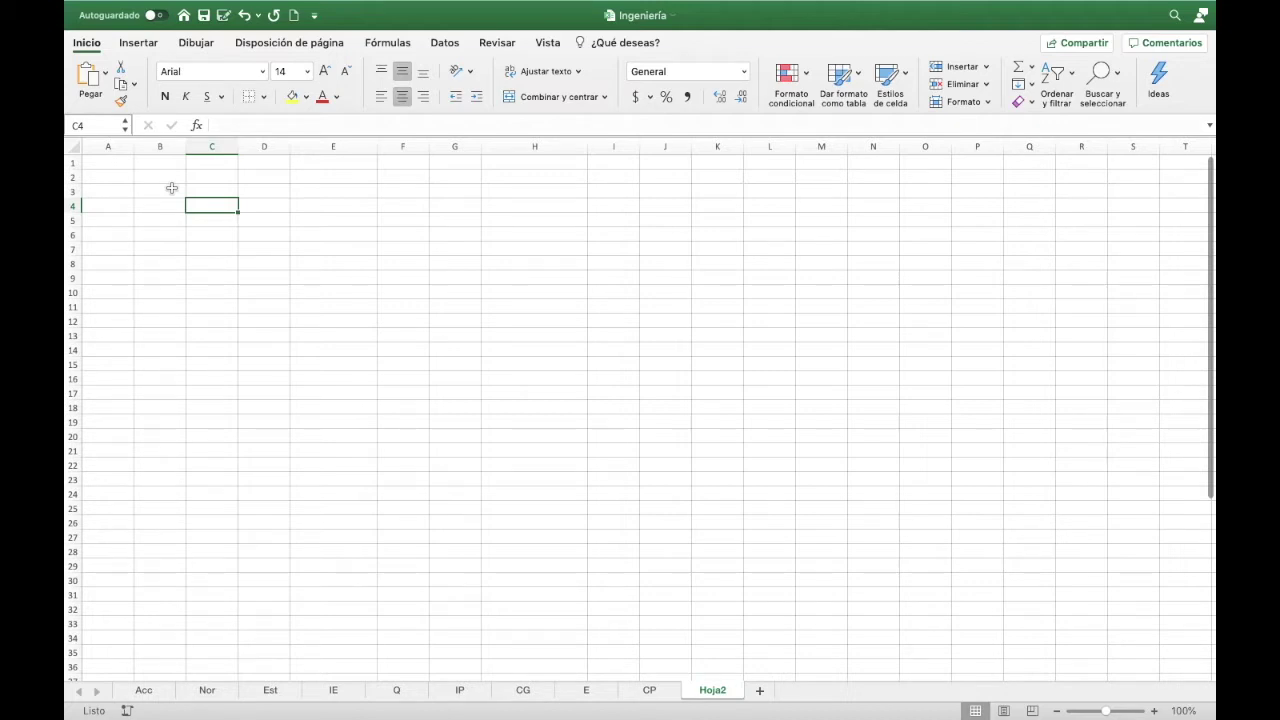
- Enter the header Mes in B1 and Venta in C1, then zoom the sheet in to 170%
key(Up)
key(Up)
key(Up)
key(Left)
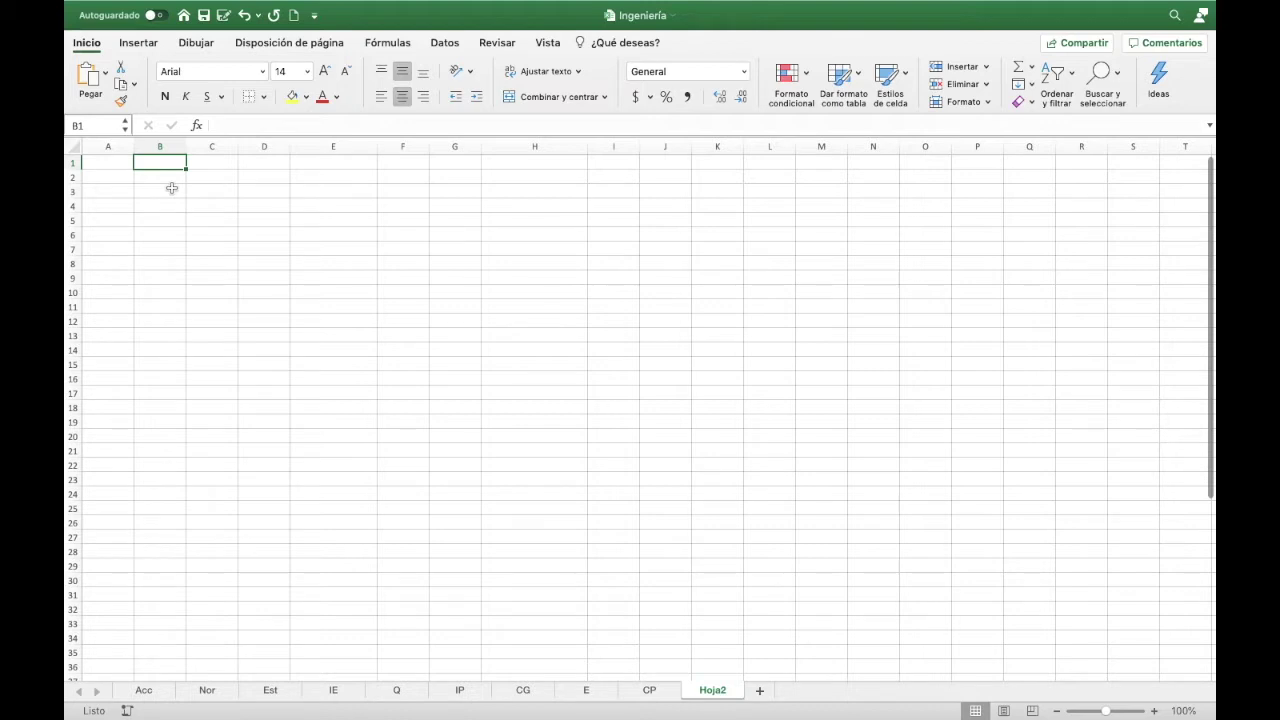
text(Mes)
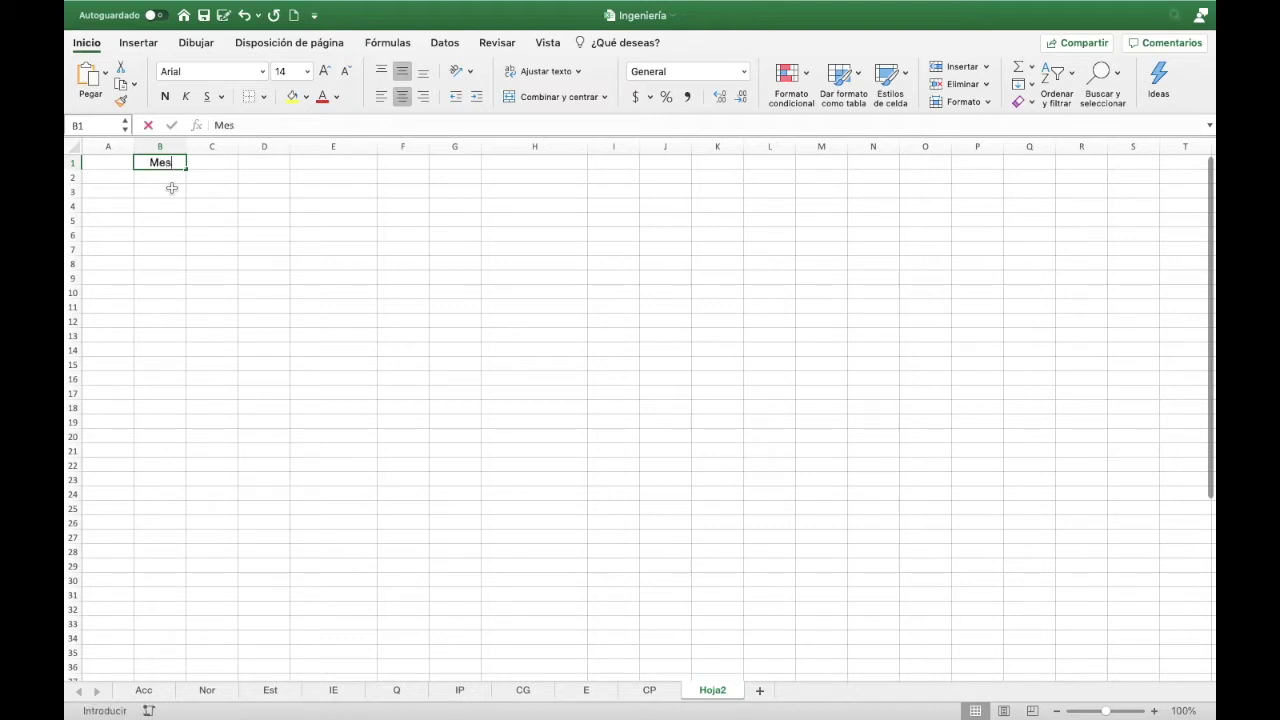
key(Tab)
text(Ve)
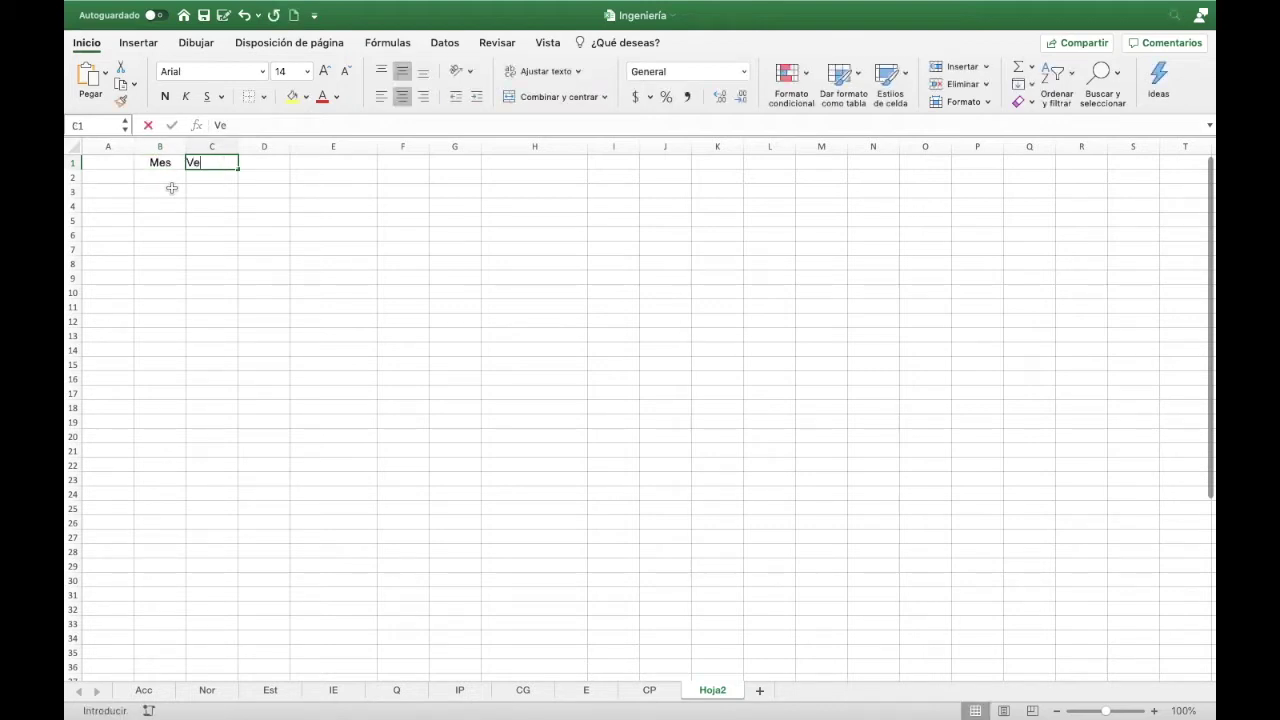
text(nta)
key(Return)
click(172, 185)
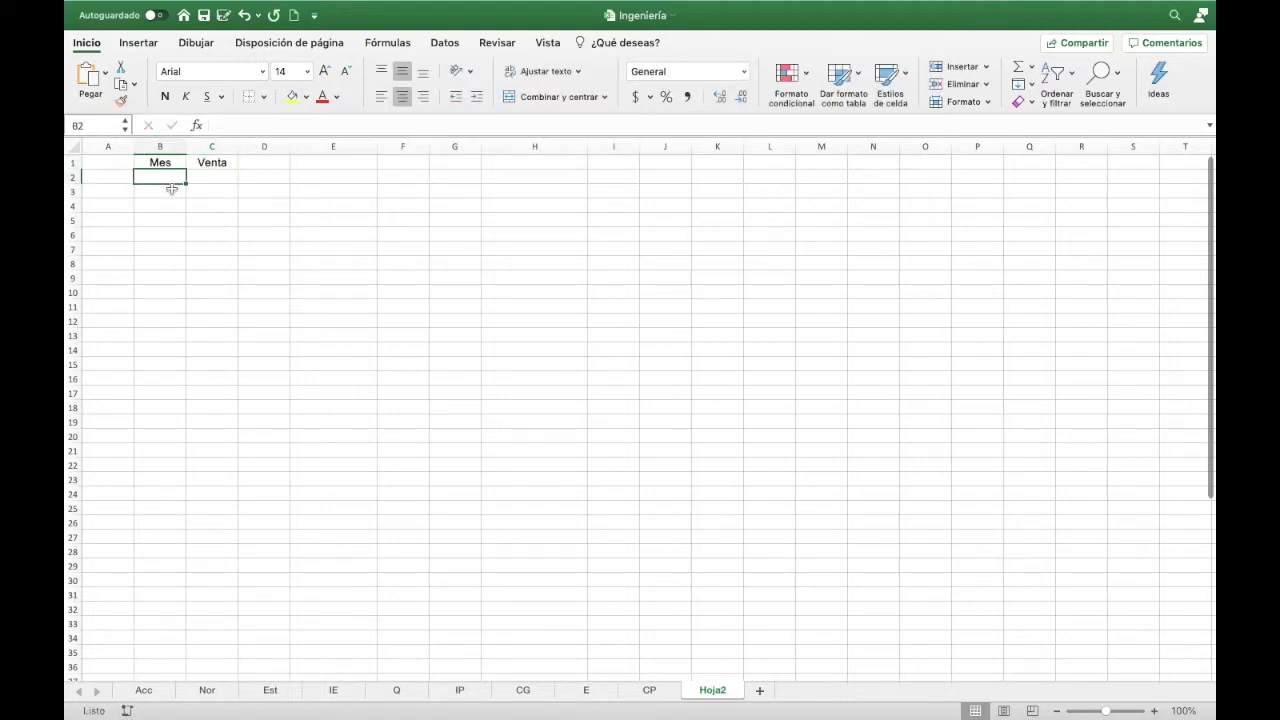
scroll(172, 187, up, 3)
scroll(175, 184, up, 1)
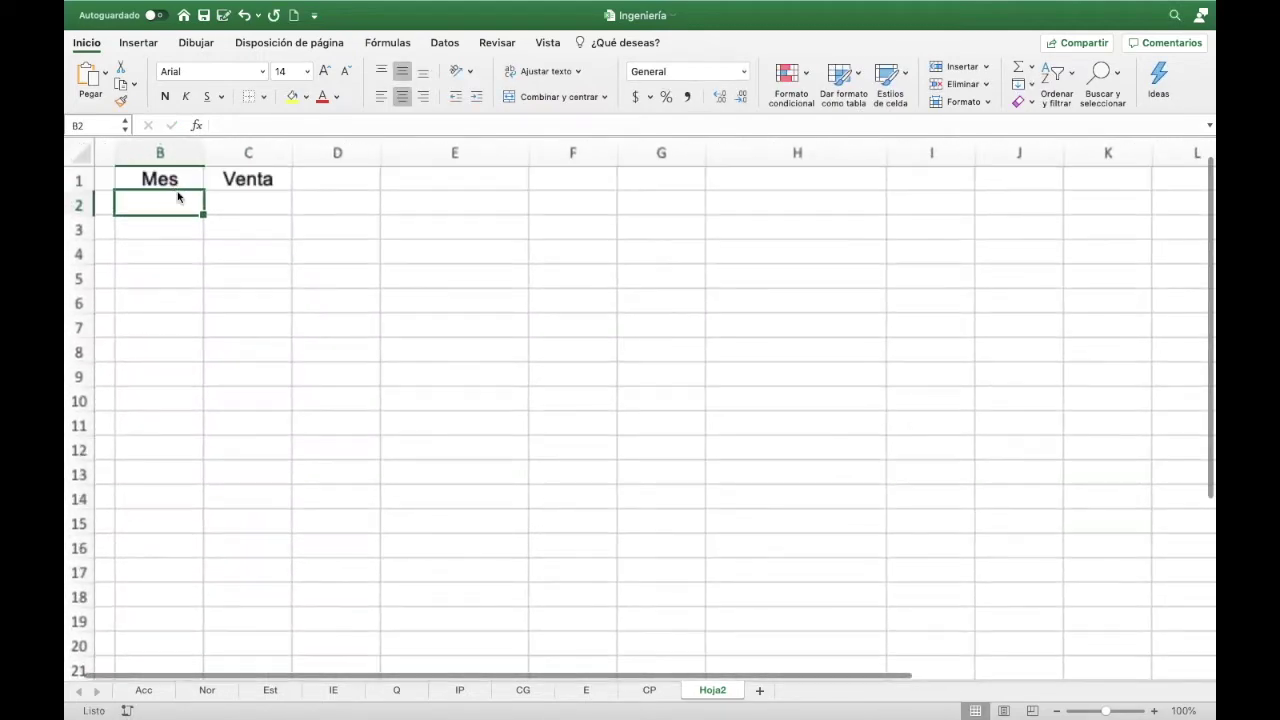
scroll(175, 192, left, 1)
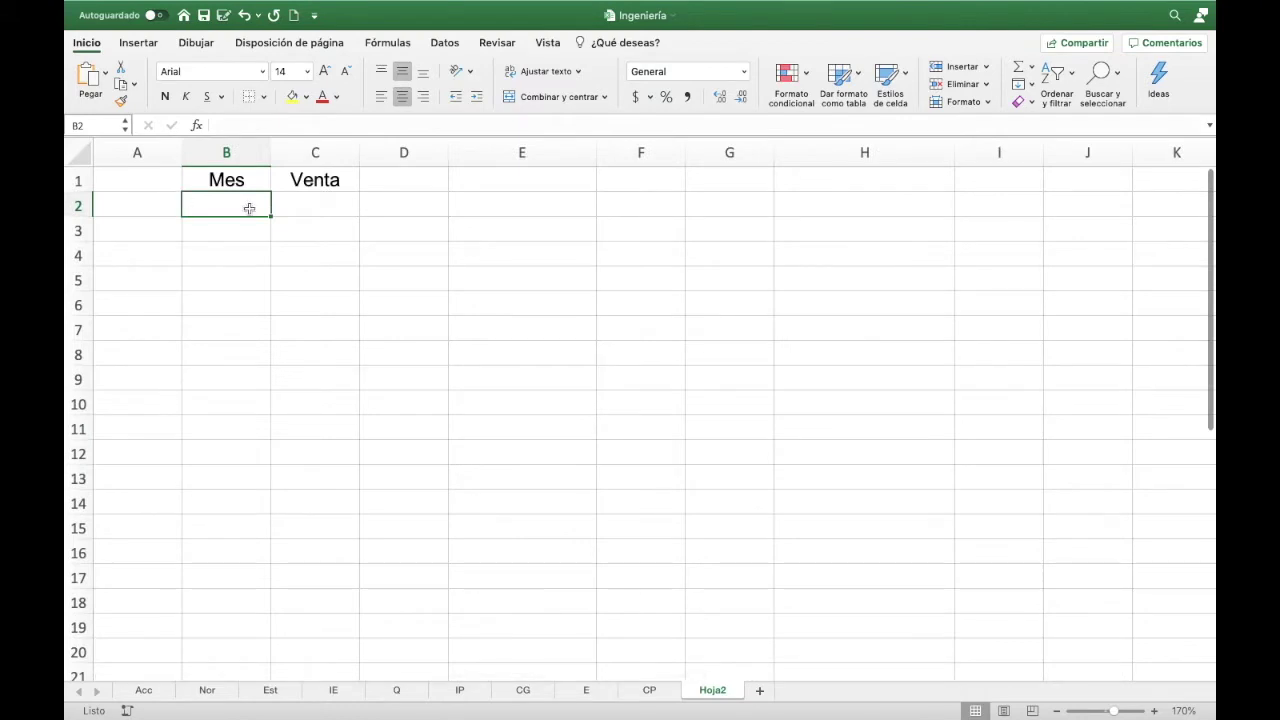
- Type Enero in B2 and fill the months down through Mayo in B6
click(332, 209)
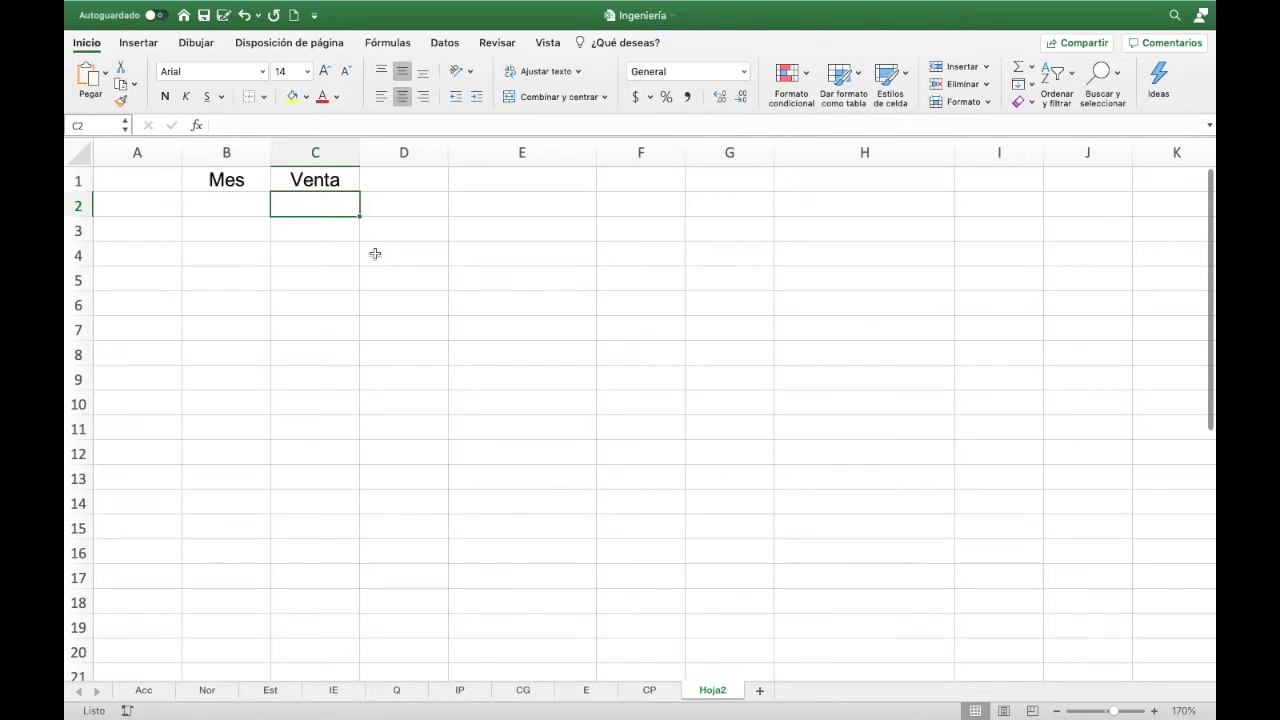
key(Left)
text(E)
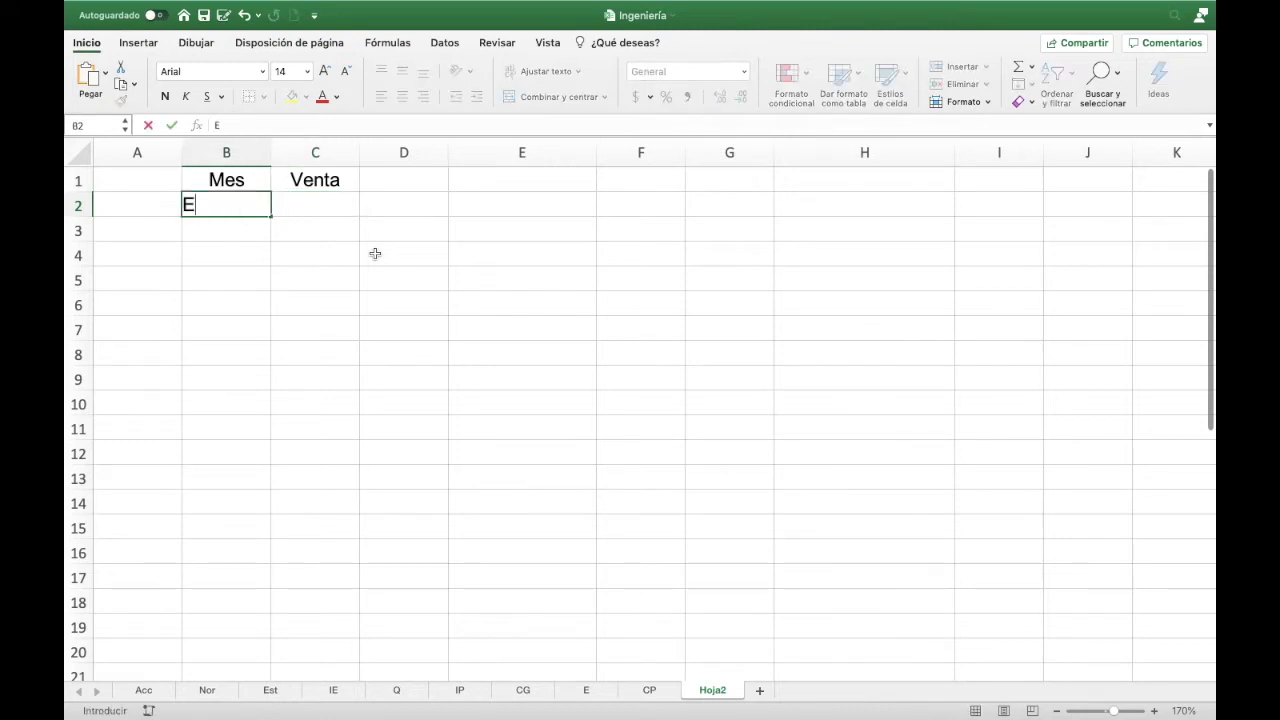
text(nero)
key(Return)
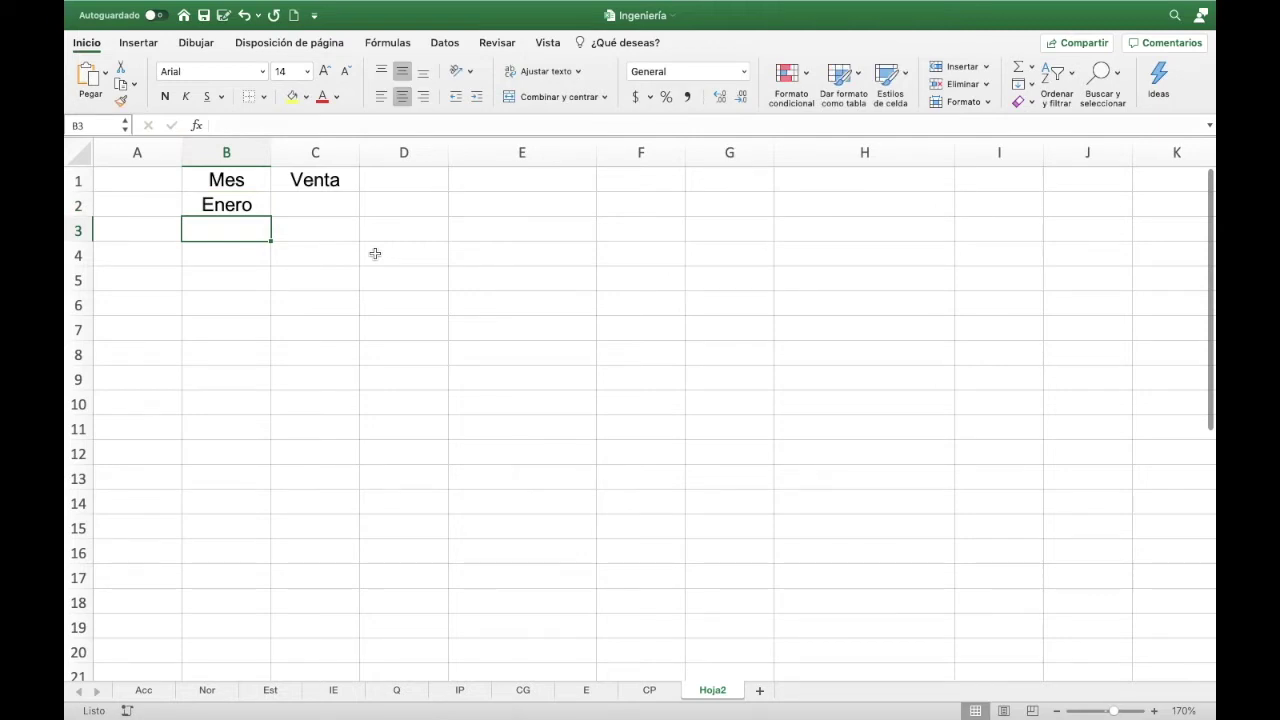
click(257, 207)
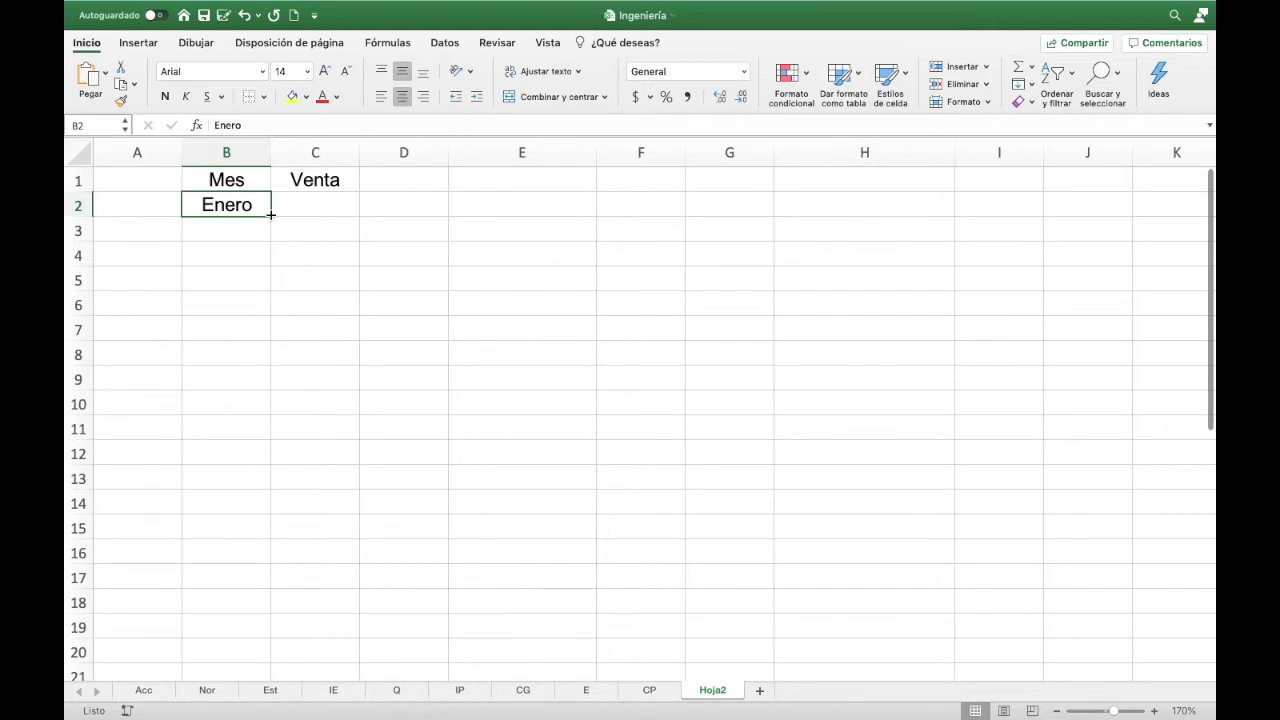
drag(270, 214, 265, 308)
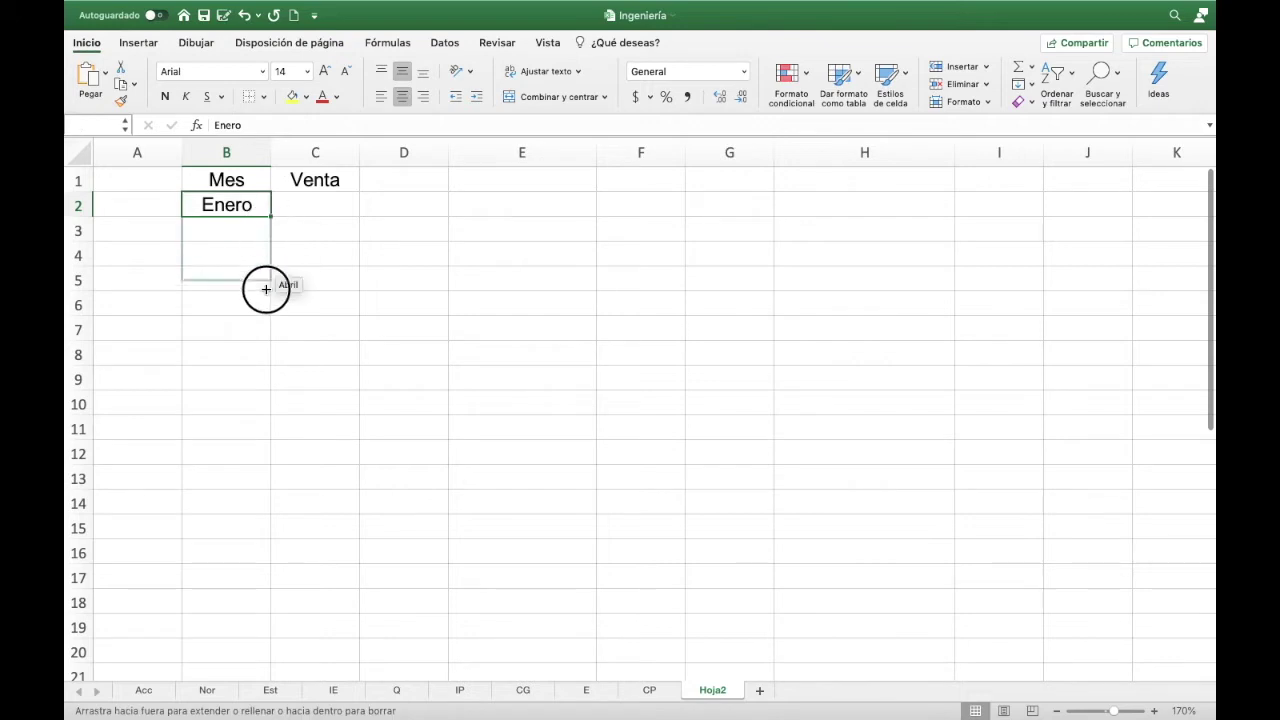
- Enter the sales 2760, 2450, 2670, 3400 and 2560 in C2:C6
click(343, 218)
text(276)
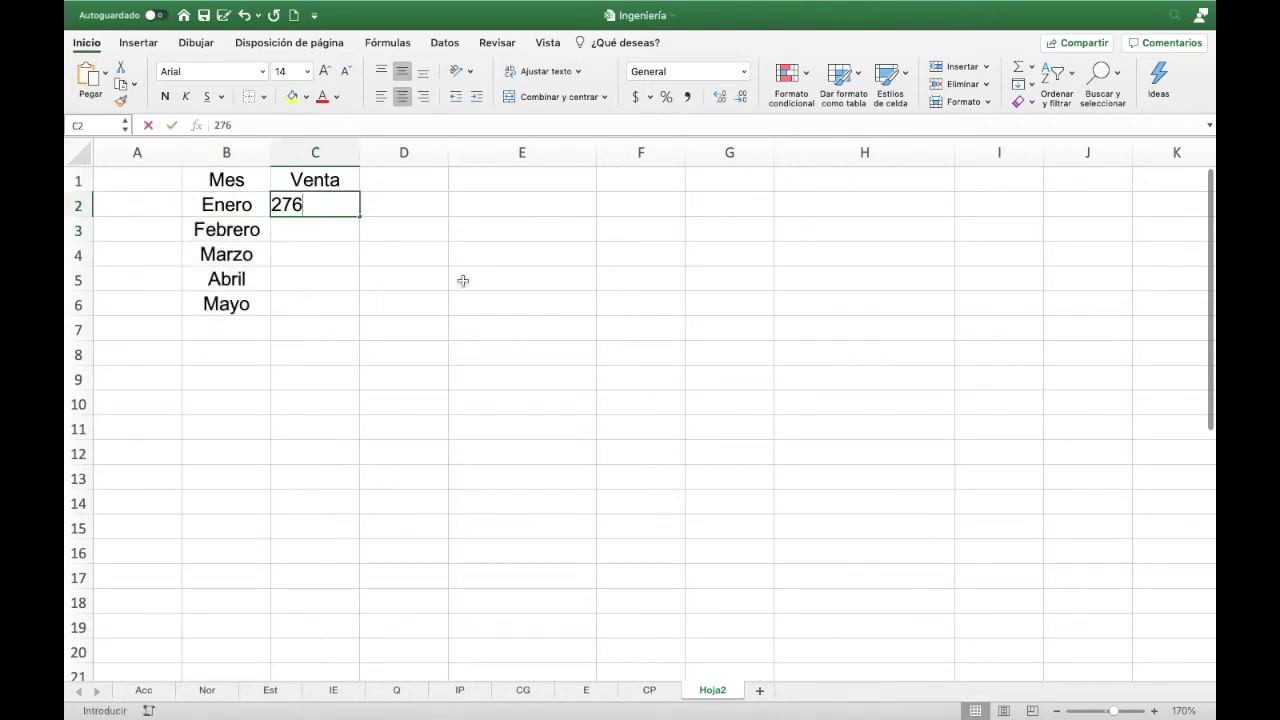
text(0)
key(Return)
text(2)
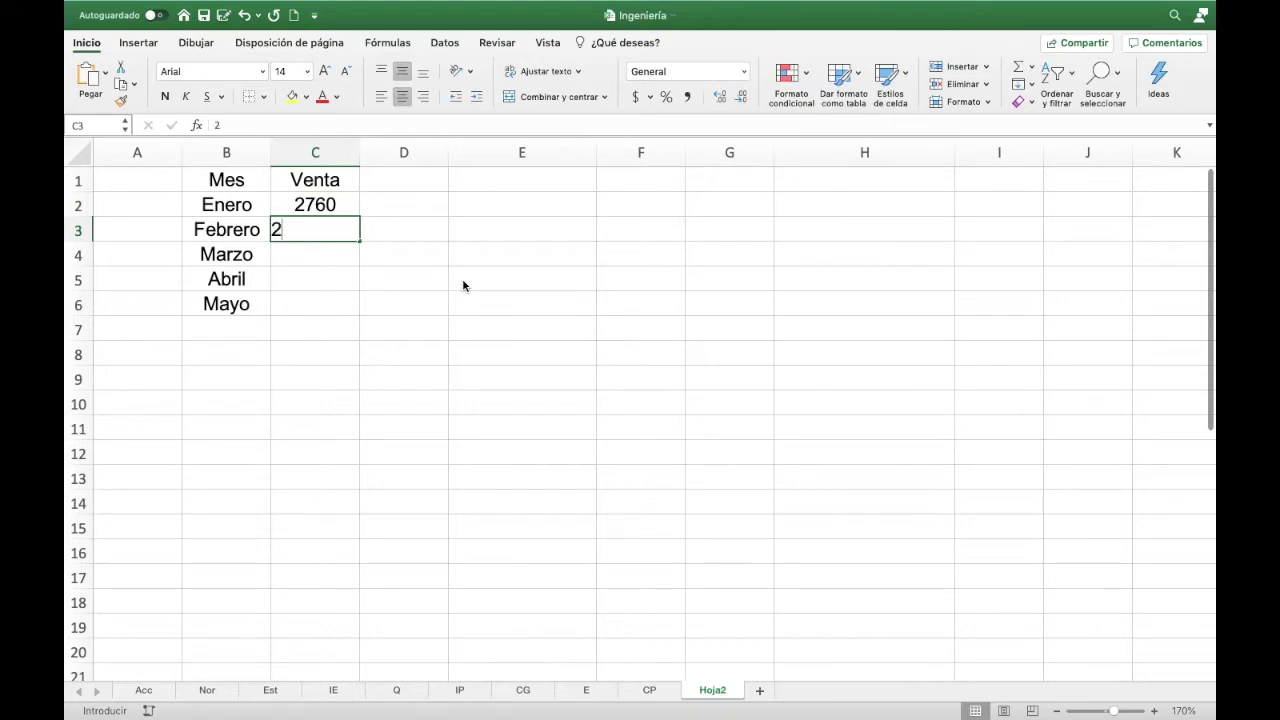
text(450)
key(Return)
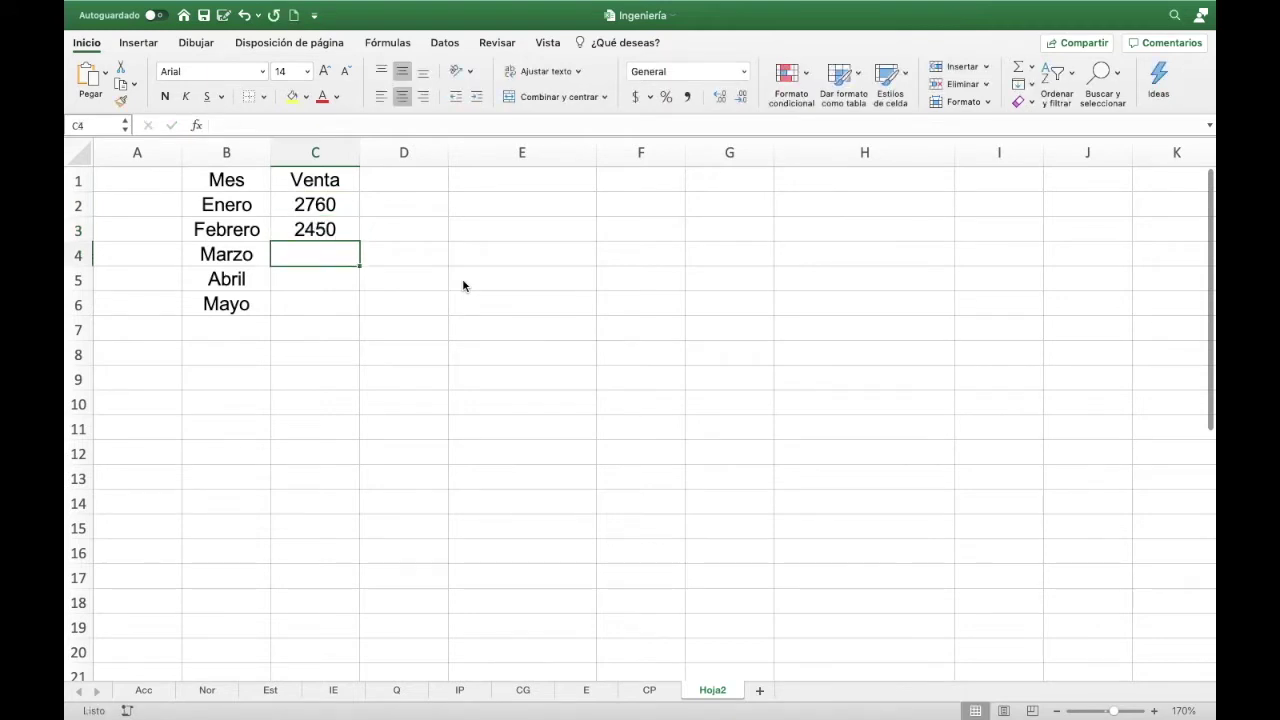
text(267)
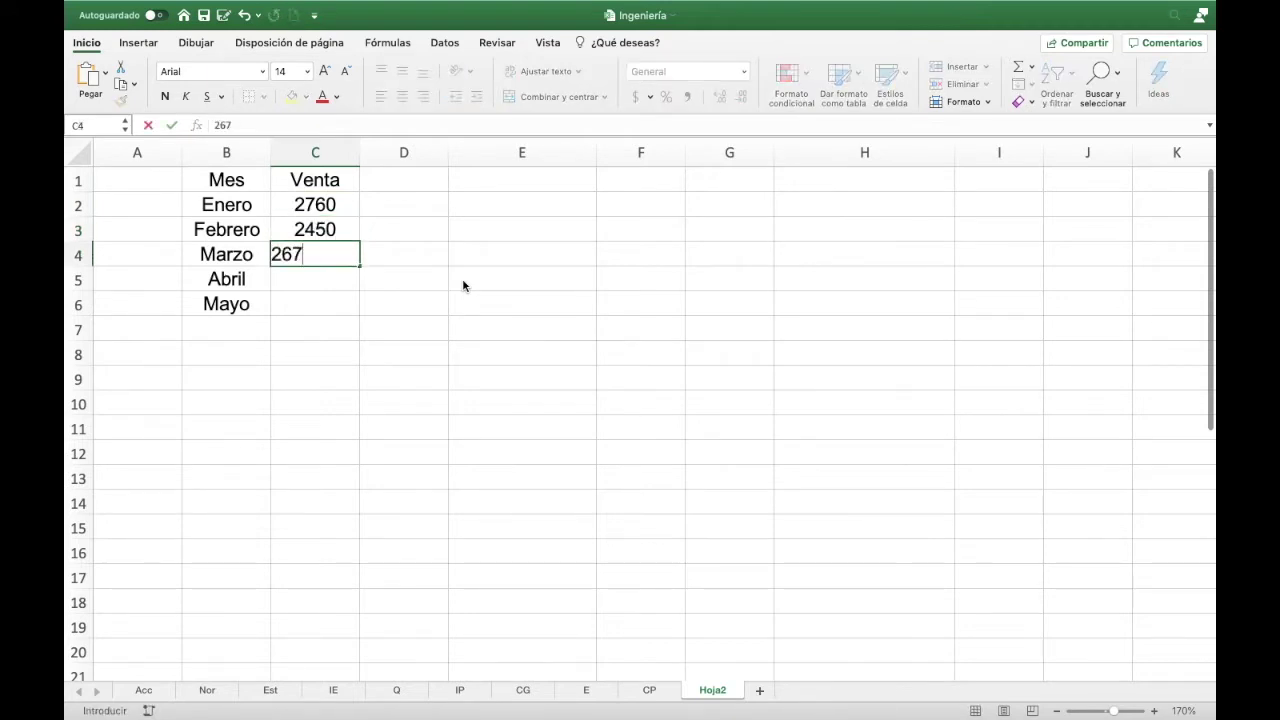
text(0)
key(Return)
text(34)
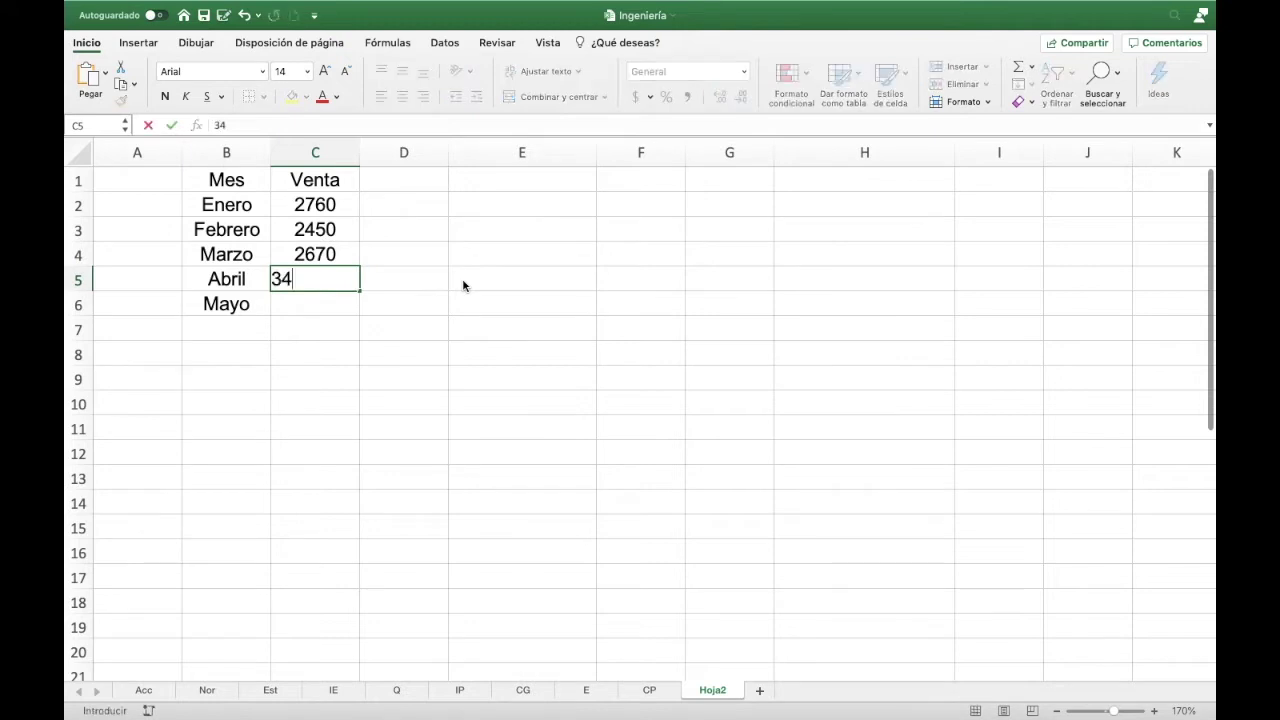
text(00)
key(Return)
text(2)
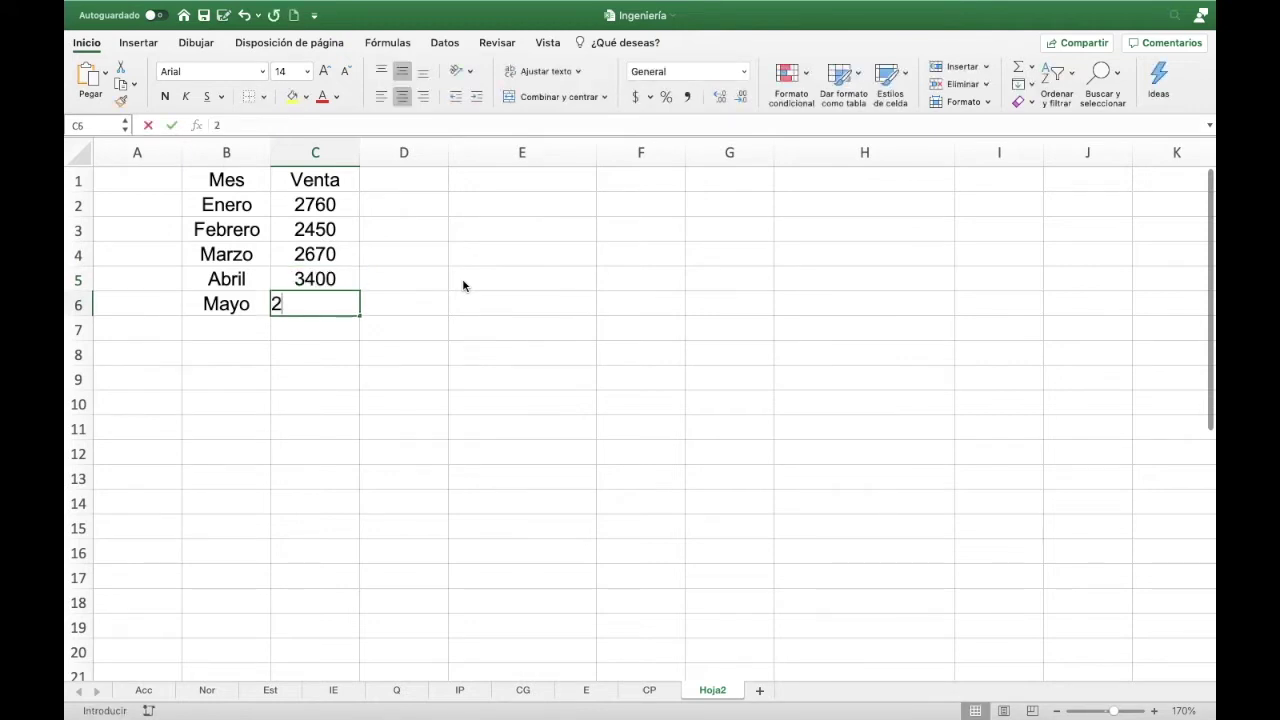
text(560)
key(Return)
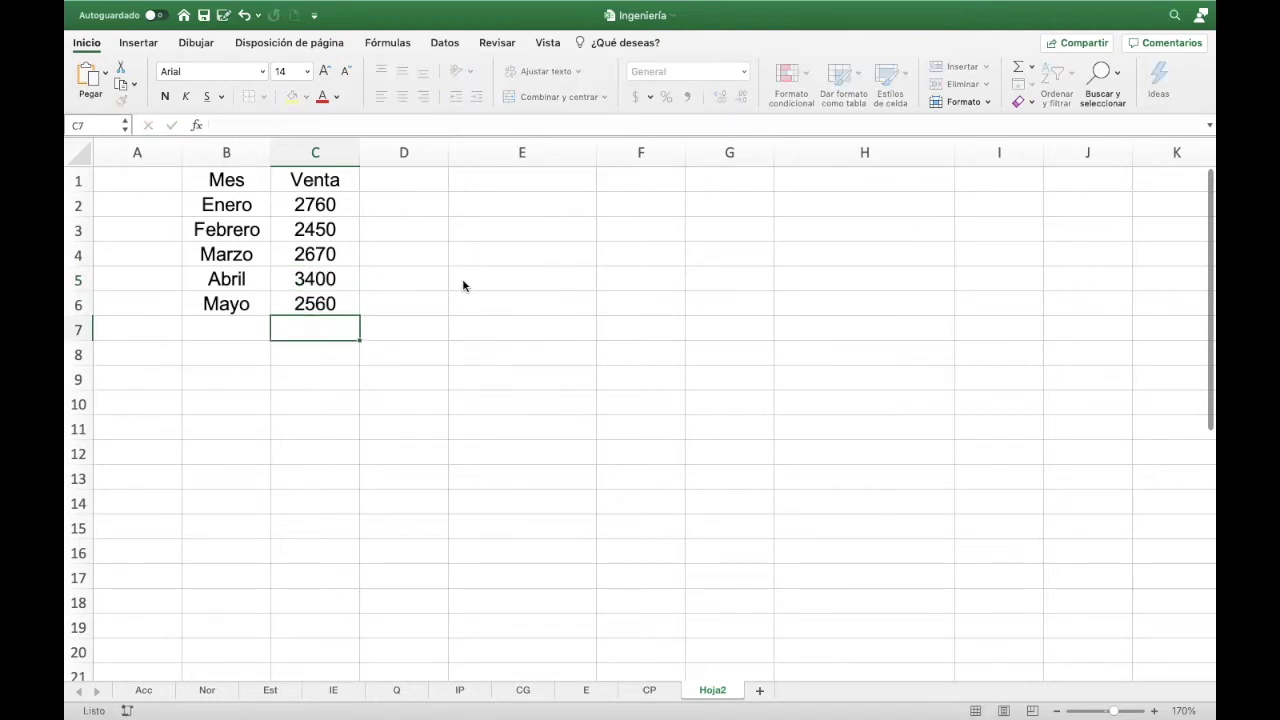
- Enter the label 'Producción anual' in E1, capitalizing the initial P
click(521, 180)
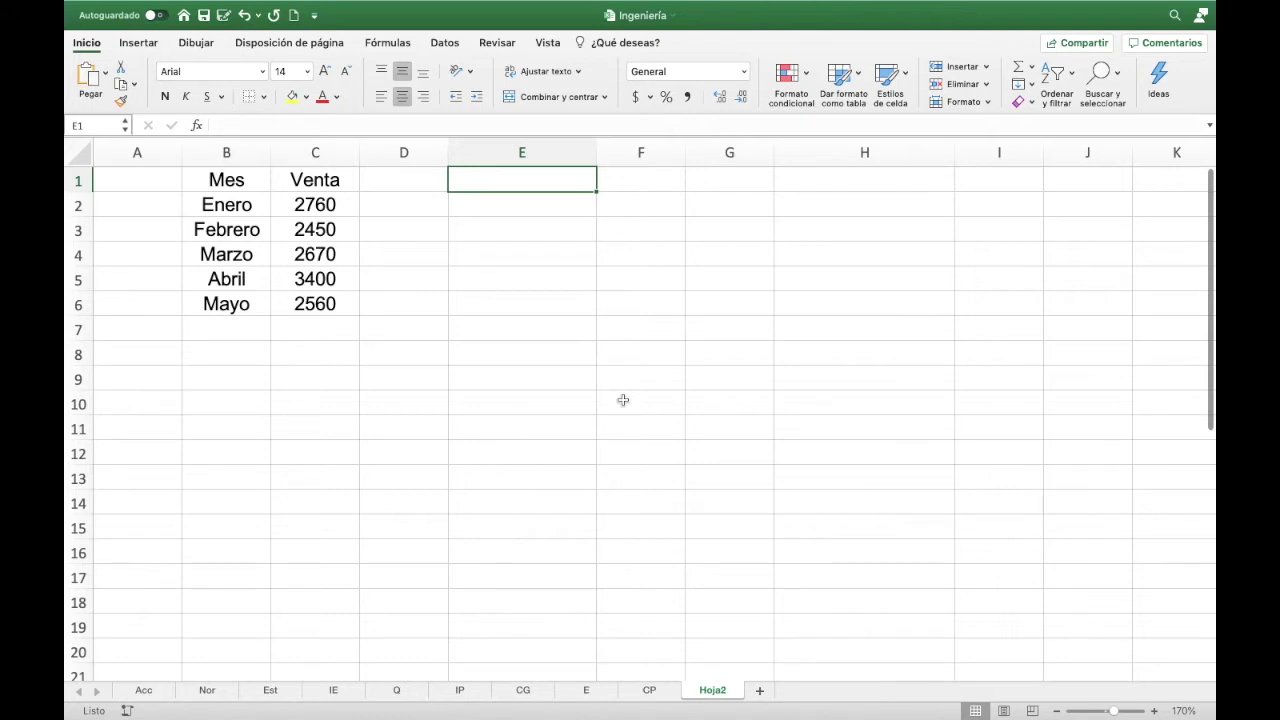
text(pro)
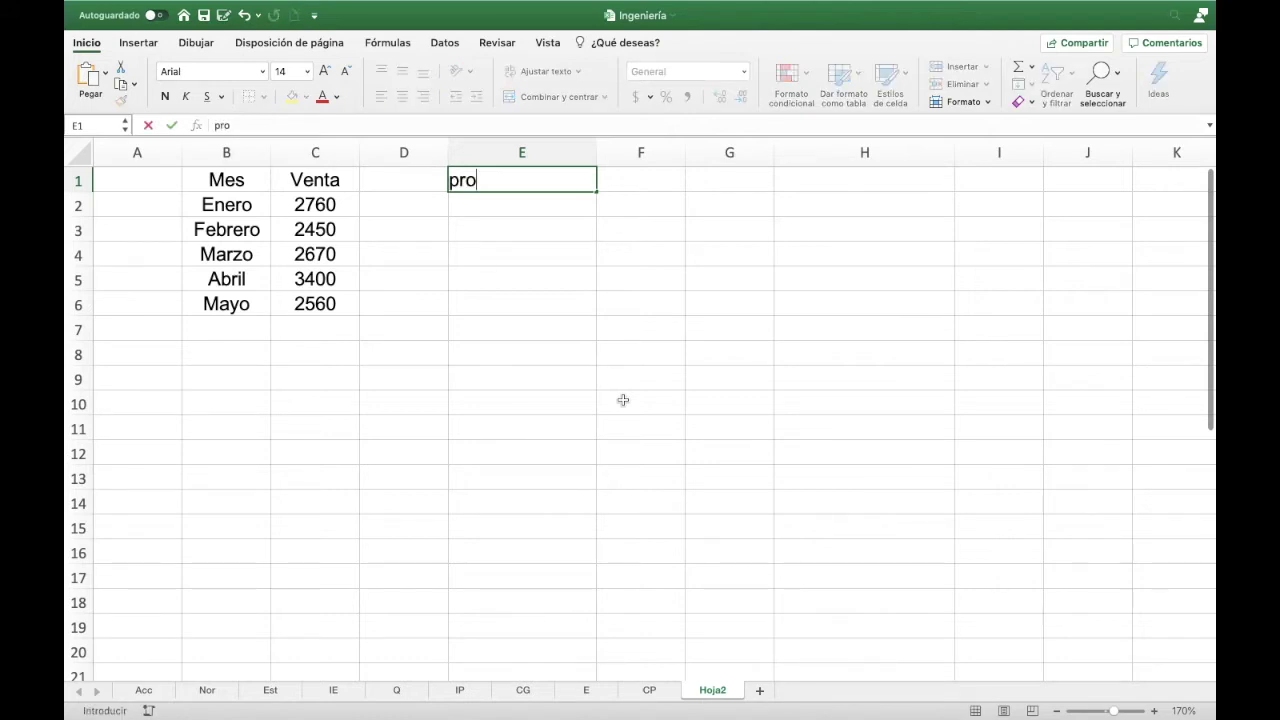
text(ducció)
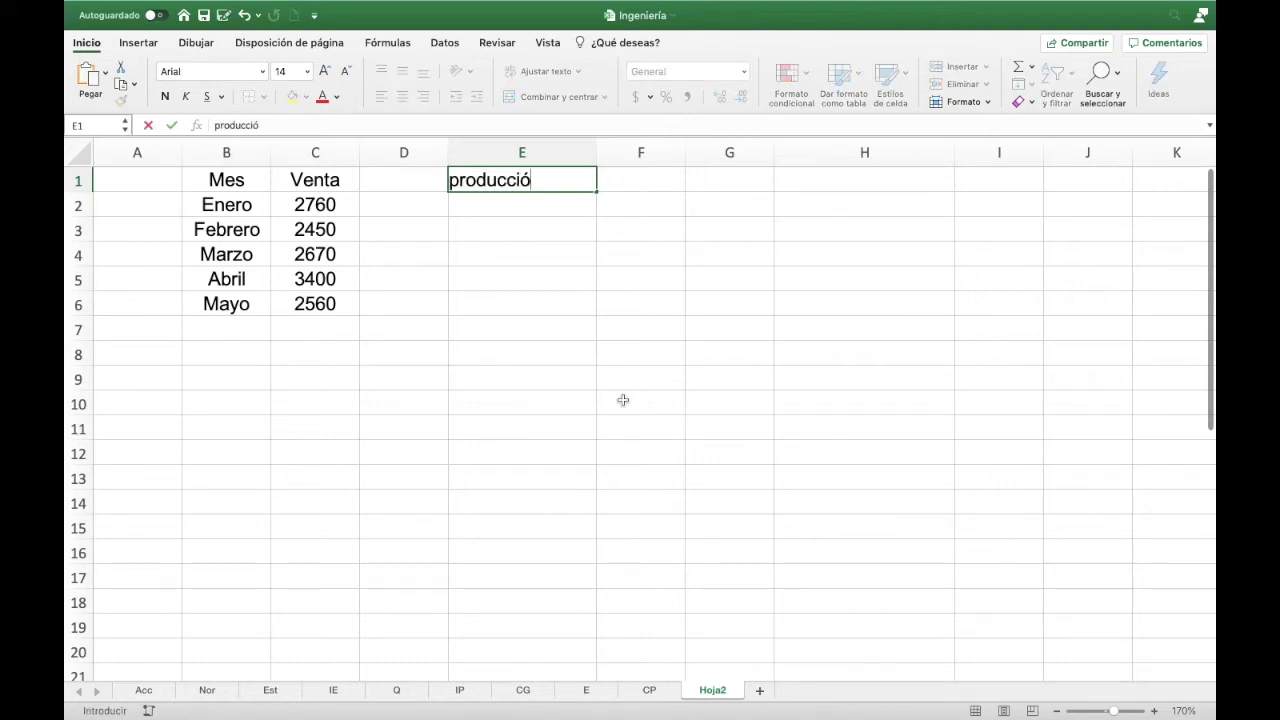
text(n )
text(a)
text(nual)
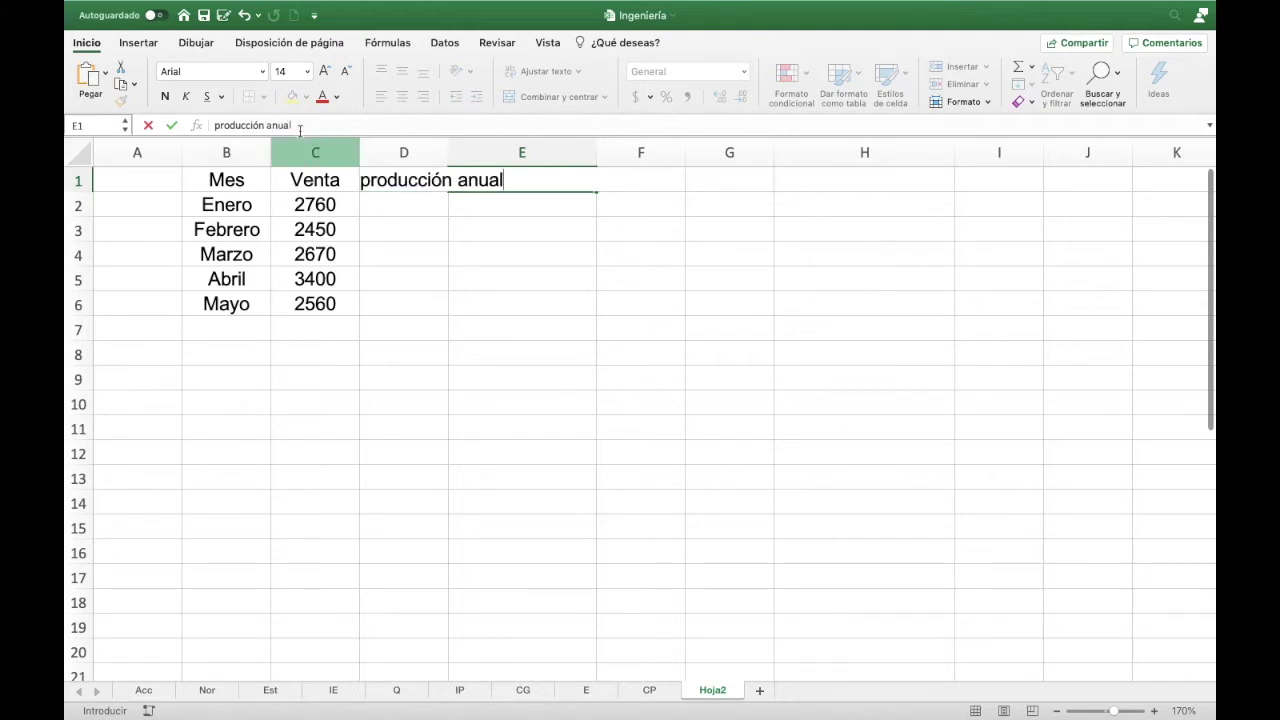
click(217, 125)
key(BackSpace)
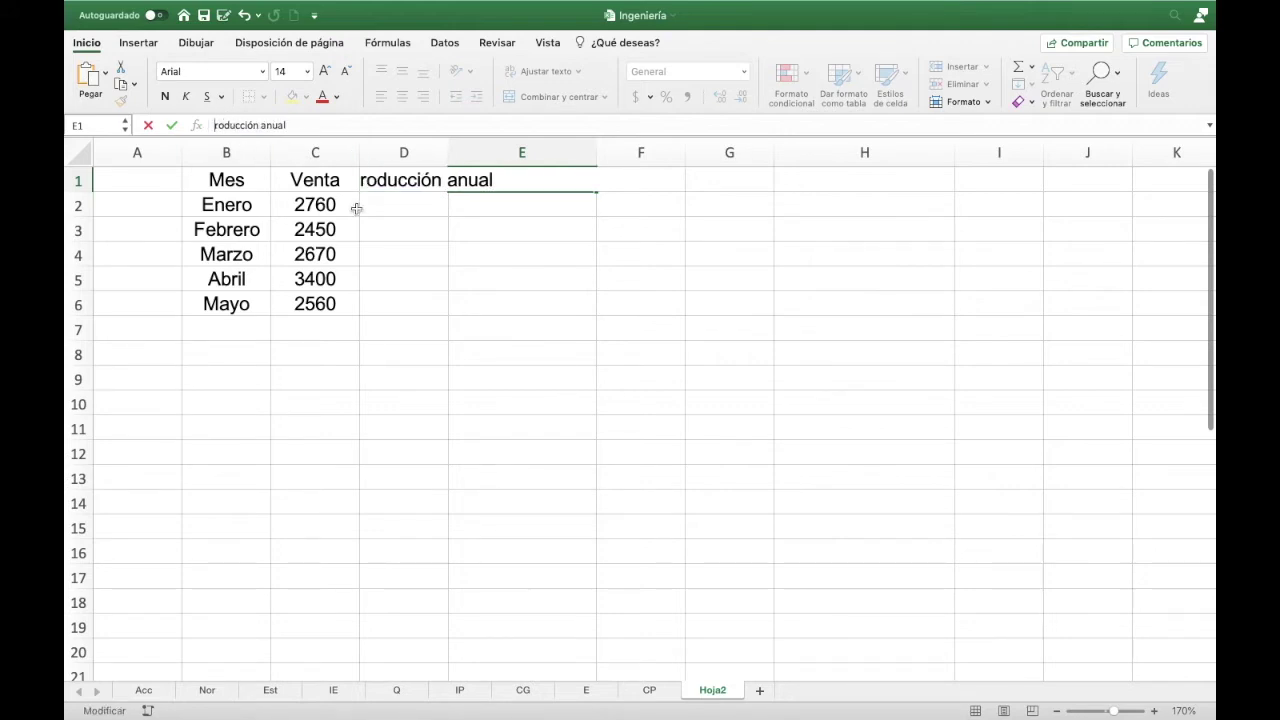
text(P)
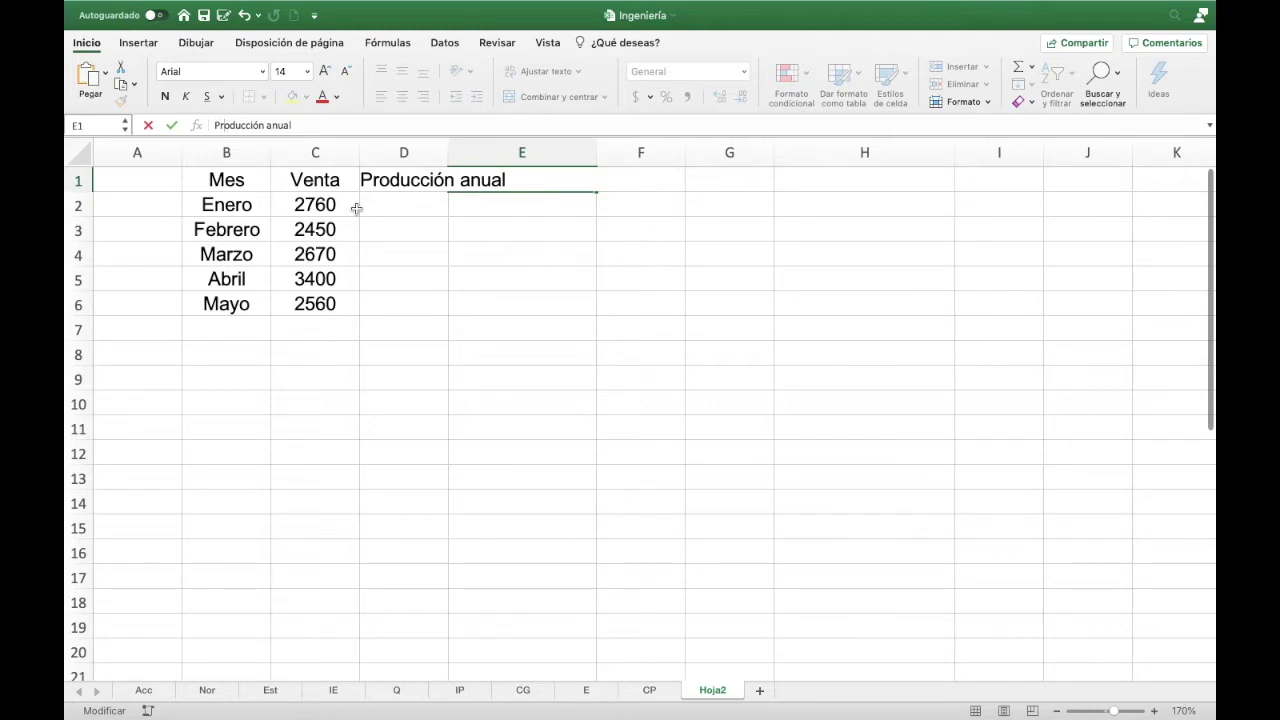
key(Tab)
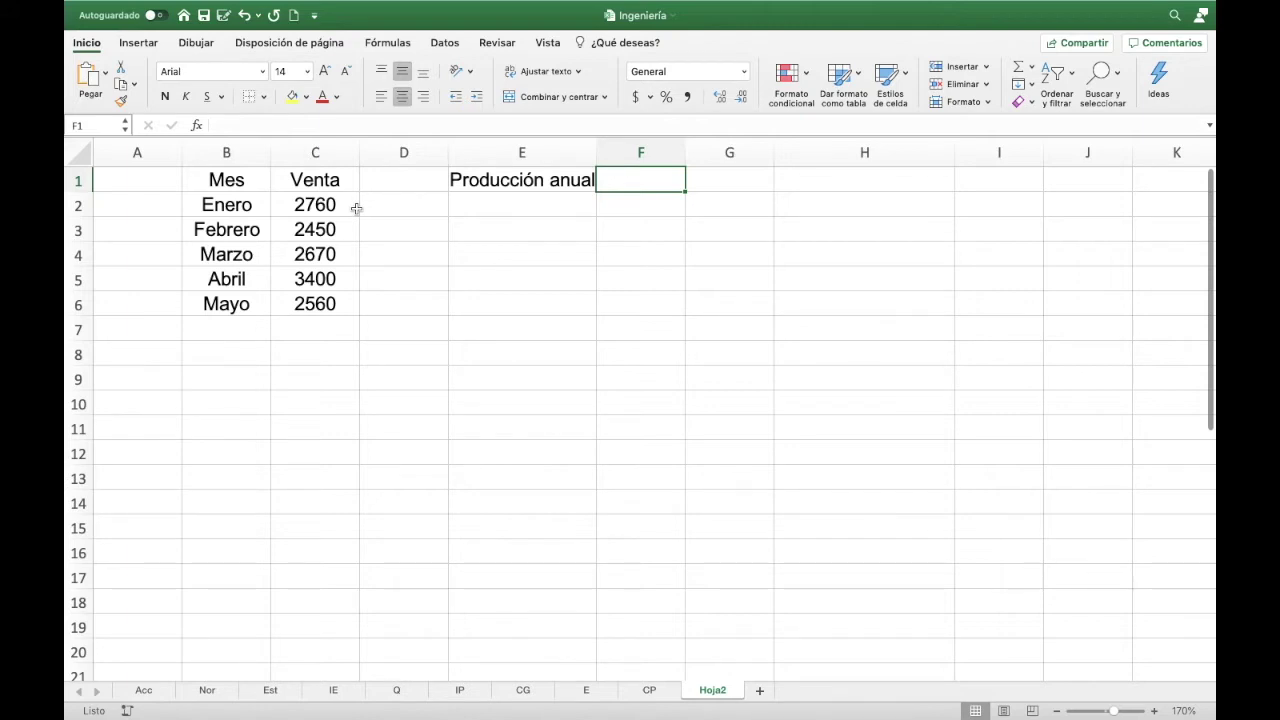
- Enter 35000 in F1 and bring up its Format Cells settings
text(3500)
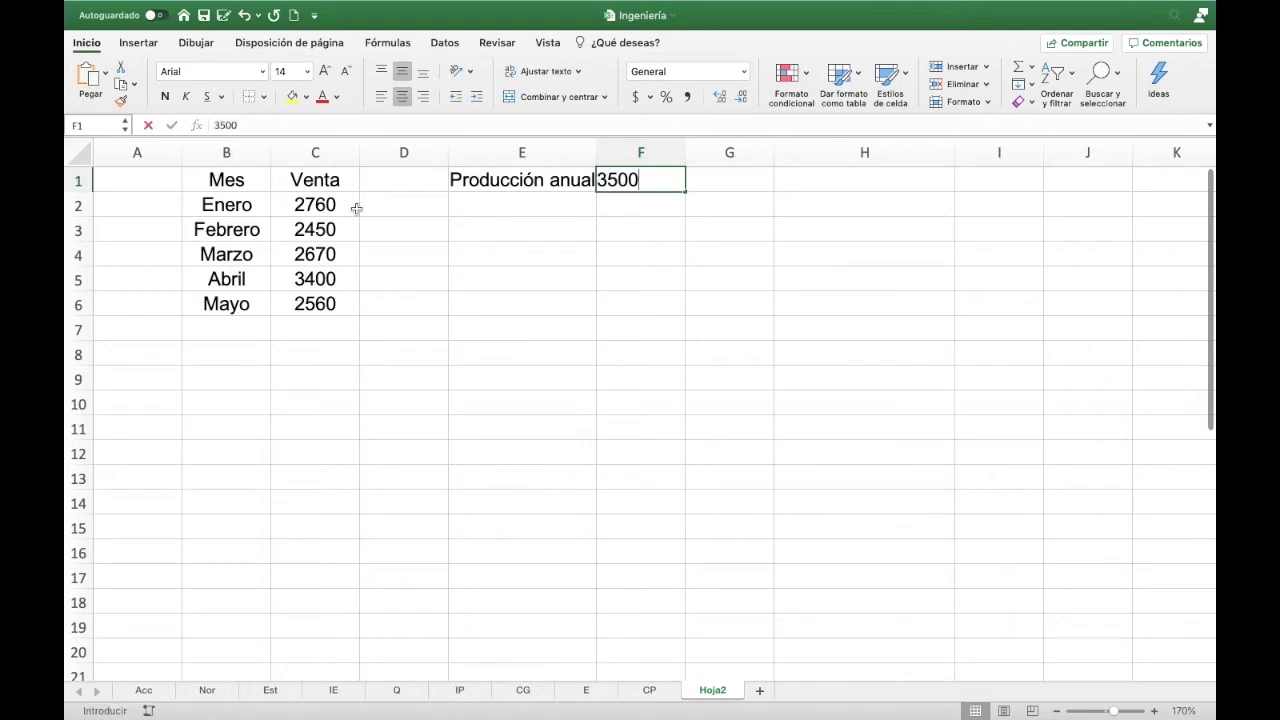
text(0)
key(Return)
key(Up)
key(Right)
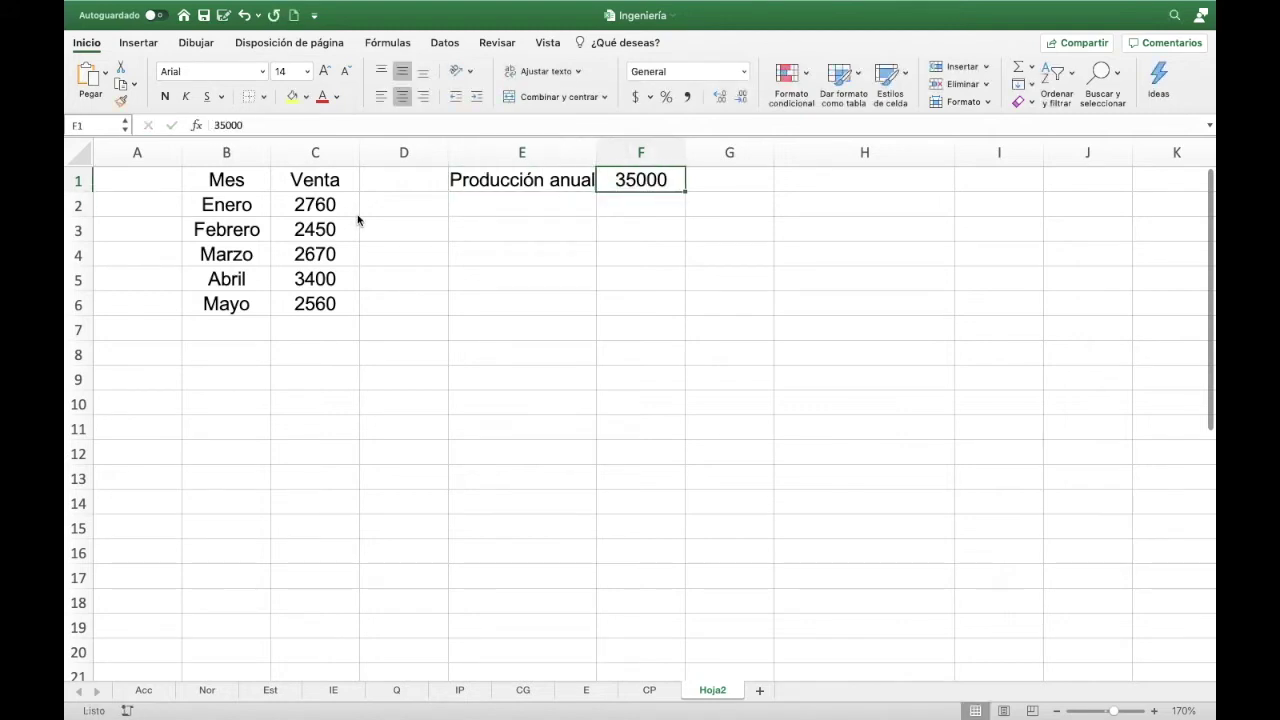
key(super+1)
click(448, 156)
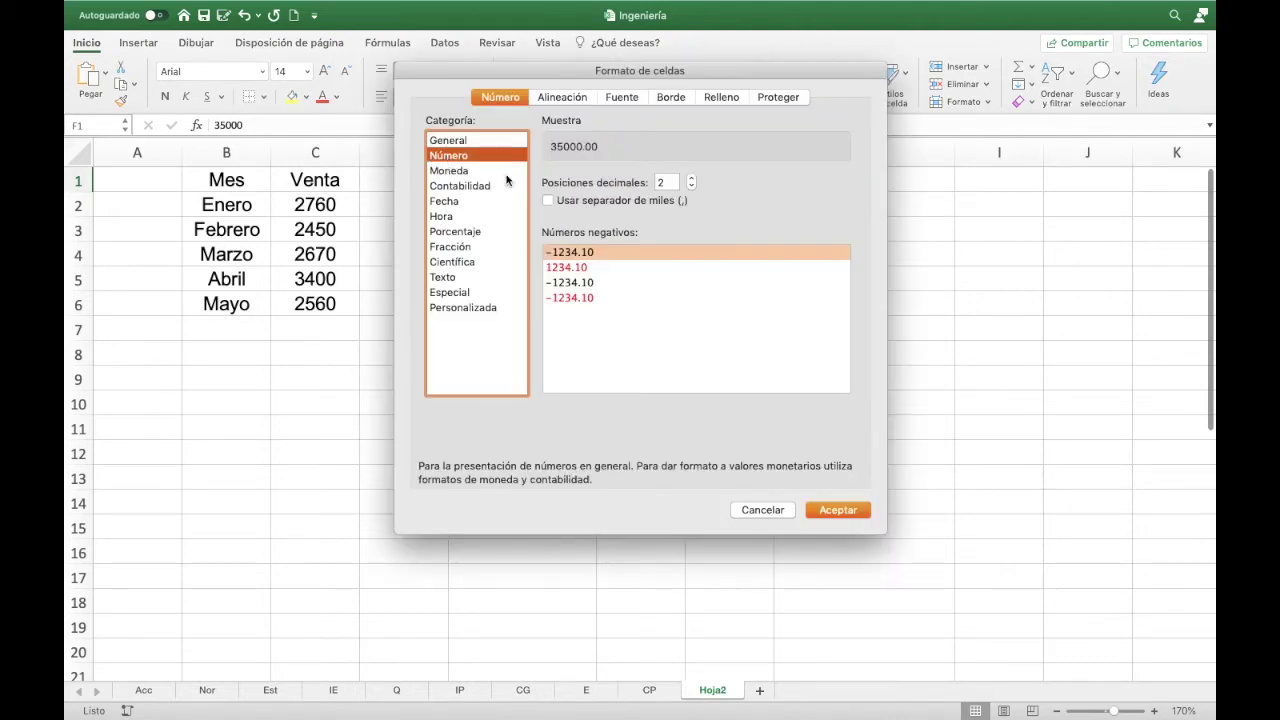
click(548, 200)
click(690, 188)
click(690, 188)
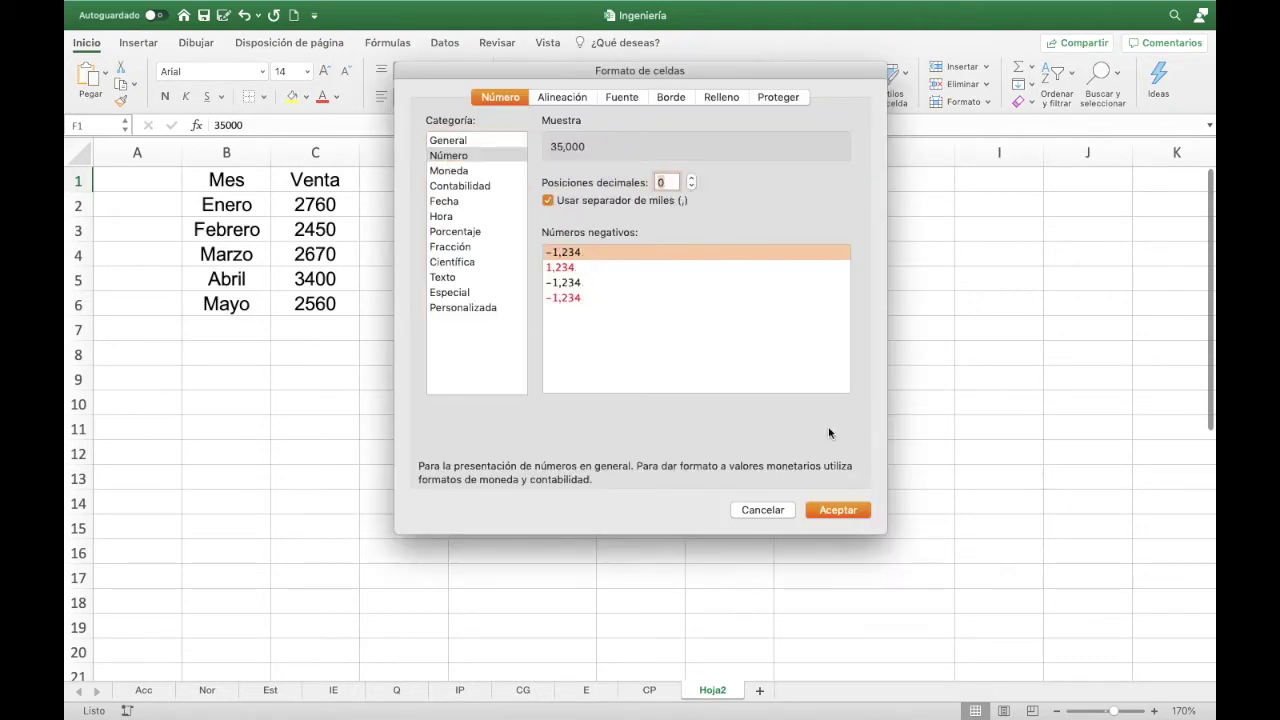
click(838, 510)
click(706, 253)
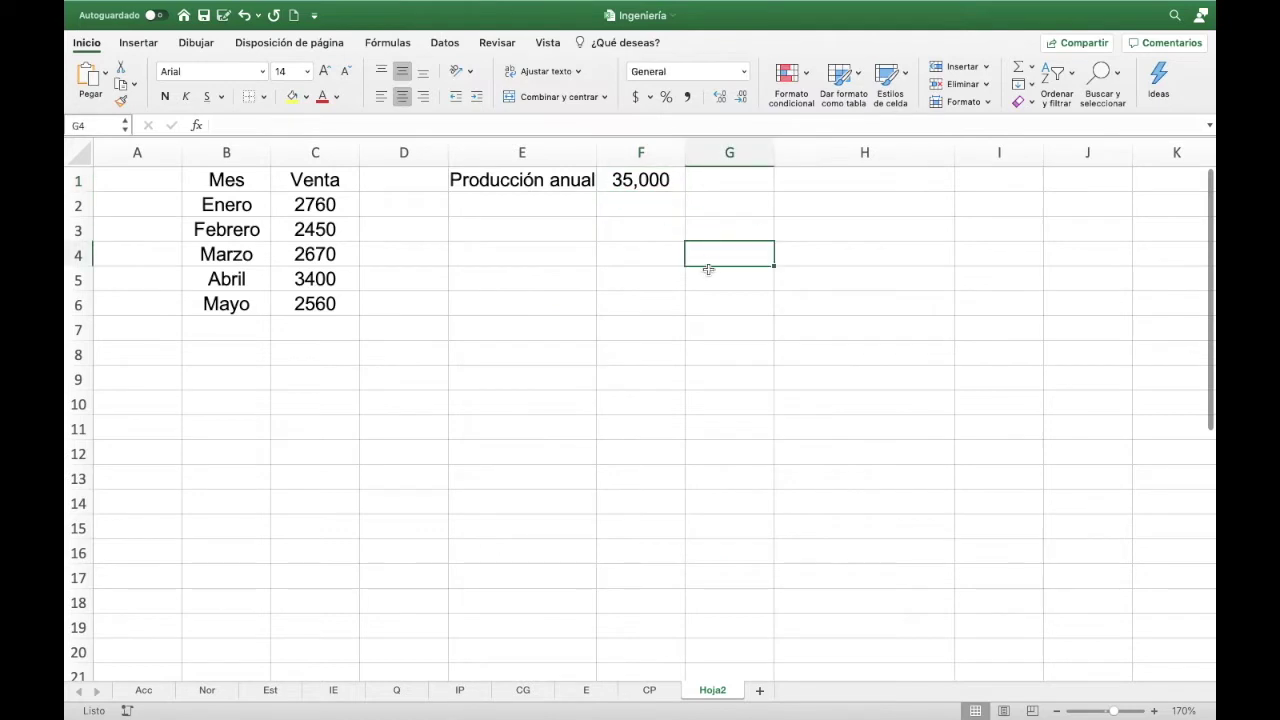
click(524, 179)
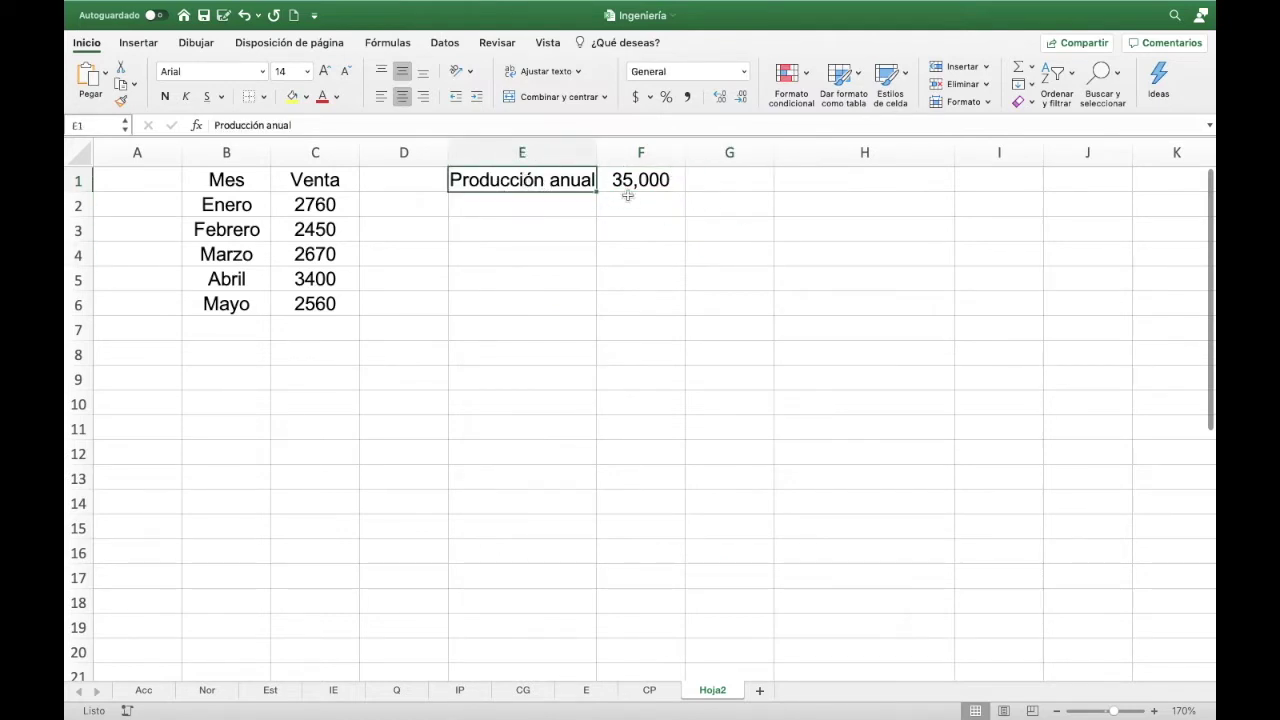
click(817, 171)
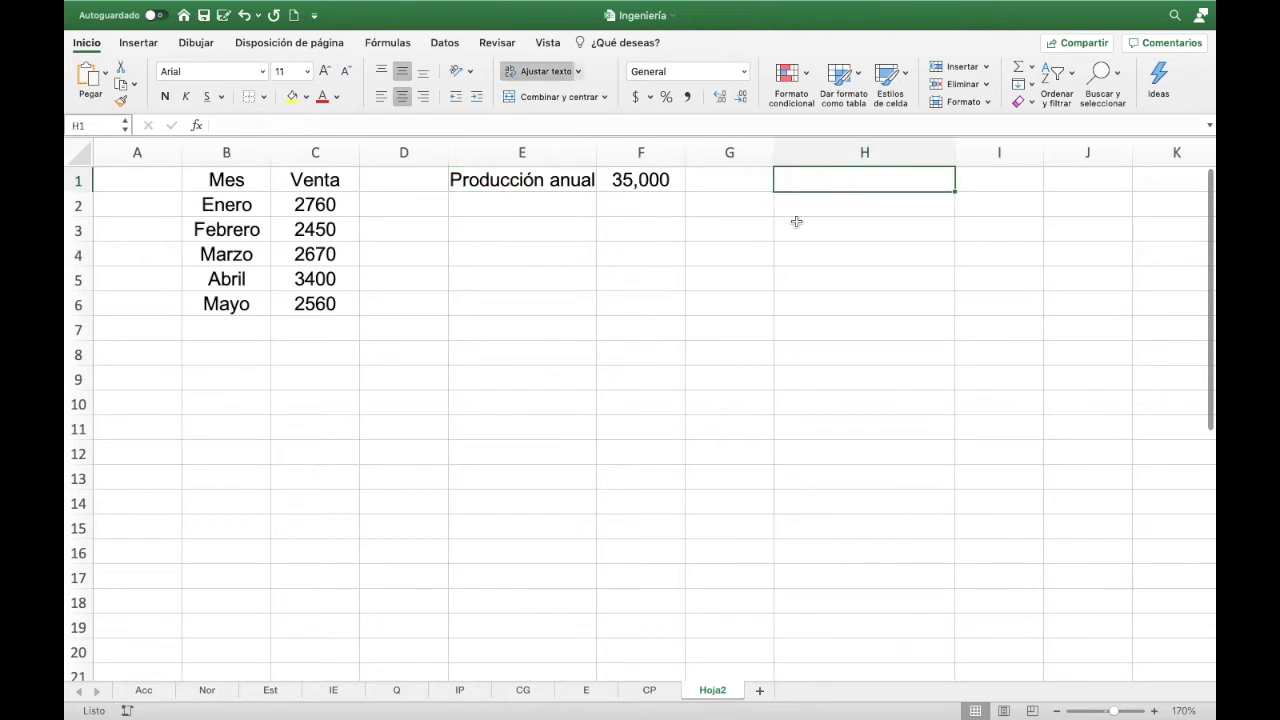
- Enter the label 'Base de trabajadores iniciales' in H1
scroll(777, 243, right, 2)
scroll(778, 242, right, 3)
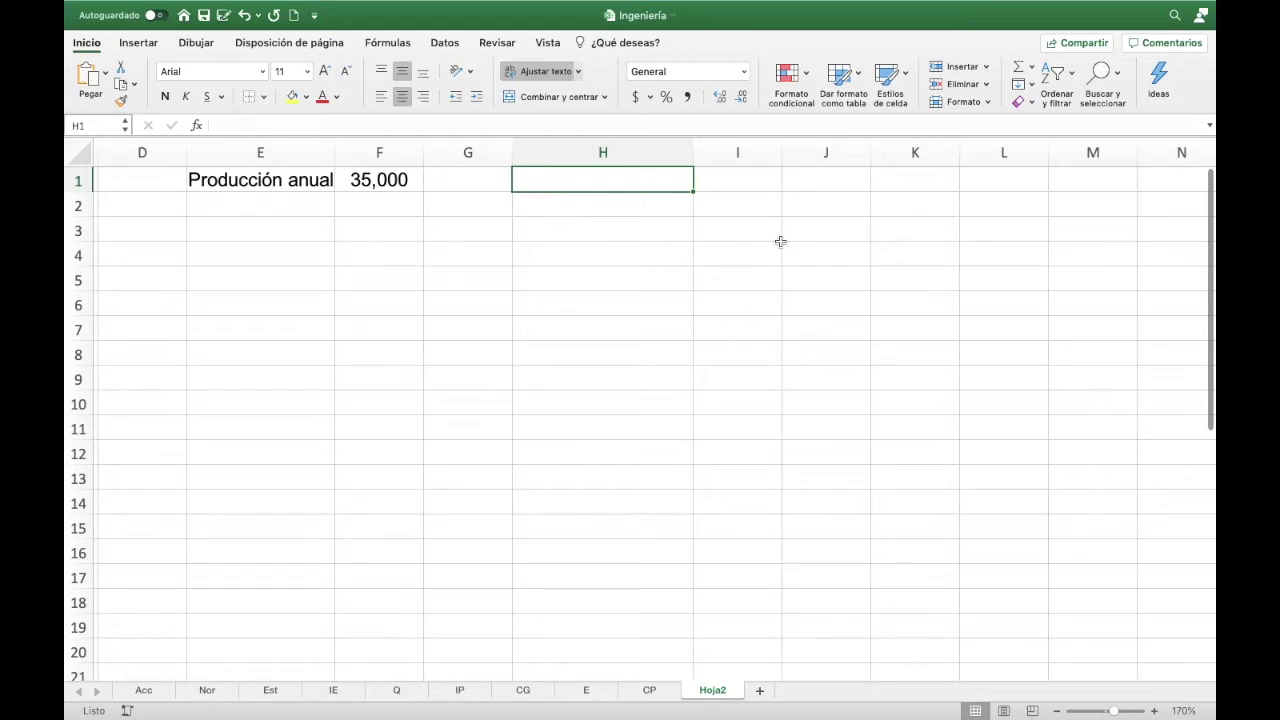
text(Base )
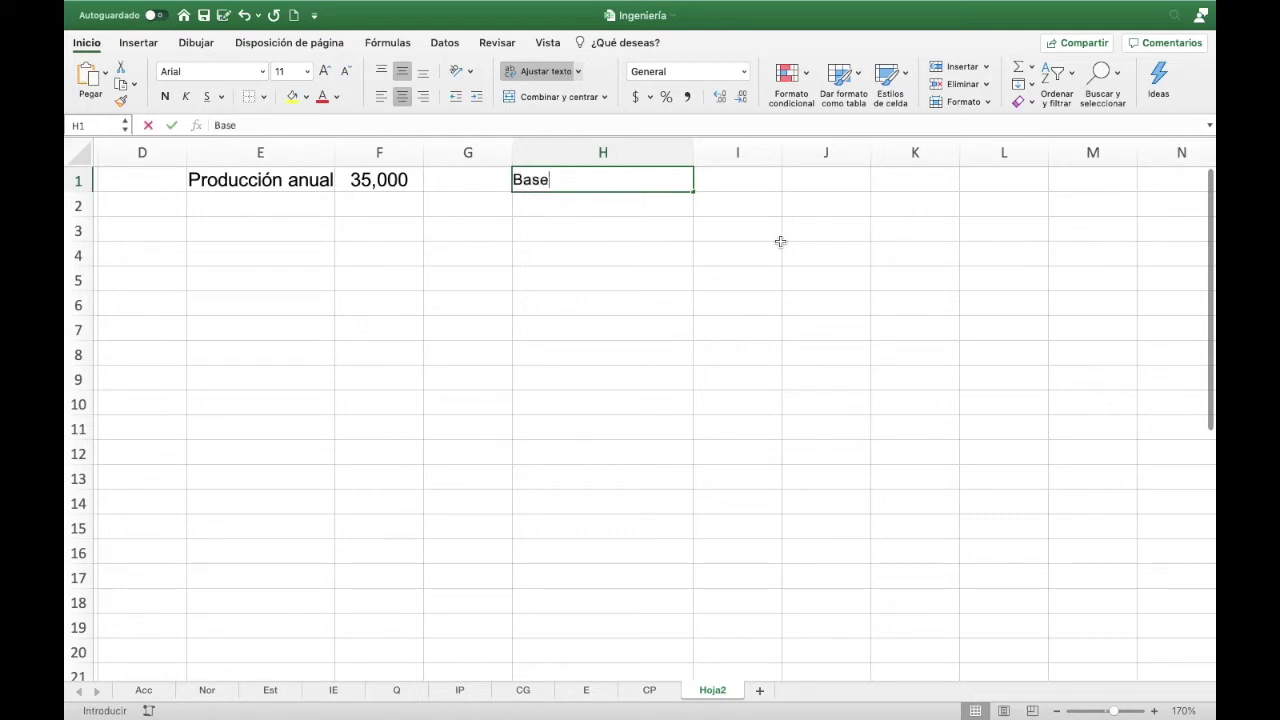
text(de tr)
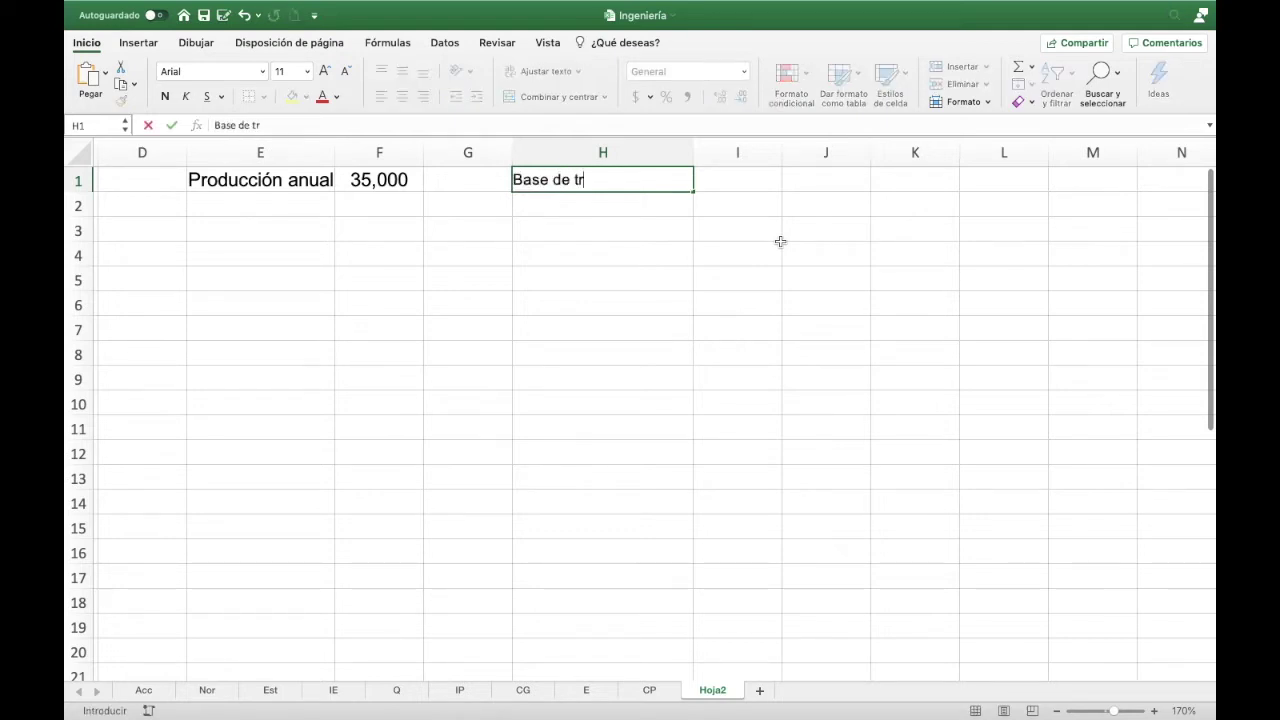
text(abajadores)
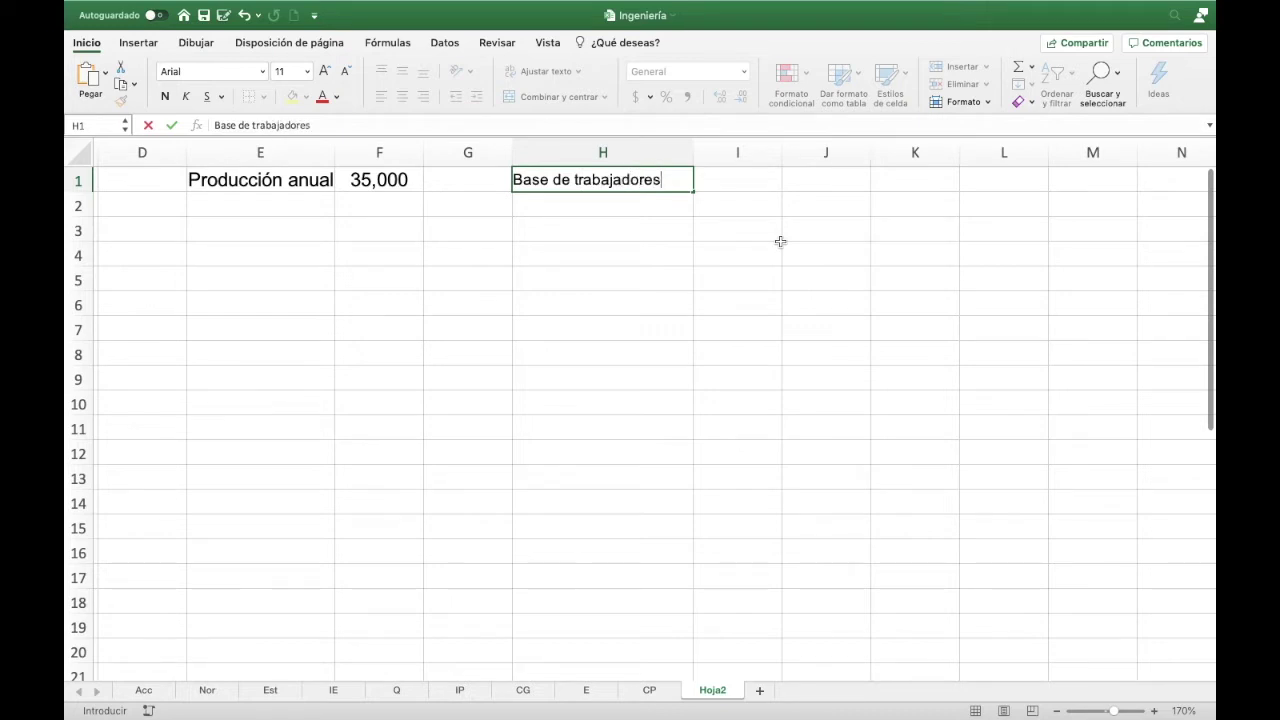
text( iniciale)
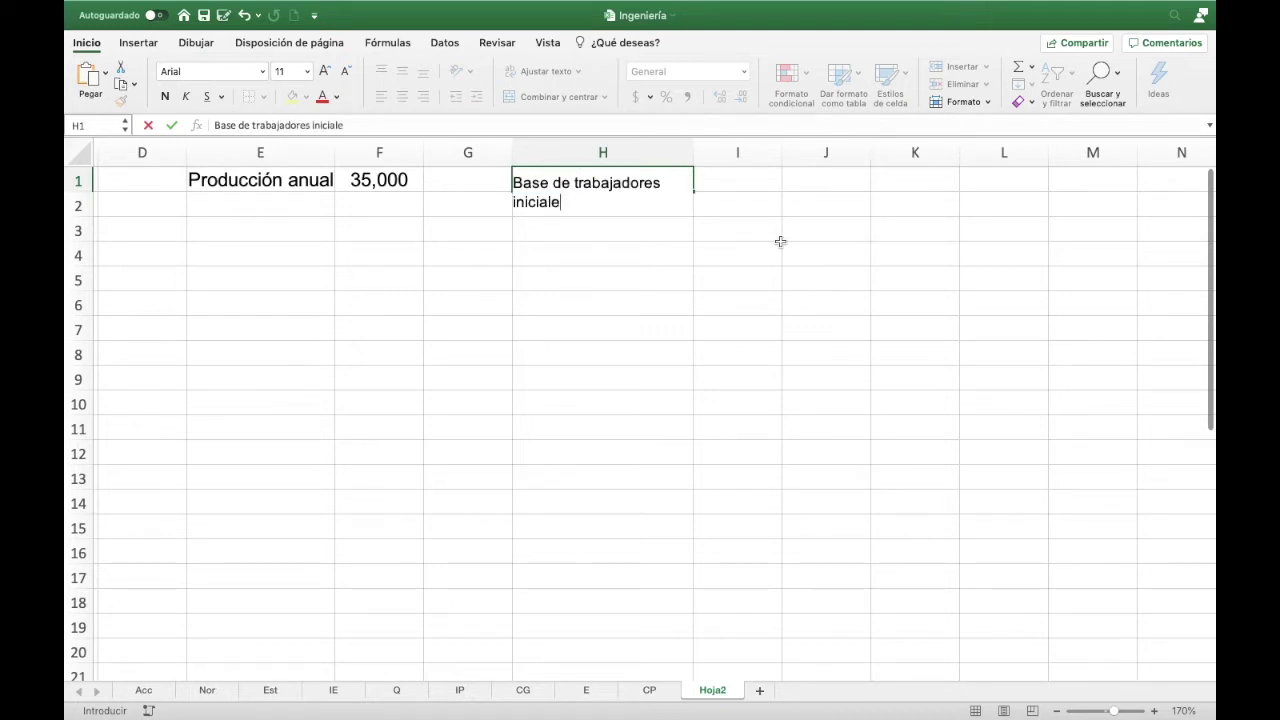
text(s)
key(Tab)
key(Left)
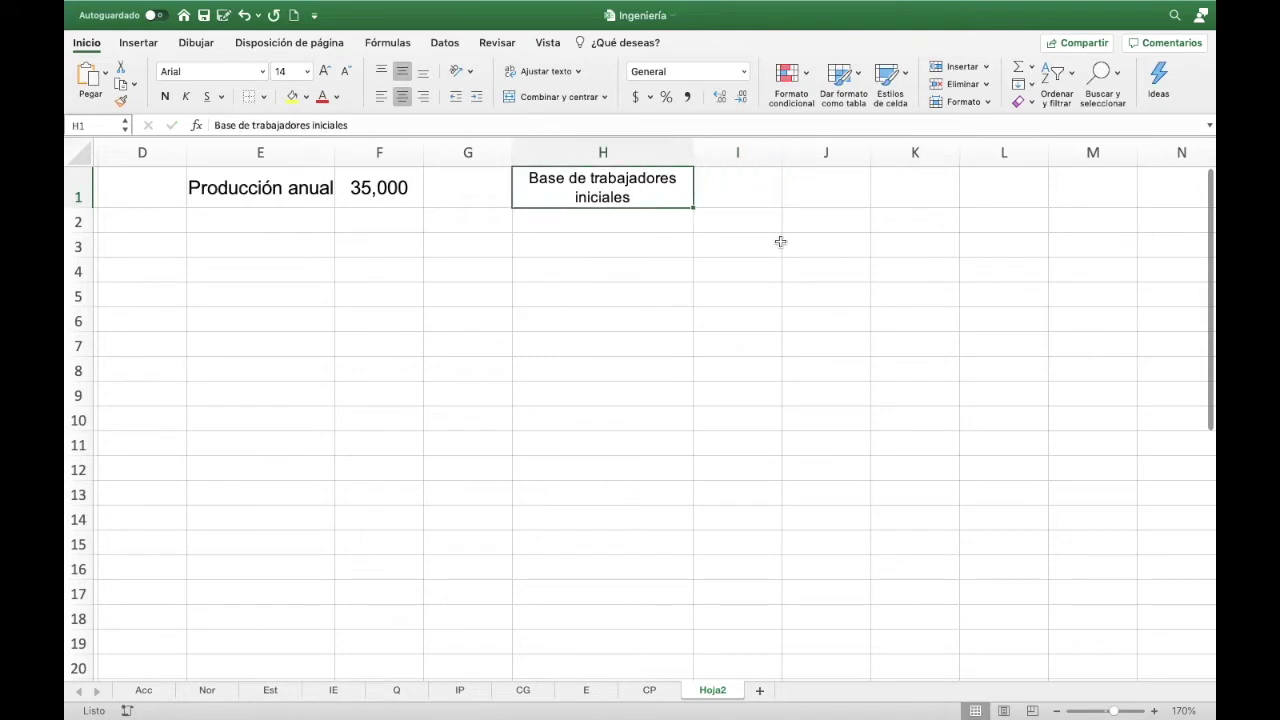
key(Right)
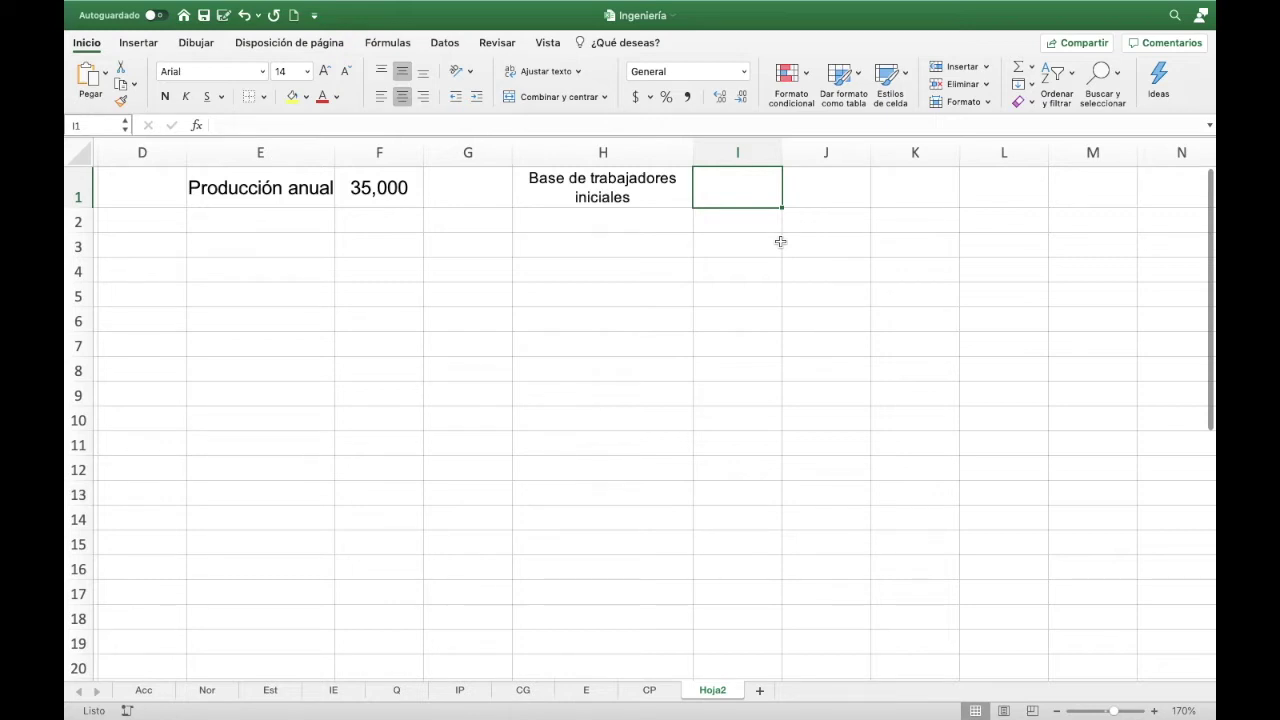
- Enter 40 in I1 and the label 'Producción promedio por trabajador' in H2
text(40)
key(Return)
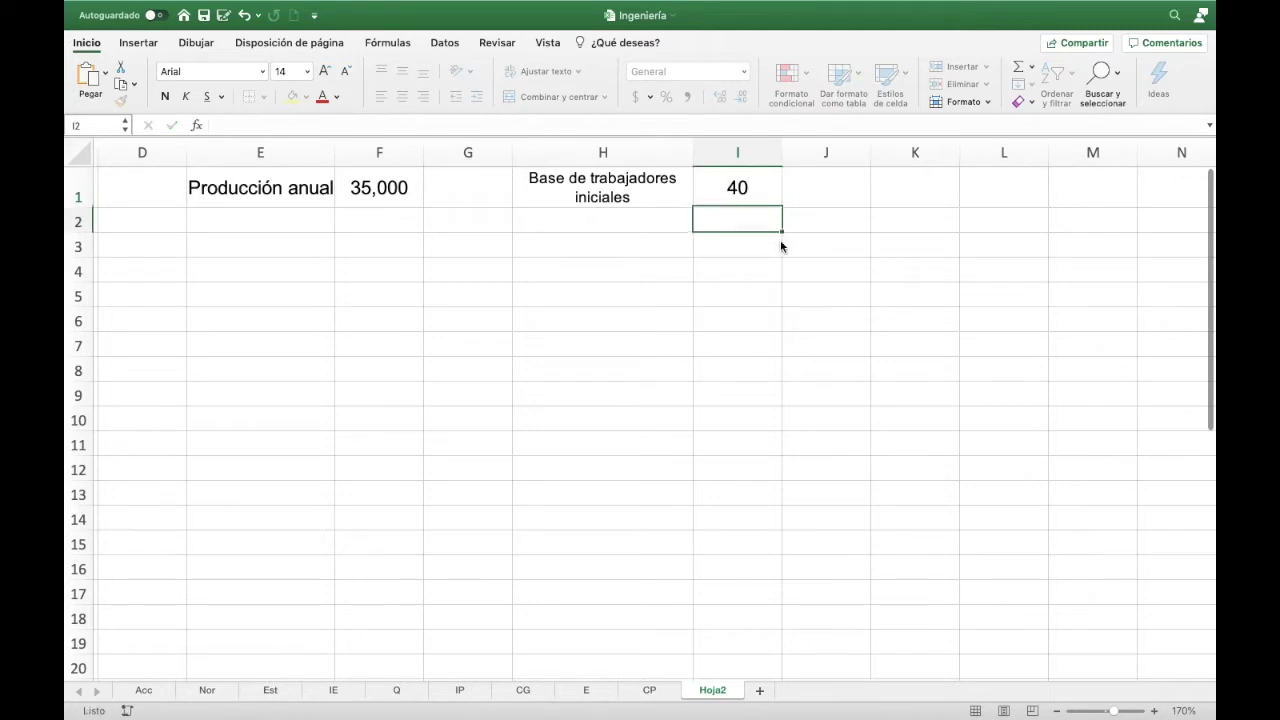
key(Left)
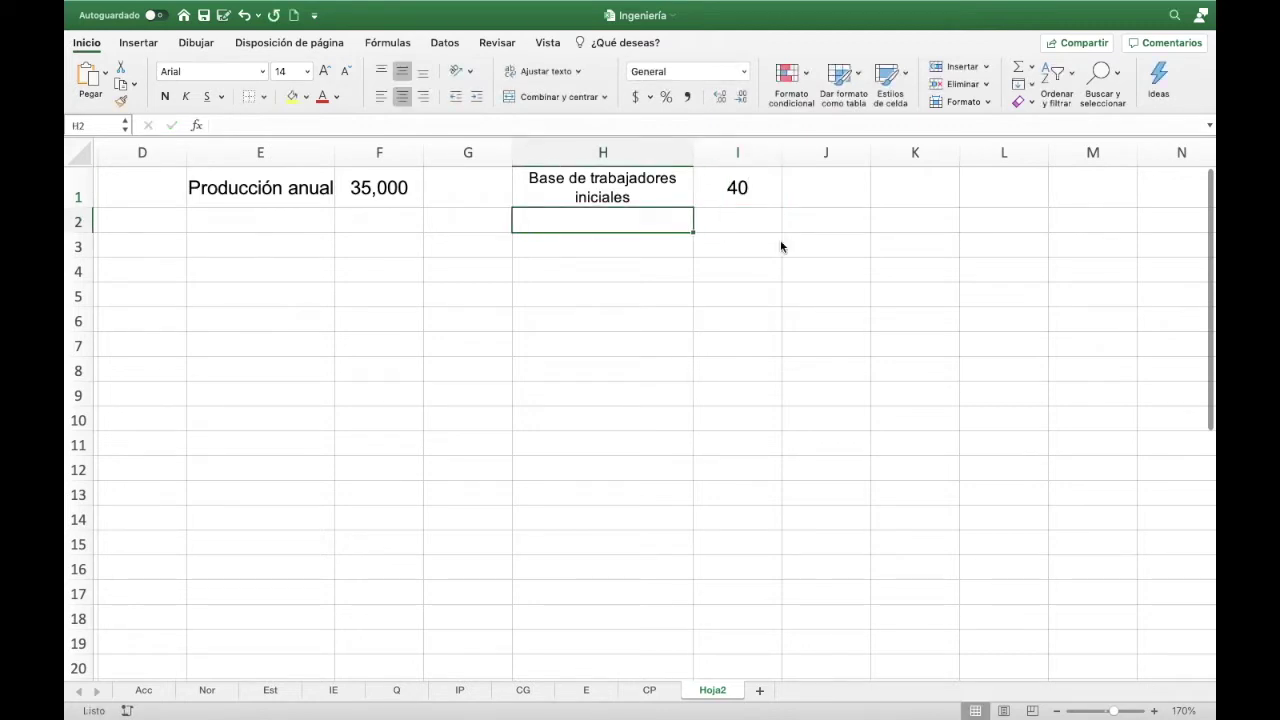
text(Pr)
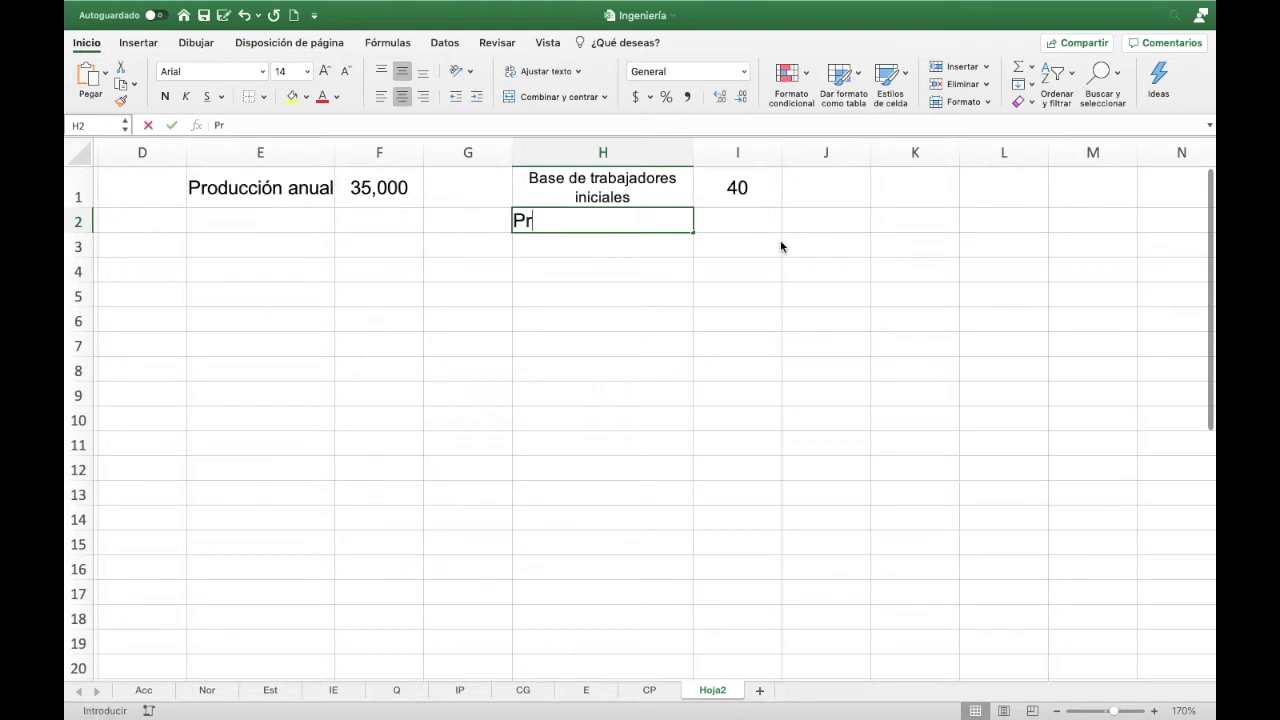
text(oducci´)
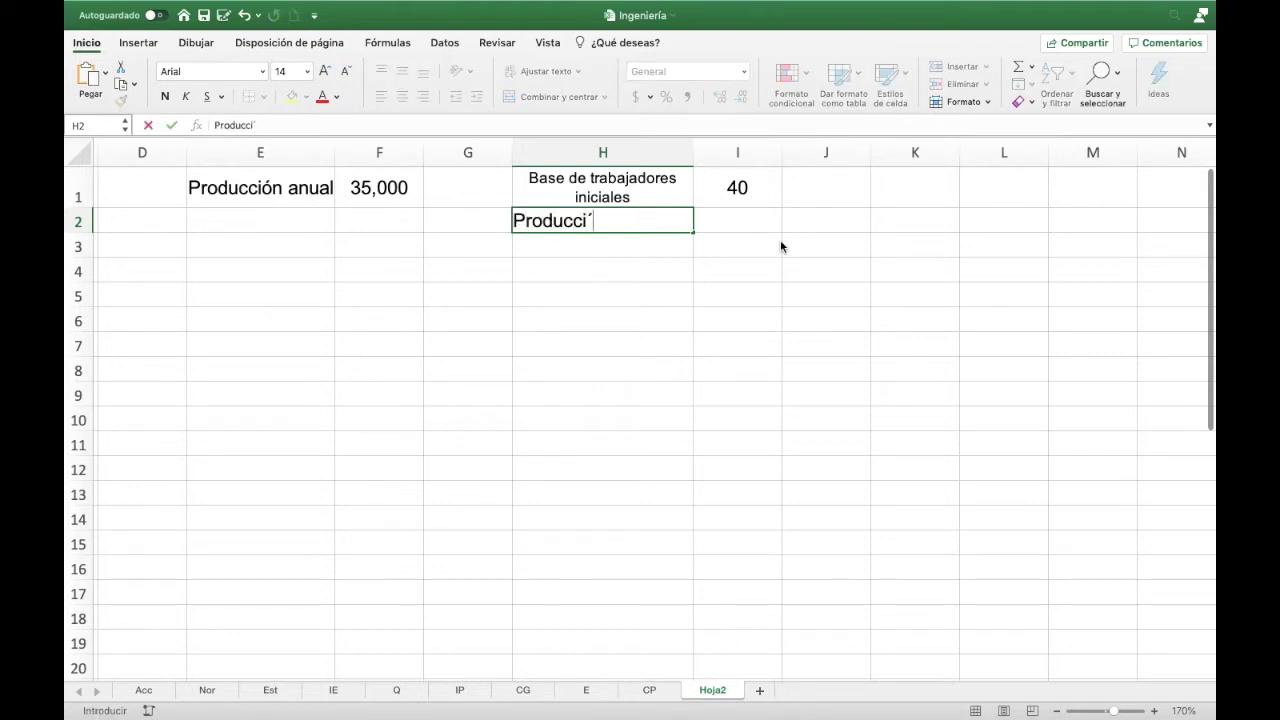
key(BackSpace)
text(ón promedi)
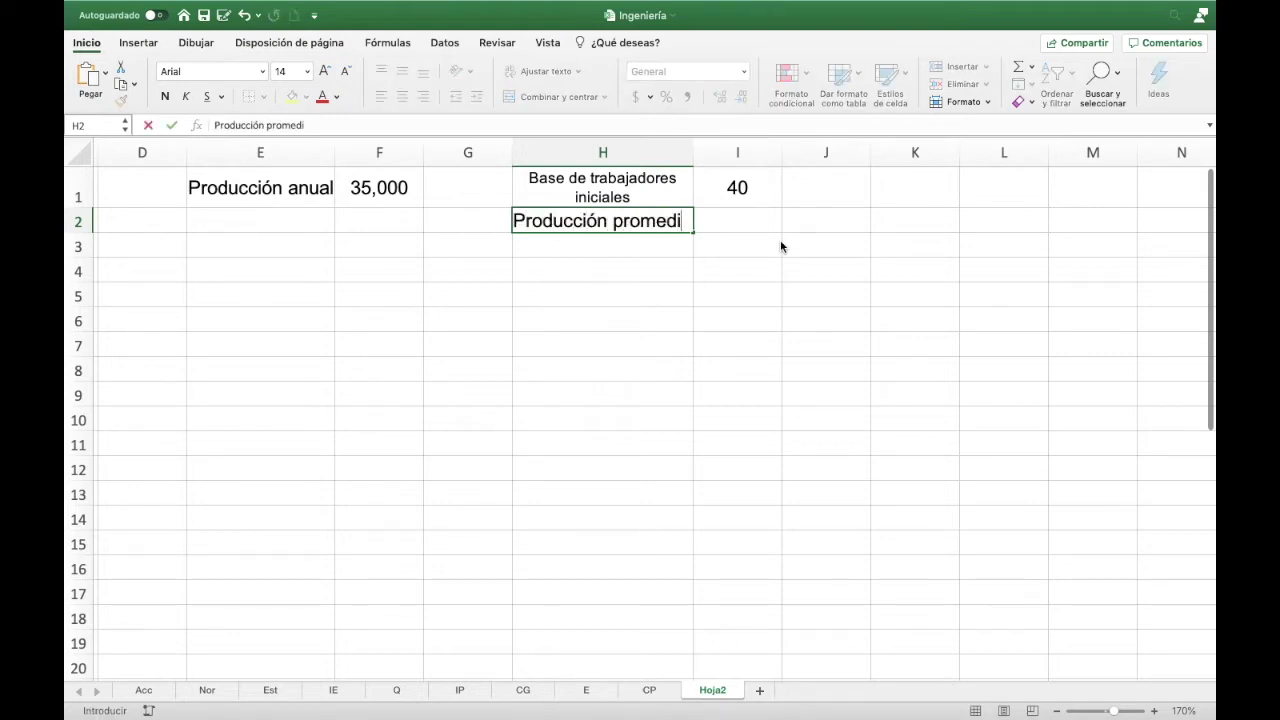
text(o por traba)
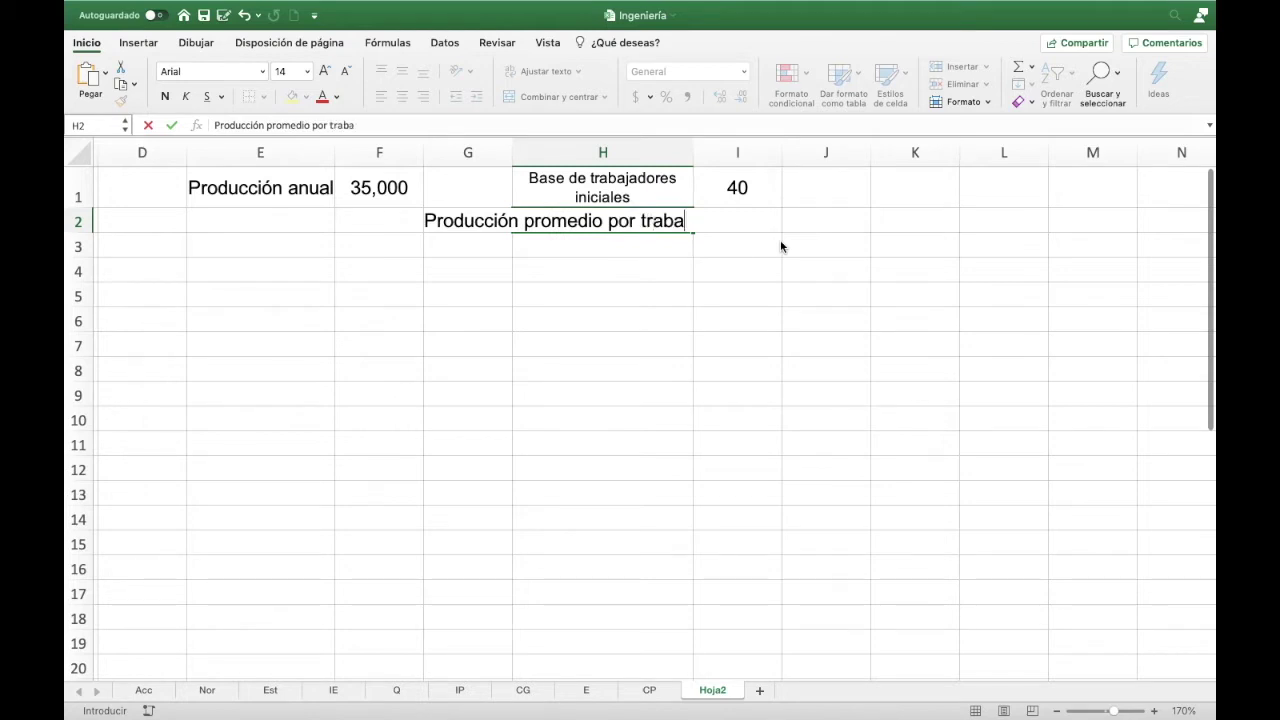
text(jador)
key(Return)
- Copy H1's wrapped, centered formatting onto H2:H5 with Format Painter
key(Up)
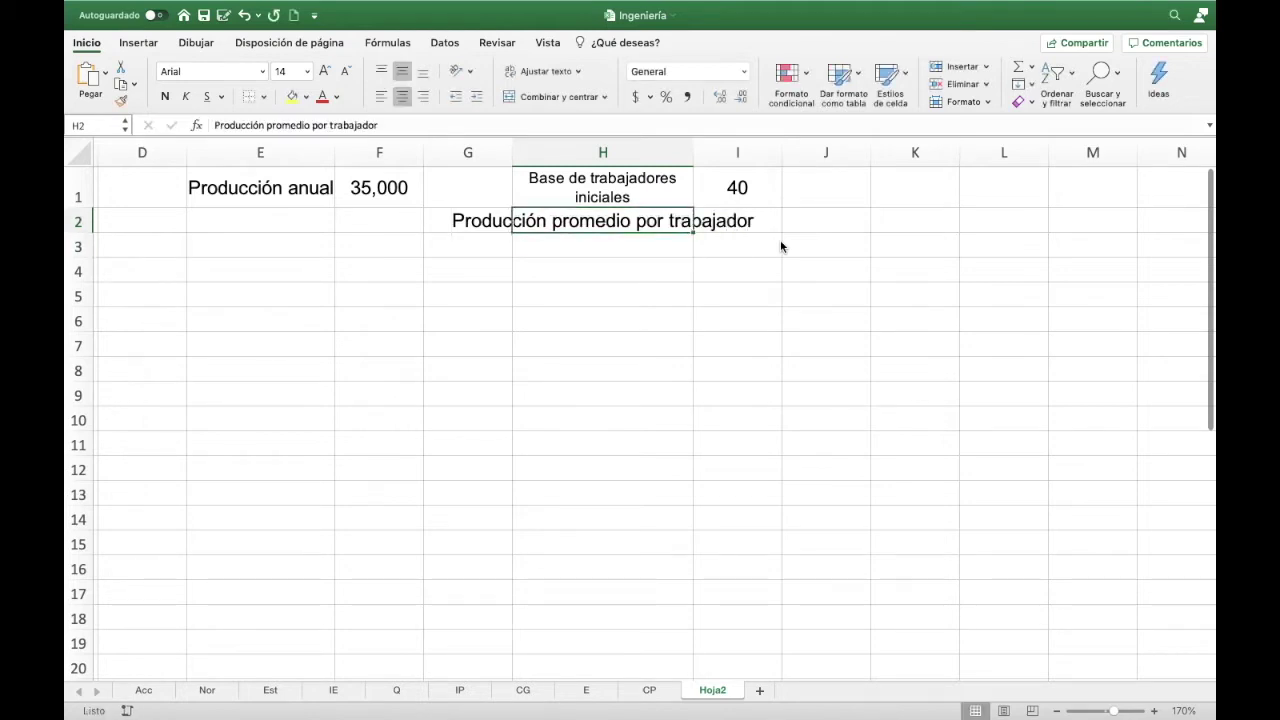
click(636, 182)
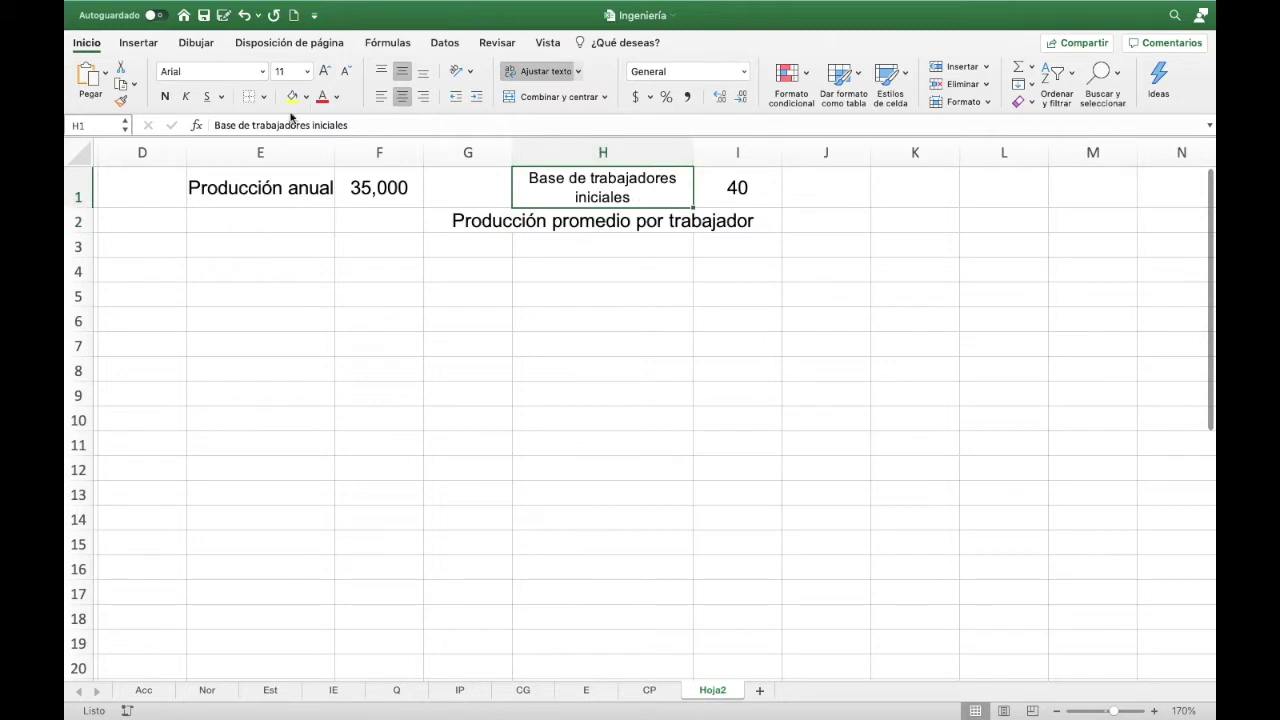
click(121, 100)
drag(605, 222, 611, 305)
click(715, 234)
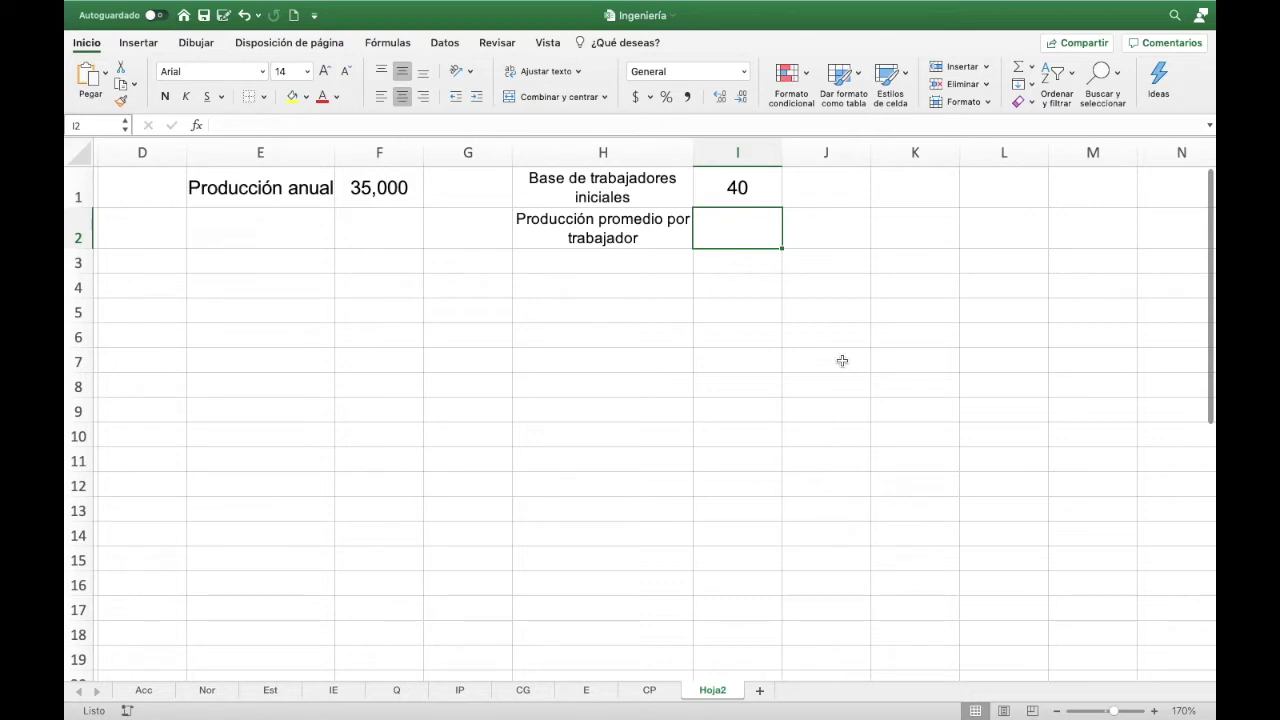
scroll(707, 391, left, 5)
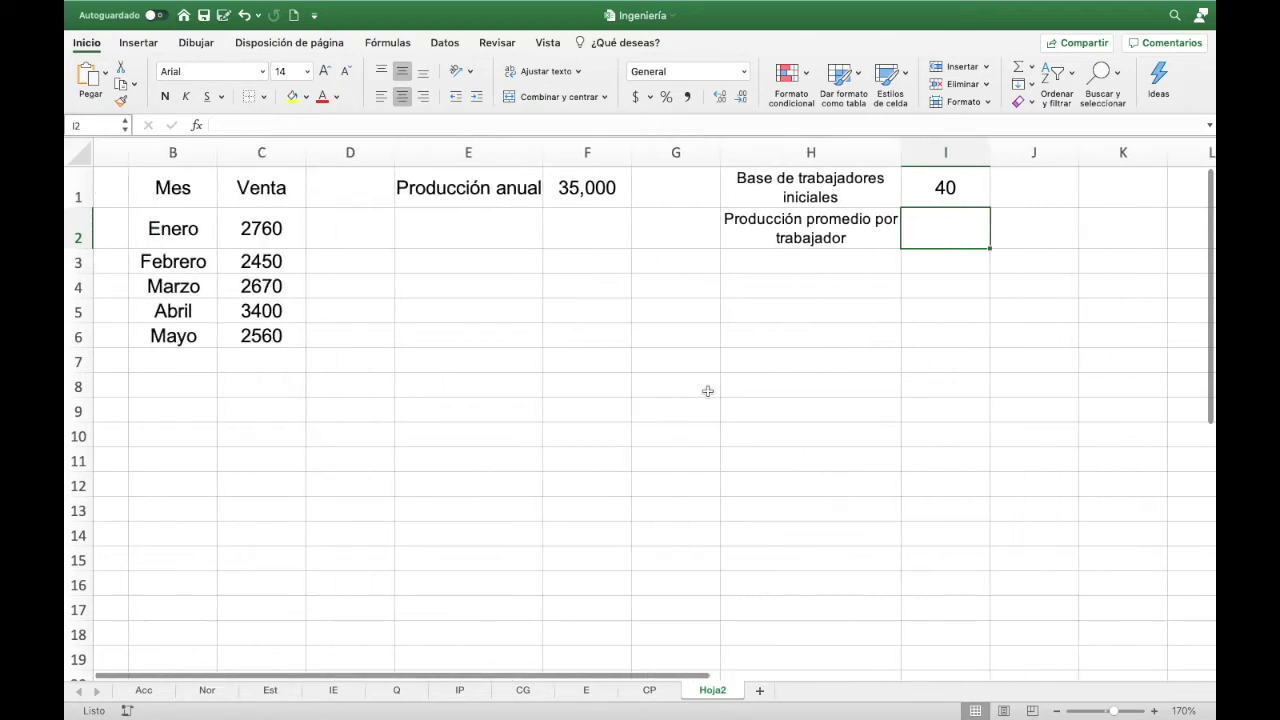
scroll(707, 391, left, 1)
scroll(707, 391, left, 3)
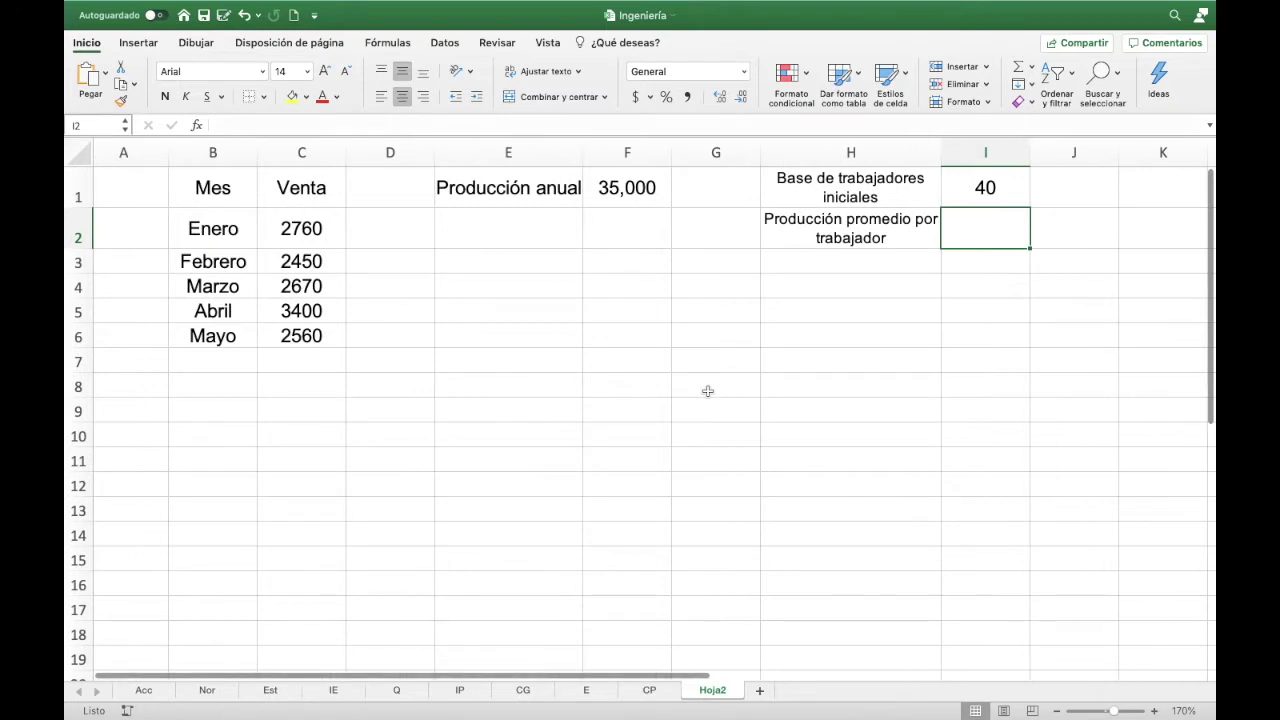
scroll(707, 391, right, 3)
scroll(707, 391, right, 1)
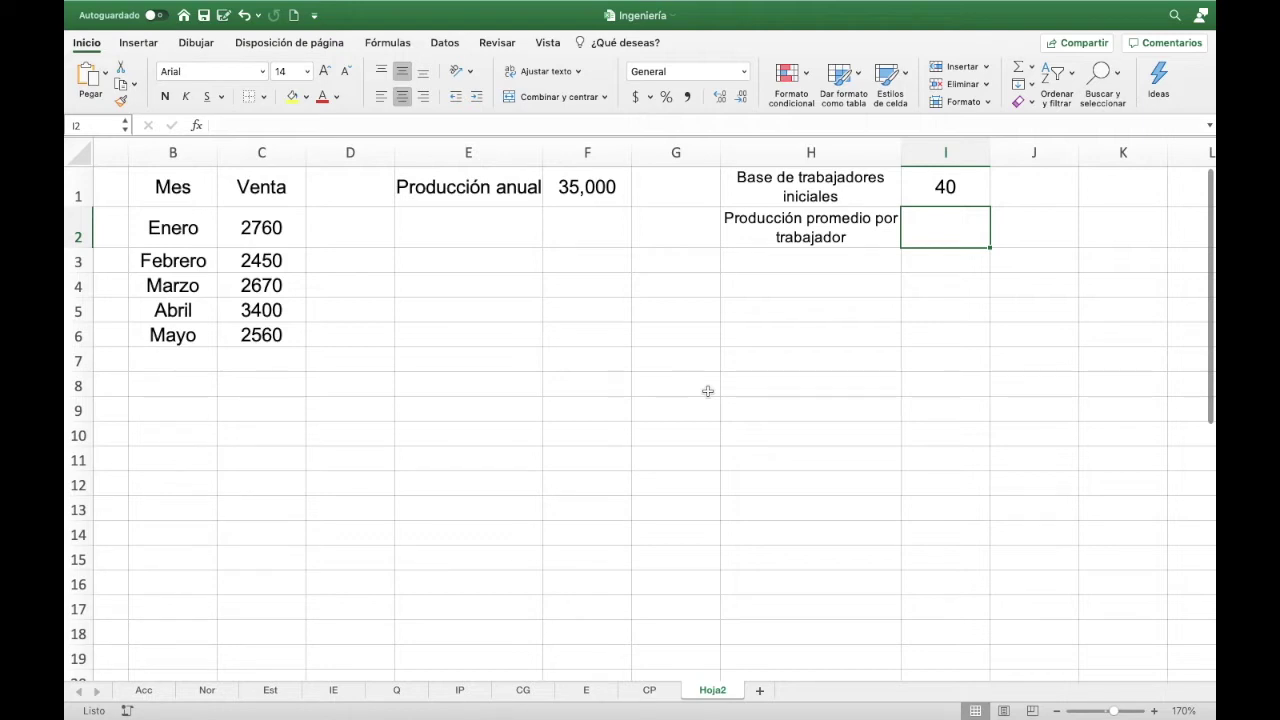
- Enter the formula =(F1/260) in I2
text(=)
click(601, 191)
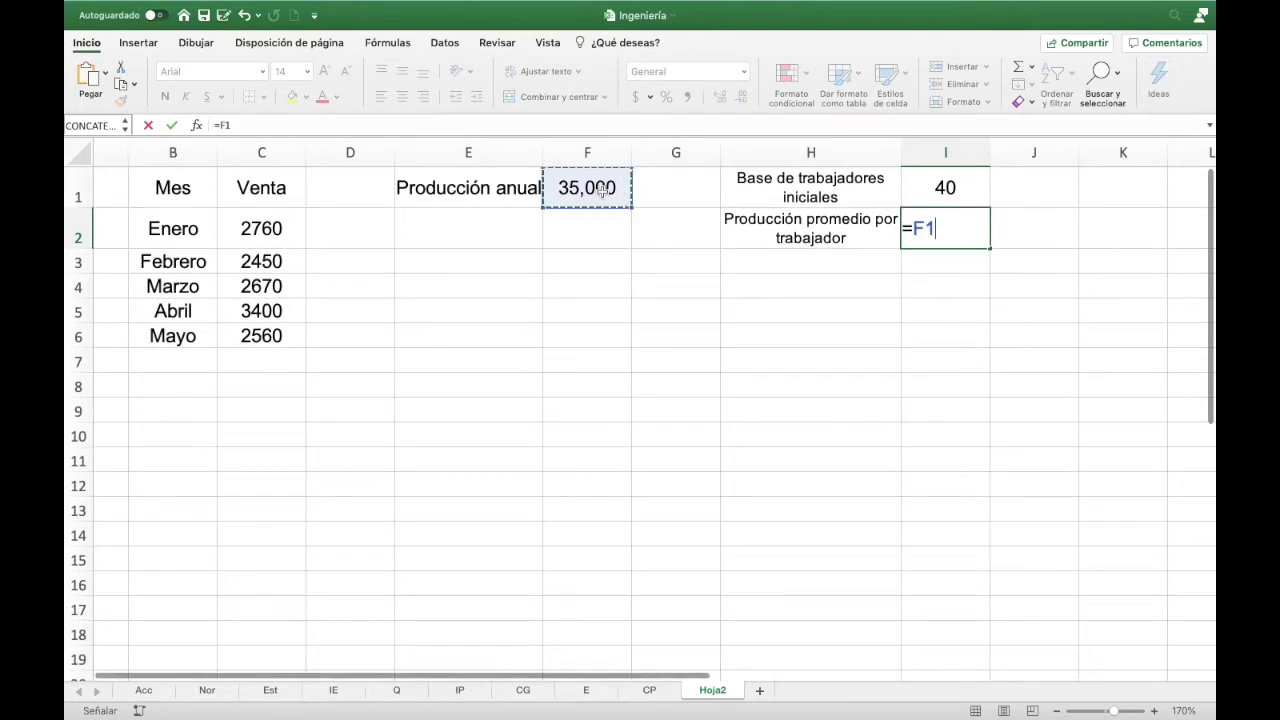
text(/)
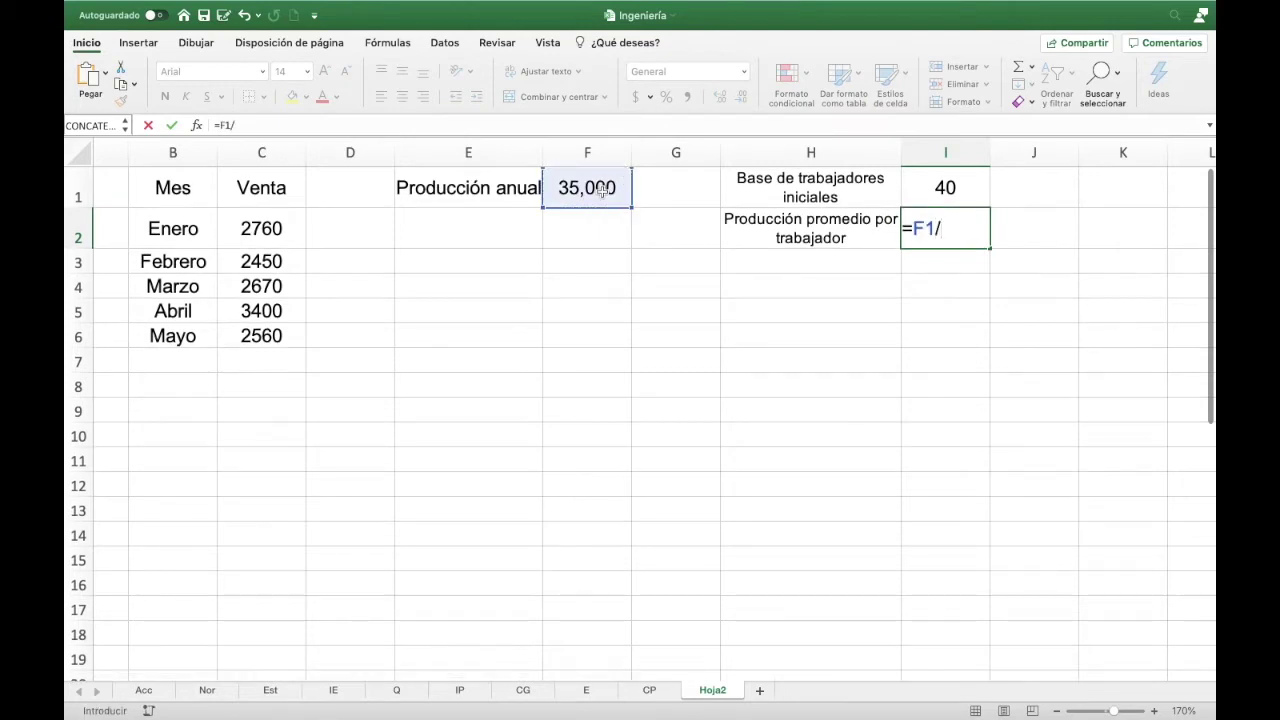
text(260)
text())
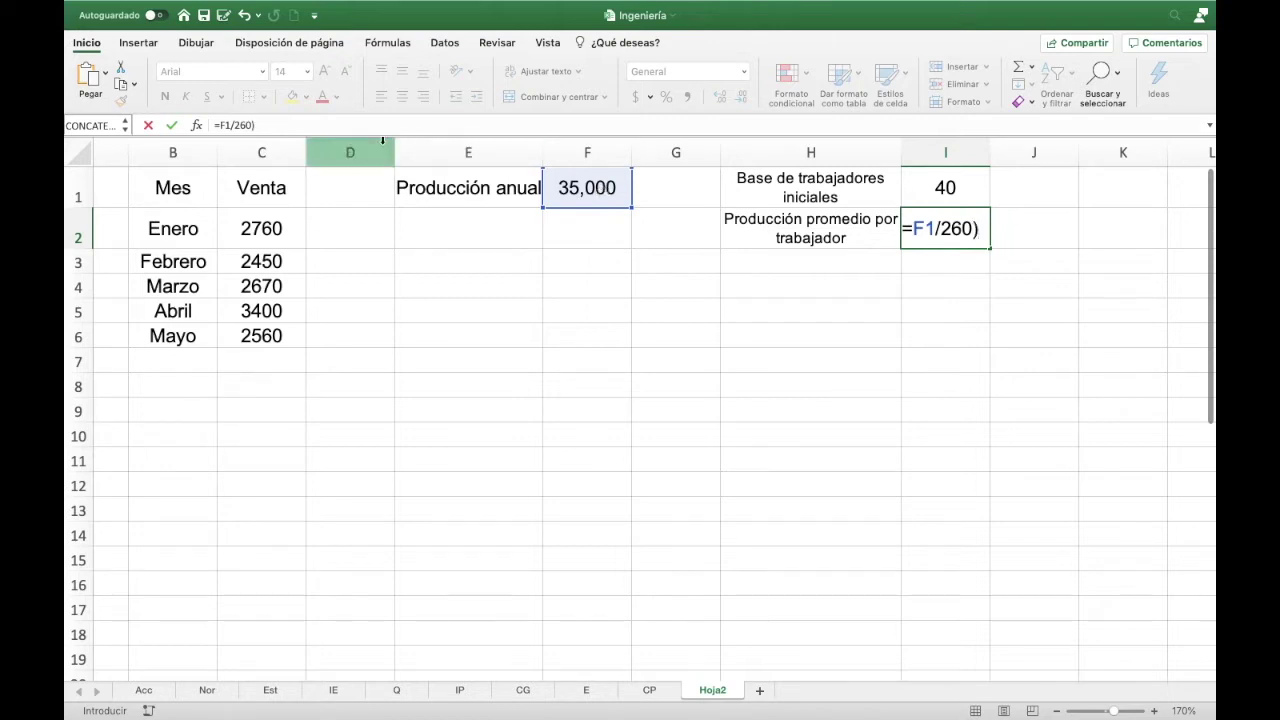
click(219, 125)
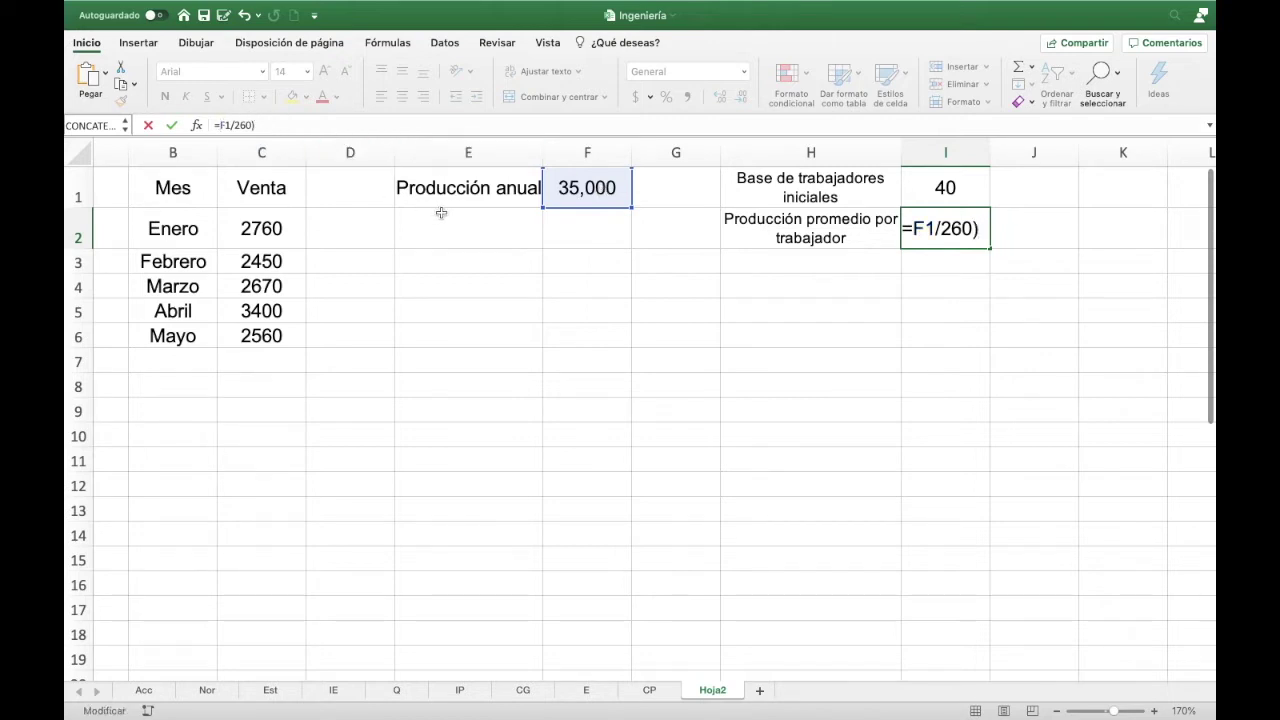
text(()
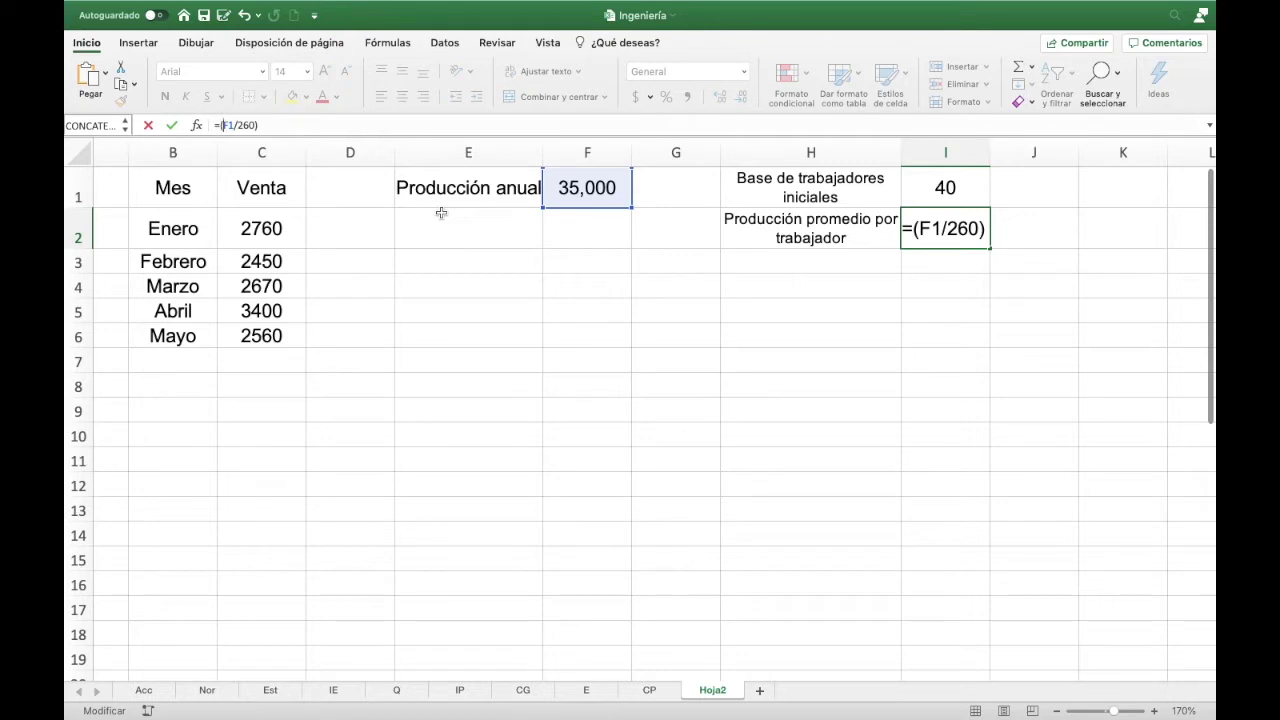
key(Return)
key(Up)
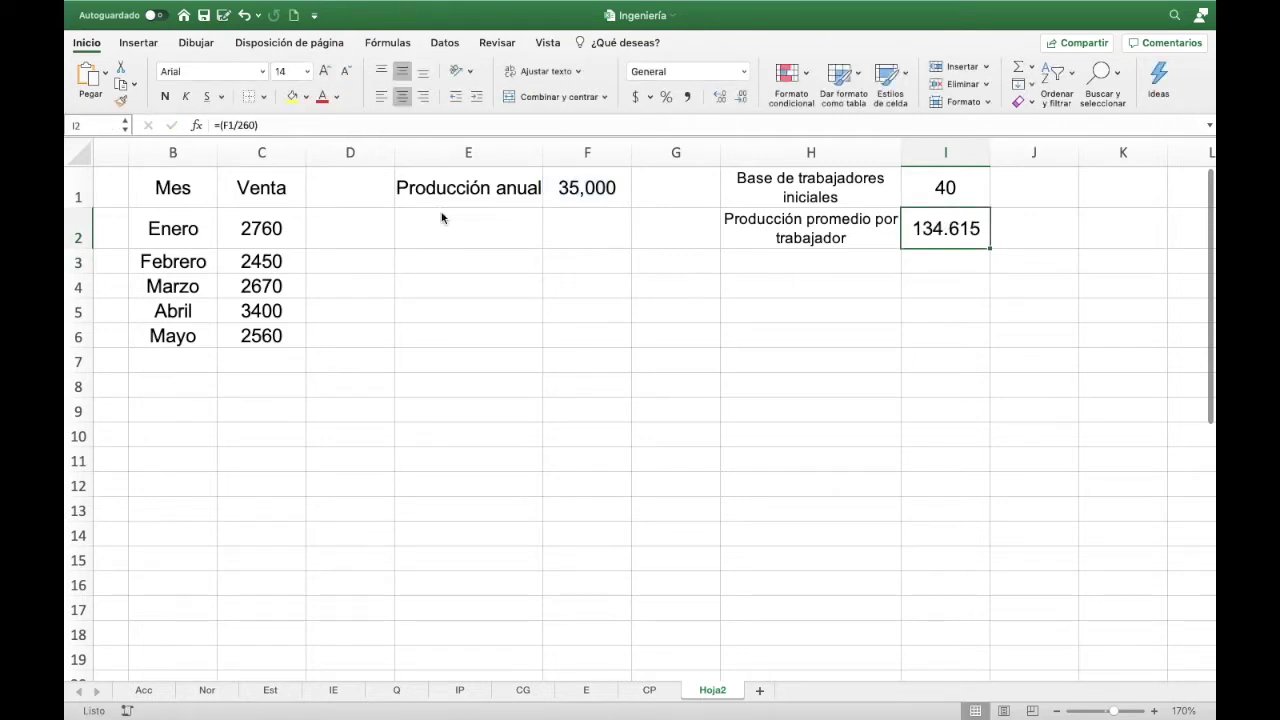
- Extend the I2 formula to =(F1/260)/I1, giving 3.36538
click(320, 126)
text(/)
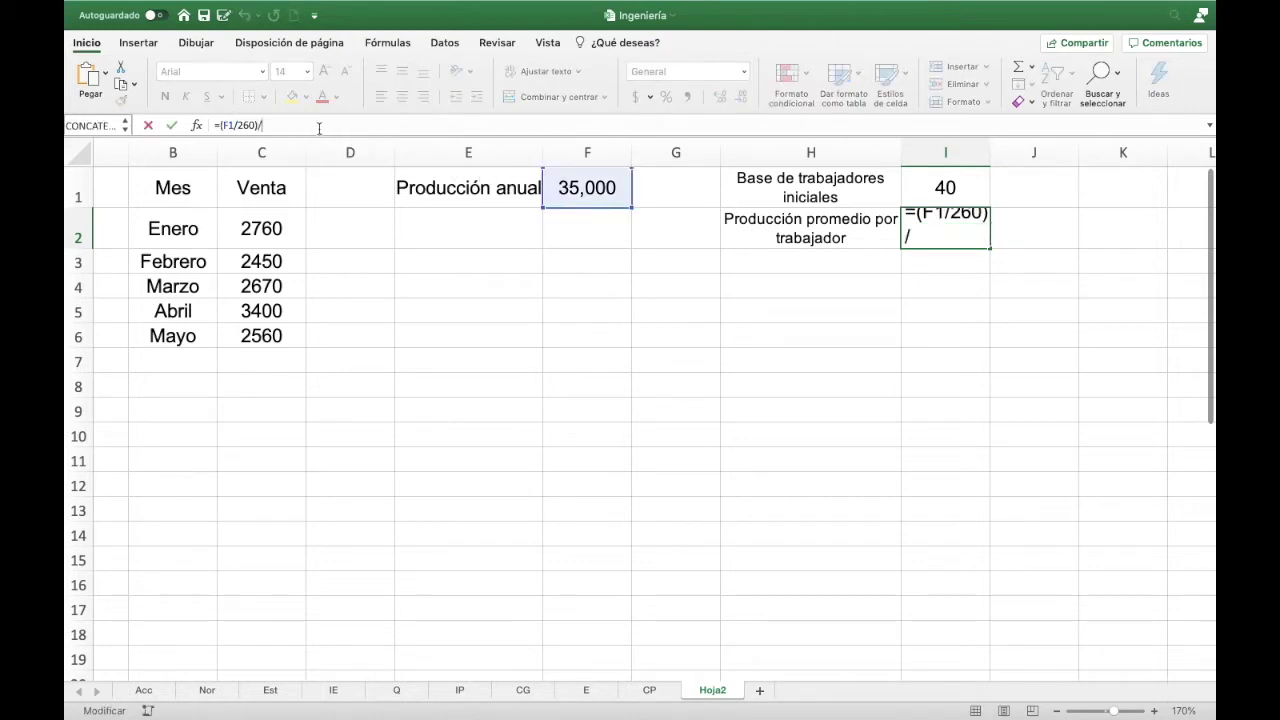
click(922, 195)
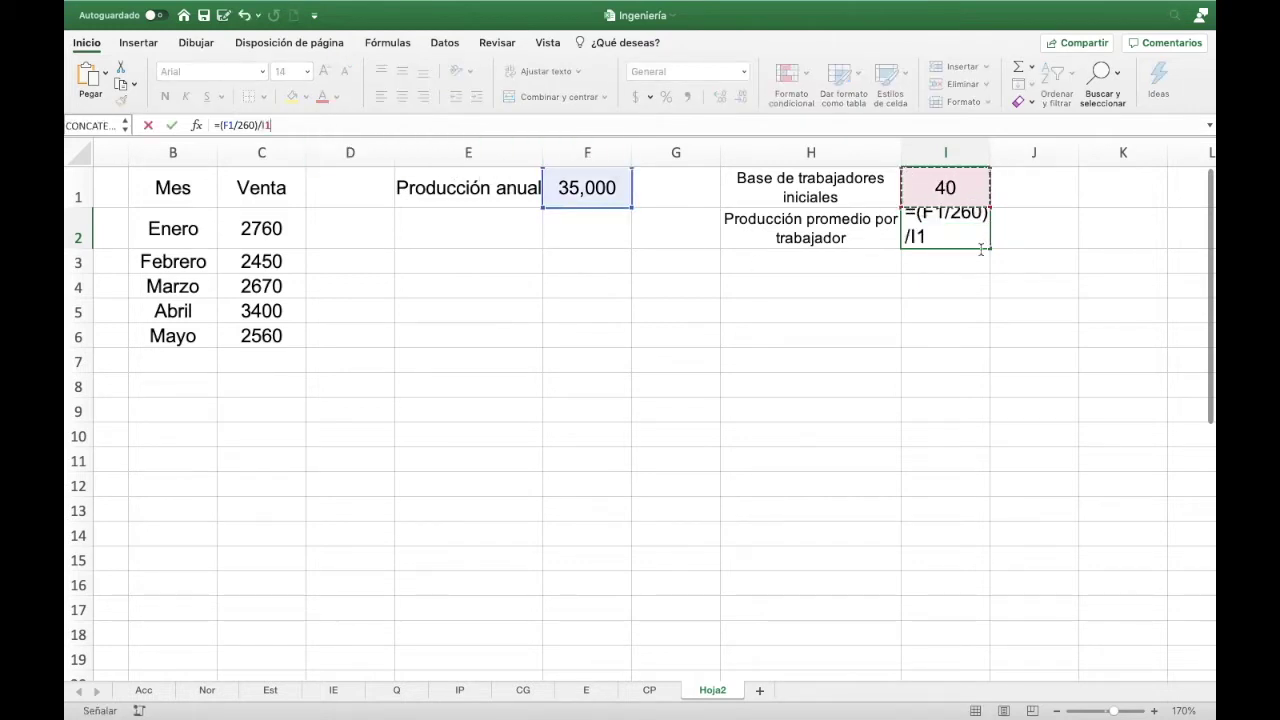
key(Return)
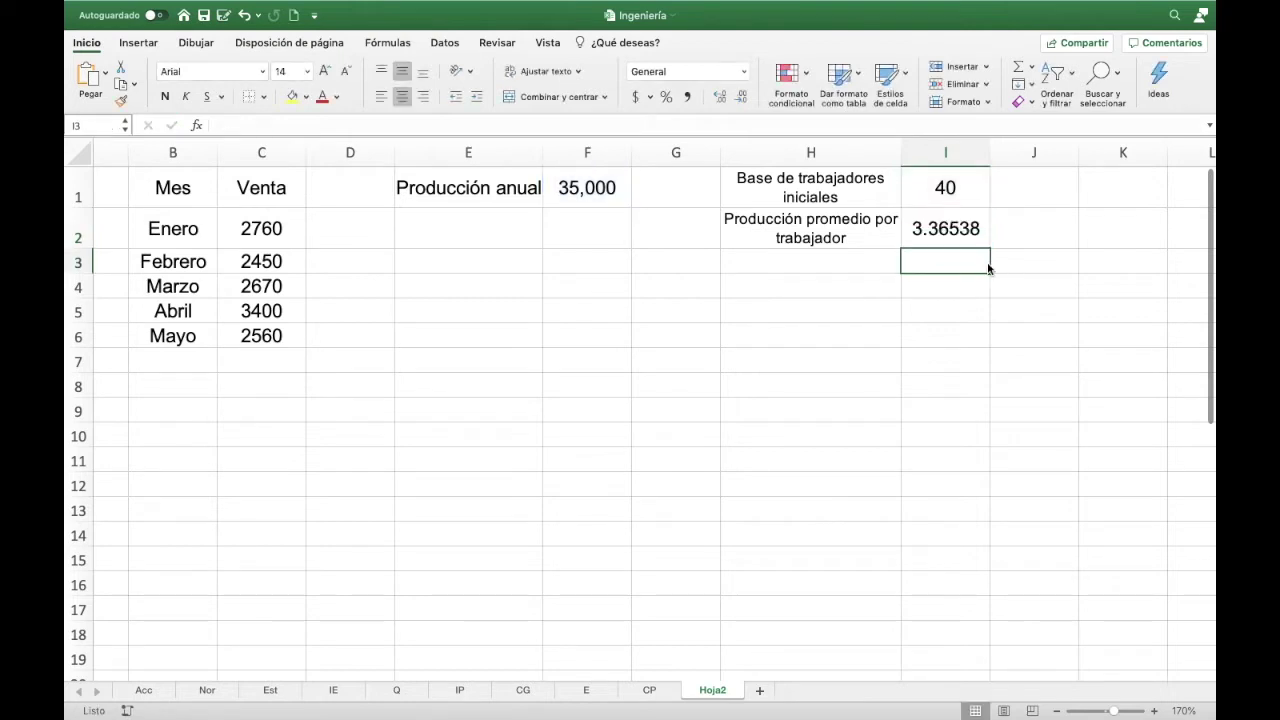
key(Up)
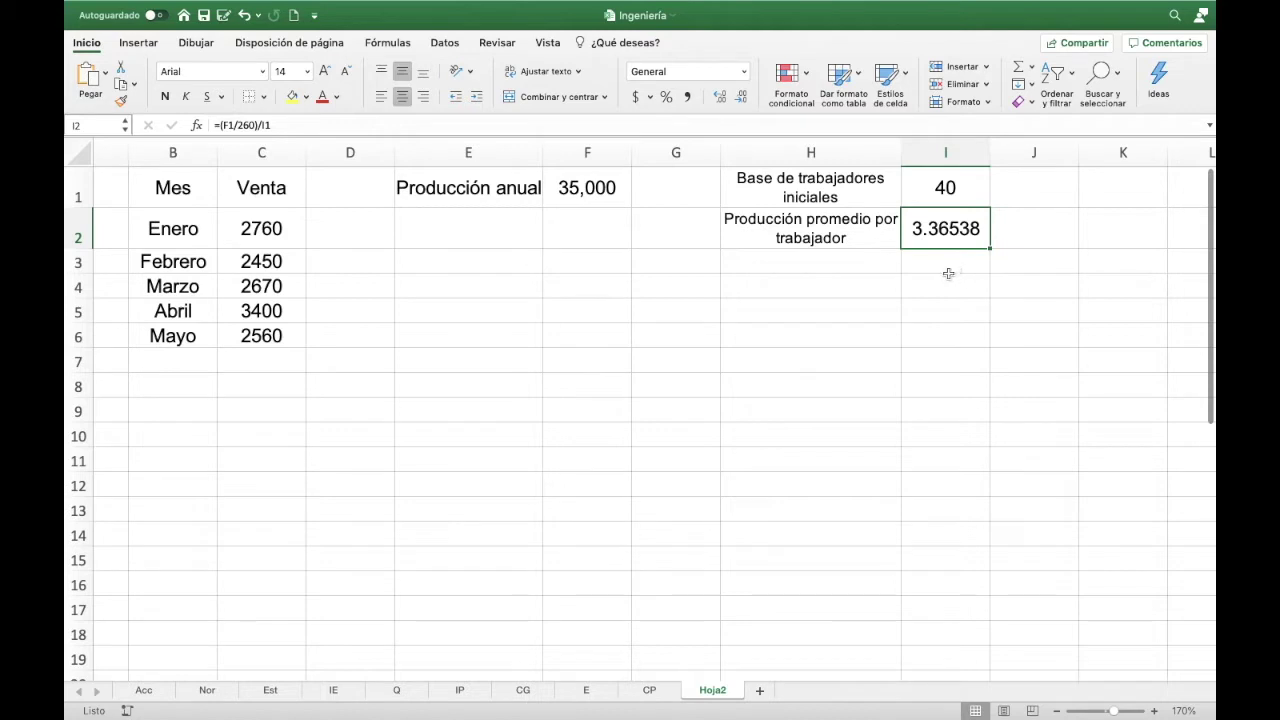
- Change I2 to =REDONDEAR.MENOS((F1/260)/I1,0) so it shows 3
click(220, 126)
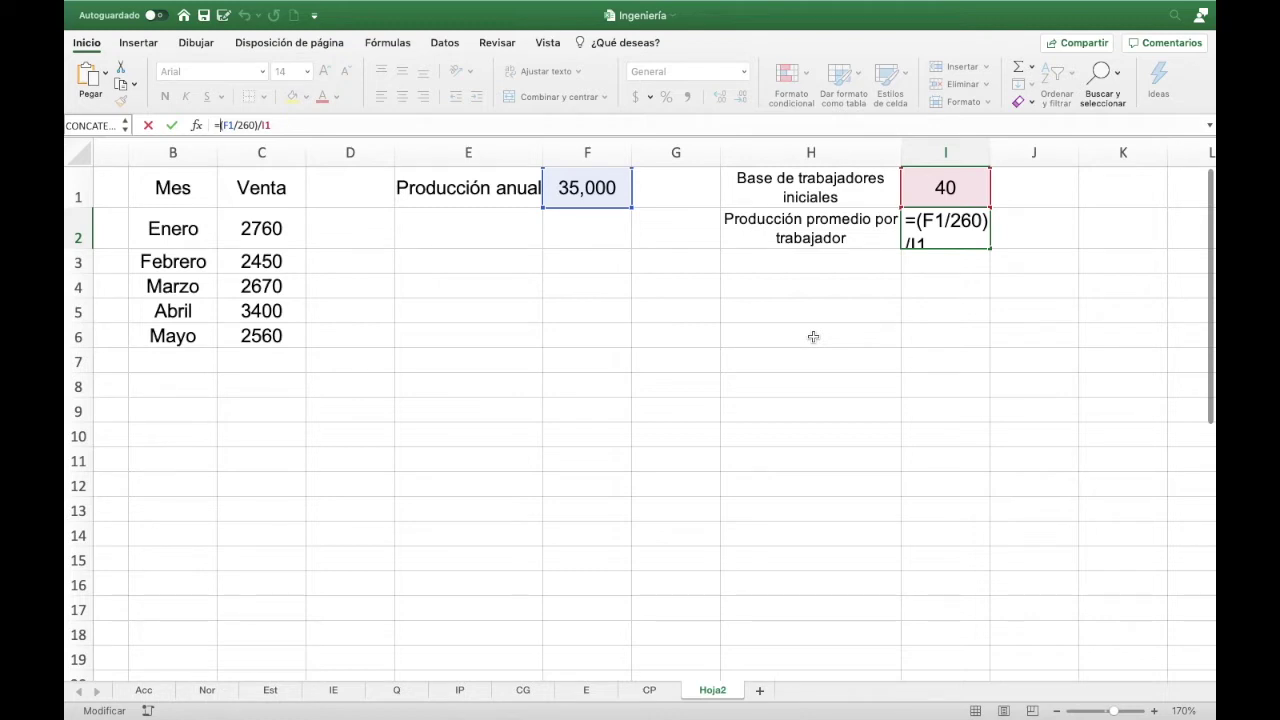
text(re)
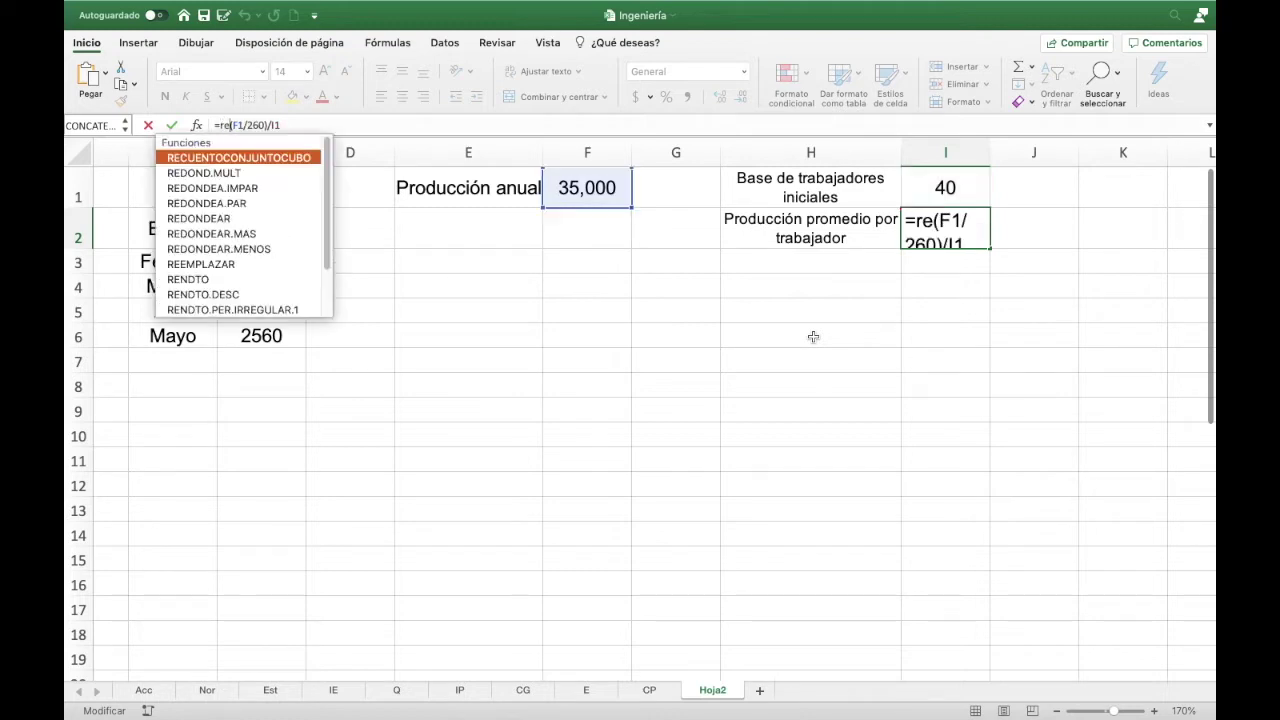
text(dondar)
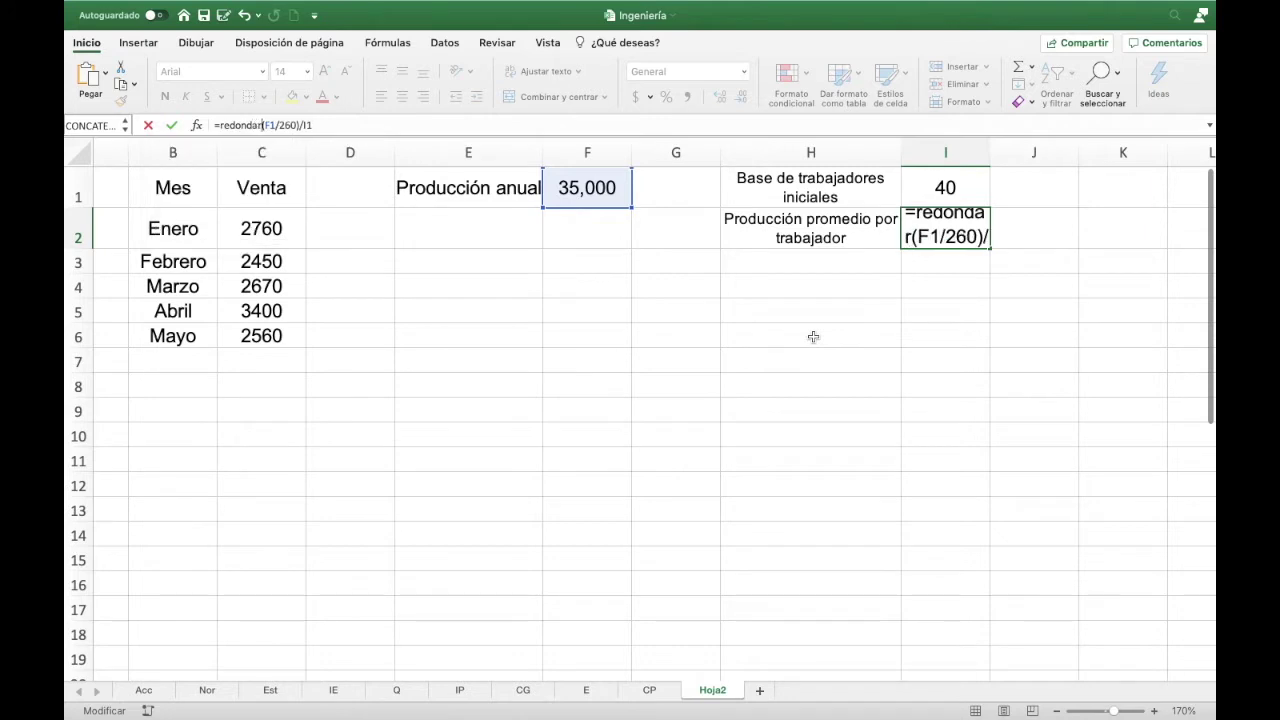
key(BackSpace)
key(BackSpace)
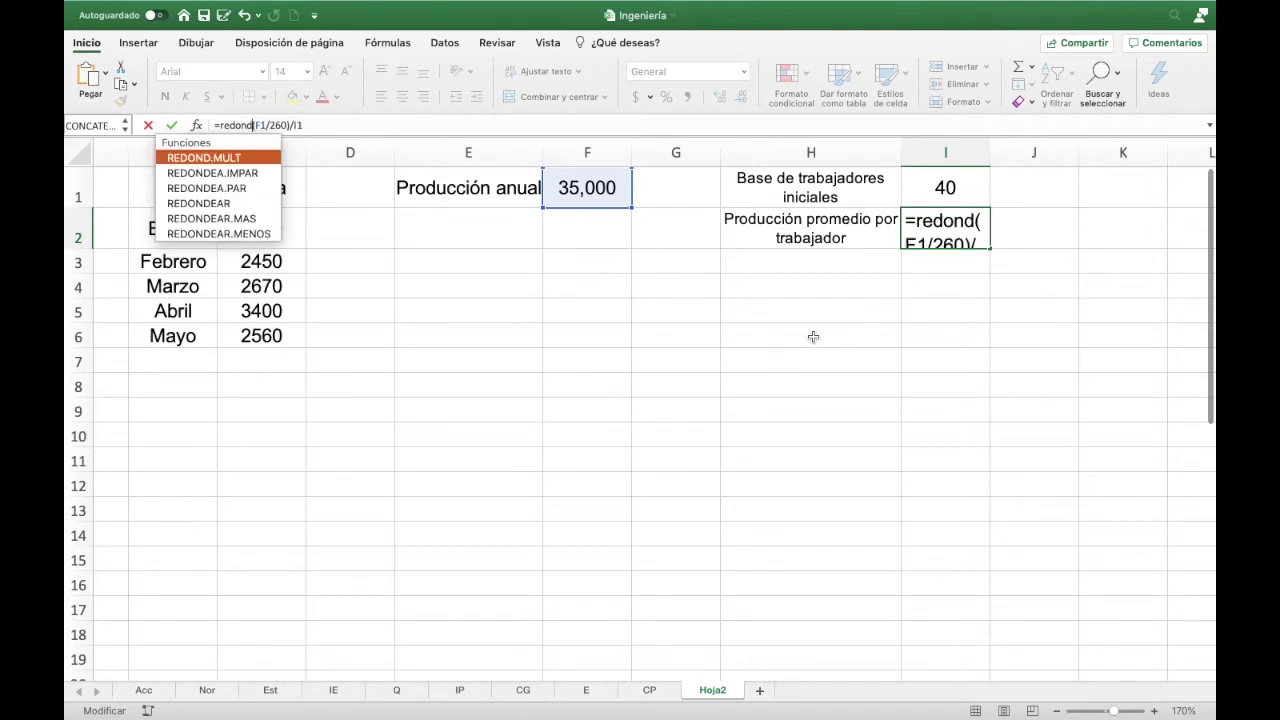
text(e)
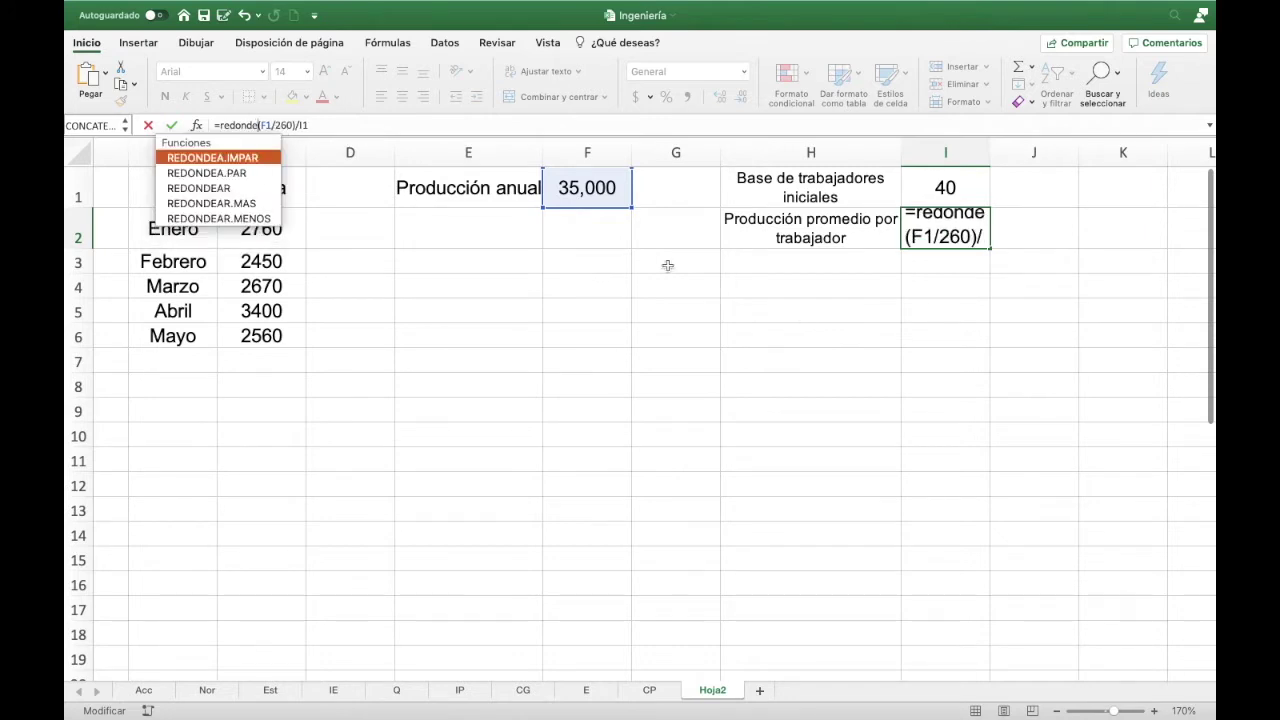
double_click(265, 218)
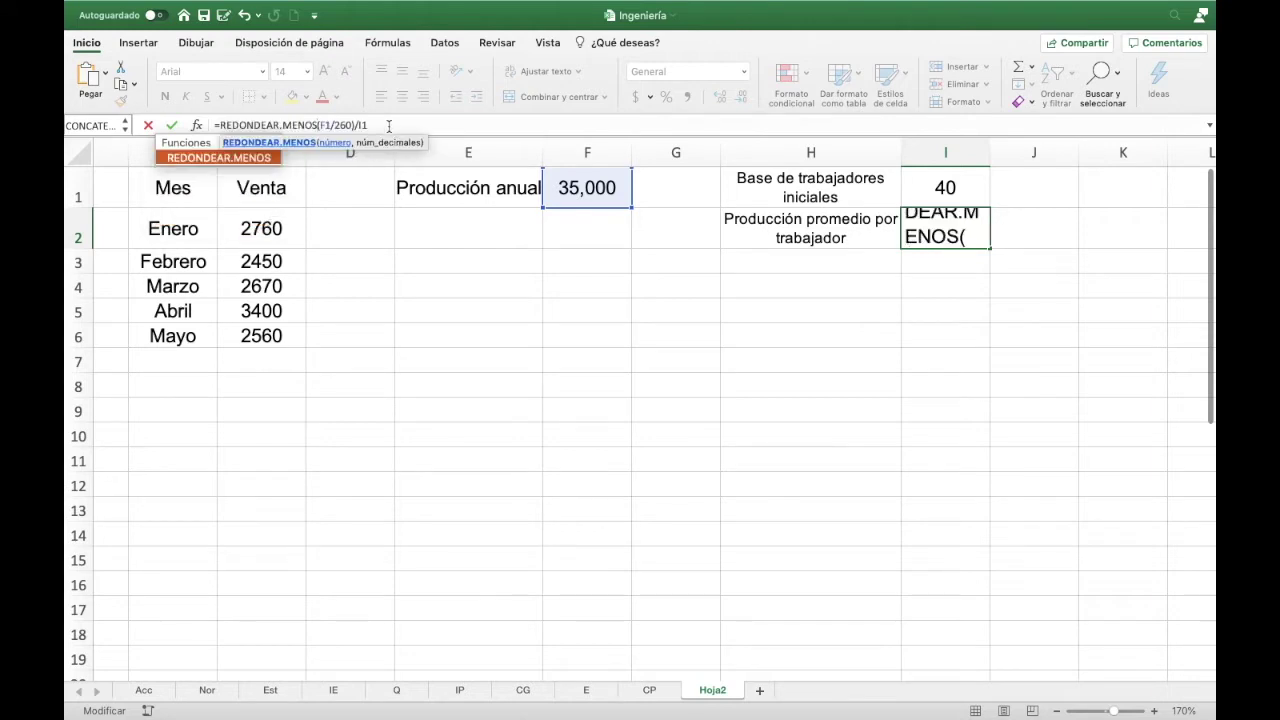
text(()
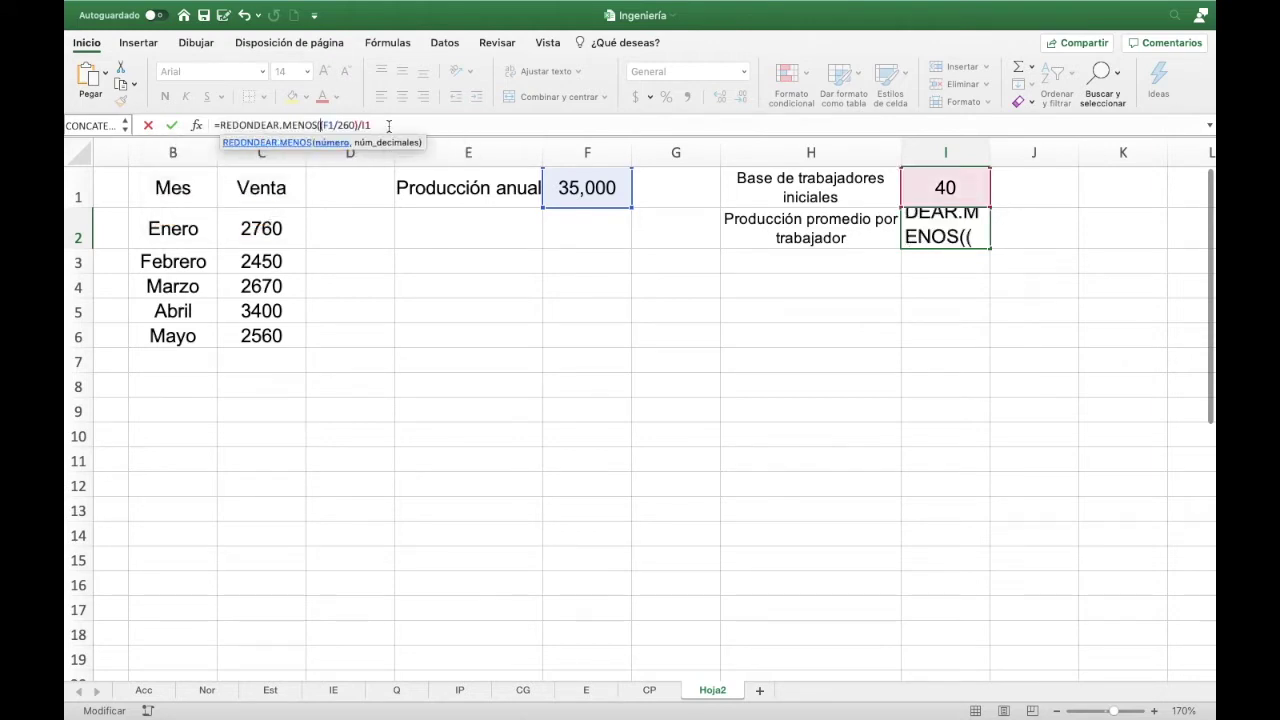
click(389, 125)
text(,)
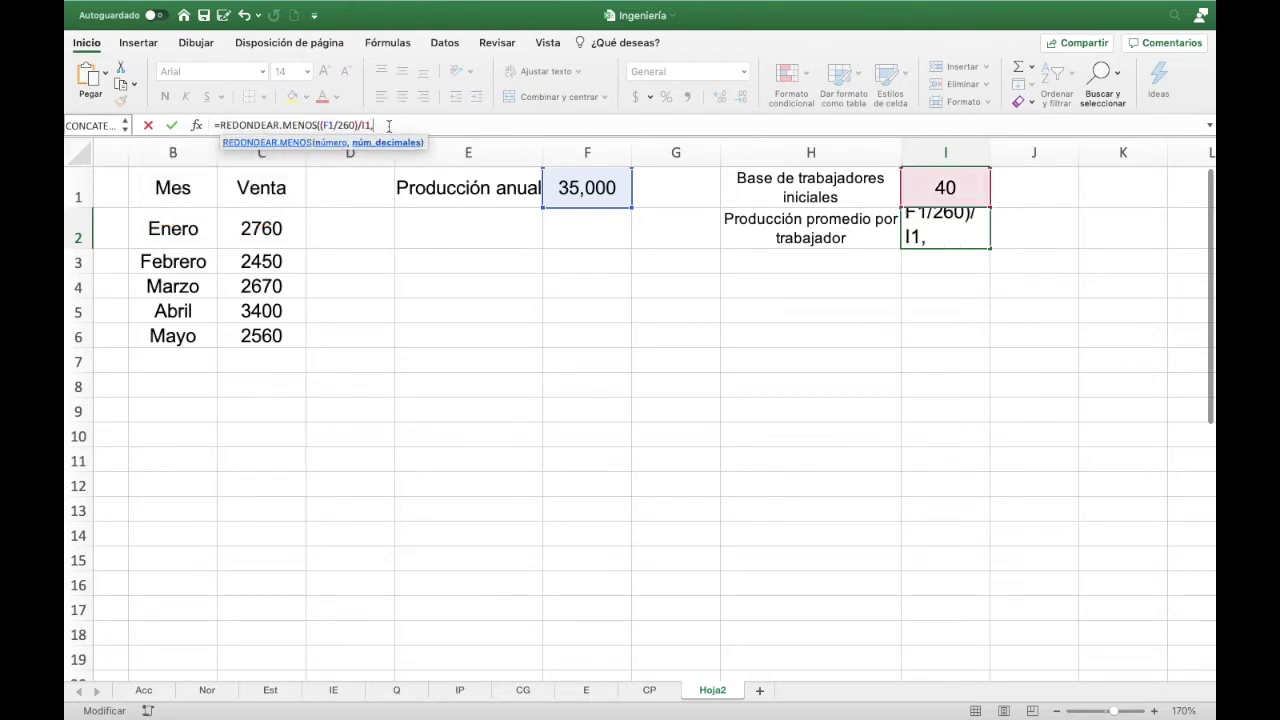
text(0)
key(Return)
key(Up)
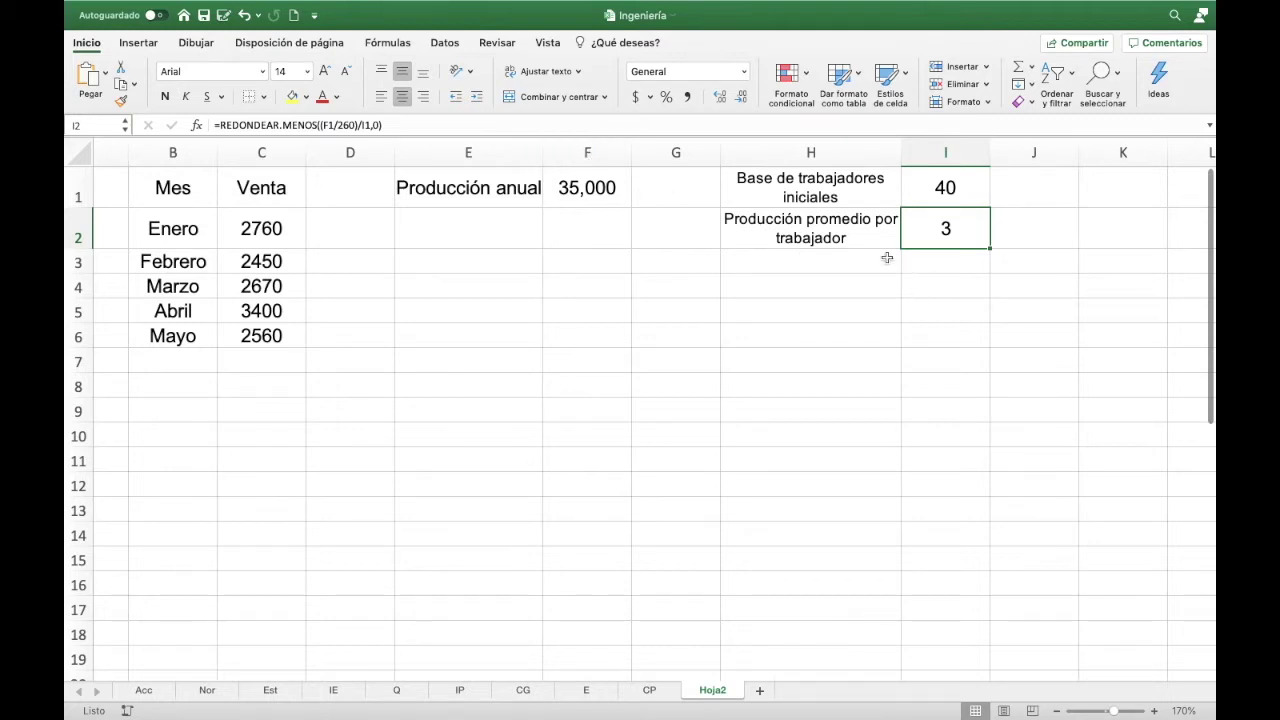
click(826, 257)
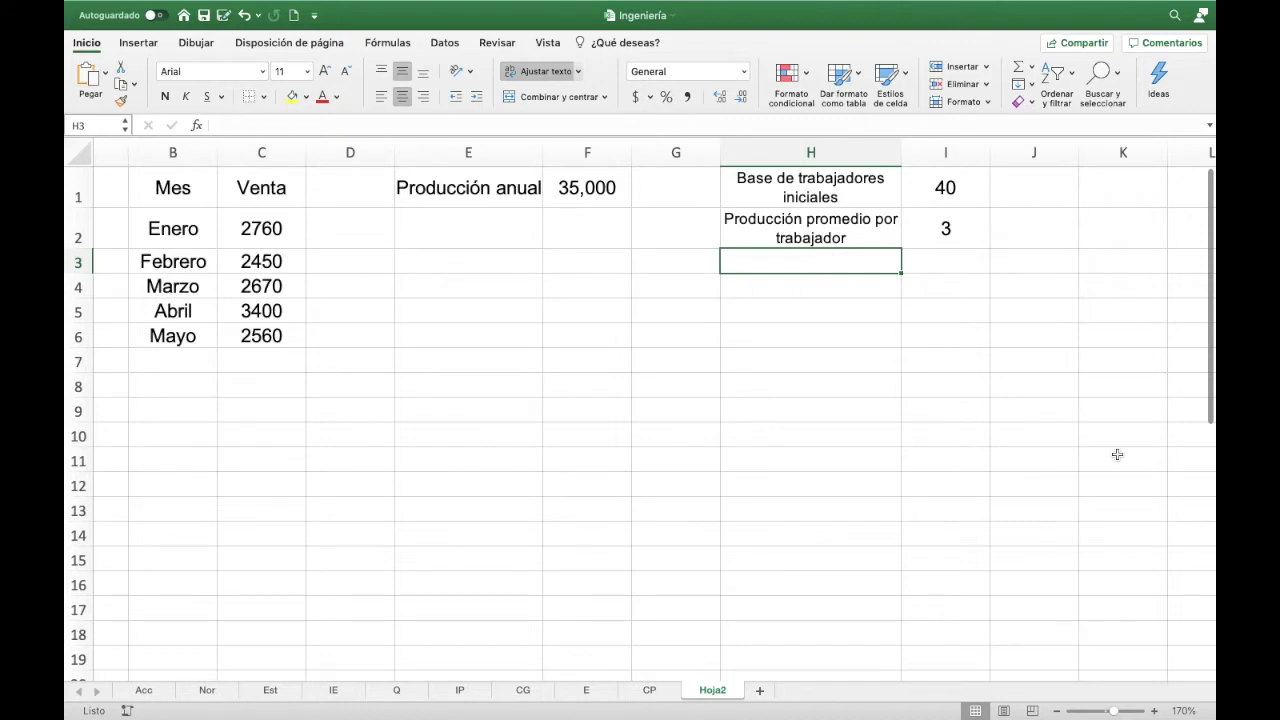
text(Inven)
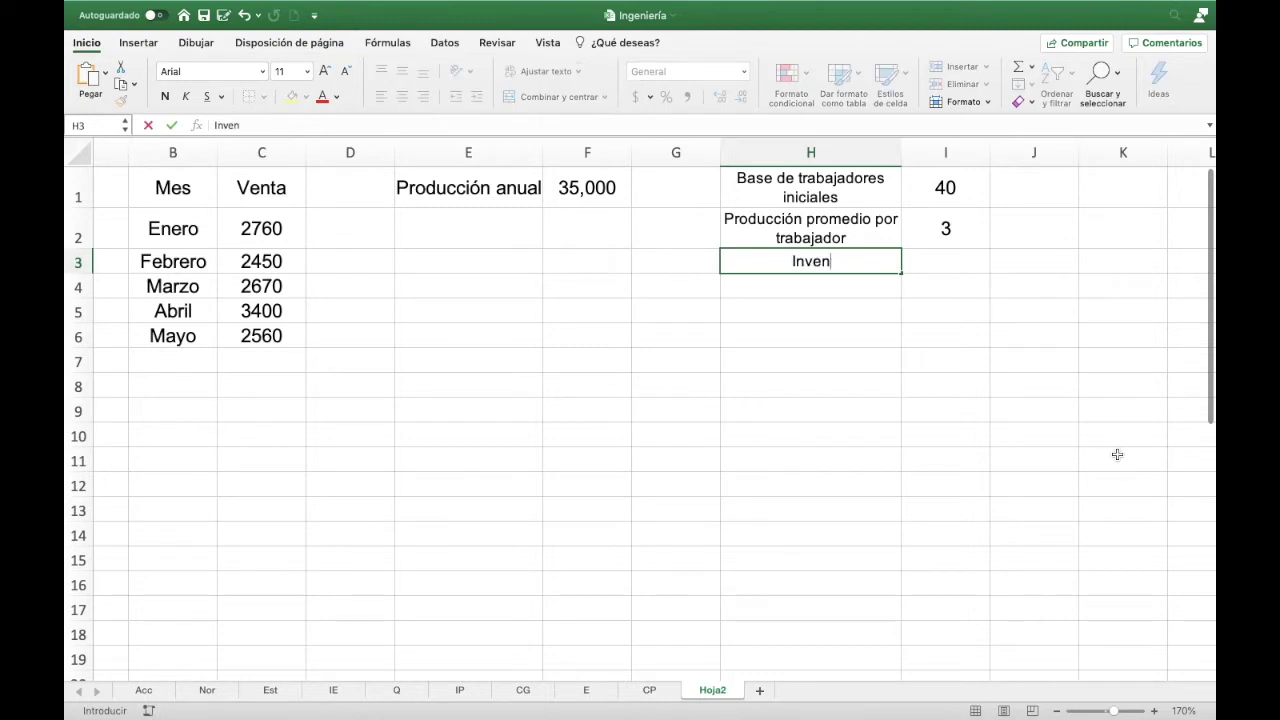
text(tario In)
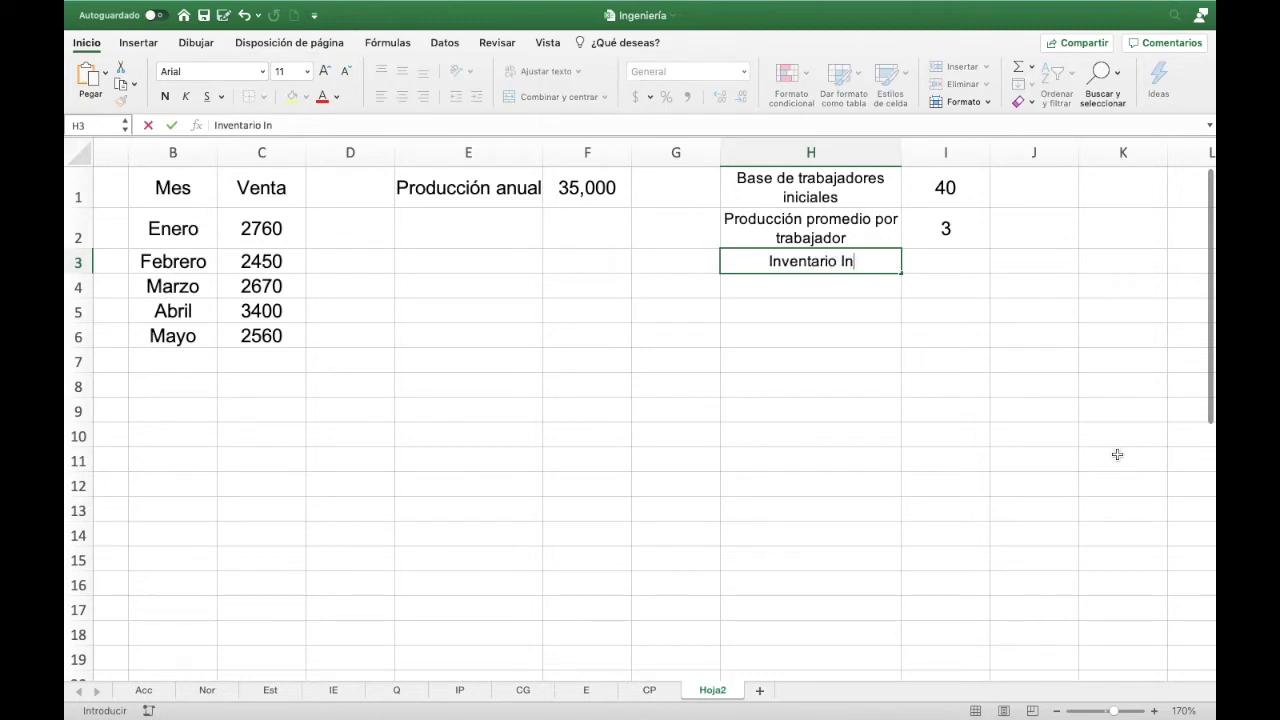
text(icial)
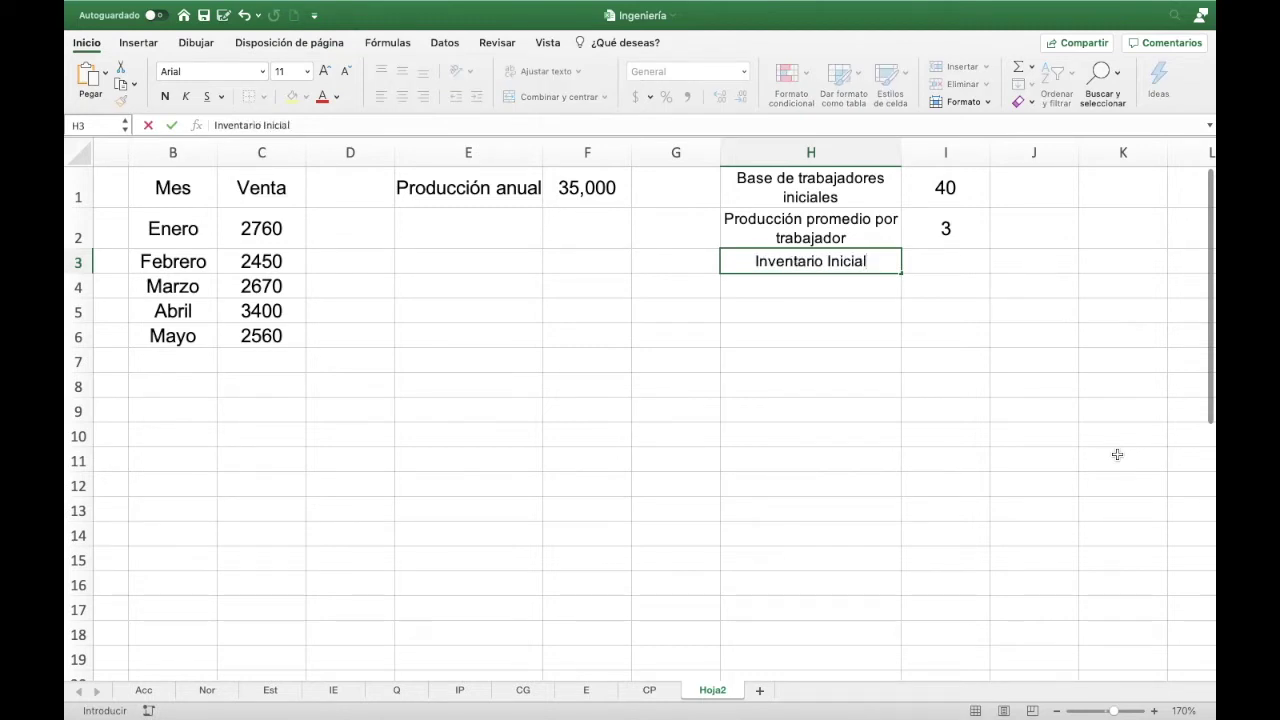
key(Tab)
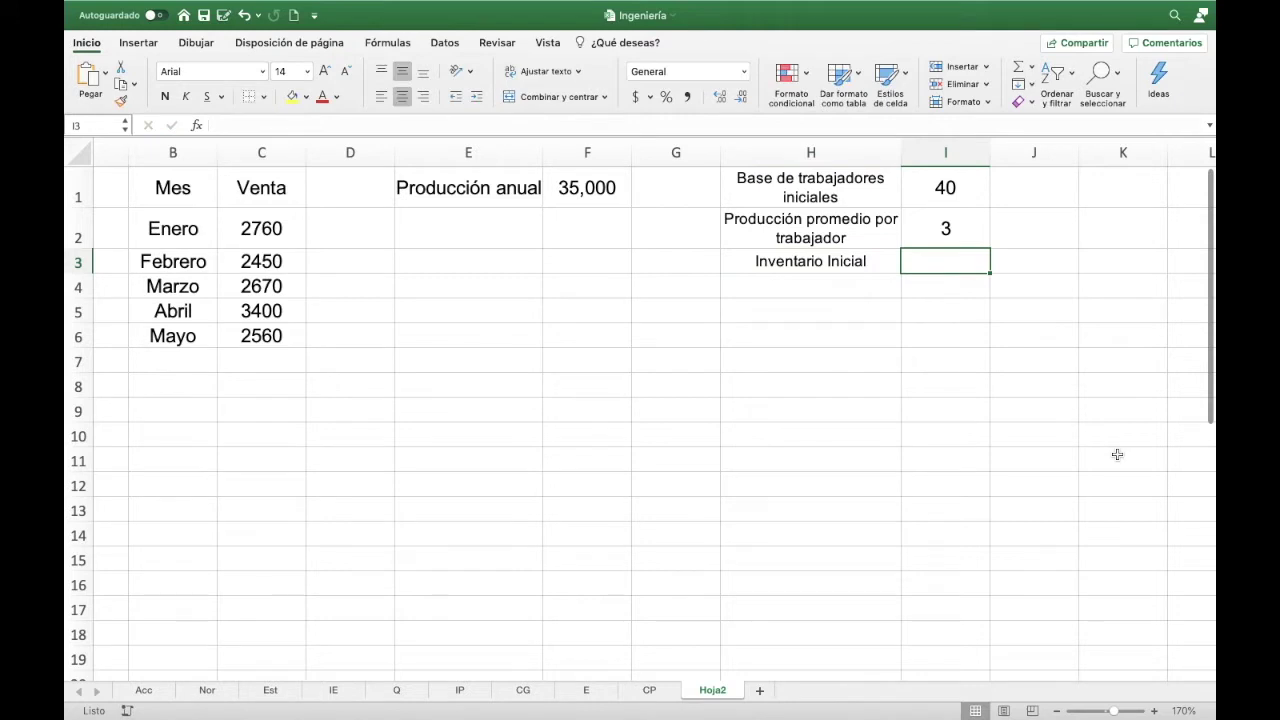
text(0)
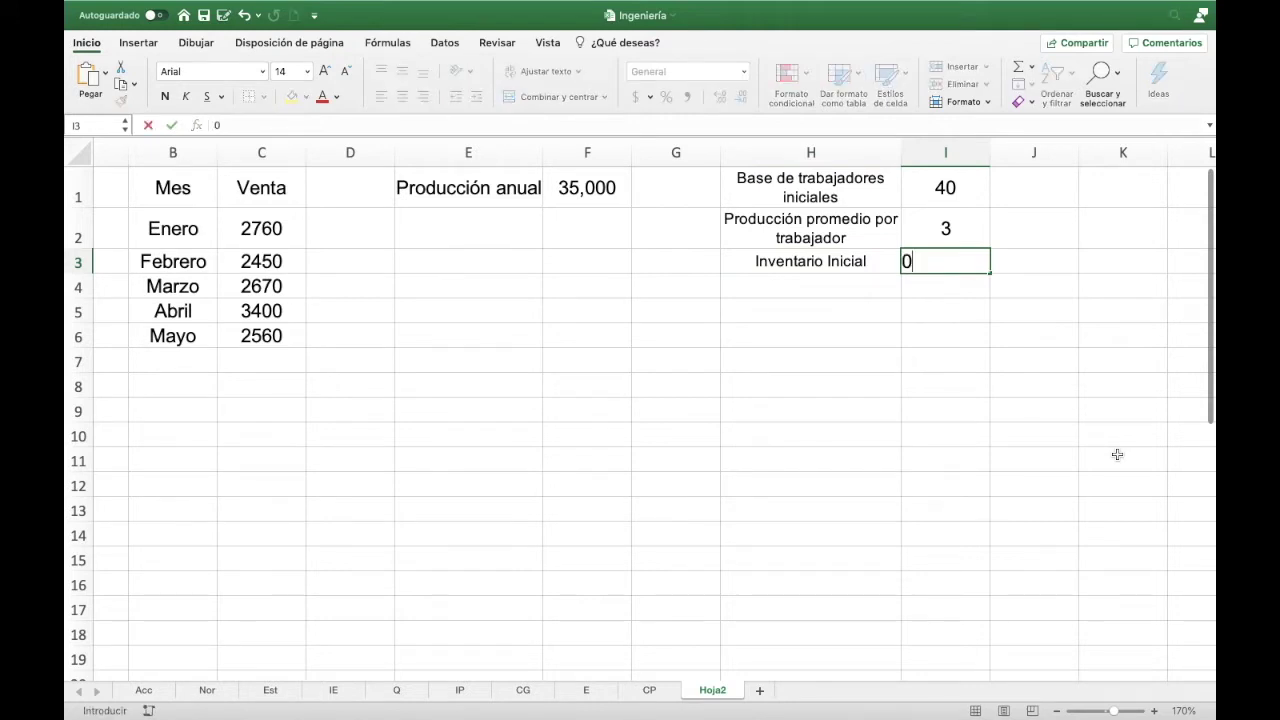
key(Return)
key(Up)
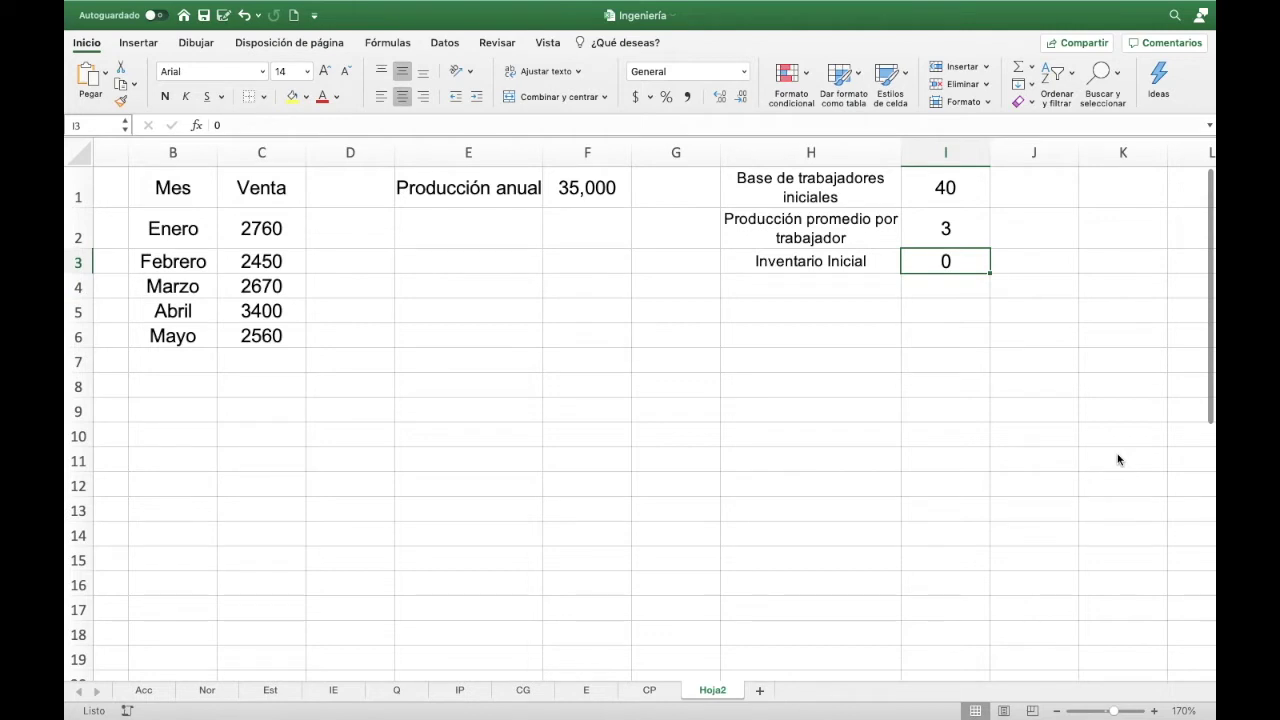
key(Delete)
key(Left)
key(Delete)
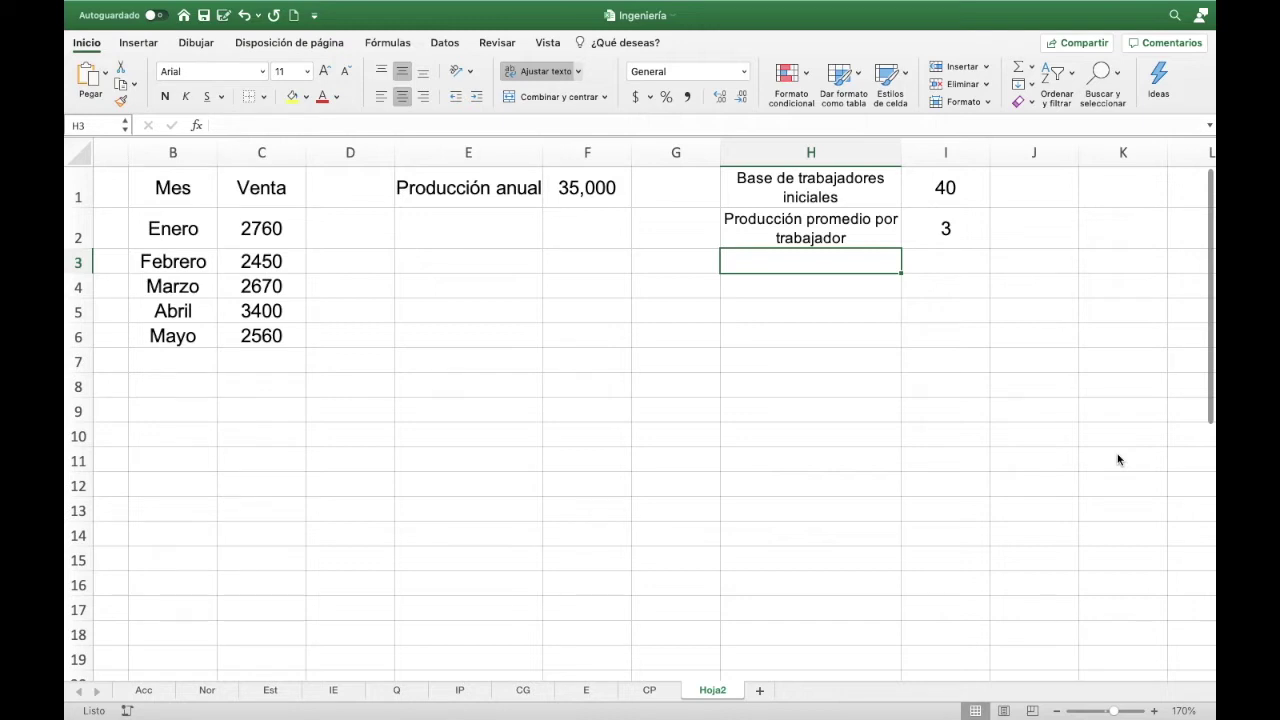
- Enter 'Costo de mano de obra' in H3 and copy H2's formatting onto H3:H16
text(C)
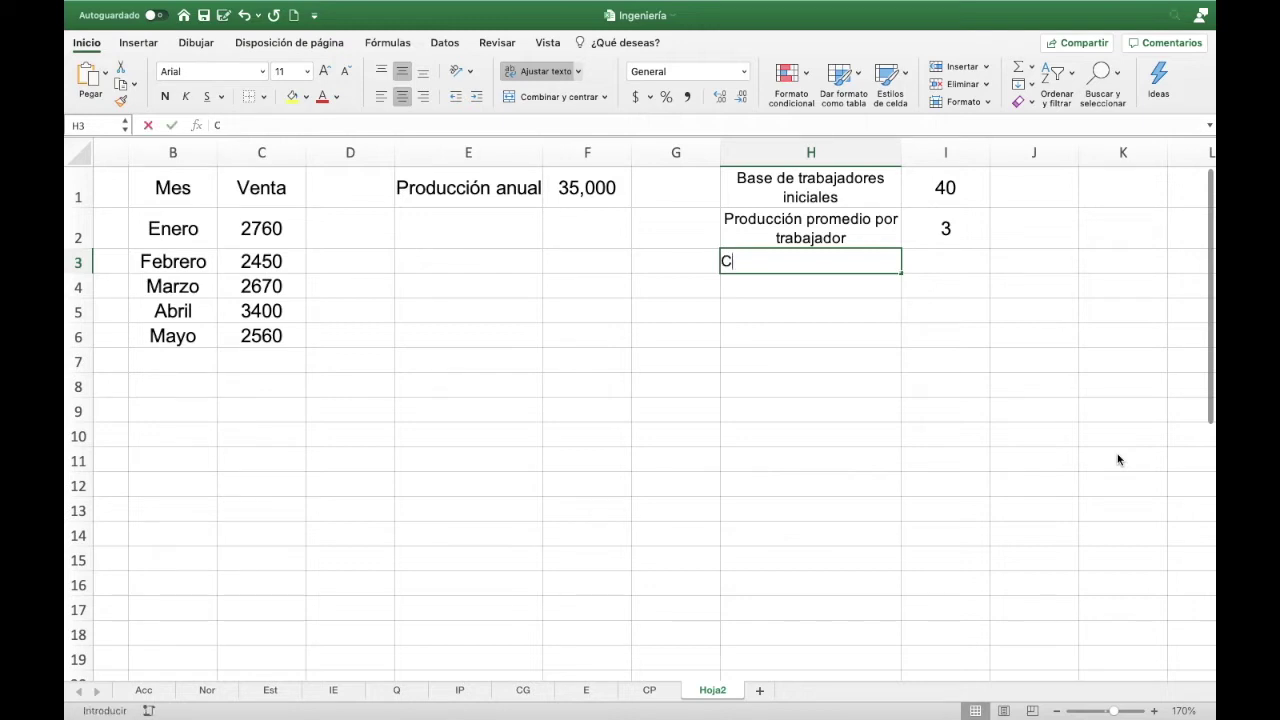
text(osto de man)
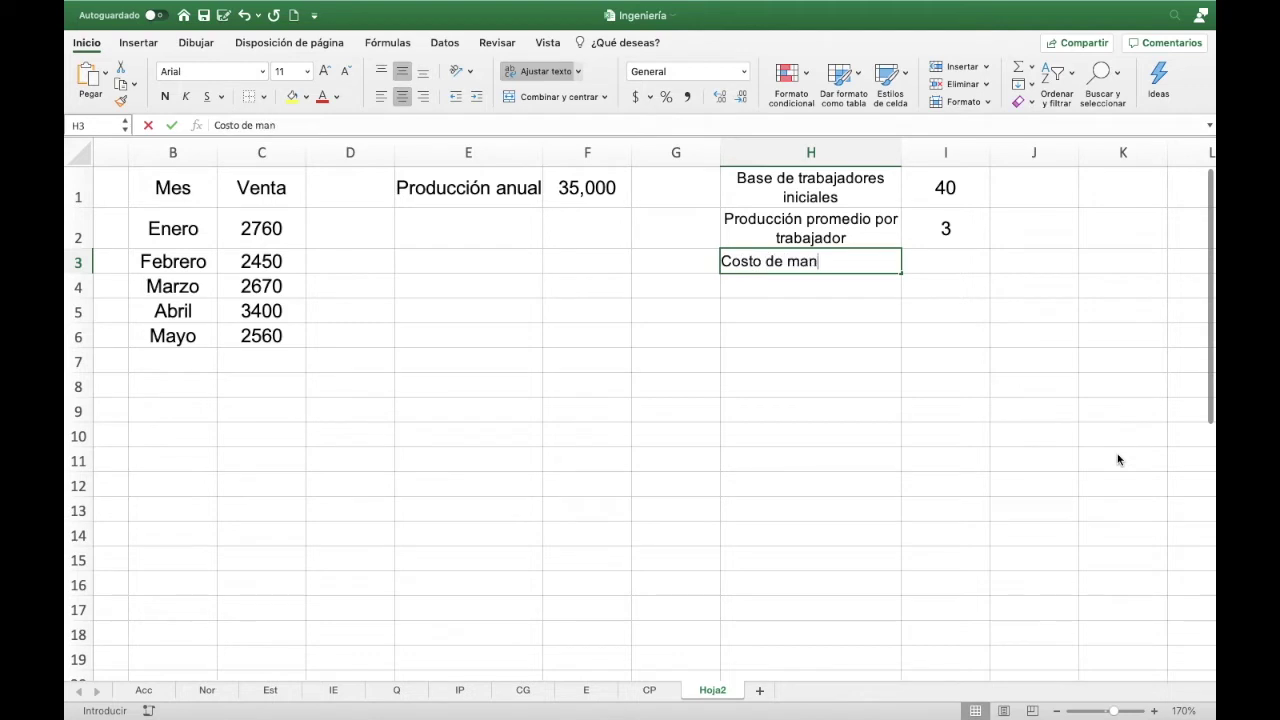
text(o de obra)
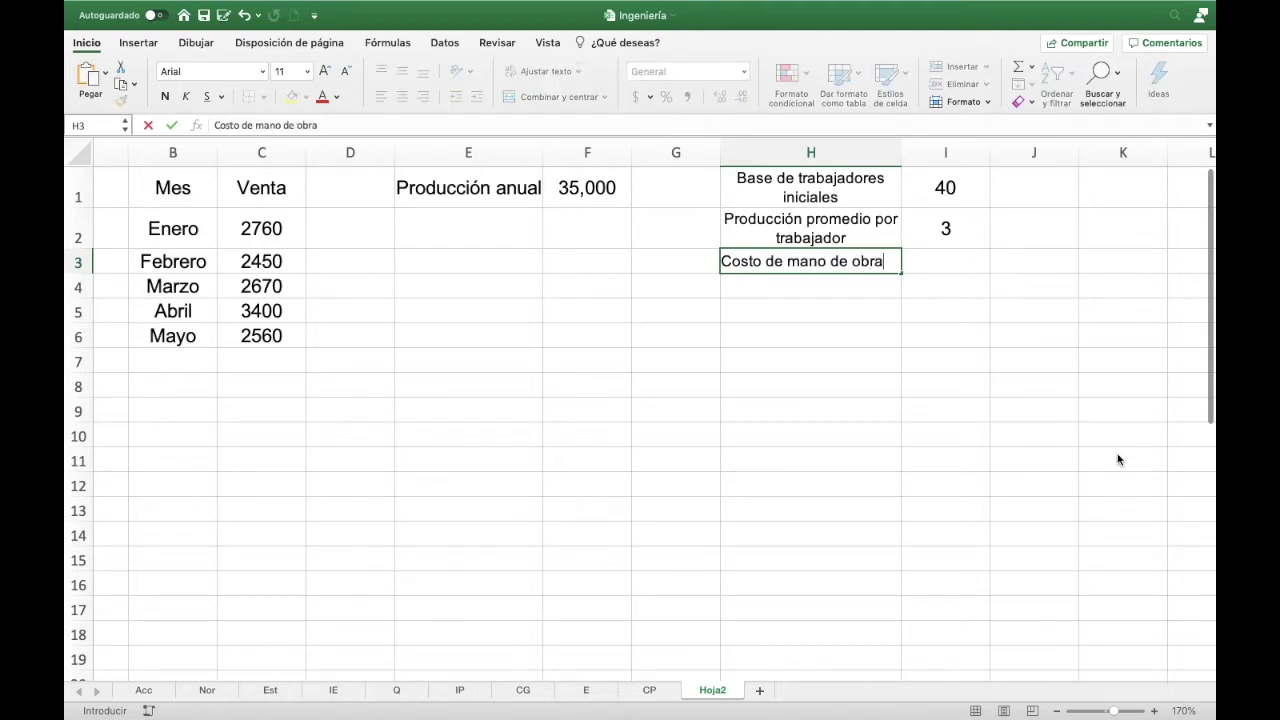
key(Tab)
click(783, 240)
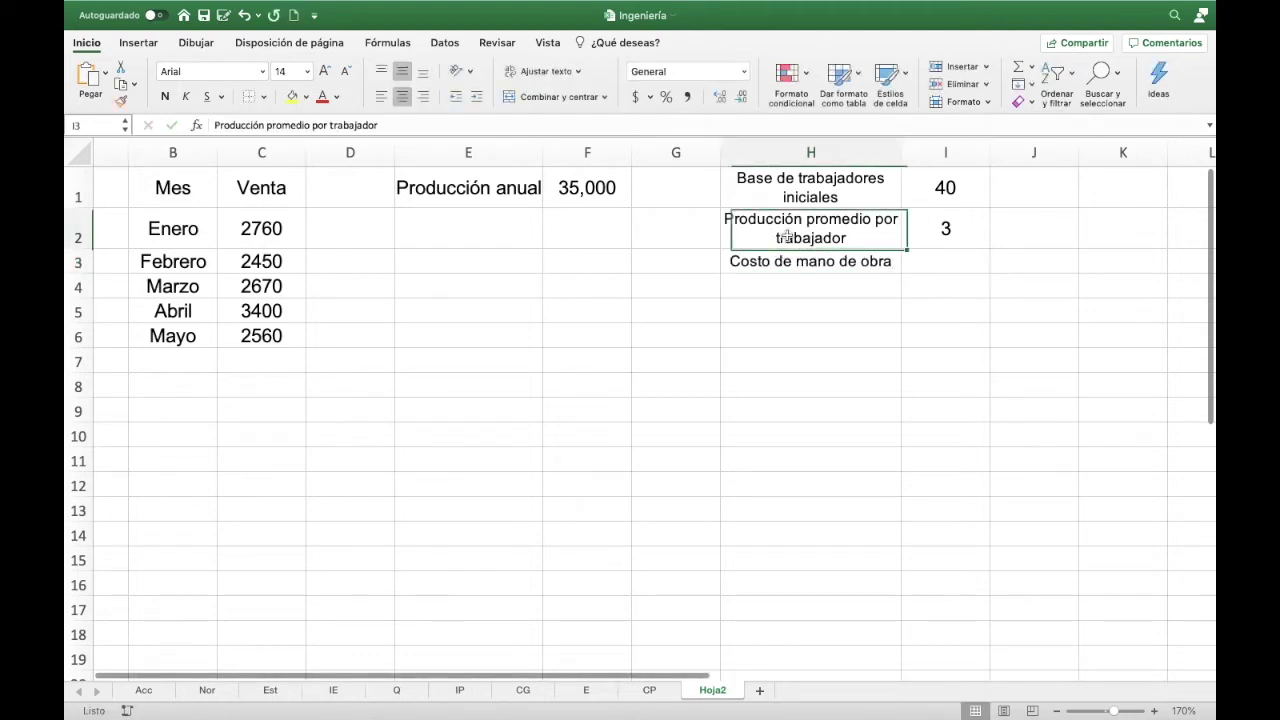
click(121, 101)
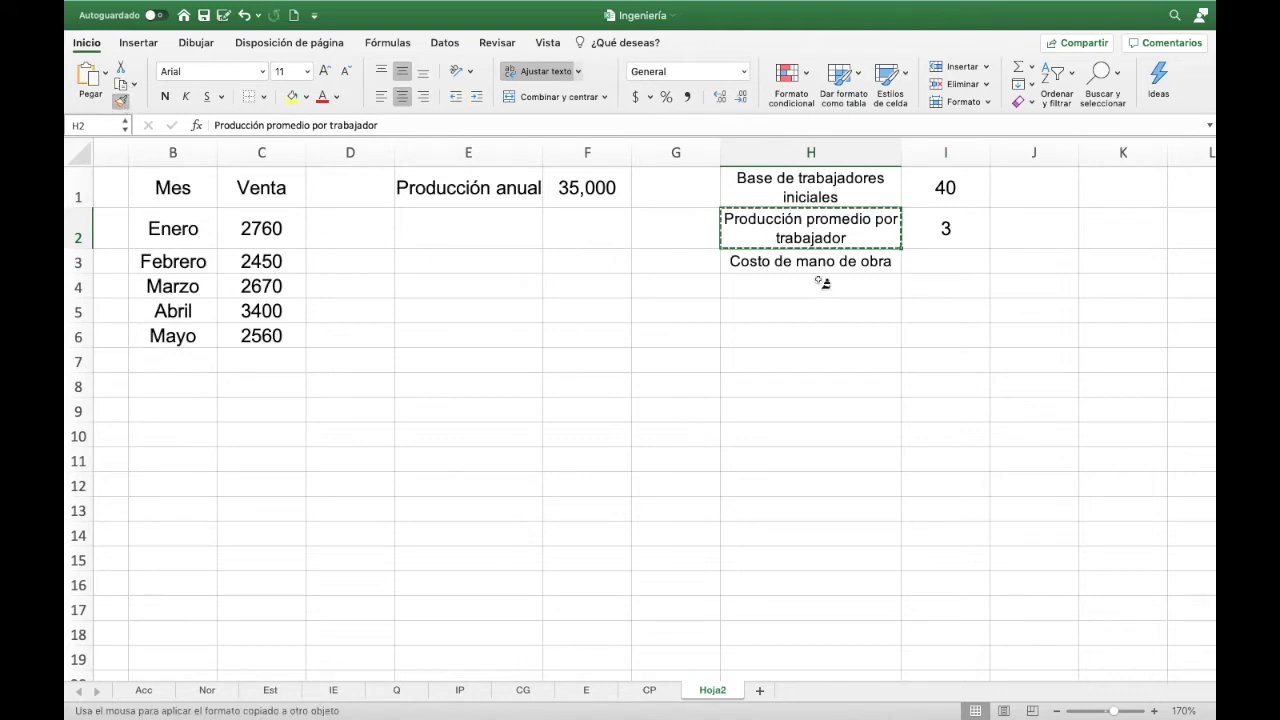
drag(808, 264, 849, 573)
click(933, 269)
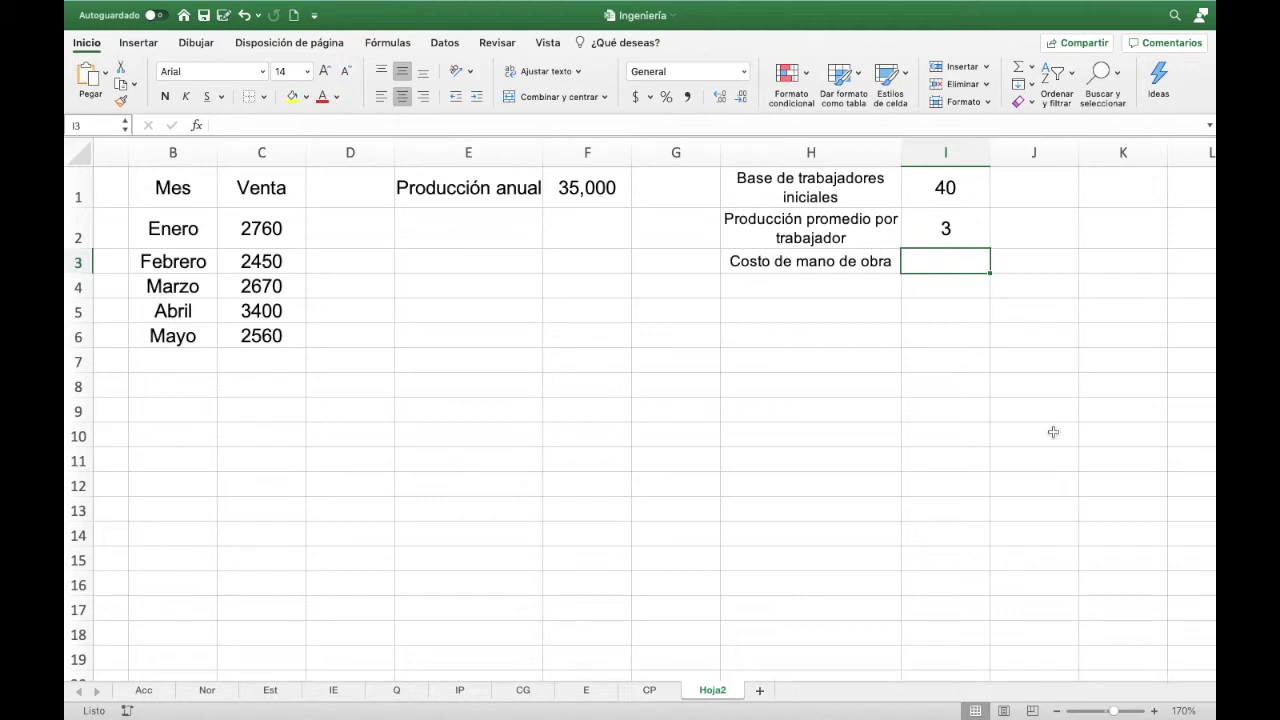
- Enter 200 in I3 and format it as accounting currency, $ 200.00
text(2)
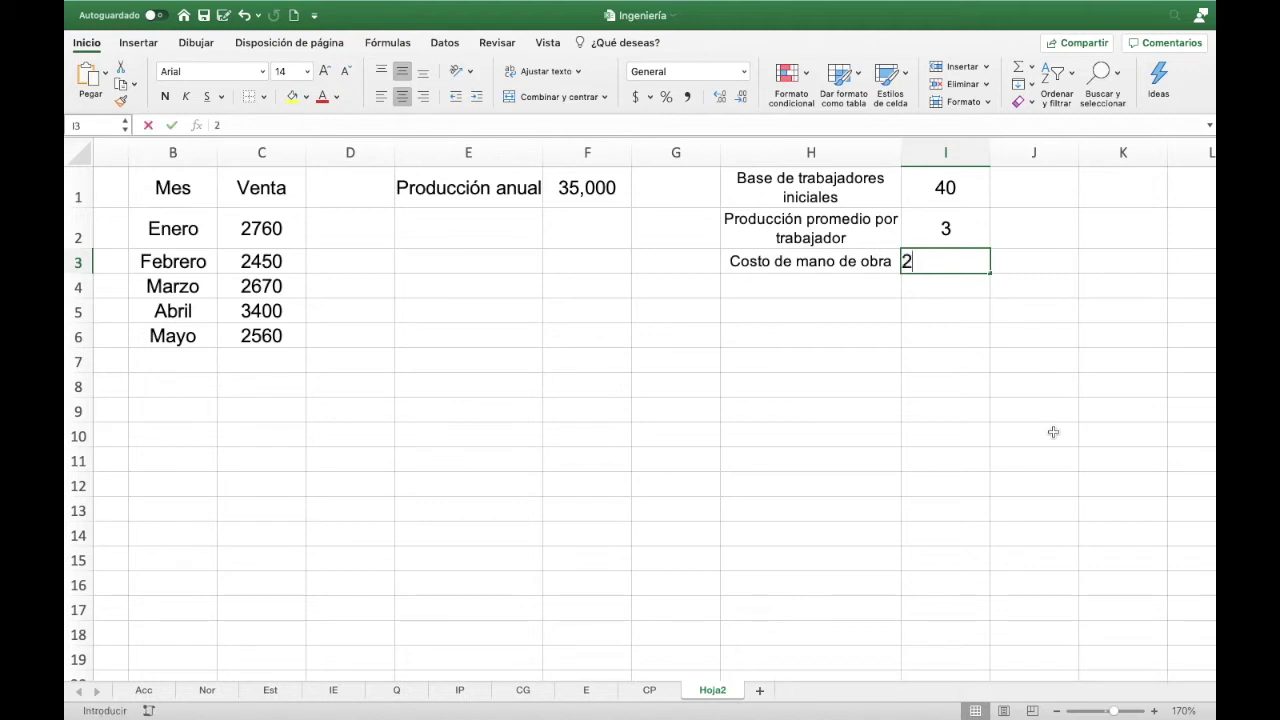
text(00)
key(Return)
key(Up)
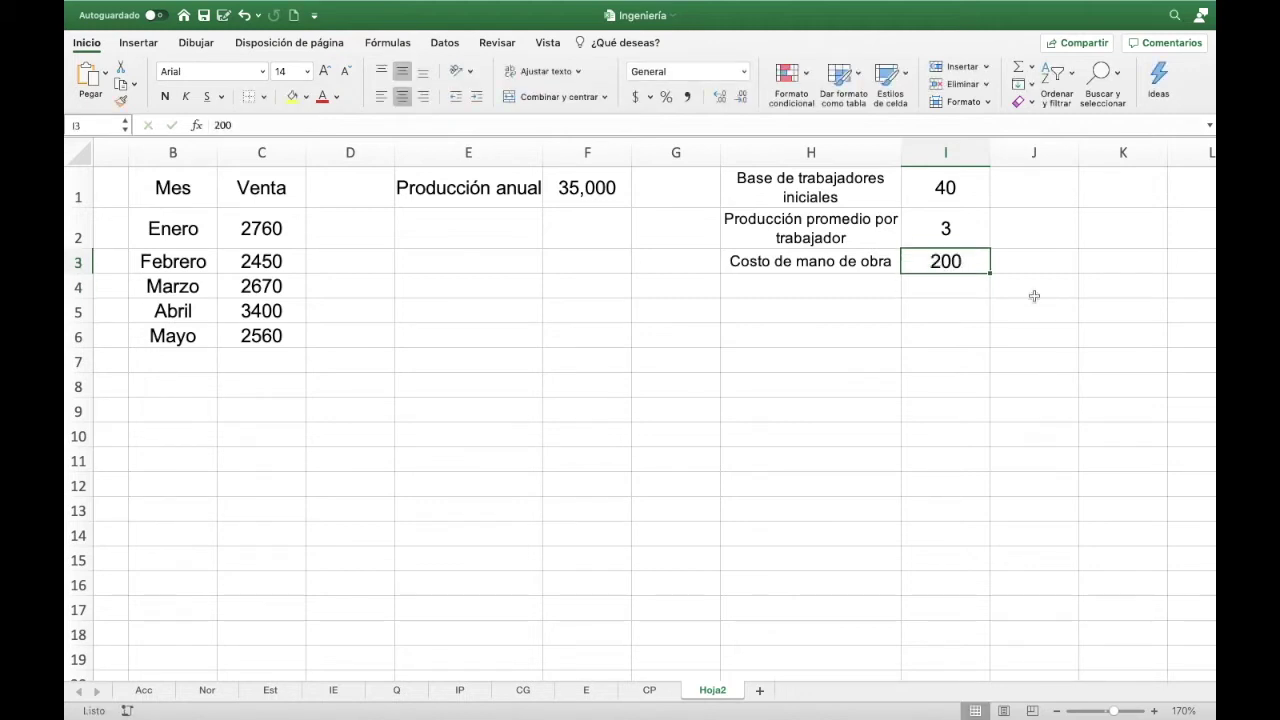
click(635, 96)
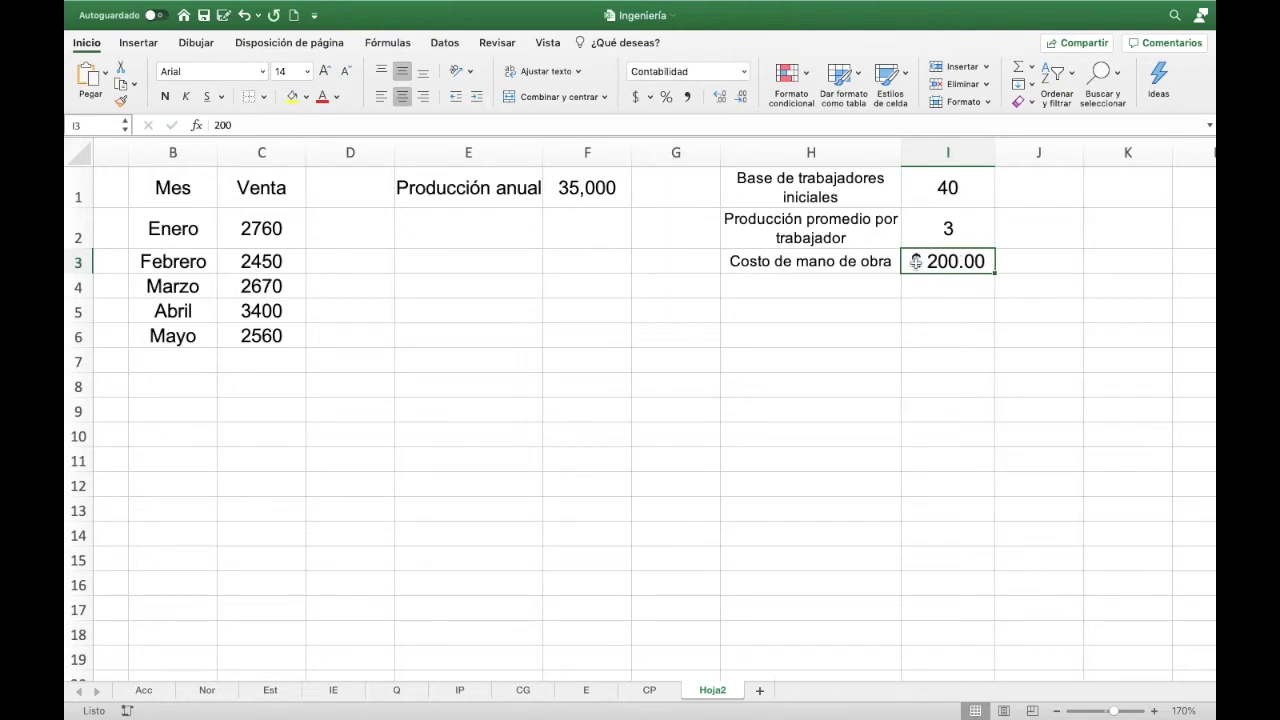
key(Down)
key(Left)
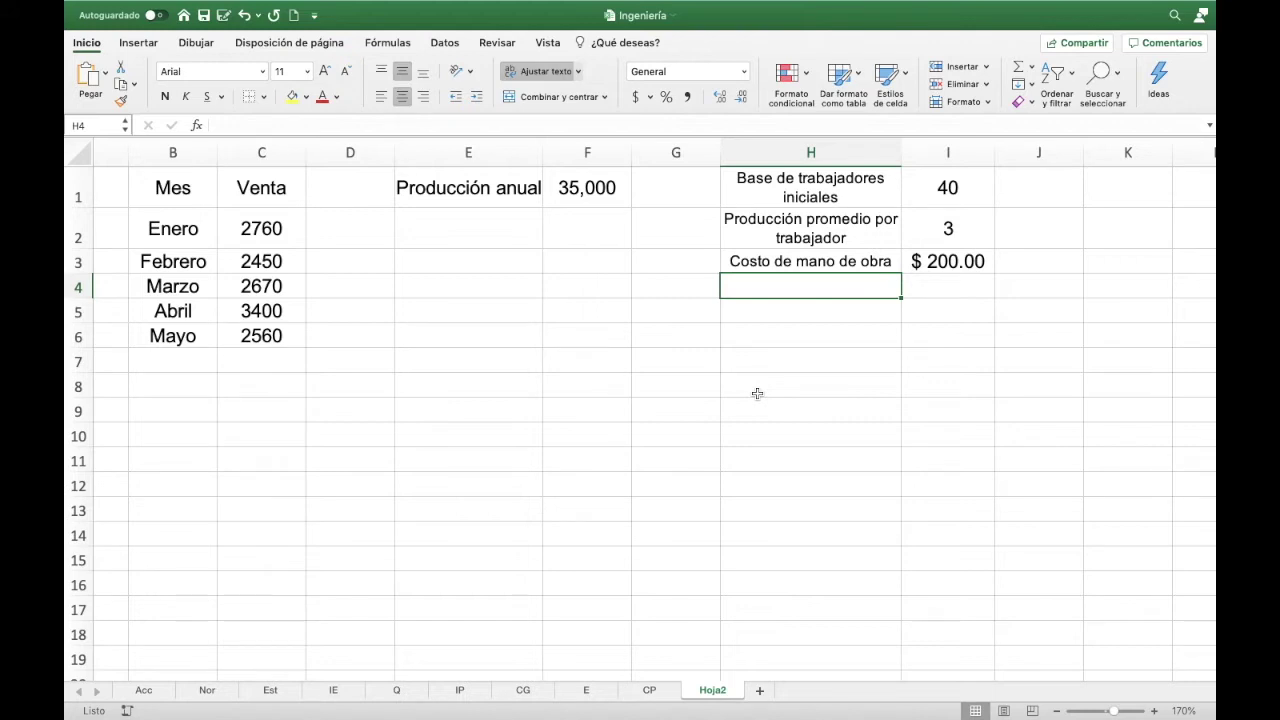
- Enter the labels 'Costo por contratar' in H4 and 'Costo por despedir' in H5
text(Costo po)
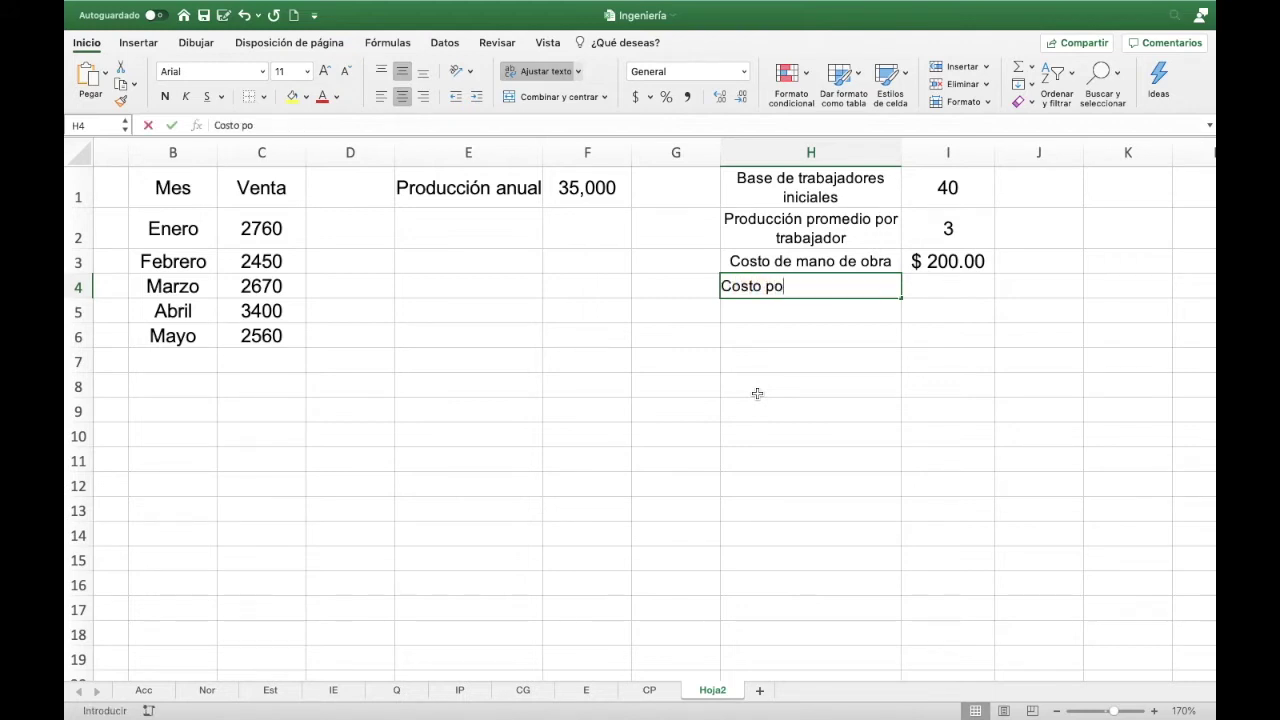
text(r contrat)
text(ar)
key(Return)
text(Cos)
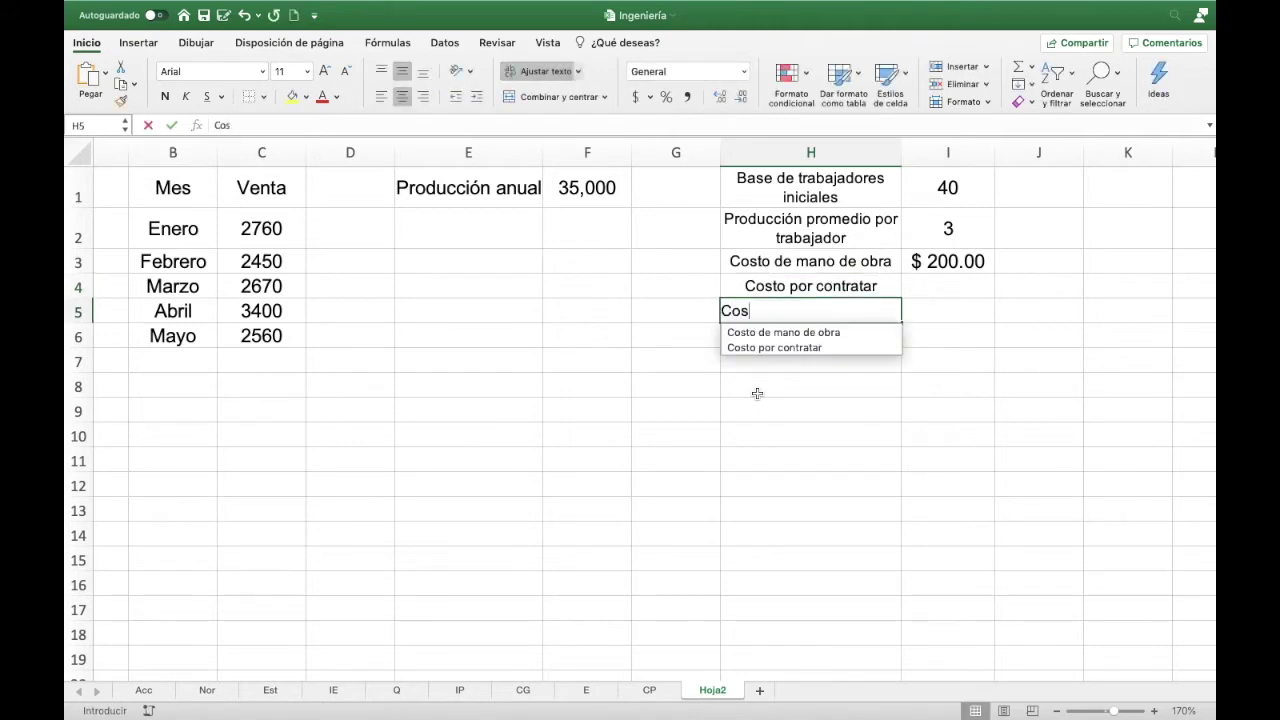
text(to por des)
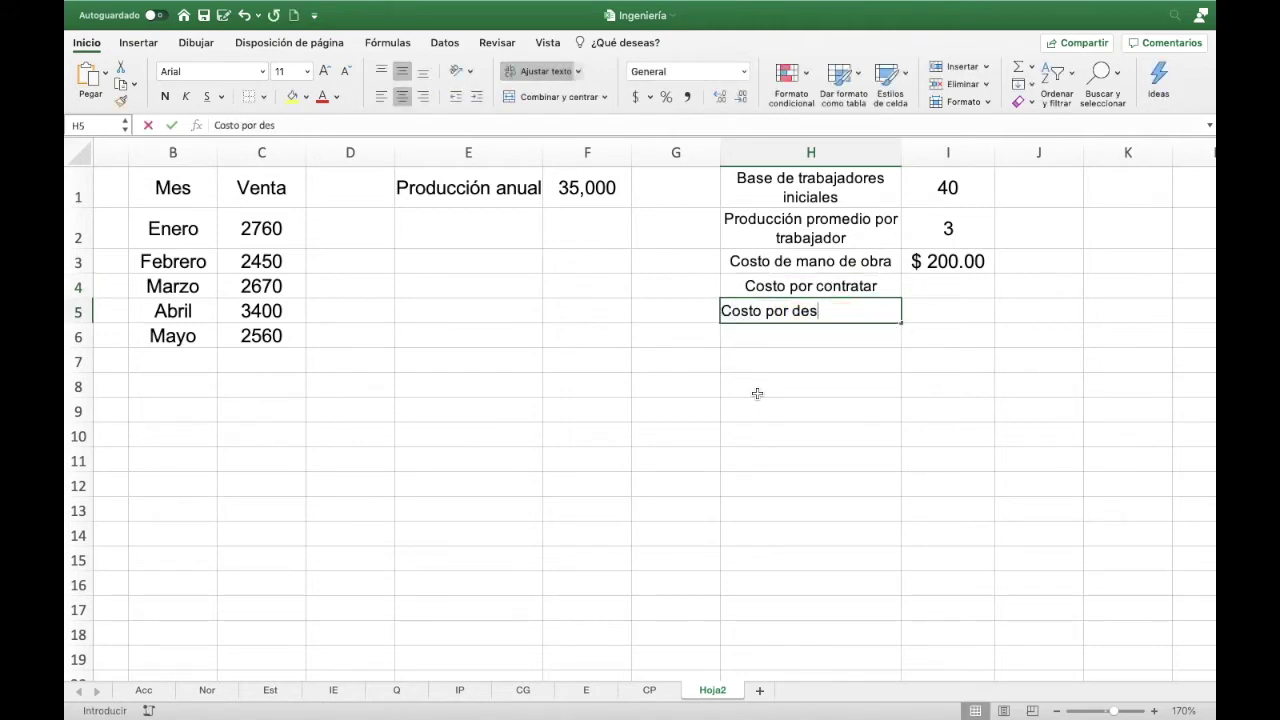
text(pedir)
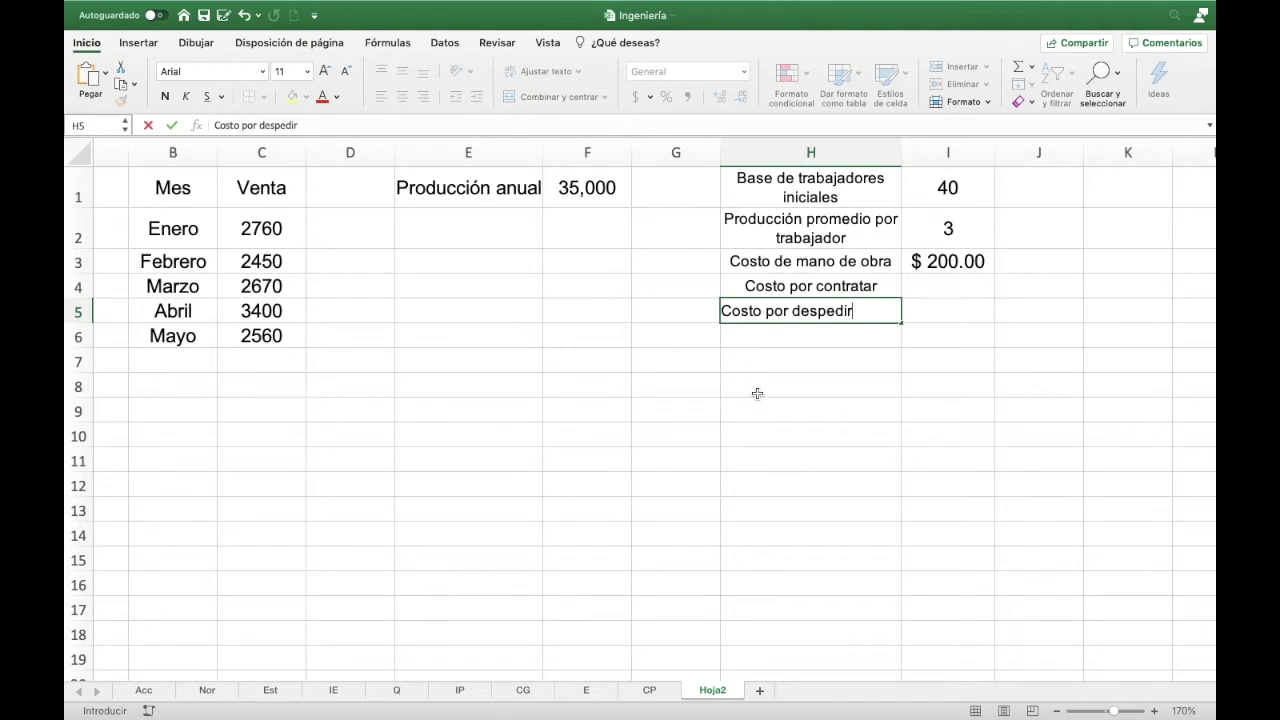
- Enter a hiring cost of 1800 in I4 and a firing cost of 2000 in I5
key(Tab)
key(Up)
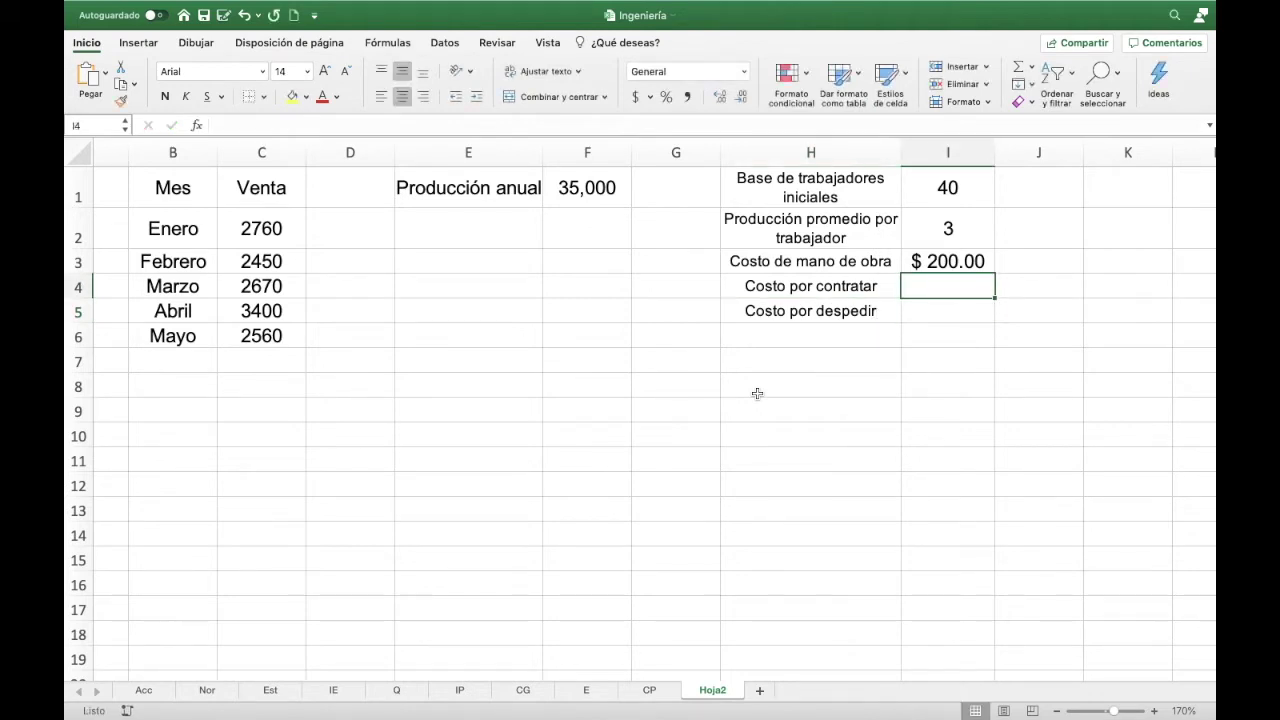
text(1800)
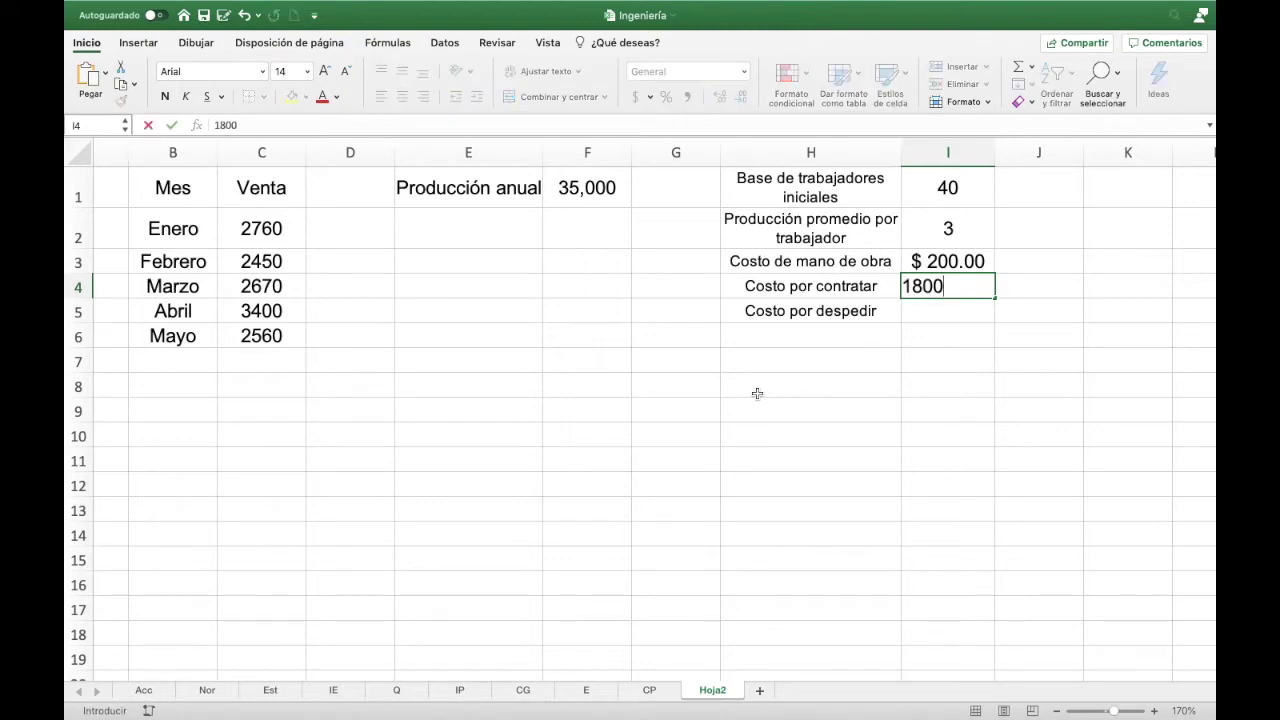
key(Return)
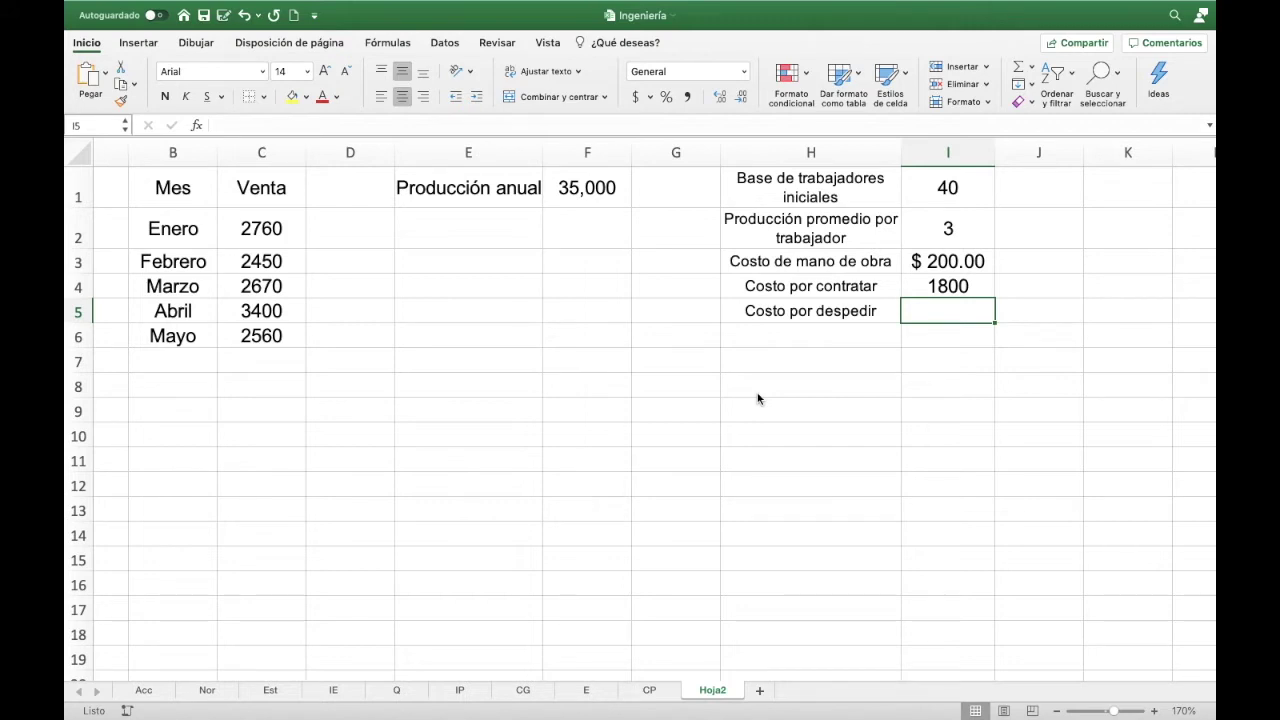
text(20)
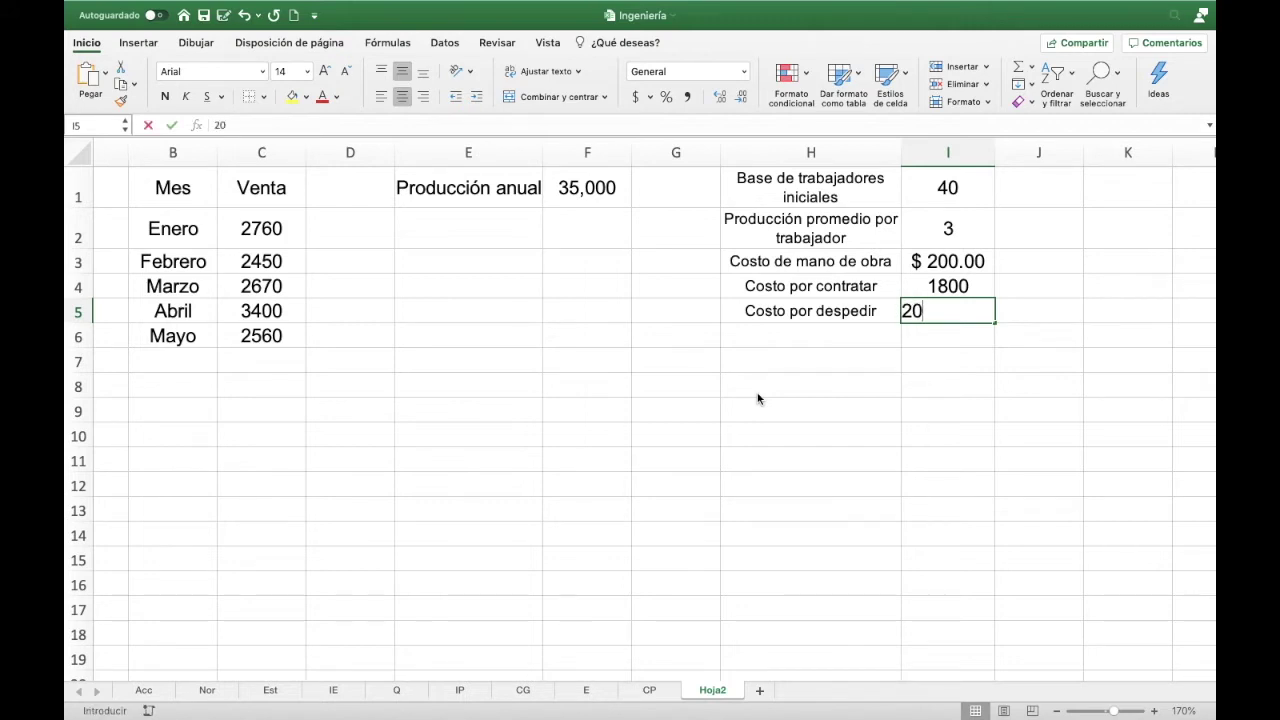
text(00)
key(Return)
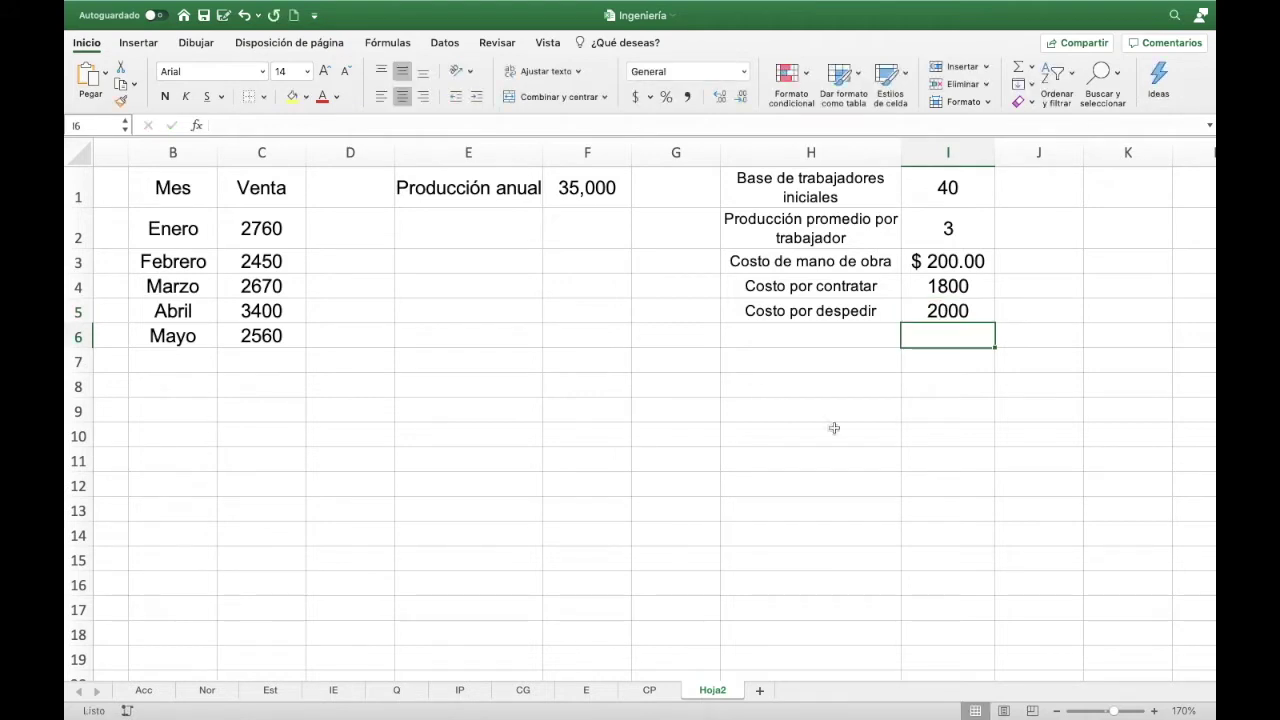
- Copy I3's currency format onto I4:I5 with Format Painter and enlarge the font of I1:I11
click(935, 264)
click(120, 100)
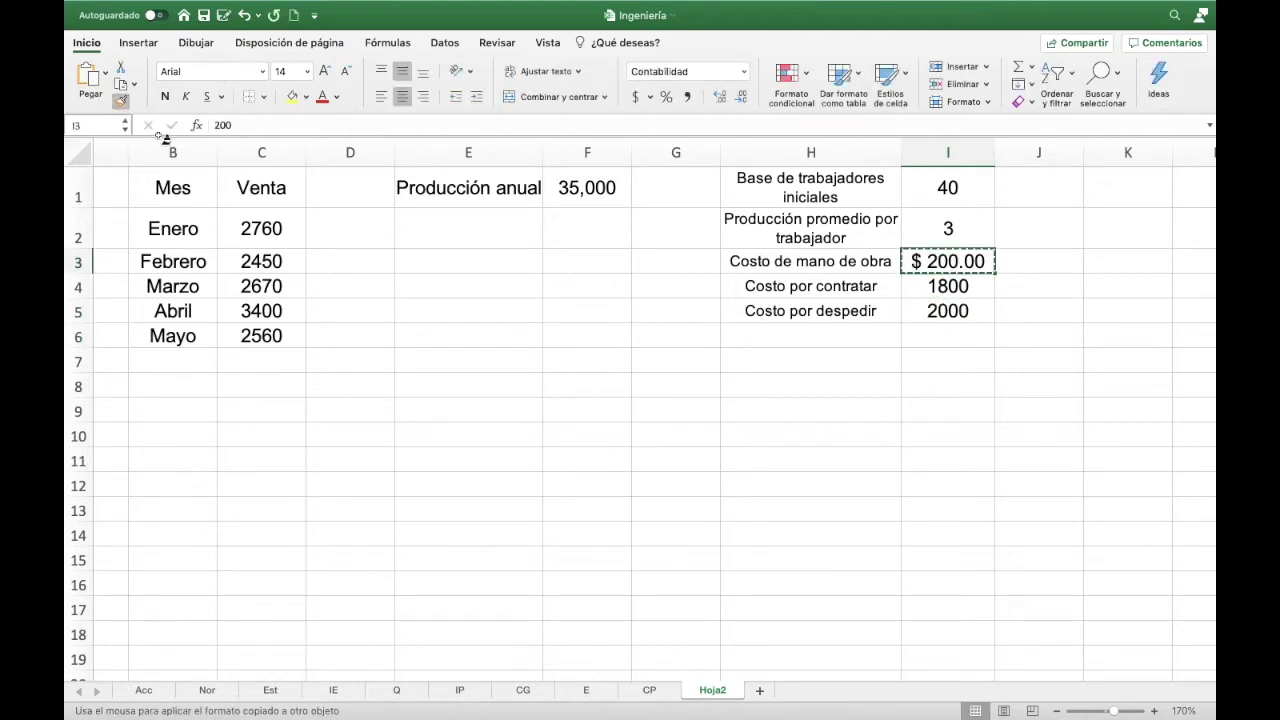
drag(940, 287, 945, 312)
click(878, 335)
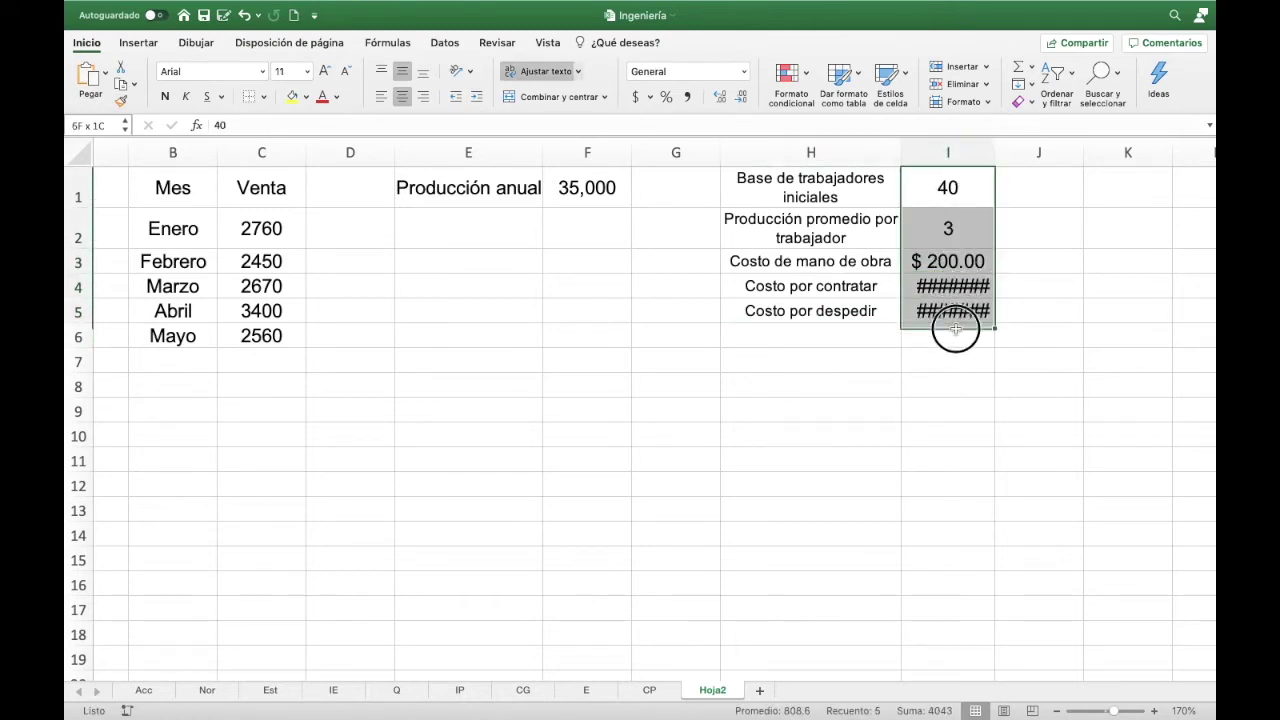
drag(960, 185, 948, 462)
click(342, 73)
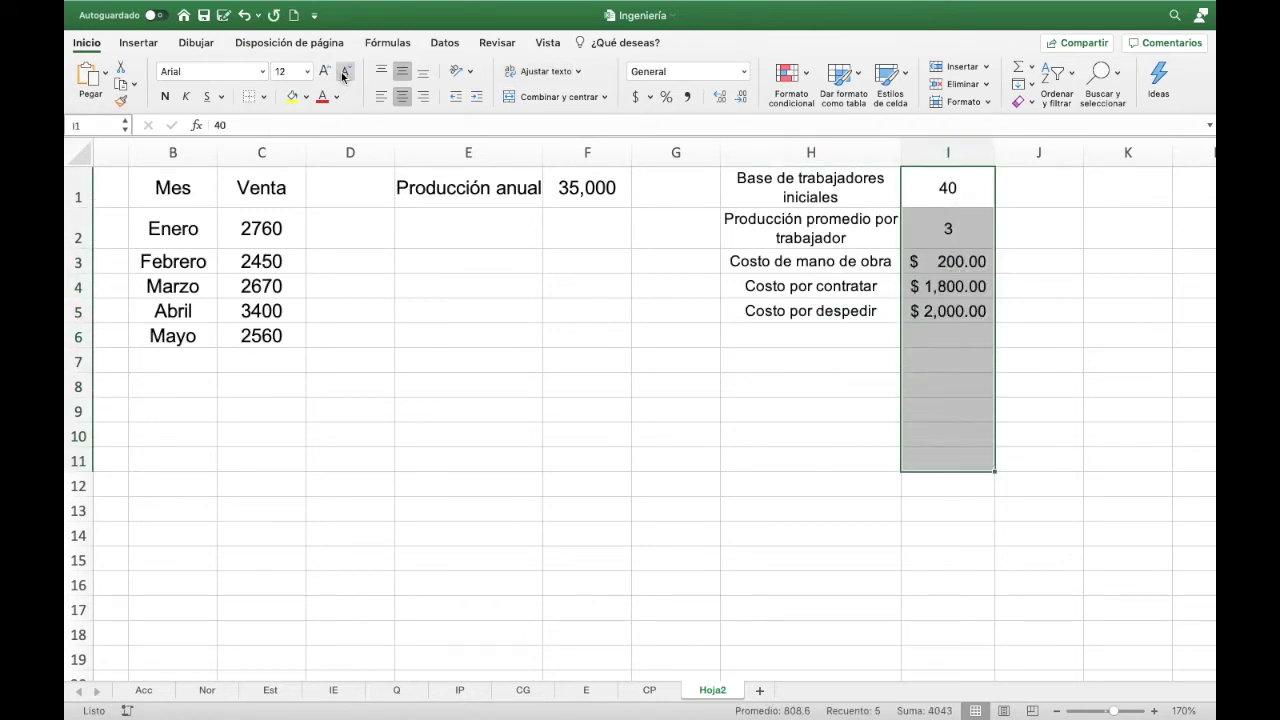
click(838, 336)
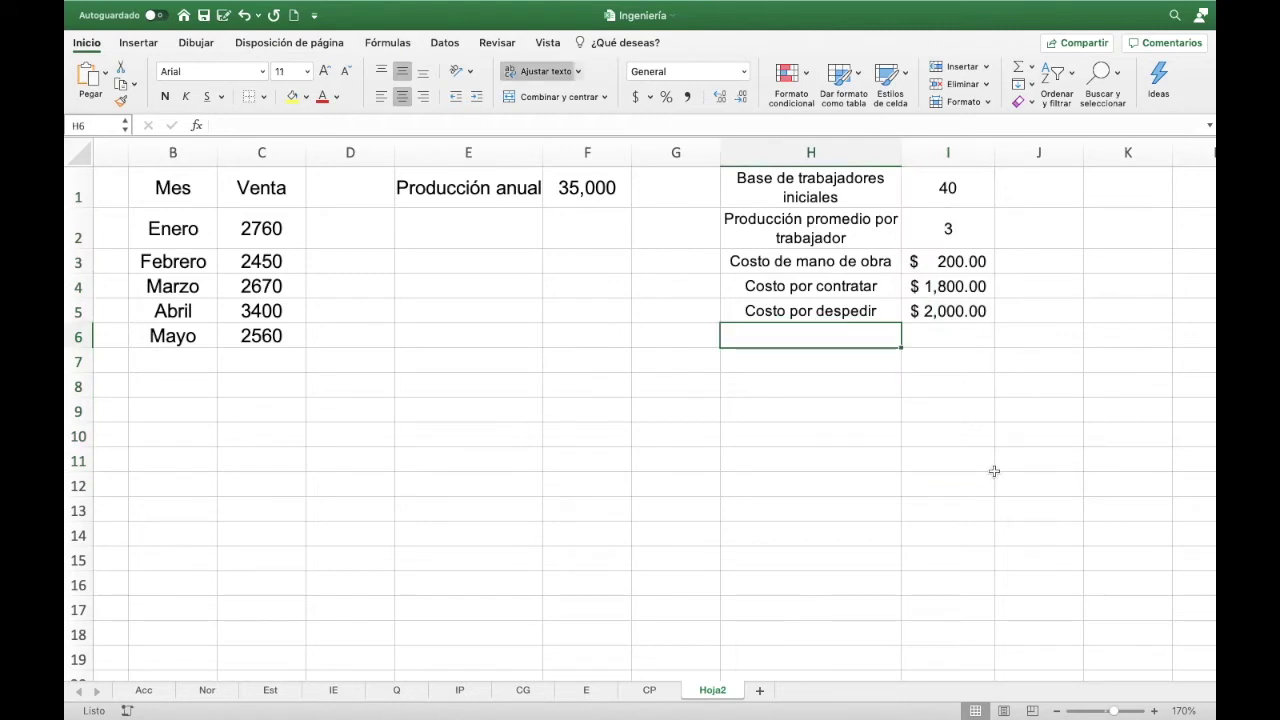
- Enter the label 'Costo por almacenaje' in H6 and a storage cost of 35 in I6
text(C)
key(BackSpace)
text(Cost)
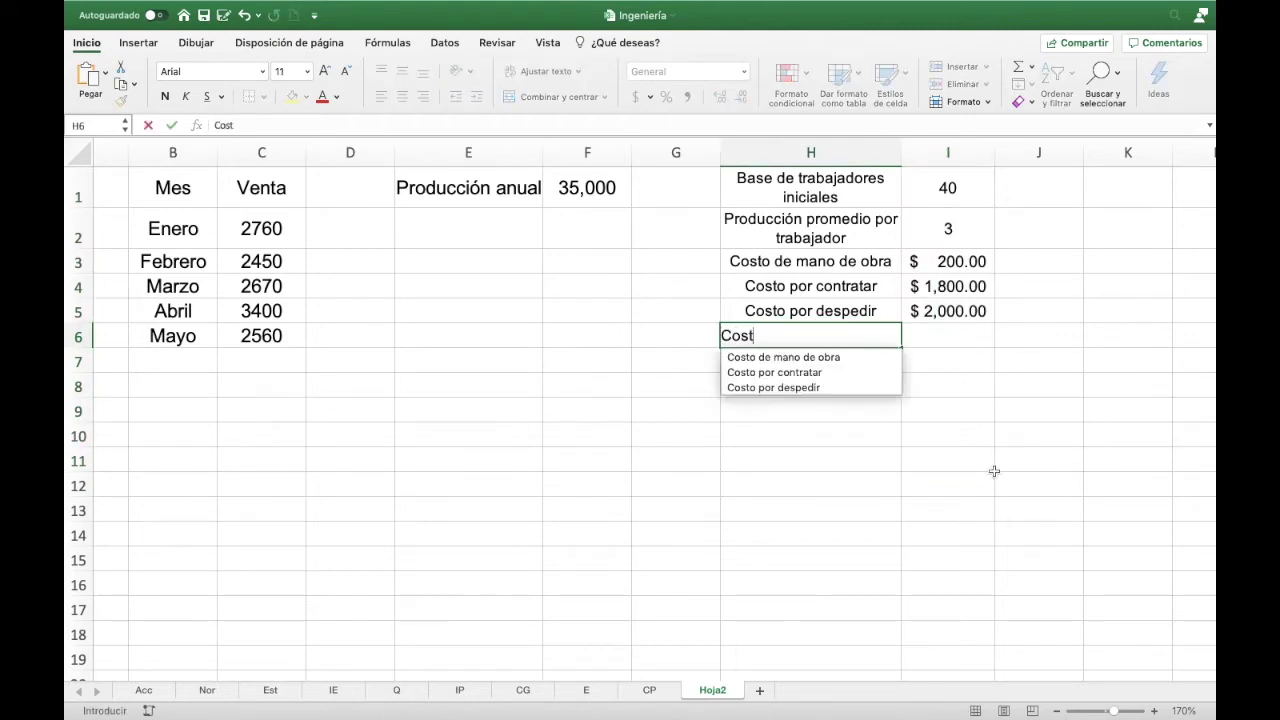
text(o por almac)
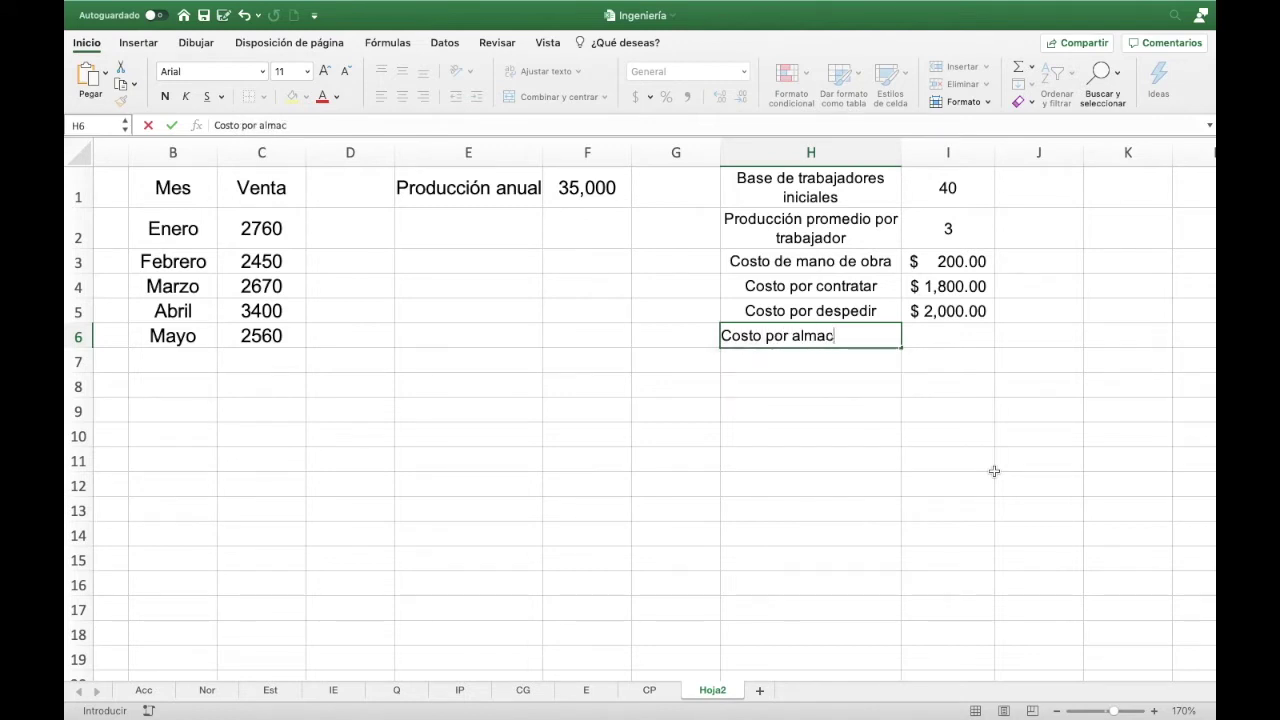
text(enaje)
key(Tab)
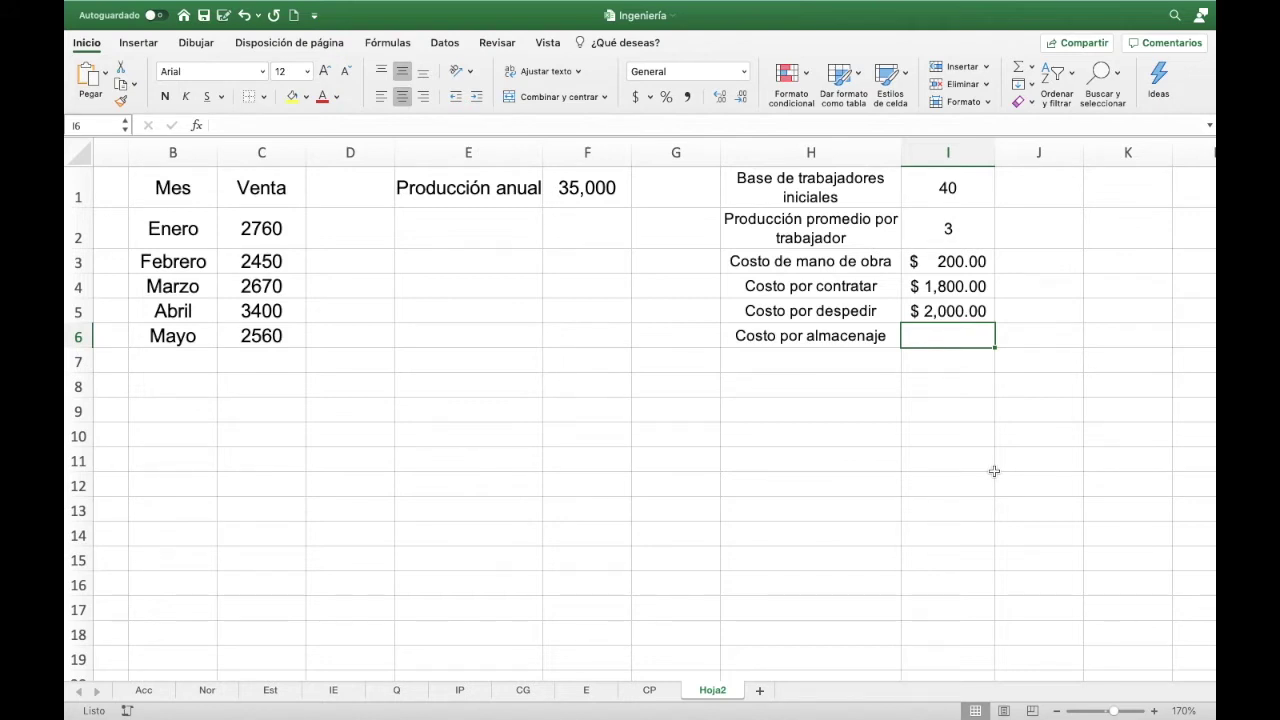
text(35)
key(Return)
- Apply the Accounting currency format to I6 so it shows $ 35.00
key(Up)
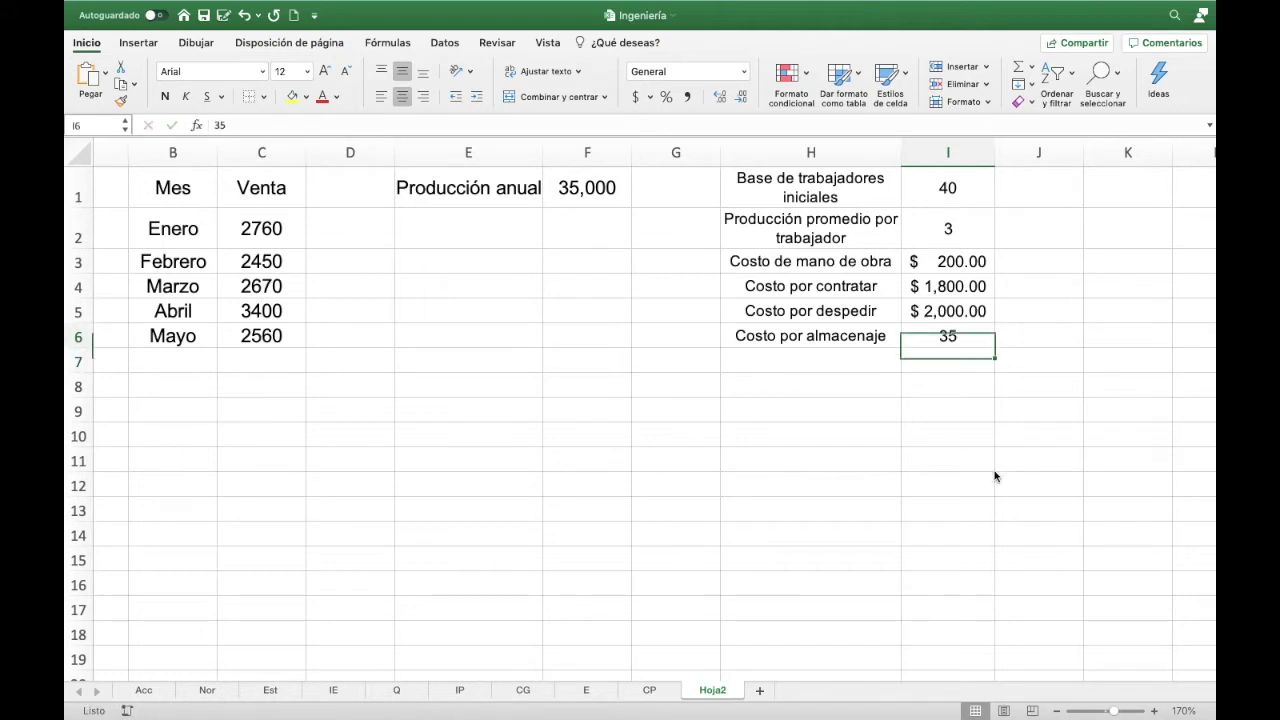
click(635, 96)
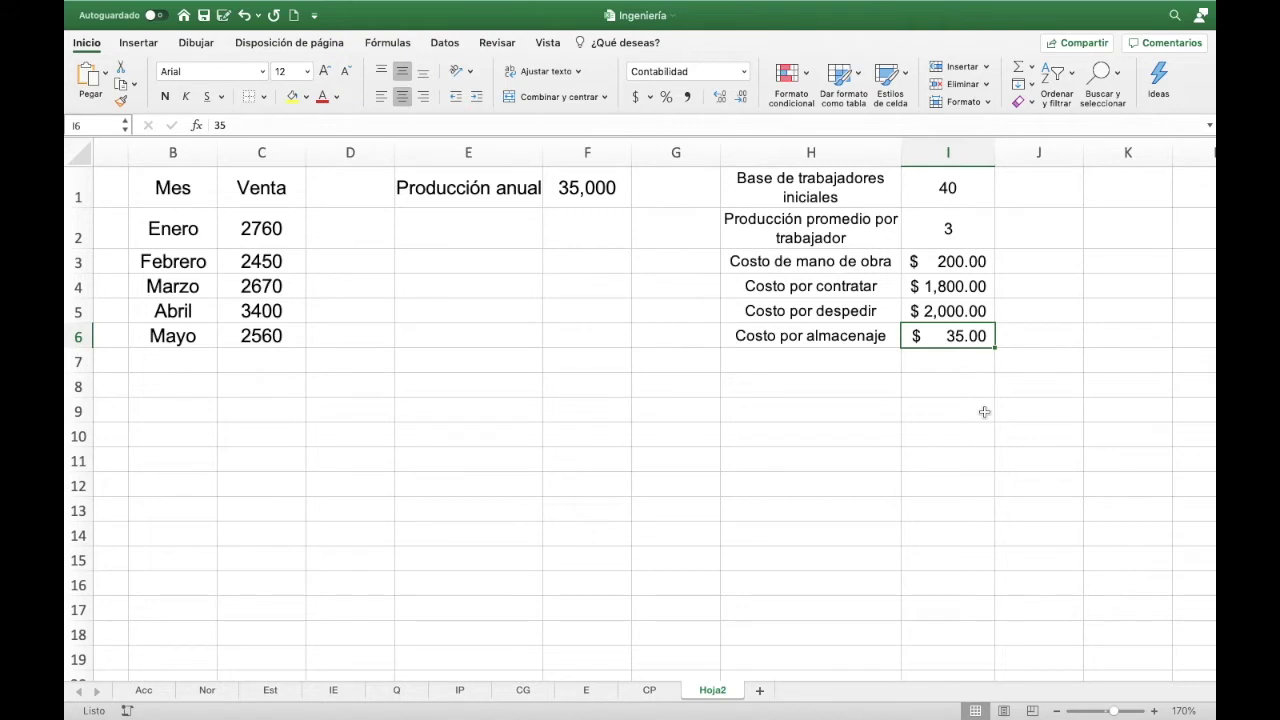
key(Return)
key(Left)
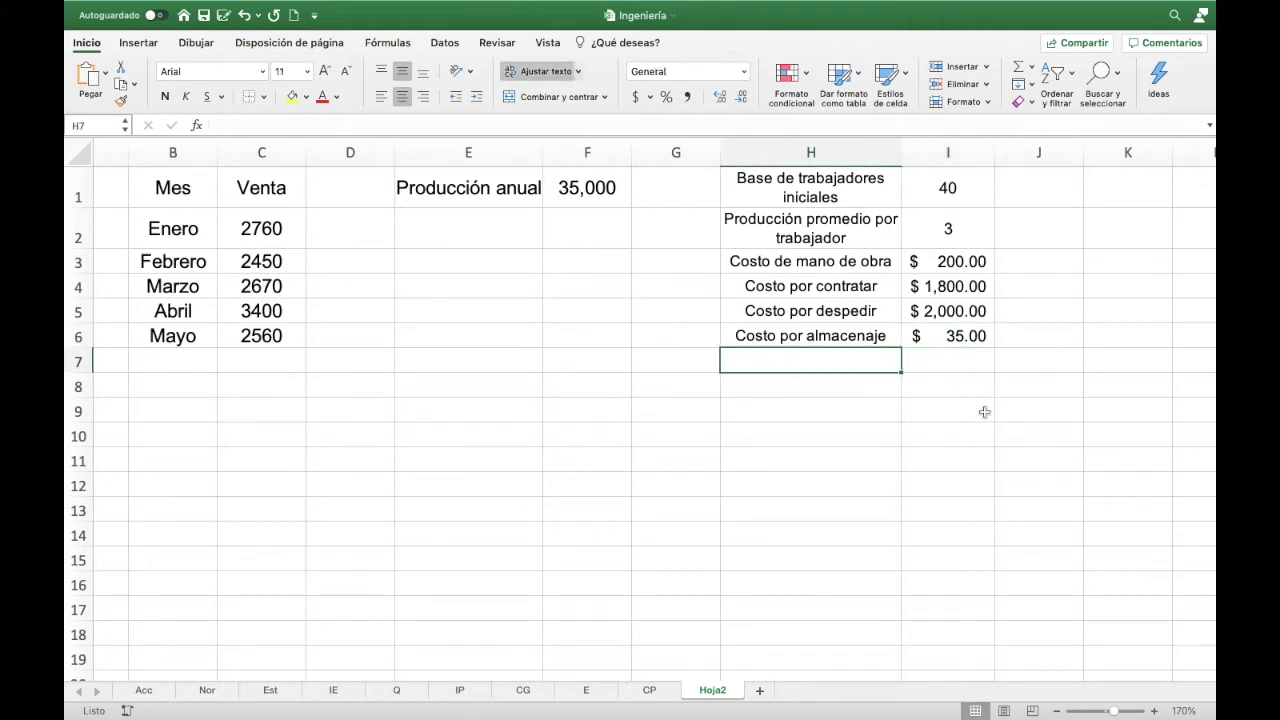
key(Up)
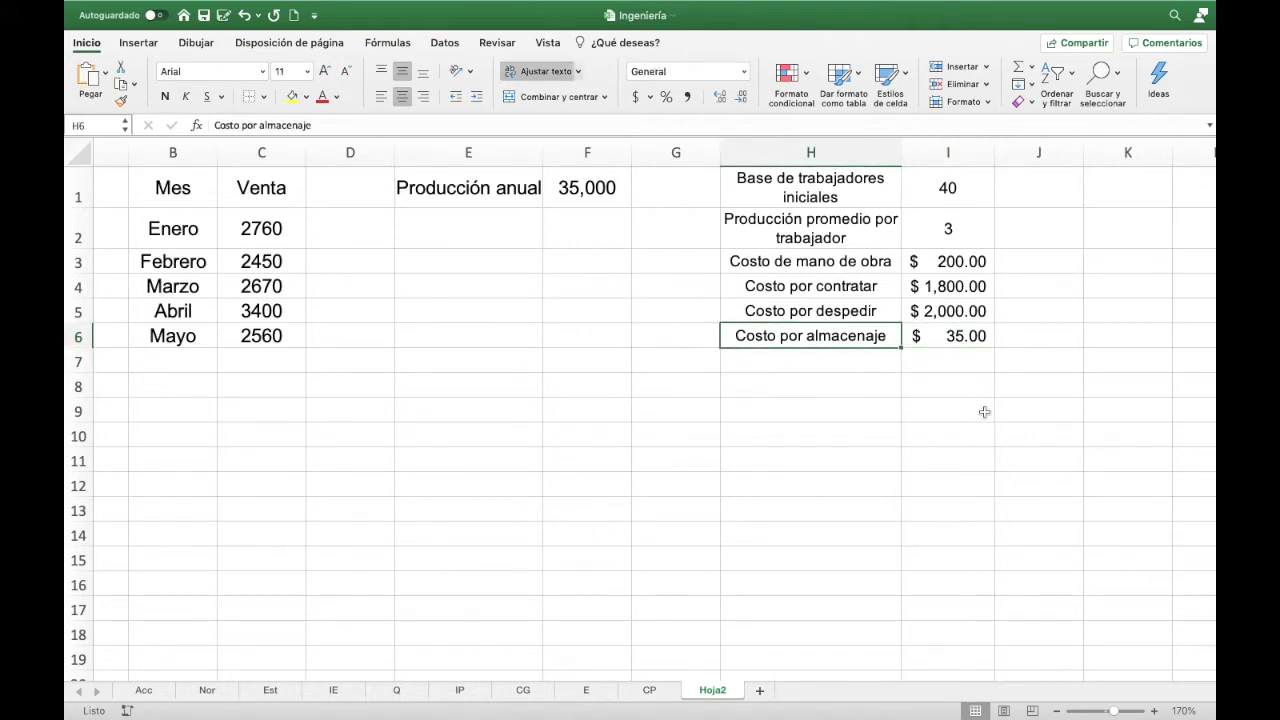
key(Right)
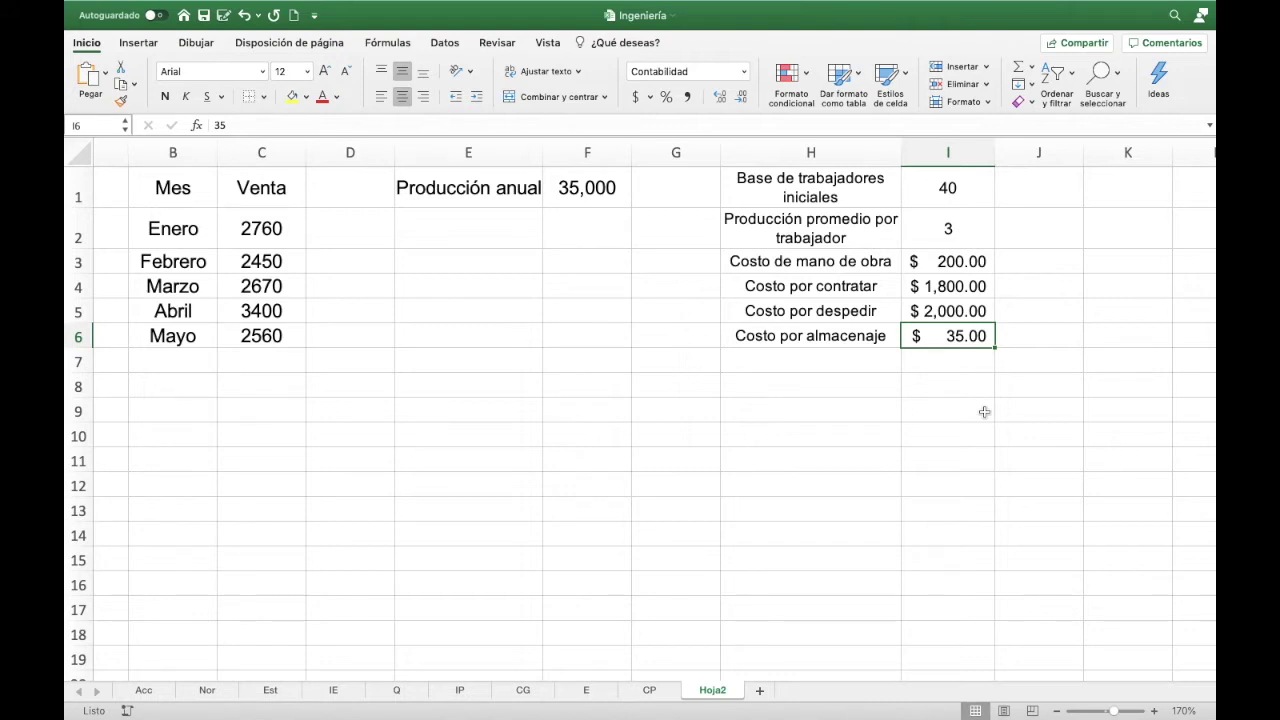
key(Return)
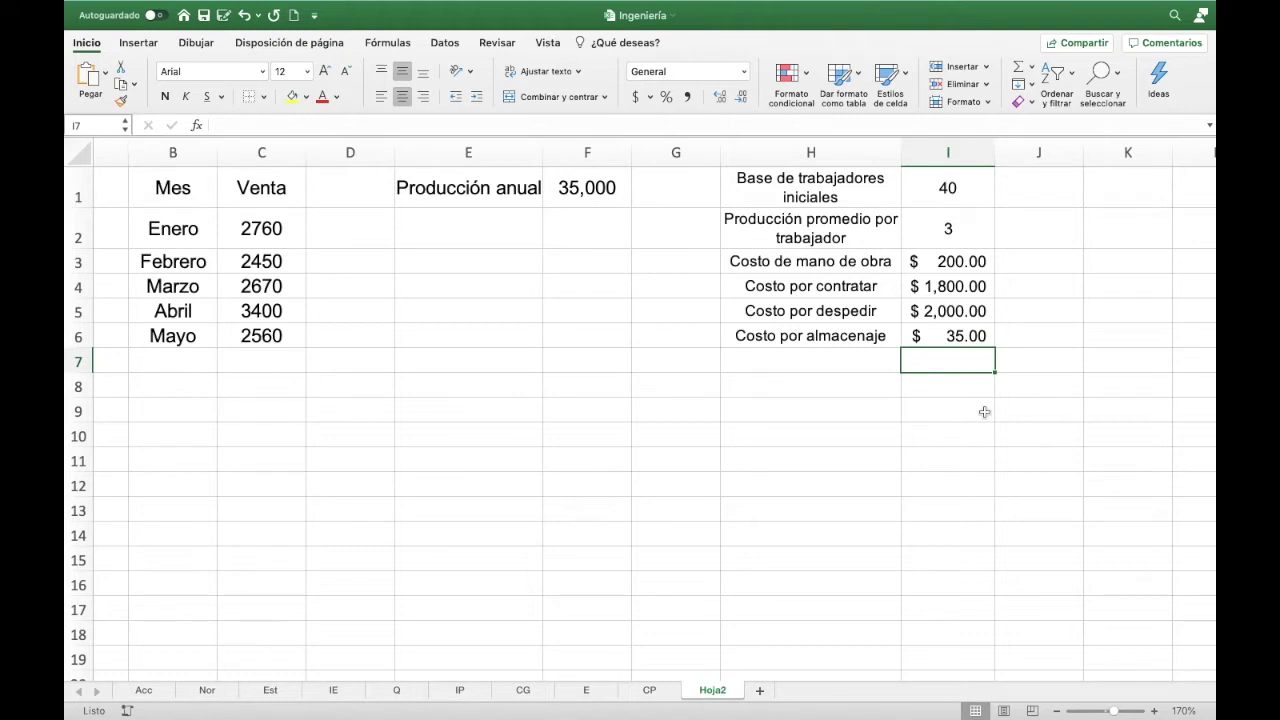
key(Left)
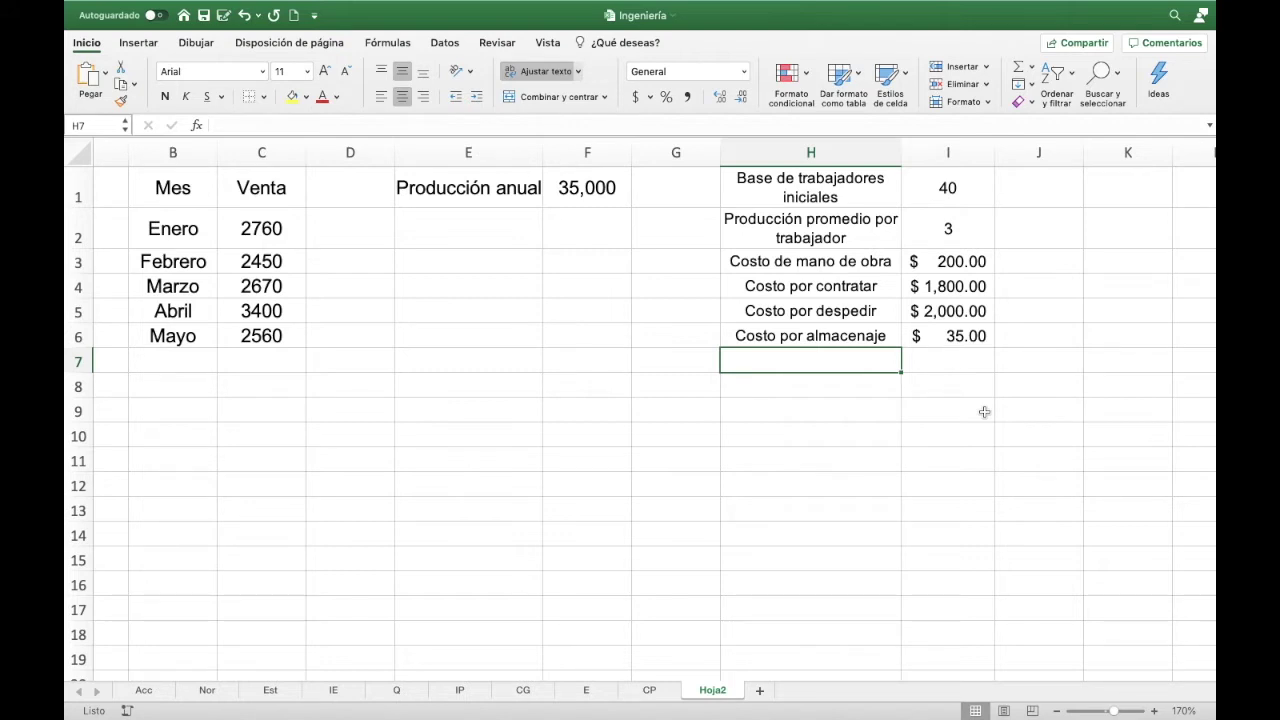
- Enter 'Costo por faltante' in H7 and 300 in I7, copying I6's format to show $ 300.00
text(Costo)
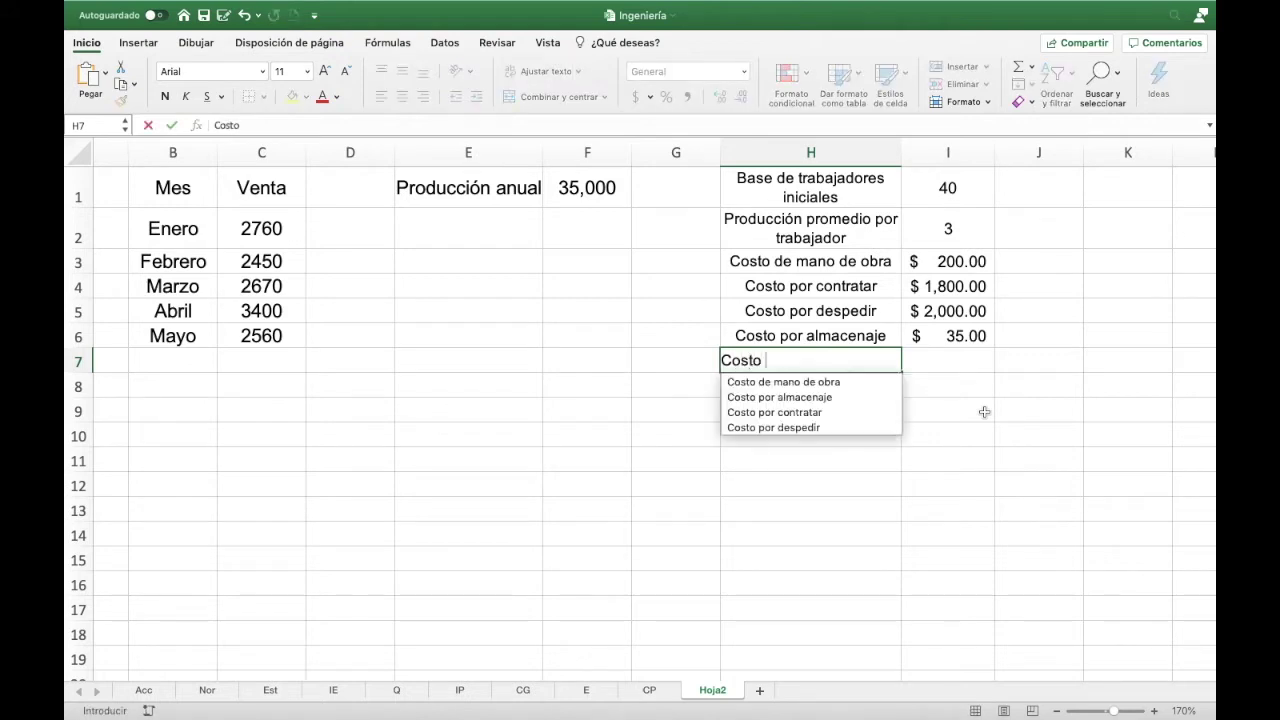
text( por faltan)
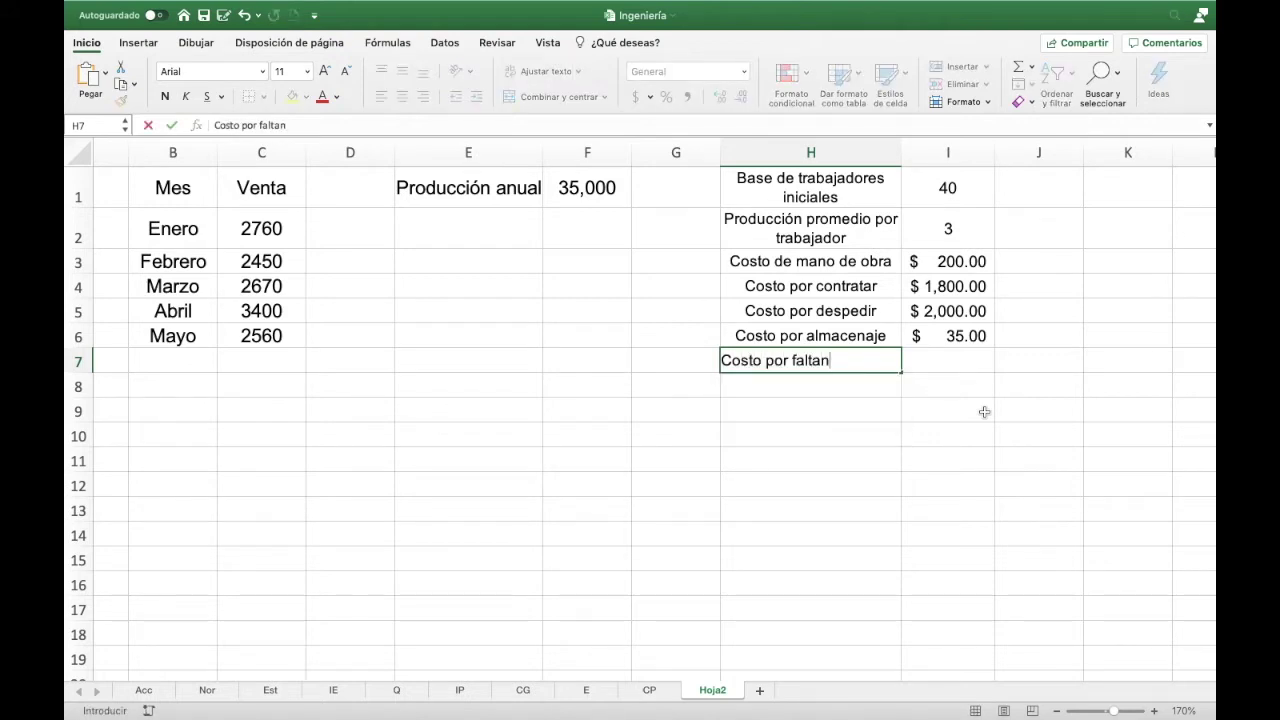
text(te)
key(Tab)
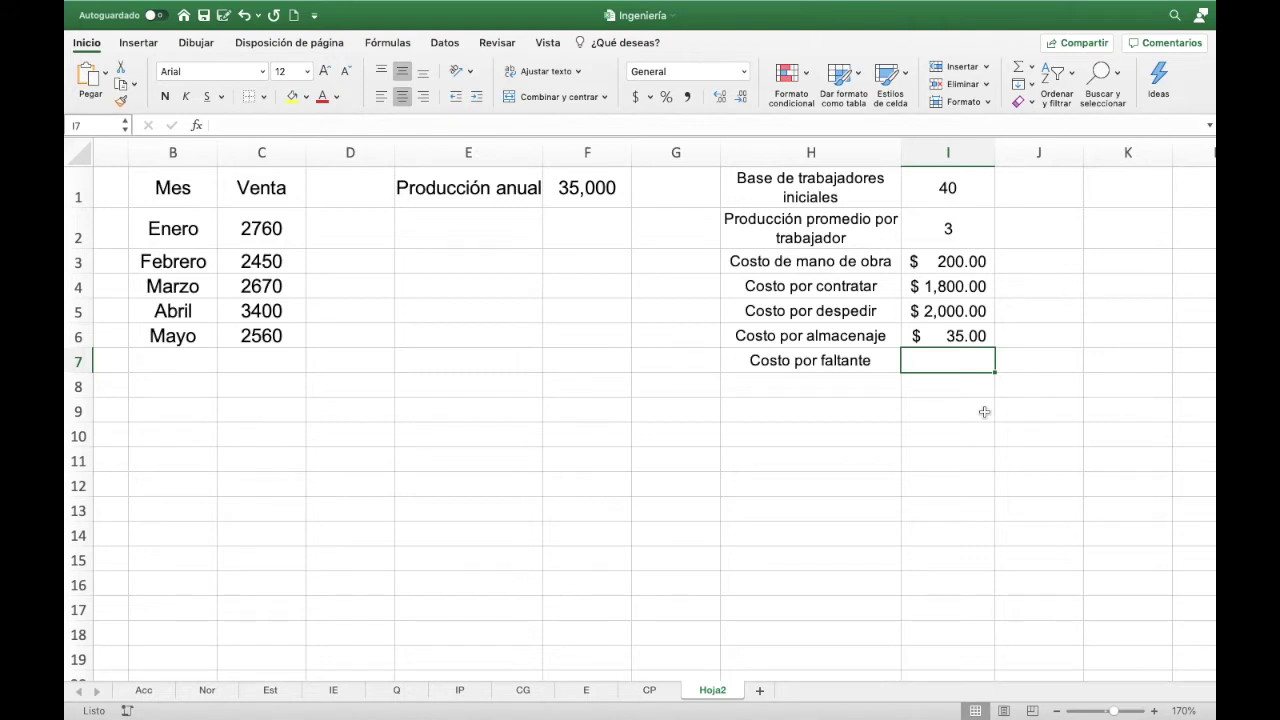
text(300)
key(Return)
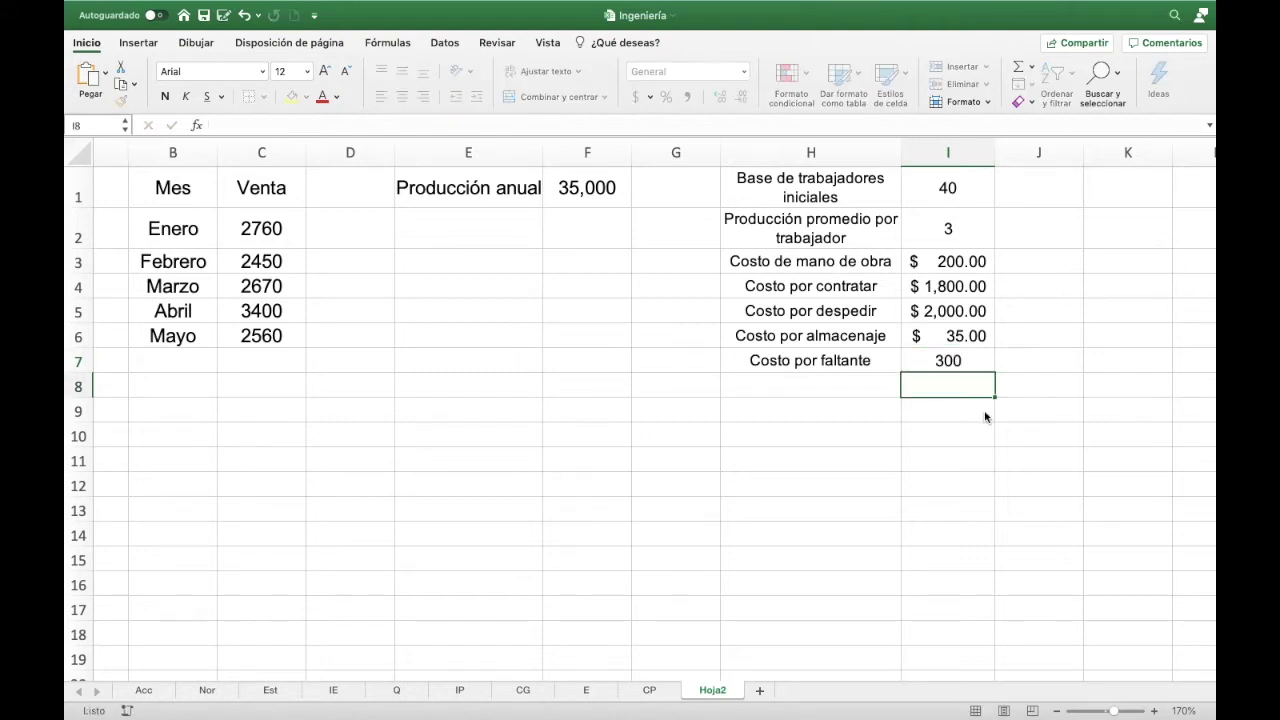
key(Up)
click(948, 336)
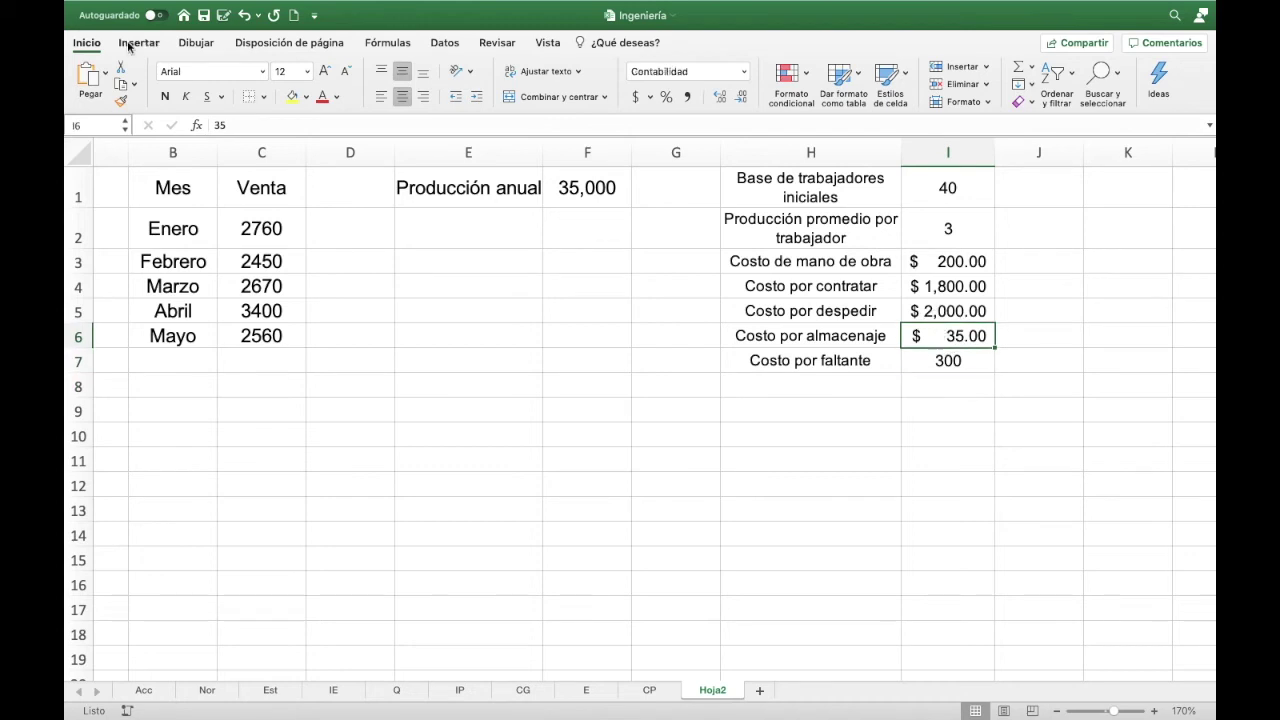
click(121, 101)
click(946, 362)
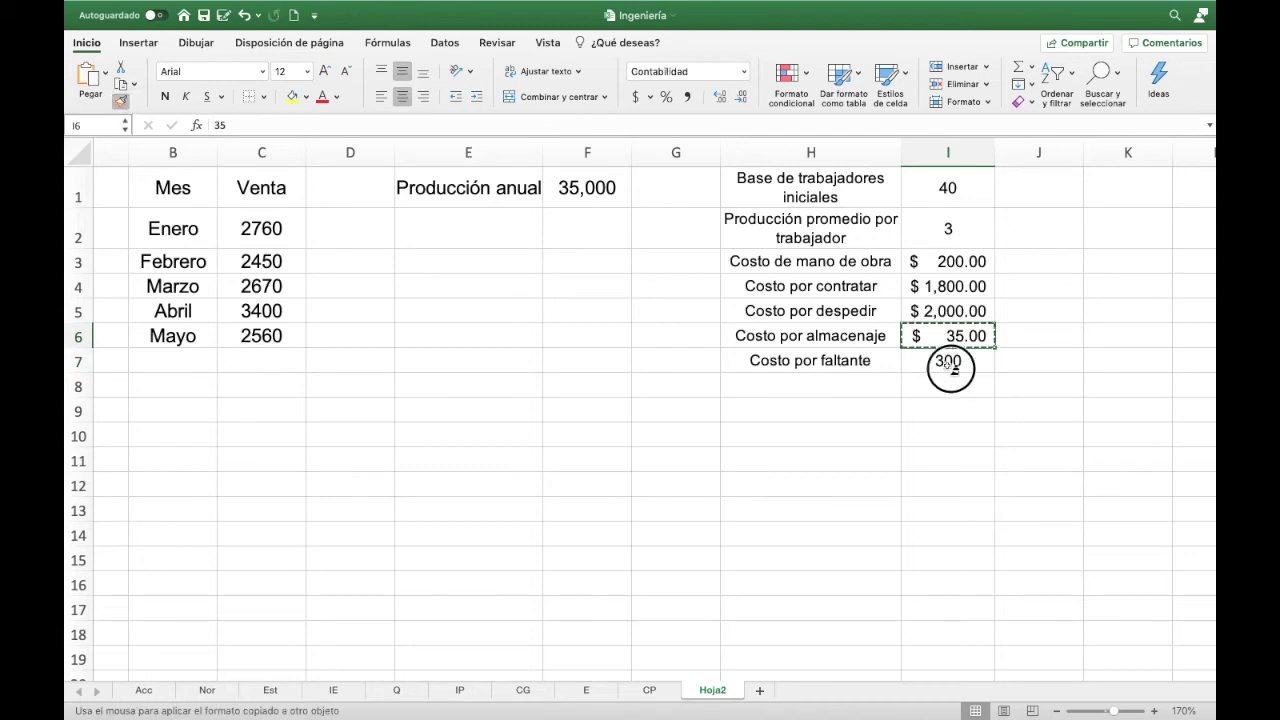
click(800, 388)
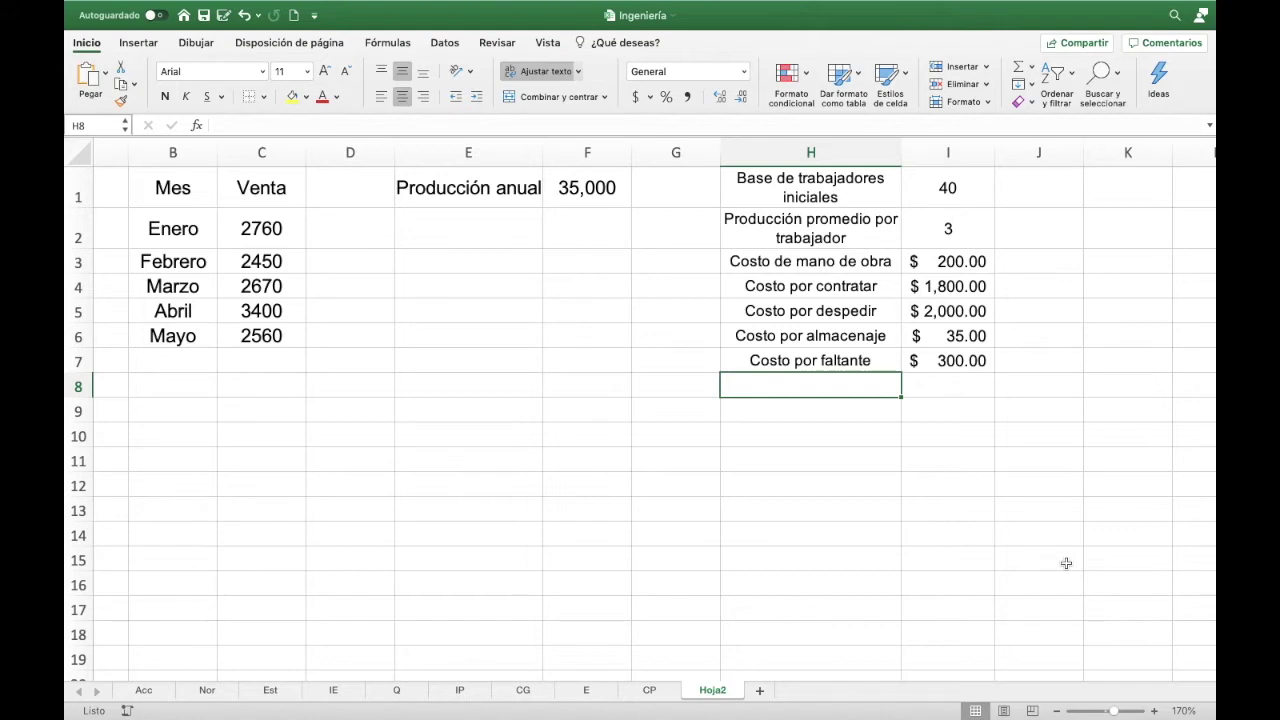
- Enter the label 'Horas de jornada laboral' in H8 and the value 10 in I8
text(Co)
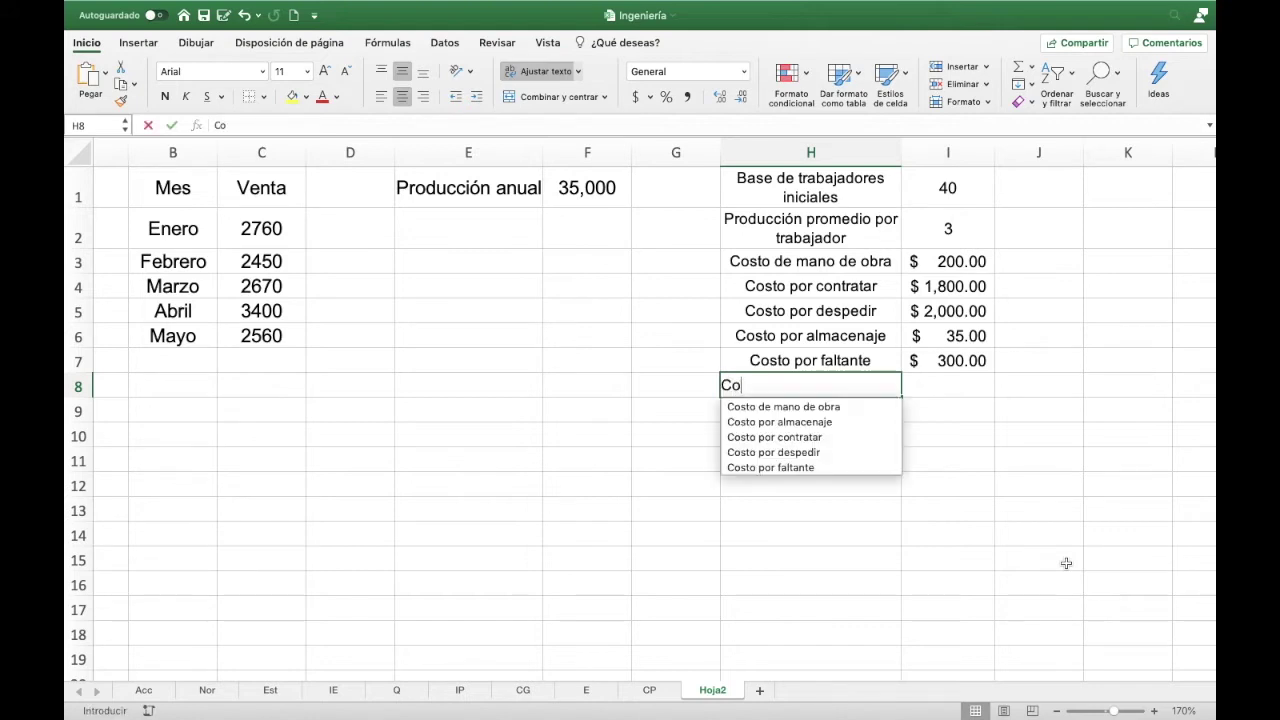
text(sto por jo)
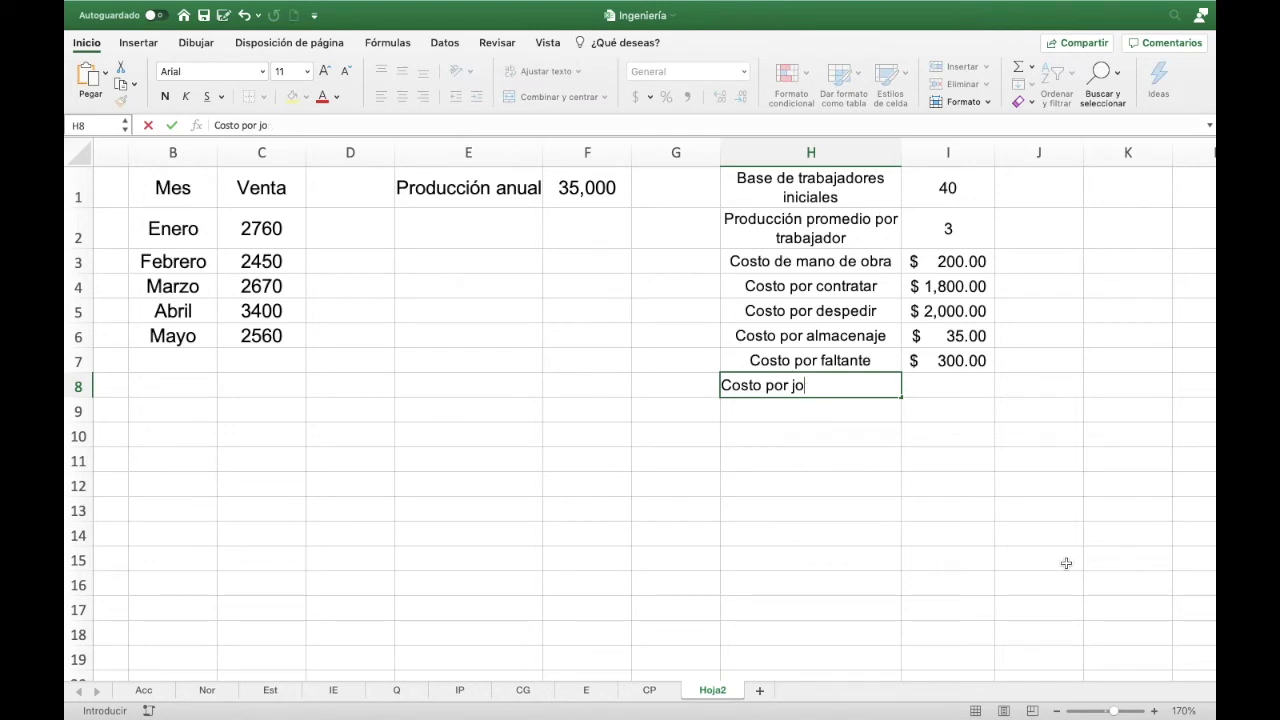
key(BackSpace)
key(BackSpace)
key(BackSpace)
key(BackSpace)
key(BackSpace)
key(BackSpace)
key(BackSpace)
key(BackSpace)
key(Return)
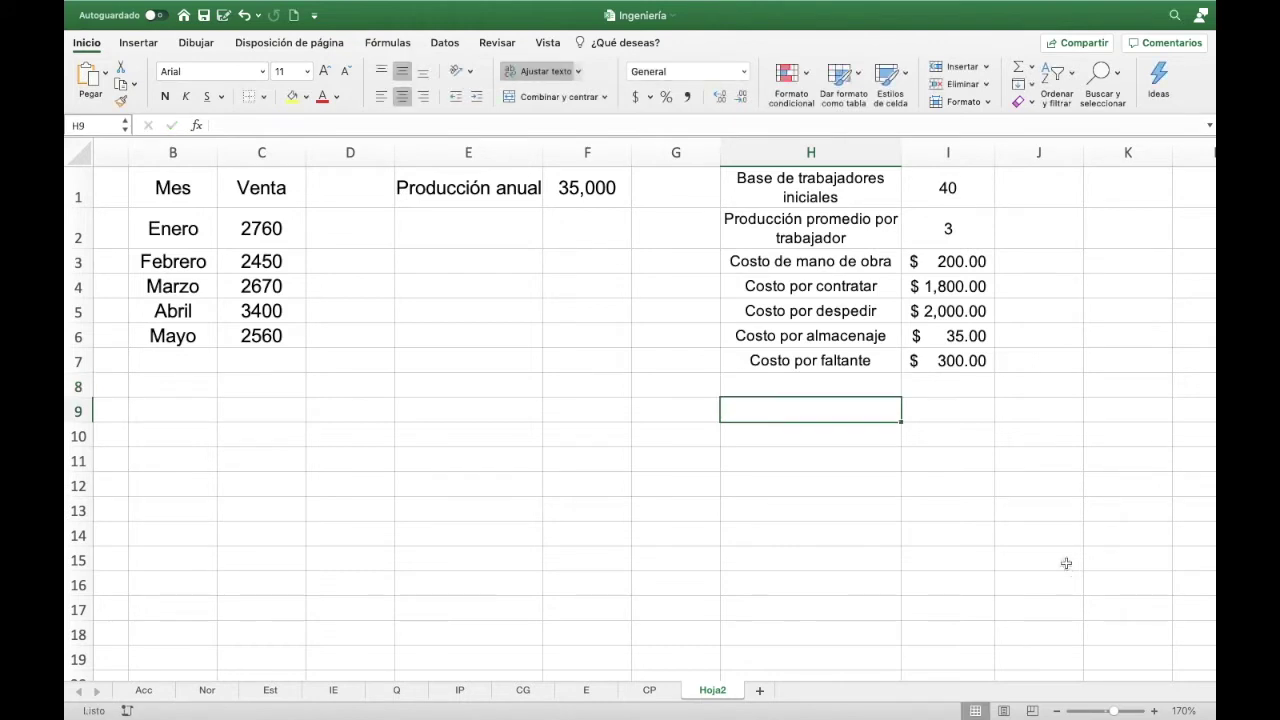
key(Up)
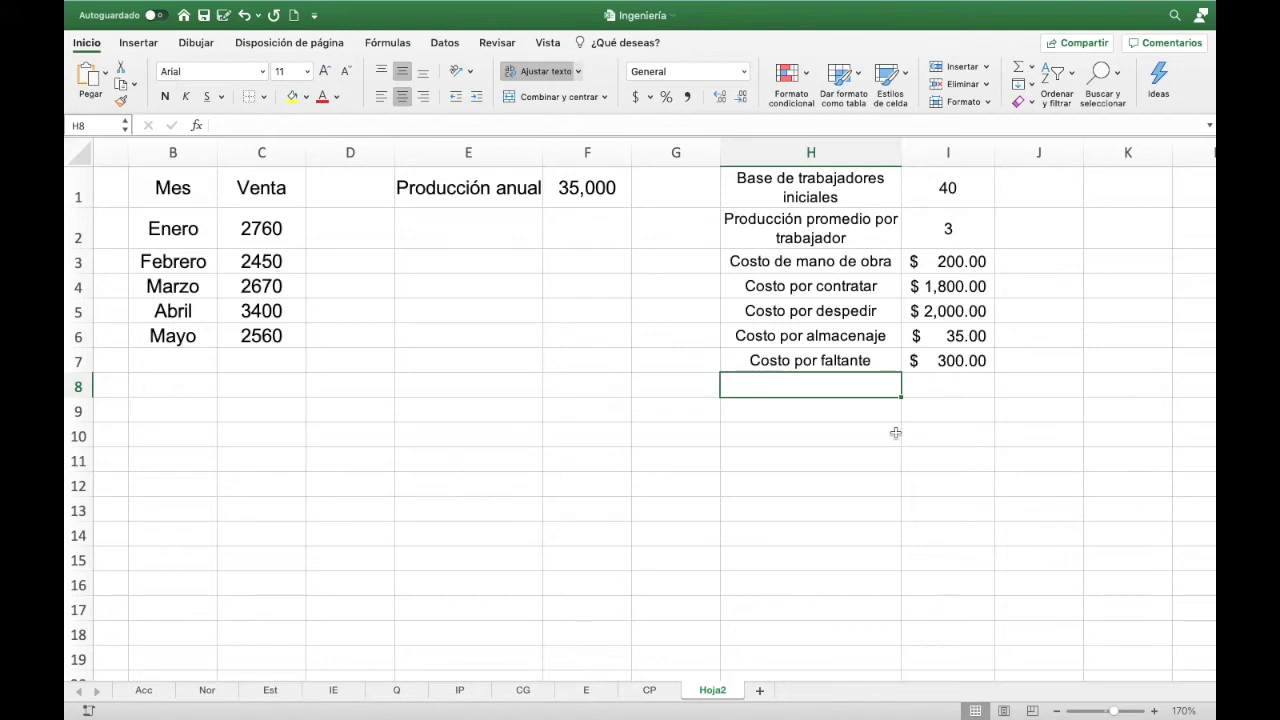
text(Hor)
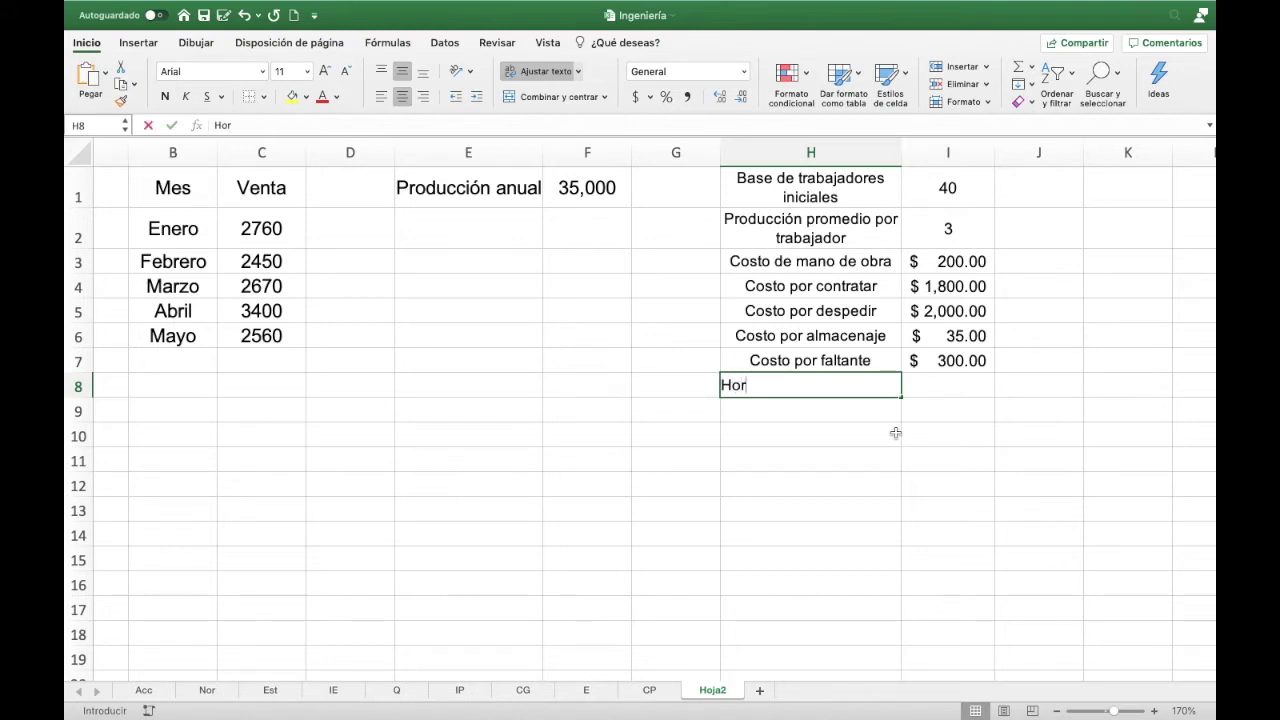
text(as d)
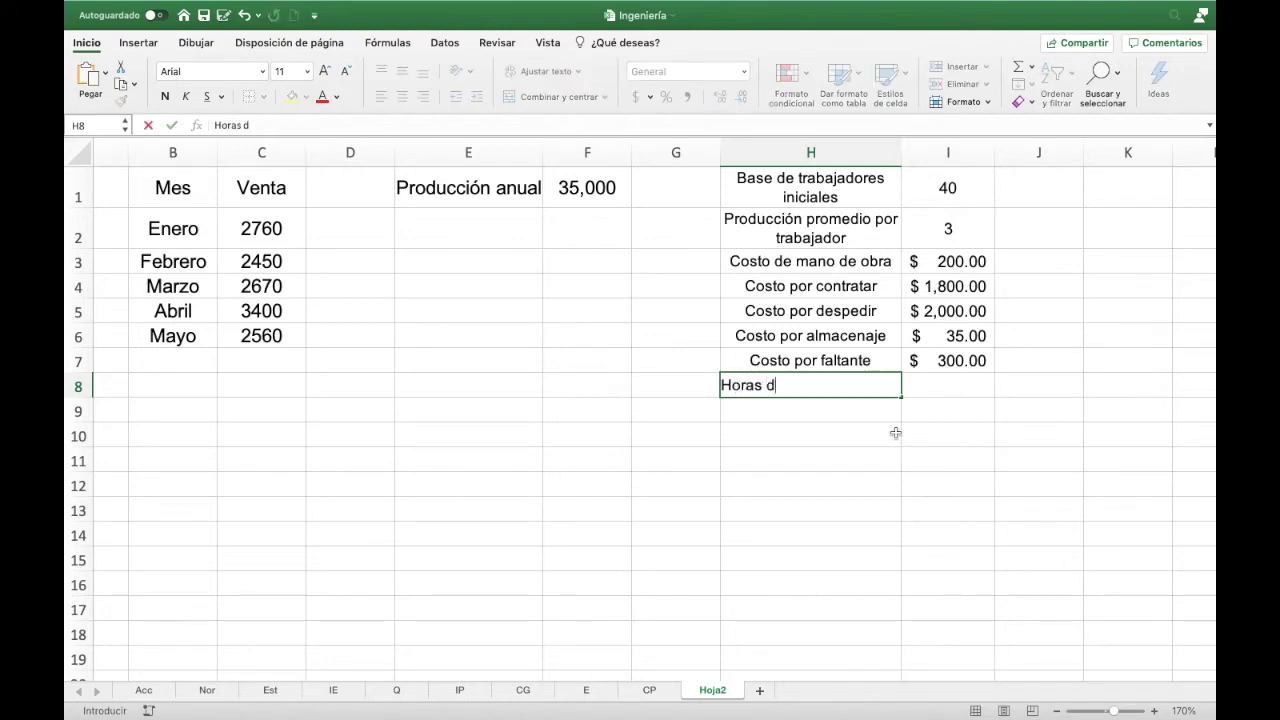
text(e jorn)
text(ada laboral)
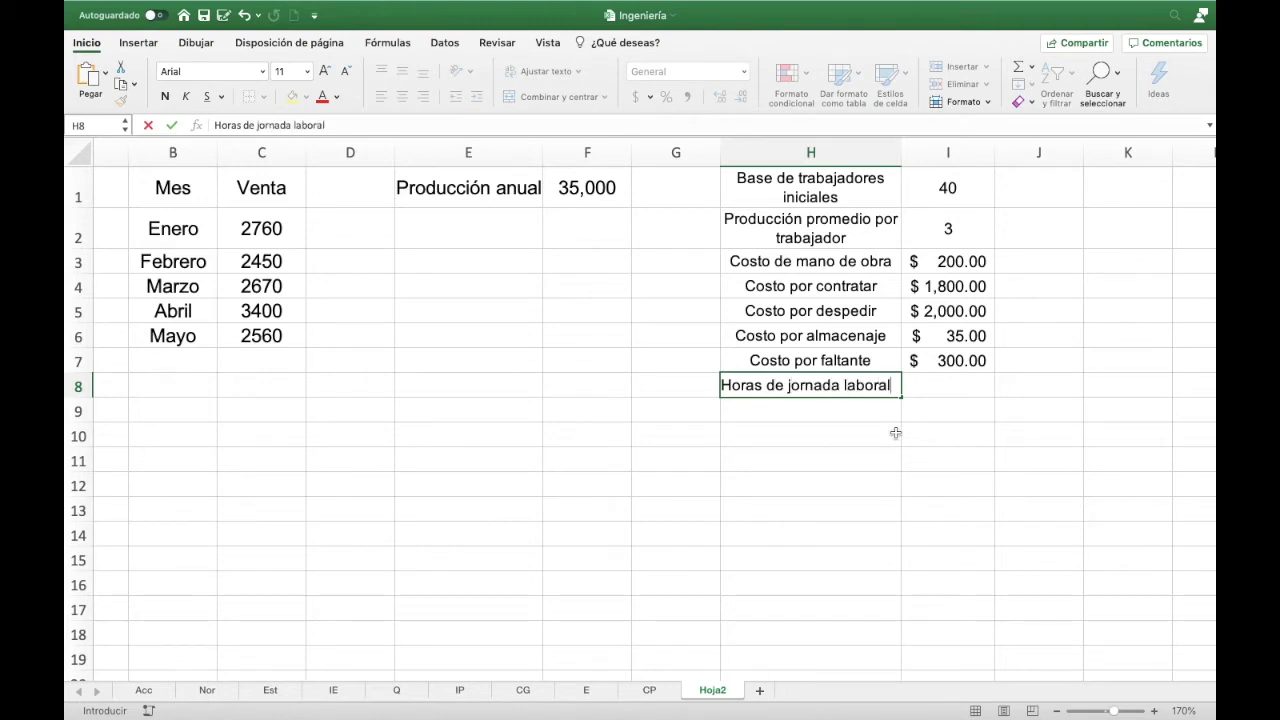
key(Tab)
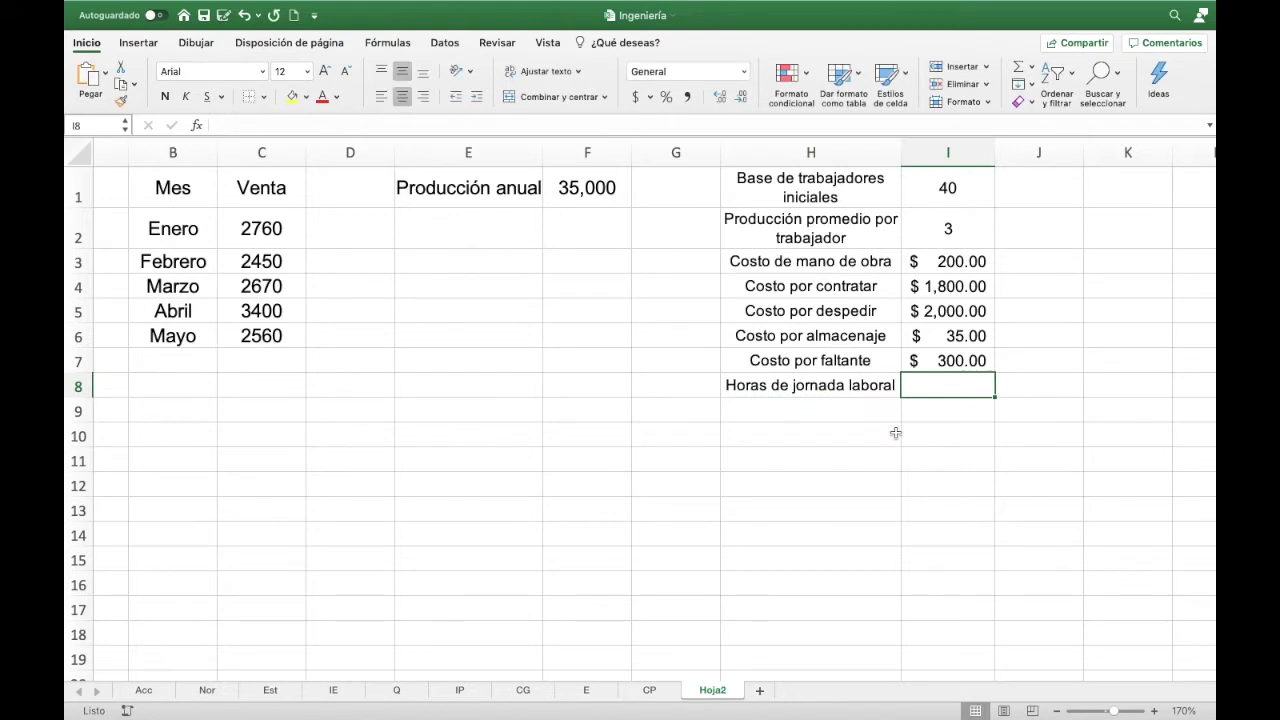
text(10)
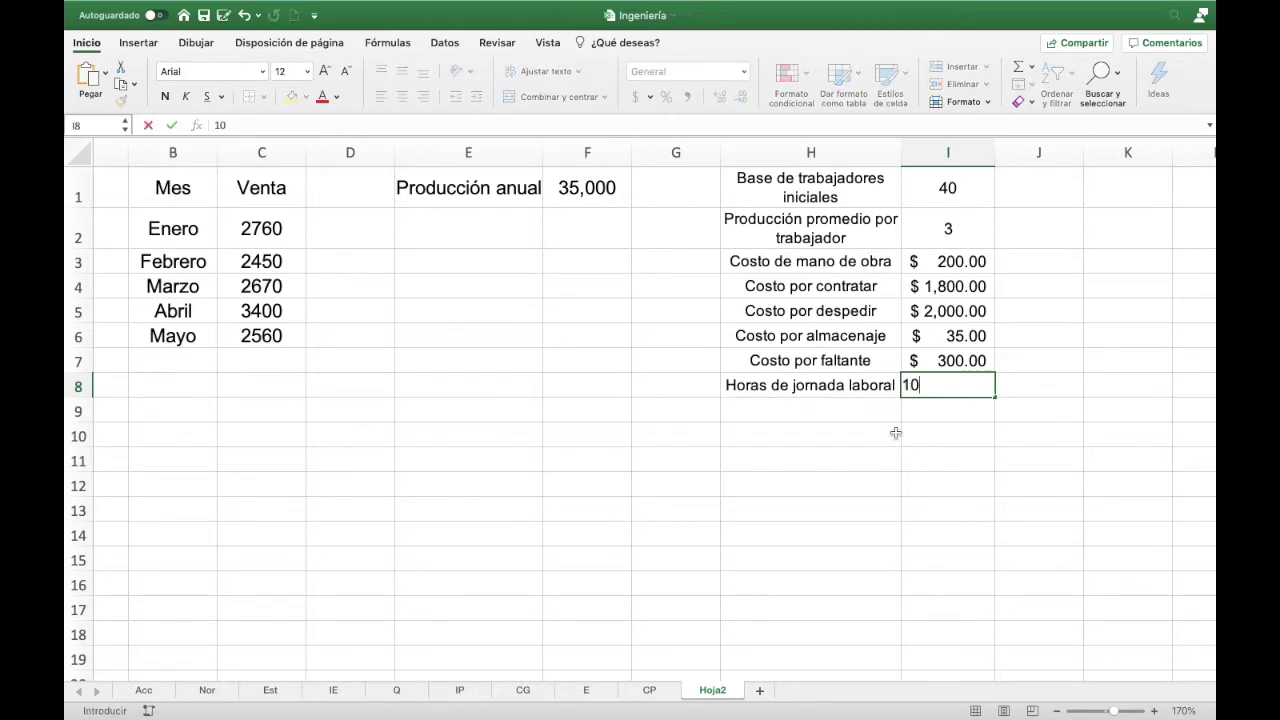
key(Return)
key(Left)
key(Left)
key(Left)
key(Left)
key(Left)
key(Left)
key(Left)
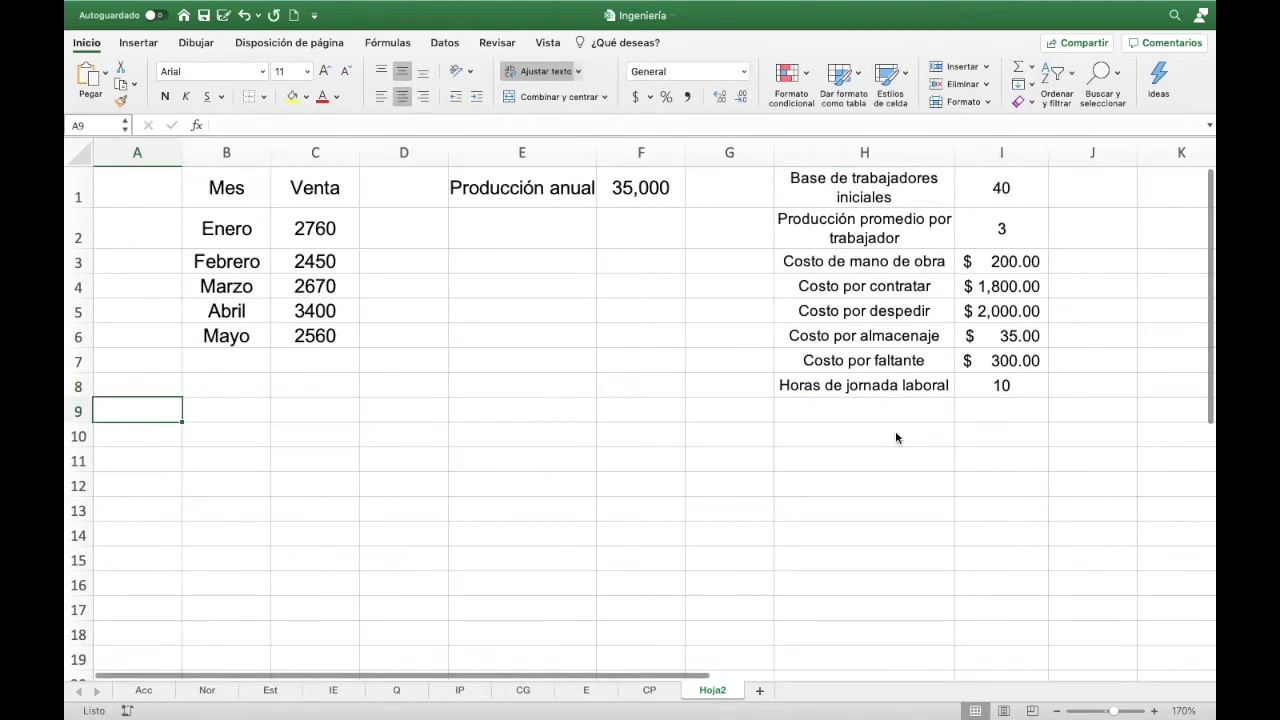
- Type 'Conceptos' in A10, correct its spelling, and reduce it to 12-point font
key(Down)
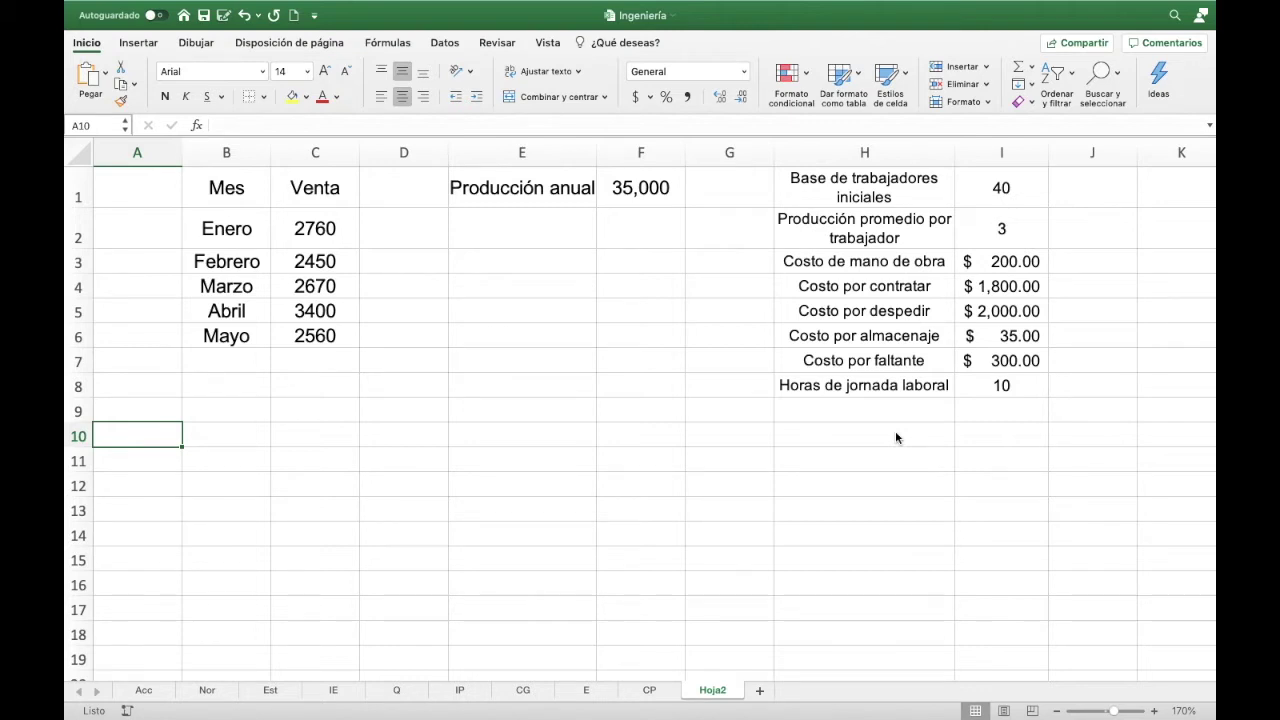
text(Con)
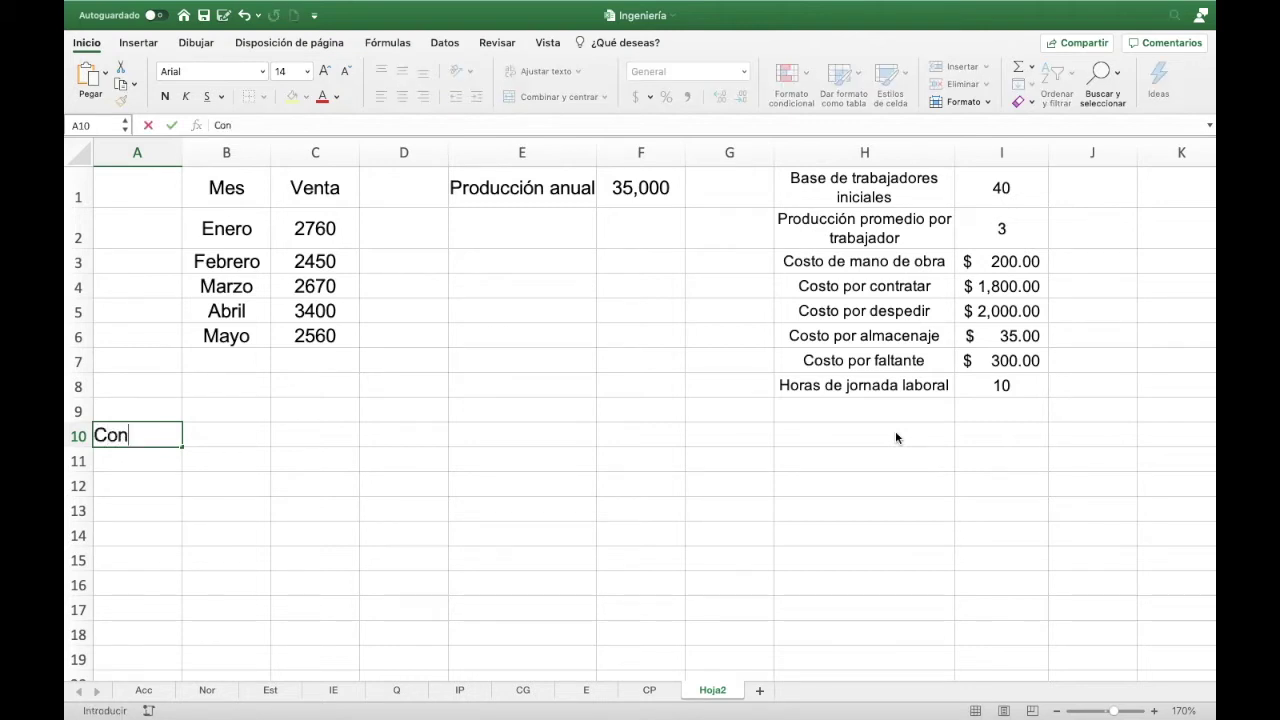
text(cedptos)
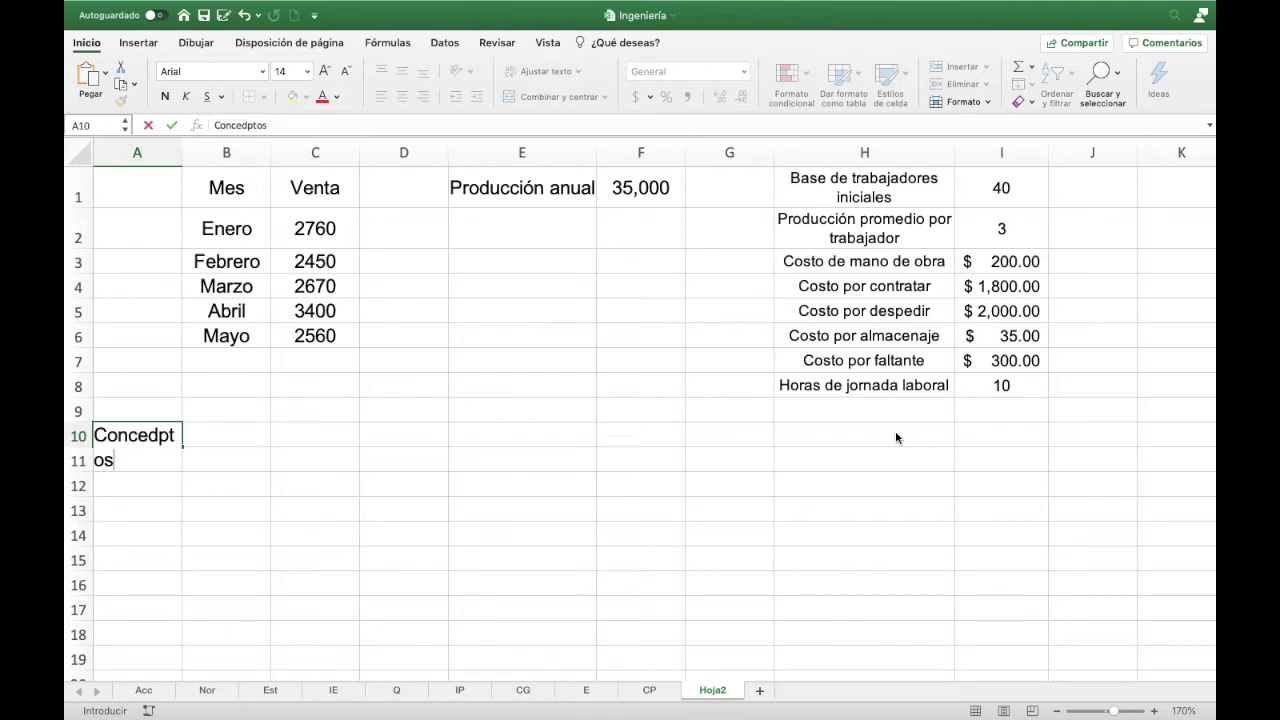
key(Tab)
key(Left)
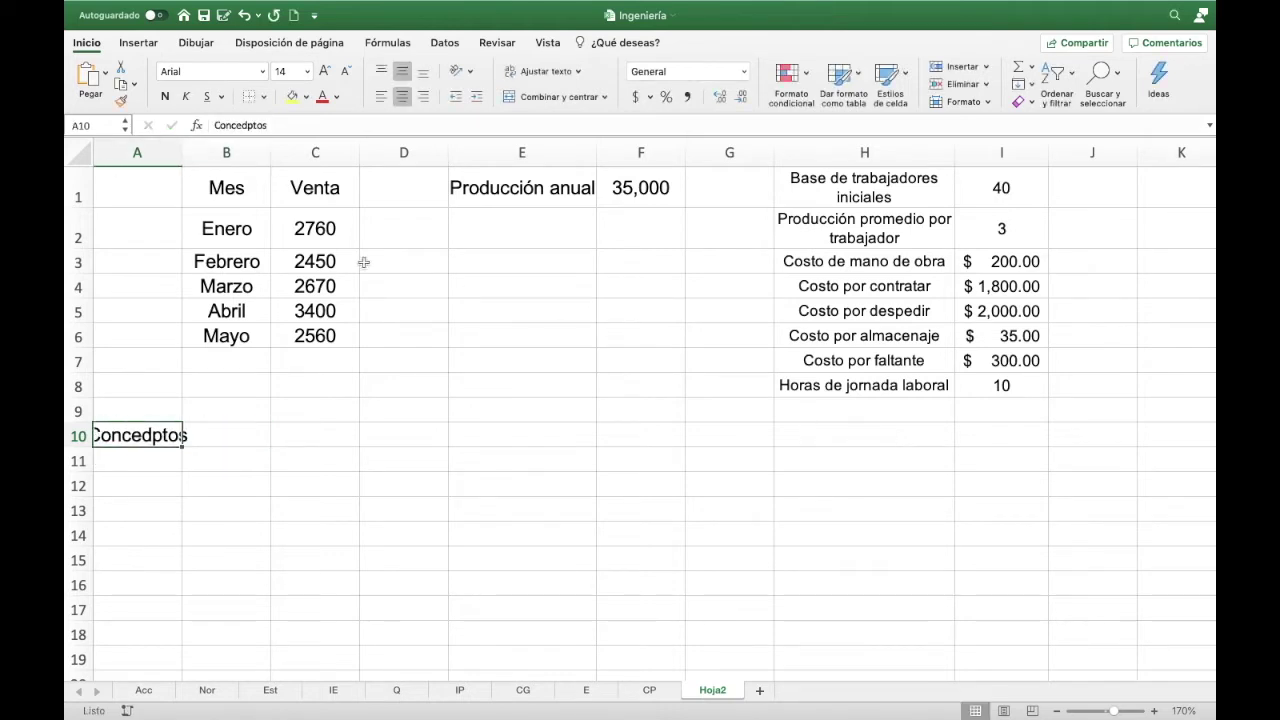
click(246, 125)
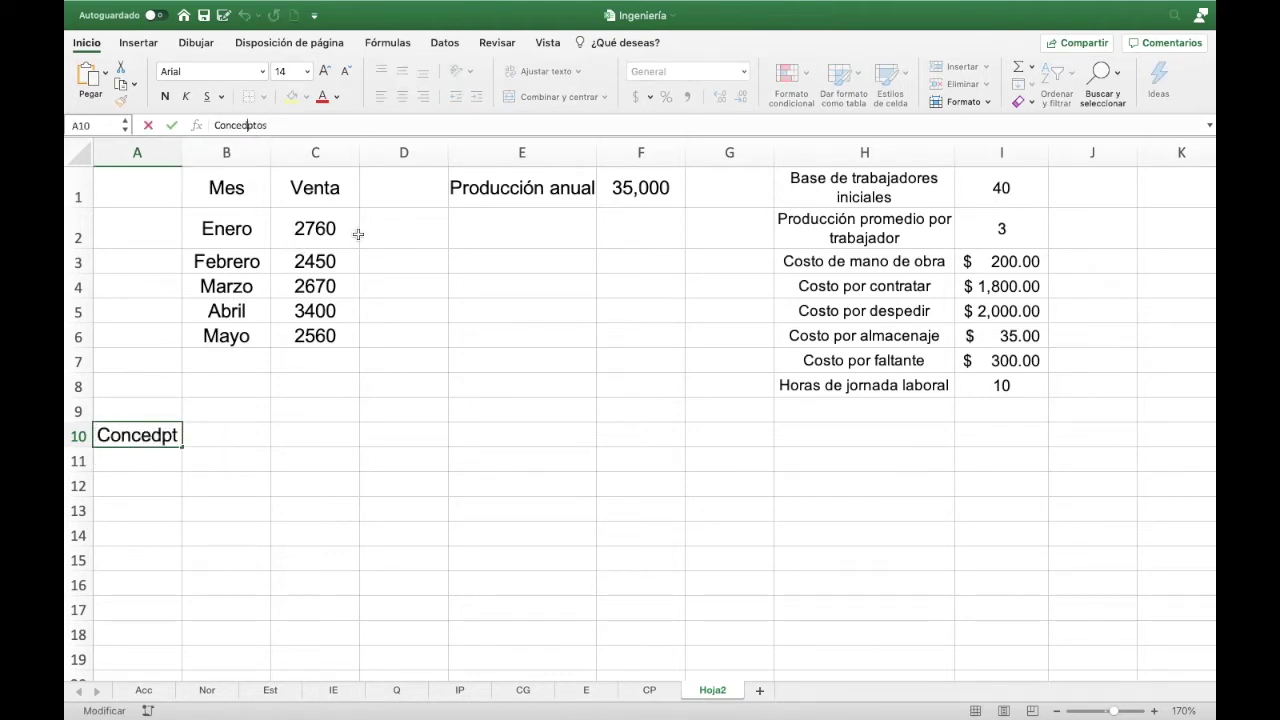
key(BackSpace)
key(BackSpace)
key(Return)
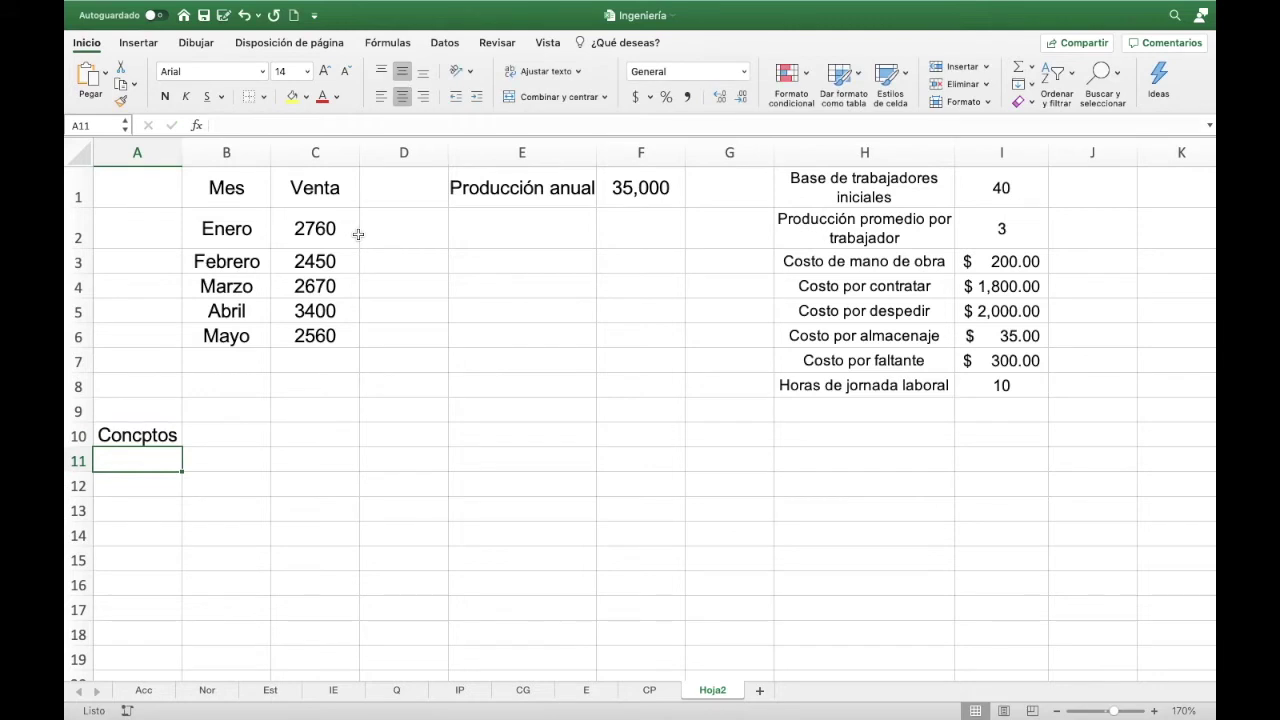
key(Up)
click(236, 125)
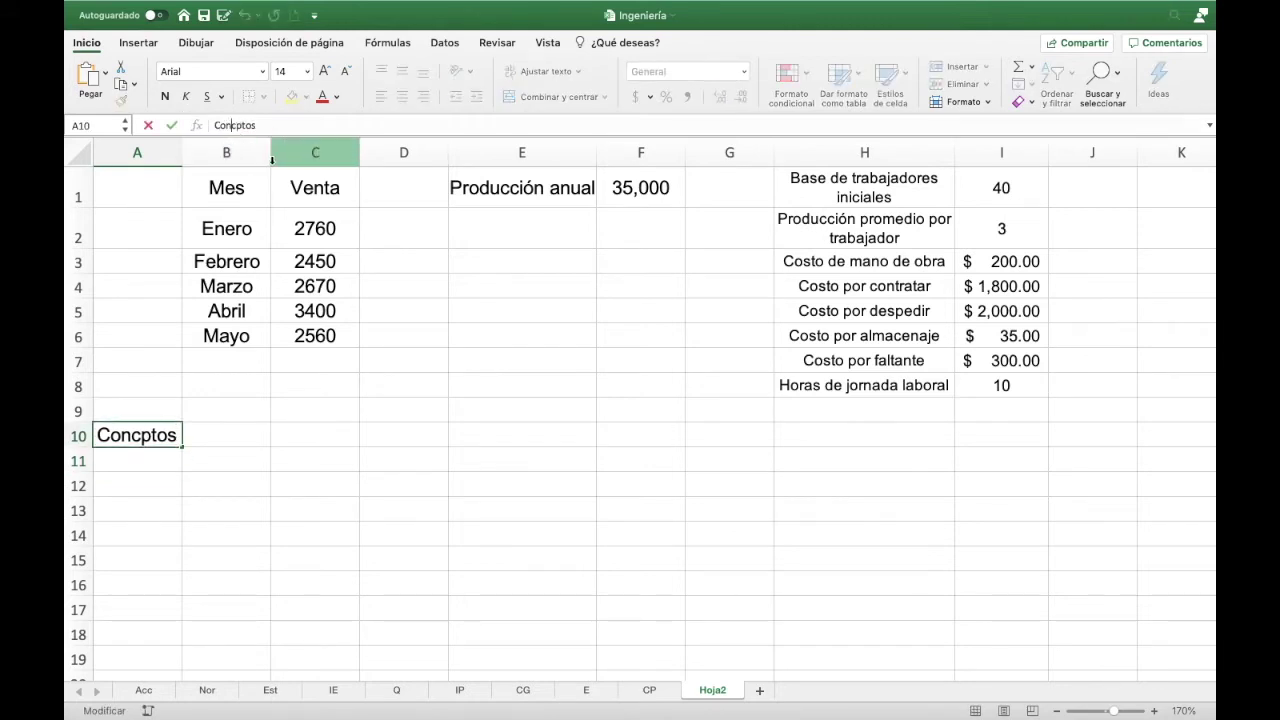
text(e)
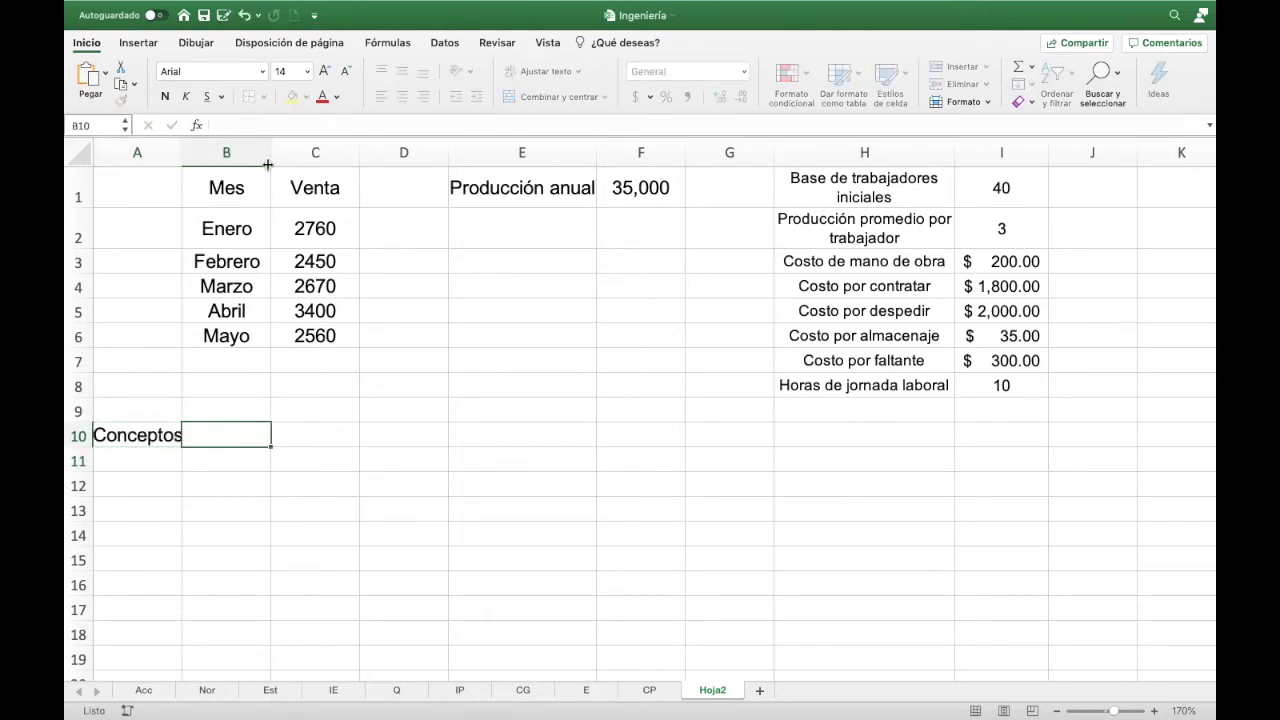
click(150, 445)
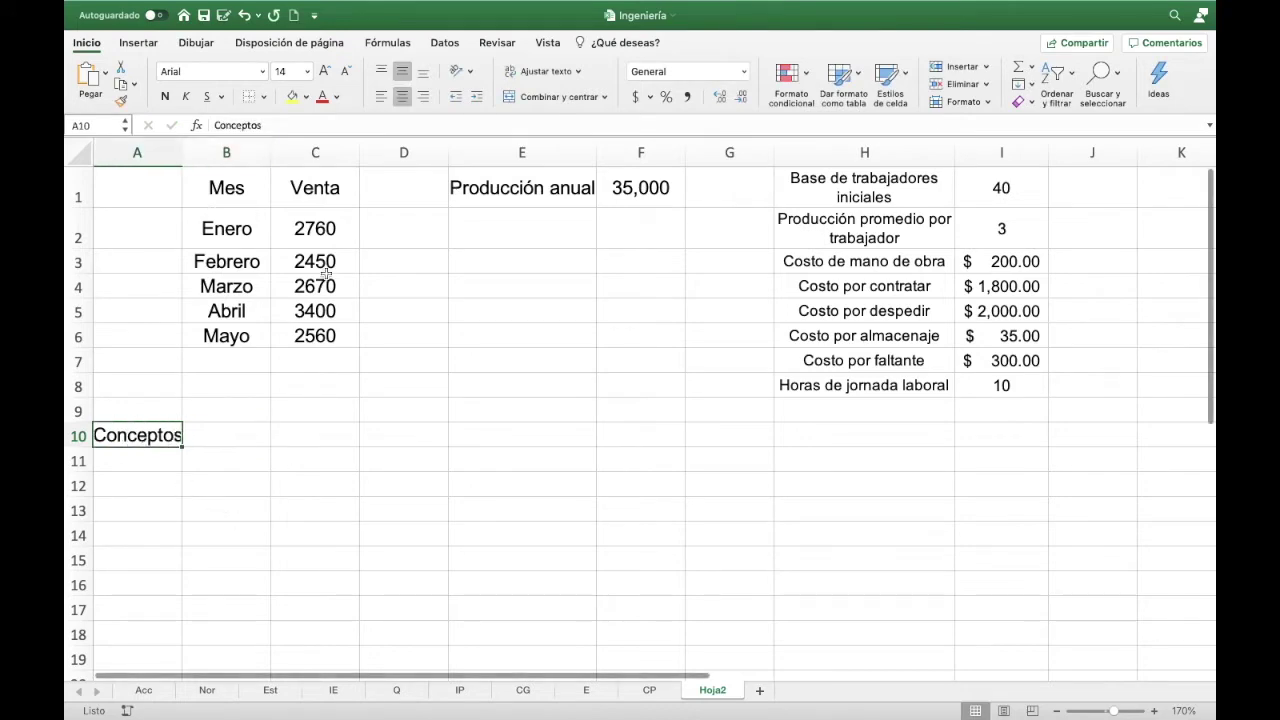
click(345, 71)
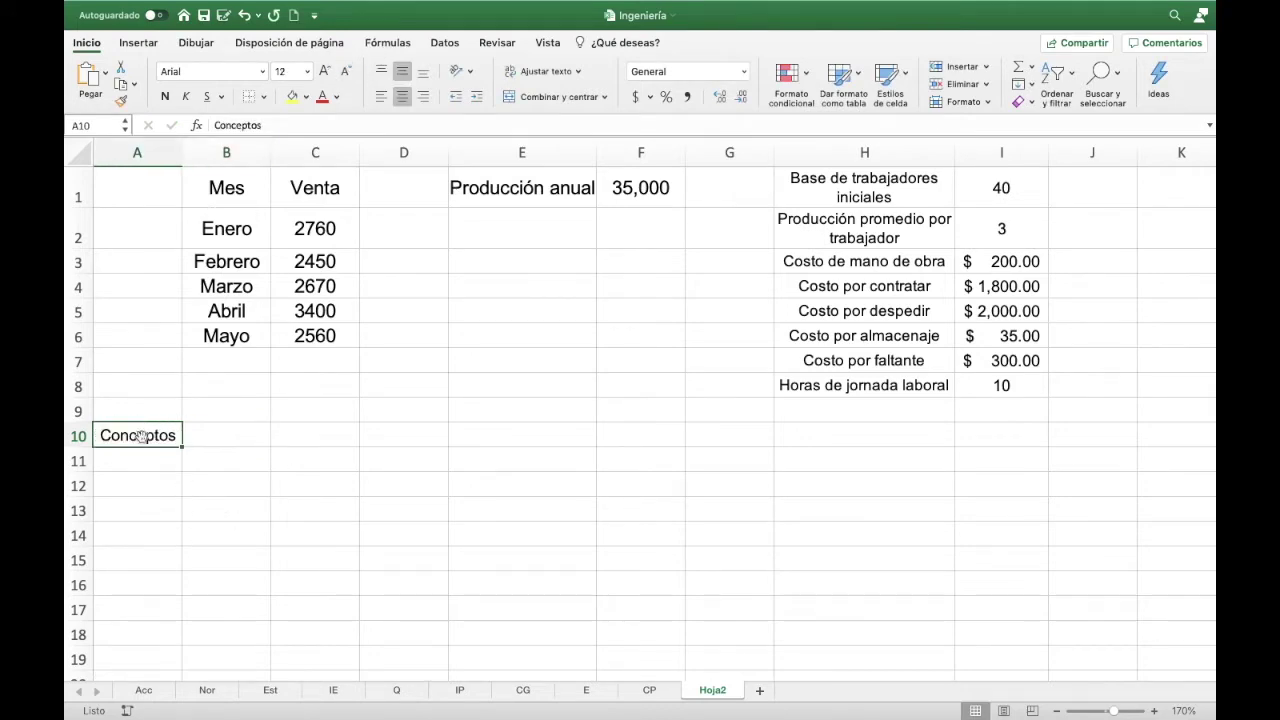
- Set the font size of the planning area A10:H34 to 12
mouse_move(137, 440)
mouse_down()
mouse_move(912, 558)
mouse_move(940, 548)
mouse_up()
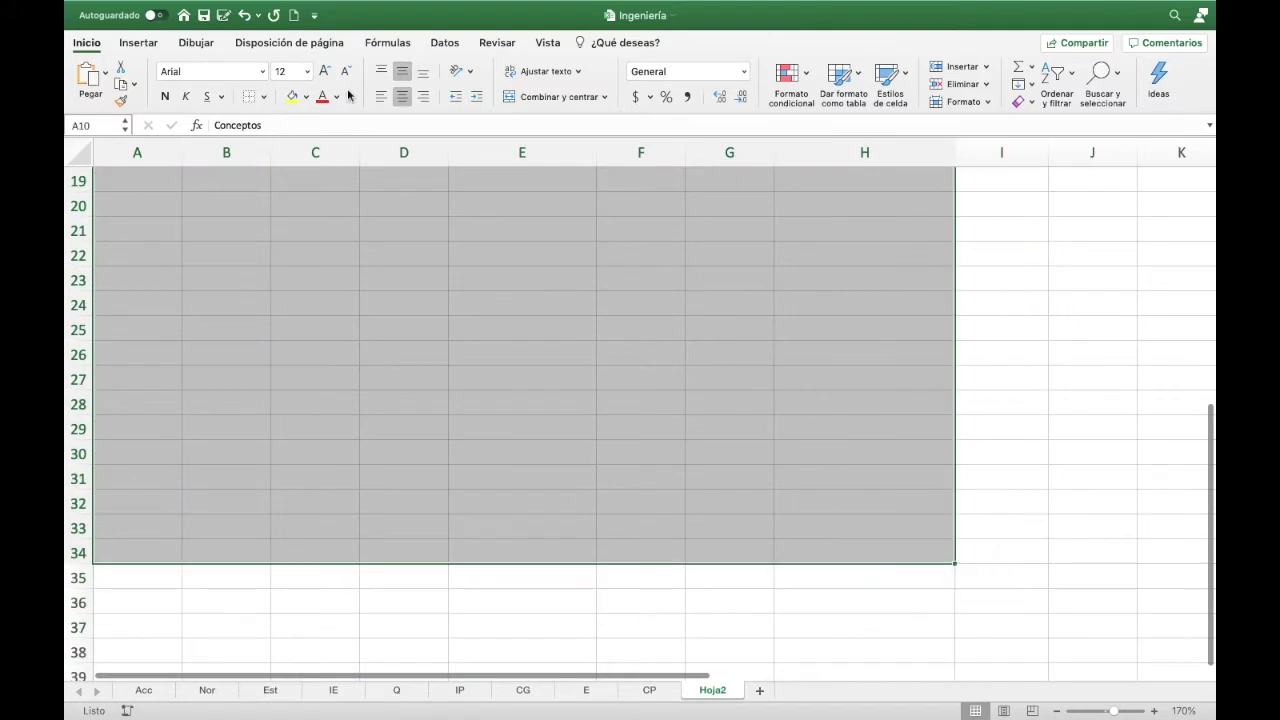
click(344, 72)
click(326, 71)
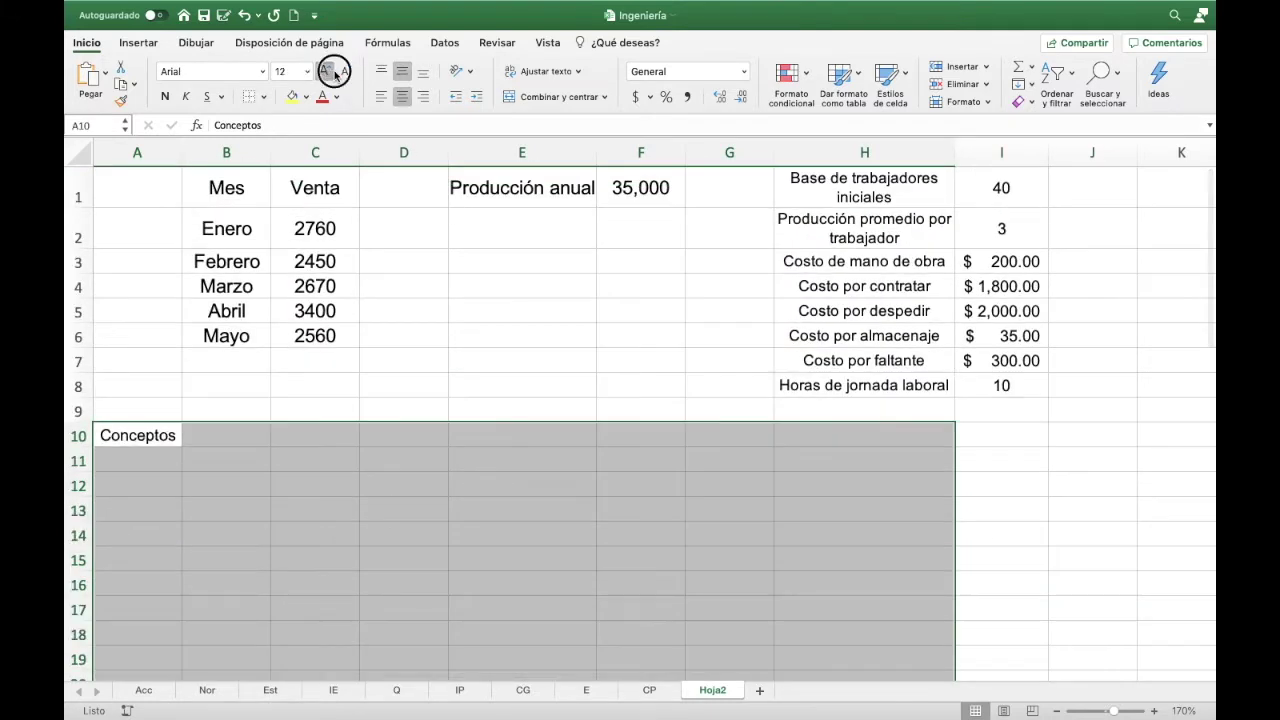
click(326, 71)
click(344, 72)
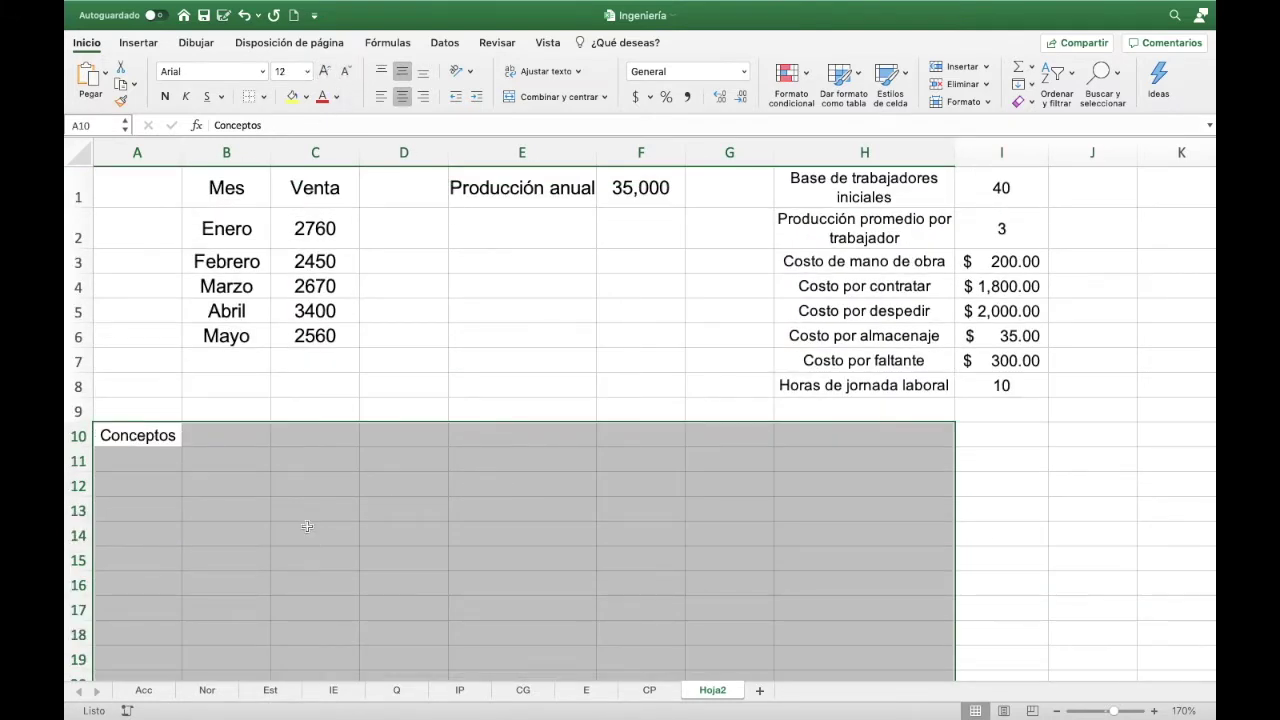
- Enter 'Mes' in B10 and copy it across C10:F10
click(225, 428)
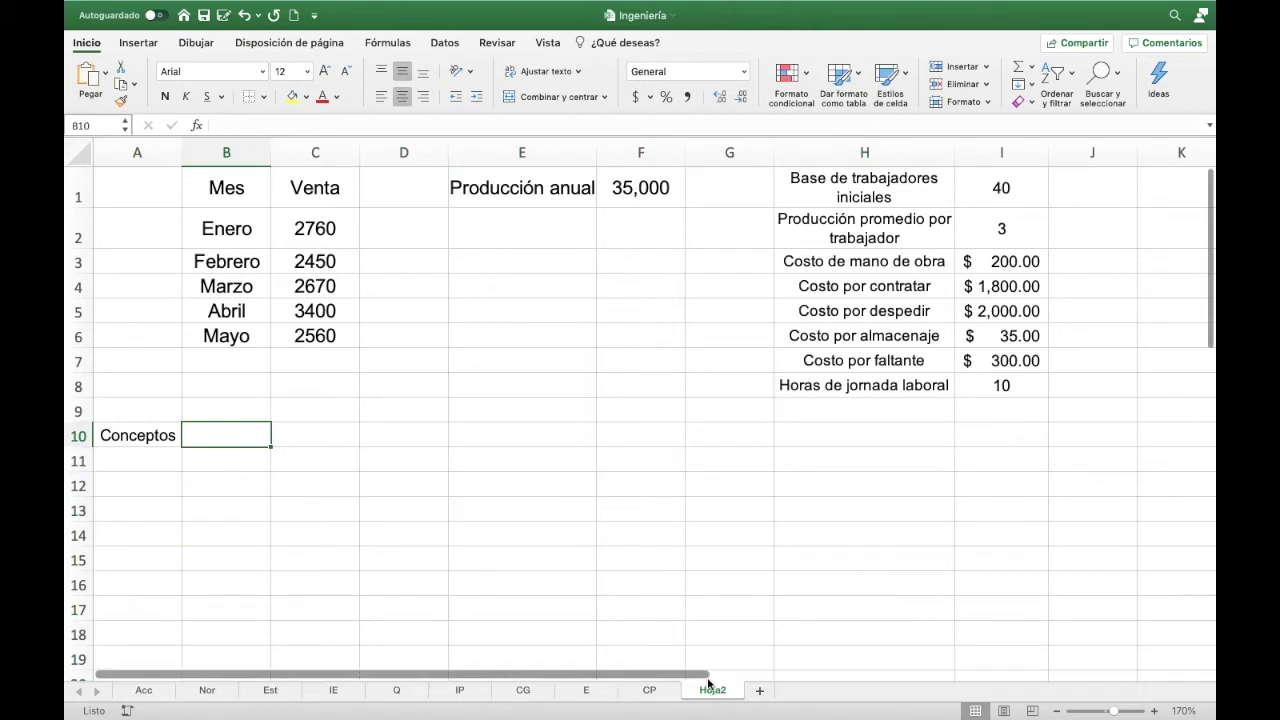
text(M)
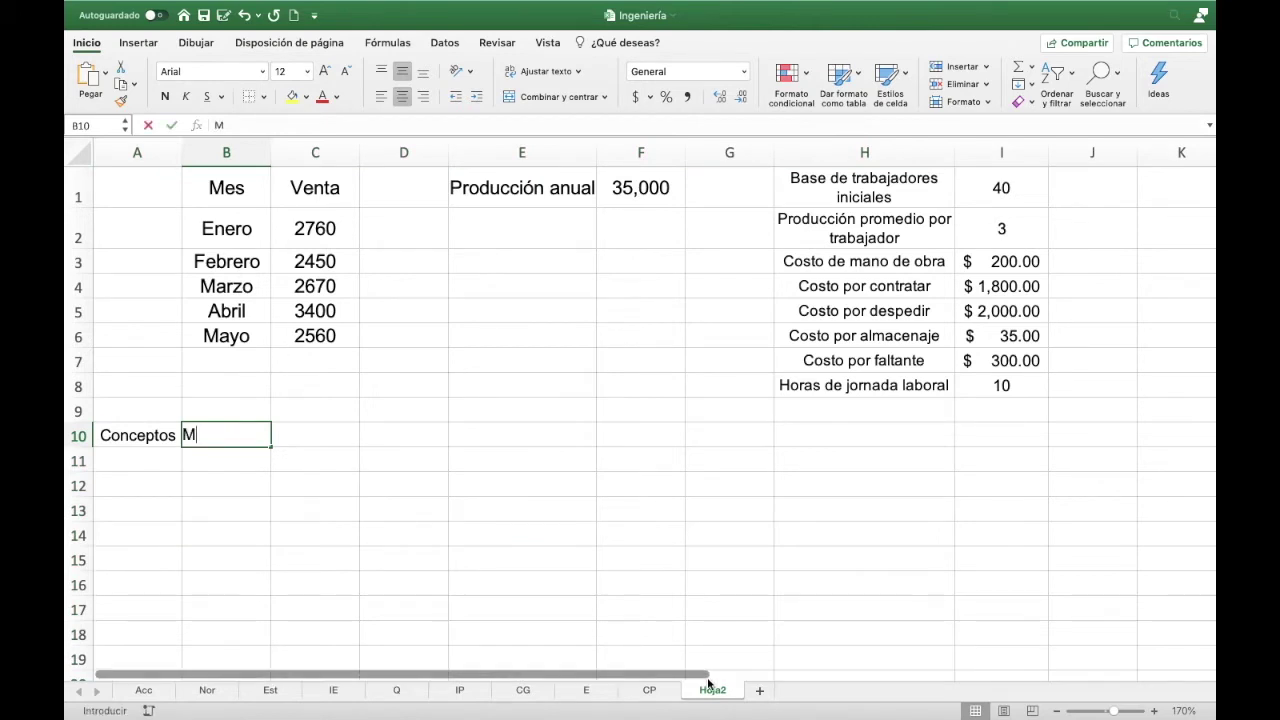
text(es)
key(Tab)
key(Left)
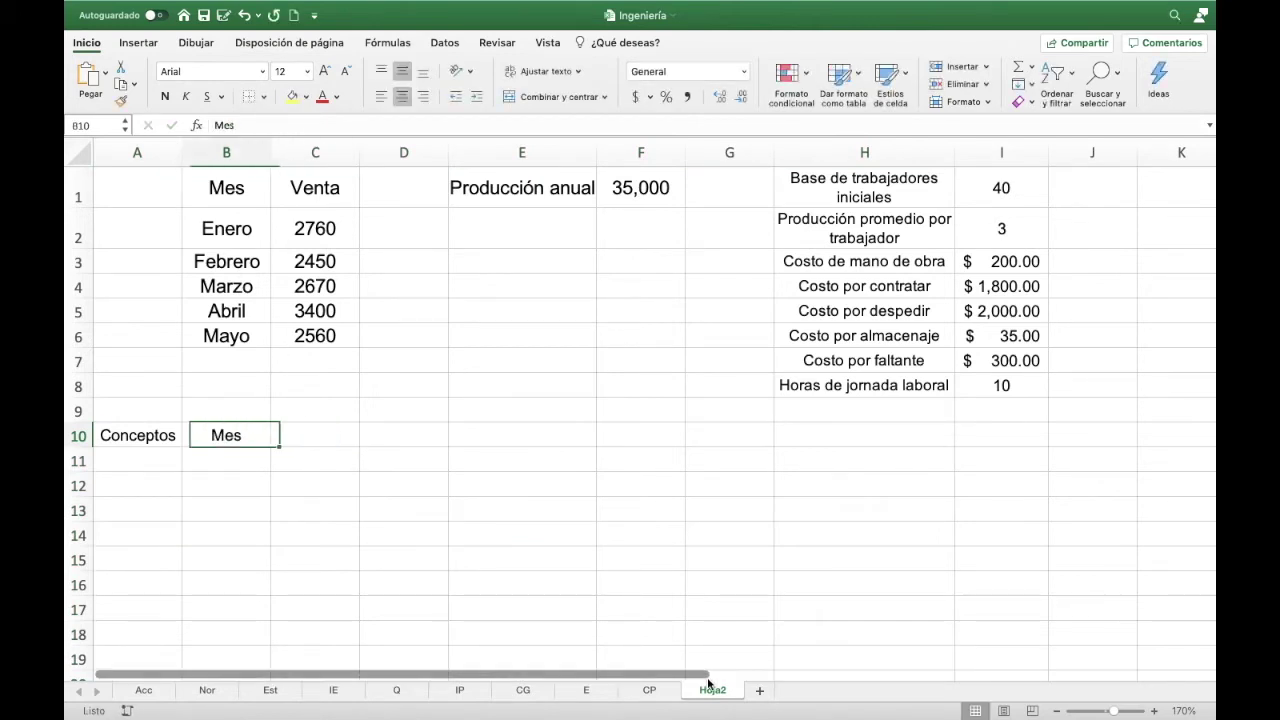
key(ctrl+c)
key(Right)
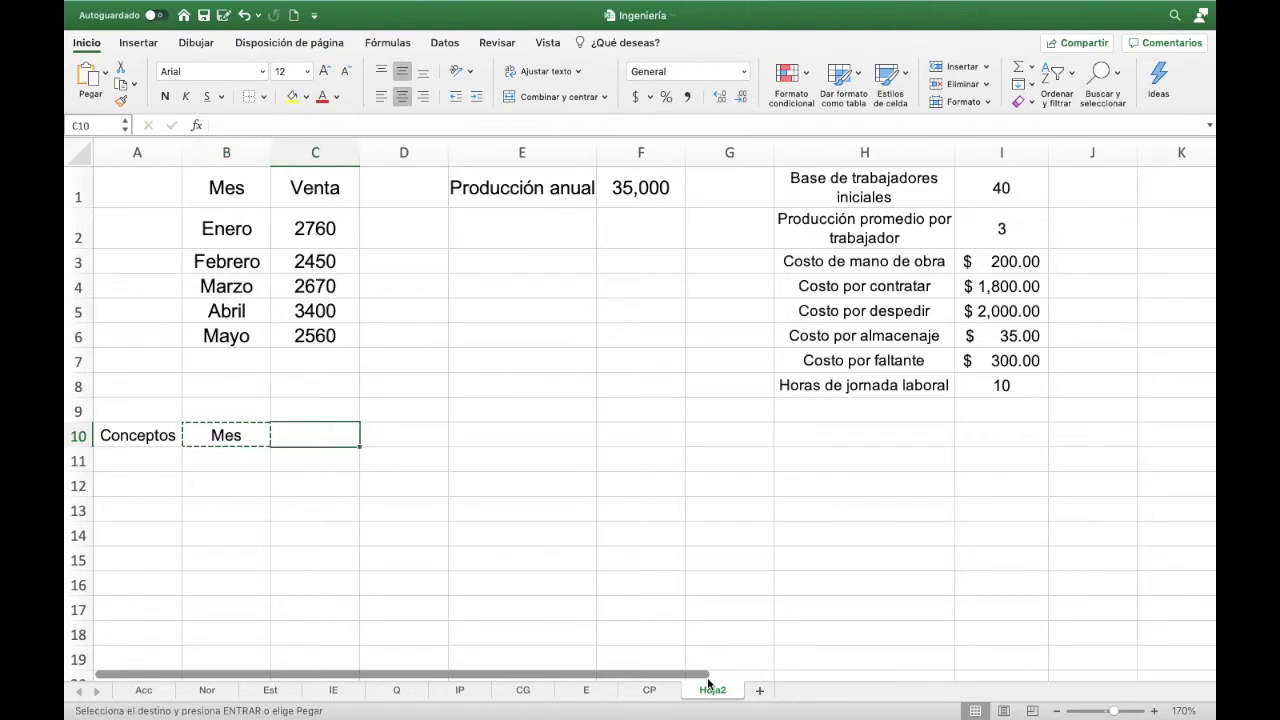
key(shift+Right)
key(shift+Right)
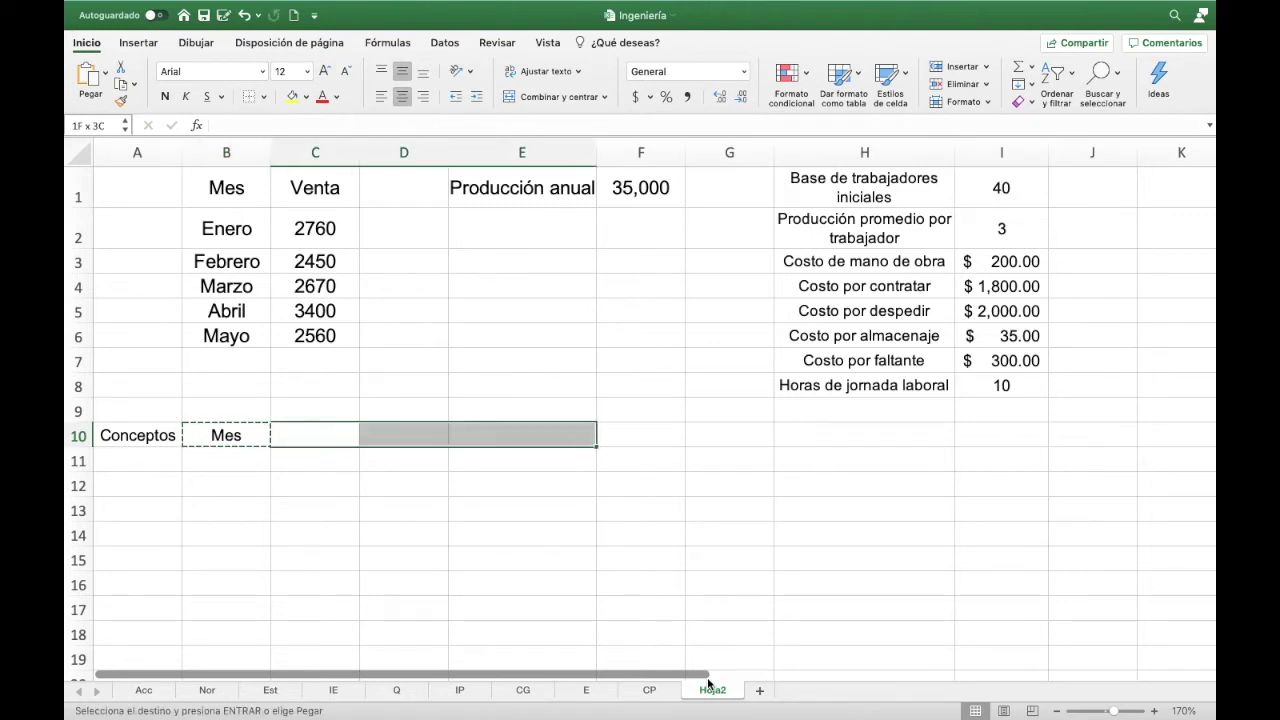
key(shift+Right)
key(ctrl+v)
key(Left)
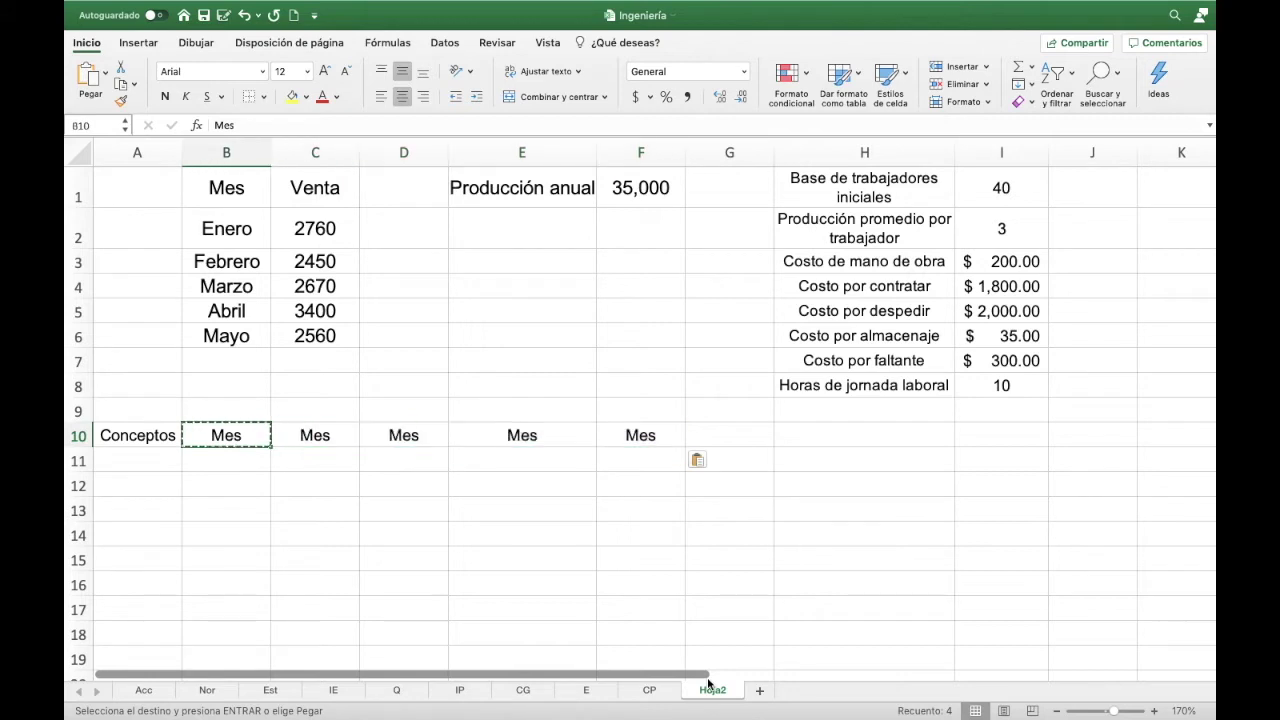
key(Left)
key(Down)
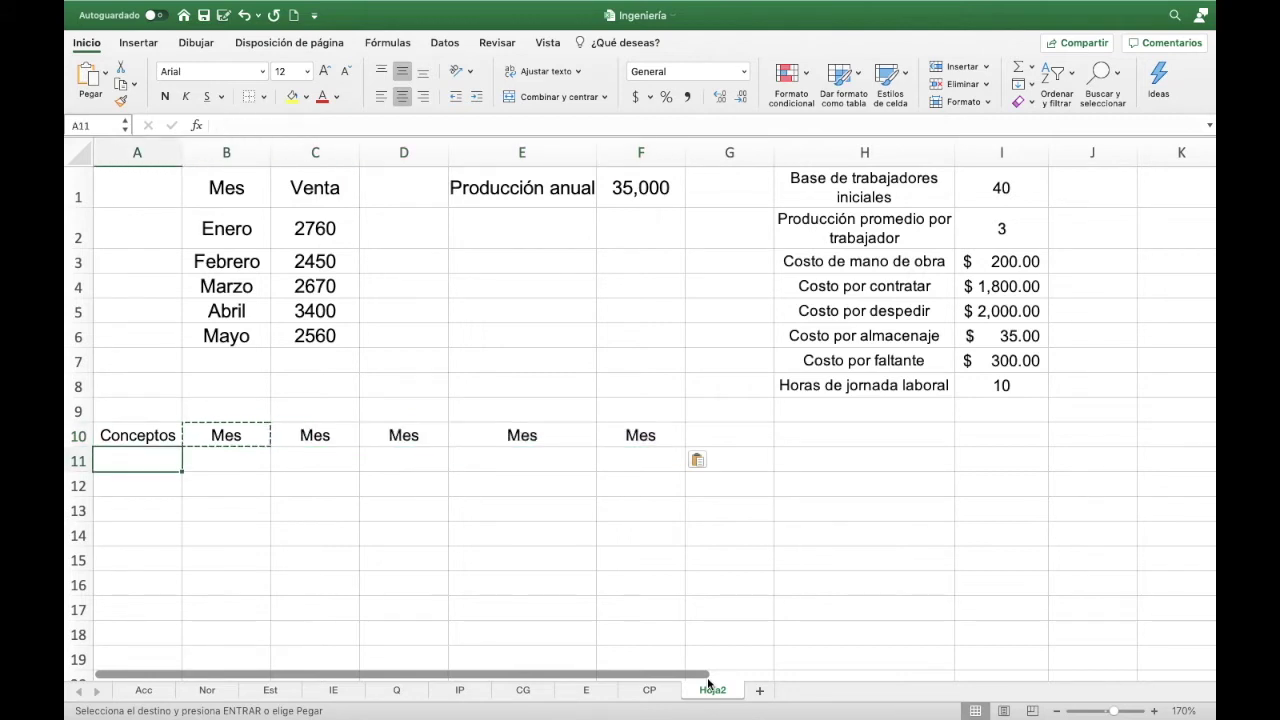
- Enter 'Dás laborables' in A11 and widen column A to fit it
text(Dia)
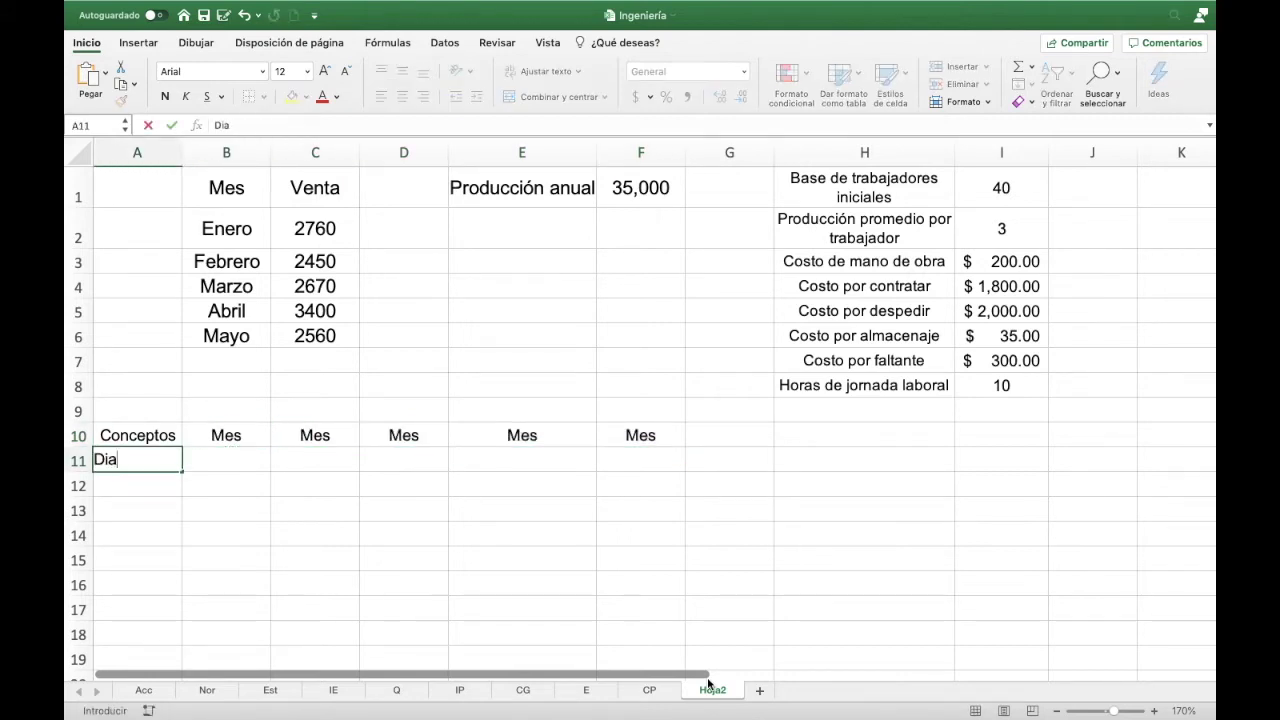
key(BackSpace)
key(BackSpace)
text(ás labor)
text(ables)
key(Return)
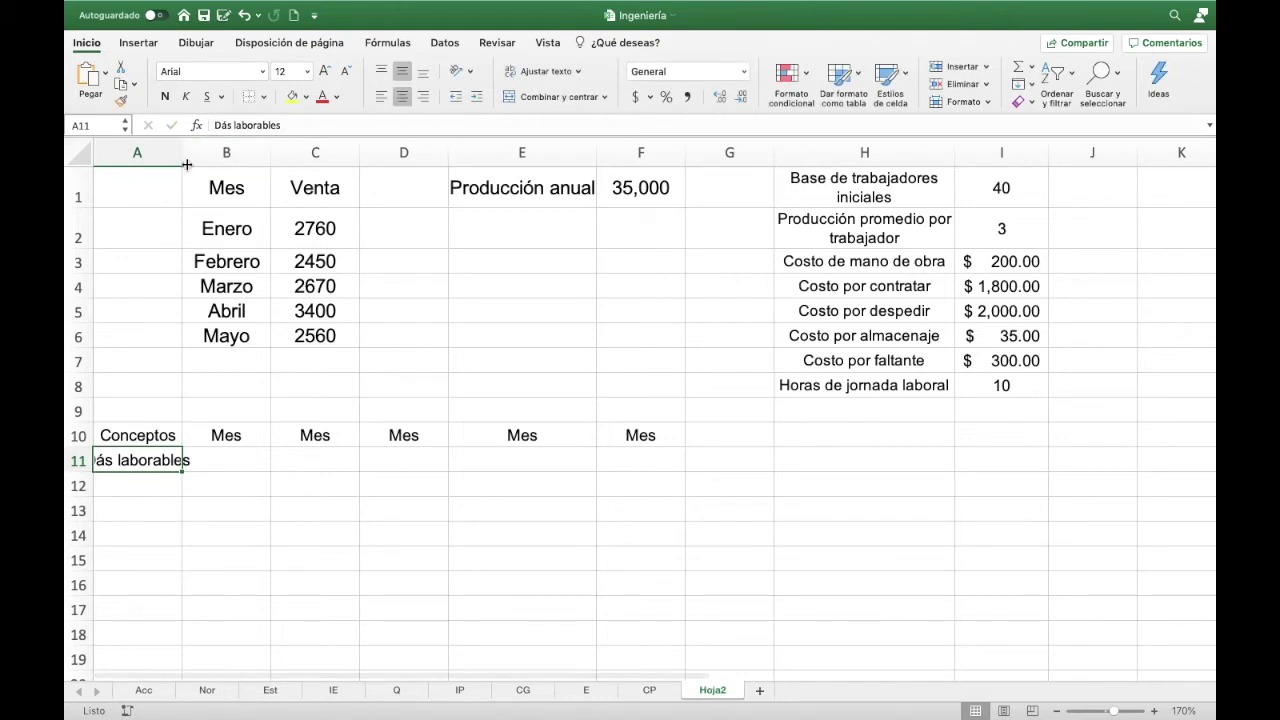
drag(182, 152, 211, 152)
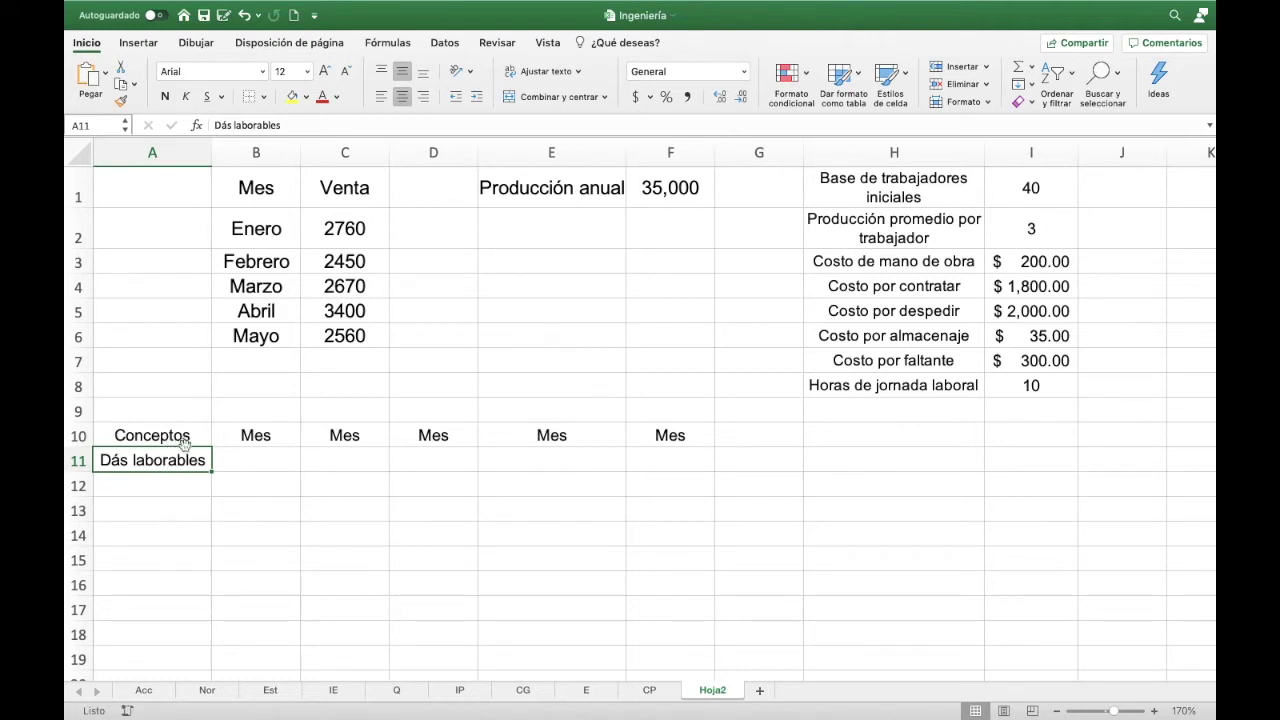
- Move 'Dás laborables' down to A12 and 'Conceptos' down to A11
drag(186, 468, 186, 490)
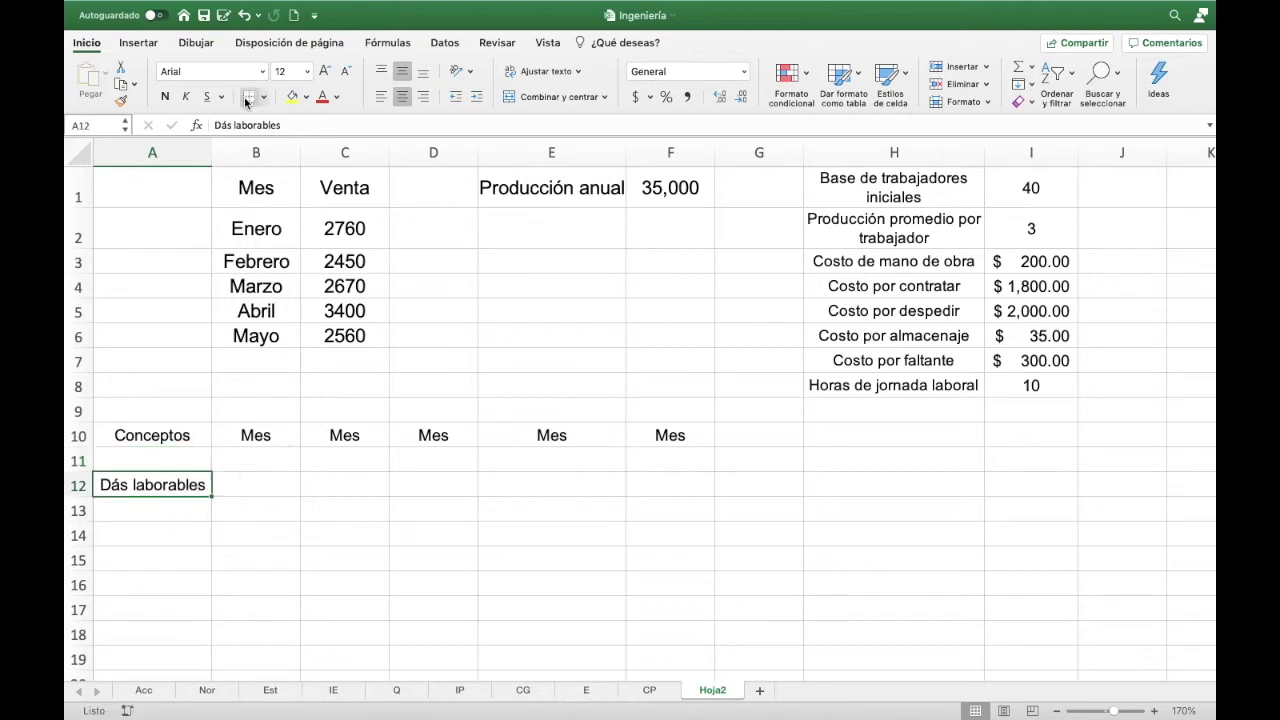
click(200, 440)
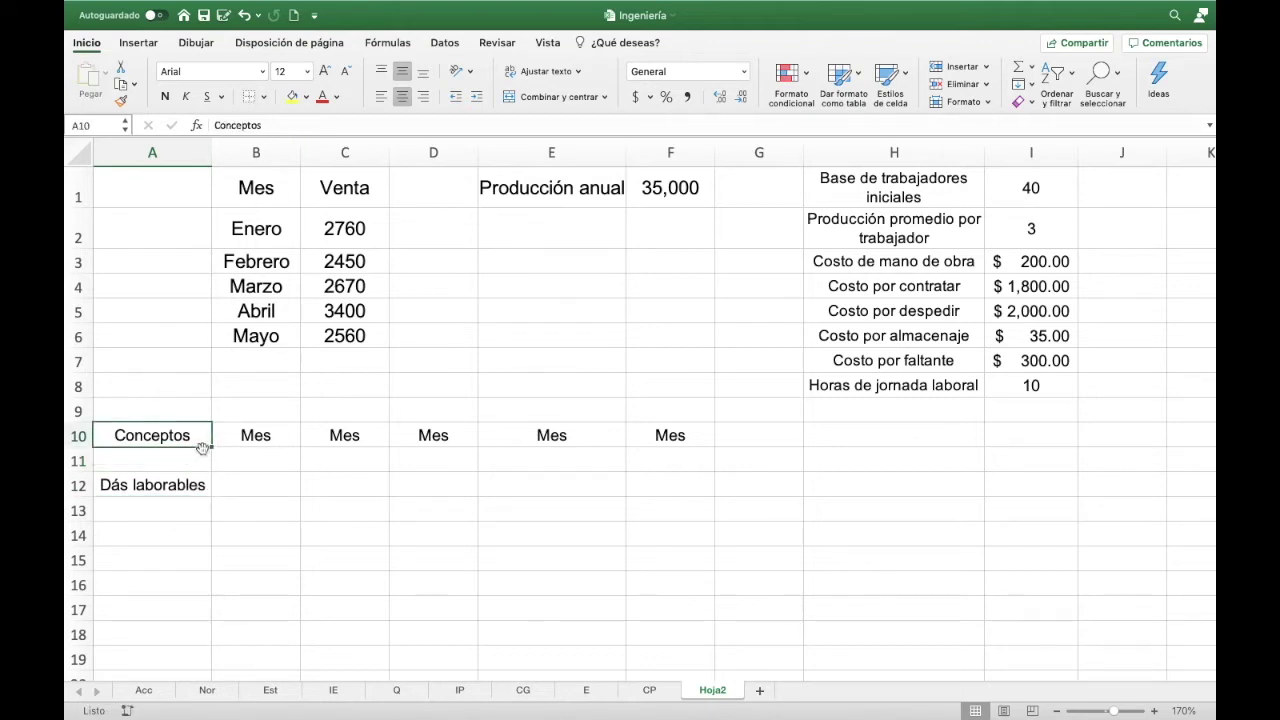
drag(202, 447, 200, 466)
click(262, 462)
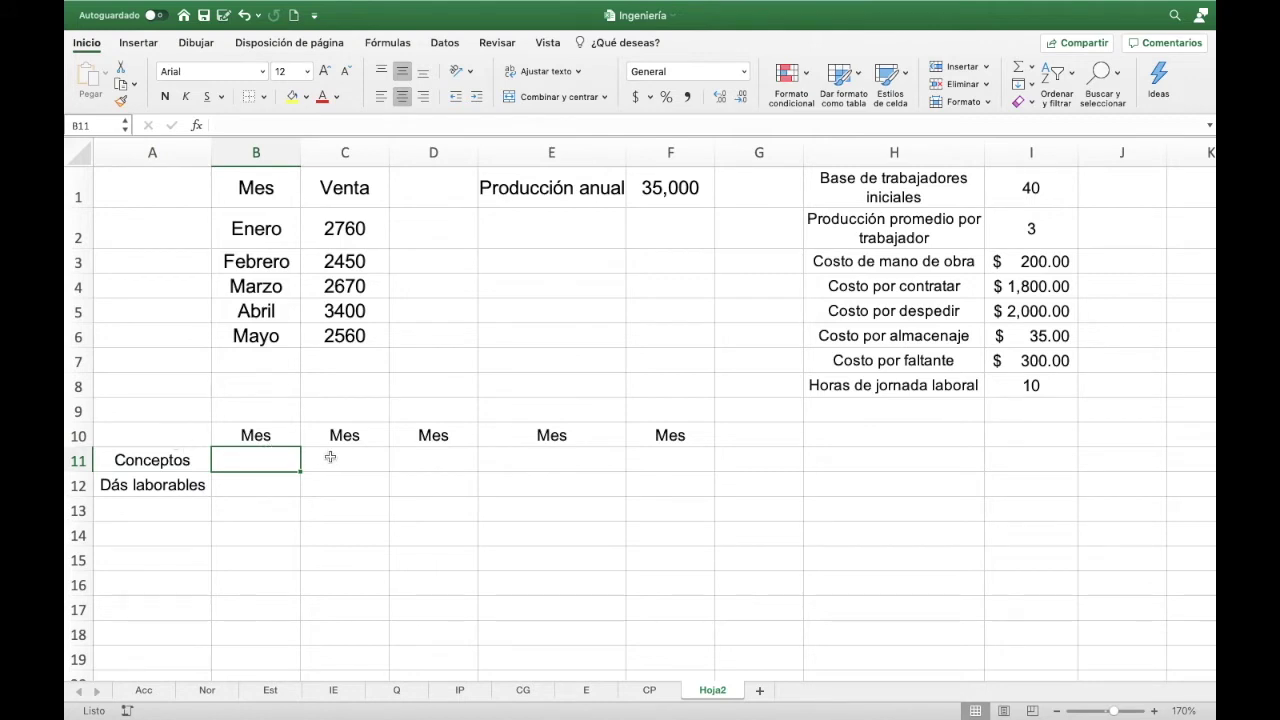
- Link B11 and C11 to the Enero and Febrero cells and fill the formulas across to F11
text(=)
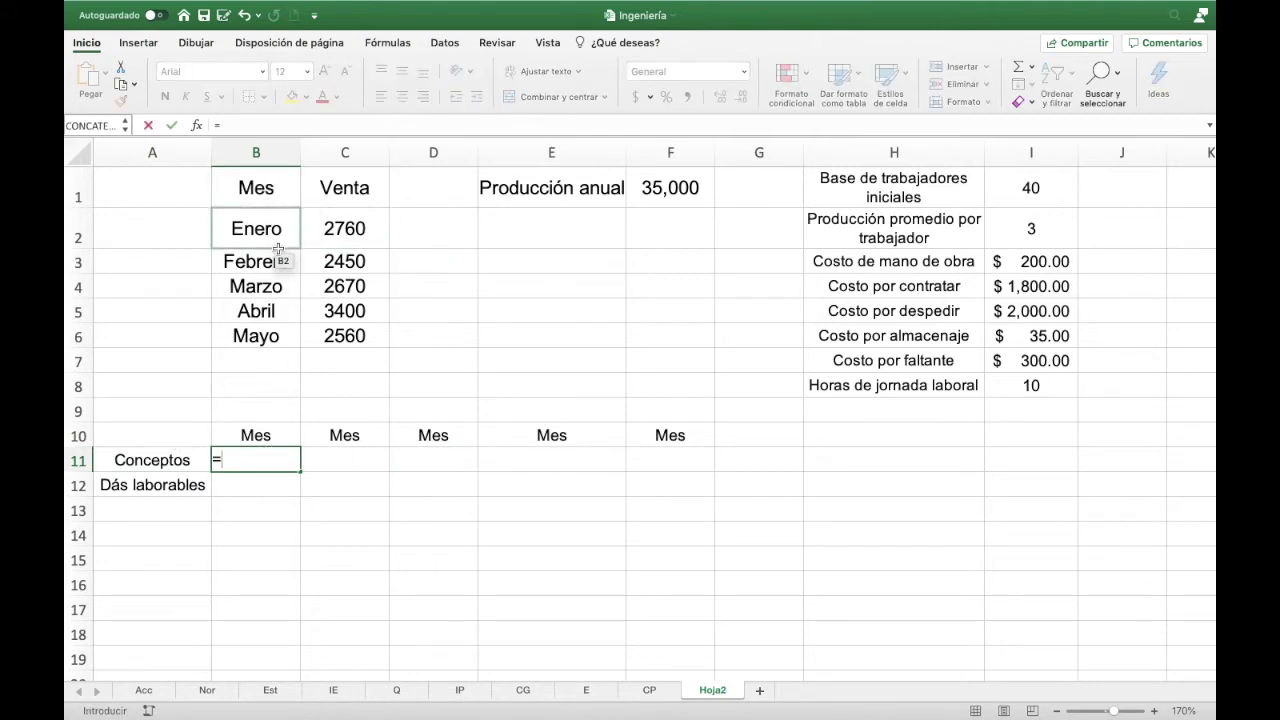
click(275, 243)
key(Tab)
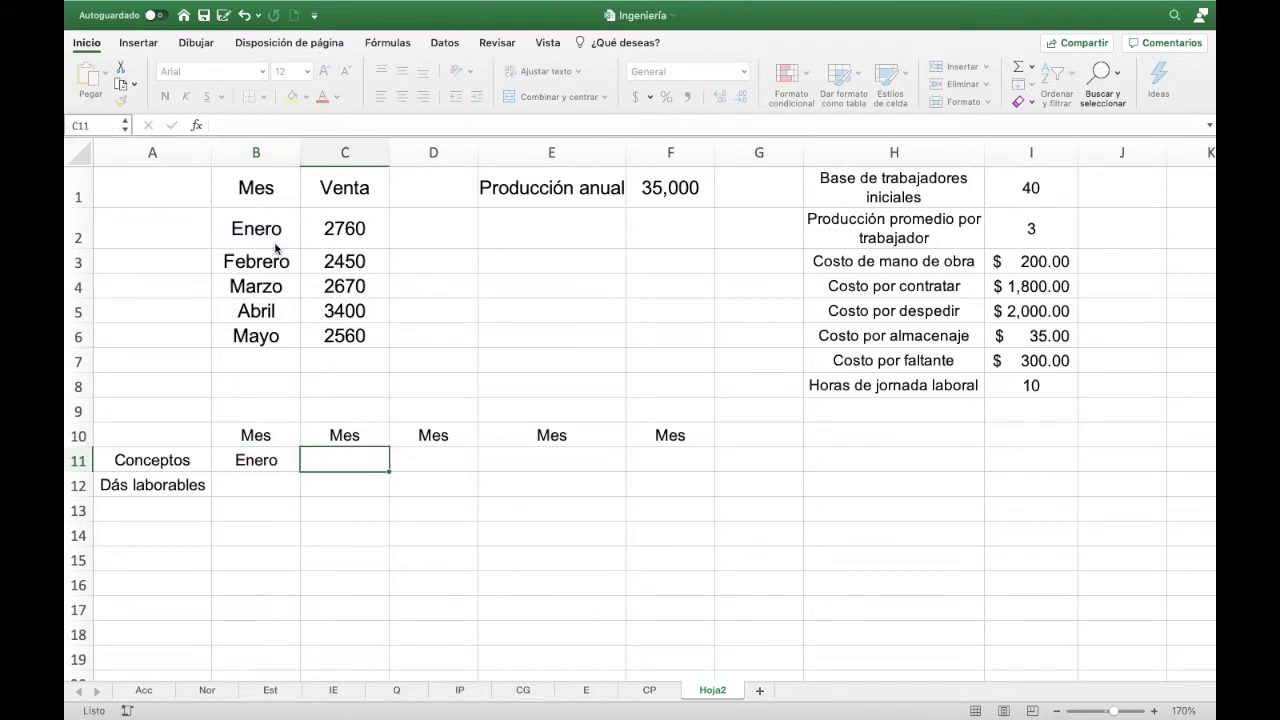
text(=)
click(275, 258)
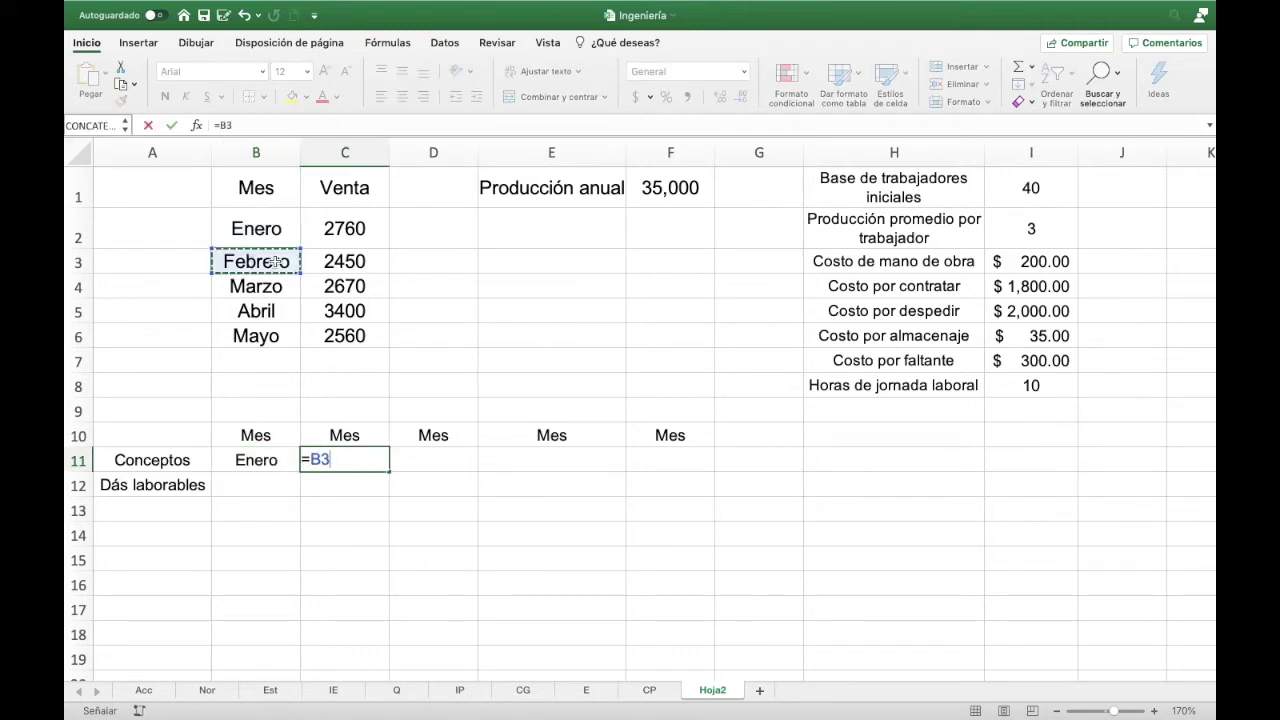
key(Return)
click(275, 458)
drag(271, 463, 700, 463)
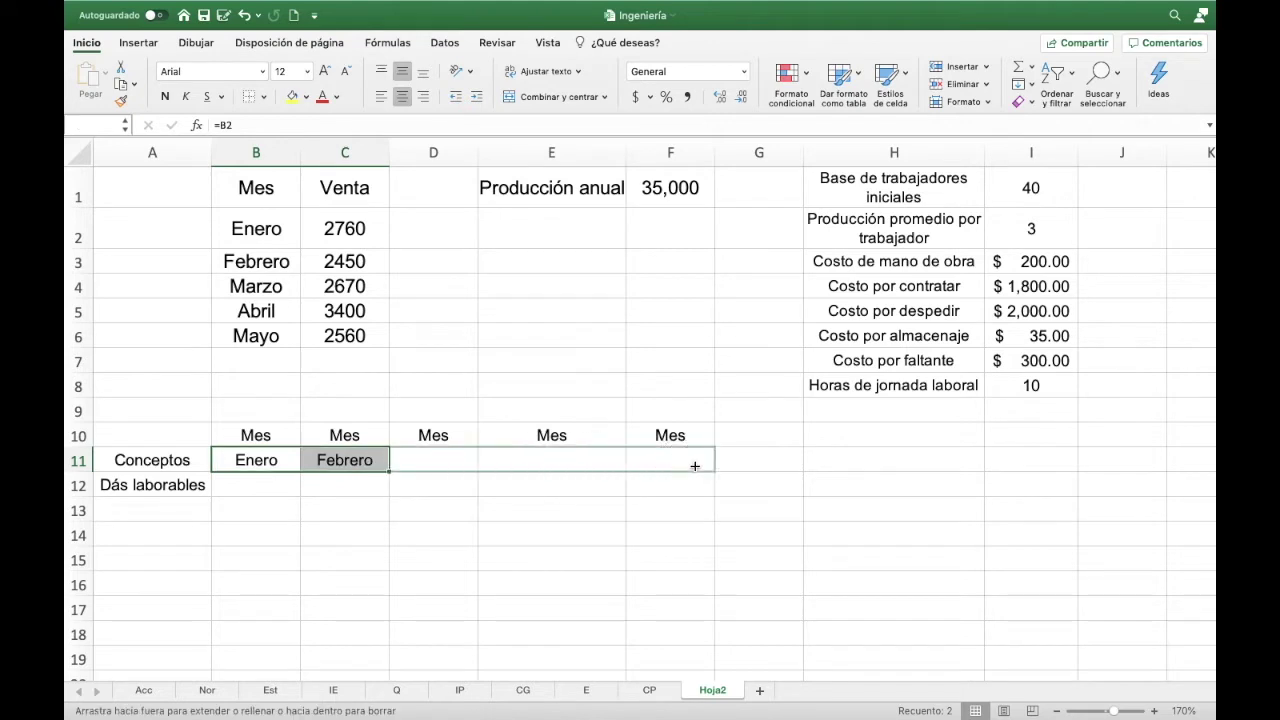
- Point D11, E11 and F11 at the Marzo, Abril and Mayo cells (=B4, =B5, =B6)
click(434, 459)
text(=)
click(434, 232)
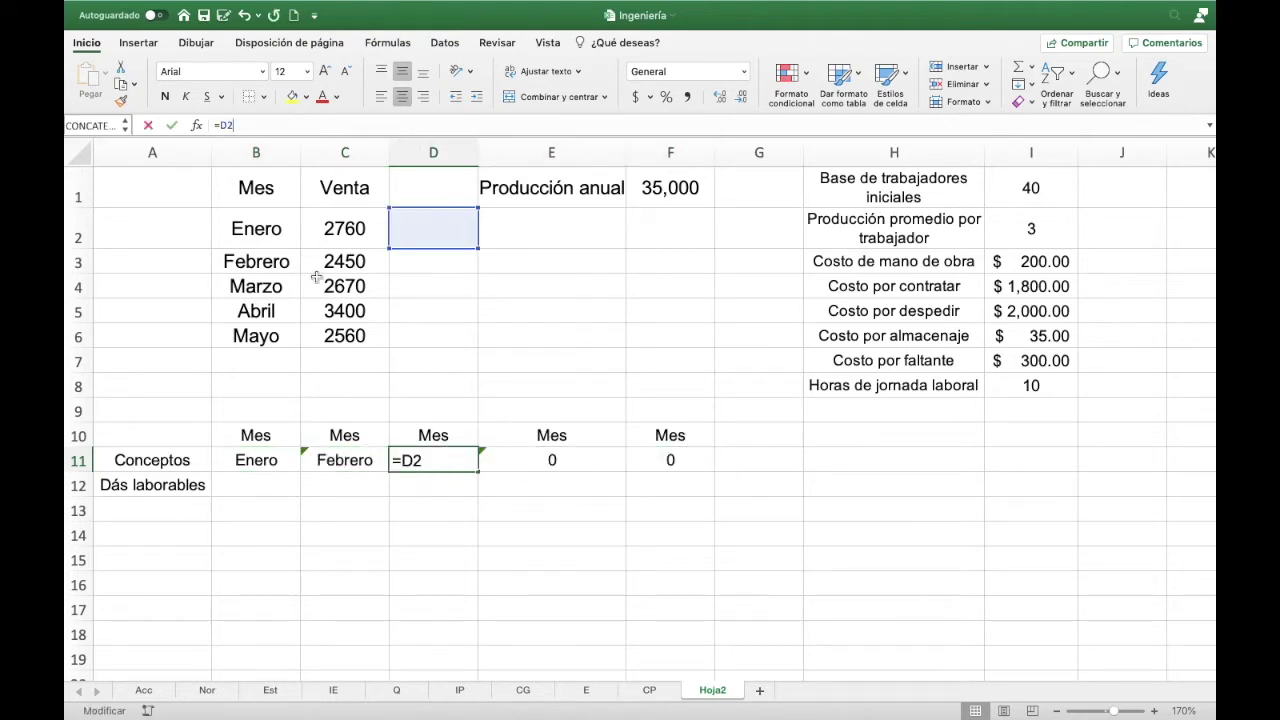
click(272, 305)
click(268, 288)
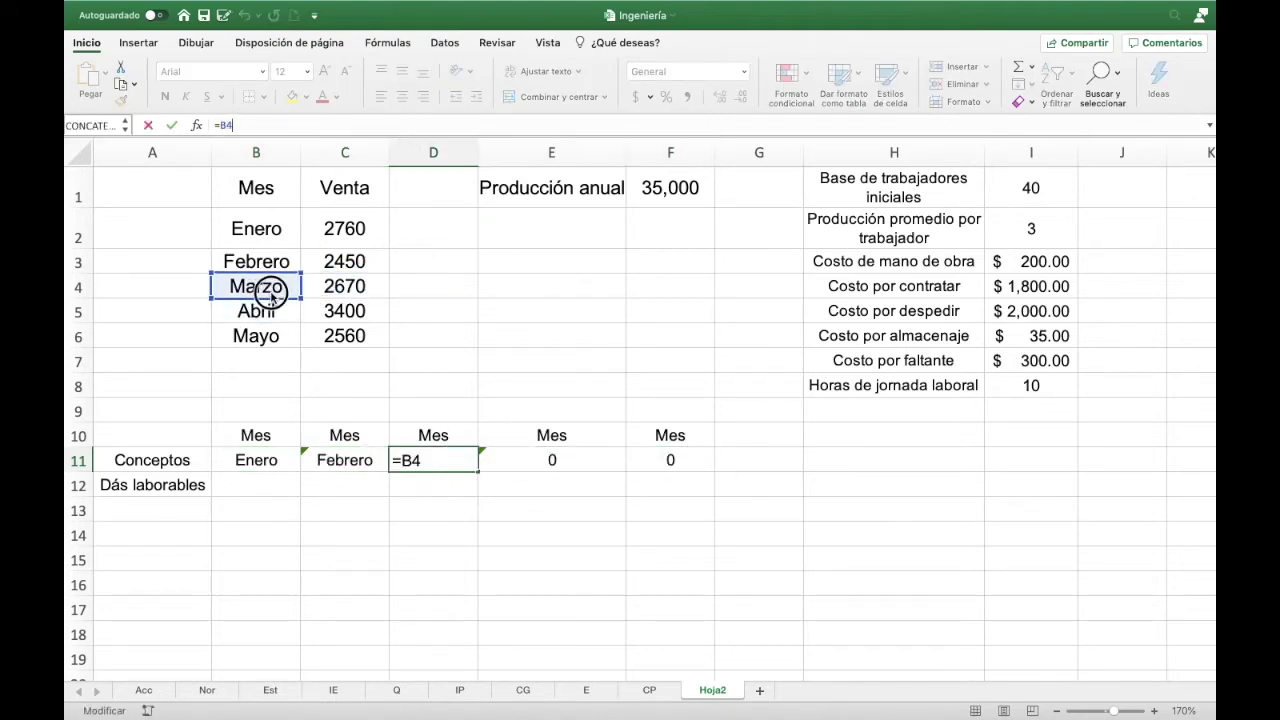
key(Tab)
text(=)
click(408, 262)
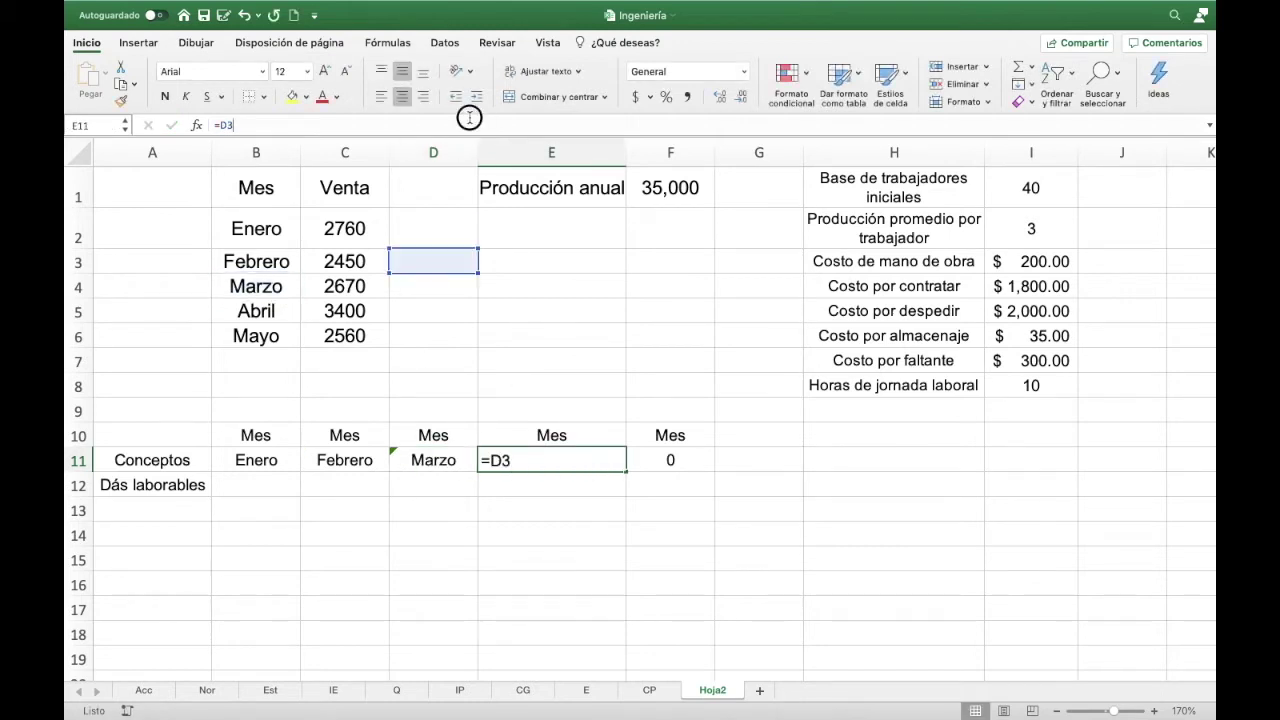
click(271, 311)
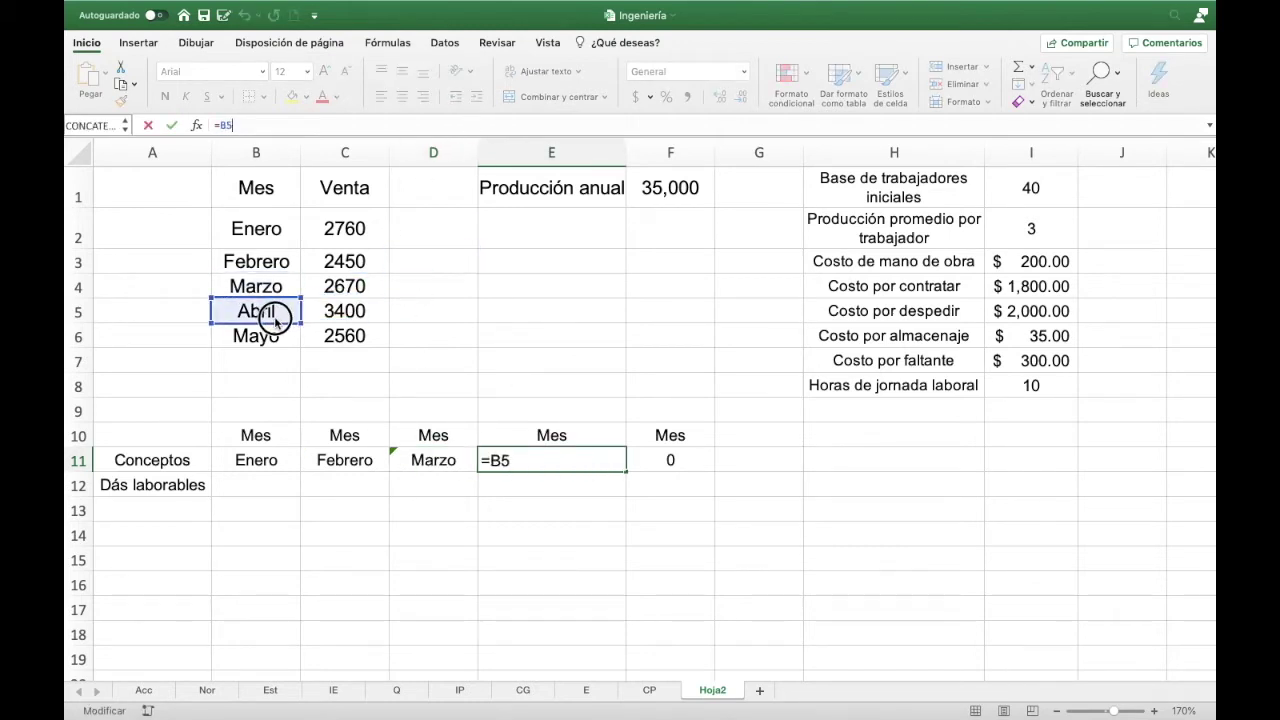
key(Tab)
click(358, 125)
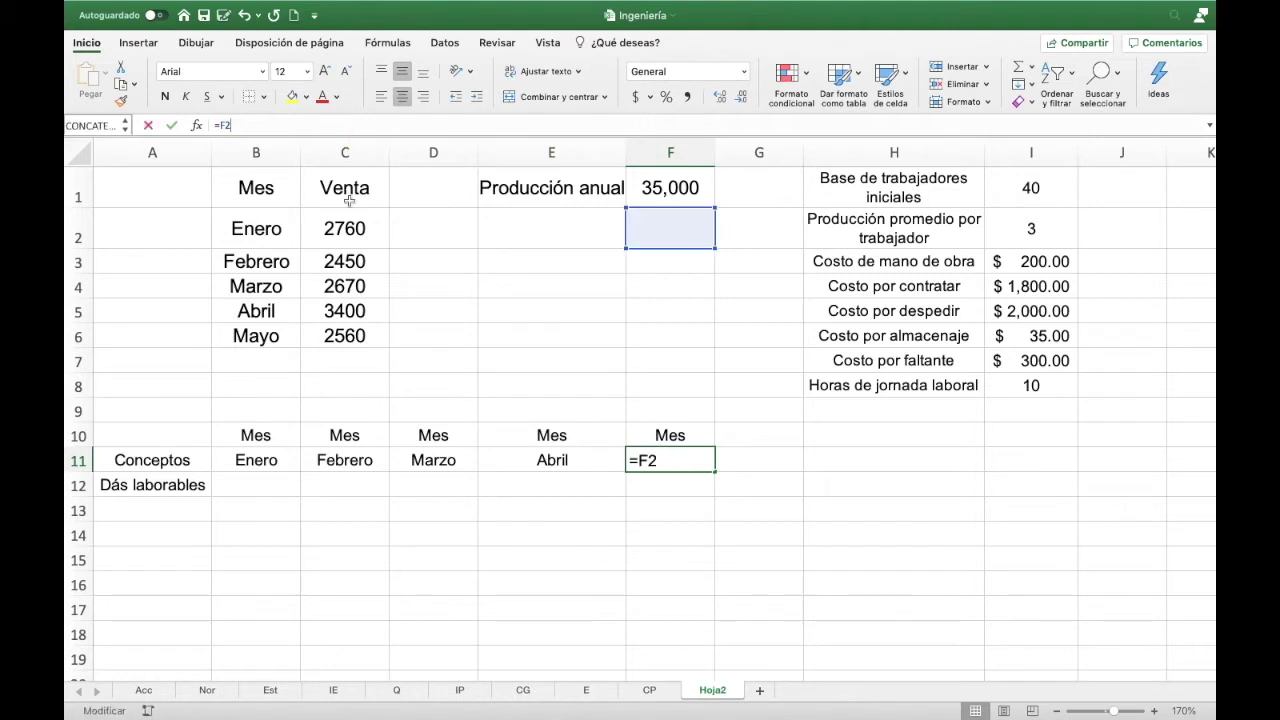
drag(682, 248, 280, 340)
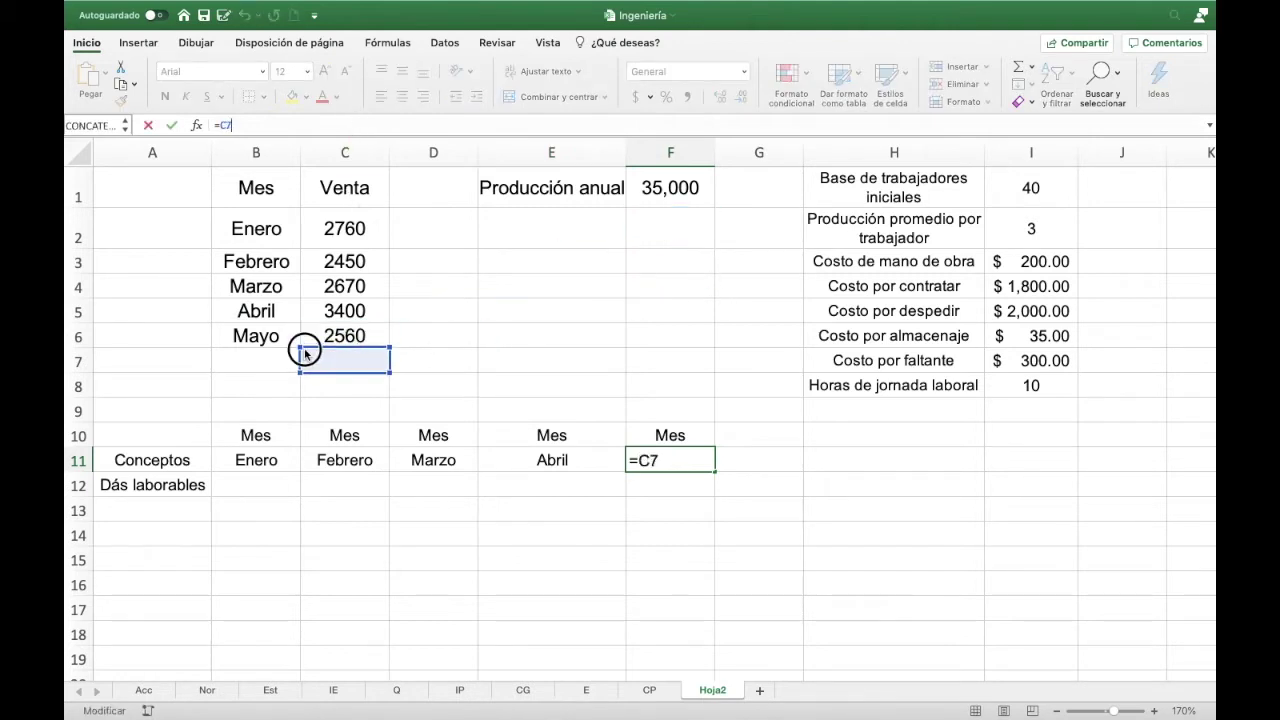
key(Return)
- Enter 21, 20, 23, 21 and 22 working days into B12:F12, correcting Febrero and Mayo
key(Left)
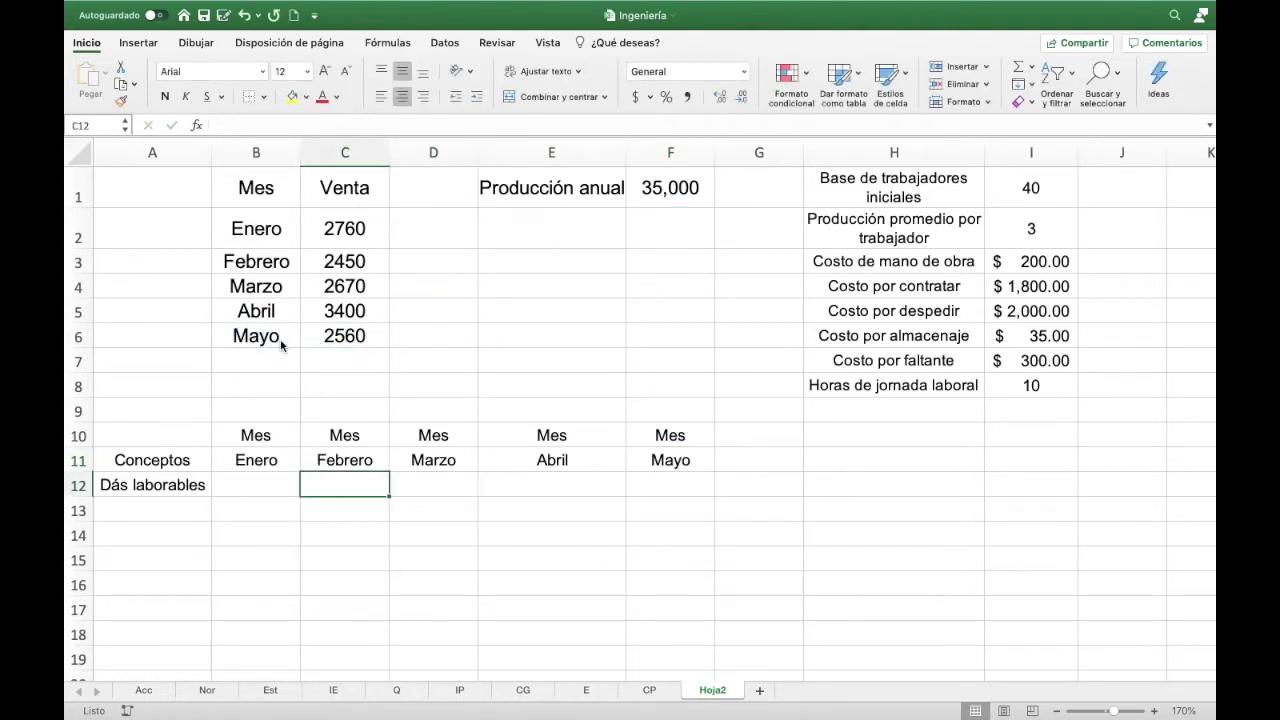
key(Left)
text(21)
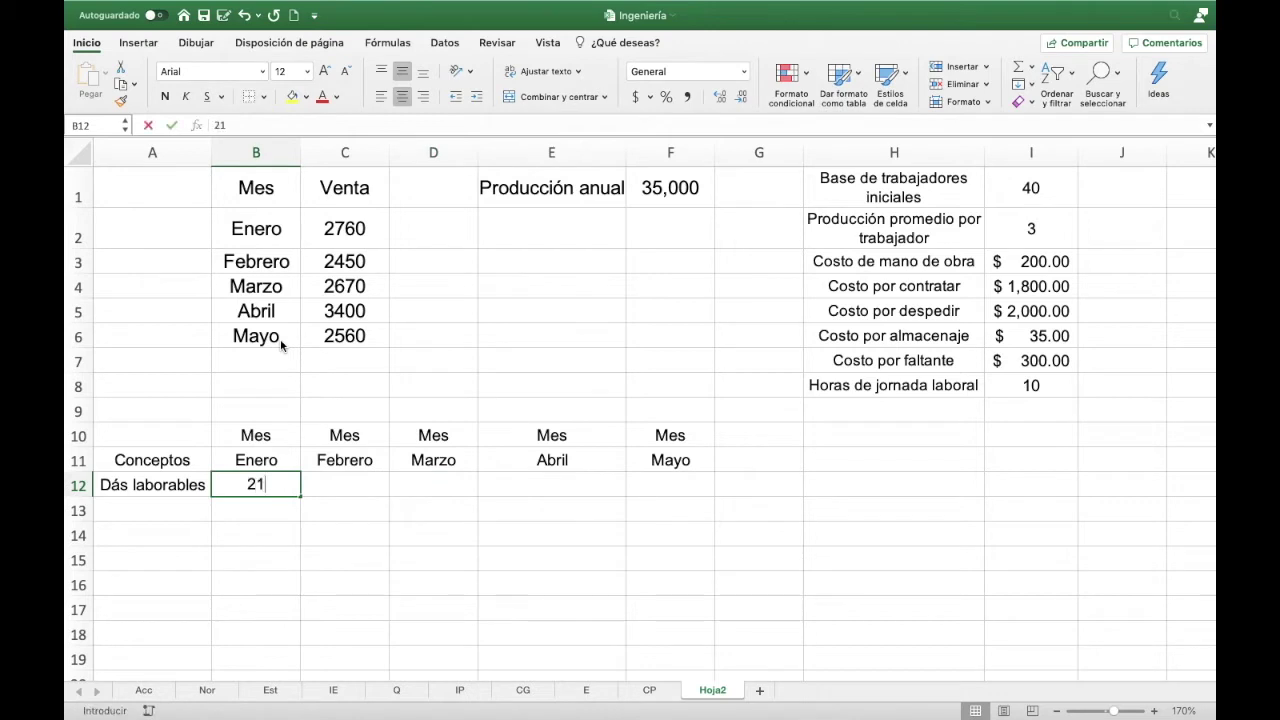
key(Tab)
text(22)
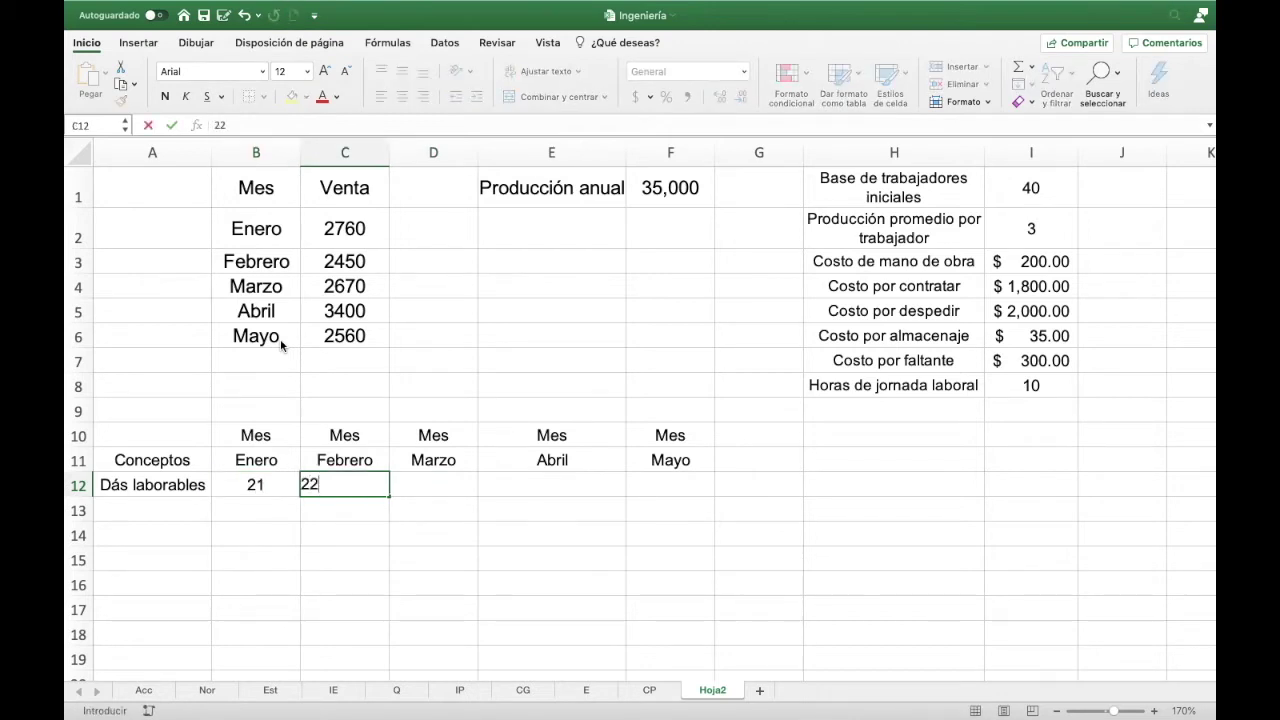
key(Tab)
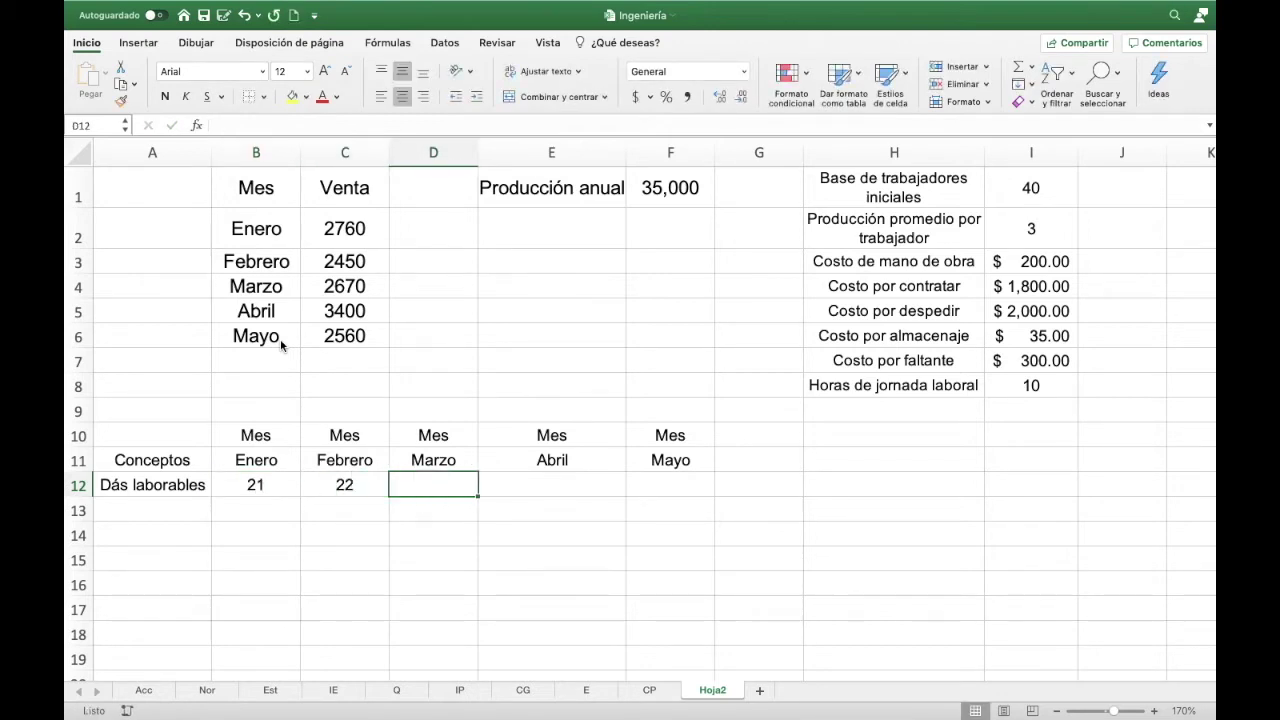
key(Left)
text(20)
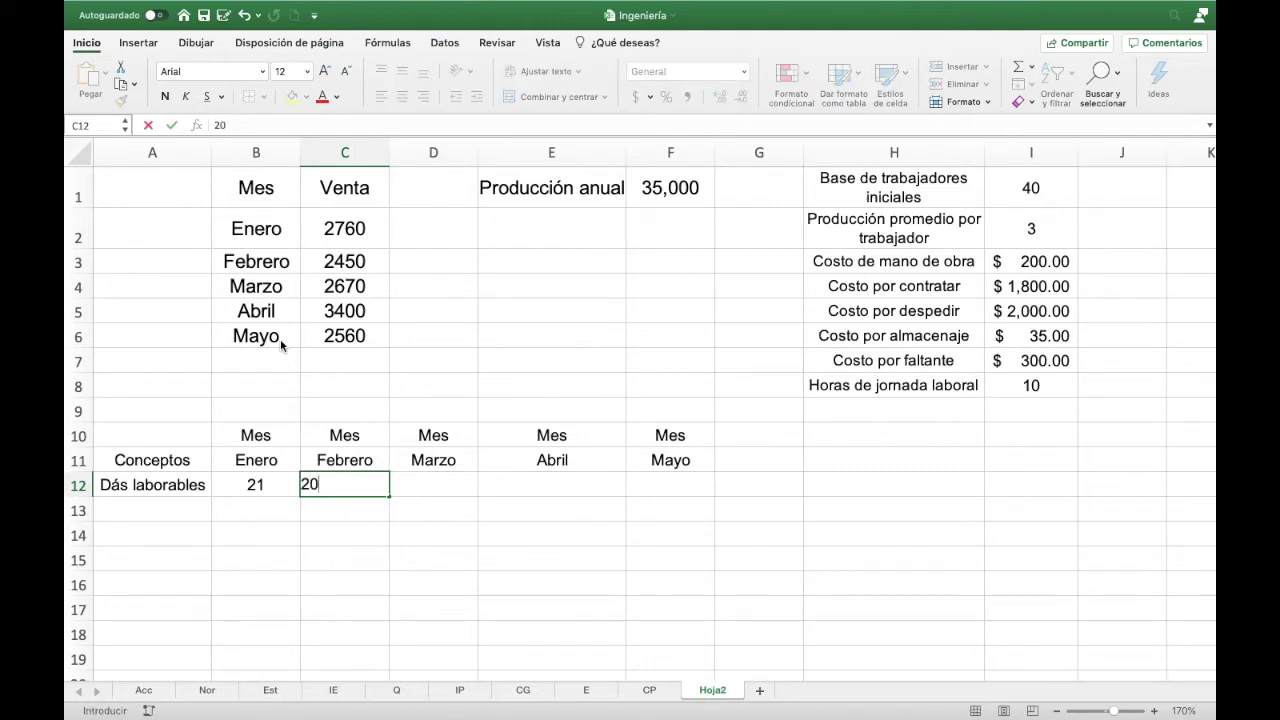
key(Tab)
text(23)
key(Tab)
text(2)
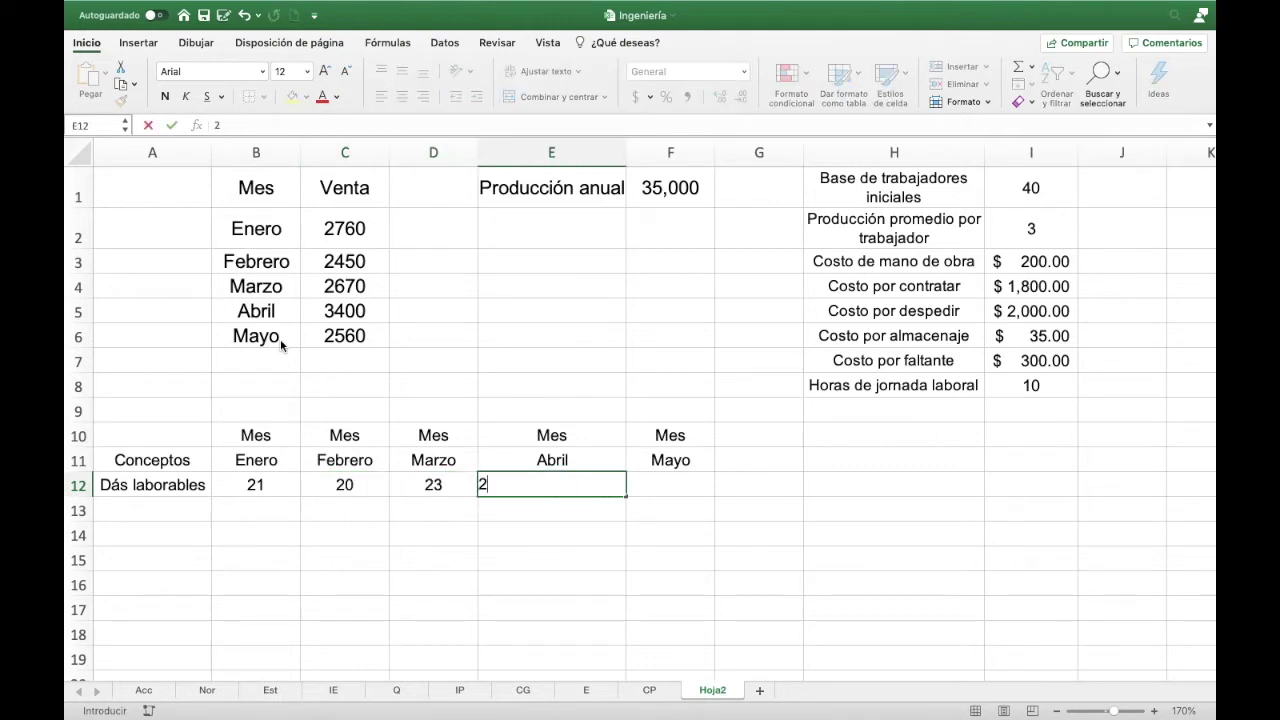
text(1)
key(Tab)
text(21)
key(Tab)
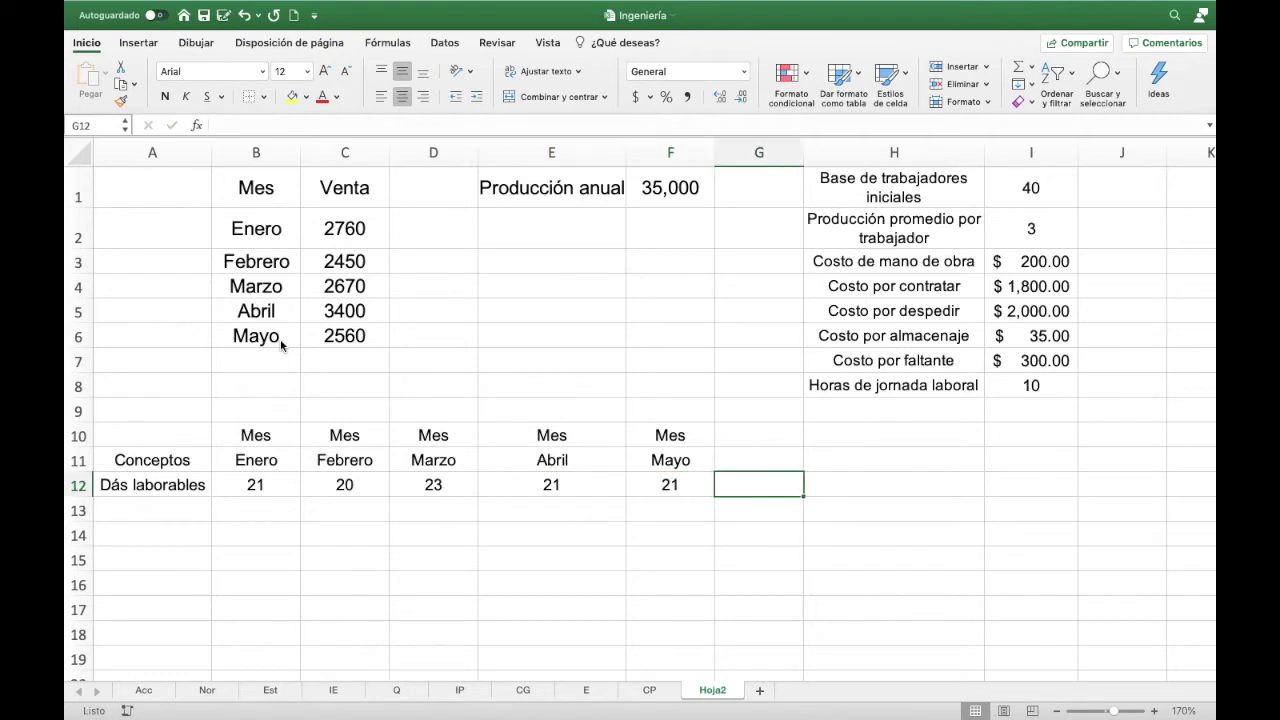
key(Left)
text(22)
key(Return)
key(Left)
key(Left)
key(Left)
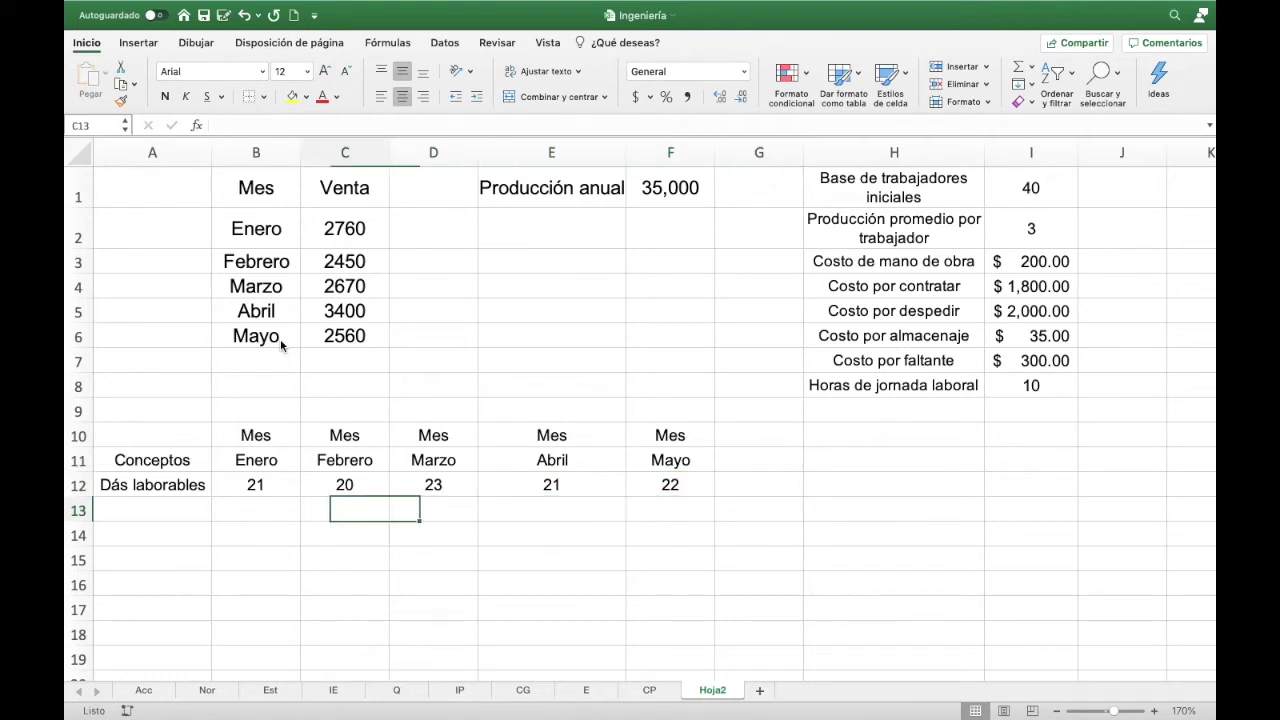
key(Left)
key(Left)
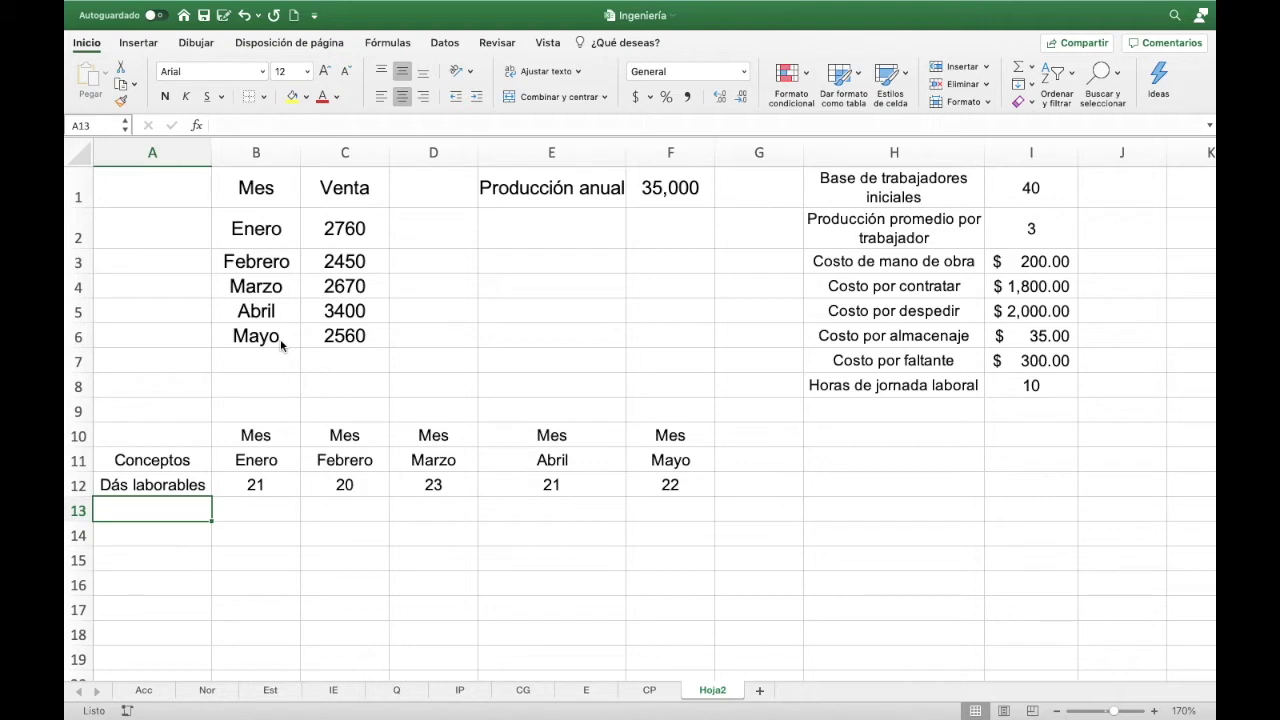
- Label row 13 'Piezas por trabajador', then shrink and wrap the A12:A13 labels
text(Pieza)
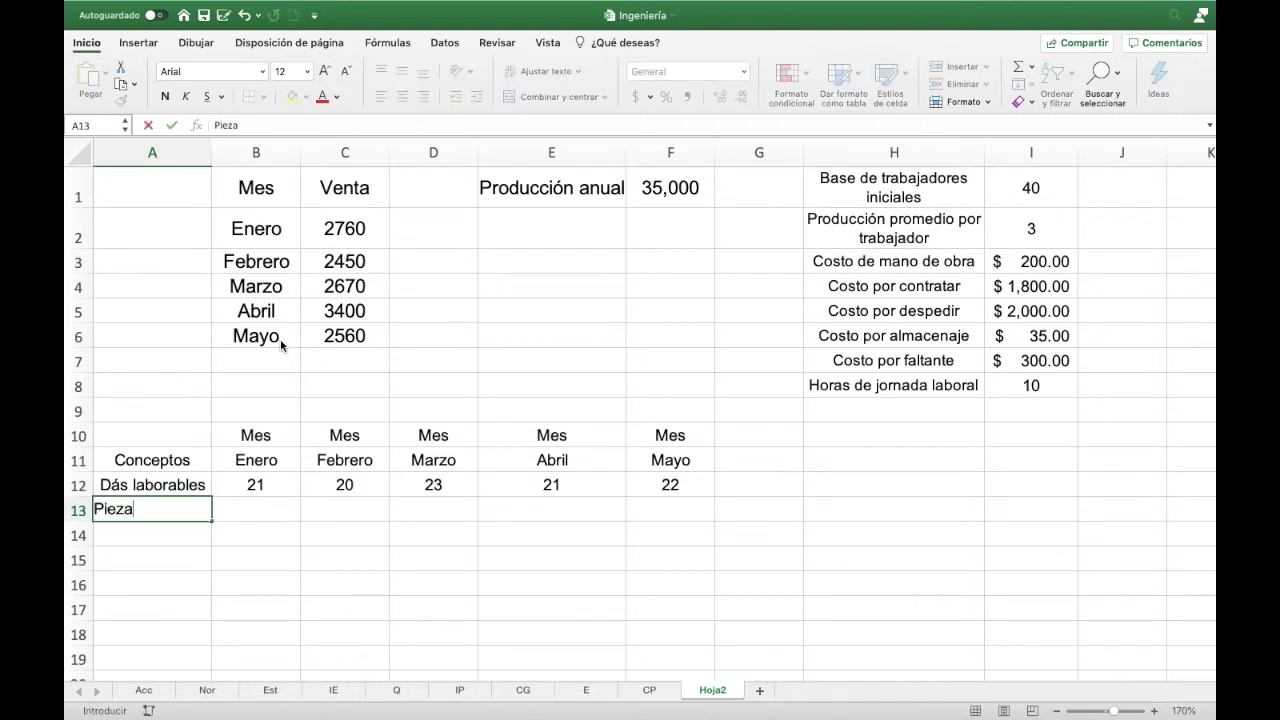
text(s por tr)
text(abajador)
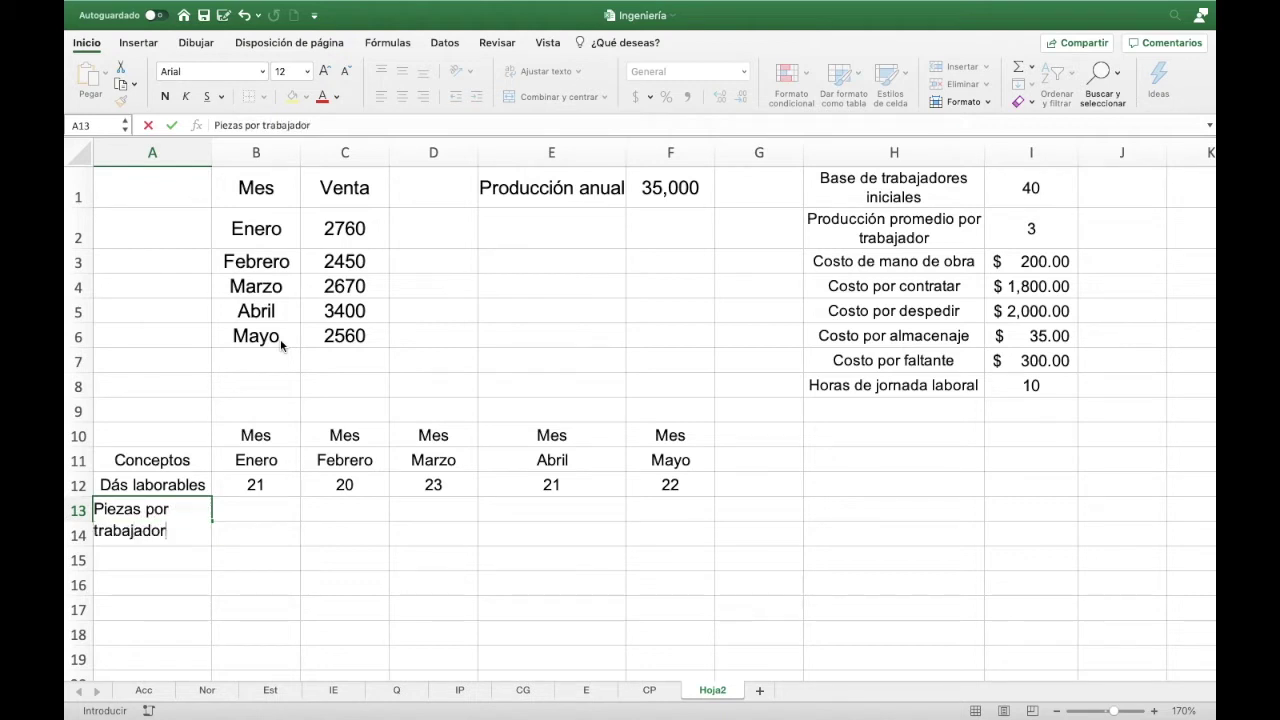
key(Tab)
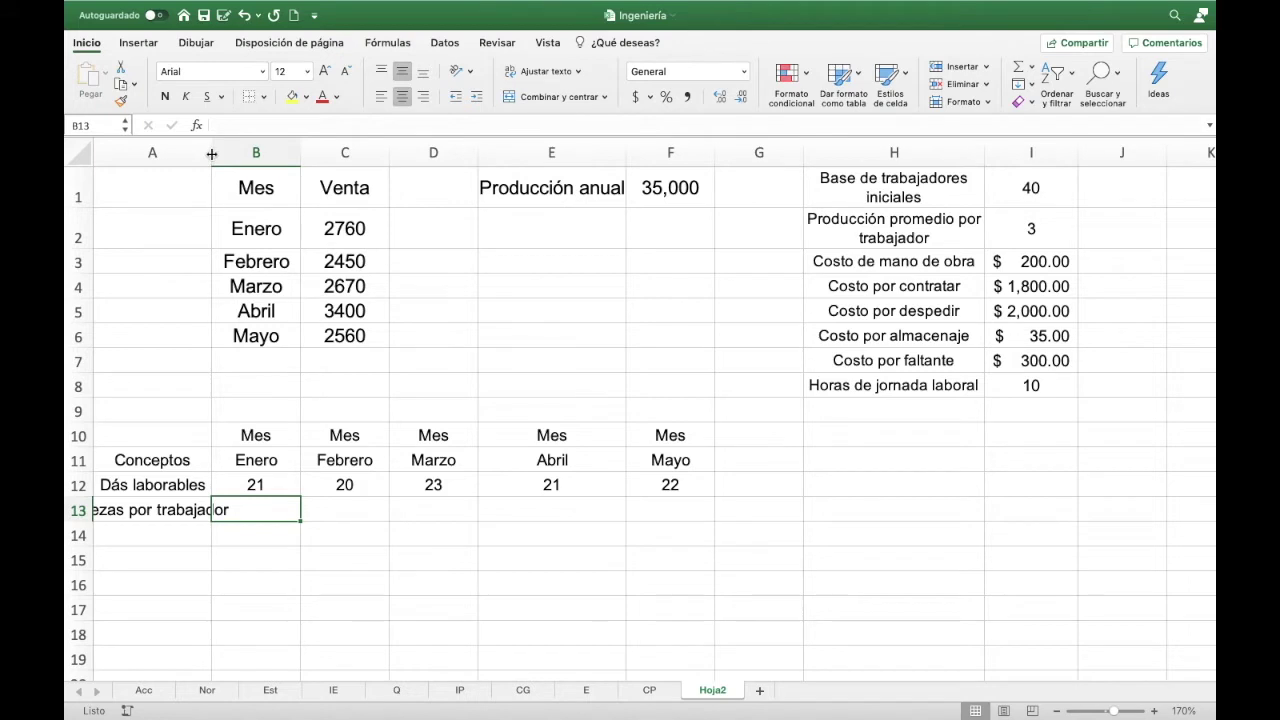
drag(165, 485, 170, 512)
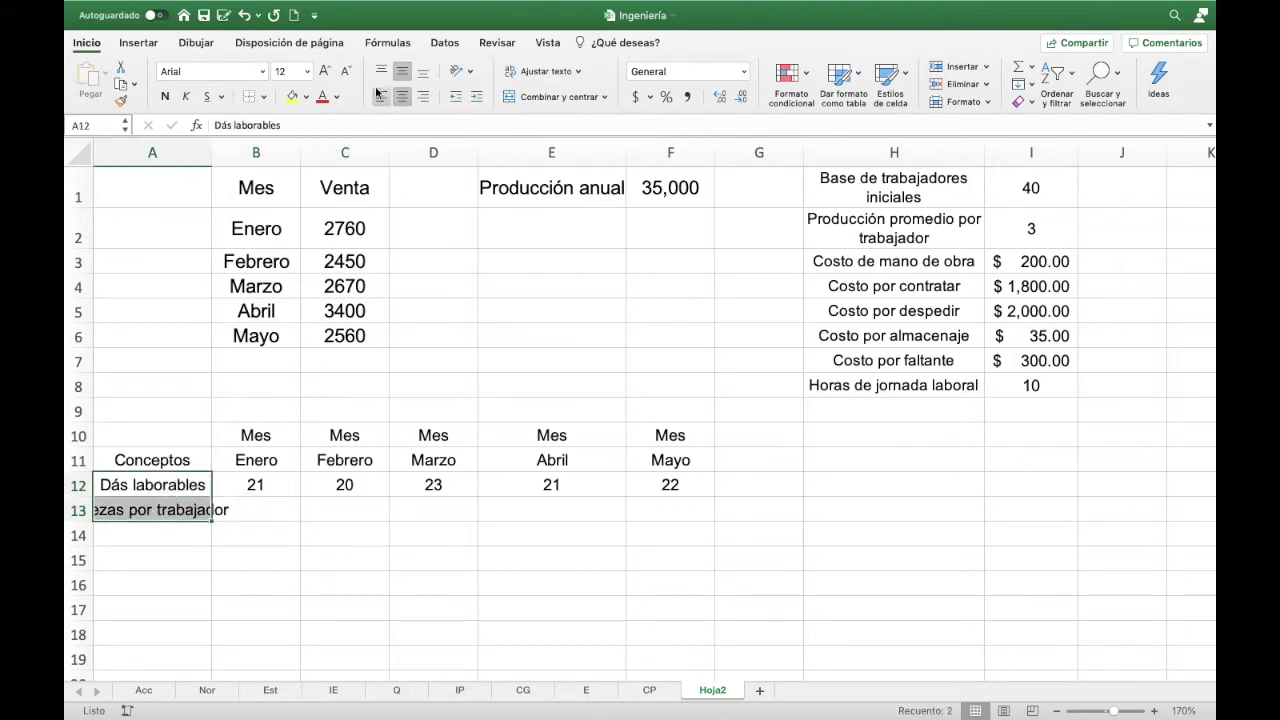
click(345, 71)
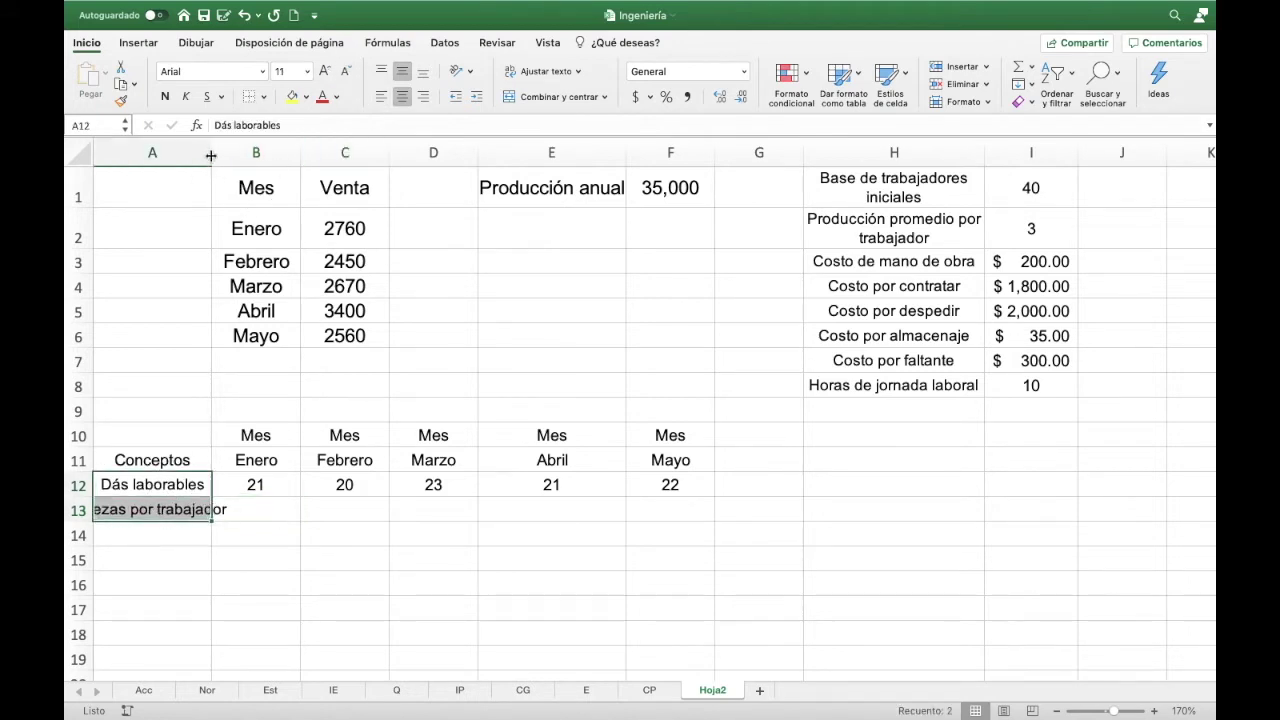
click(548, 75)
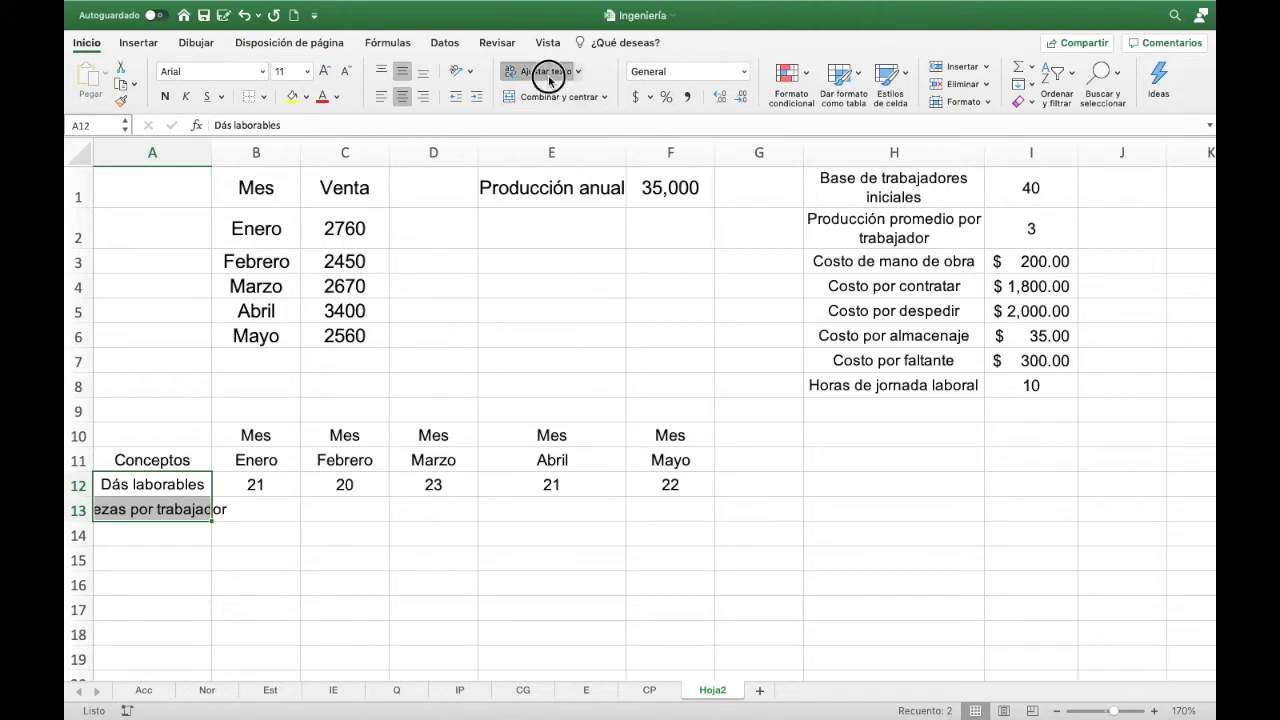
- Fill B13:F13 with =$I$2, showing 3 pieces per worker for Enero through Mayo
click(258, 507)
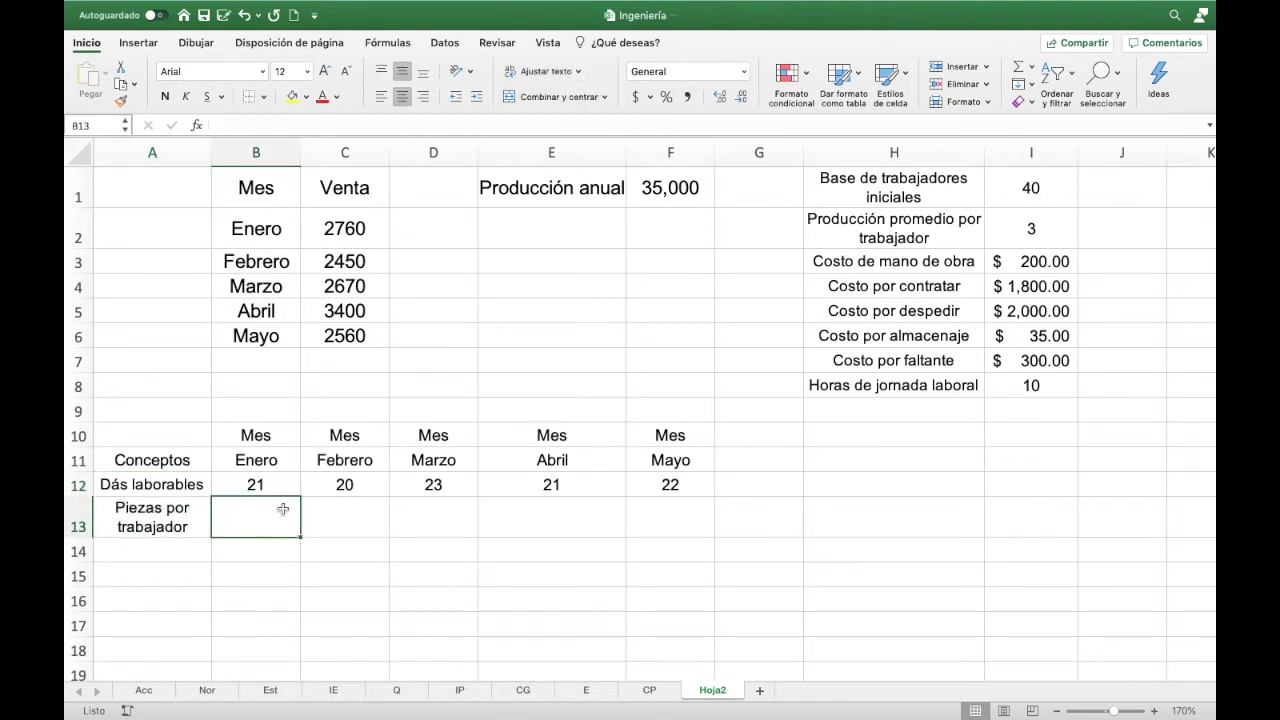
text(=)
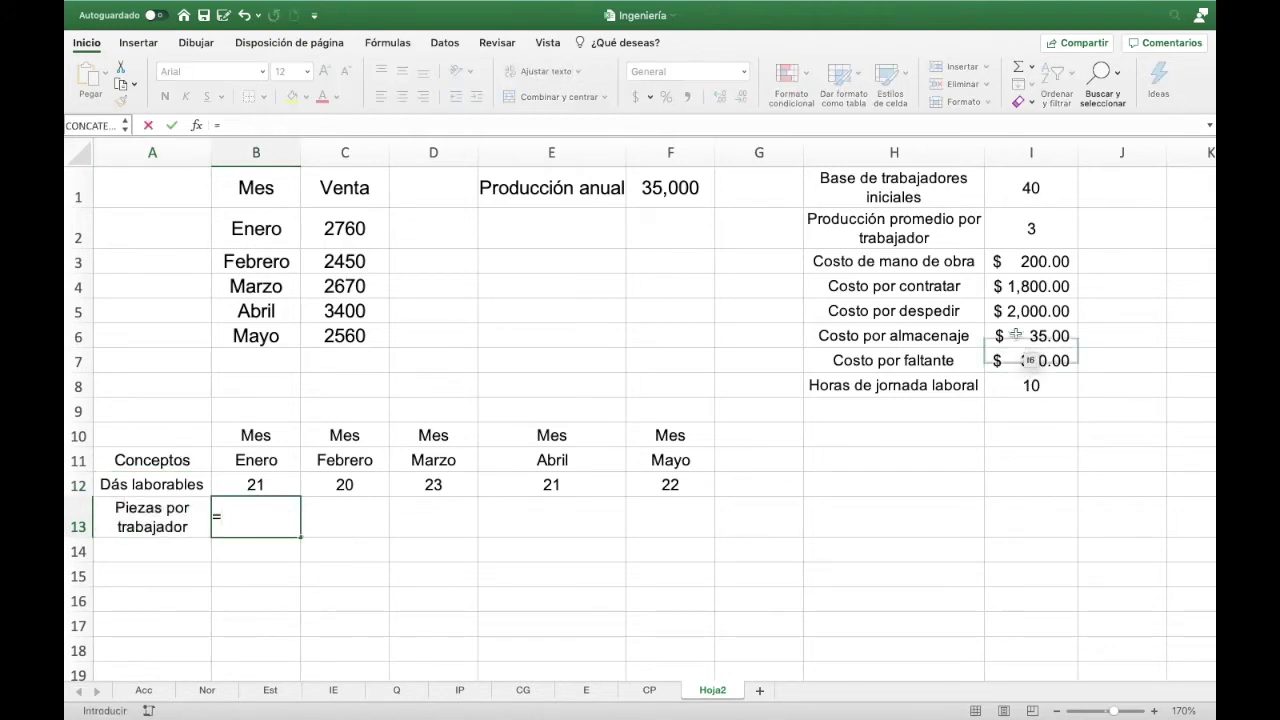
click(1025, 233)
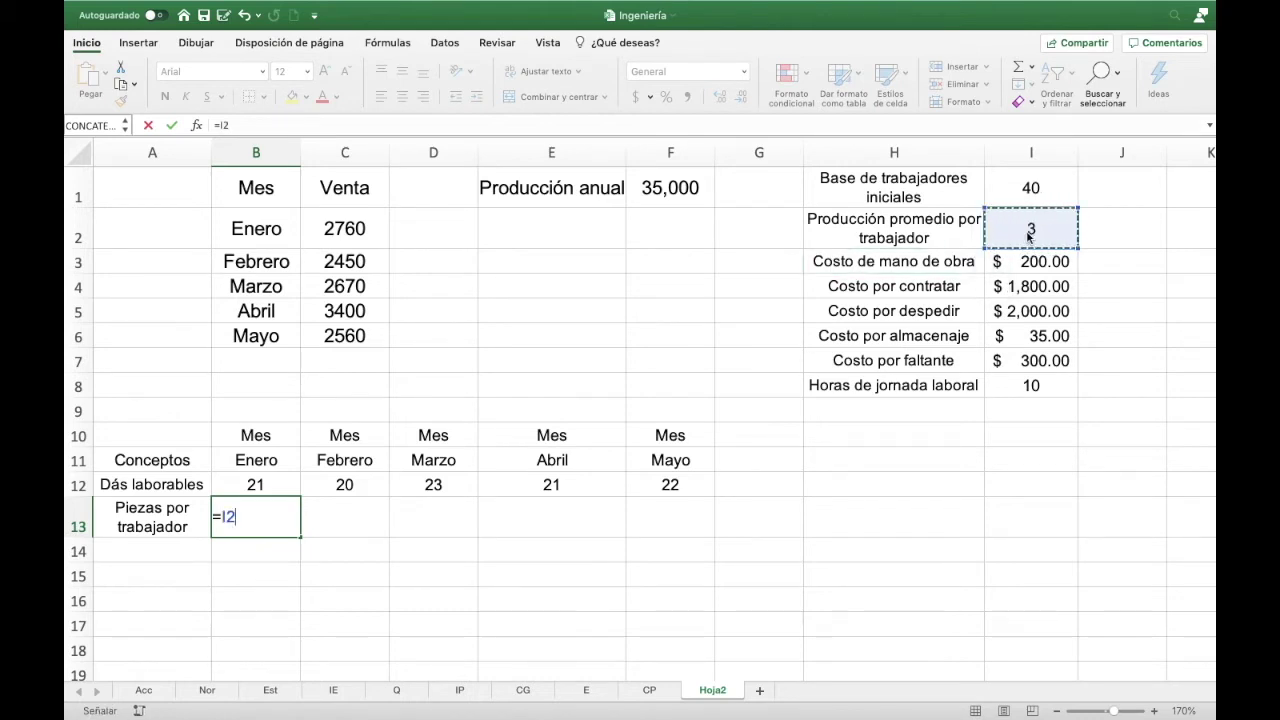
key(Fn)
key(Fn)
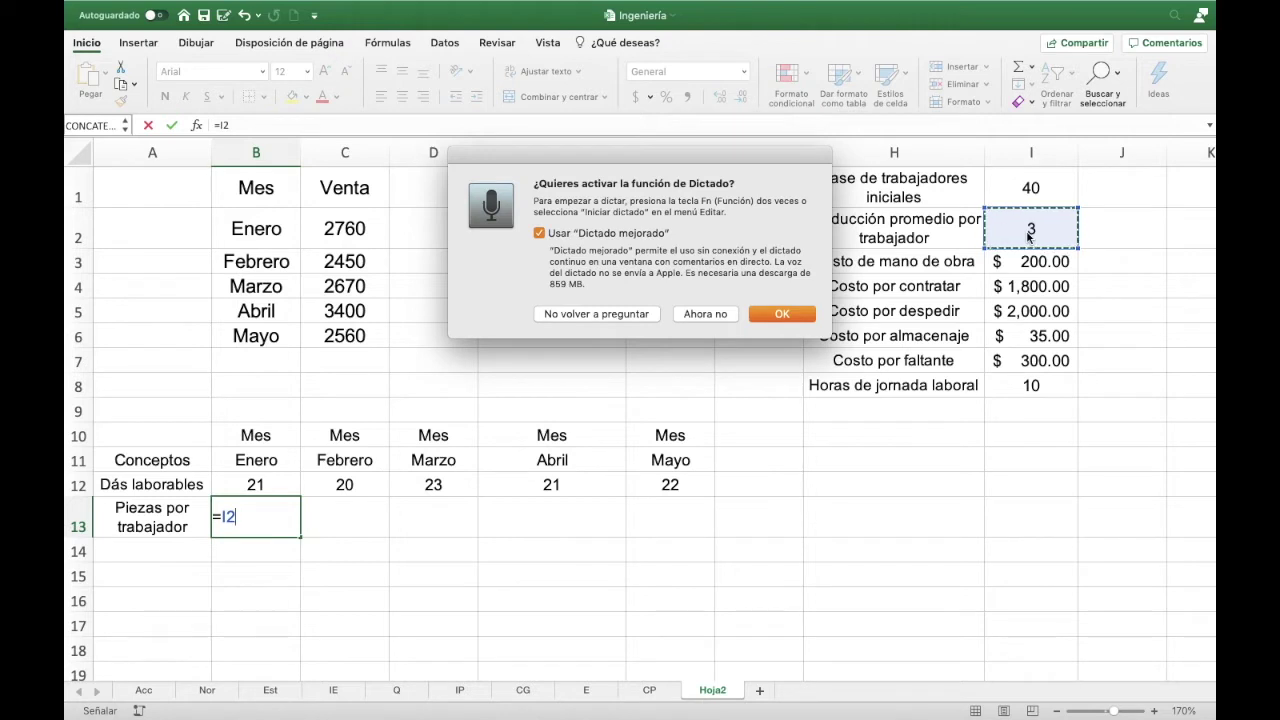
click(703, 314)
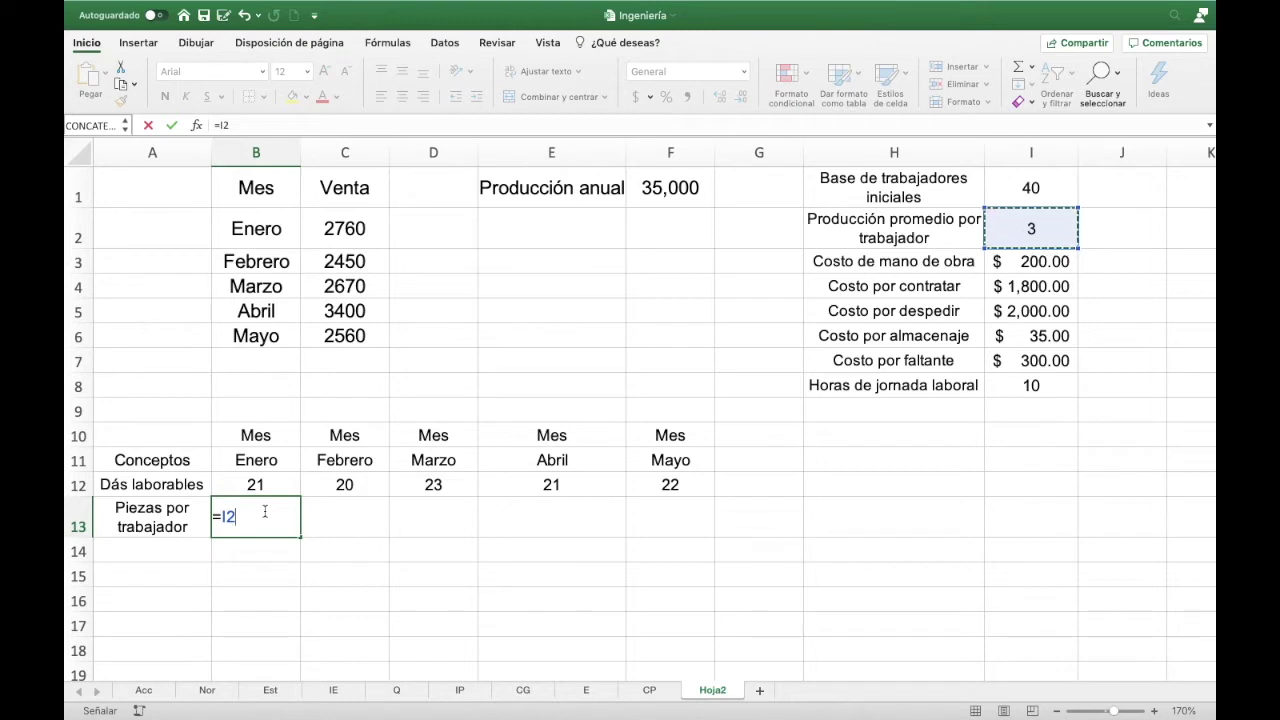
click(257, 516)
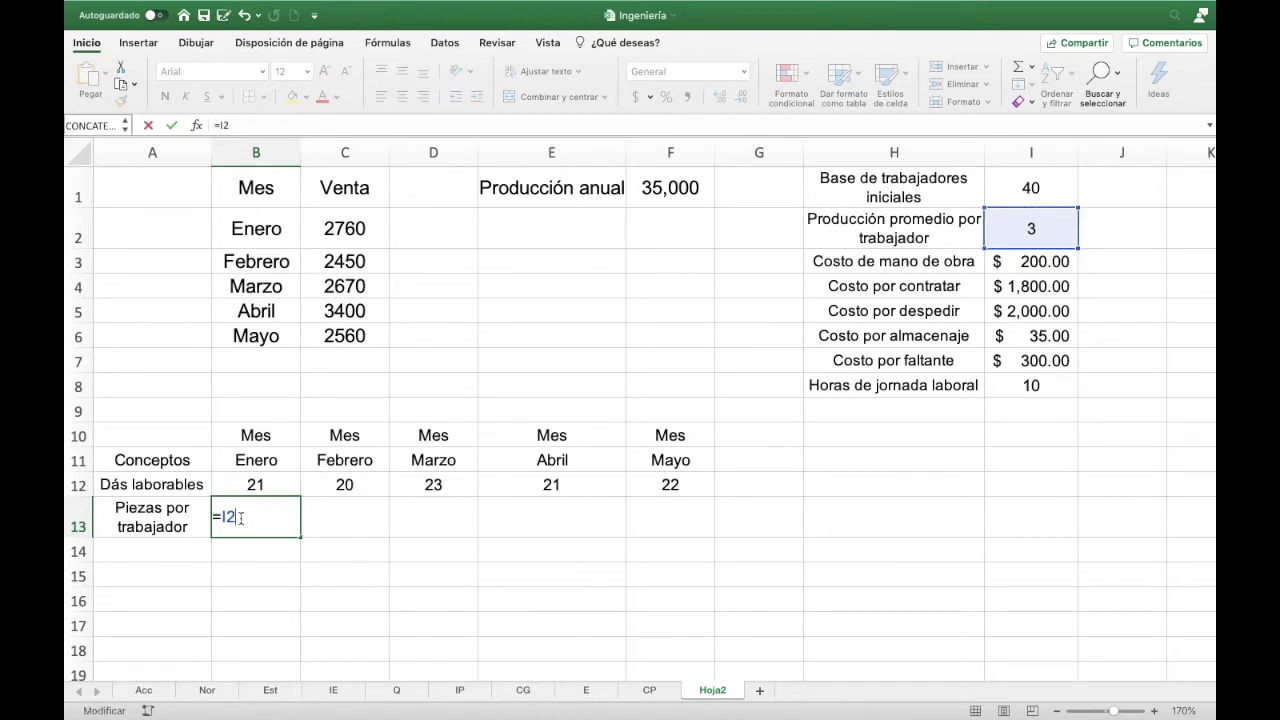
click(329, 528)
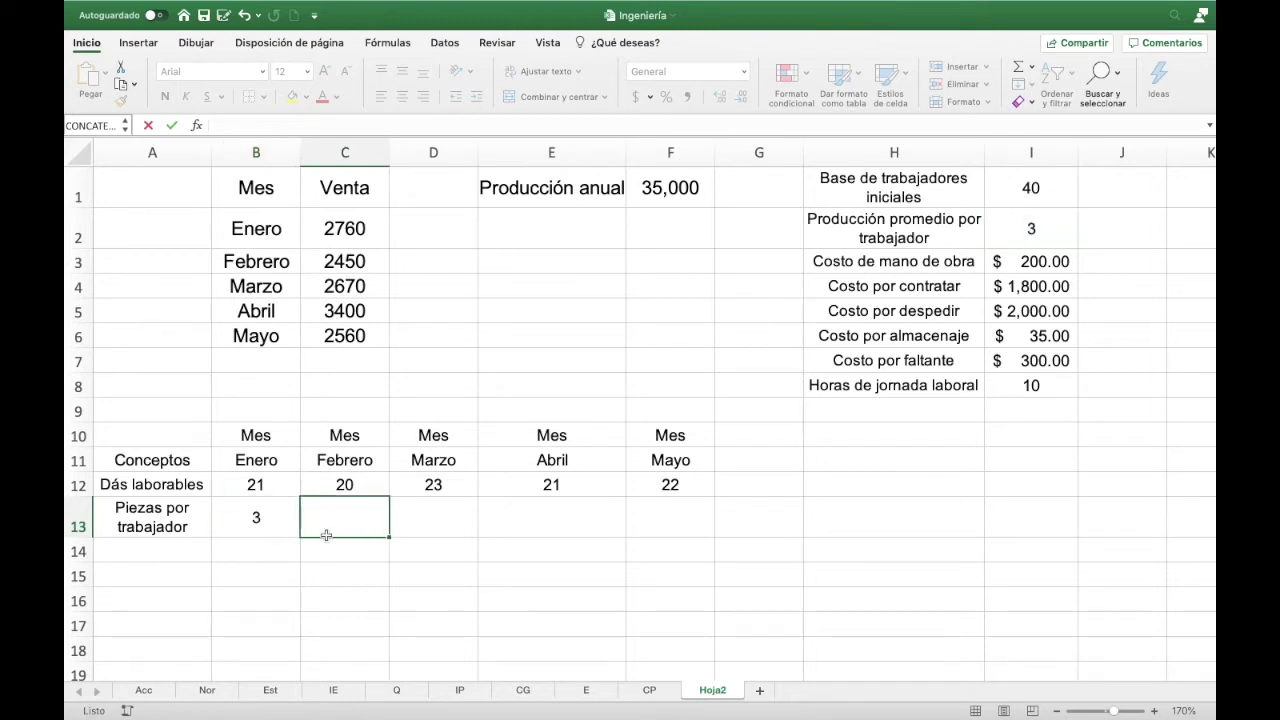
click(263, 530)
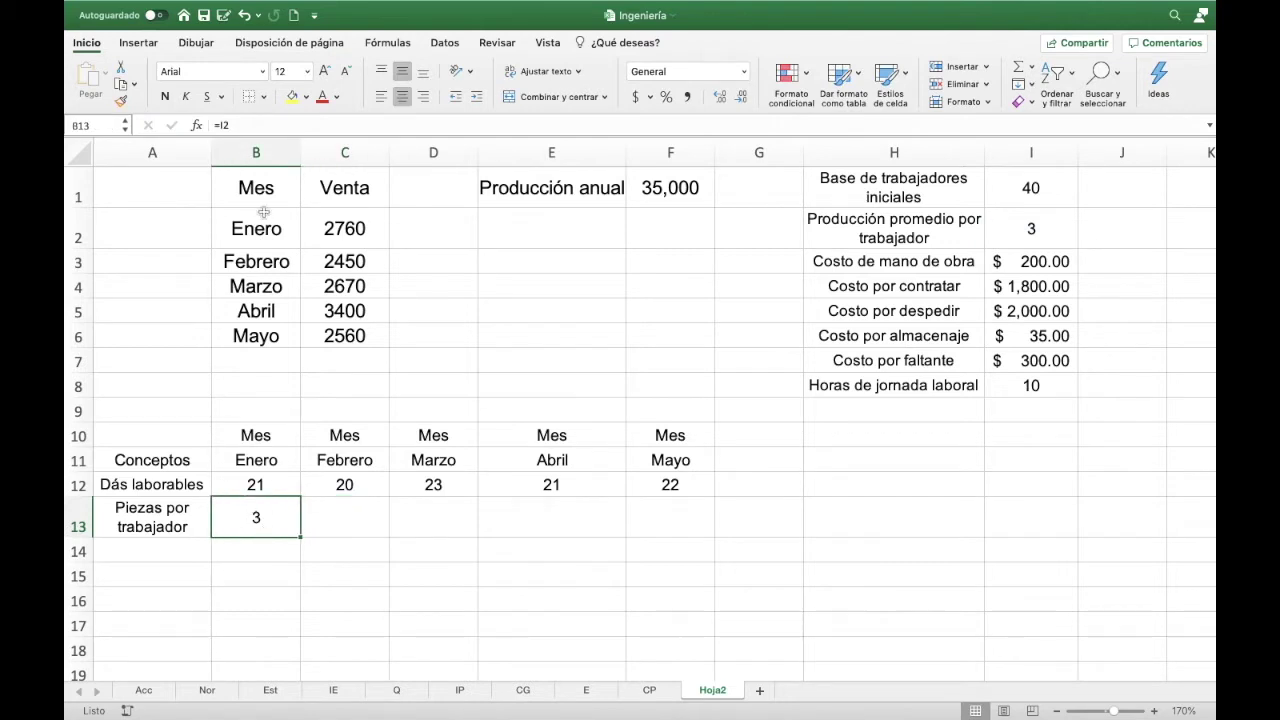
click(246, 125)
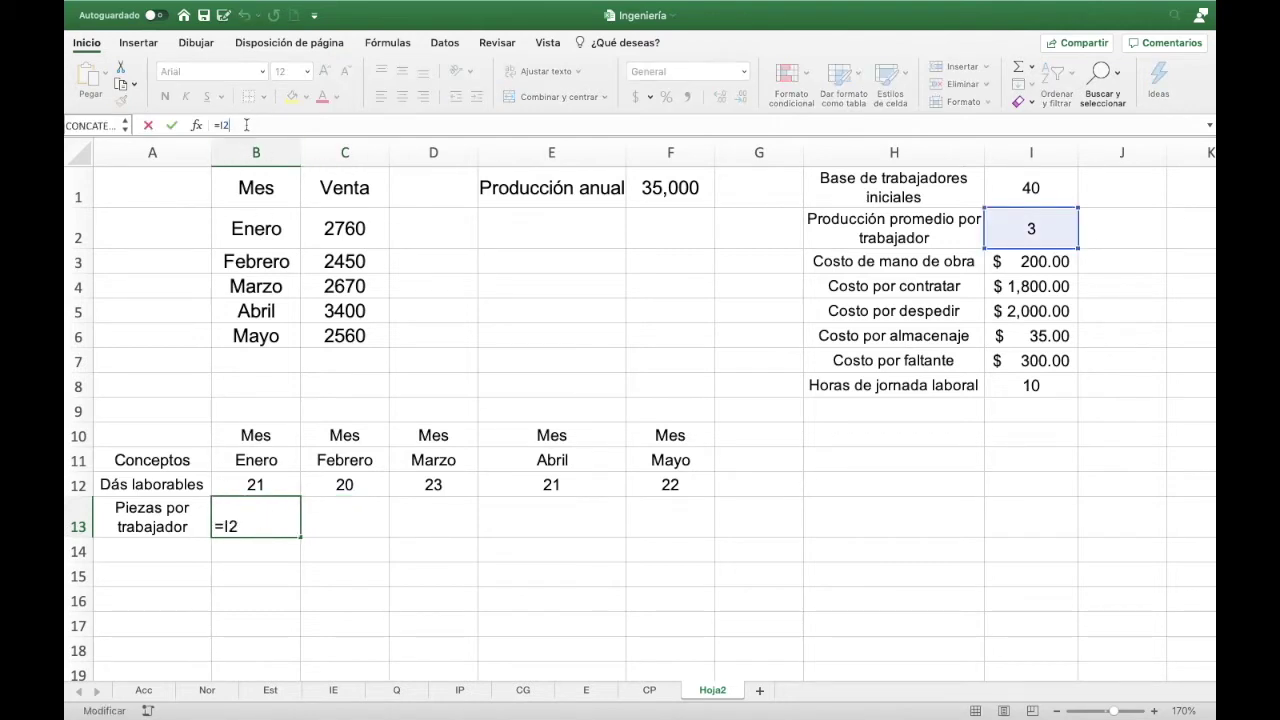
key(F4)
click(340, 517)
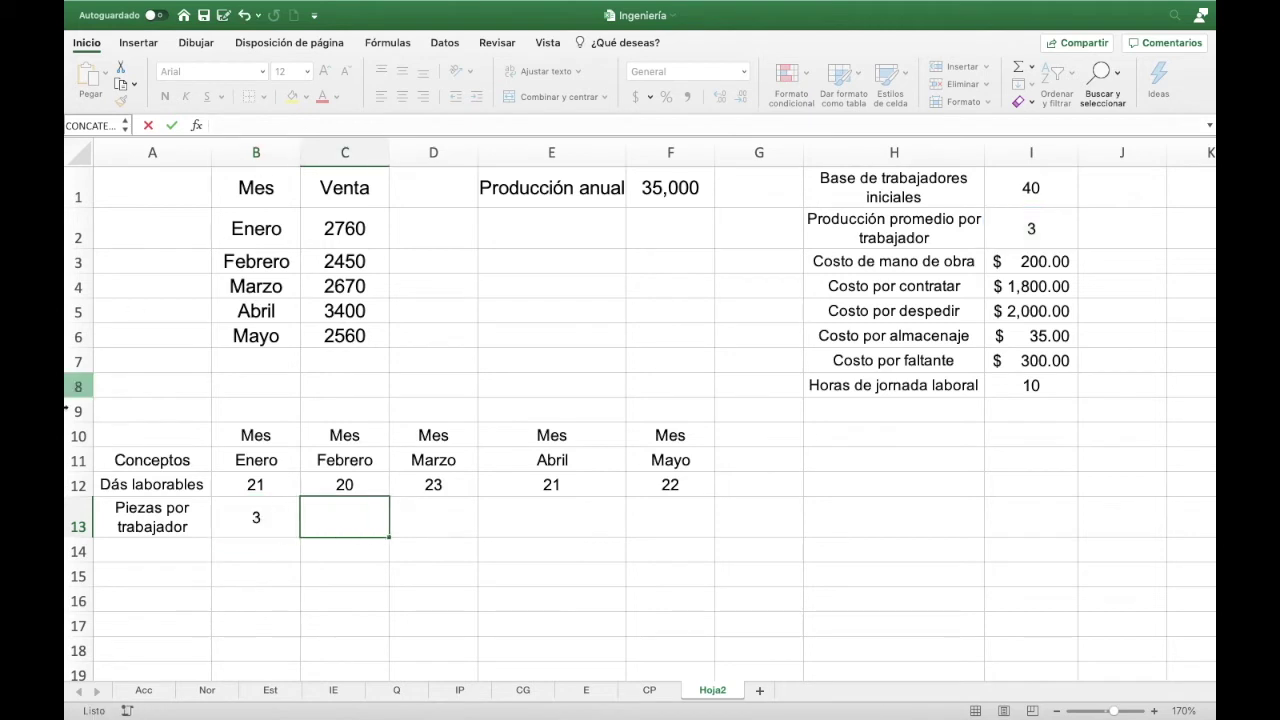
click(263, 523)
drag(301, 537, 680, 552)
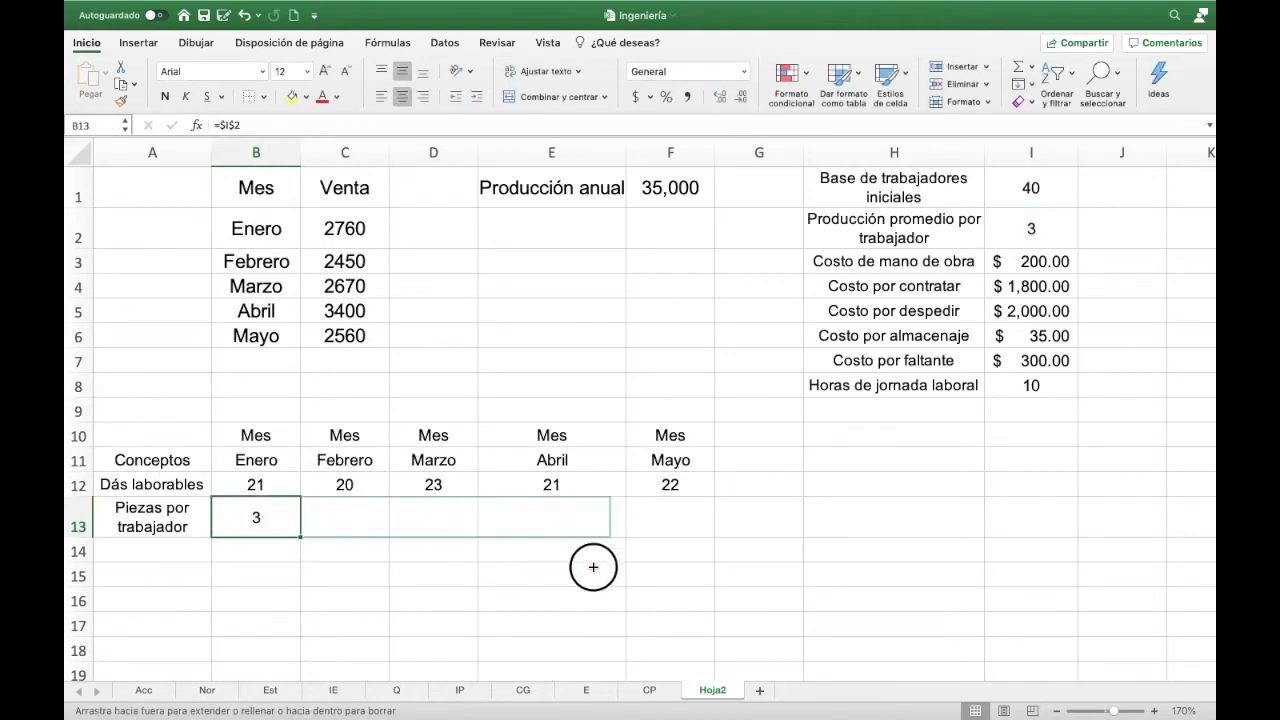
click(158, 553)
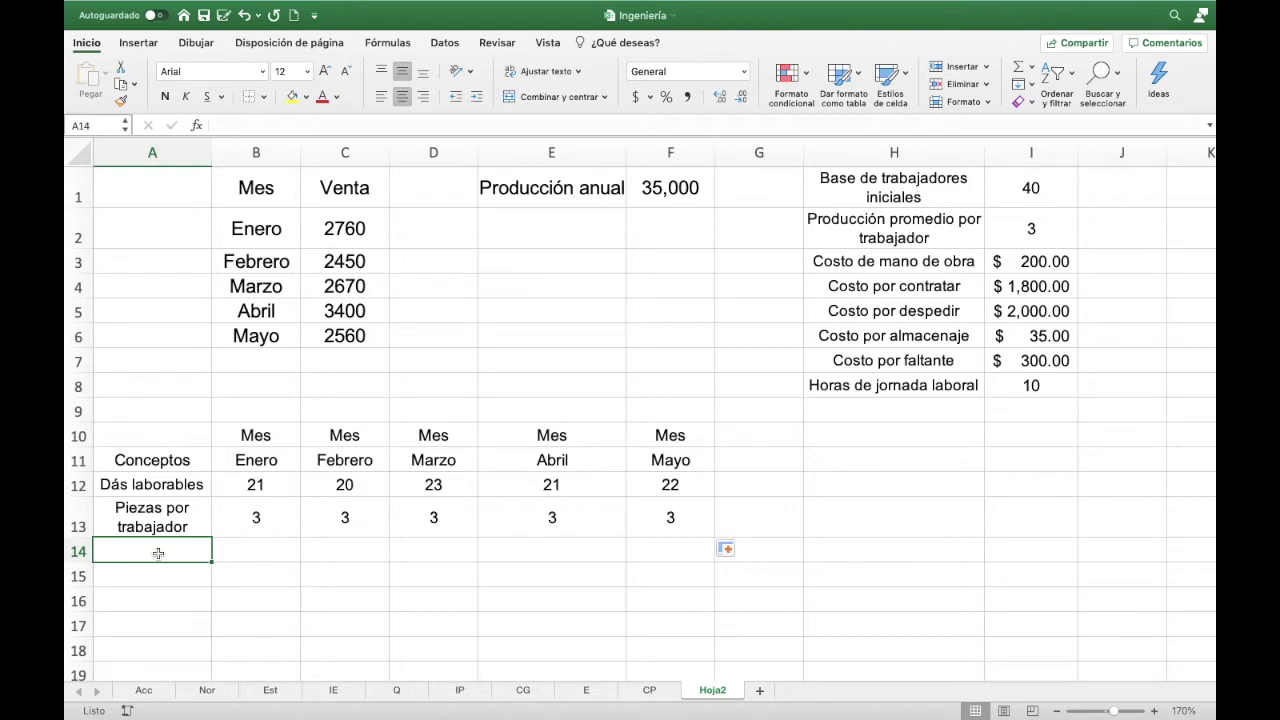
- Enter 'Piezas totales de trabajadores base' in A14, wrap it, widen column A and shorten row 14
text(Piezas)
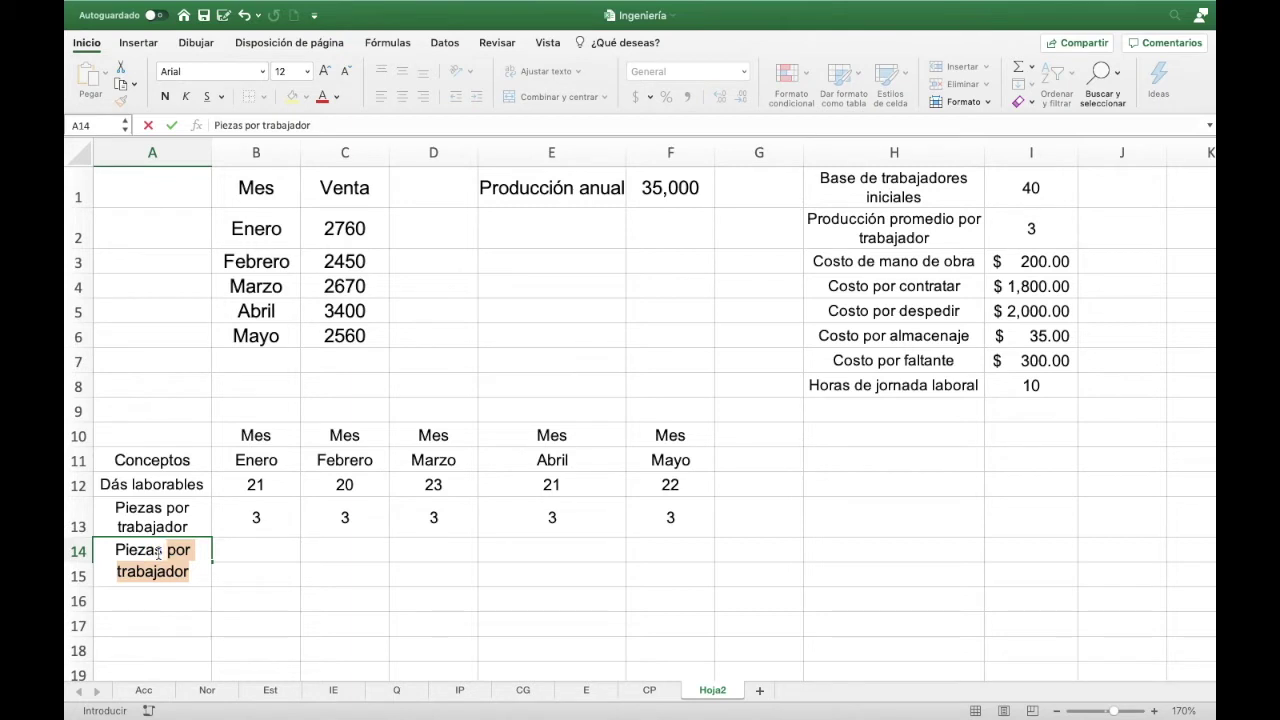
text( totales)
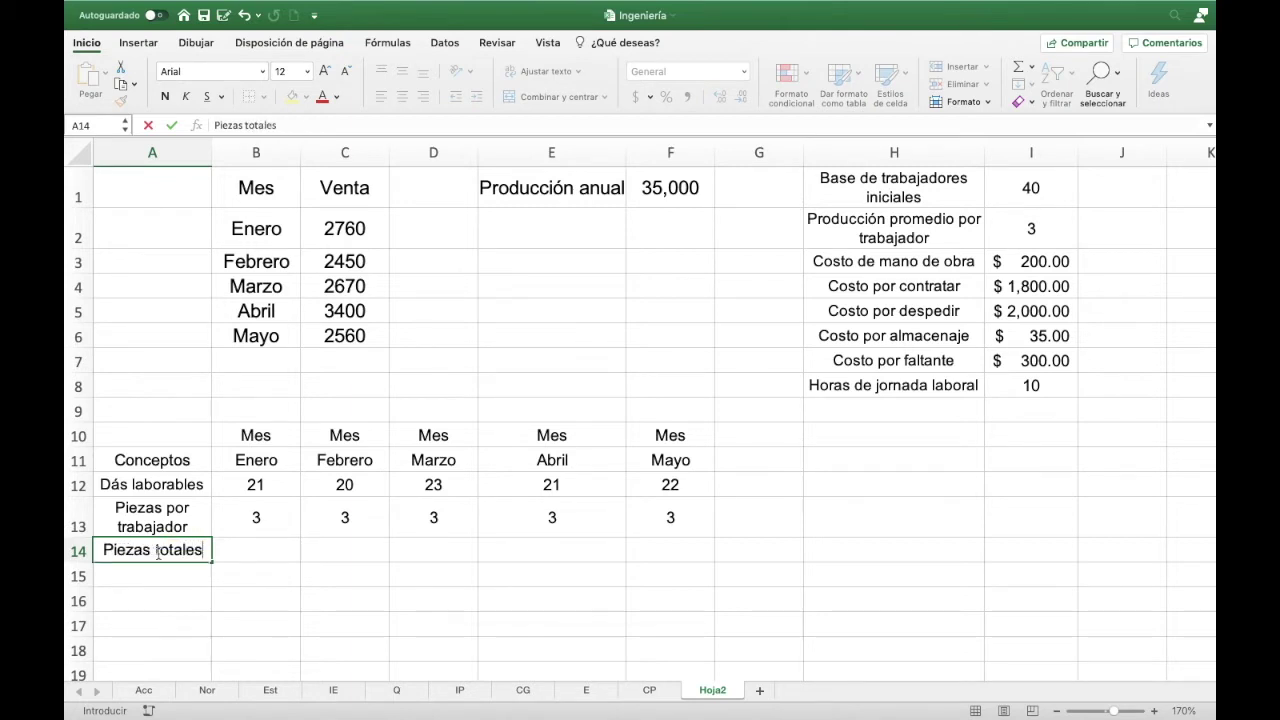
text( de)
text( trabajad)
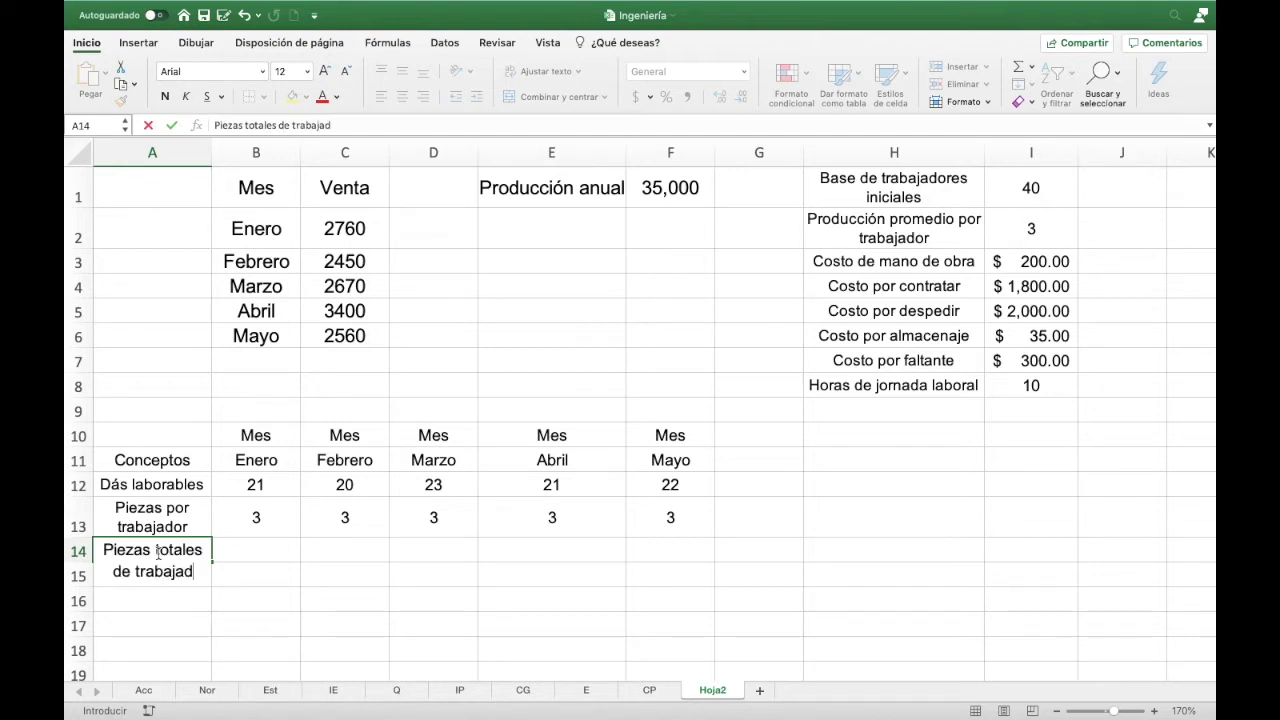
text(ores)
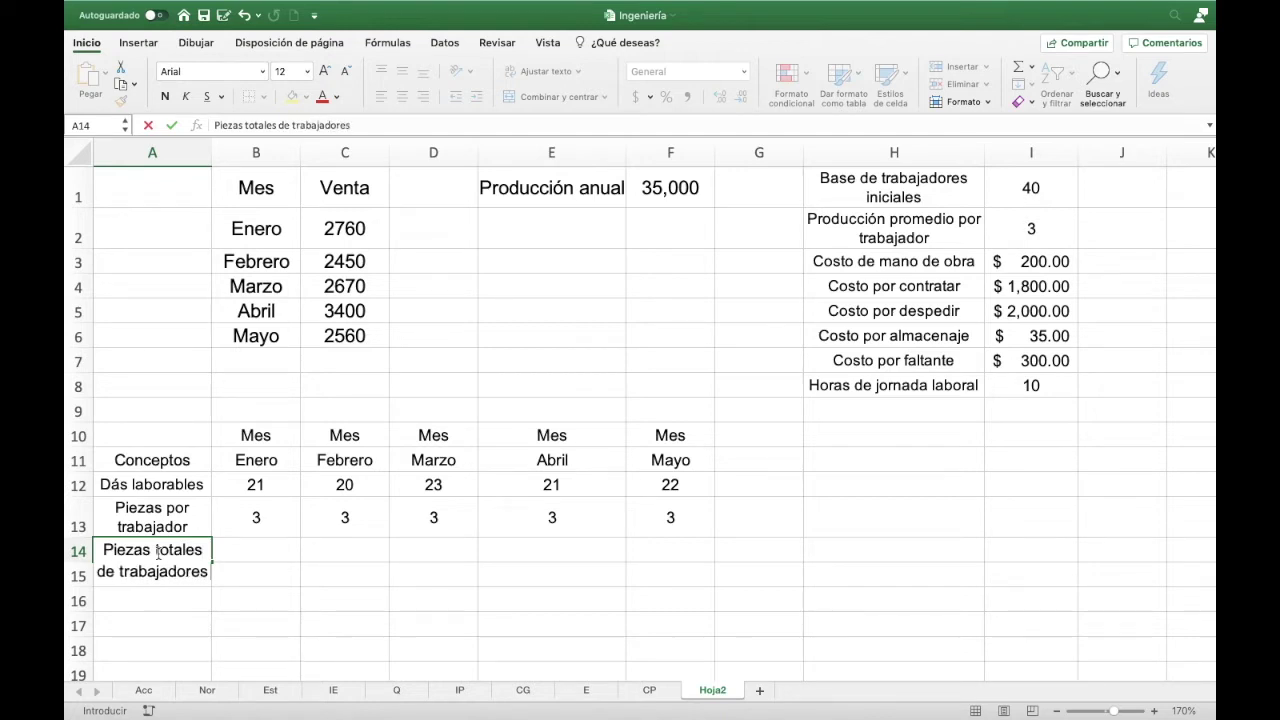
text( base)
key(Tab)
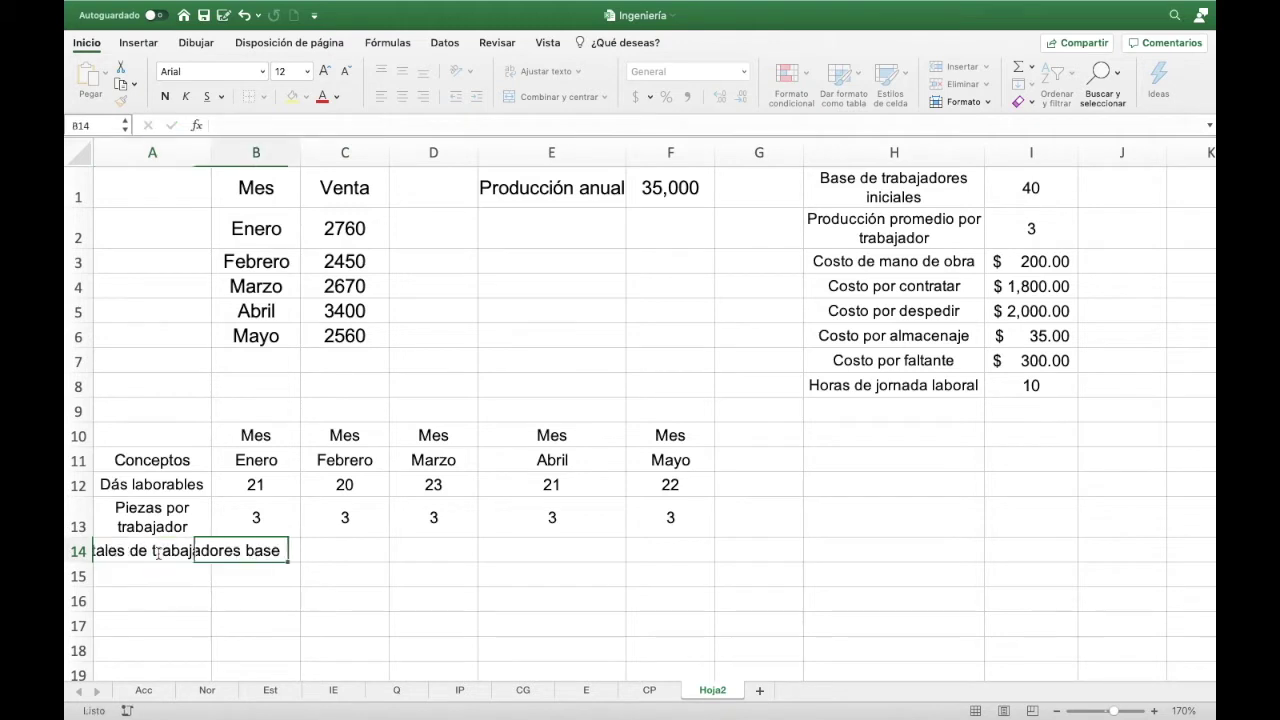
click(186, 558)
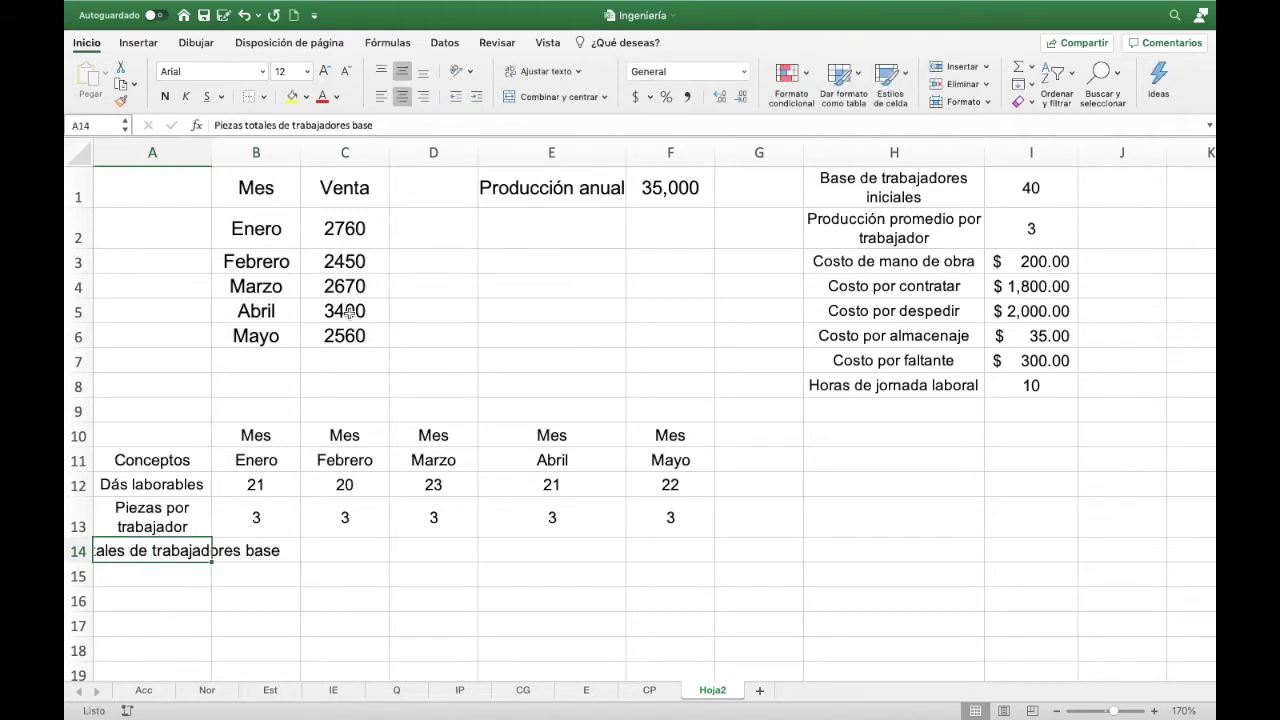
click(540, 71)
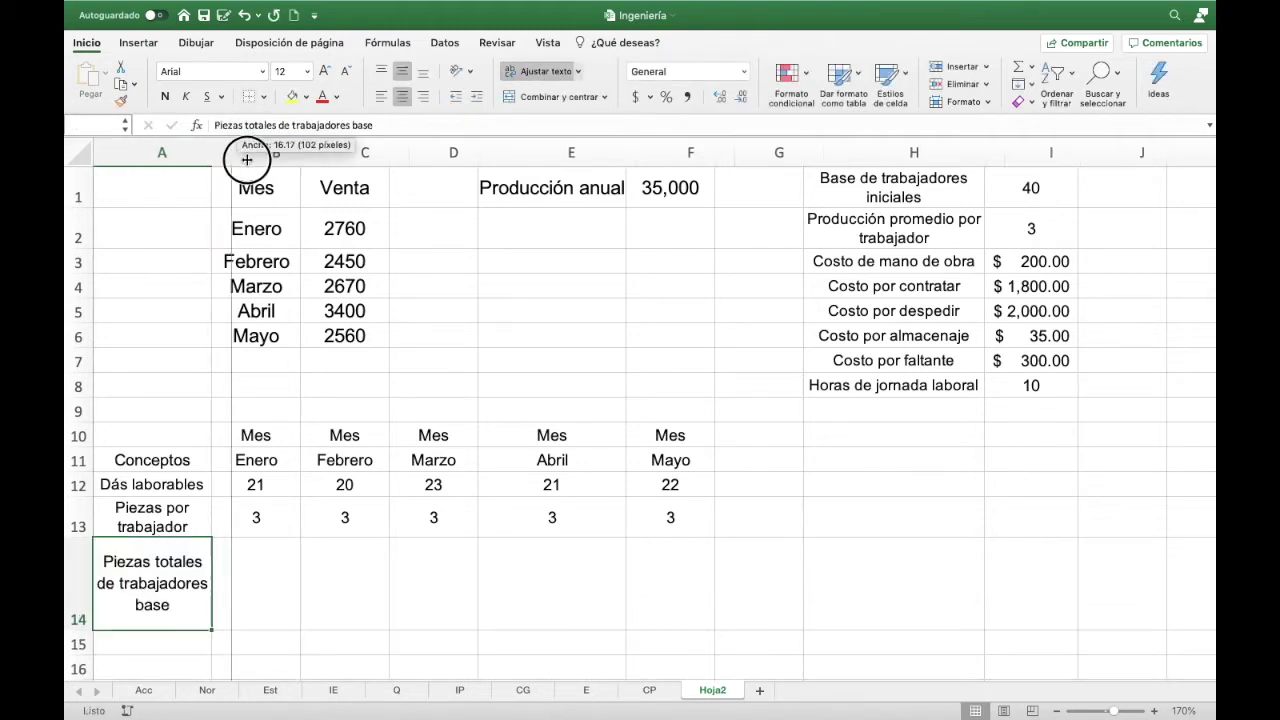
drag(211, 152, 262, 152)
drag(103, 632, 103, 585)
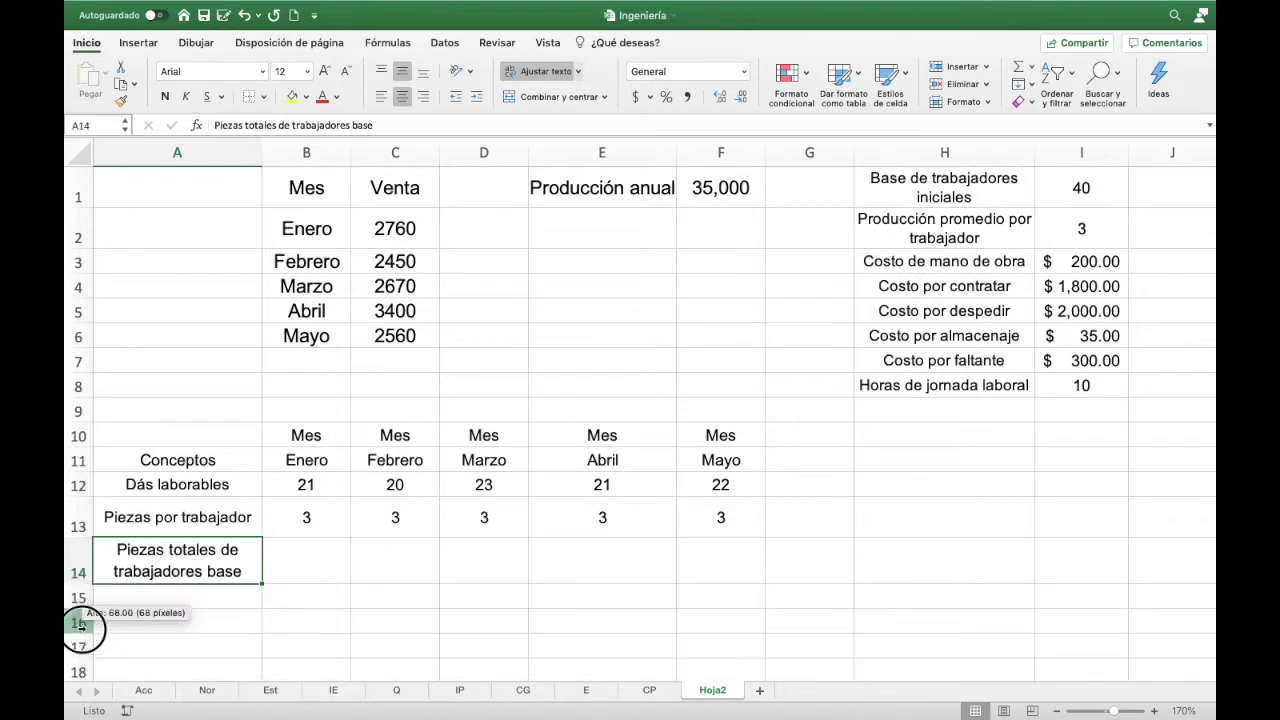
click(324, 552)
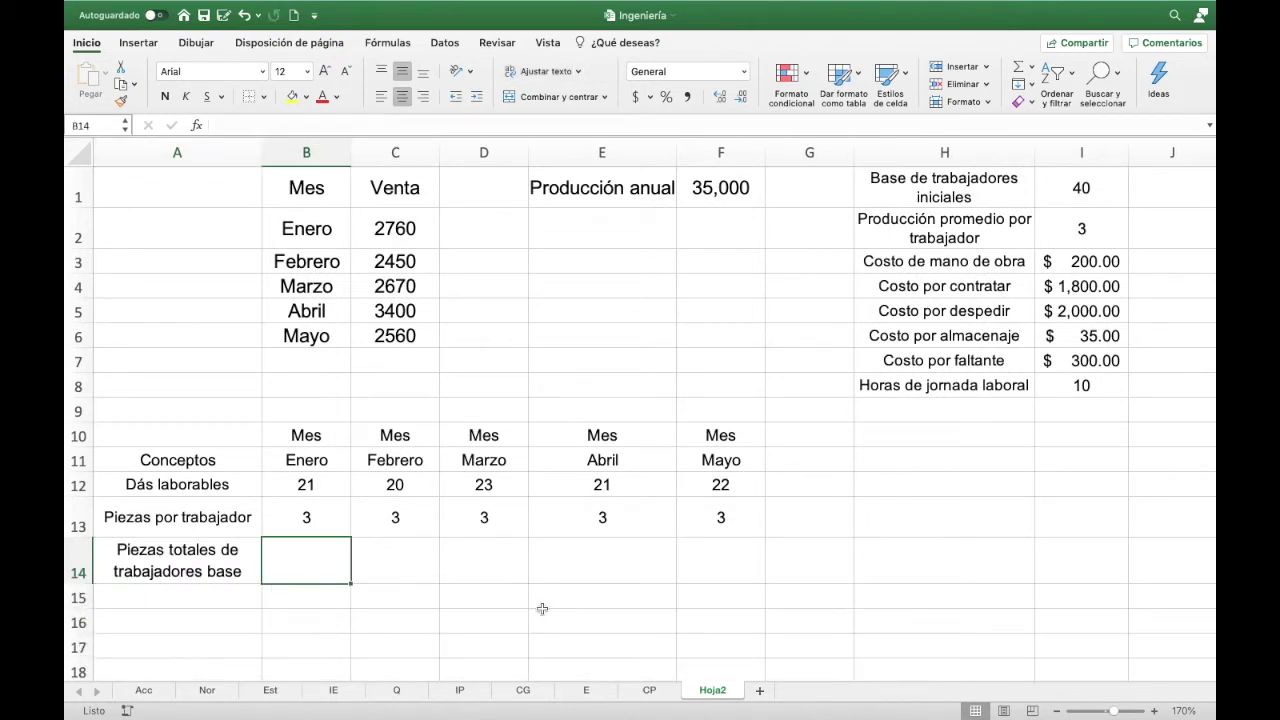
- Enter =B13*$I$1 in B14 and copy it through F14, giving 120 each month
text(=)
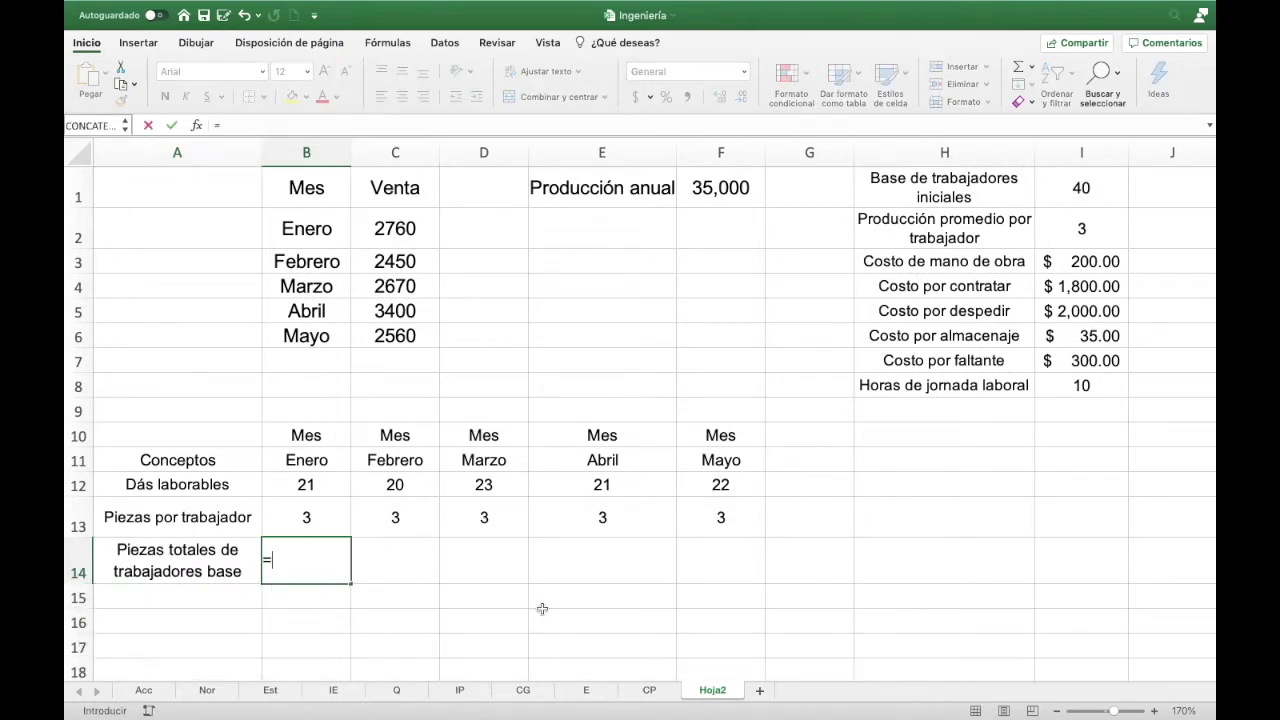
click(311, 519)
text(*)
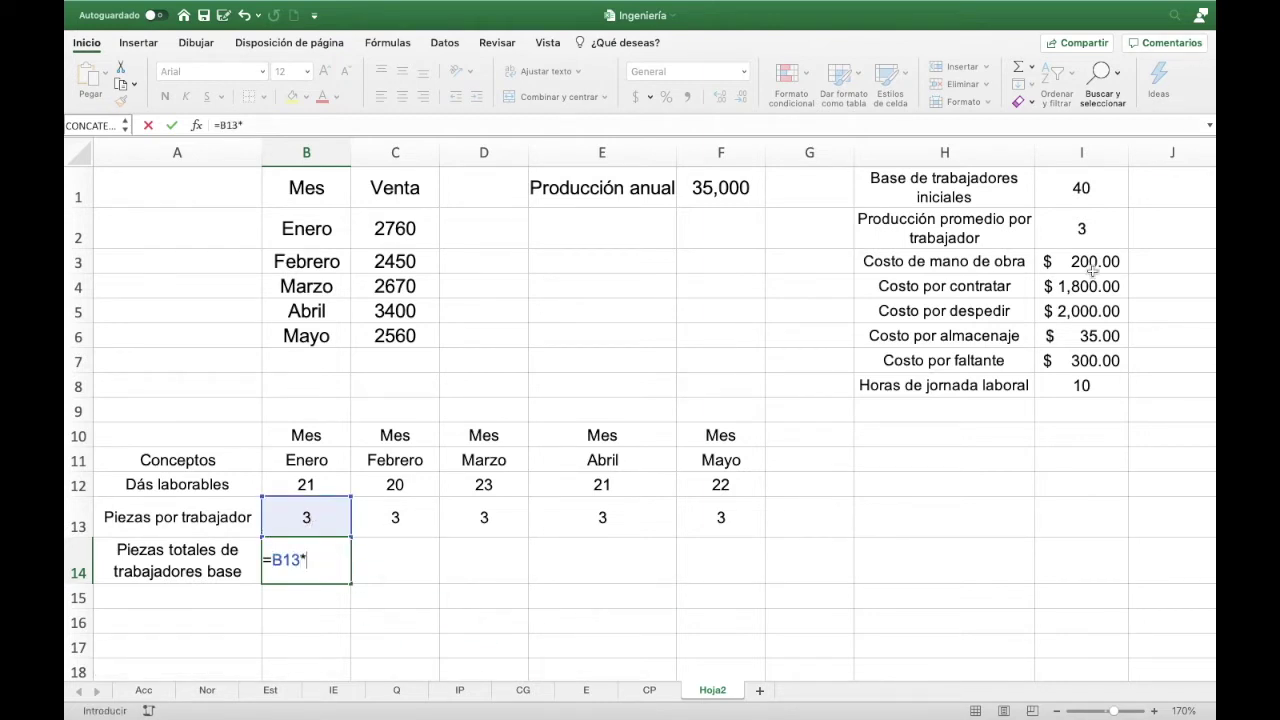
click(1064, 189)
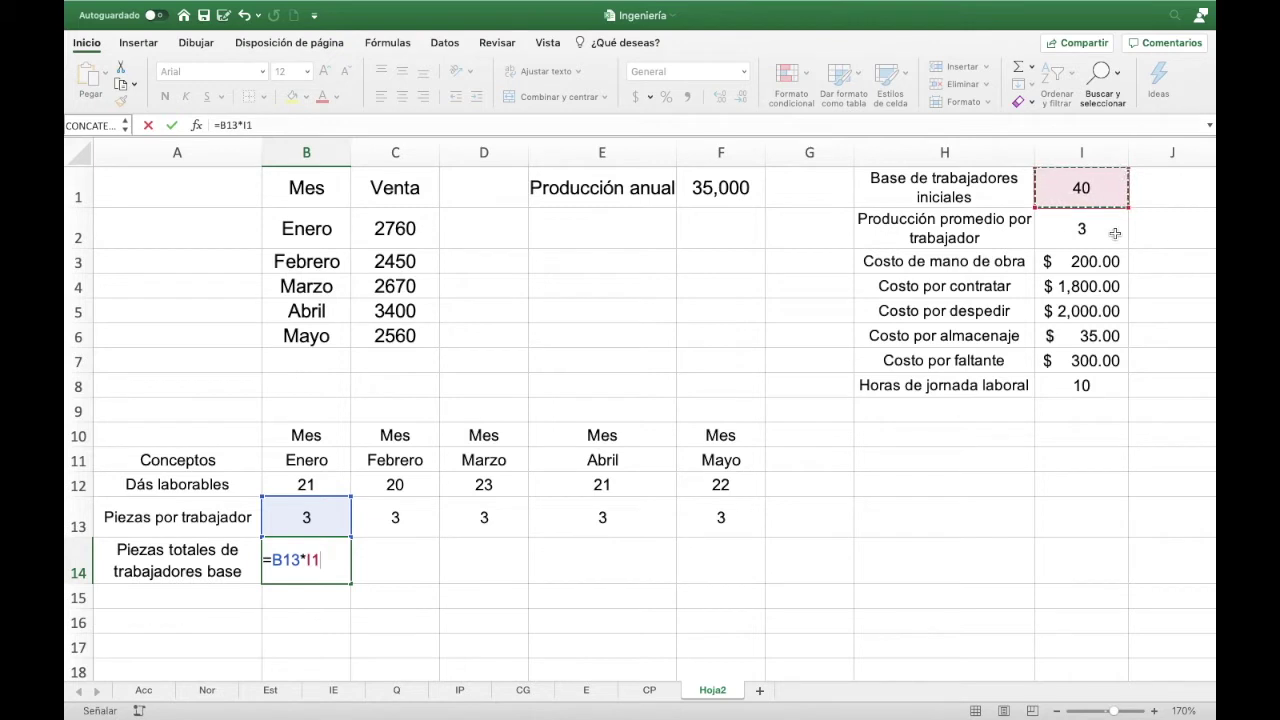
key(cmd+t)
key(Tab)
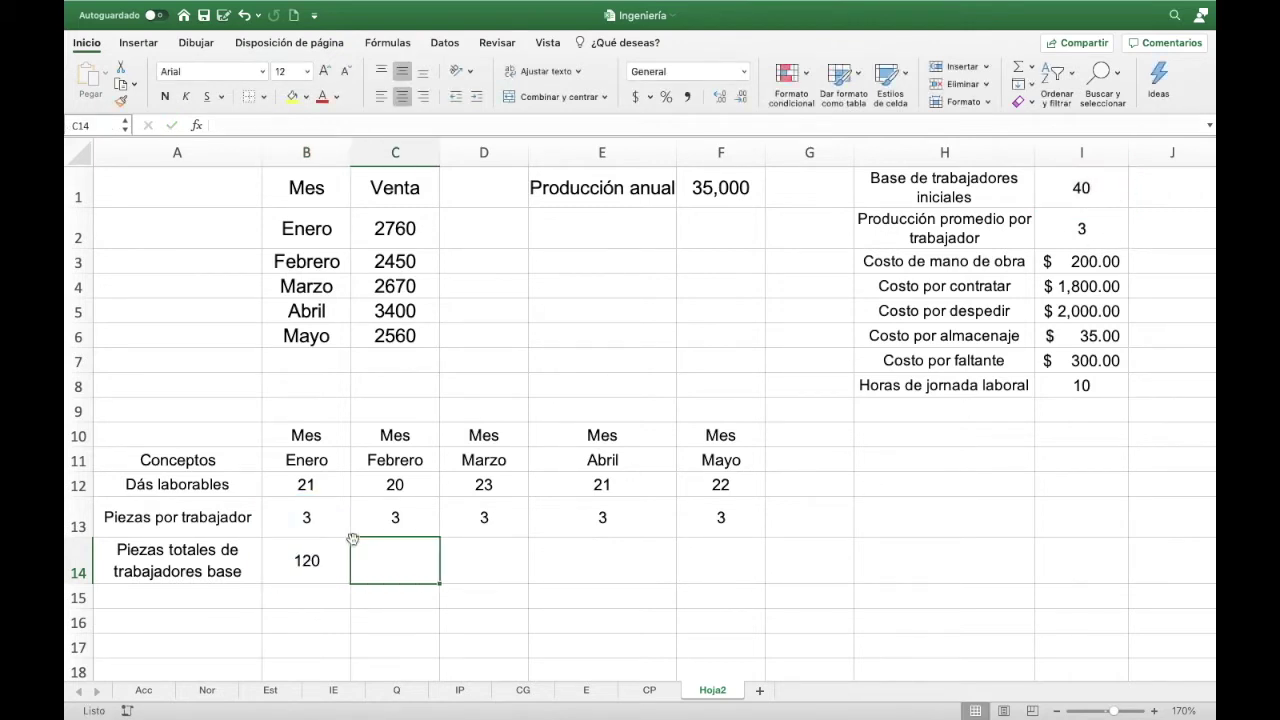
click(339, 573)
drag(351, 582, 736, 570)
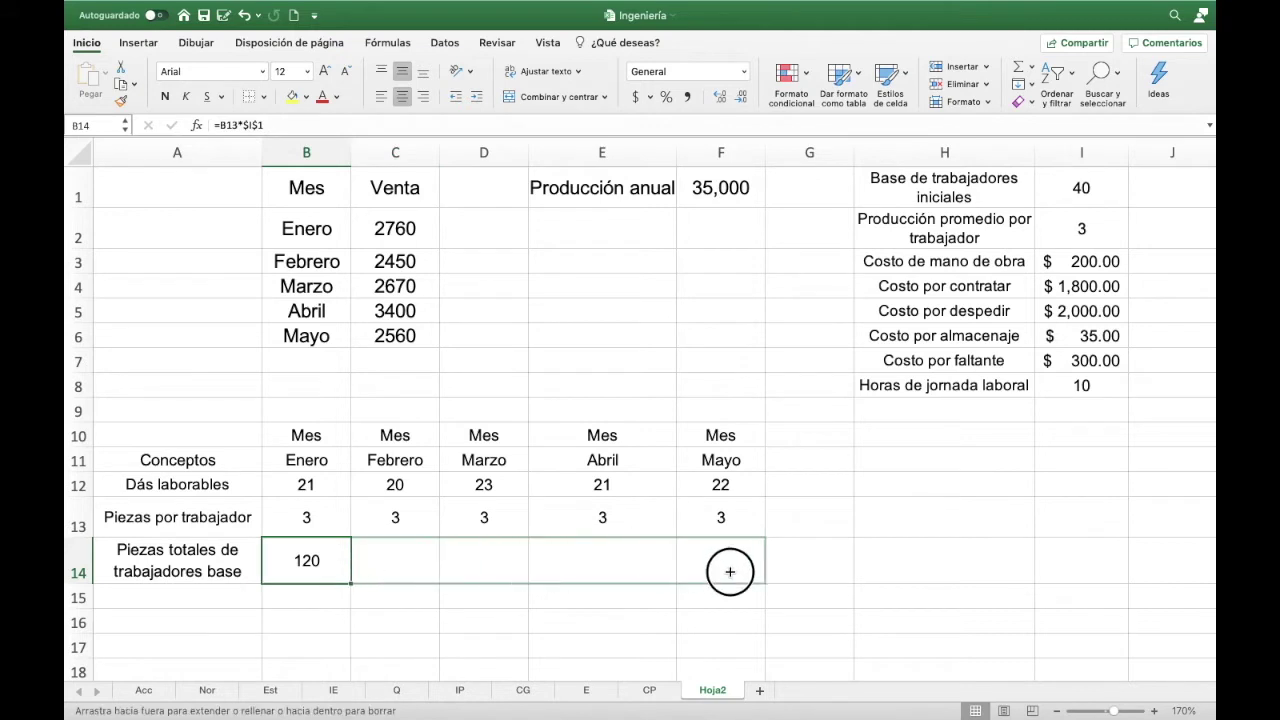
click(121, 603)
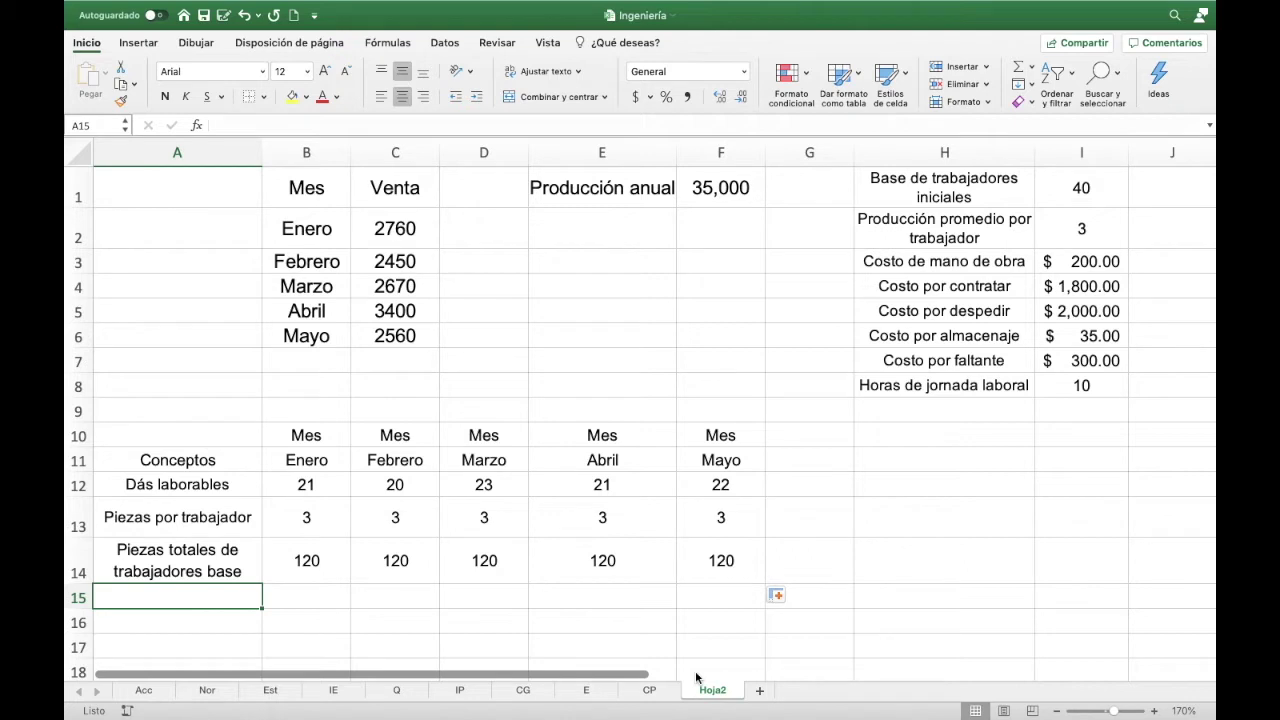
click(335, 561)
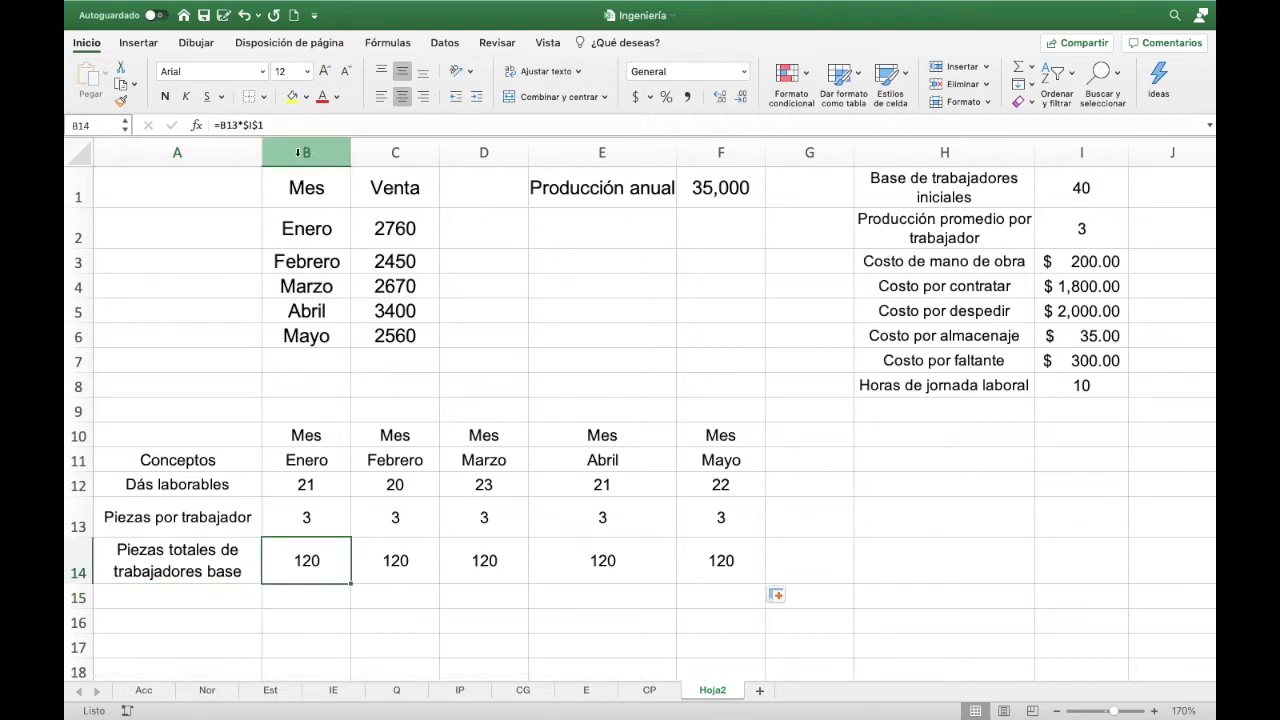
- Change B14 to =(B13*$I$1)*B12 and copy through F14: 2520, 2400, 2760, 2520, 2640
key(F2)
text())
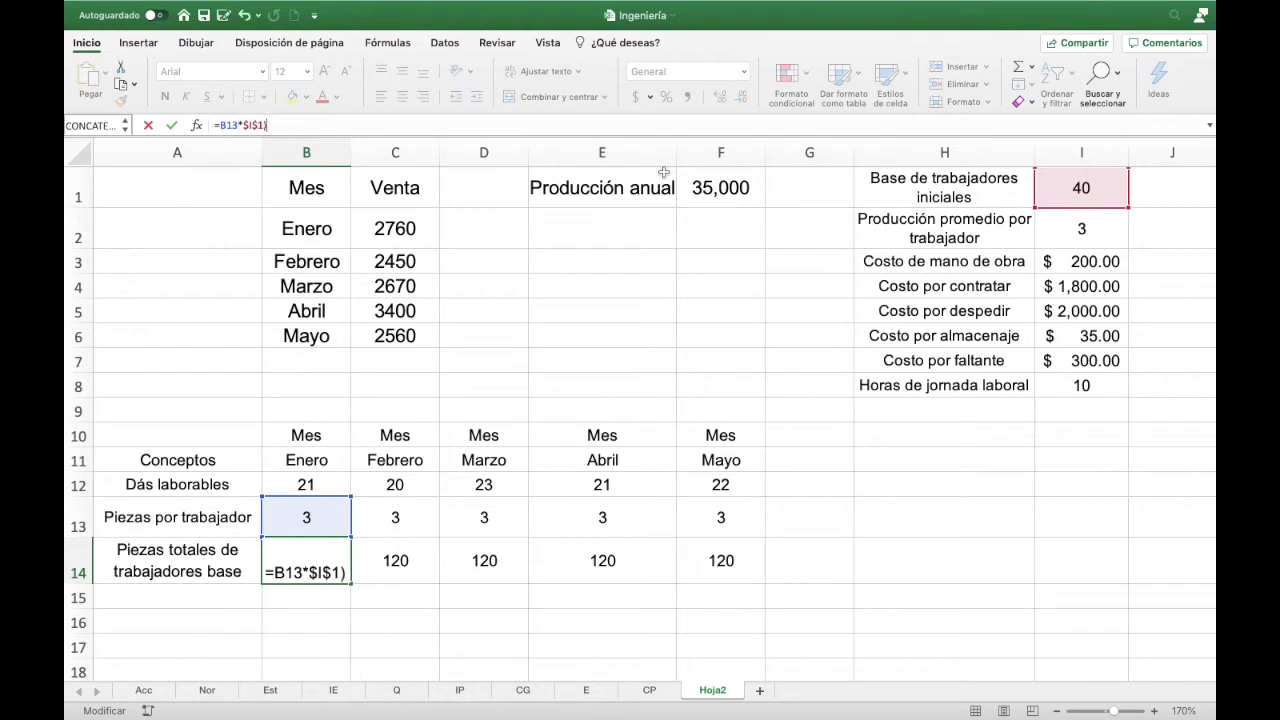
click(218, 125)
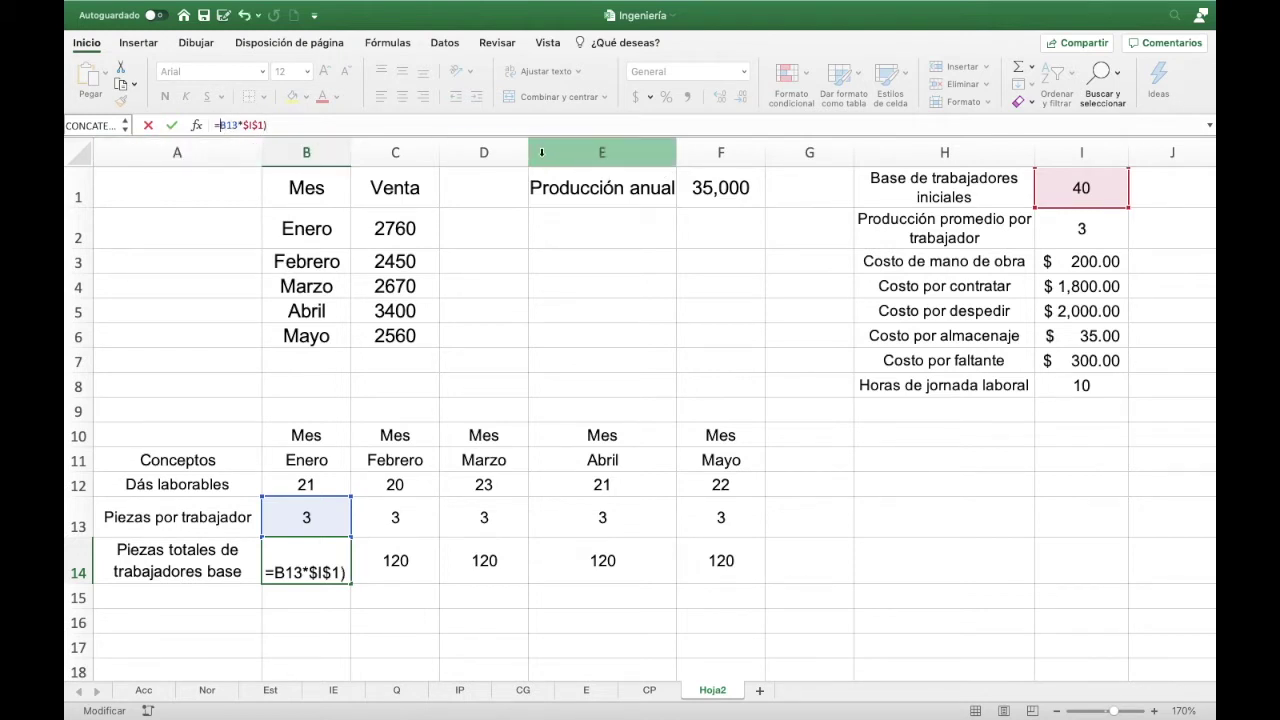
text(()
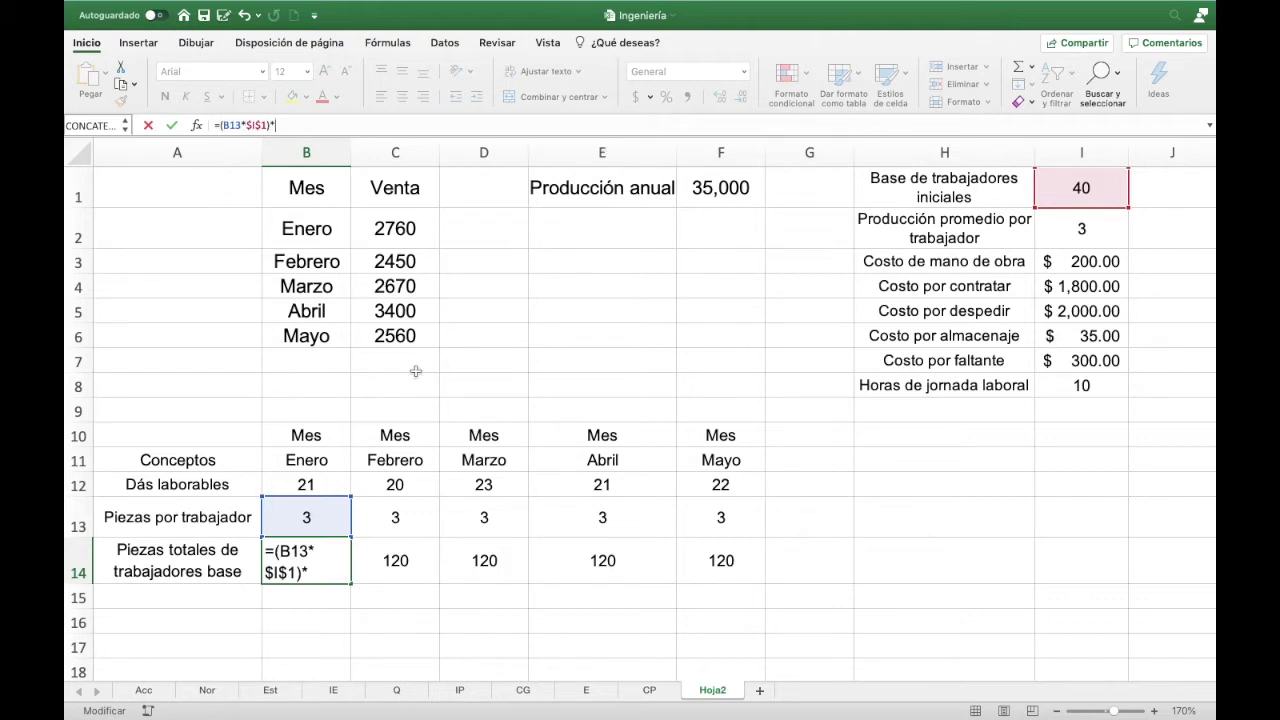
click(322, 485)
key(Tab)
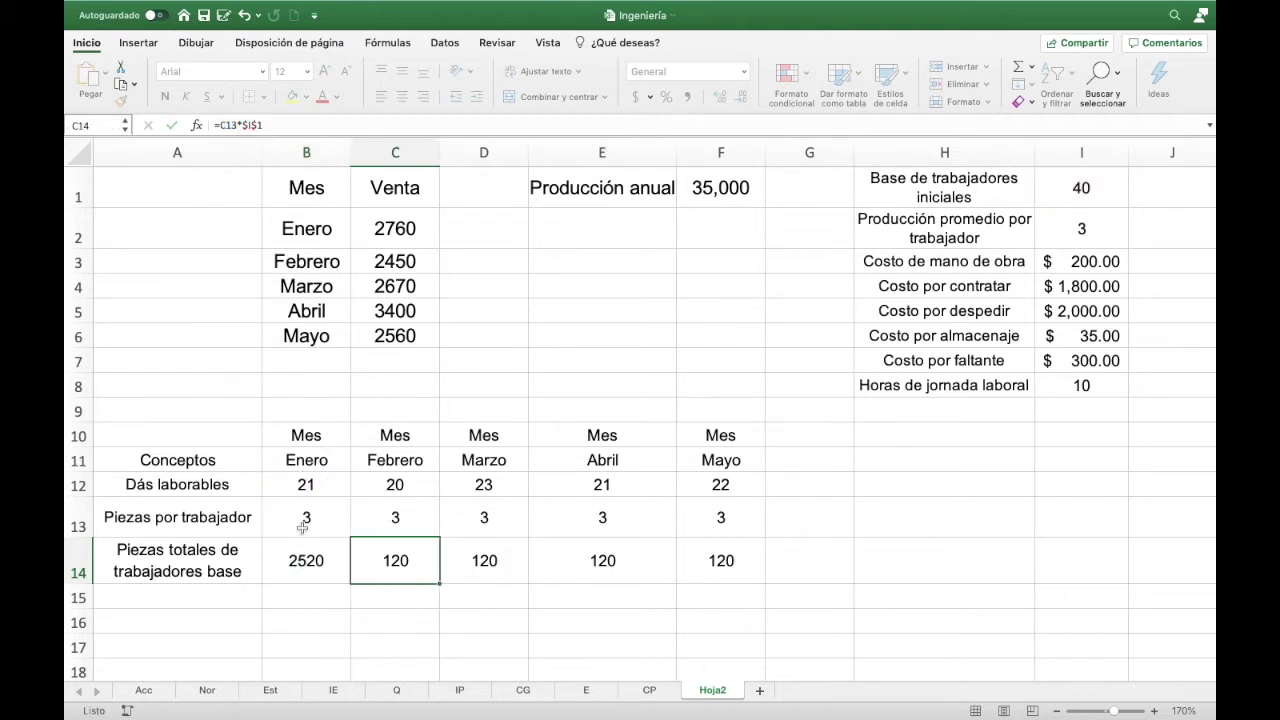
click(320, 565)
drag(346, 580, 697, 596)
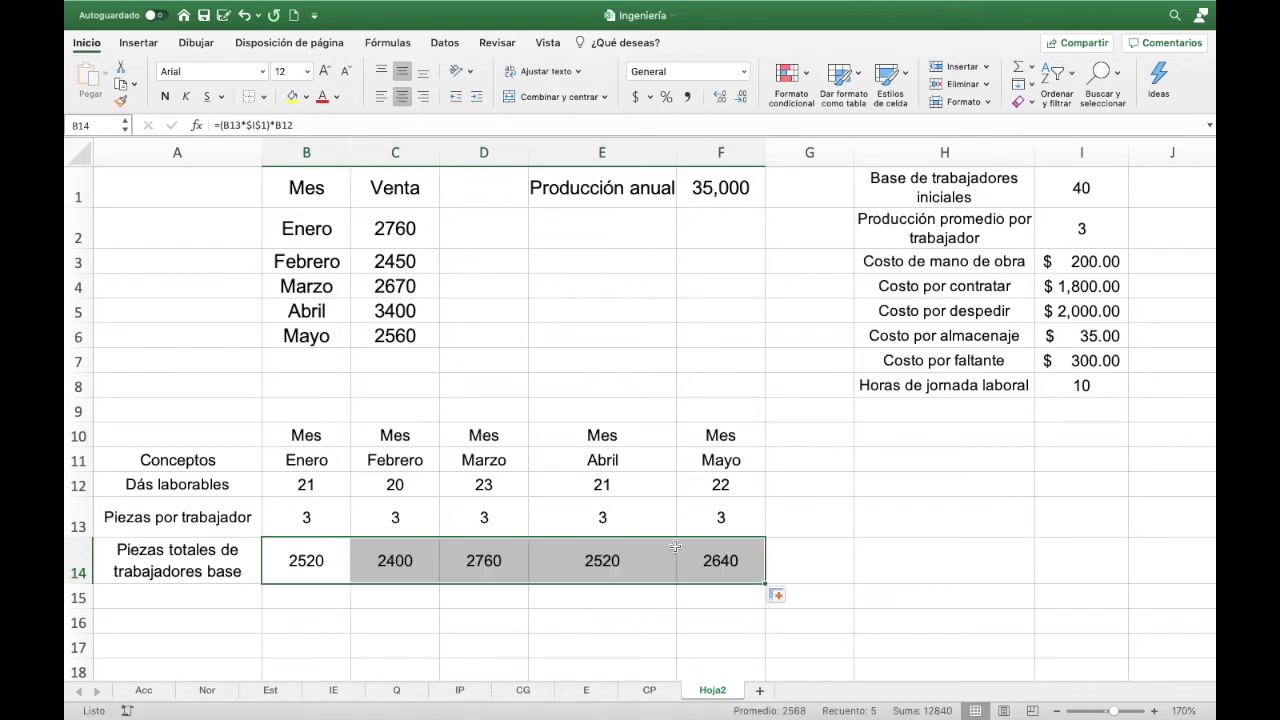
click(236, 595)
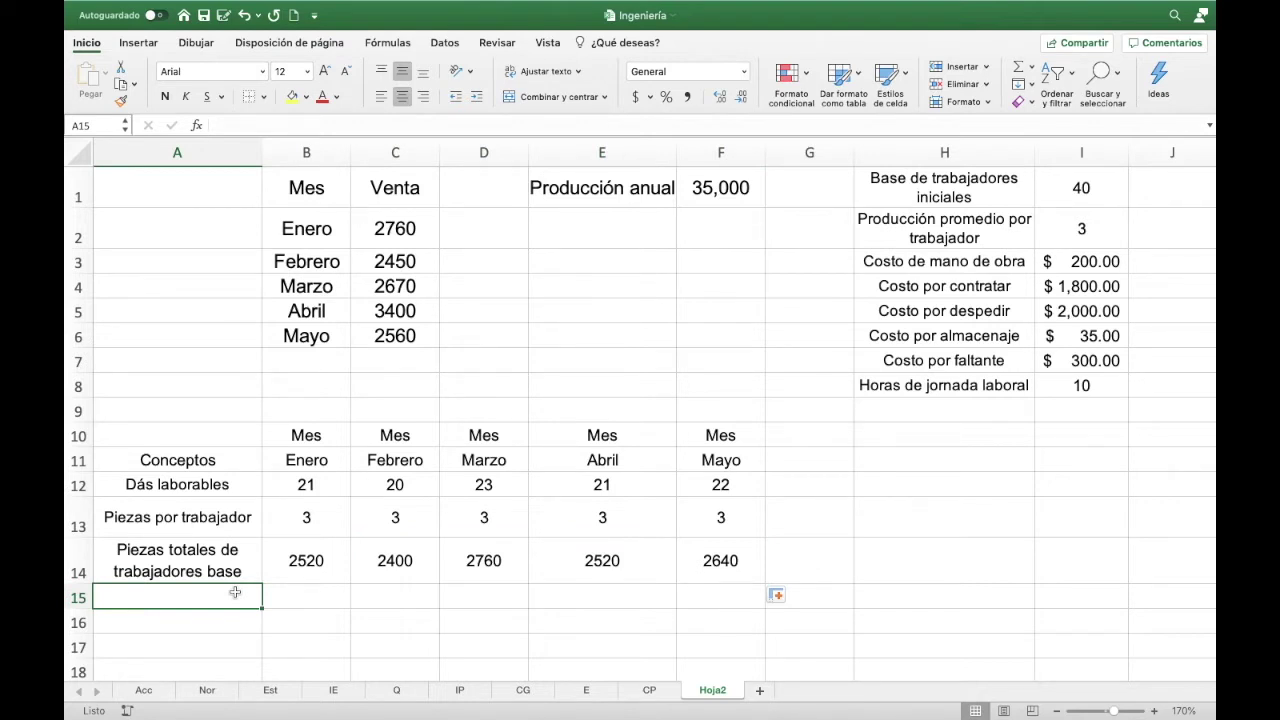
- Add the Demanda label in A15, link B15 to Enero's sales 2760, and copy it through F15
text(Demanda)
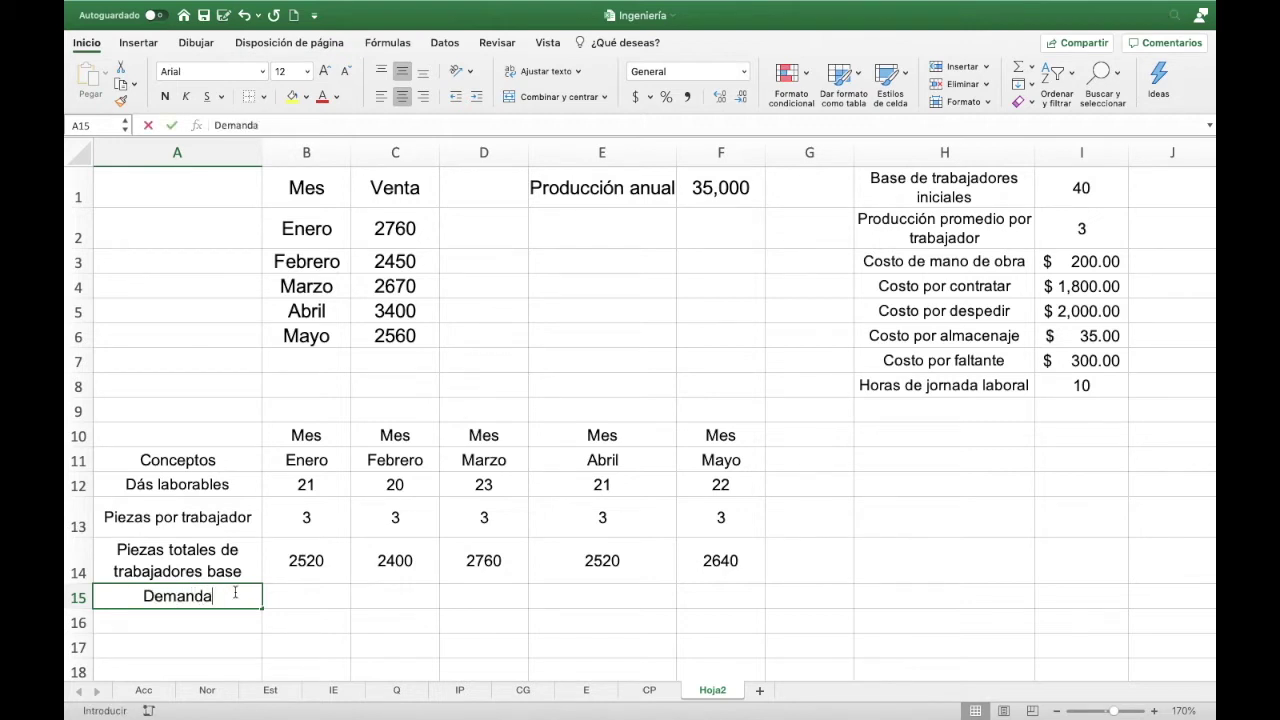
key(Tab)
text(=)
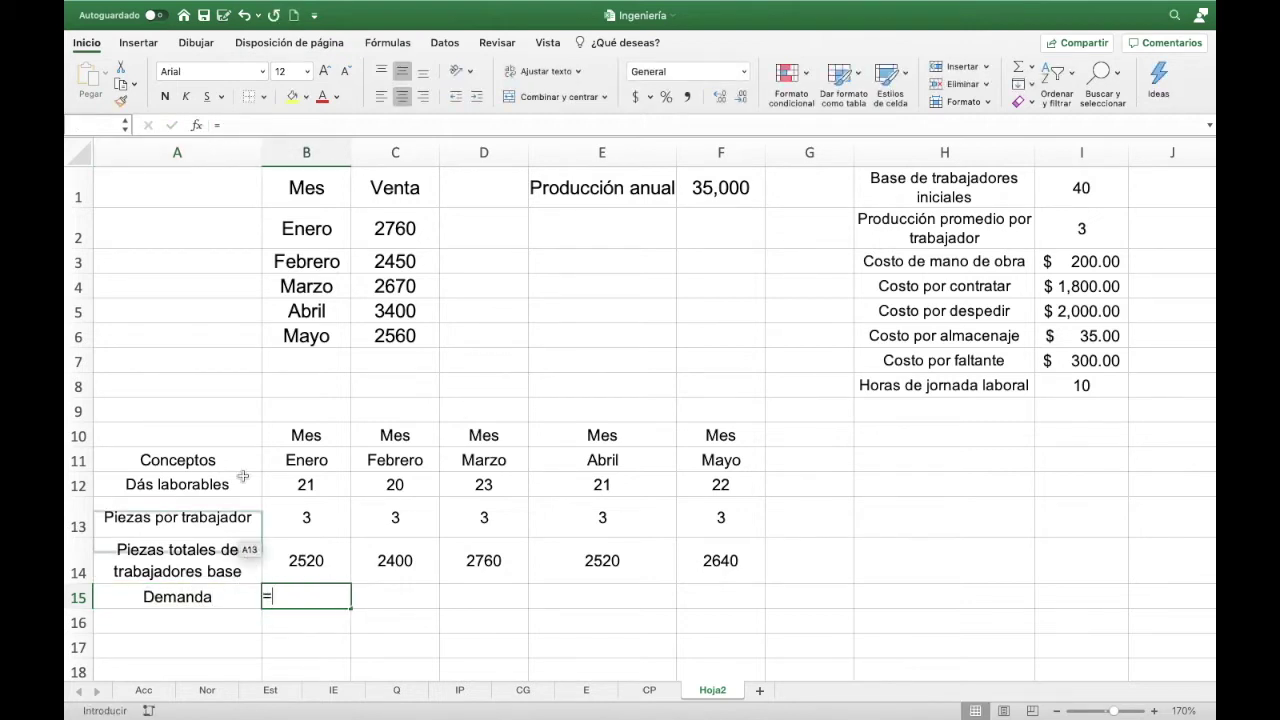
click(388, 238)
key(Return)
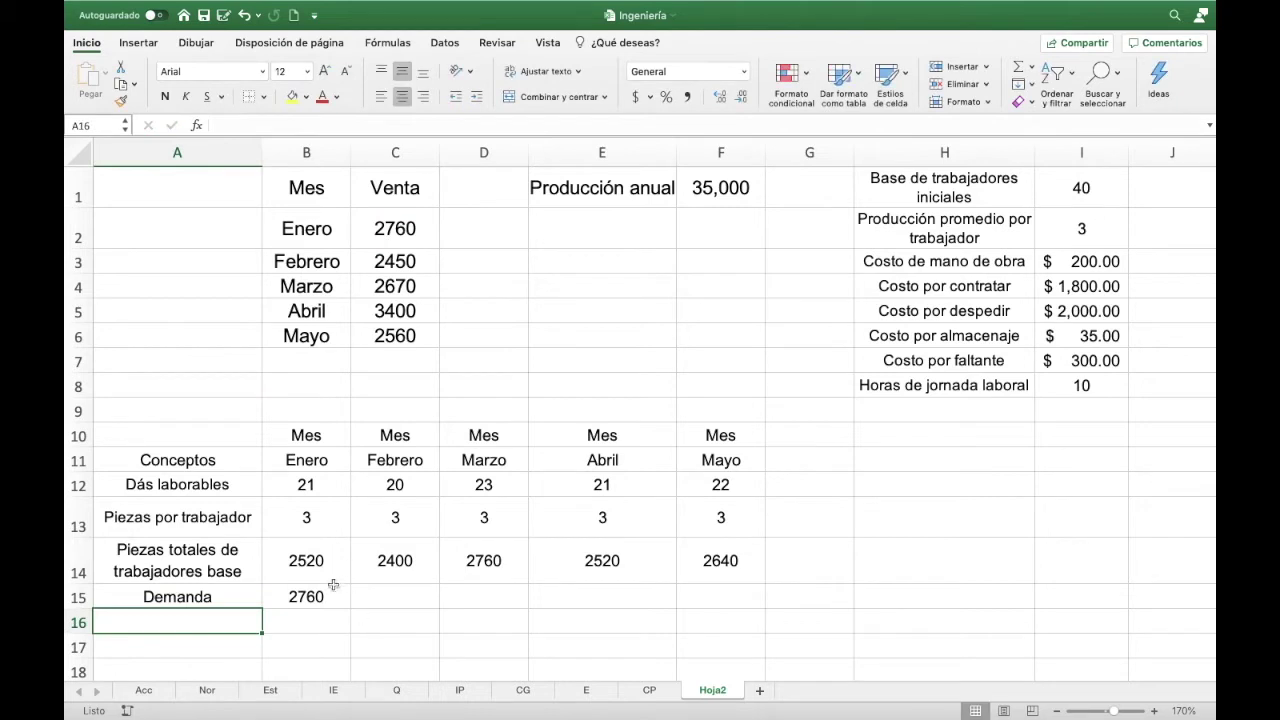
click(337, 590)
drag(352, 605, 722, 620)
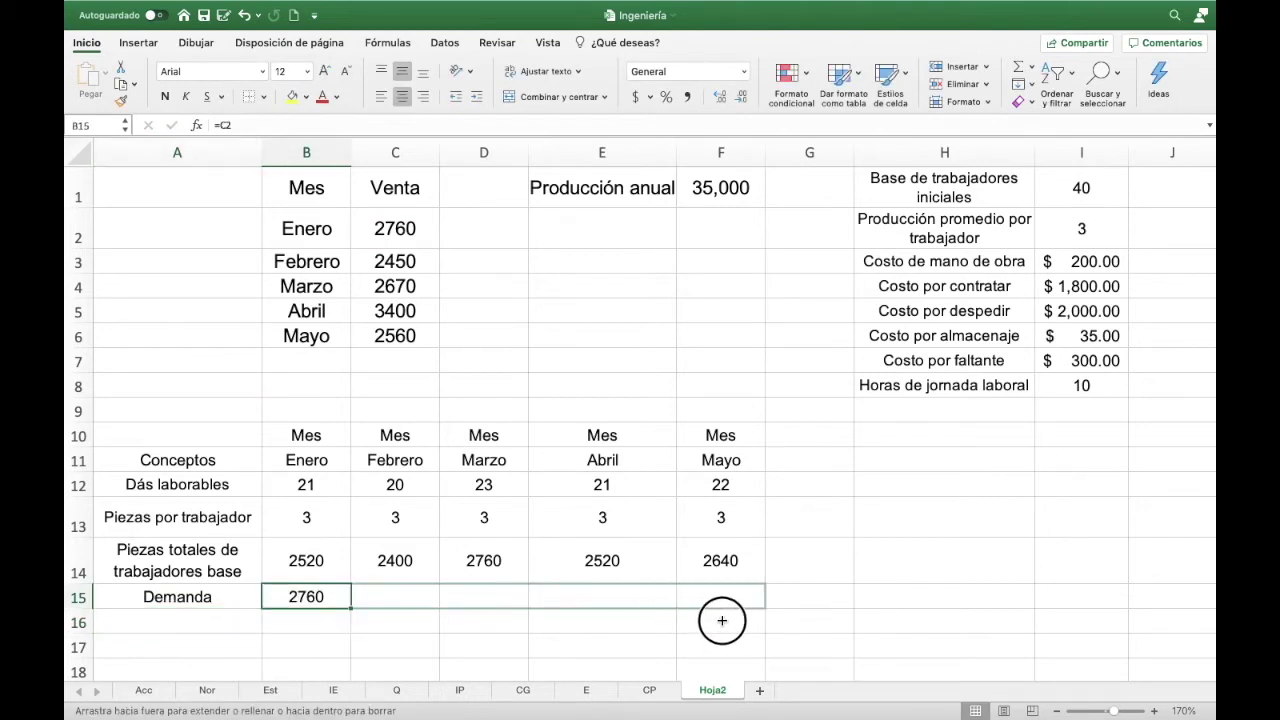
- Point Febrero and Marzo demand at sales in C3 and C4, showing 2450 and 2670
click(404, 588)
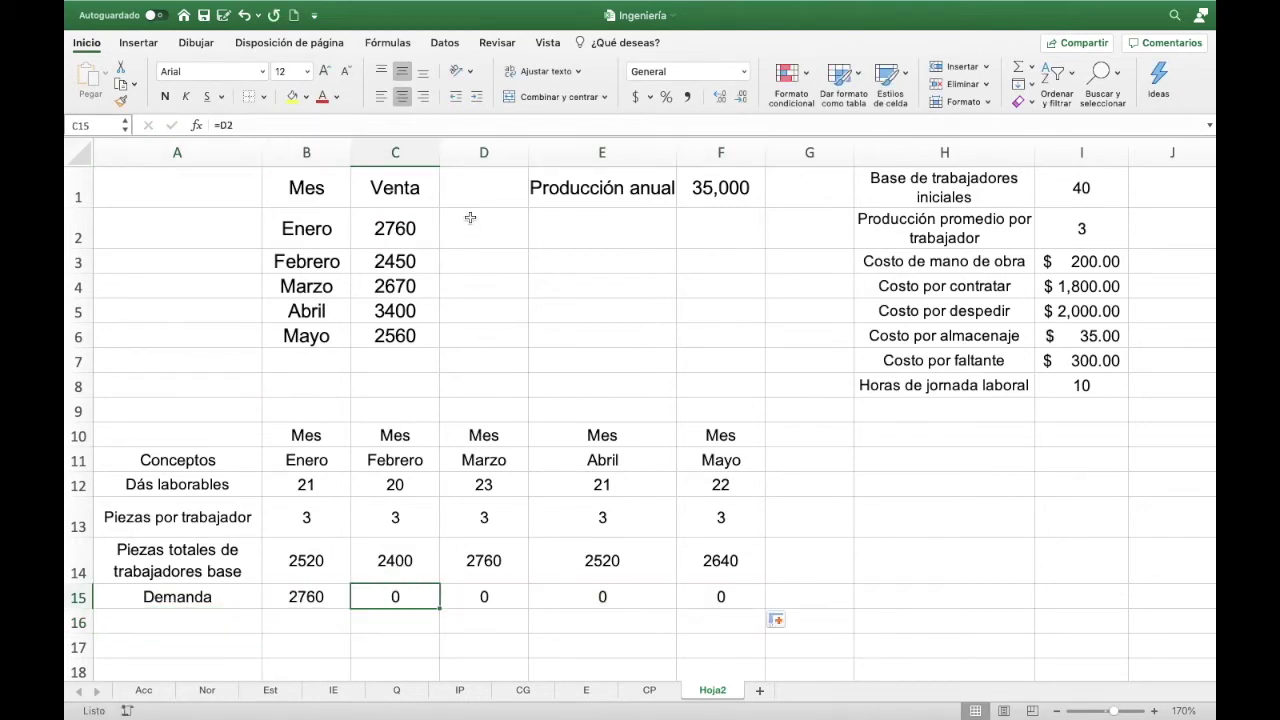
click(454, 128)
click(409, 260)
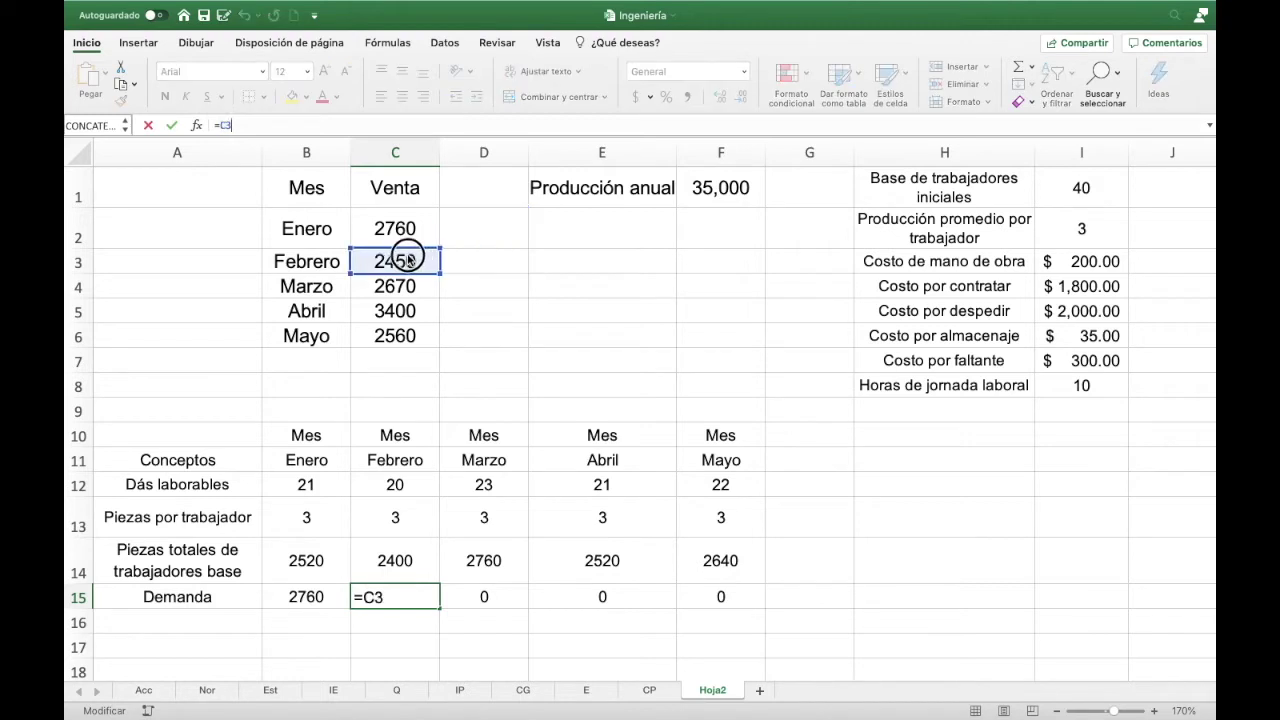
key(Tab)
click(382, 126)
click(545, 250)
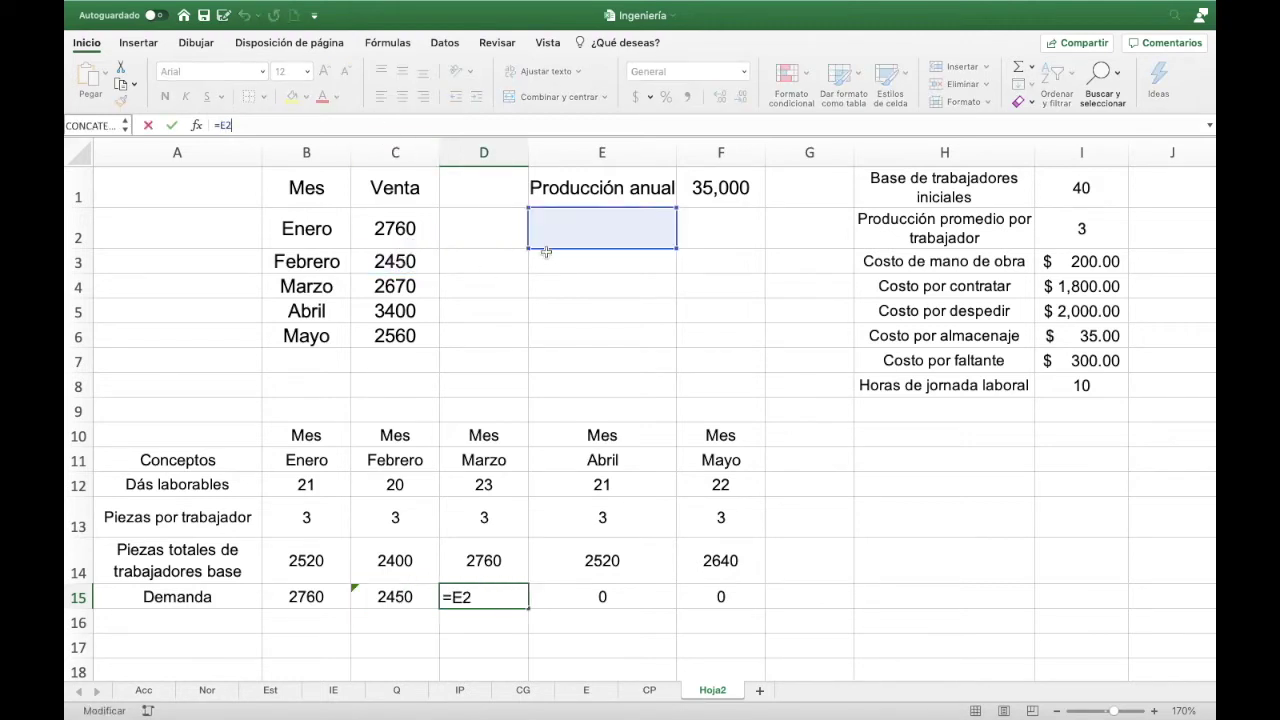
click(405, 286)
key(Tab)
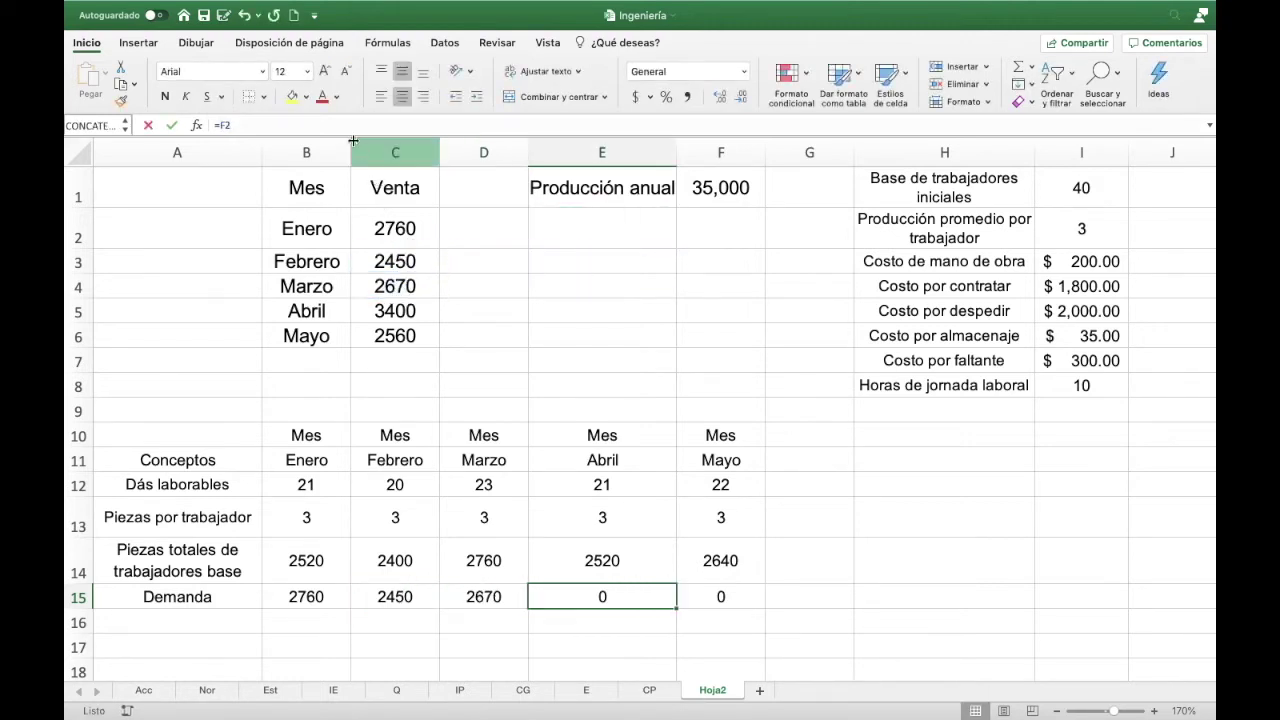
- Point Abril and Mayo demand at sales in C5 and C6, showing 3400 and 2560
click(344, 128)
click(600, 286)
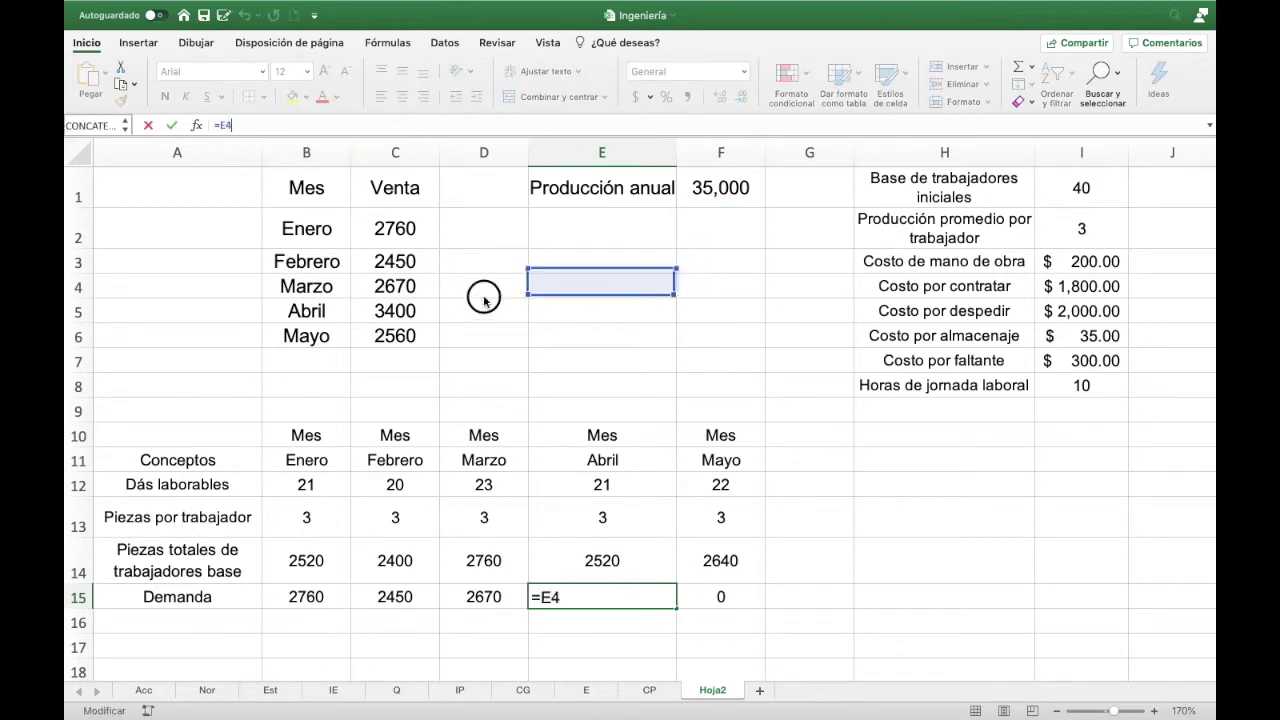
click(418, 288)
click(418, 311)
key(Tab)
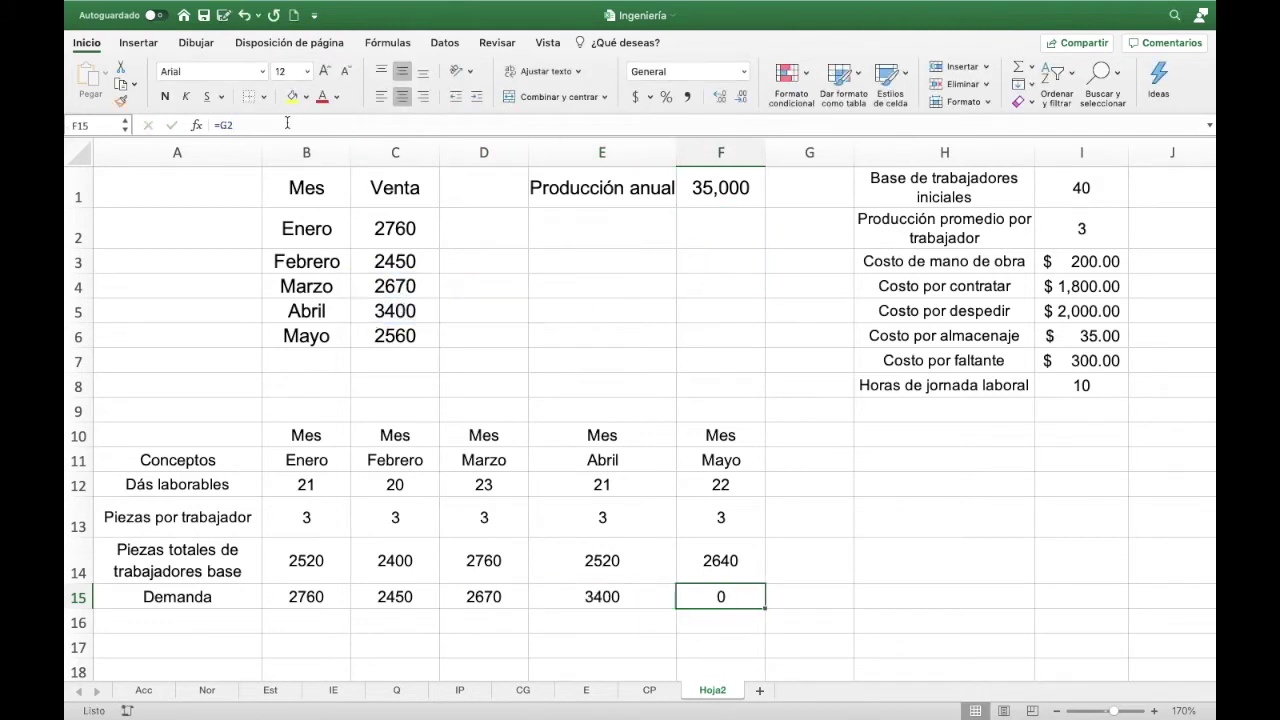
click(286, 125)
click(457, 334)
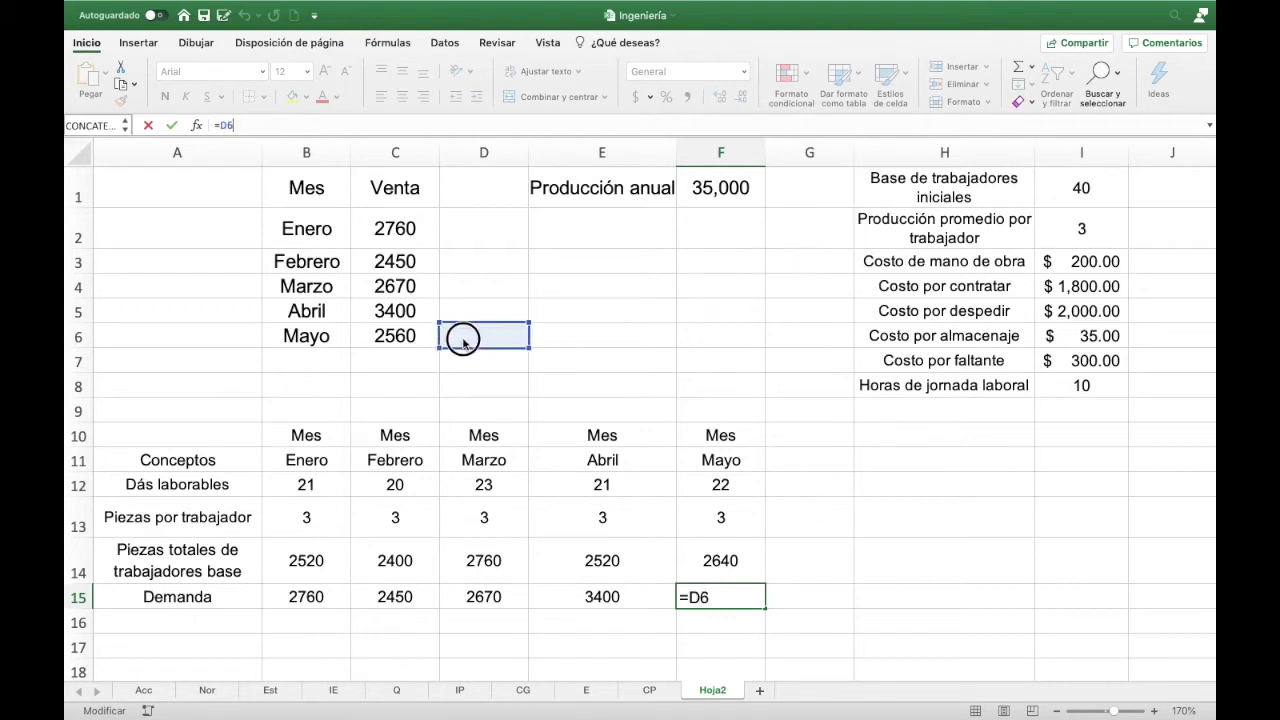
click(416, 346)
key(Return)
key(Left)
key(Left)
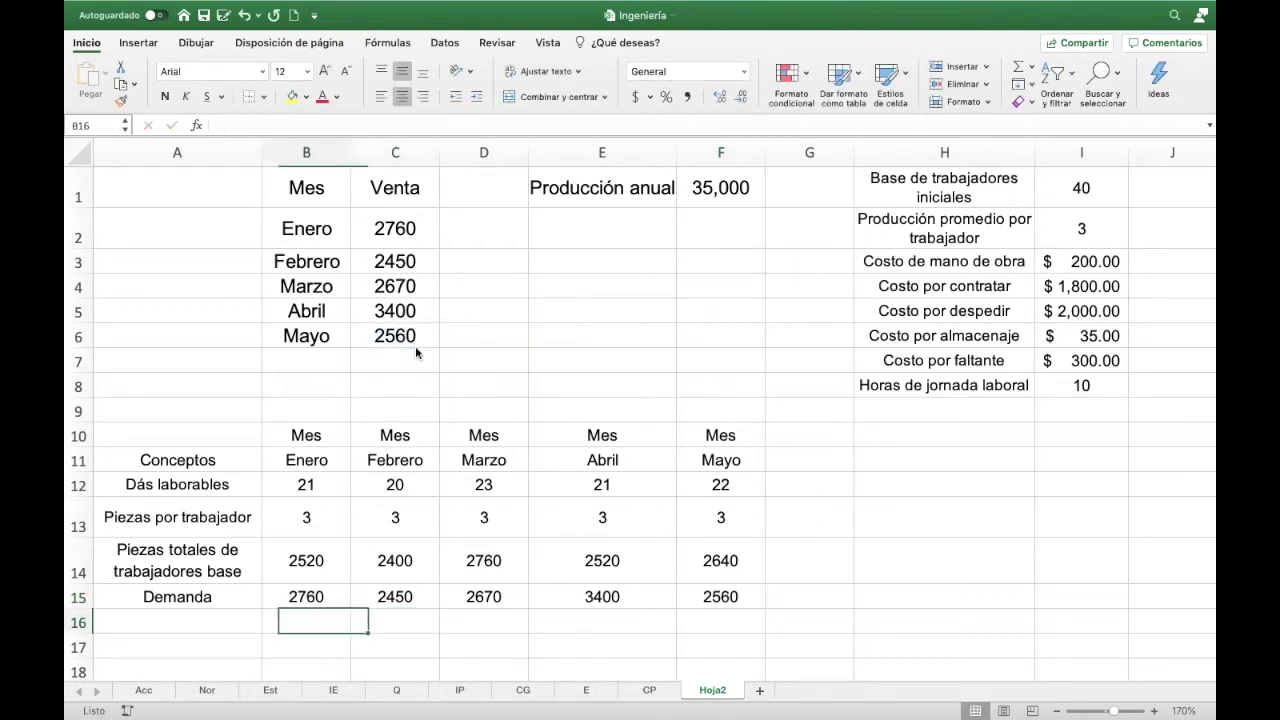
key(Left)
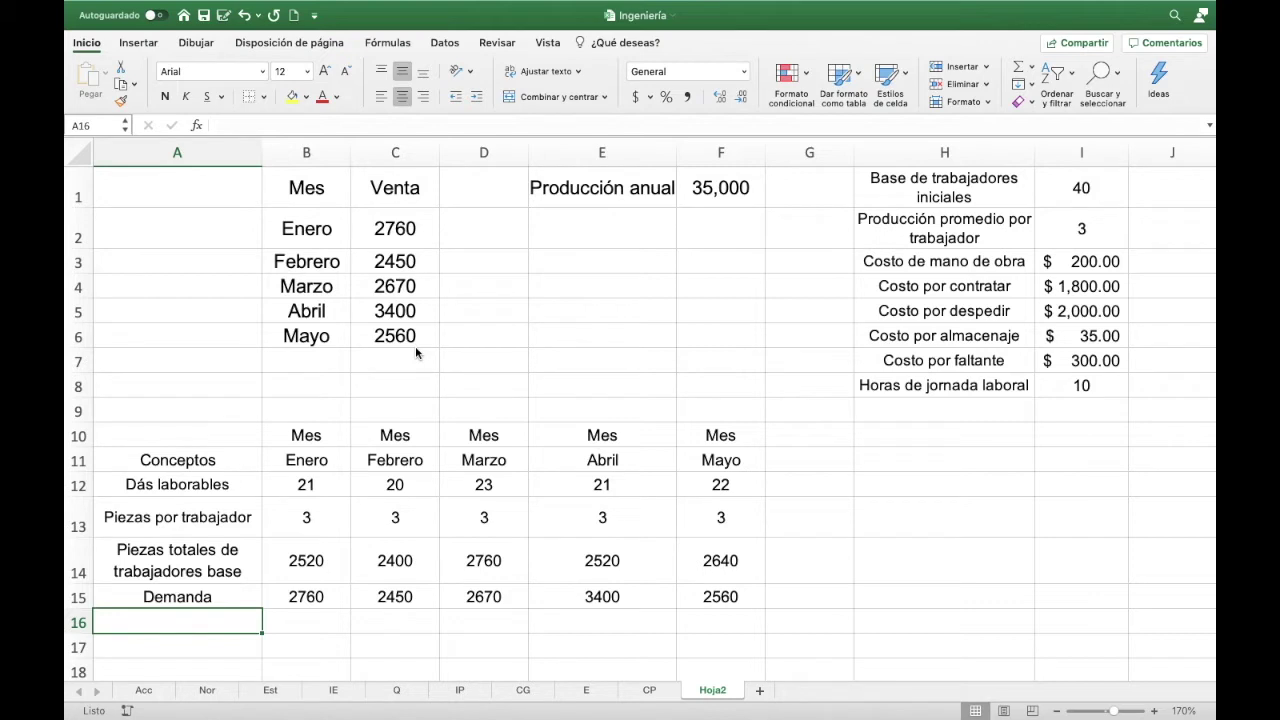
- Type 'Trabajadores requeridos' in A16 and wrap the label onto two lines
text(Traba)
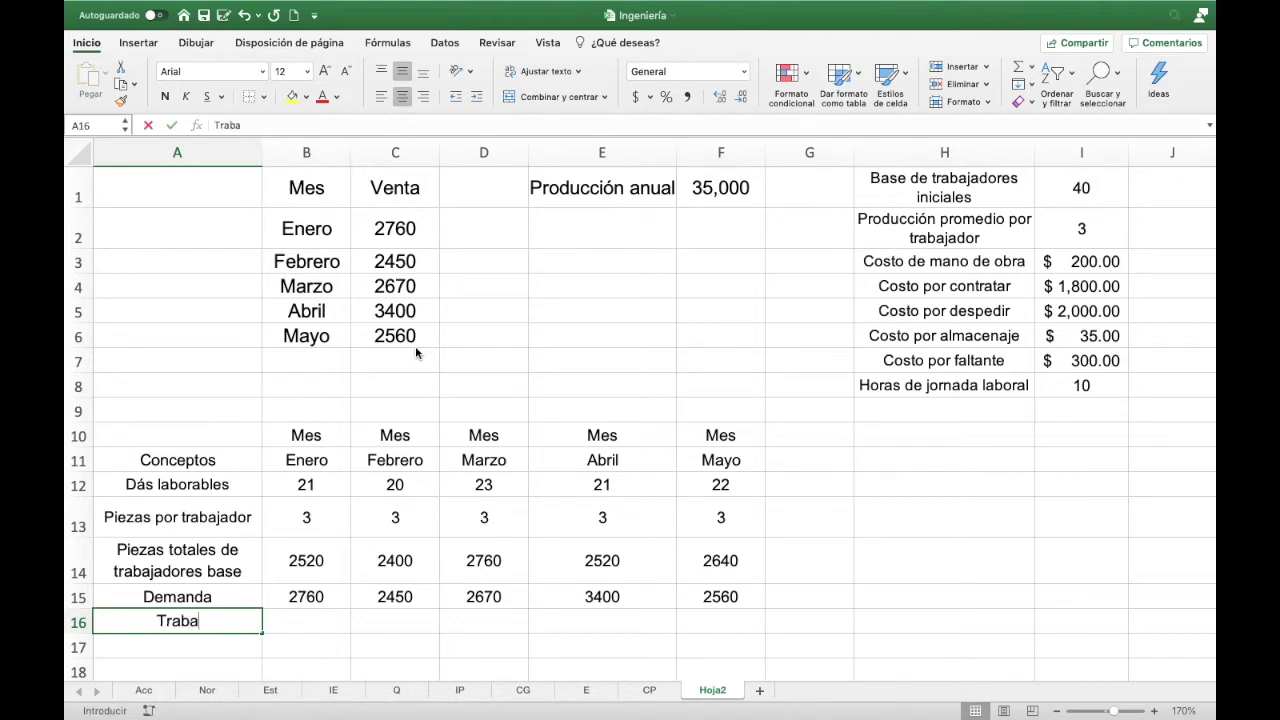
text(ja)
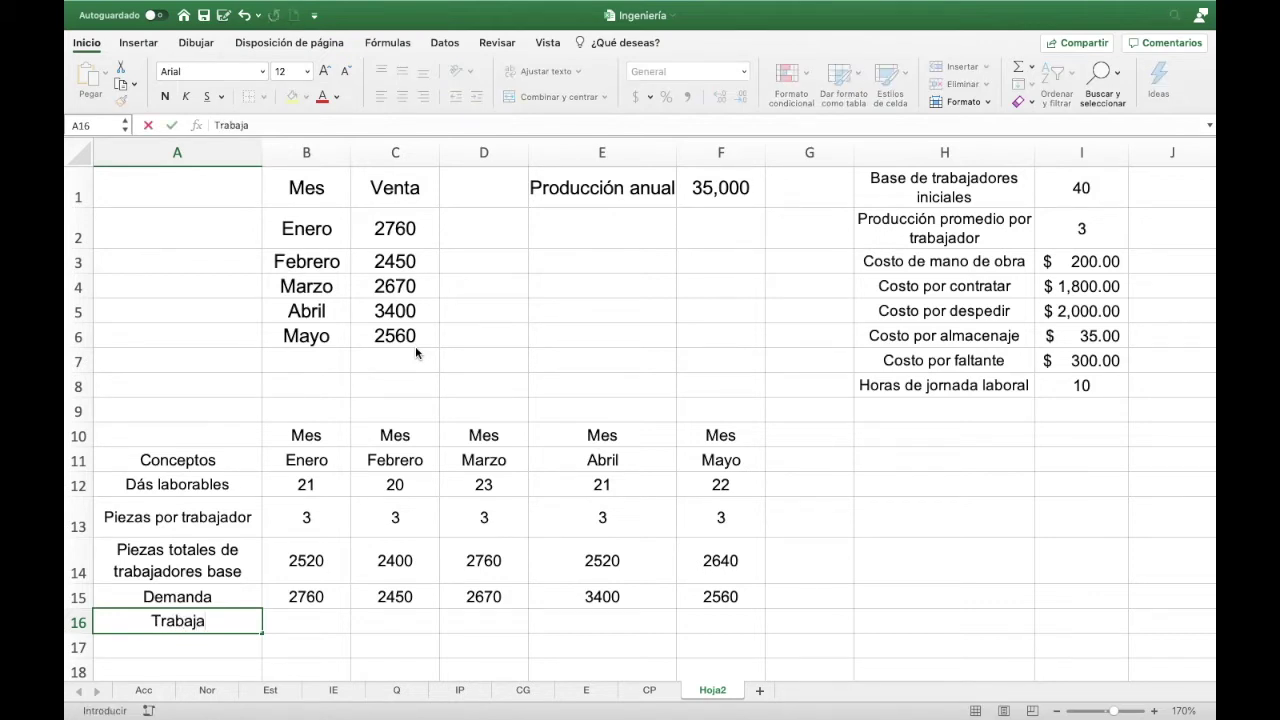
text(dore)
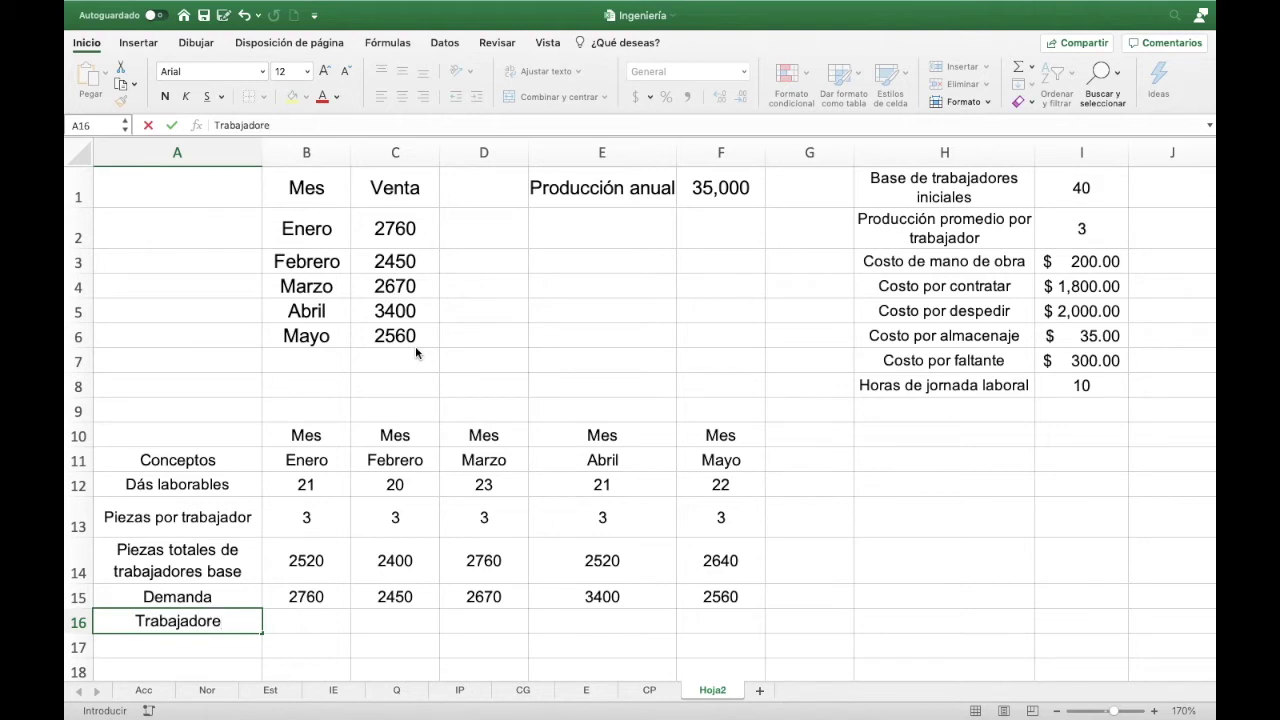
text(s)
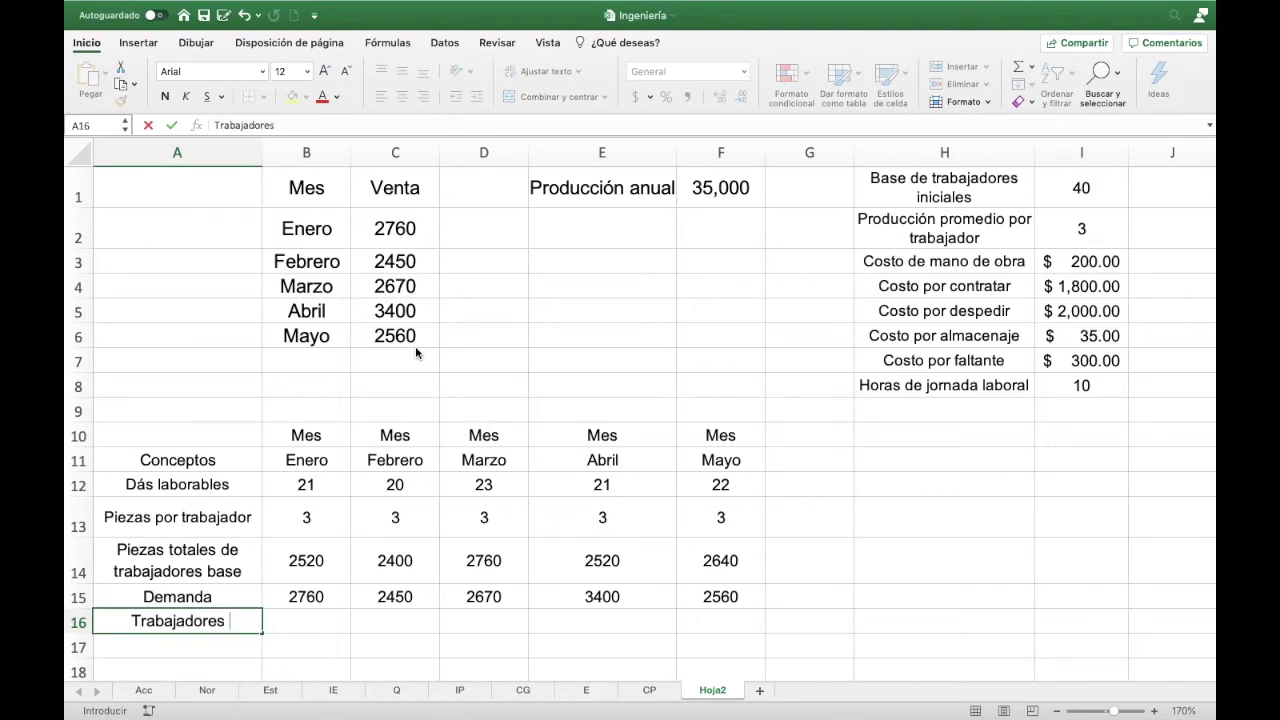
text( requ)
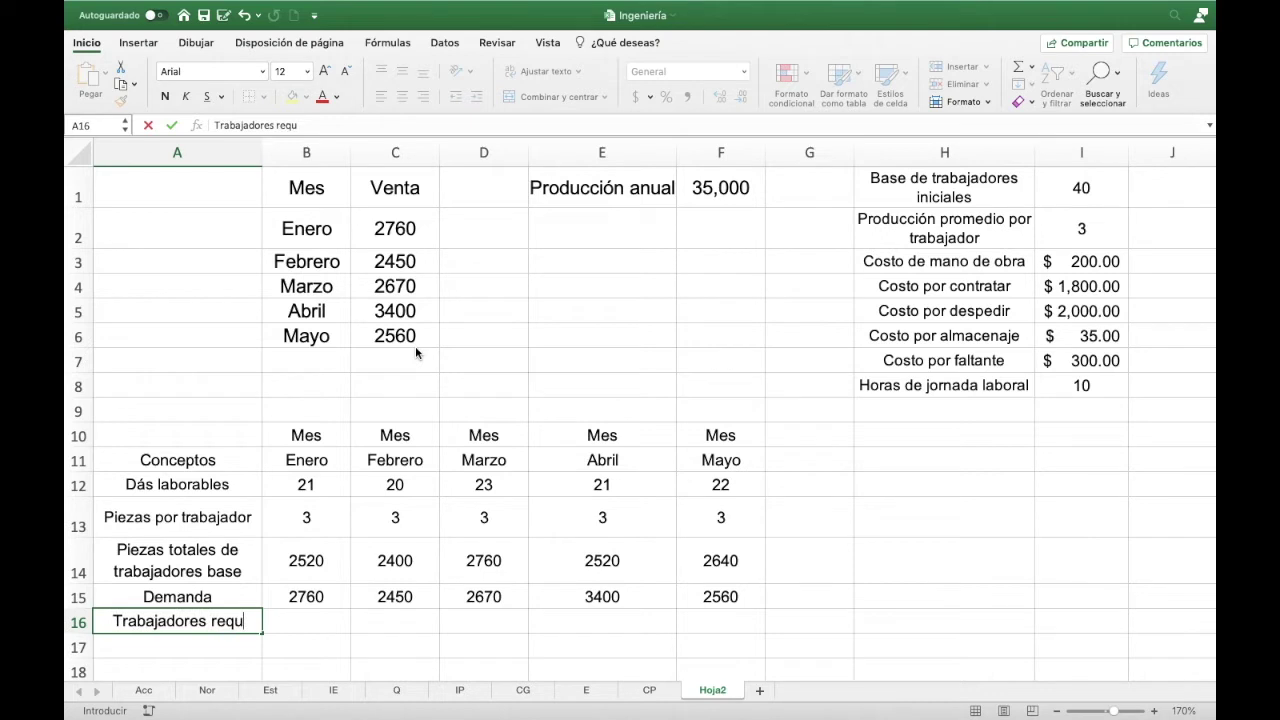
text(eridos)
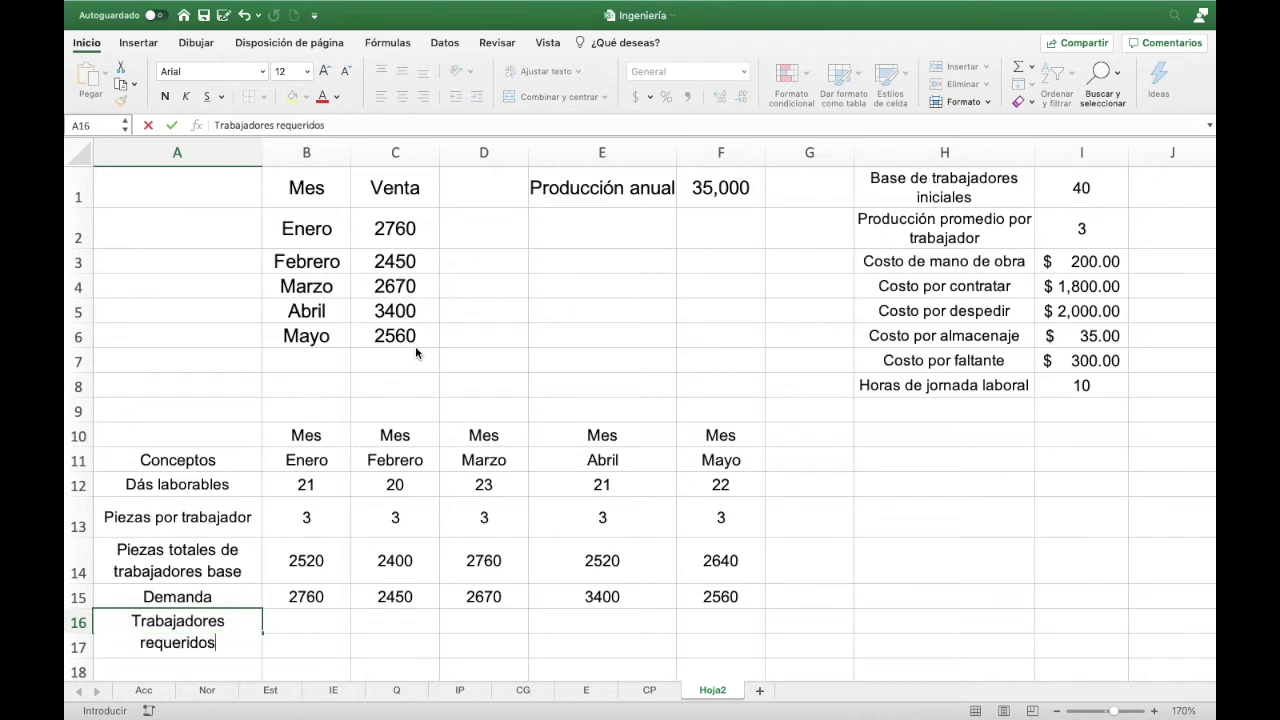
key(ctrl+Return)
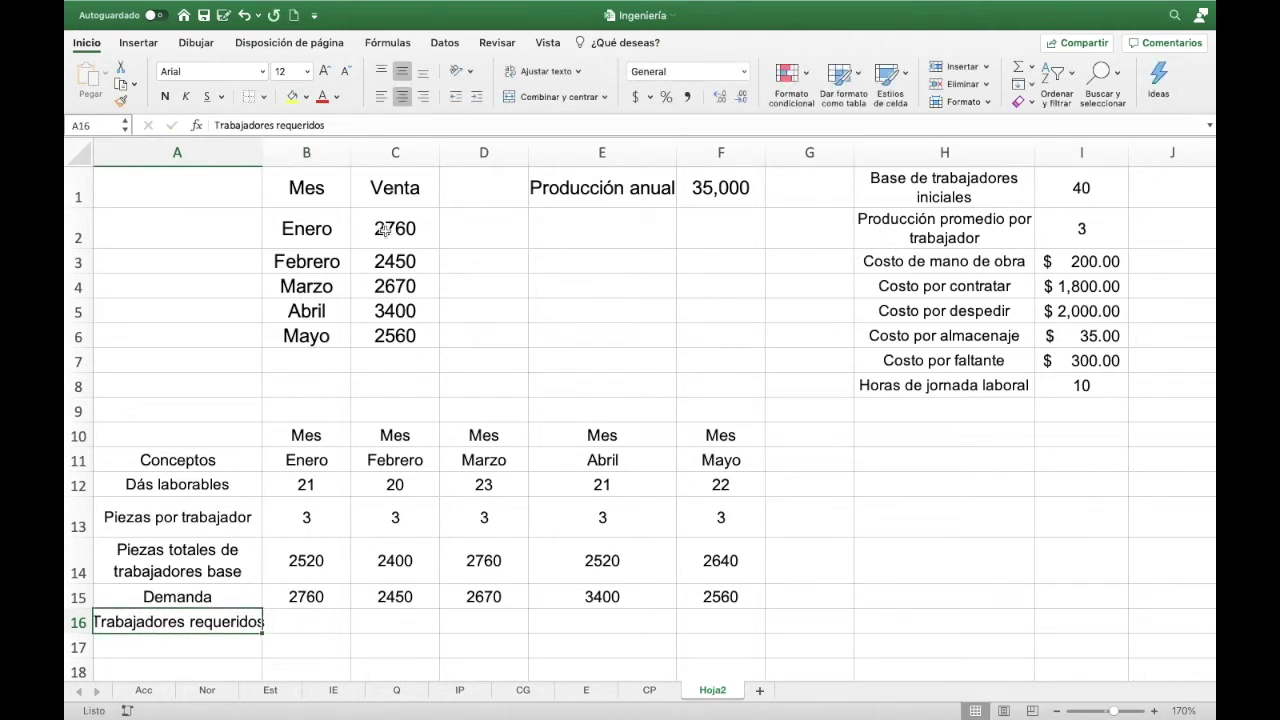
click(541, 71)
click(298, 628)
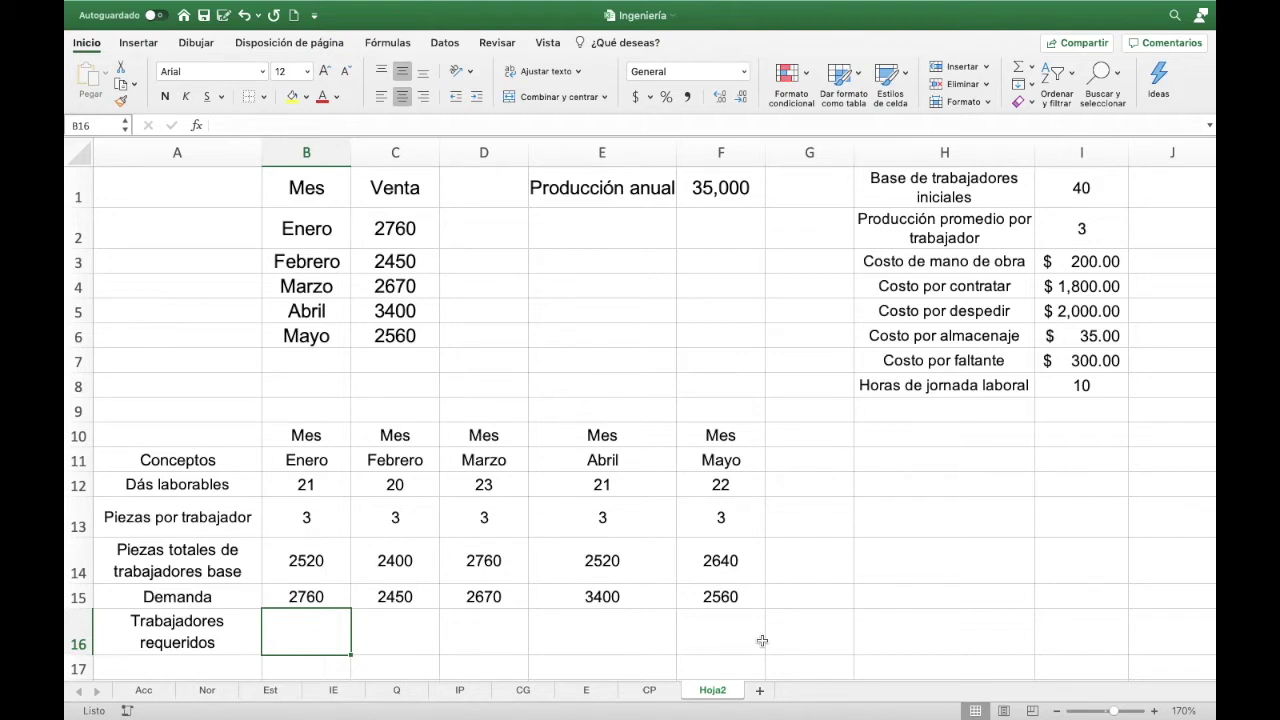
- Enter =(B15/B12)/B13 in B16, giving 43.809524 required workers for Enero
text(=()
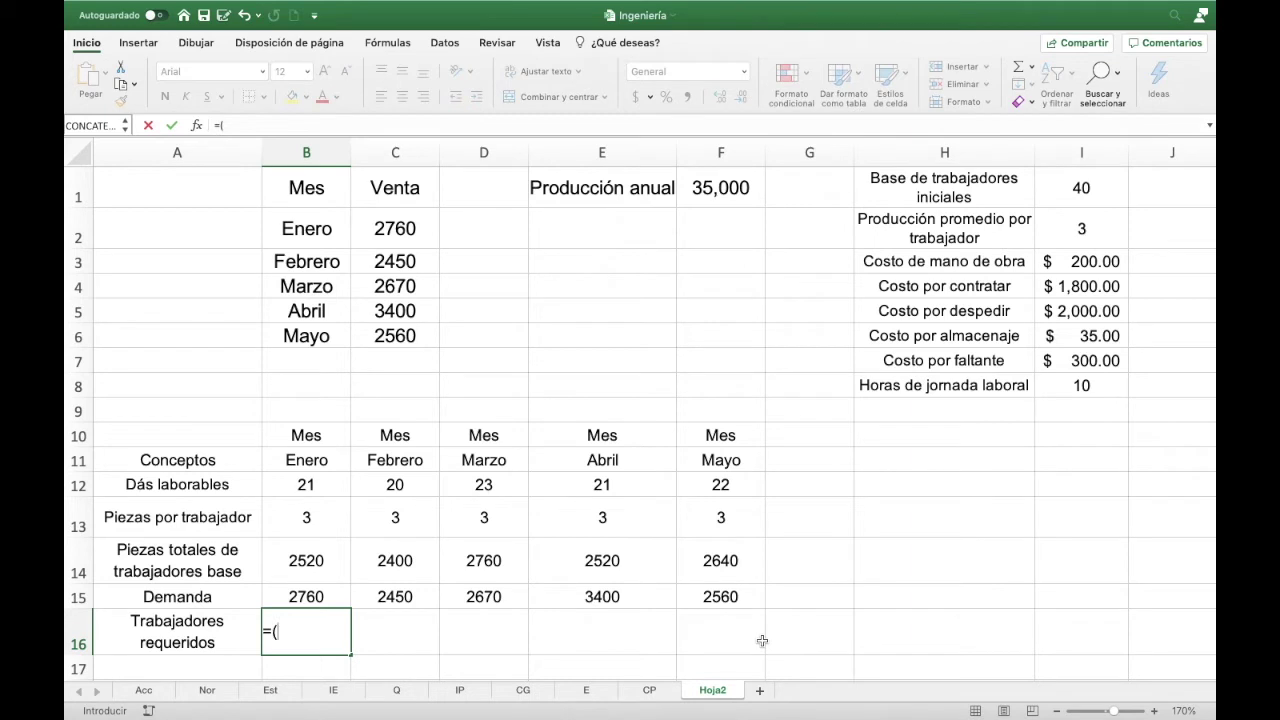
key(Up)
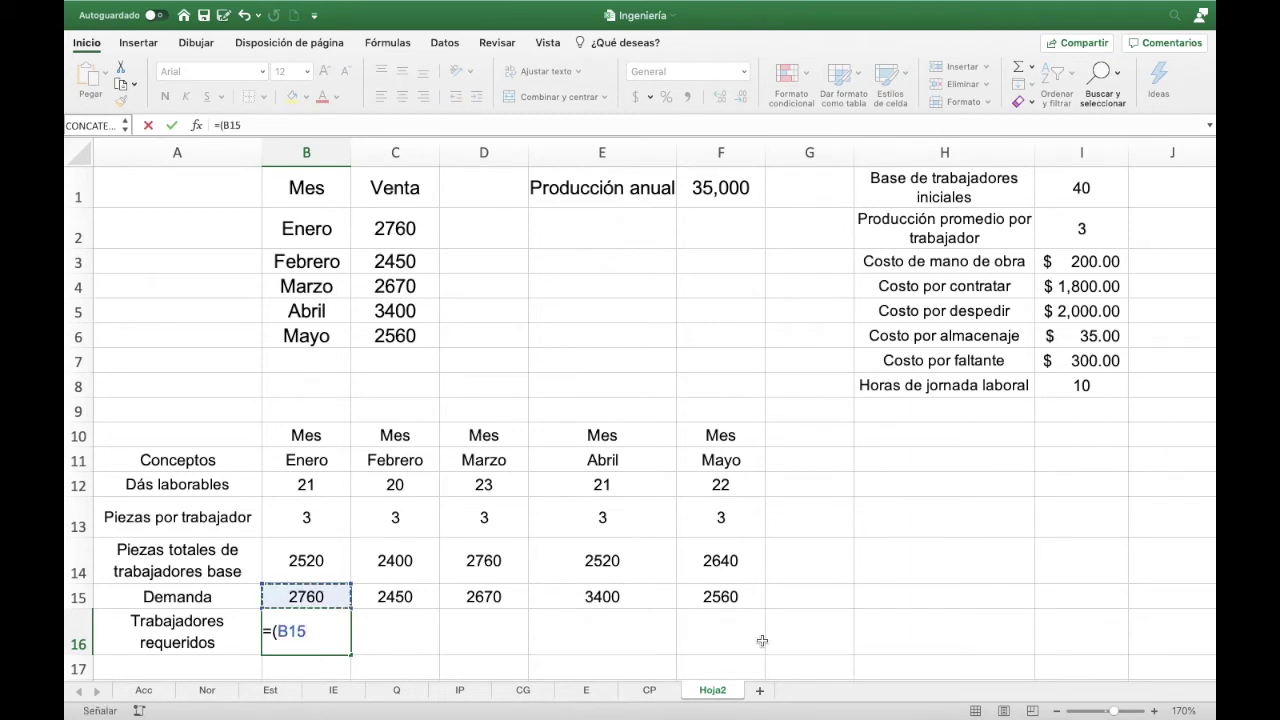
text(/)
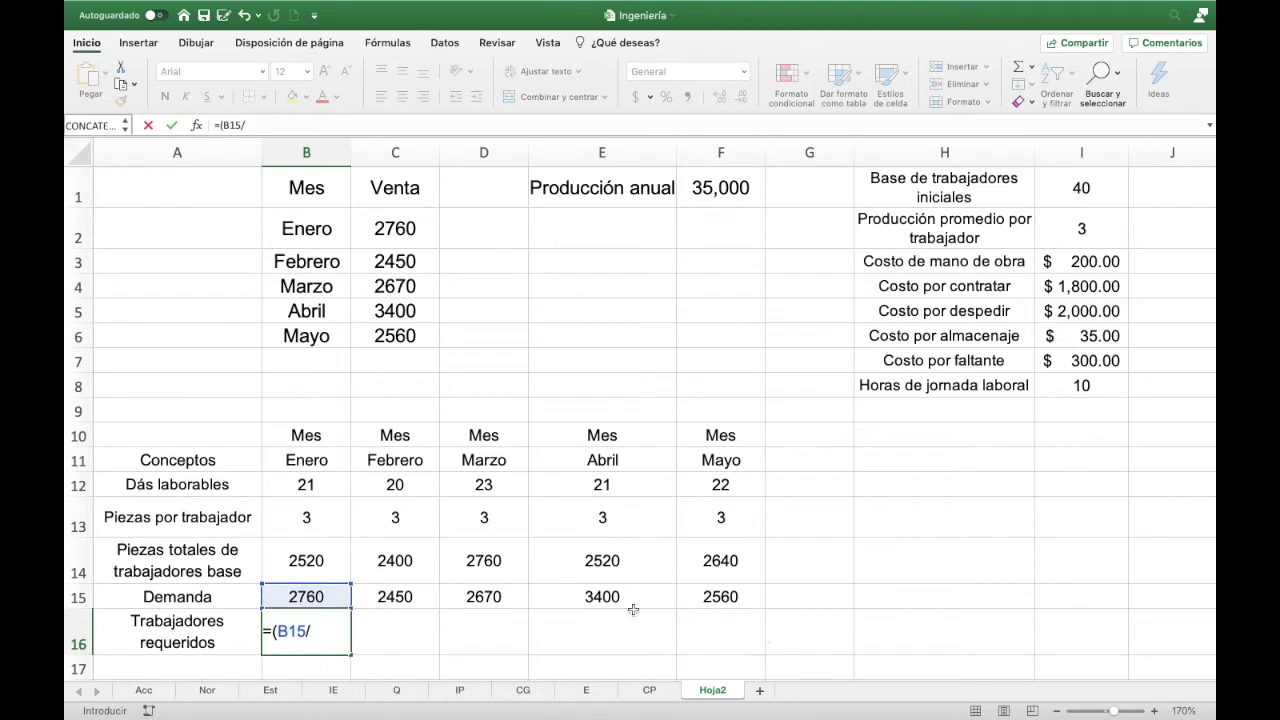
click(306, 479)
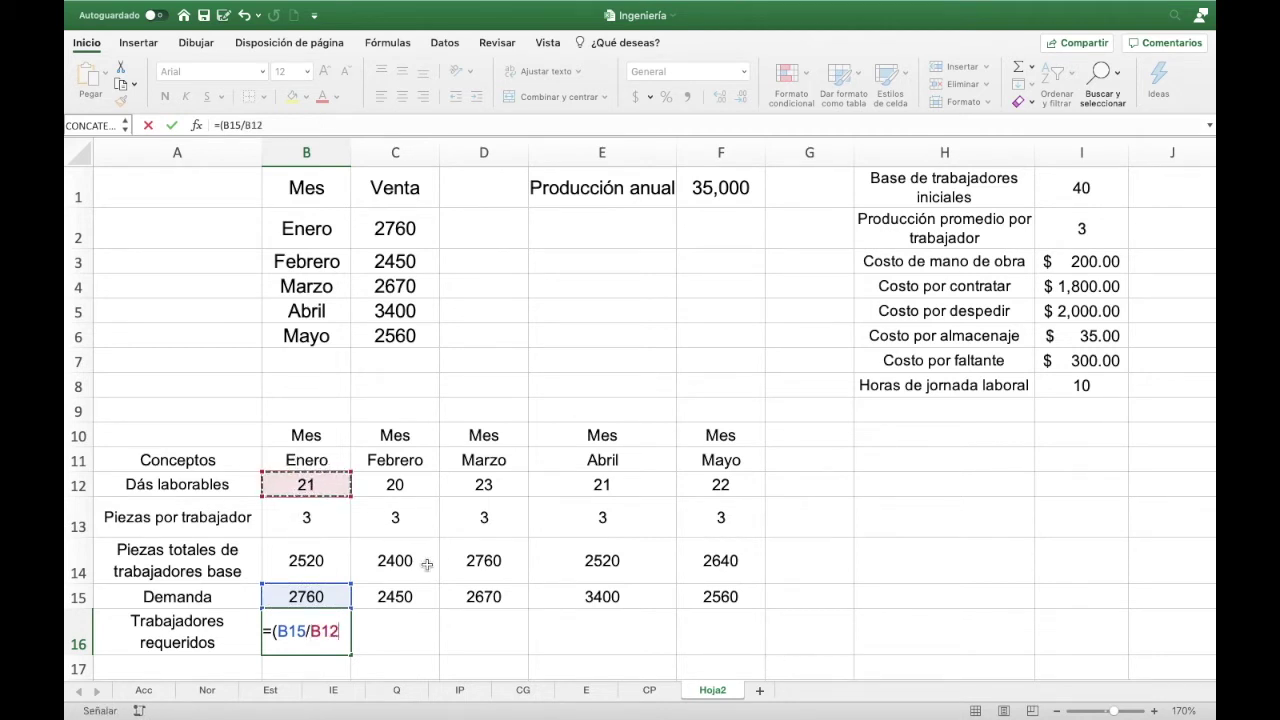
text()/)
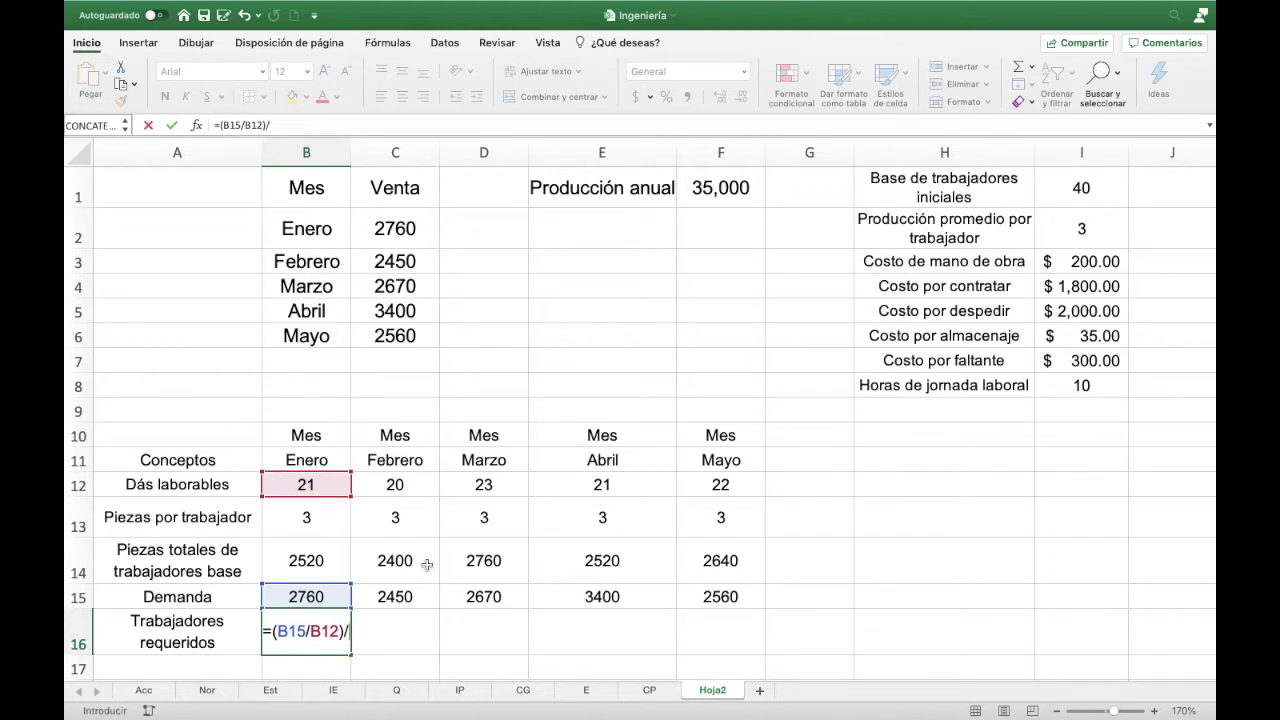
key(Up)
key(Up)
key(Up)
key(Up)
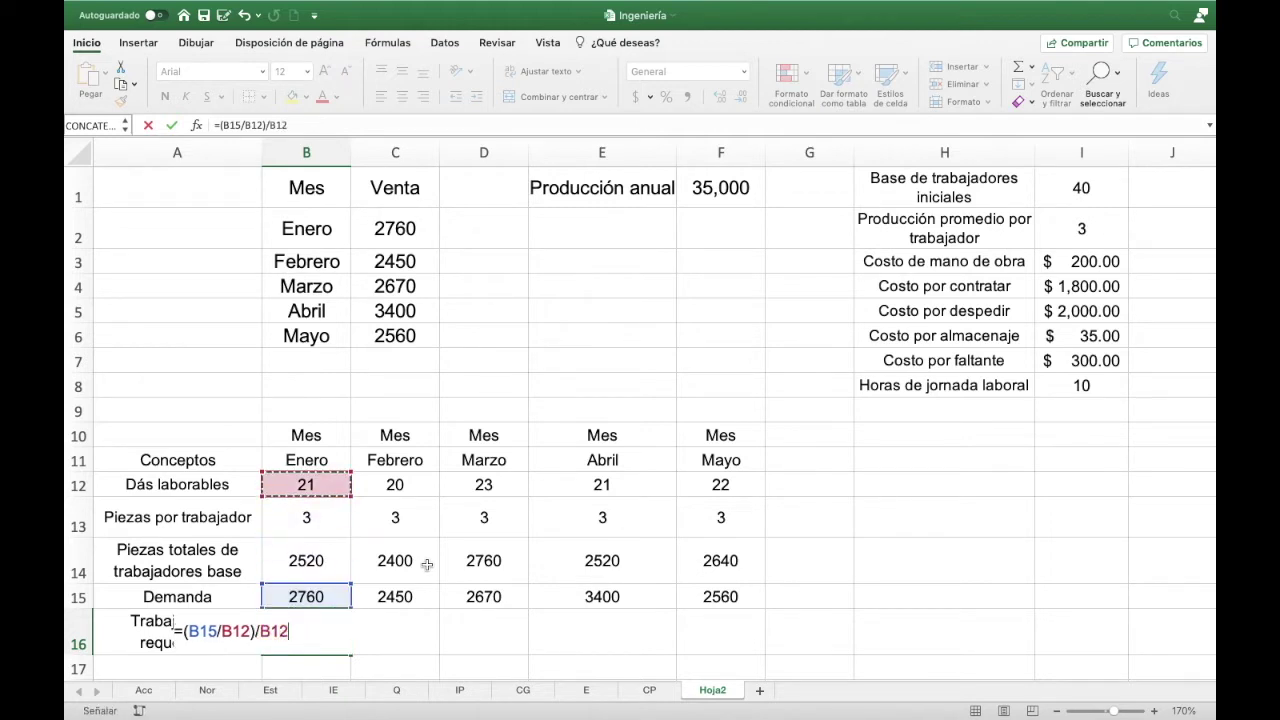
key(Down)
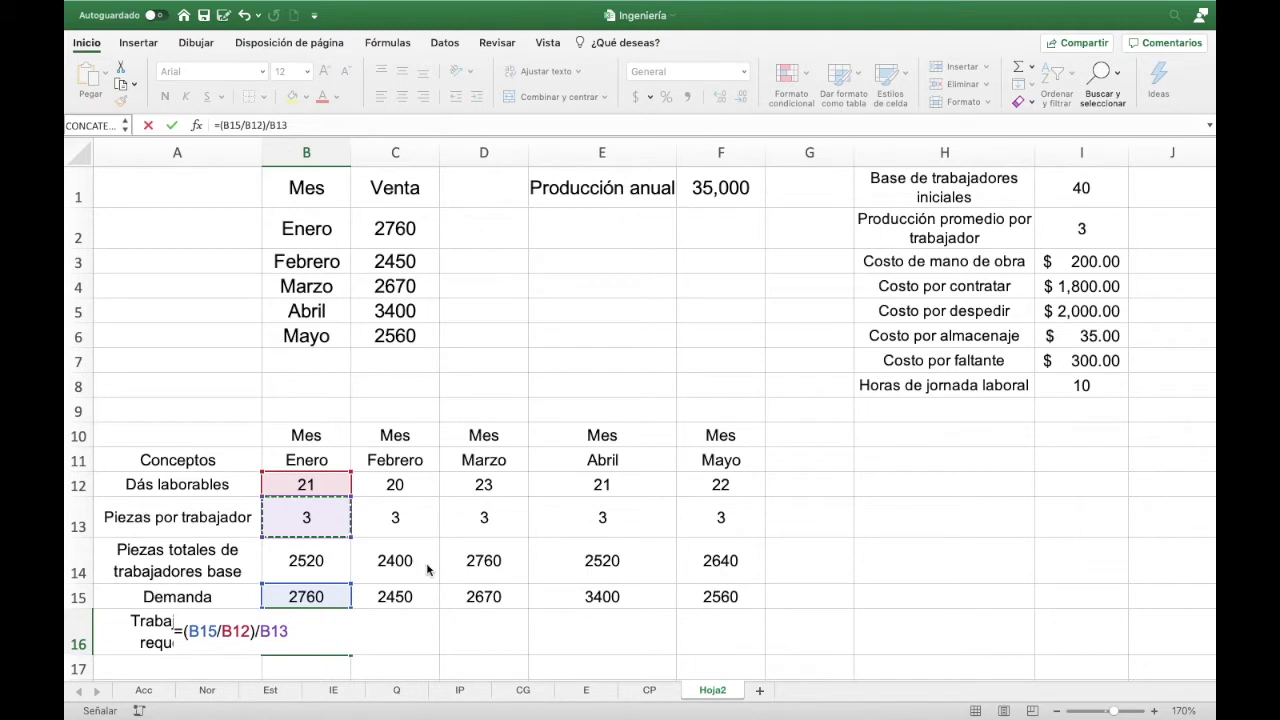
key(Return)
key(Up)
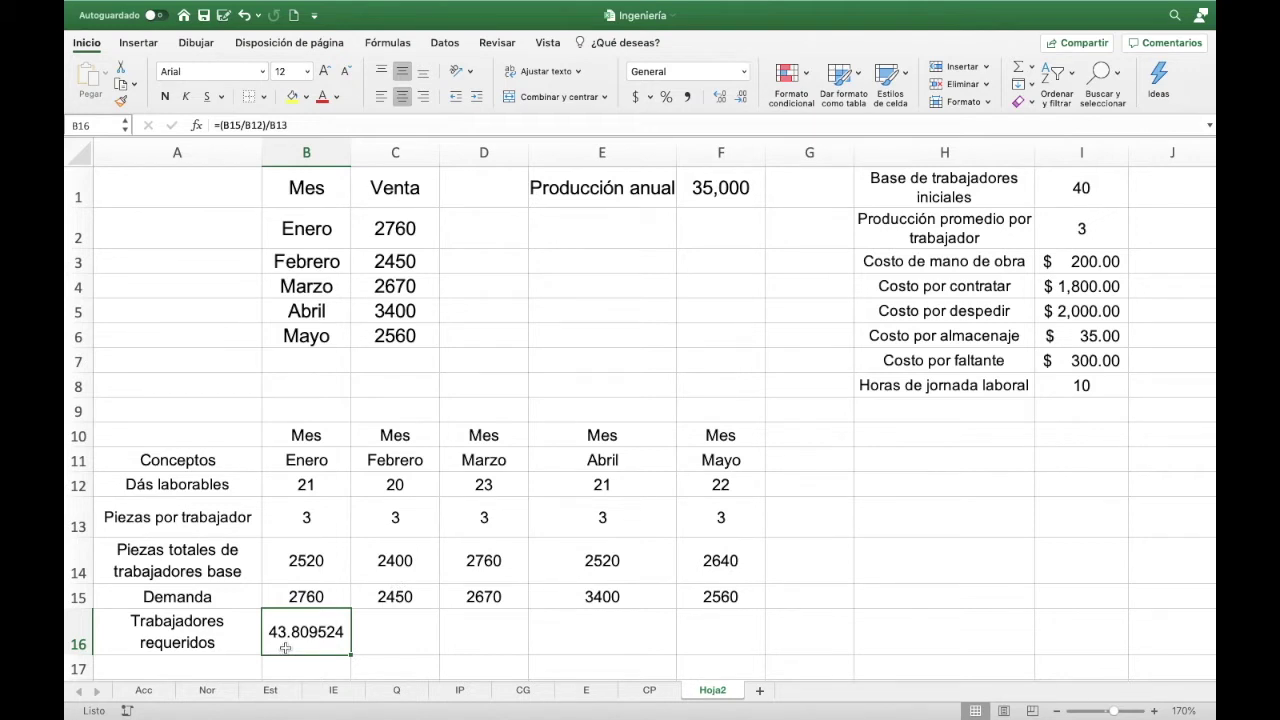
- Try =(44*B13)*B12 in B17, check the 2772 result, then clear B17
key(Down)
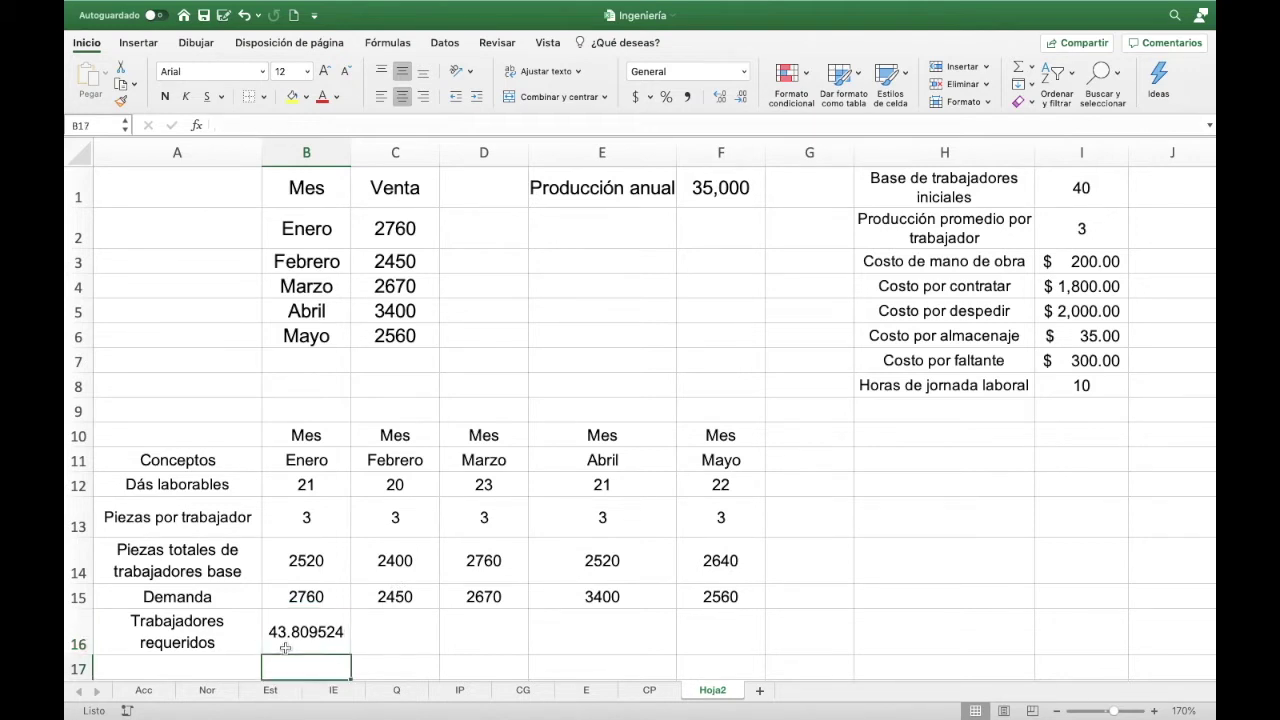
key(Down)
key(Down)
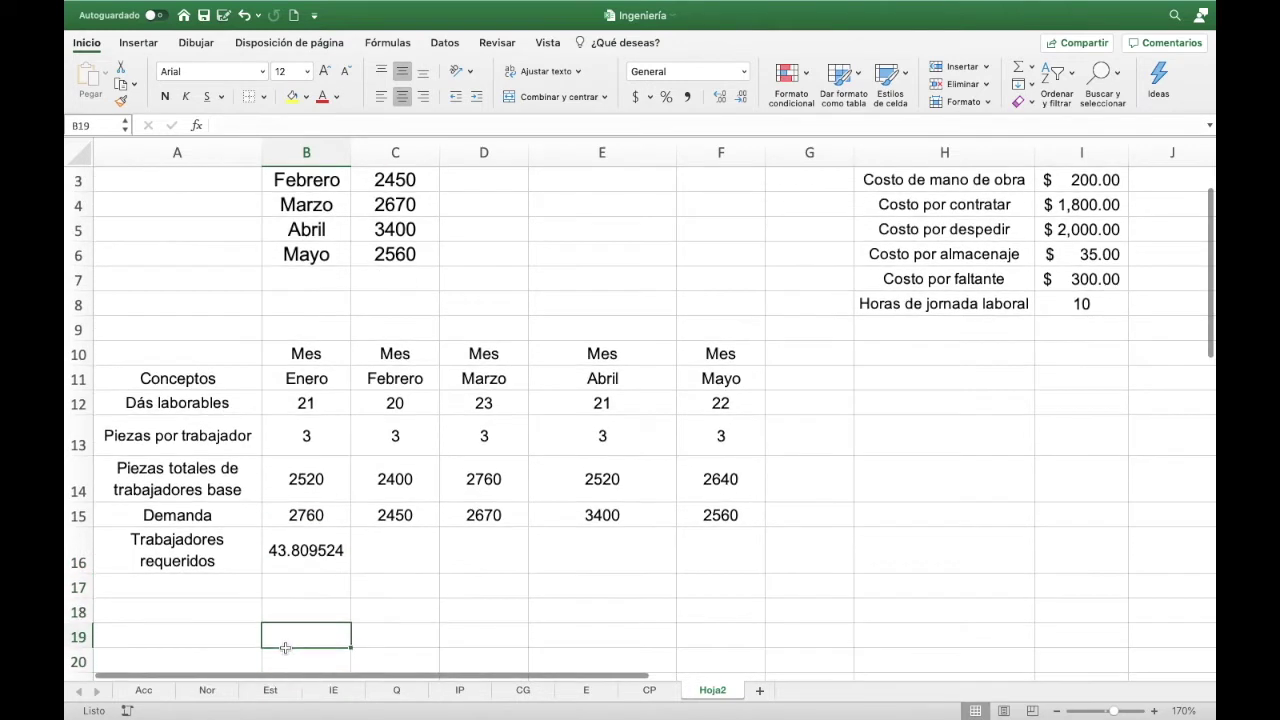
key(Up)
key(Up)
text(=)
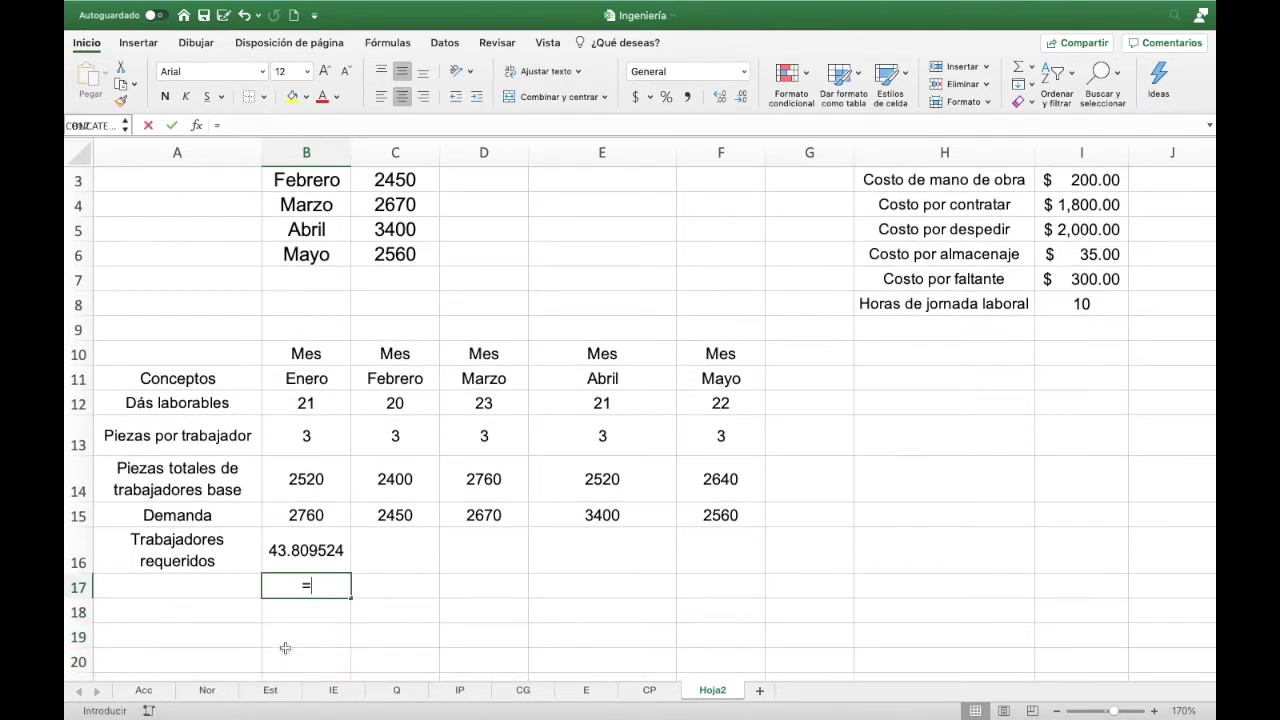
text(44*)
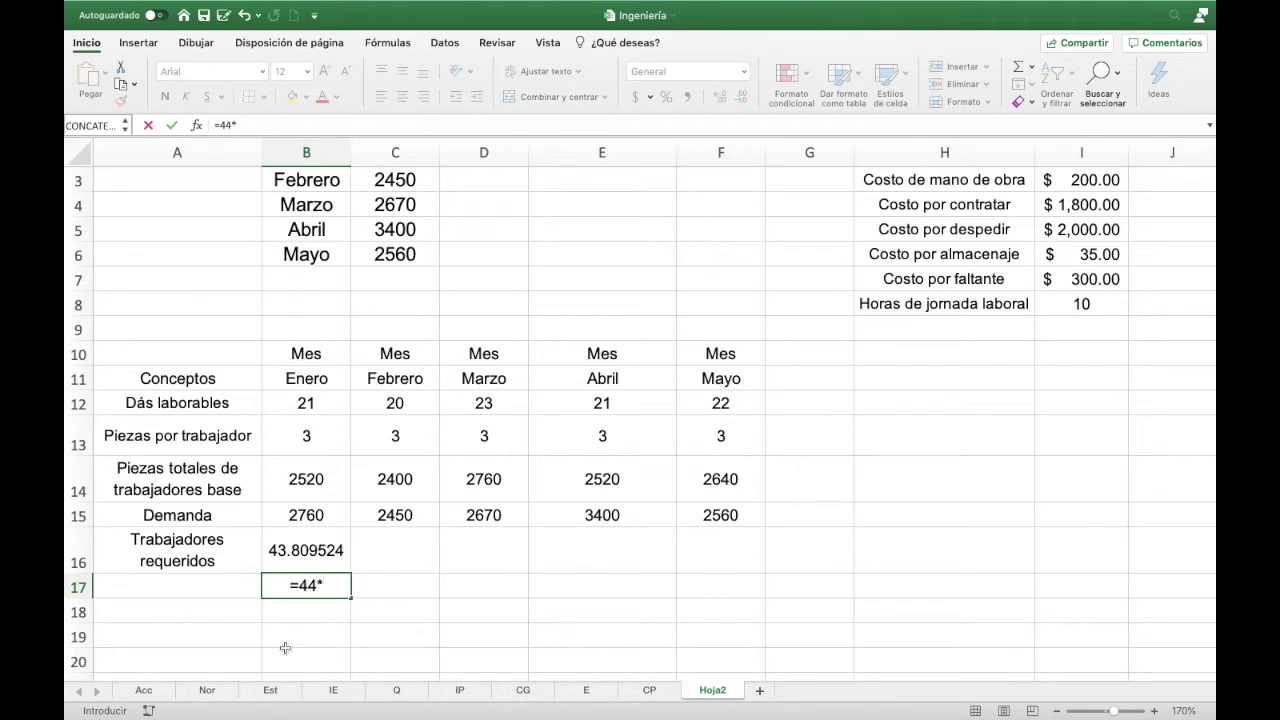
key(Up)
key(Up)
key(Up)
key(Up)
key(Return)
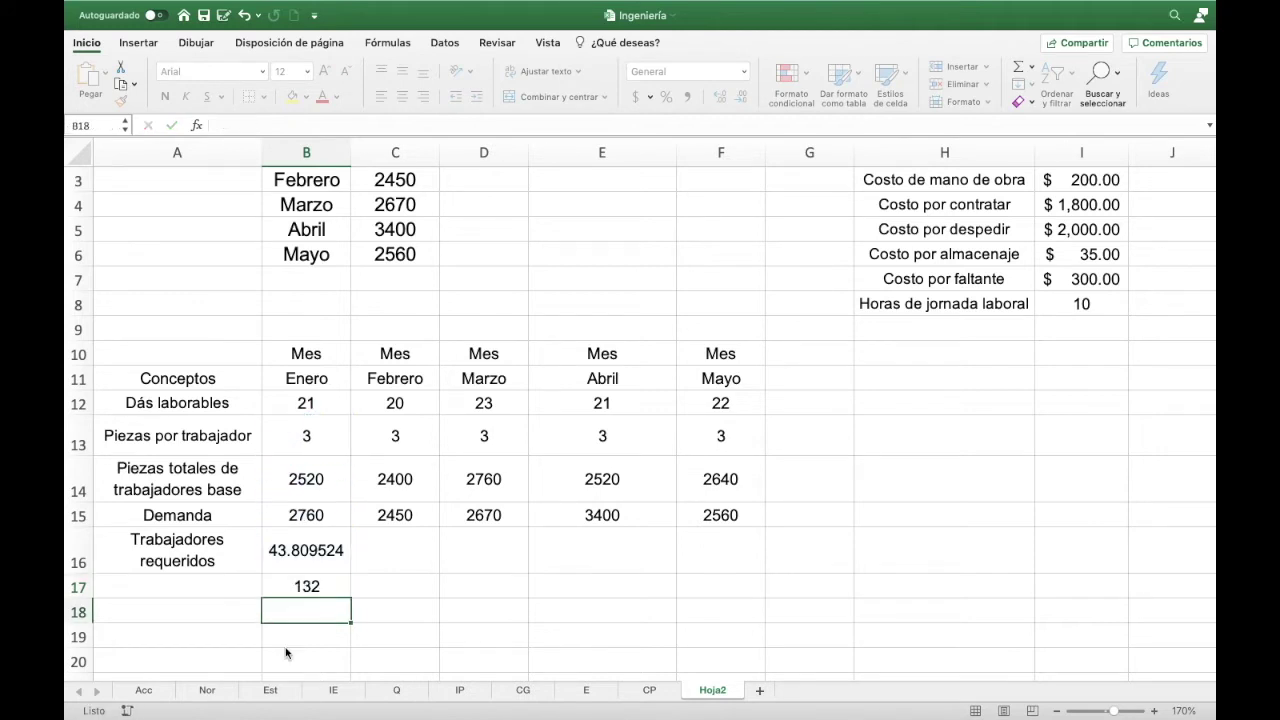
key(Up)
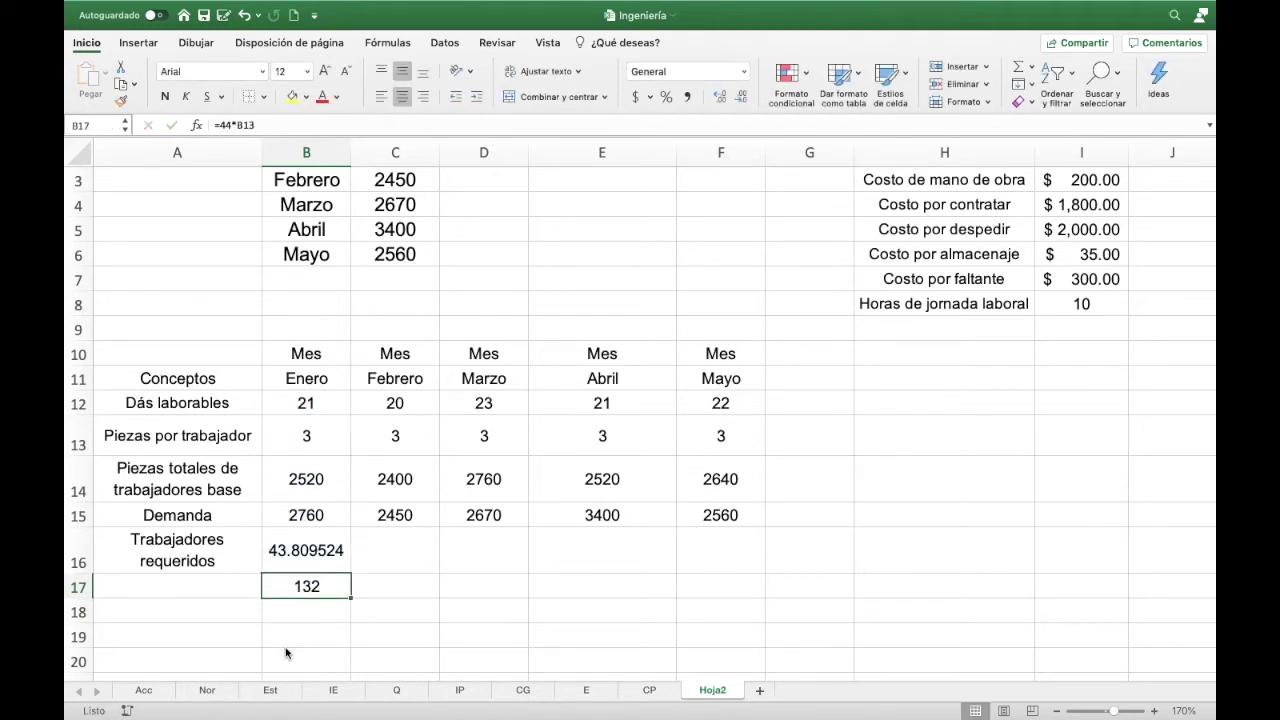
click(297, 127)
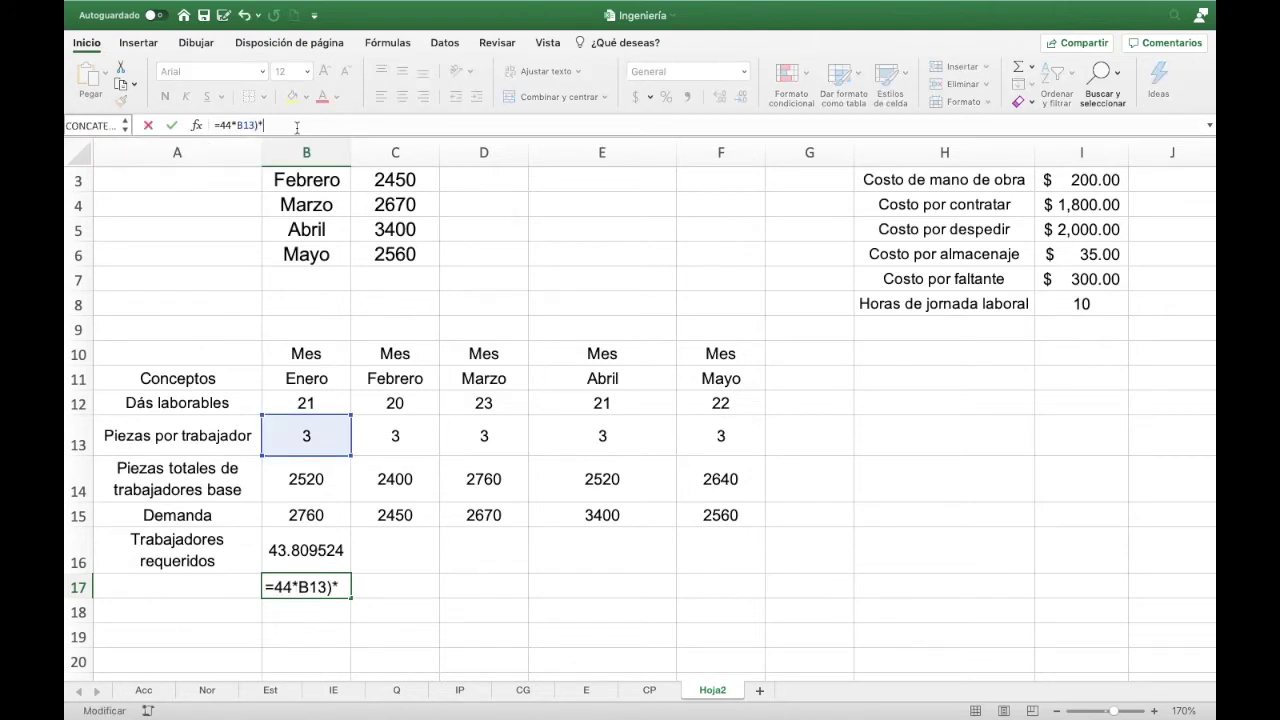
click(336, 398)
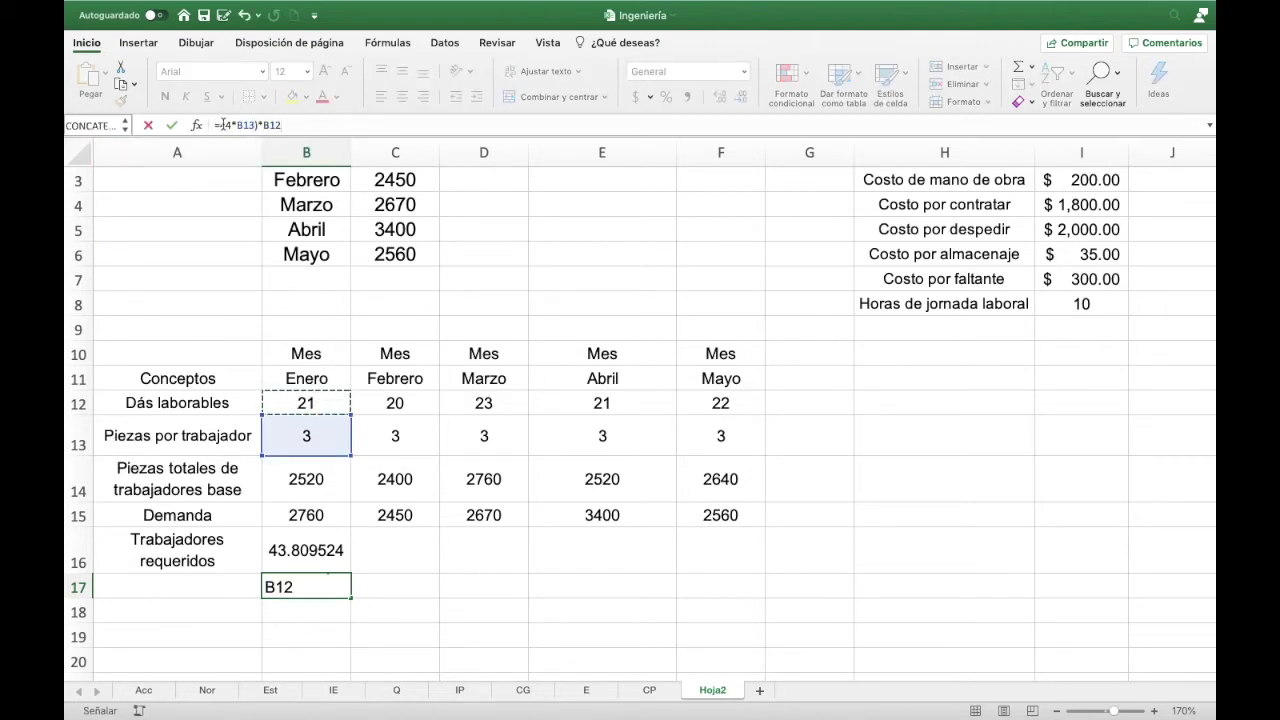
click(222, 125)
text(()
key(Return)
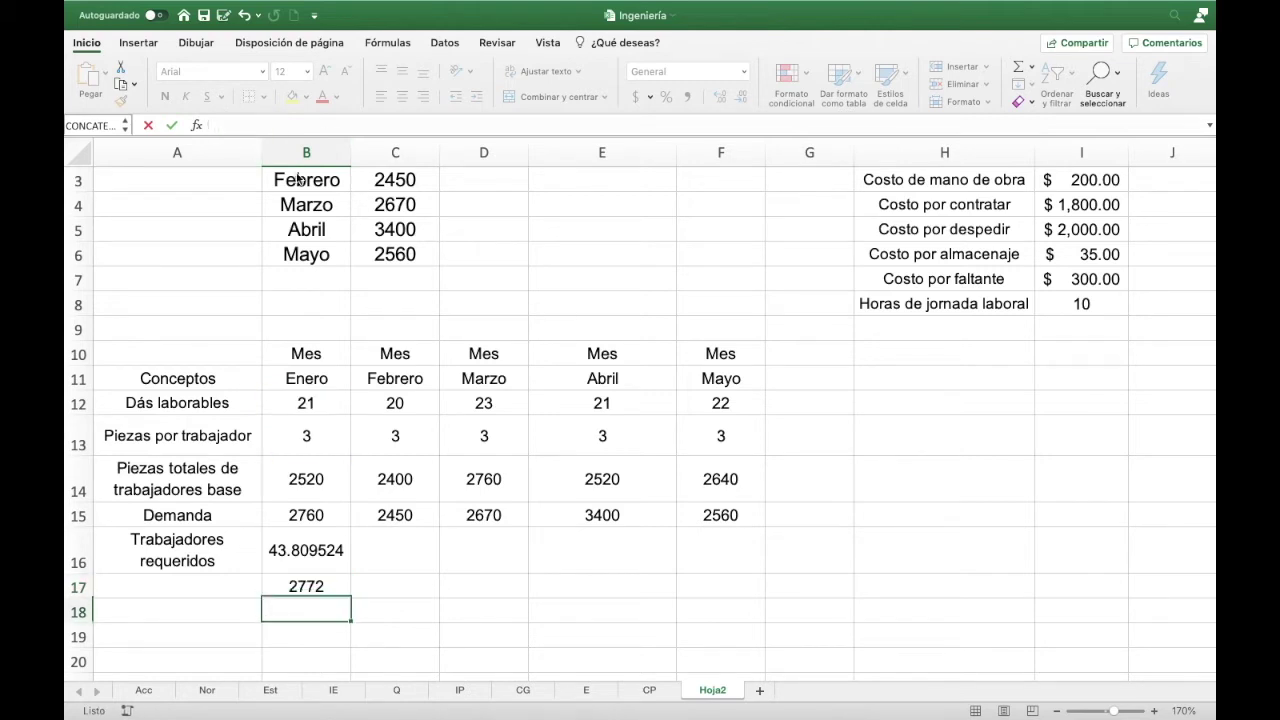
key(Up)
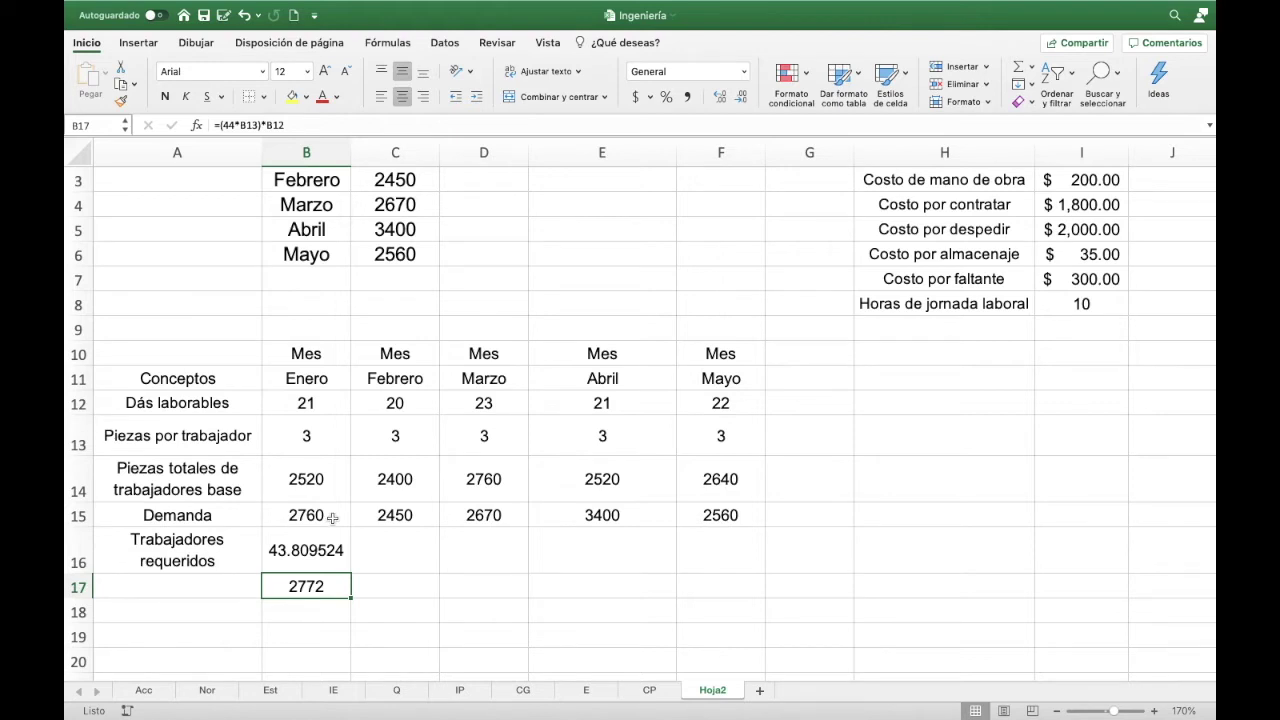
key(Delete)
click(293, 550)
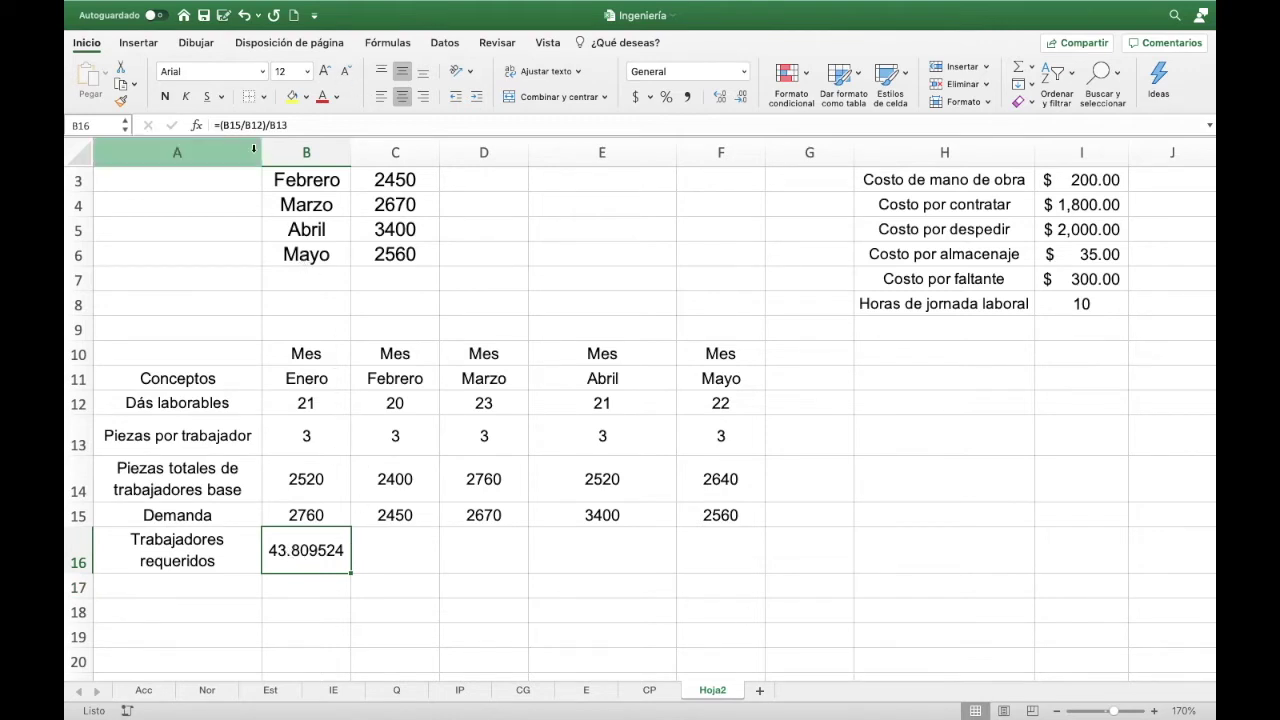
- Wrap B16 in REDONDEAR.MAS(...,0) and fill to F16, giving 44, 41, 39, 54, 39
click(220, 125)
text(r)
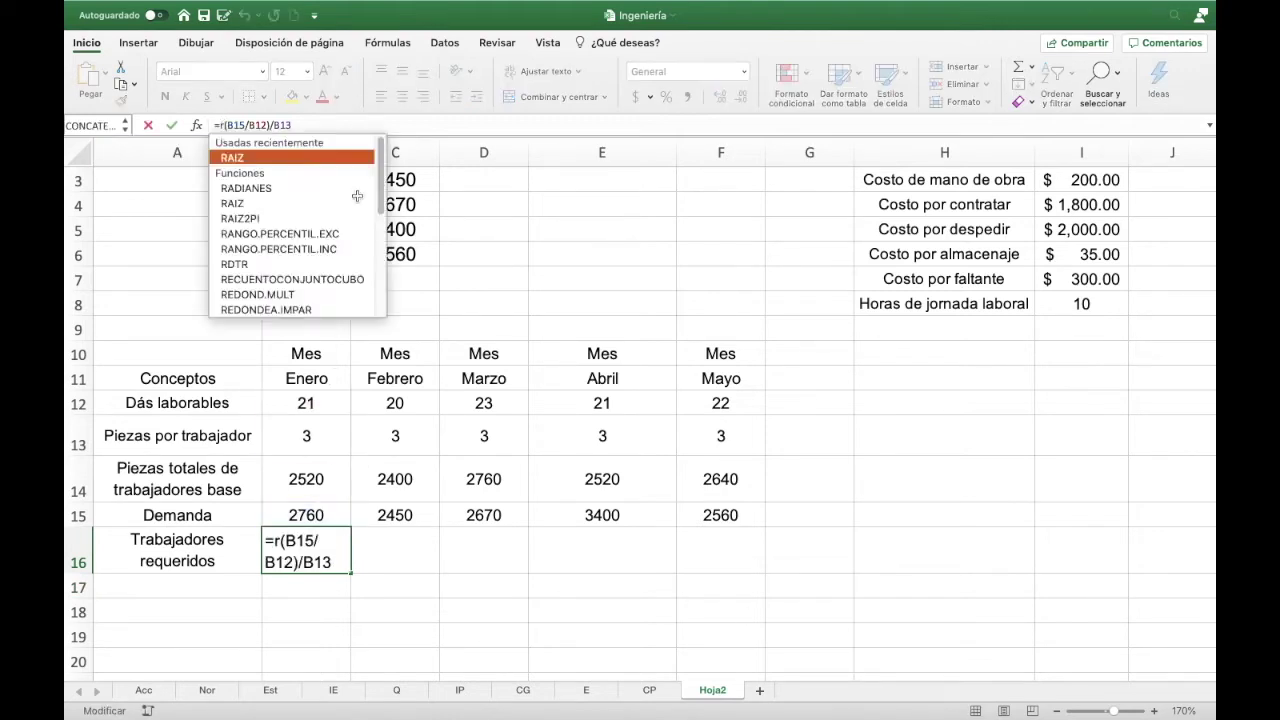
text(edondea)
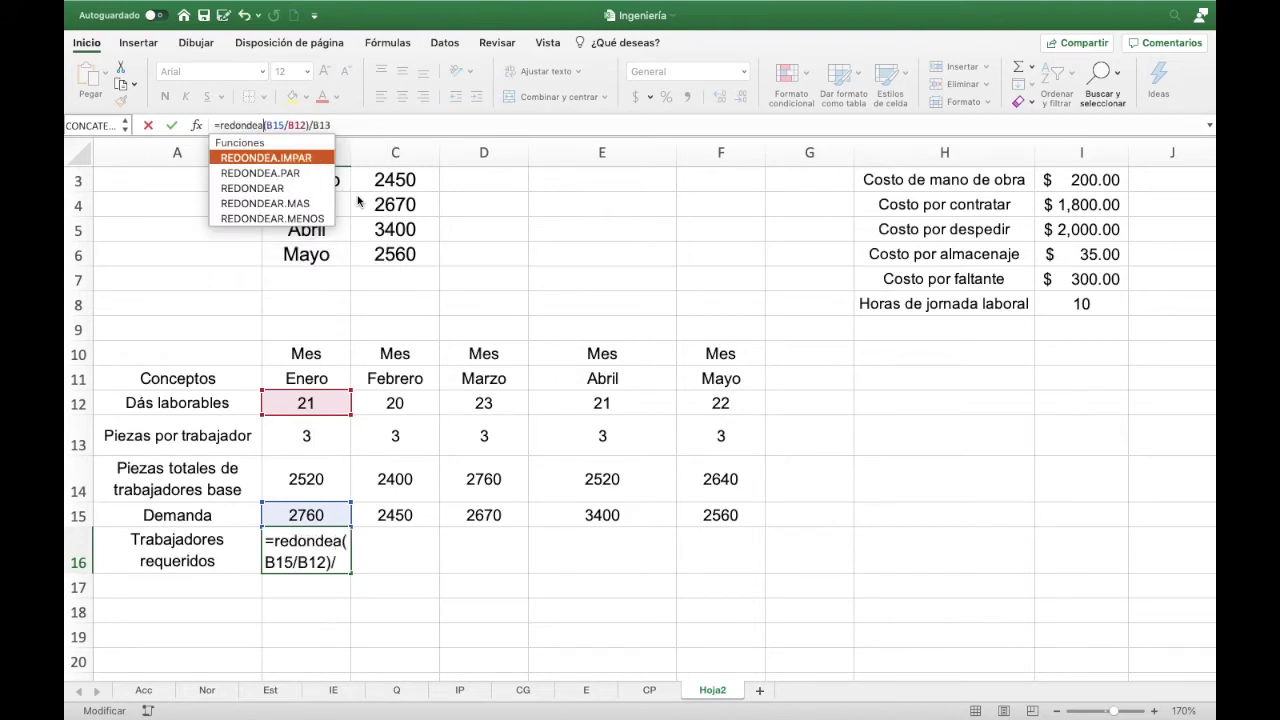
double_click(300, 203)
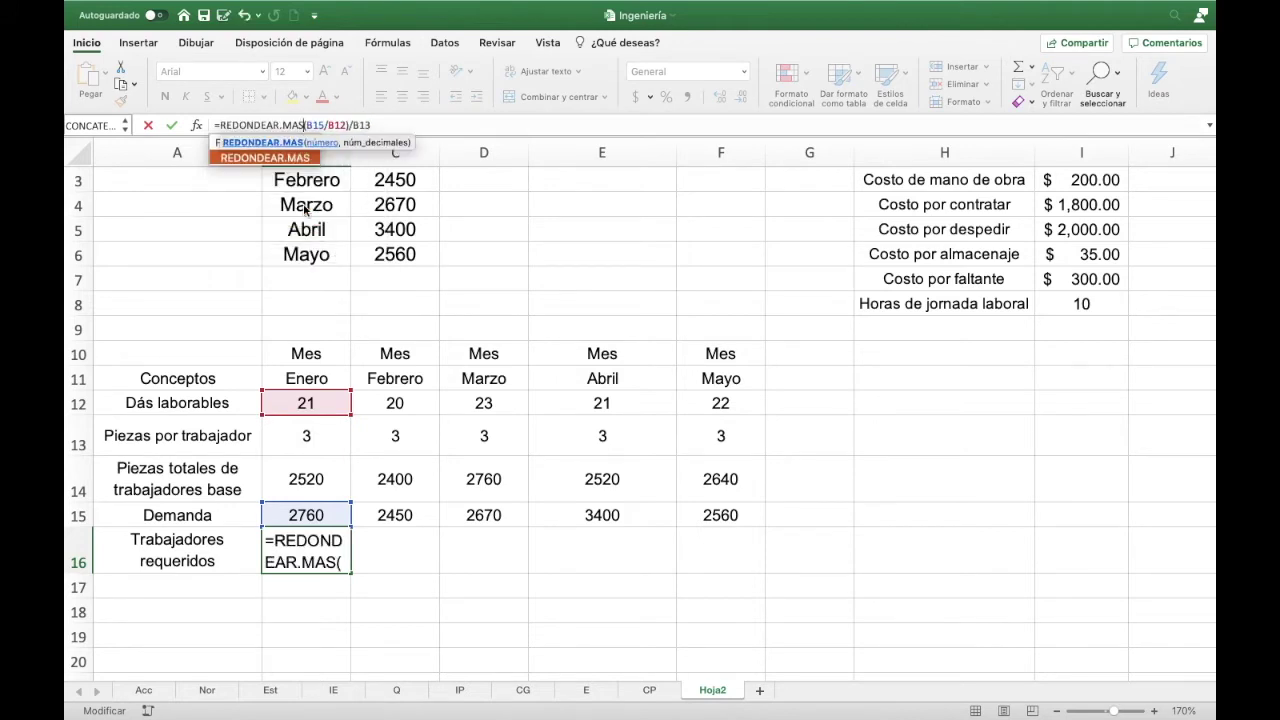
text(()
click(389, 123)
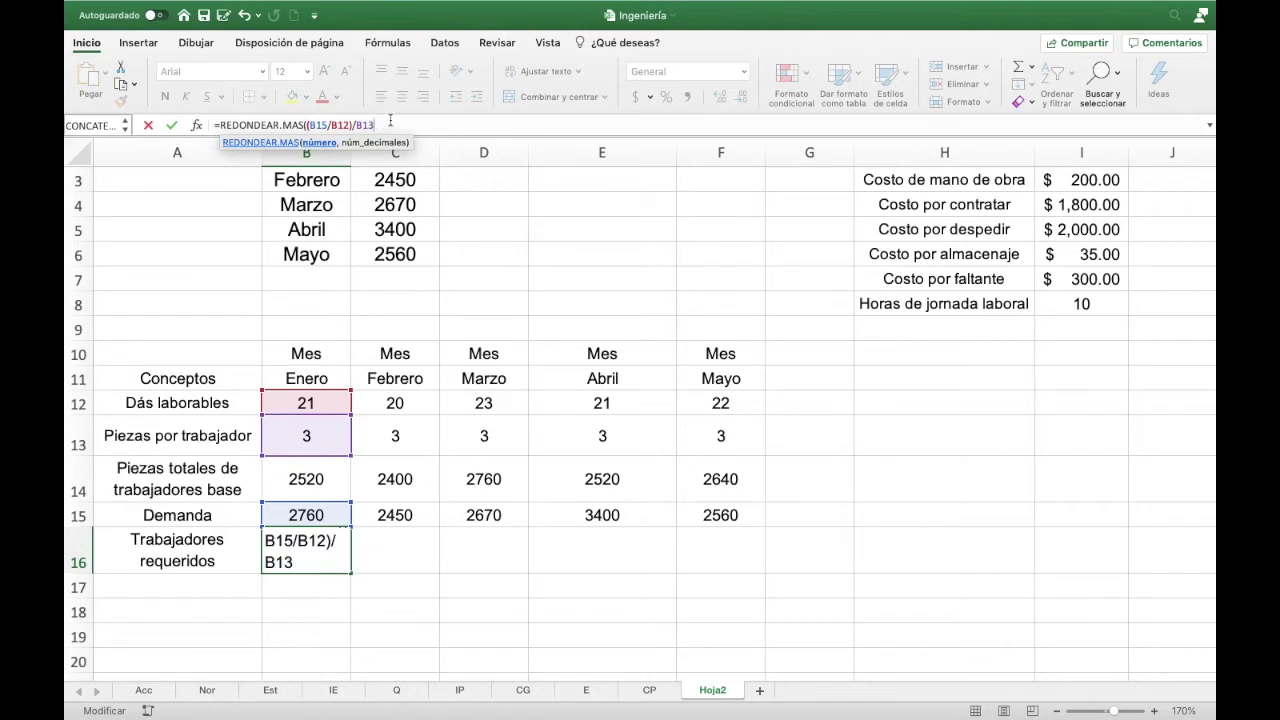
text(,0)
key(Return)
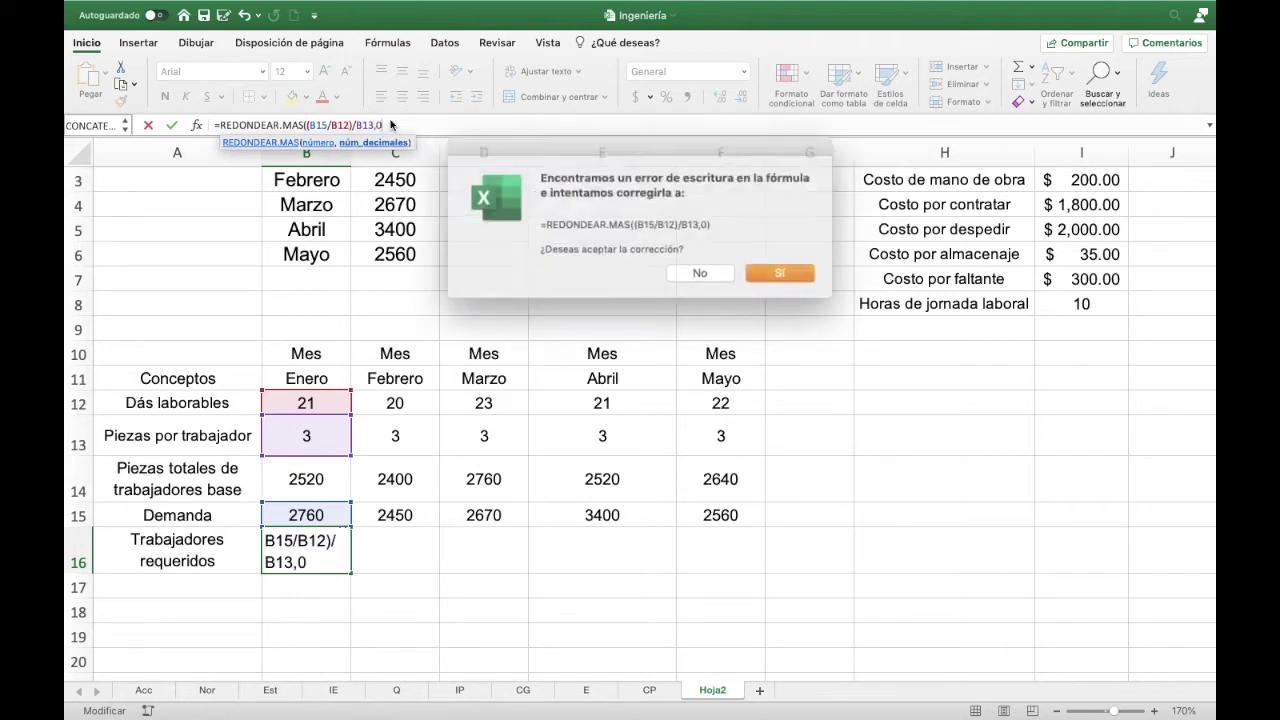
key(Return)
key(Up)
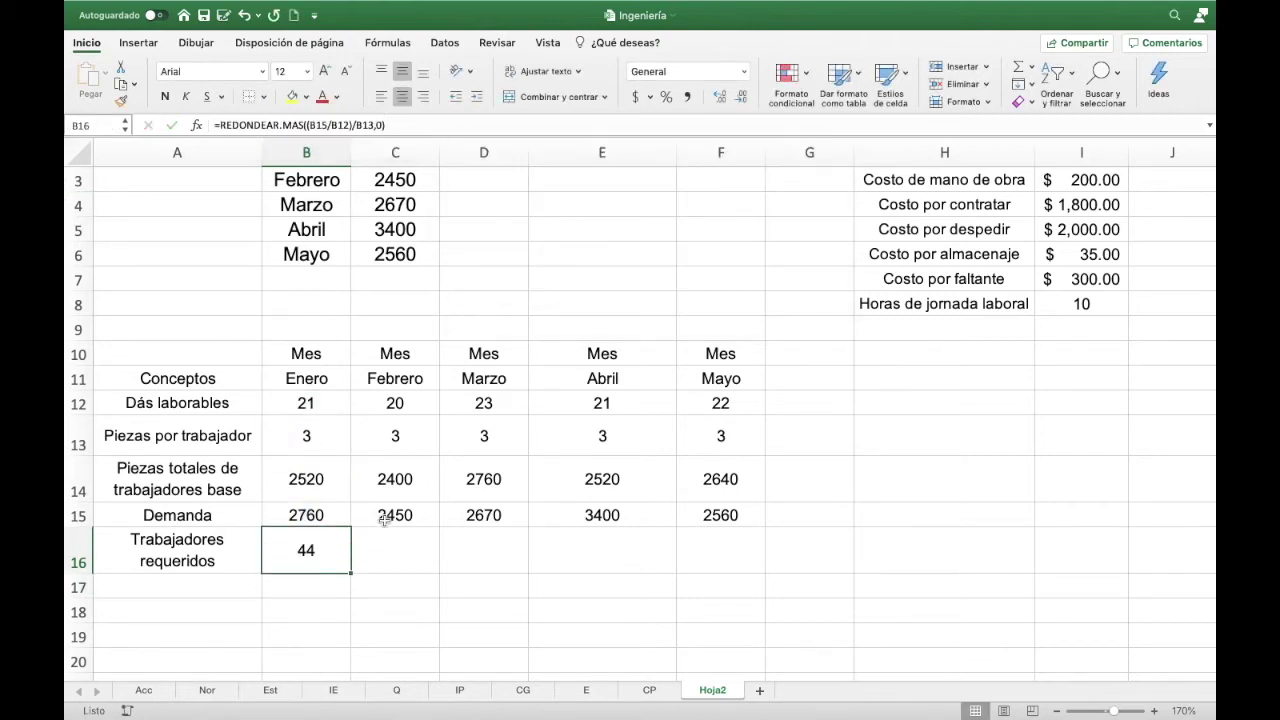
drag(352, 574, 748, 594)
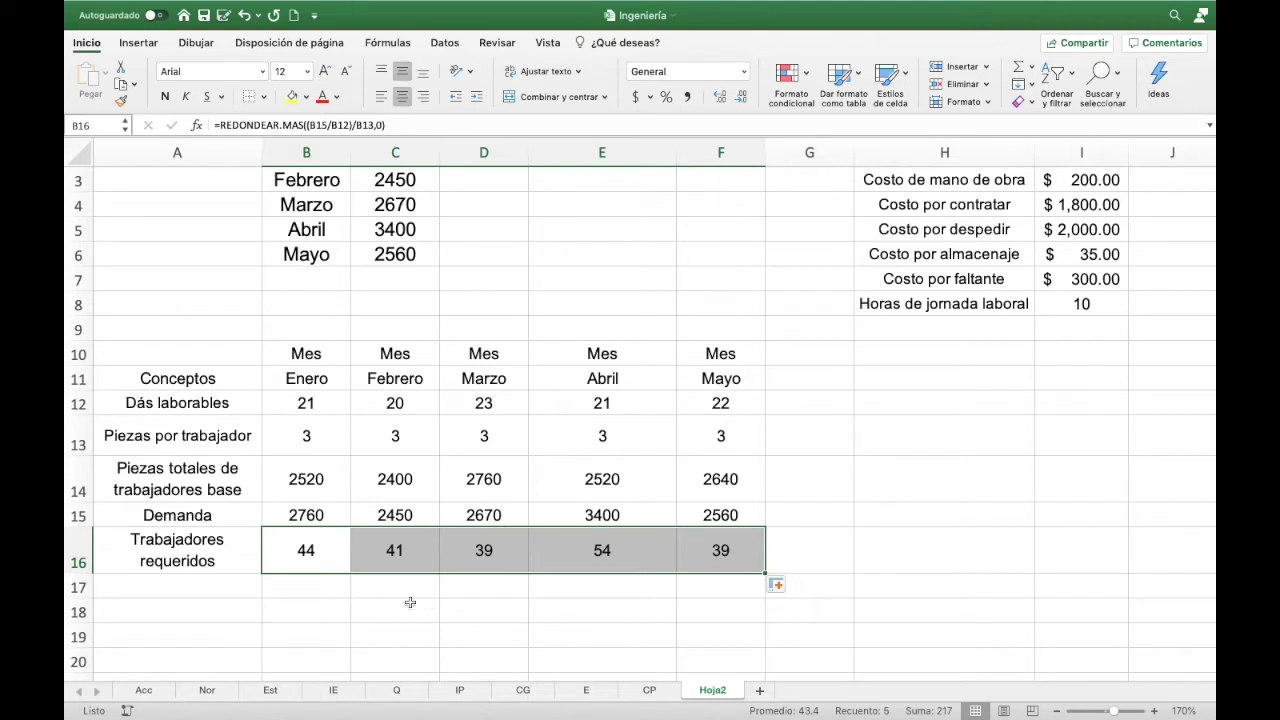
click(184, 587)
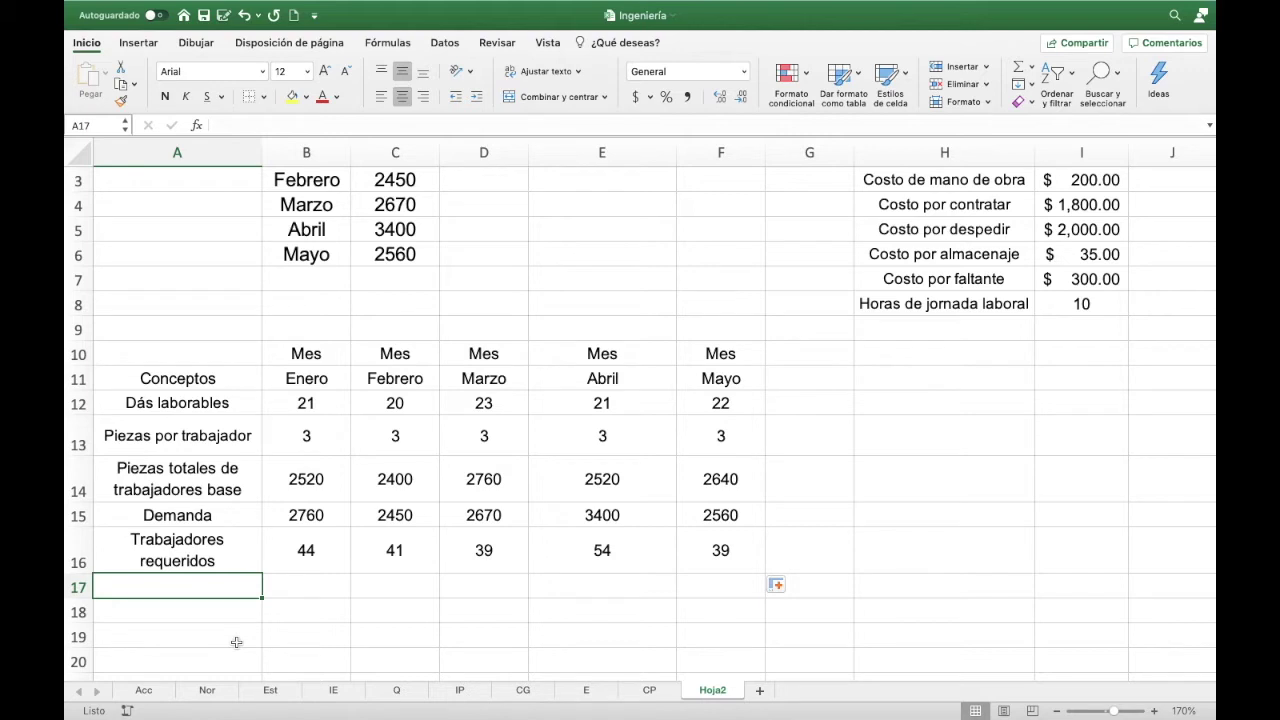
- Enter the label 'Trabajadores contratados' in A17 and wrap it onto two lines
text(Trabaj)
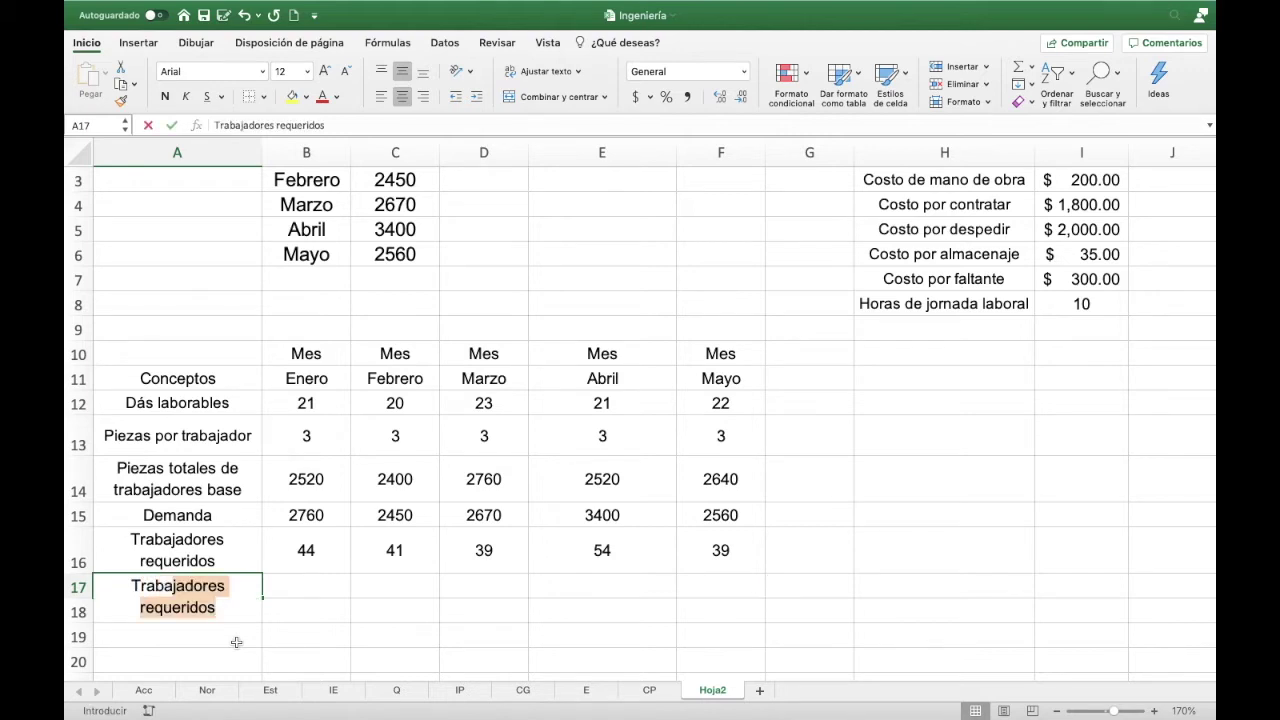
text(adores)
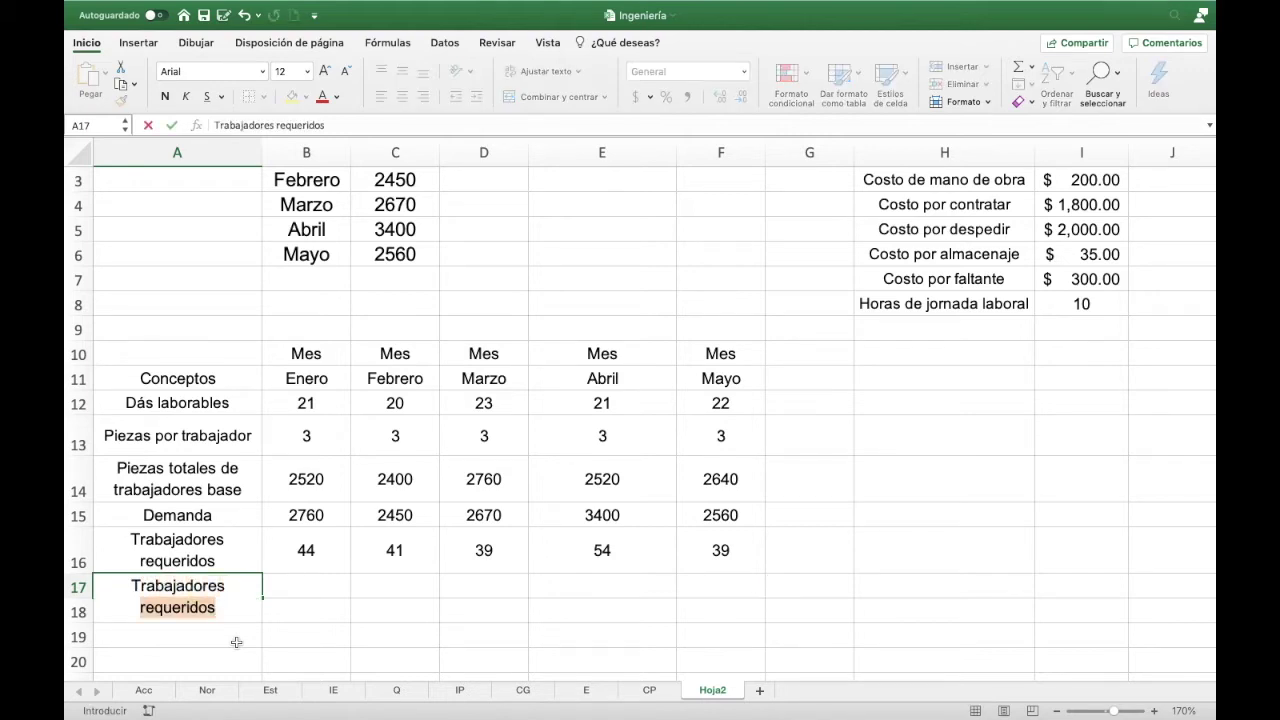
key(BackSpace)
text(co)
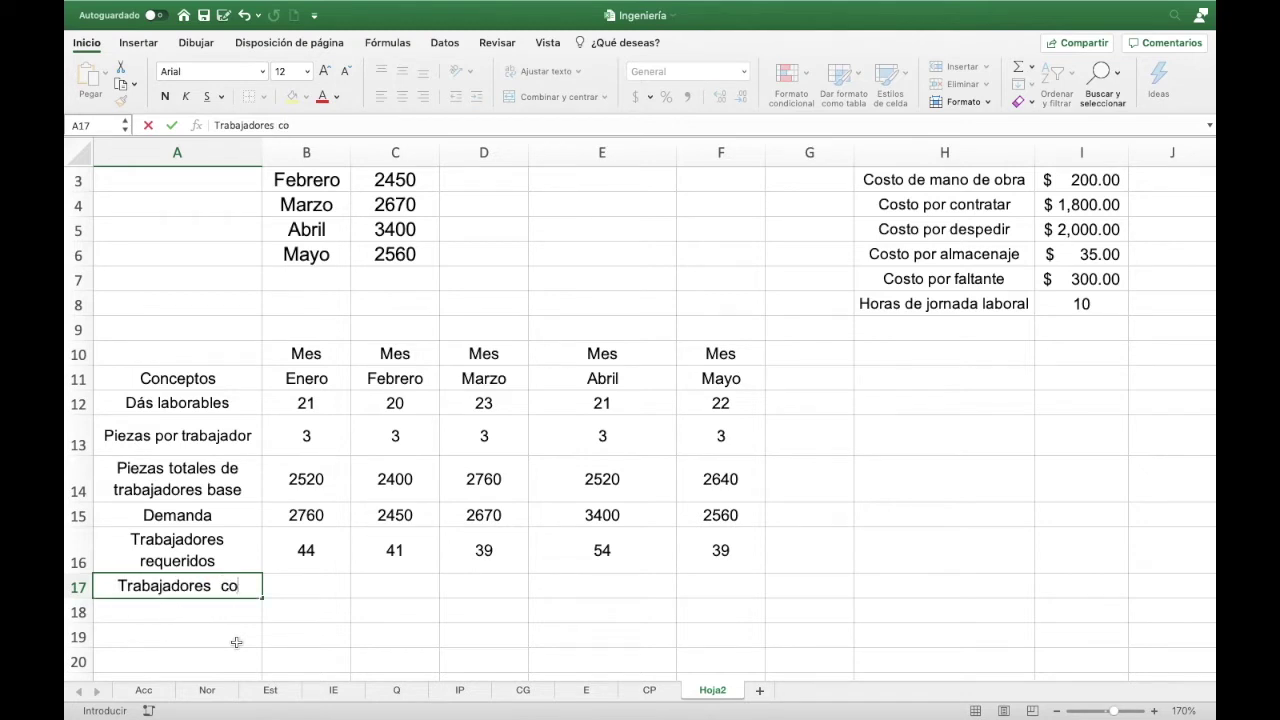
text(ntrarta)
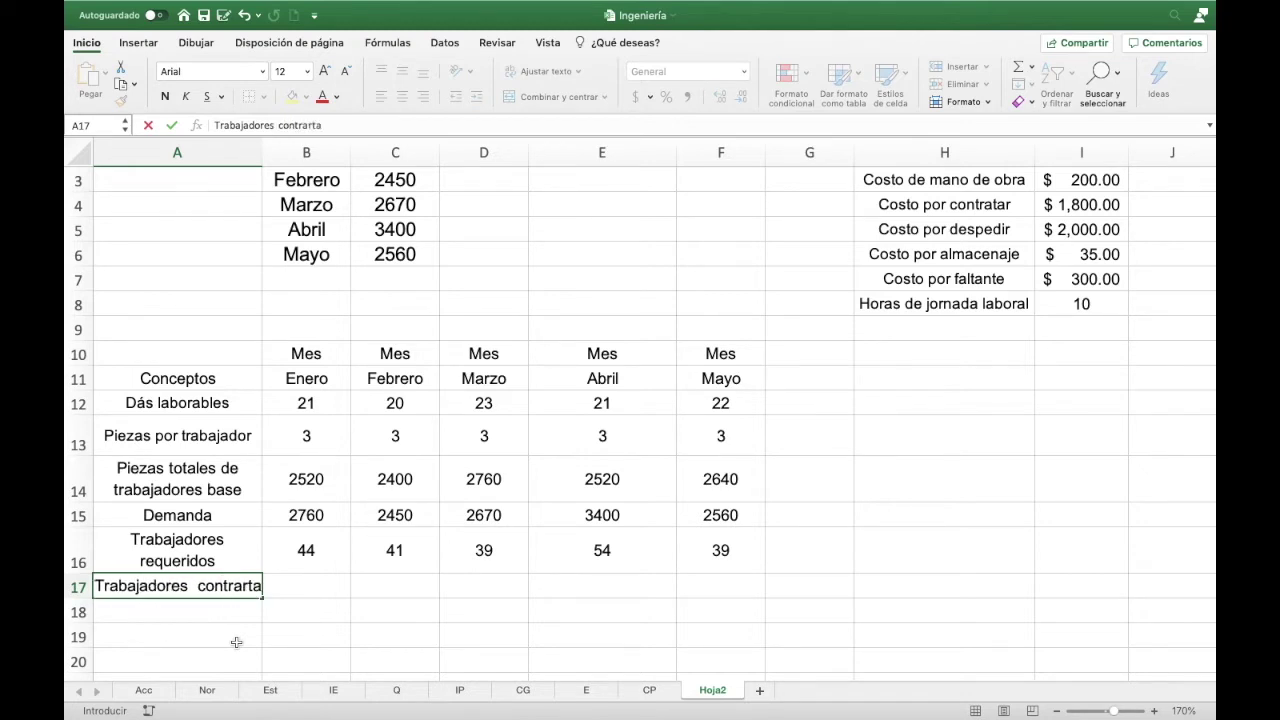
key(BackSpace)
key(BackSpace)
key(BackSpace)
text(ta)
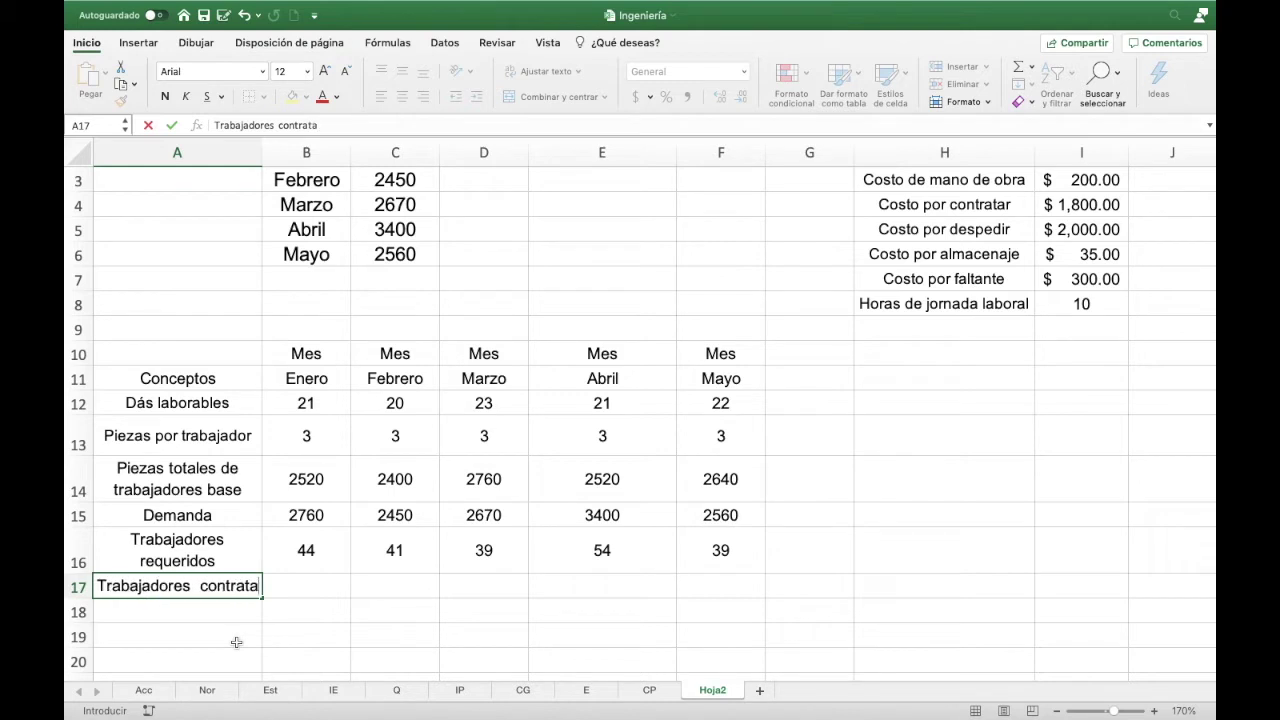
text(dos)
key(Return)
key(Up)
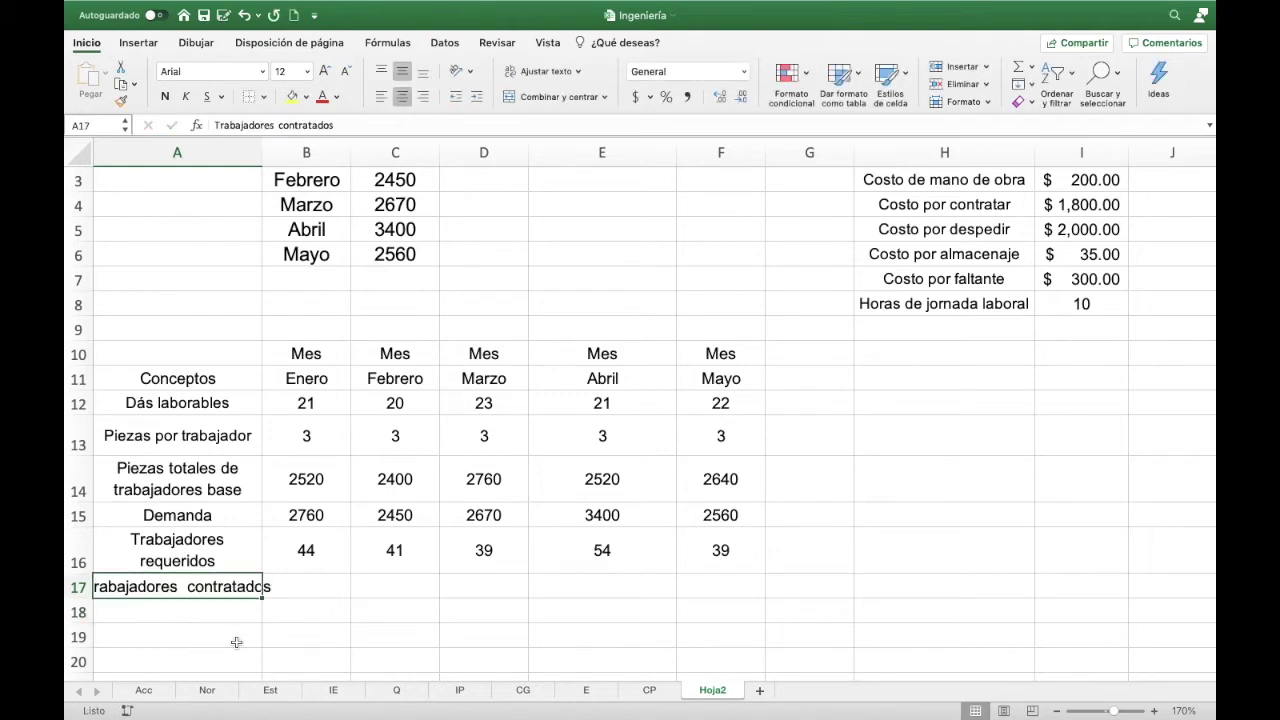
click(523, 71)
key(Right)
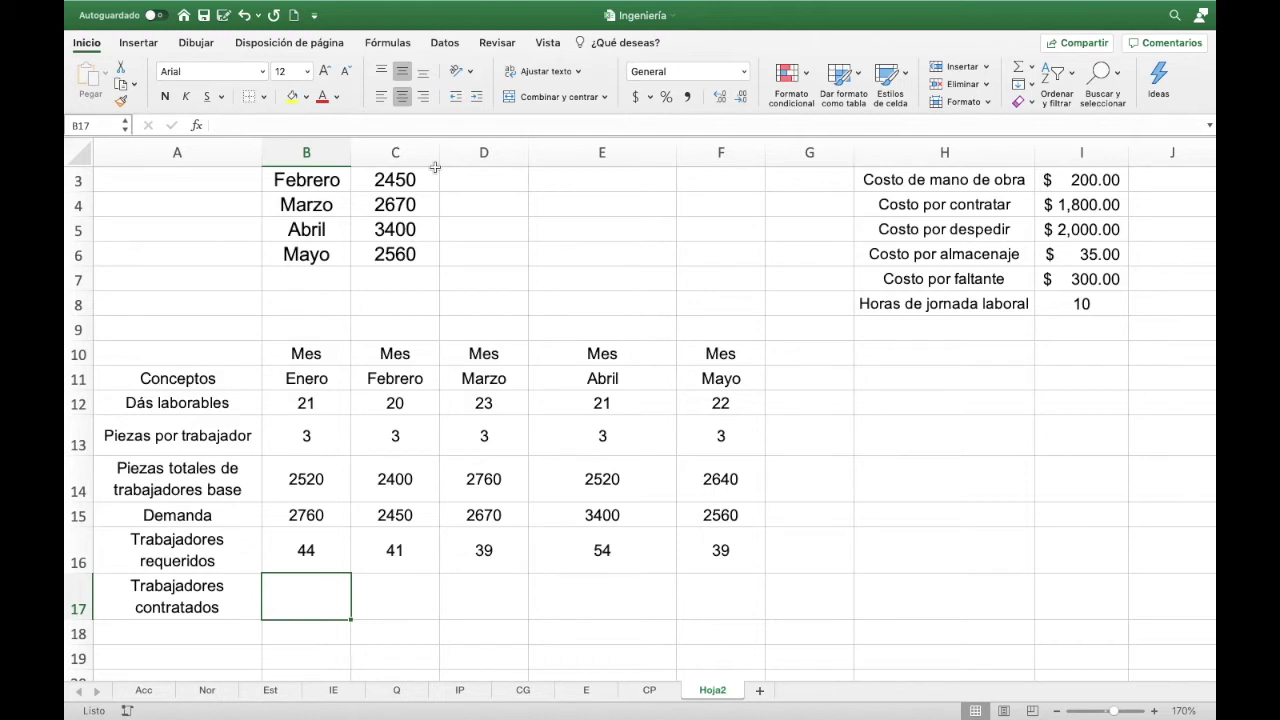
- Start B17's formula as =SI(B15-B14, testing Enero's demand minus base-worker pieces
text(=)
text(si)
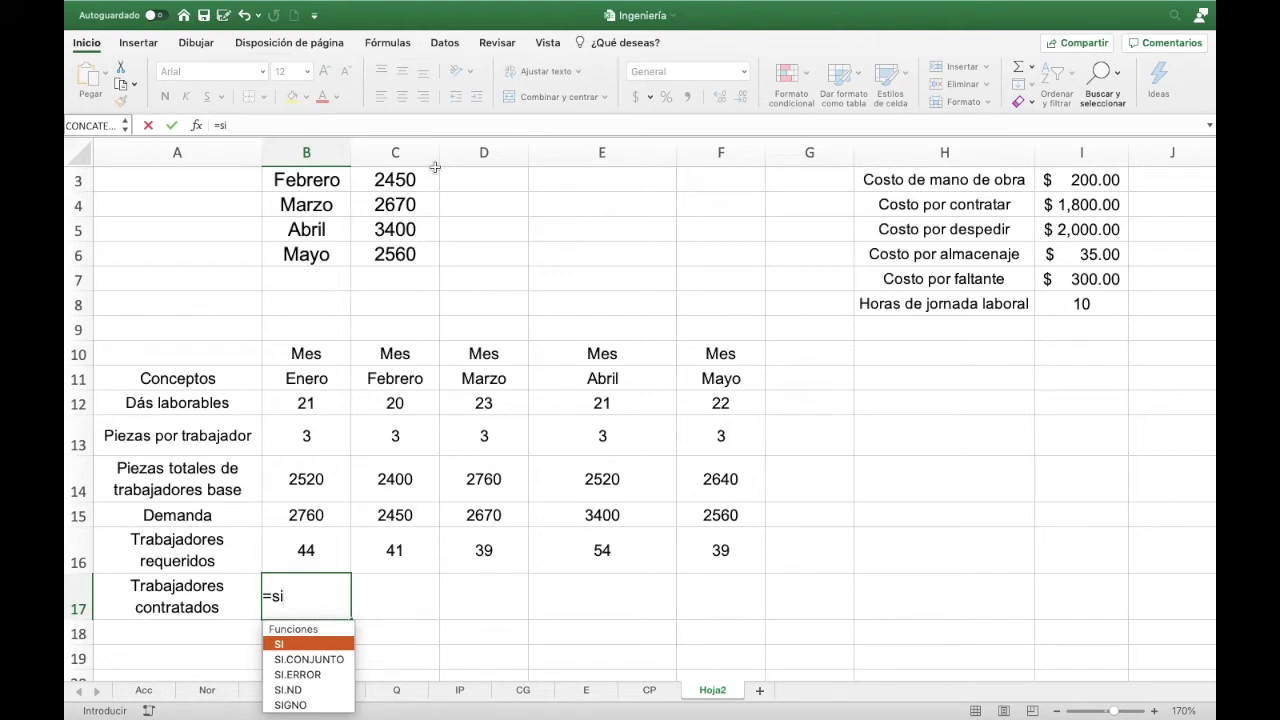
text(()
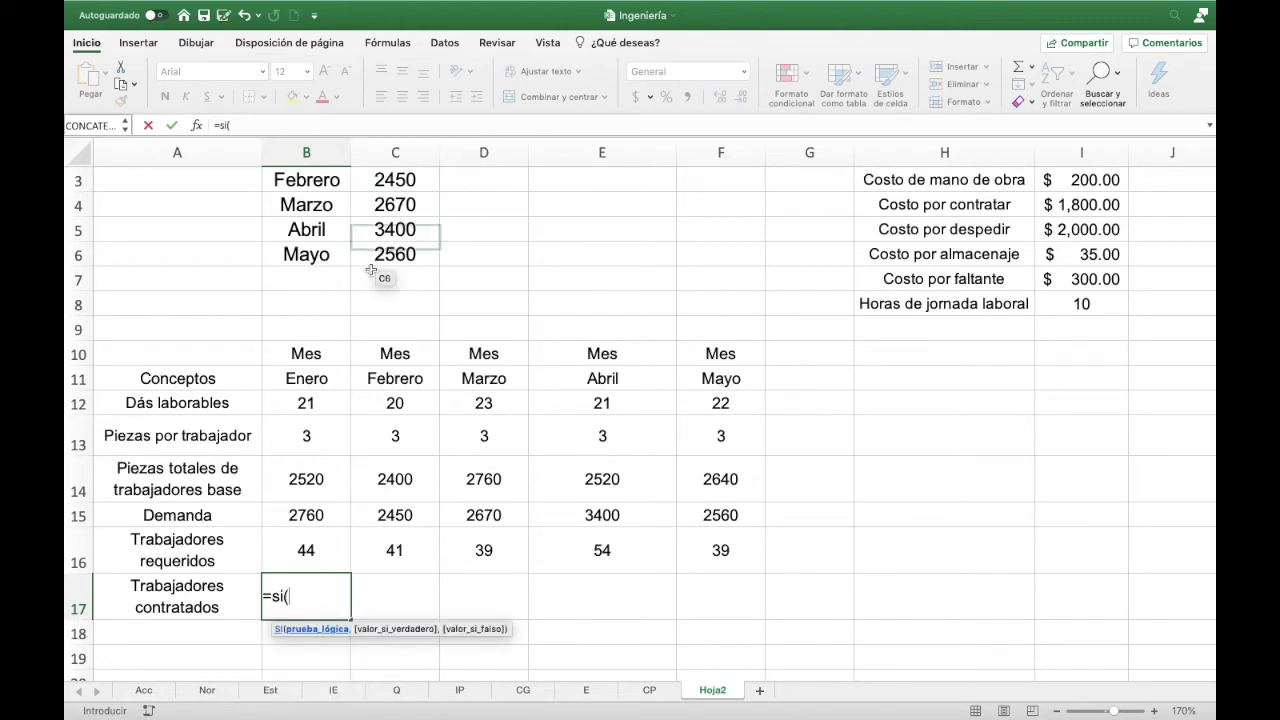
click(310, 517)
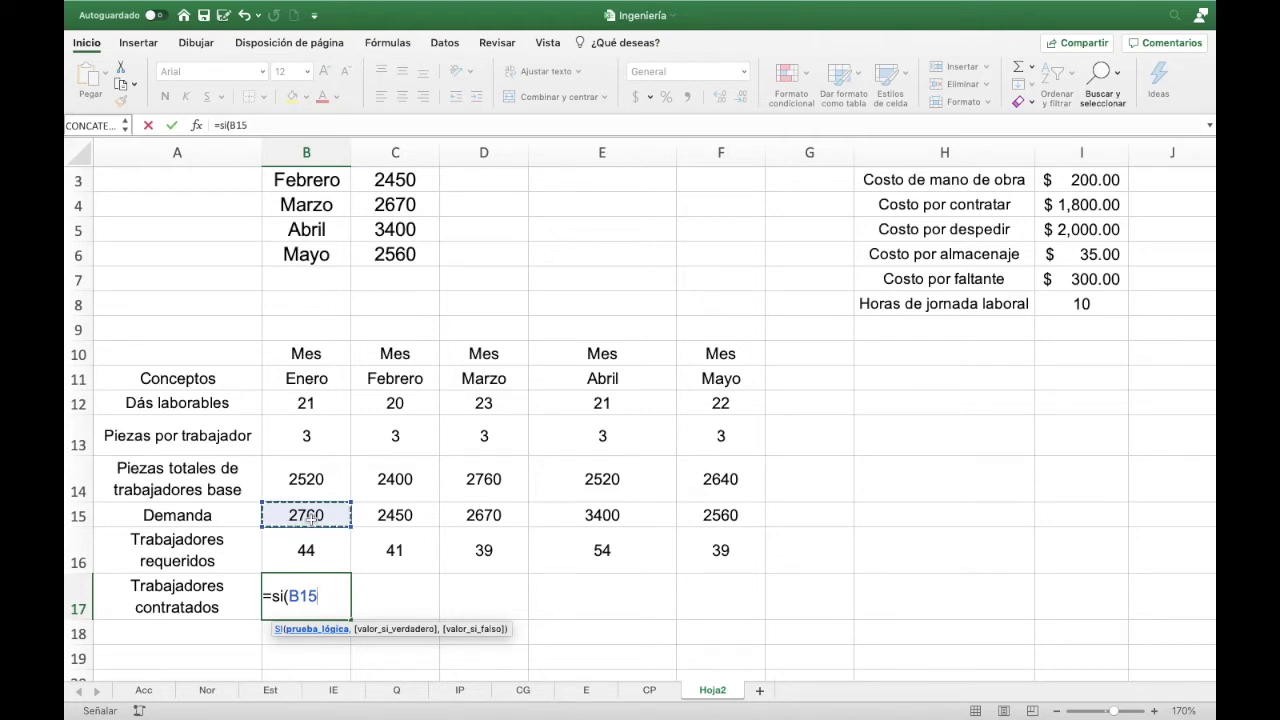
text(-)
click(330, 479)
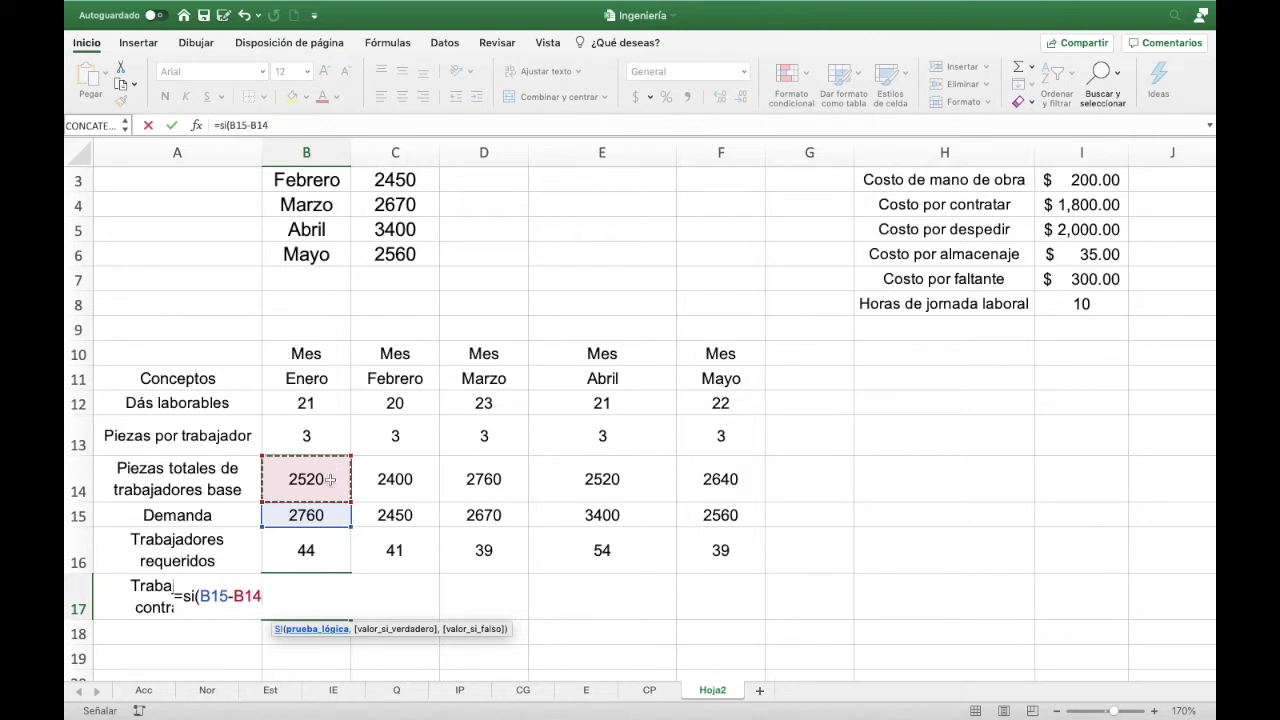
- Complete B17 as =SI(B15-B14<=0,0,B15-B14), returning 240 hired workers for Enero
text(,)
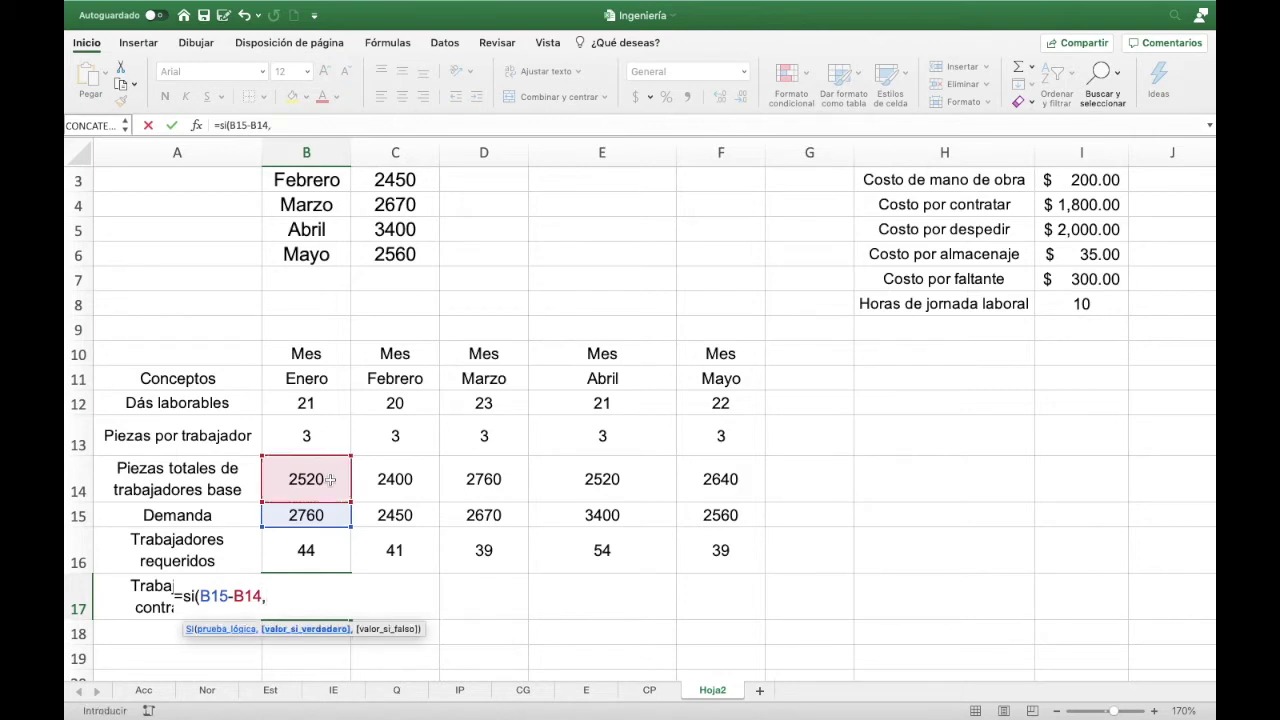
key(BackSpace)
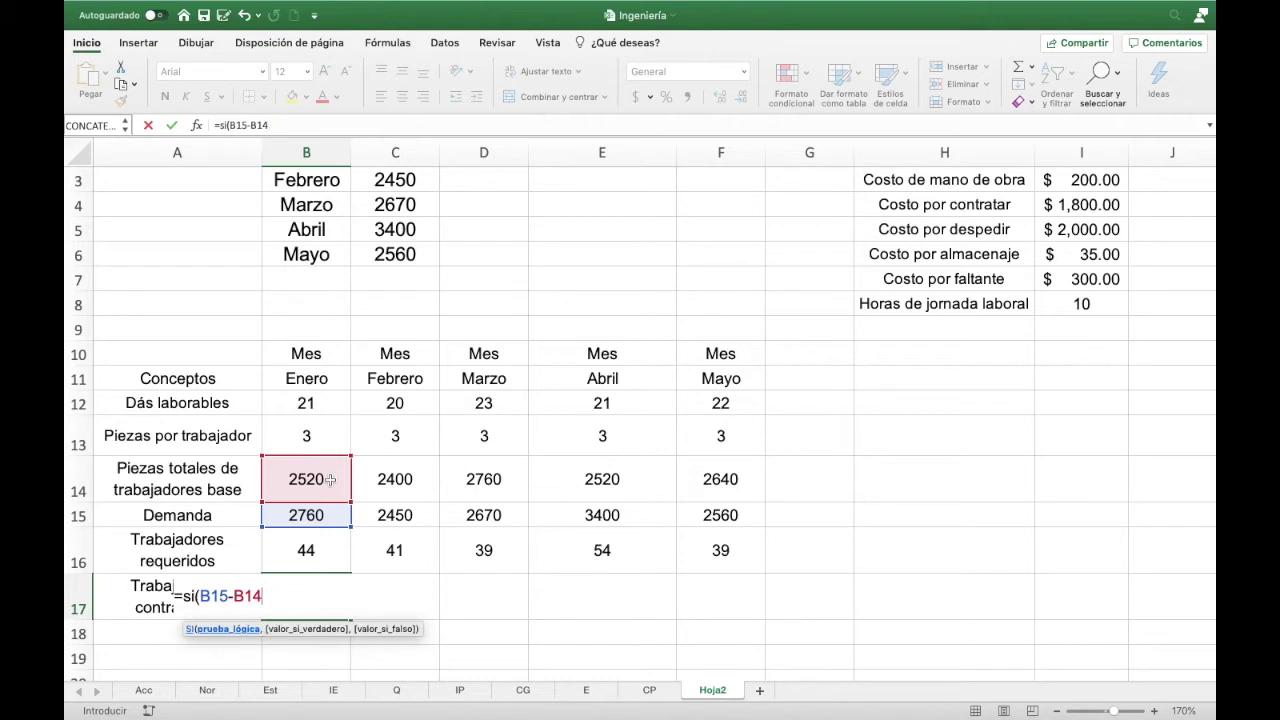
text(<)
text(=0)
text(,0)
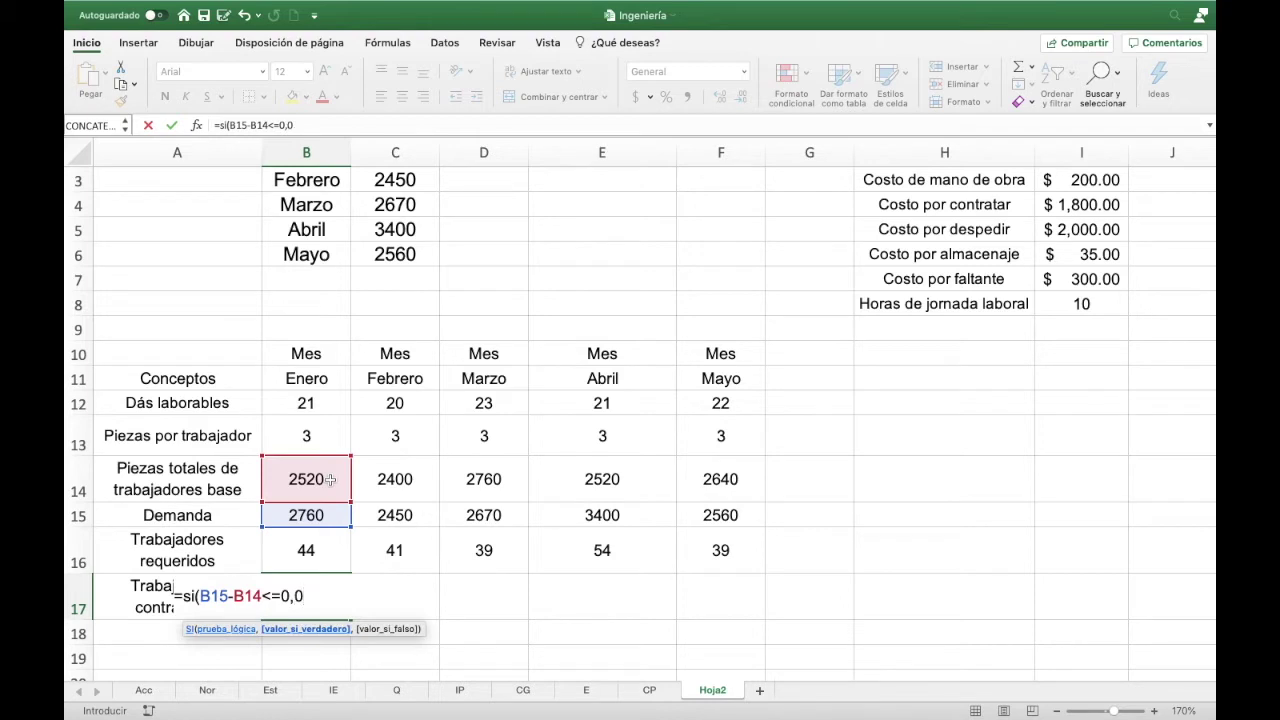
text(,)
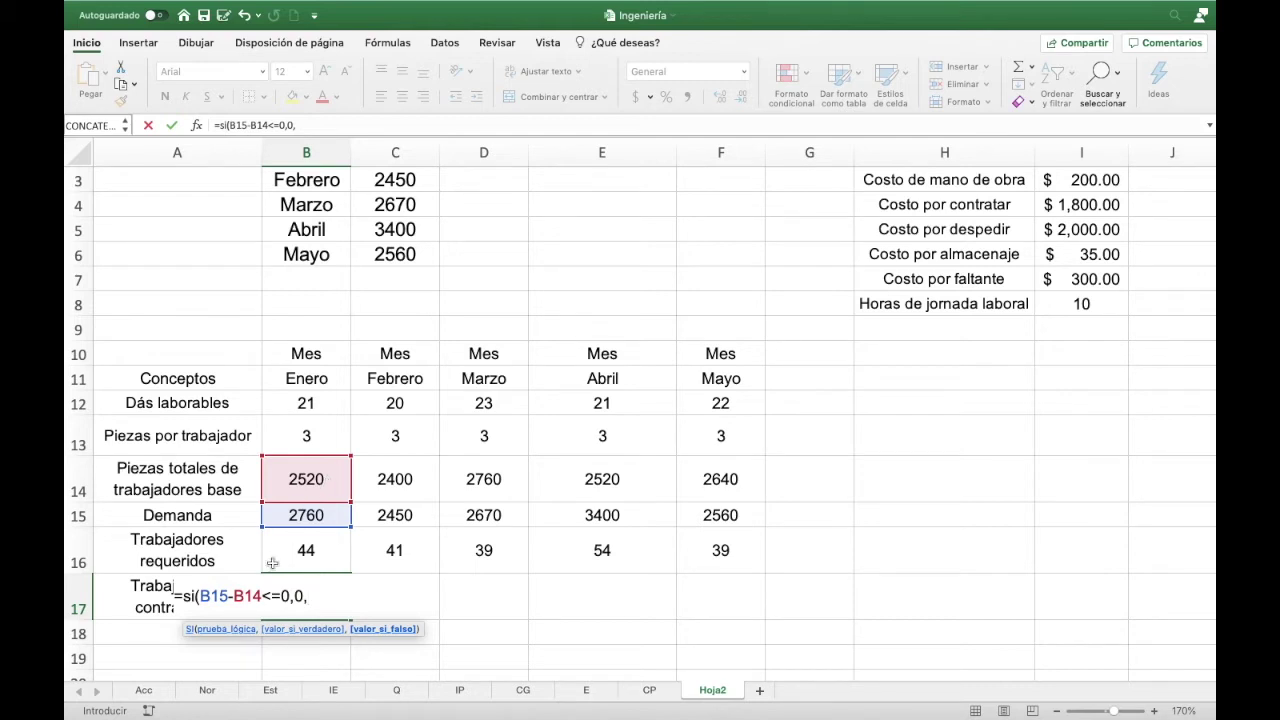
click(308, 515)
text(-)
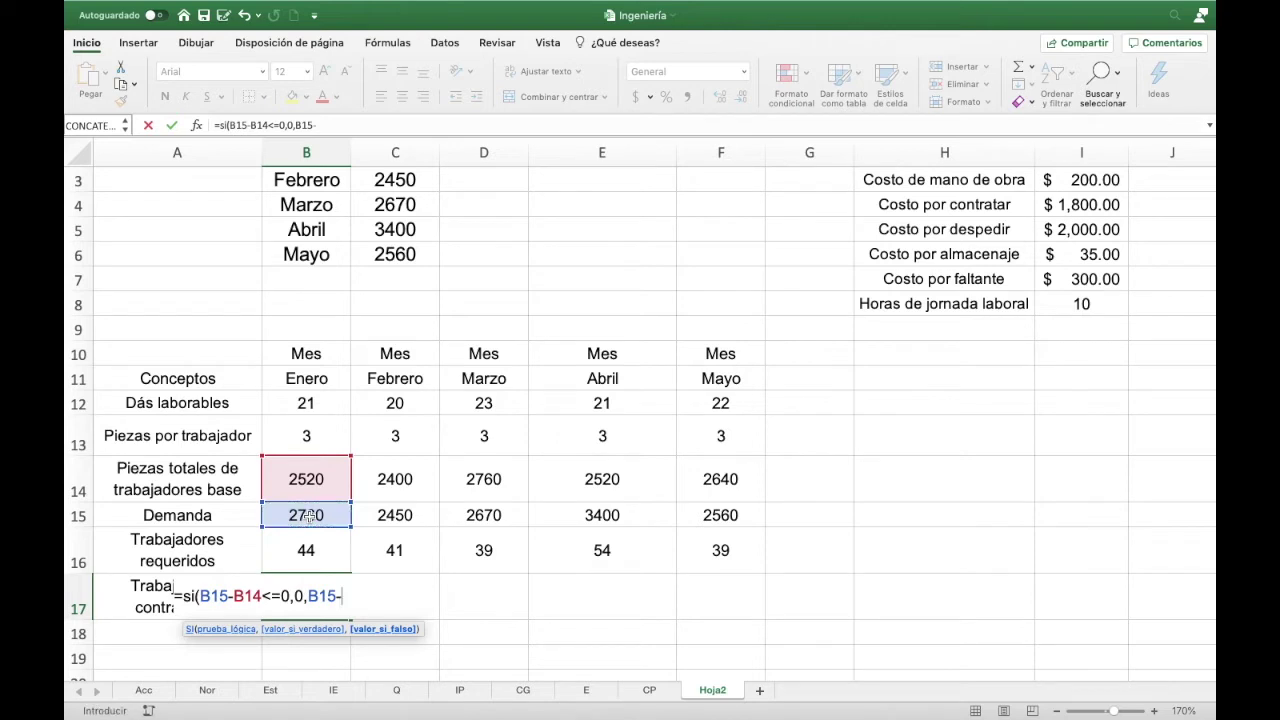
click(308, 478)
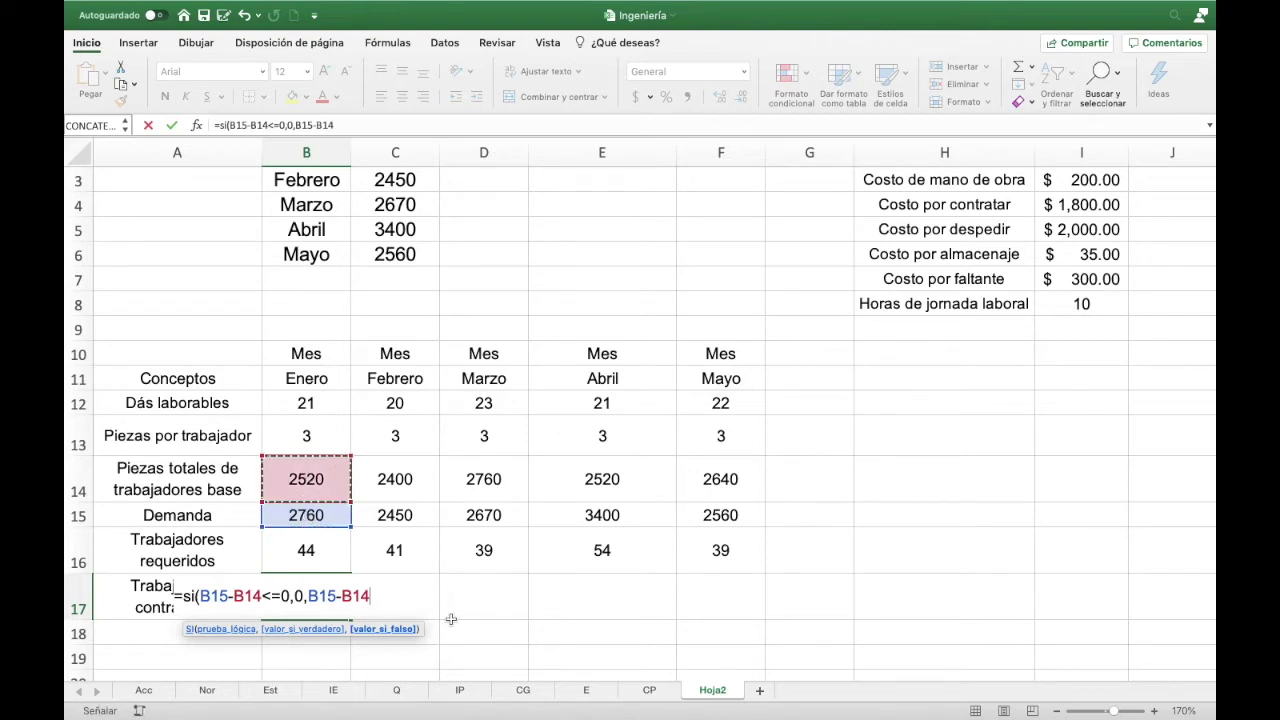
key(Return)
key(Up)
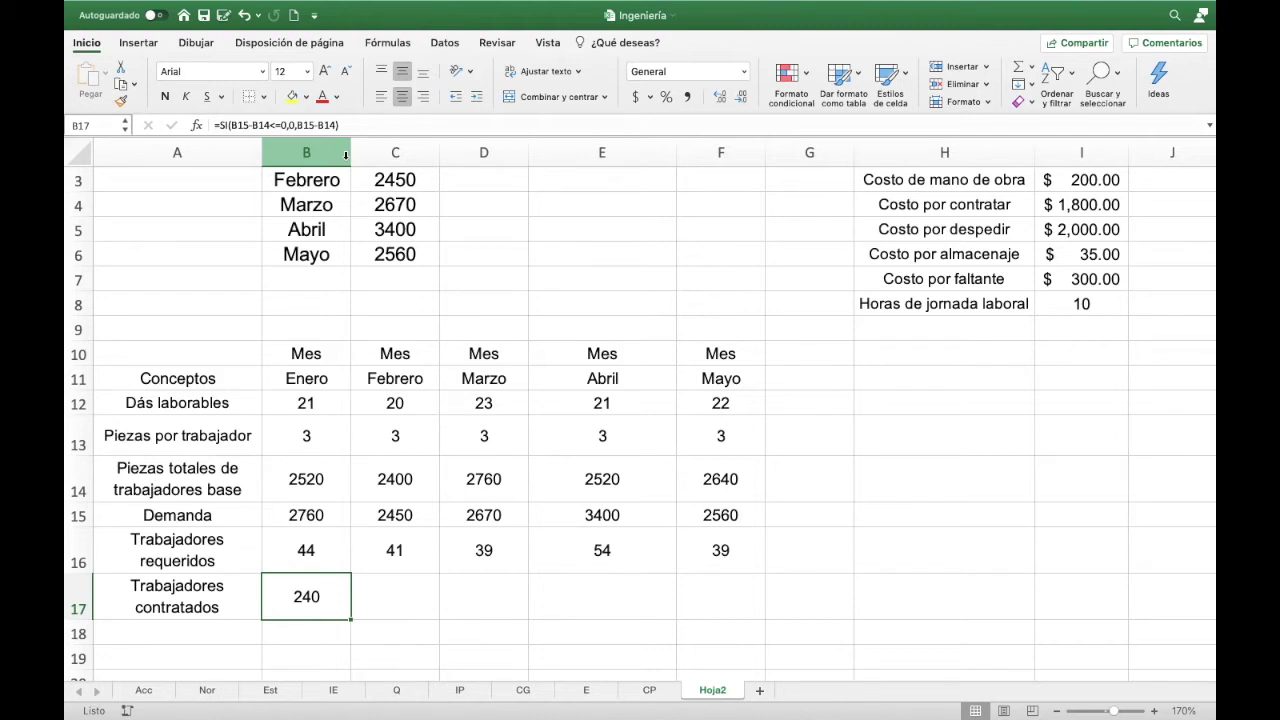
- Change B17's condition to B15-B14>=B15
click(313, 126)
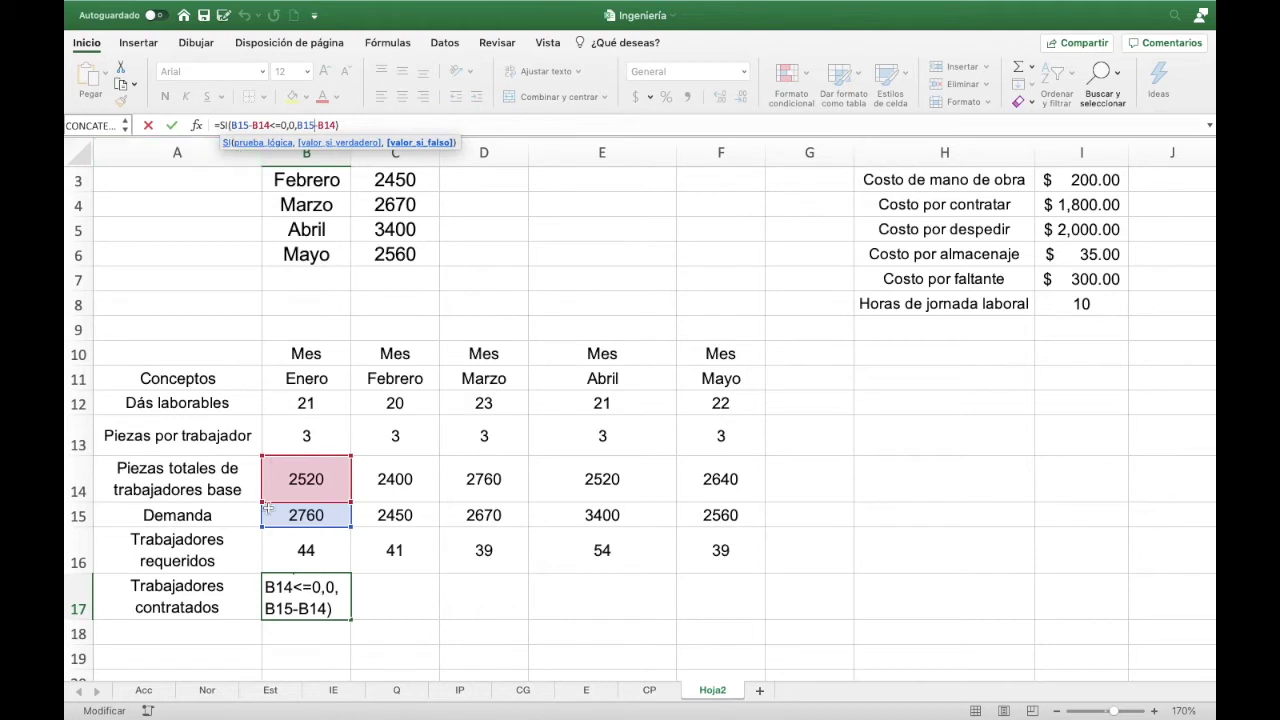
click(330, 524)
click(272, 125)
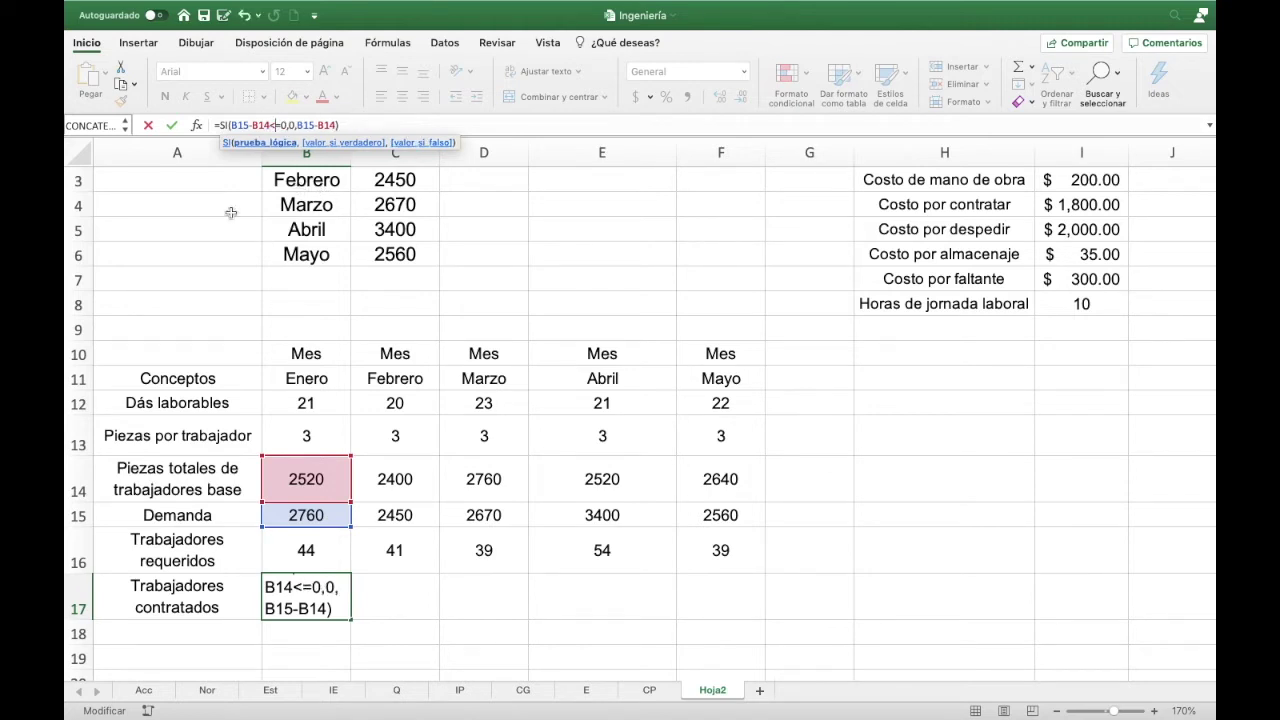
key(Delete)
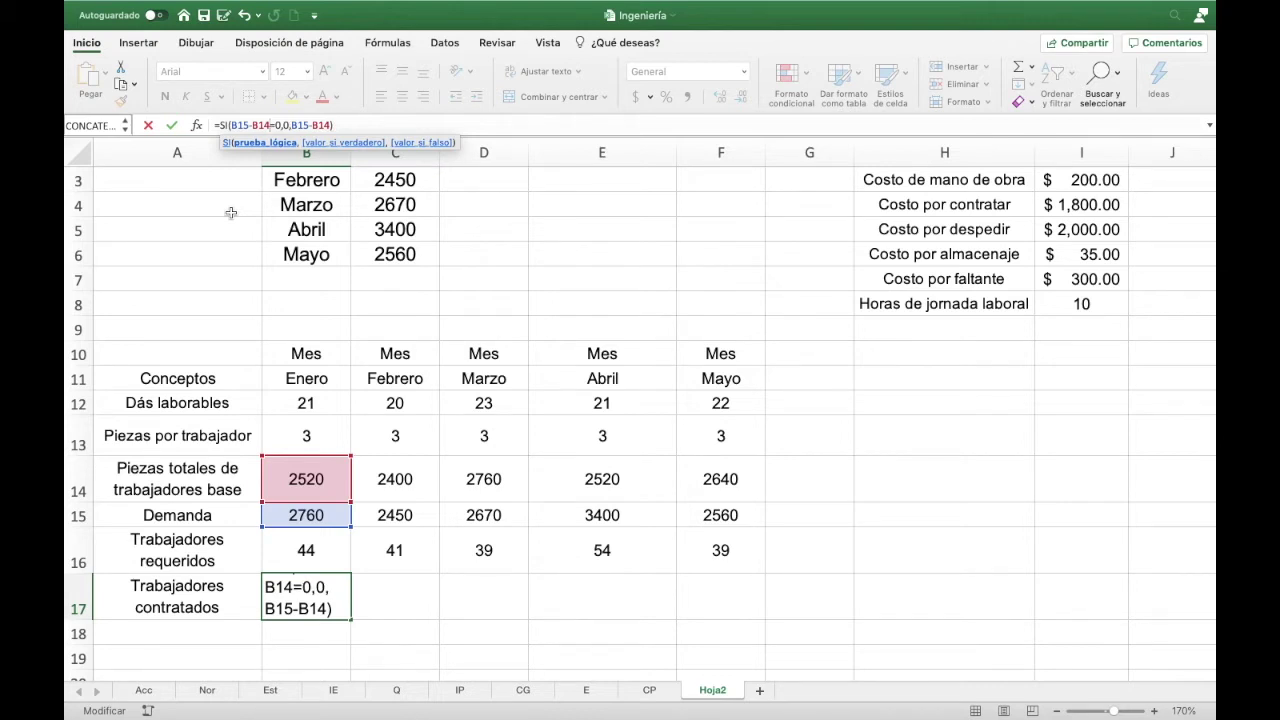
text(>)
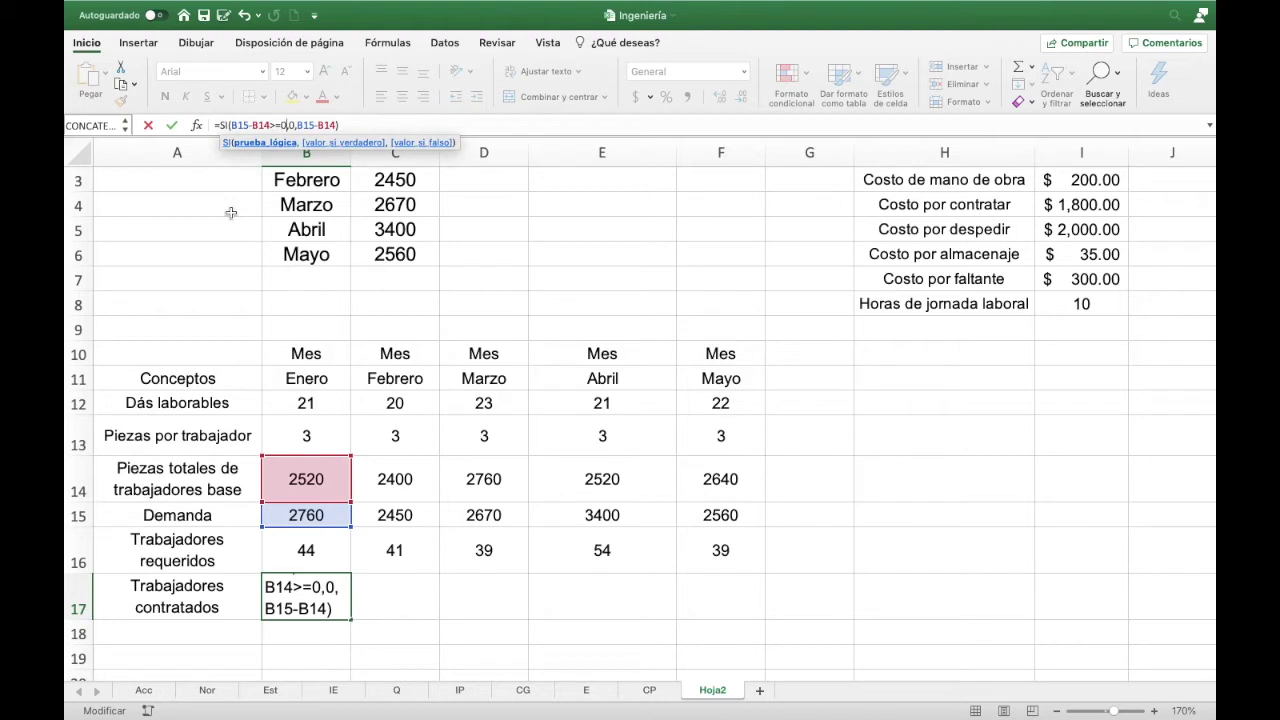
key(BackSpace)
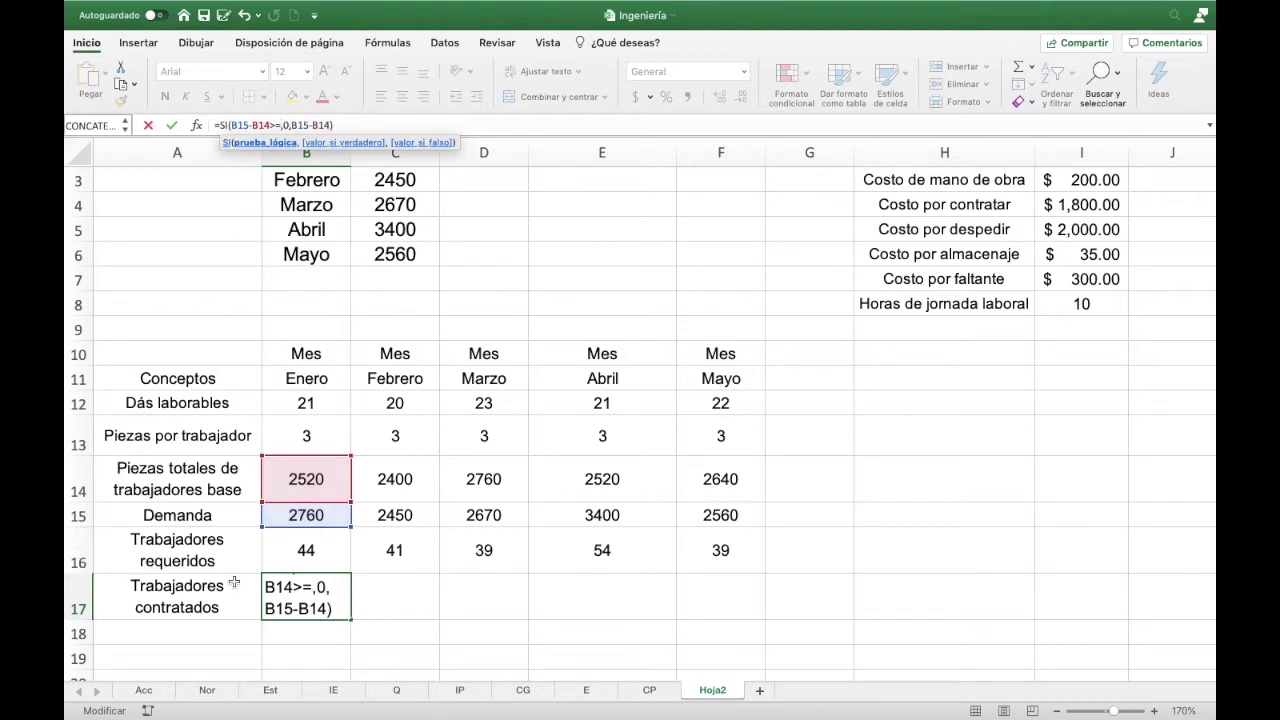
click(327, 522)
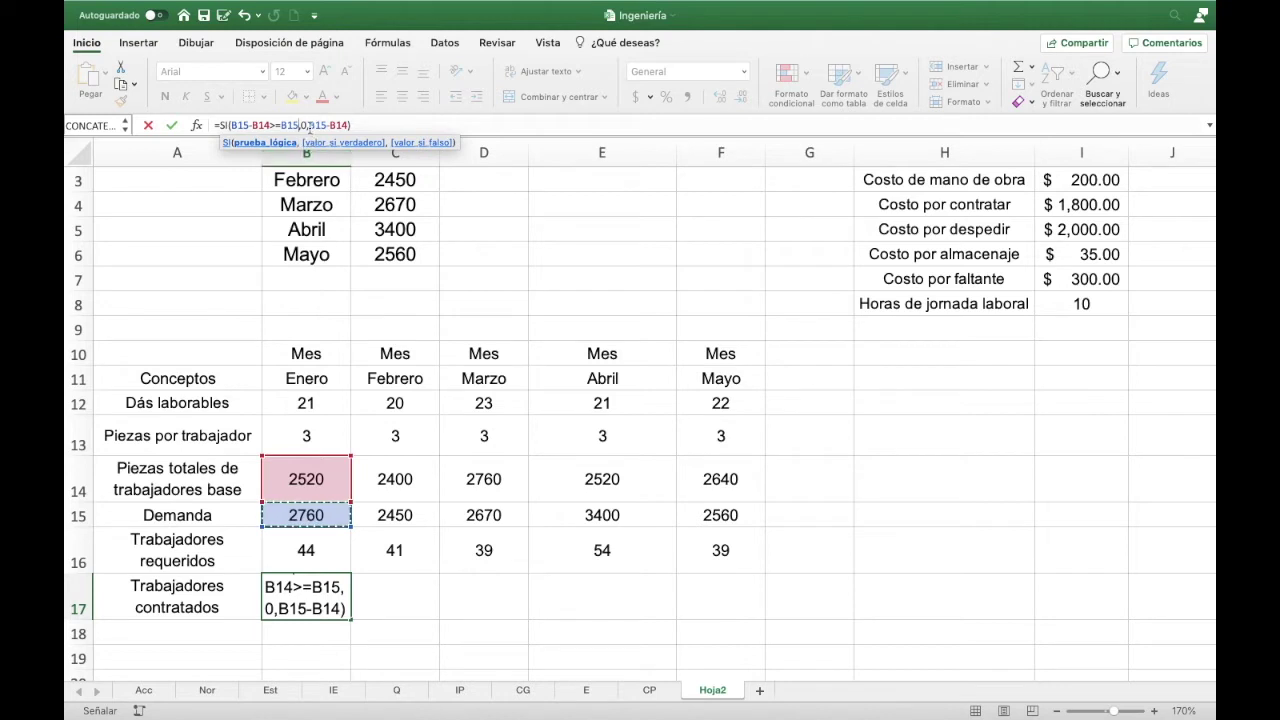
- Replace B17's false result with B16-$I$1, giving 4 hired workers
drag(309, 128, 323, 128)
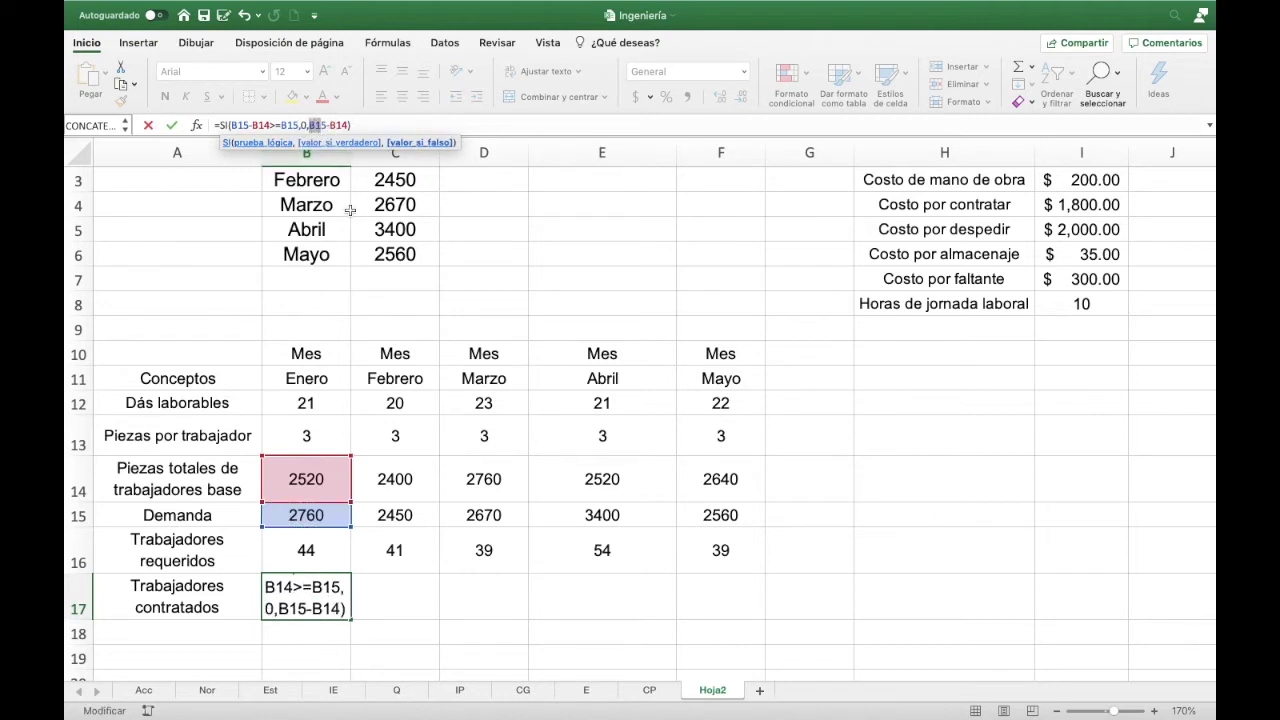
click(320, 125)
drag(320, 125, 311, 124)
click(324, 557)
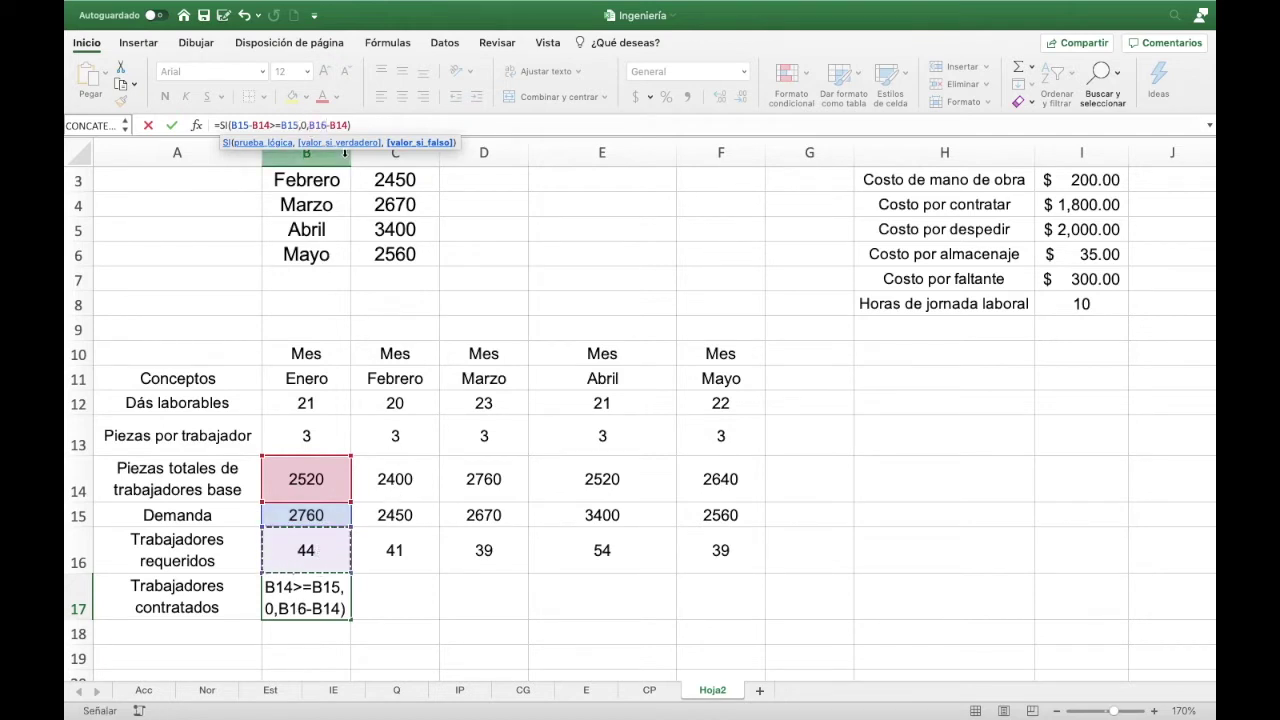
drag(346, 125, 328, 125)
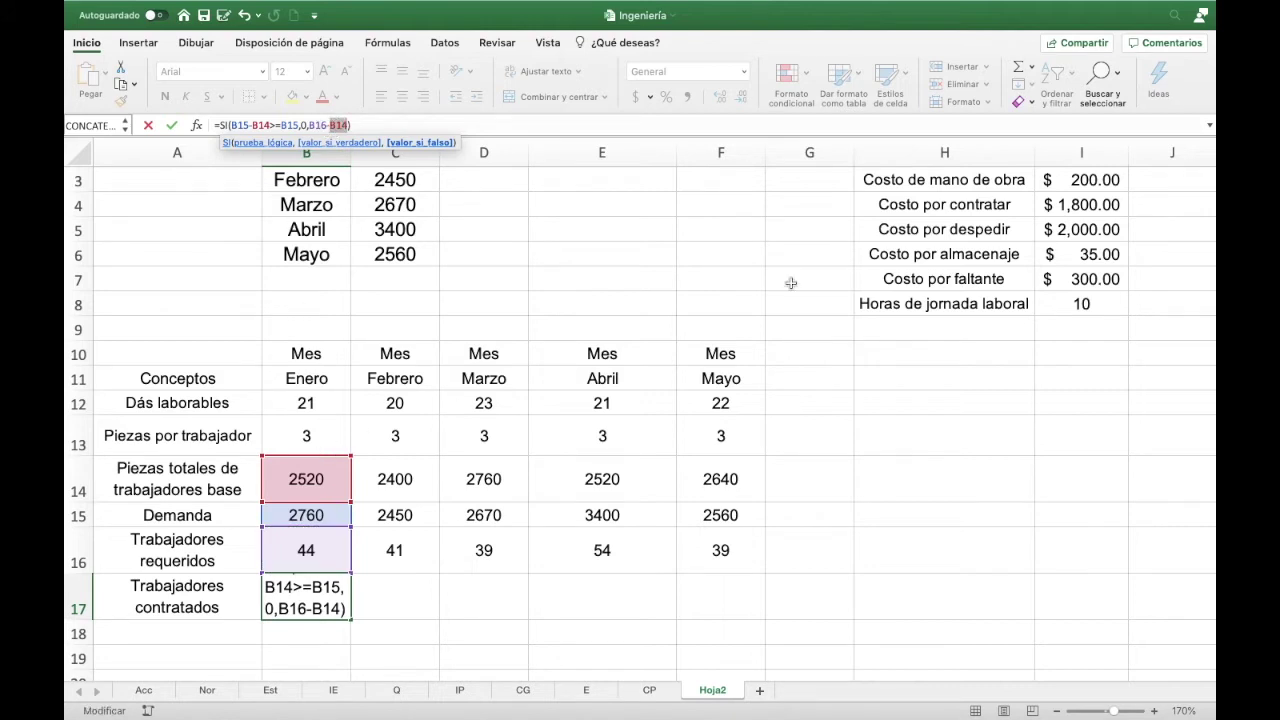
scroll(1097, 285, up, 2)
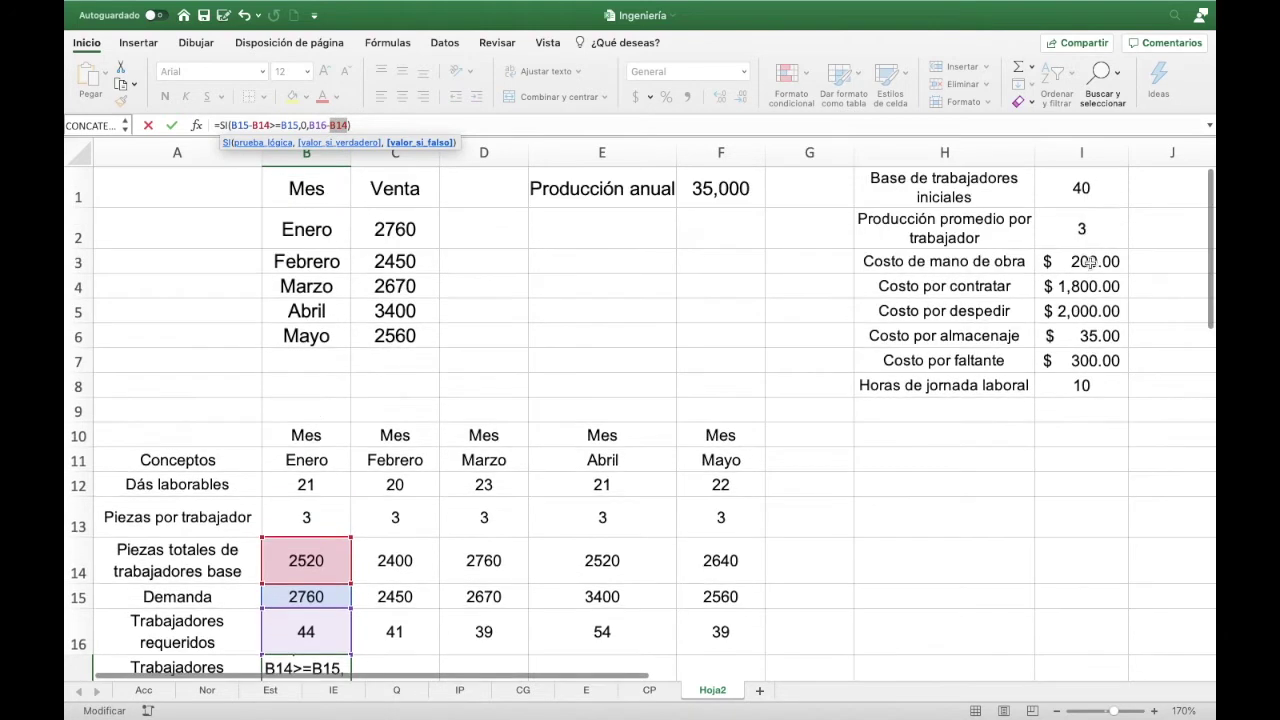
click(1077, 191)
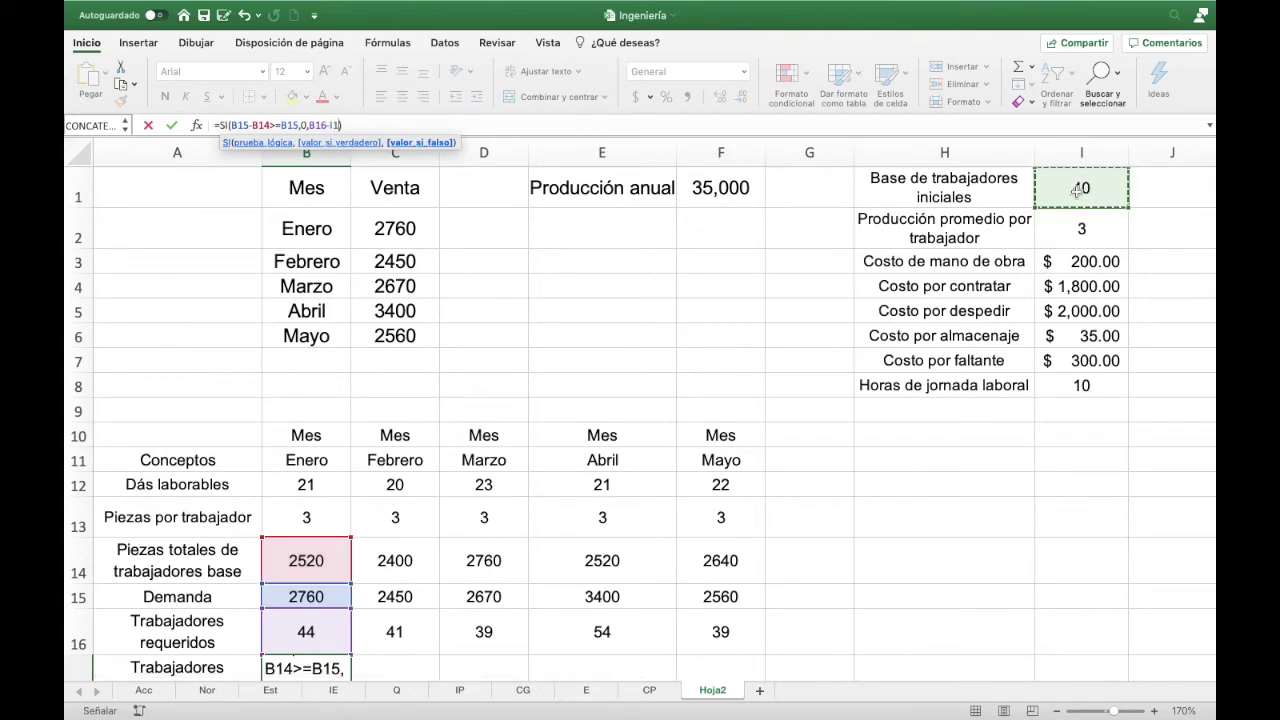
scroll(1077, 191, down, 5)
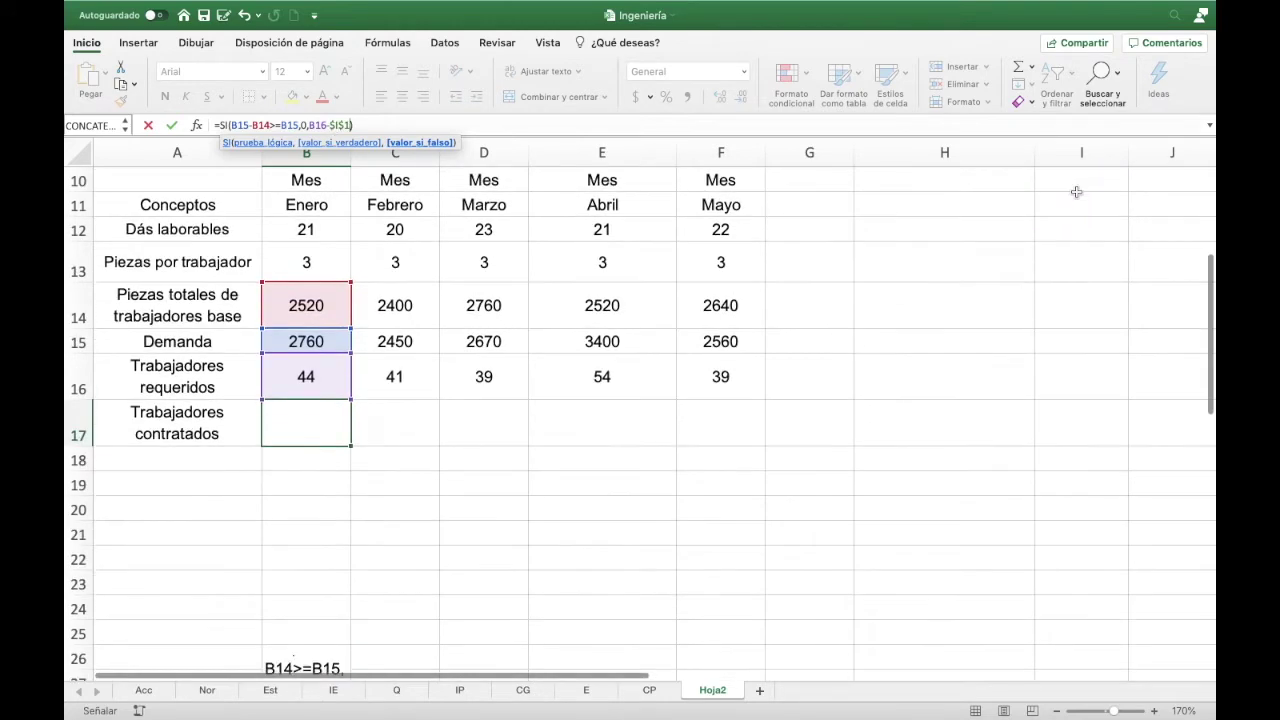
key(F4)
key(Return)
key(Up)
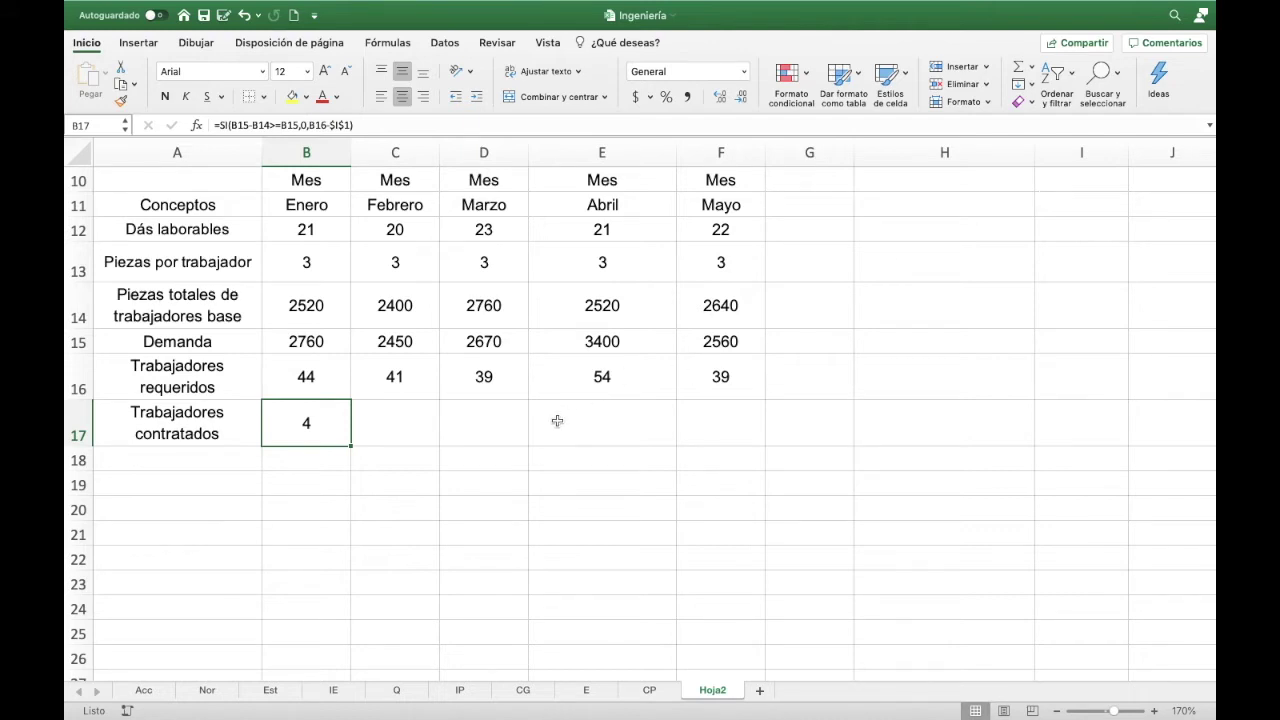
- Fill B17's formula across to F17 (1, -1, 14, -1) and review the D17 and B17 formulas unchanged
drag(351, 445, 735, 448)
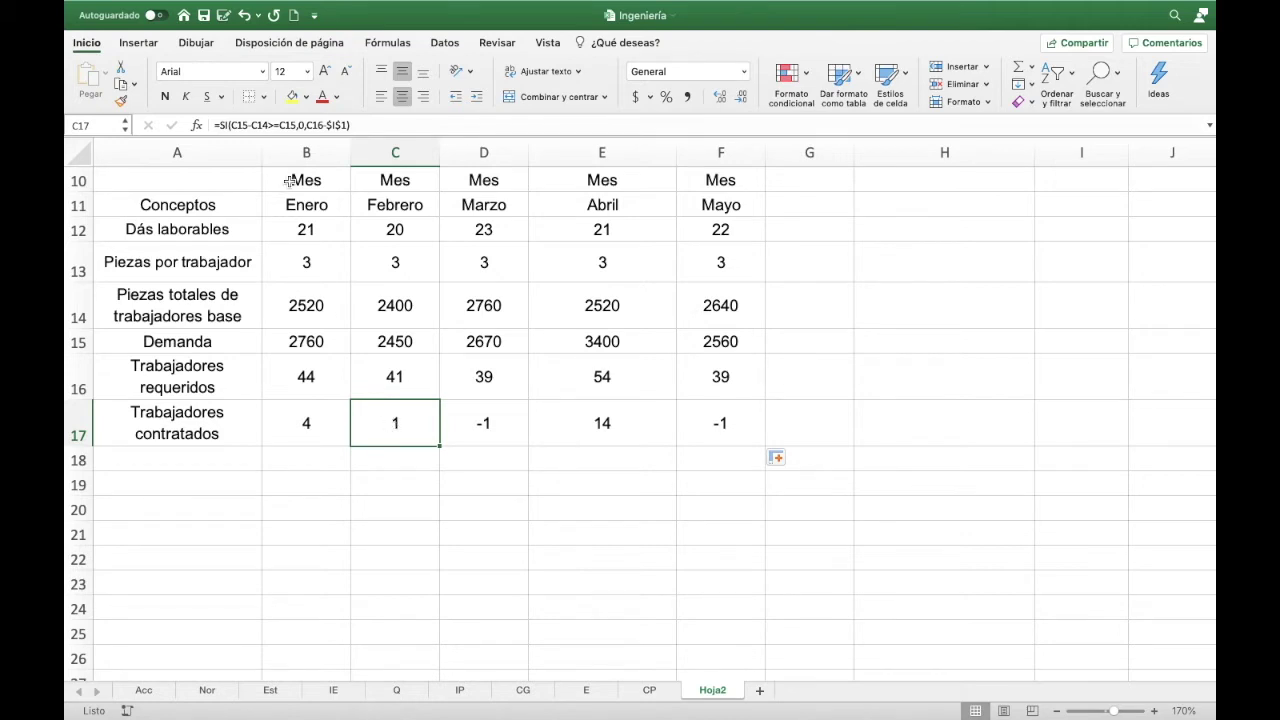
click(471, 417)
click(307, 128)
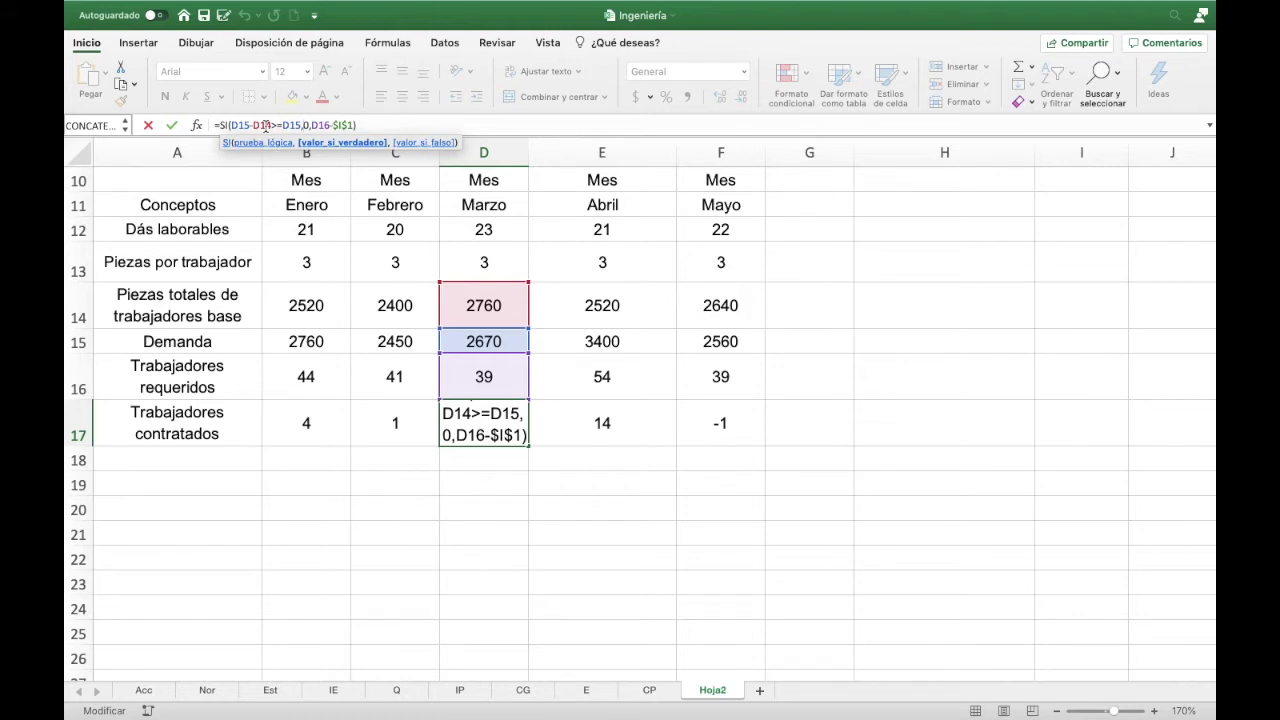
key(Return)
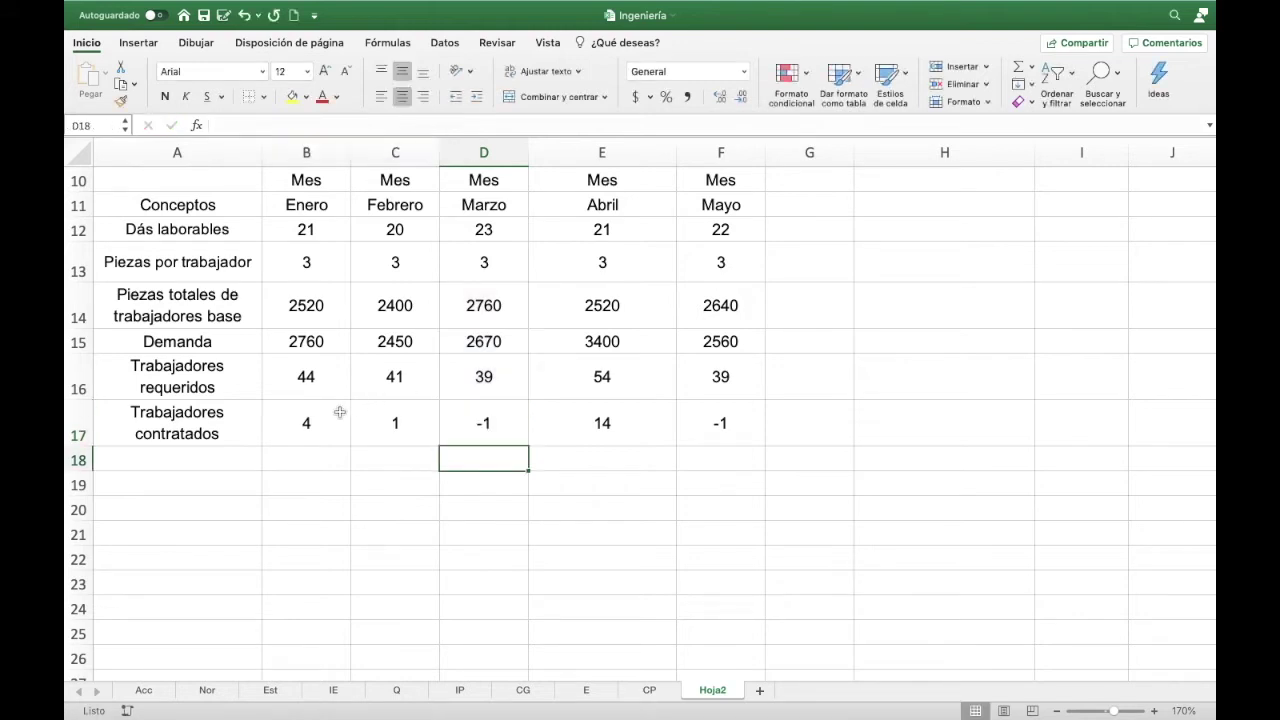
click(324, 419)
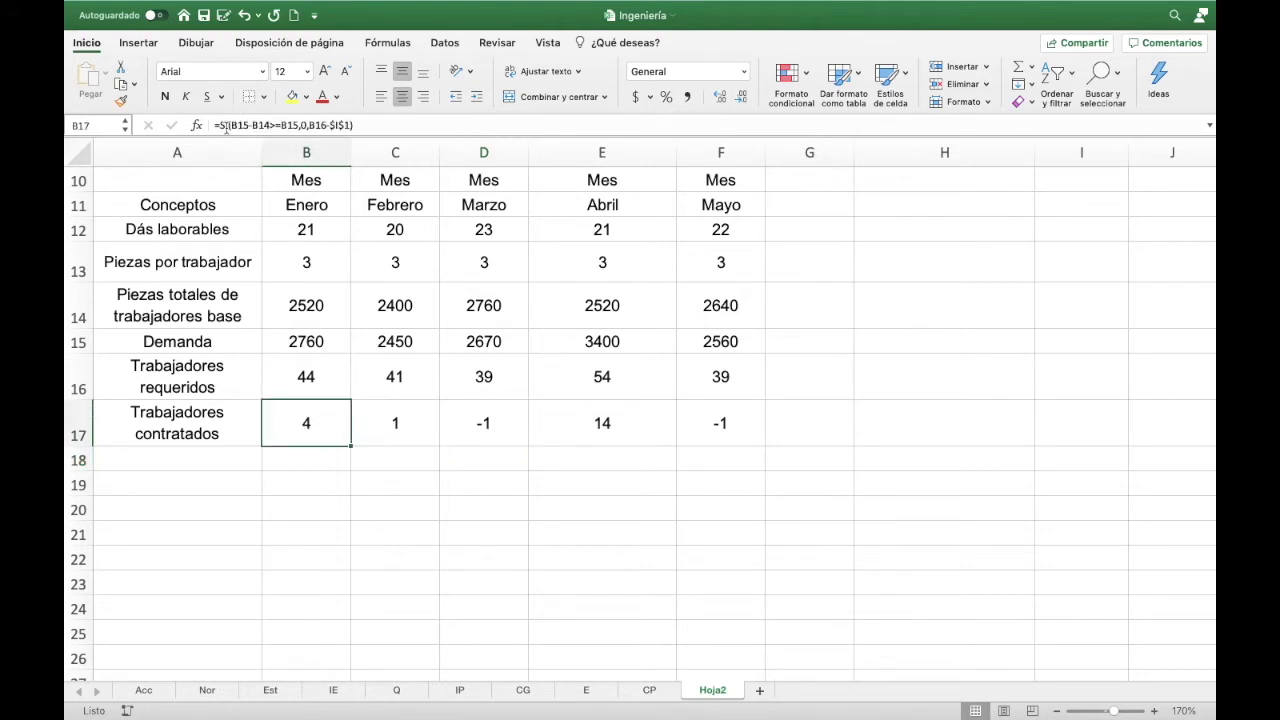
drag(229, 125, 275, 124)
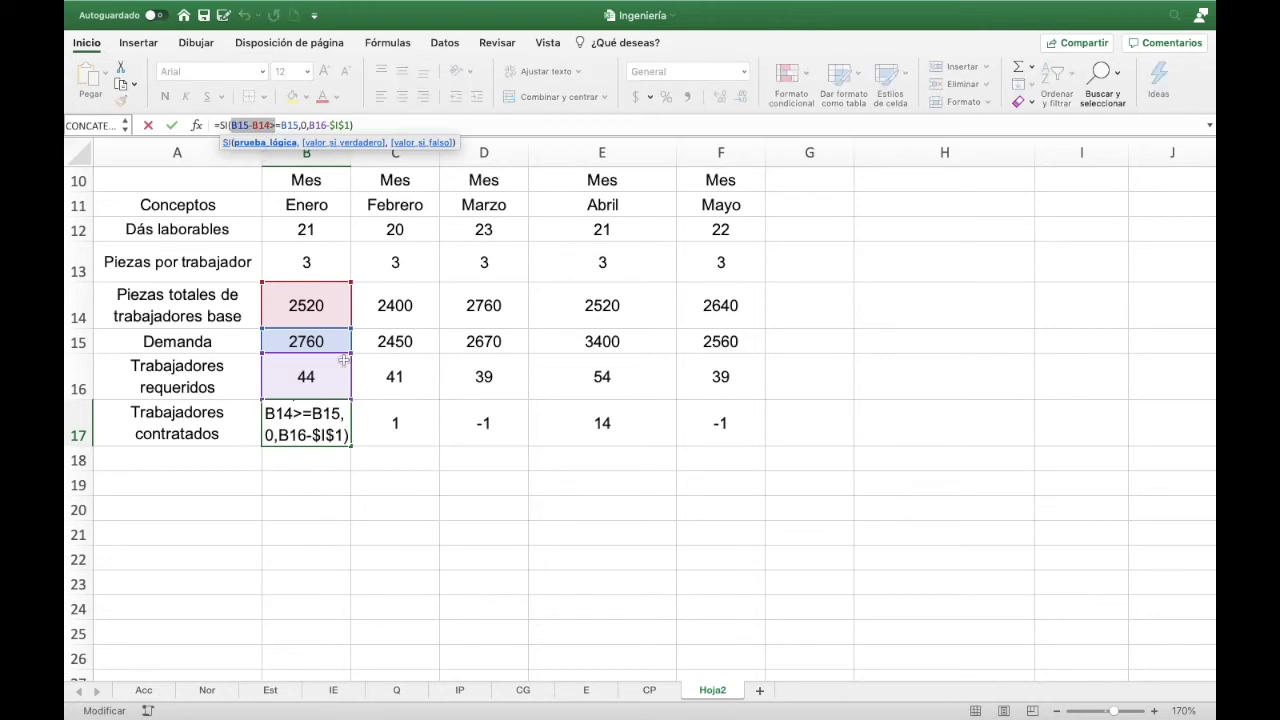
key(Escape)
click(78, 385)
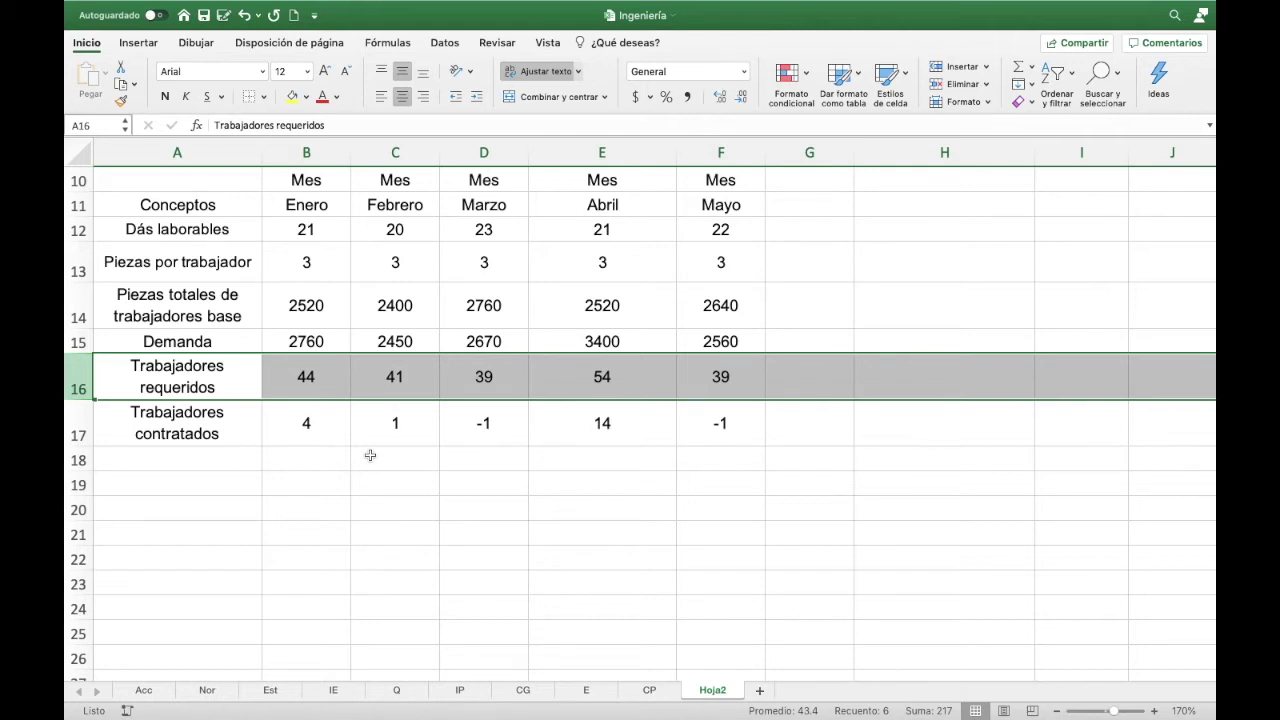
- Insert a new row 16 labelled 'Trabajadores Base'
key(ctrl+shift+plus)
click(245, 362)
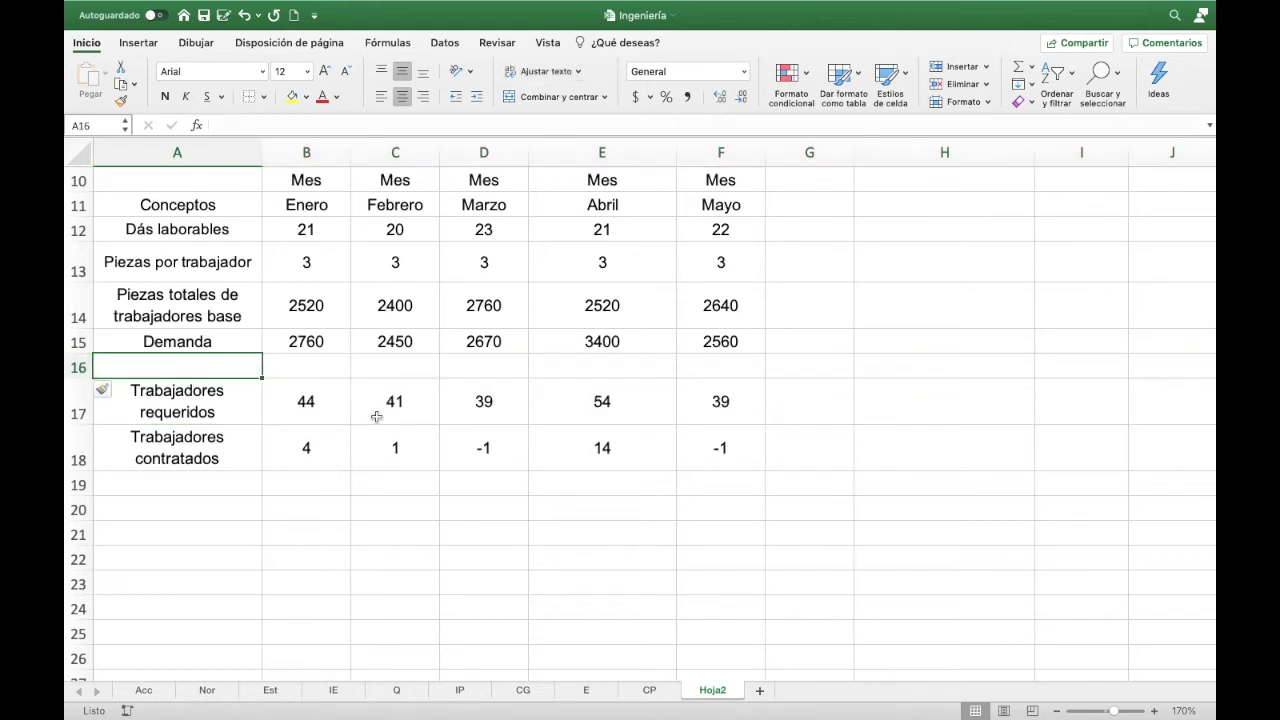
text(Trabaja)
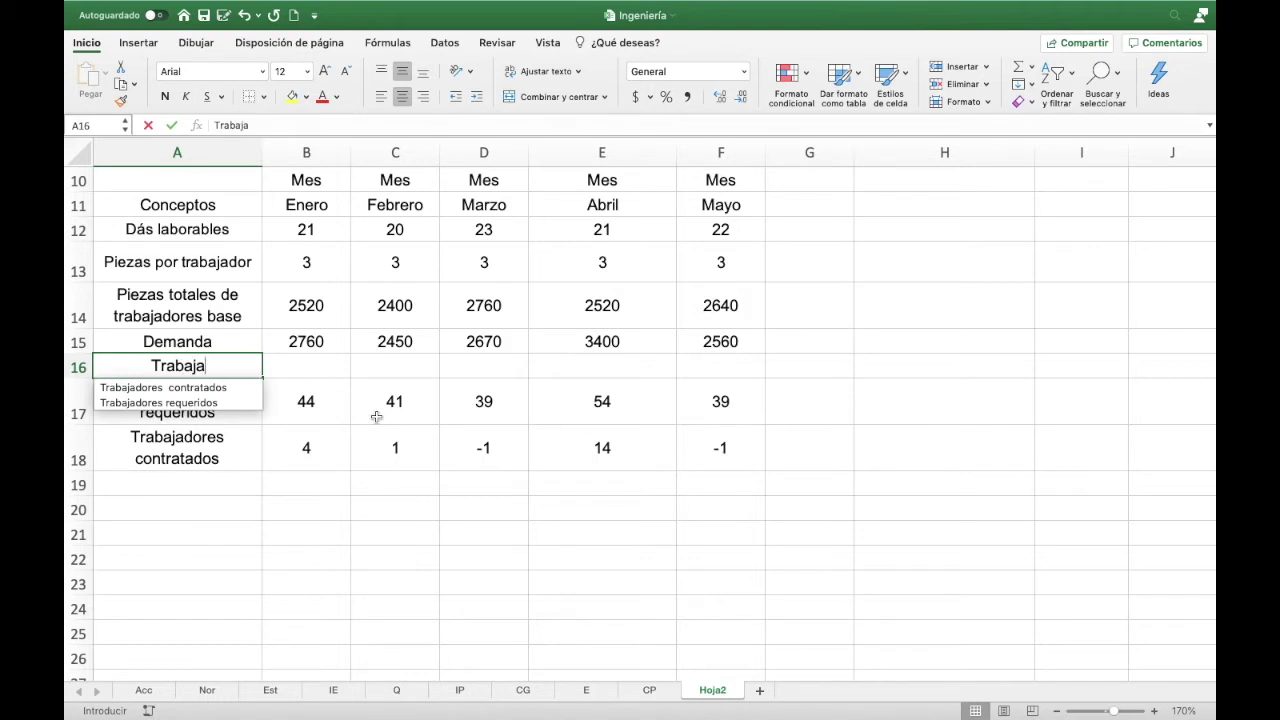
text(dores B)
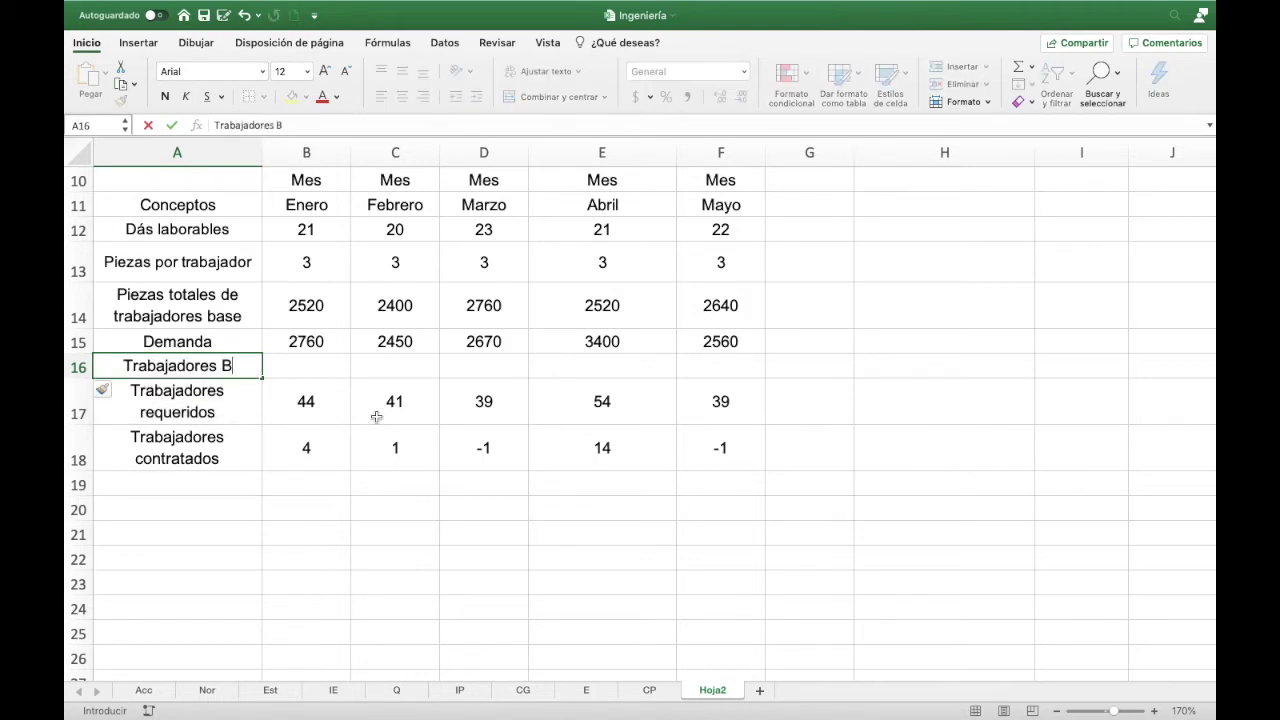
text(ase)
key(Tab)
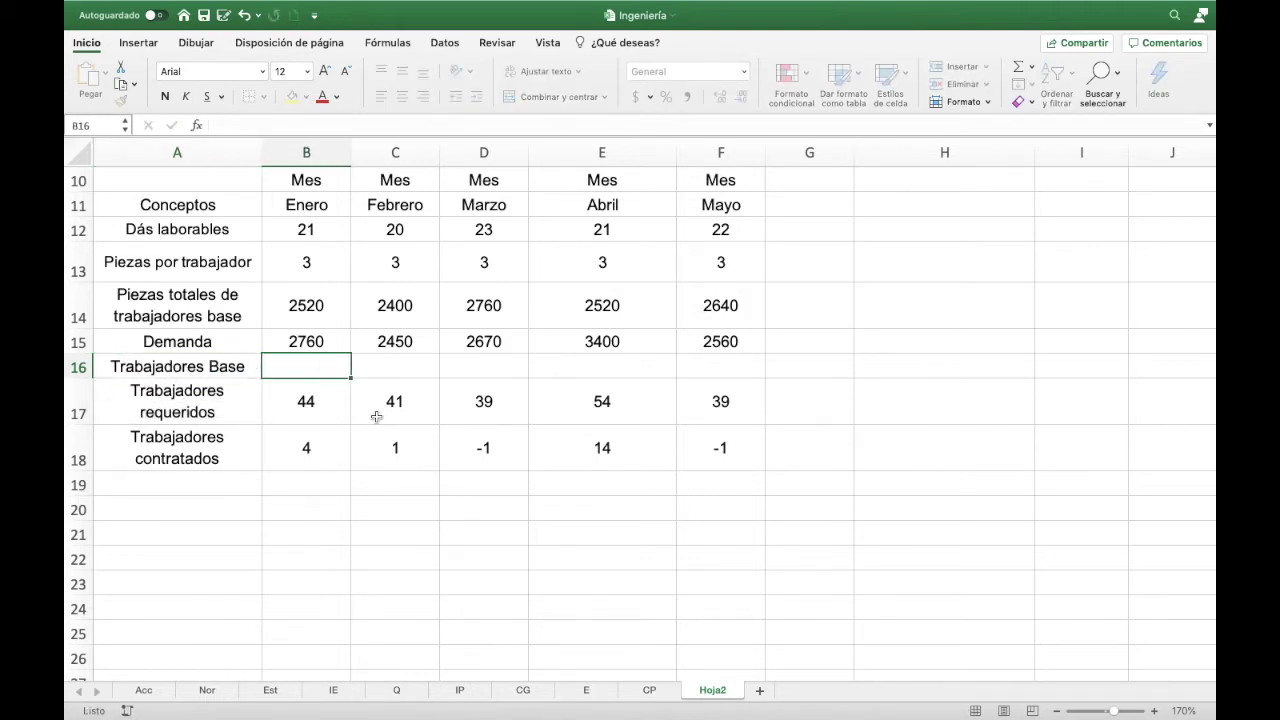
- Fill B16:F16 with =$I$1, showing the base of 40 for every month
text(=)
scroll(1000, 250, up, 2)
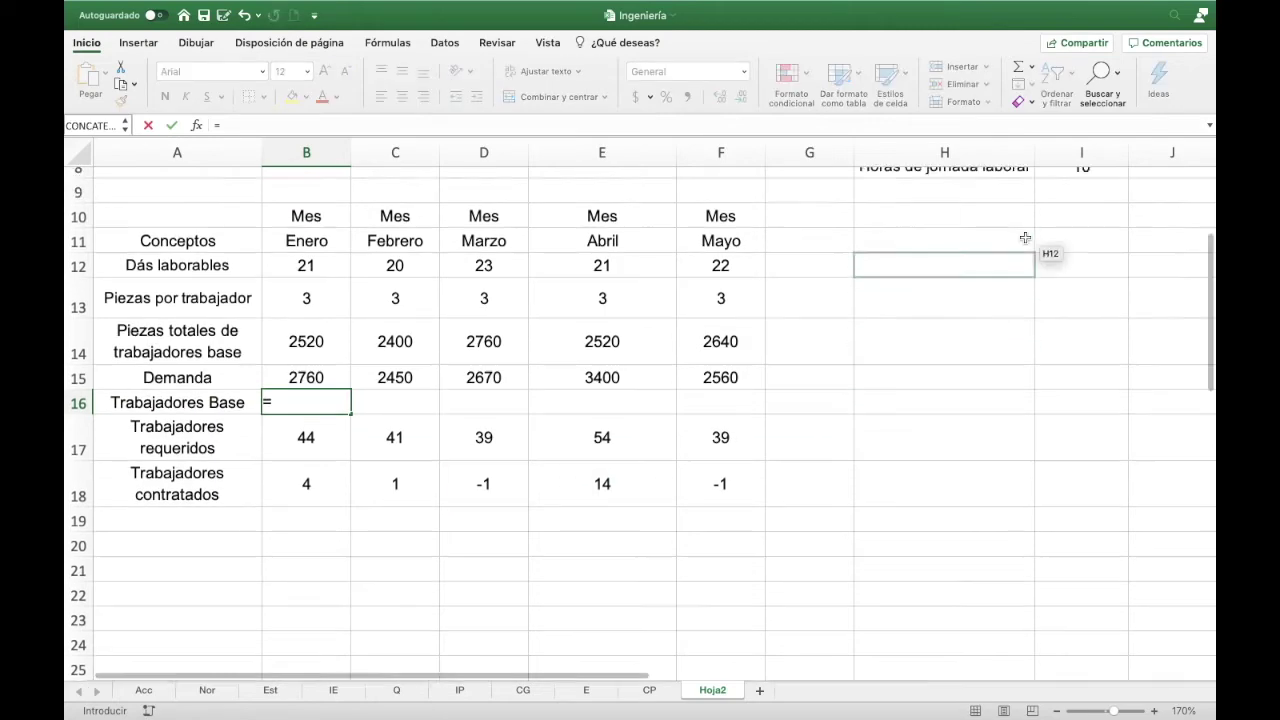
scroll(963, 185, up, 5)
click(1075, 188)
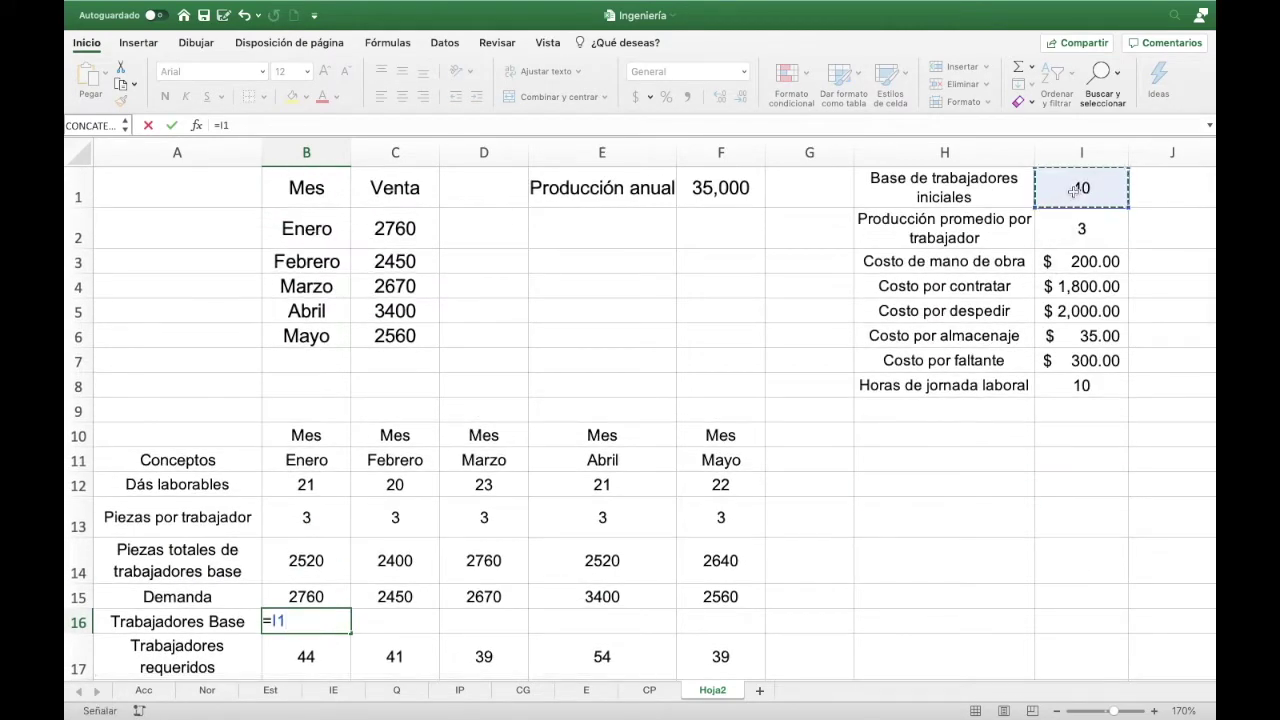
key(F4)
key(Return)
key(Up)
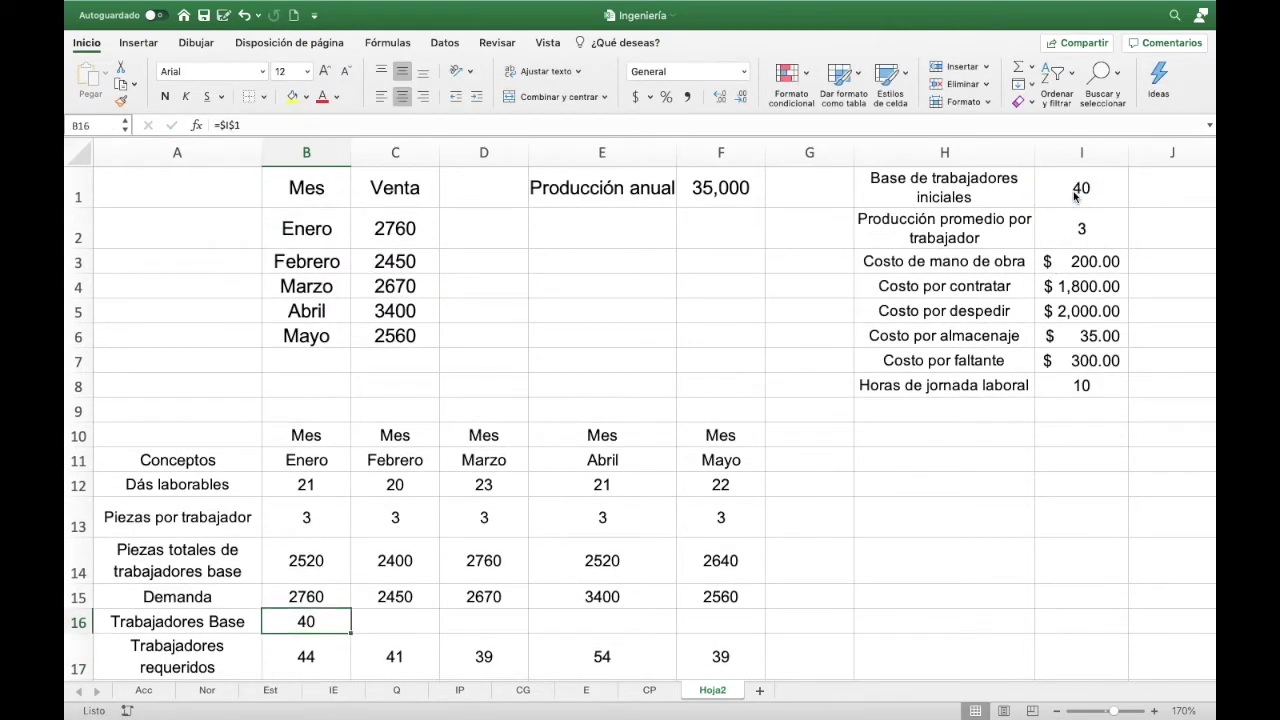
scroll(406, 616, down, 3)
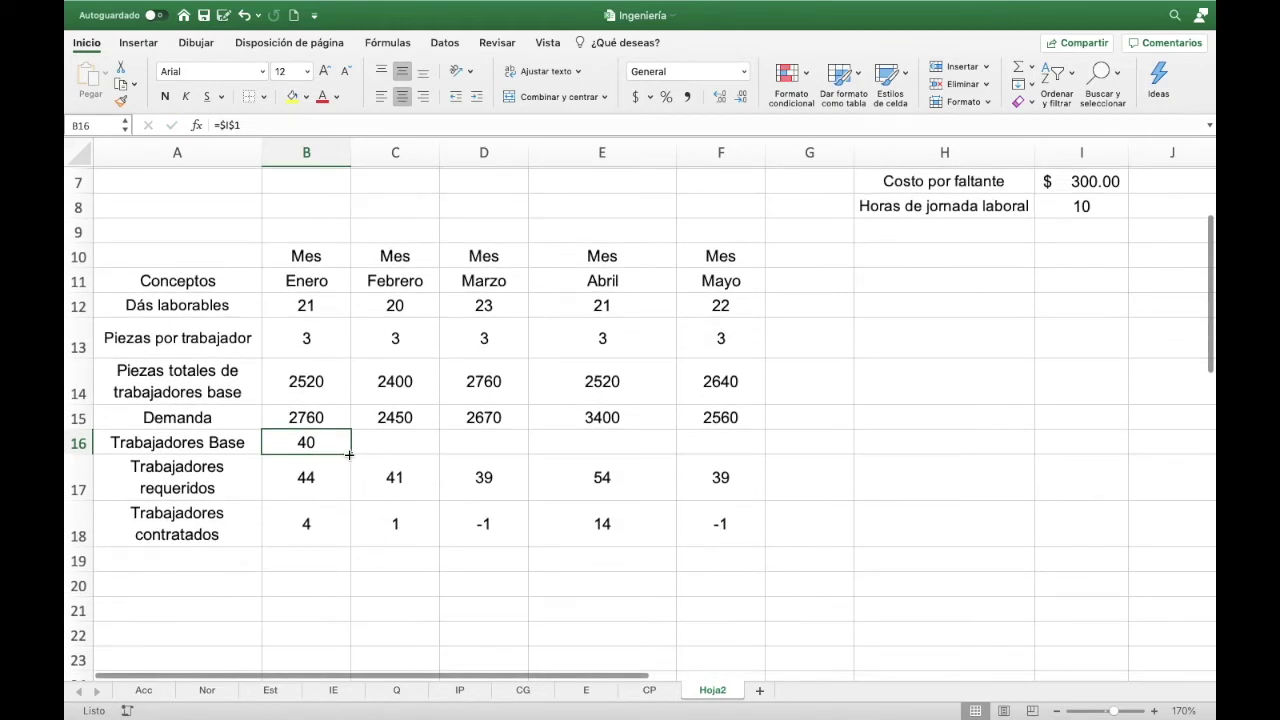
drag(351, 454, 740, 463)
click(306, 523)
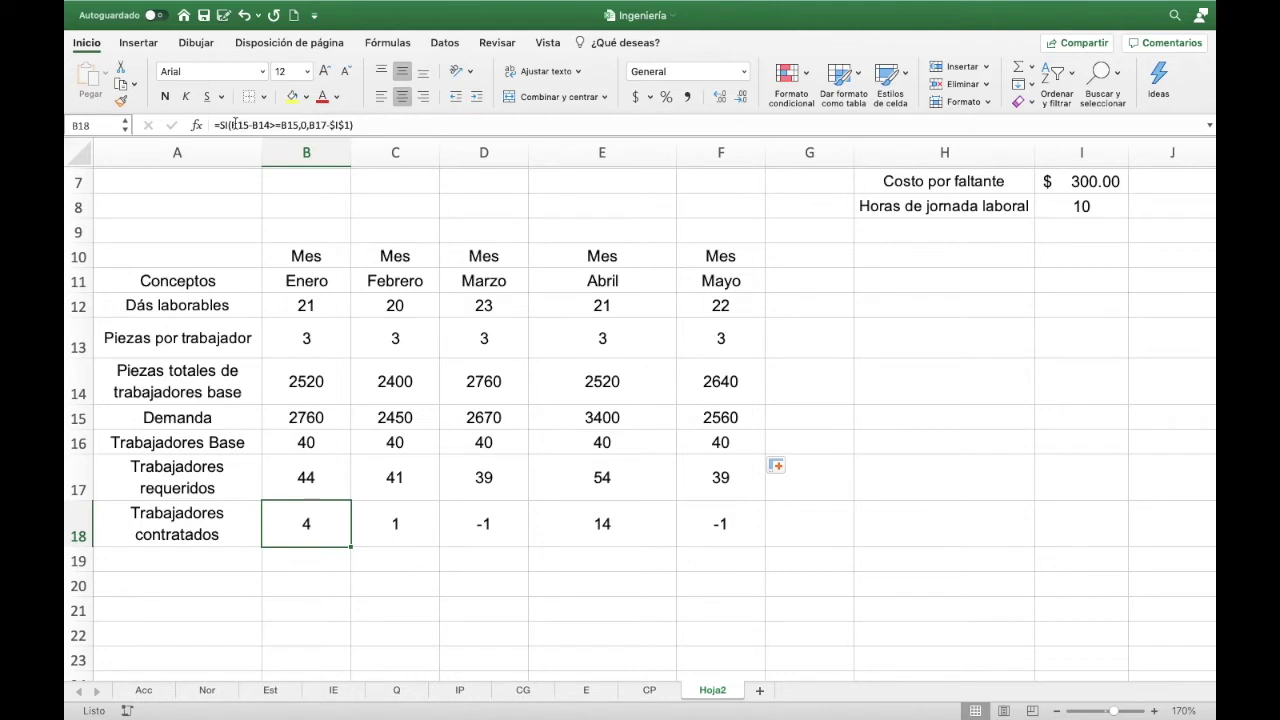
- Rewrite B18's condition as B17-B16<=0
drag(231, 125, 296, 127)
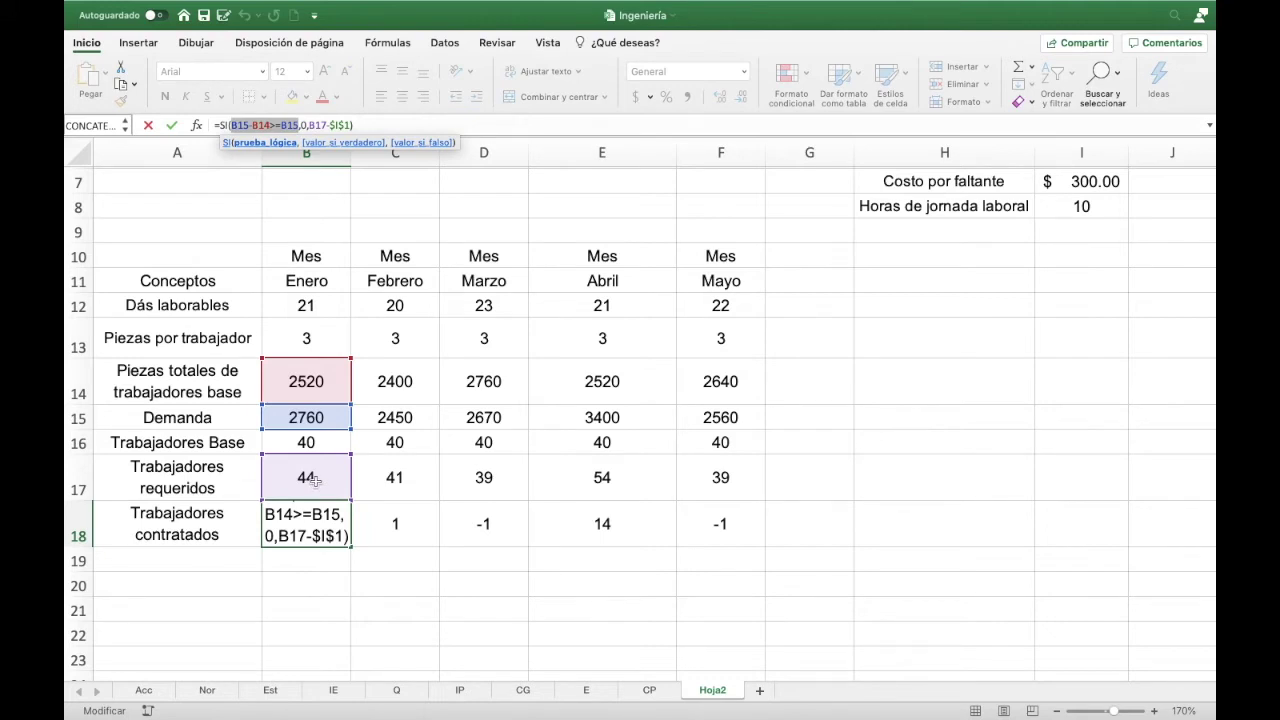
click(313, 479)
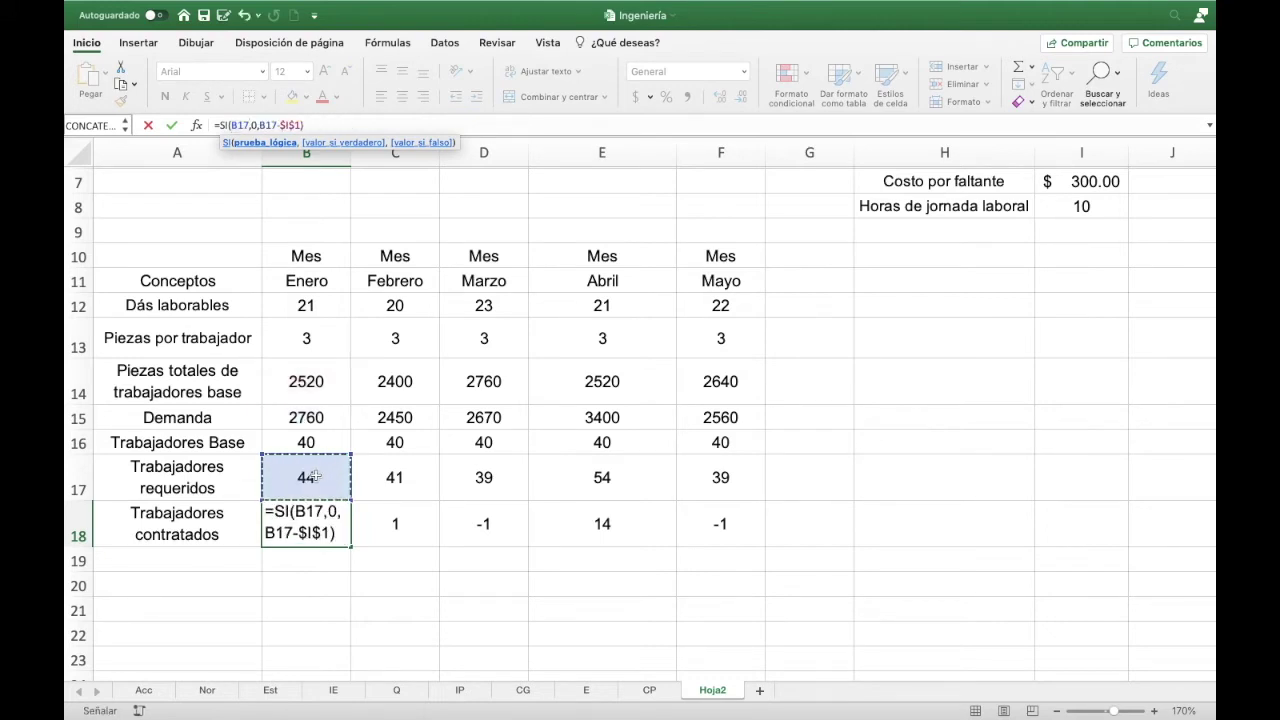
text(-)
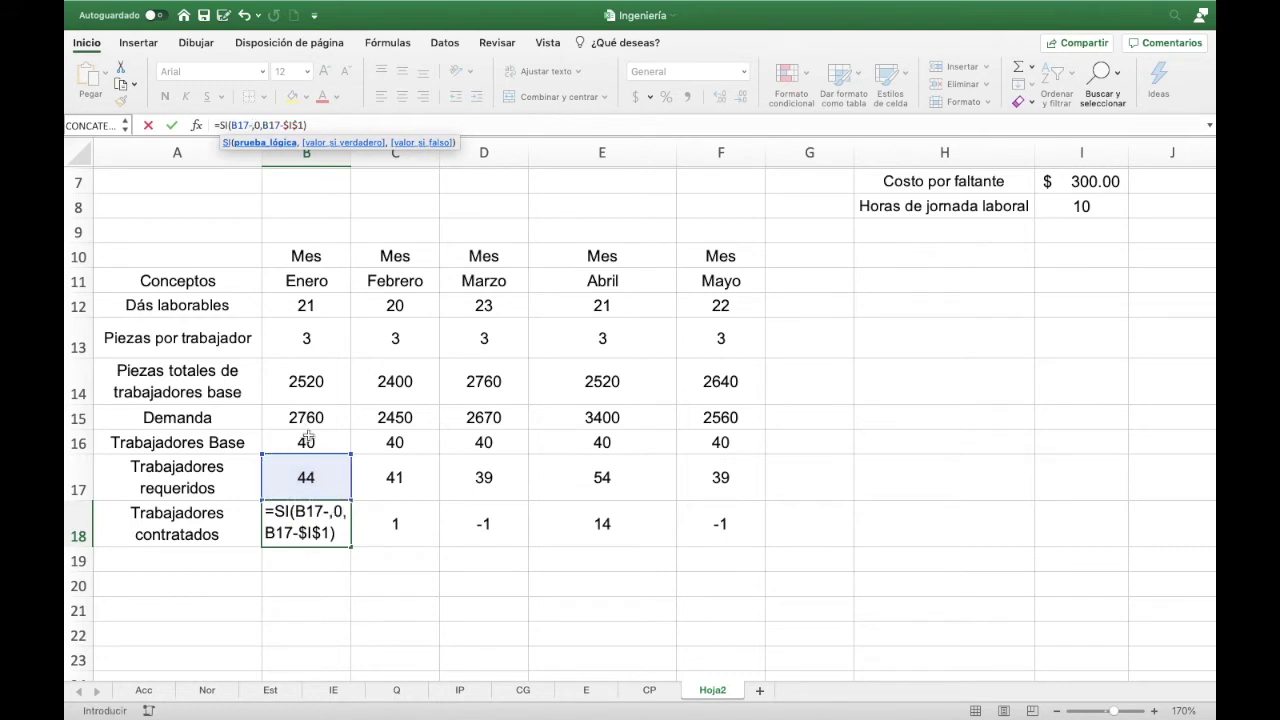
click(307, 440)
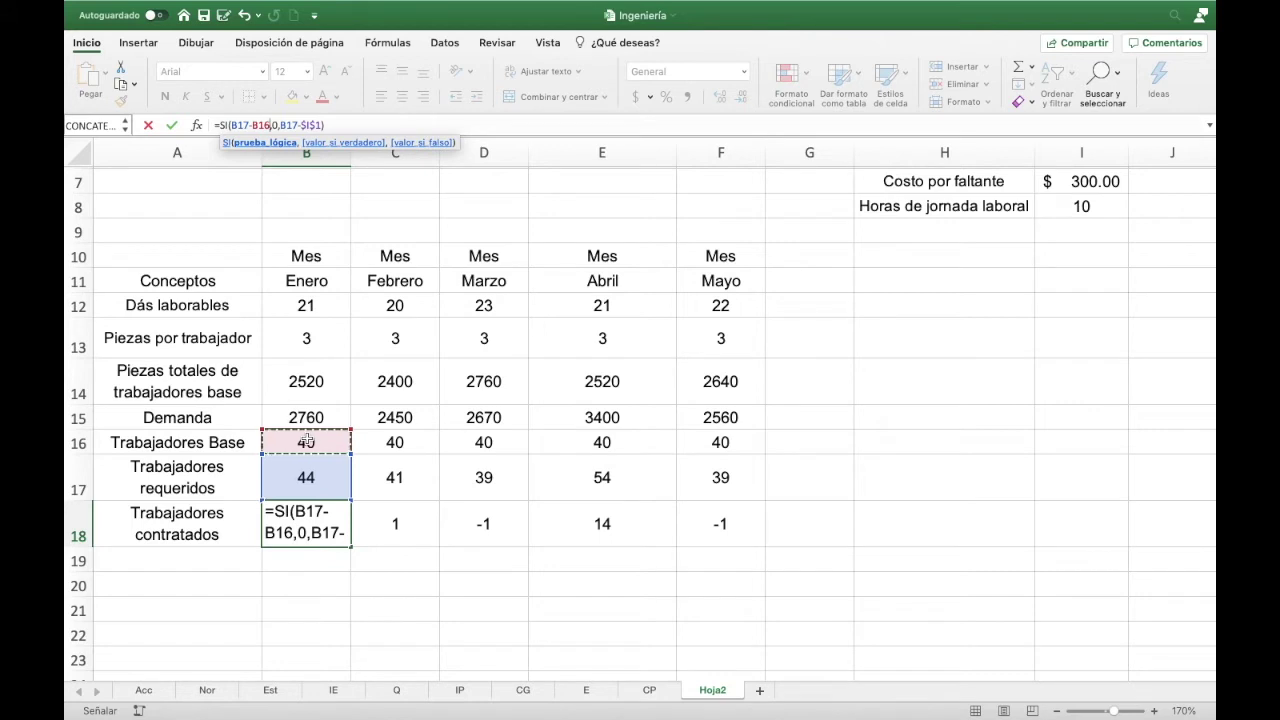
text(,)
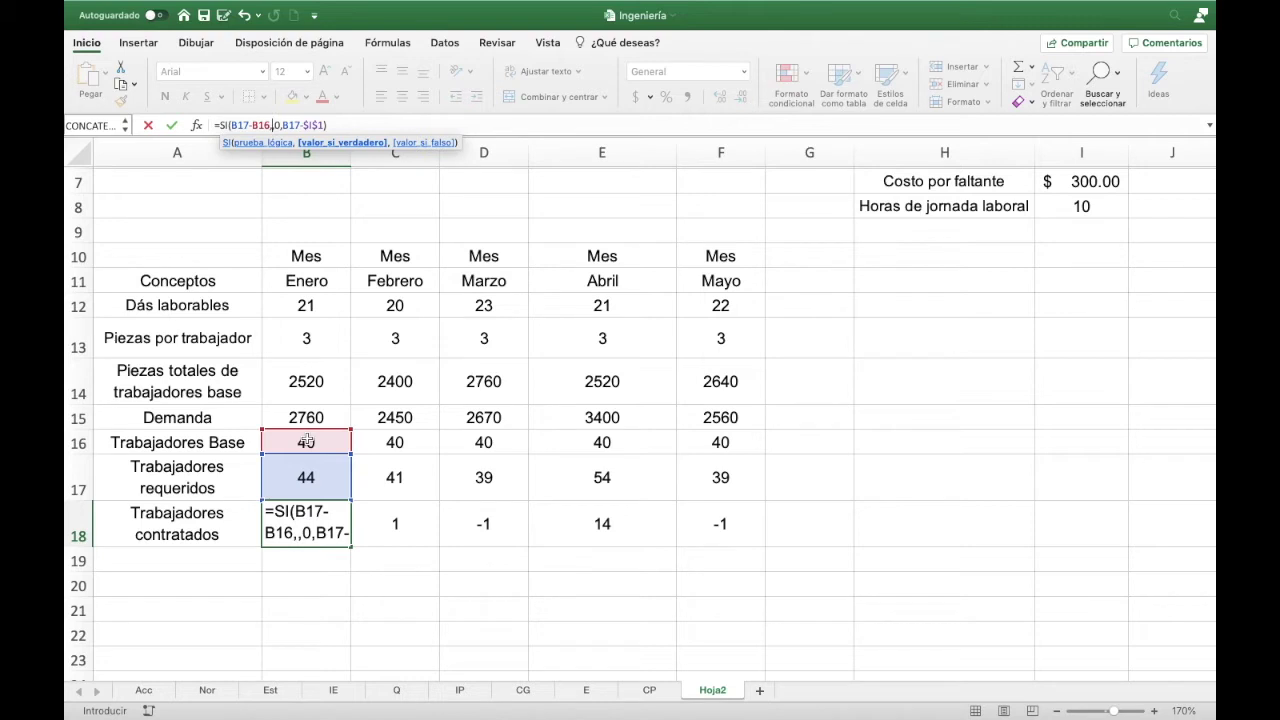
text(<=0)
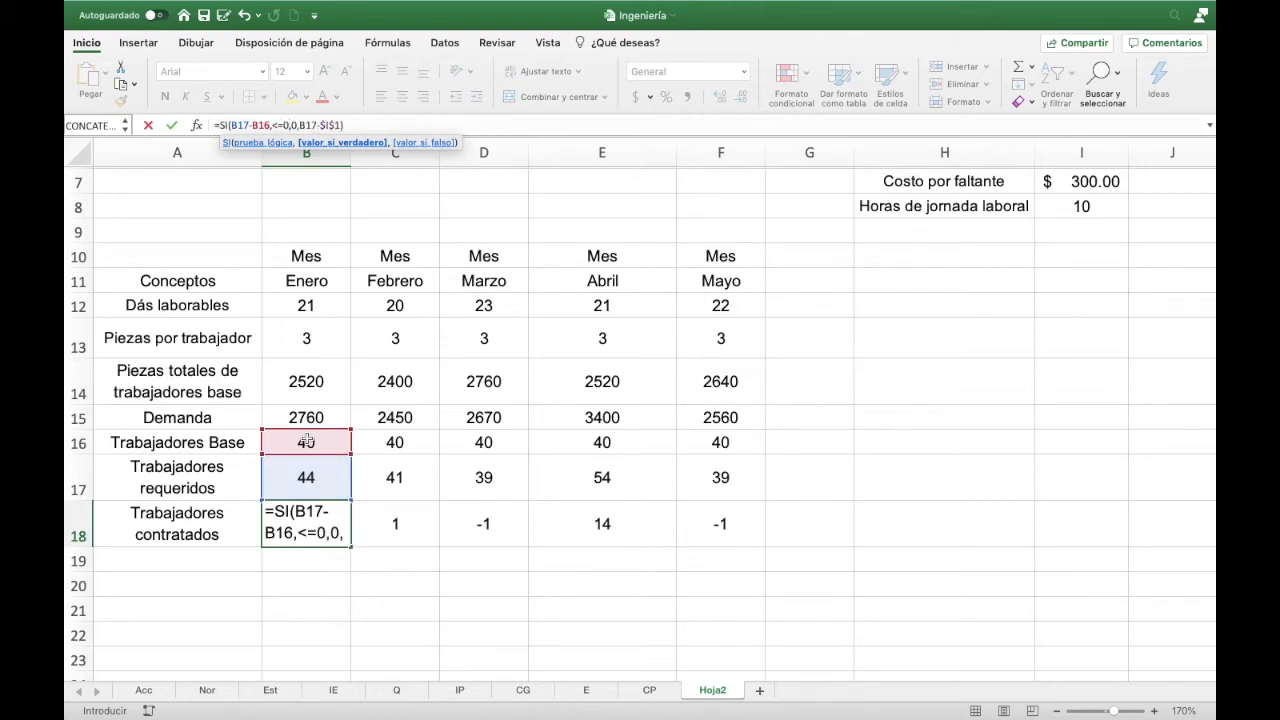
- Change B18's false result to B17-B16 and fix the stray comma, giving 4
click(300, 125)
drag(300, 125, 343, 125)
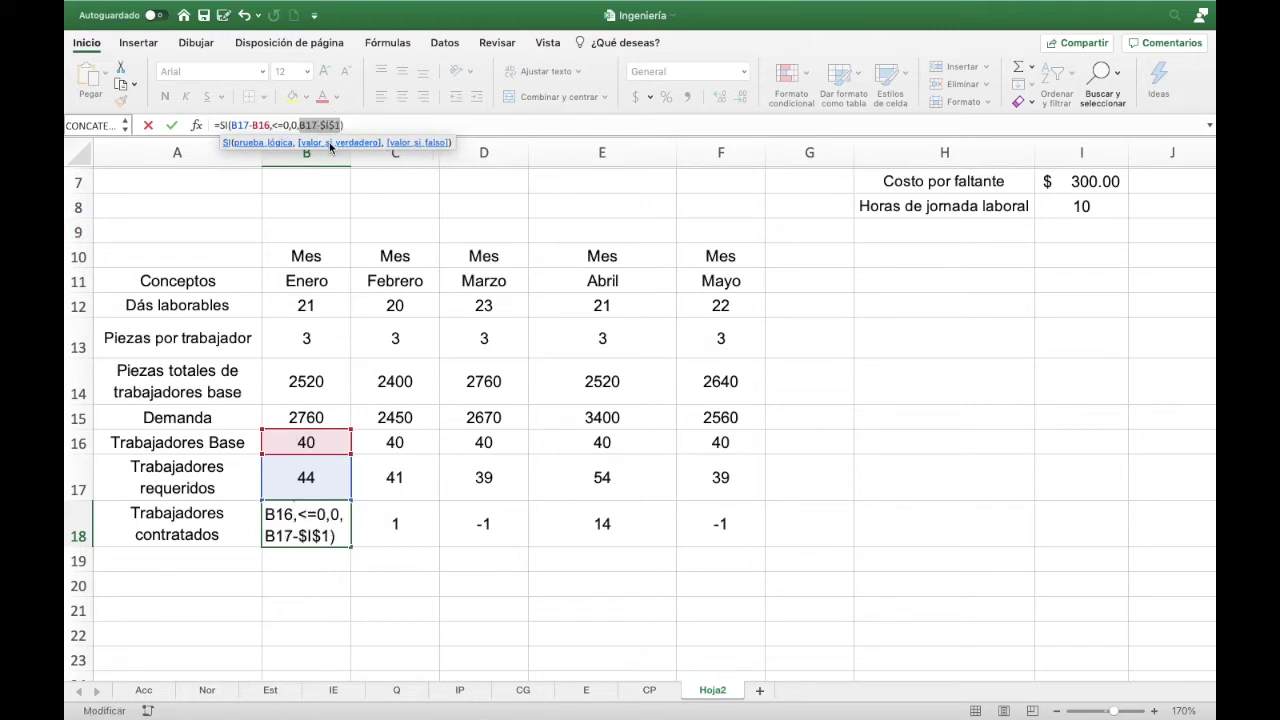
key(BackSpace)
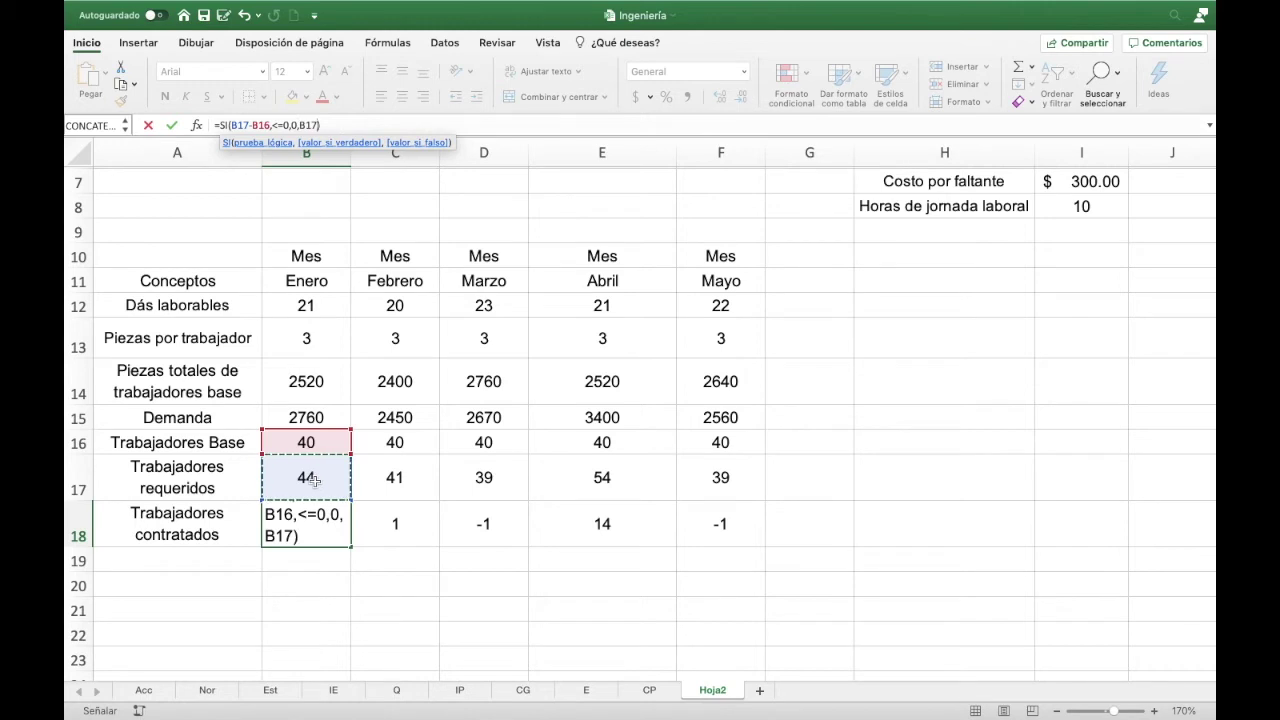
text(-)
click(325, 444)
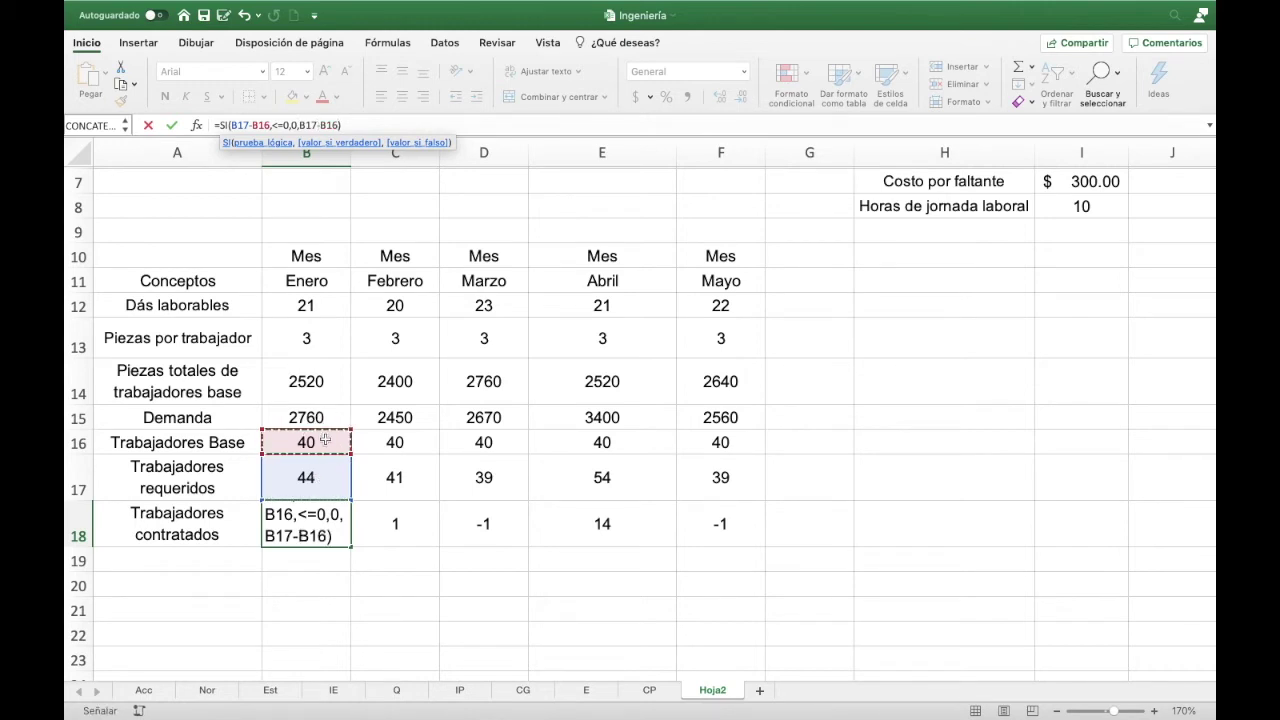
key(Return)
key(Return)
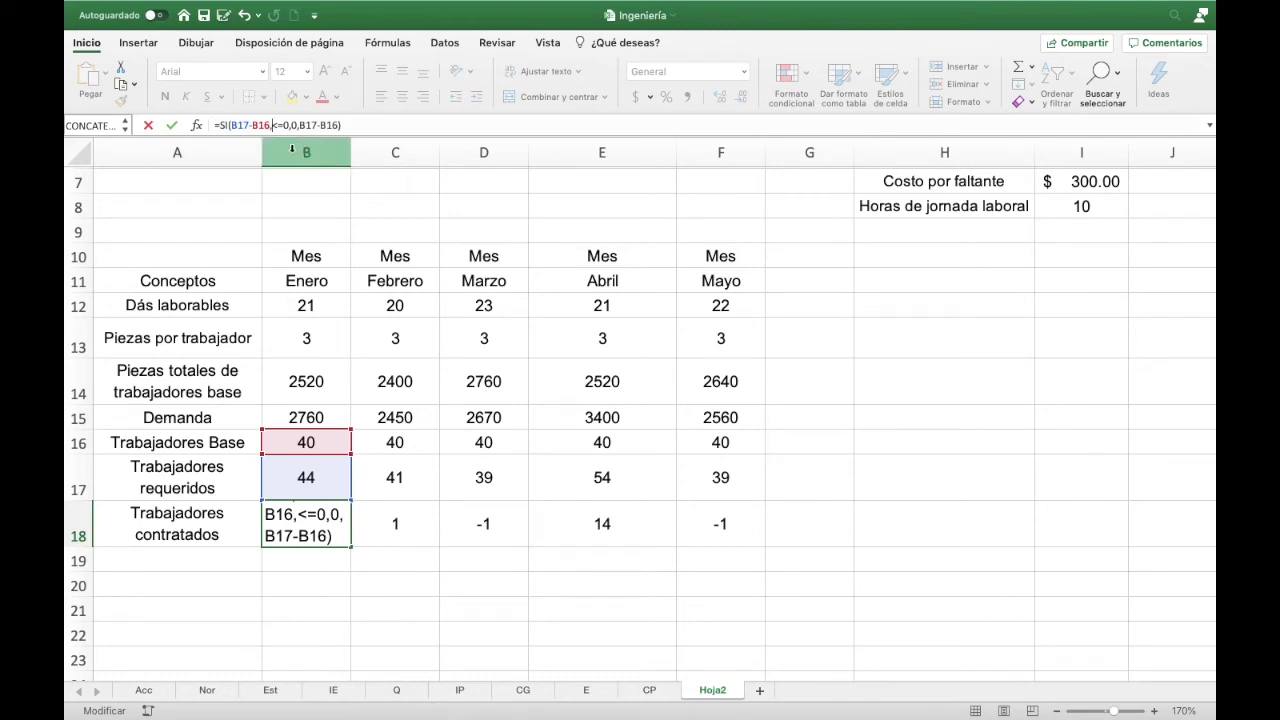
key(Delete)
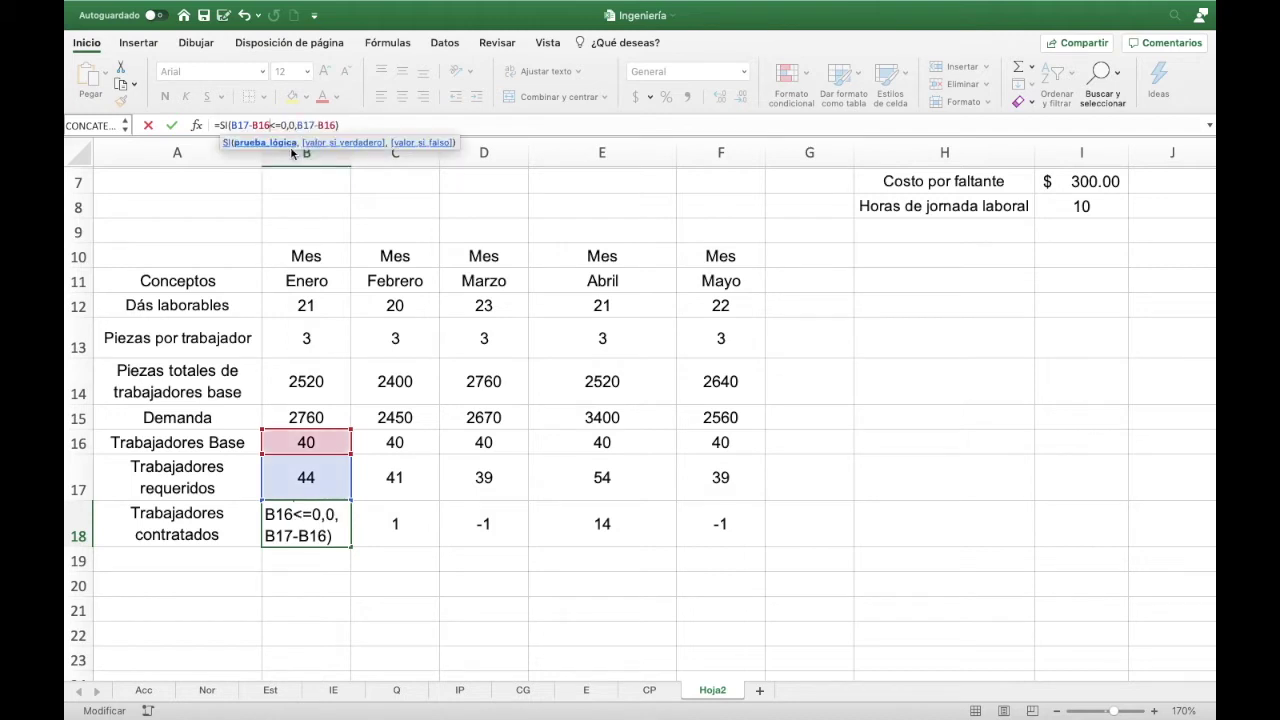
key(Return)
key(Up)
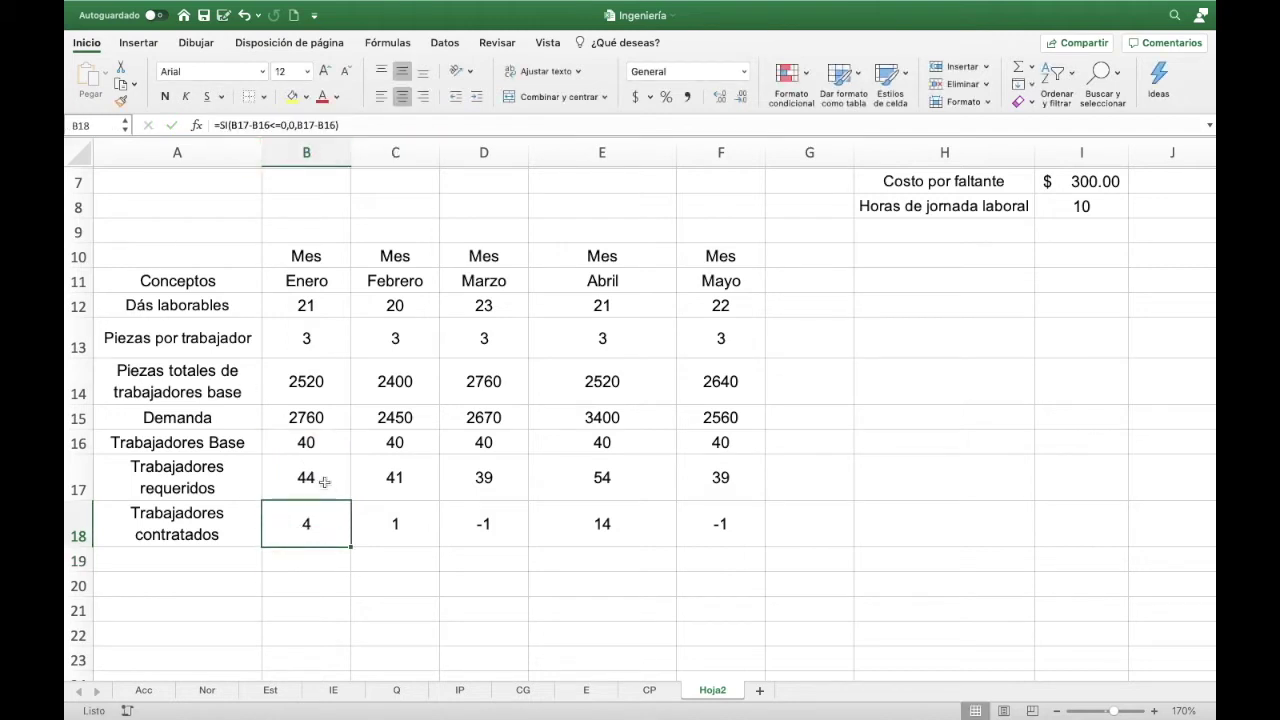
- Fill the hiring formula to F18 (1, 0, 14, 0) and review the January and March formulas
drag(351, 546, 767, 580)
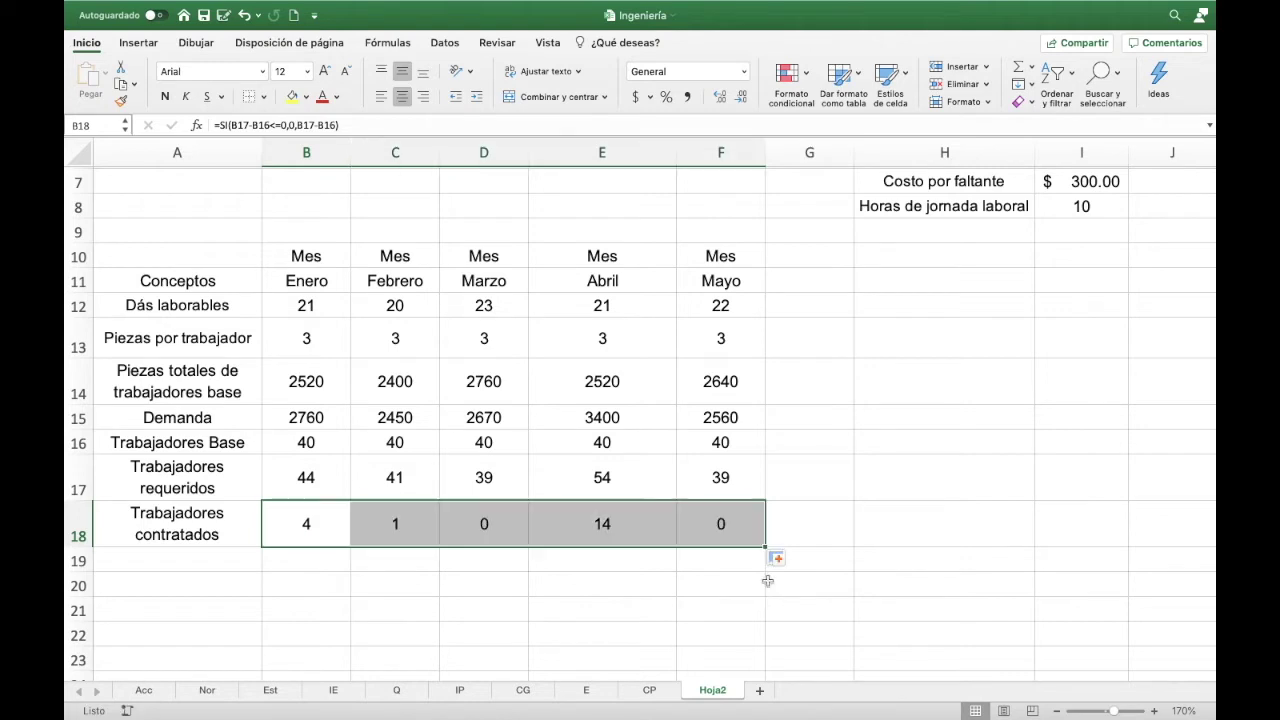
click(405, 566)
click(290, 531)
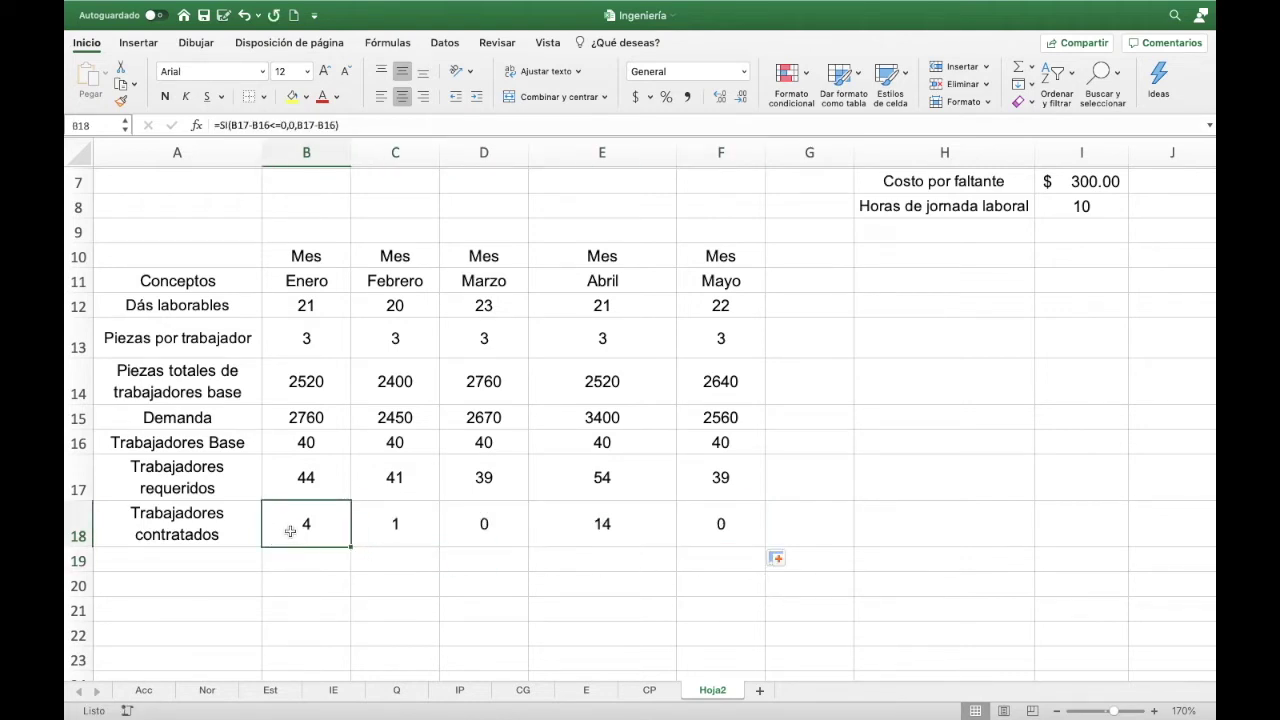
click(238, 126)
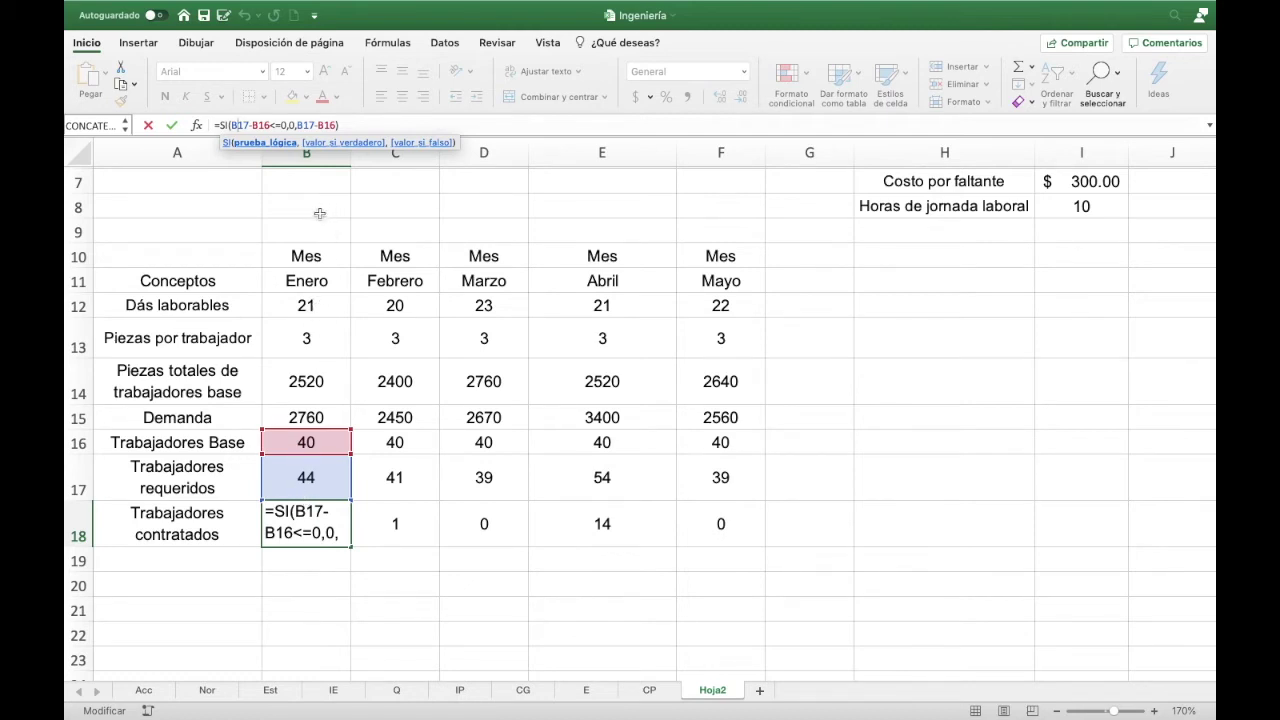
click(319, 213)
click(329, 534)
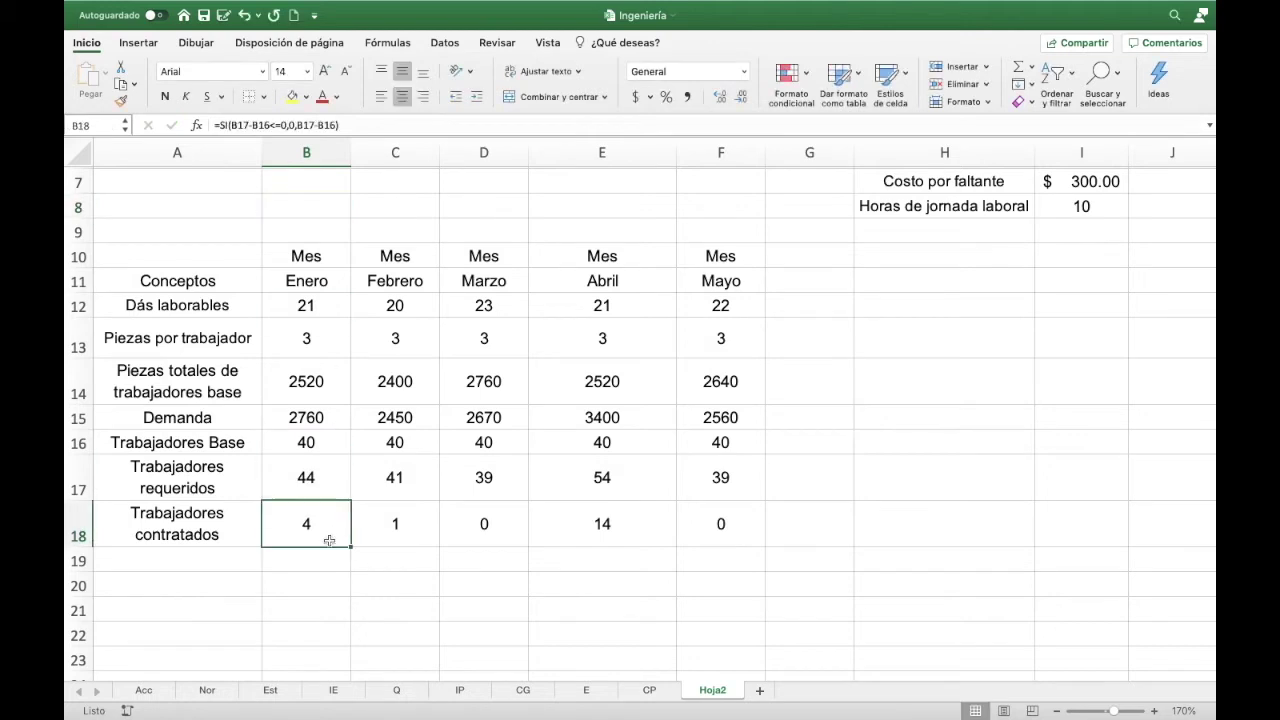
click(317, 125)
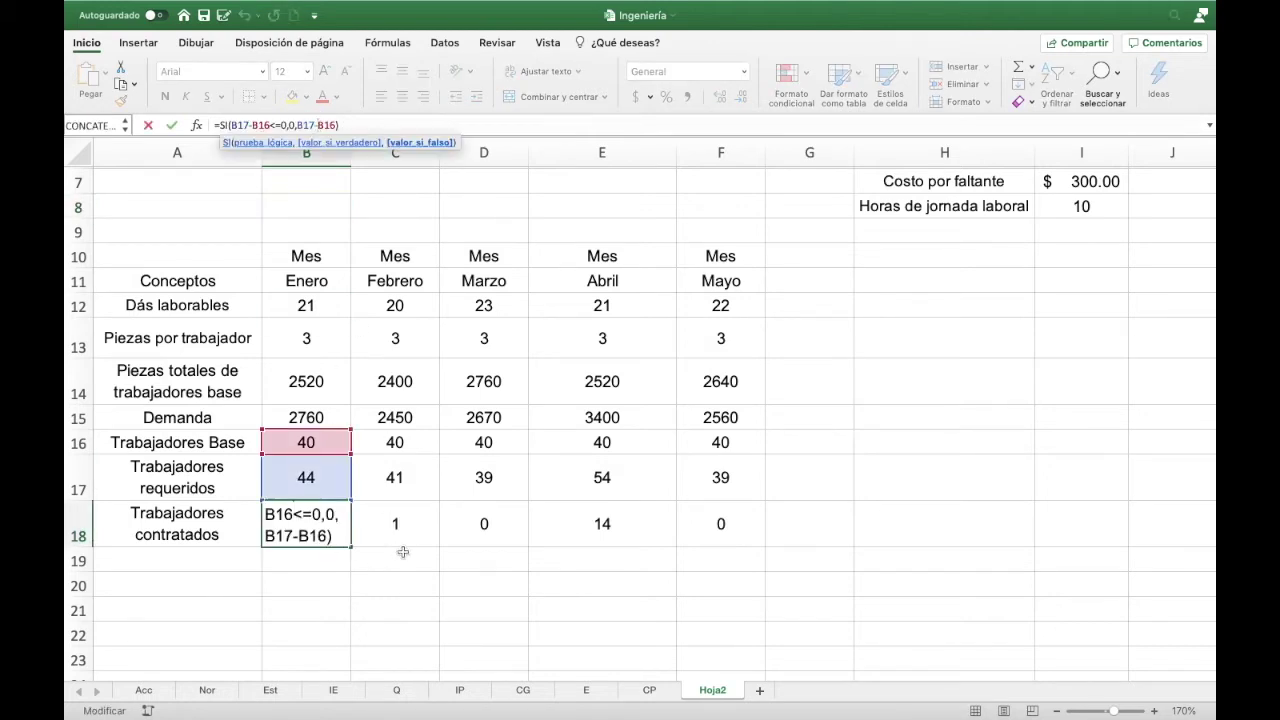
key(Tab)
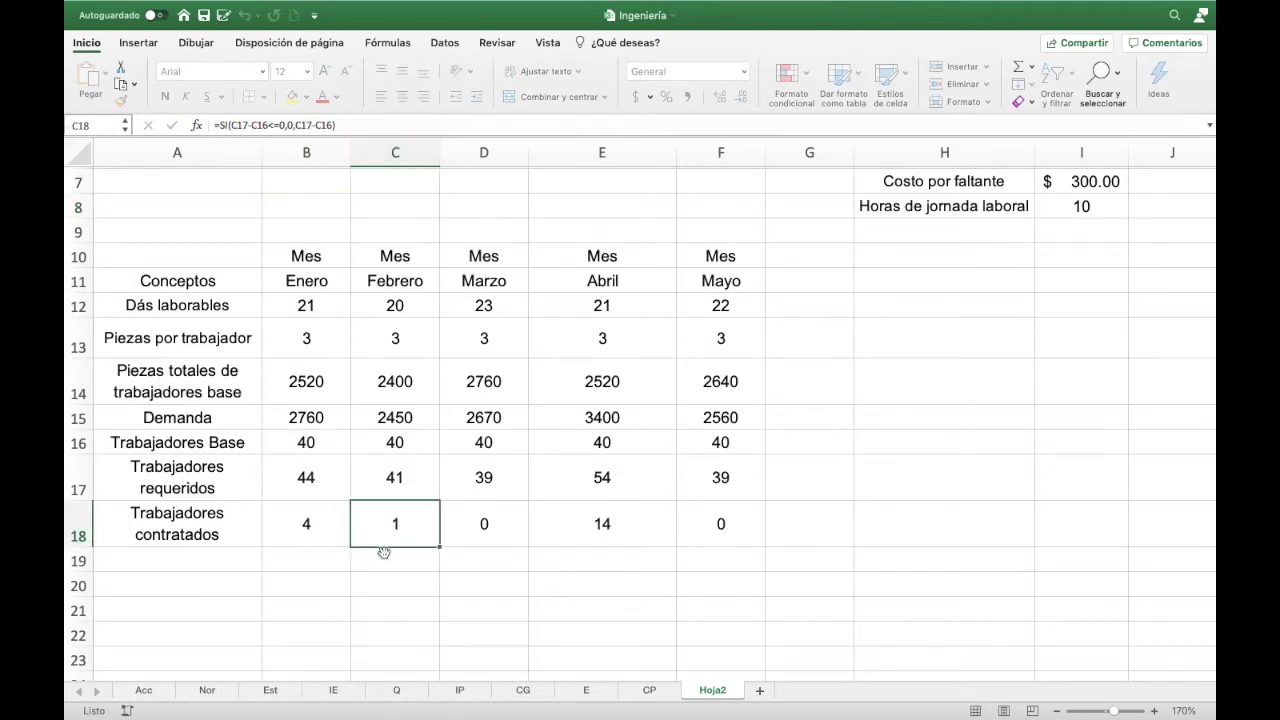
click(490, 532)
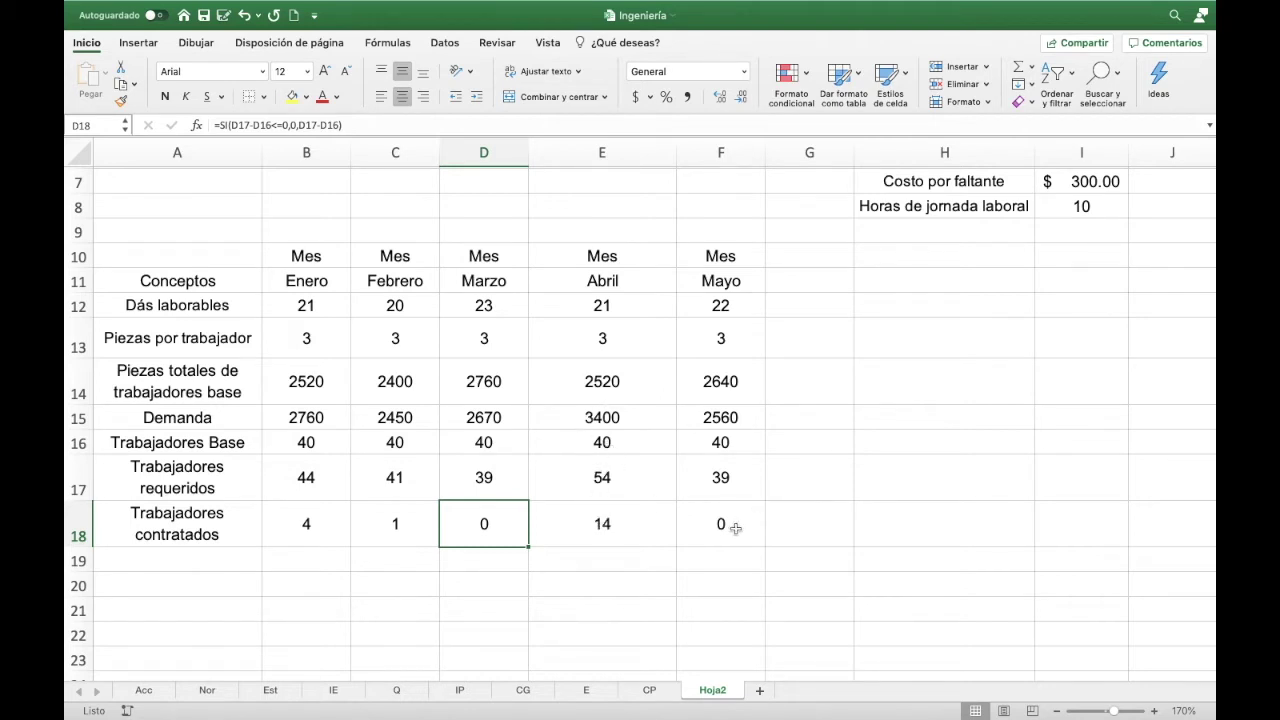
click(182, 560)
scroll(182, 560, down, 1)
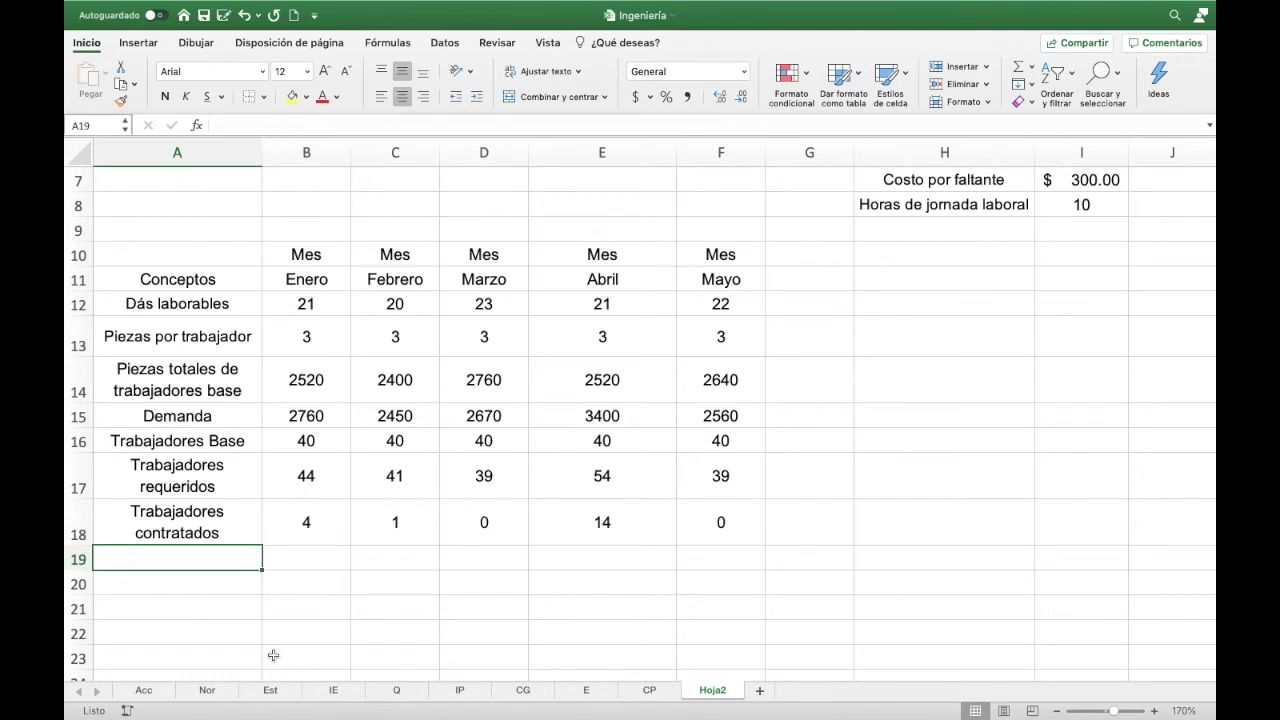
- Label A19 'Costo trabajadores contratados' and wrap it onto two lines
text(Coasto)
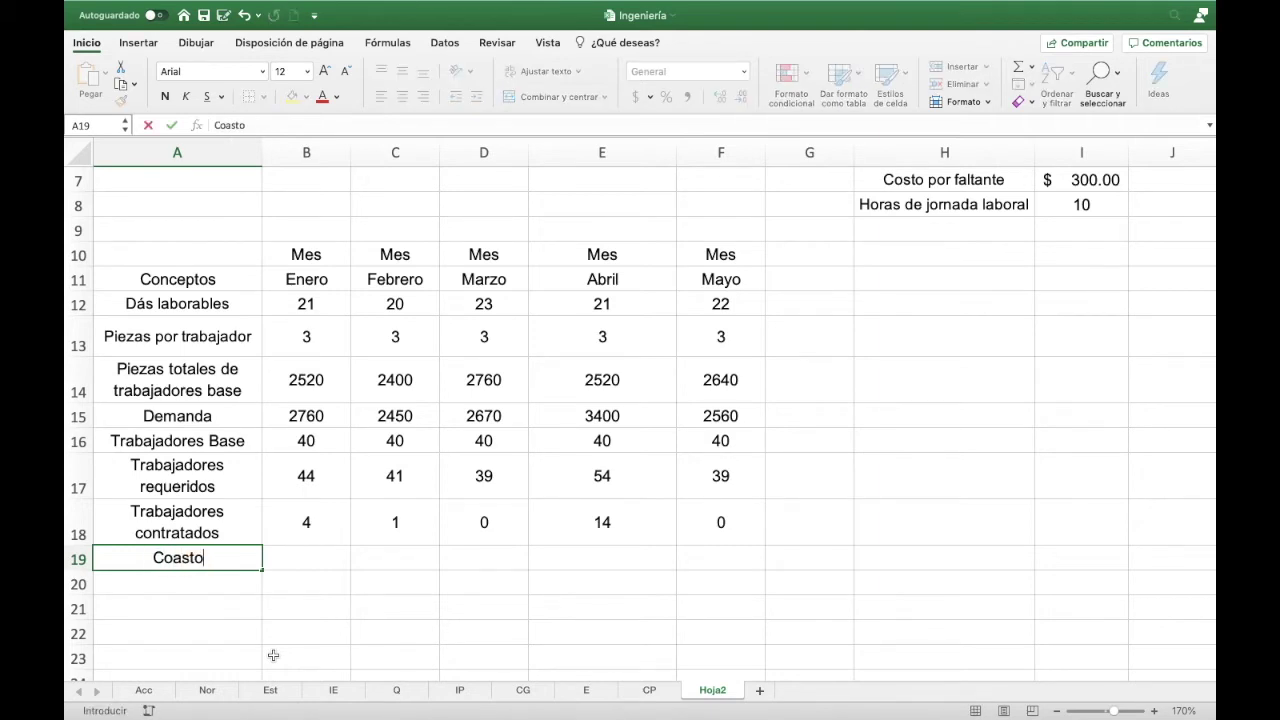
key(BackSpace)
key(BackSpace)
key(BackSpace)
key(BackSpace)
text(sto )
text(trabajadore)
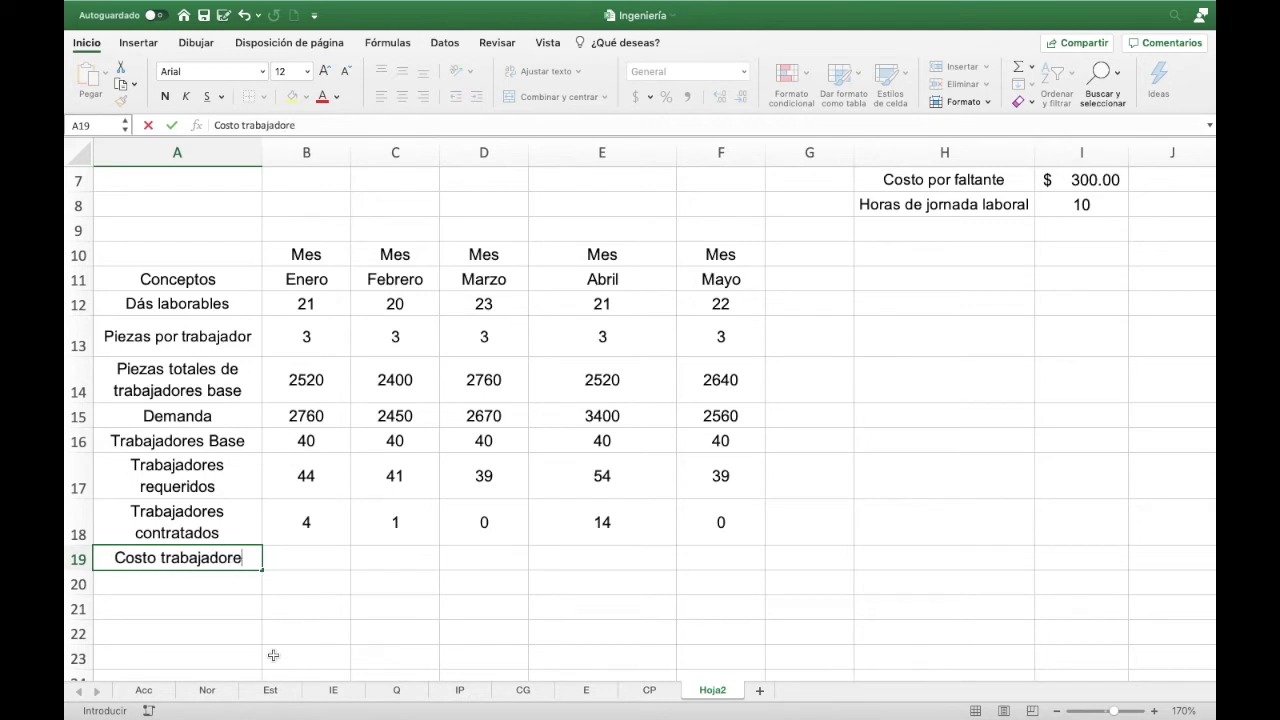
text(s contra)
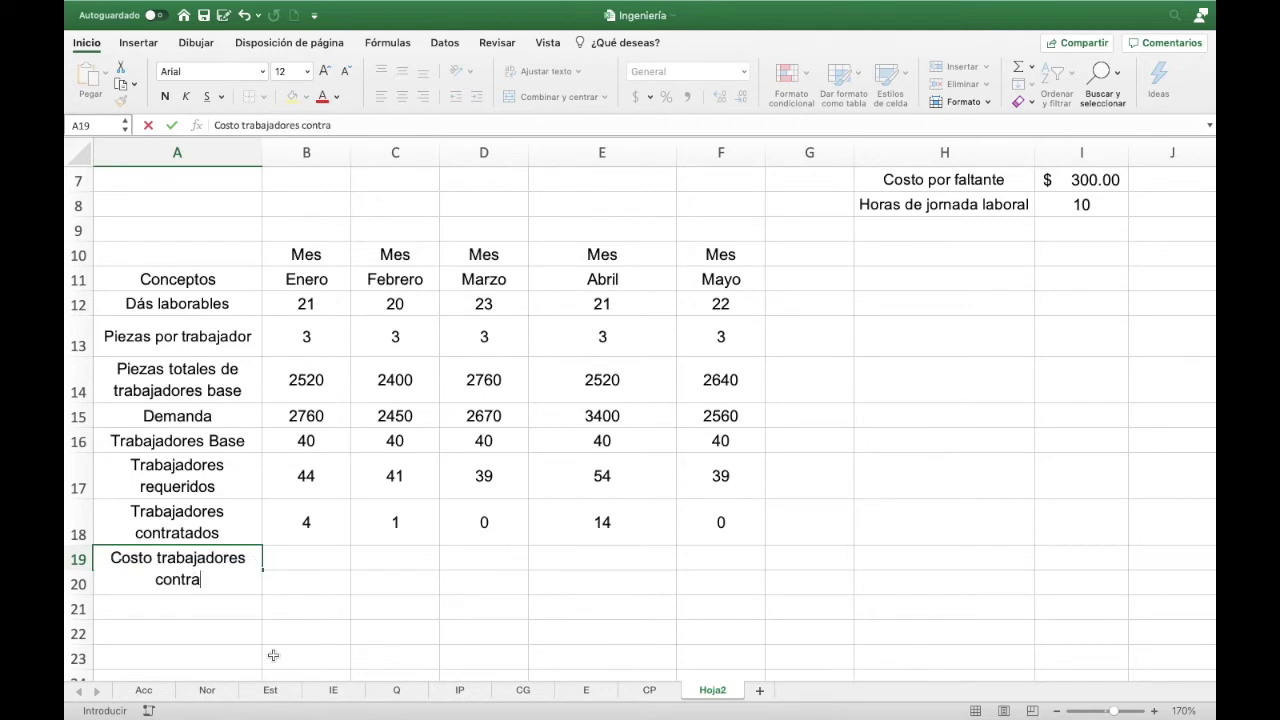
text(tados)
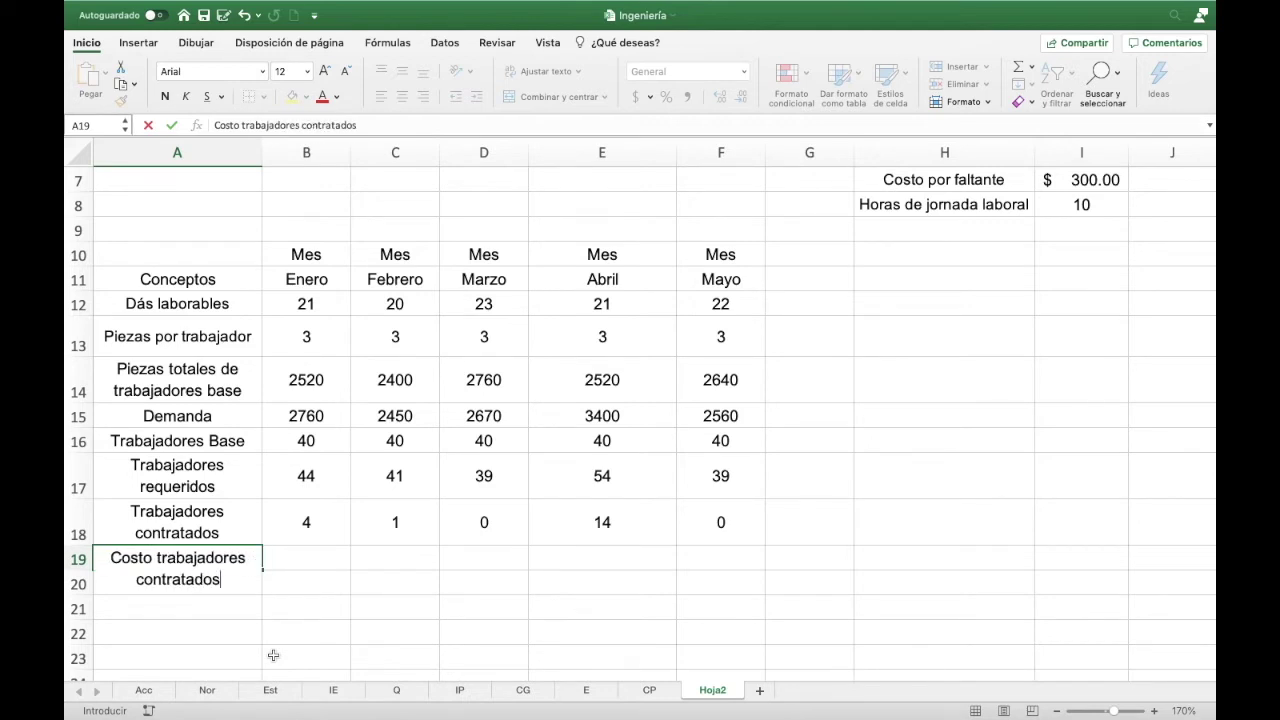
key(Return)
key(Up)
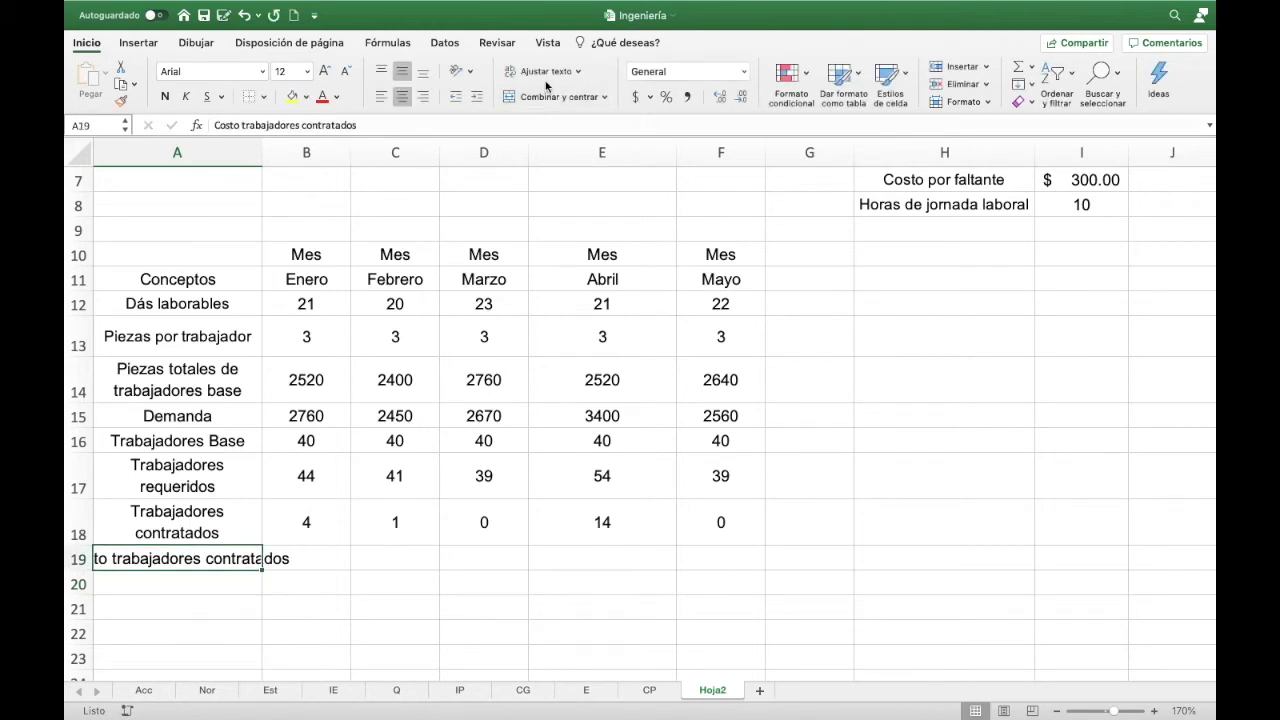
click(546, 82)
click(322, 562)
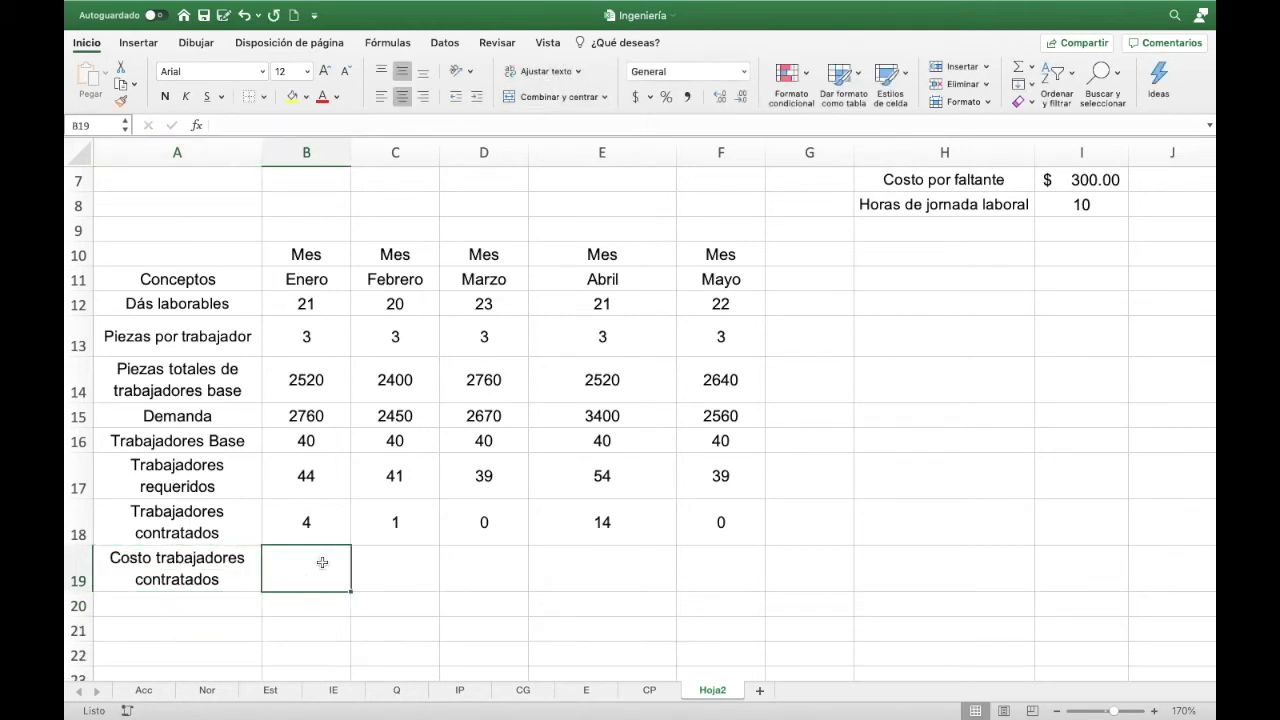
- Fill B19:F19 with =B18*$I$4, giving $7,200.00, $1,800.00, $ -, $25,200.00 and $ -
text(=)
key(Up)
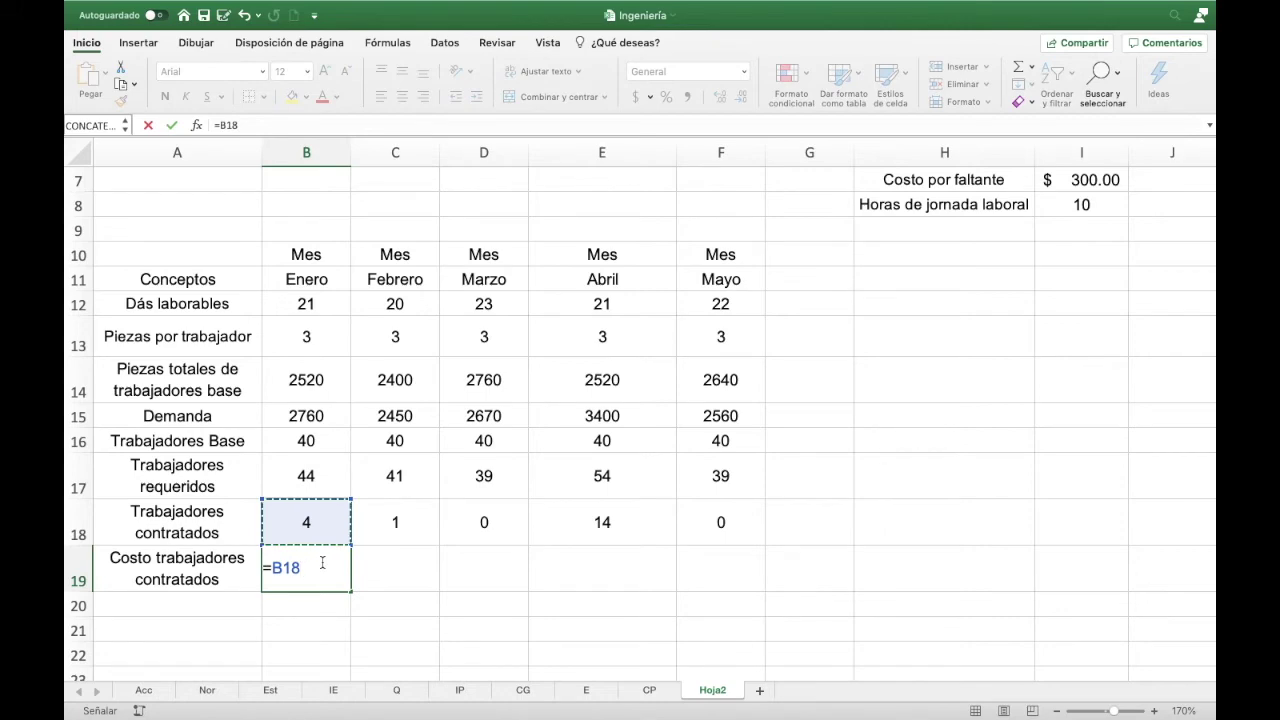
text(*)
scroll(960, 530, up, 4)
scroll(1092, 340, up, 2)
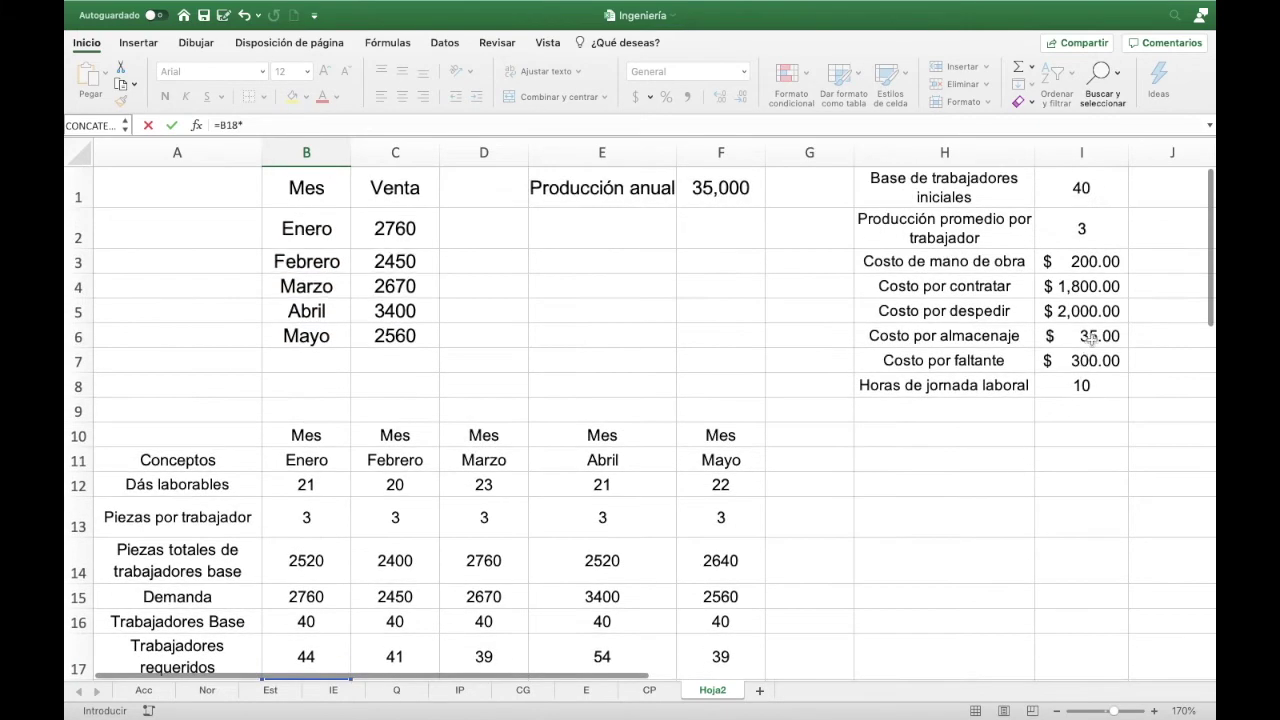
click(1090, 286)
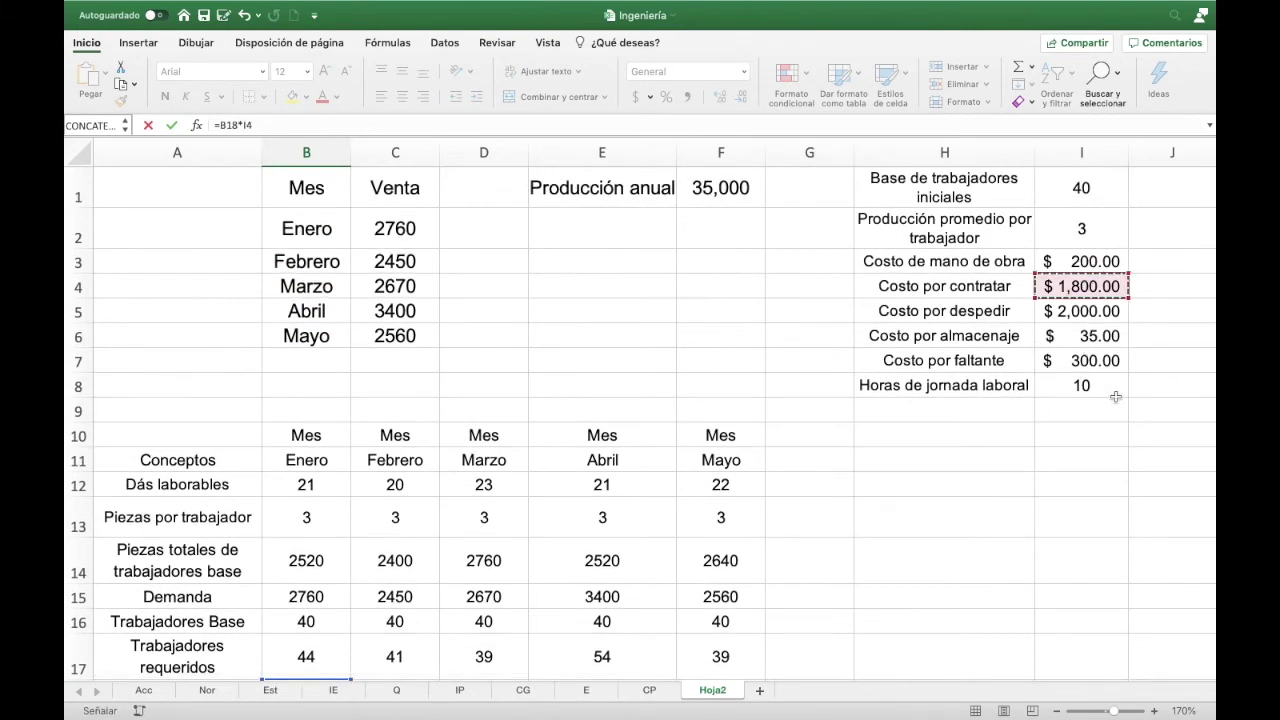
key(F4)
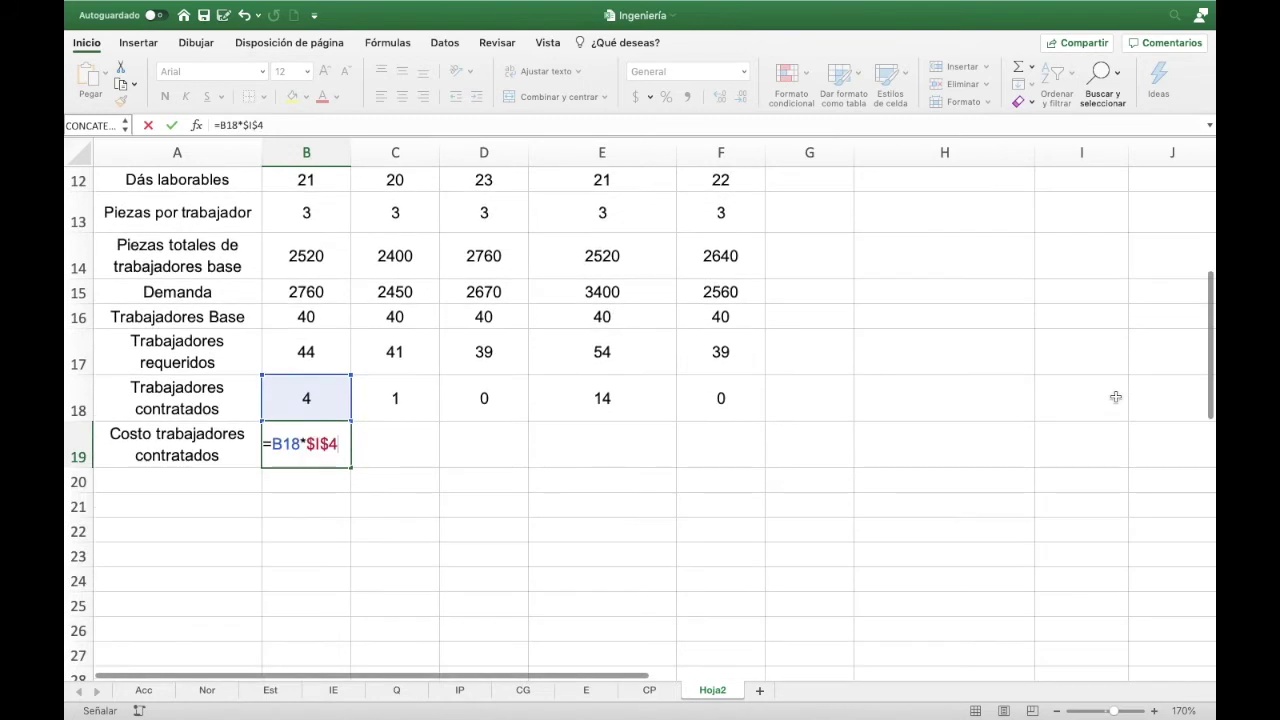
key(Return)
key(Up)
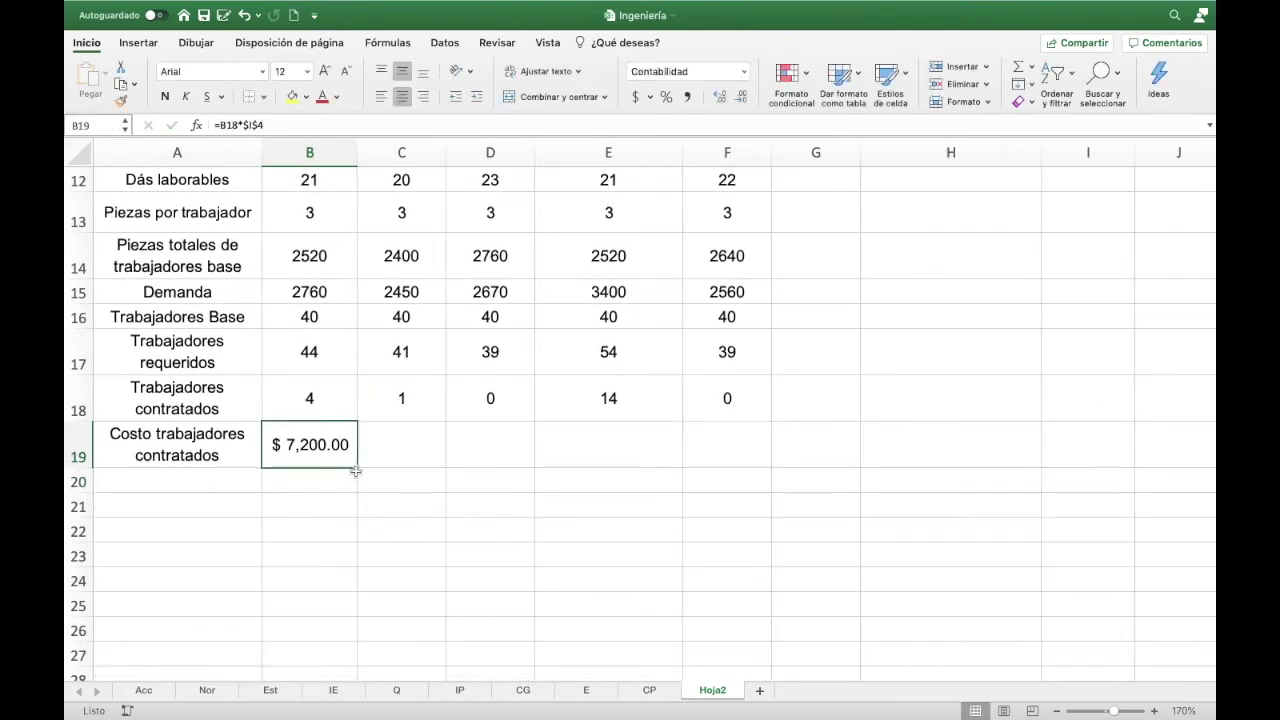
mouse_move(355, 470)
mouse_down()
mouse_move(357, 458)
mouse_move(743, 480)
mouse_move(740, 497)
mouse_up()
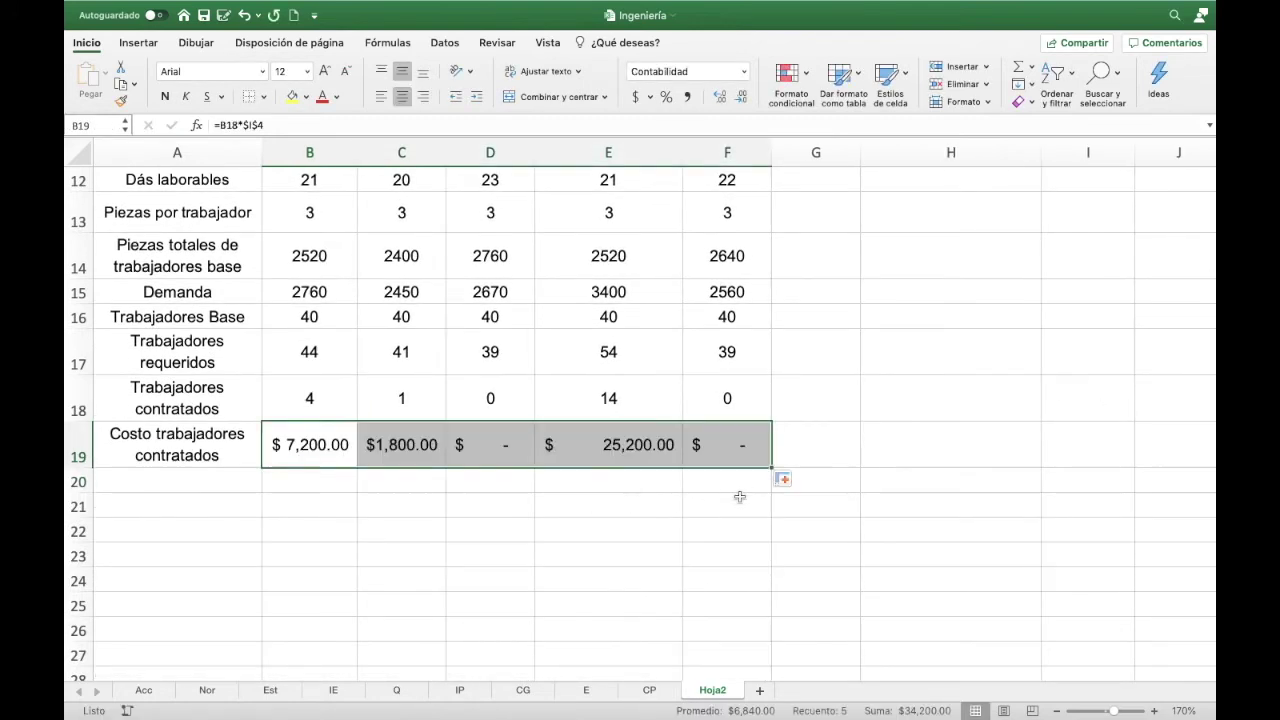
click(545, 525)
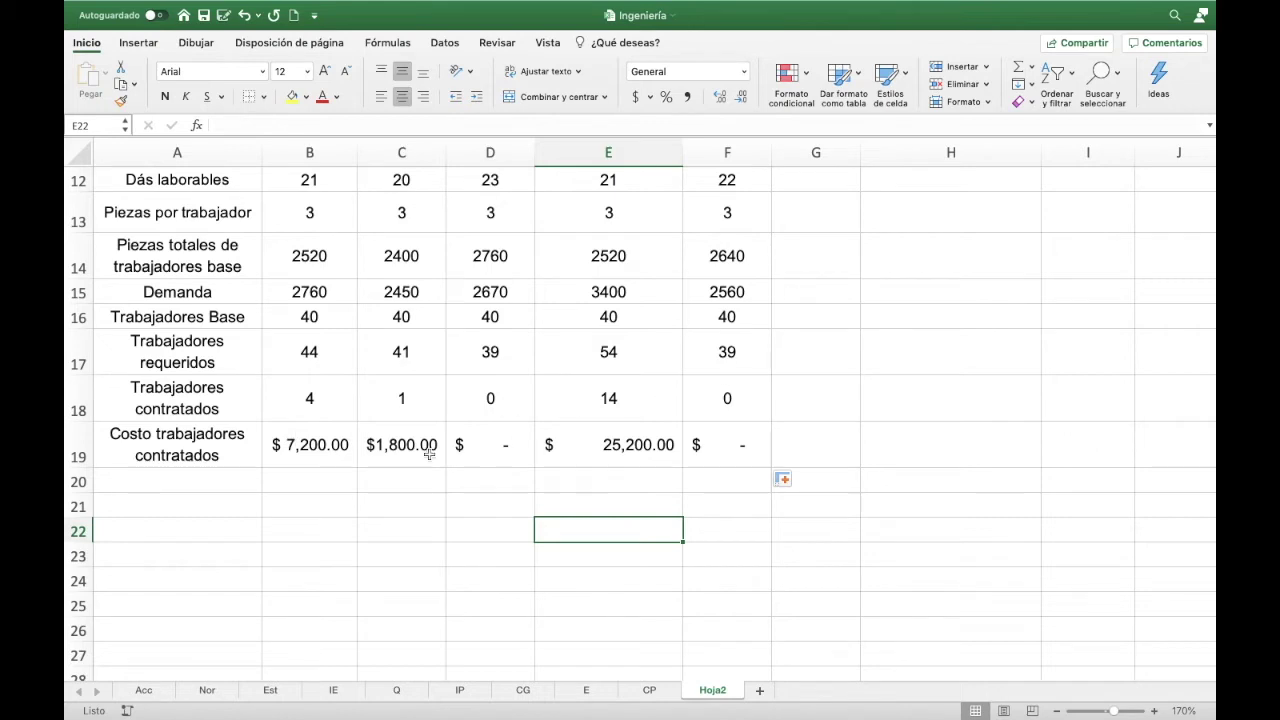
click(190, 484)
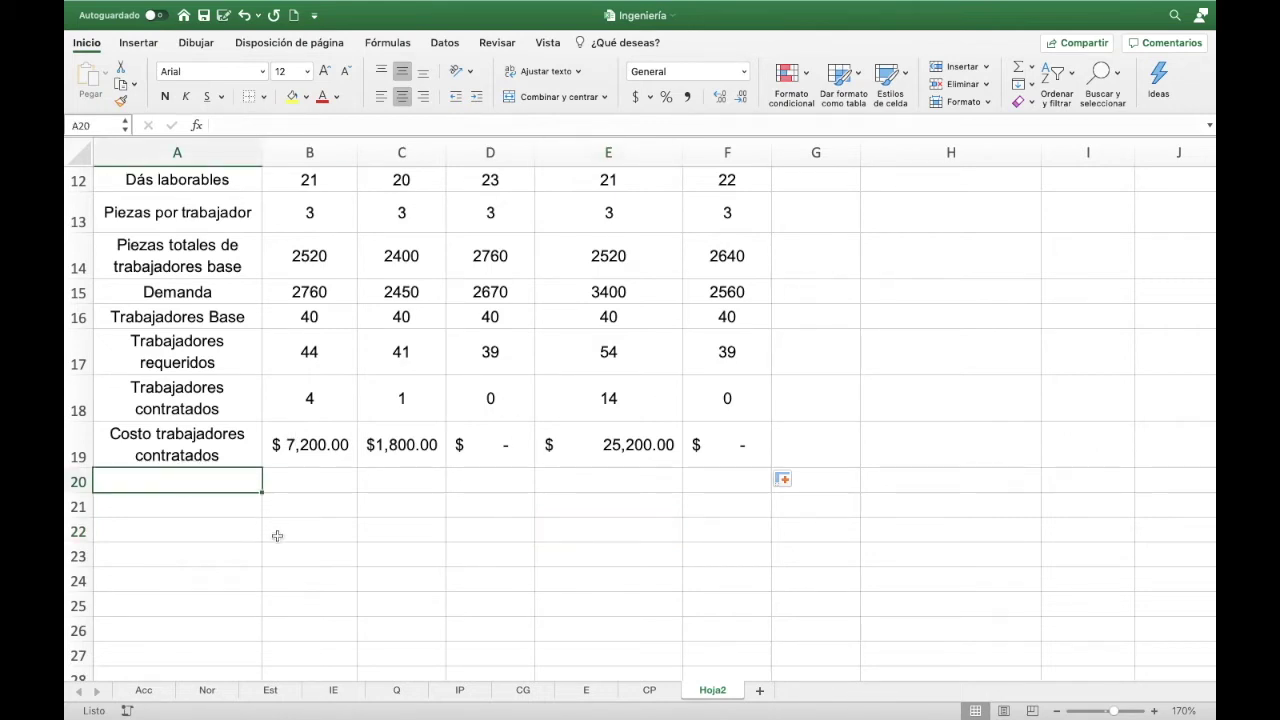
- Label A20 'Trabajadores despedidos' and wrap the text onto two lines
text(Trab)
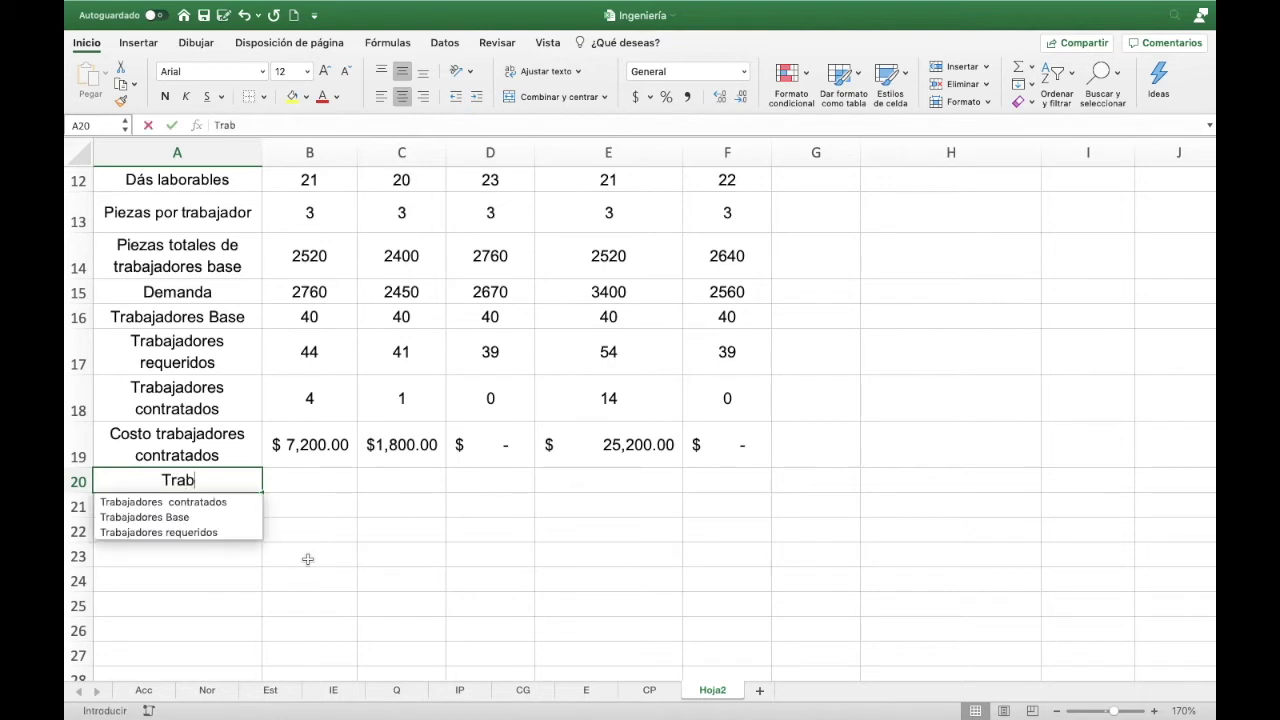
text(ajadores des)
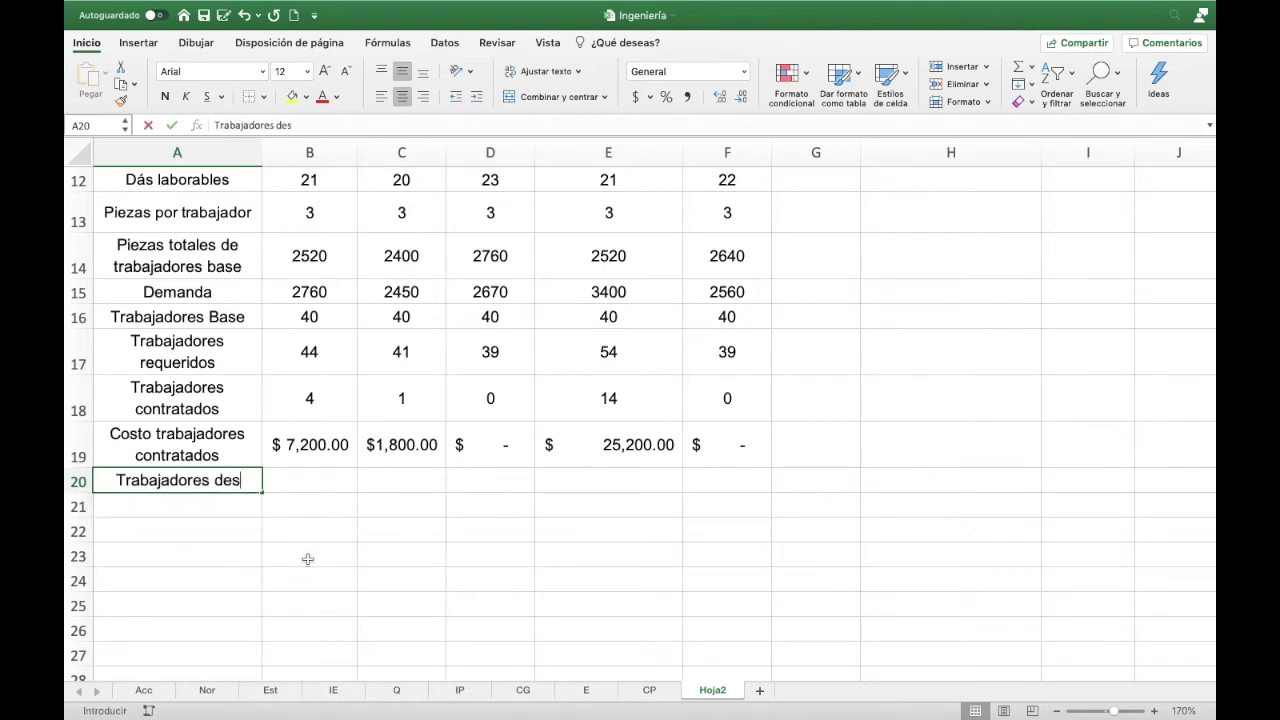
text(pedidos)
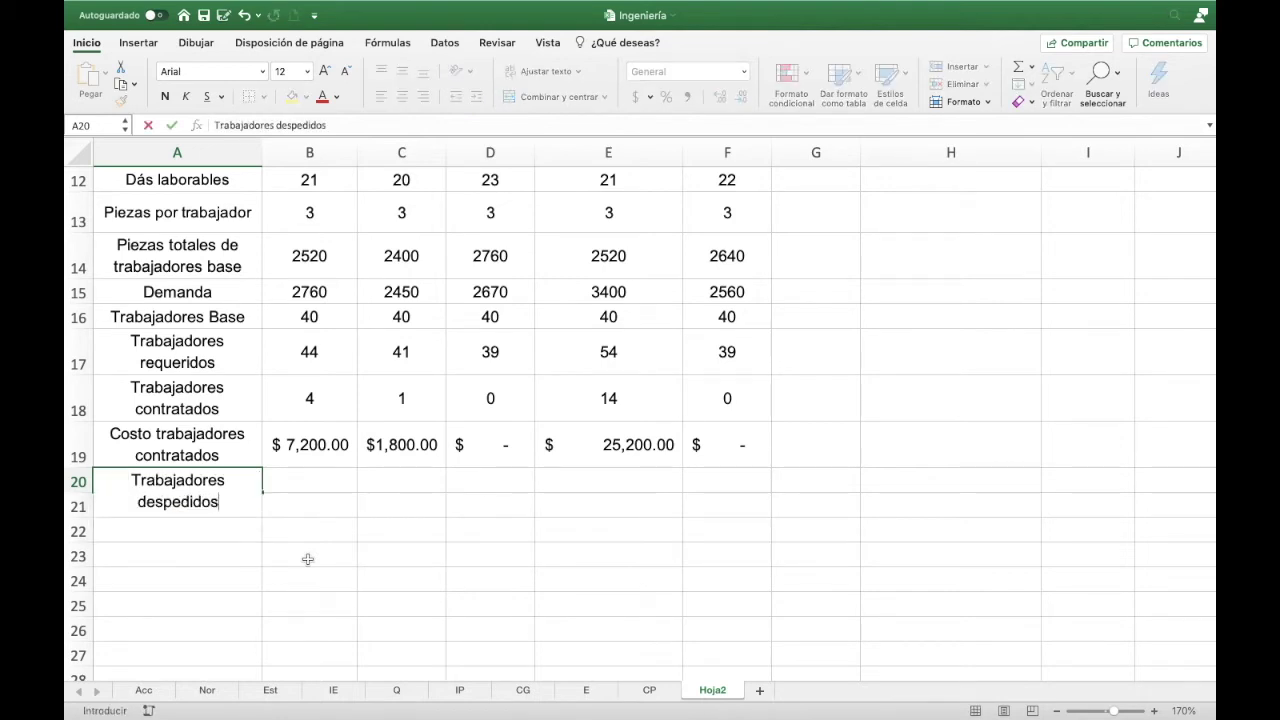
key(ctrl+Return)
key(Right)
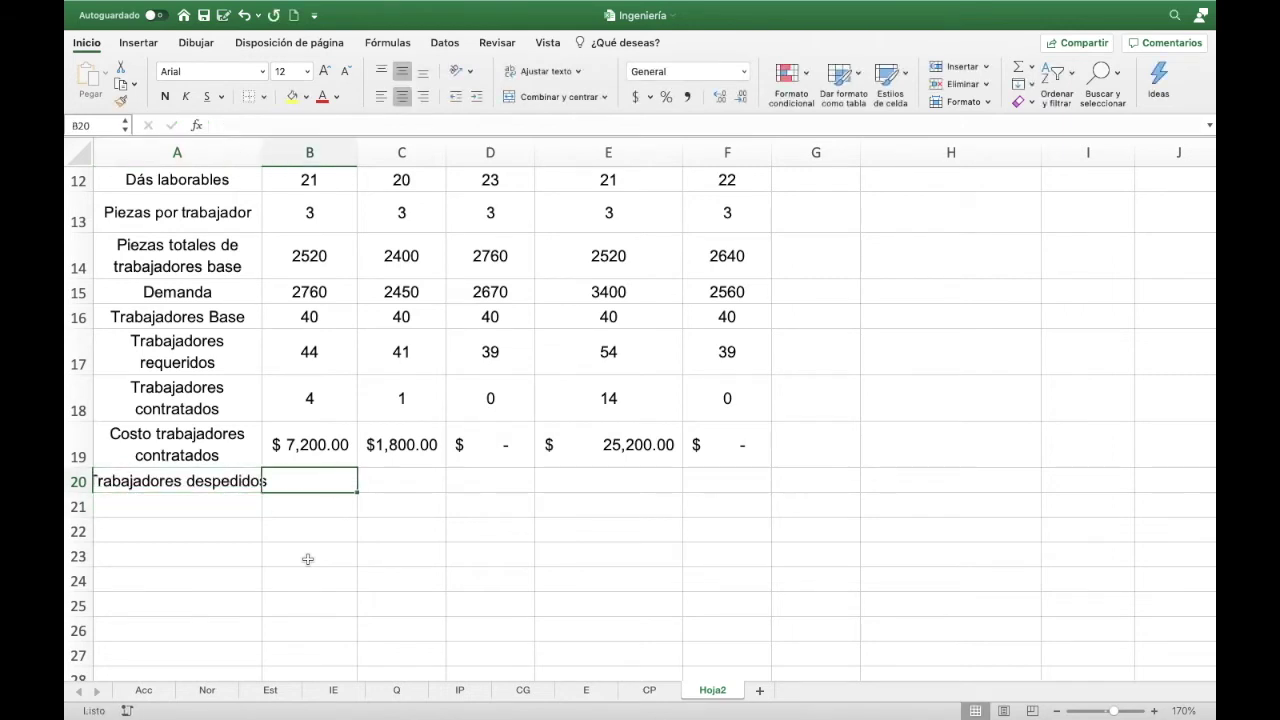
key(Left)
click(540, 71)
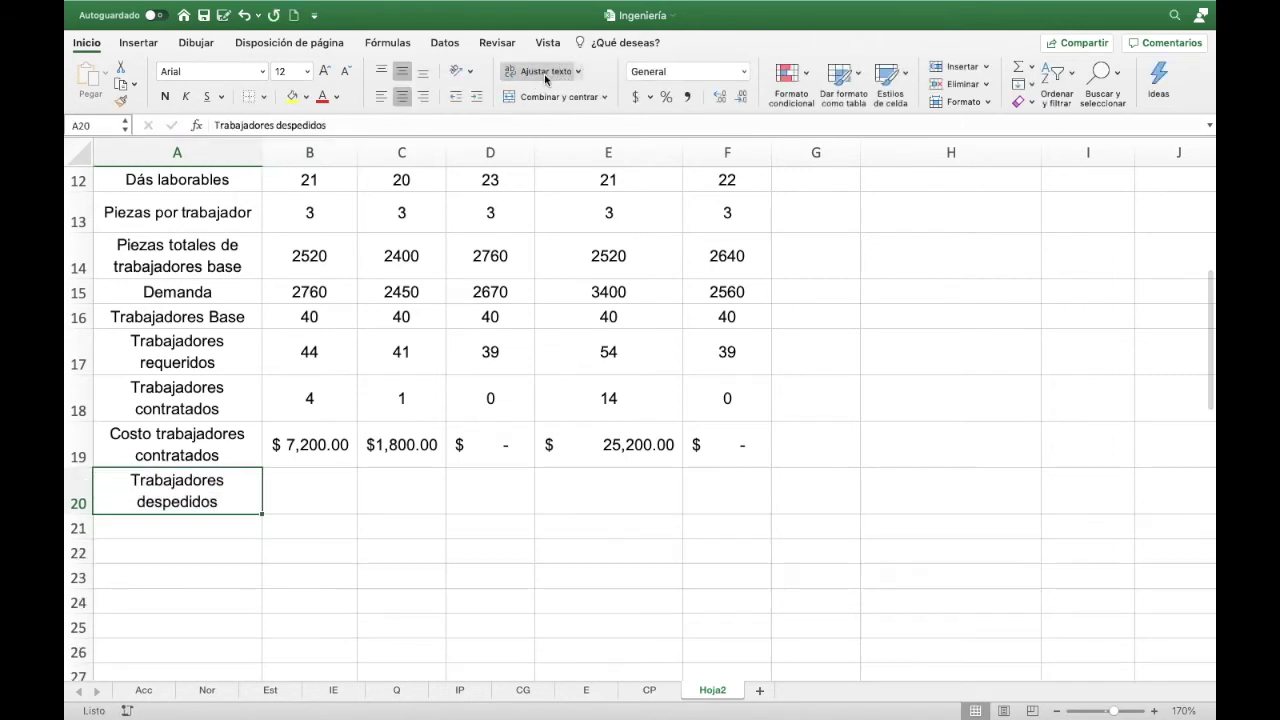
click(308, 489)
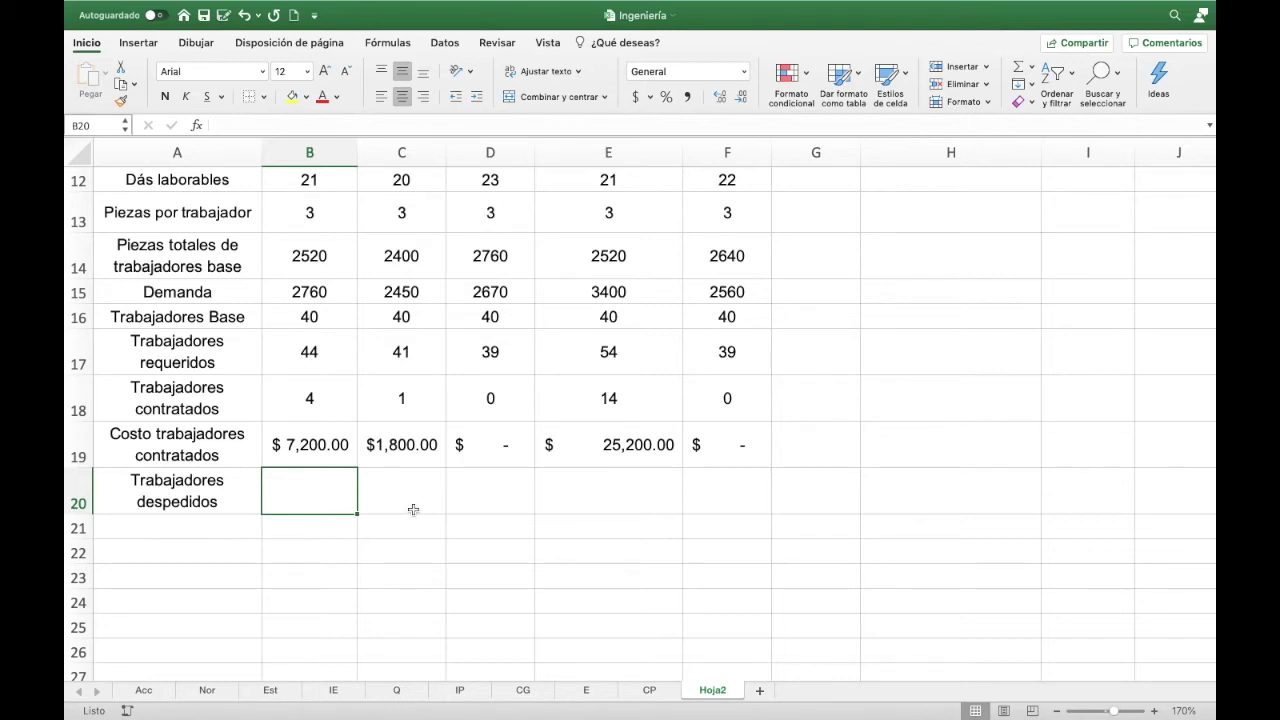
click(325, 415)
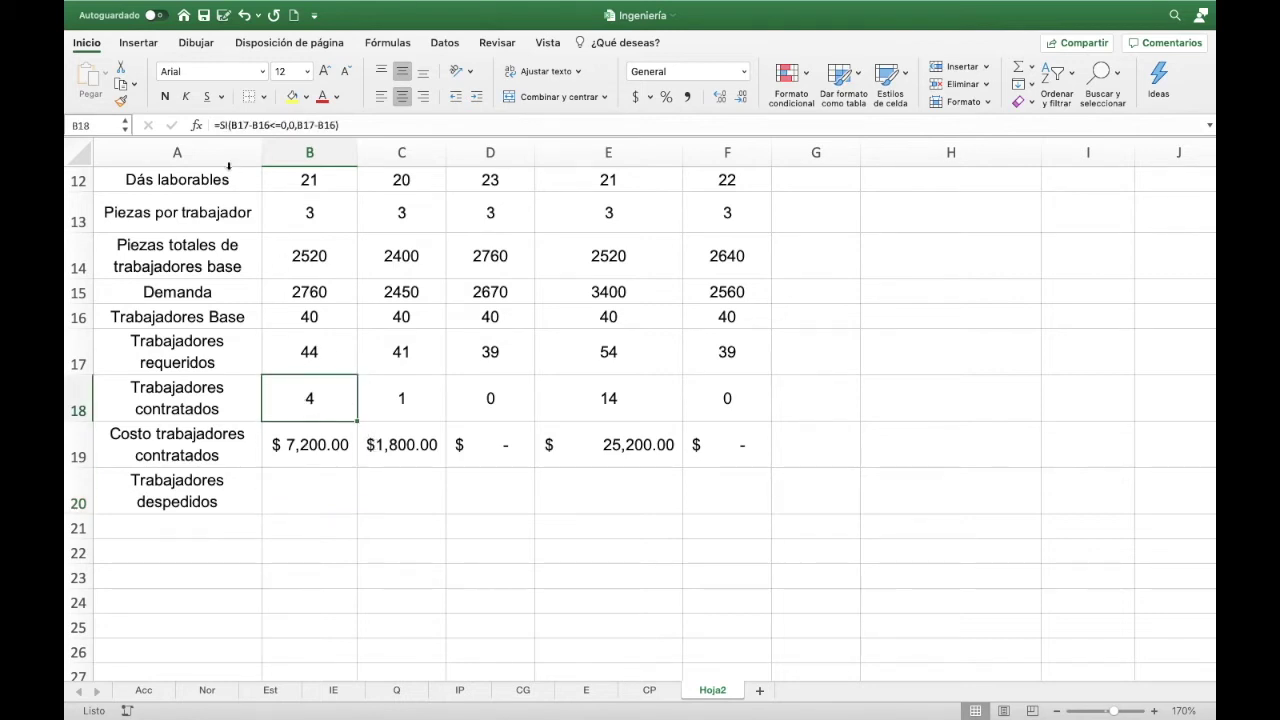
- Copy B18's hiring formula into B20
drag(217, 125, 370, 128)
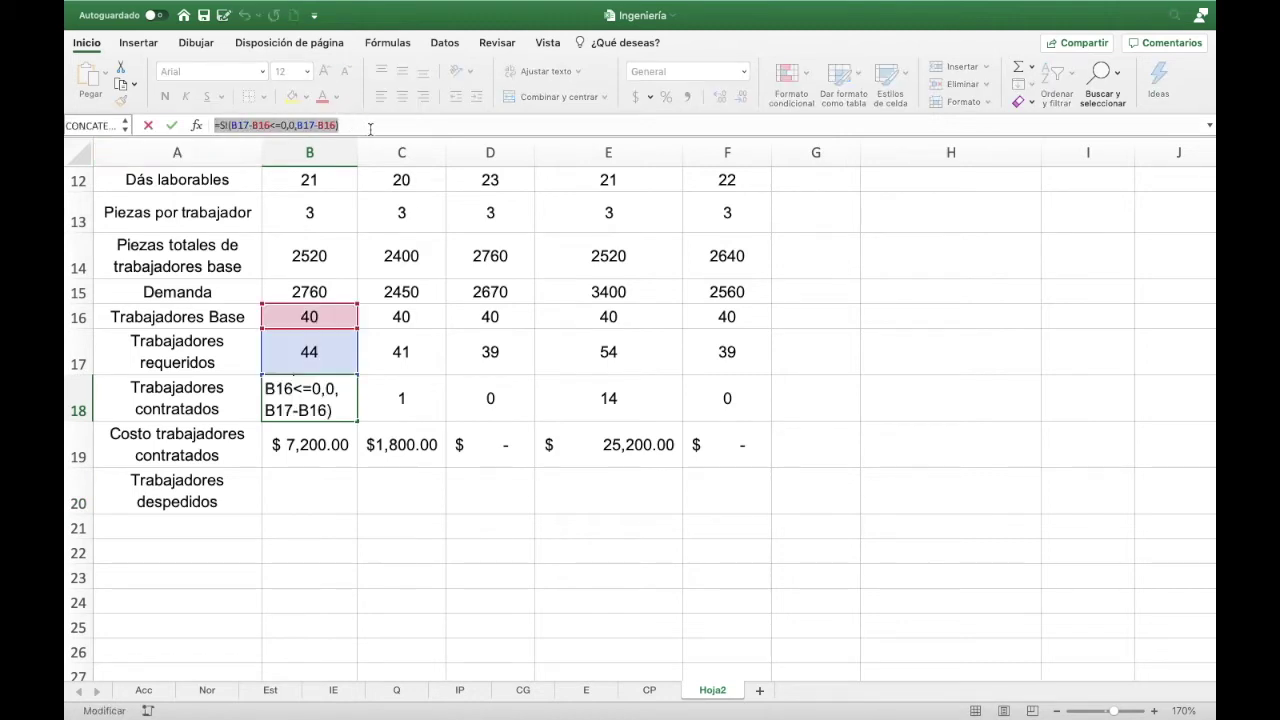
click(325, 496)
key(Escape)
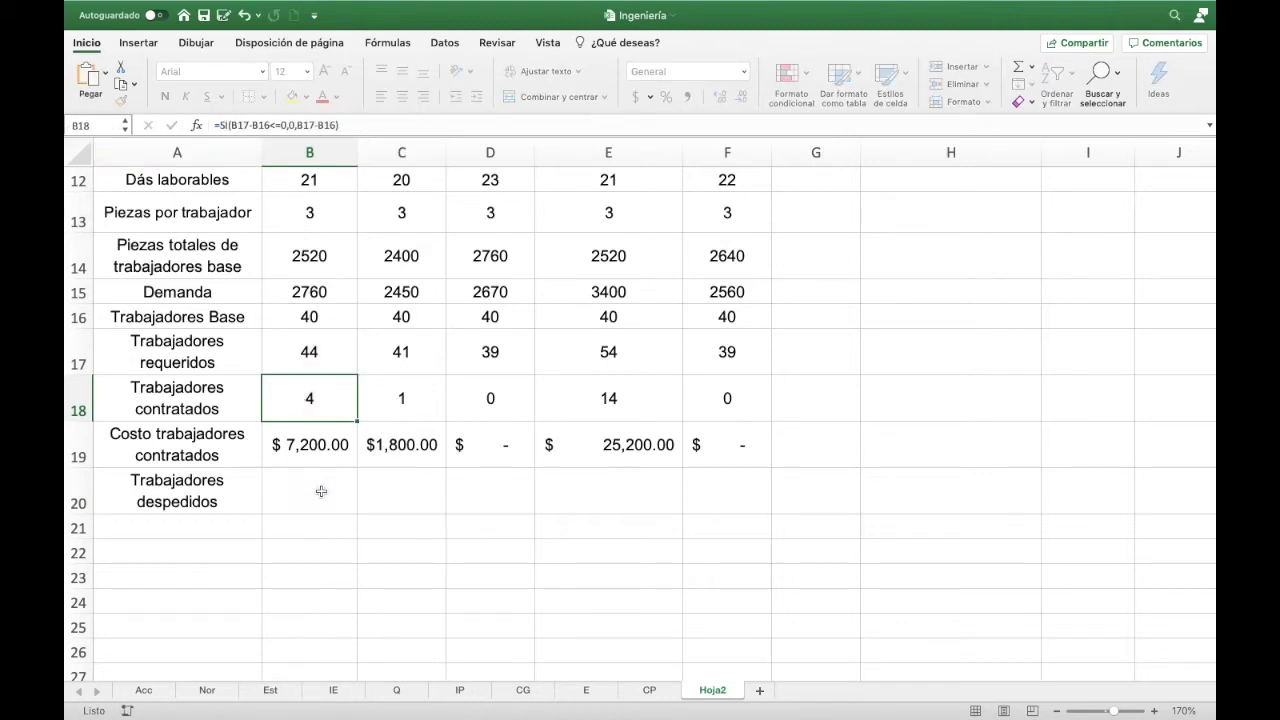
click(321, 491)
text(4)
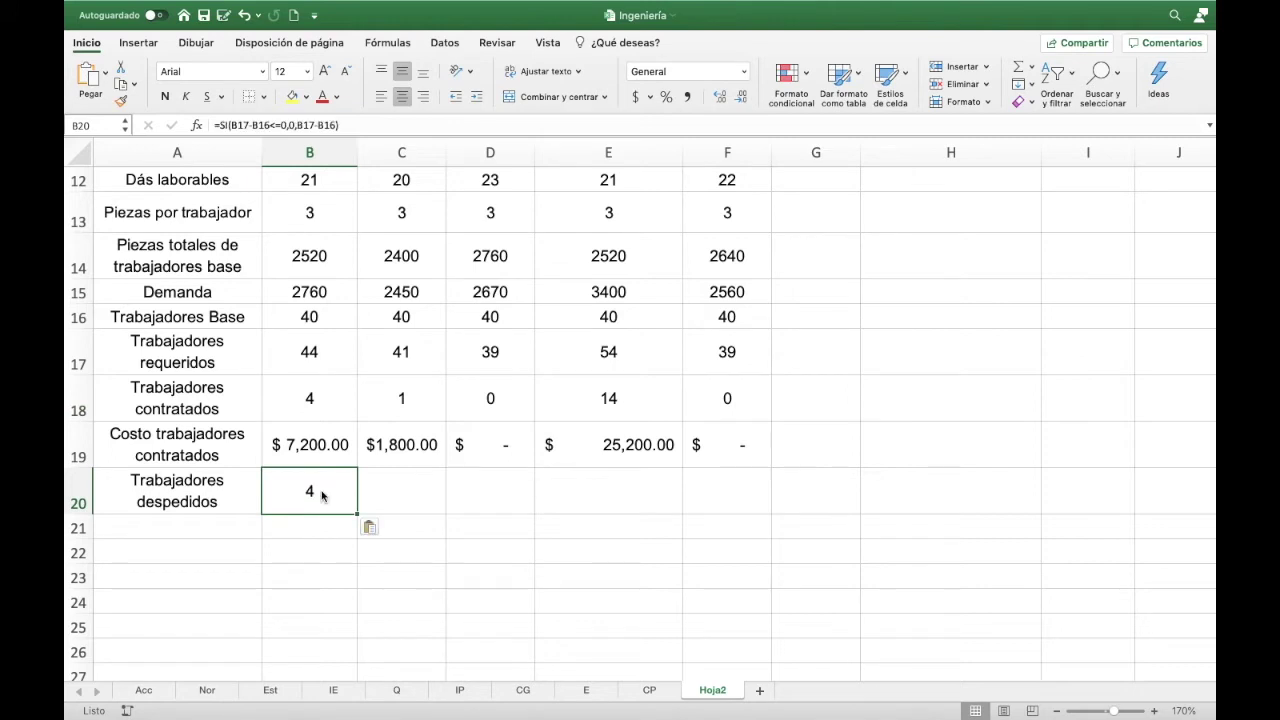
- Change B20 to =SI(B16-B17<=0,0,B16-B17) and fill to F20, giving 0, 0, 1, 0, 1
click(248, 126)
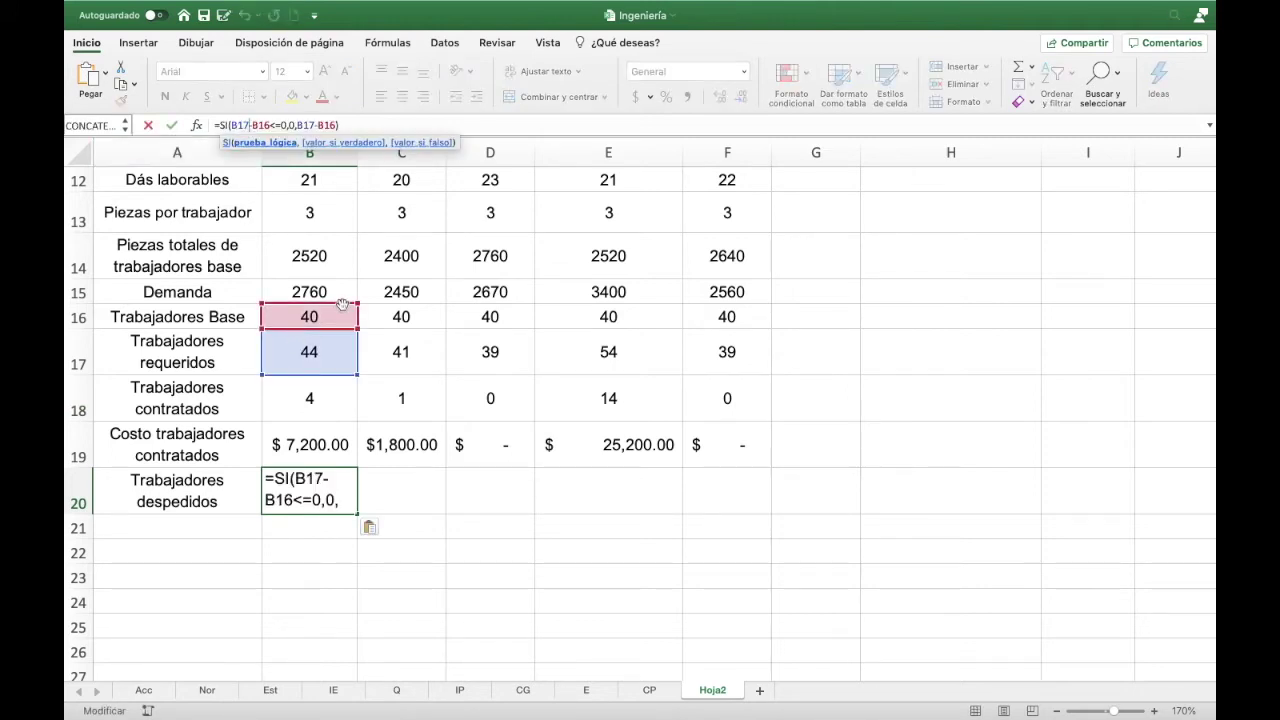
drag(342, 303, 319, 410)
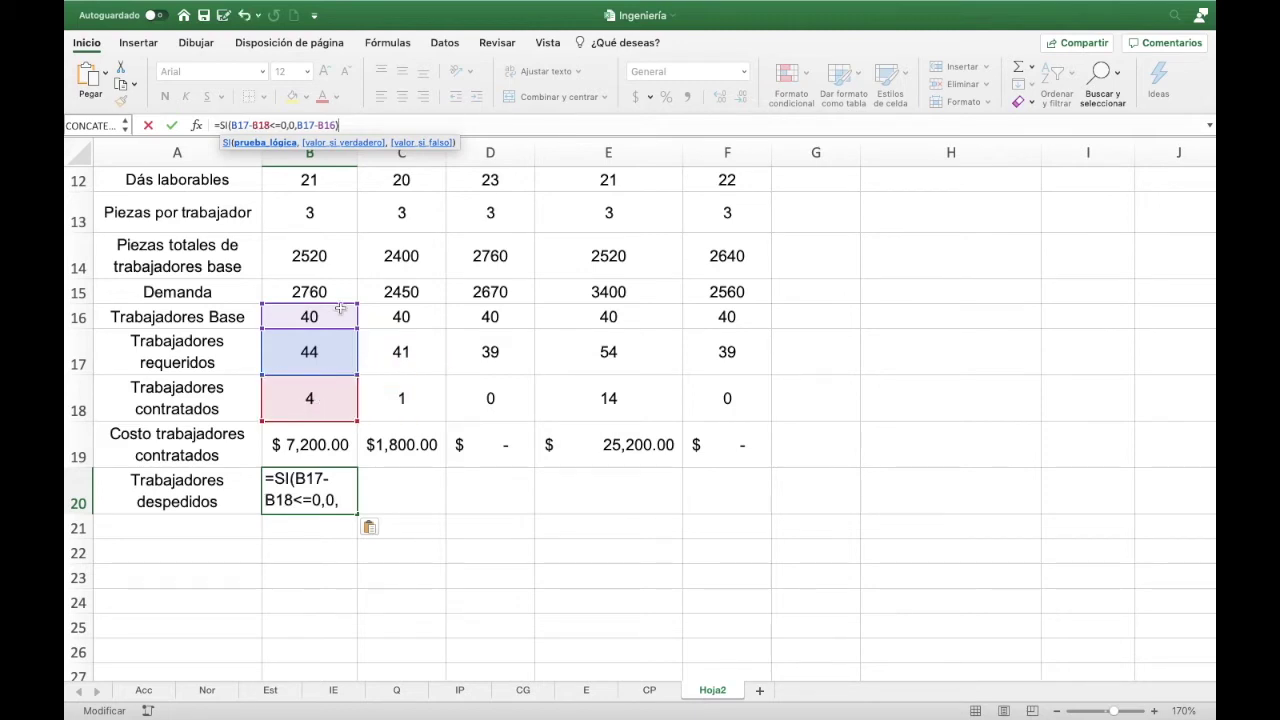
drag(340, 304, 323, 400)
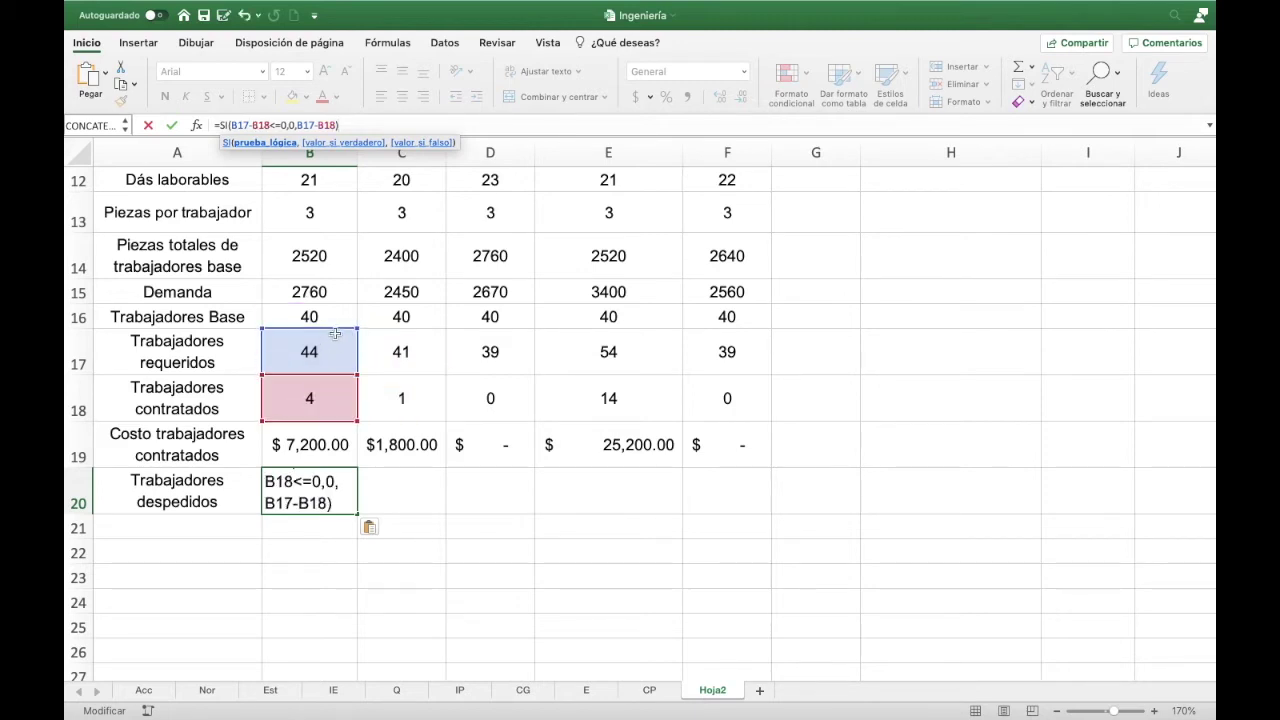
mouse_move(334, 334)
mouse_down()
mouse_move(334, 320)
mouse_move(351, 322)
mouse_up()
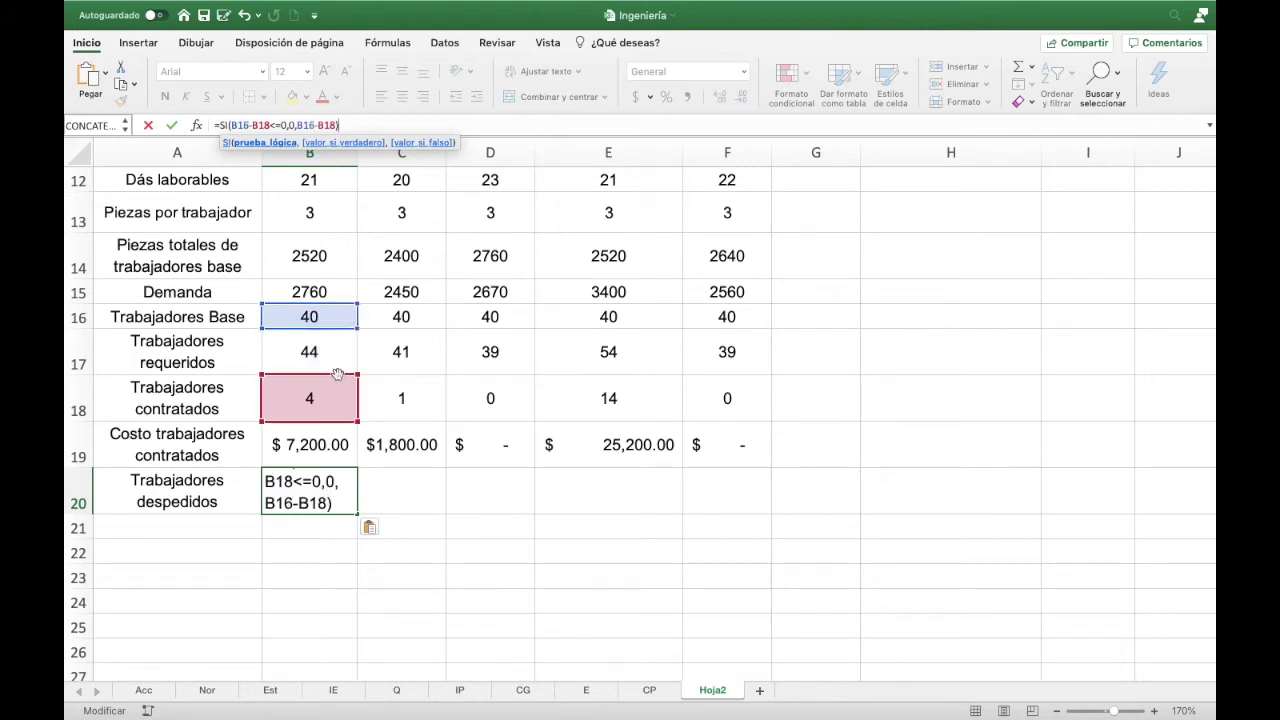
drag(337, 374, 340, 355)
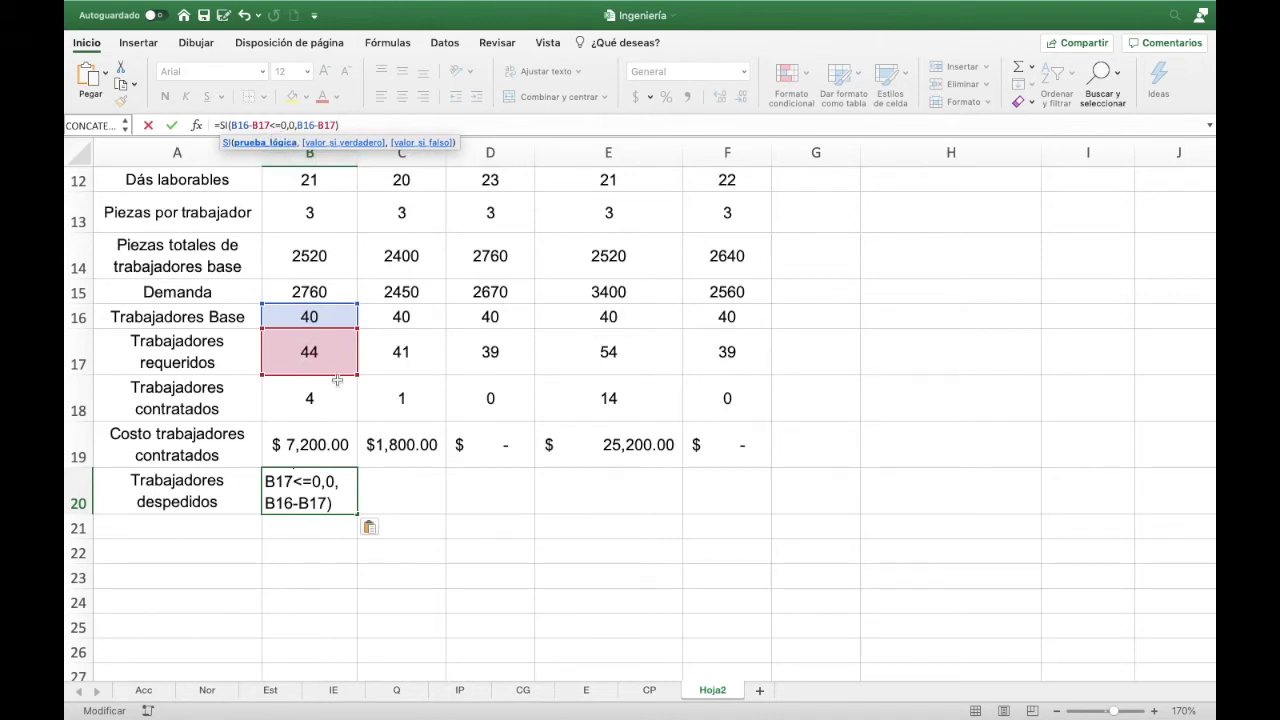
key(Return)
key(Up)
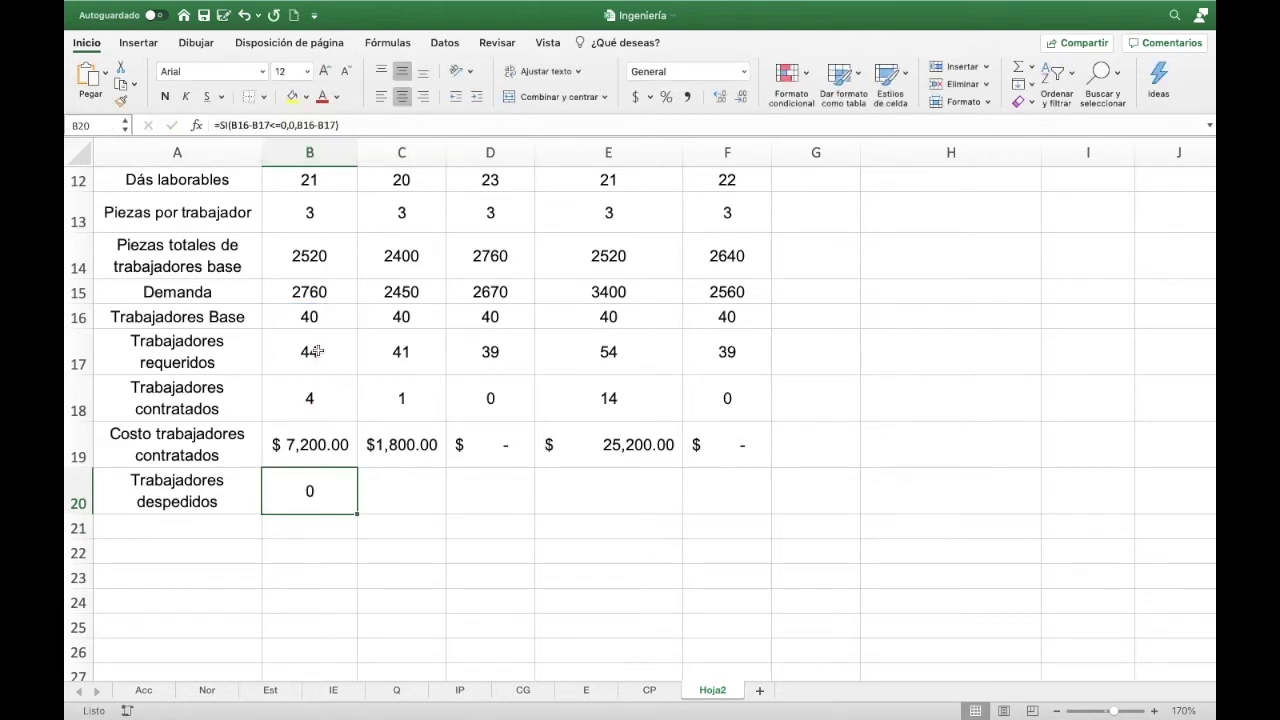
drag(357, 514, 786, 512)
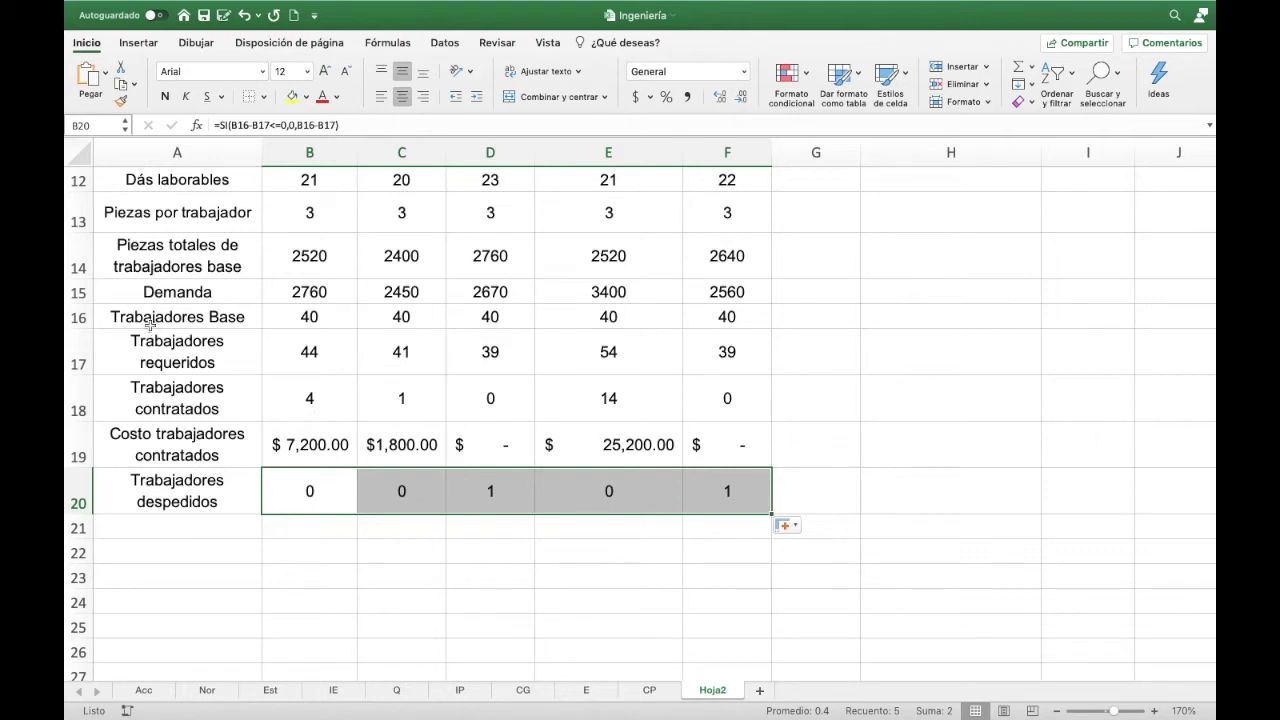
drag(149, 324, 738, 327)
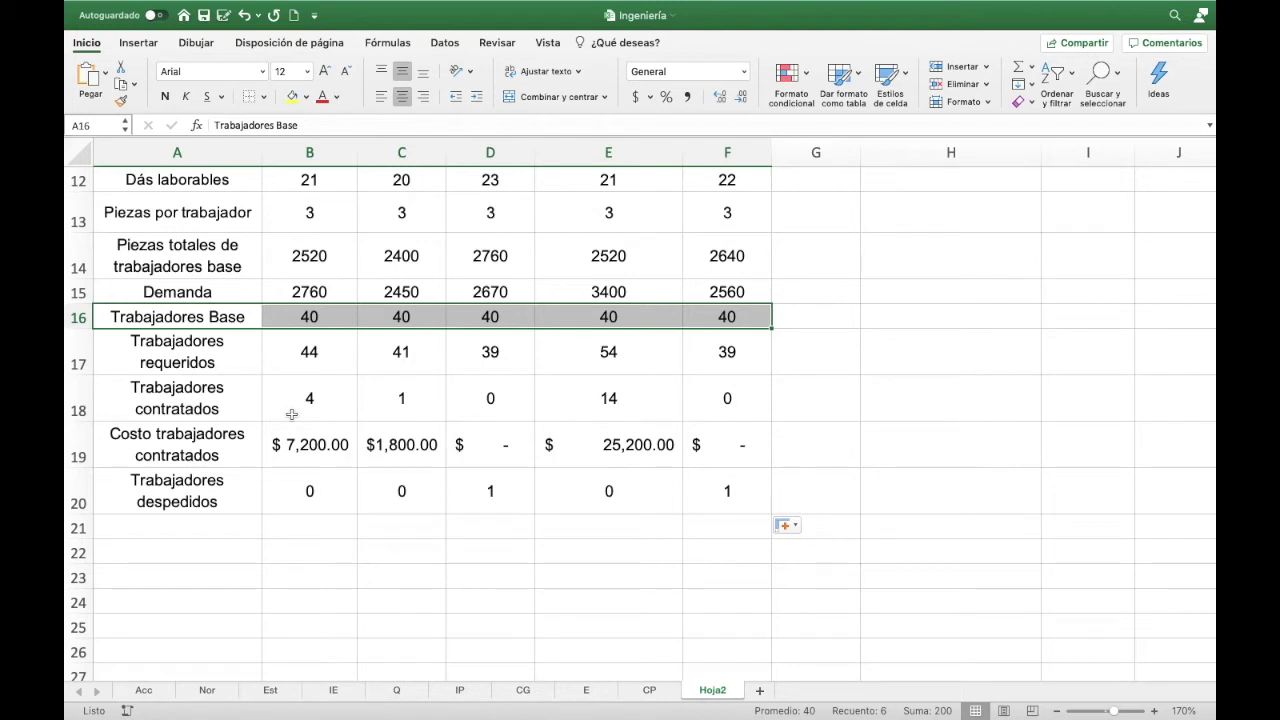
- Review the fired-workers, required-workers and February hired-workers formulas in B20, B17 and C18
click(336, 497)
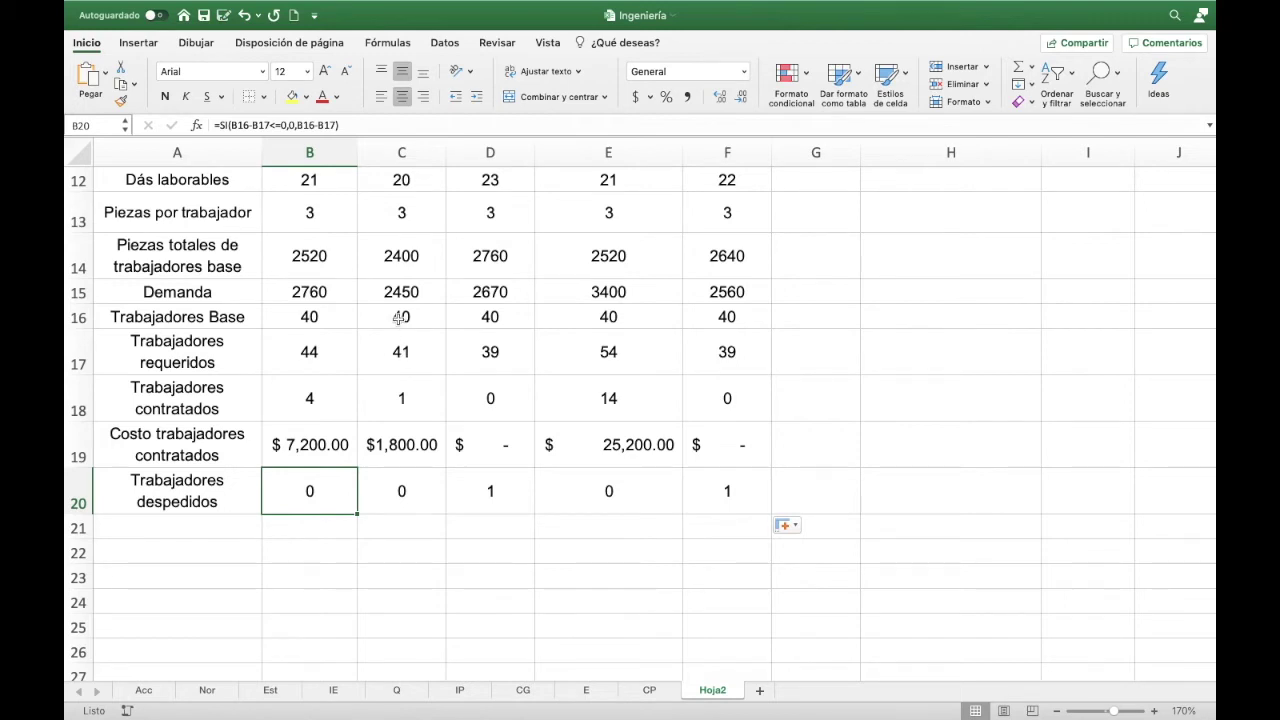
click(399, 317)
click(341, 355)
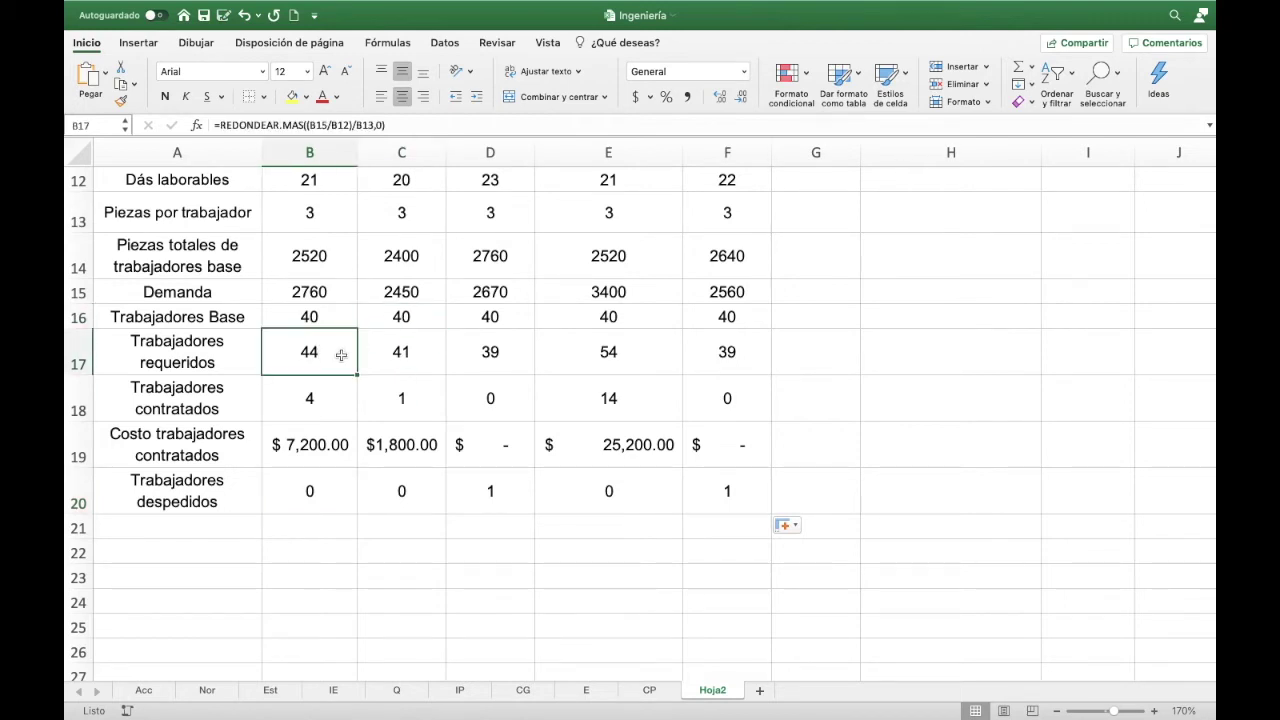
click(393, 348)
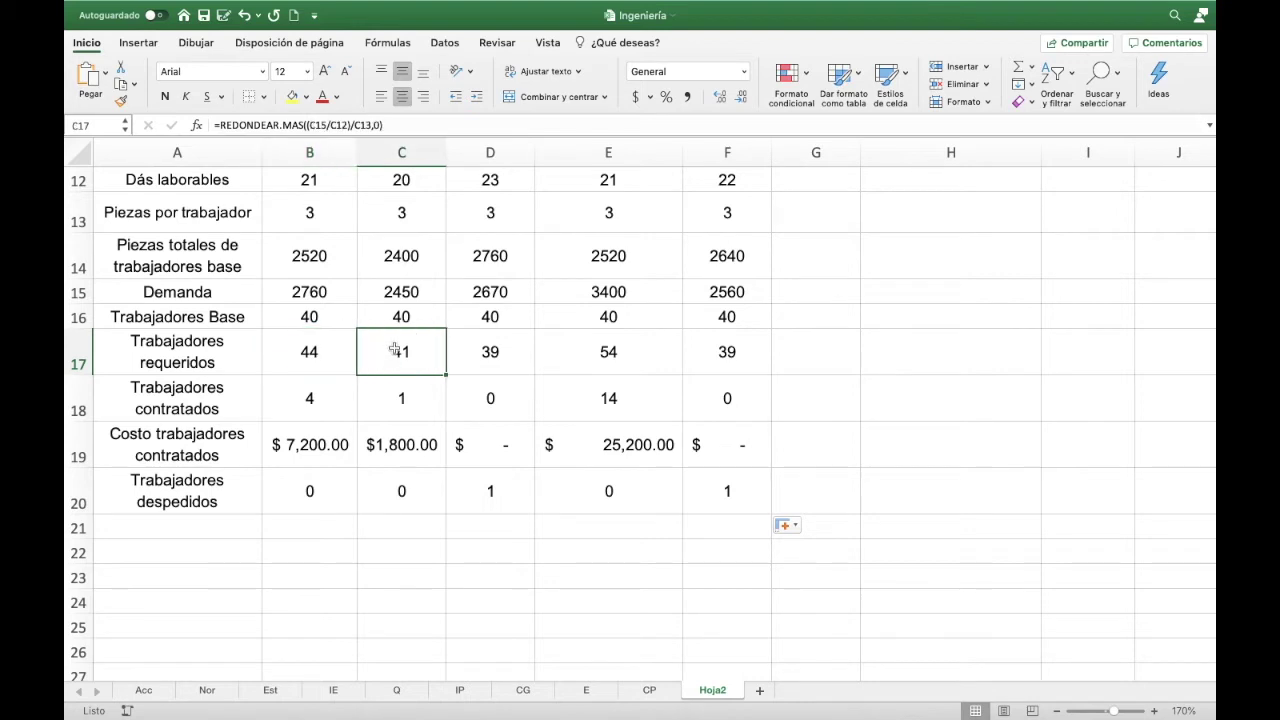
click(405, 400)
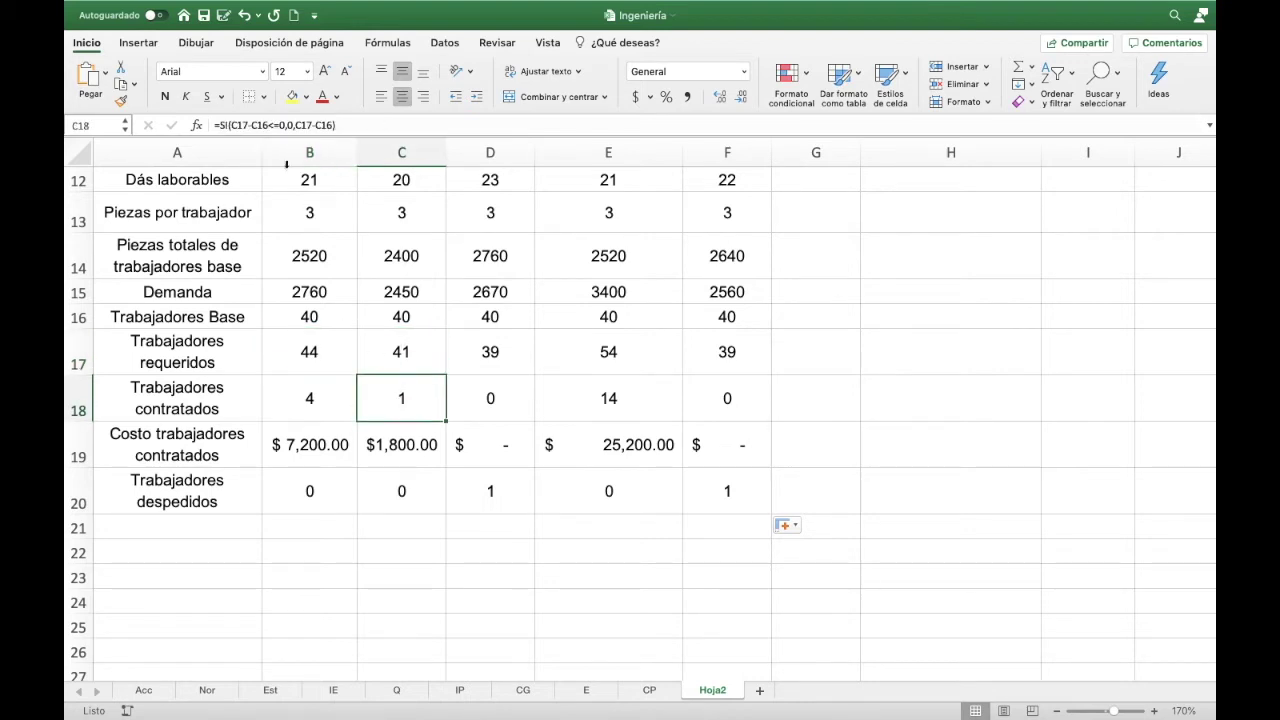
- Revise C18 so the base workers become (C16+B18), adding January's hires
click(252, 126)
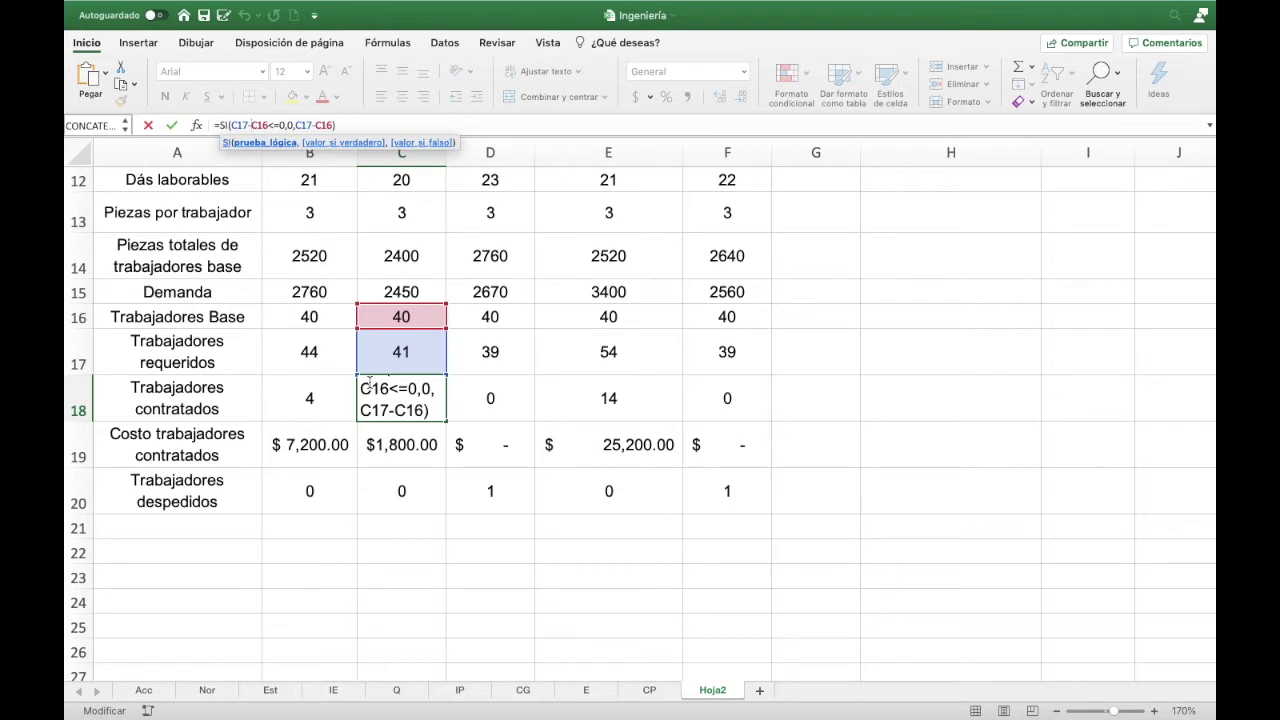
text((C16)
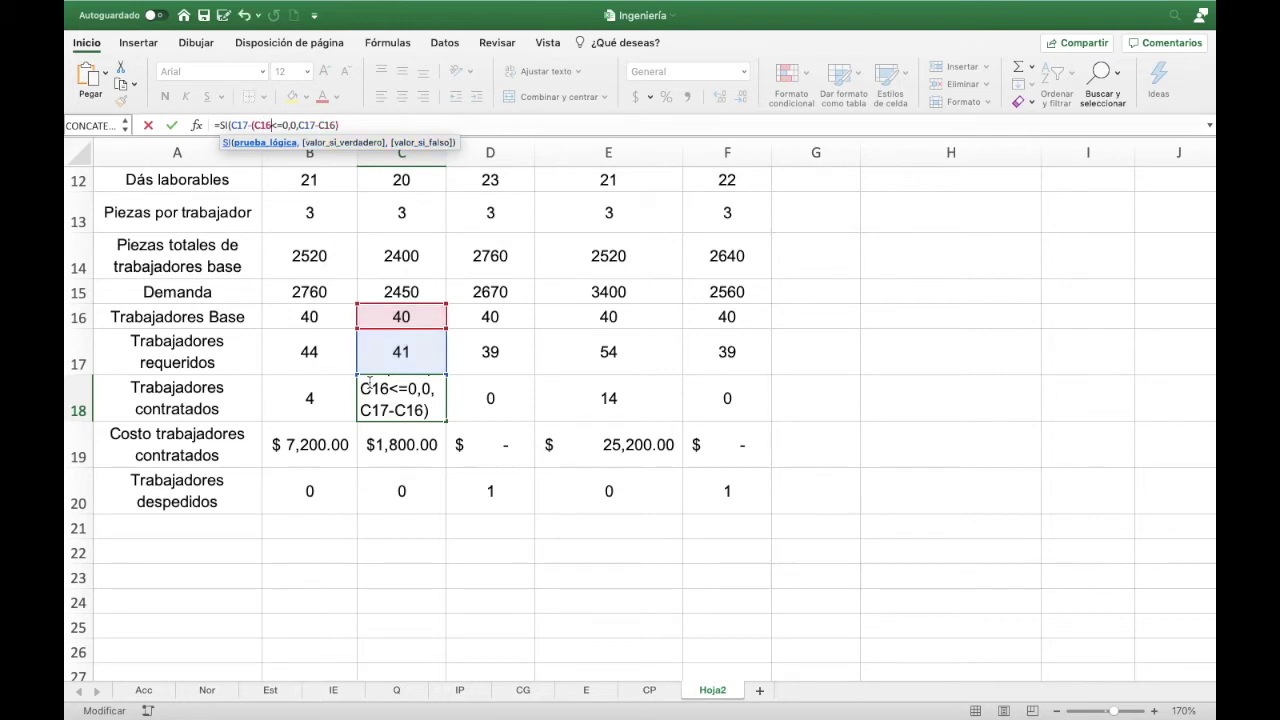
text(+)
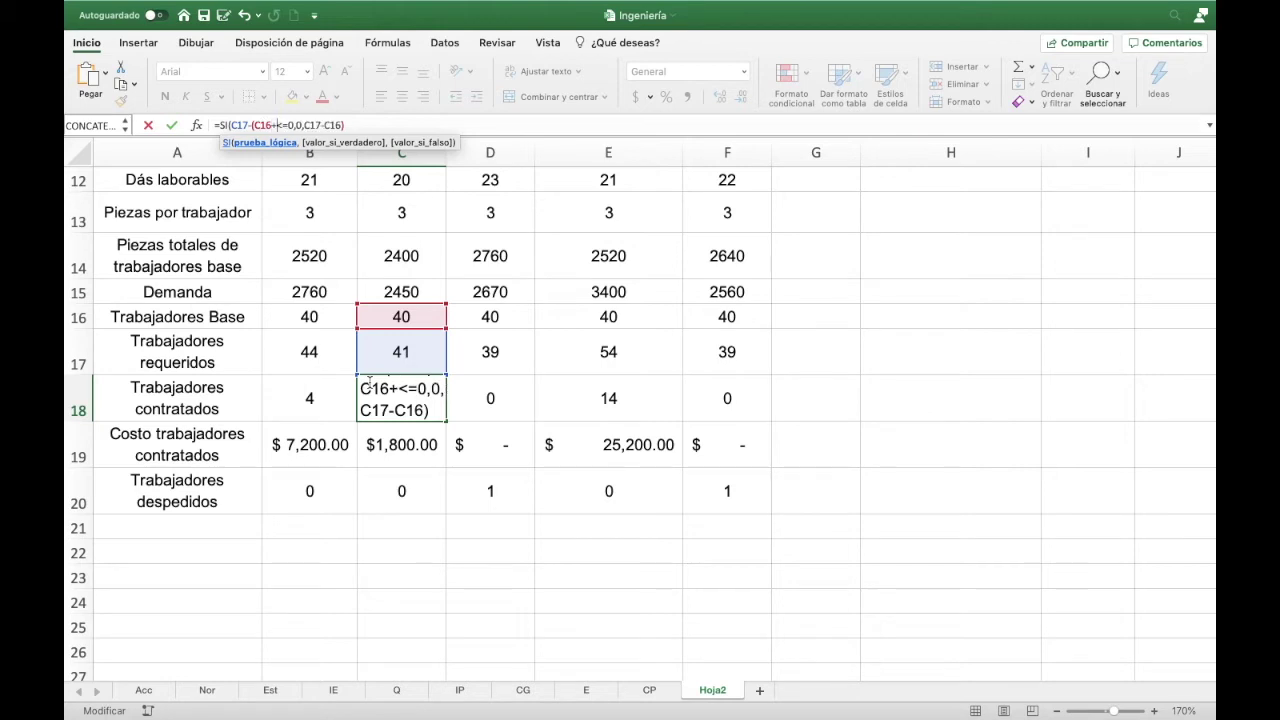
click(336, 404)
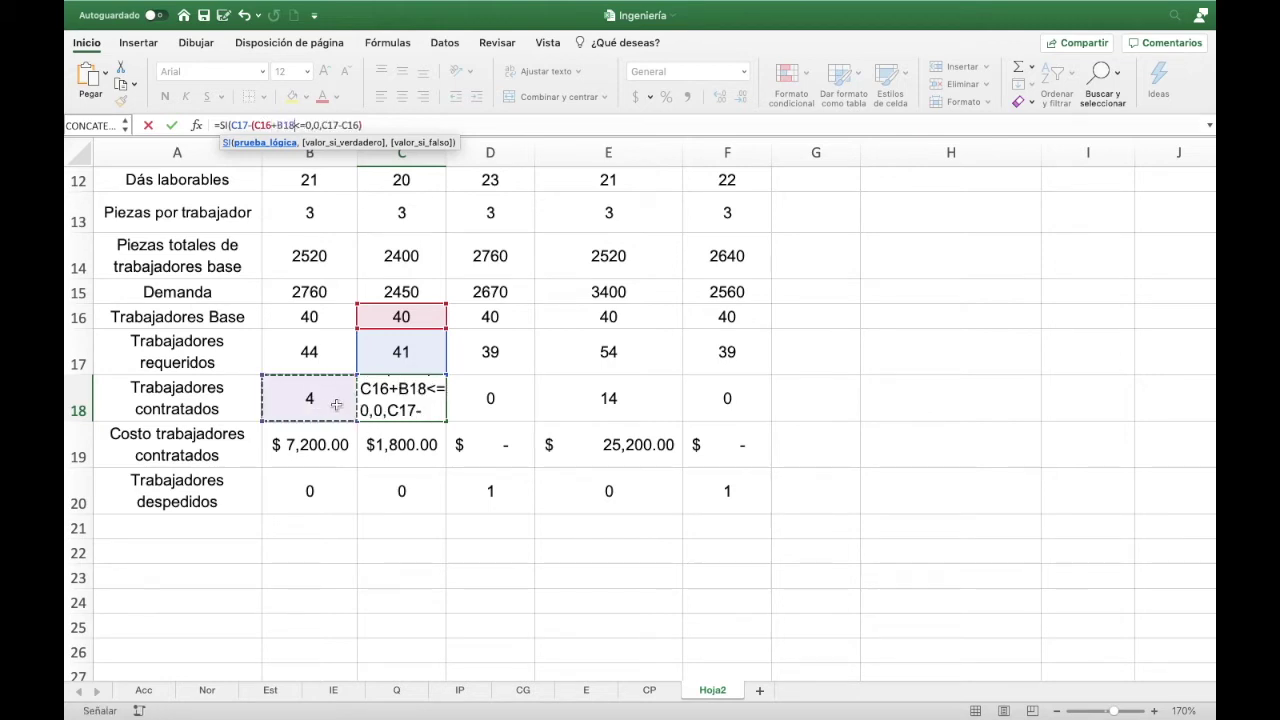
text())
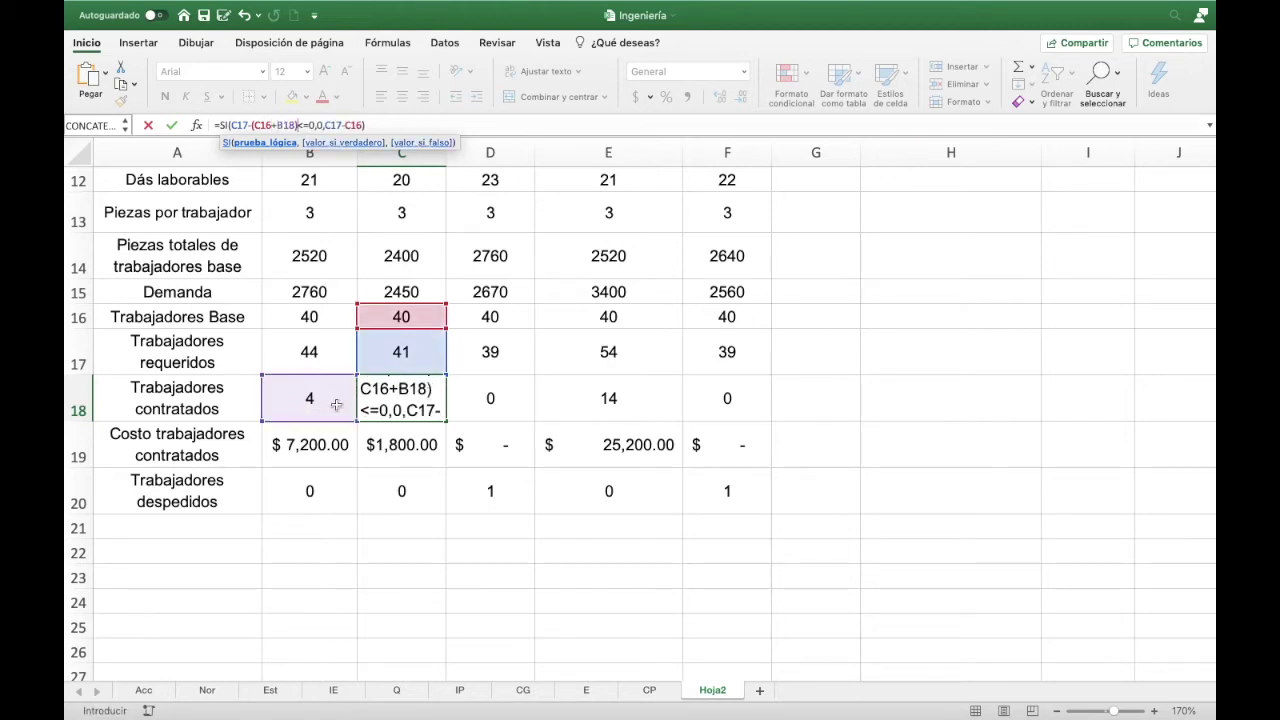
key(Return)
key(Up)
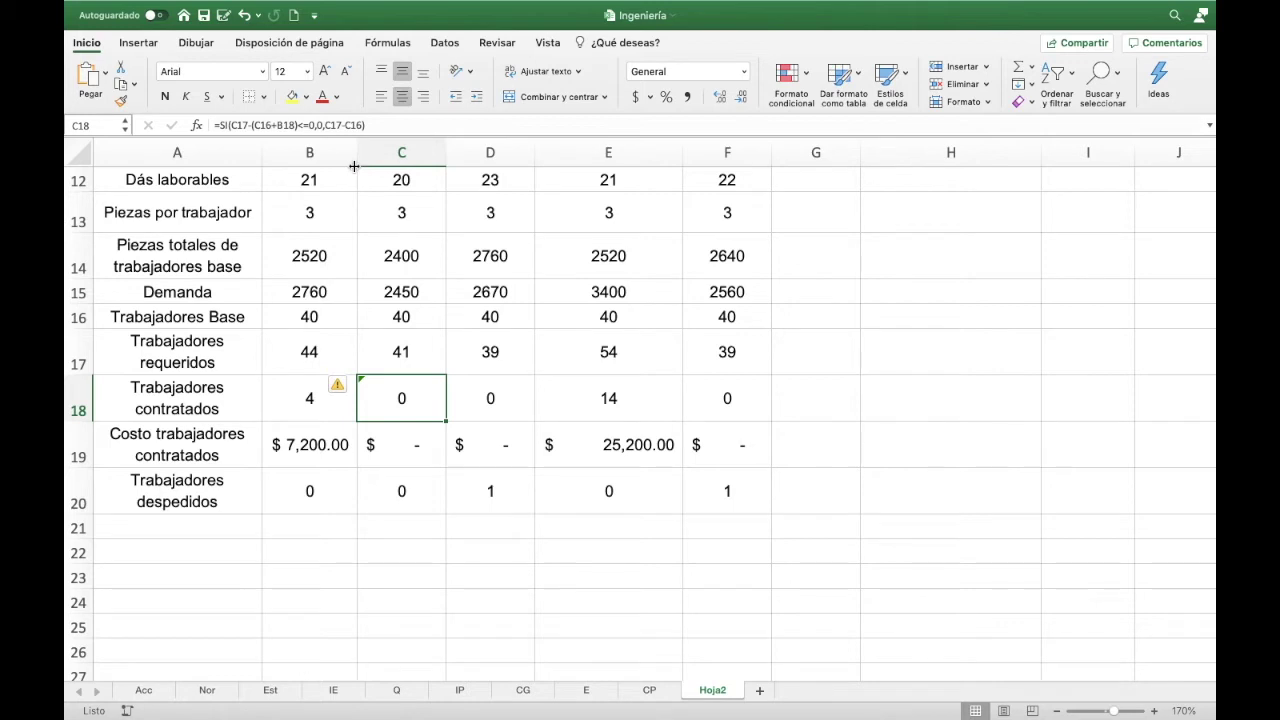
- Finish C18 as =SI(C17-(C16+B18)<=0,0,C17-(C16+B18)) and confirm its result of 0
click(347, 125)
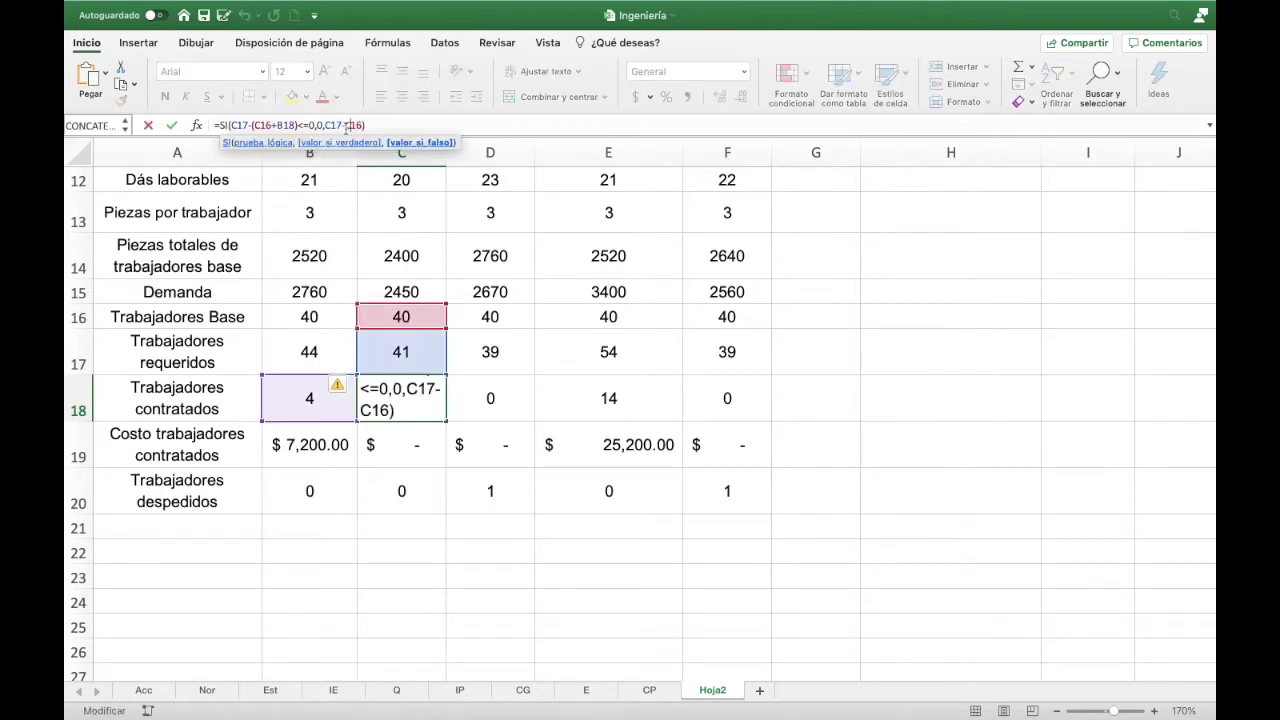
text((C16)
text(+)
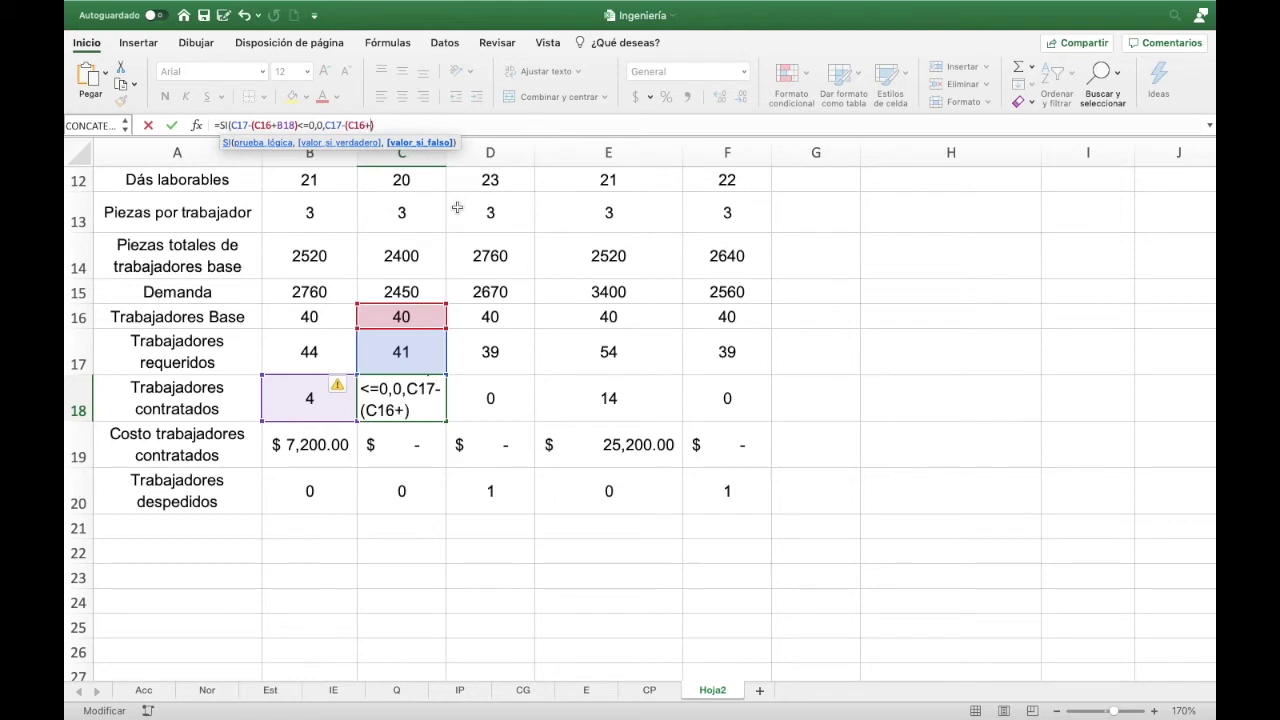
click(322, 408)
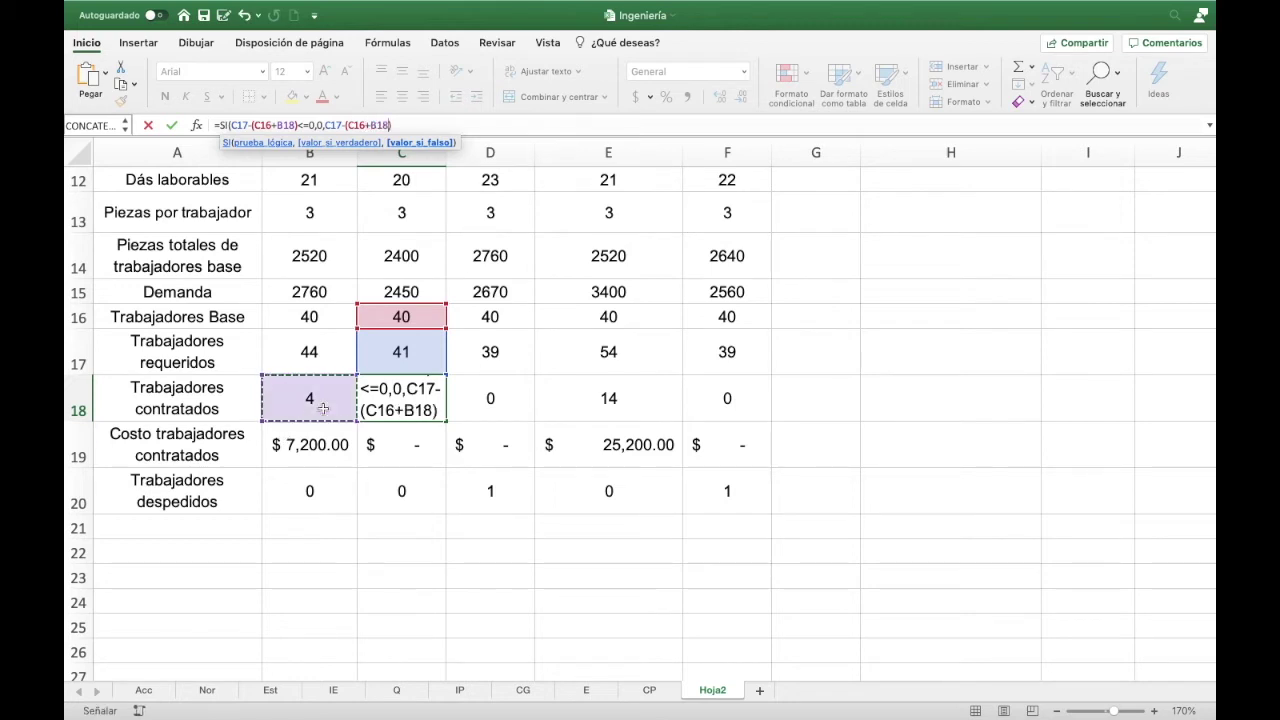
key(Return)
key(Up)
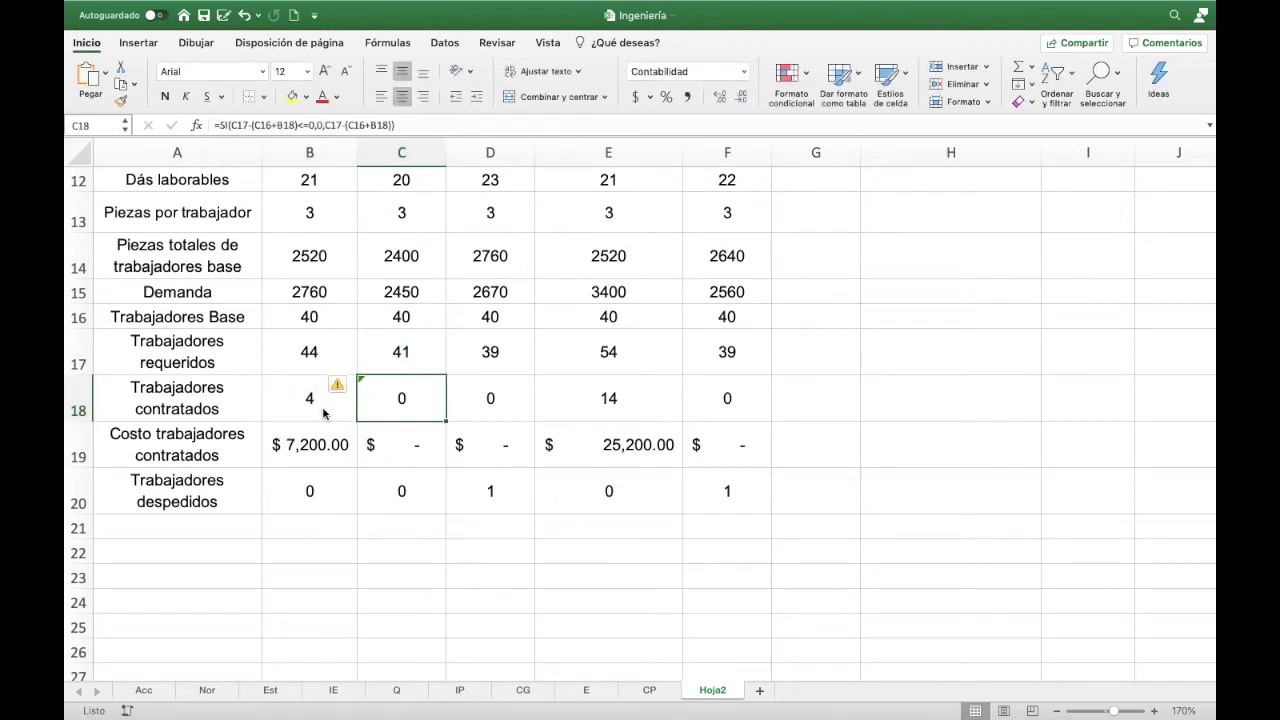
click(336, 125)
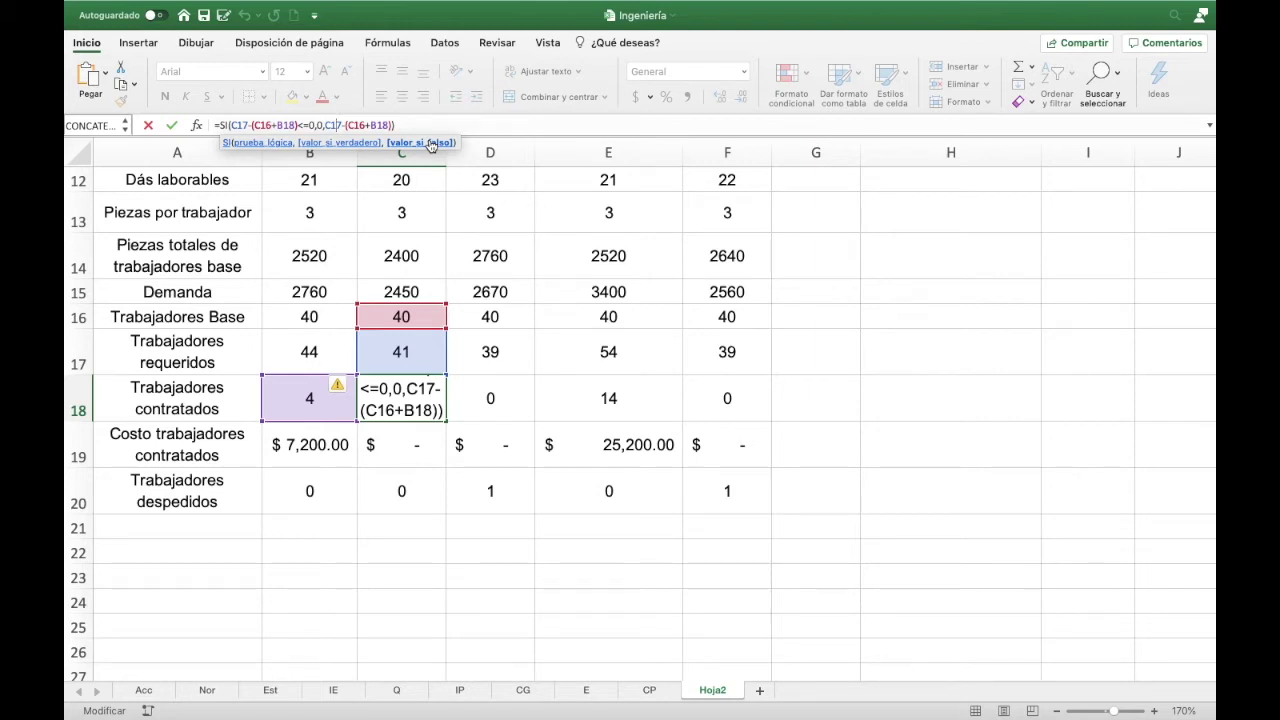
key(Return)
key(Up)
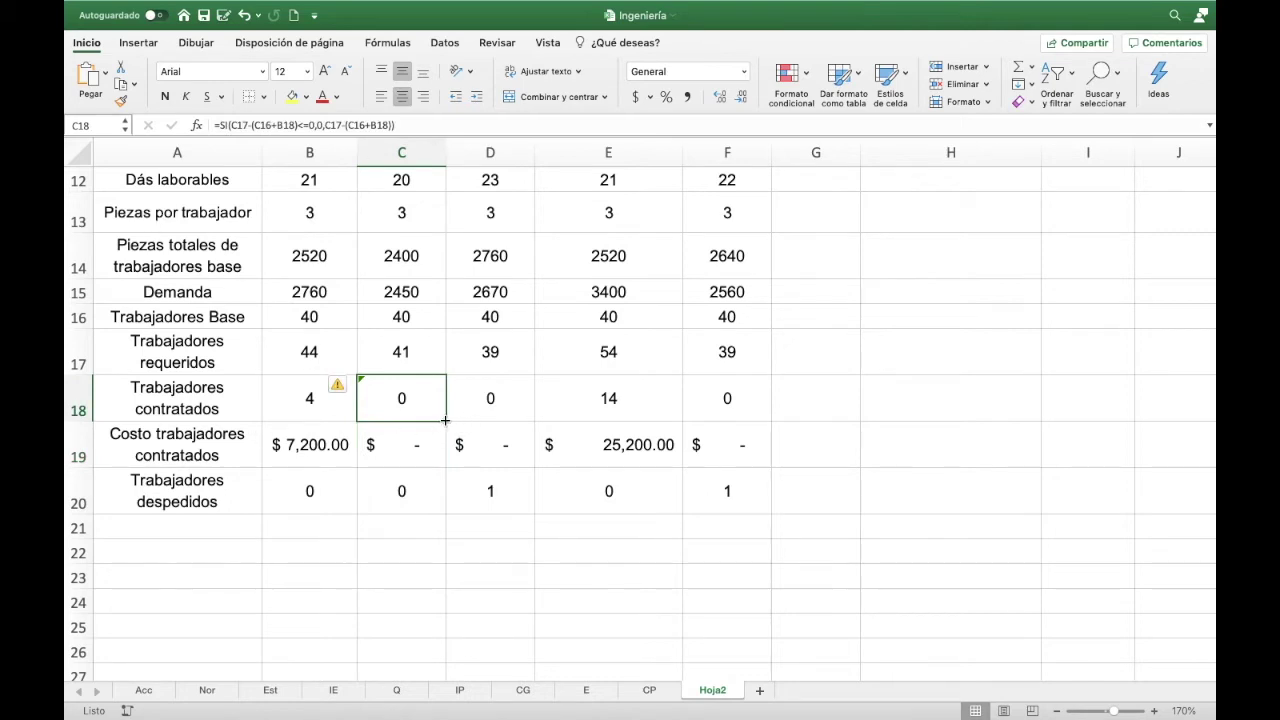
- Fill C18's hiring formula through F18 and verify the references in D18, E18 and F18
drag(445, 420, 740, 418)
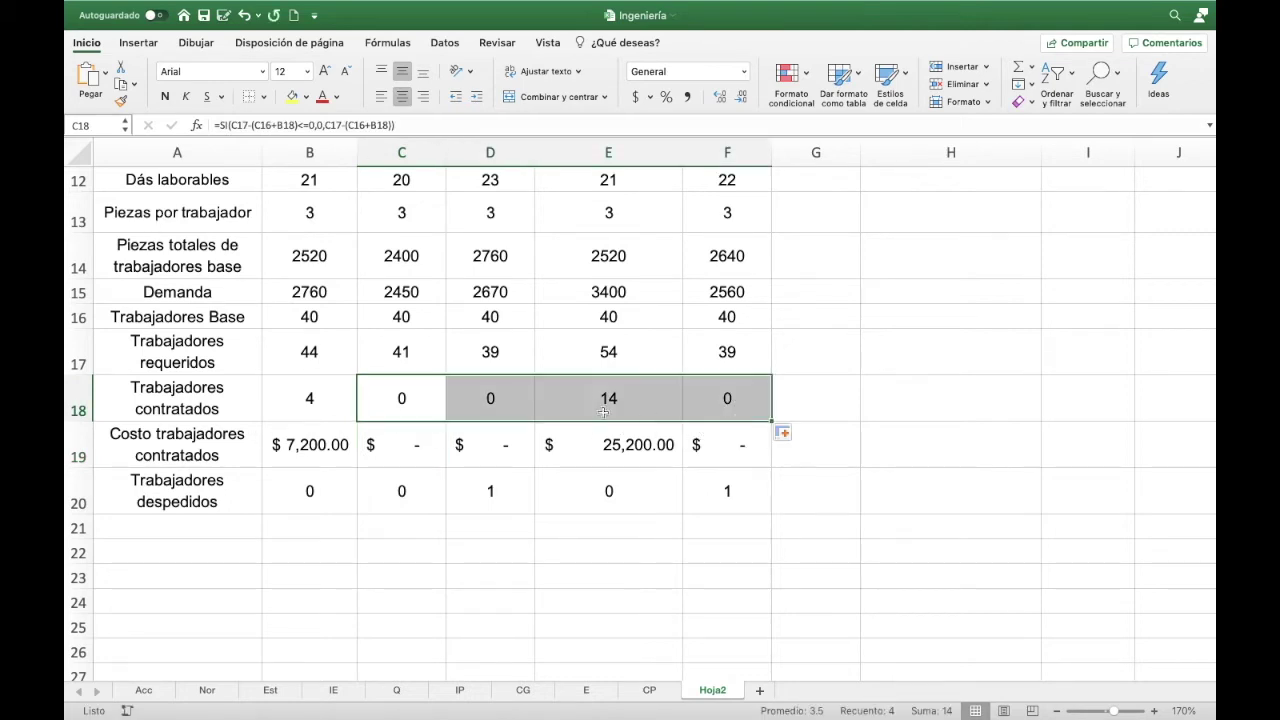
click(490, 400)
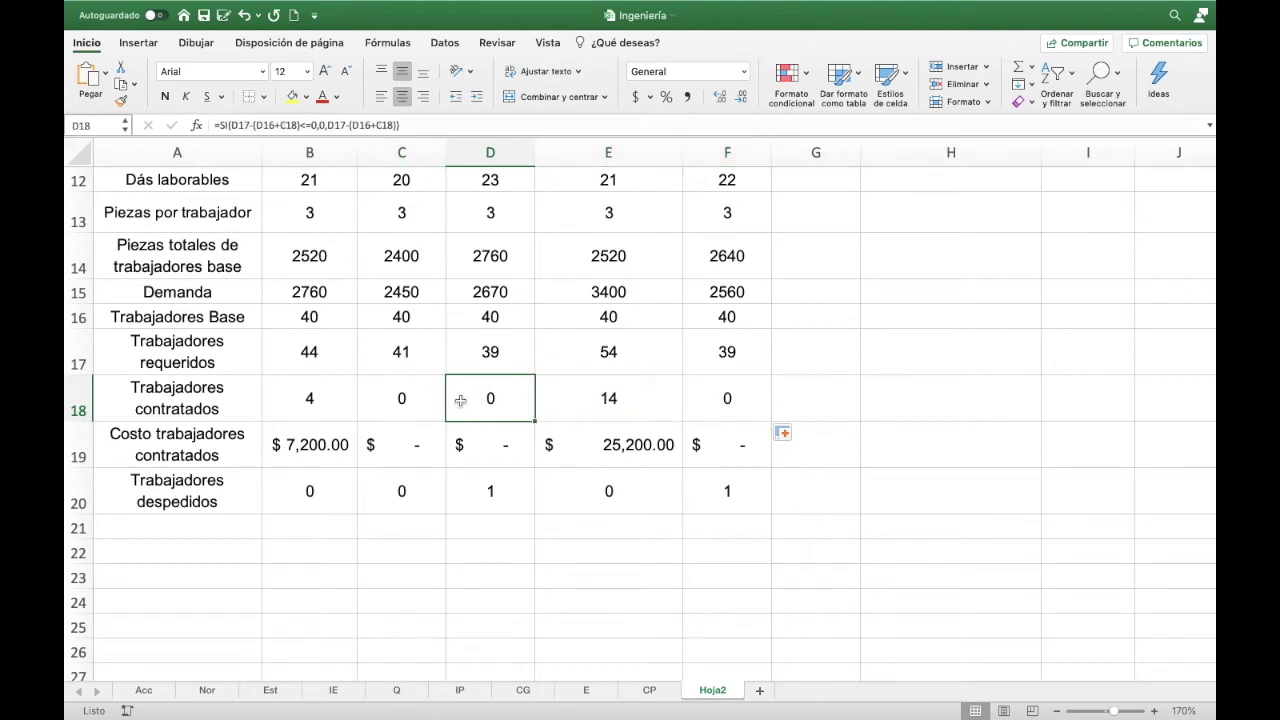
click(404, 126)
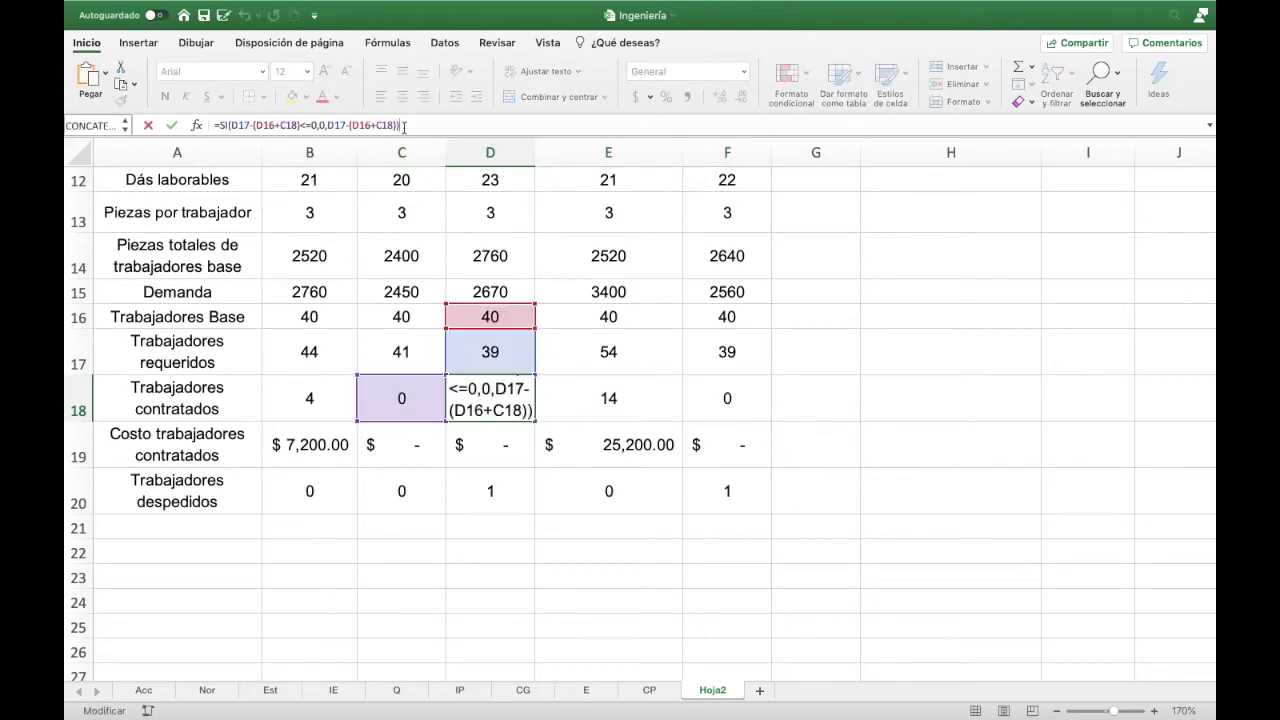
key(Tab)
click(404, 126)
key(Tab)
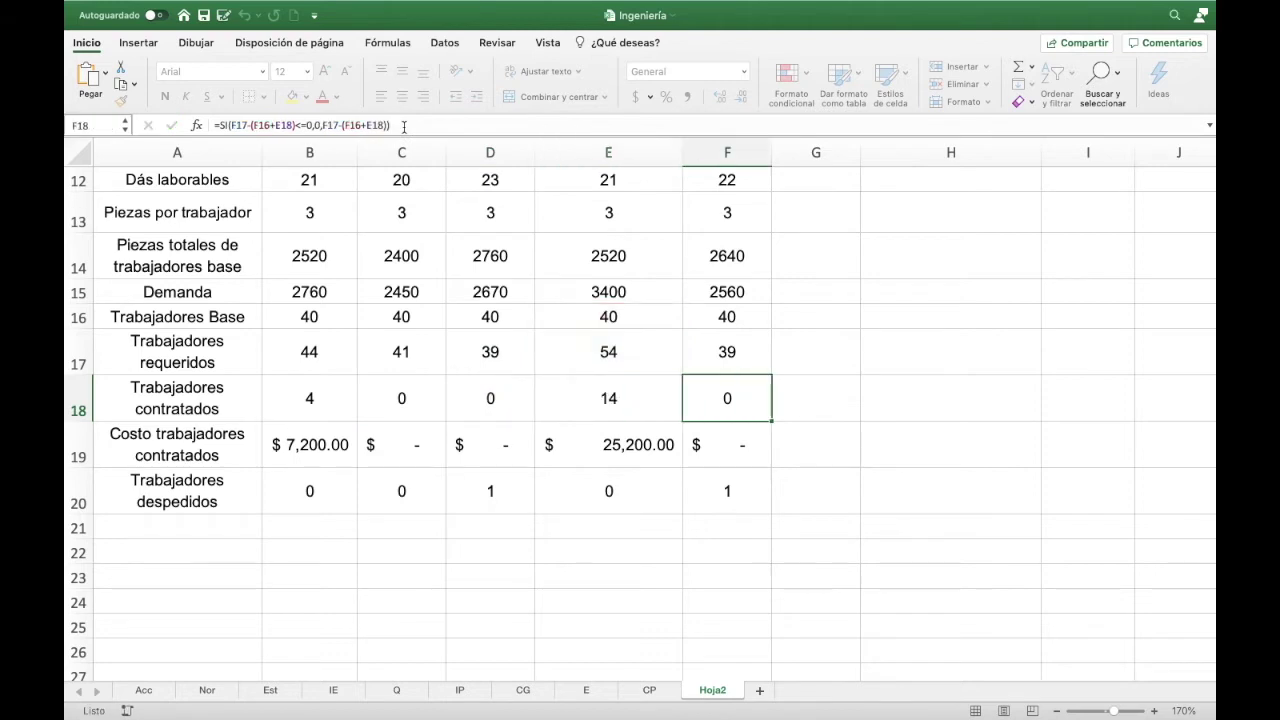
click(404, 126)
click(863, 392)
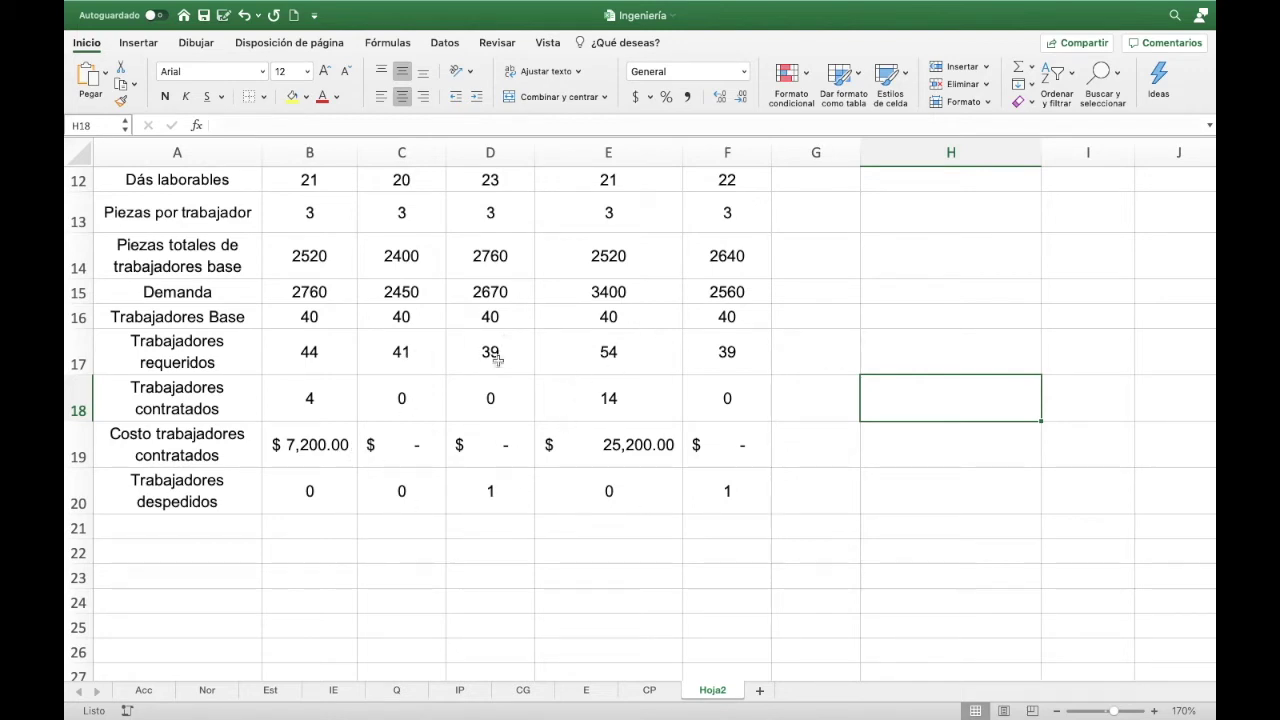
- Review January's fired-workers formula in B20 against B18, leaving it unchanged
click(331, 508)
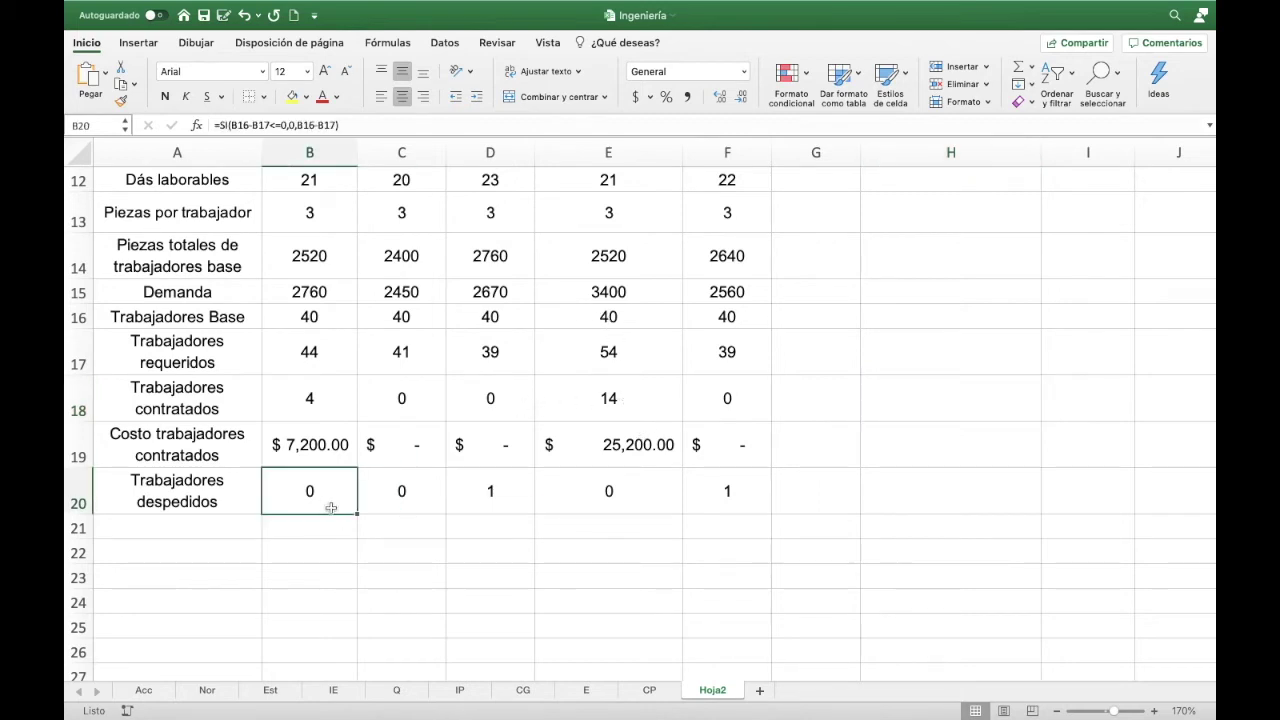
click(251, 125)
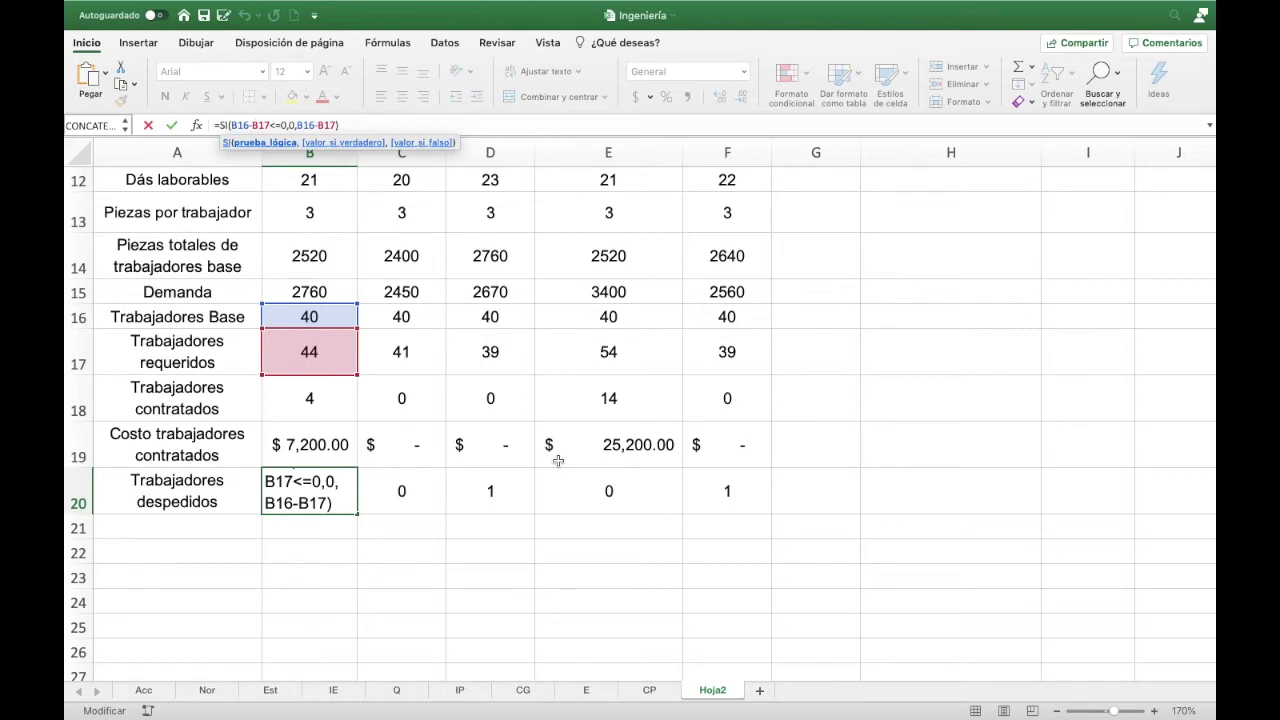
key(Tab)
click(309, 490)
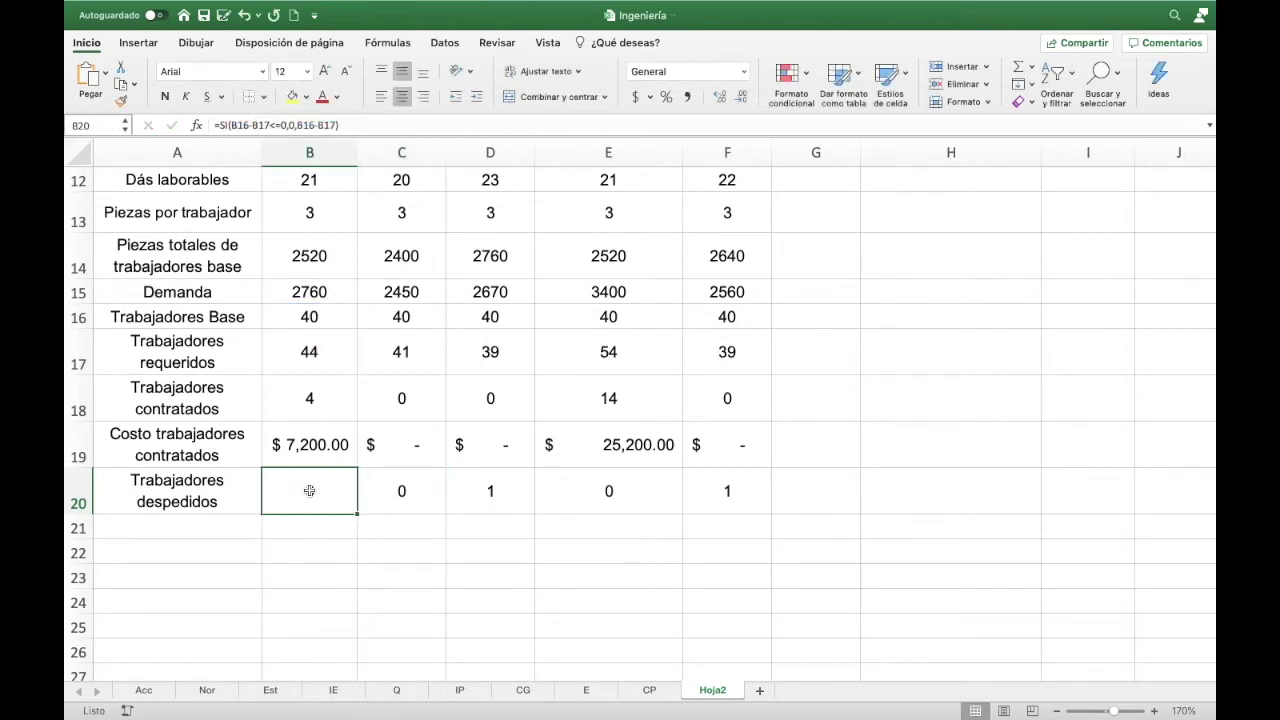
click(309, 394)
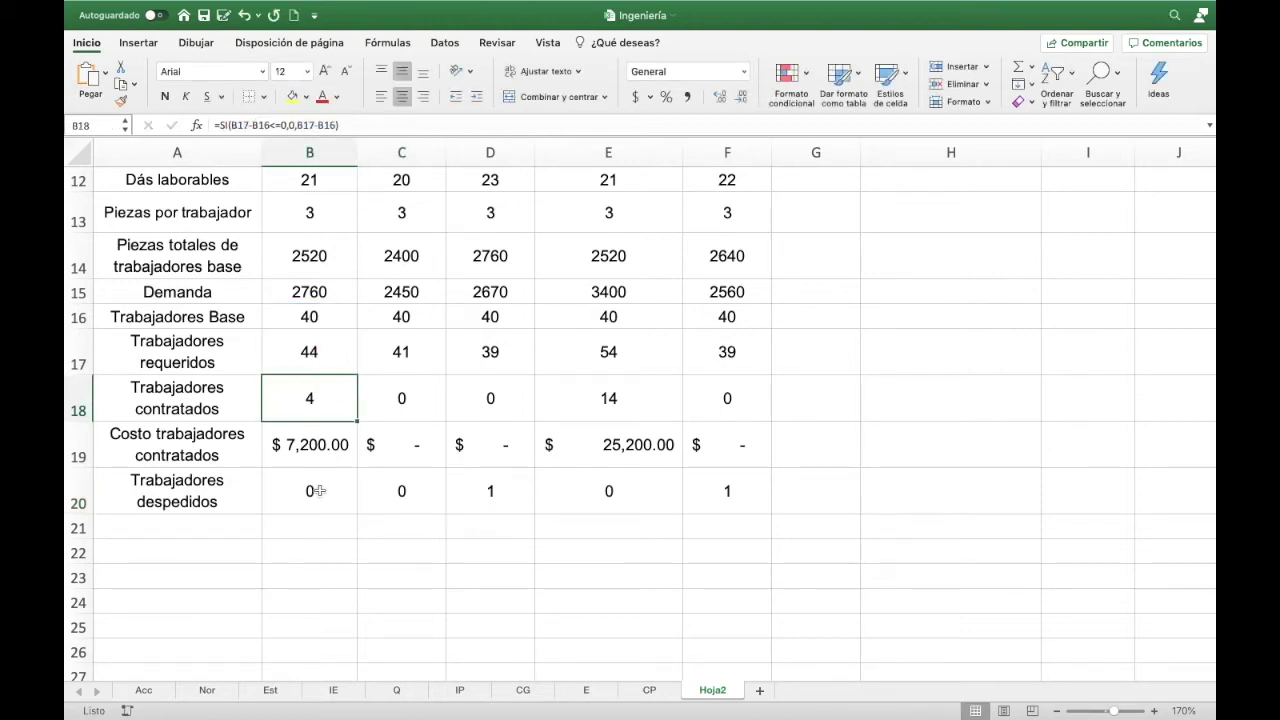
click(316, 490)
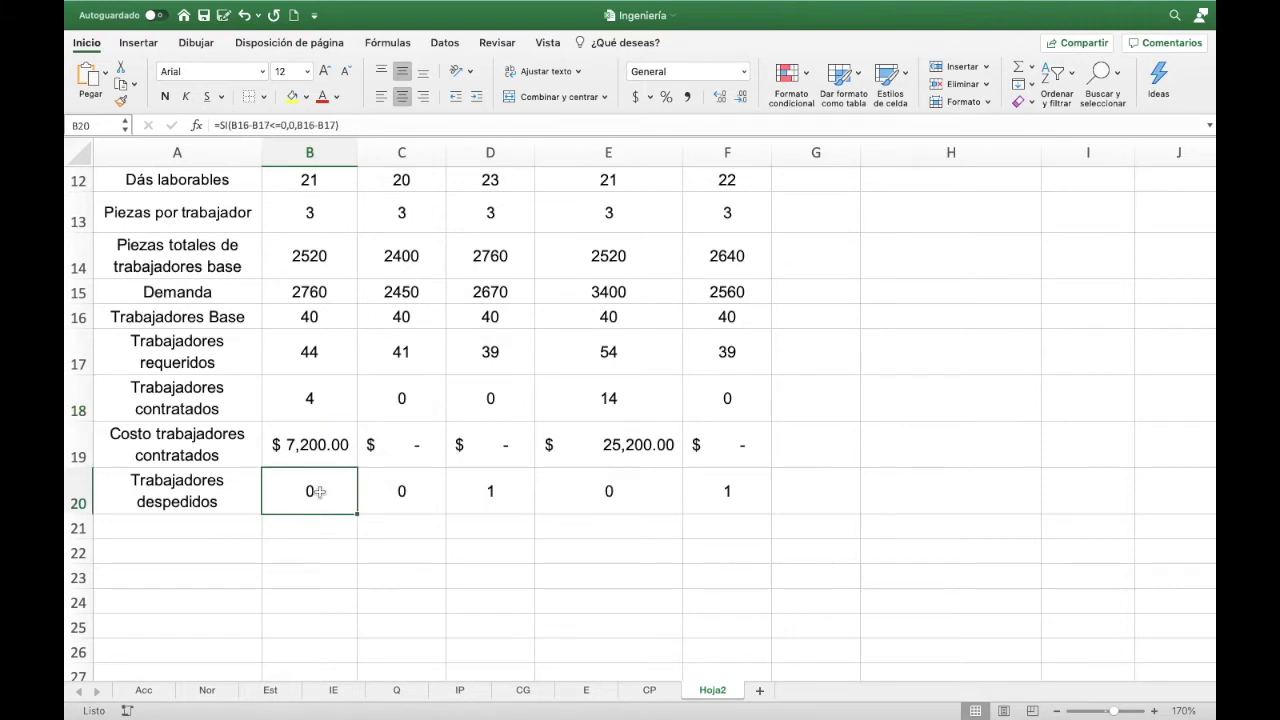
click(320, 125)
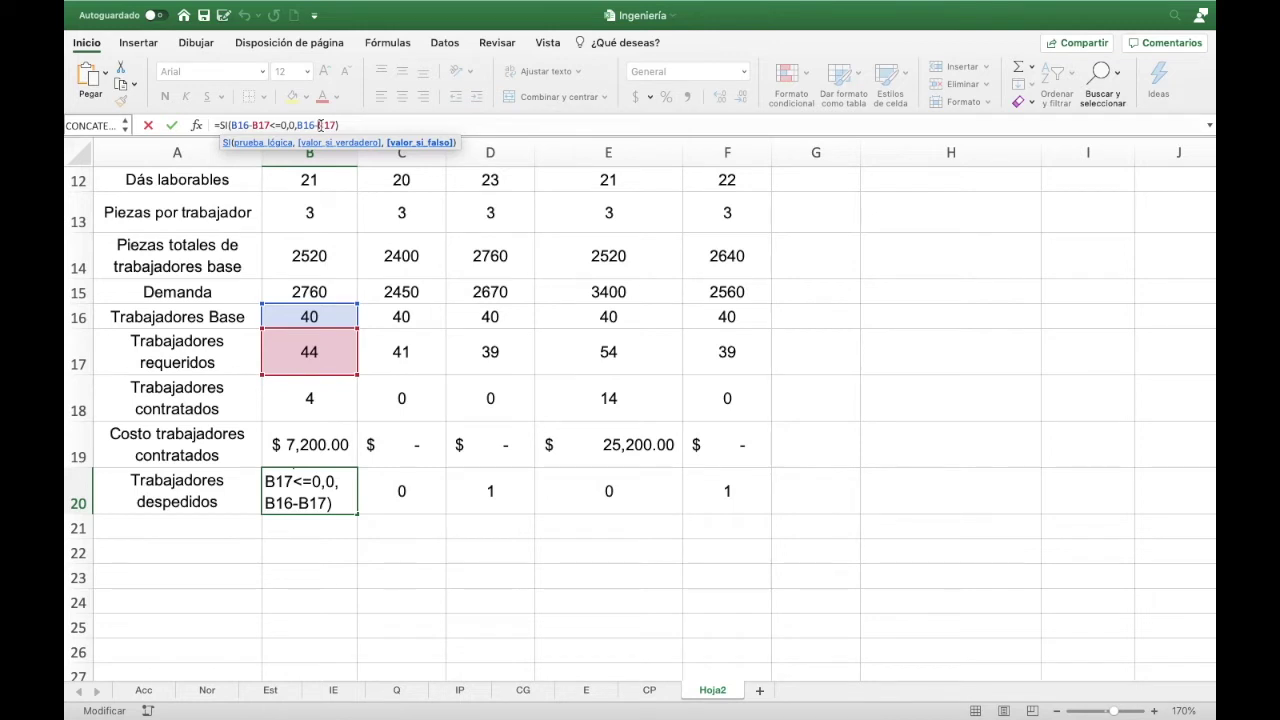
key(Tab)
click(338, 491)
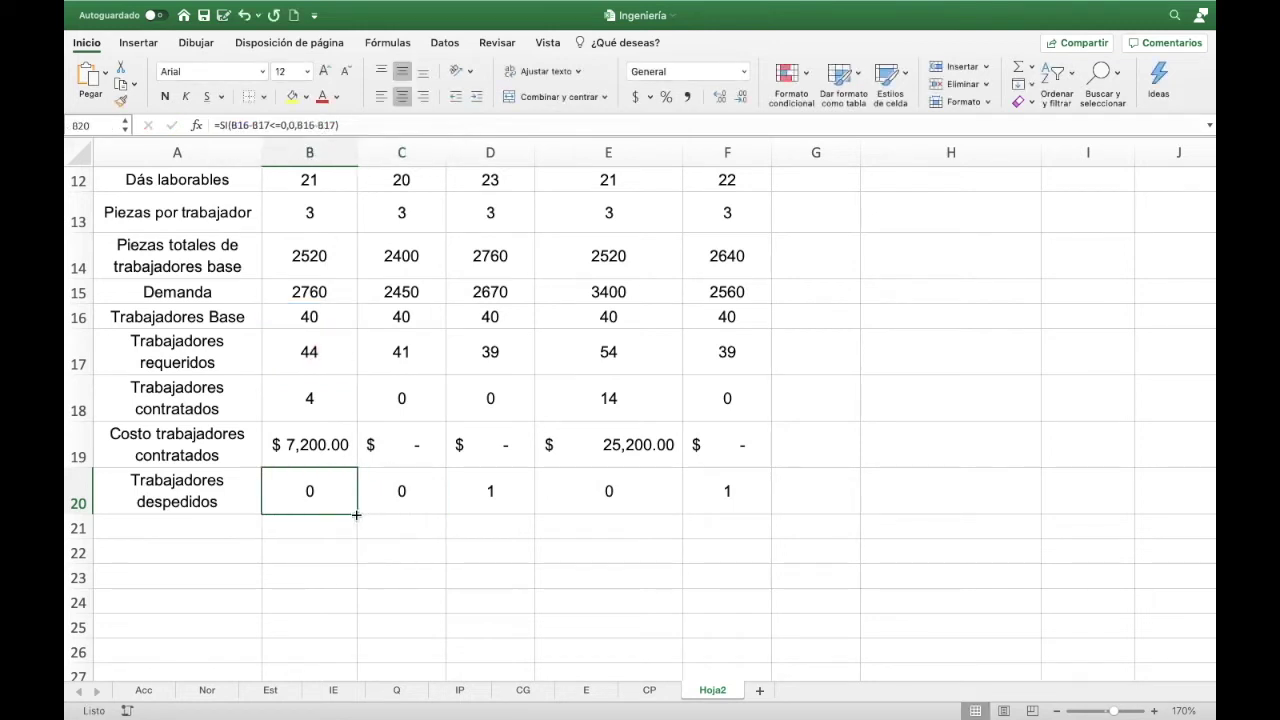
- Select February's fired-workers cell C20
click(409, 493)
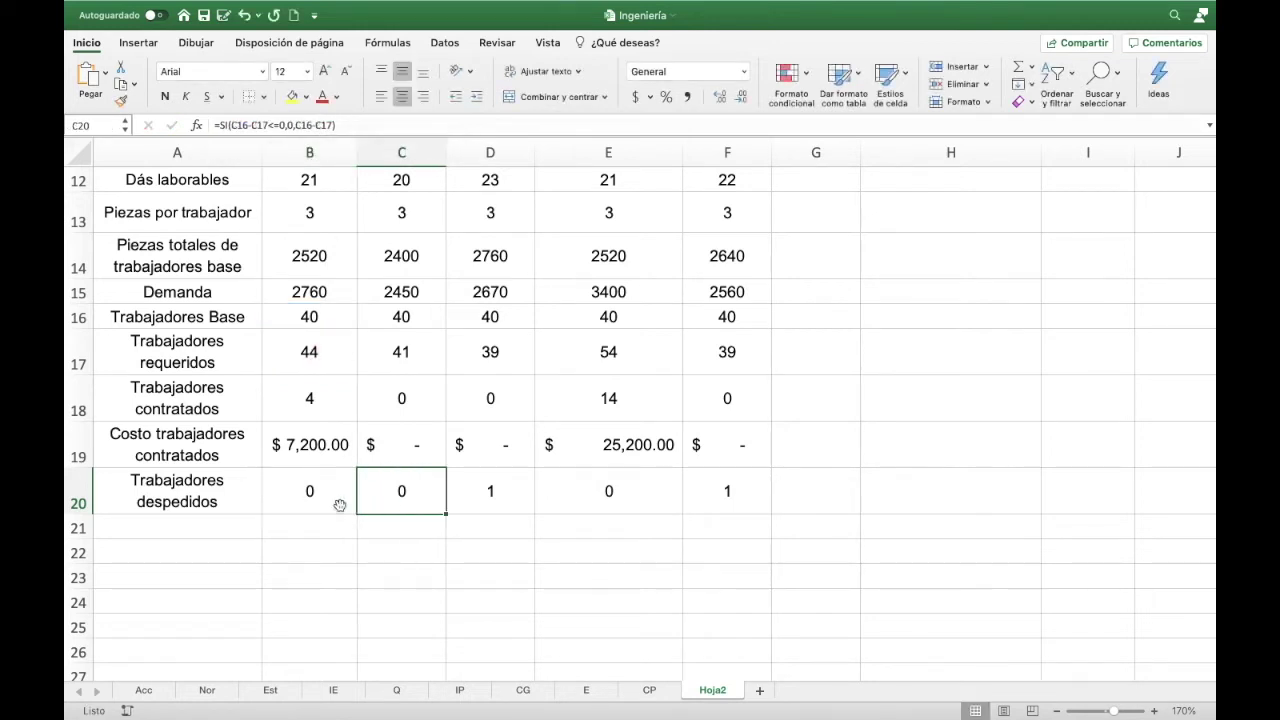
click(338, 500)
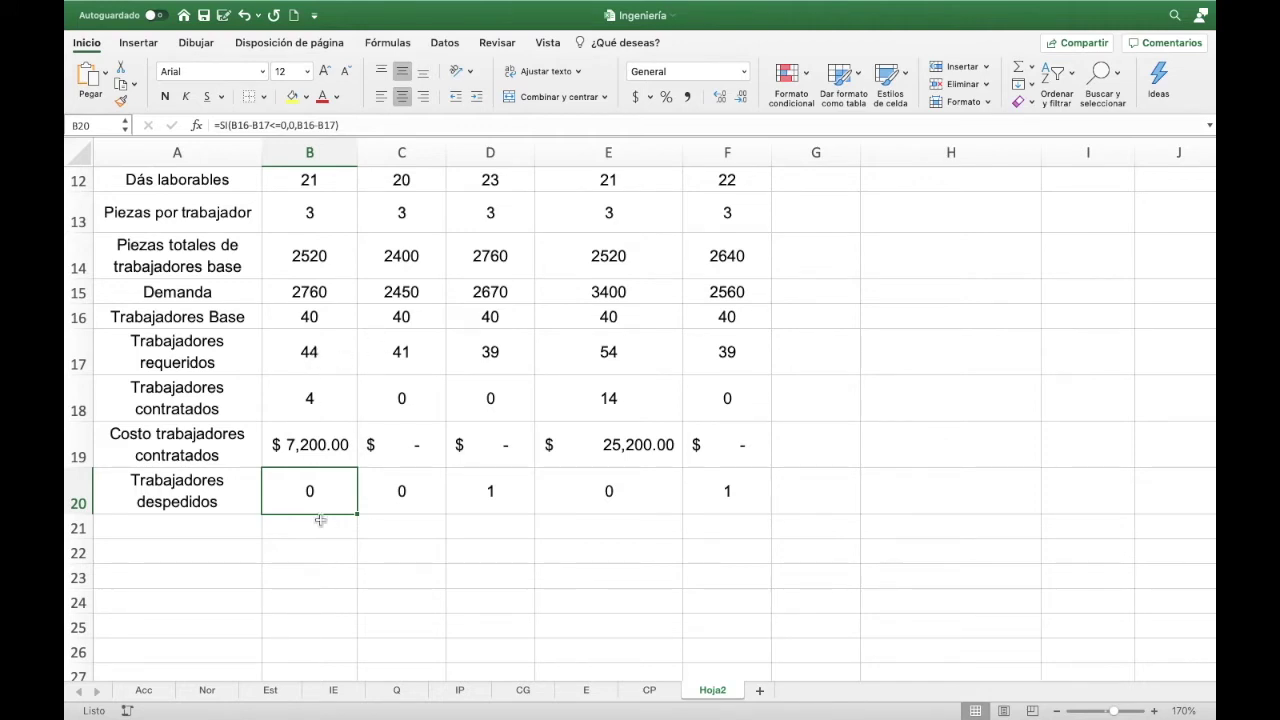
click(396, 494)
- Make a first pass adding B18 to C20's fired-workers formula, then review it
click(346, 124)
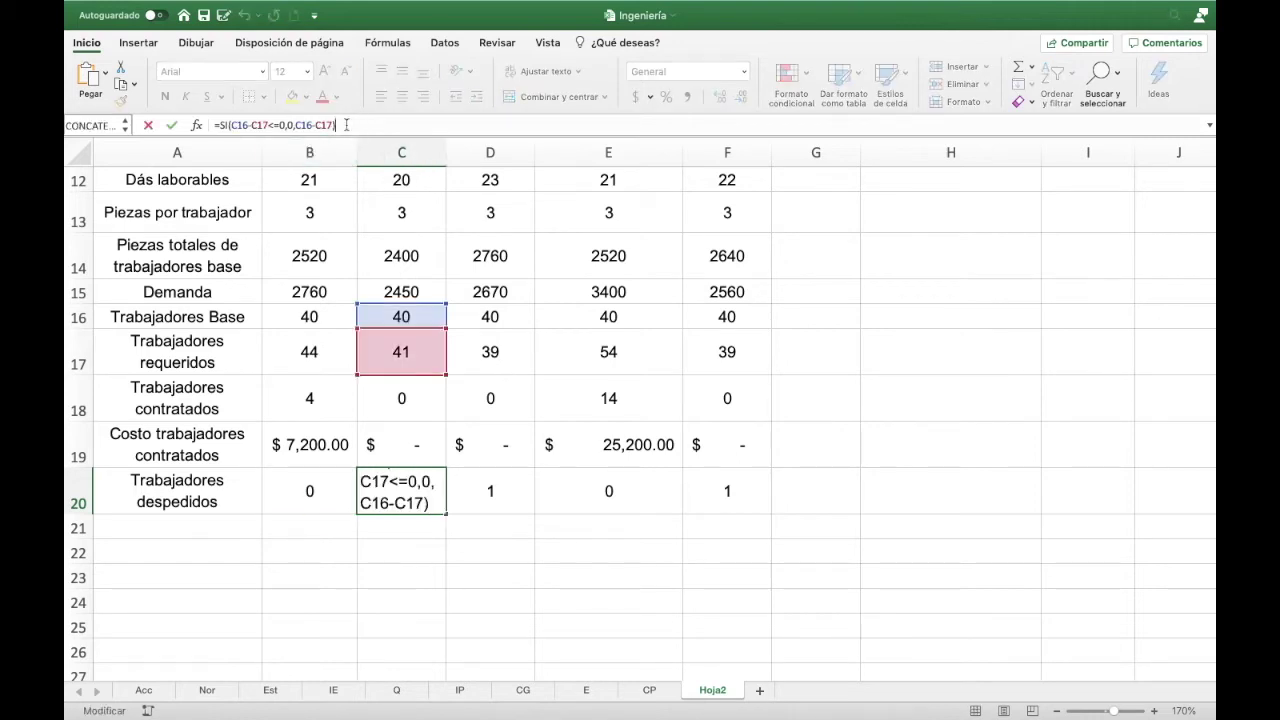
click(251, 125)
text(()
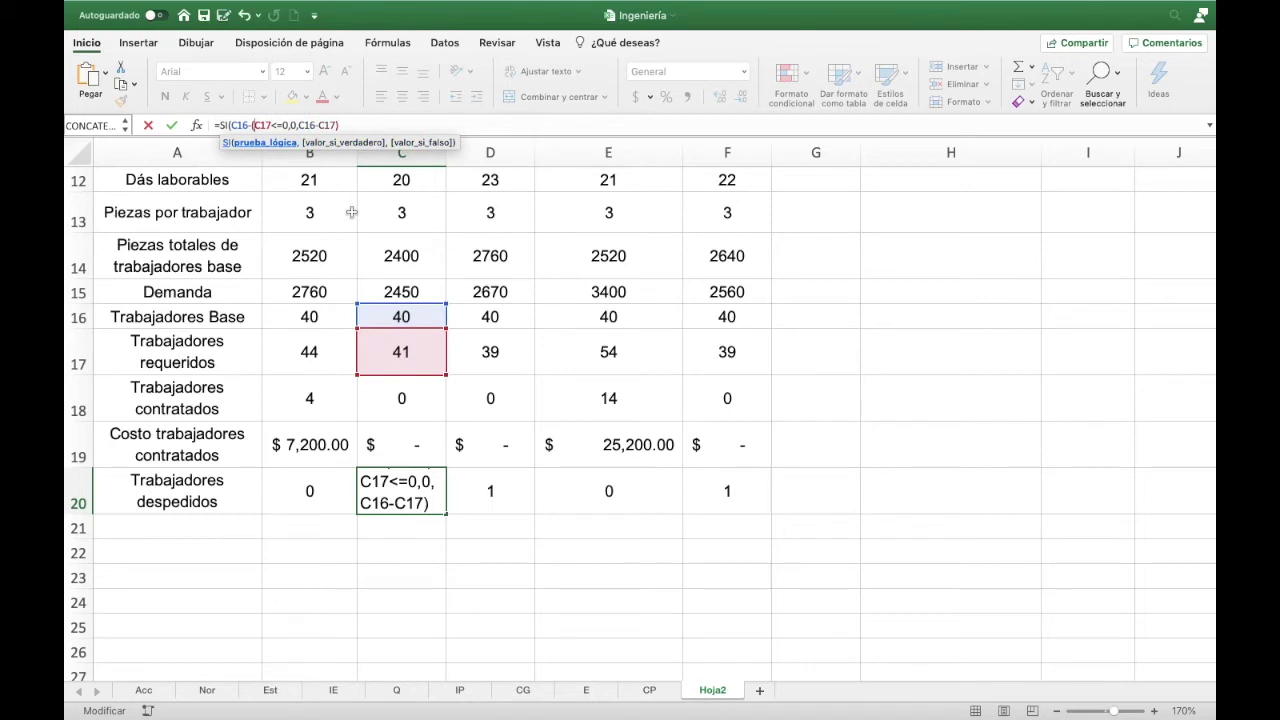
click(271, 125)
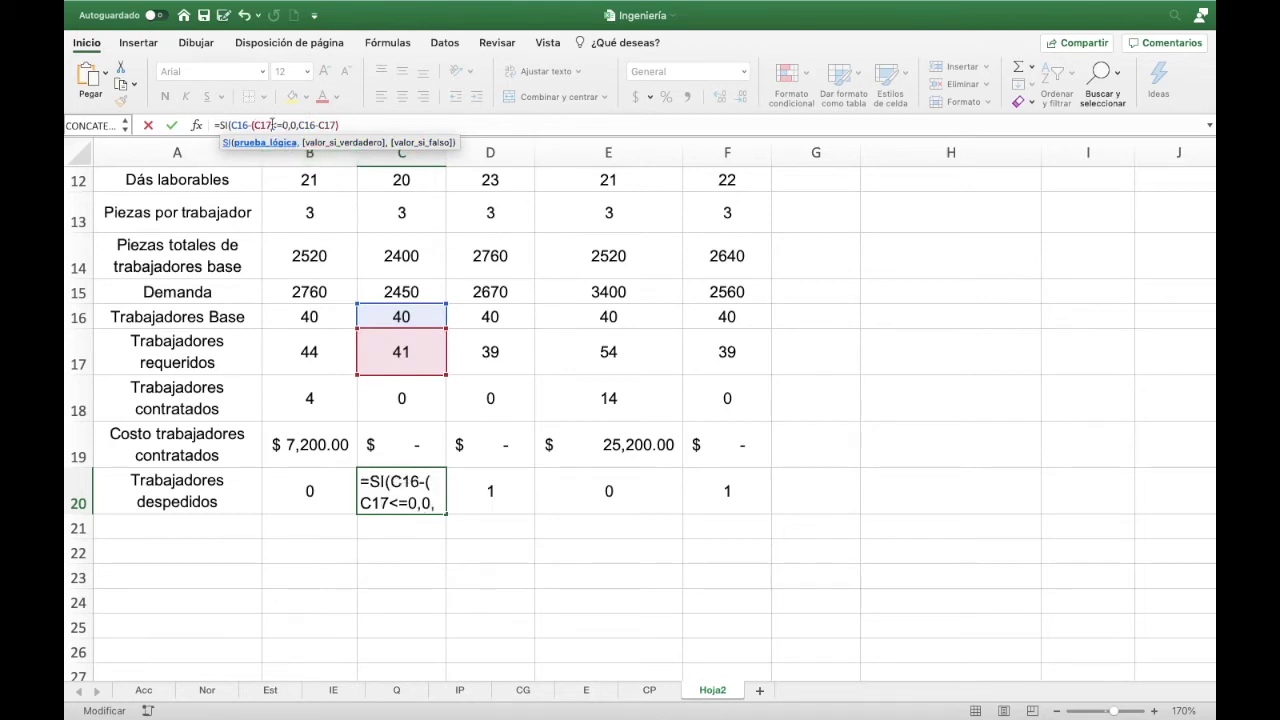
text(+)
click(313, 398)
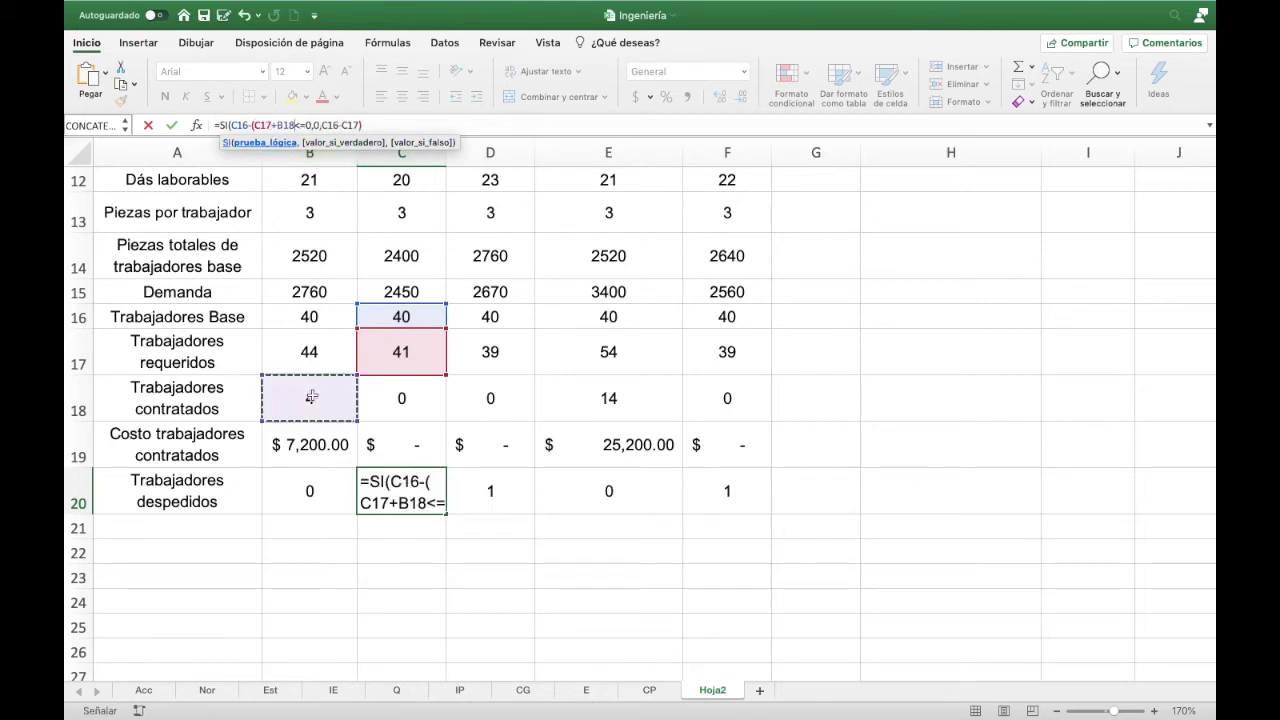
text())
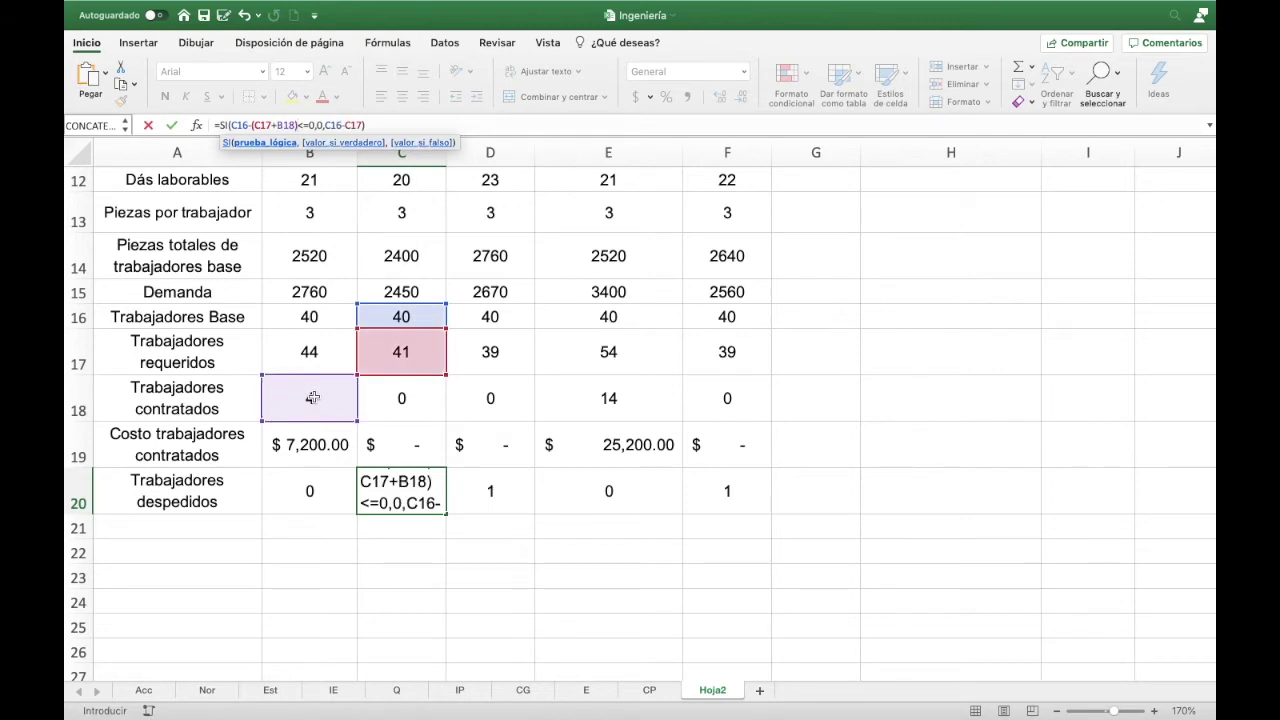
click(348, 125)
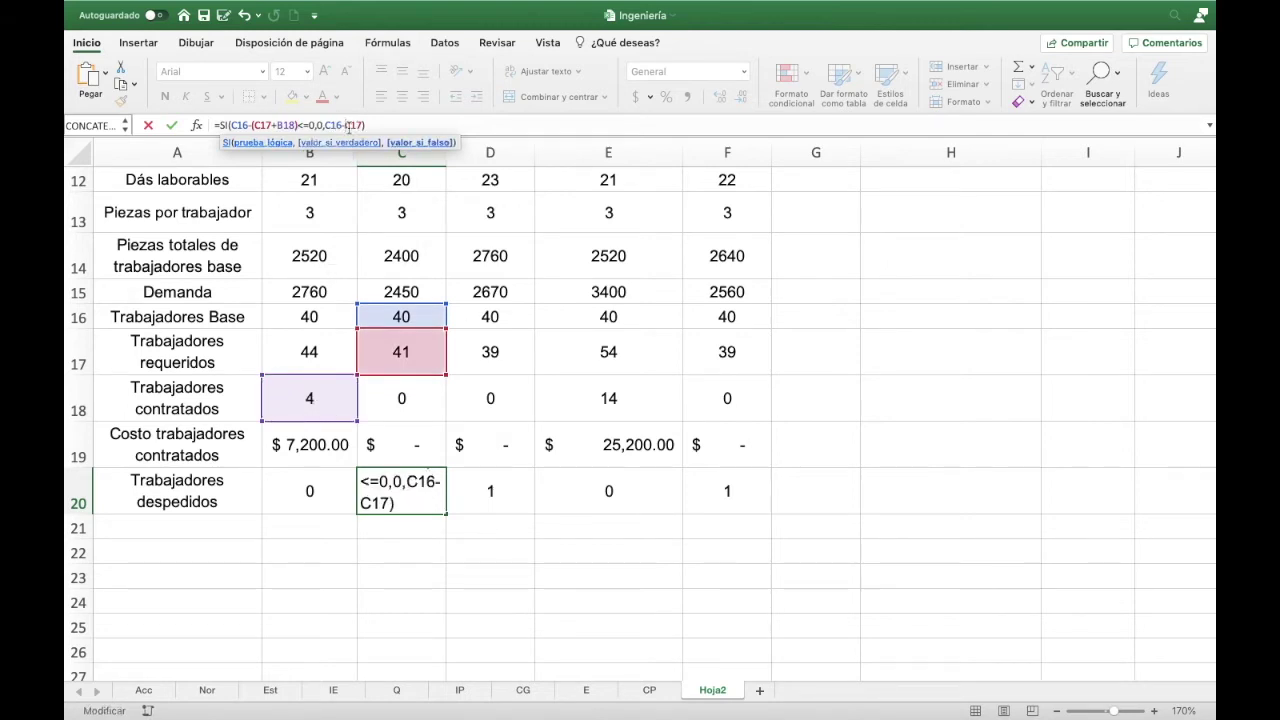
text((C17)
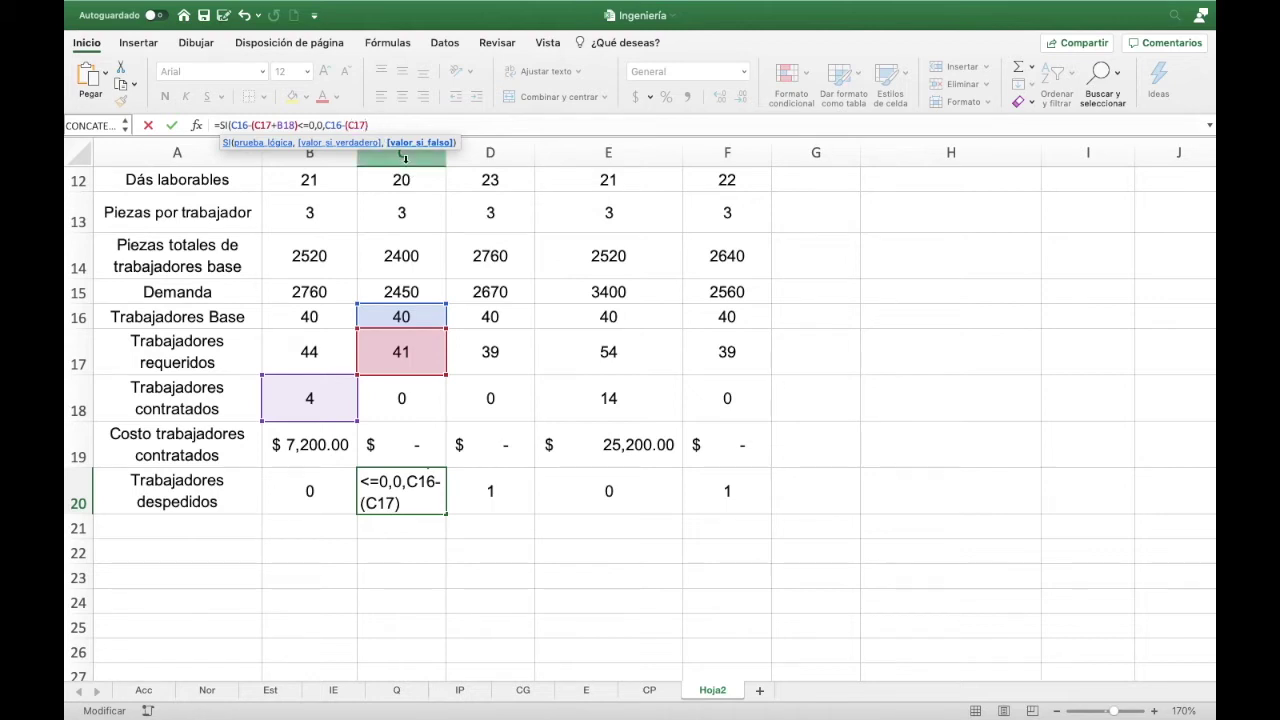
text(+)
click(333, 408)
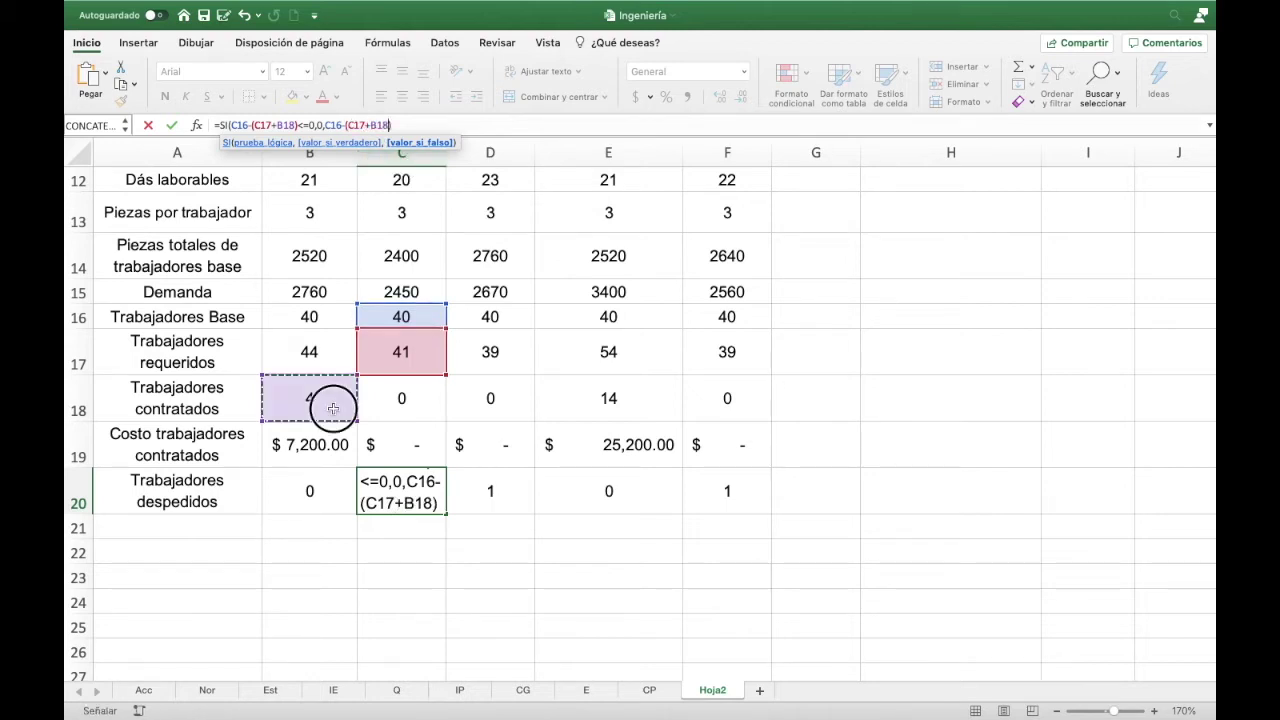
text())
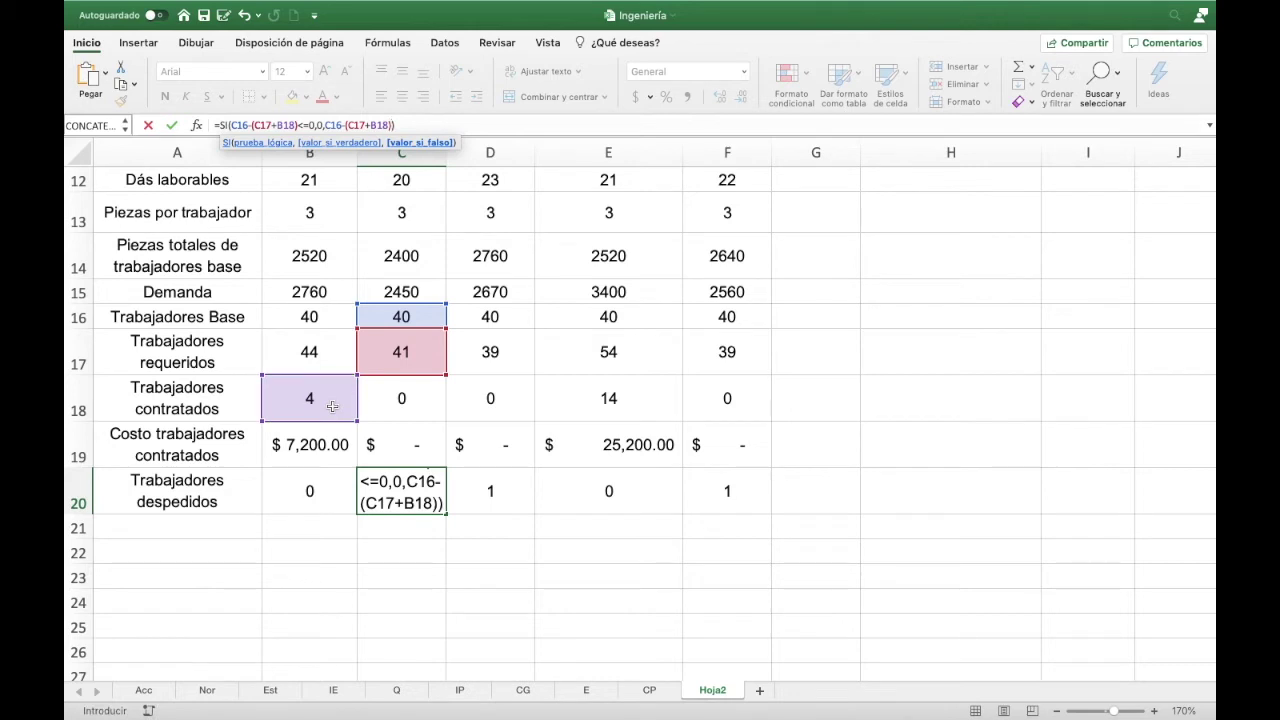
key(Tab)
key(Left)
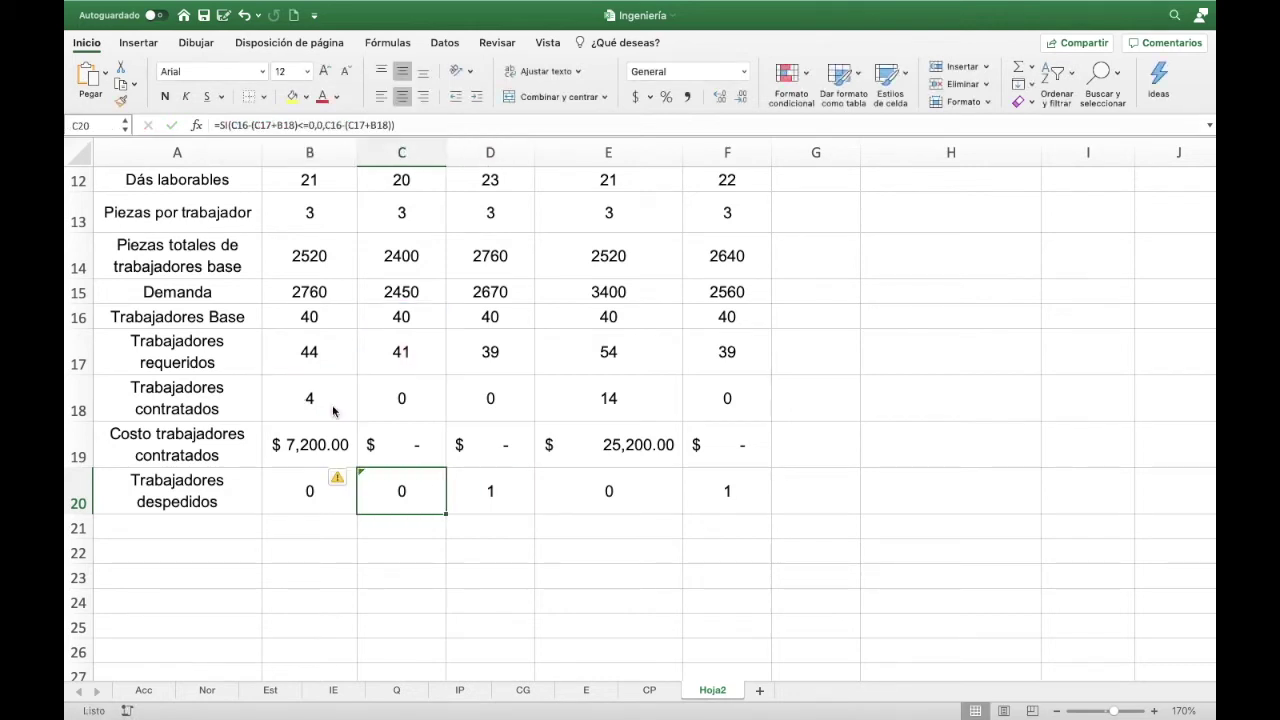
click(276, 127)
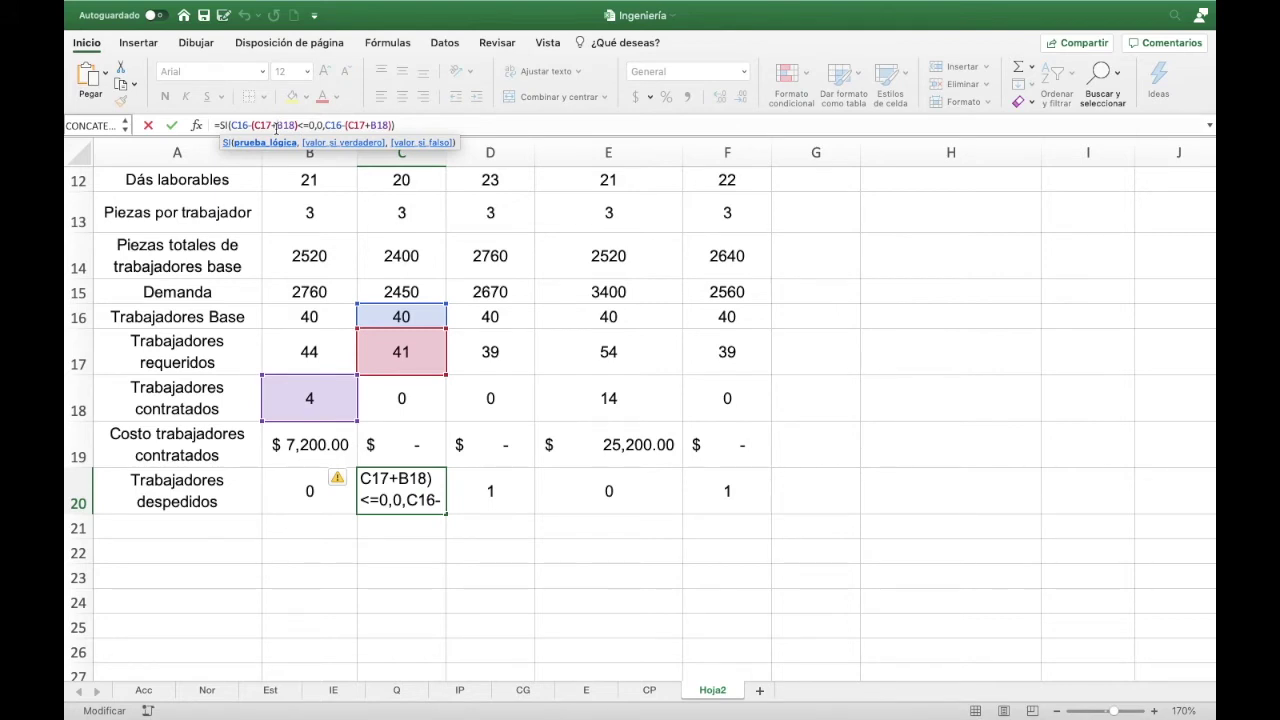
key(Escape)
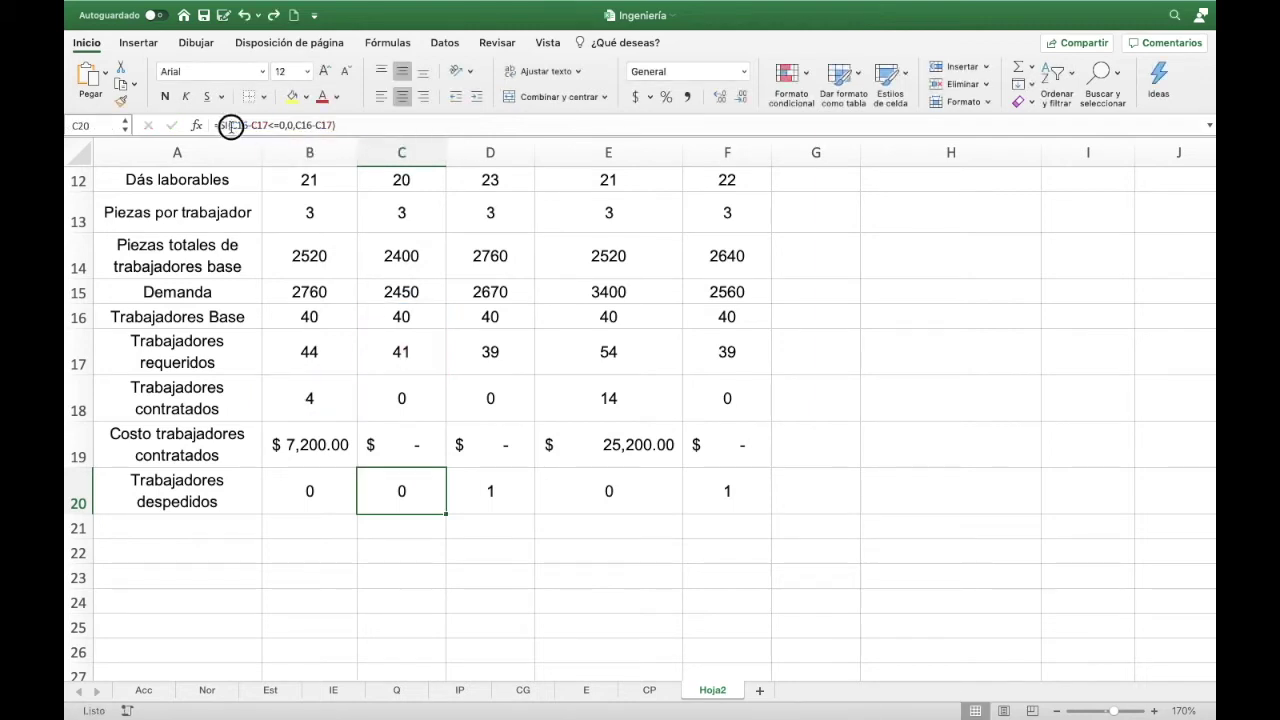
- Correct C20 to =SI((C16+B18)-C17<=0,0,(C16+B18)-C17) and confirm it
click(230, 125)
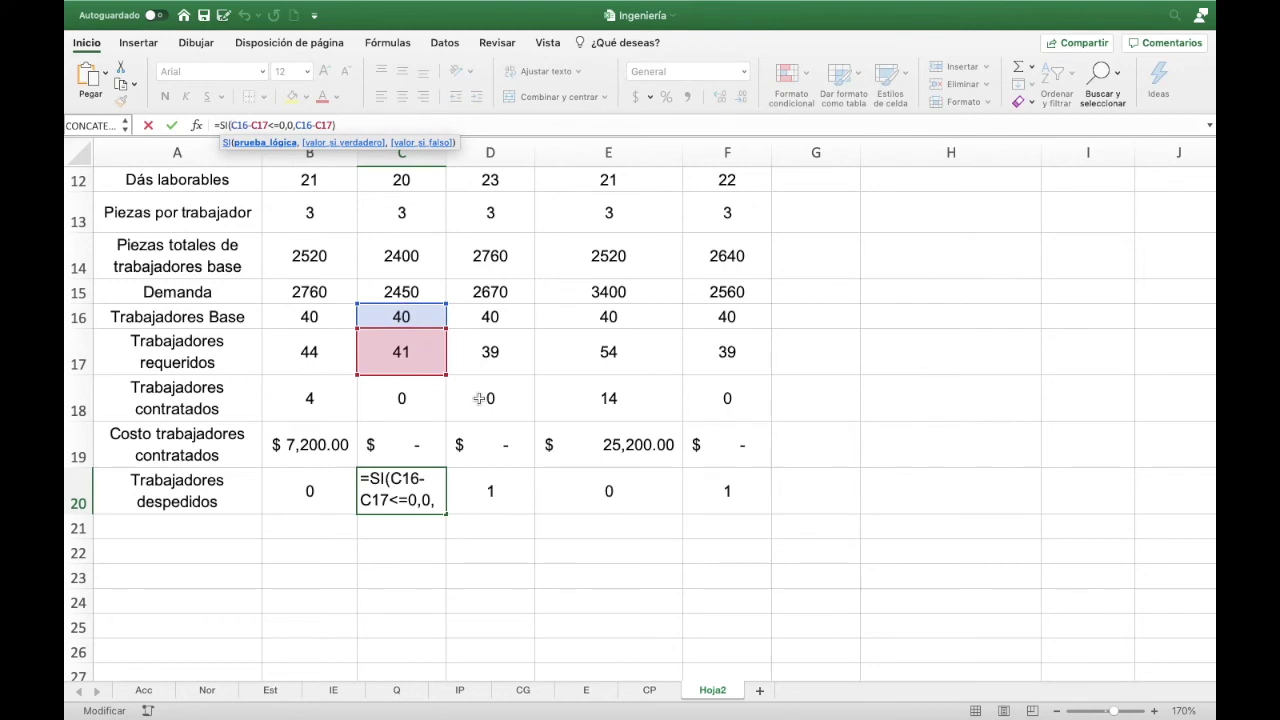
text((C16+)
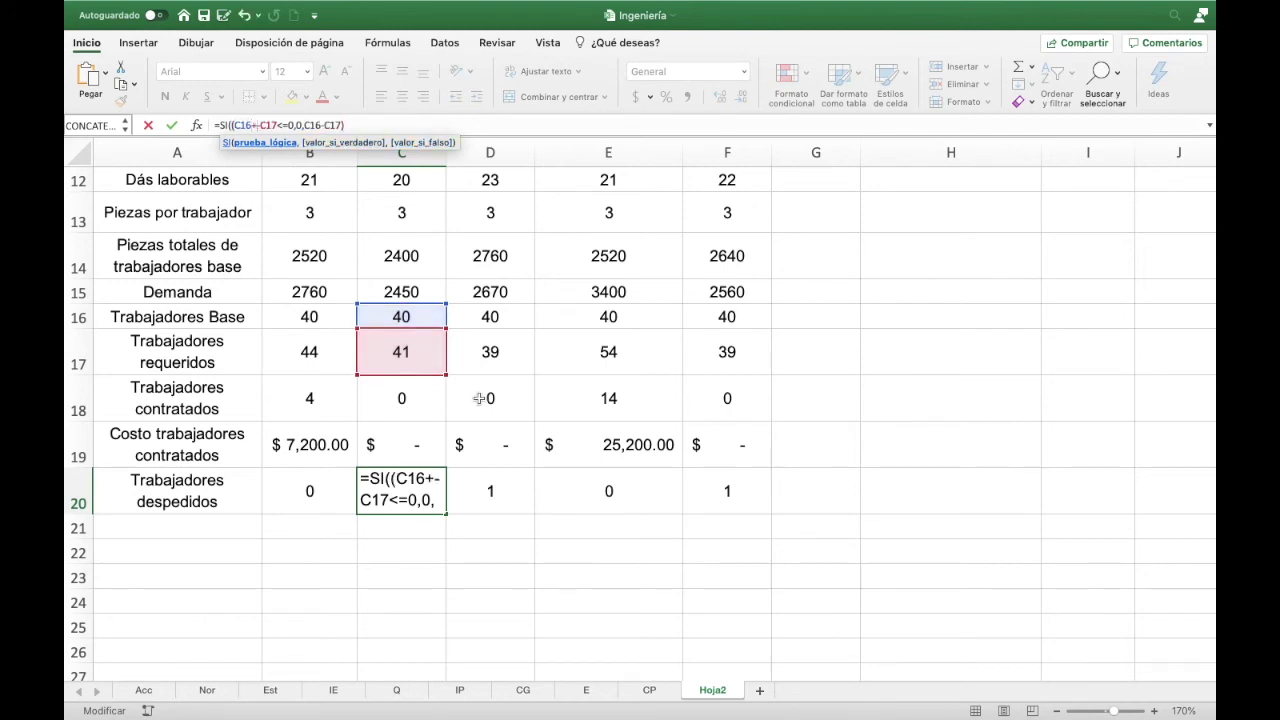
click(331, 397)
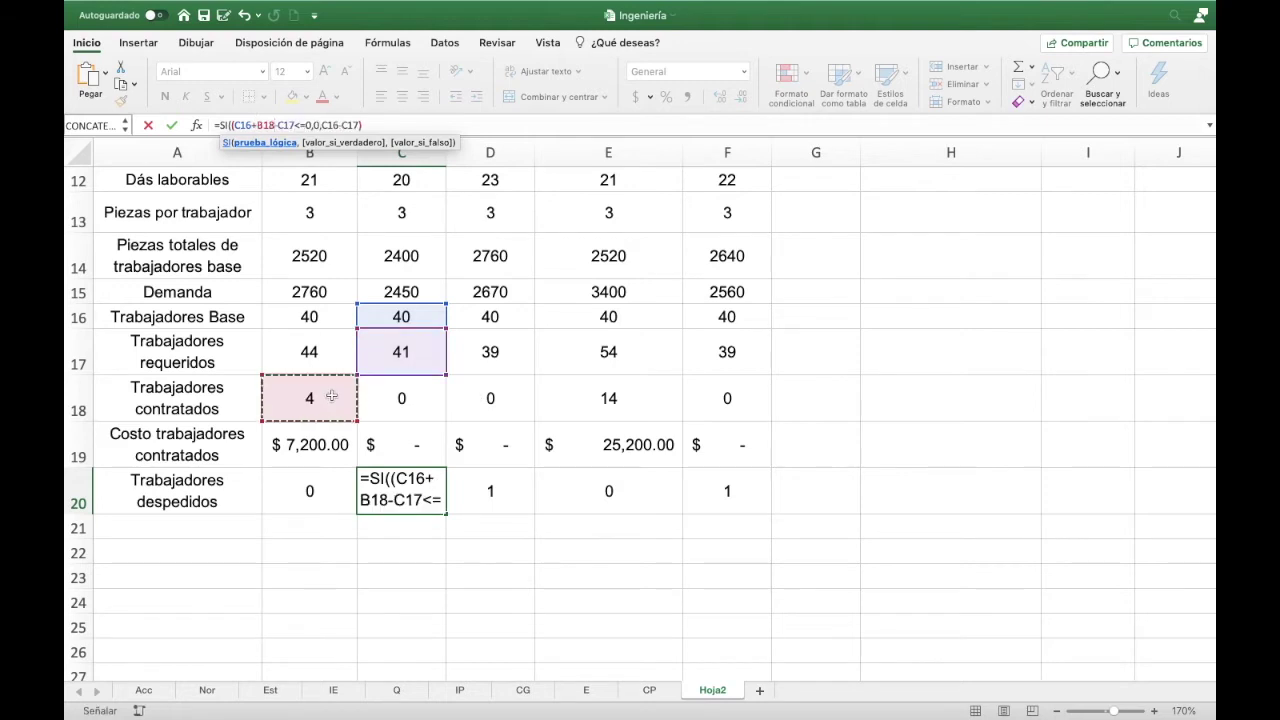
text())
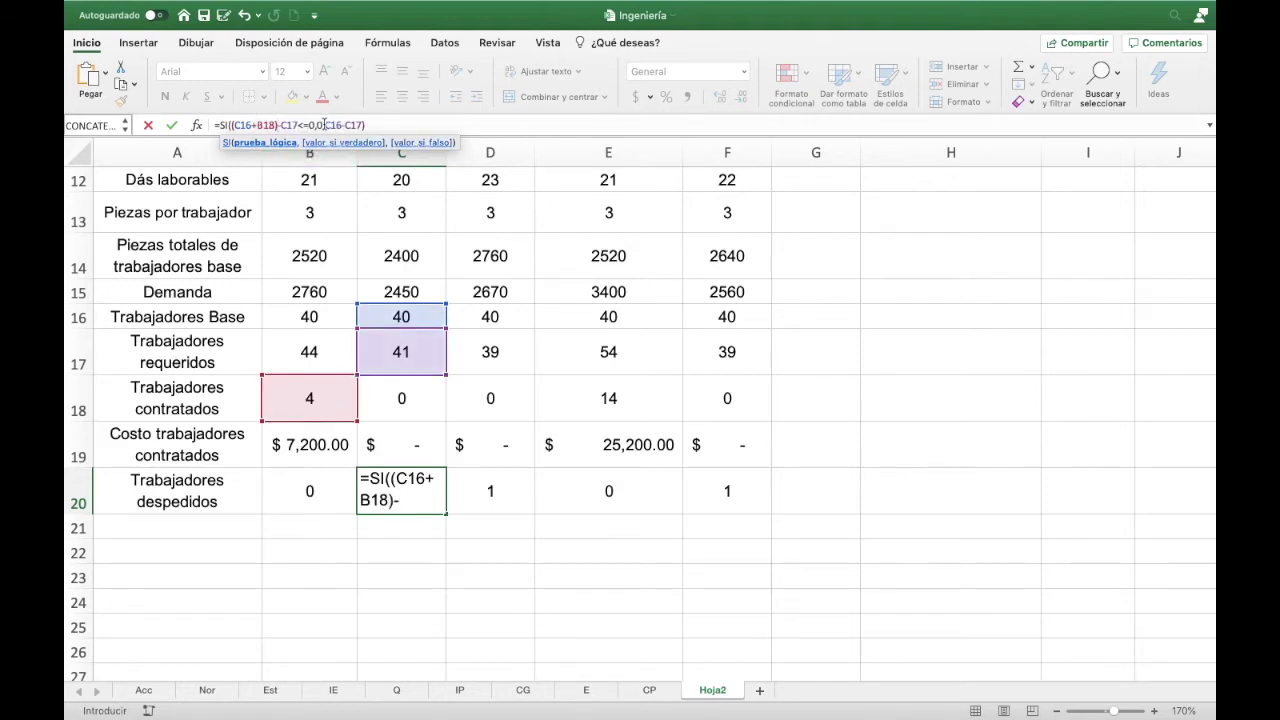
click(325, 125)
text(()
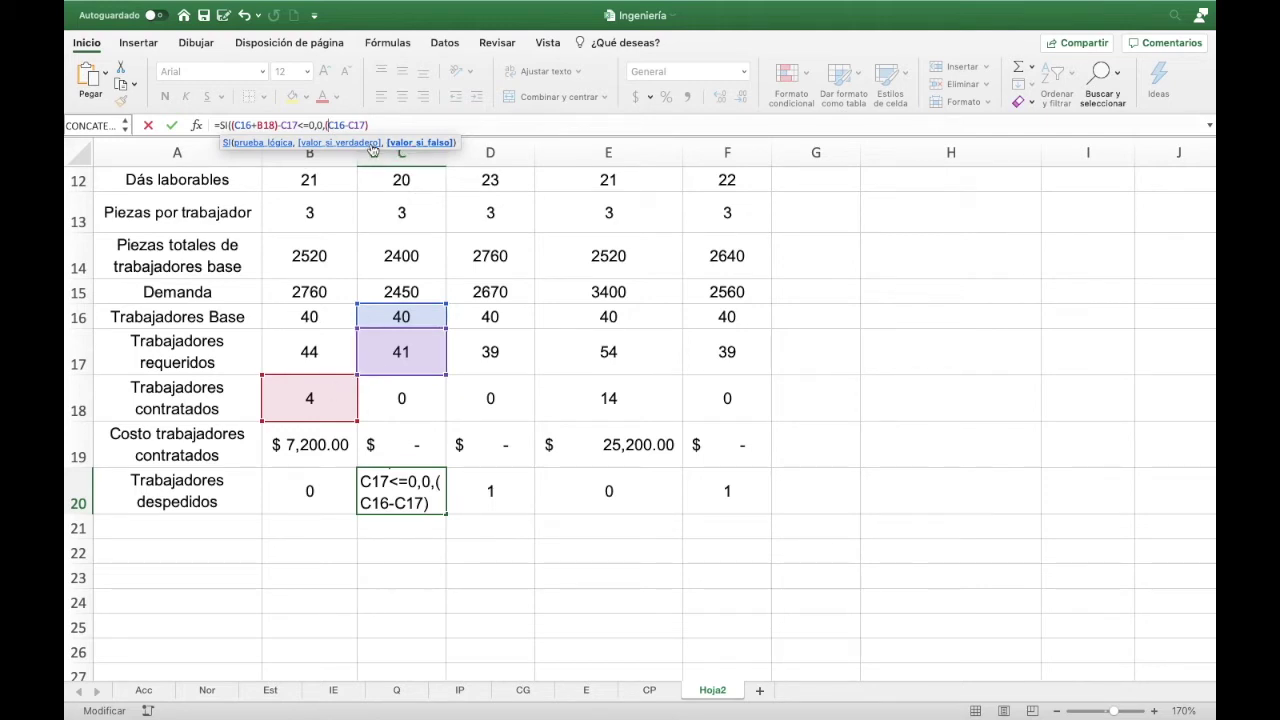
click(346, 125)
text(+)
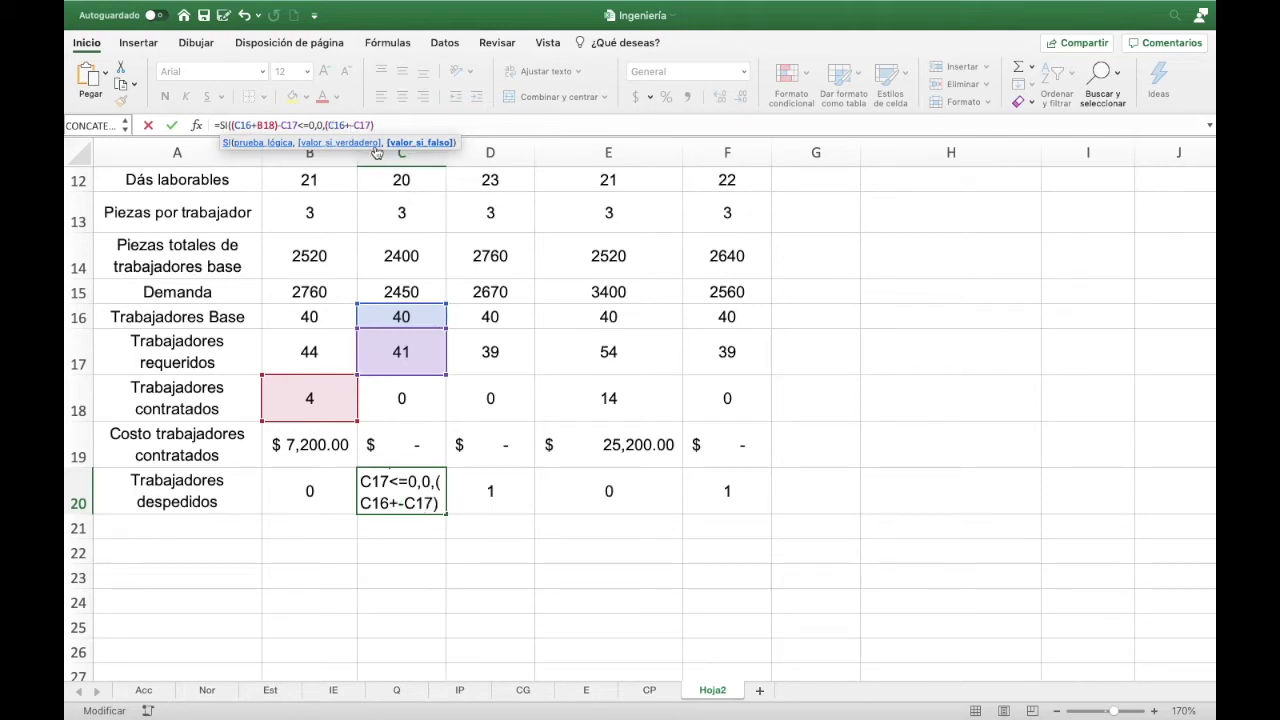
click(311, 392)
text())
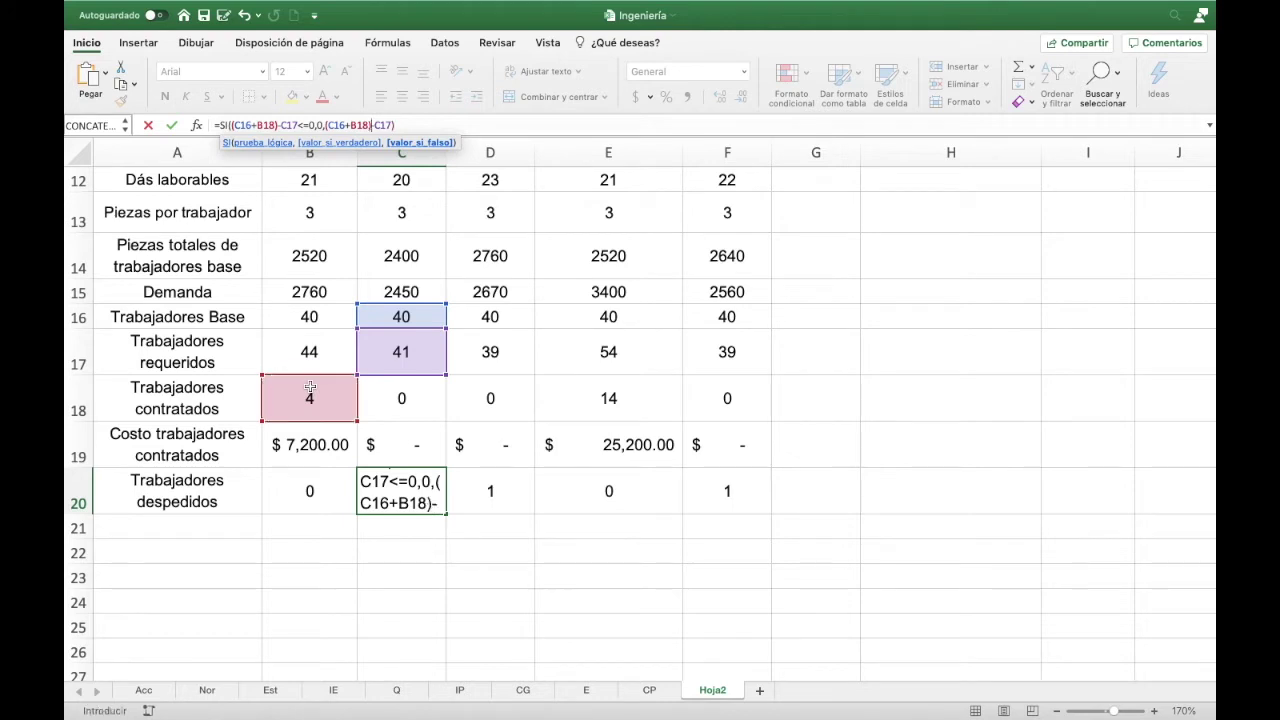
key(Return)
key(Up)
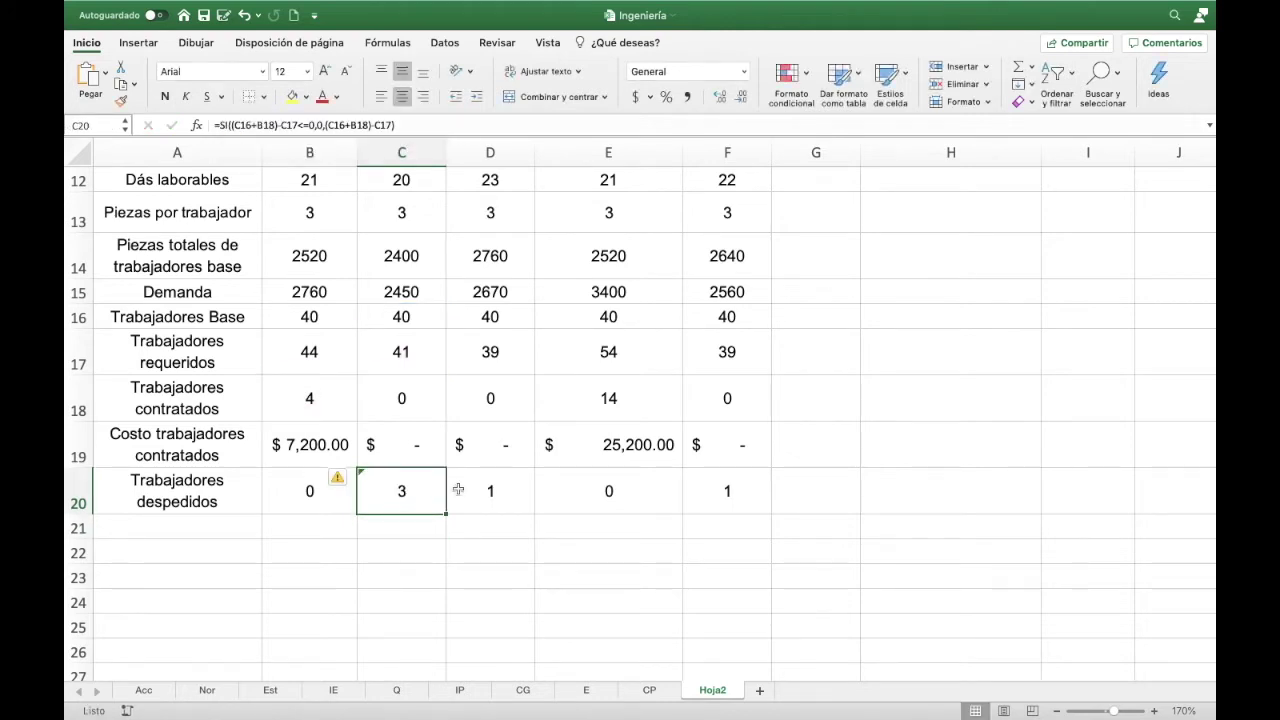
- Fill the fired-workers formula through F20, giving 3, 1, 0, 15, and check C20 and F20
drag(446, 514, 723, 520)
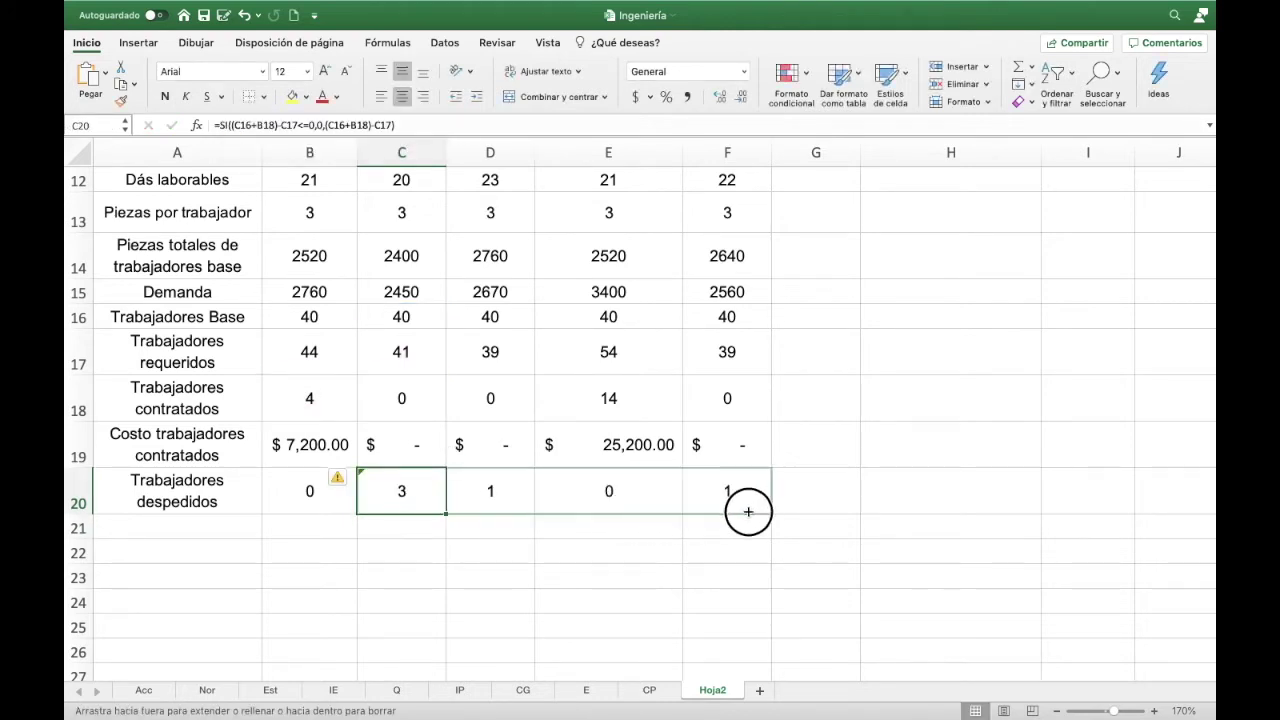
click(517, 572)
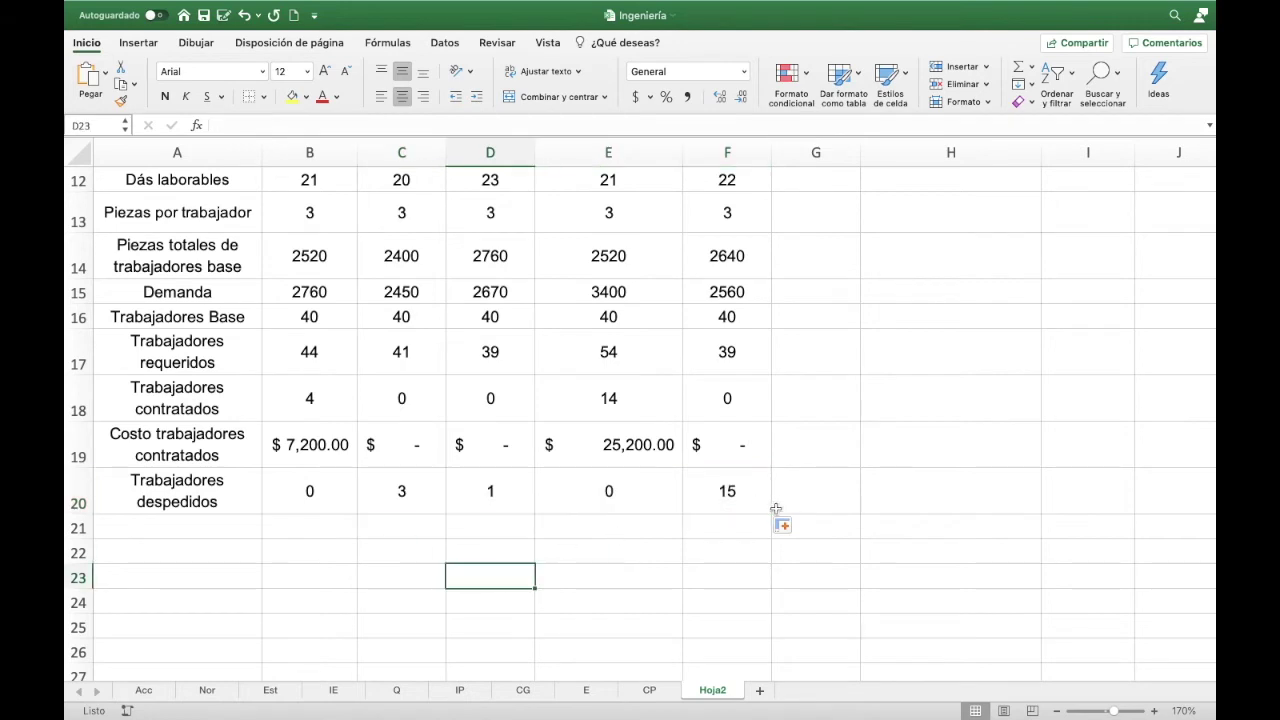
click(401, 490)
click(733, 485)
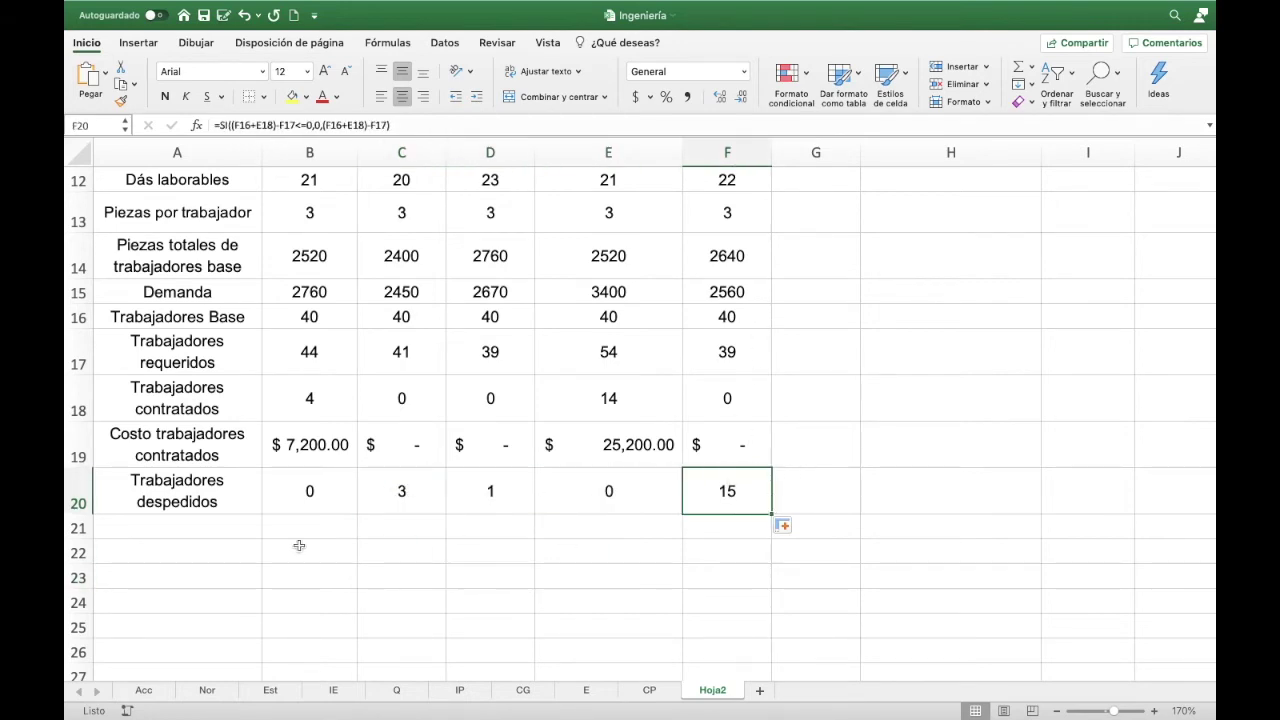
- Label A21 'Costo por despido' and enter =B20*$I$5 in B21
click(211, 531)
text(Costo )
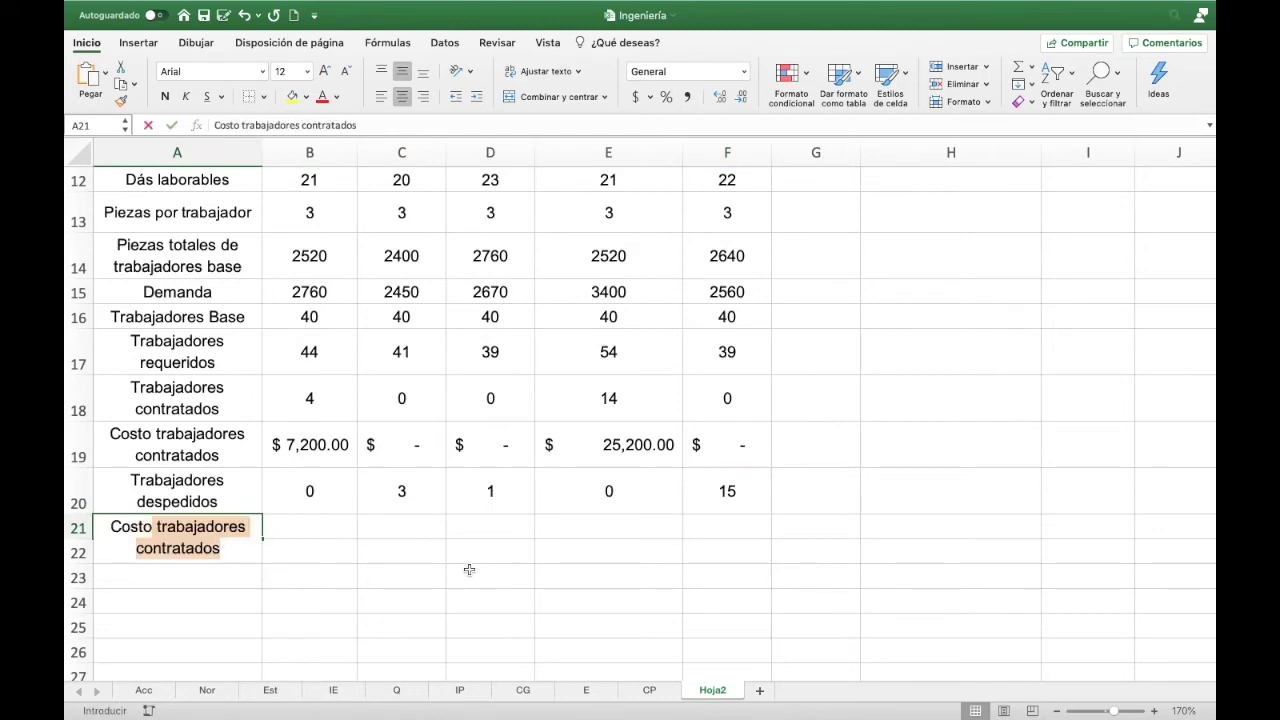
text(por despi)
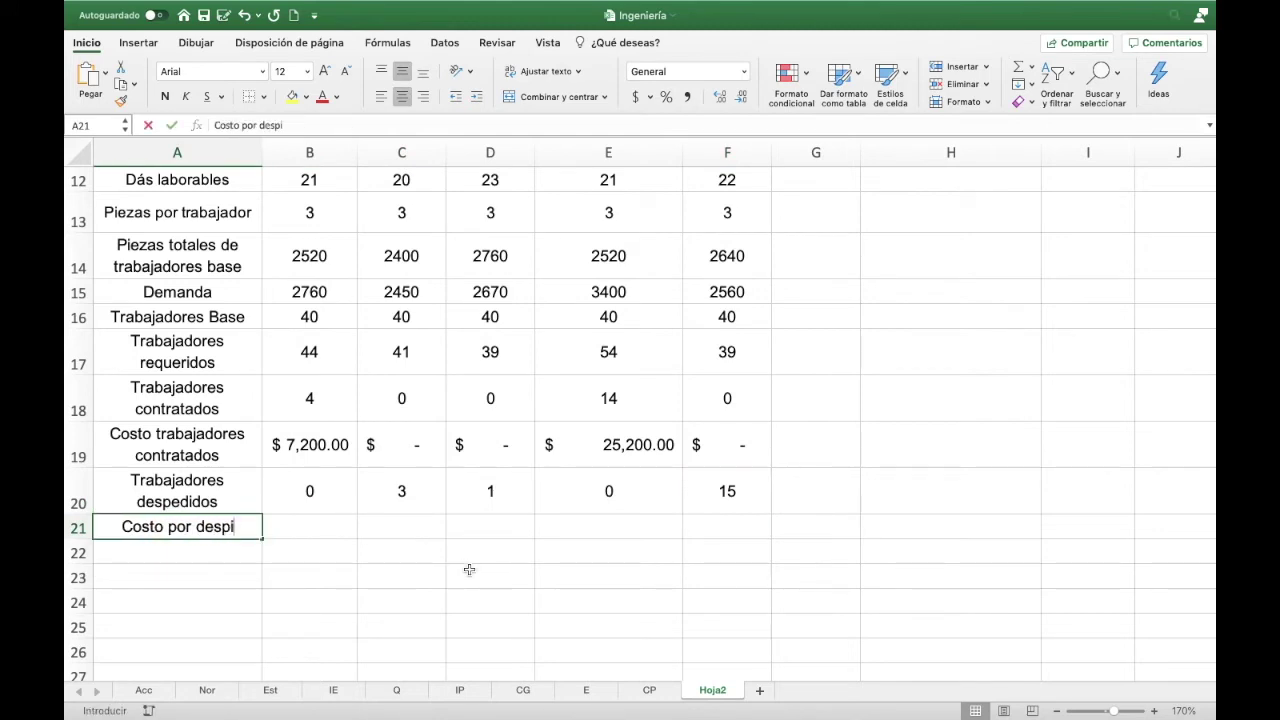
text(do)
key(Tab)
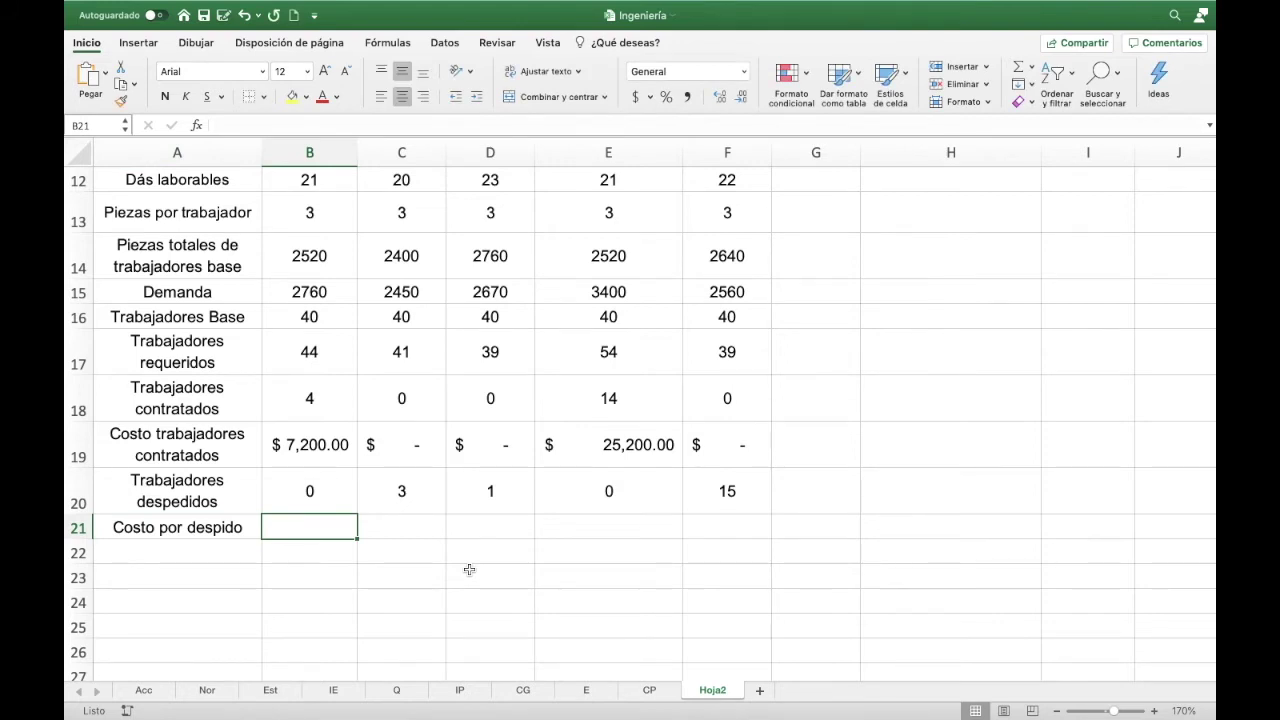
text(=)
key(Up)
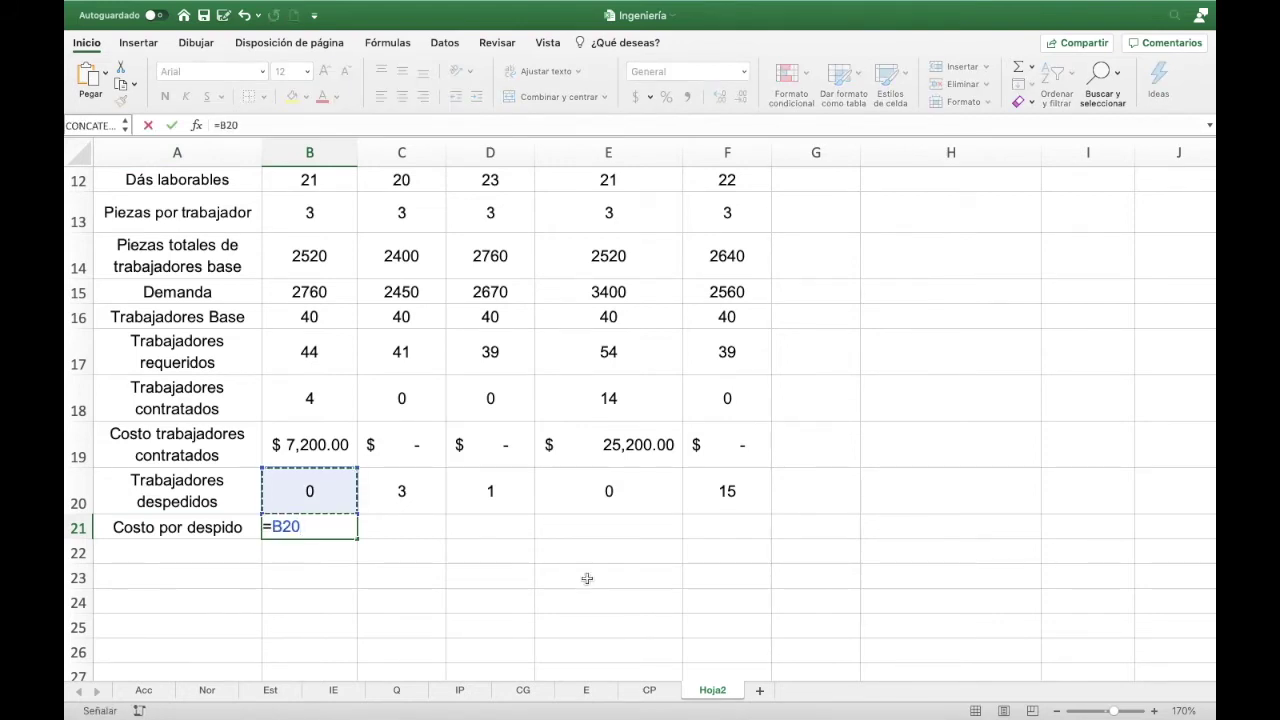
text(*)
scroll(1054, 383, up, 5)
scroll(1057, 389, up, 1)
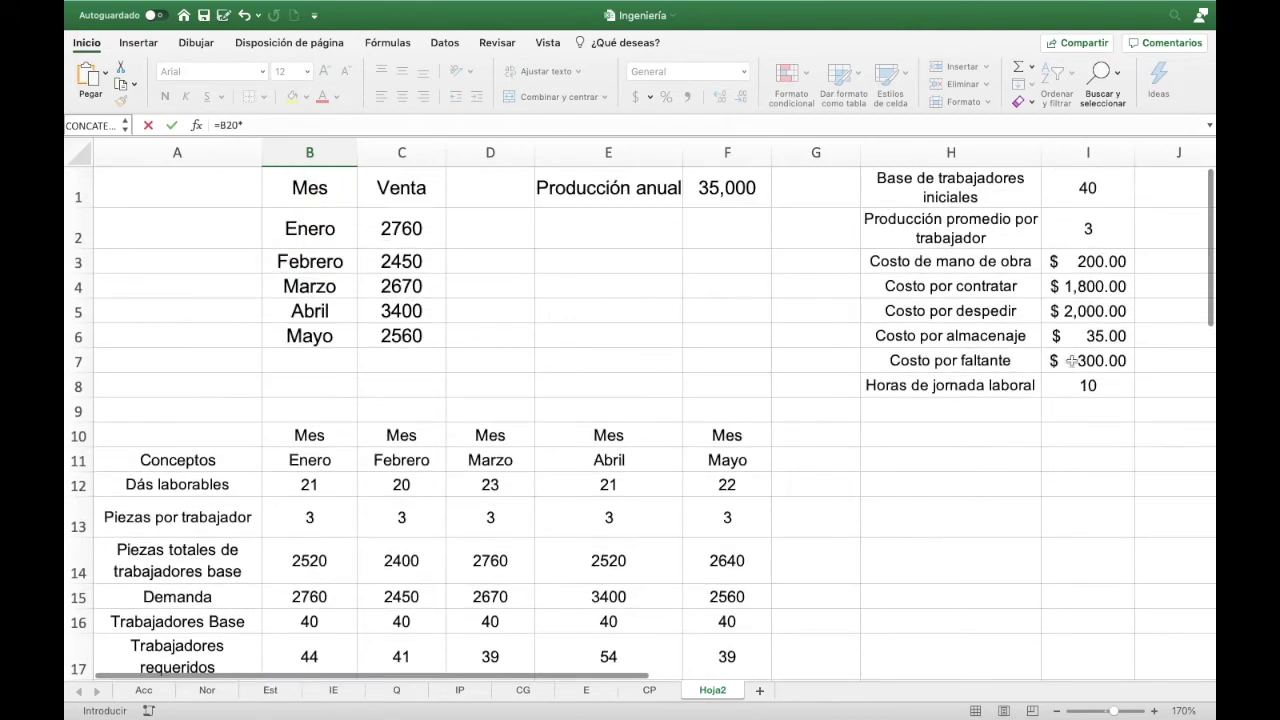
click(1070, 311)
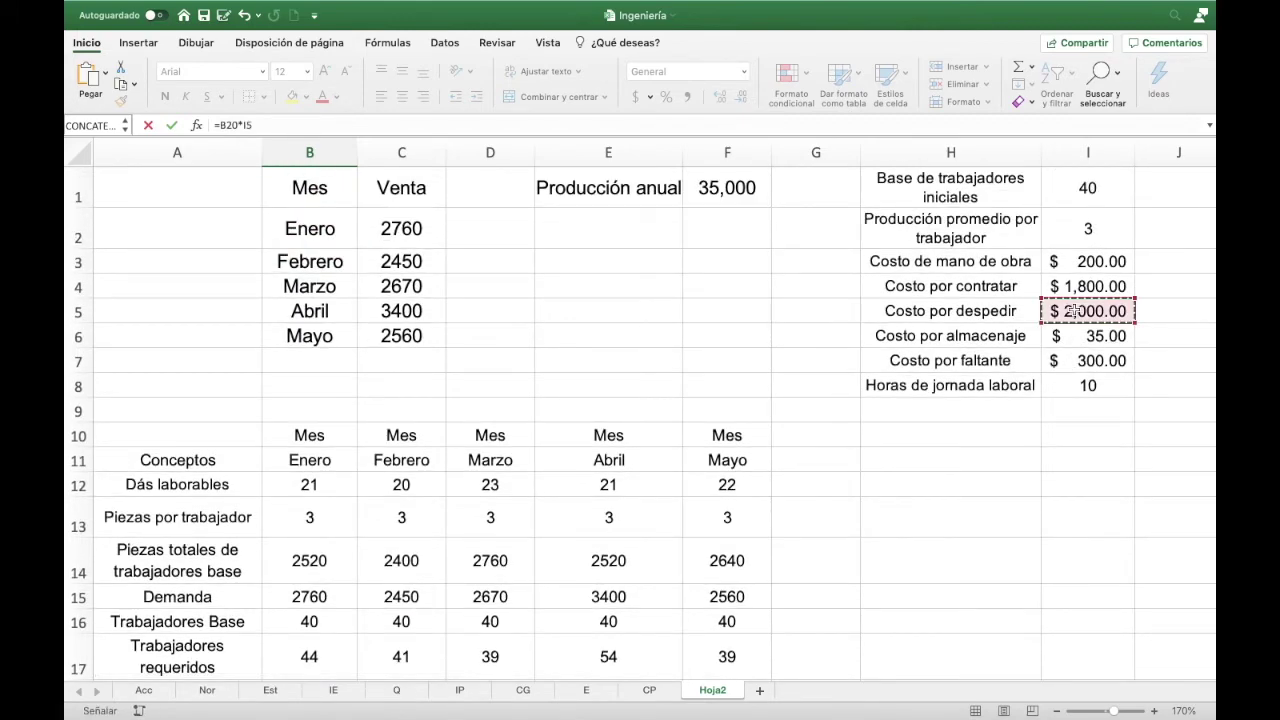
scroll(1070, 311, down, 6)
key(F4)
key(Return)
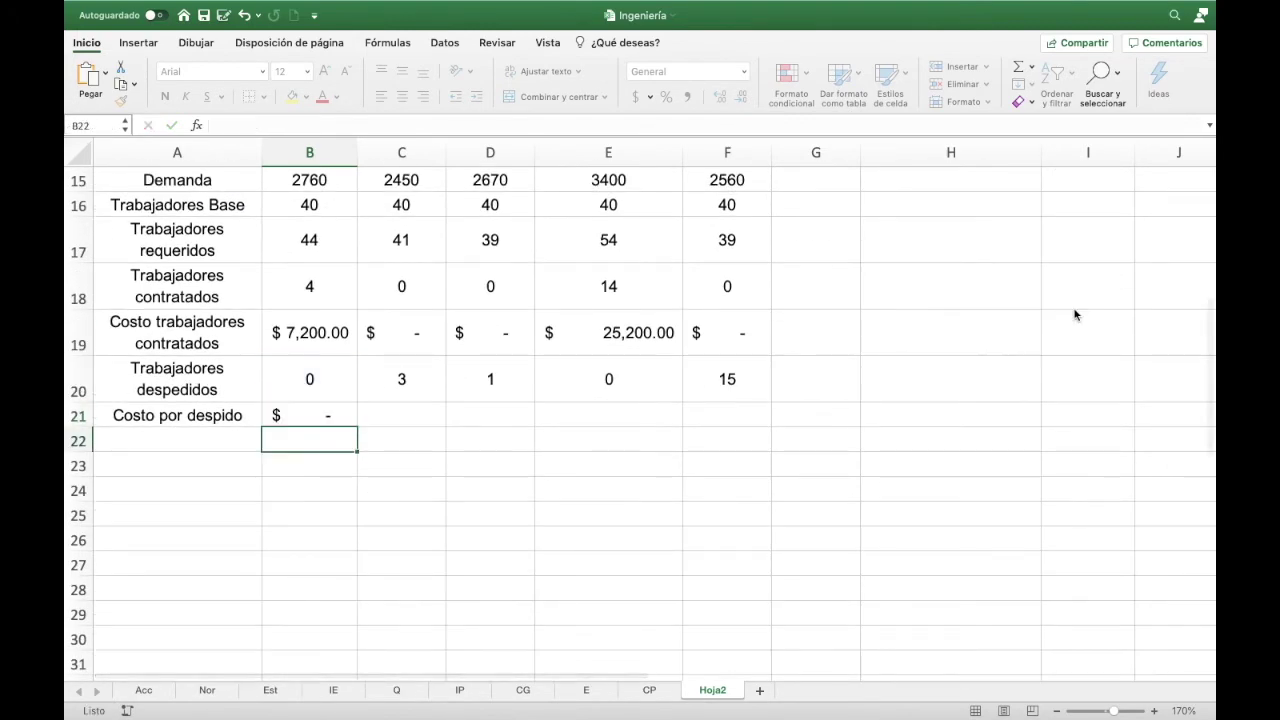
key(Up)
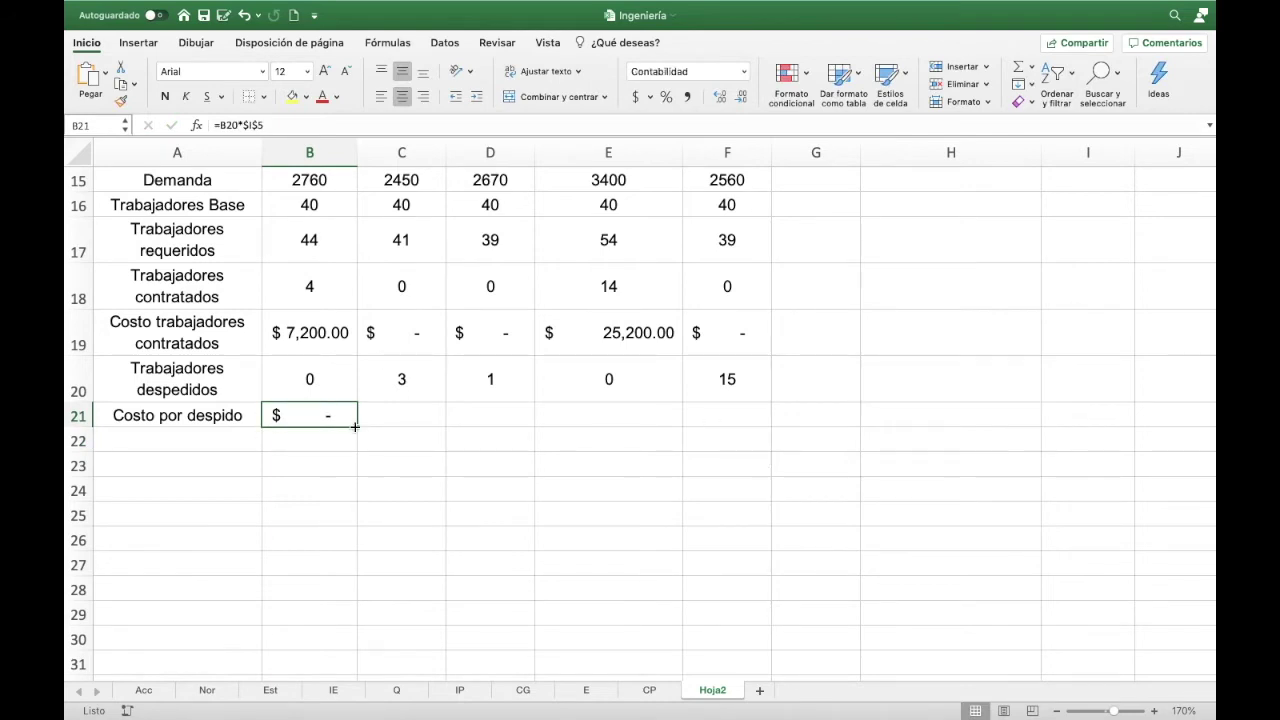
- Fill the firing-cost formula through F21 and autofit column F to show $30,000.00
drag(357, 426, 732, 445)
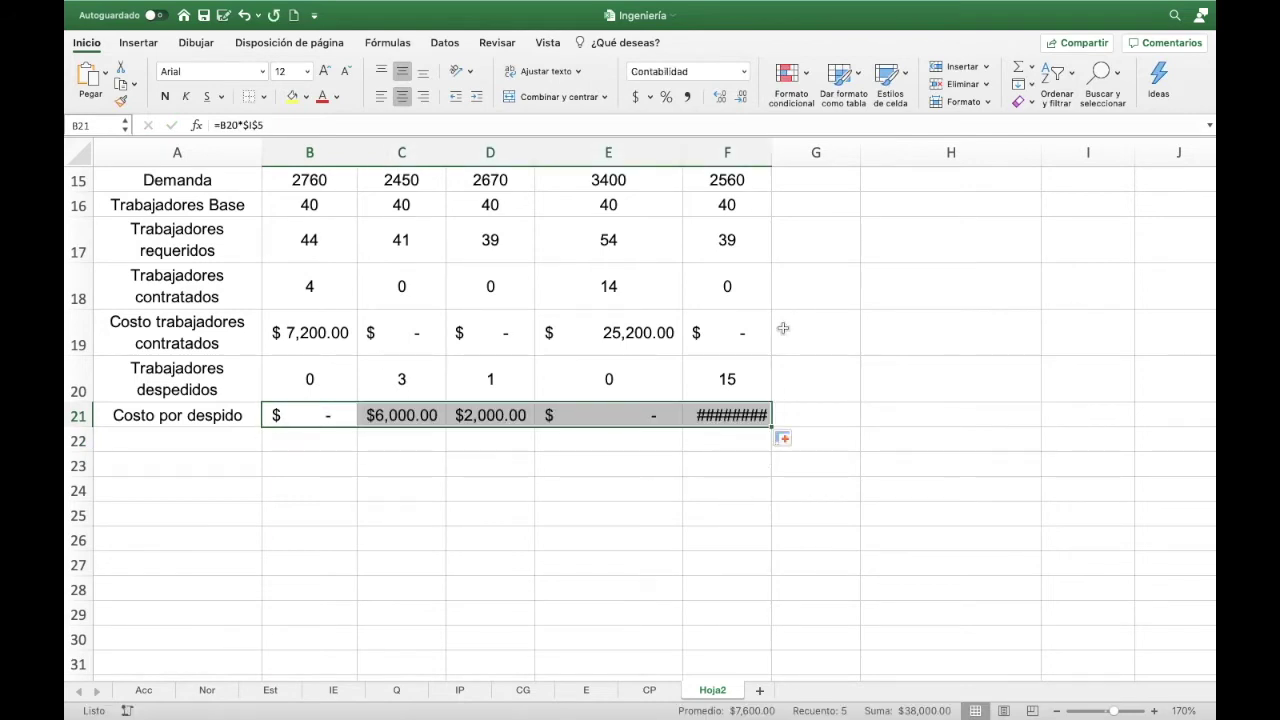
double_click(771, 152)
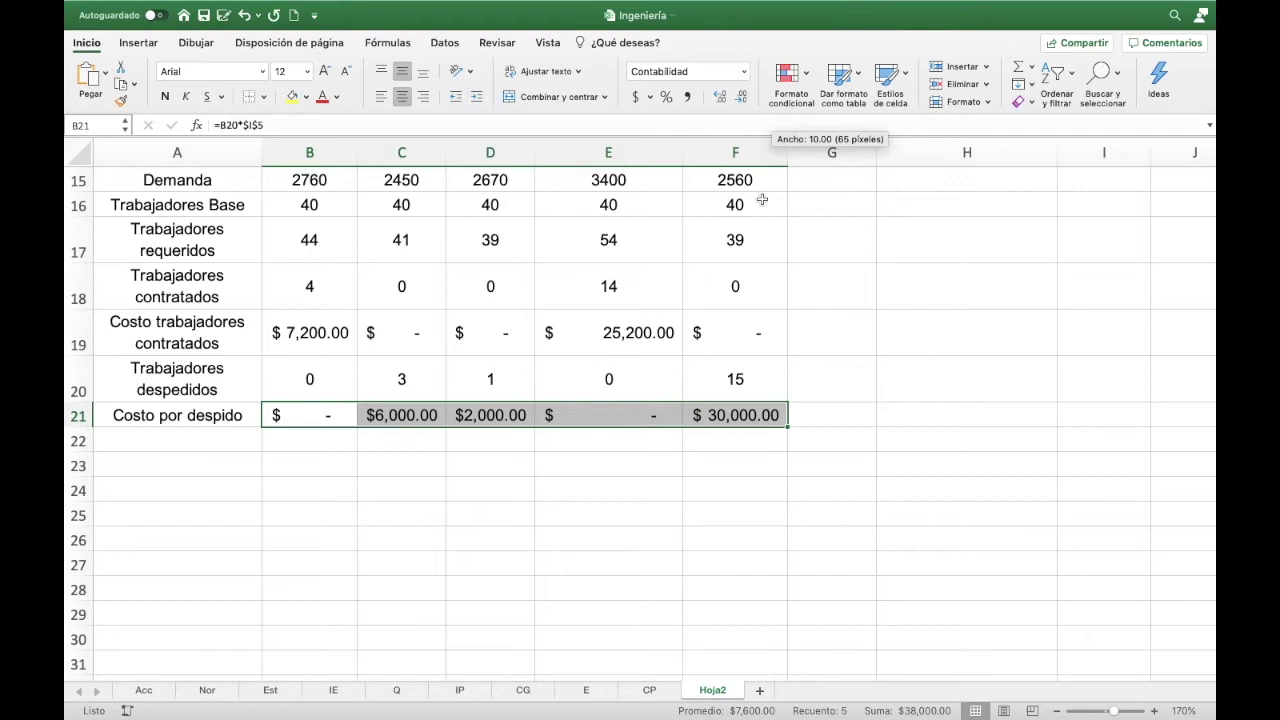
click(455, 488)
click(192, 443)
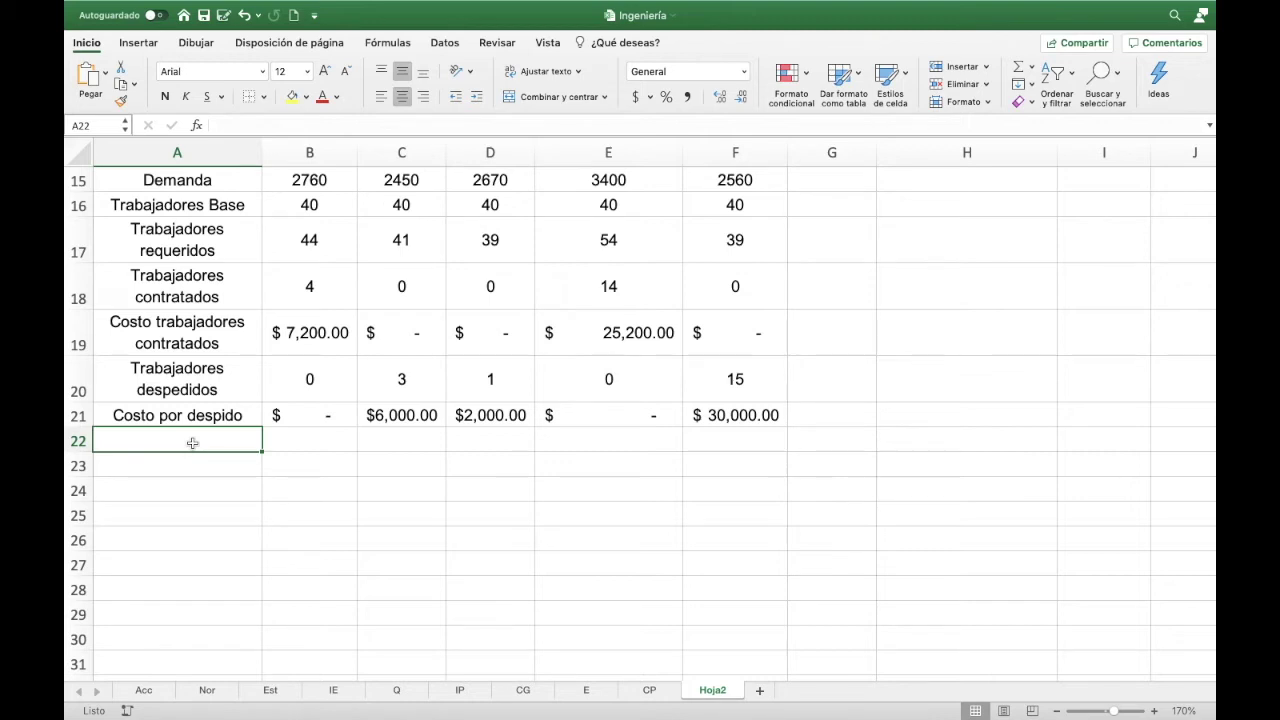
- Label A22 'Piezas producidas'
scroll(260, 436, up, 1)
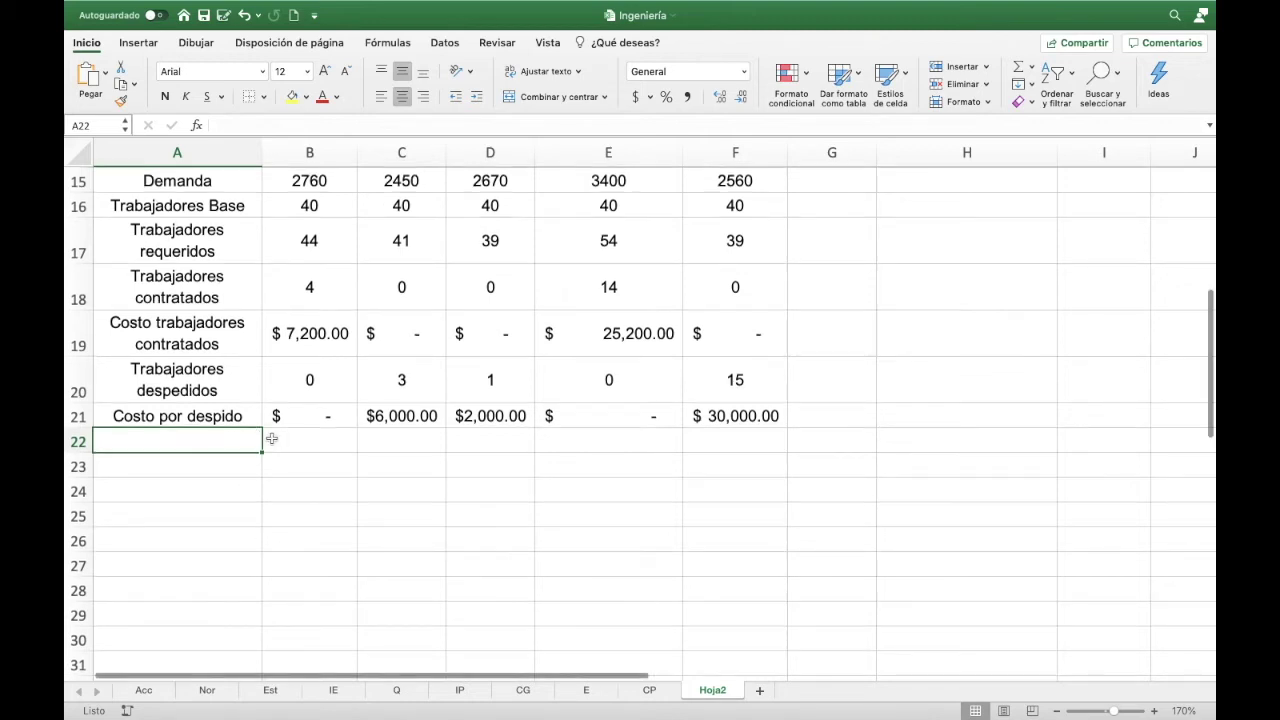
click(79, 270)
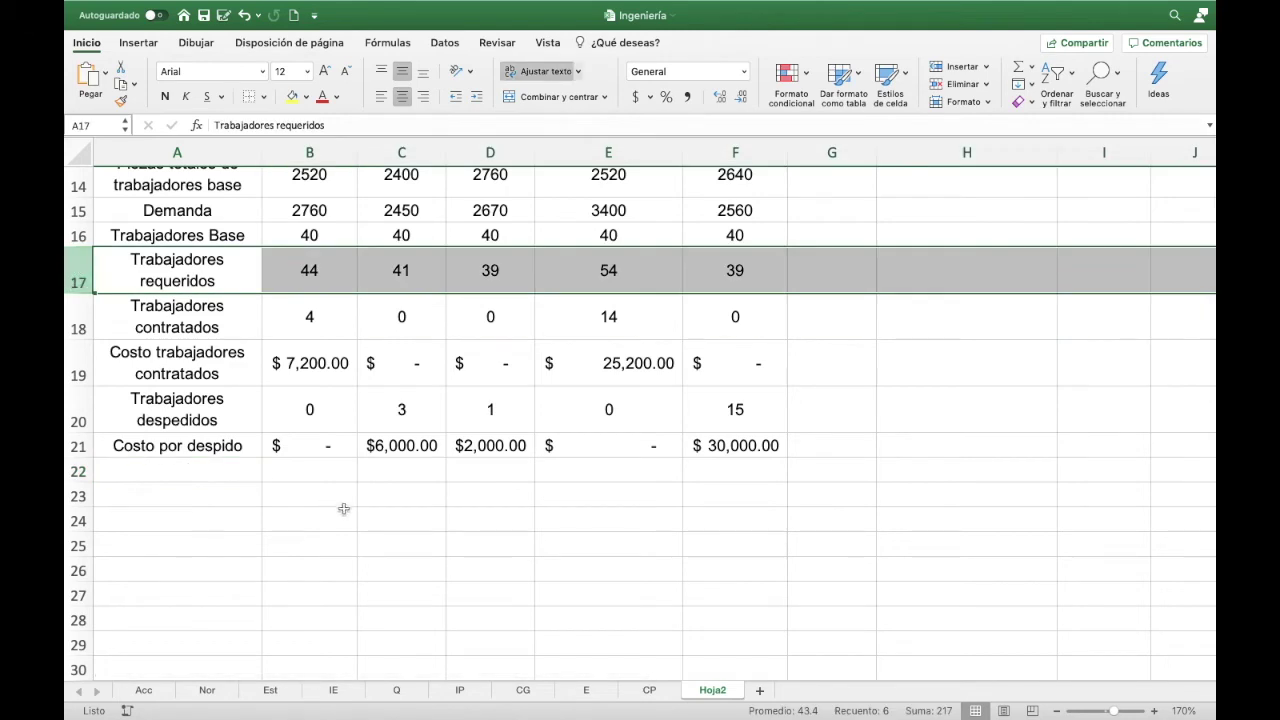
click(160, 472)
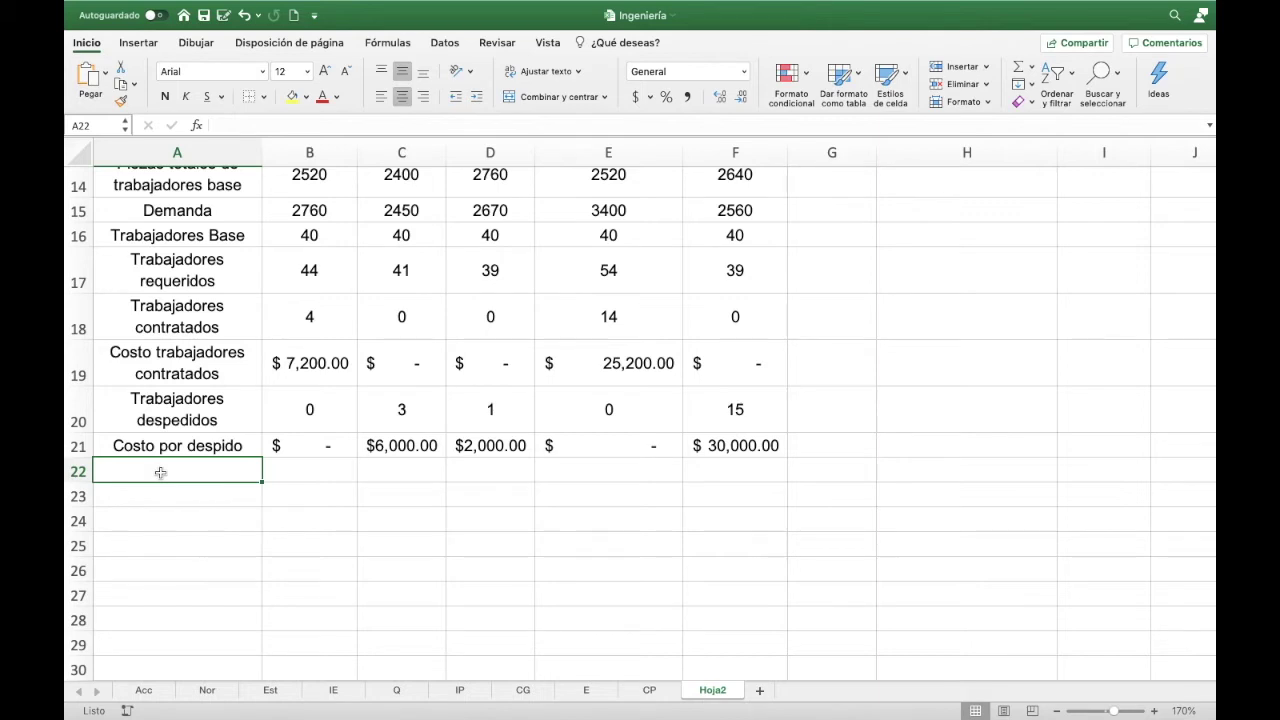
text(Piezas )
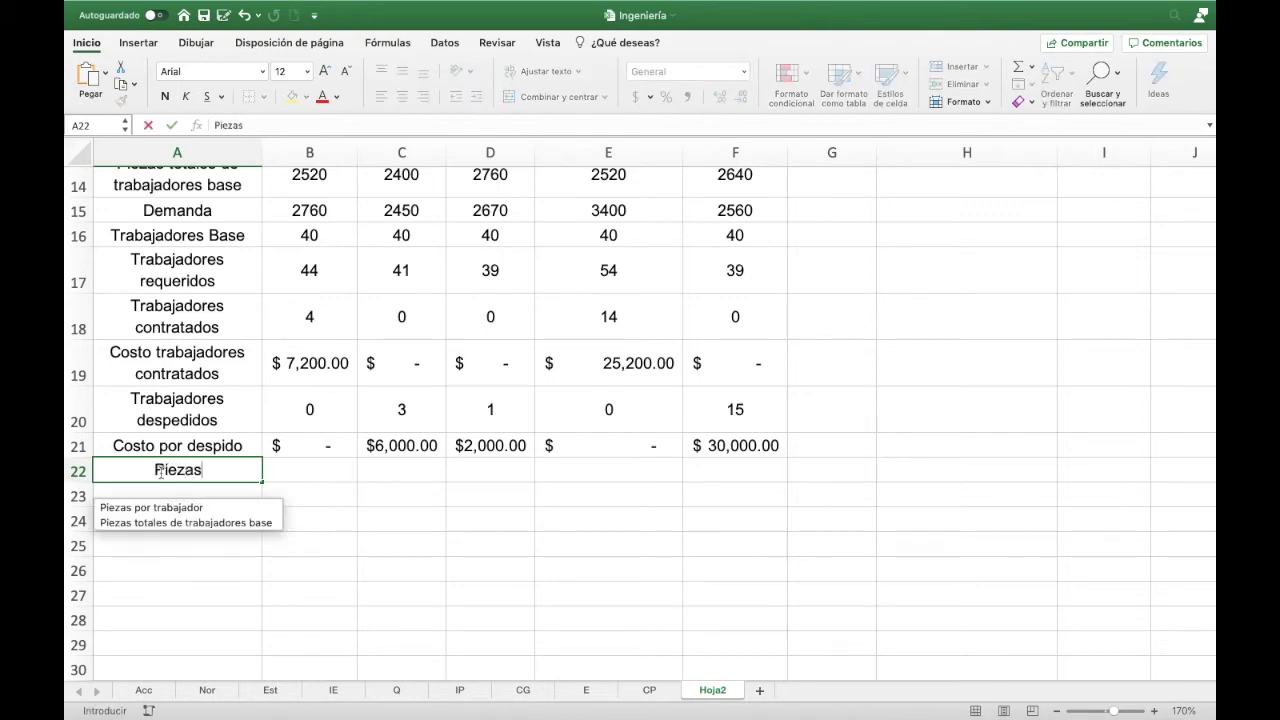
text(produci)
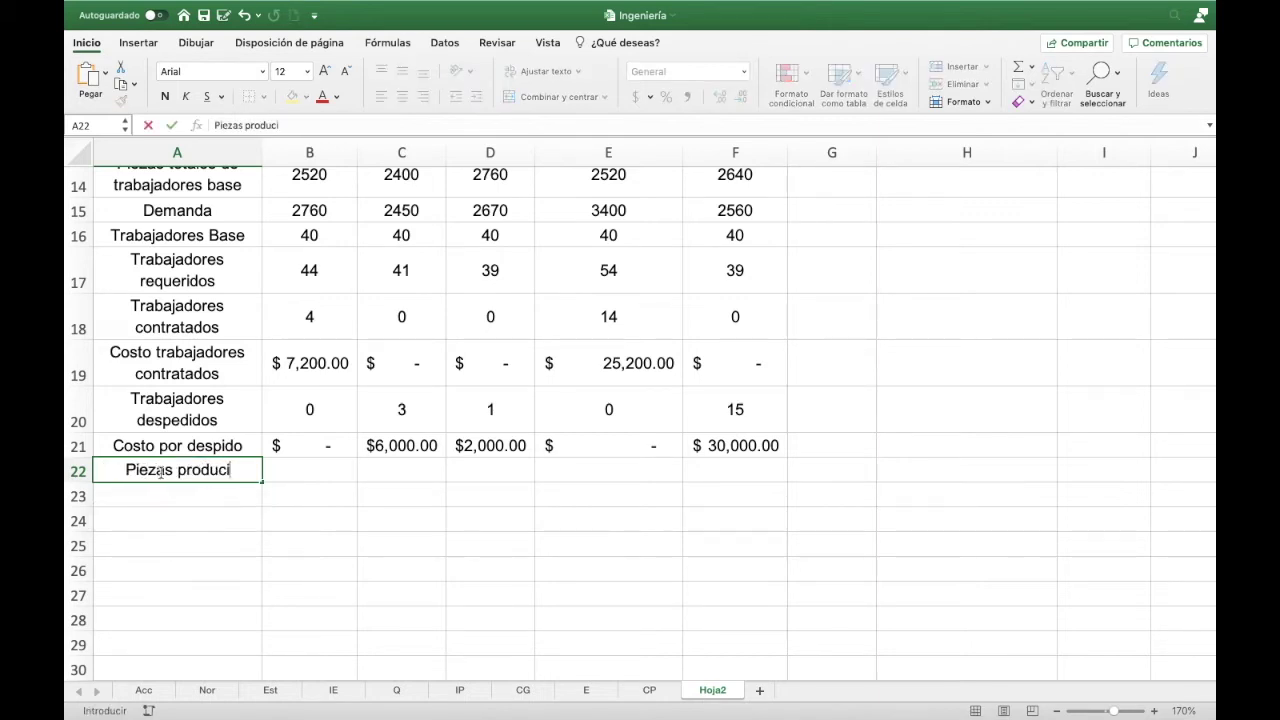
text(das)
key(Tab)
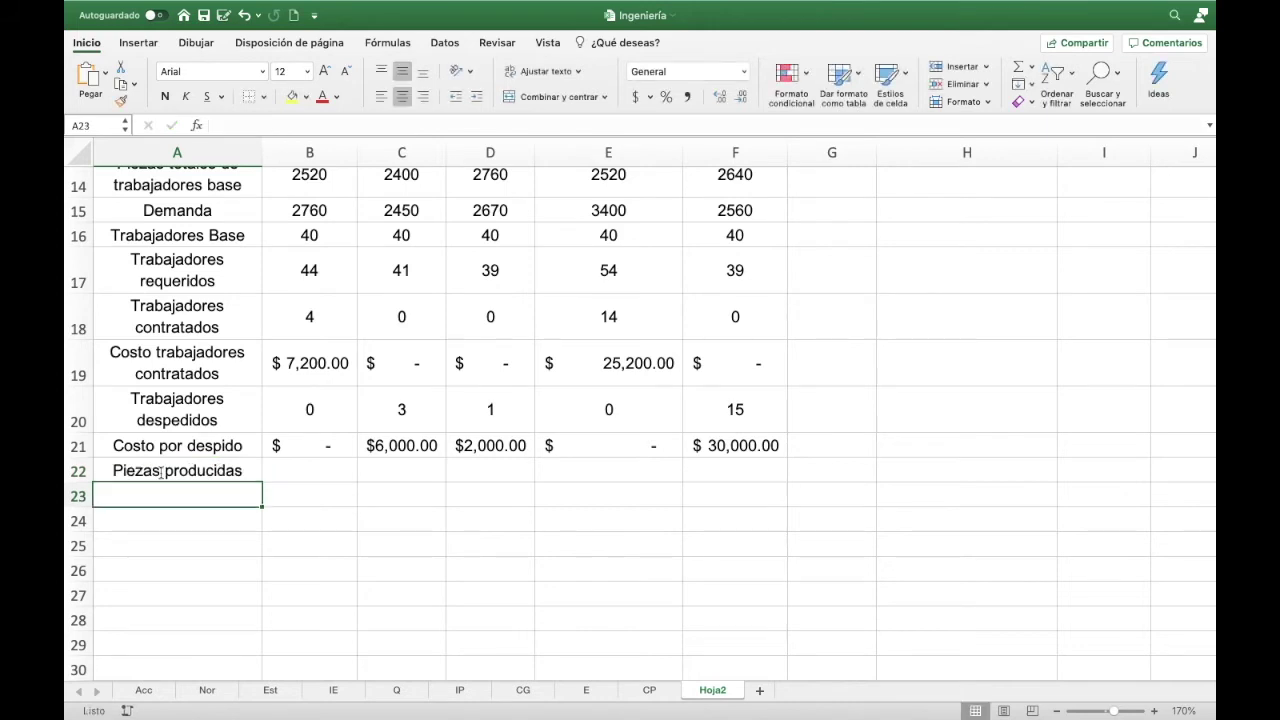
- Enter =(B13*B17)*B12 in B22 for January's pieces produced, giving 2772
text(=)
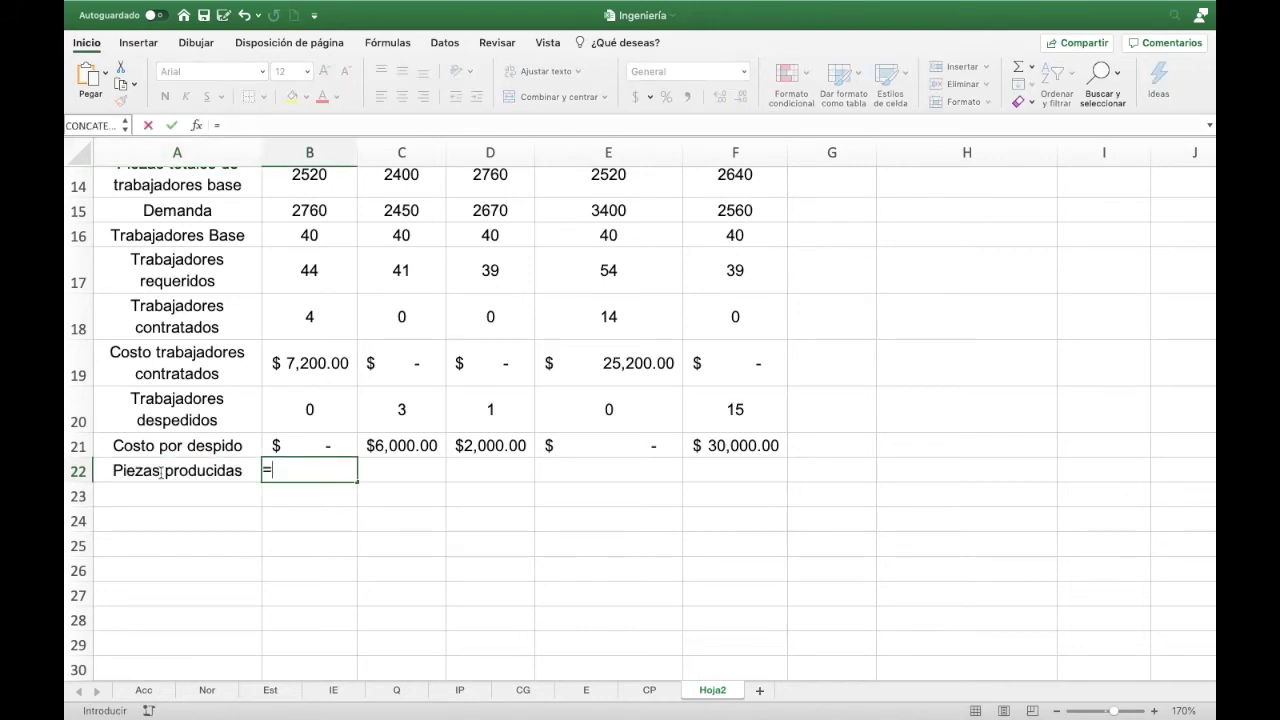
scroll(289, 350, up, 4)
click(289, 269)
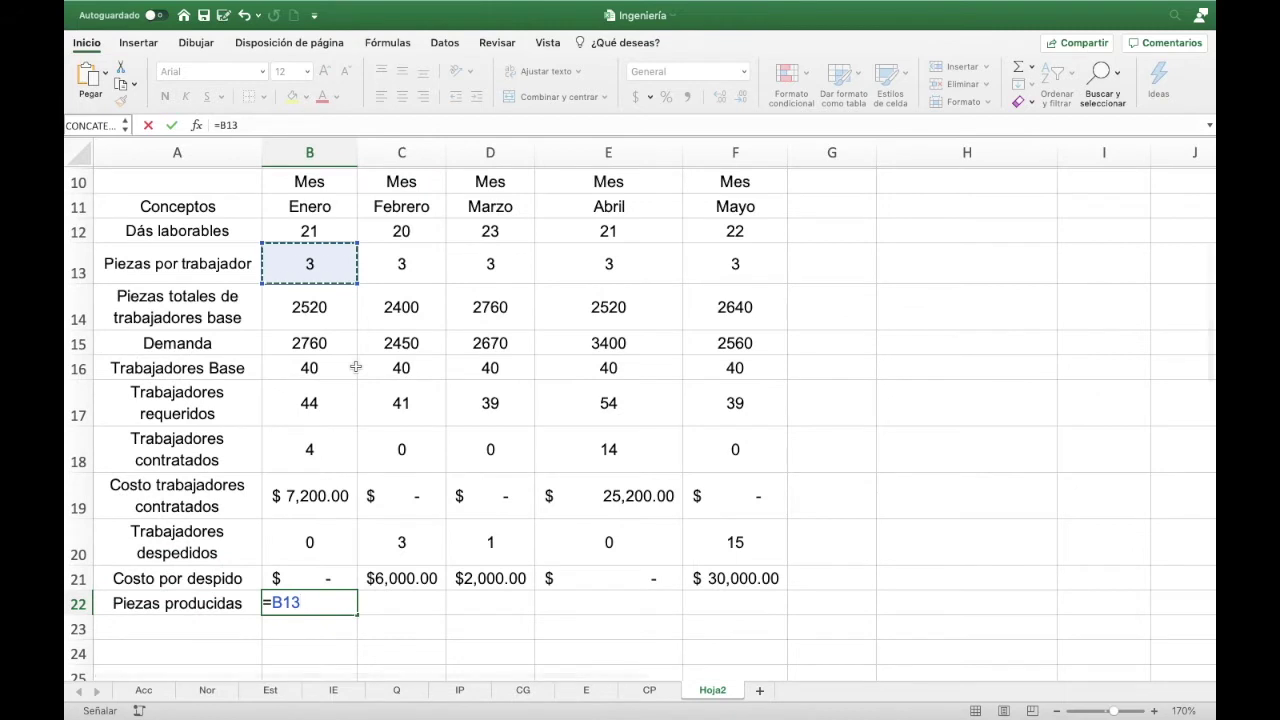
text(*)
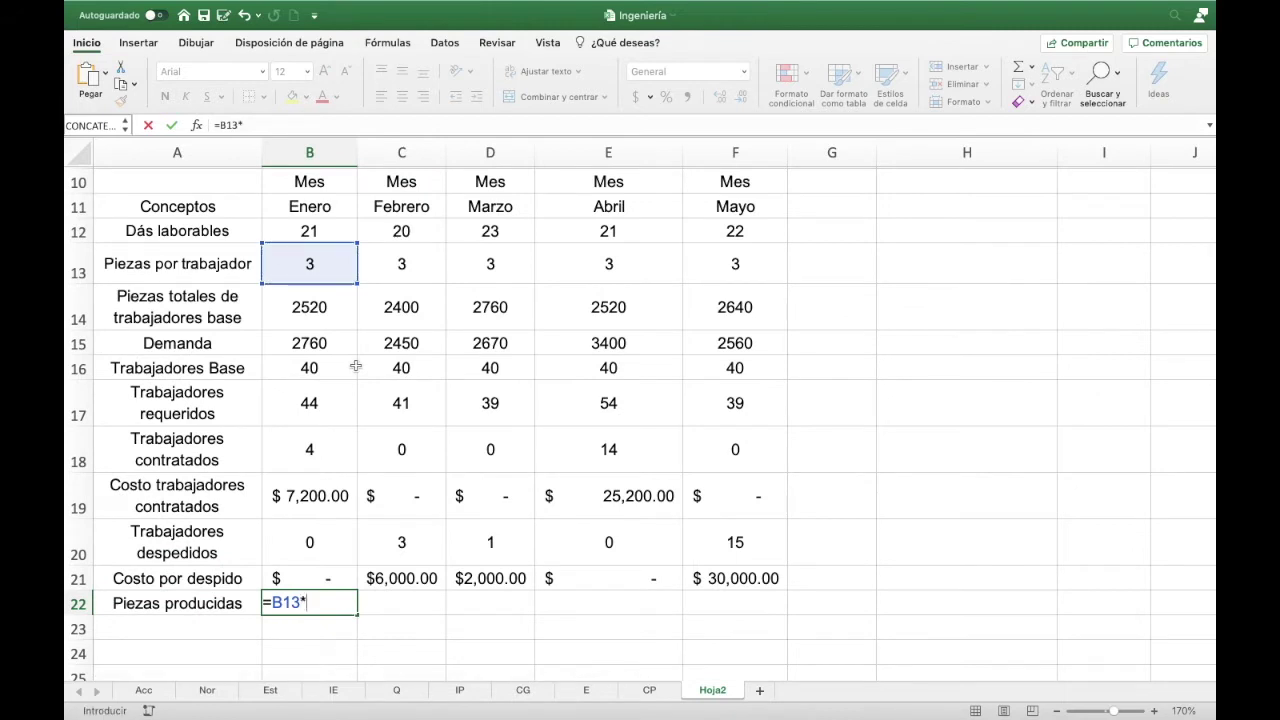
click(318, 404)
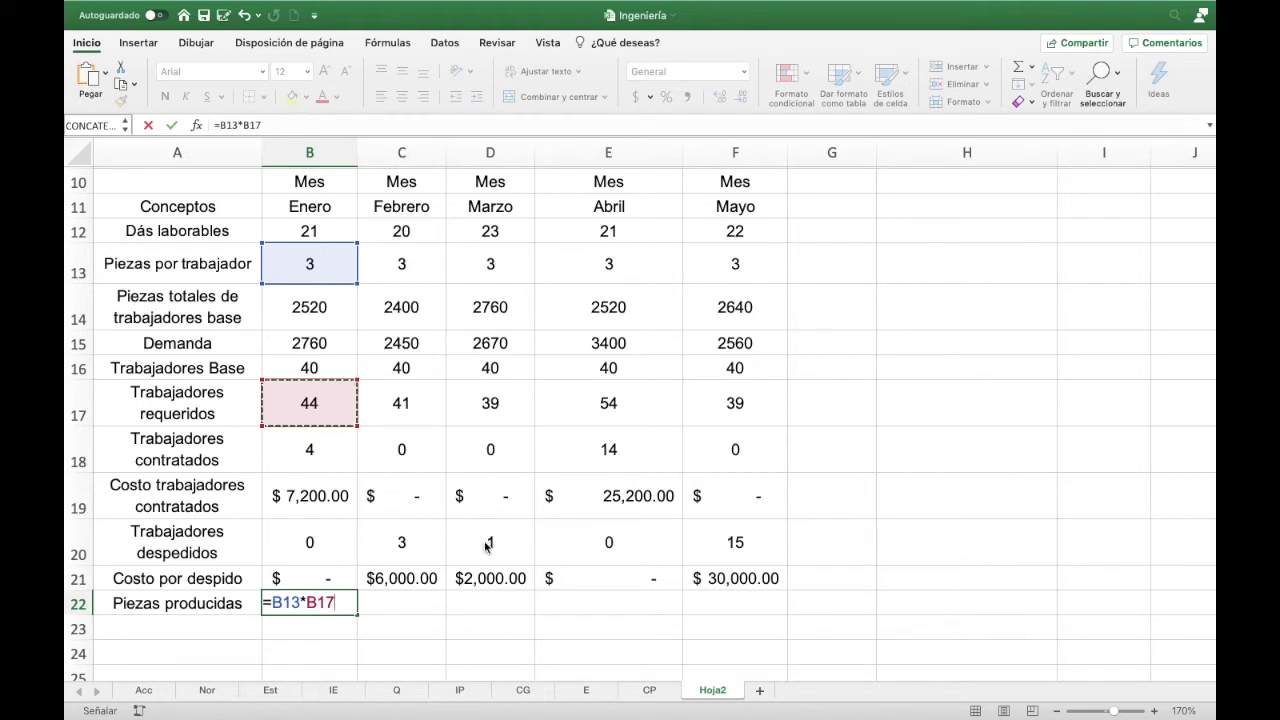
key(Tab)
click(305, 603)
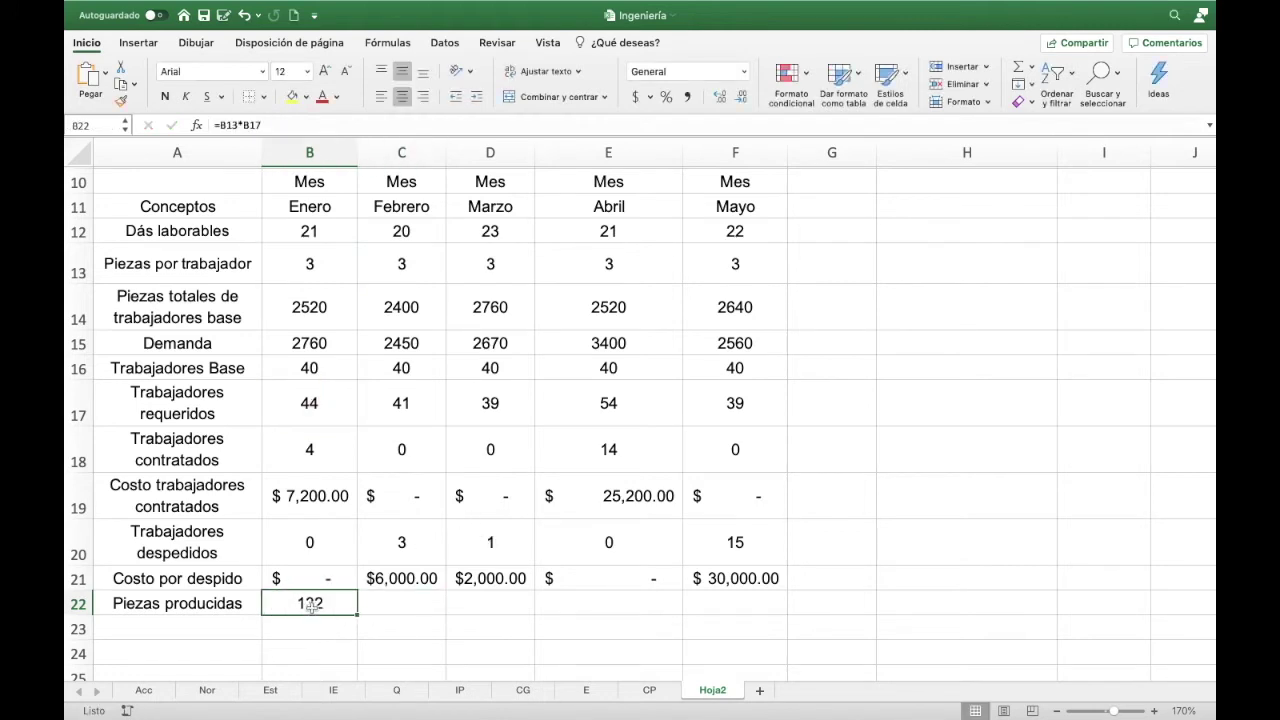
click(219, 124)
text(()
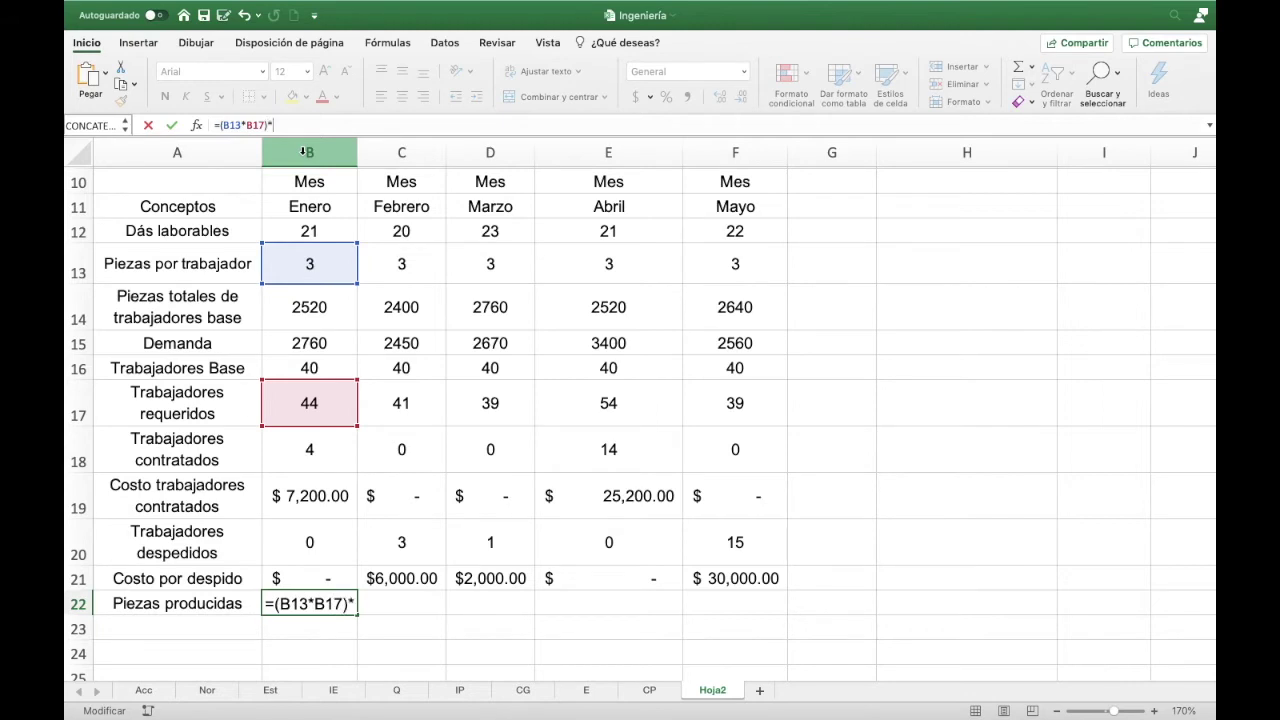
click(341, 229)
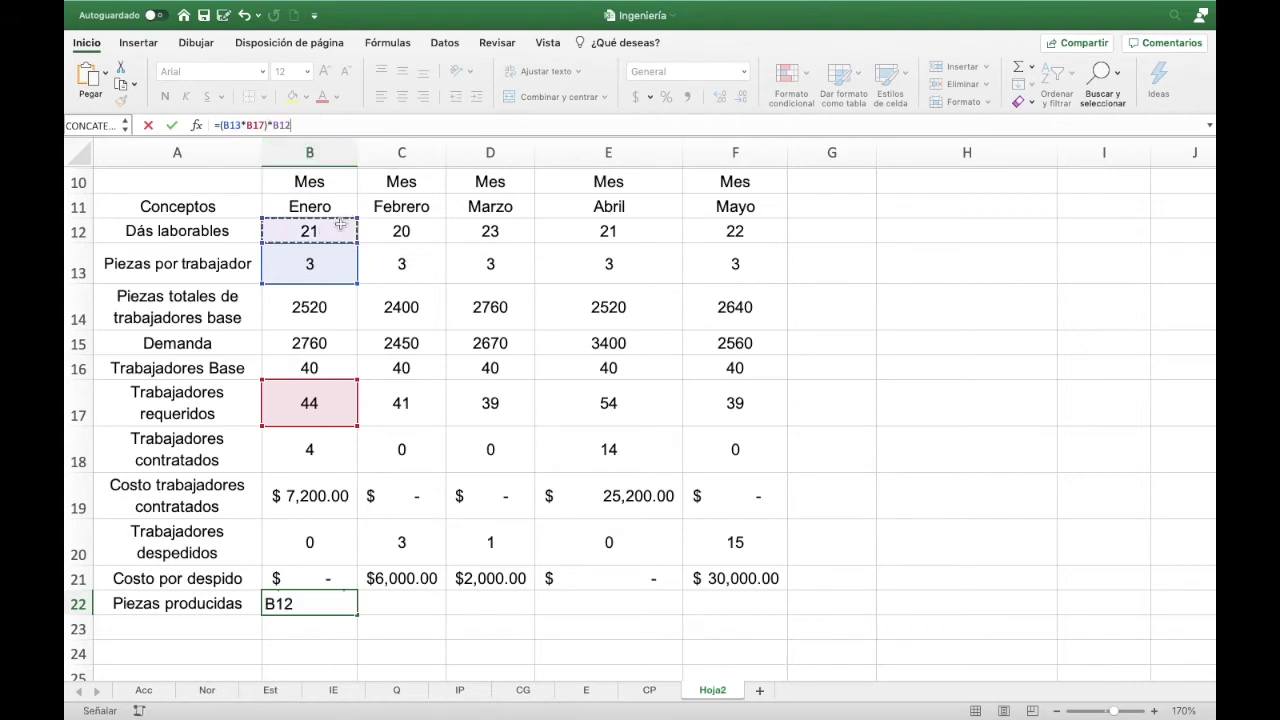
key(Tab)
click(330, 602)
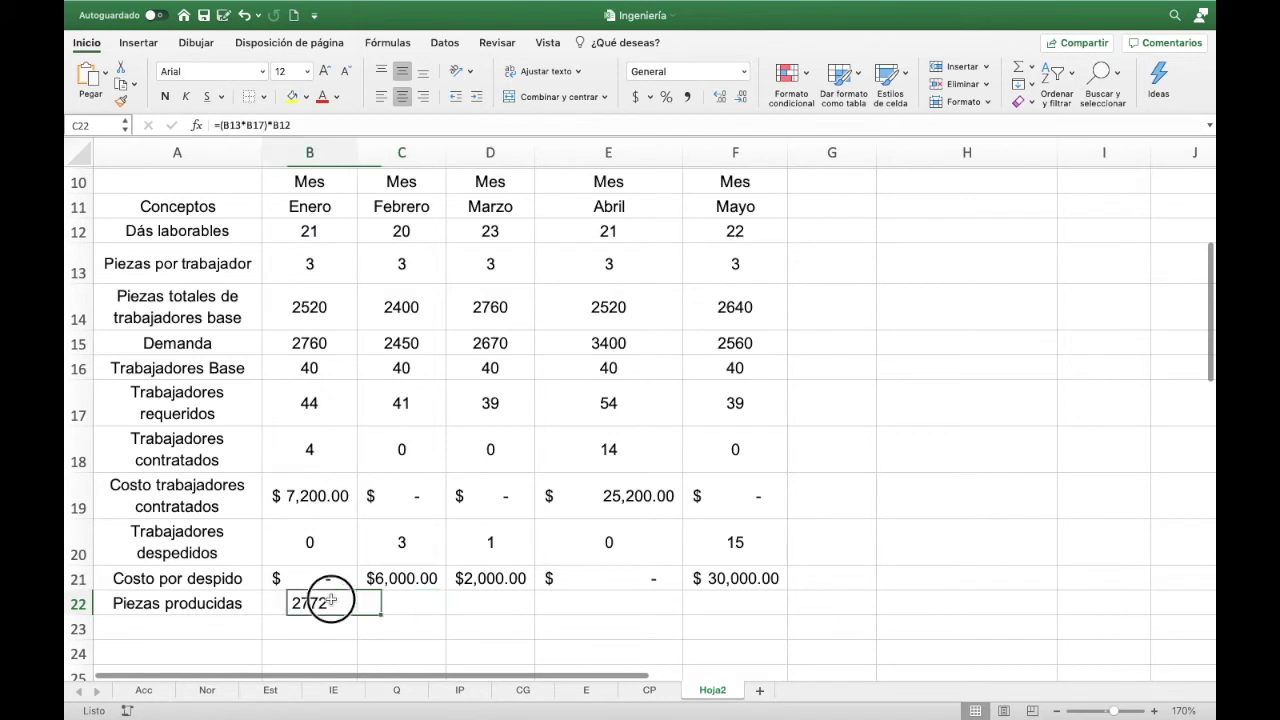
- Format B22 as Número with 0 decimals and a thousands separator
key(super+1)
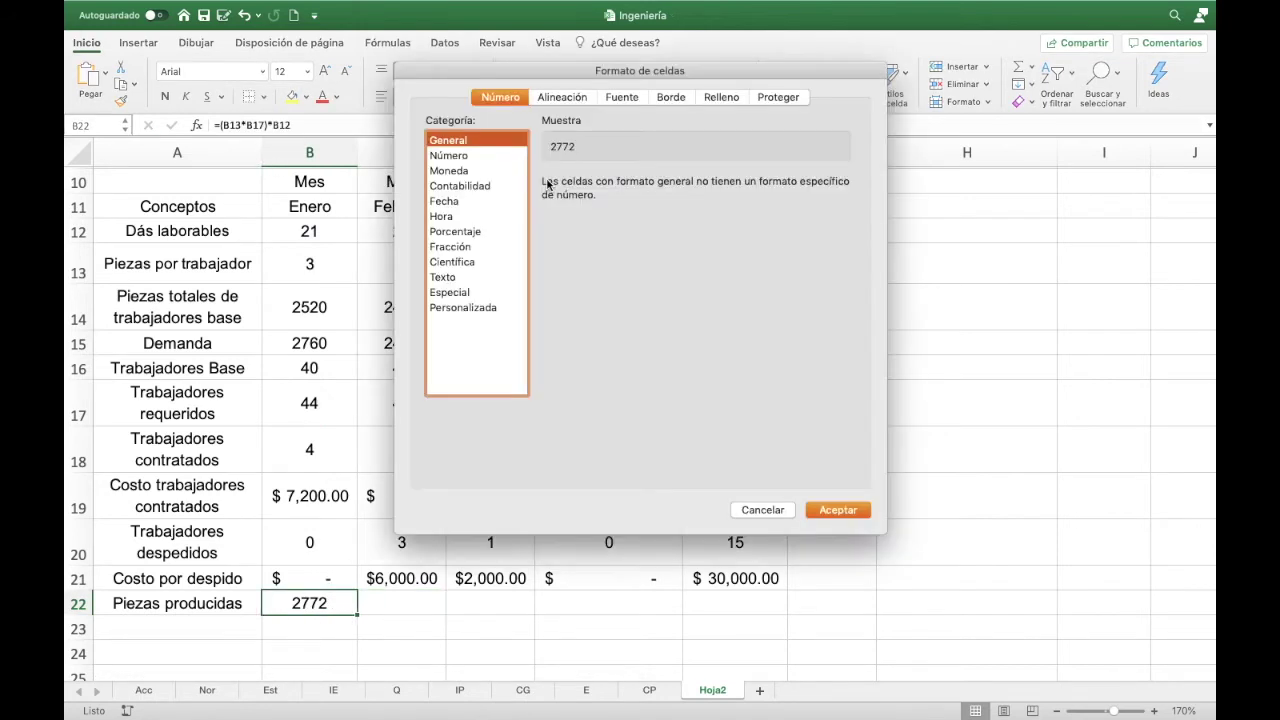
click(490, 156)
click(691, 186)
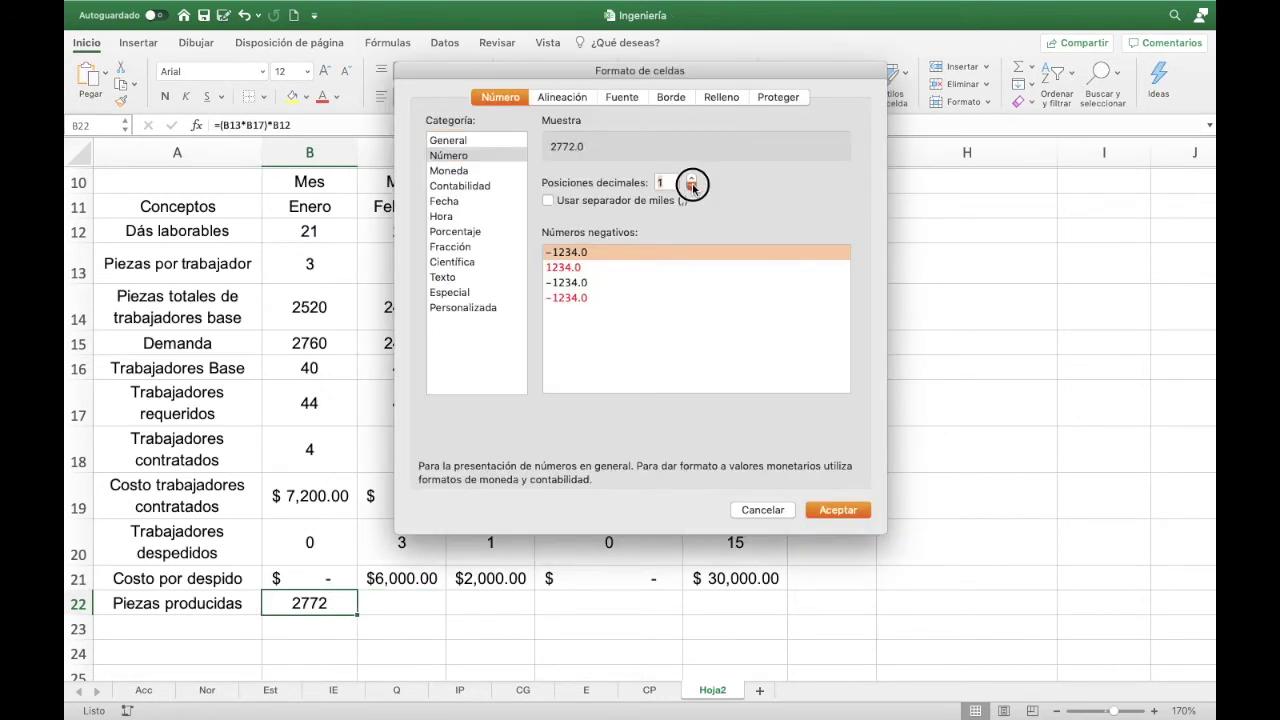
click(691, 186)
click(665, 199)
click(838, 510)
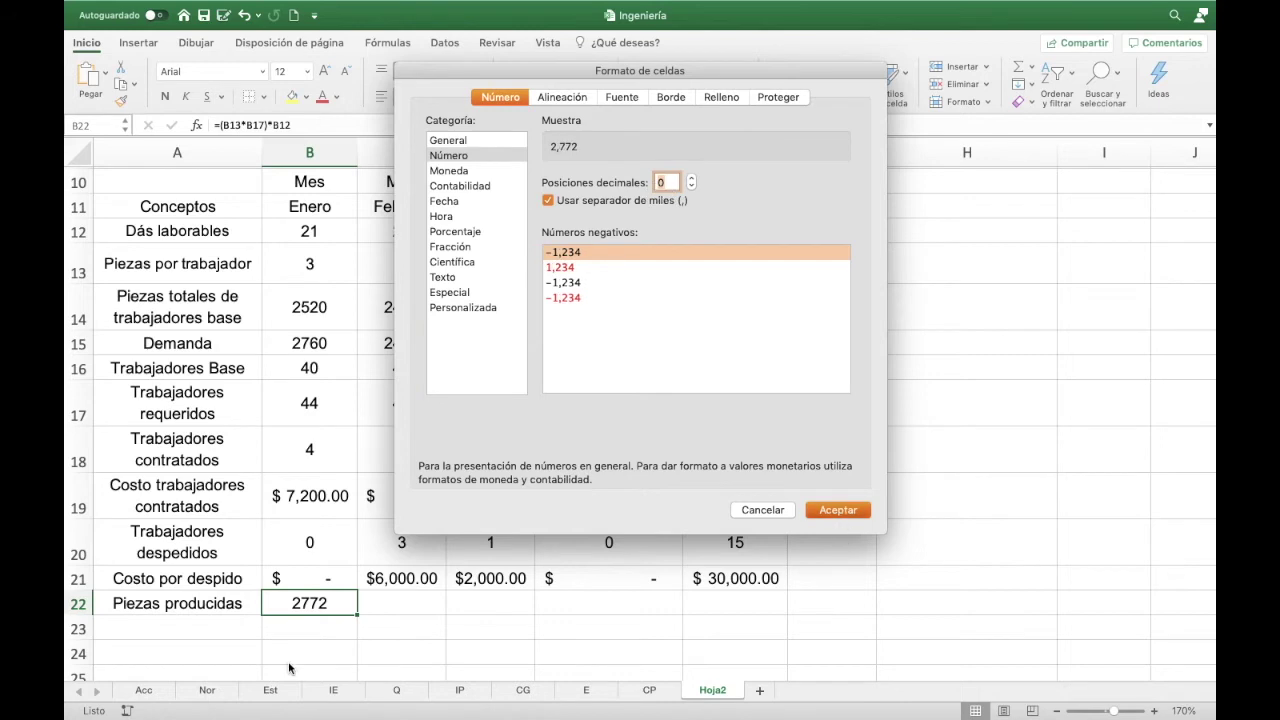
- Fill the pieces formula through F22 and paint its format onto rows B14:F15
drag(357, 613, 760, 608)
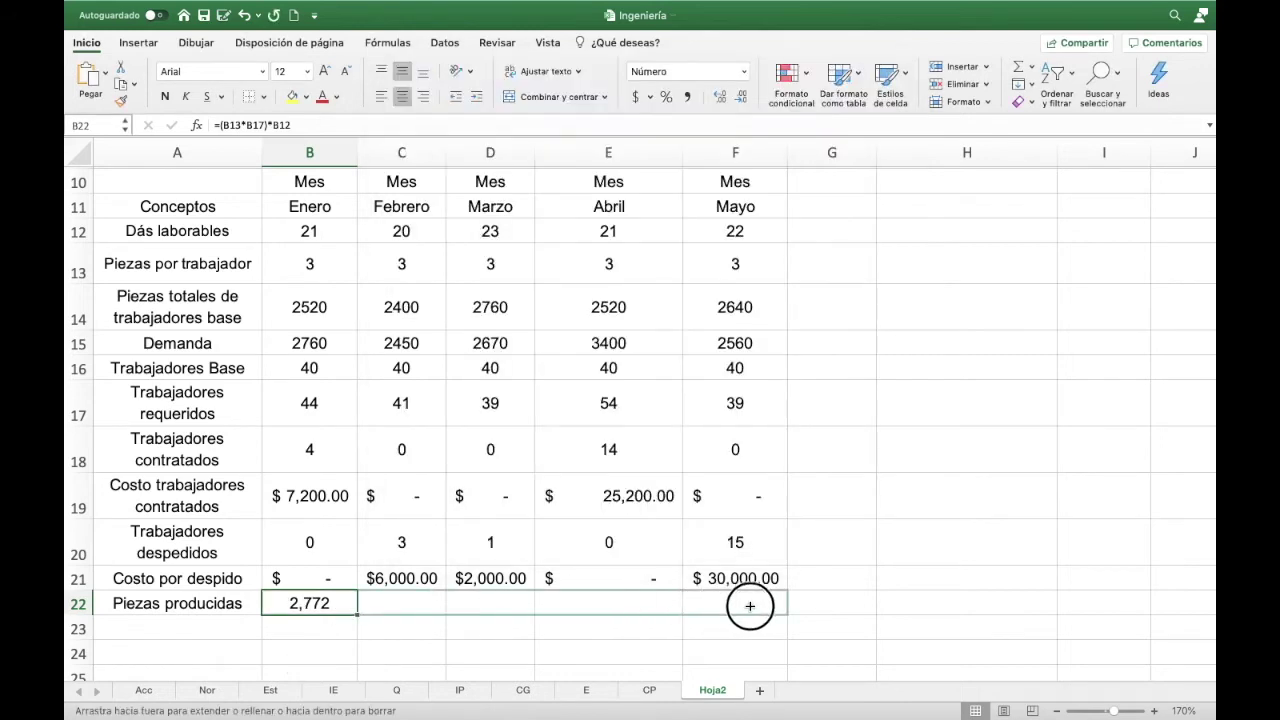
click(120, 100)
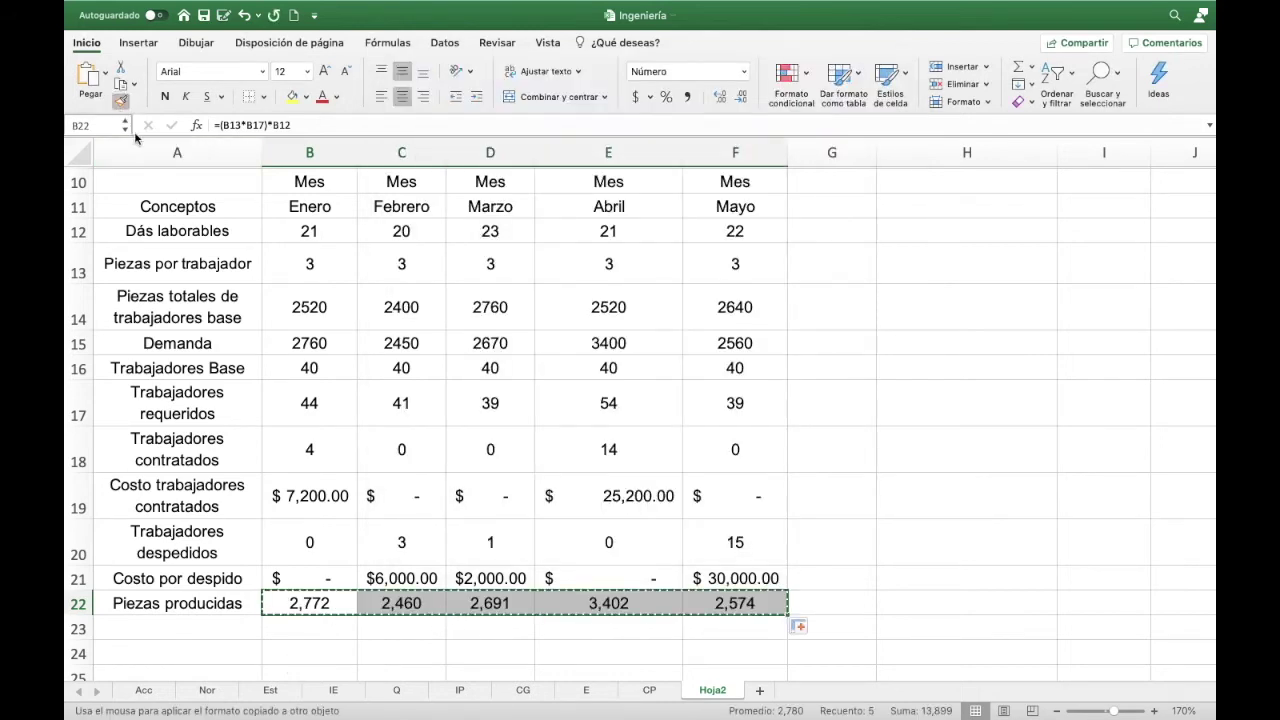
drag(305, 312, 735, 343)
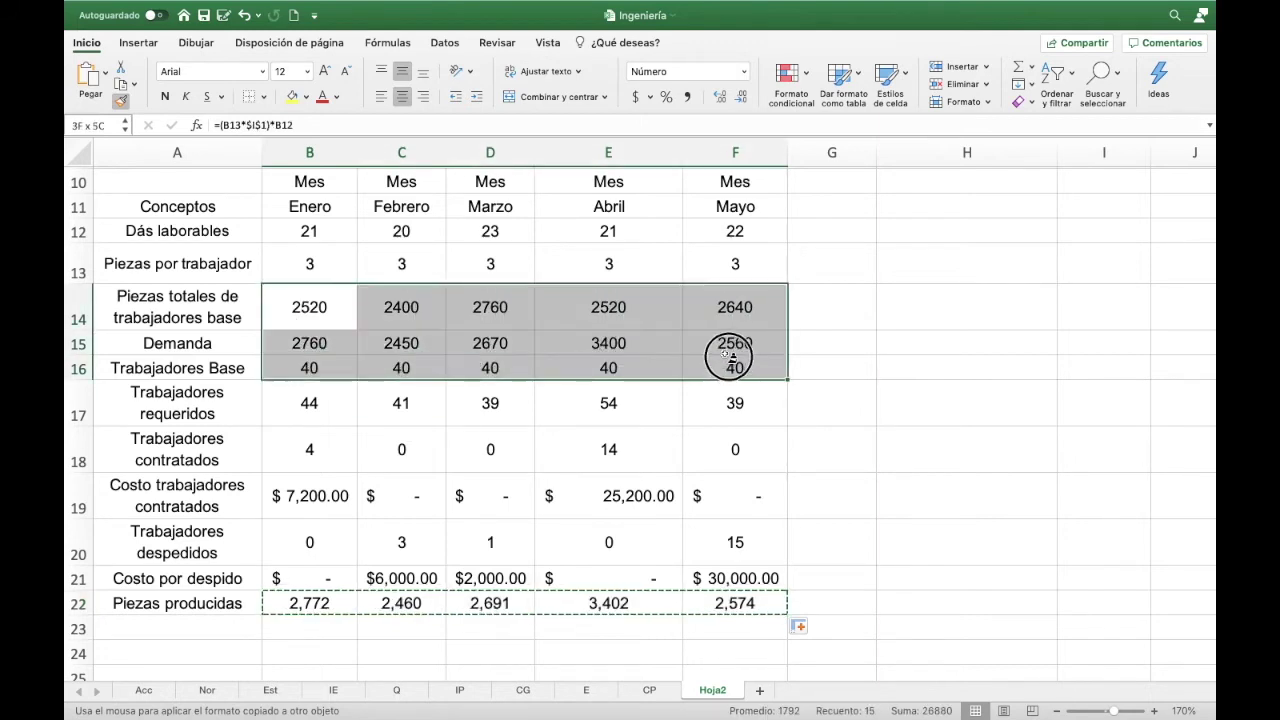
click(840, 525)
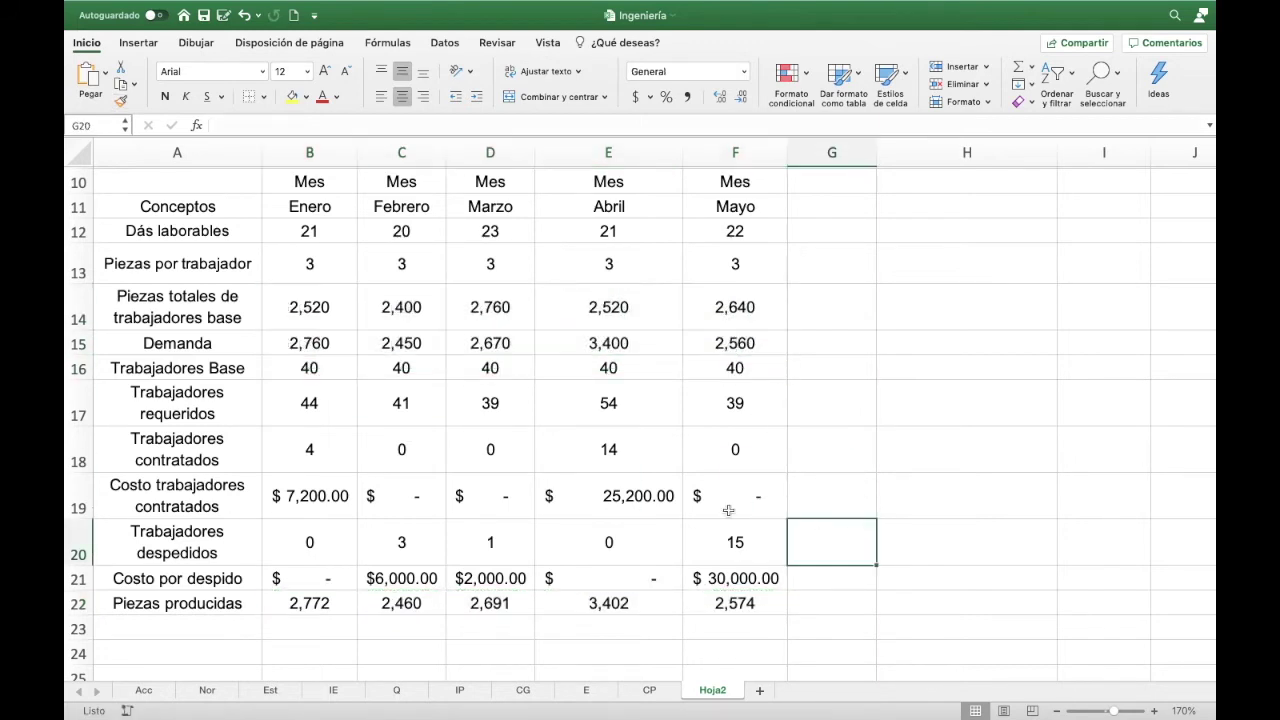
click(304, 595)
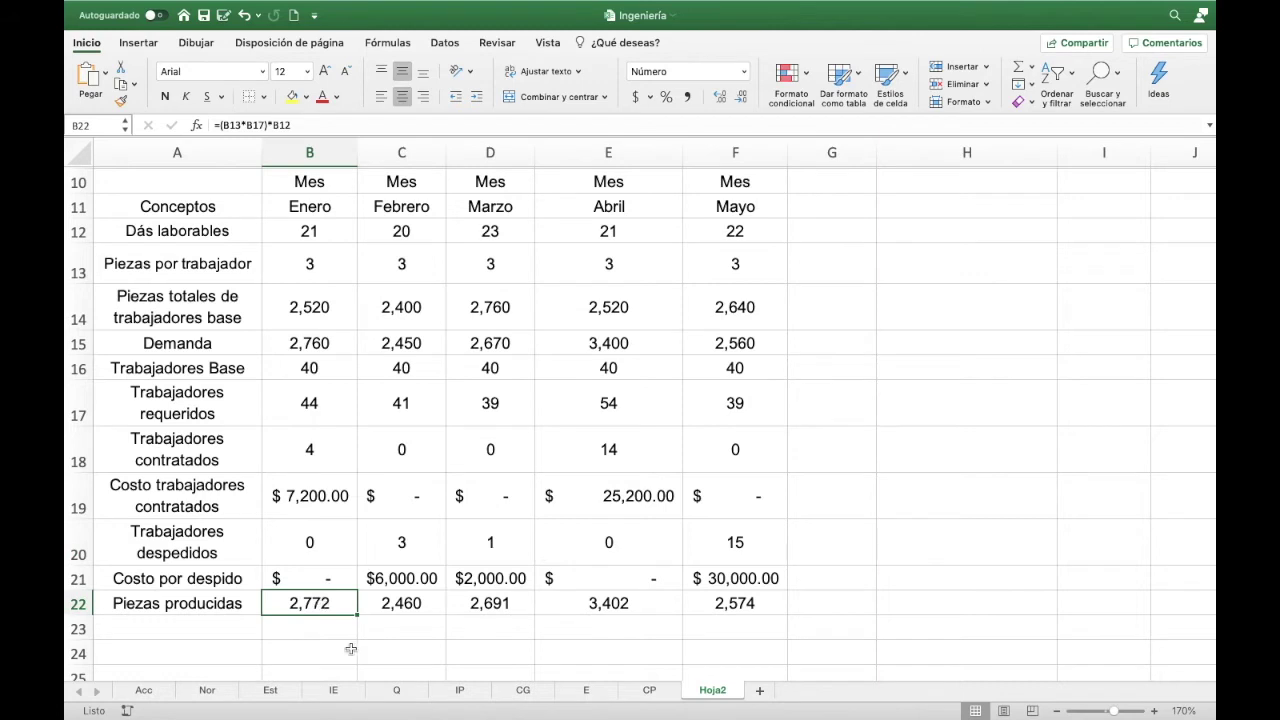
scroll(223, 629, down, 1)
- Insert a blank row 22 above Piezas producidas, pushing it to row 23
click(199, 600)
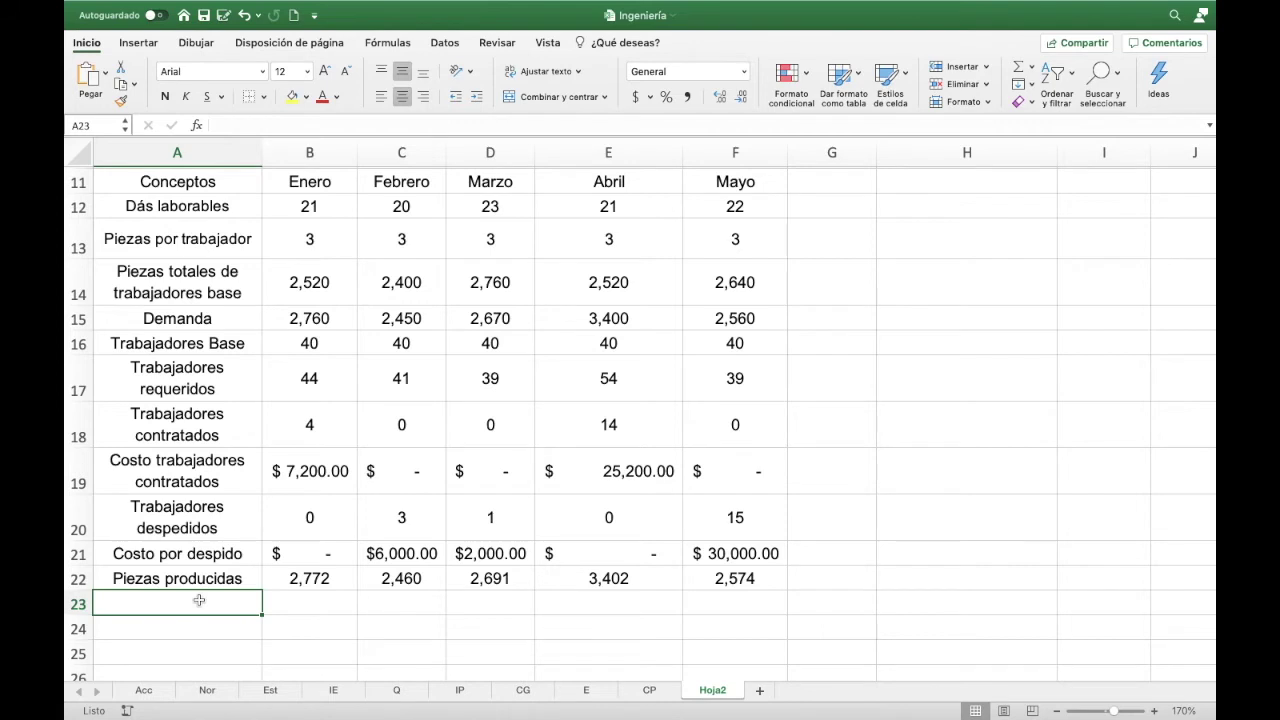
click(78, 578)
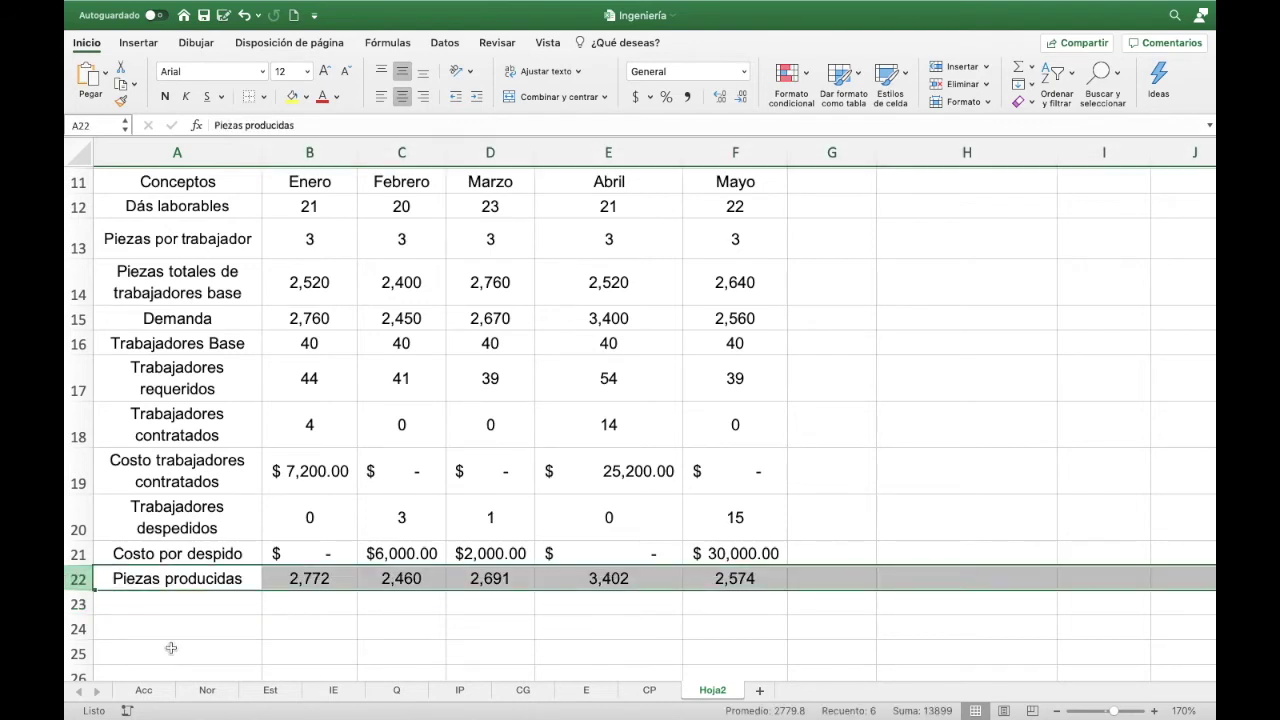
key(ctrl+shift+plus)
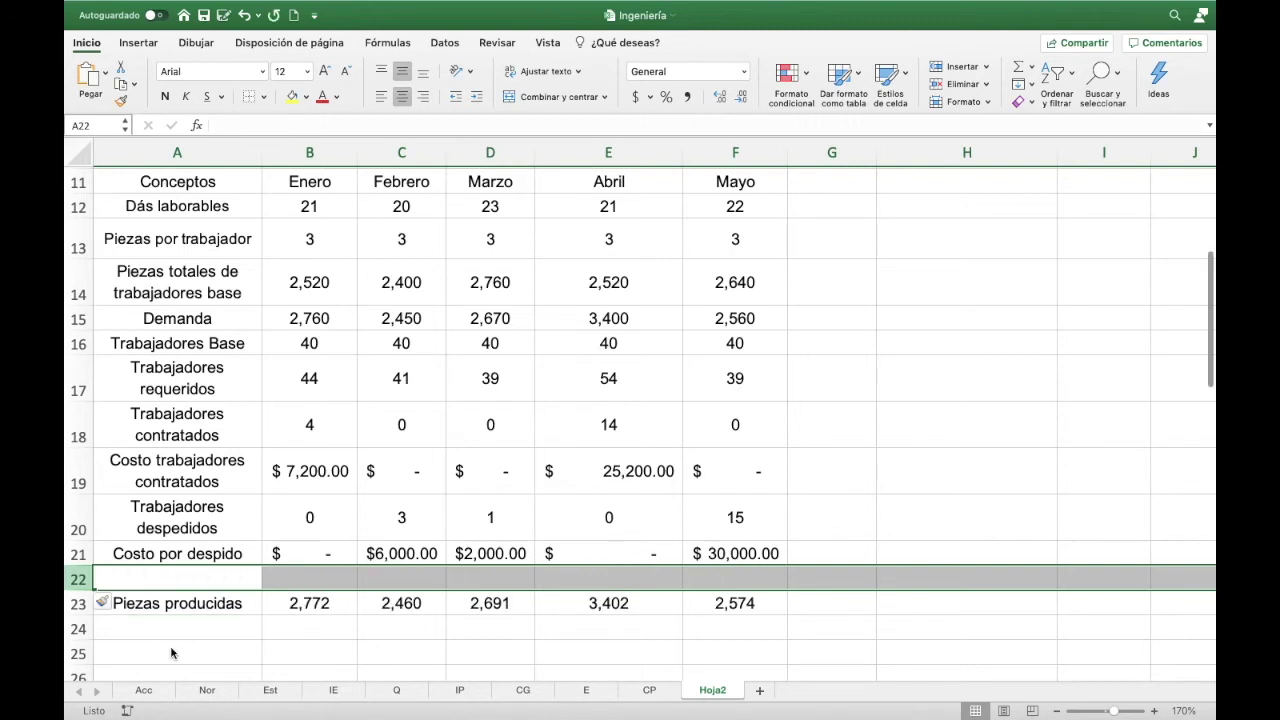
click(216, 574)
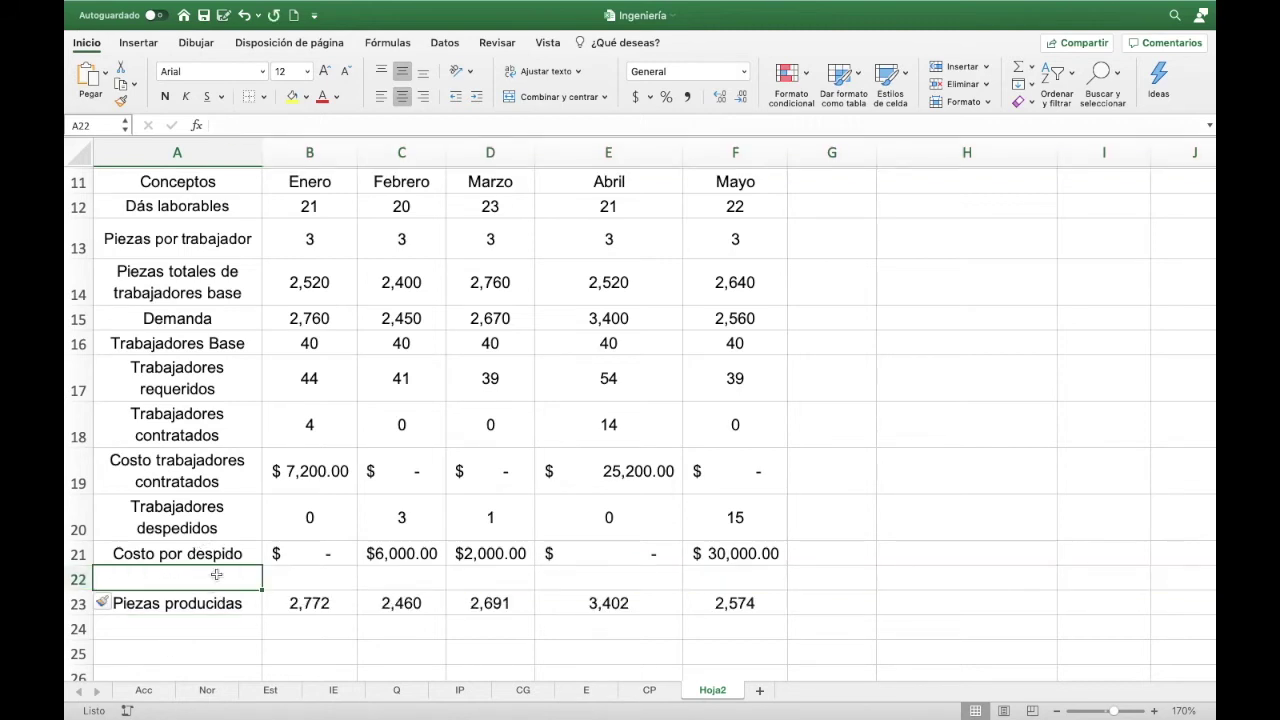
- Label A22 'Costo de mano de obra'
text(Co)
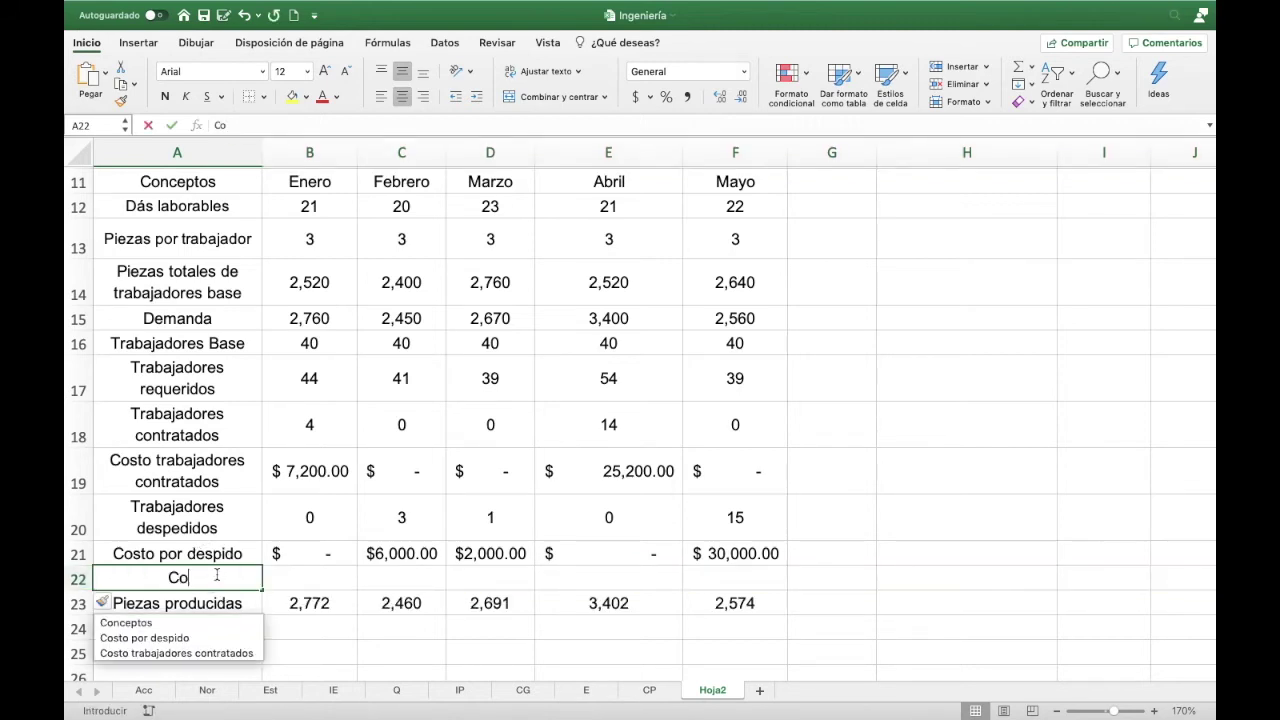
text(sto de mano d)
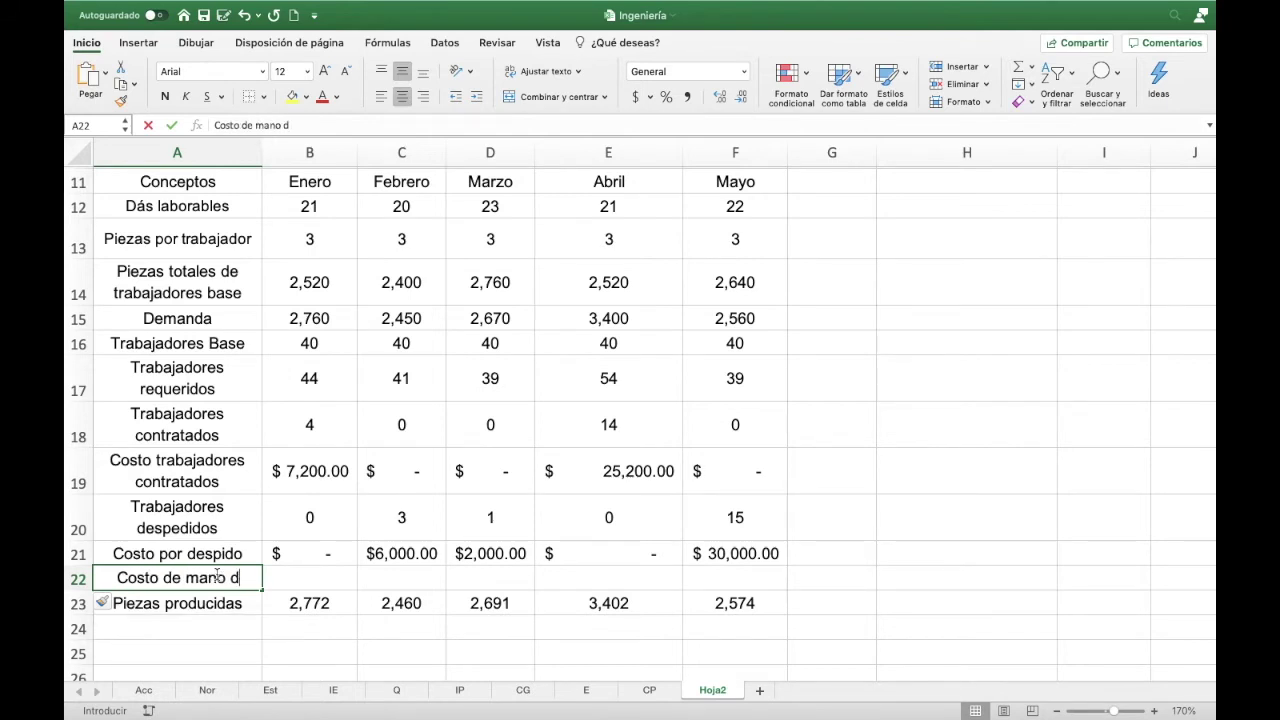
text(e obra)
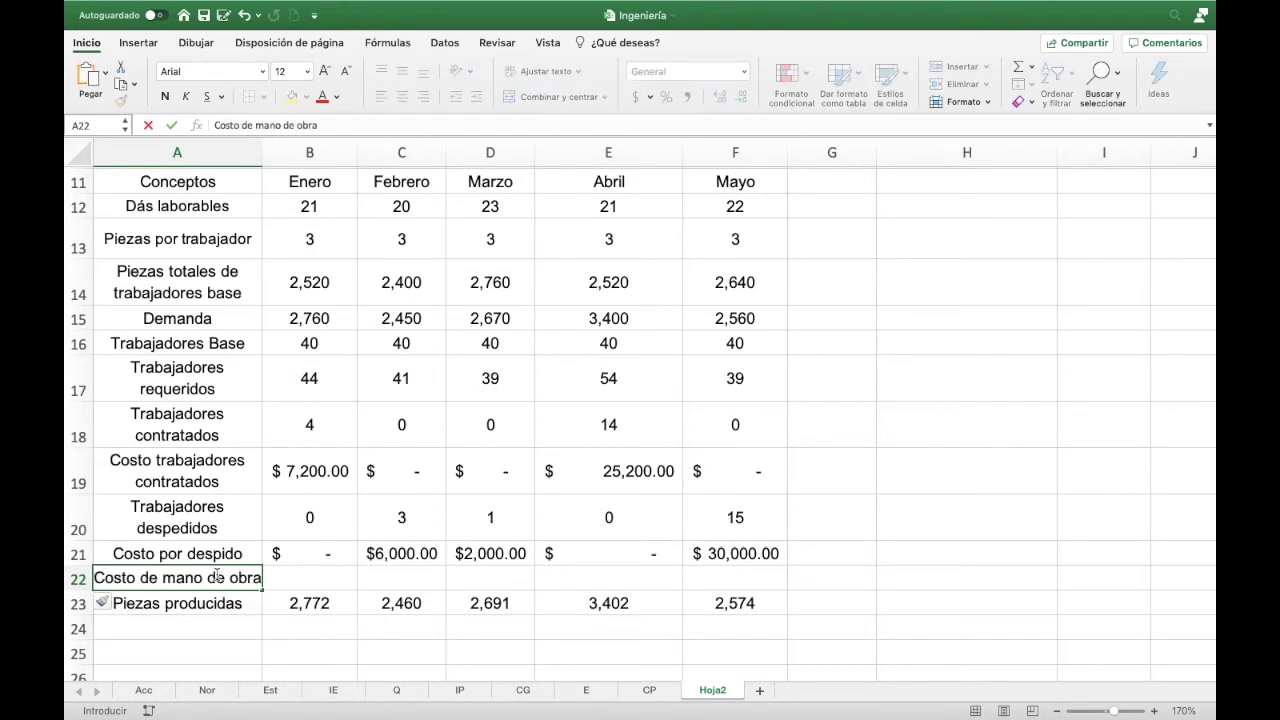
key(Tab)
key(shift+Tab)
key(Tab)
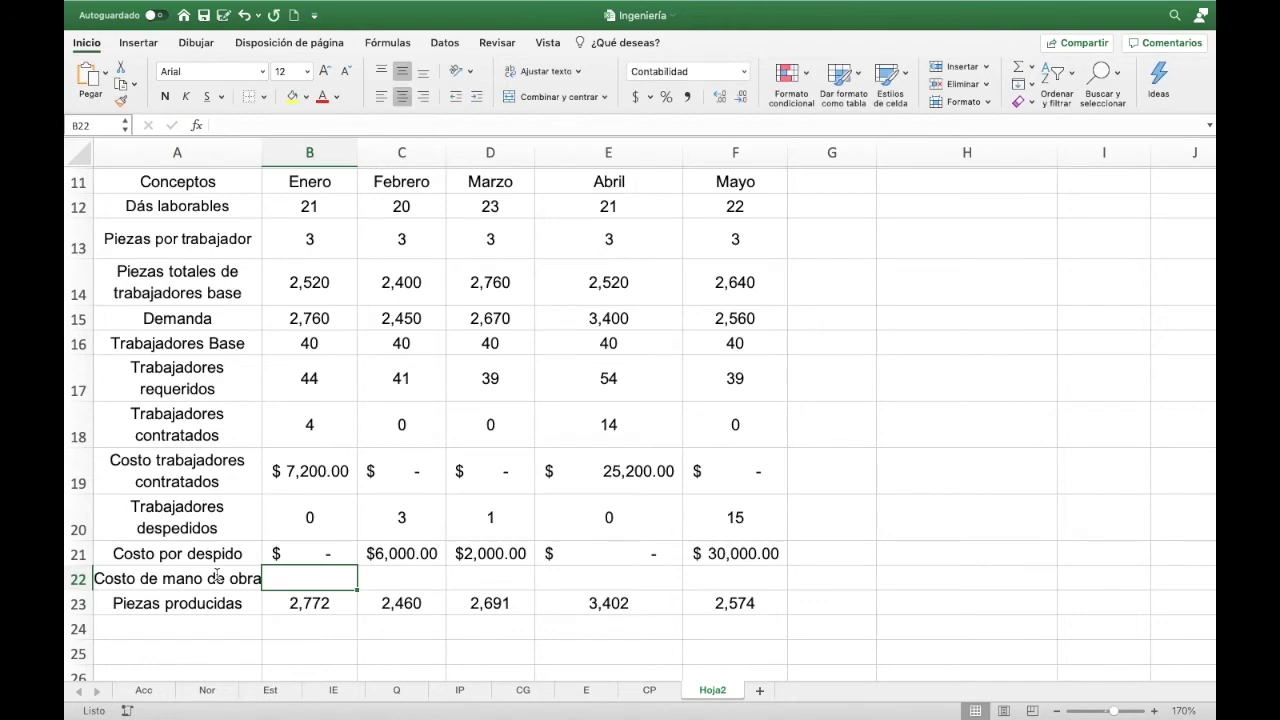
- Enter =(I3*B12)*B17 in B22 for January's labour cost, giving $184,800.00
text(=)
scroll(954, 451, up, 10)
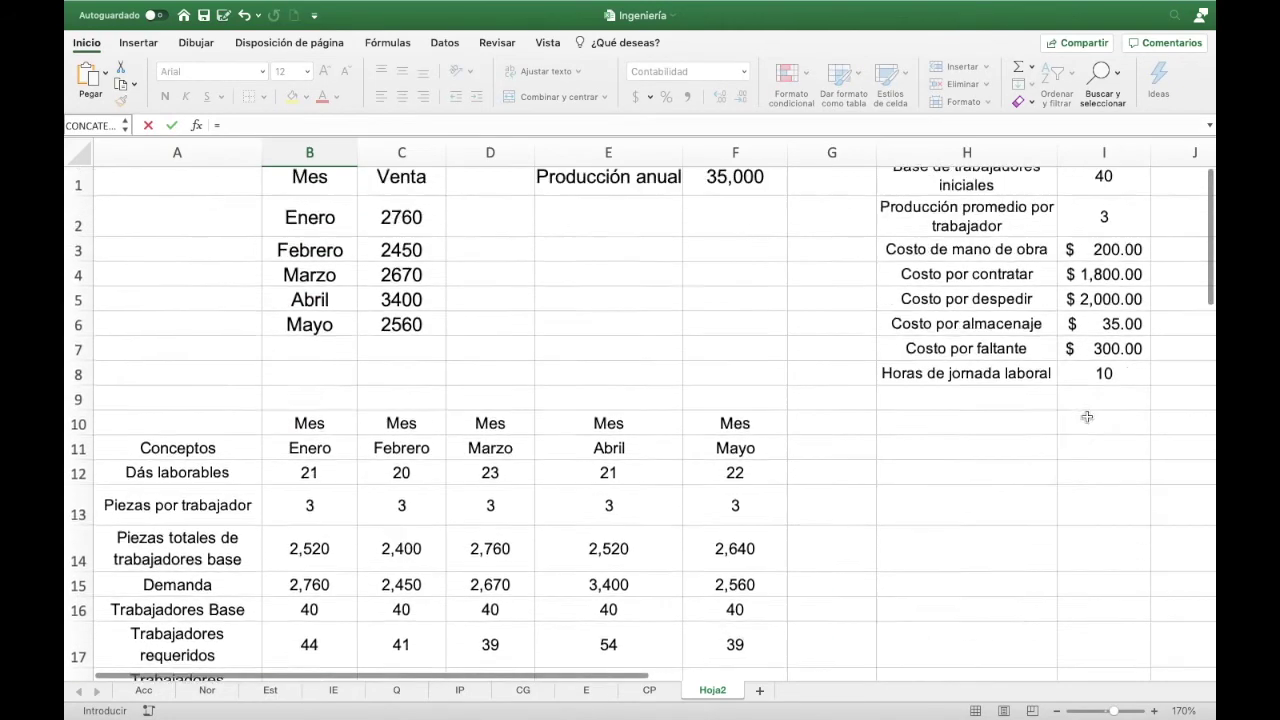
click(1119, 258)
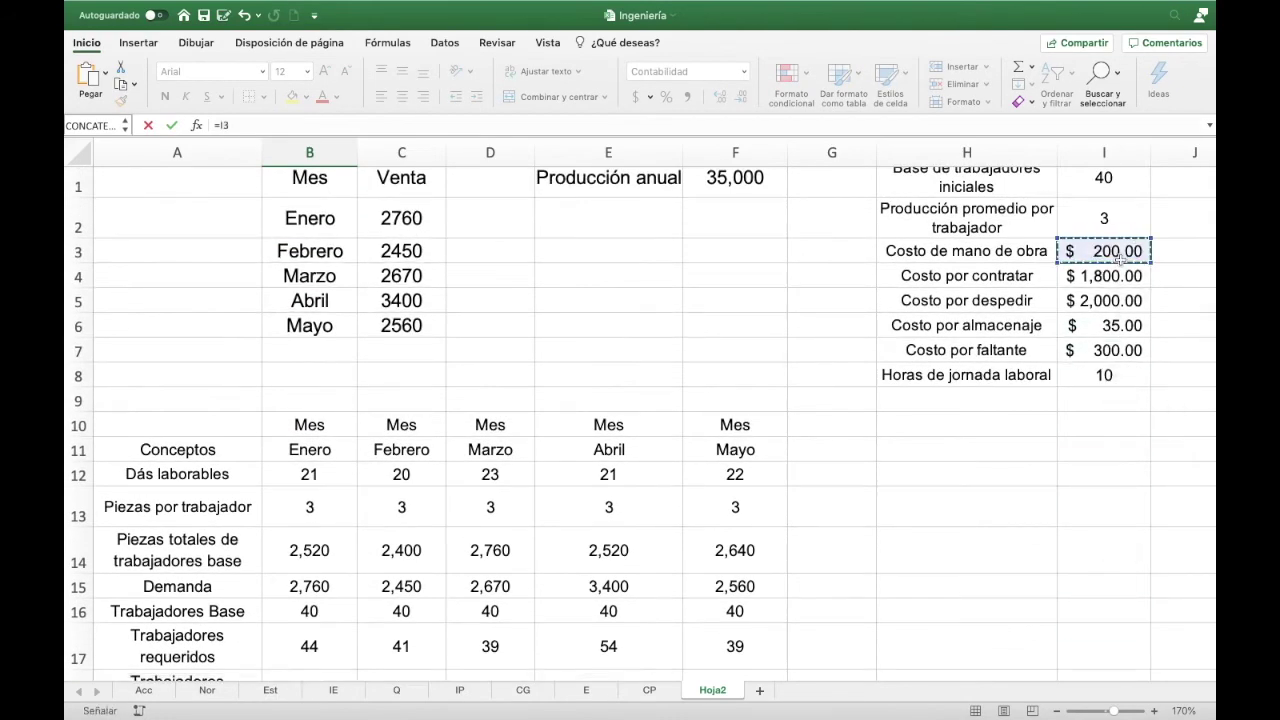
text(*)
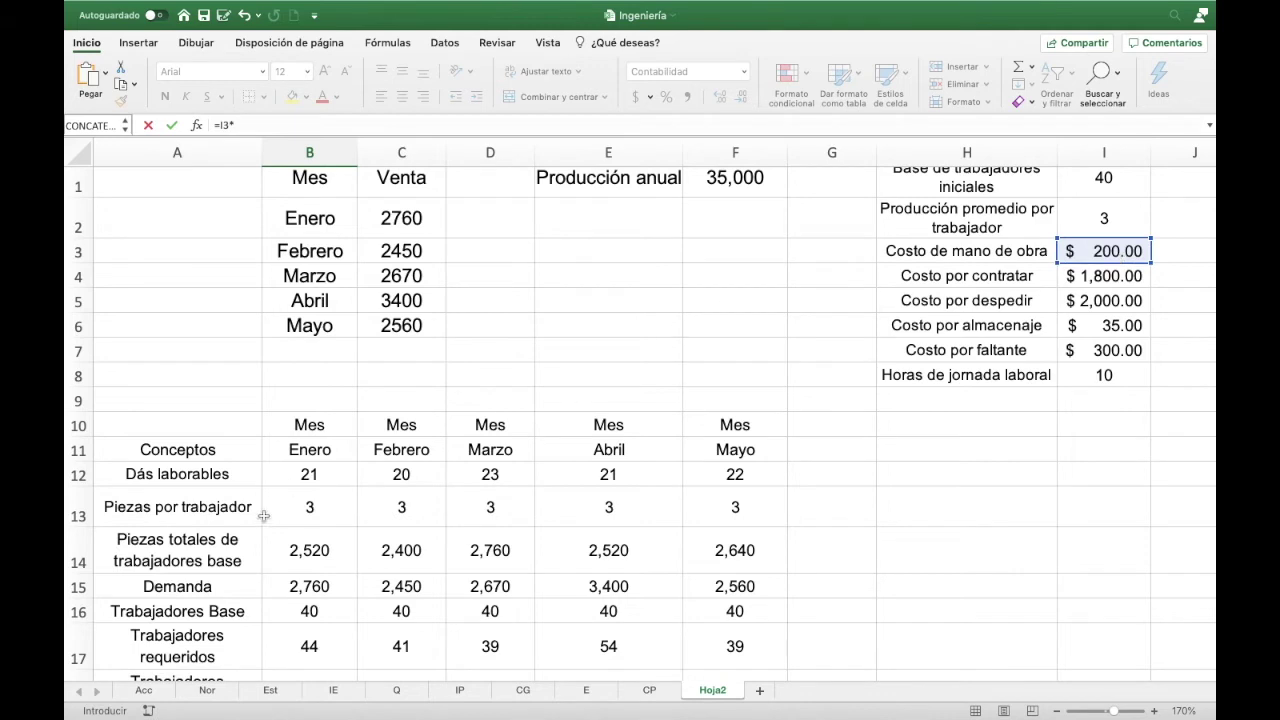
click(318, 470)
click(302, 126)
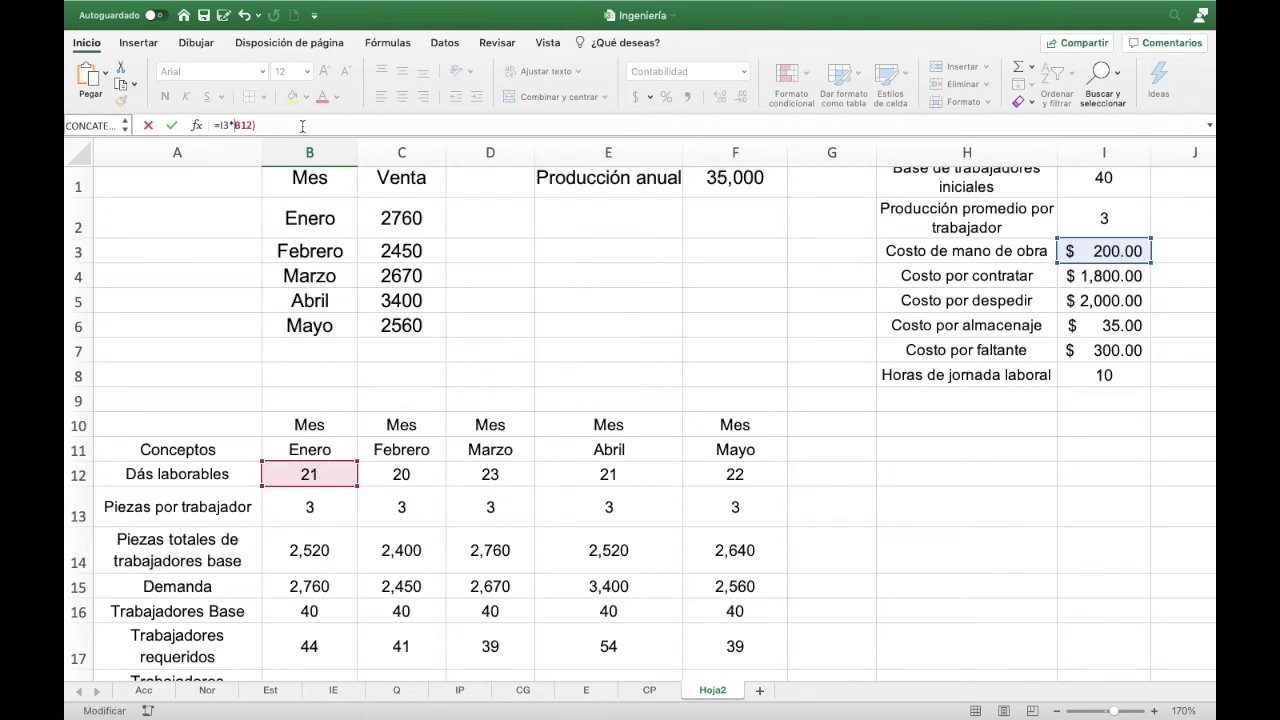
text(()
scroll(320, 462, down, 5)
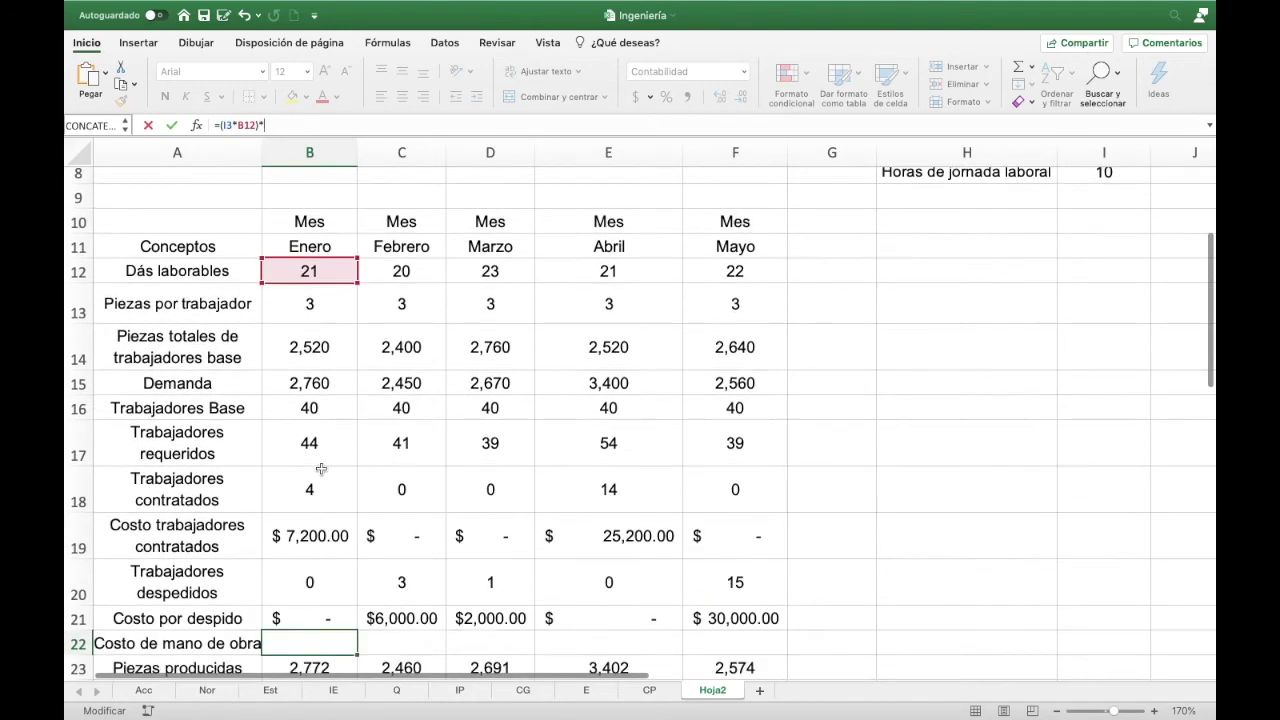
click(309, 444)
key(Return)
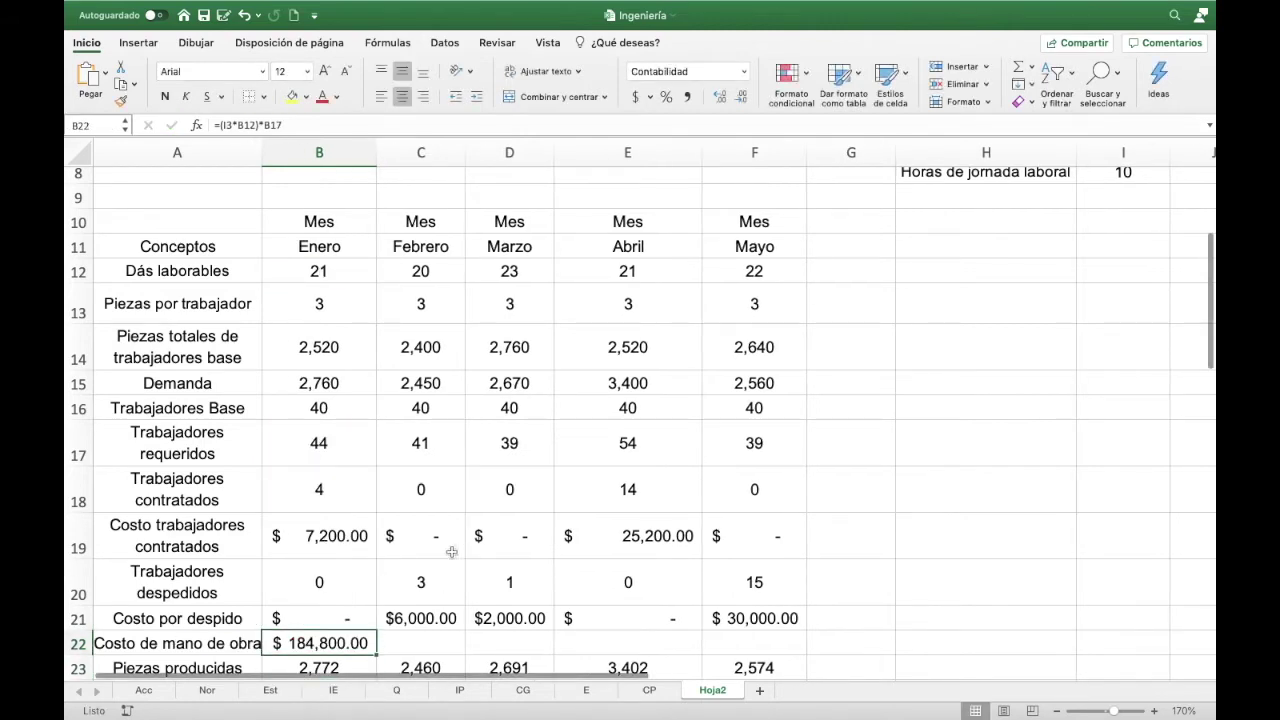
- Copy the labour cost formula through May and inspect February's copied formula
drag(378, 654, 765, 650)
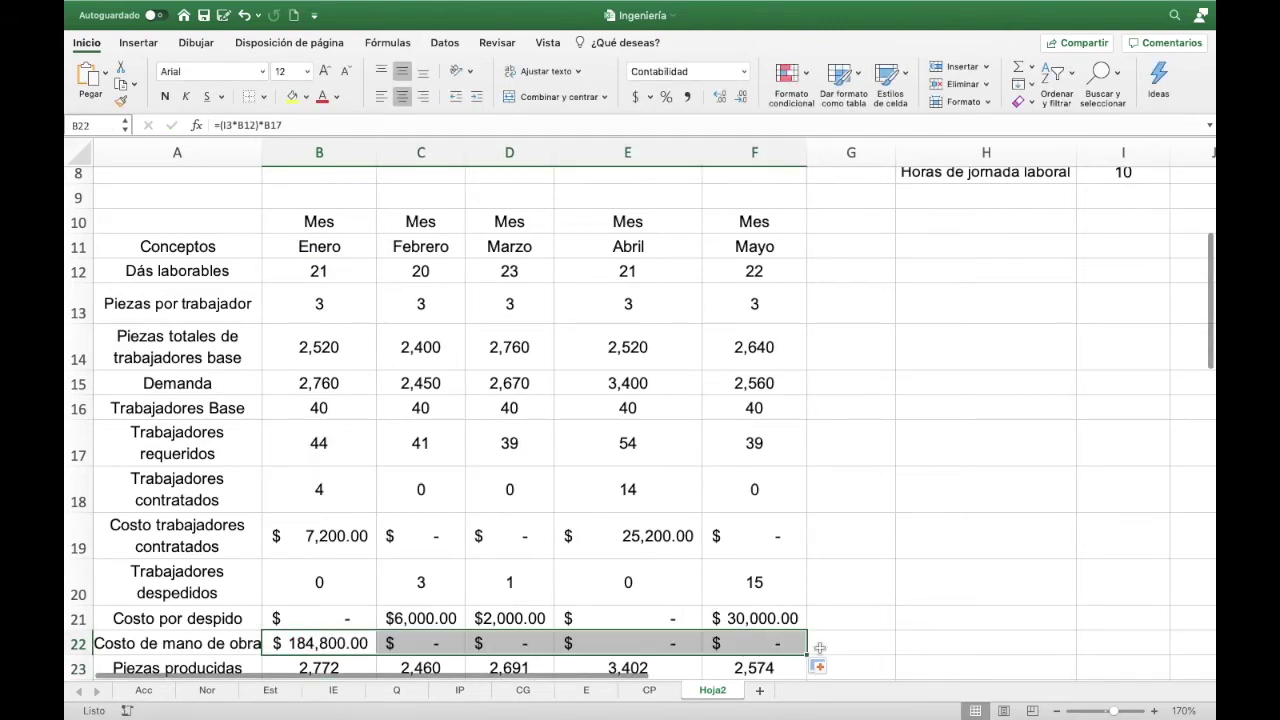
scroll(901, 629, down, 3)
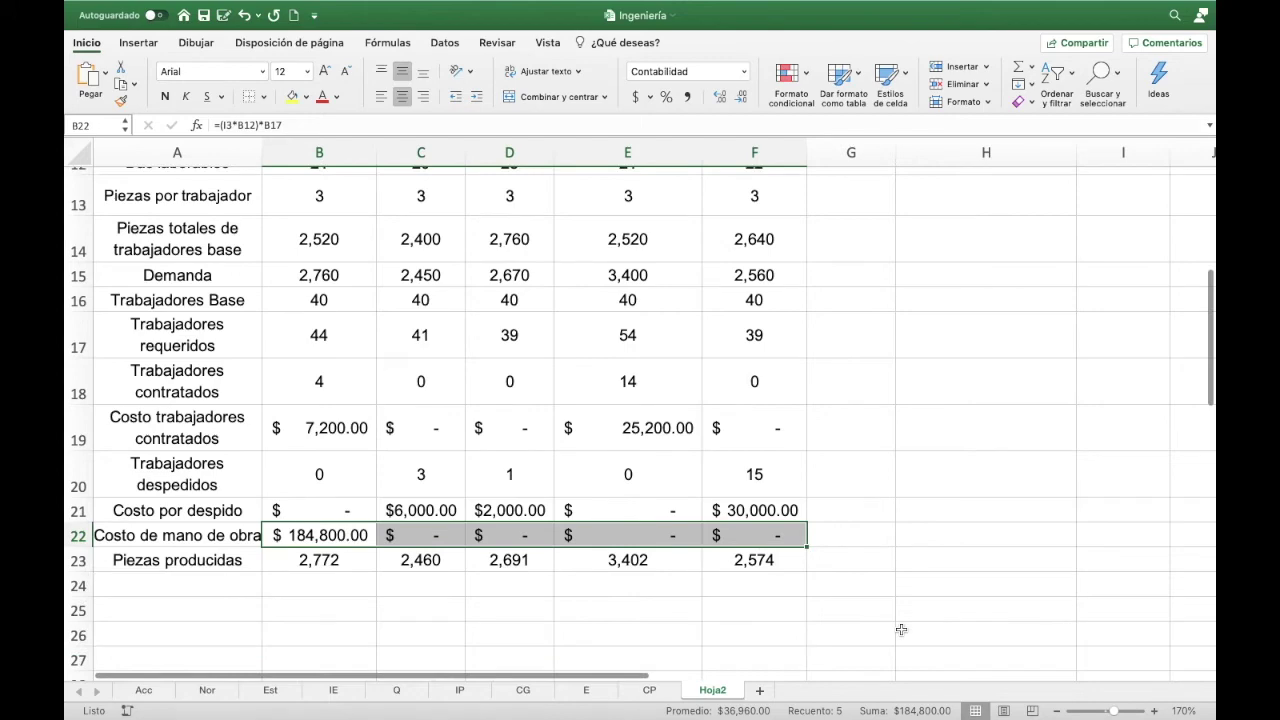
double_click(420, 535)
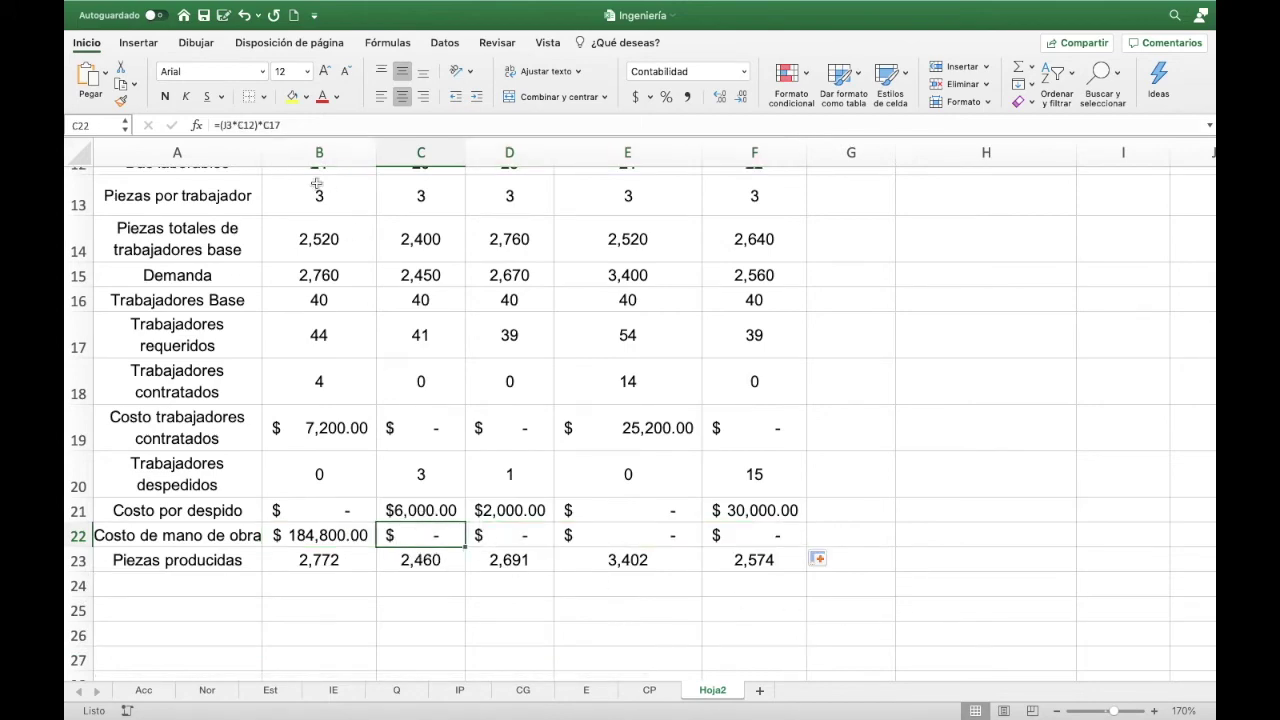
key(Escape)
- Lock the labour rate so January's formula reads =($I$3*B12)*B17
double_click(340, 535)
scroll(715, 379, up, 5)
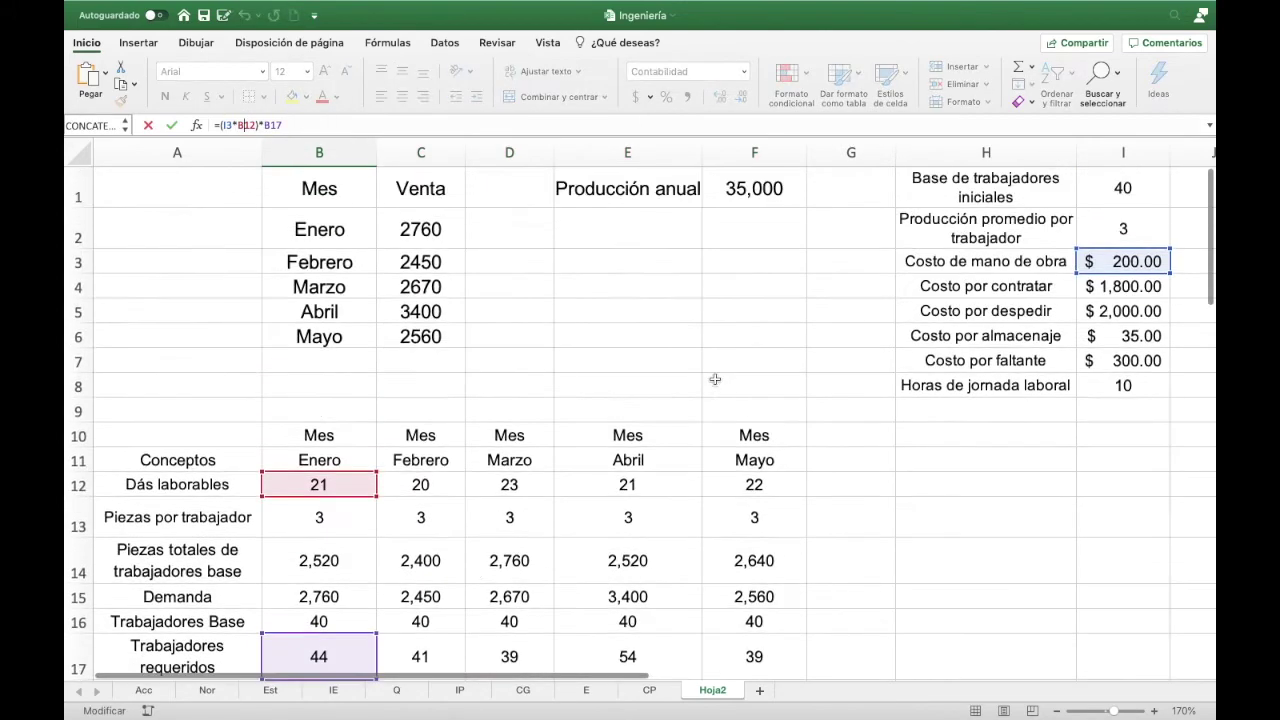
scroll(736, 383, down, 5)
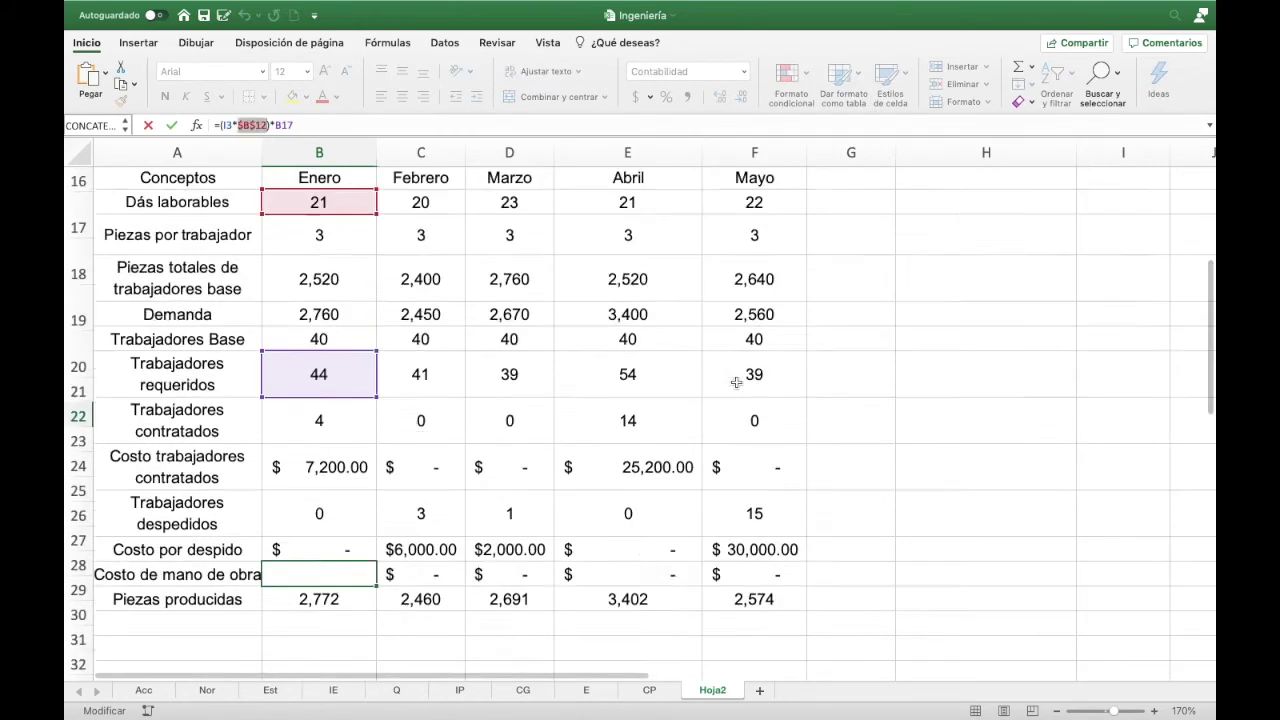
key(F4)
scroll(736, 383, up, 5)
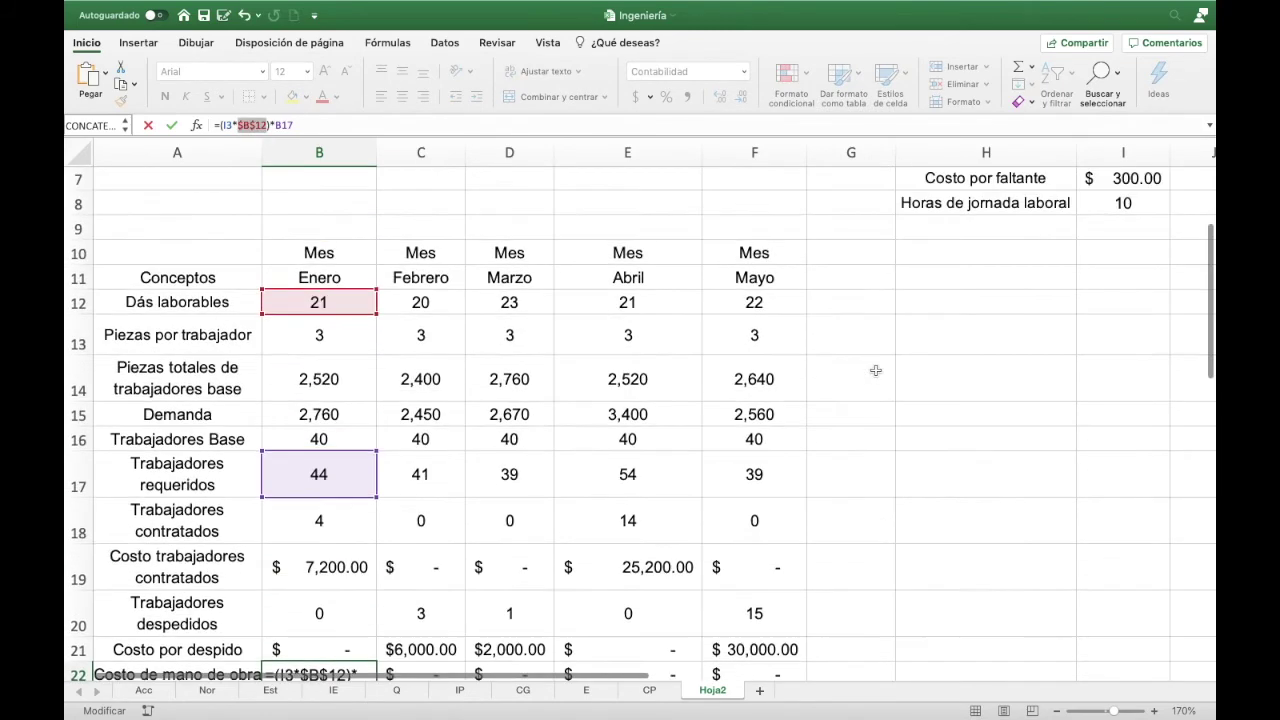
scroll(858, 377, up, 1)
scroll(858, 377, up, 3)
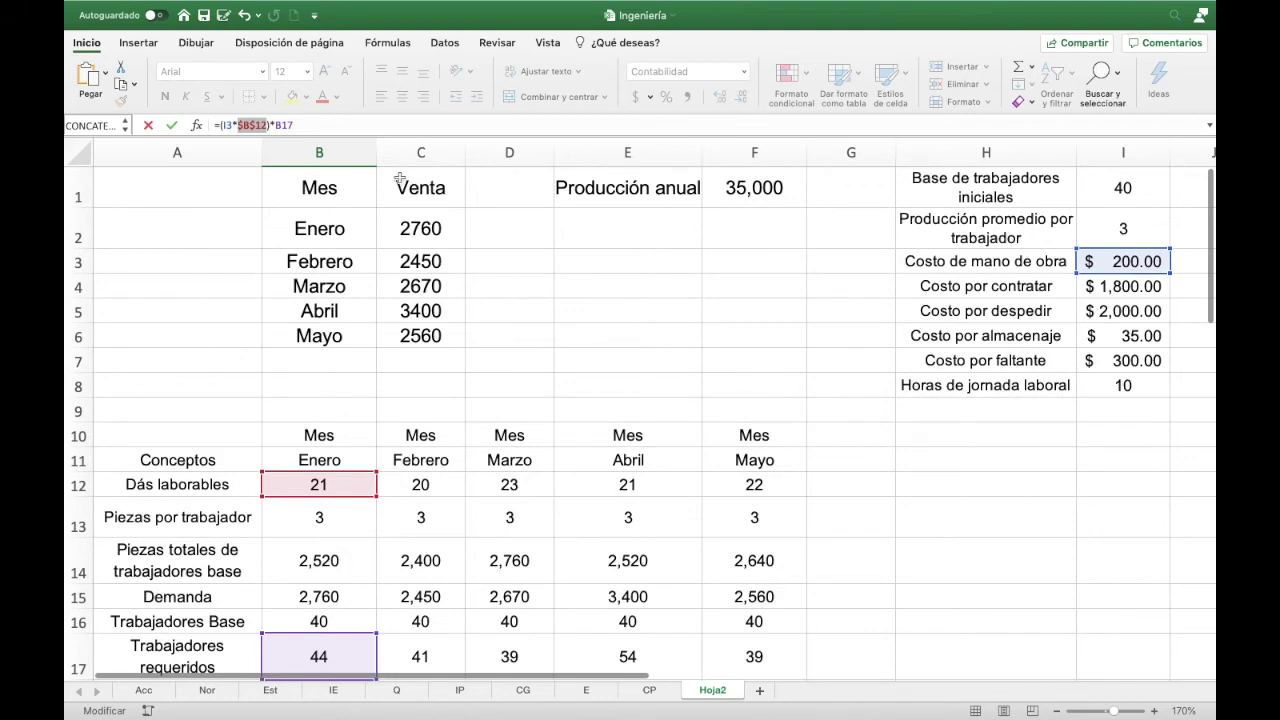
scroll(287, 140, down, 5)
scroll(287, 140, down, 2)
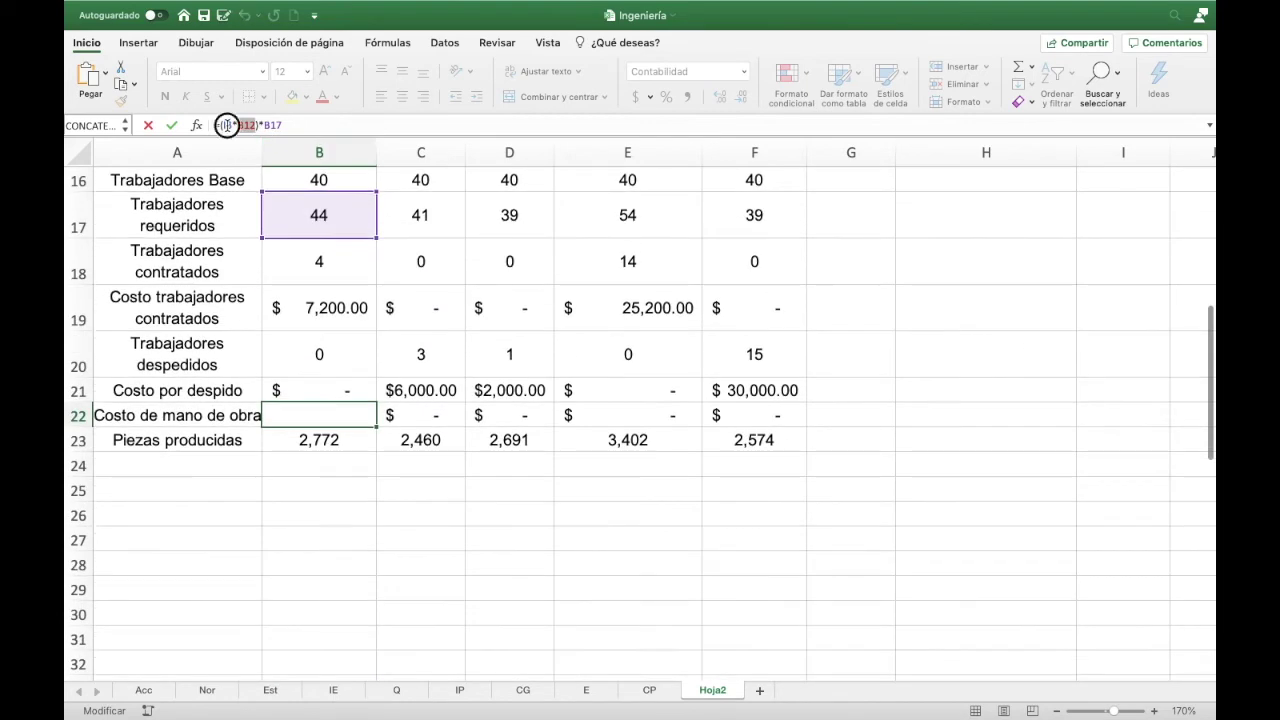
key(F4)
key(F4)
key(F4)
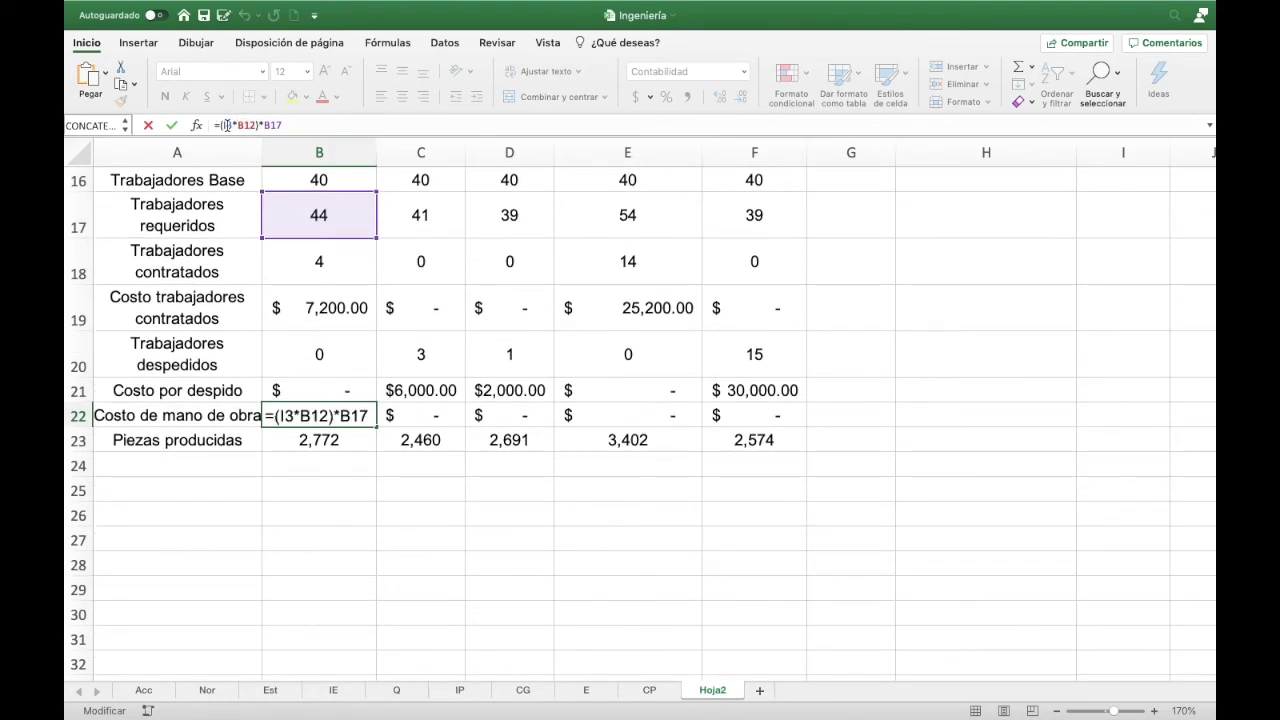
key(F4)
key(Return)
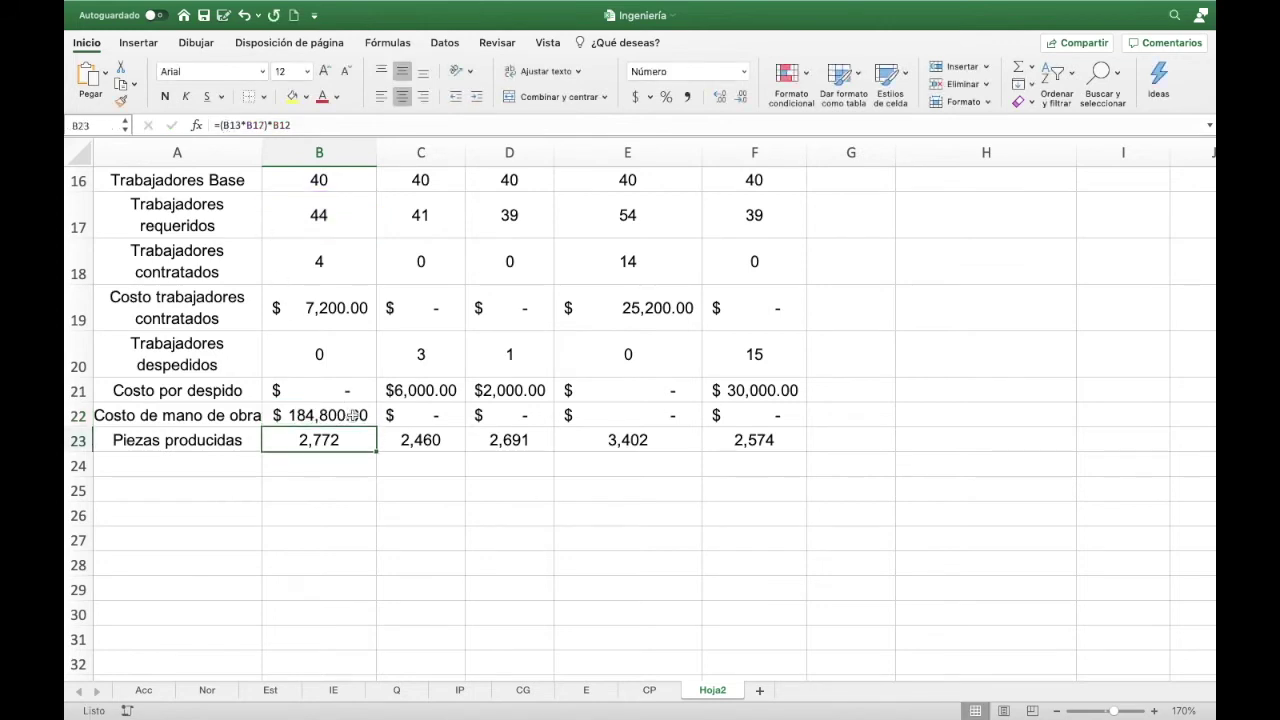
- Fill the corrected formula through May and autofit columns C, D and F
click(352, 414)
drag(378, 425, 800, 426)
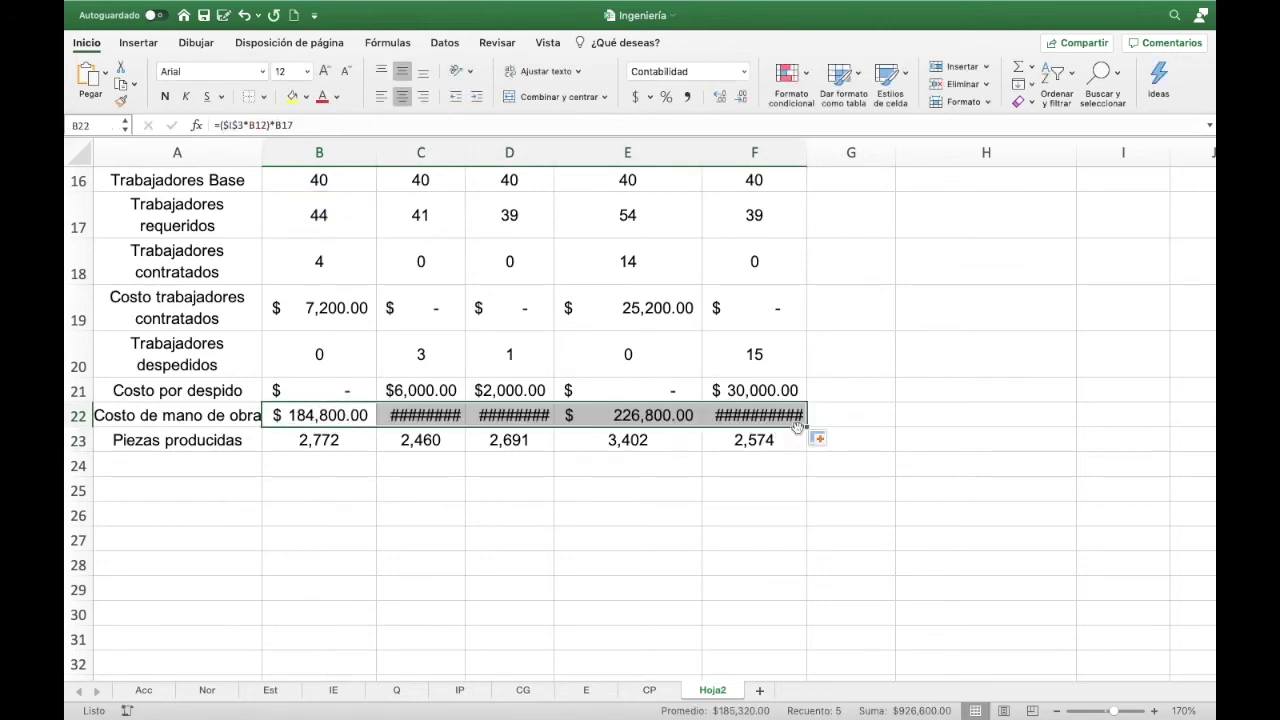
double_click(466, 152)
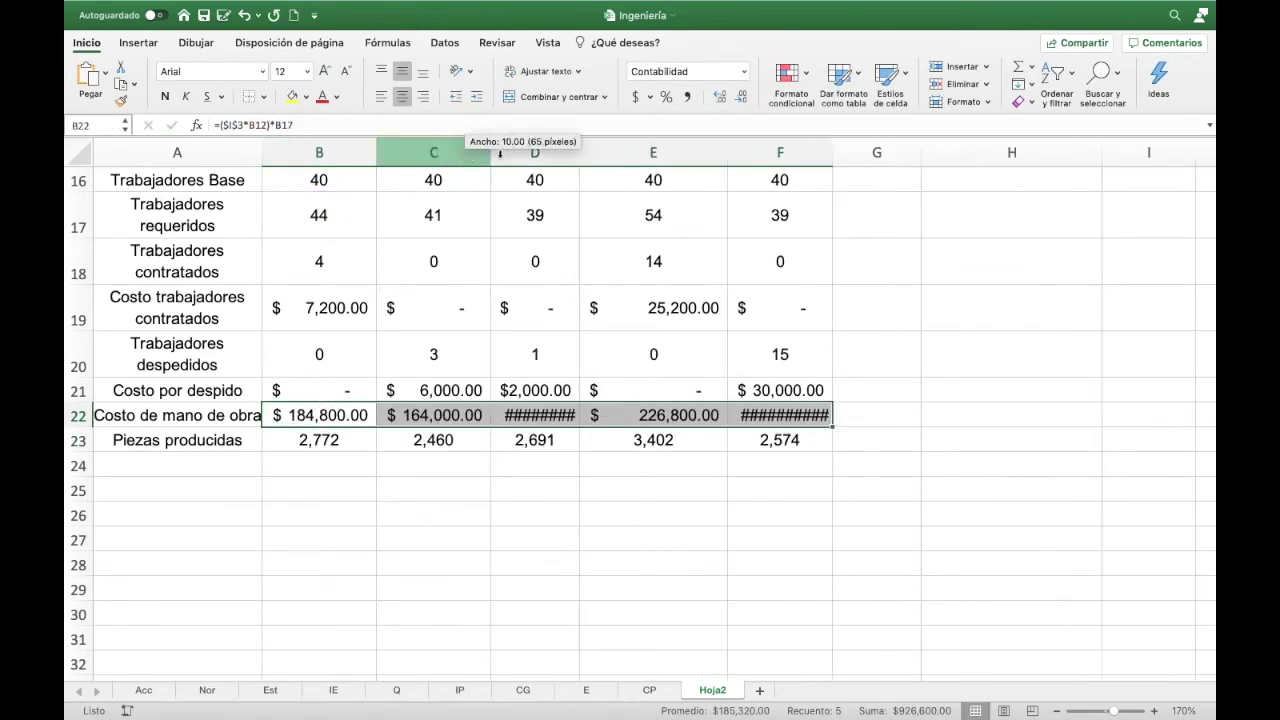
double_click(579, 152)
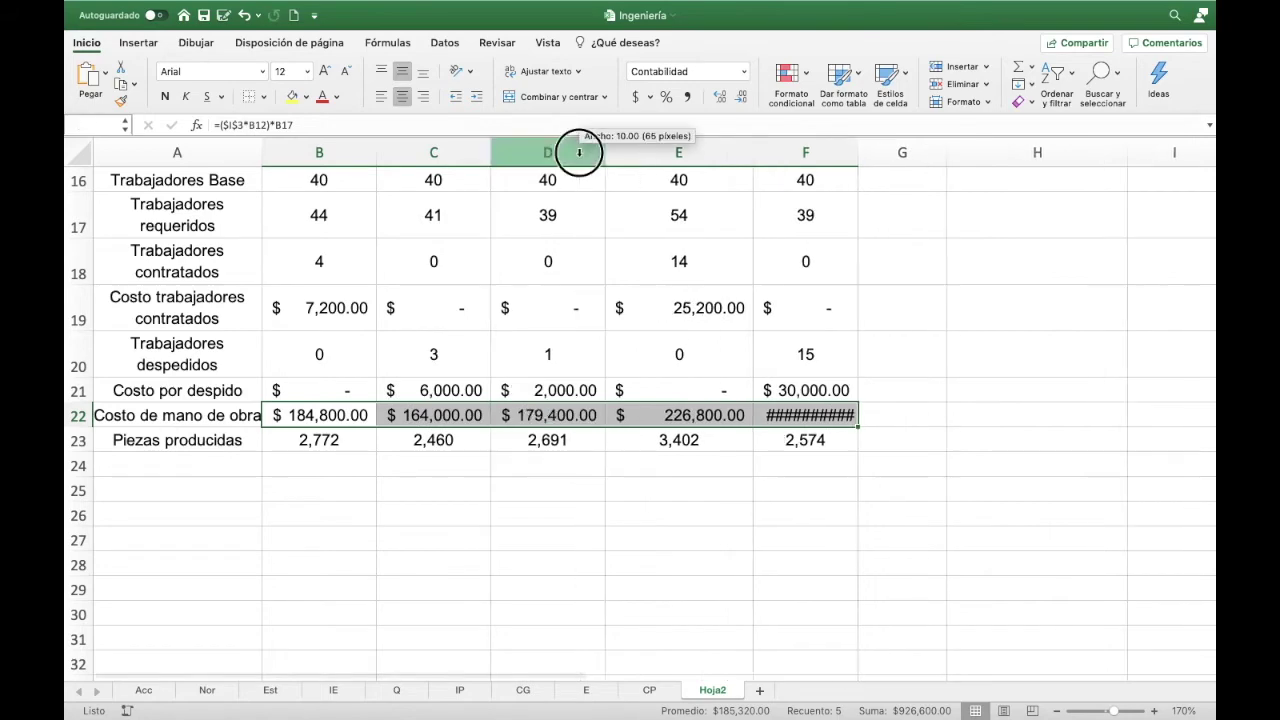
double_click(857, 152)
scroll(440, 477, up, 1)
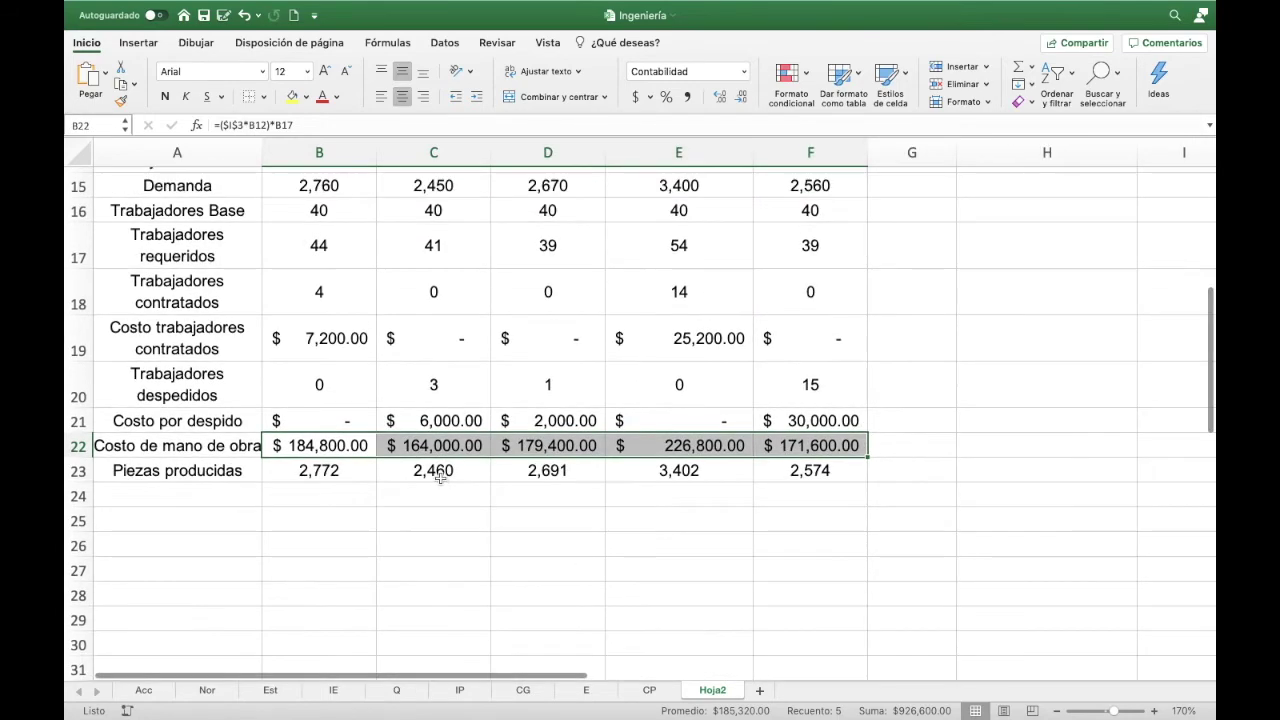
scroll(440, 477, up, 5)
scroll(442, 483, up, 6)
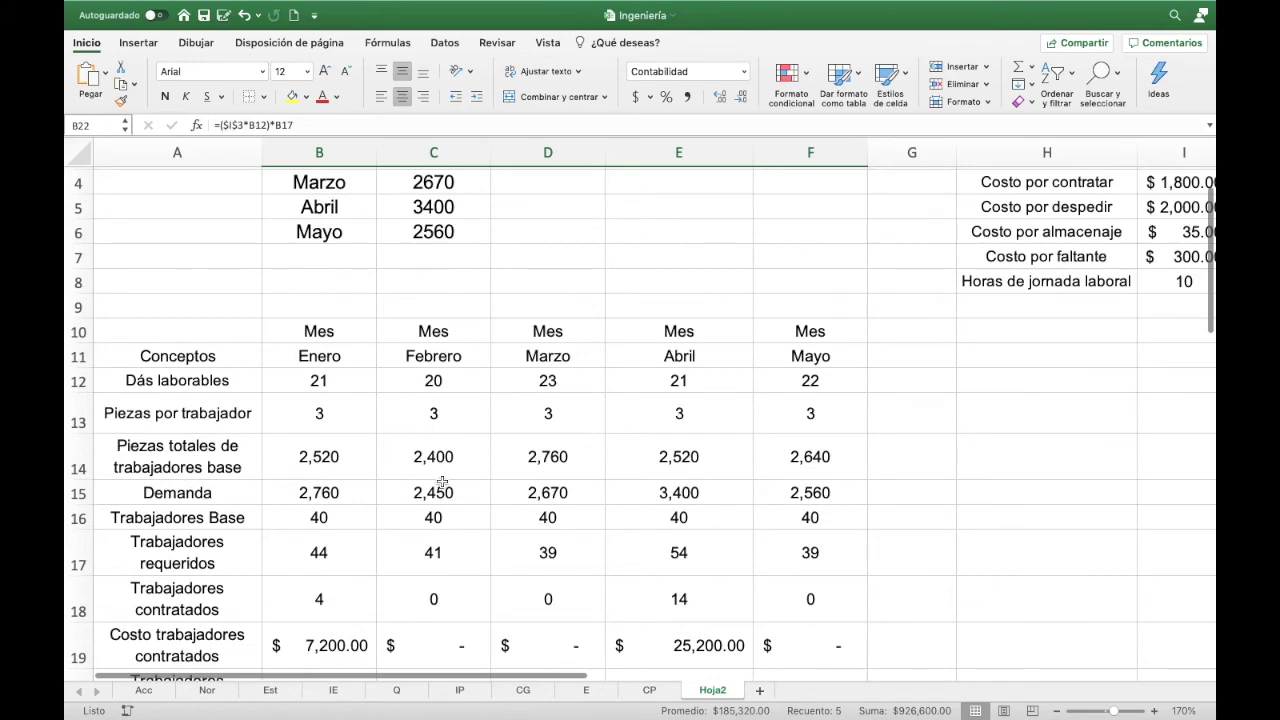
scroll(442, 483, up, 1)
scroll(442, 483, down, 2)
scroll(440, 482, down, 8)
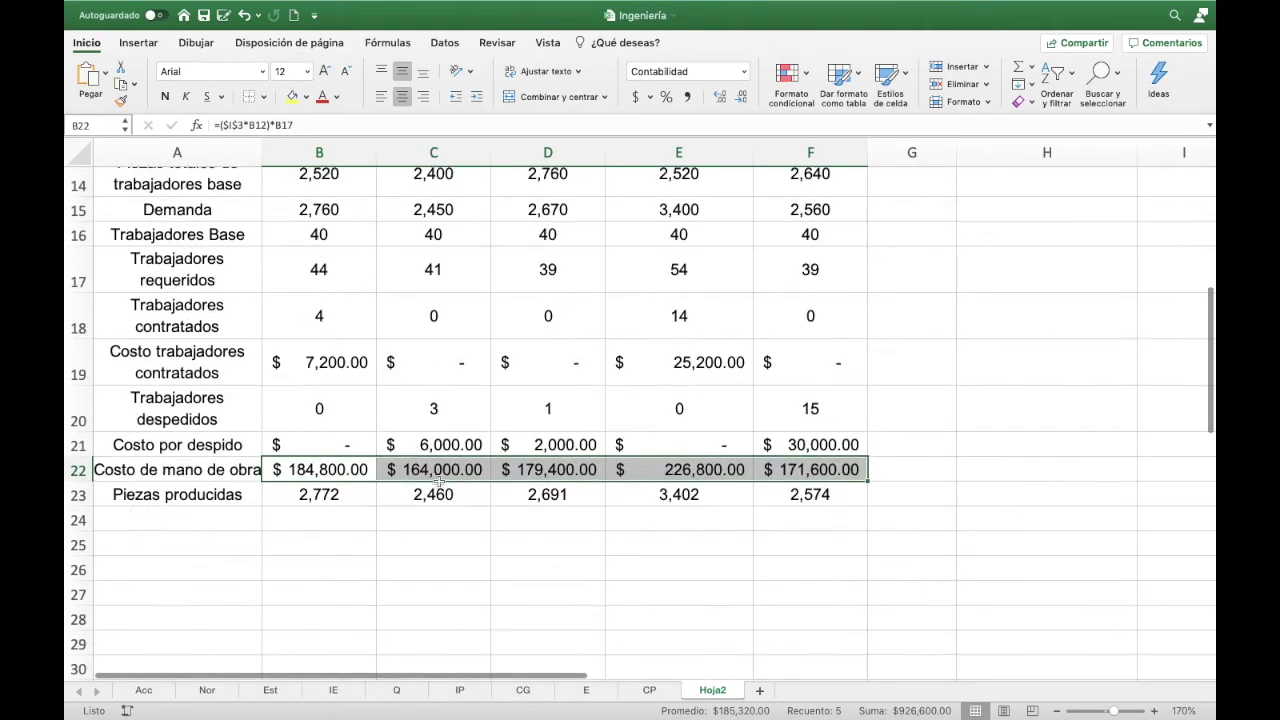
click(157, 516)
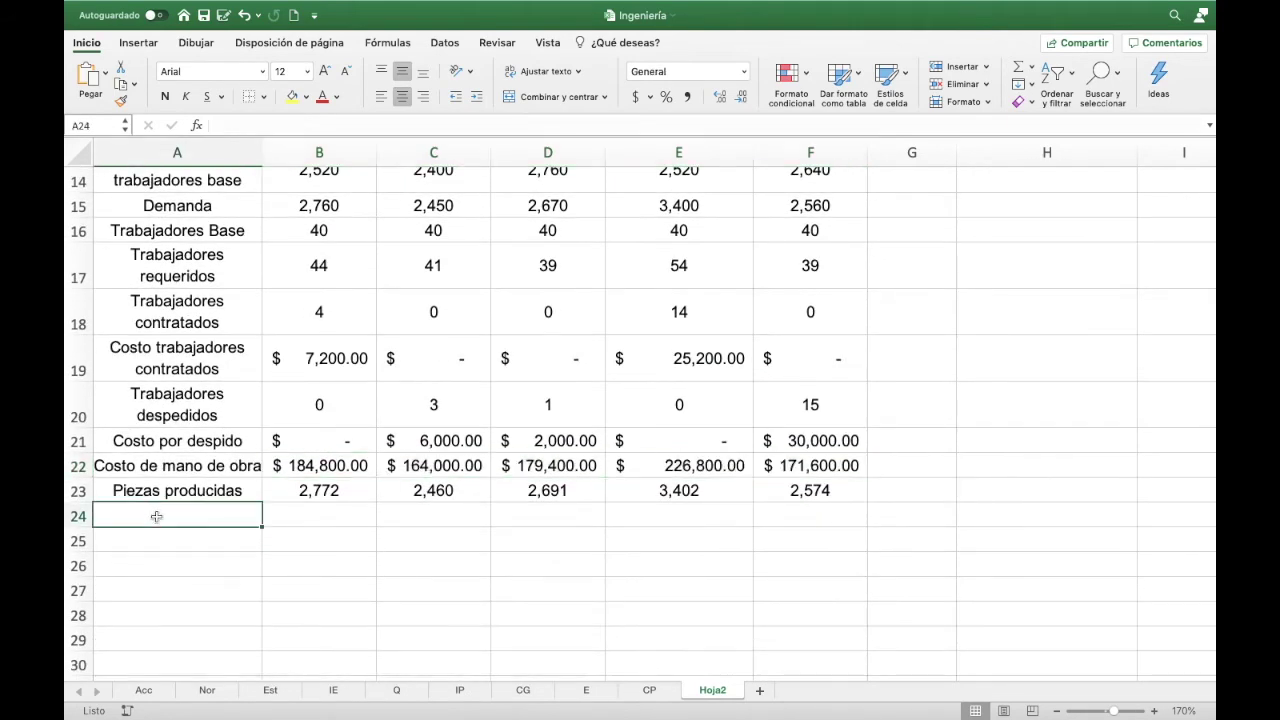
- Add the Inventario row label with 0 as January's inventory
scroll(157, 516, down, 3)
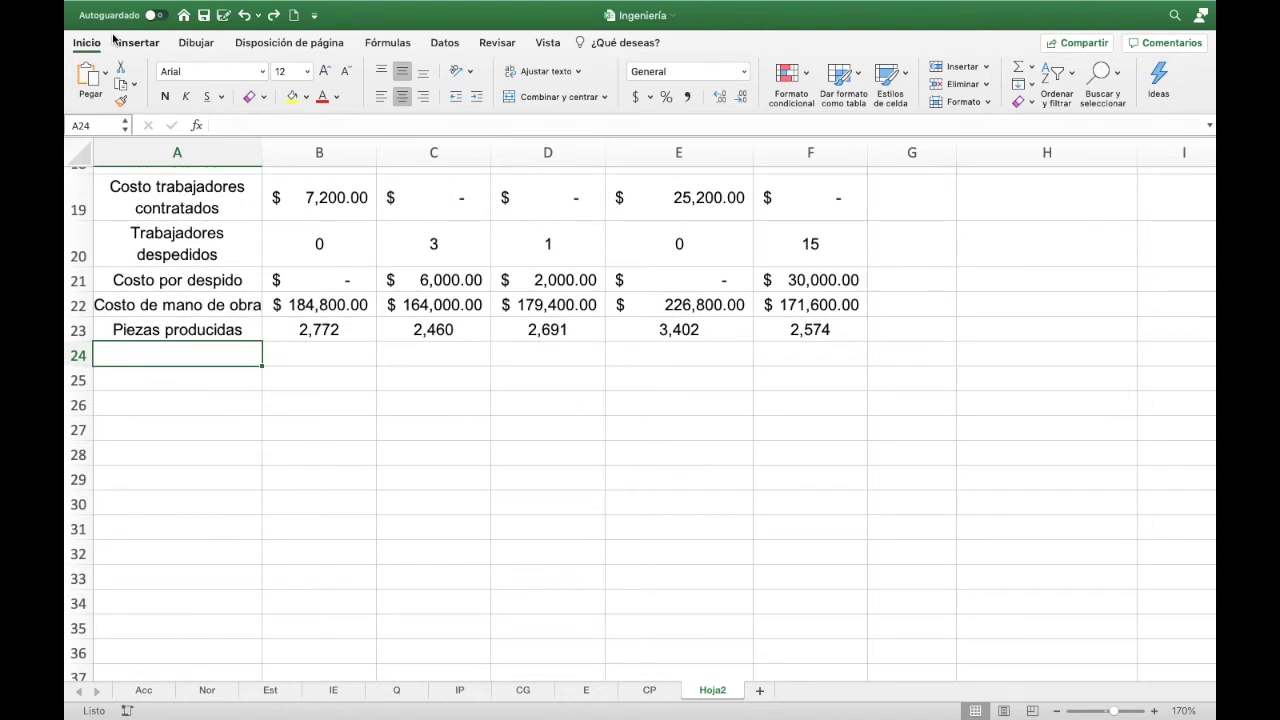
text(Inventari)
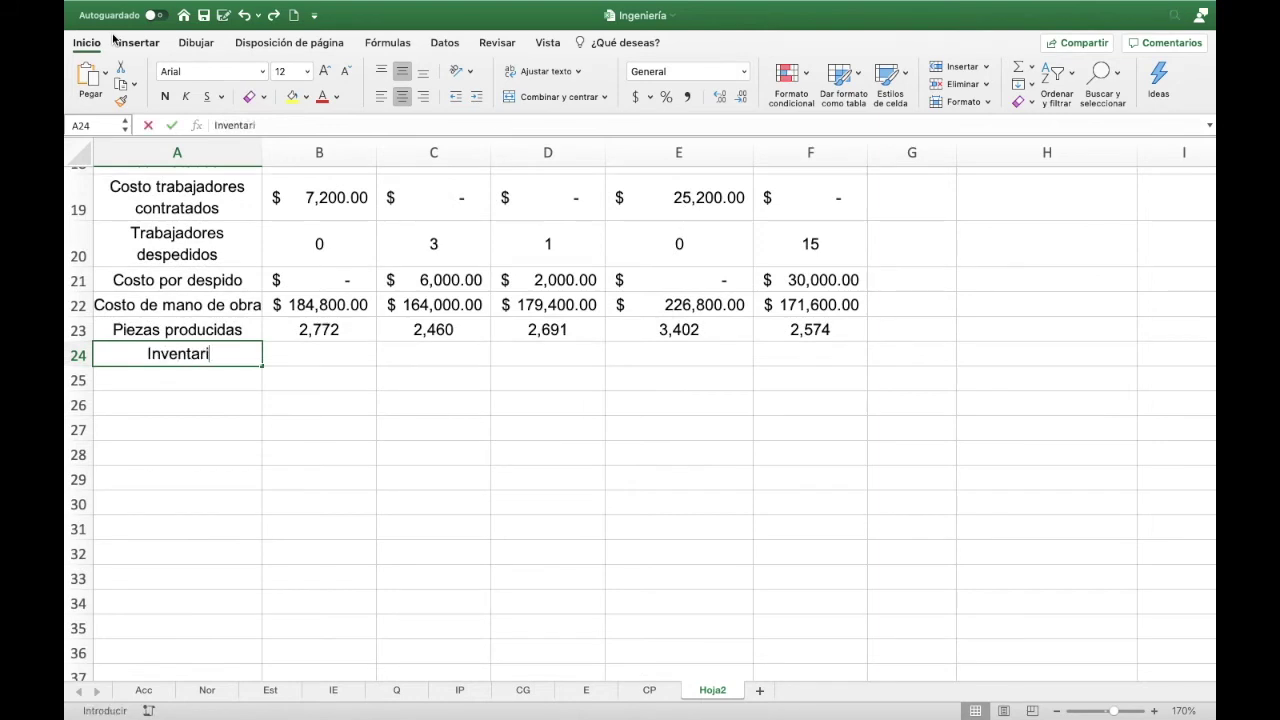
text(o)
key(Tab)
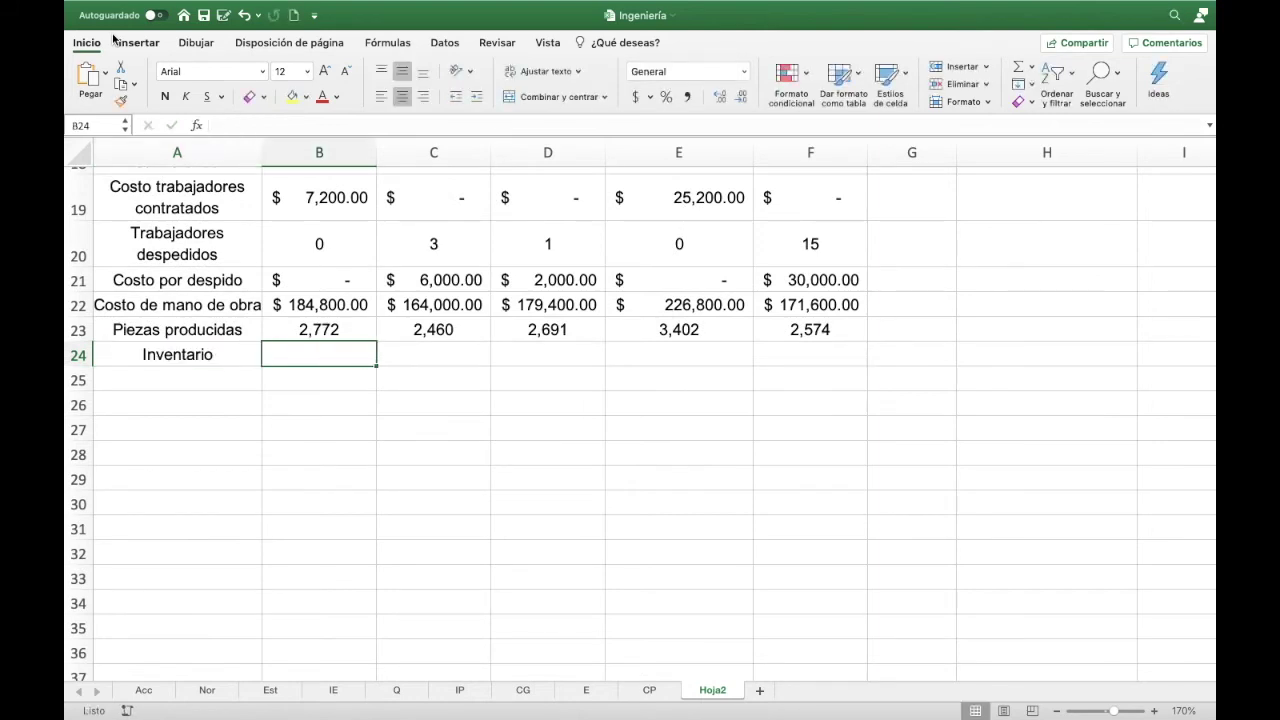
text(0)
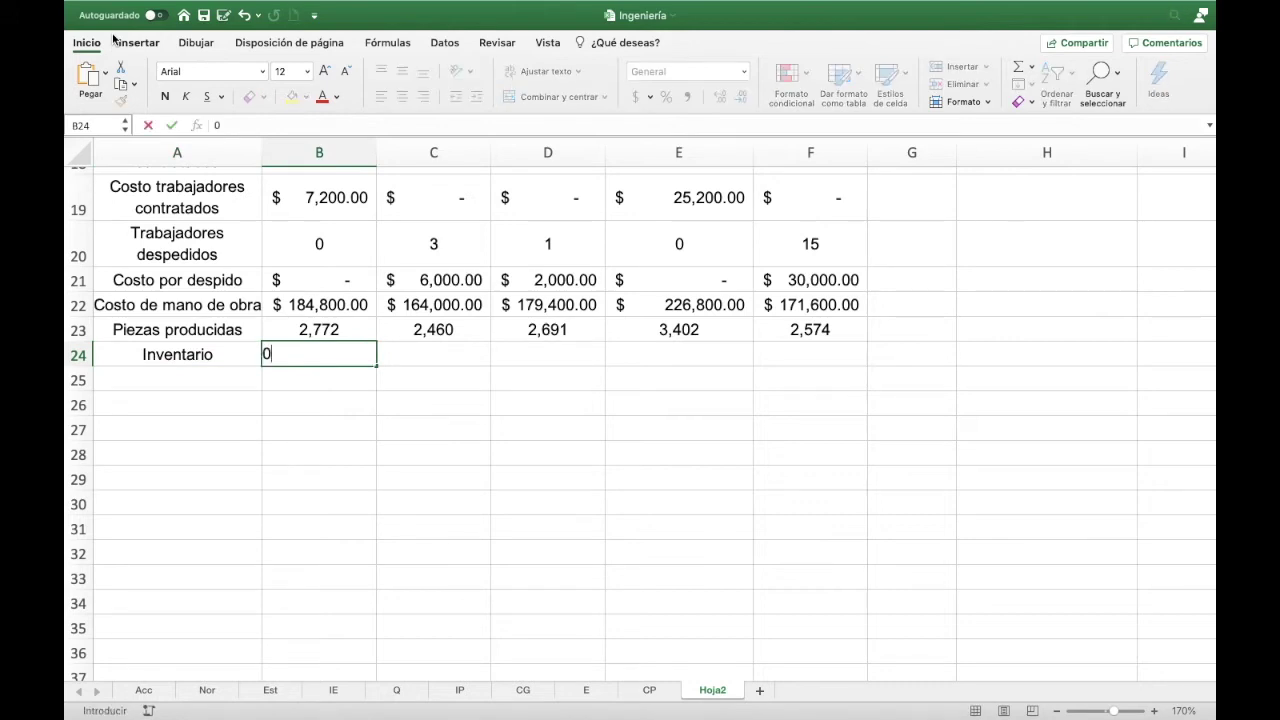
key(Tab)
- Enter =B23-B15 as February's inventory formula
text(=)
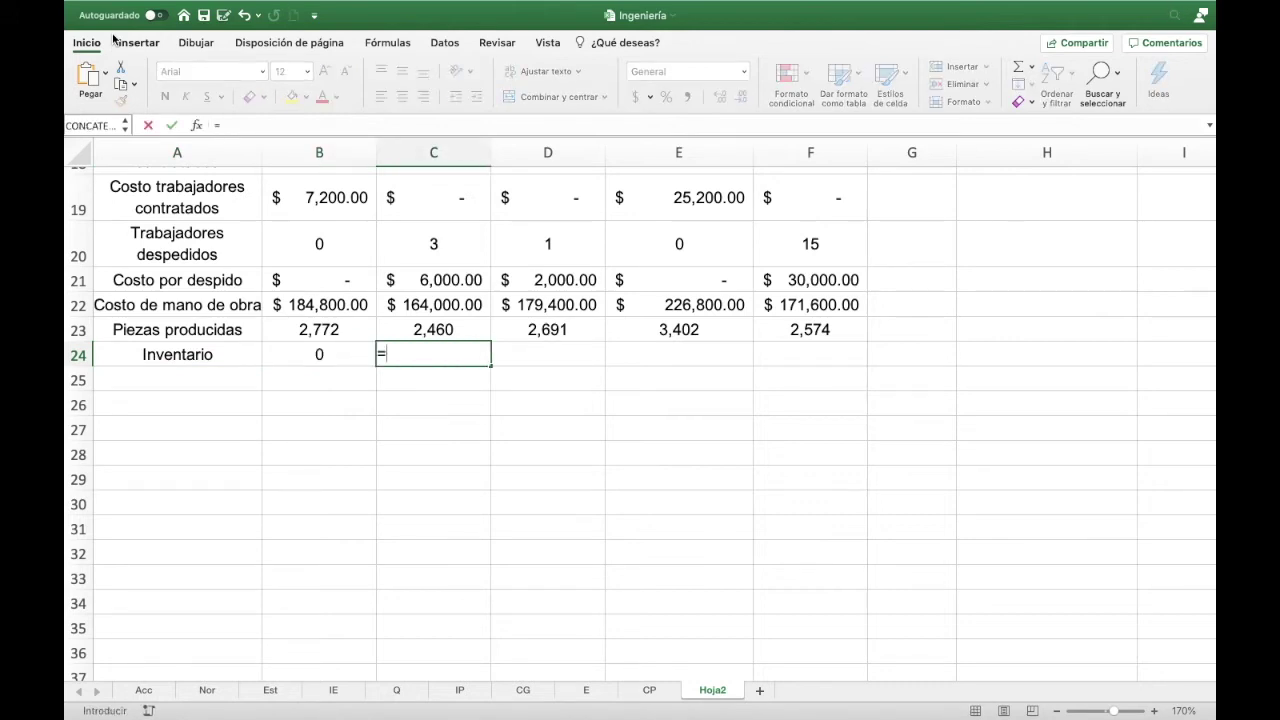
scroll(597, 420, up, 2)
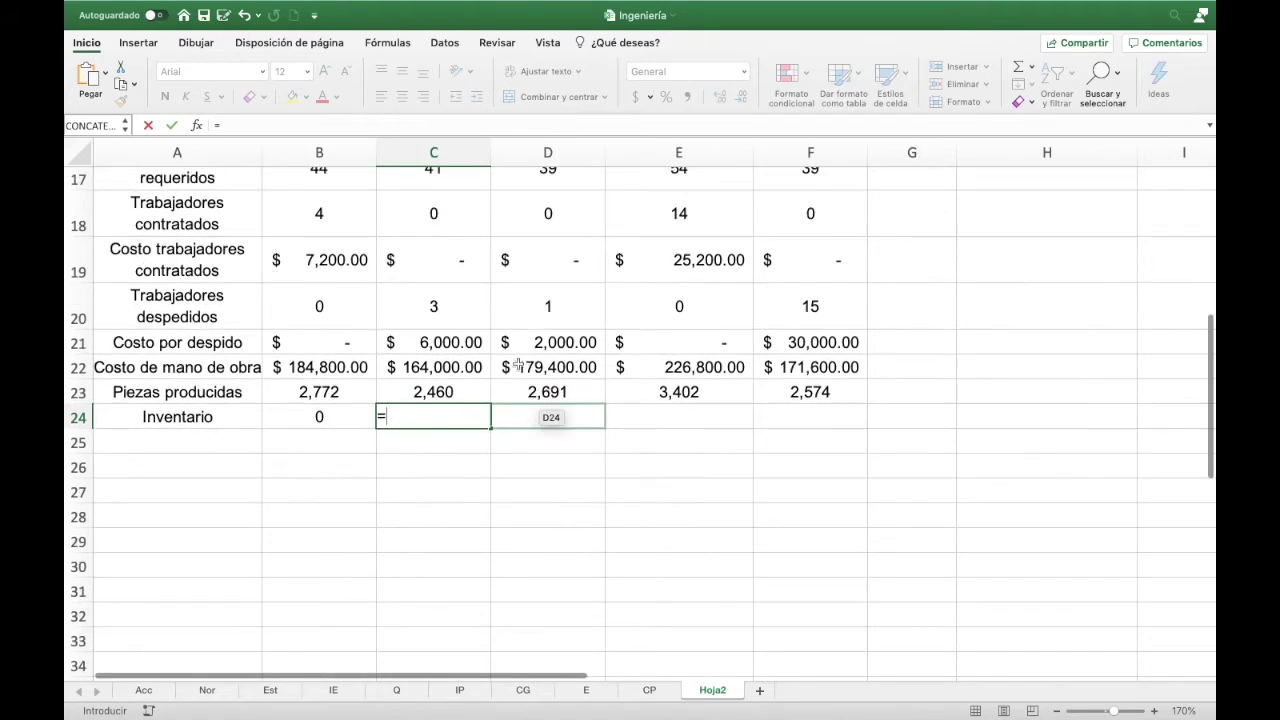
scroll(508, 369, up, 2)
scroll(508, 369, up, 1)
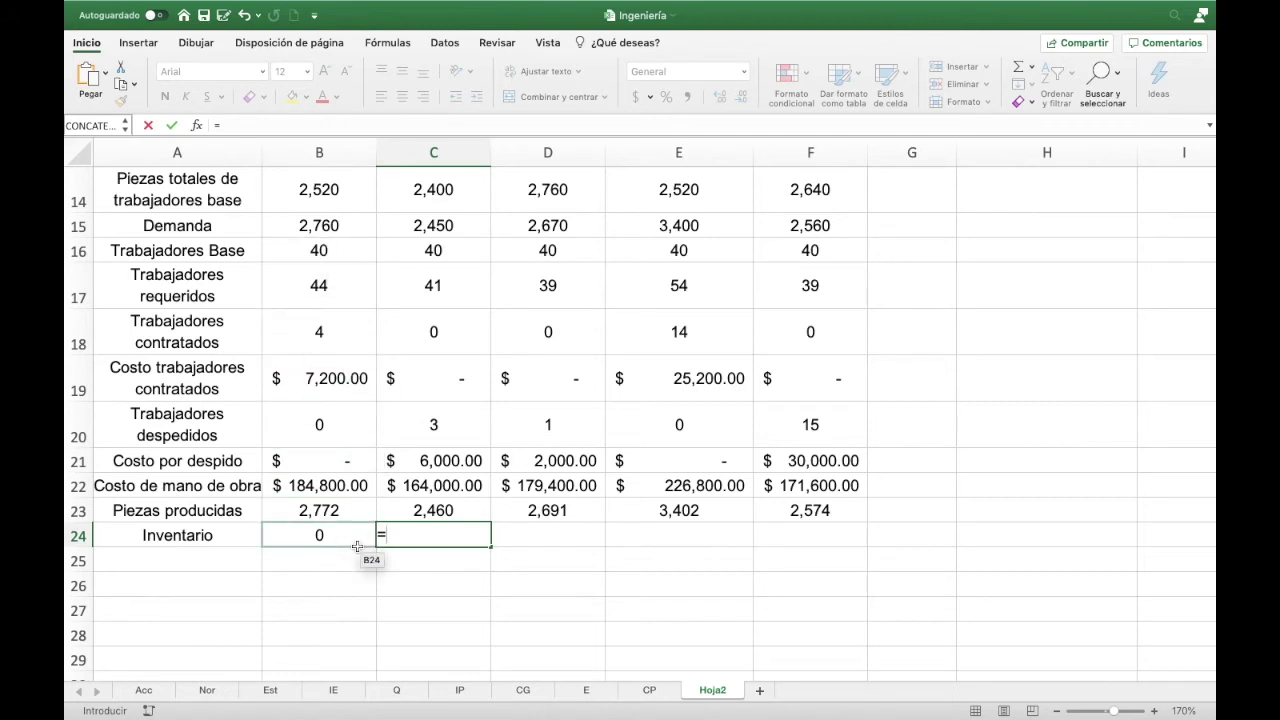
click(347, 520)
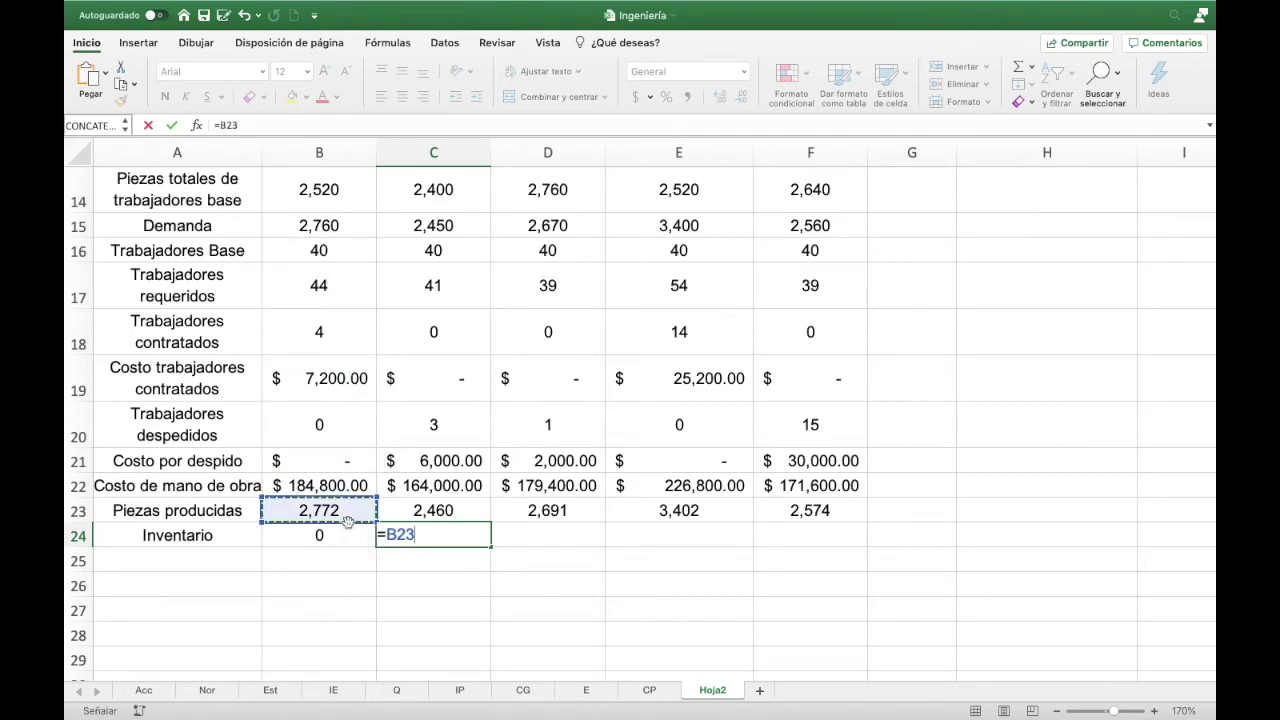
text(-)
click(316, 224)
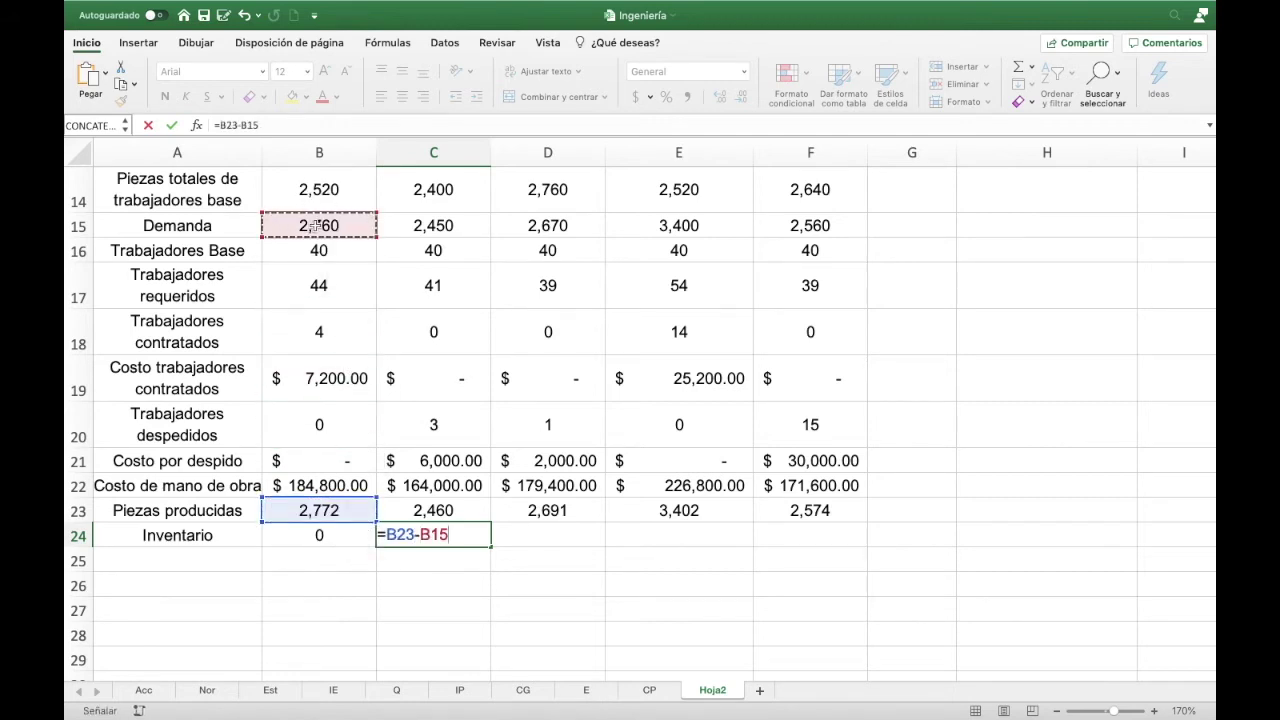
key(Return)
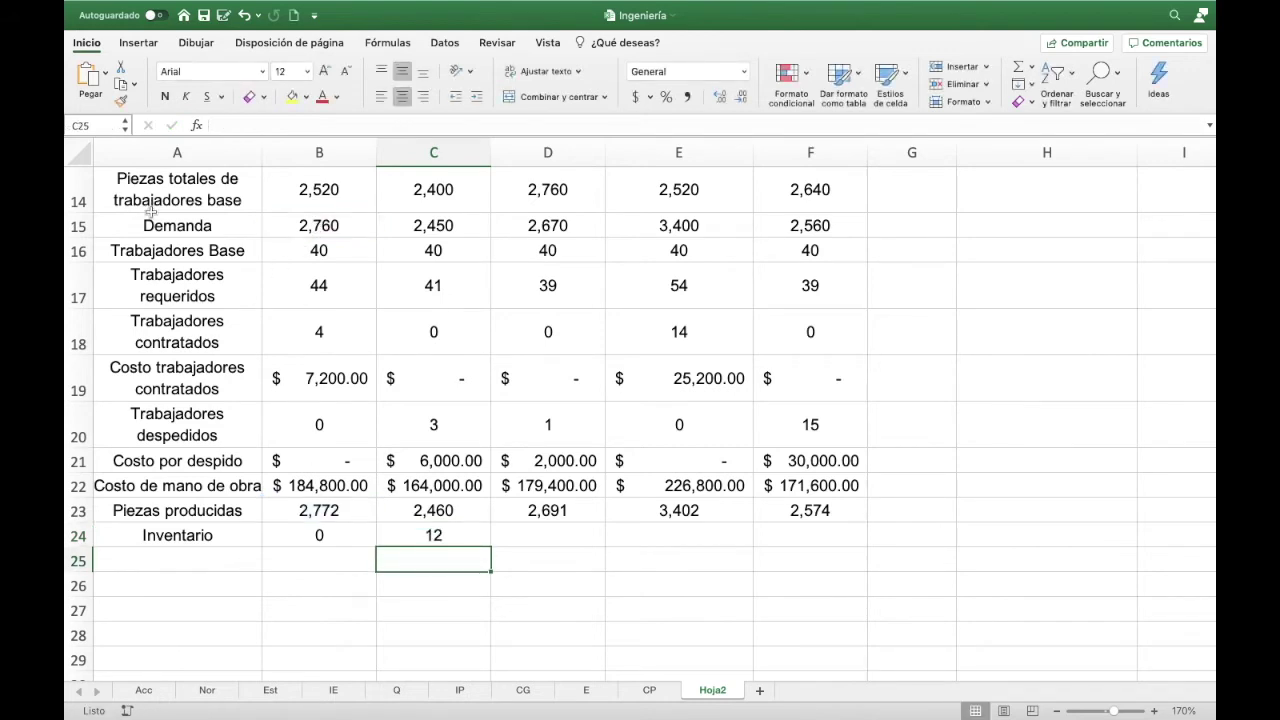
- Rename the Demanda row label to 'Por producir'
click(167, 228)
text(Por )
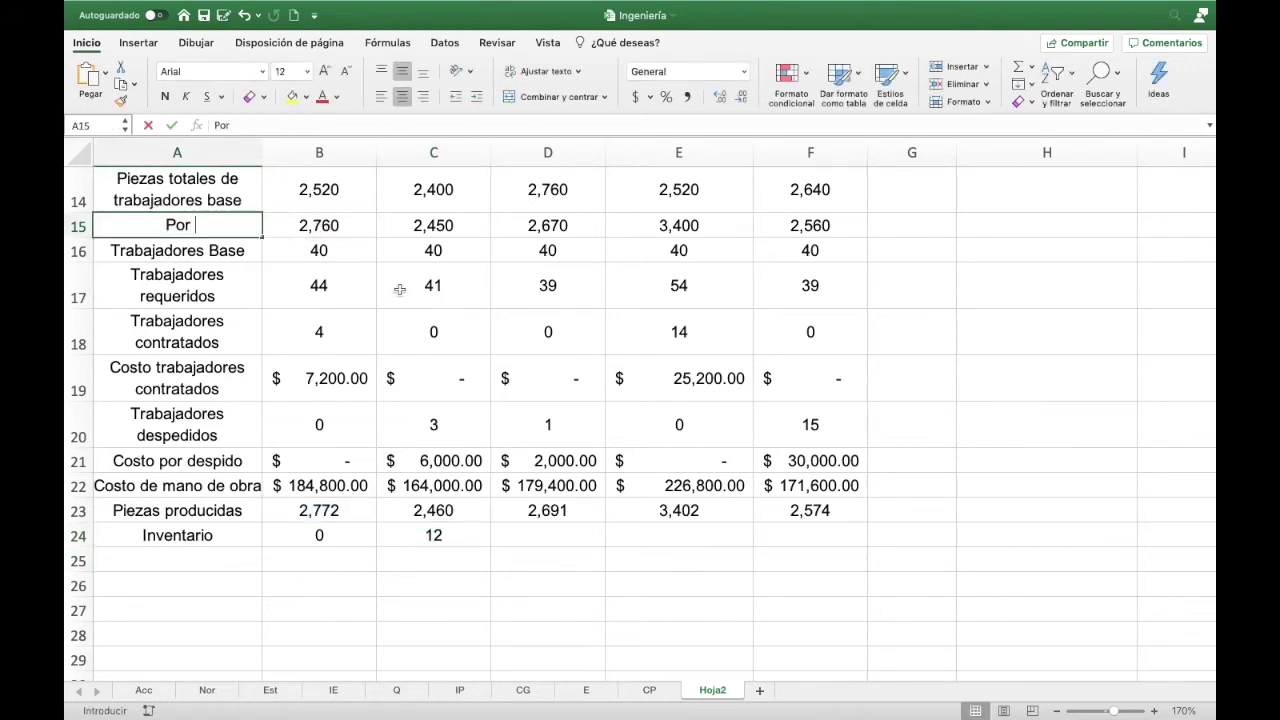
text(produc)
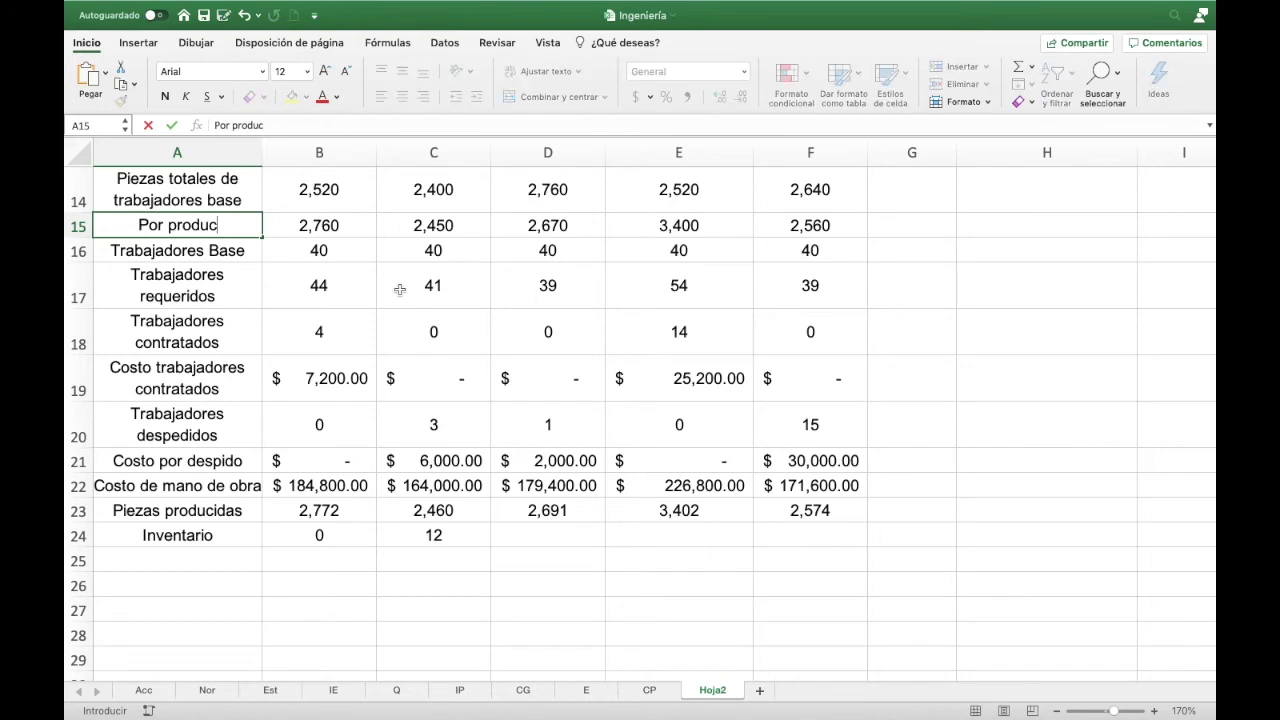
text(ir)
key(Return)
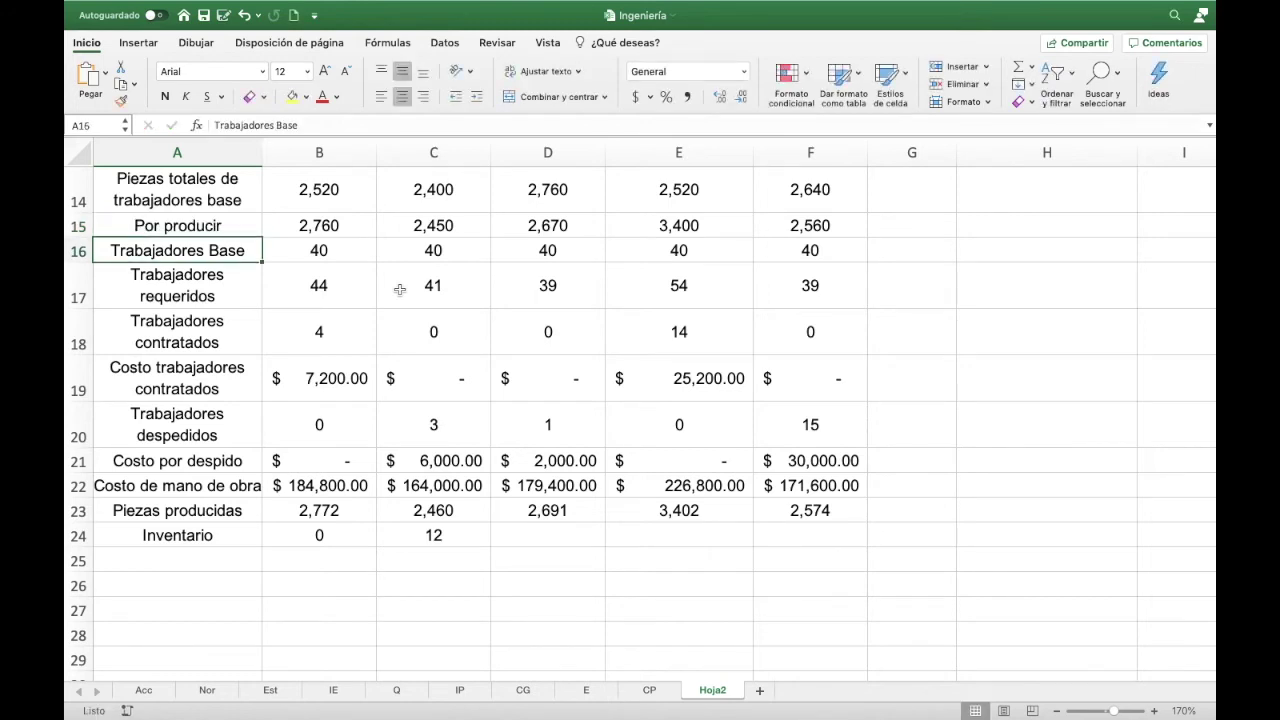
- Copy February's inventory formula through May, giving 12, 10, 21 and 2
click(431, 527)
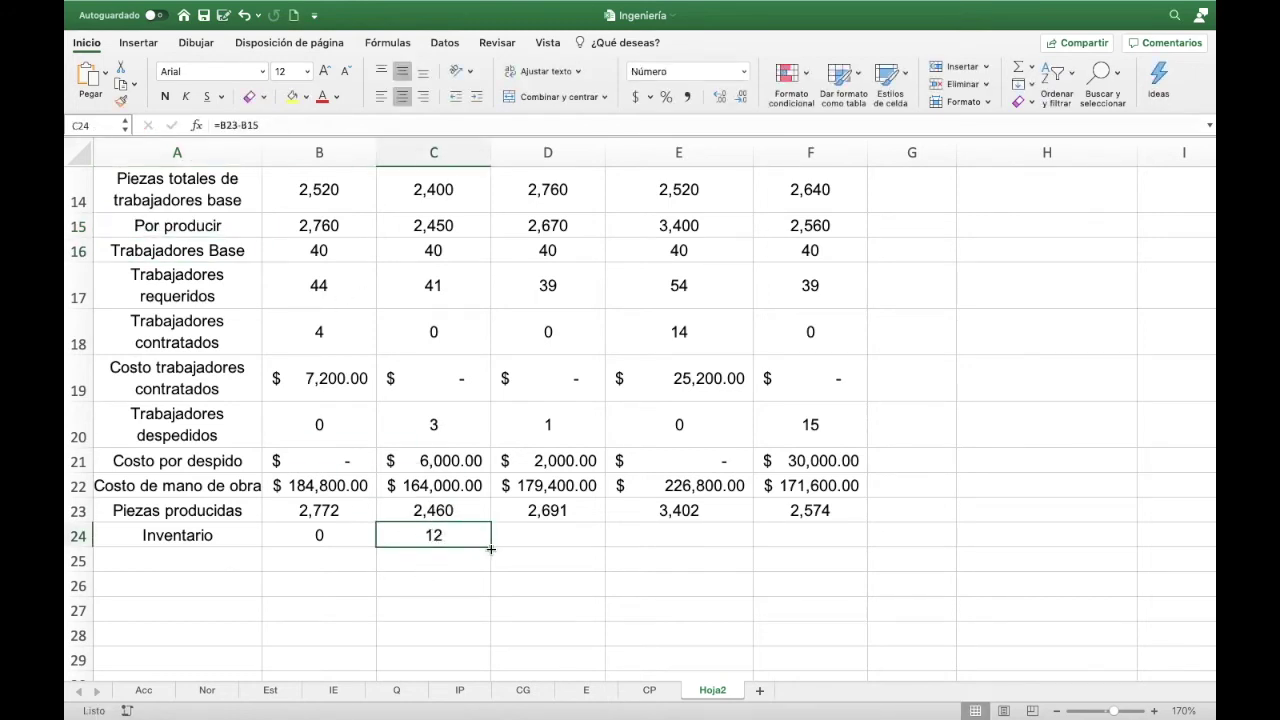
drag(534, 549, 780, 552)
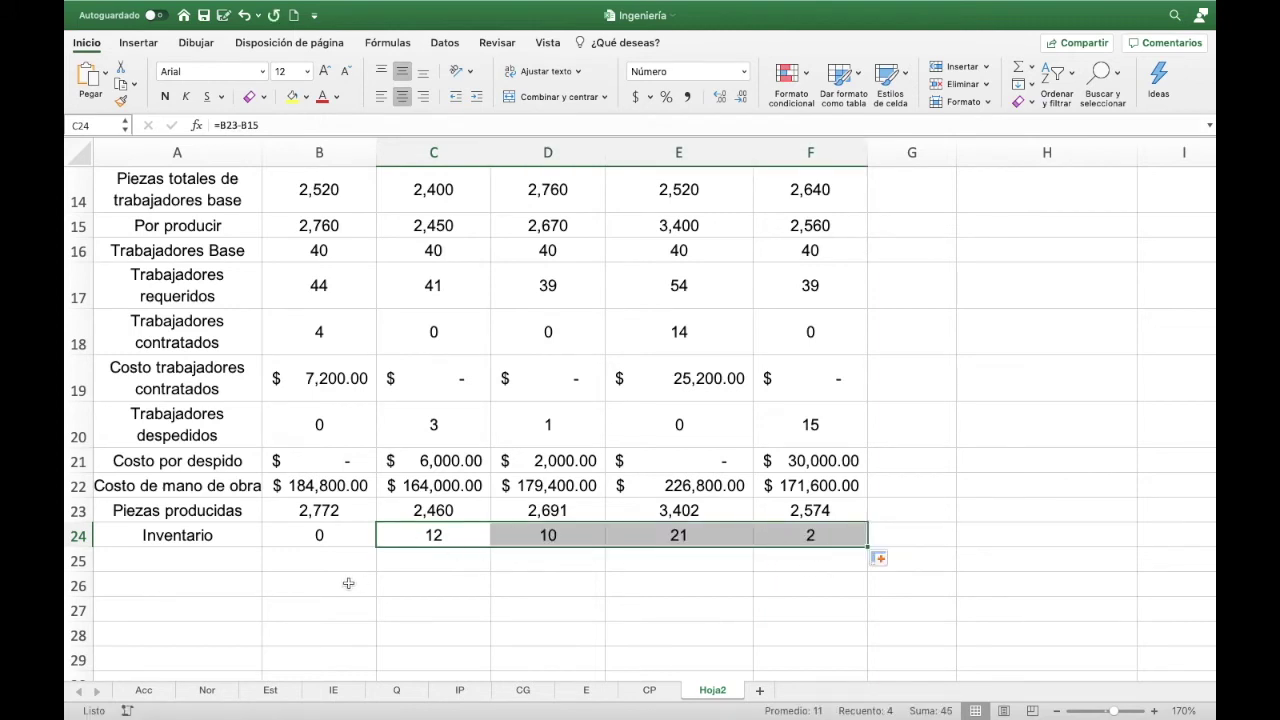
click(456, 537)
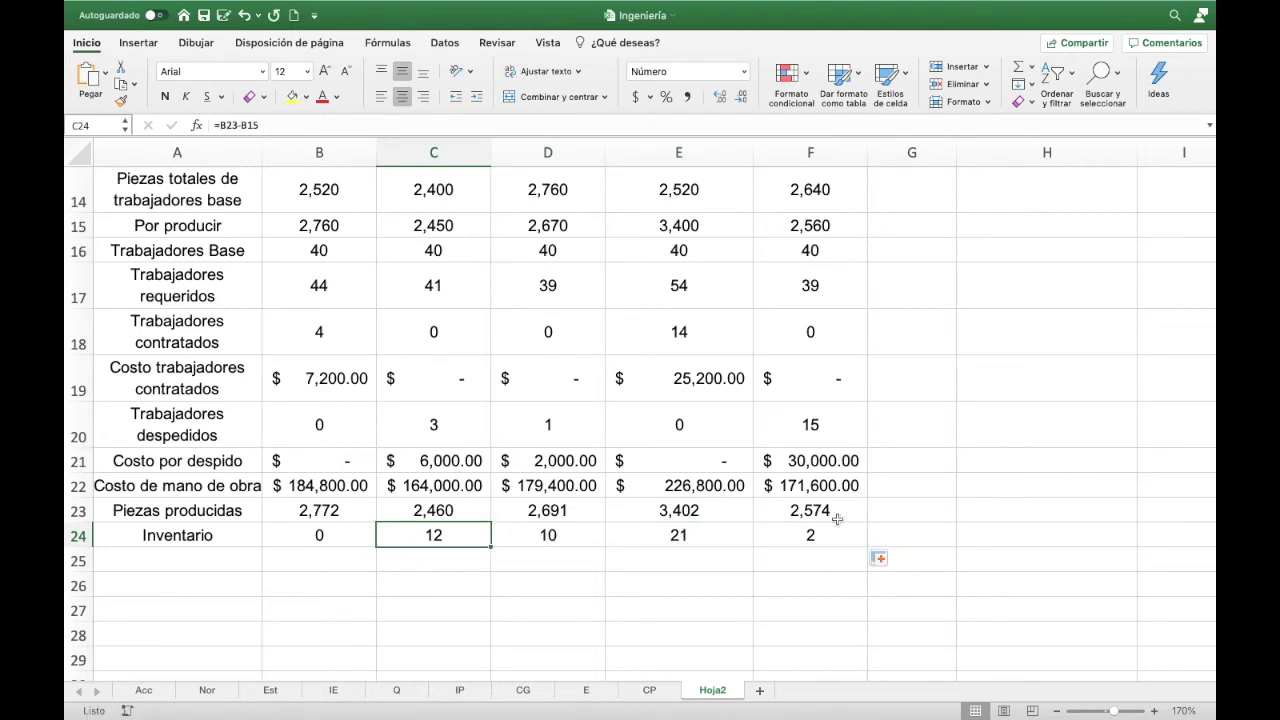
click(177, 568)
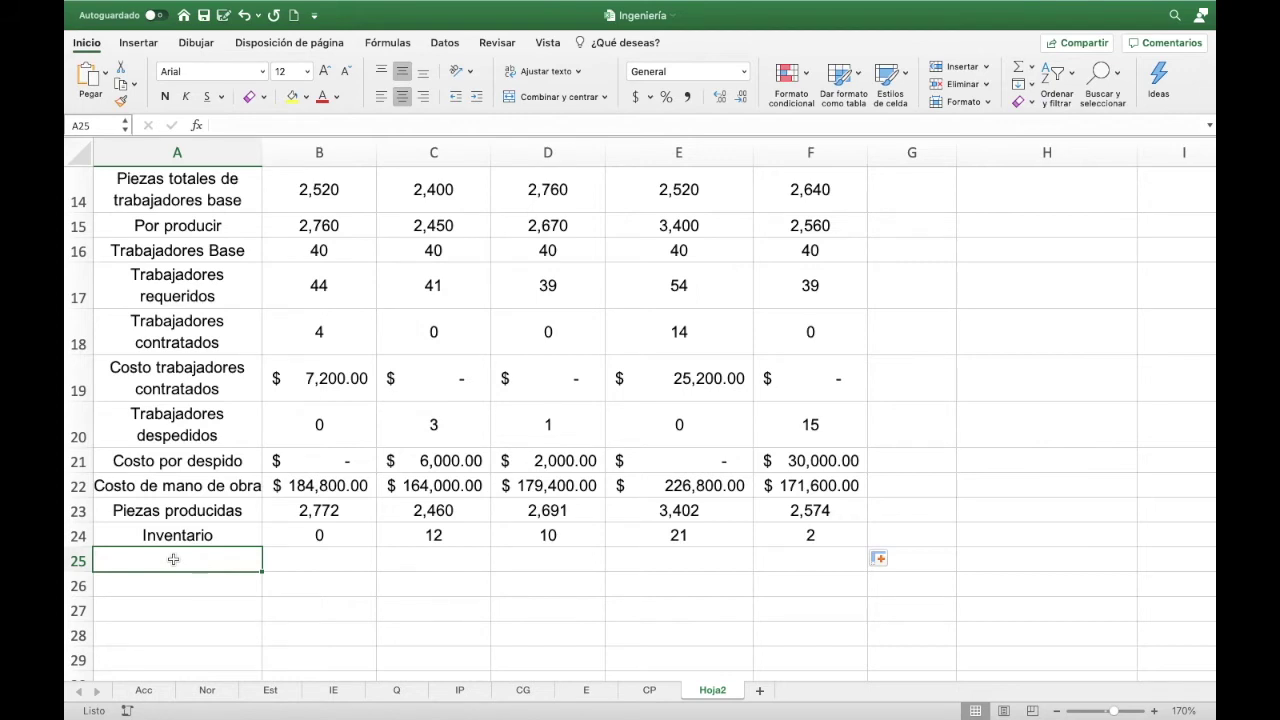
- Enter 'Costo de almacenaje' as the A25 label, then return to the January inventory cell
text(Coszto de)
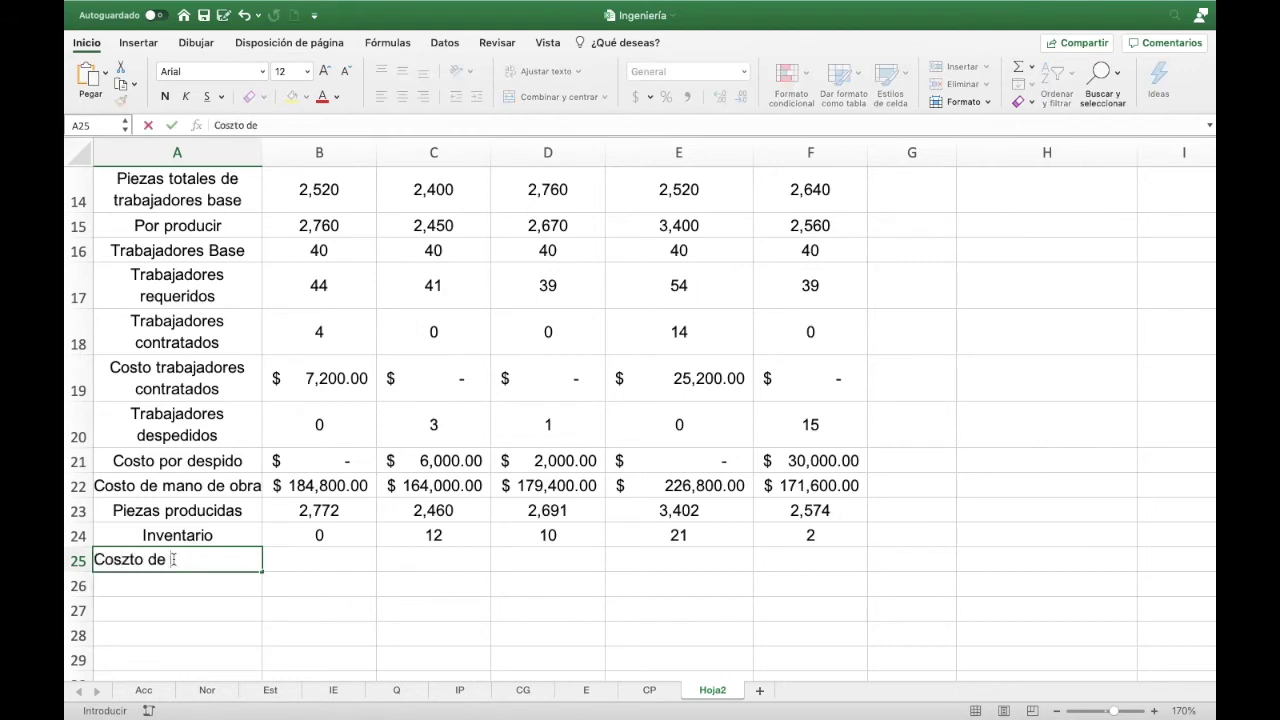
key(BackSpace)
key(BackSpace)
key(BackSpace)
key(BackSpace)
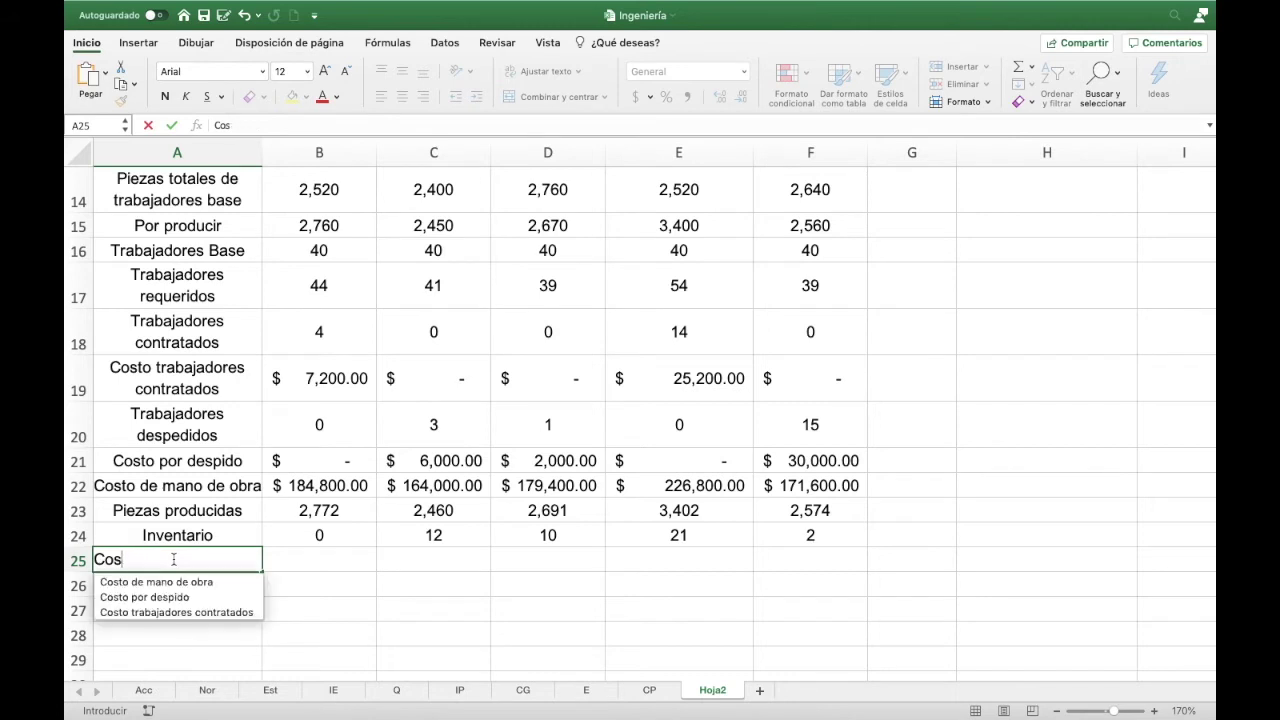
text(to de alma)
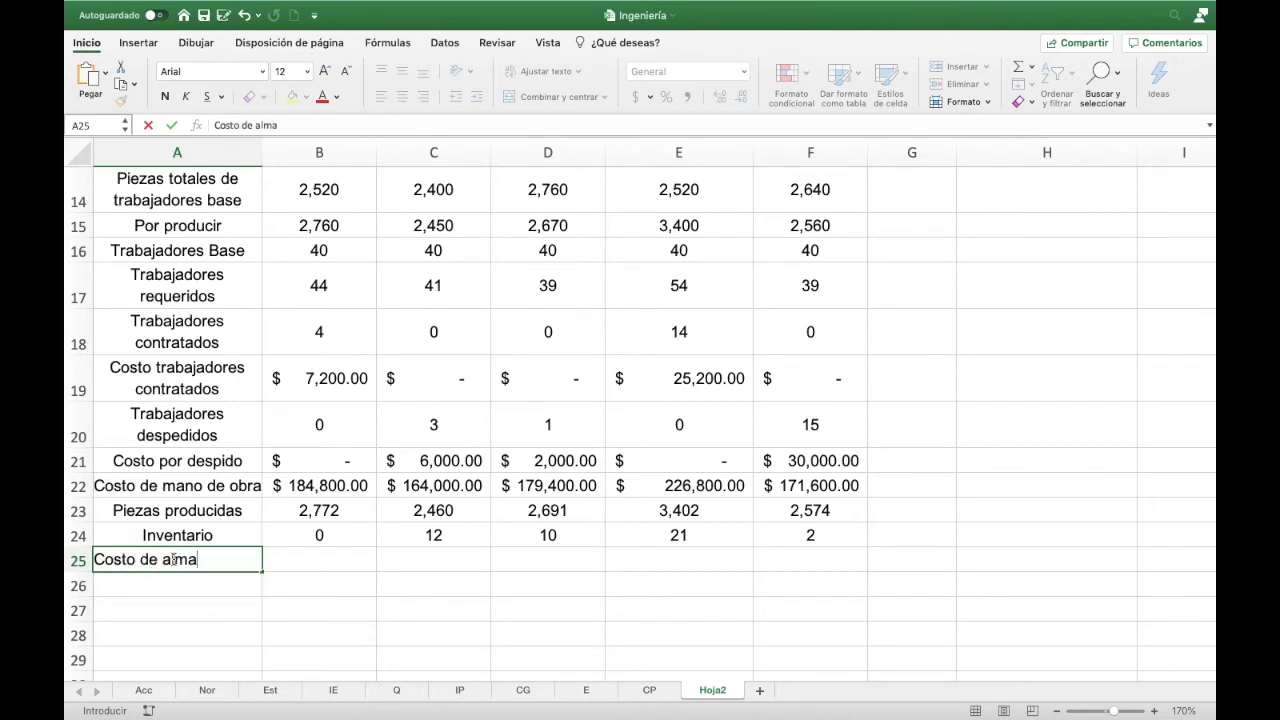
text(cenaje)
key(Tab)
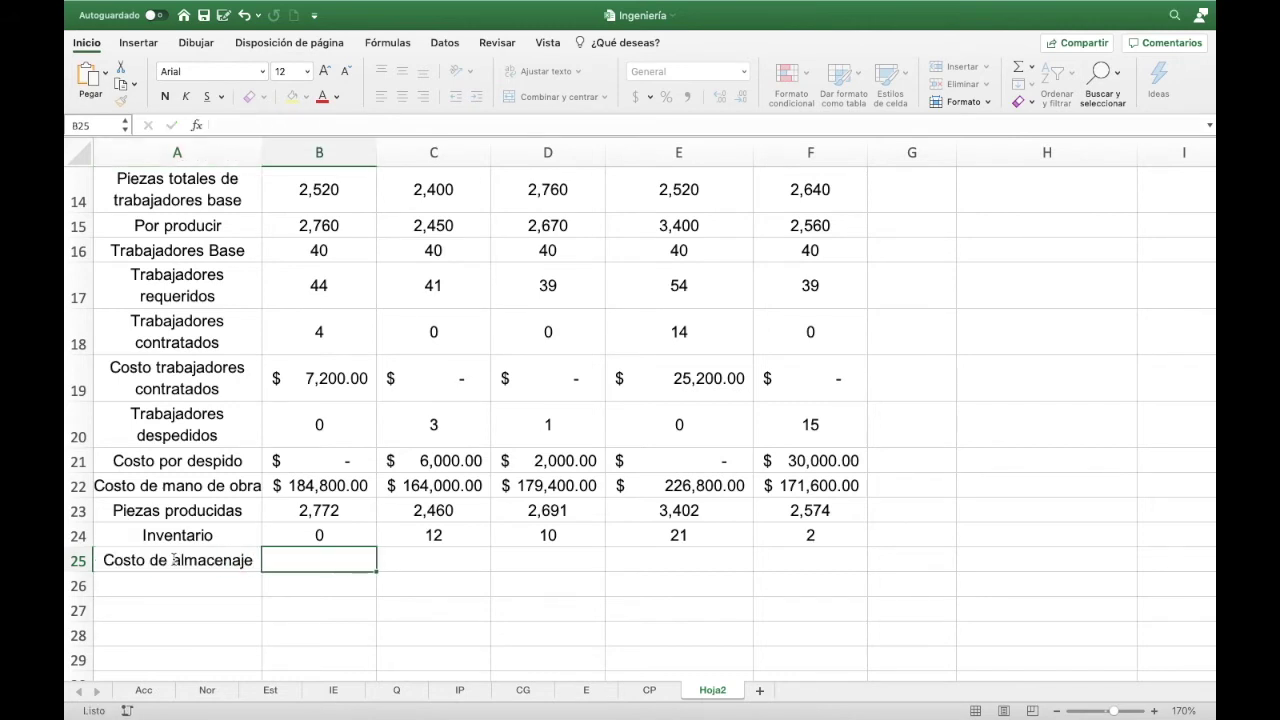
key(Up)
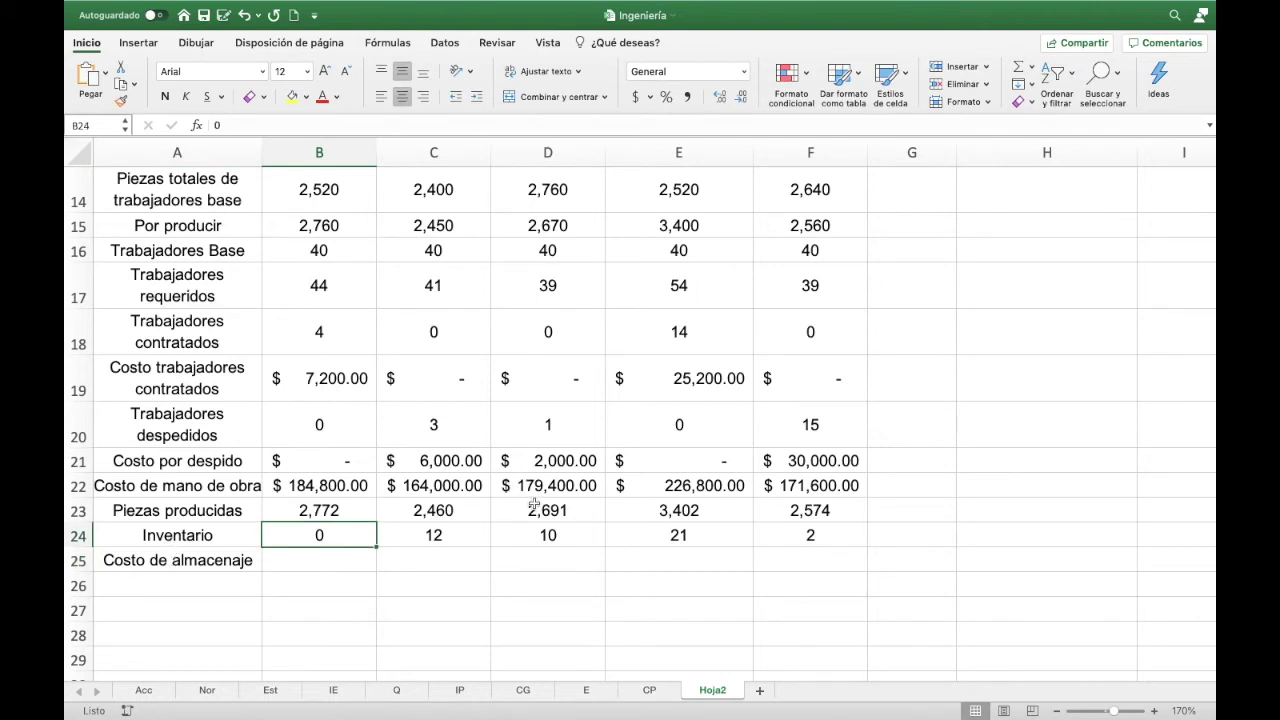
- Review the February inventory and January pieces-produced formulas
click(447, 536)
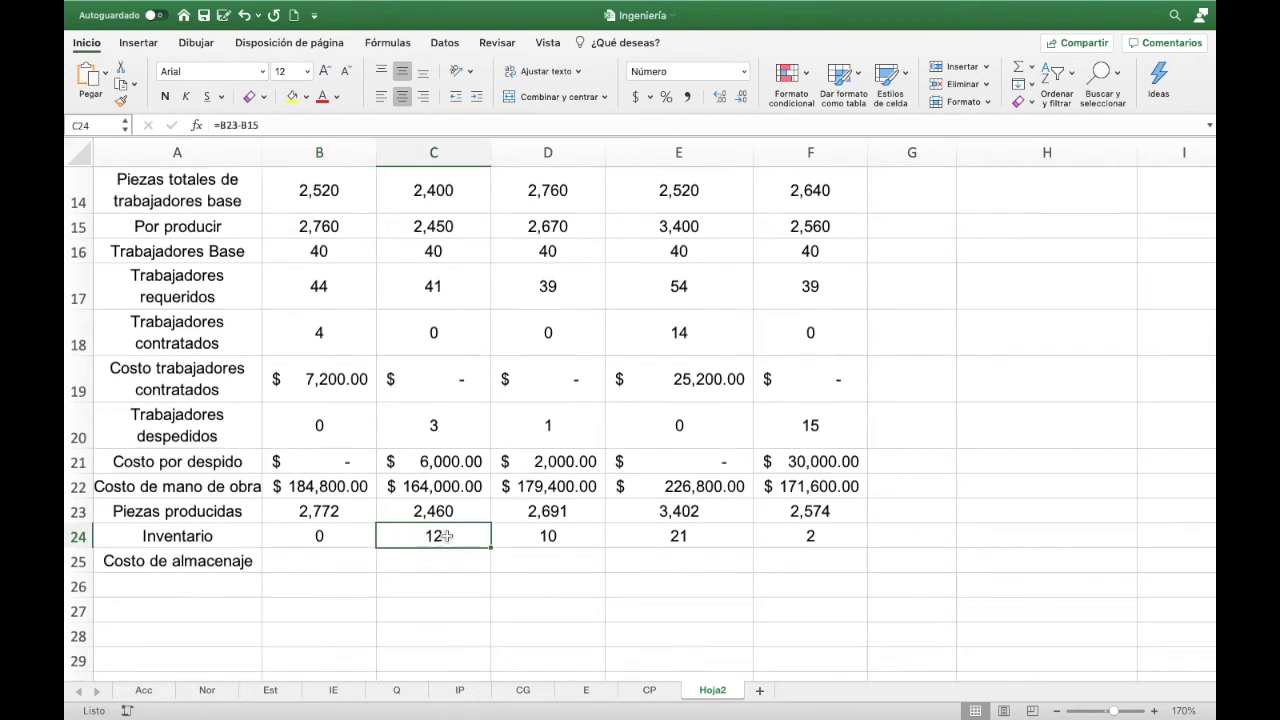
scroll(447, 537, up, 1)
scroll(447, 537, up, 1)
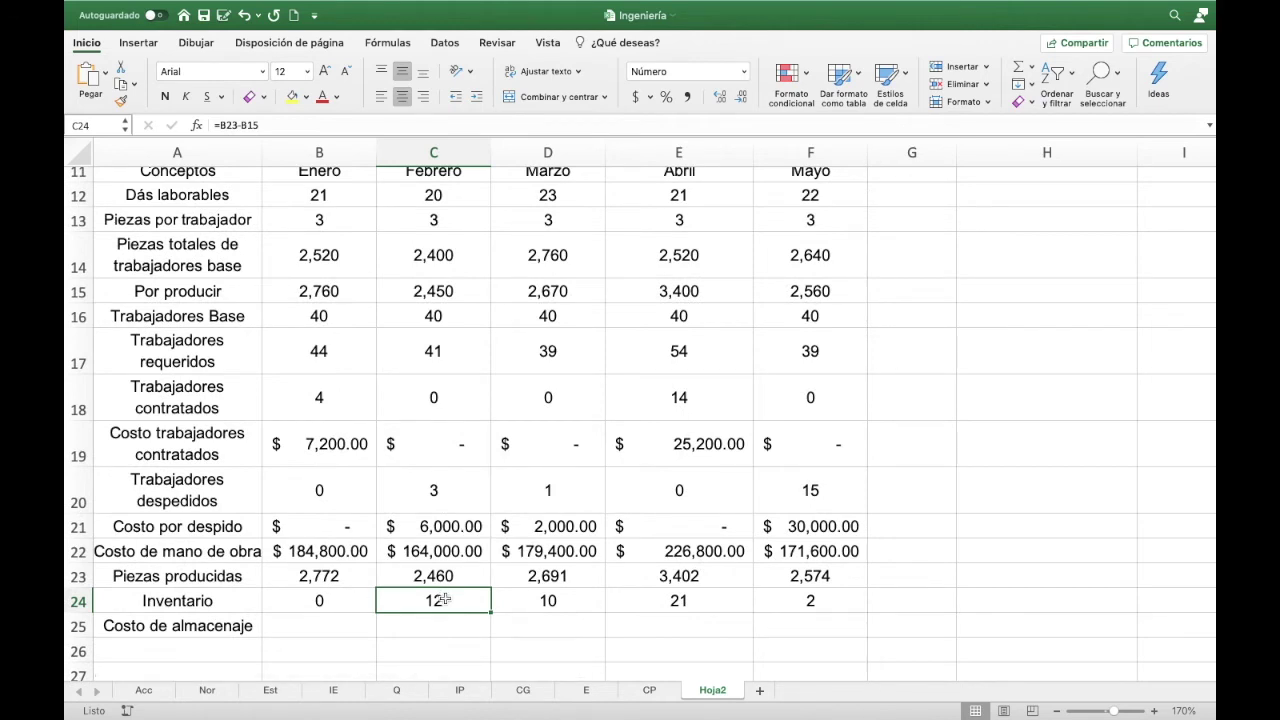
click(330, 588)
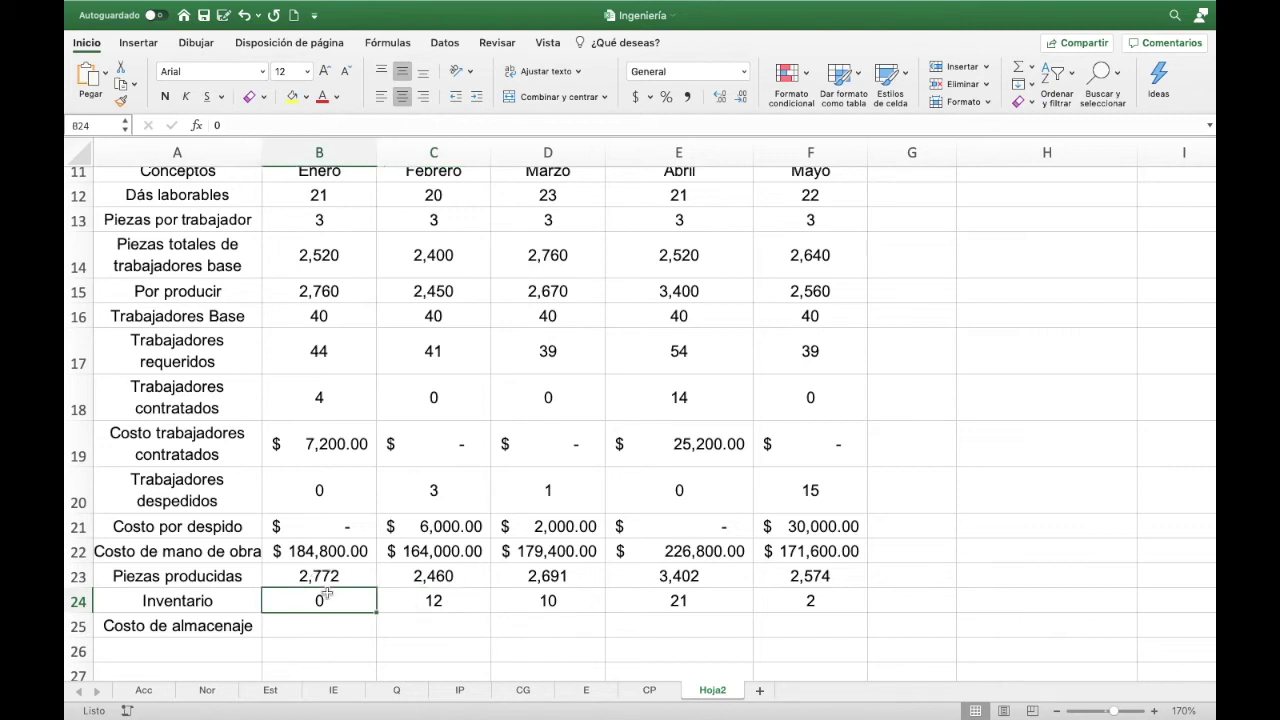
click(439, 605)
click(333, 577)
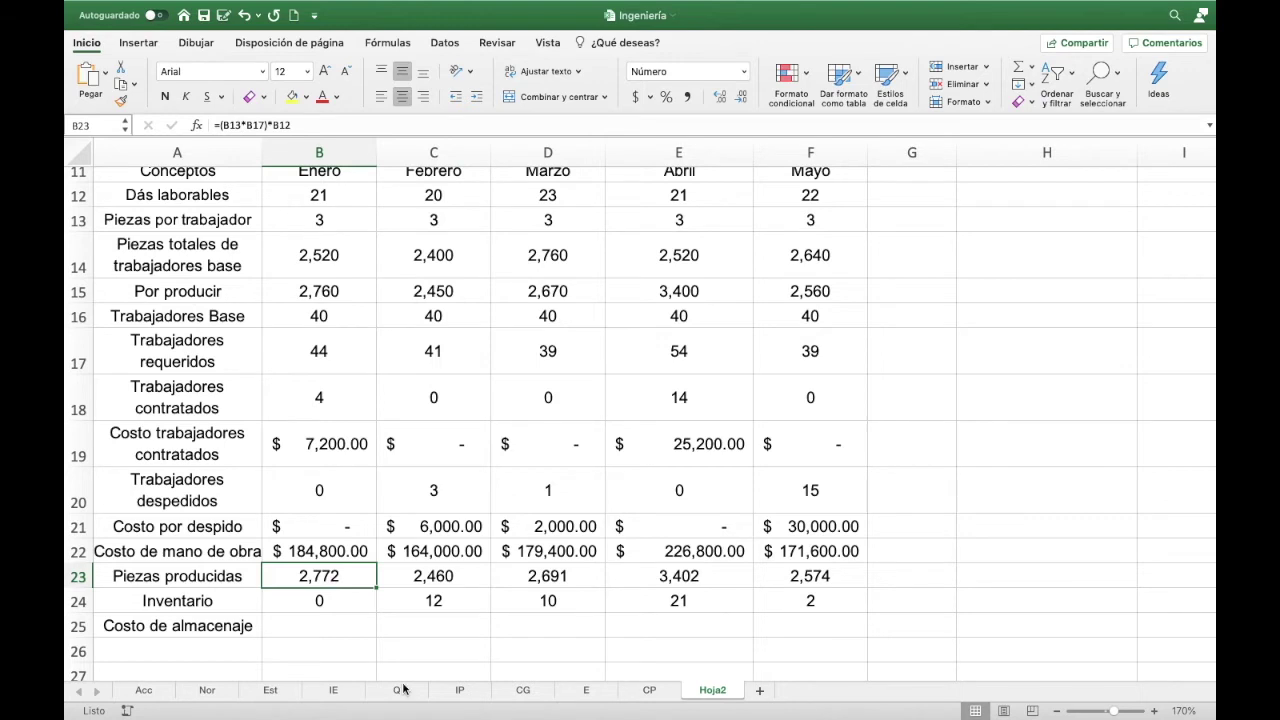
click(340, 600)
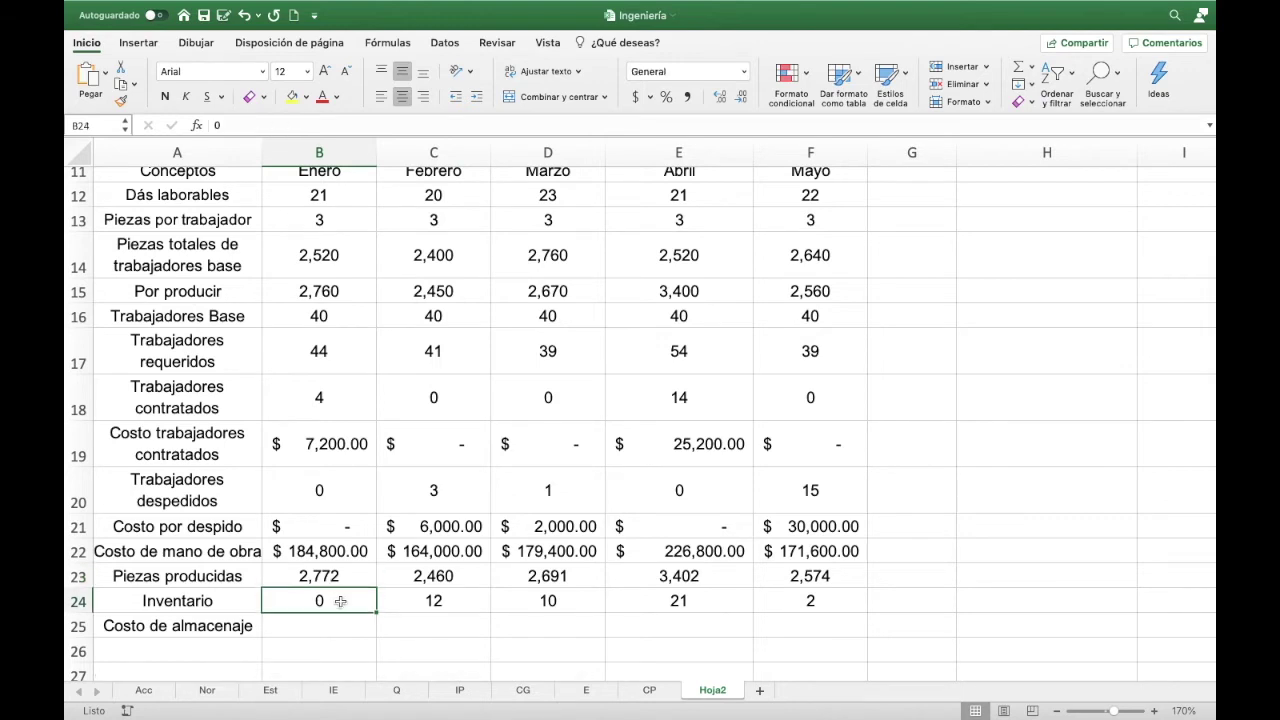
- Enter =B23-B15 in January's inventory and fill to May, giving 12, 10, 21, 2, 14
text(=)
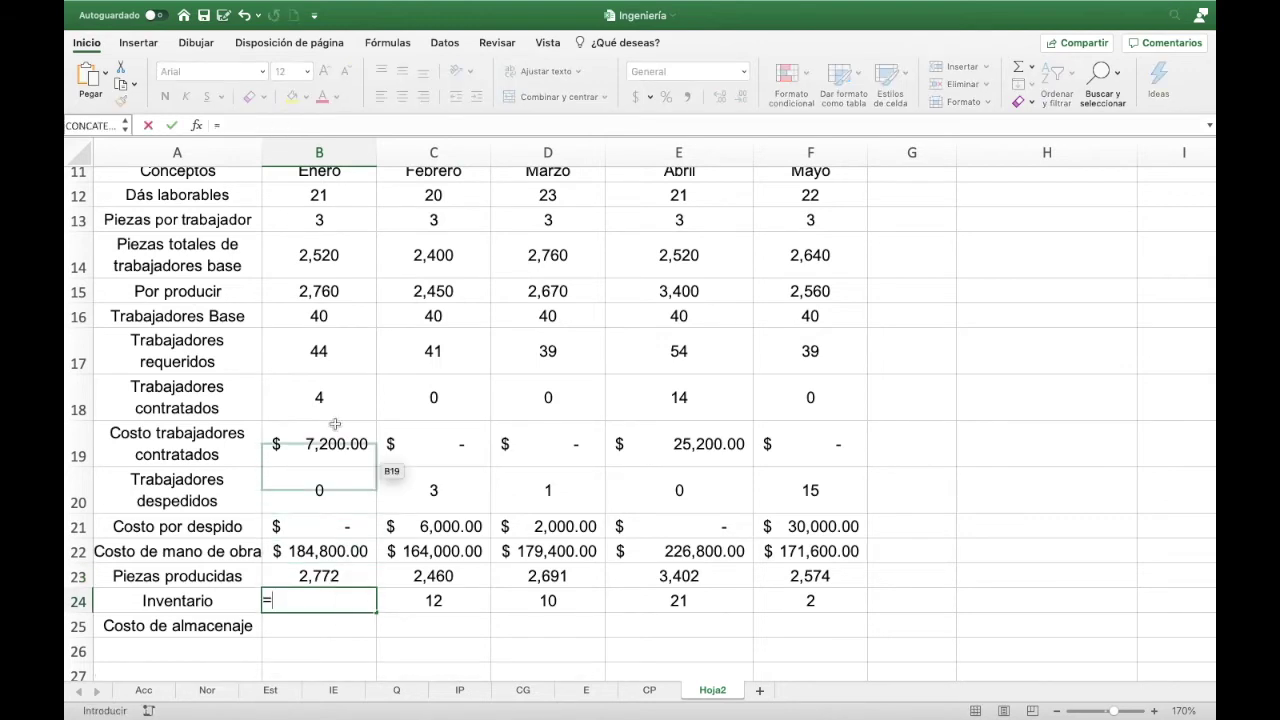
click(361, 575)
text(-)
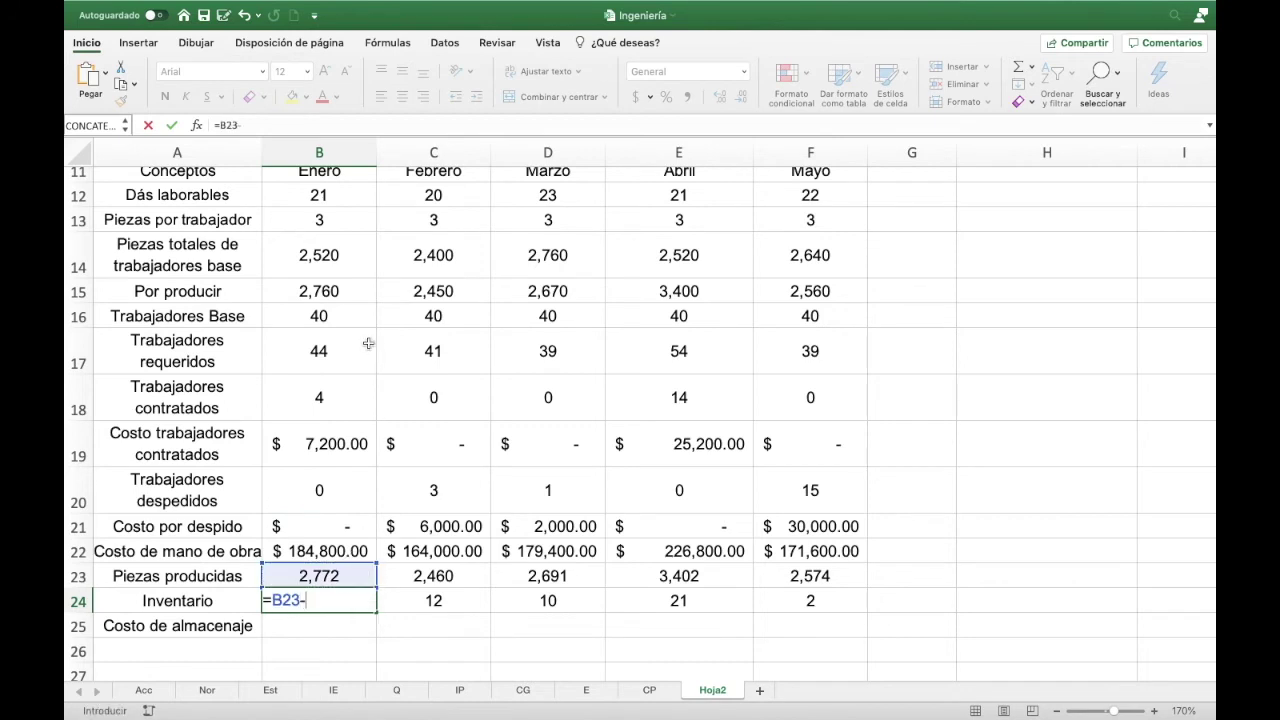
click(337, 290)
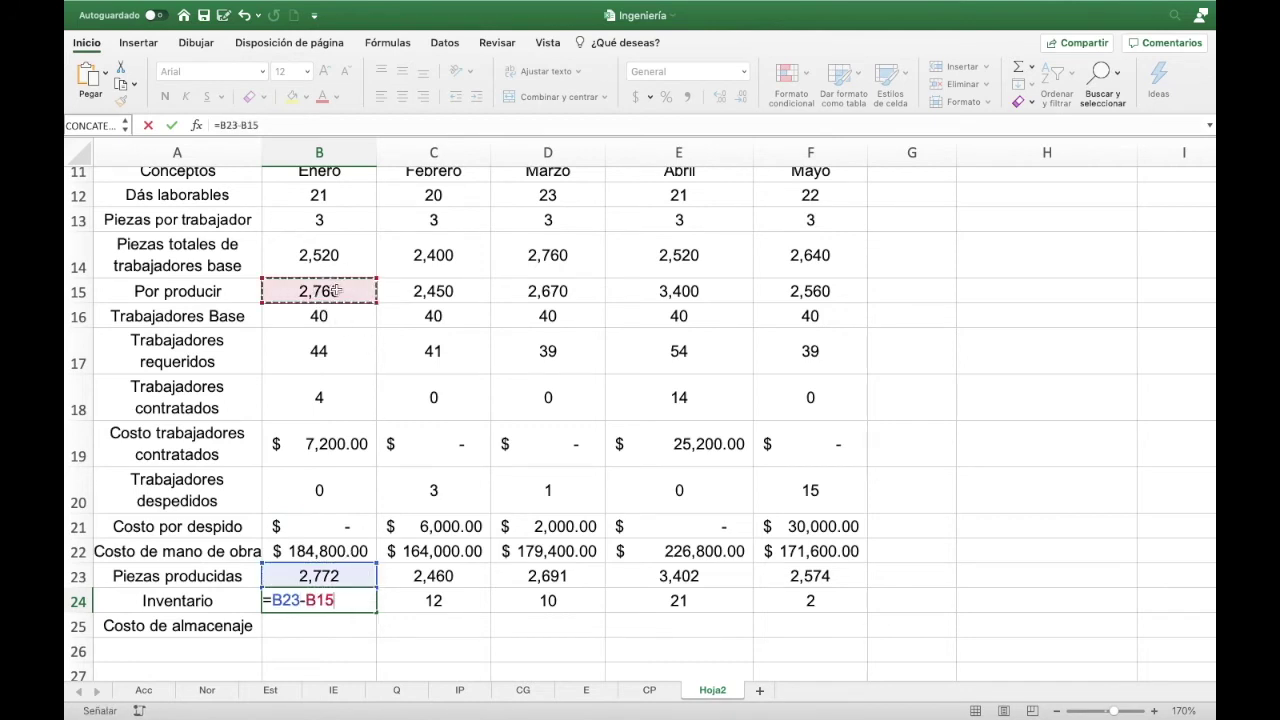
key(Return)
click(357, 606)
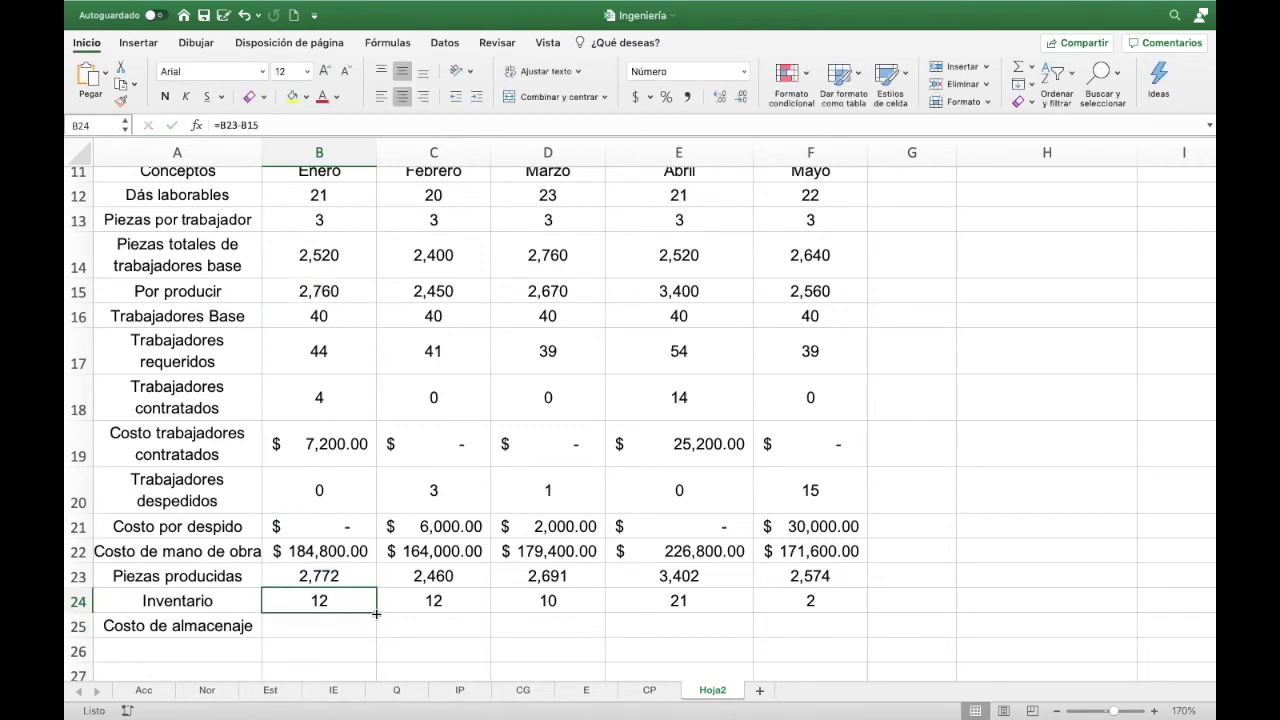
drag(376, 611, 840, 607)
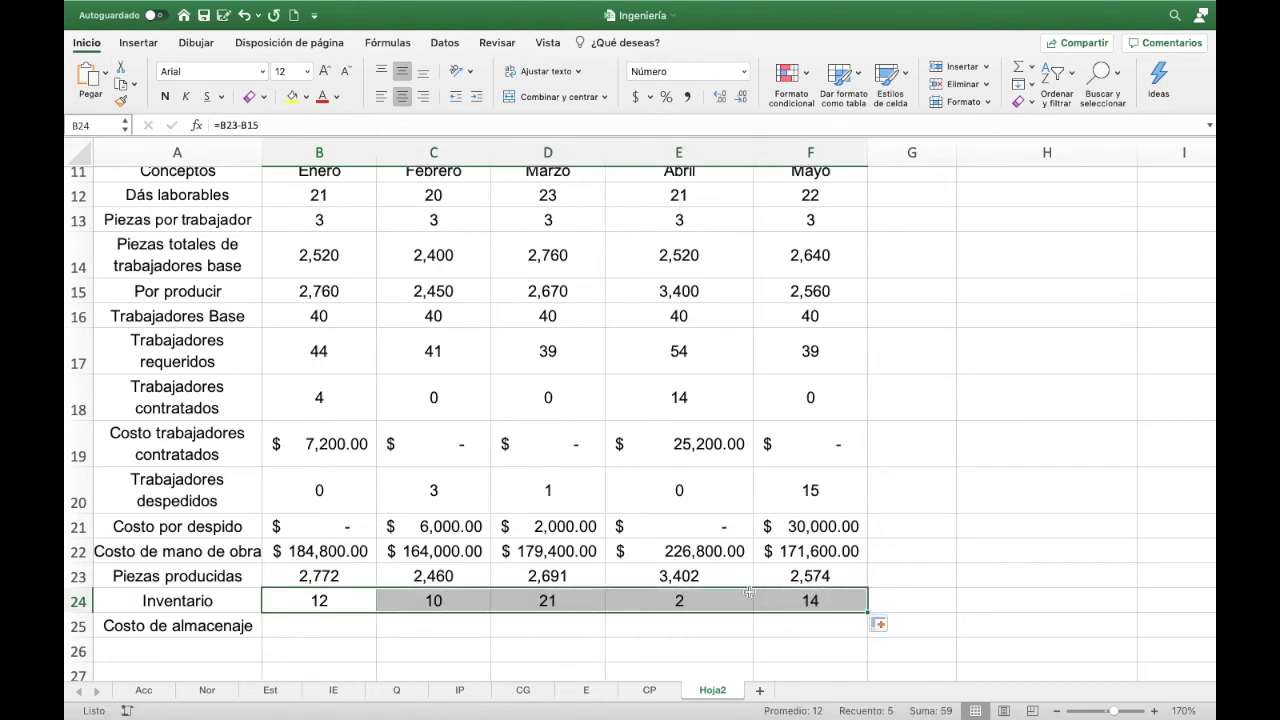
click(437, 600)
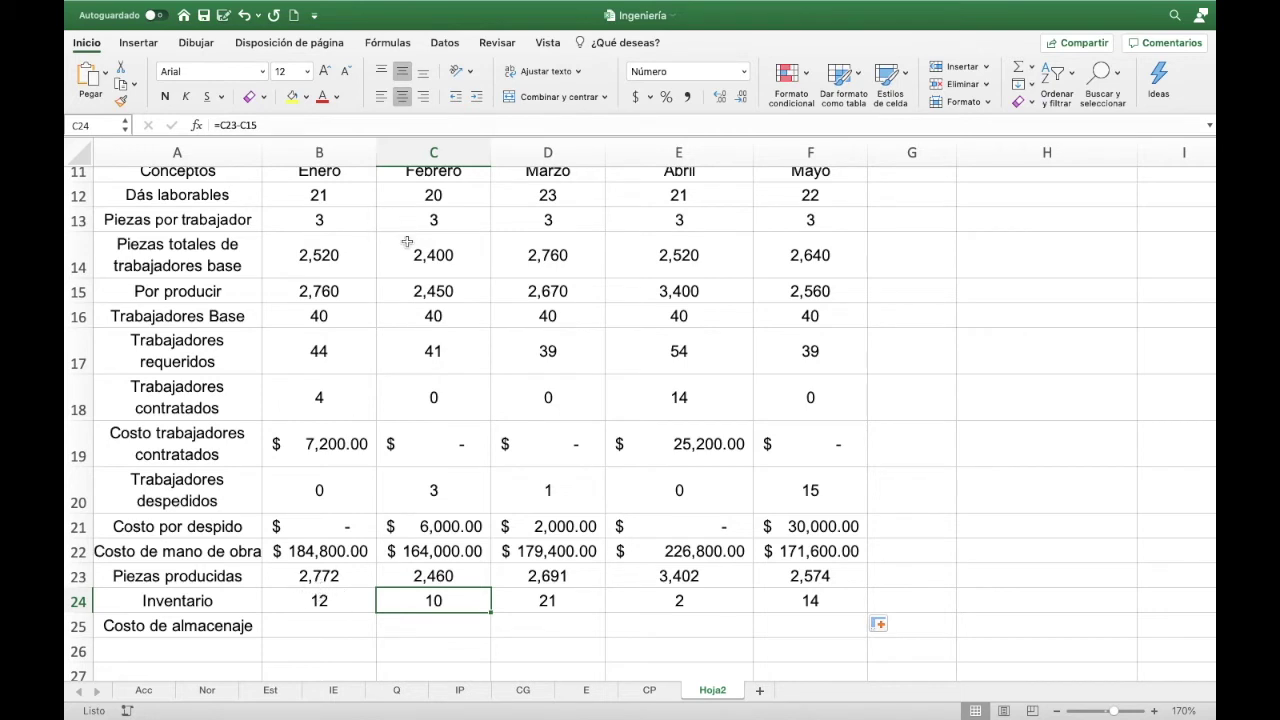
- Set February's Por producir to =C3-B24, subtracting January's inventory
click(437, 291)
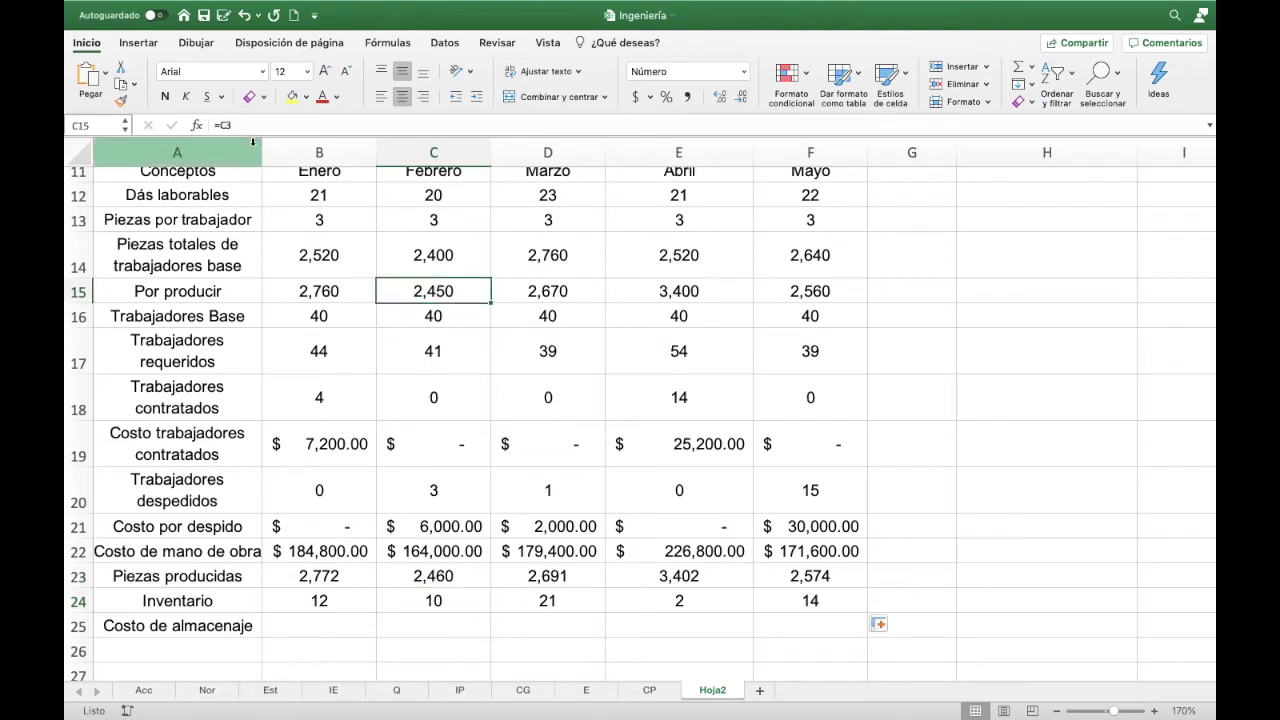
text(=C3-)
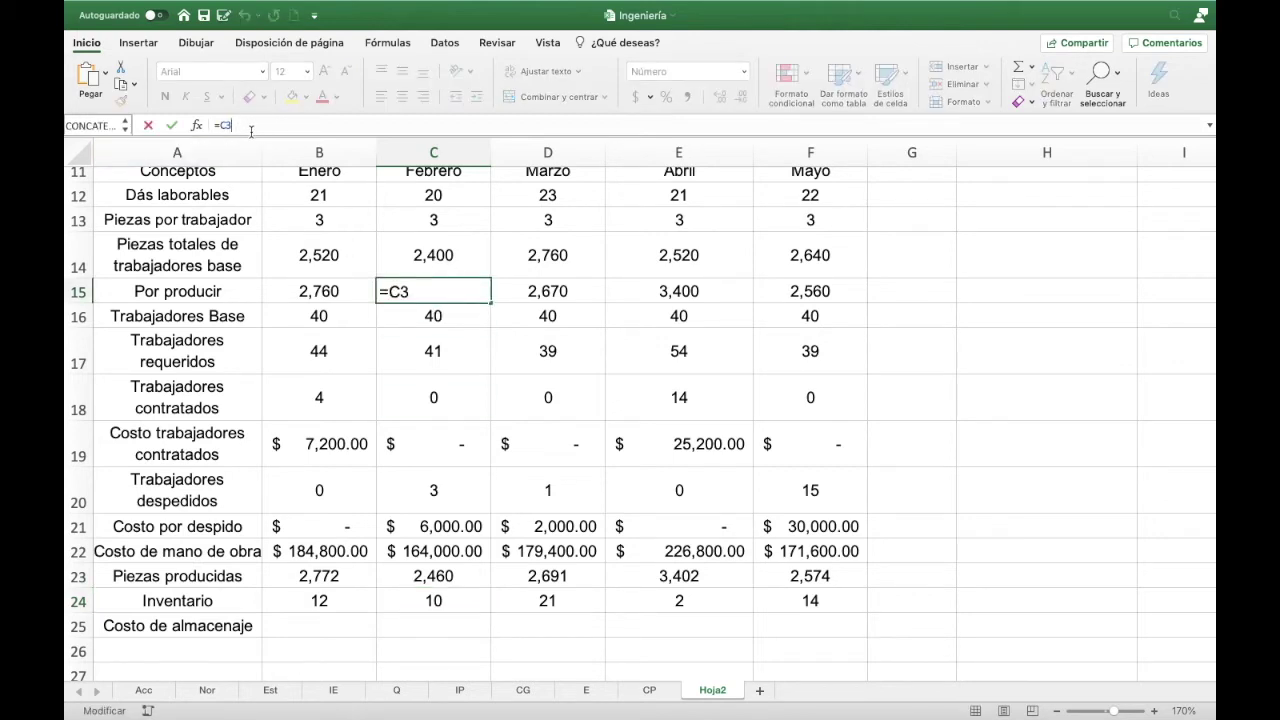
click(351, 605)
key(Return)
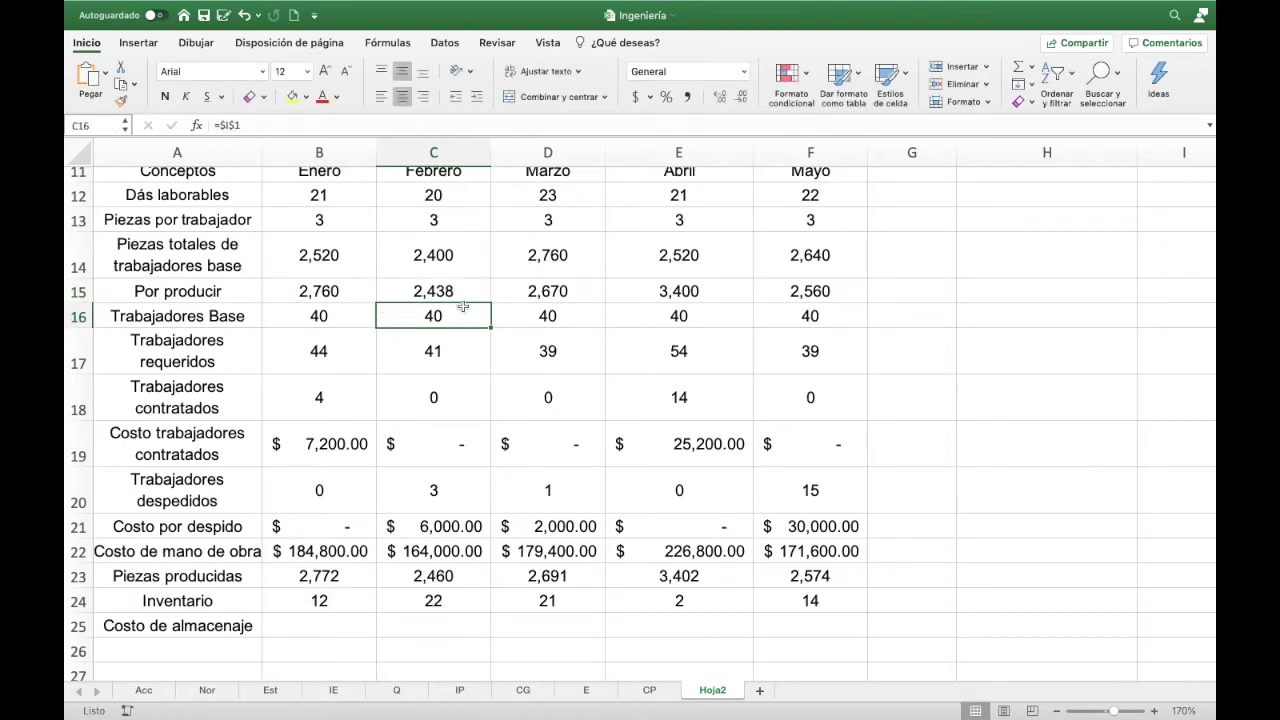
click(437, 291)
scroll(486, 406, up, 3)
scroll(486, 406, down, 3)
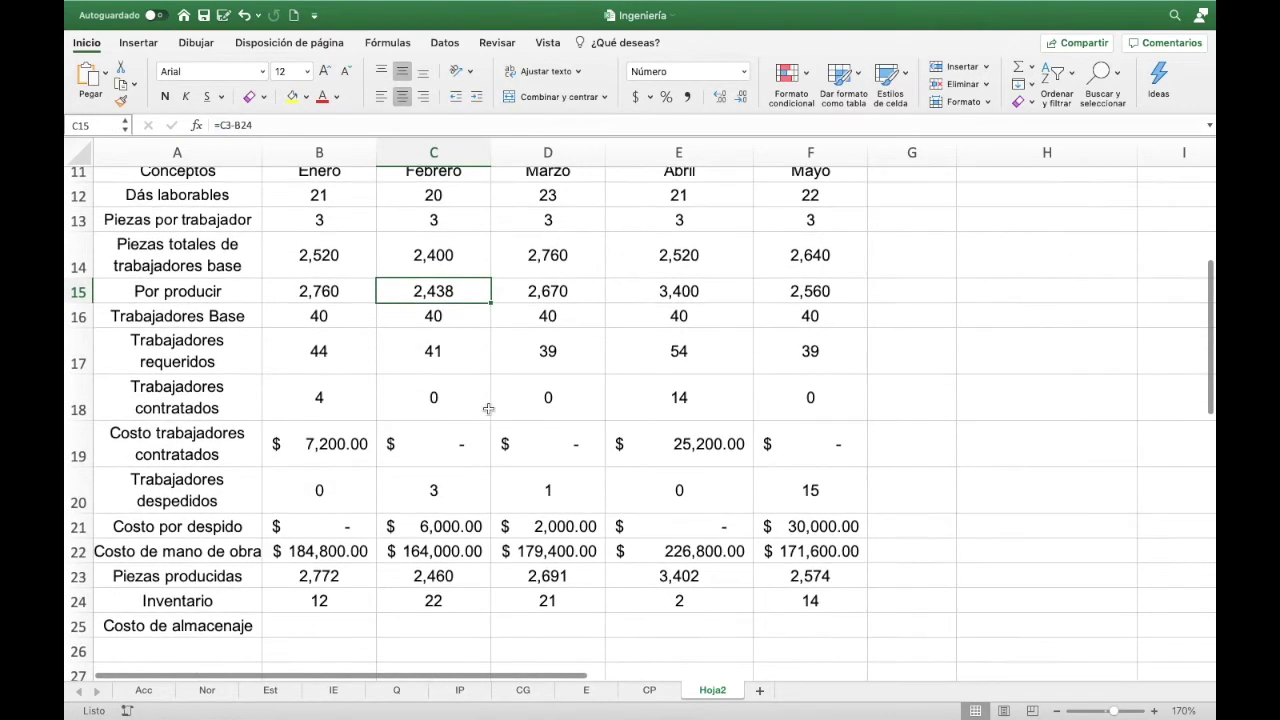
mouse_move(491, 302)
mouse_down()
mouse_move(782, 290)
mouse_move(494, 297)
mouse_up()
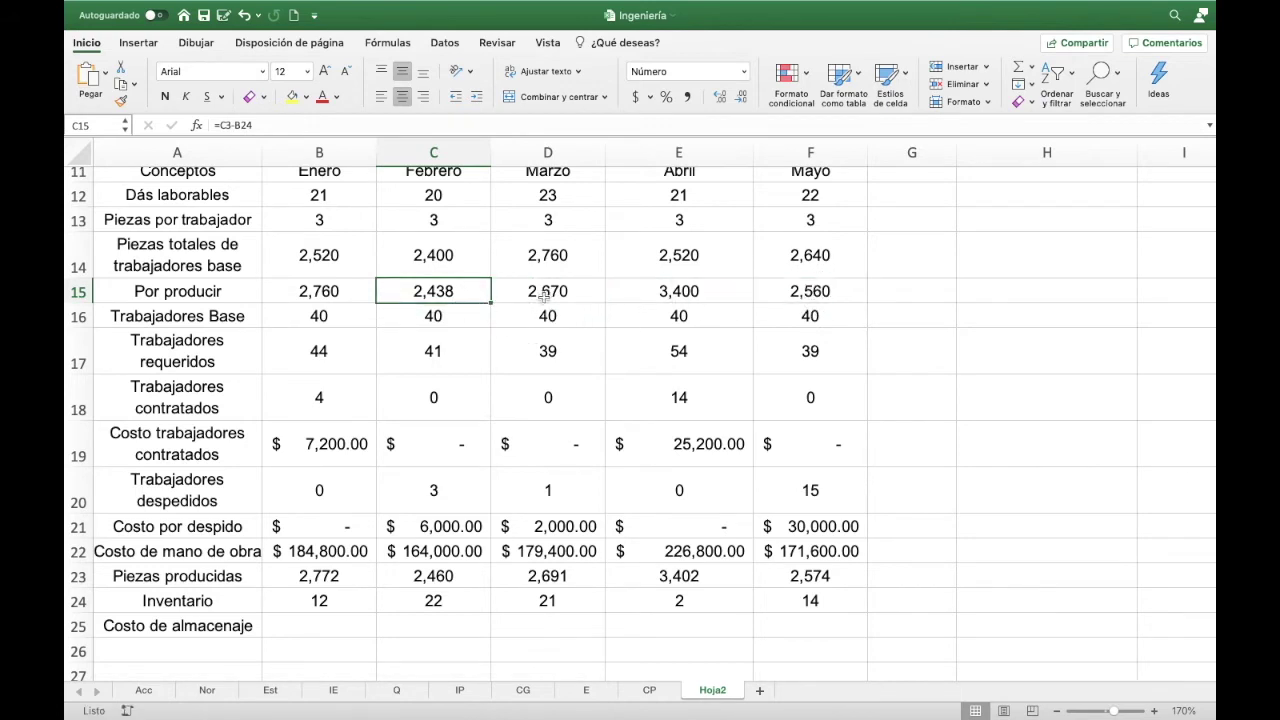
- Set March's Por producir to =C4-C24 and April's to =C5-D24
click(545, 293)
text(=C4-)
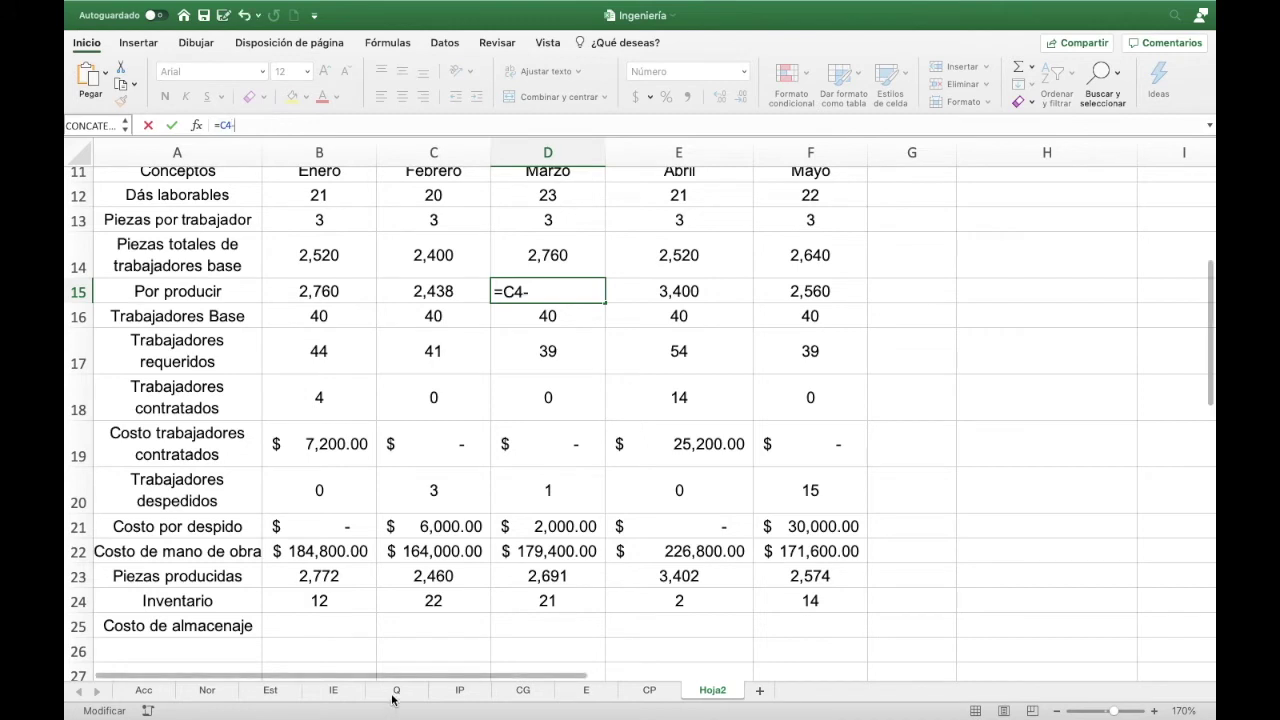
click(430, 600)
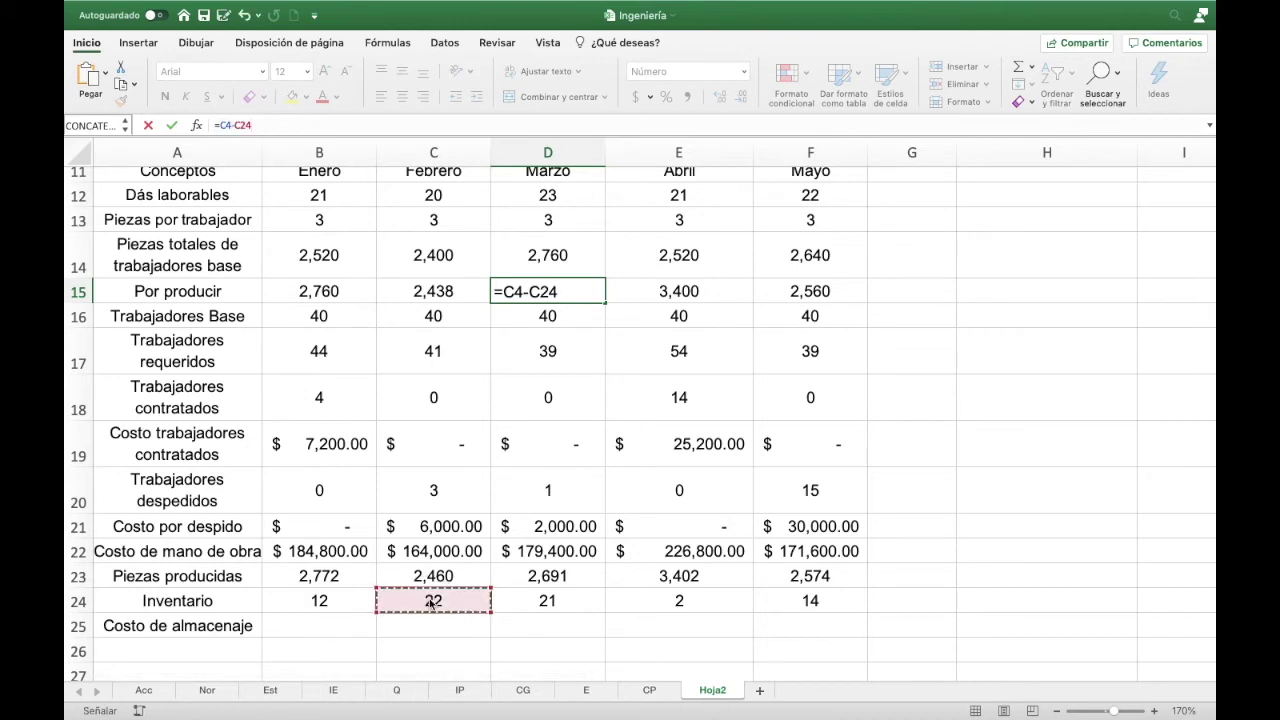
key(Tab)
text(=C5)
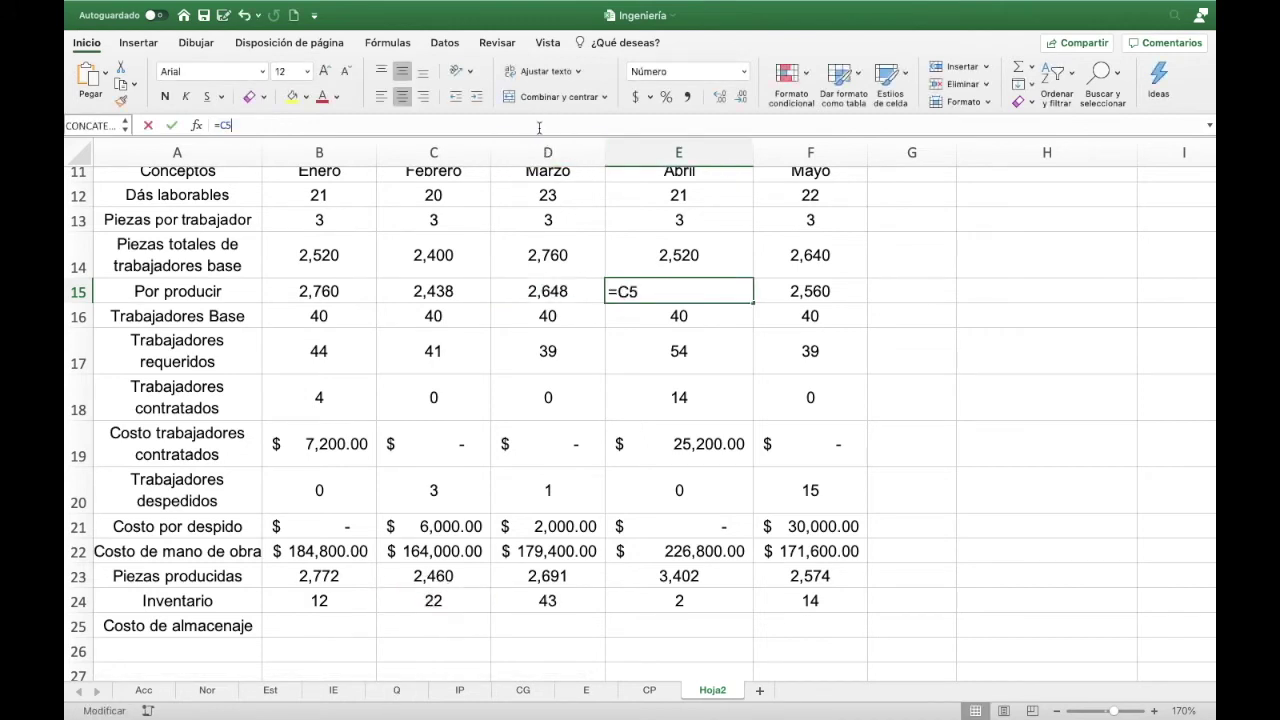
click(552, 602)
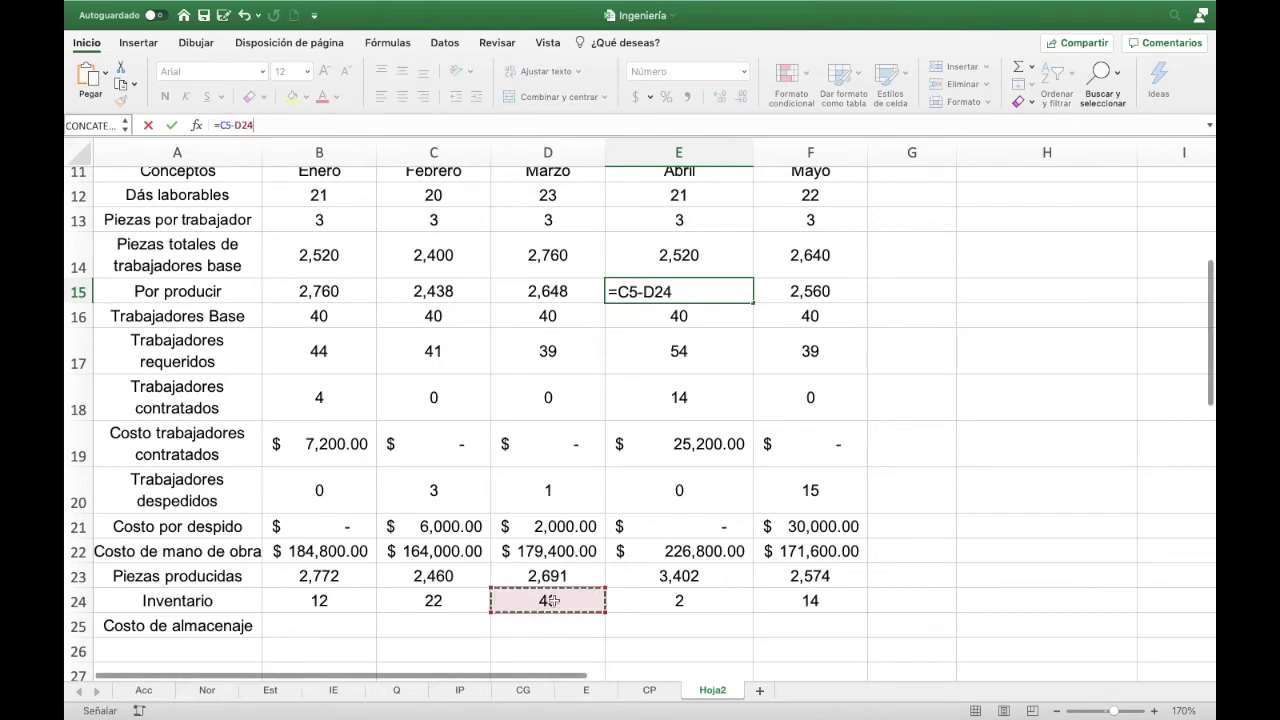
key(Tab)
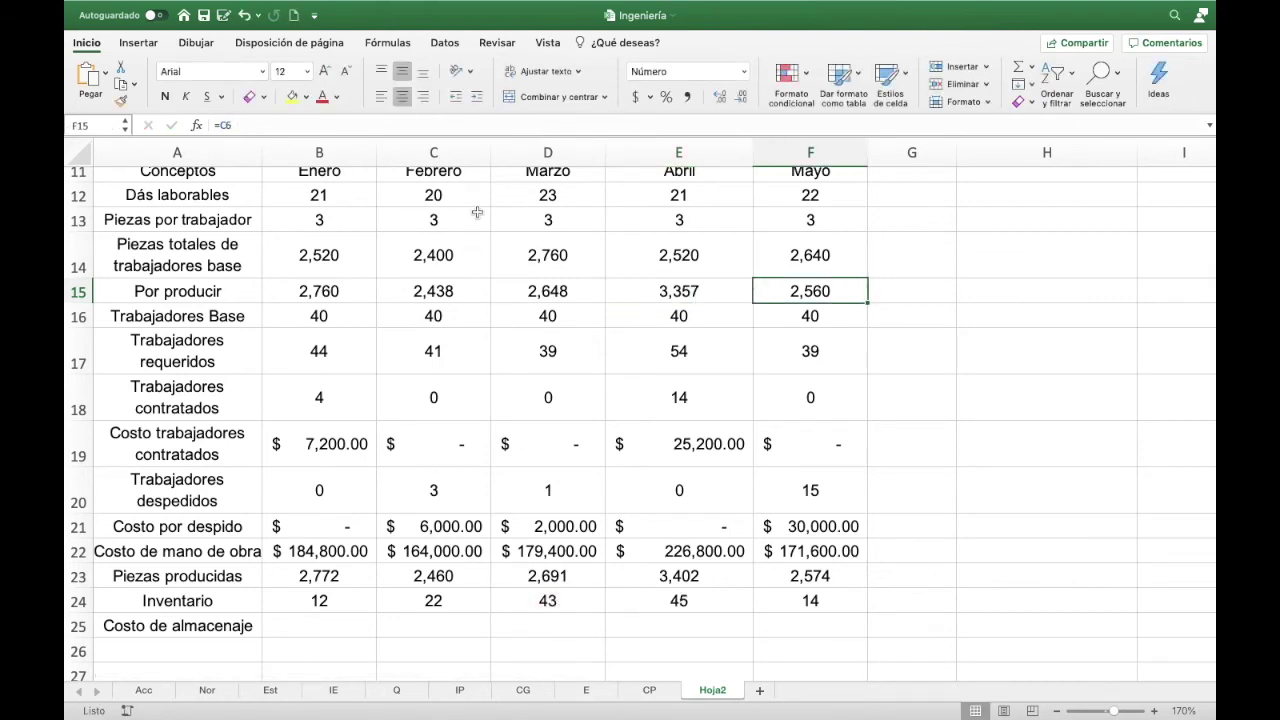
- Set May's Por producir to =C6-E24 and check the April and May results
click(520, 129)
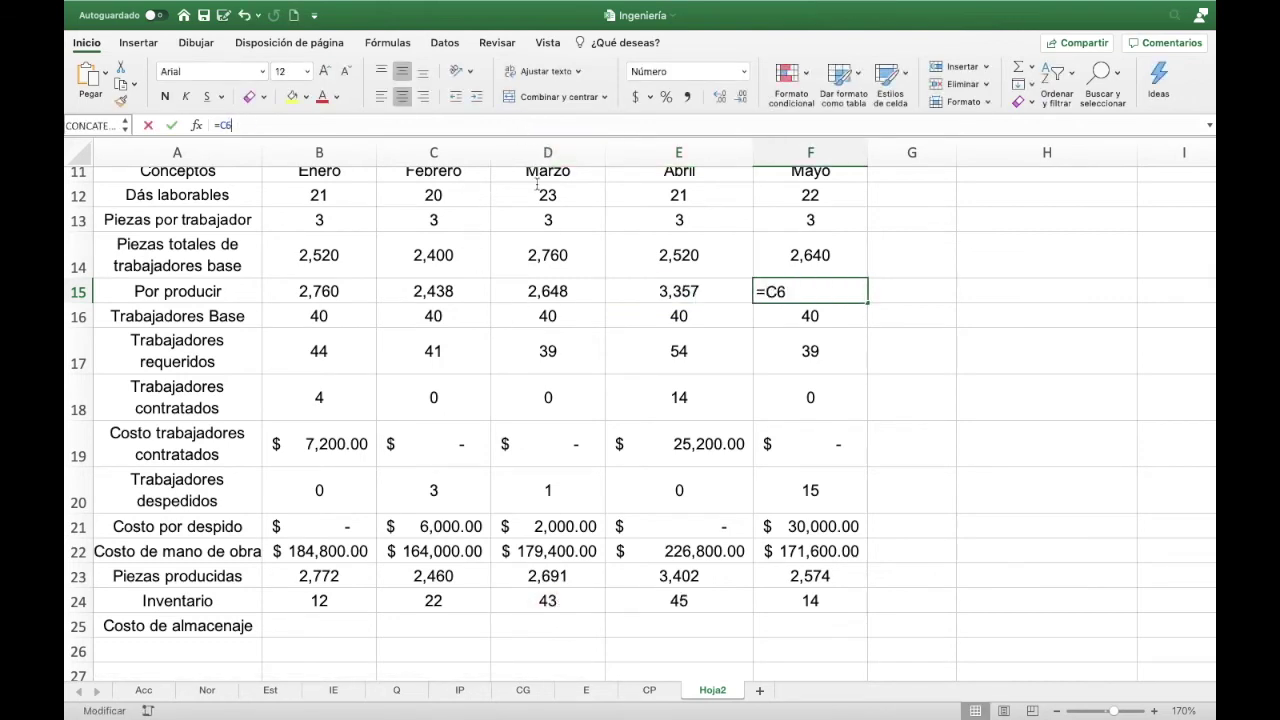
text(-)
click(688, 599)
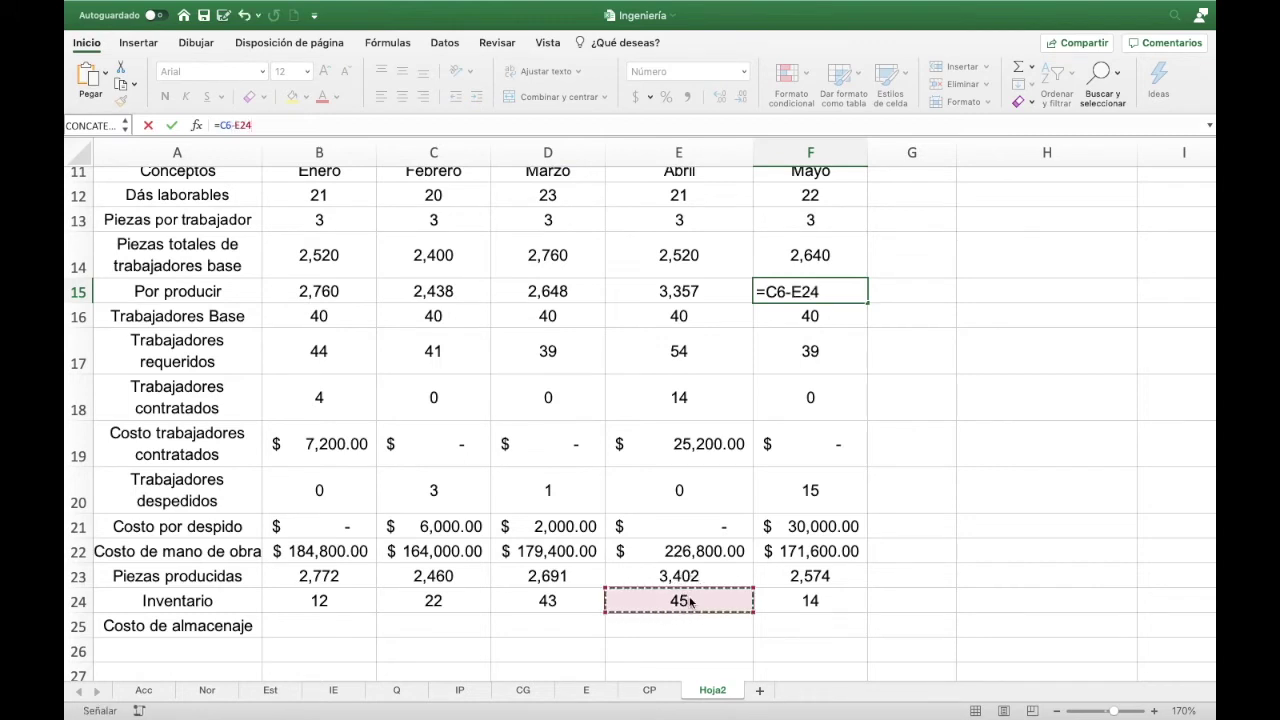
key(Return)
click(823, 289)
click(736, 295)
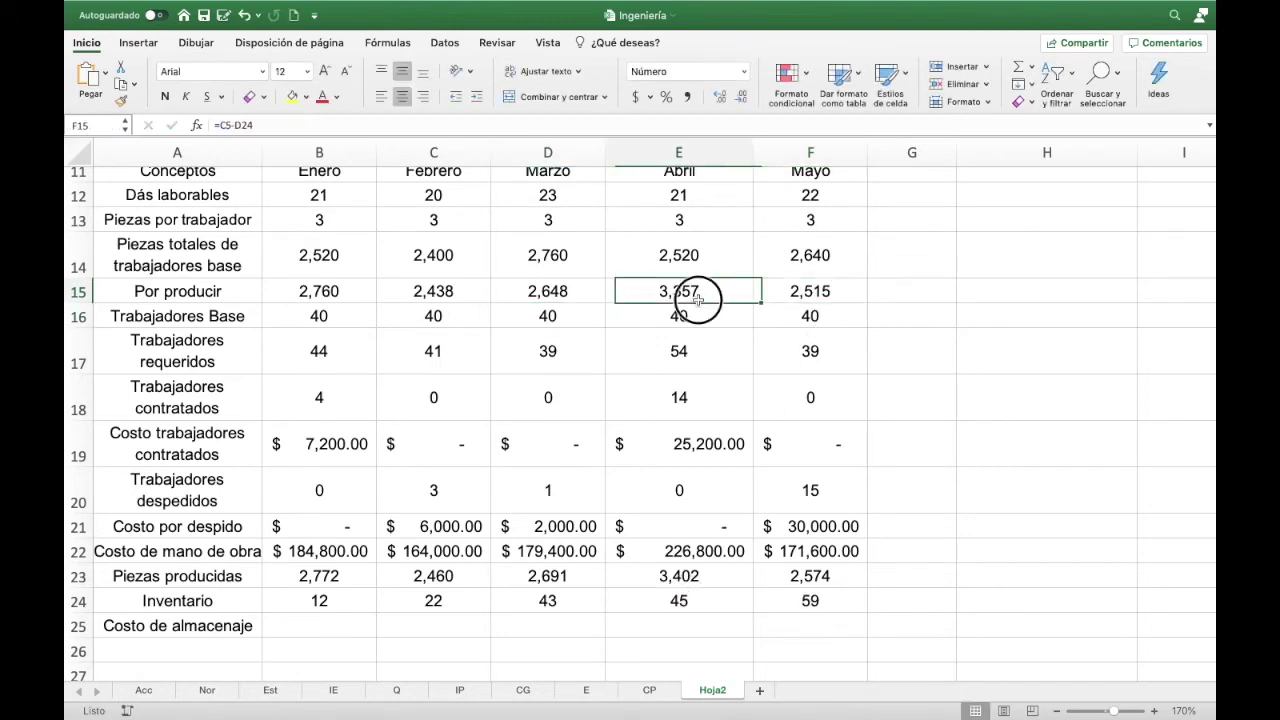
click(778, 291)
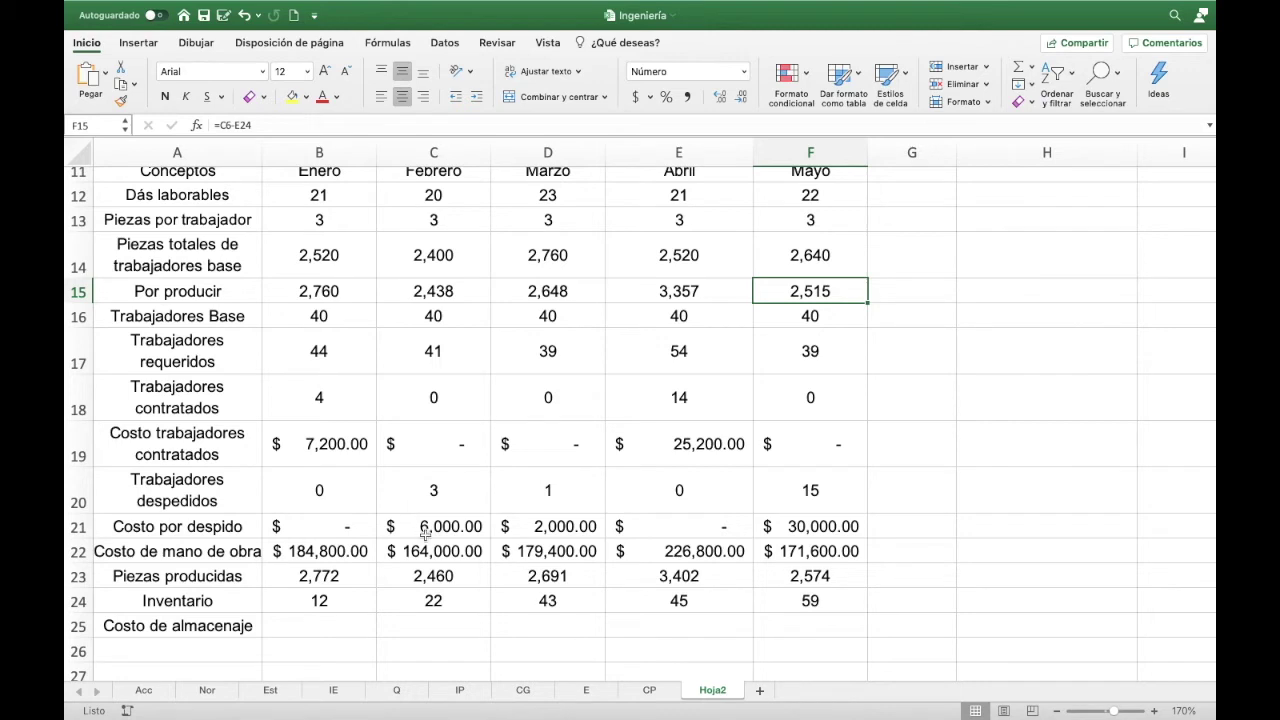
- Enter =$I$6*B24 in B25 for Enero's storage cost of $420.00
click(312, 627)
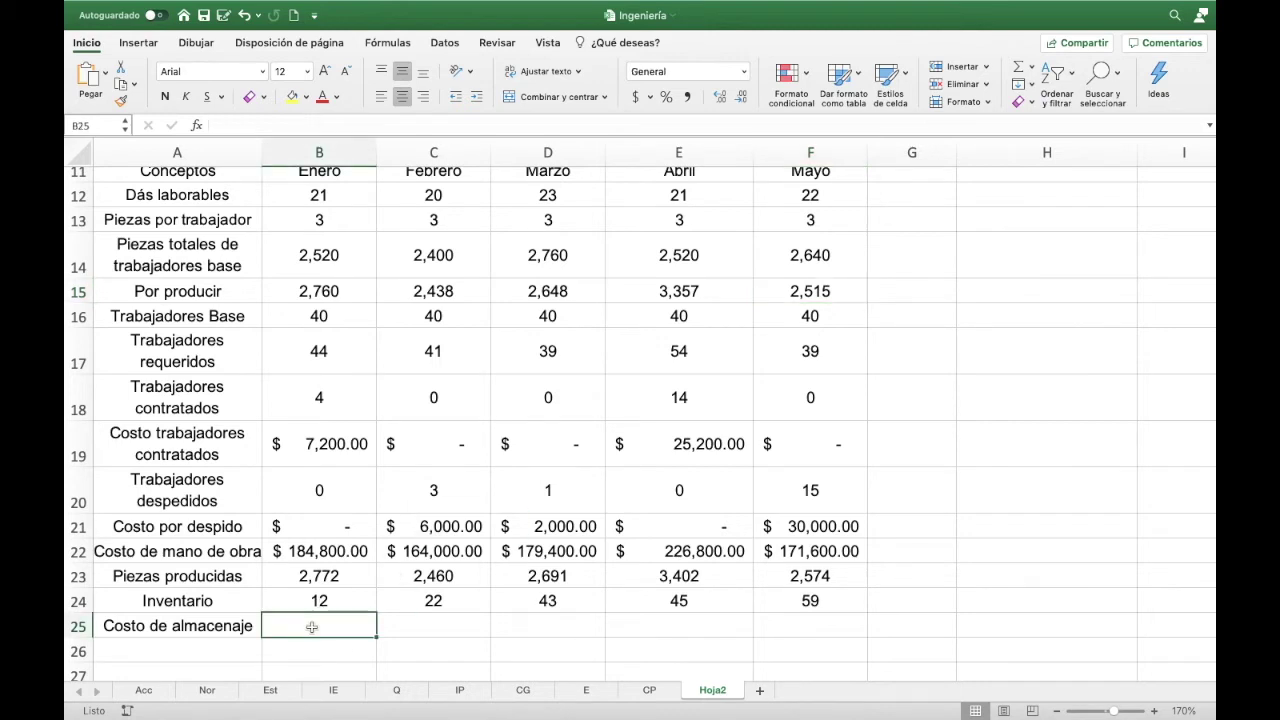
scroll(312, 627, down, 1)
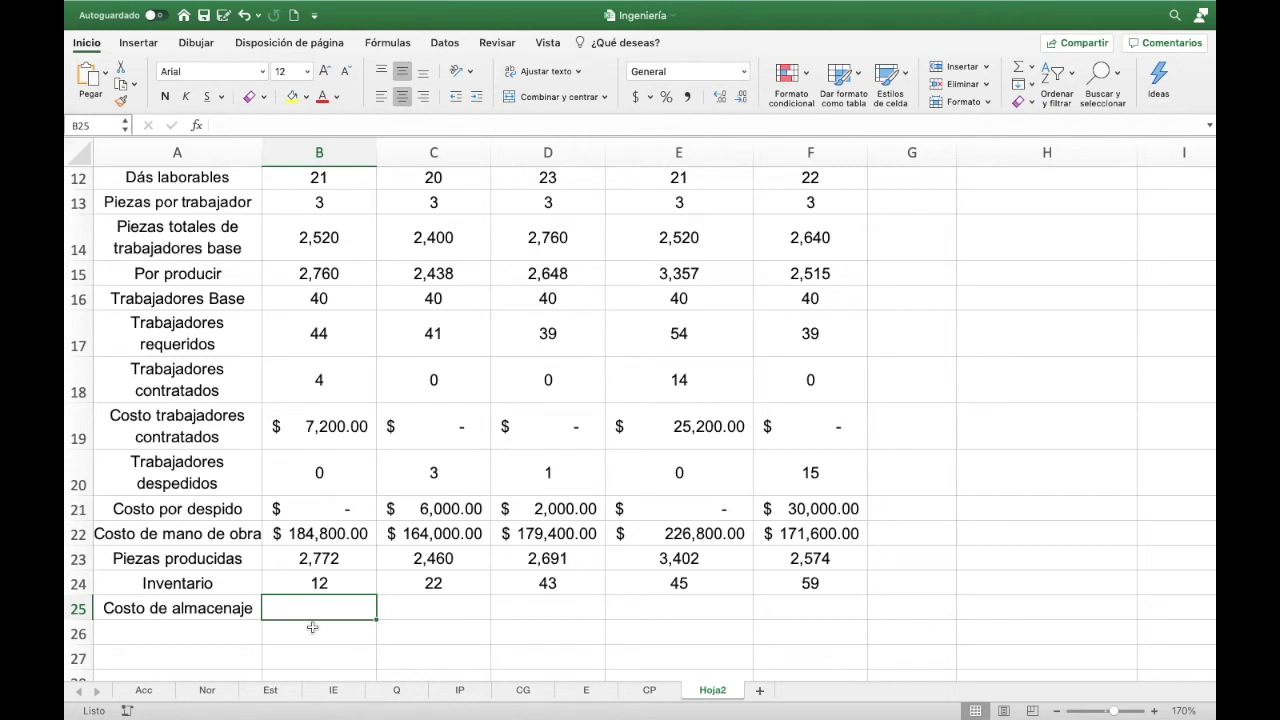
scroll(312, 627, up, 1)
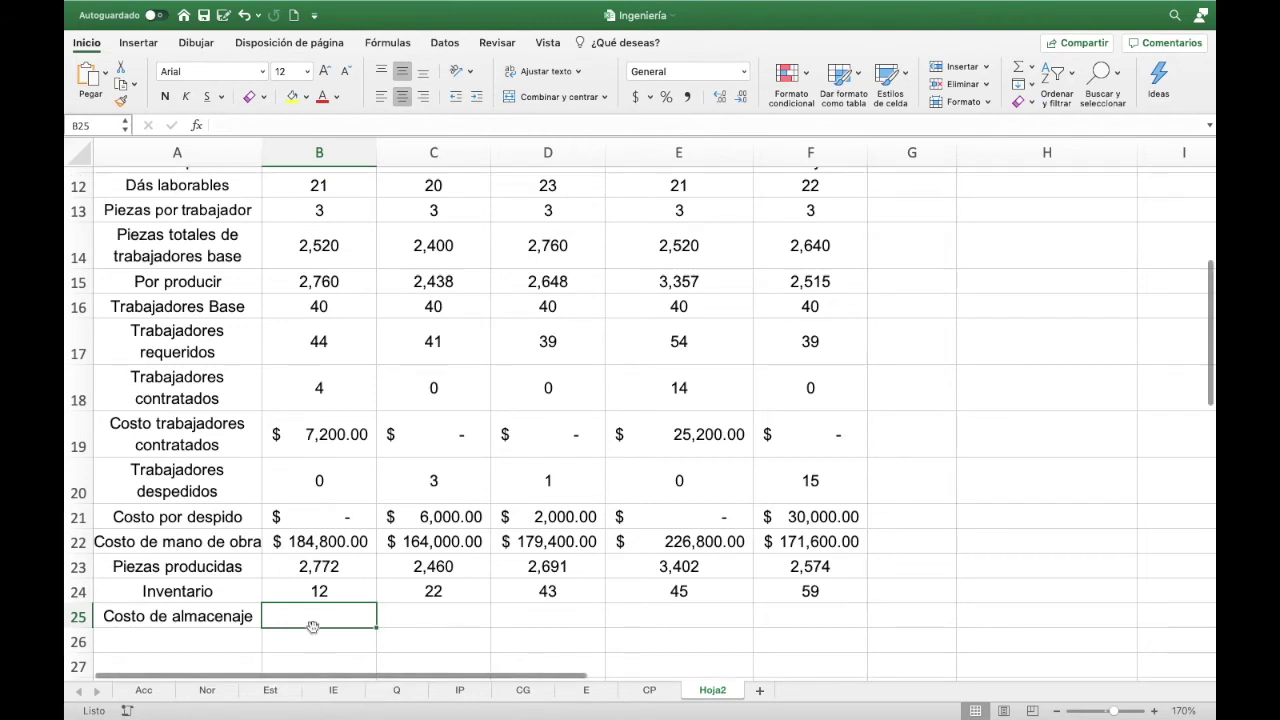
text(=)
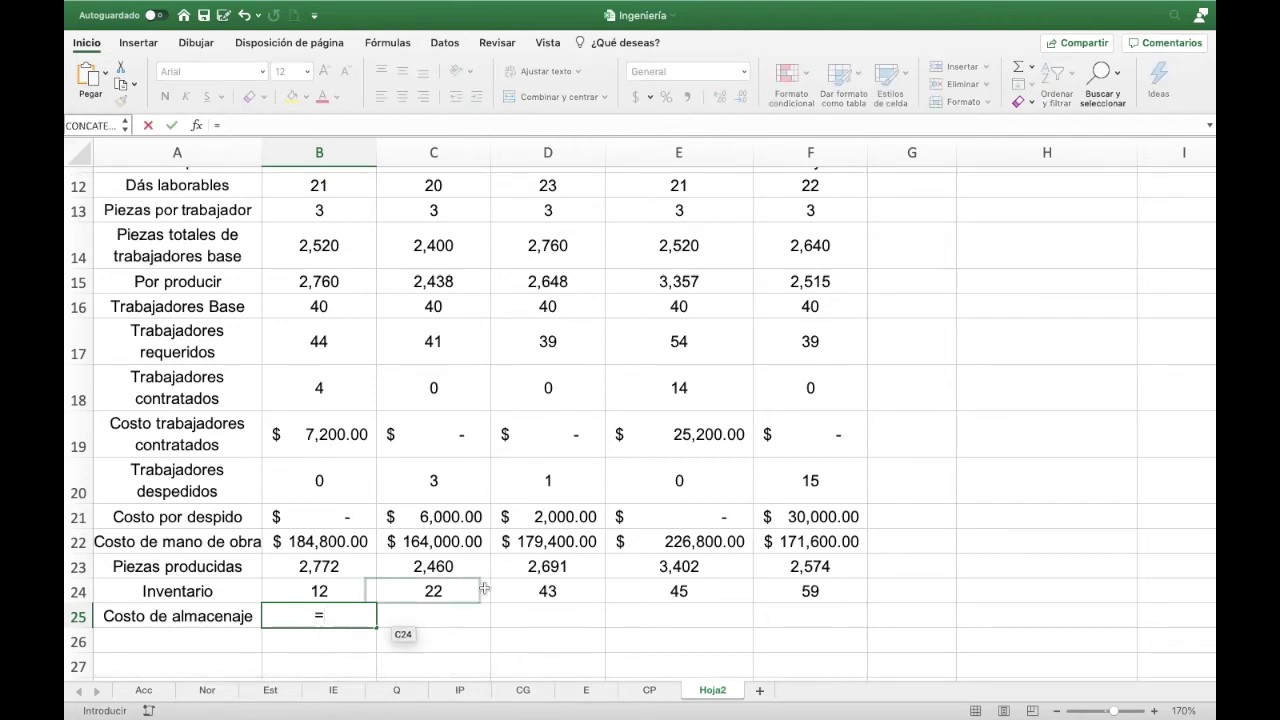
scroll(850, 500, up, 10)
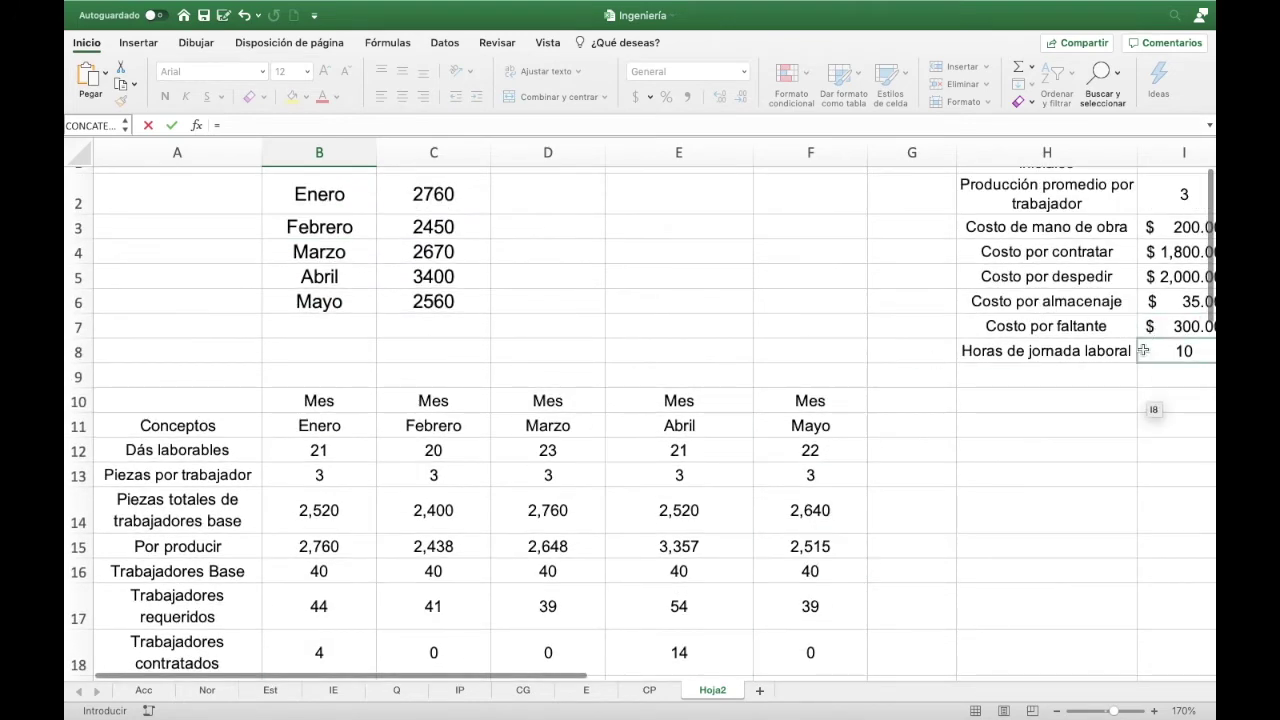
click(1157, 301)
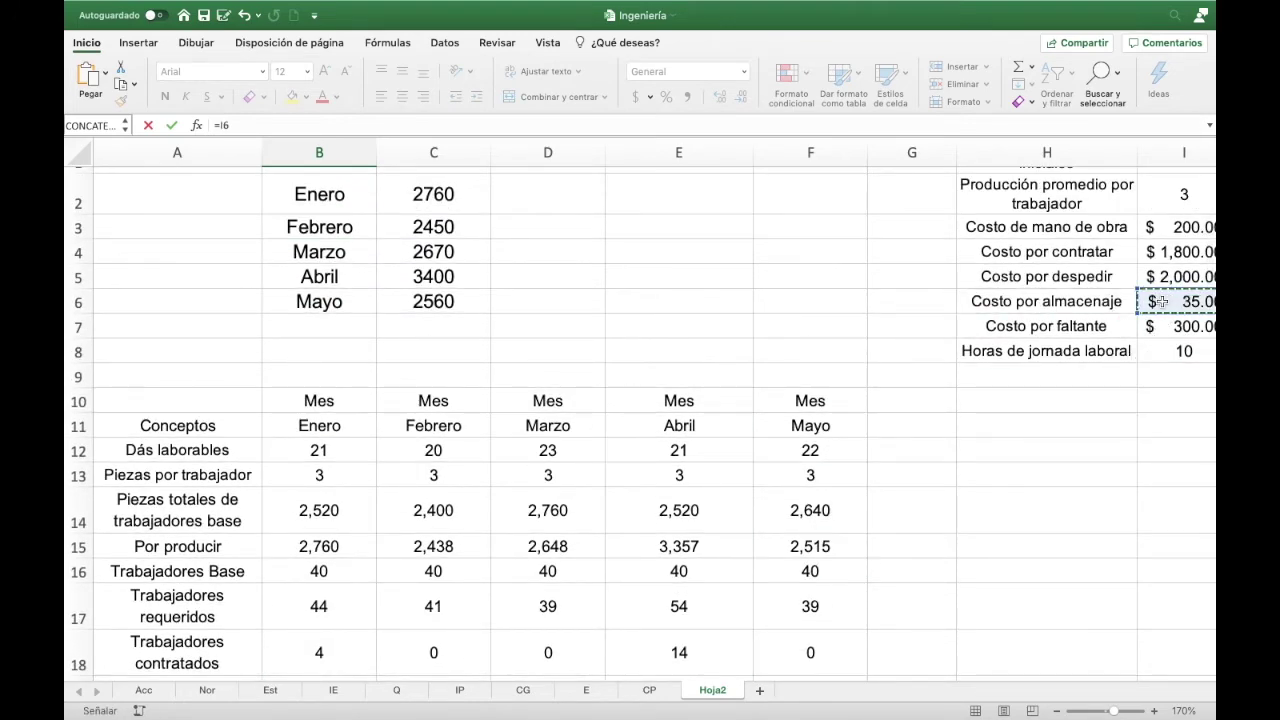
key(F4)
text(*)
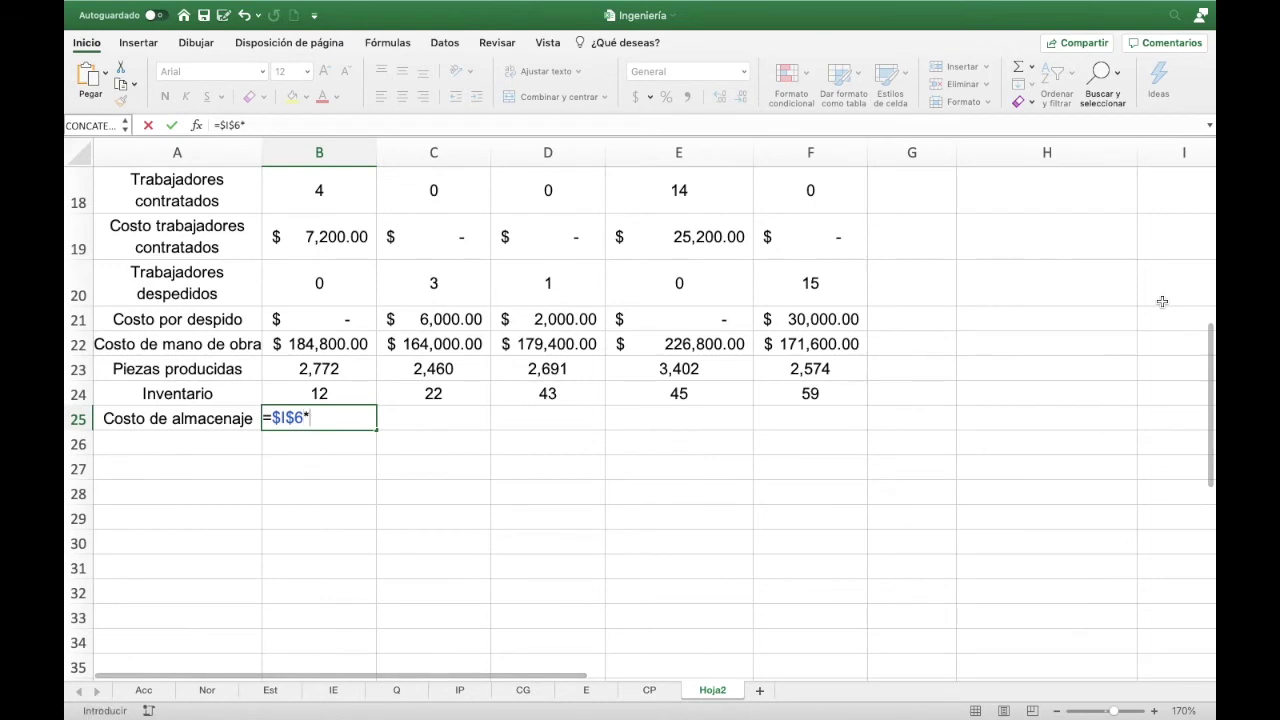
click(319, 392)
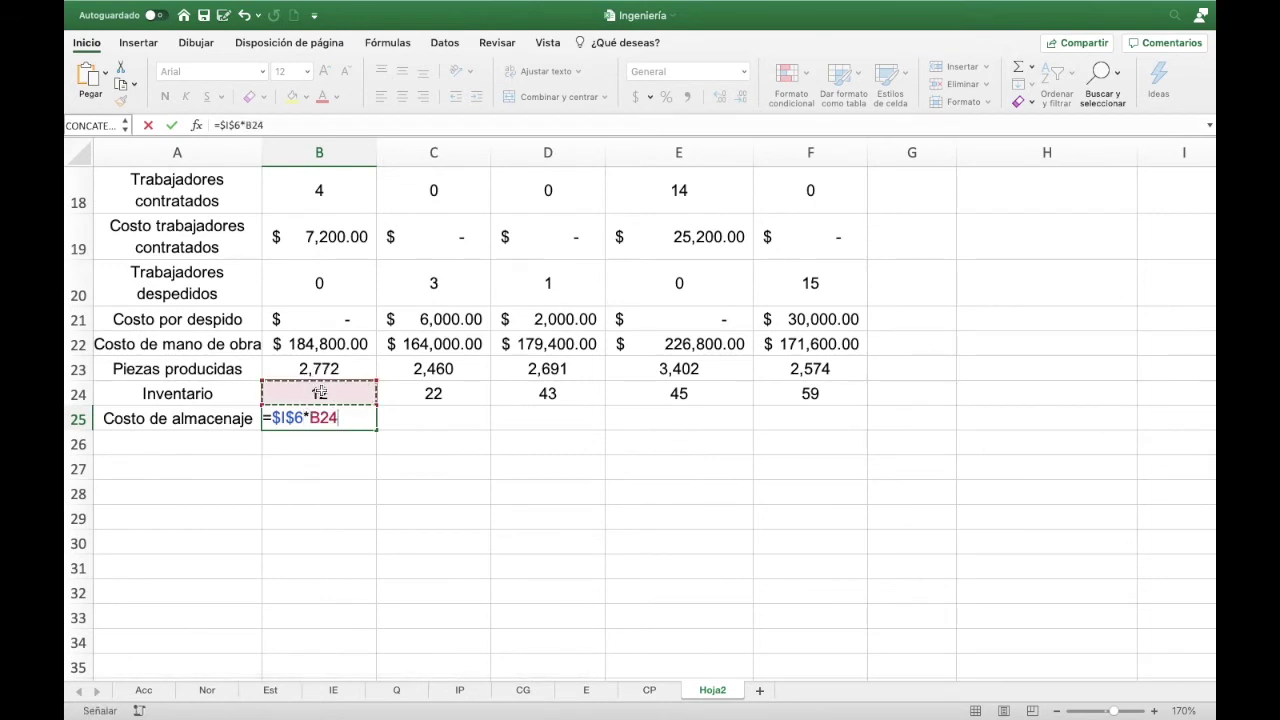
key(Return)
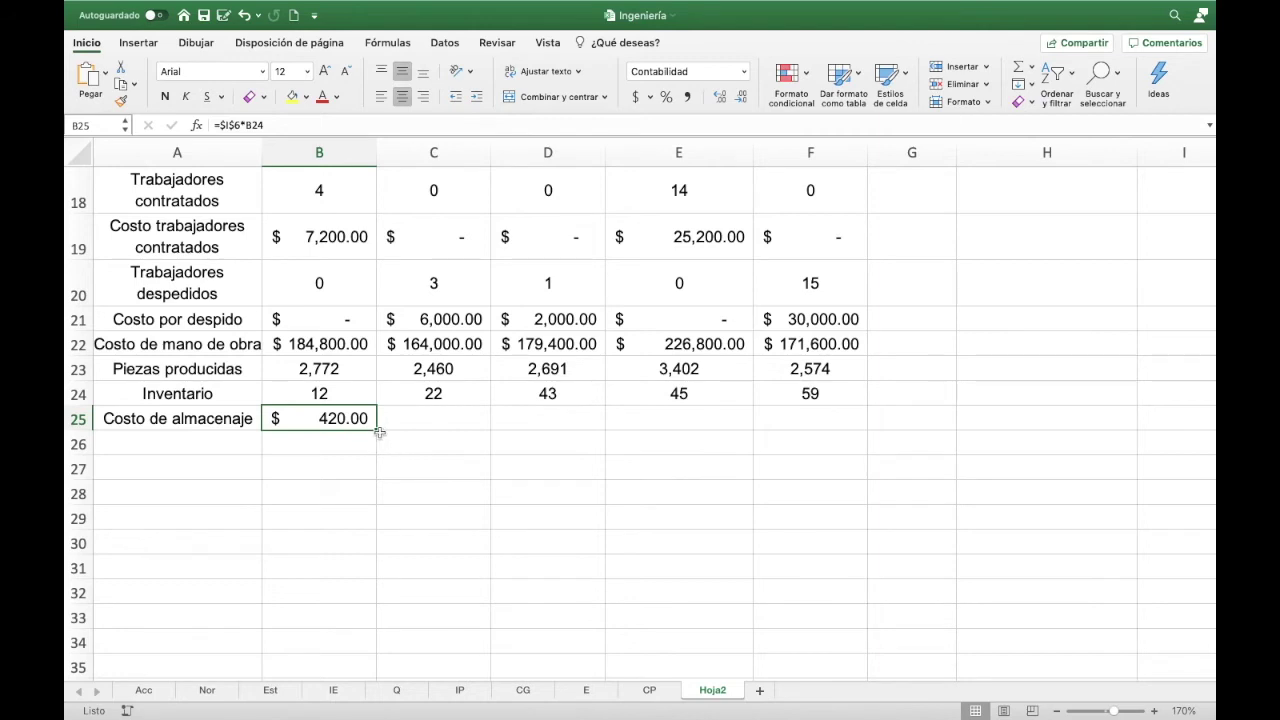
- Copy the storage cost formula through Mayo and verify it uses the fixed $35 rate
drag(379, 437, 844, 462)
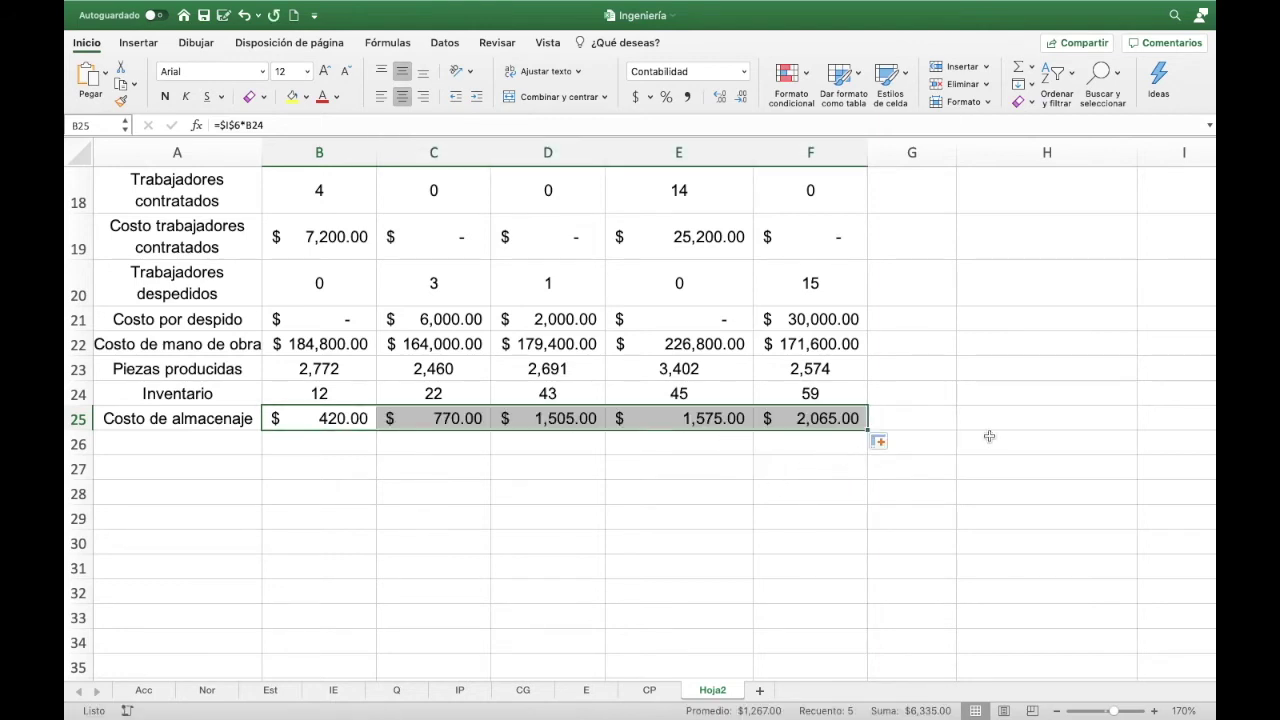
scroll(991, 435, up, 5)
scroll(991, 435, up, 3)
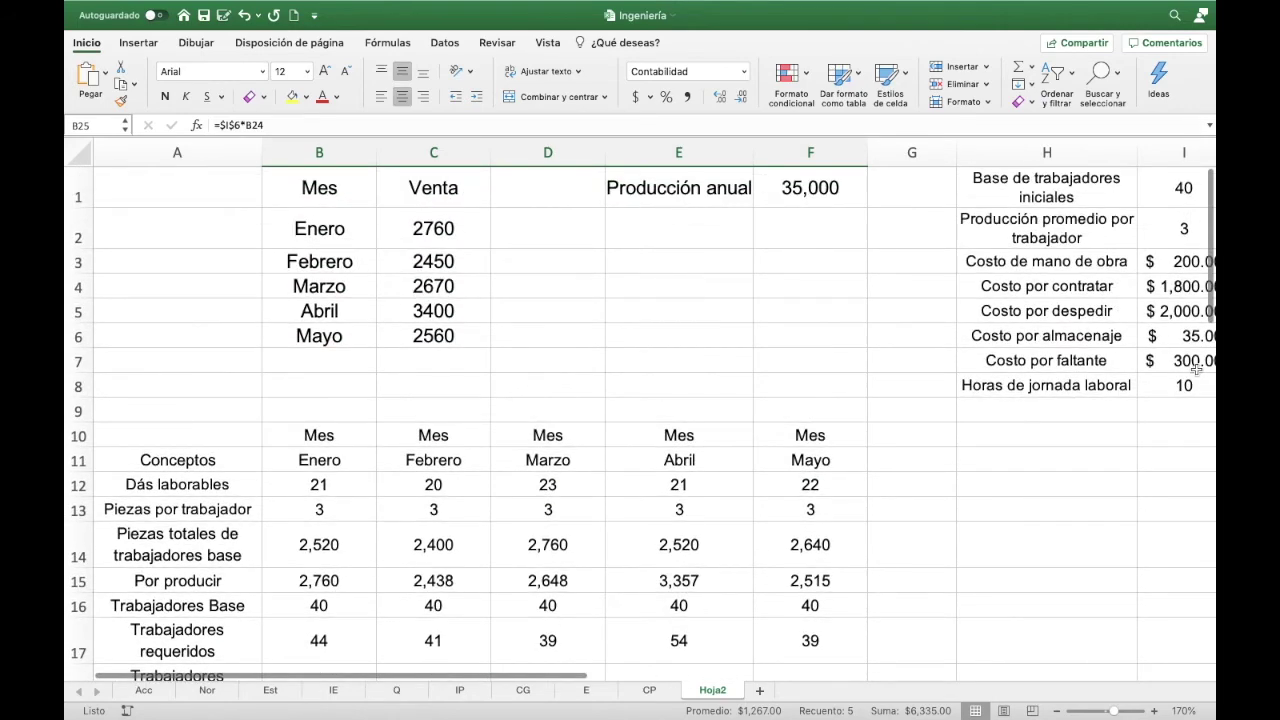
click(1180, 338)
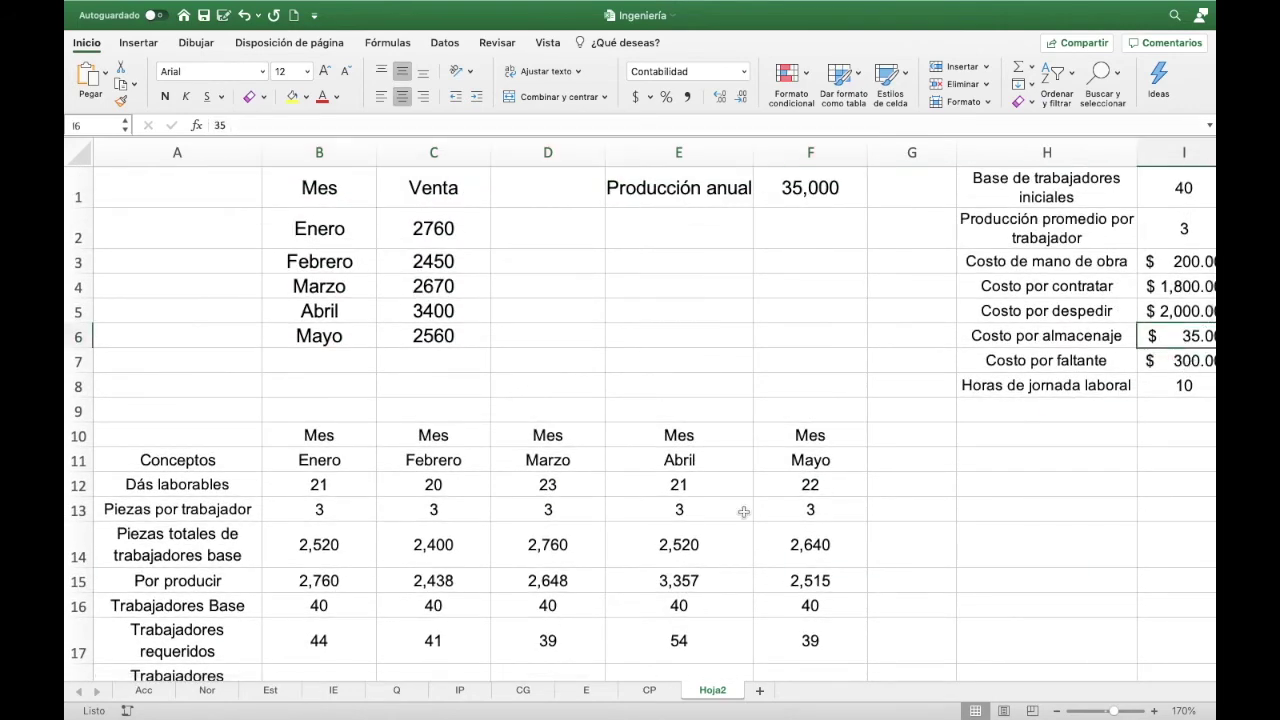
scroll(699, 524, down, 2)
scroll(699, 524, down, 5)
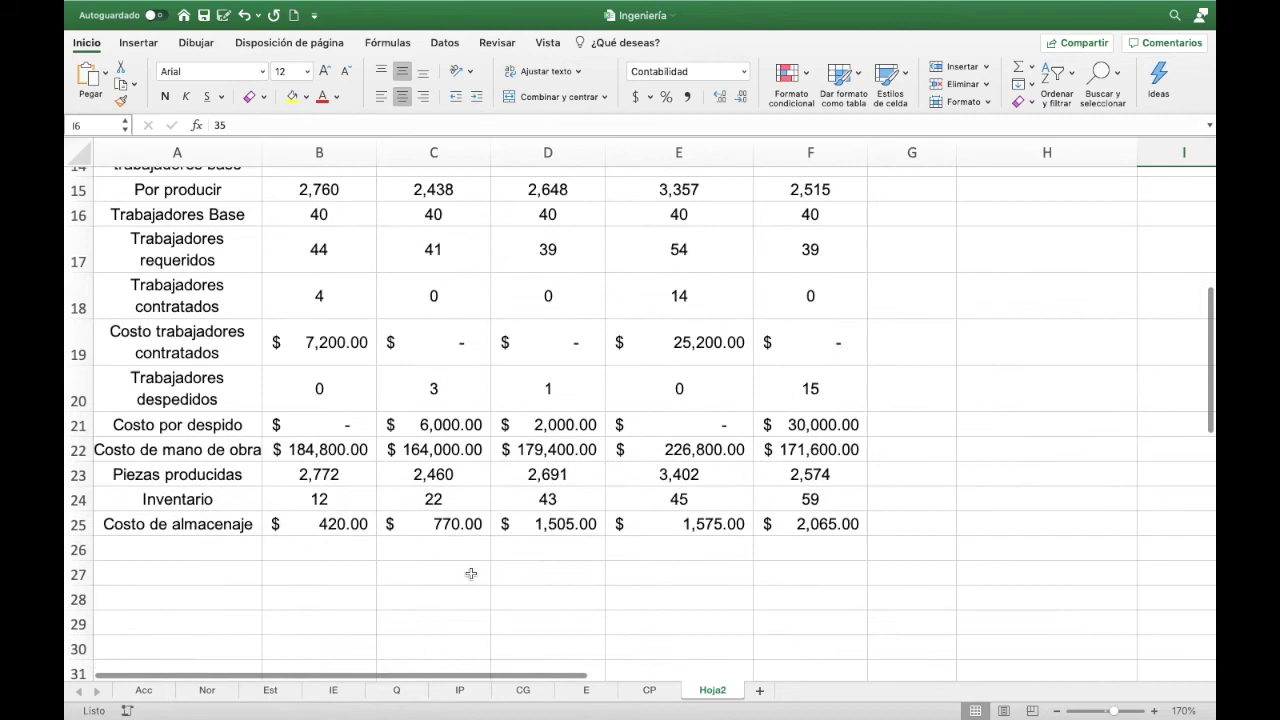
click(310, 528)
click(296, 119)
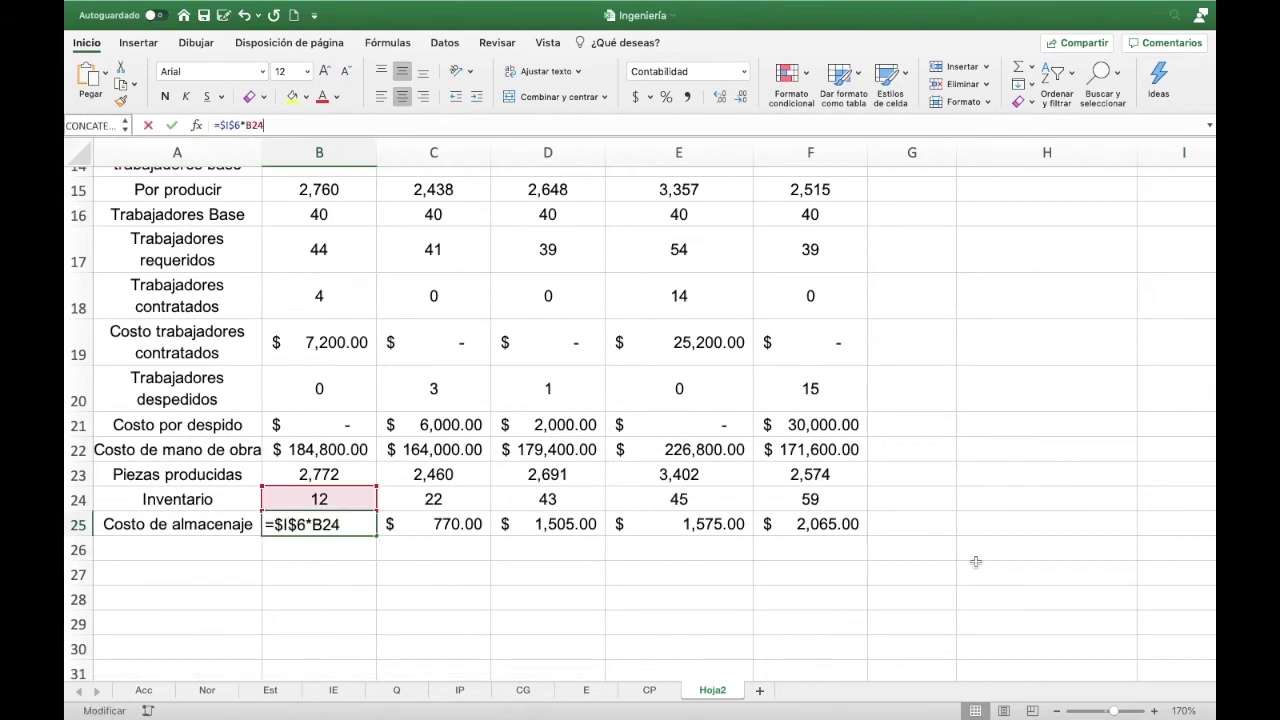
scroll(1031, 524, up, 2)
scroll(1063, 523, up, 5)
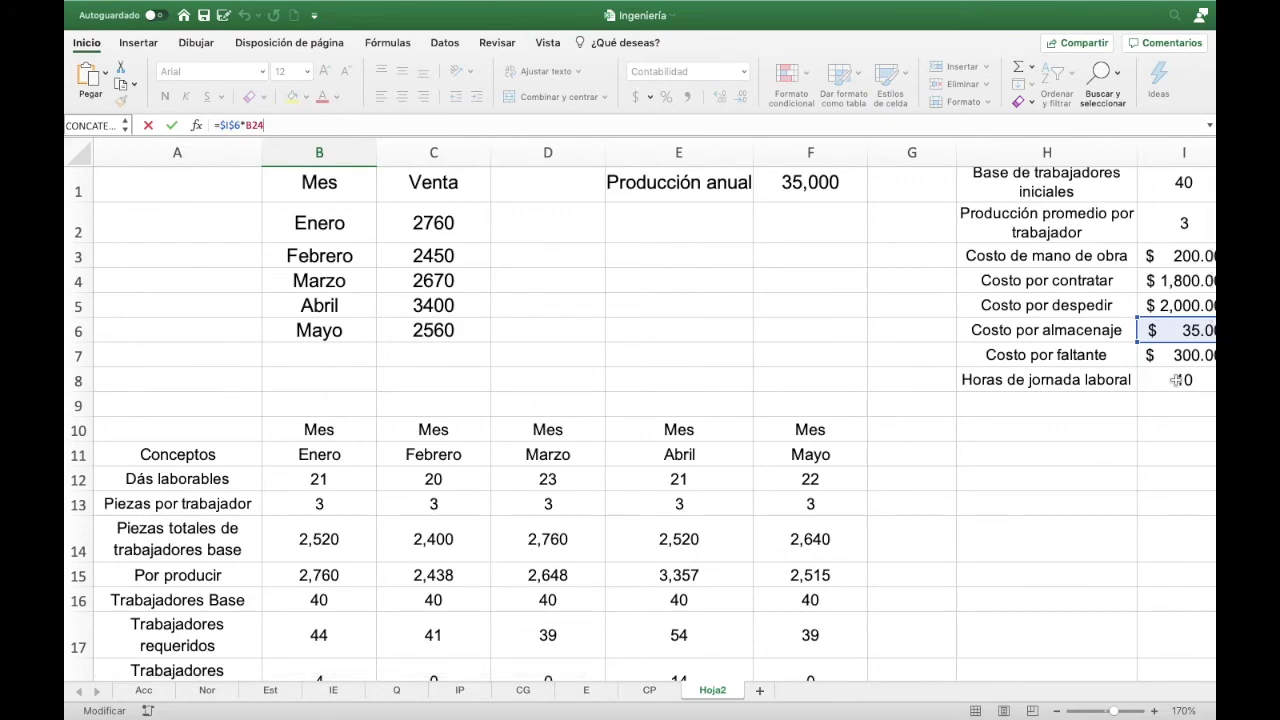
key(Return)
scroll(357, 591, down, 3)
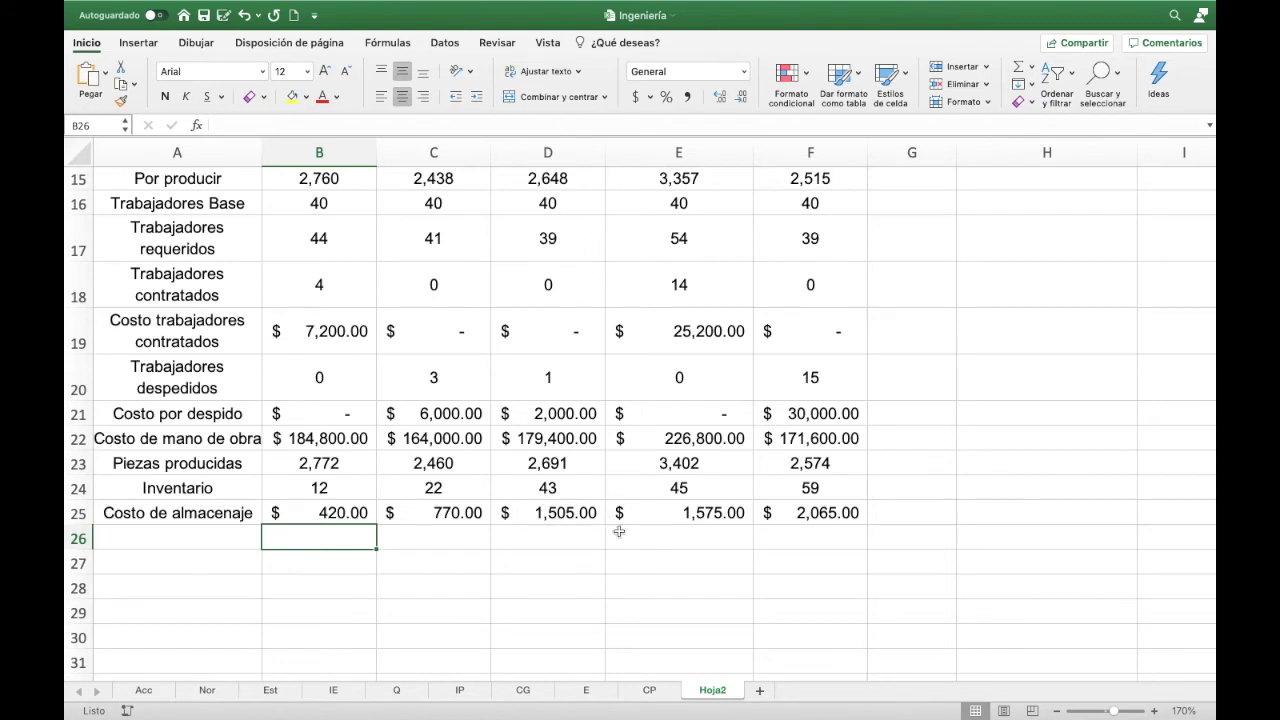
- Add the row label 'Piezas faltantes' in A26, capitalized
click(187, 540)
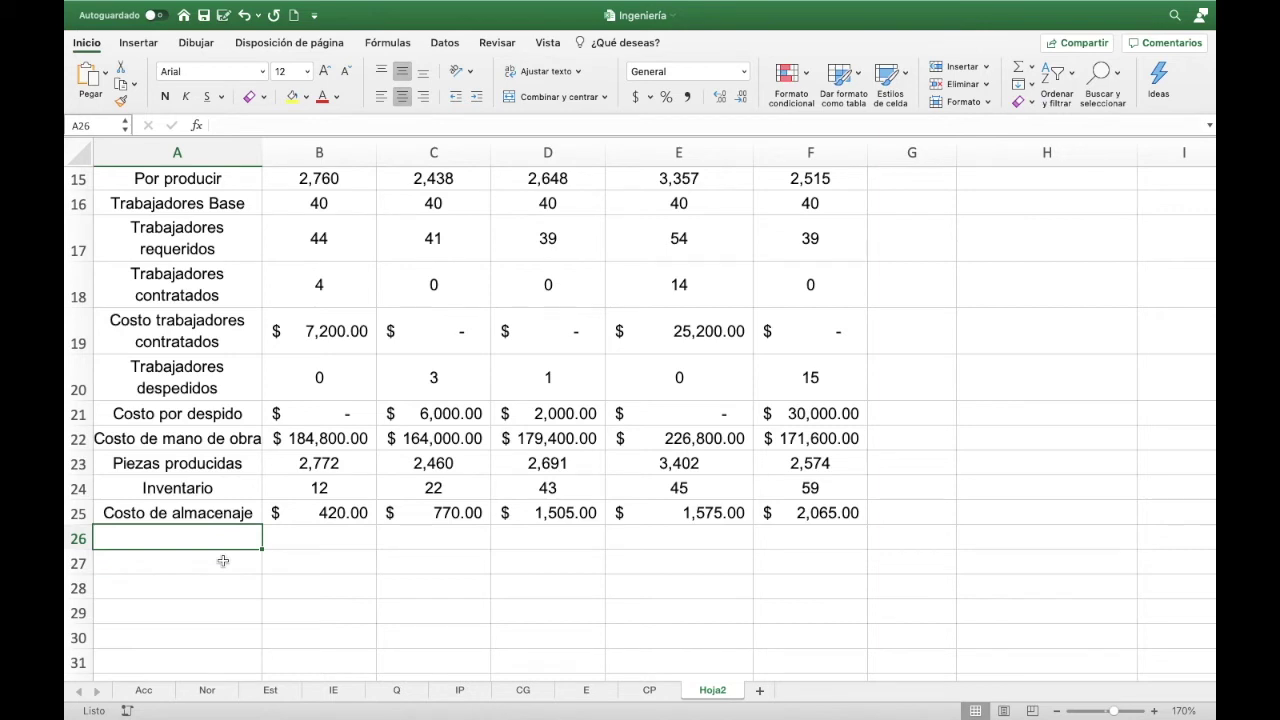
text(p)
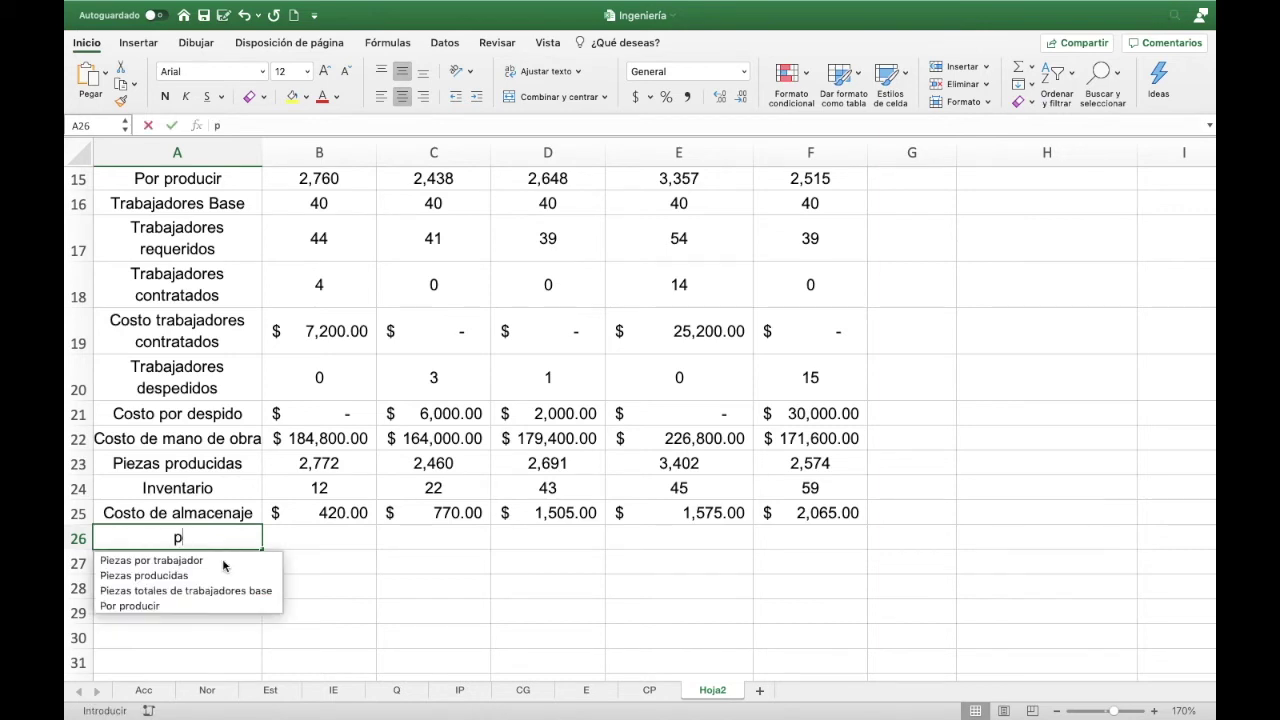
text(iezas fal)
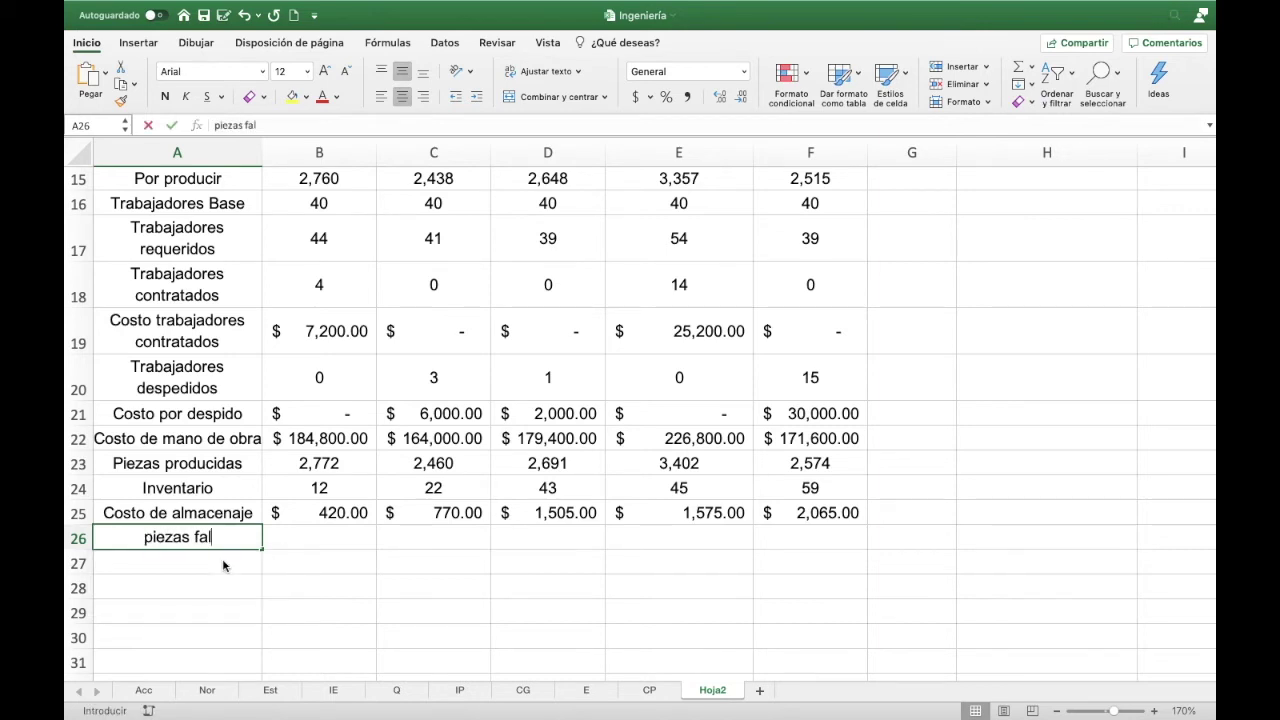
text(tantes)
key(Tab)
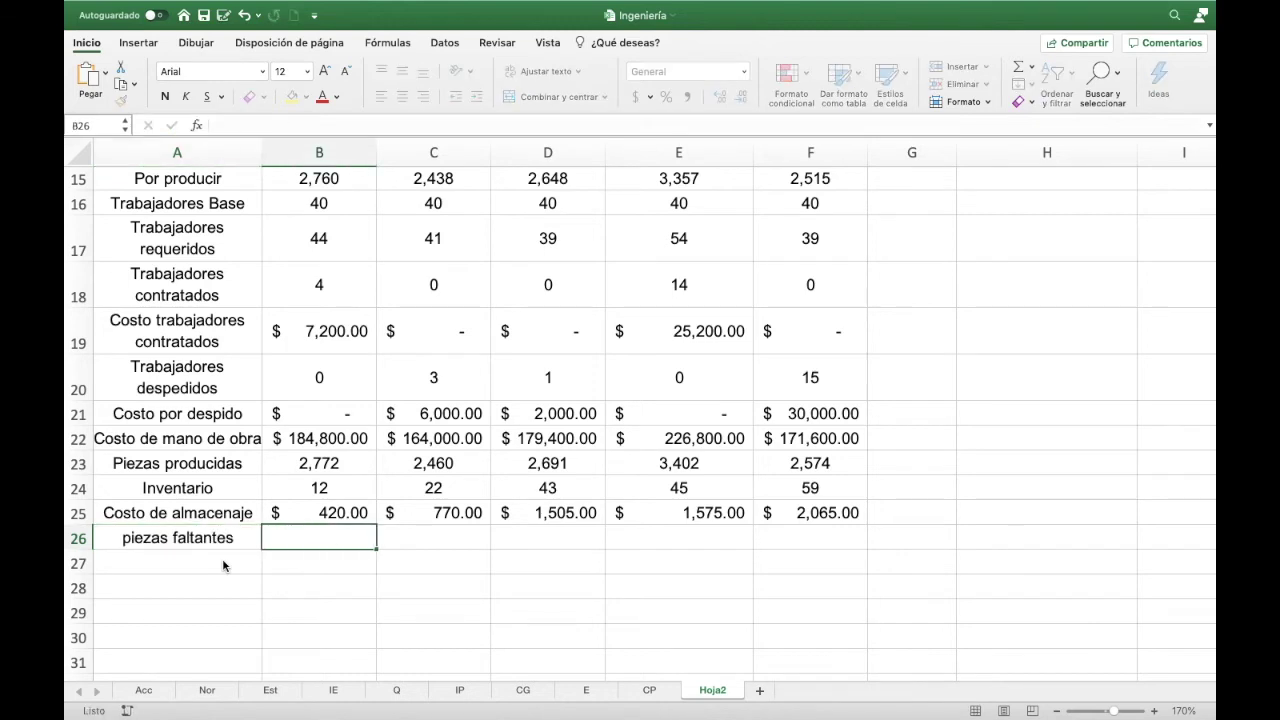
key(Left)
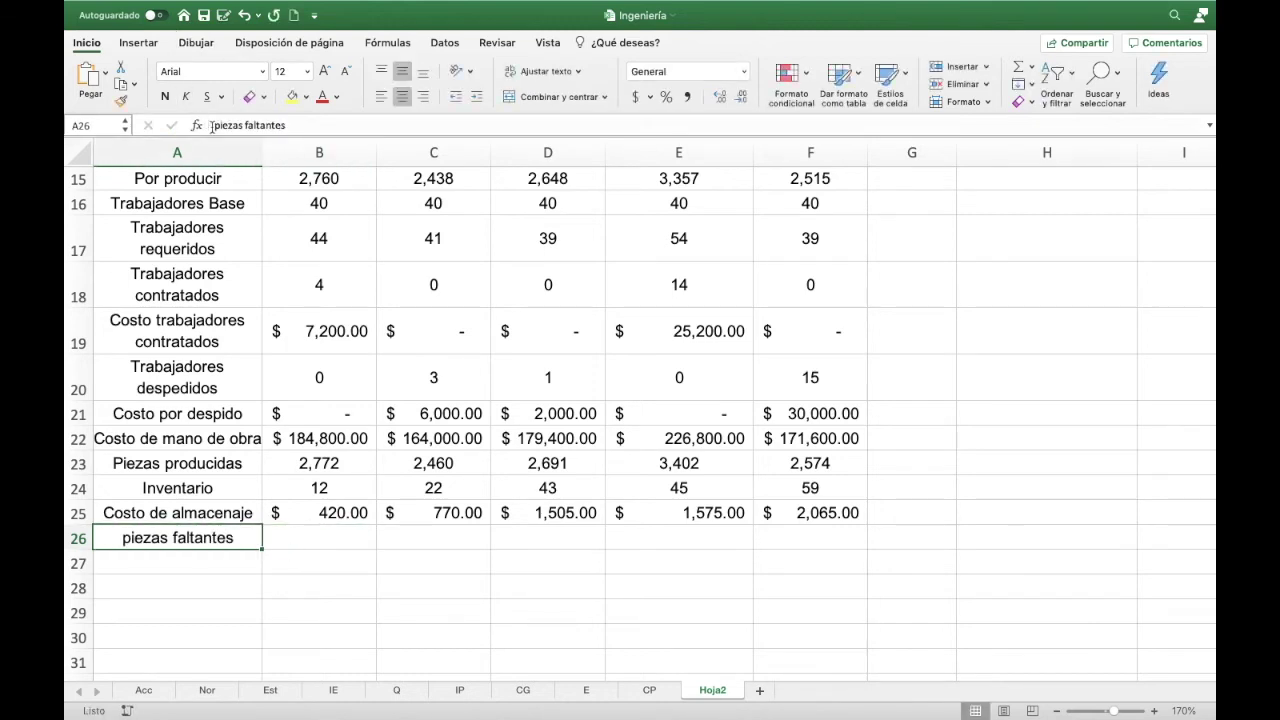
click(215, 126)
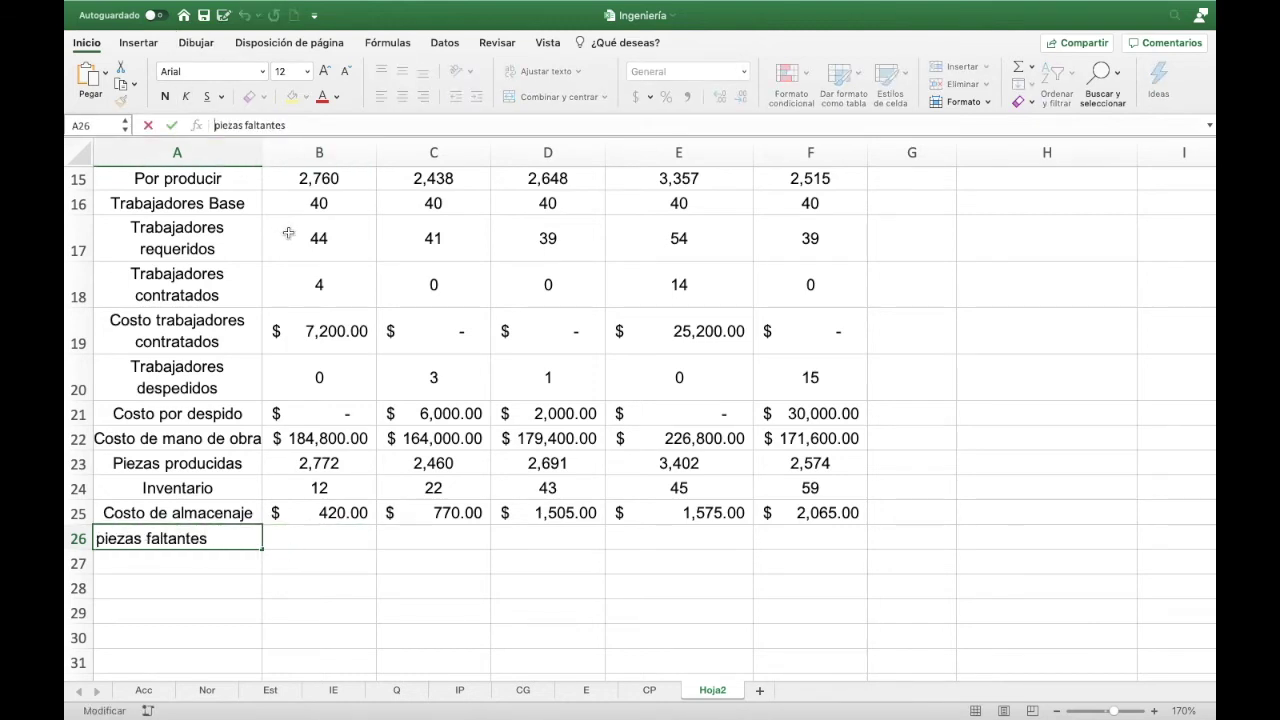
key(Delete)
text(P)
key(Return)
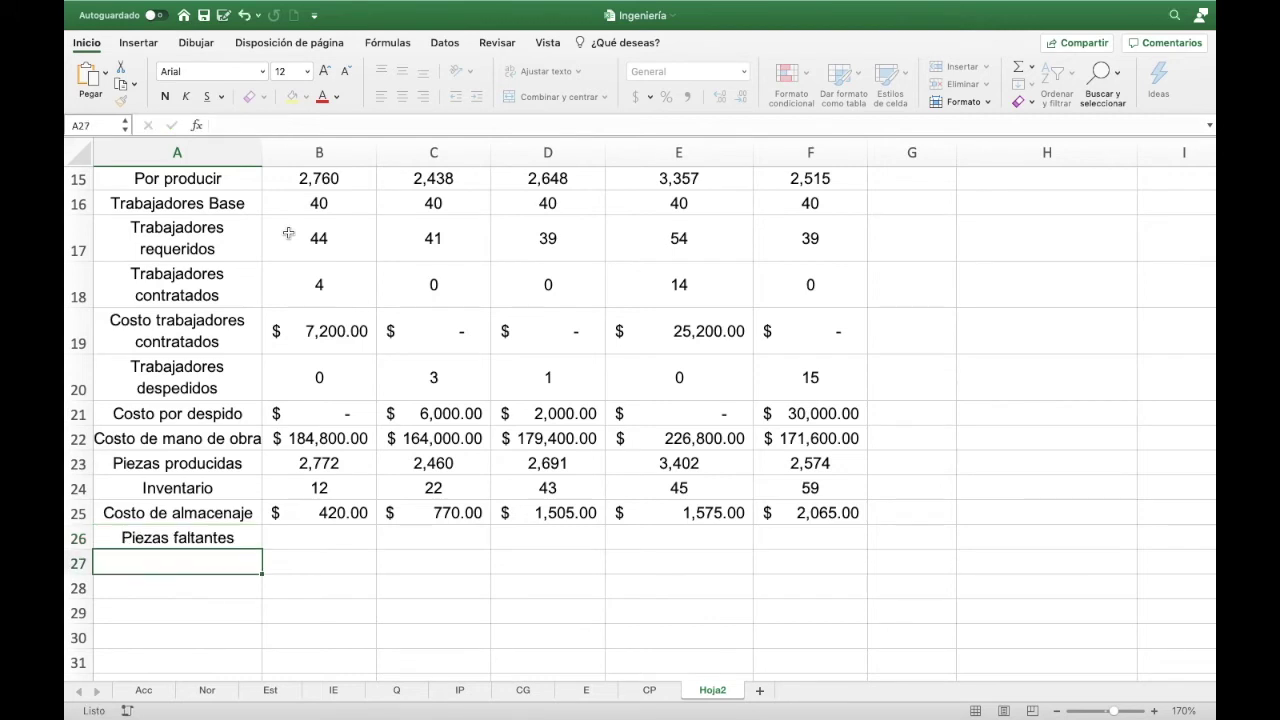
- Check Enero's Por producir formula and enter 60 pieces short for Enero
scroll(269, 308, up, 1)
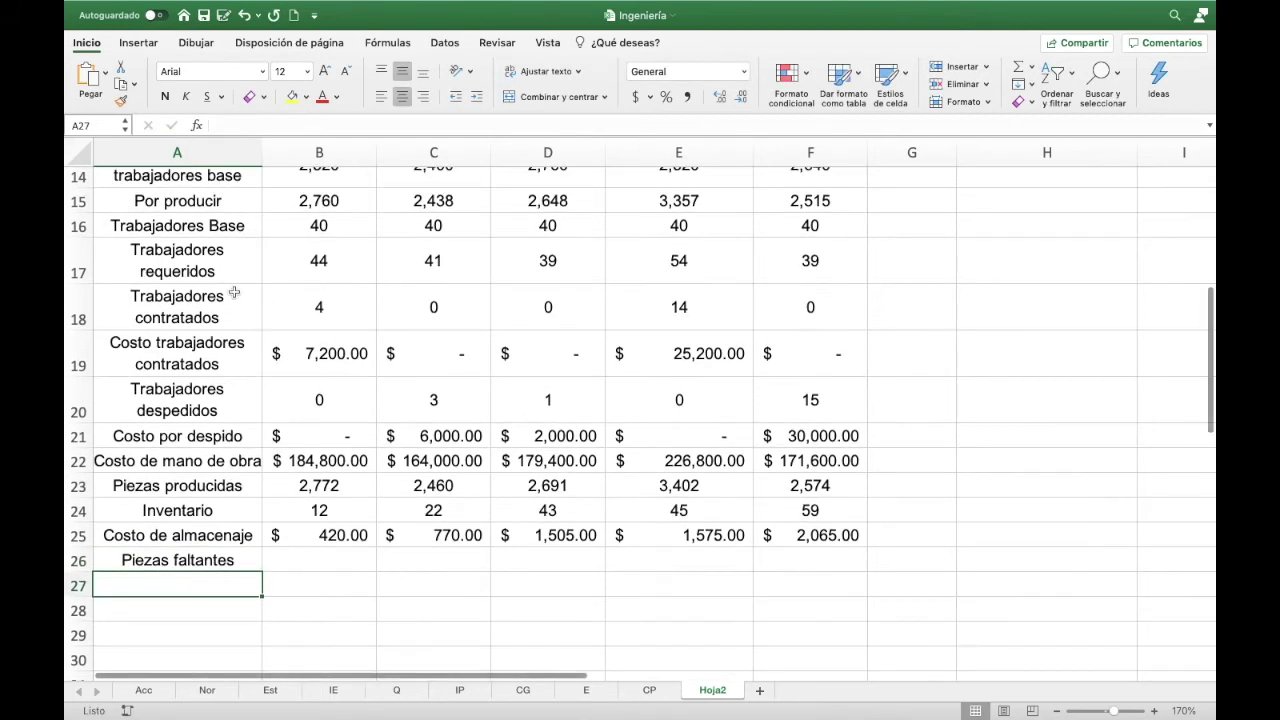
click(322, 204)
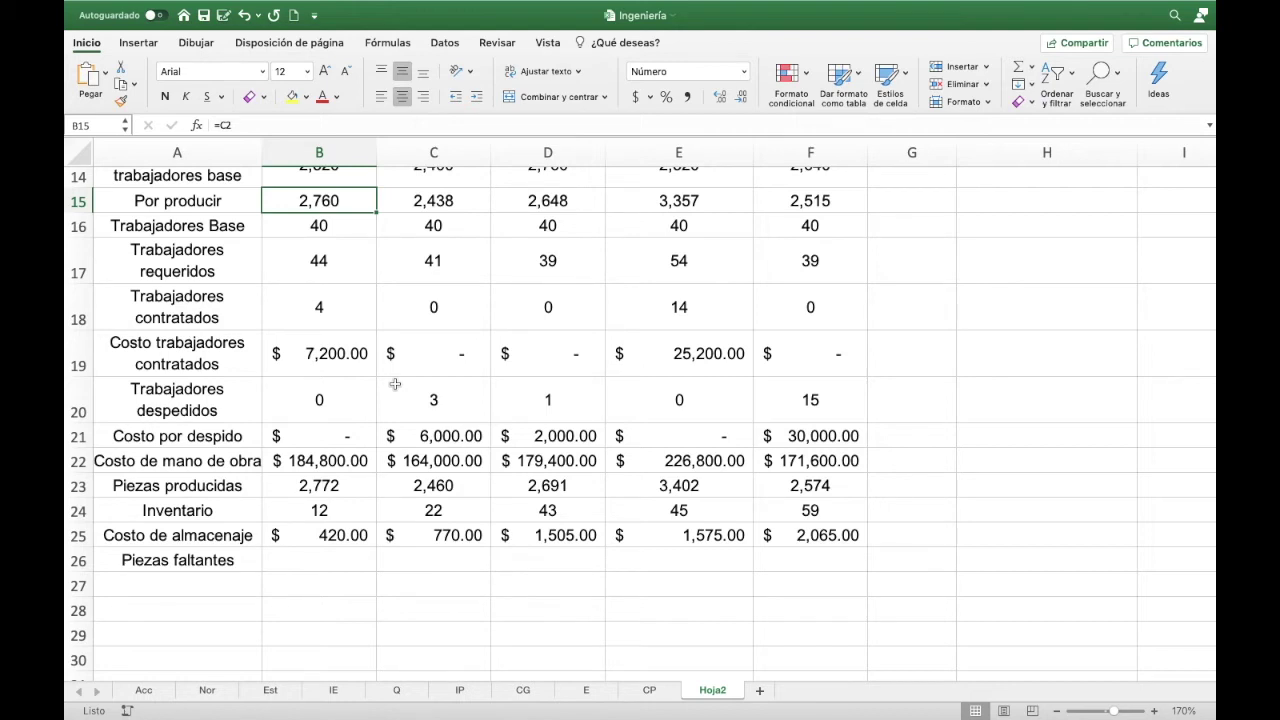
click(338, 563)
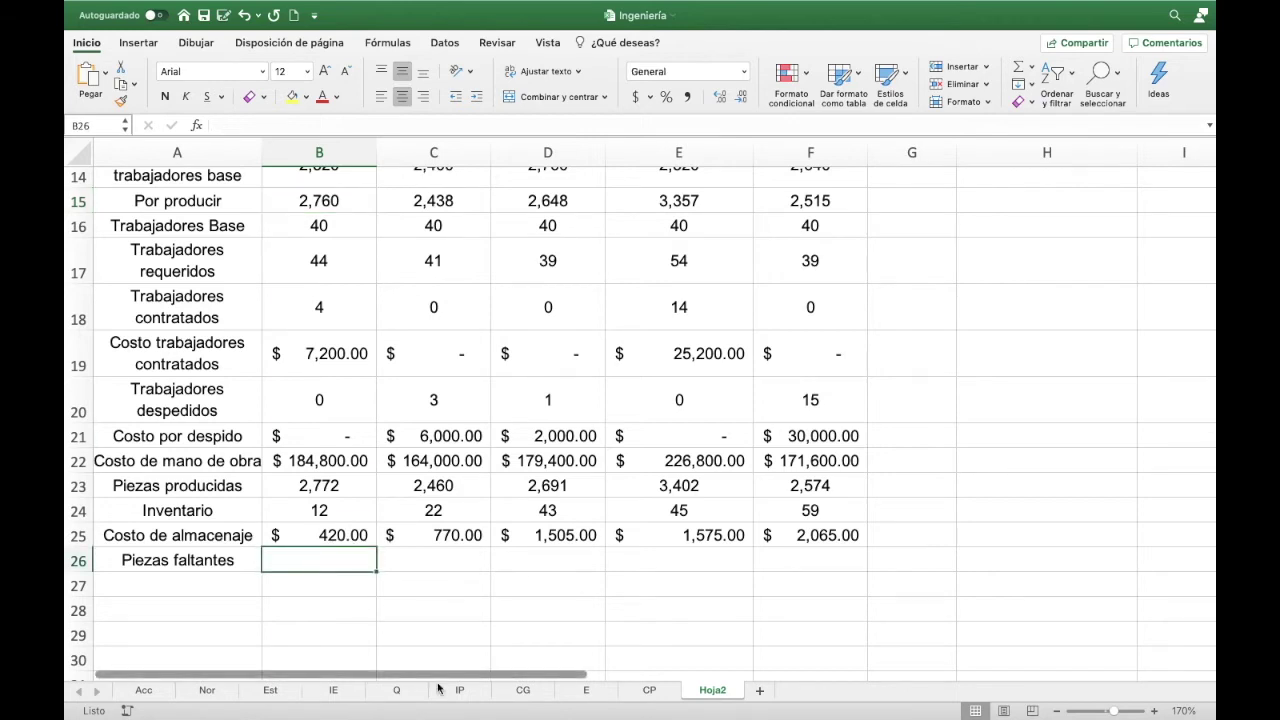
text(60)
- Label A27 'Costo de faltante'
click(217, 588)
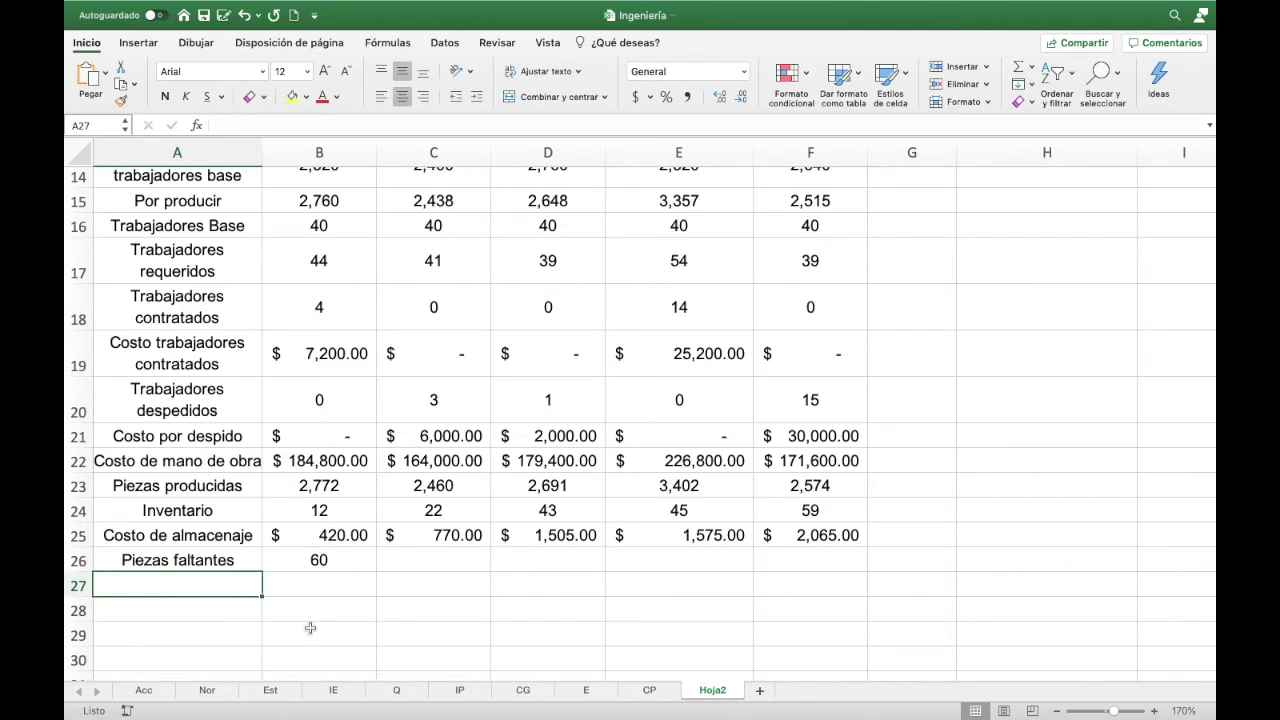
text(Costo)
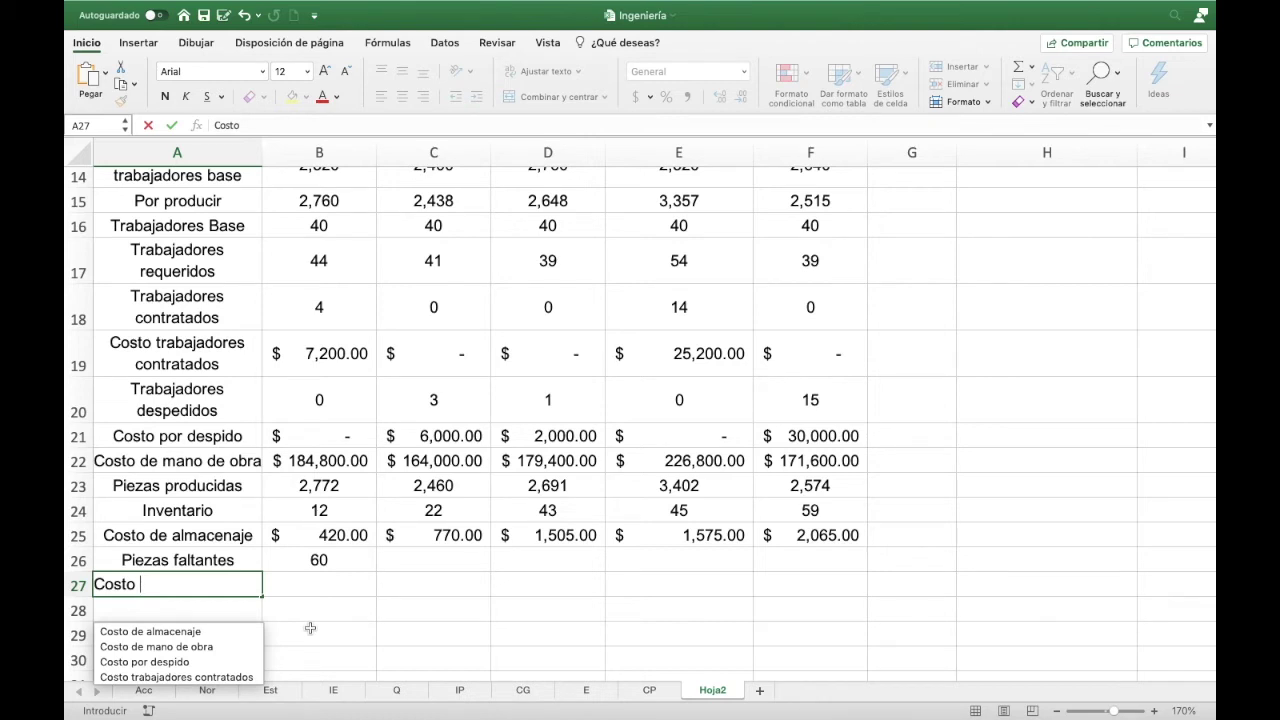
text(de f)
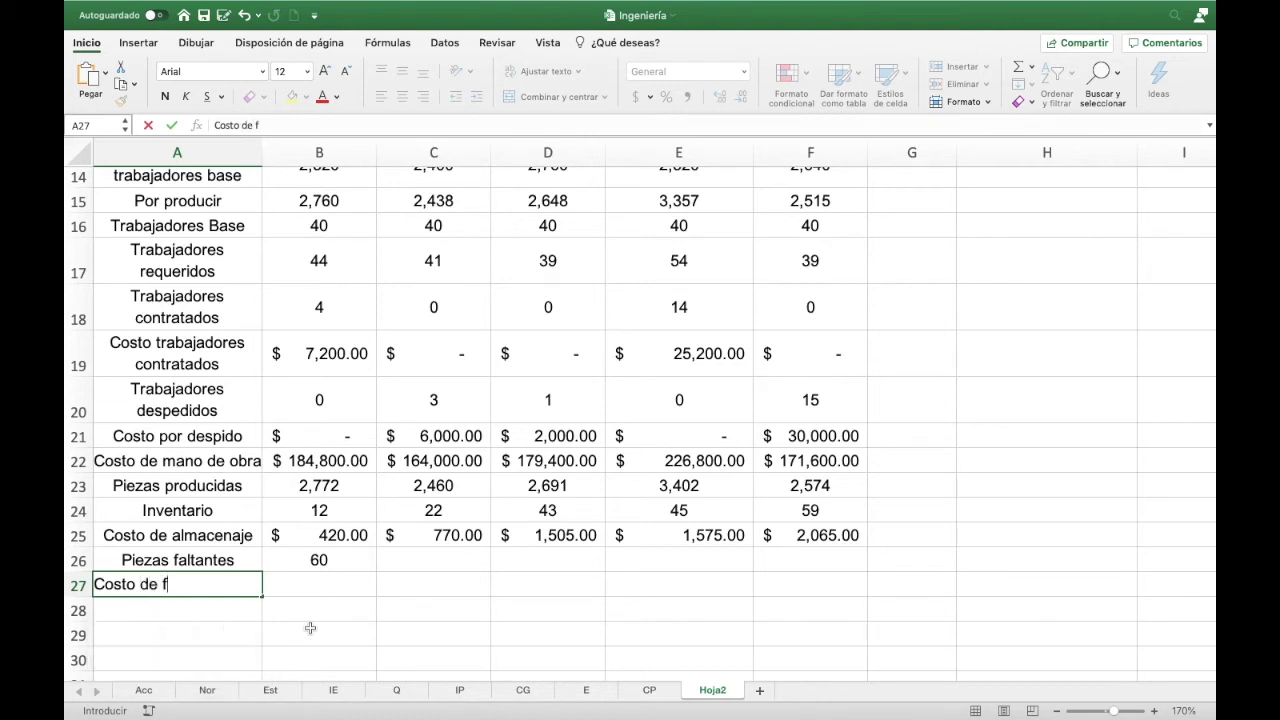
text(altante)
key(Tab)
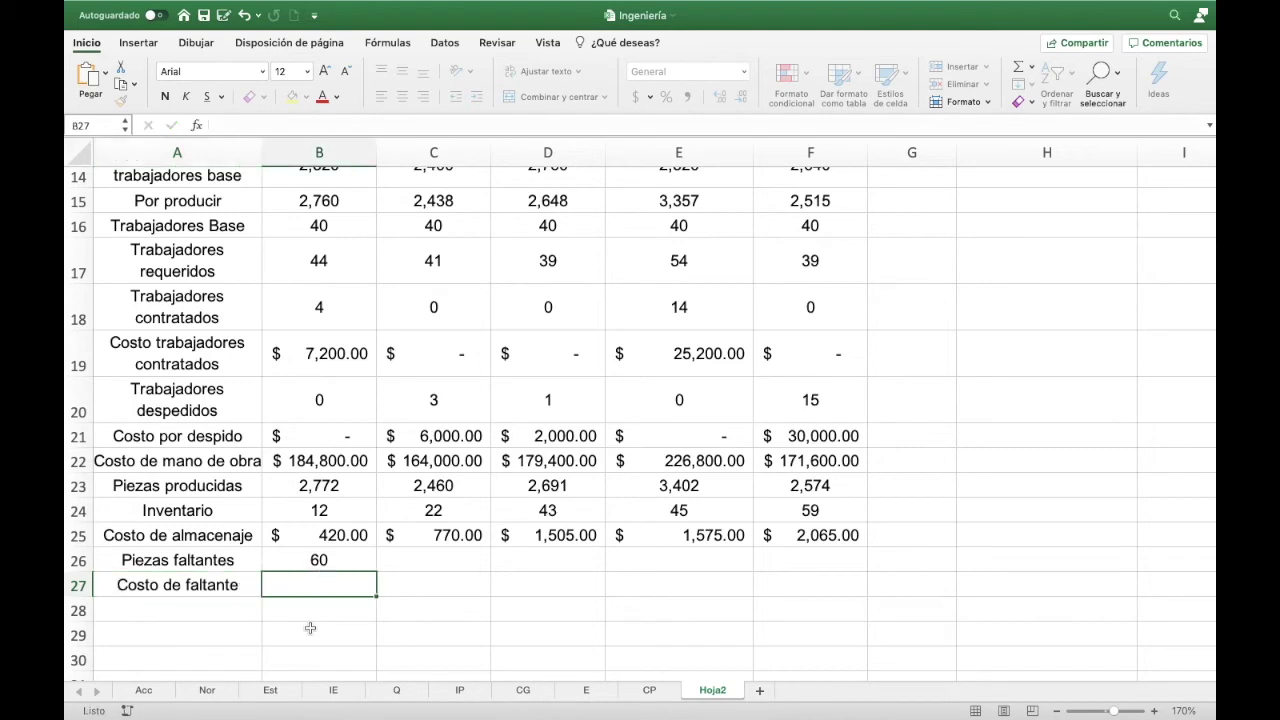
- Enter =$I$7*B26 in B27 to get $18,000.00, then return to the I7 rate
text(=)
scroll(943, 534, up, 3)
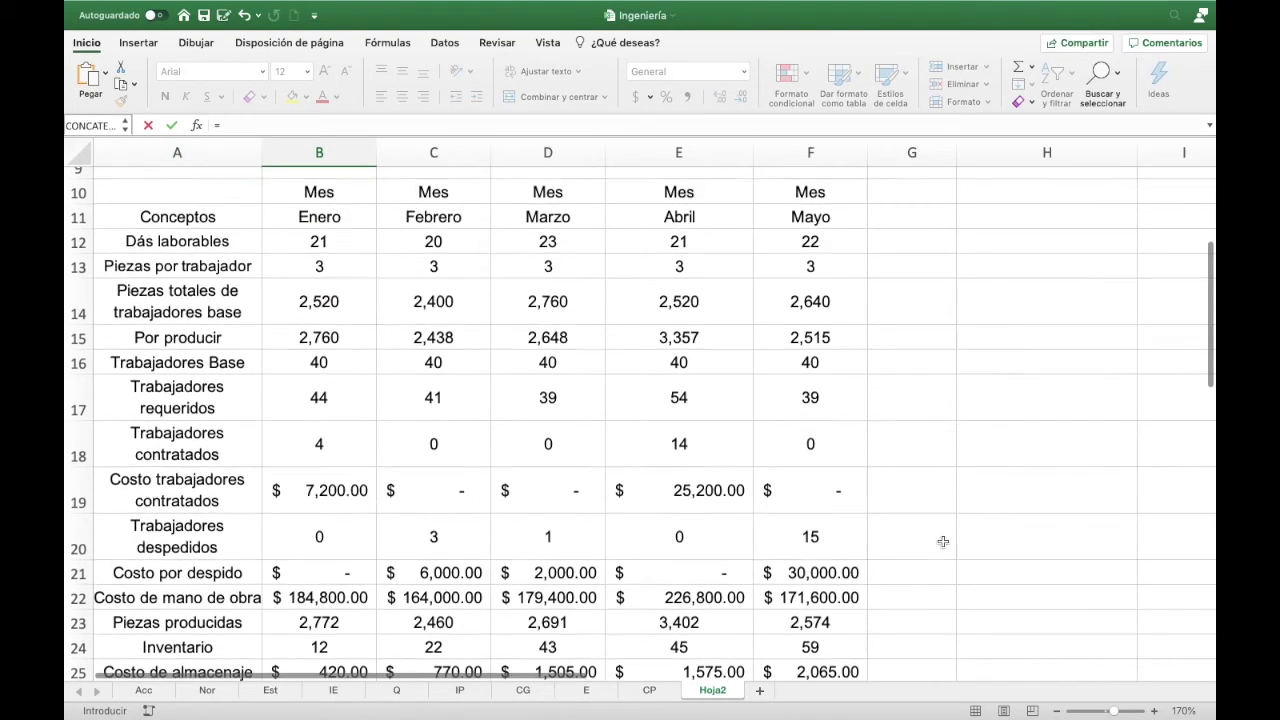
scroll(1093, 434, up, 6)
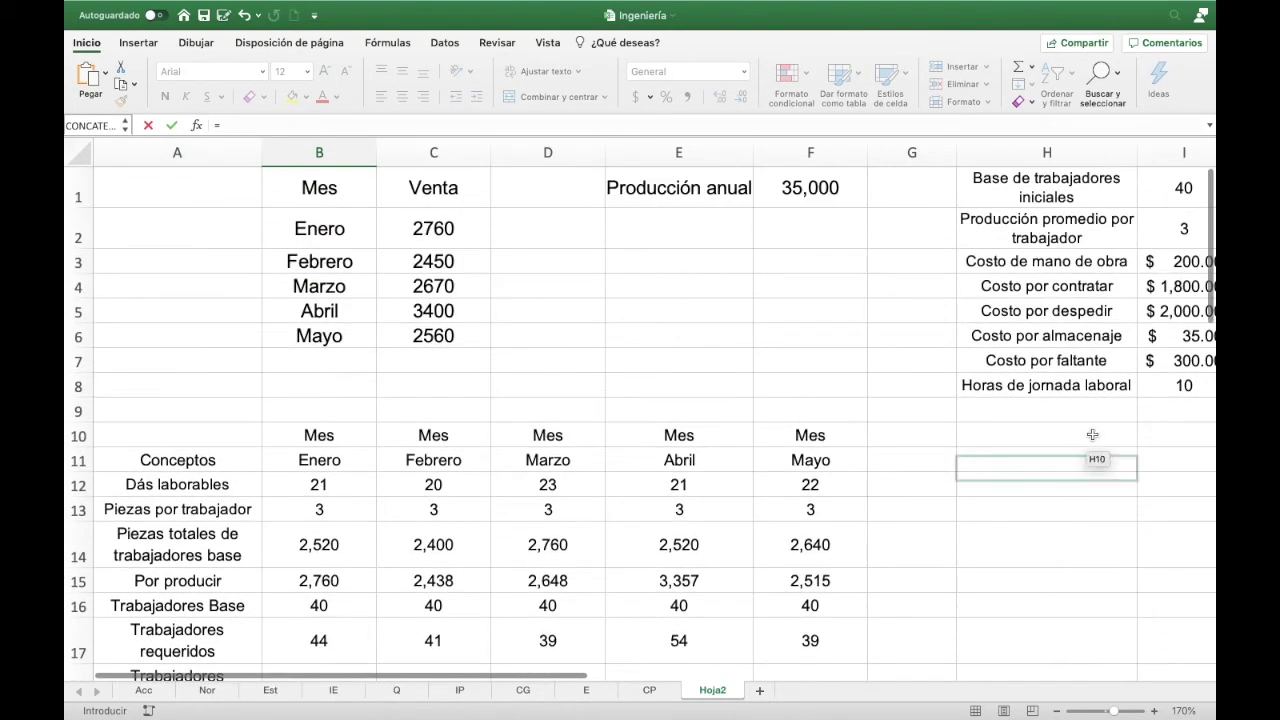
click(1168, 362)
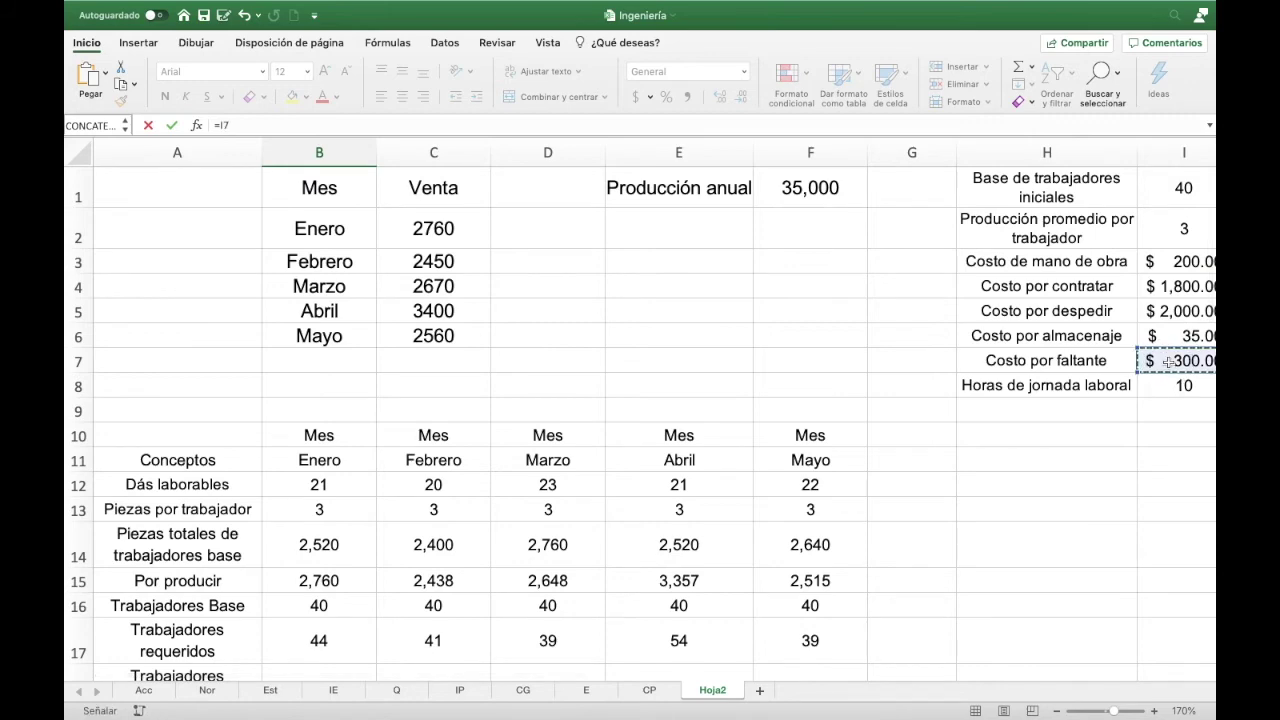
key(F4)
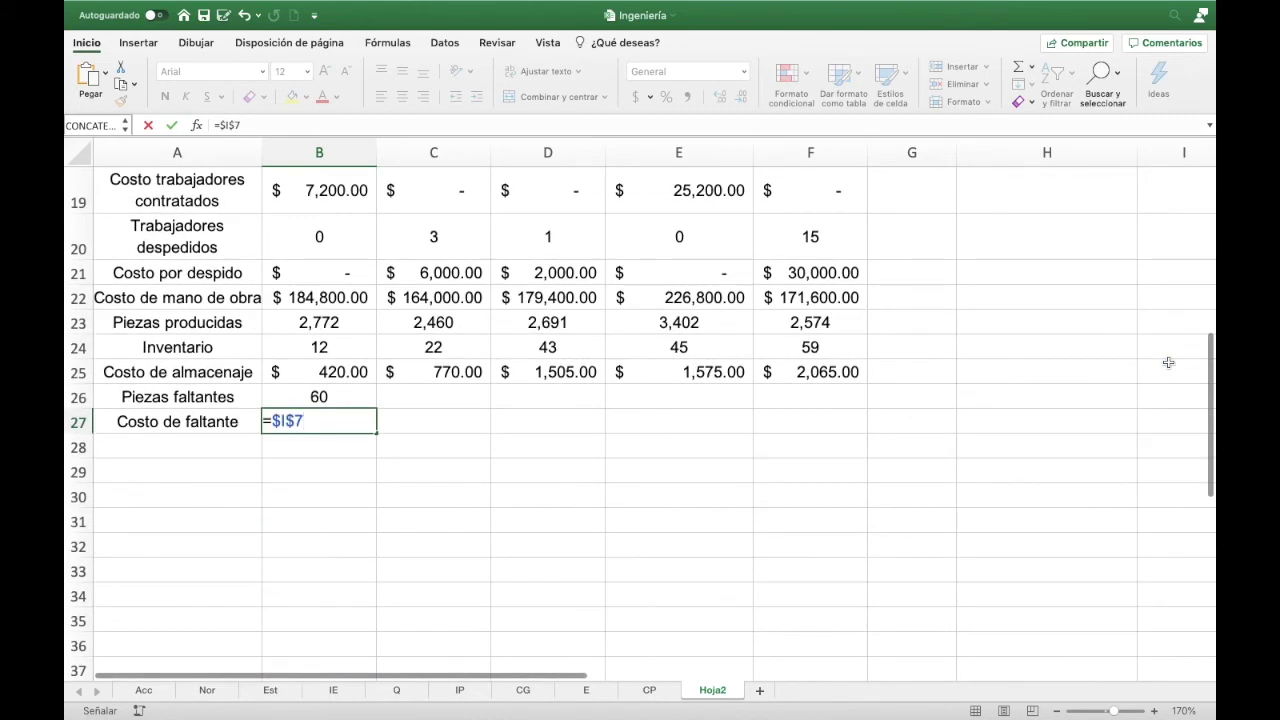
text(*)
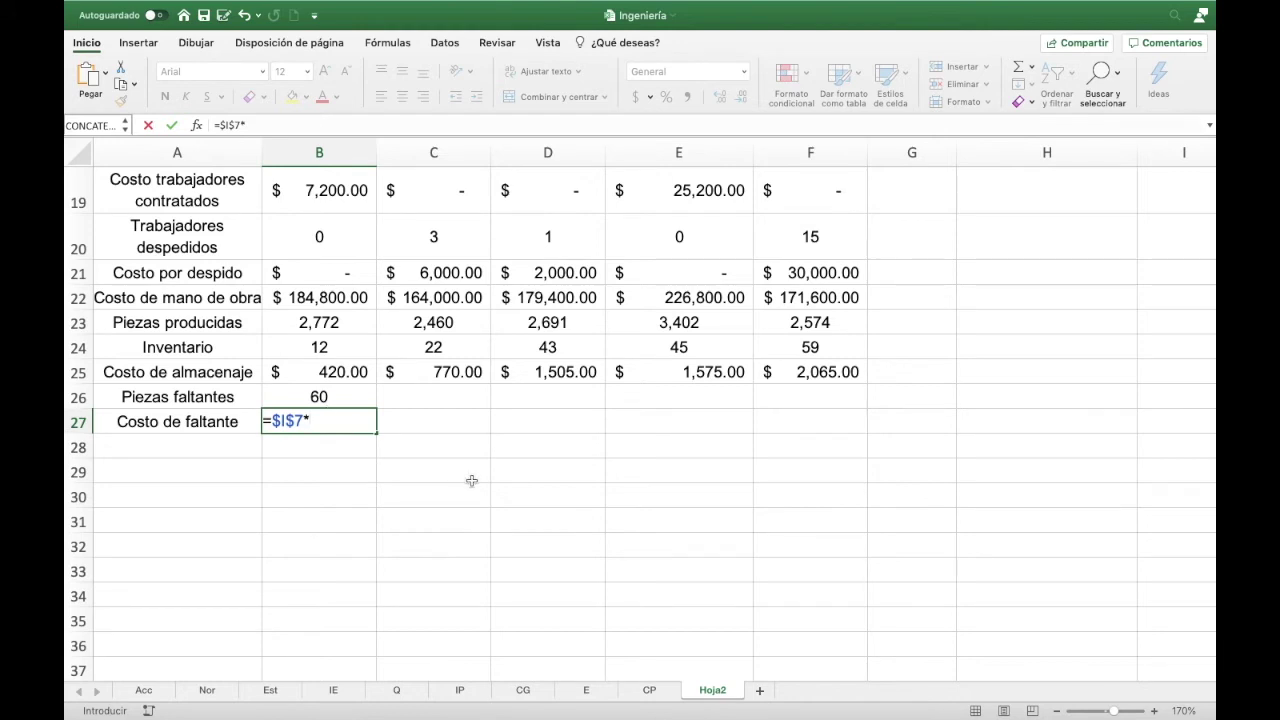
click(364, 400)
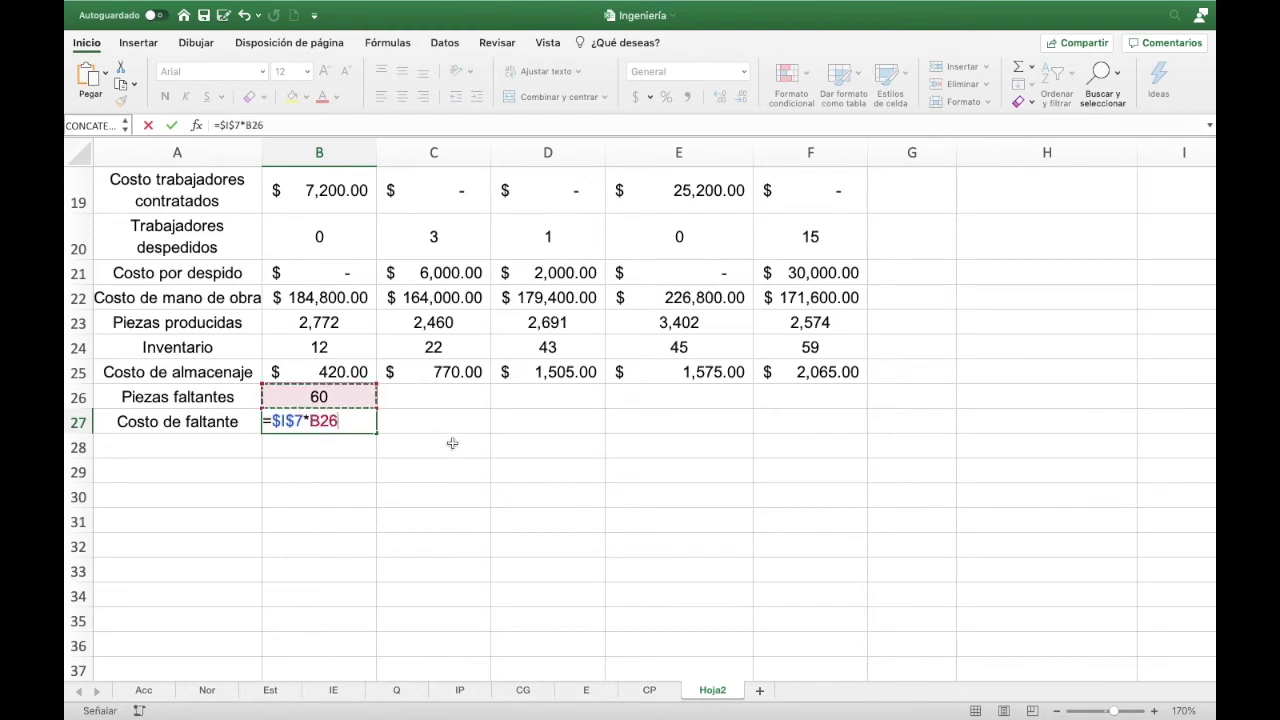
key(Return)
key(Up)
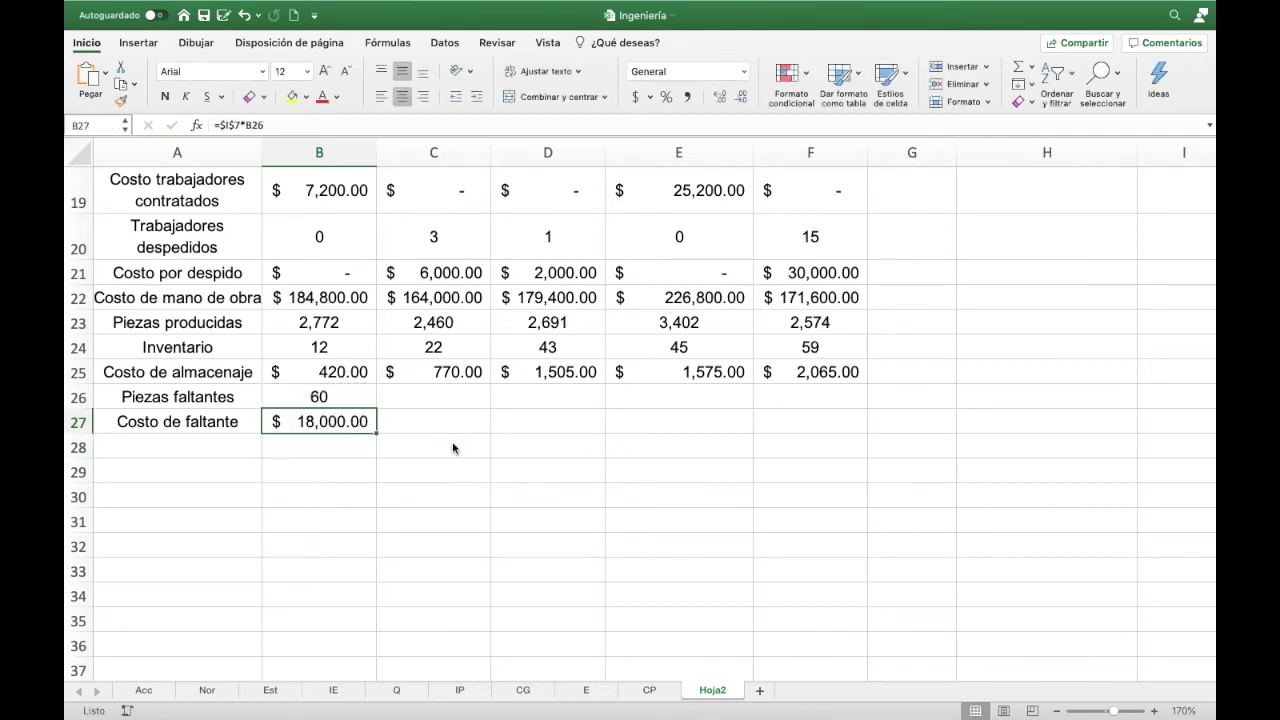
scroll(1124, 427, up, 1)
scroll(1124, 427, up, 10)
scroll(1124, 427, up, 3)
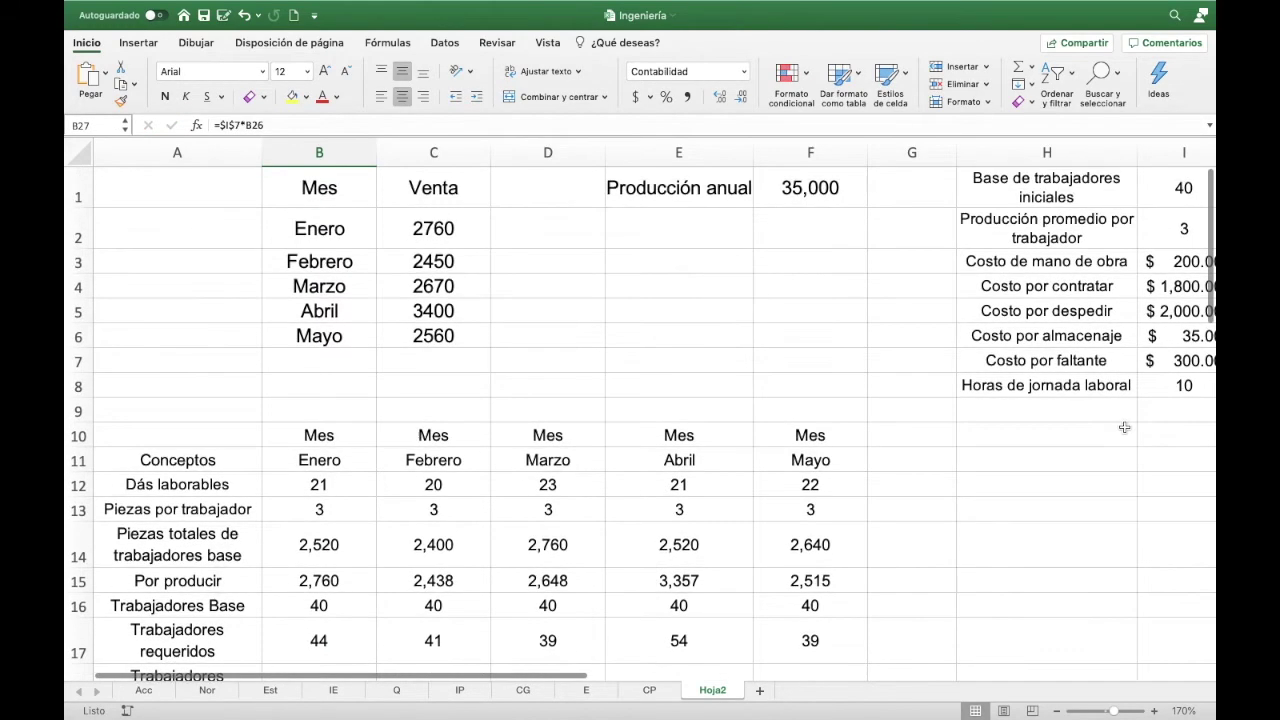
click(1174, 366)
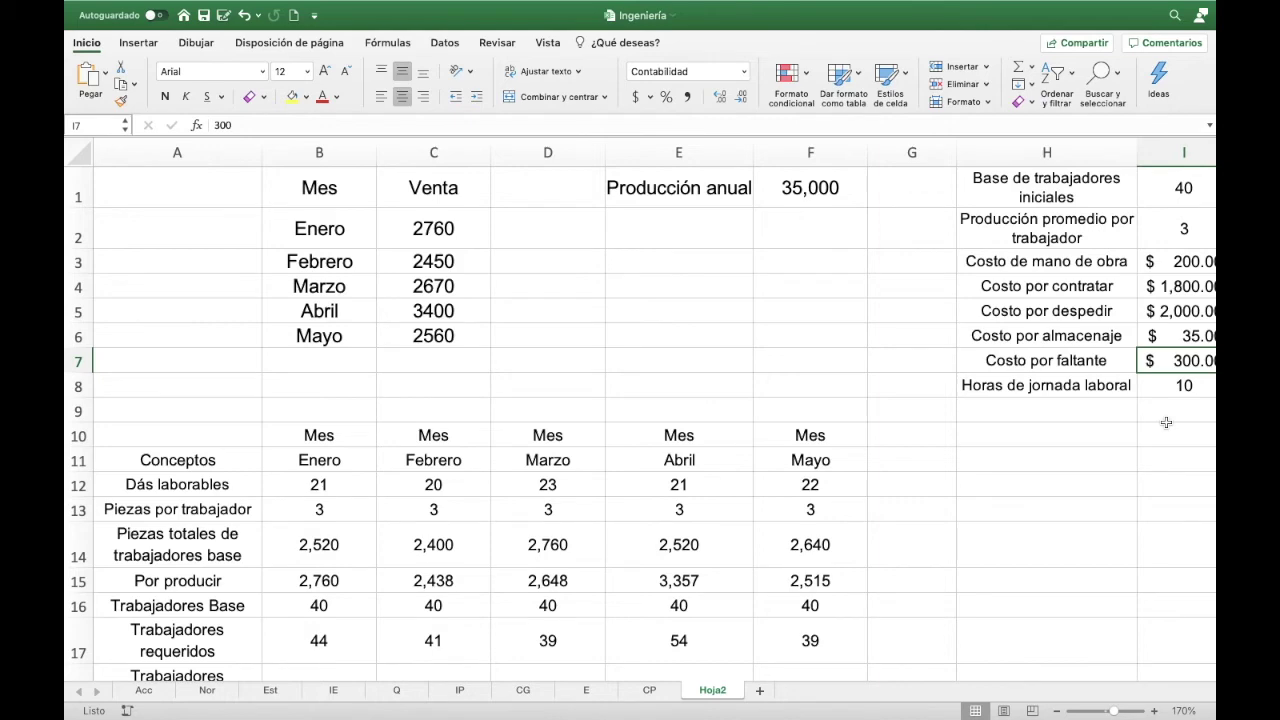
- Change the shortage rate in I7 to $75
text(75)
key(Return)
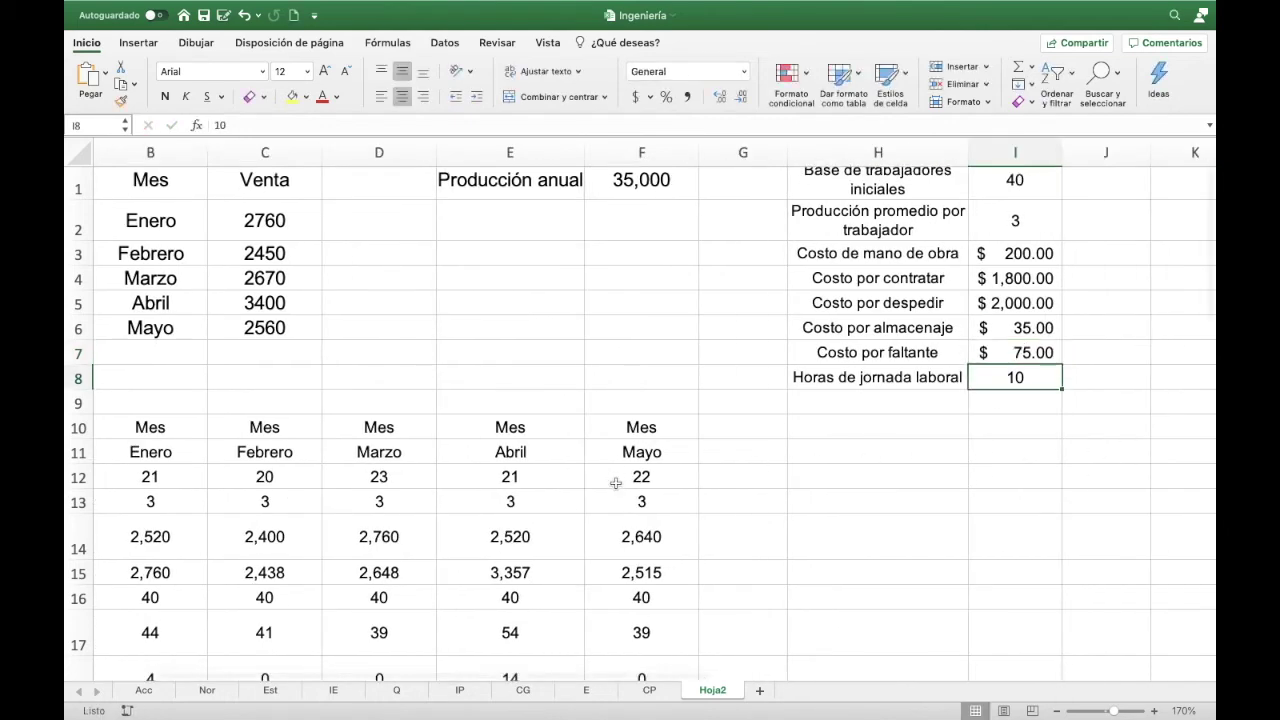
scroll(616, 483, down, 5)
scroll(616, 483, down, 3)
scroll(616, 483, left, 2)
scroll(616, 484, down, 2)
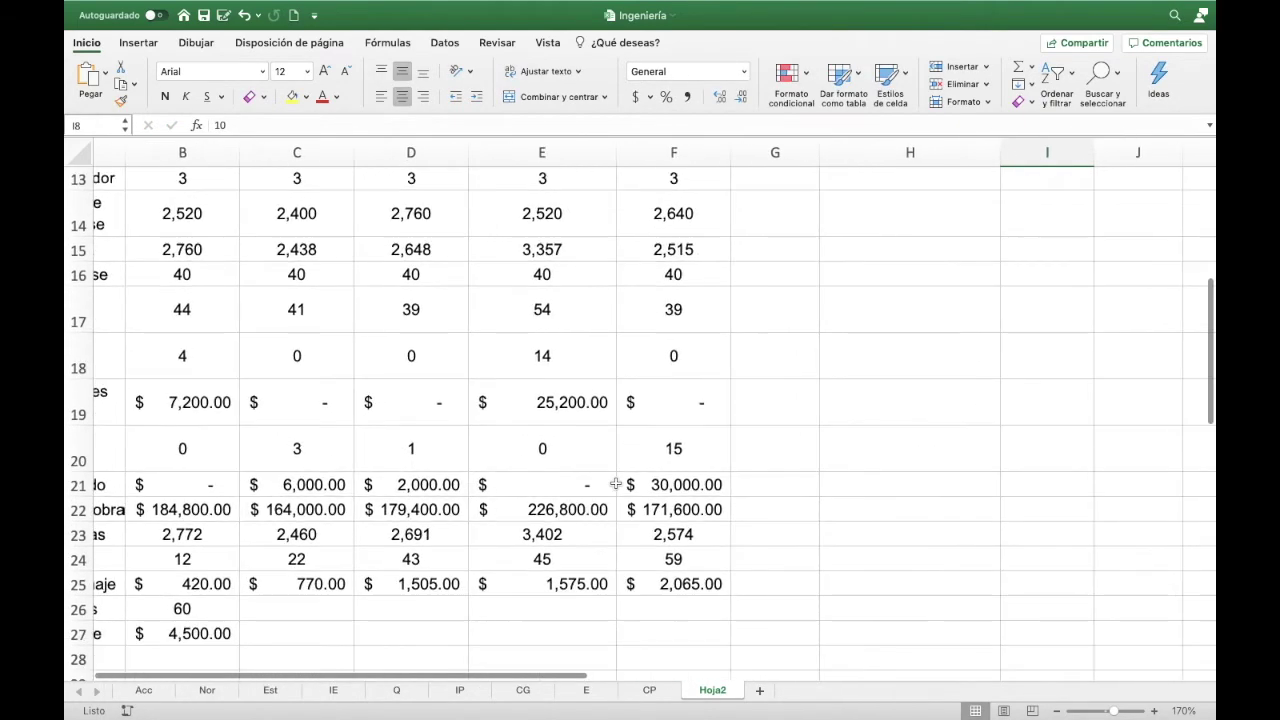
scroll(616, 483, left, 2)
scroll(616, 483, right, 2)
scroll(616, 483, left, 2)
scroll(619, 484, down, 1)
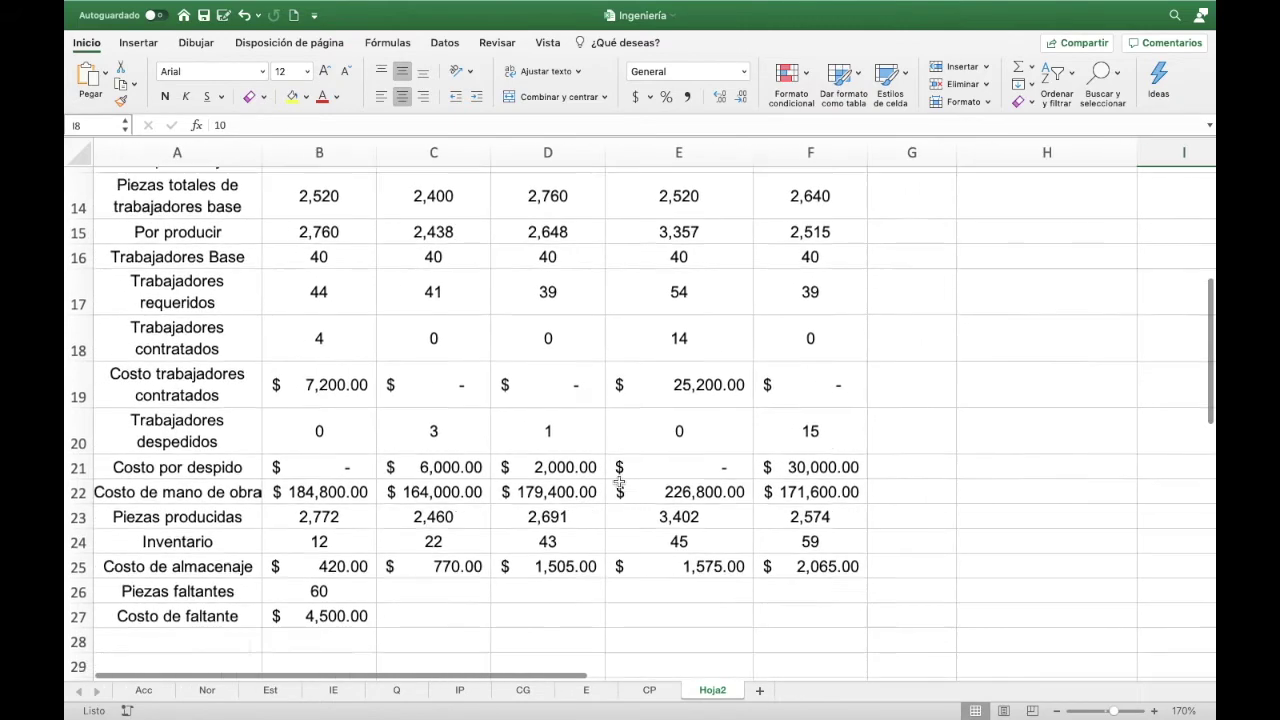
scroll(619, 484, down, 4)
- Copy the B27 shortage cost formula across to F27
click(345, 458)
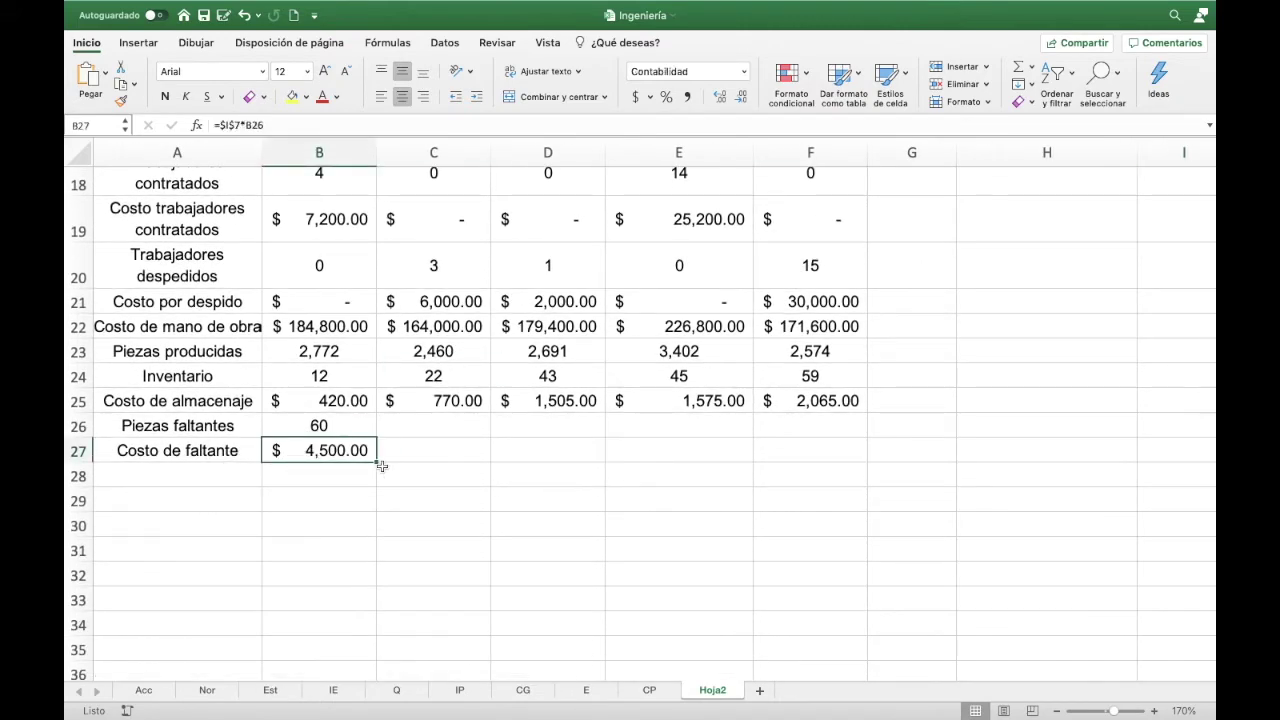
drag(381, 466, 866, 458)
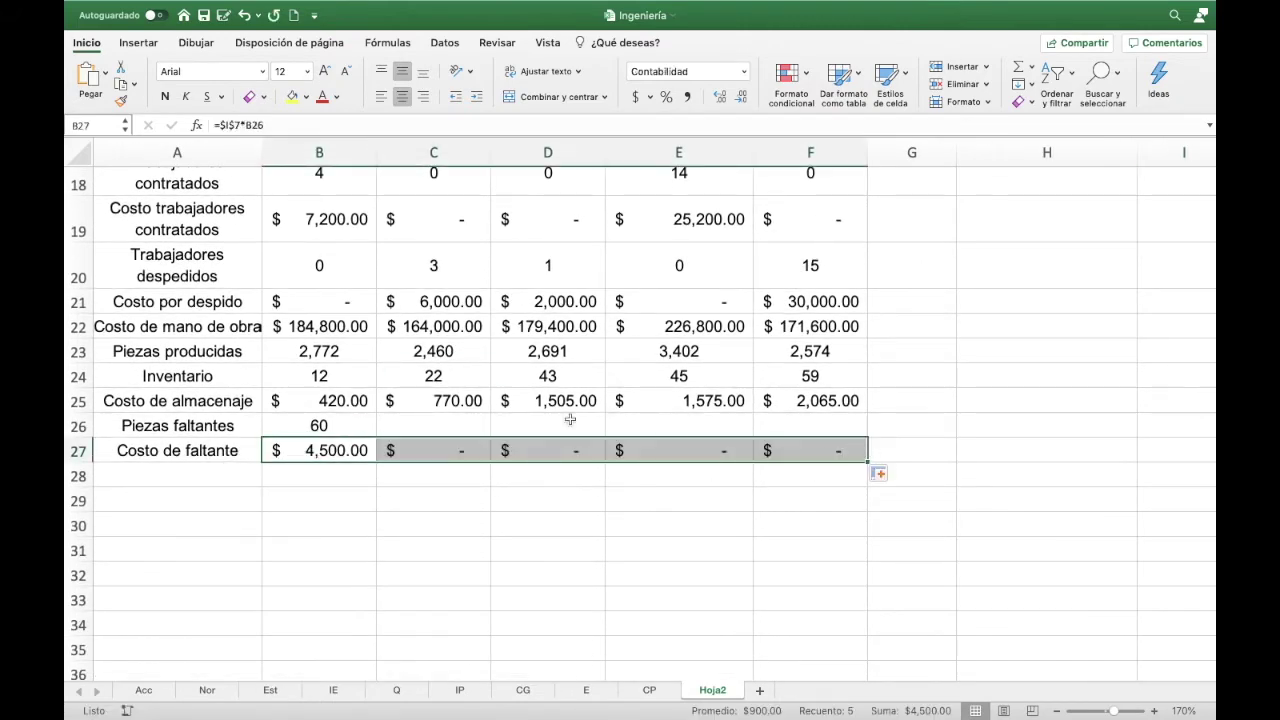
key(Up)
- Clear the 60 from Enero's Piezas faltantes cell B26
key(Delete)
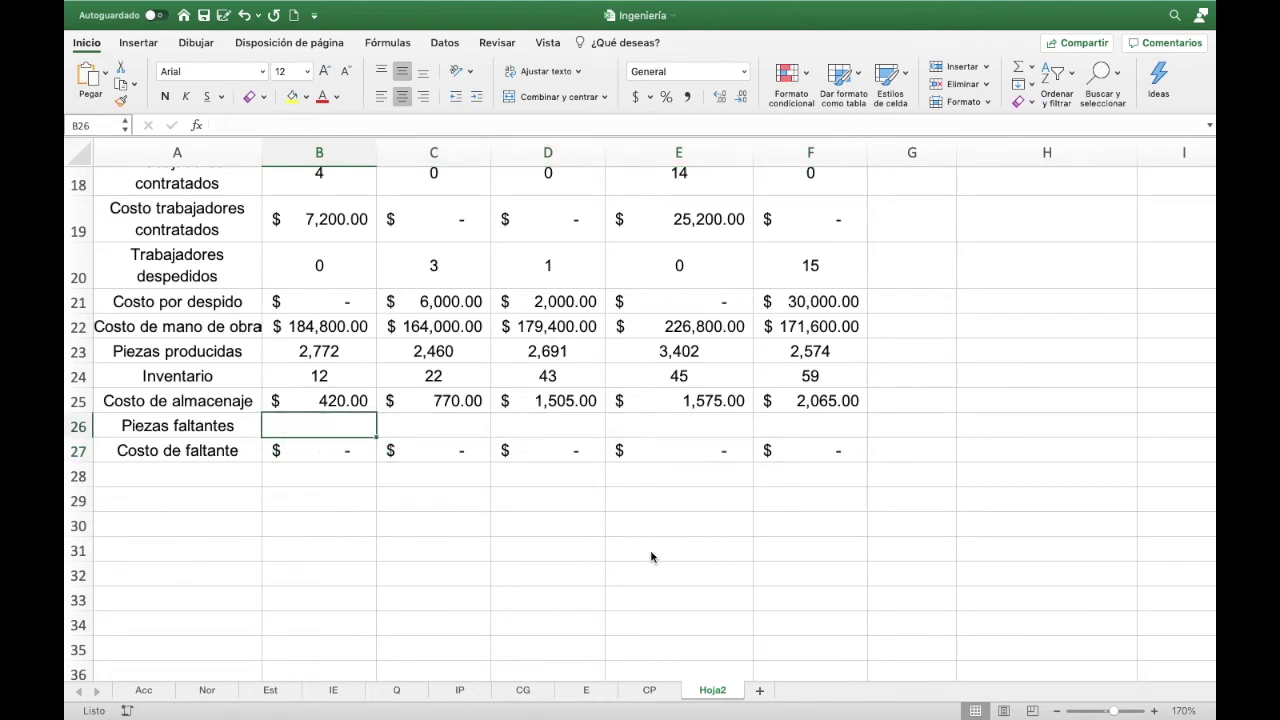
key(Down)
key(Left)
key(Down)
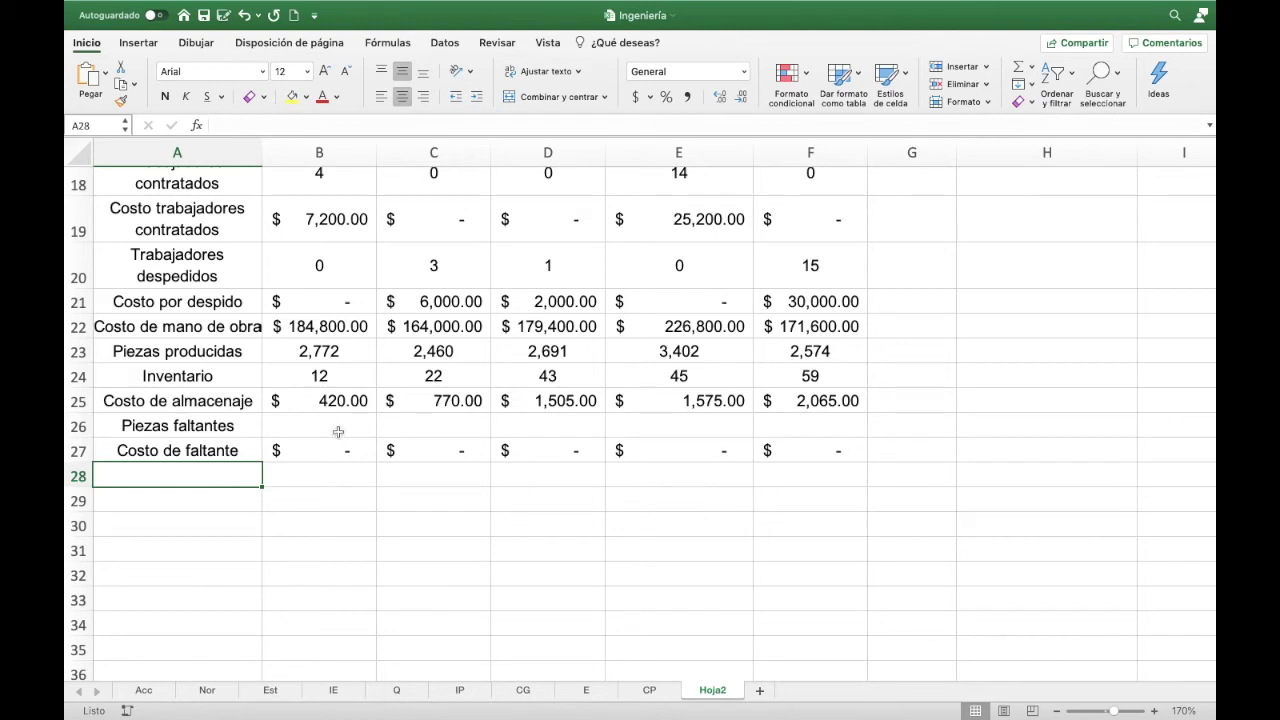
click(78, 426)
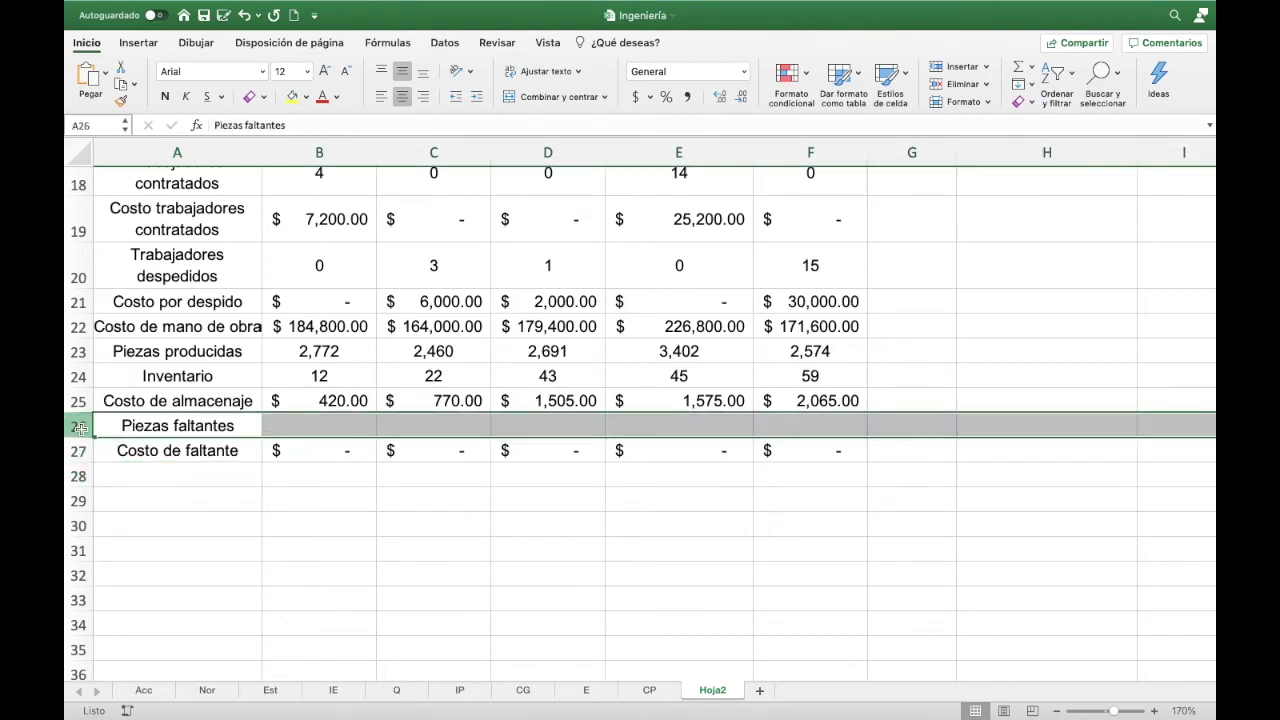
- Label A28 'Costo de insumos'
click(150, 474)
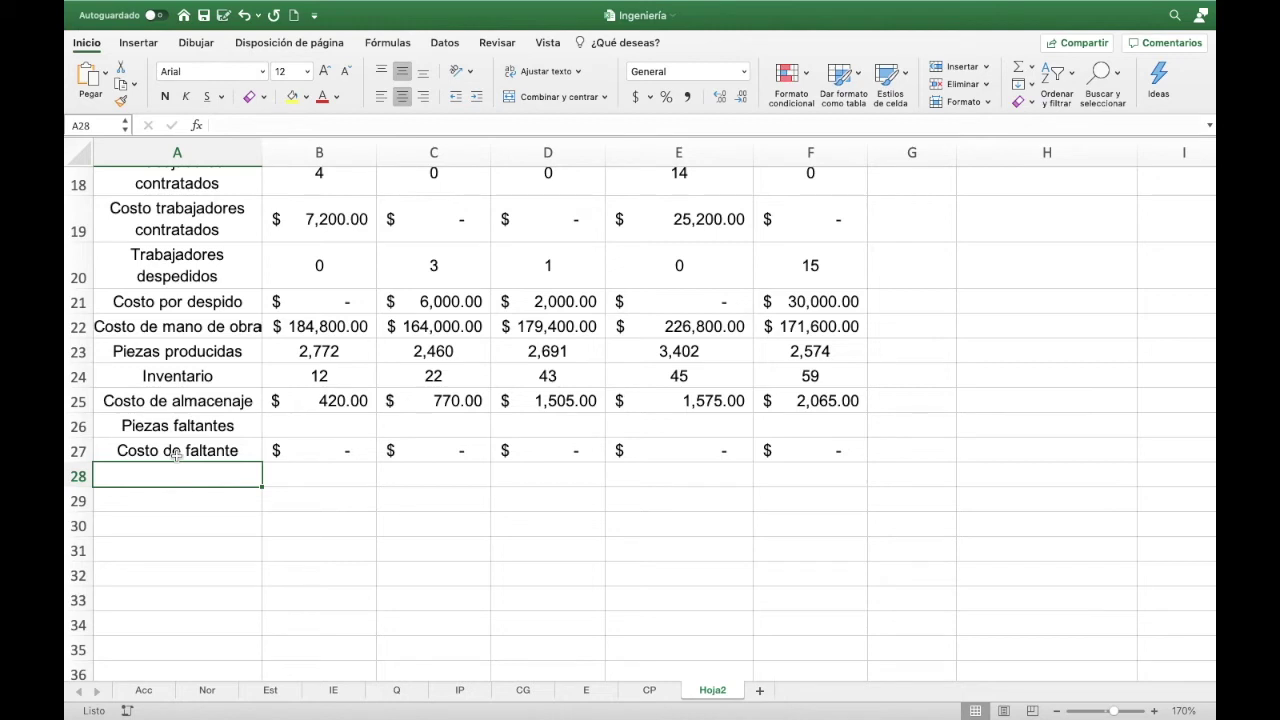
text(Co)
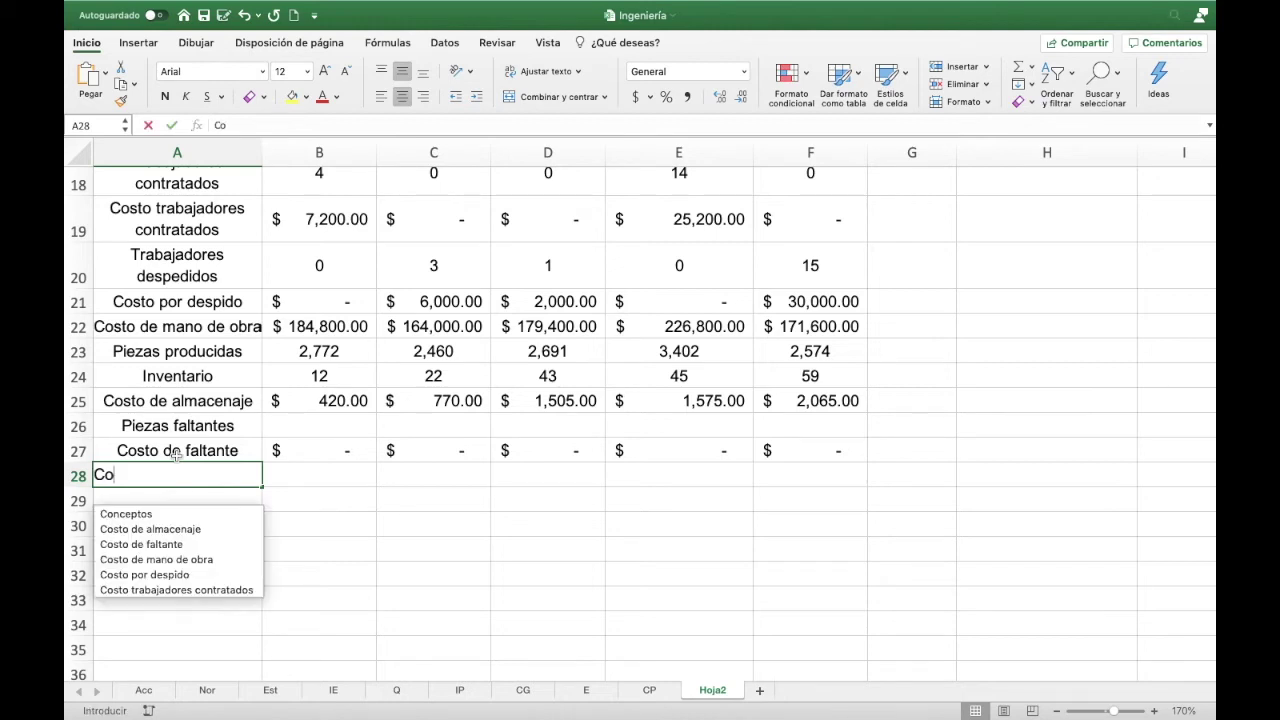
text(sto to)
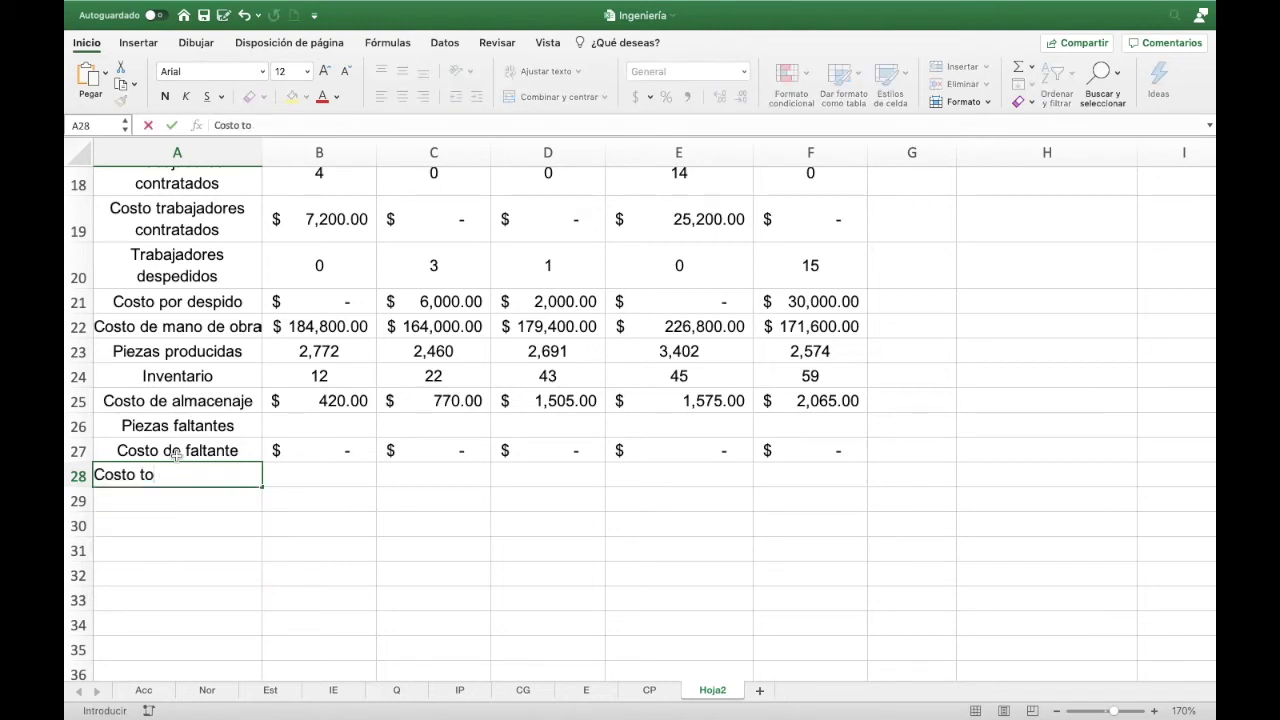
key(BackSpace)
key(BackSpace)
key(BackSpace)
key(BackSpace)
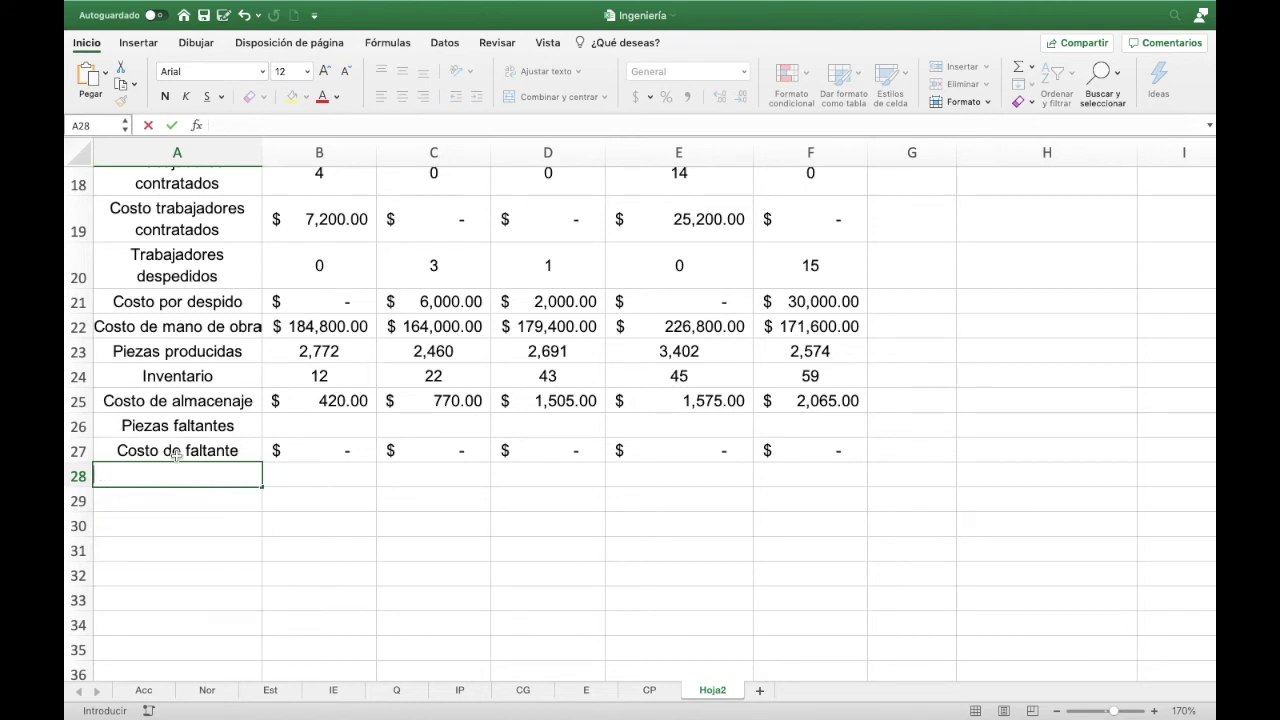
key(Return)
key(Up)
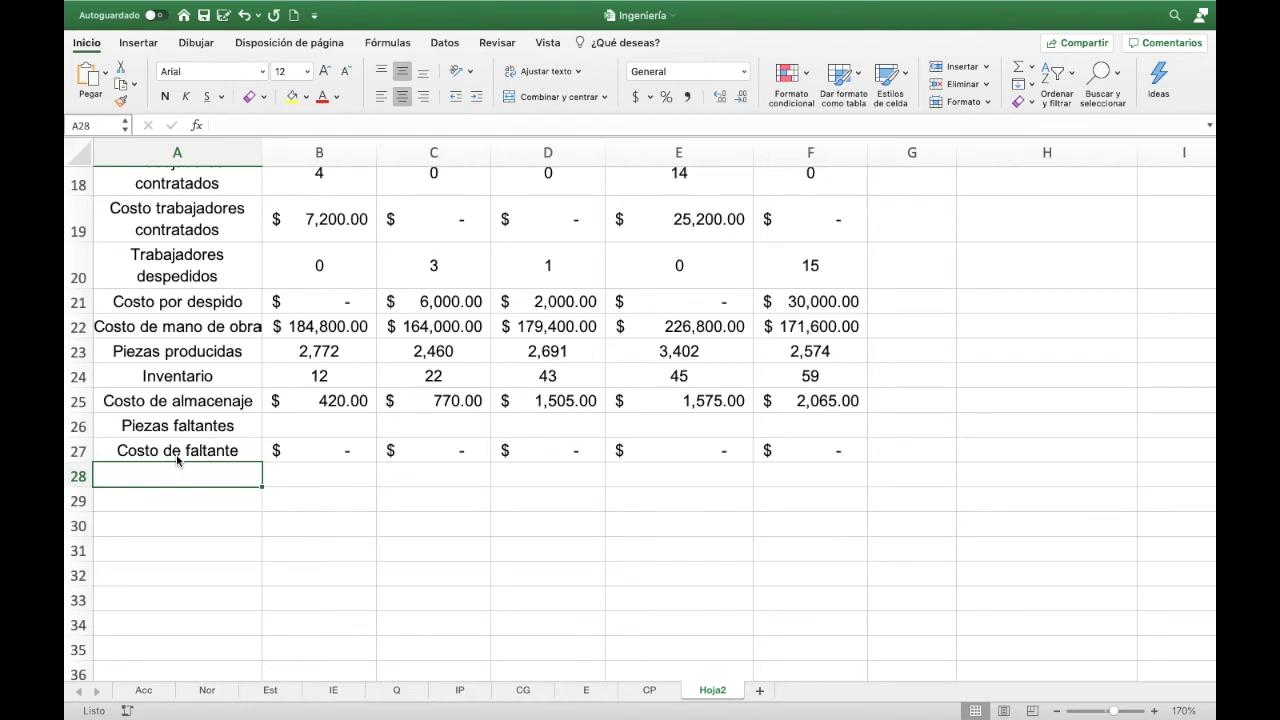
text(Costo)
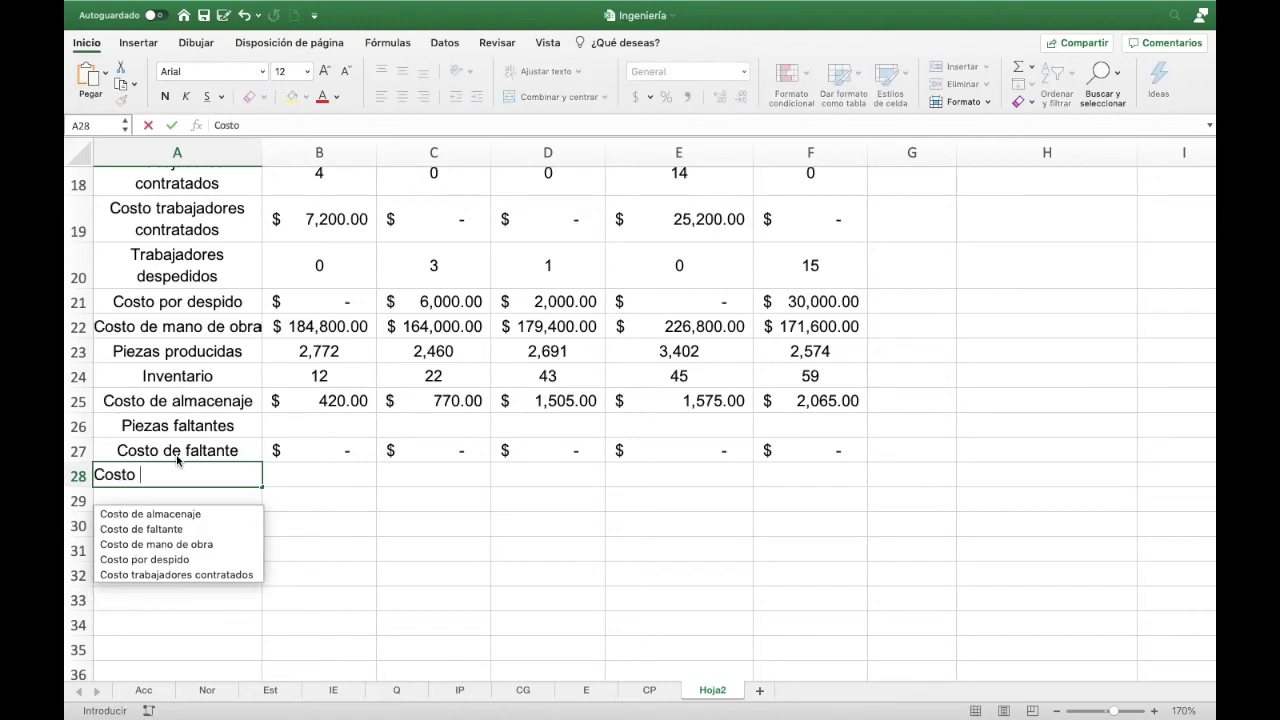
text( de insum)
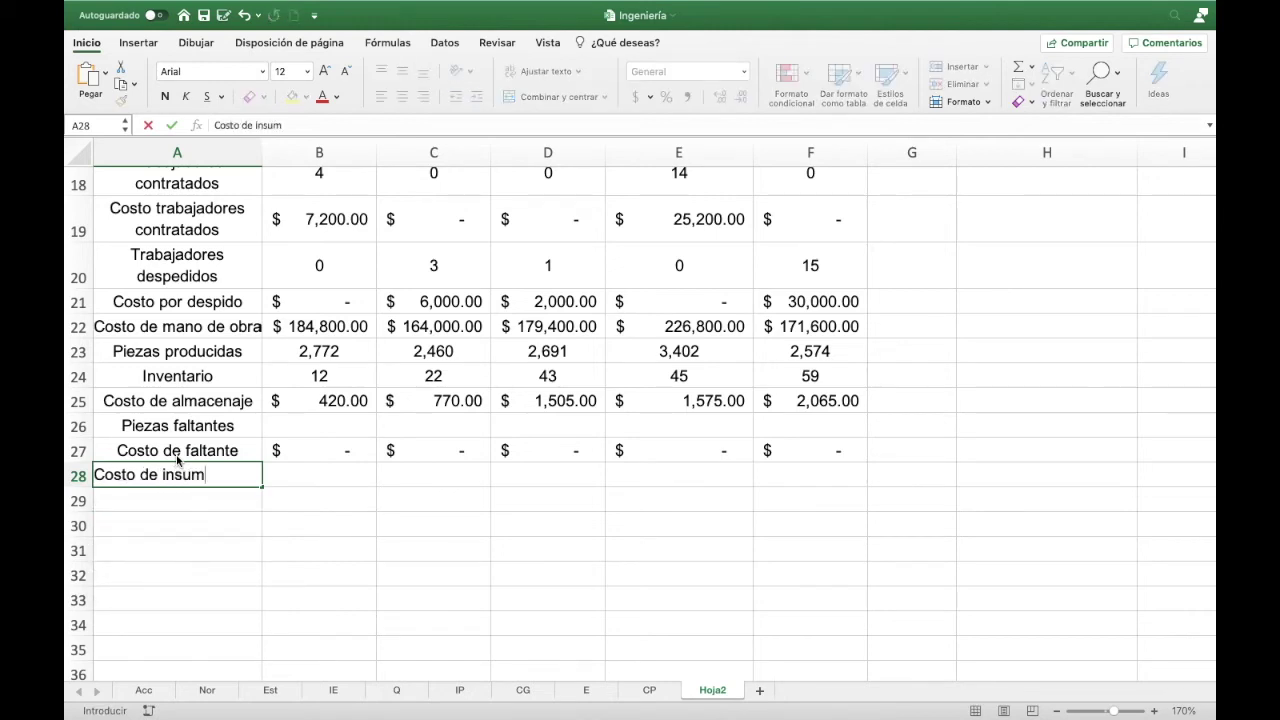
text(os)
key(Tab)
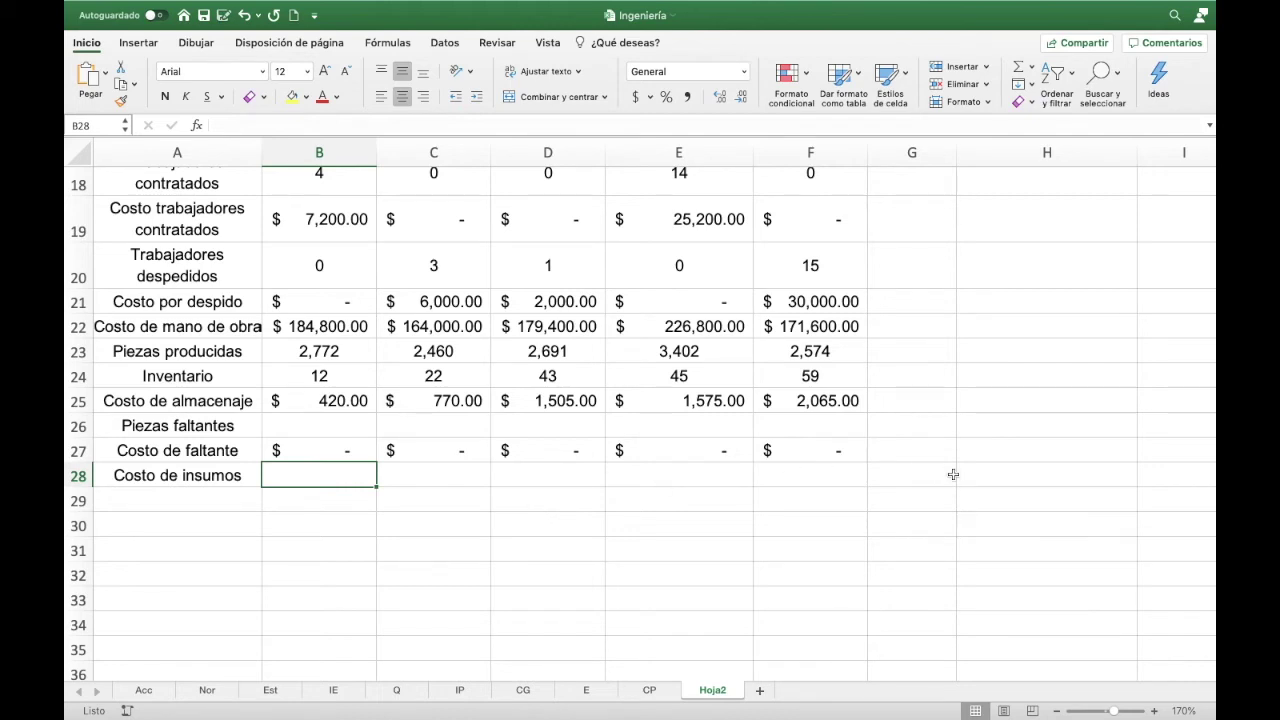
- Enter the parameter label 'Costos isumos' in H9
scroll(971, 472, down, 3)
scroll(974, 474, up, 4)
scroll(976, 476, up, 4)
scroll(978, 478, up, 5)
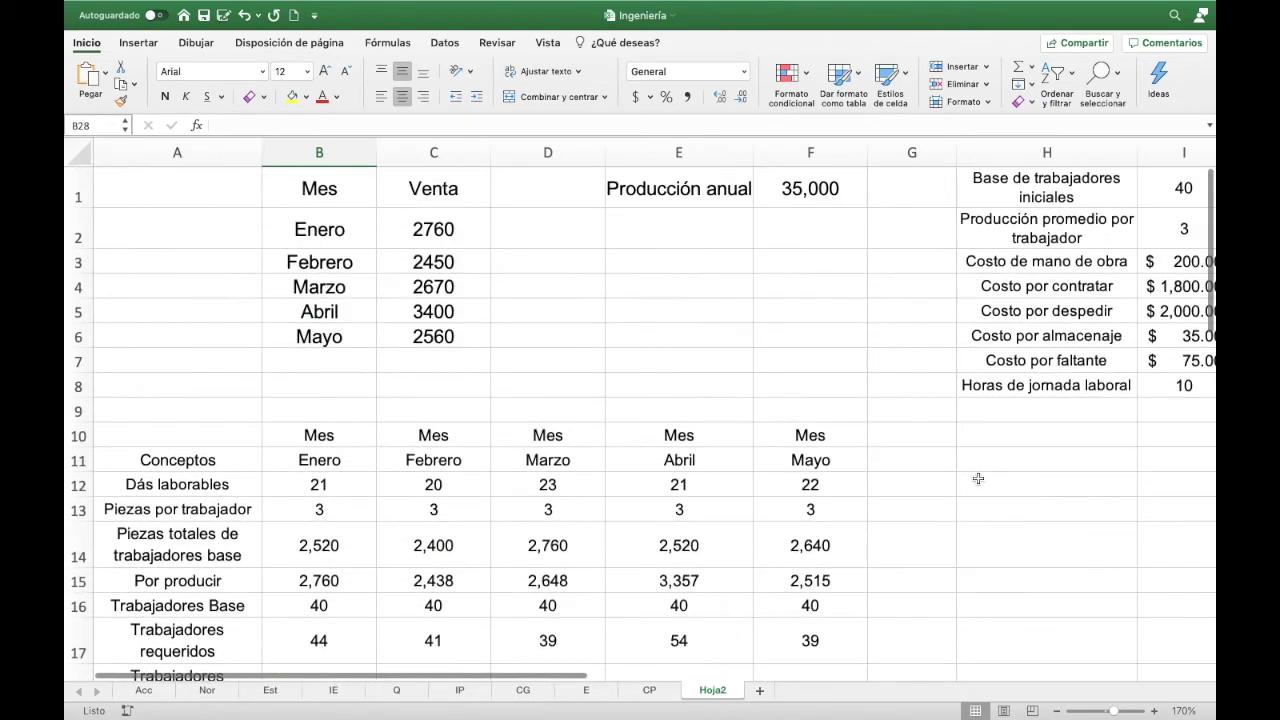
click(1039, 411)
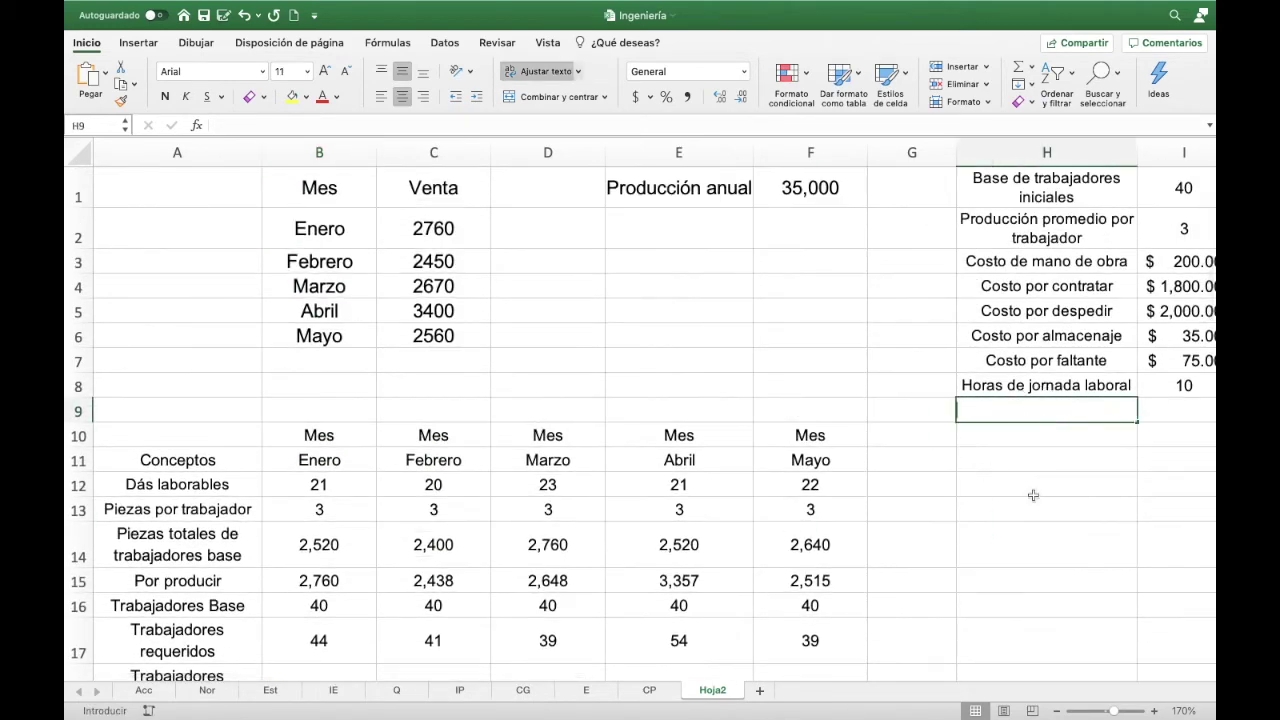
text(Costos i)
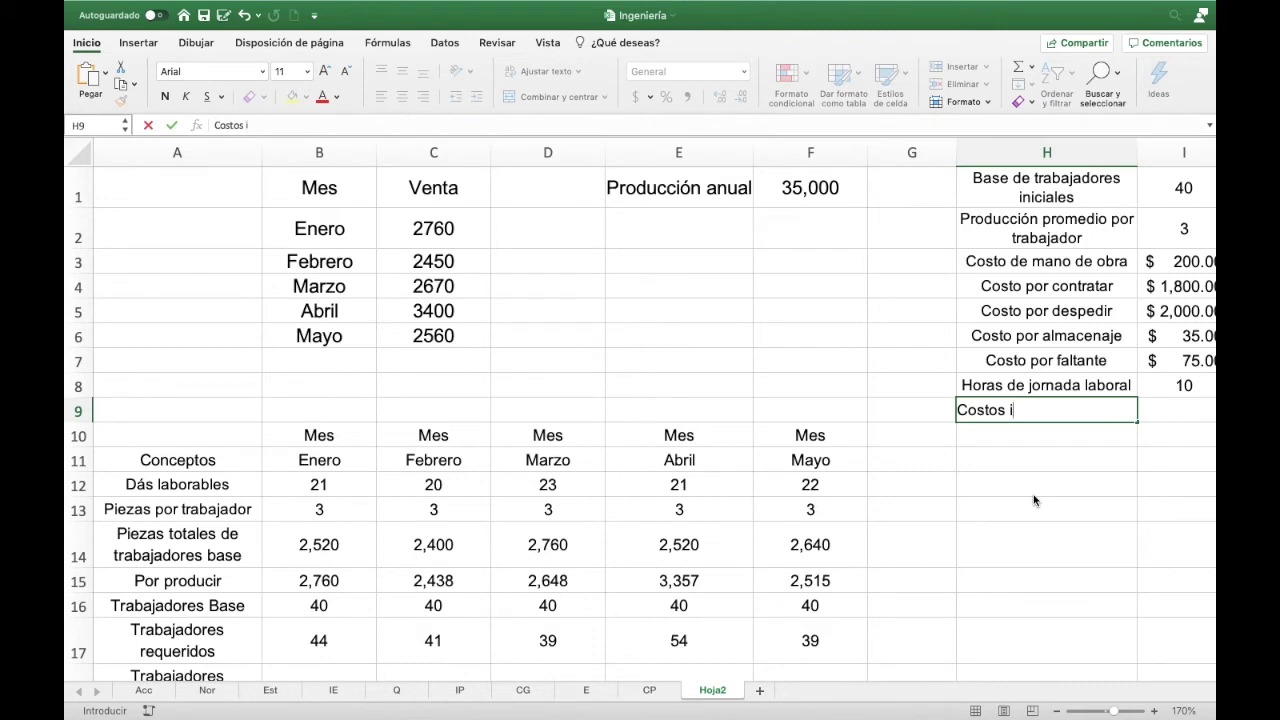
text(sumo)
text(s)
key(Tab)
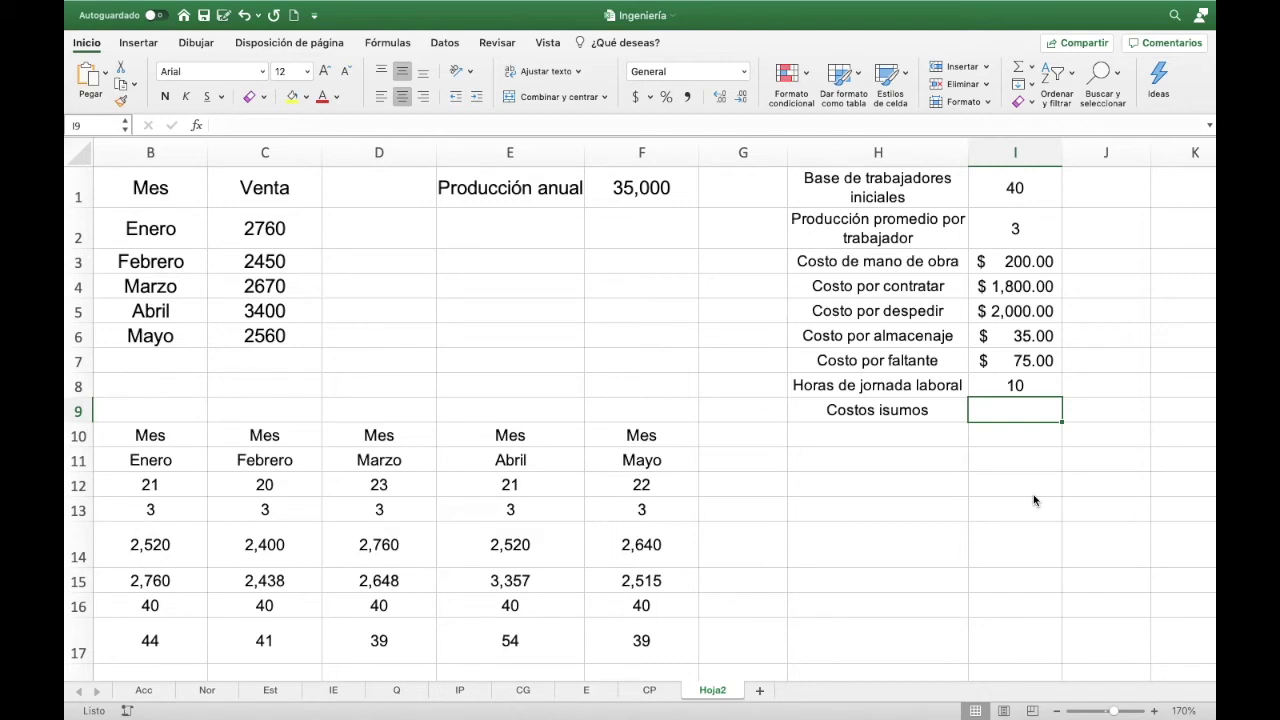
- Set I9 to 4 and copy I7's currency format onto it, showing $ 4.00
text(35)
key(BackSpace)
key(BackSpace)
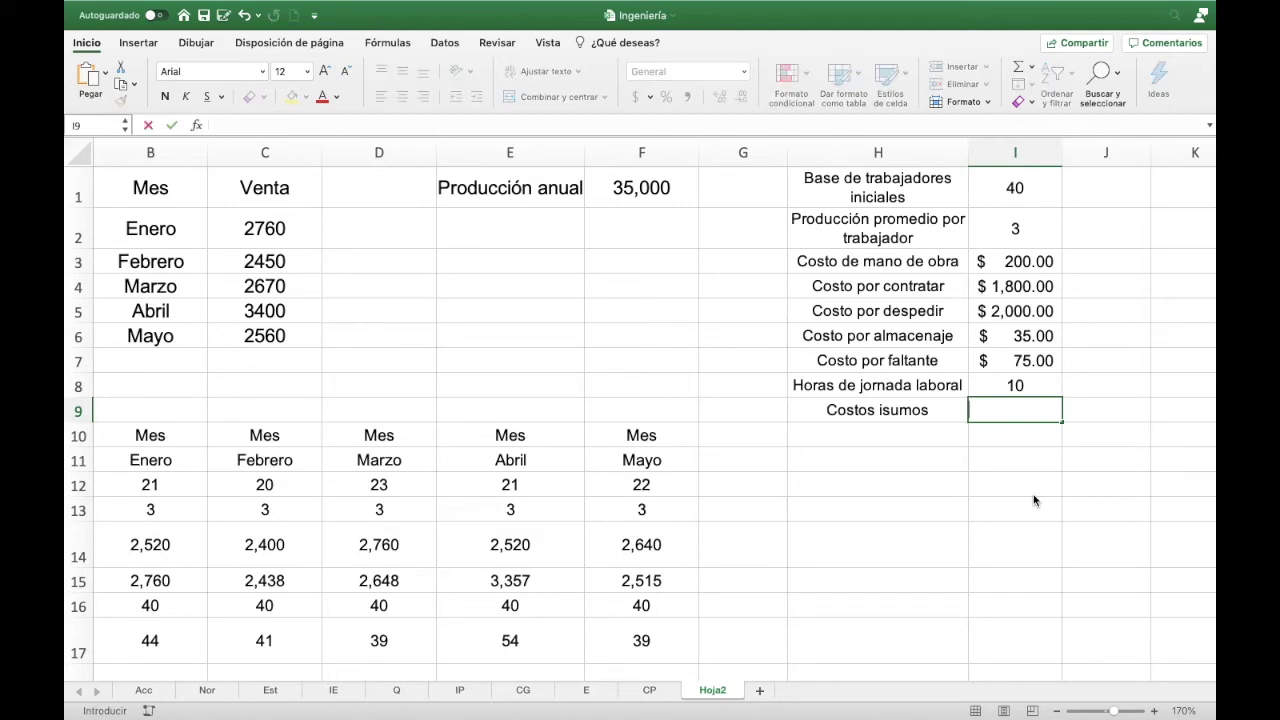
text(4)
key(Tab)
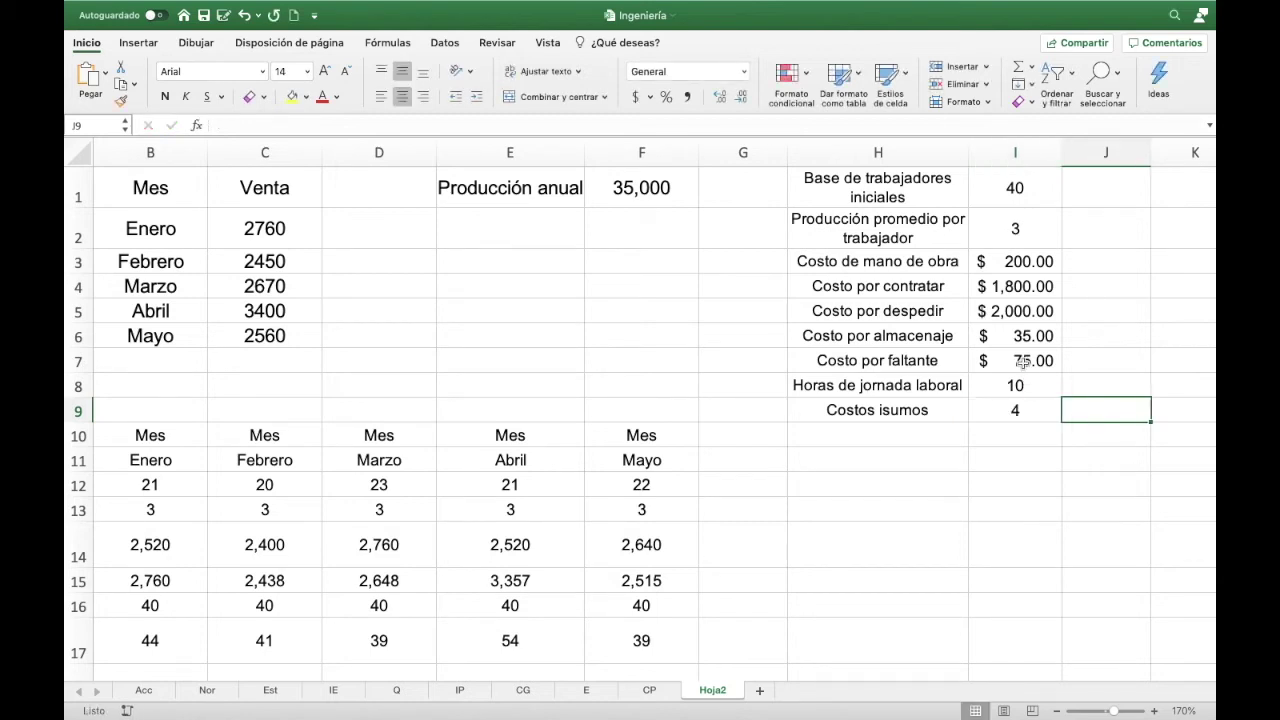
click(1023, 364)
click(121, 101)
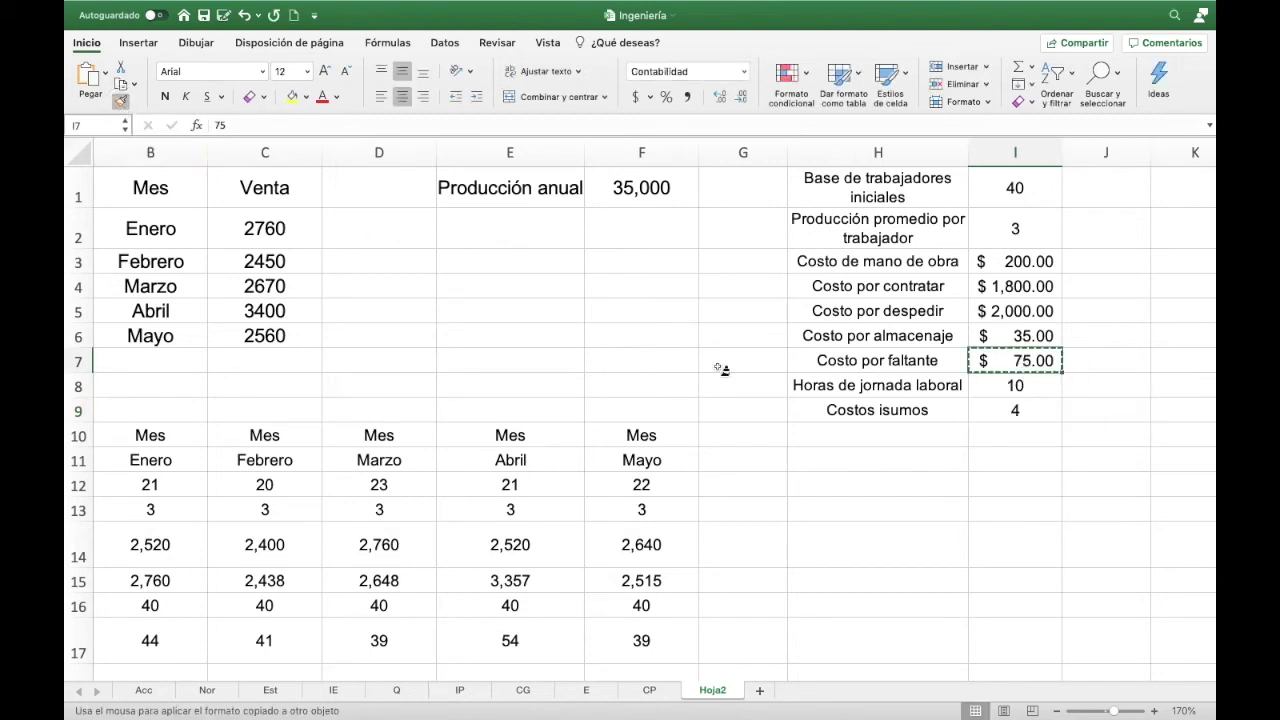
click(1035, 412)
scroll(625, 605, left, 3)
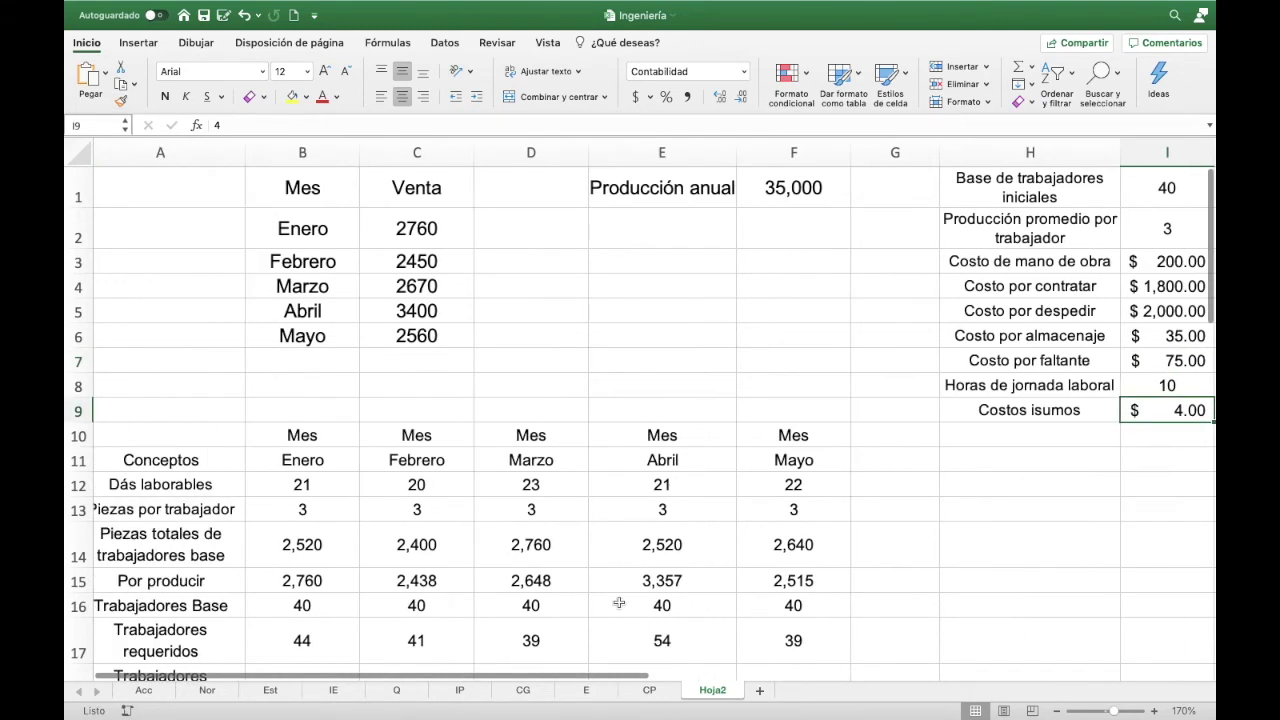
scroll(183, 606, down, 5)
scroll(344, 345, down, 5)
- Enter =B15*$I$9 in B28 and fill it to F28, giving $11,040.00 to $10,060.00
scroll(344, 345, up, 3)
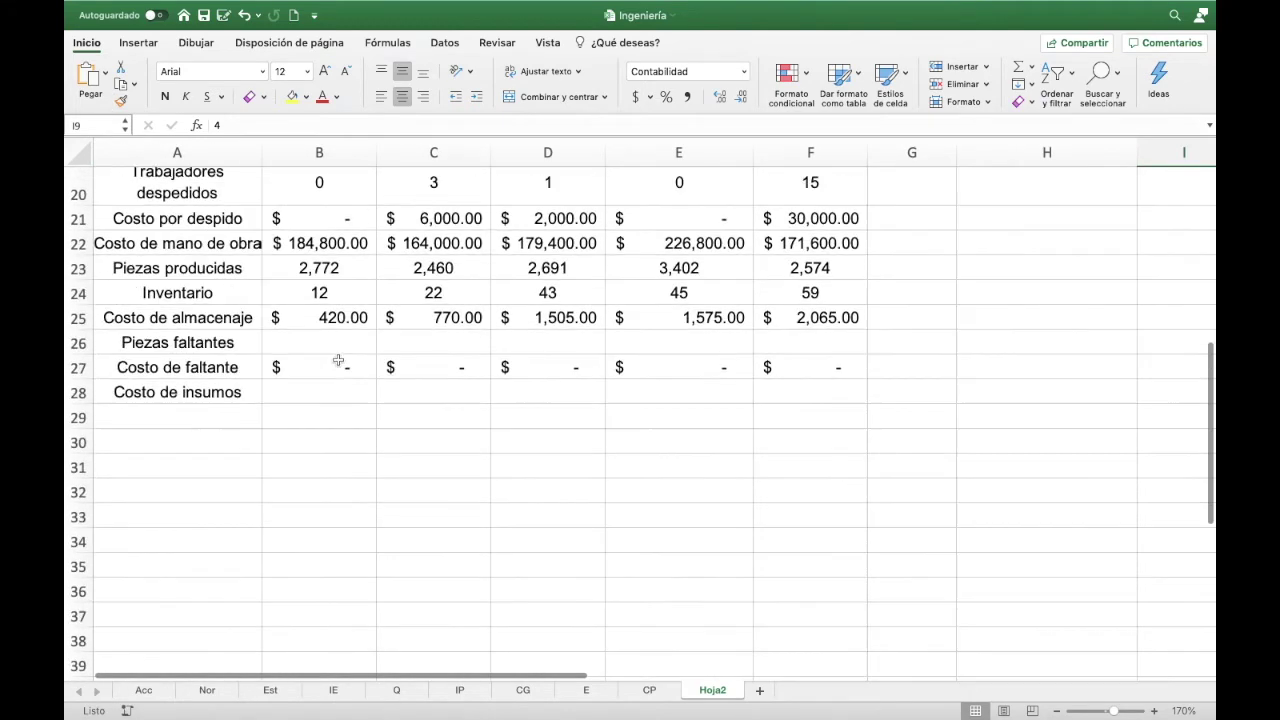
click(332, 390)
text(=)
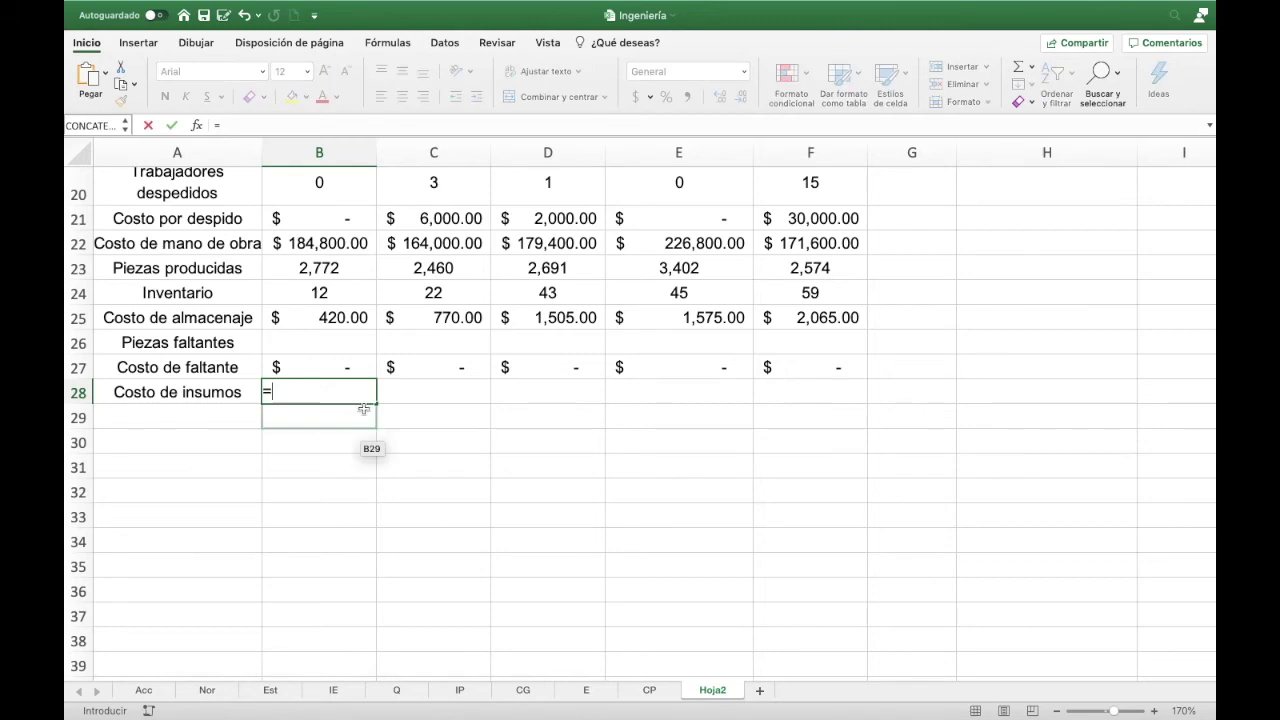
scroll(358, 408, up, 3)
scroll(345, 420, up, 5)
scroll(339, 405, up, 1)
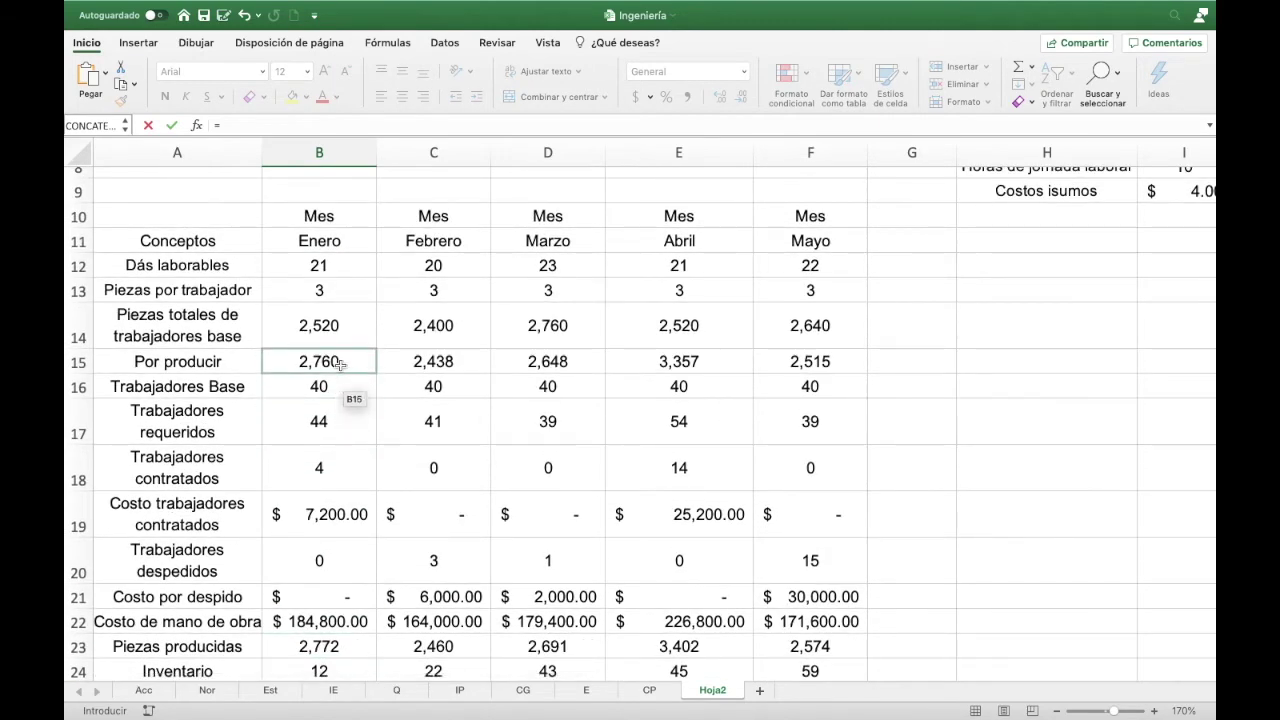
click(340, 364)
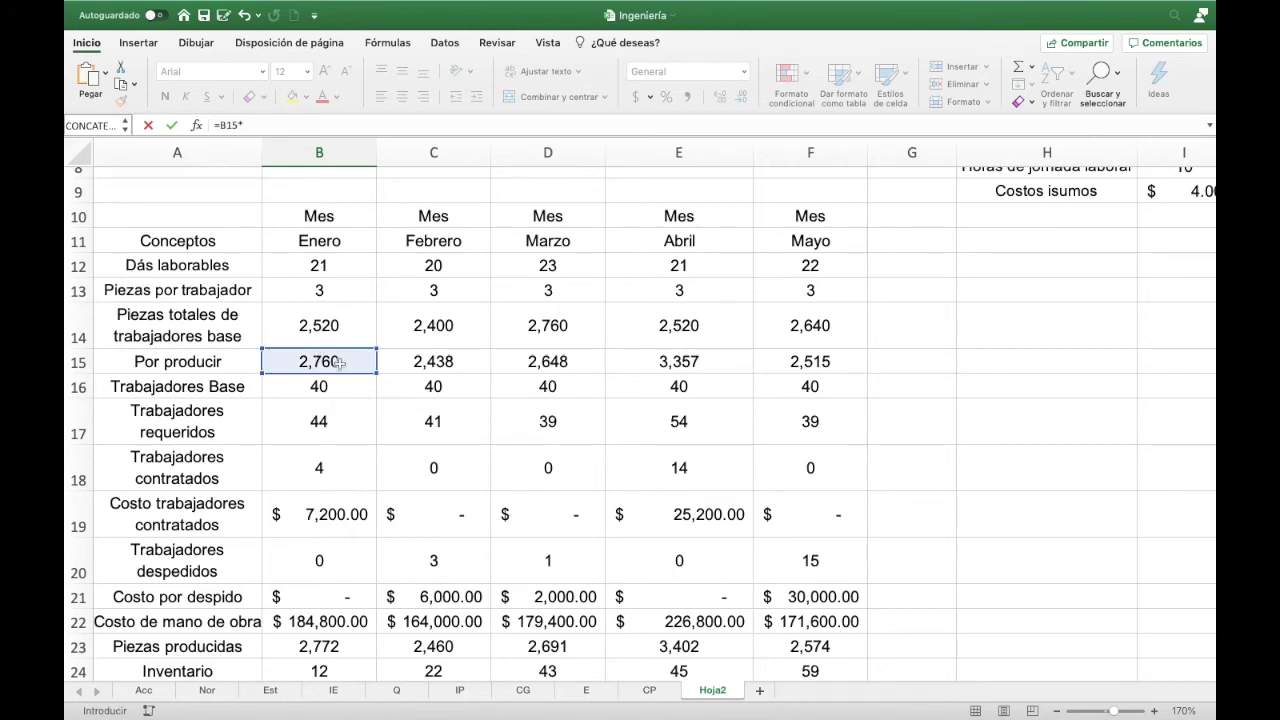
text(*)
click(1182, 192)
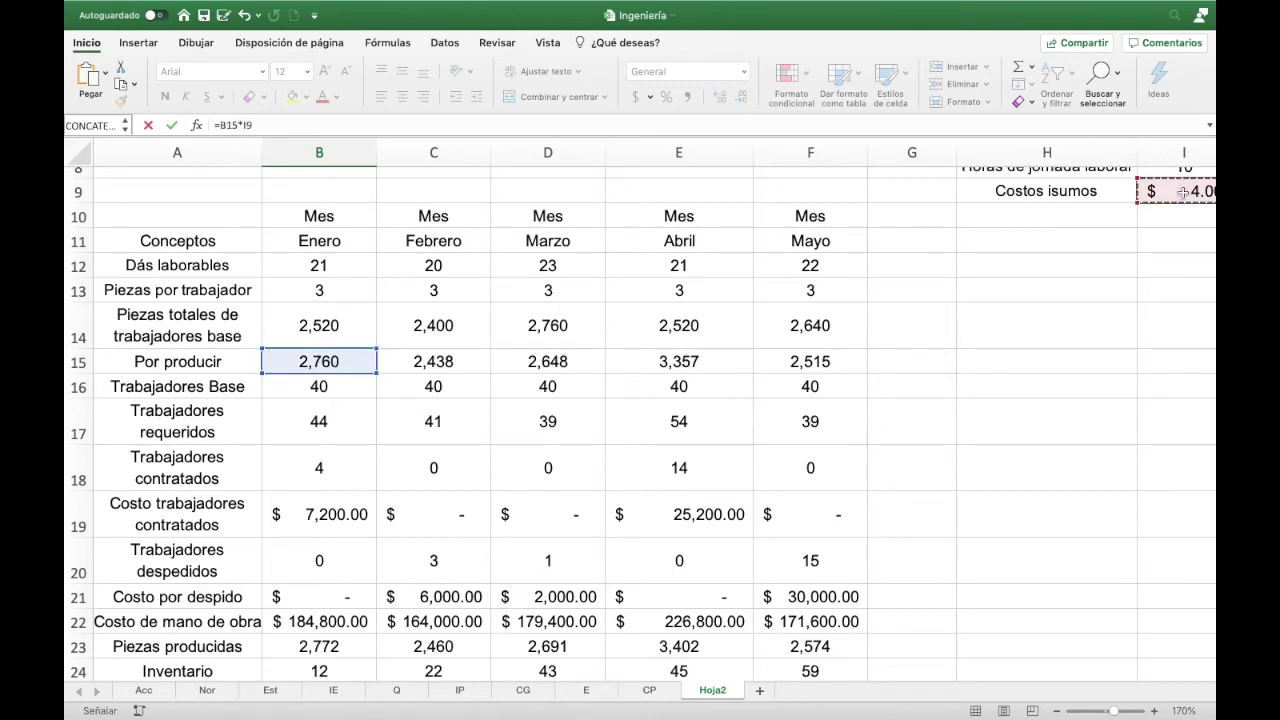
key(F4)
key(Return)
key(Up)
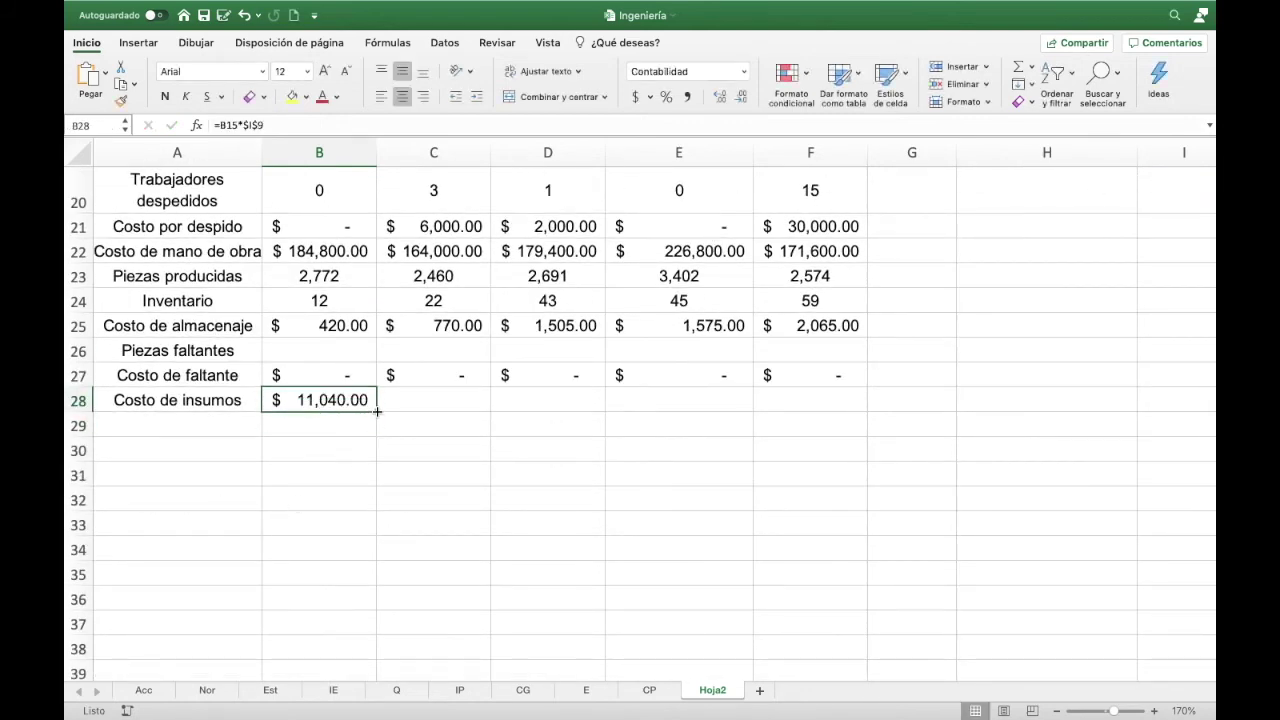
drag(377, 411, 834, 417)
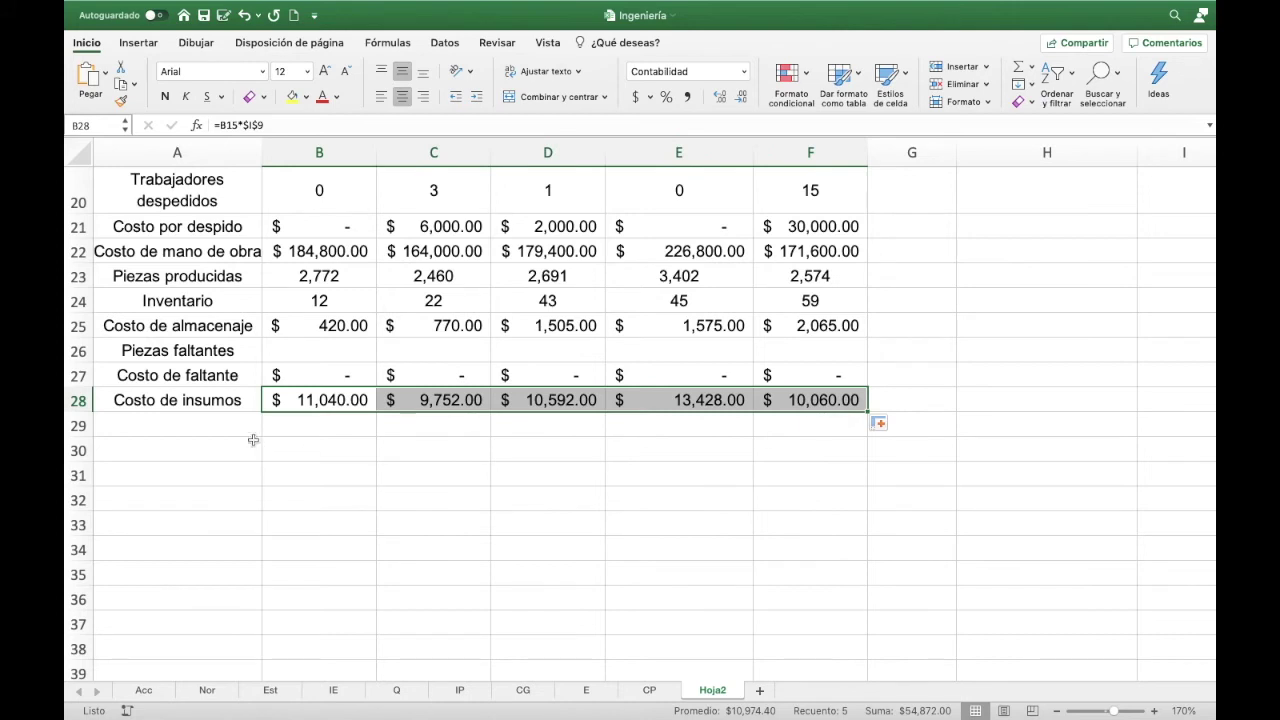
click(205, 427)
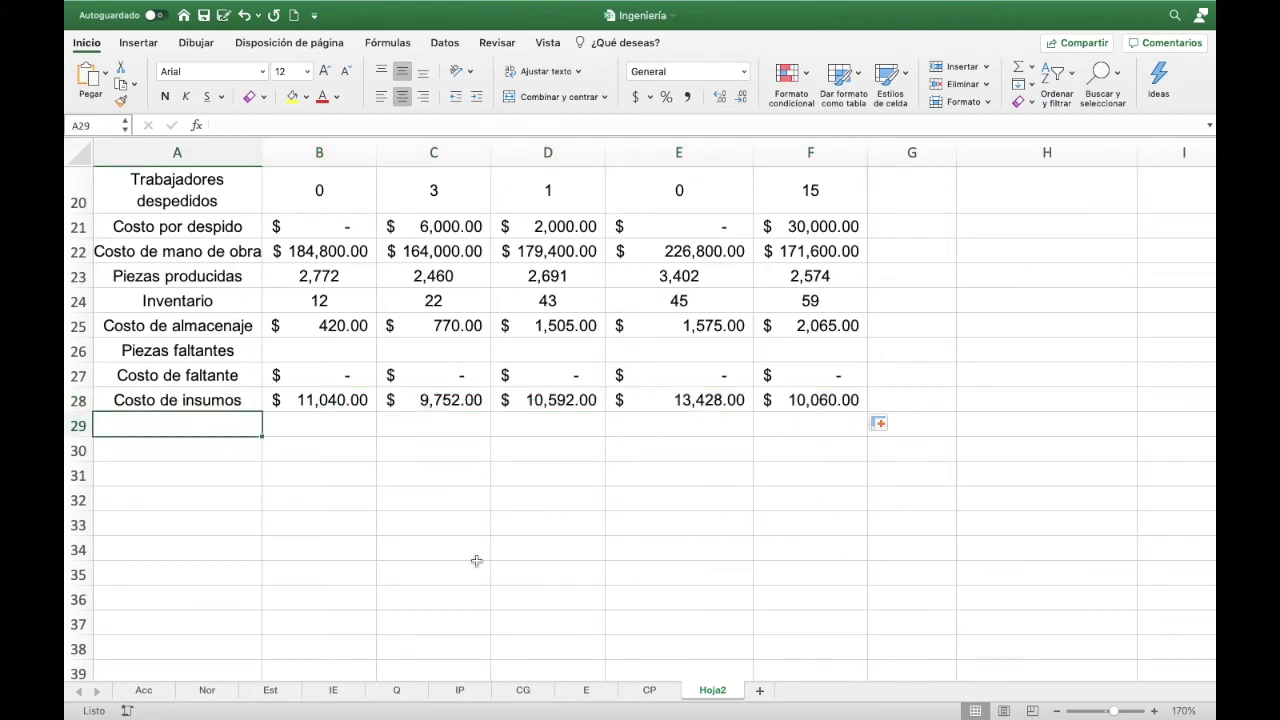
- Enter 'Costo Total' in A29 and make A29:F29 bold
text(Cost)
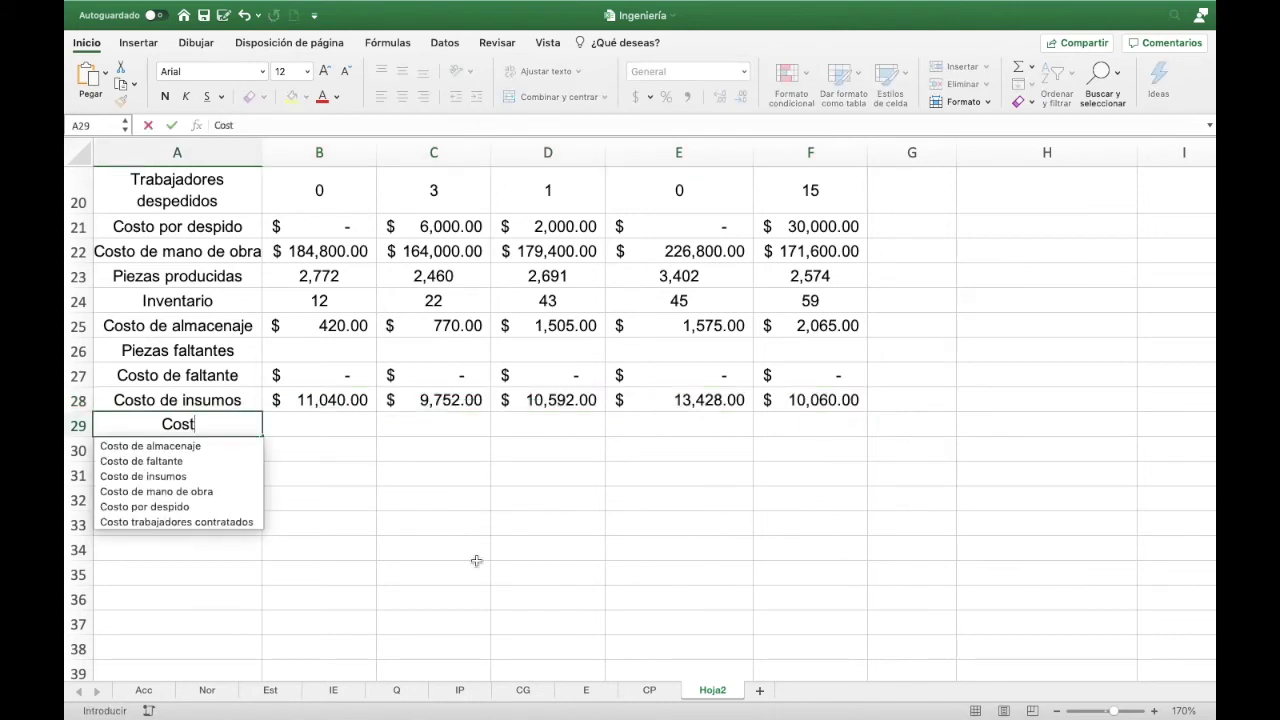
text(o T)
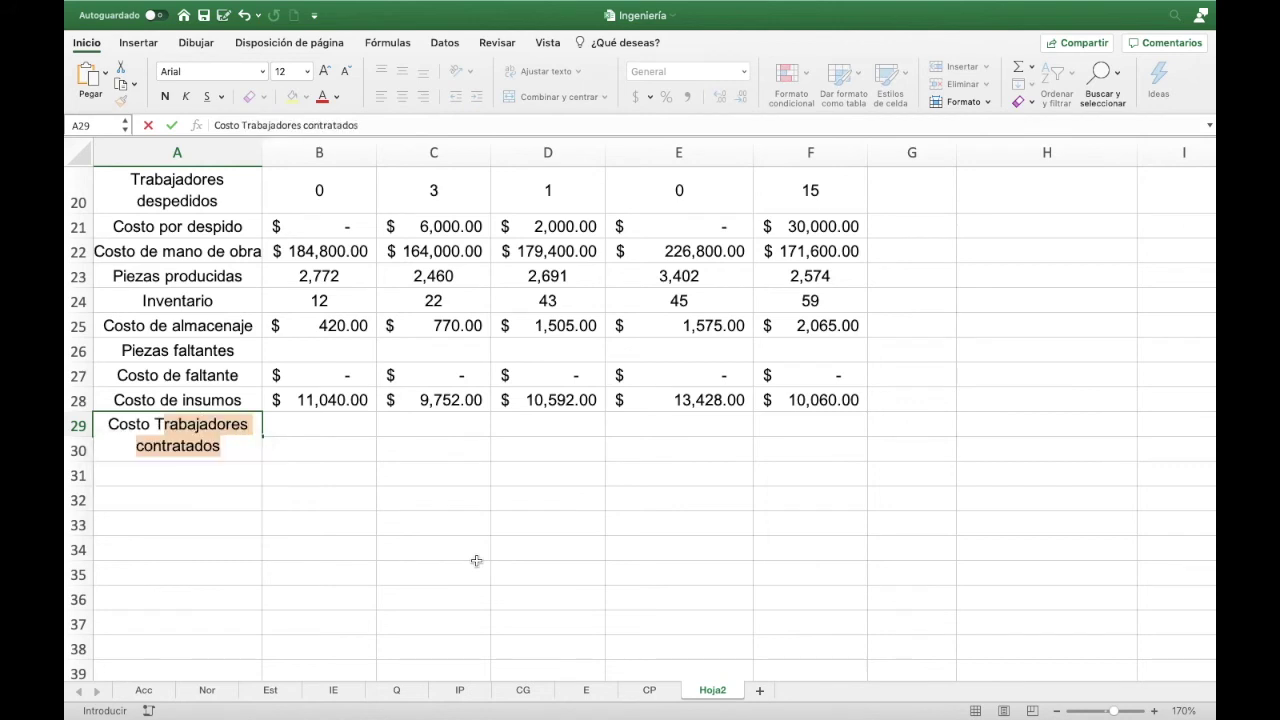
text(otal)
key(Tab)
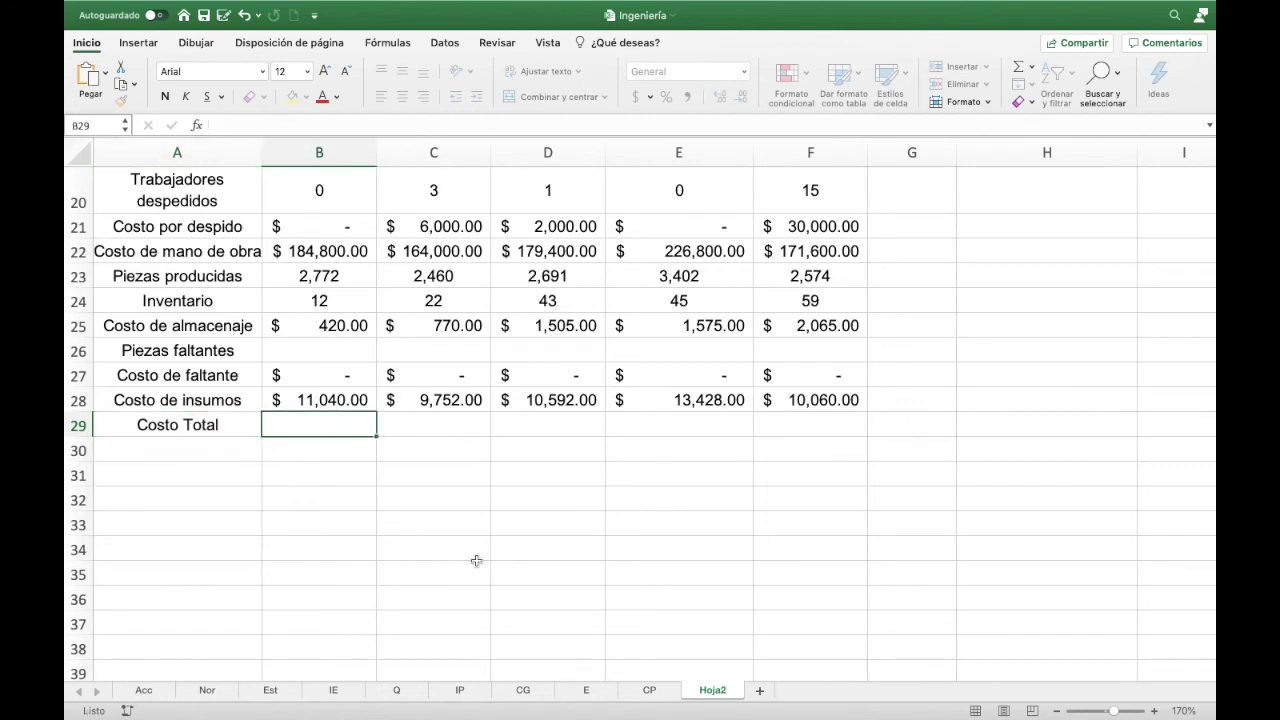
key(Left)
click(205, 425)
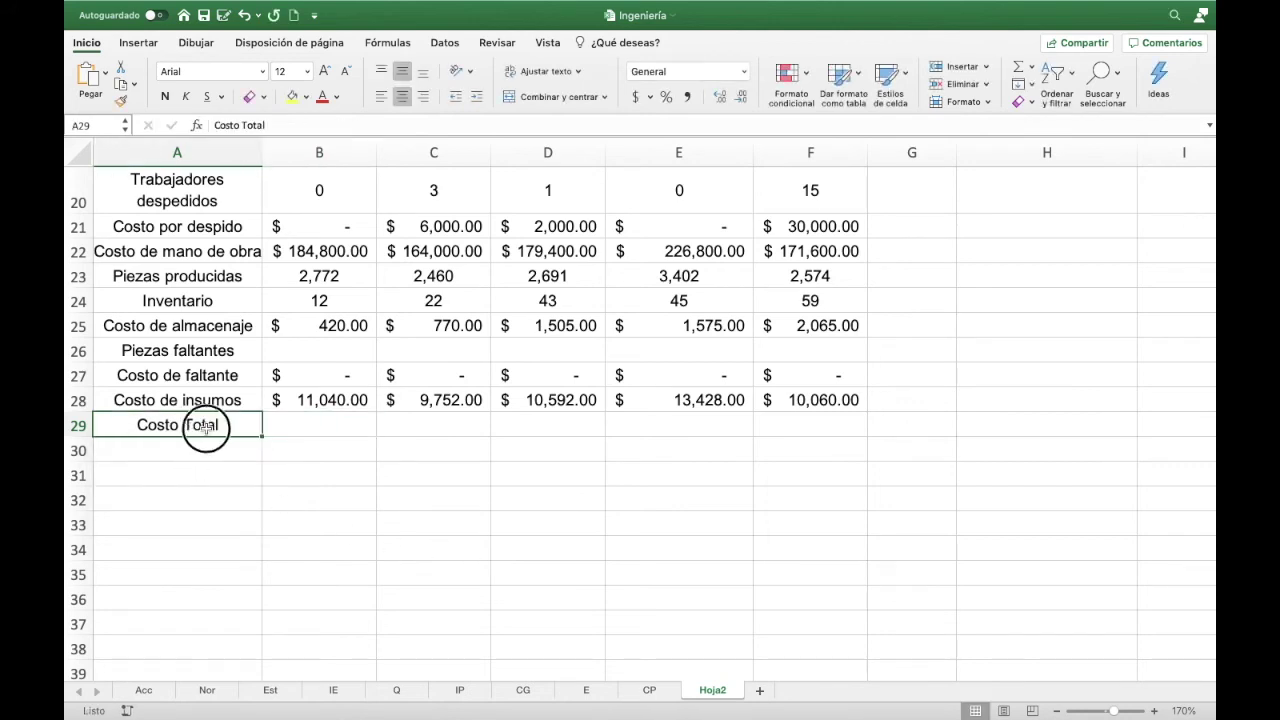
drag(205, 425, 795, 426)
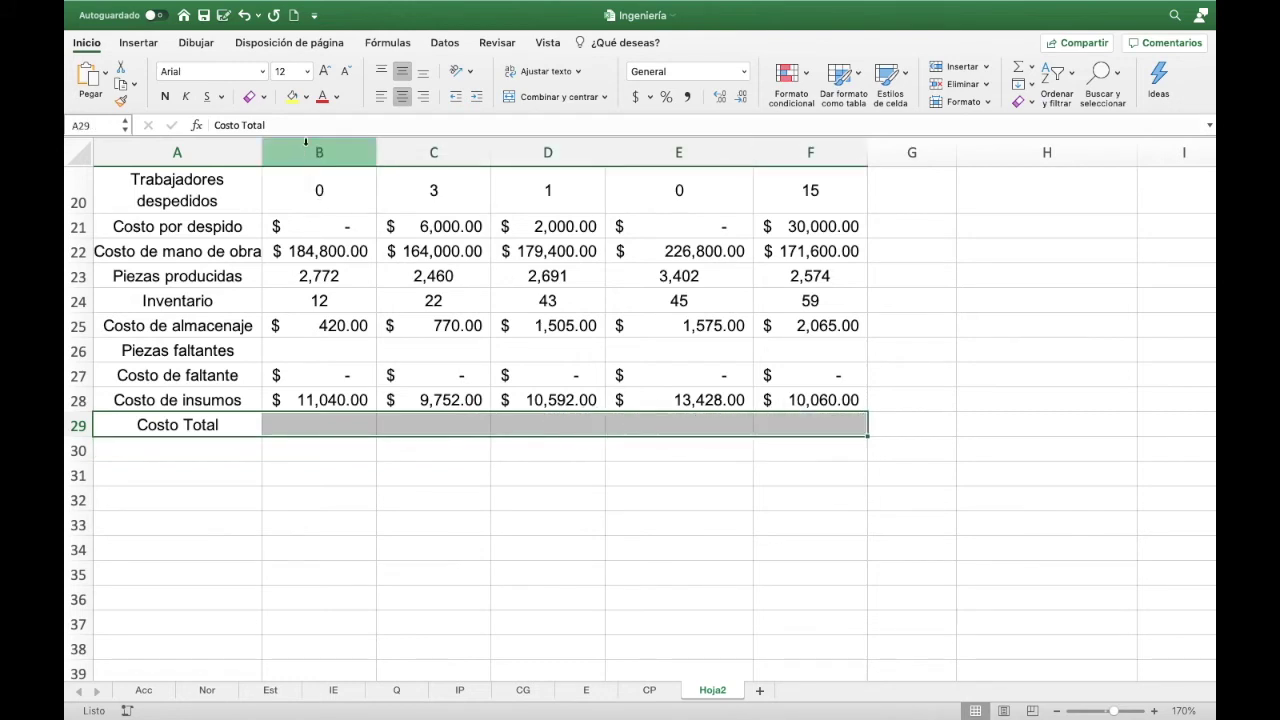
click(165, 96)
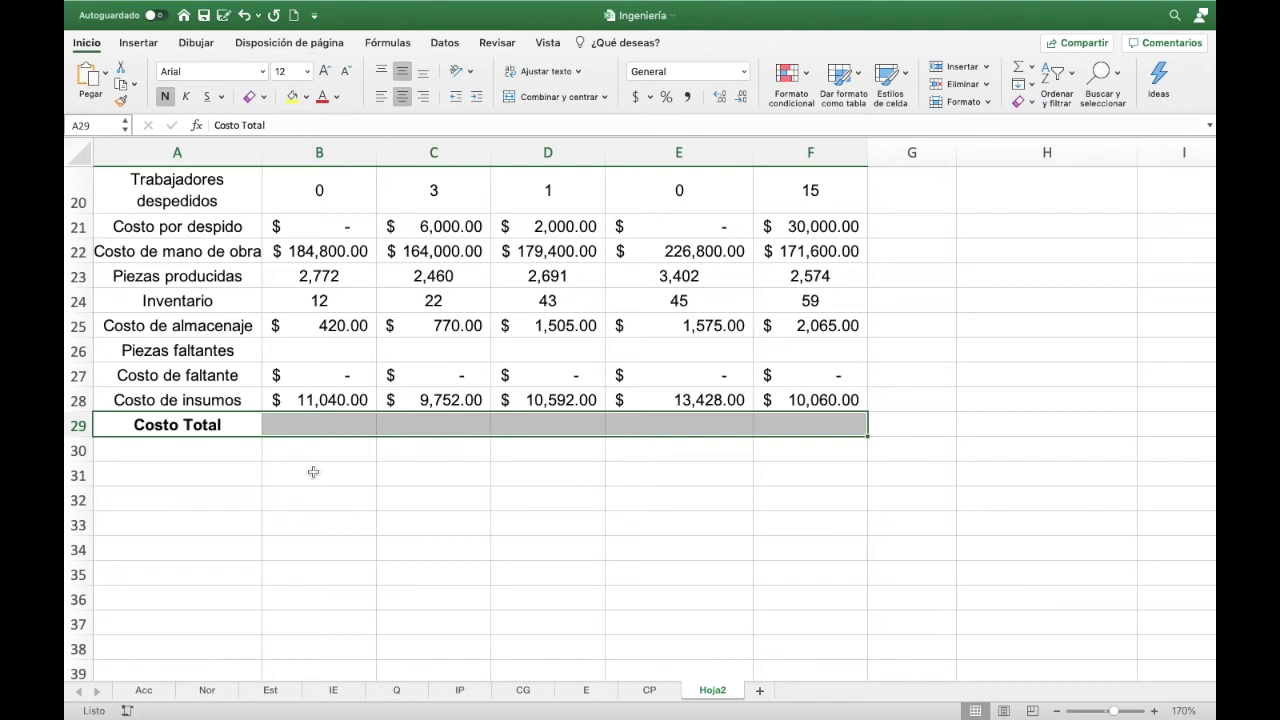
scroll(313, 471, up, 2)
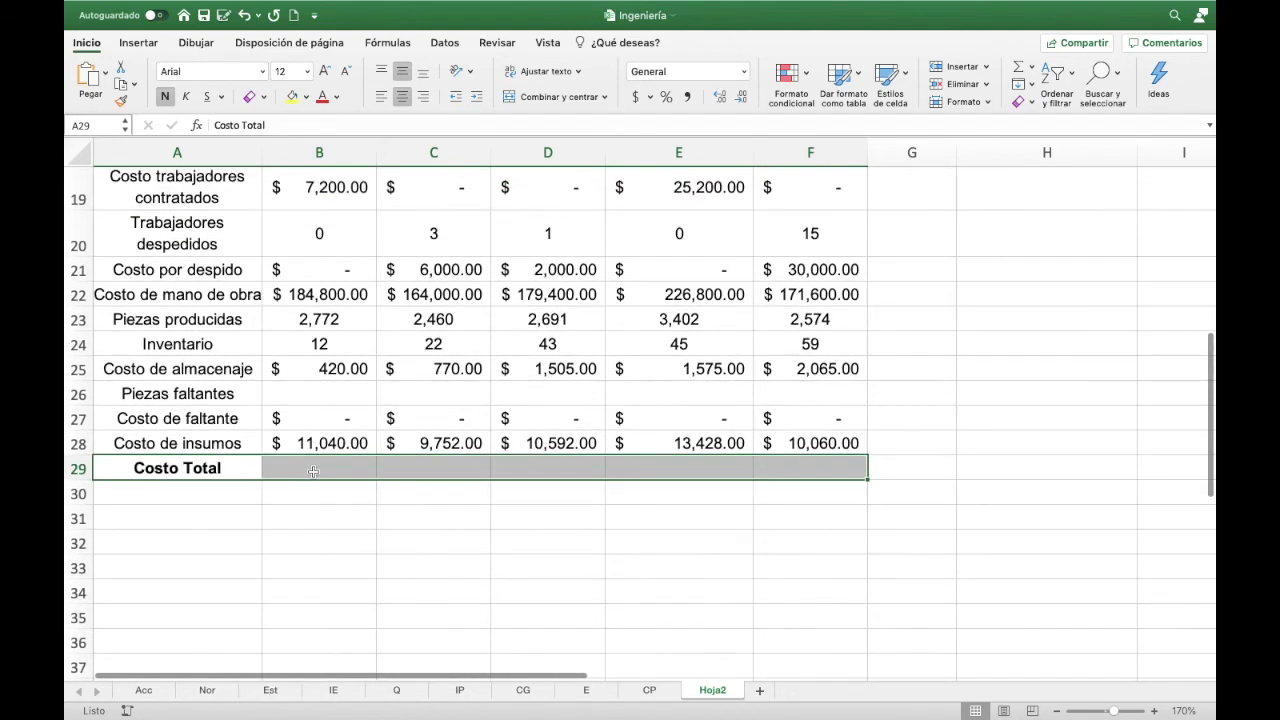
click(314, 467)
- Fill the cost row labels yellow, from Costo trabajadores contratados down to Costo de insumos
scroll(466, 537, up, 4)
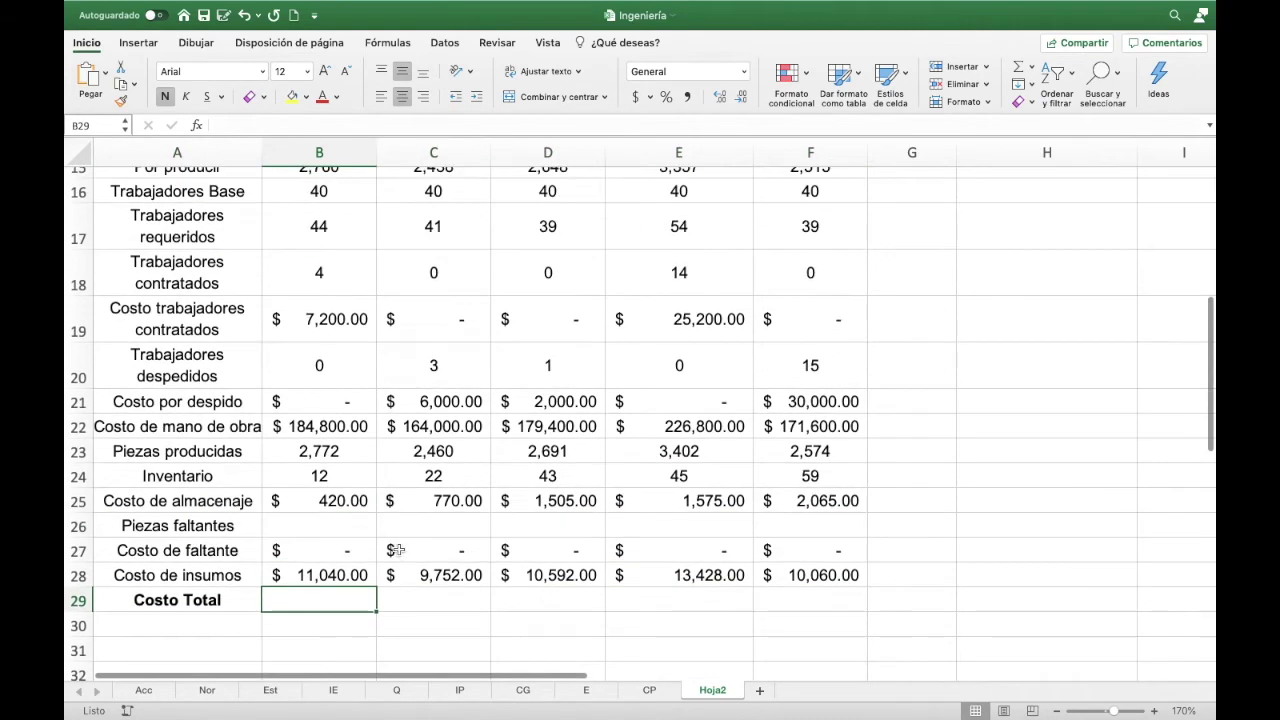
scroll(400, 520, up, 1)
scroll(364, 507, up, 3)
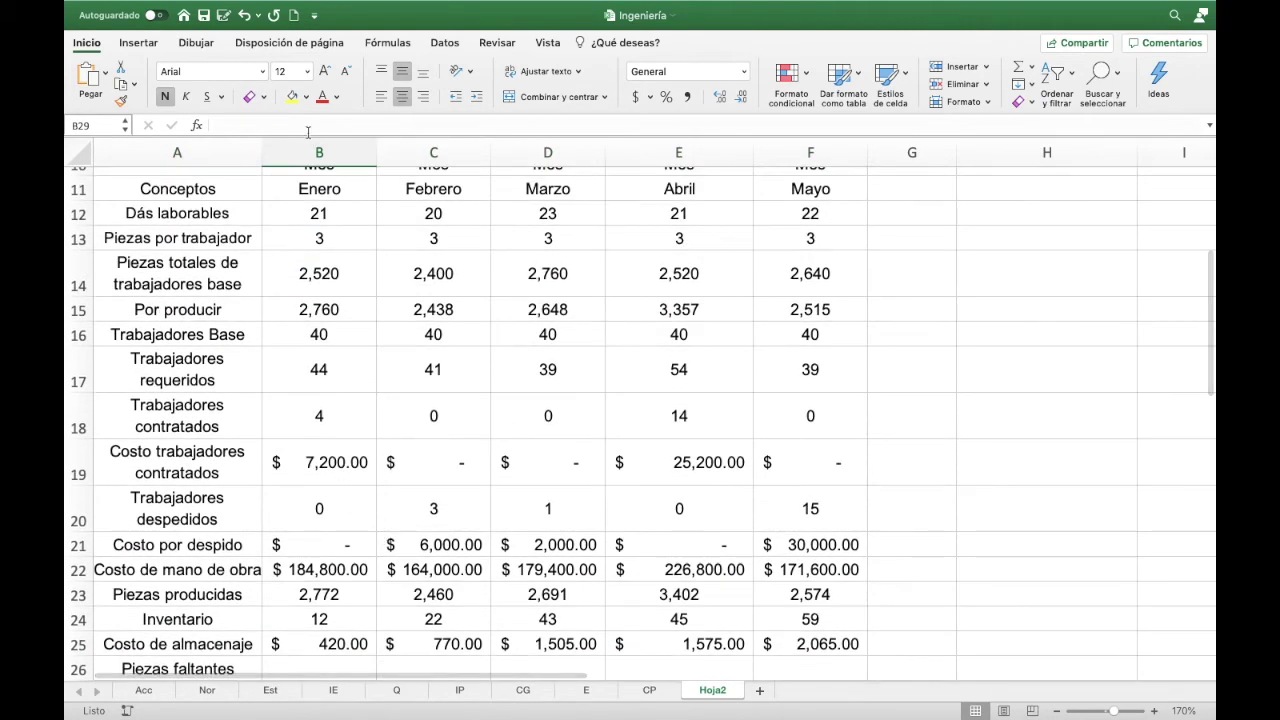
click(187, 474)
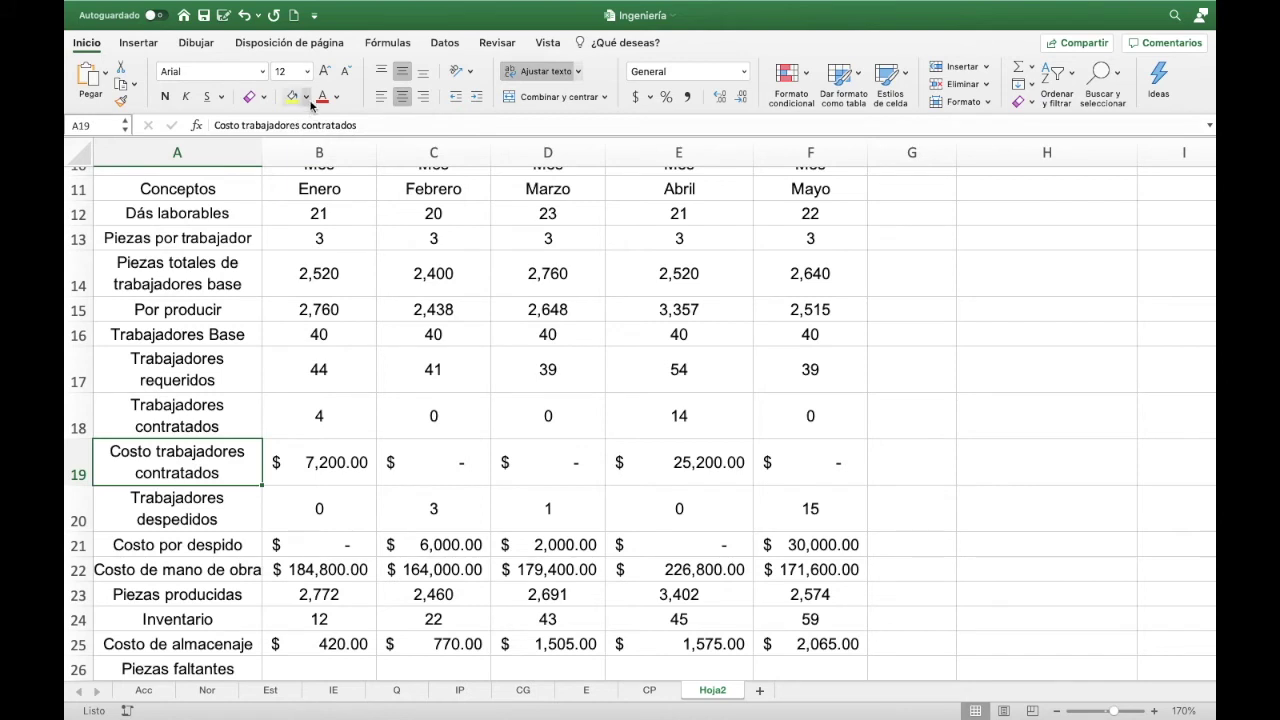
click(293, 97)
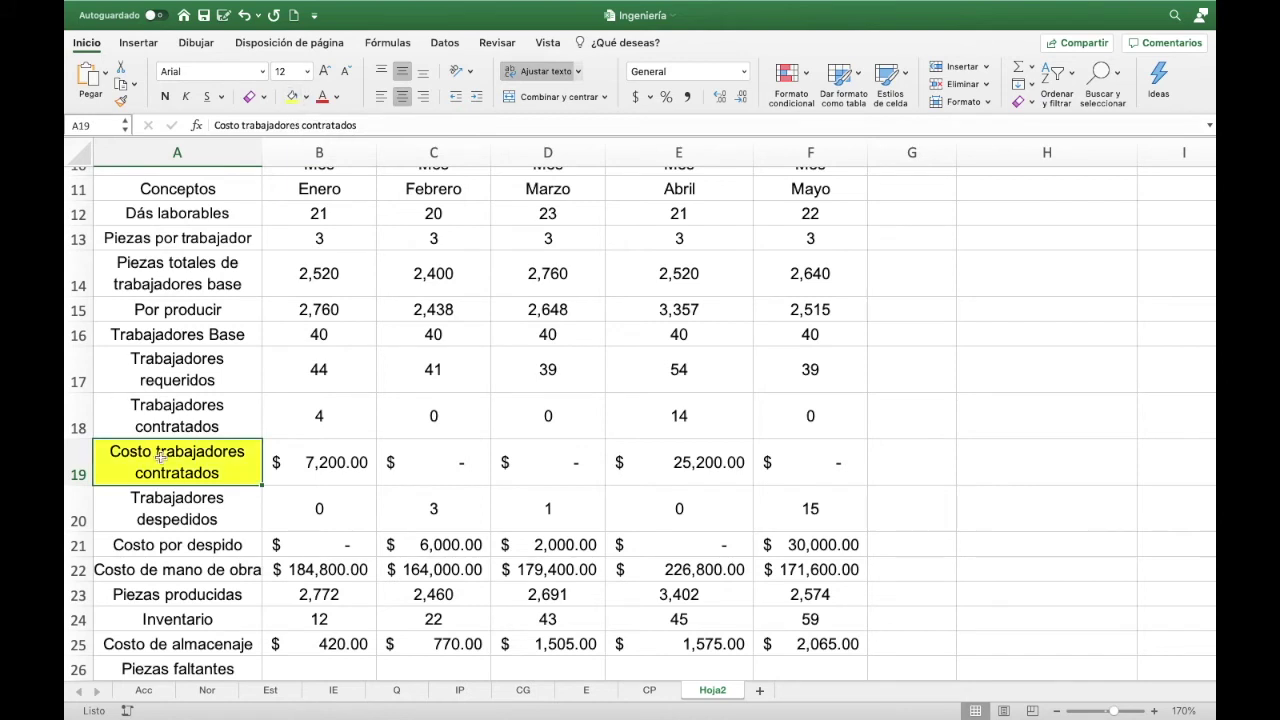
click(203, 547)
click(292, 97)
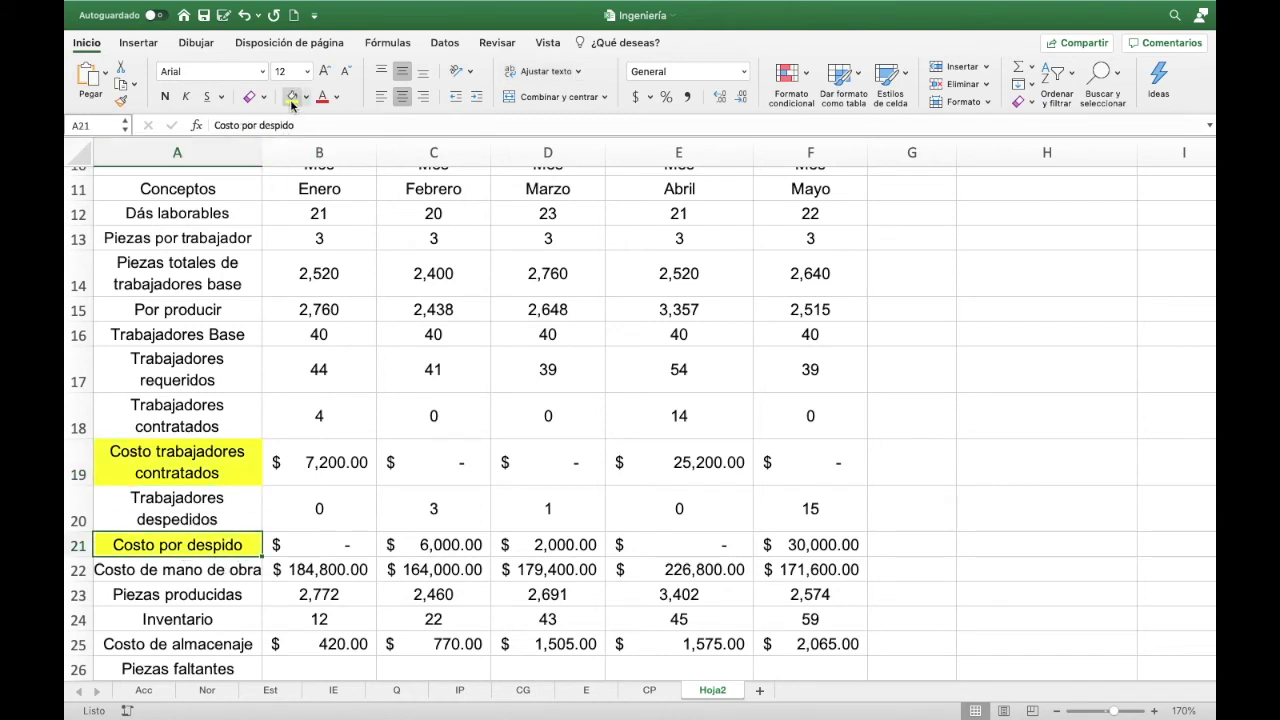
key(Down)
click(292, 98)
key(Down)
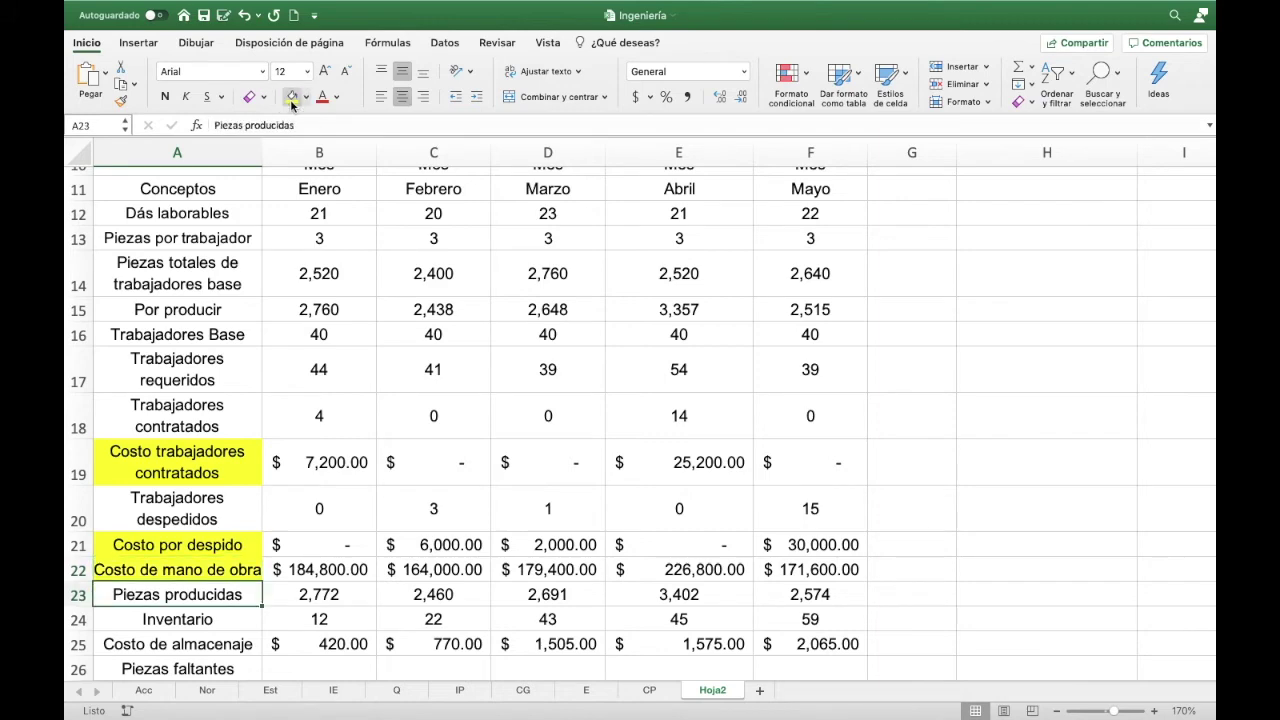
key(Down)
key(Down)
click(292, 98)
key(Down)
key(Down)
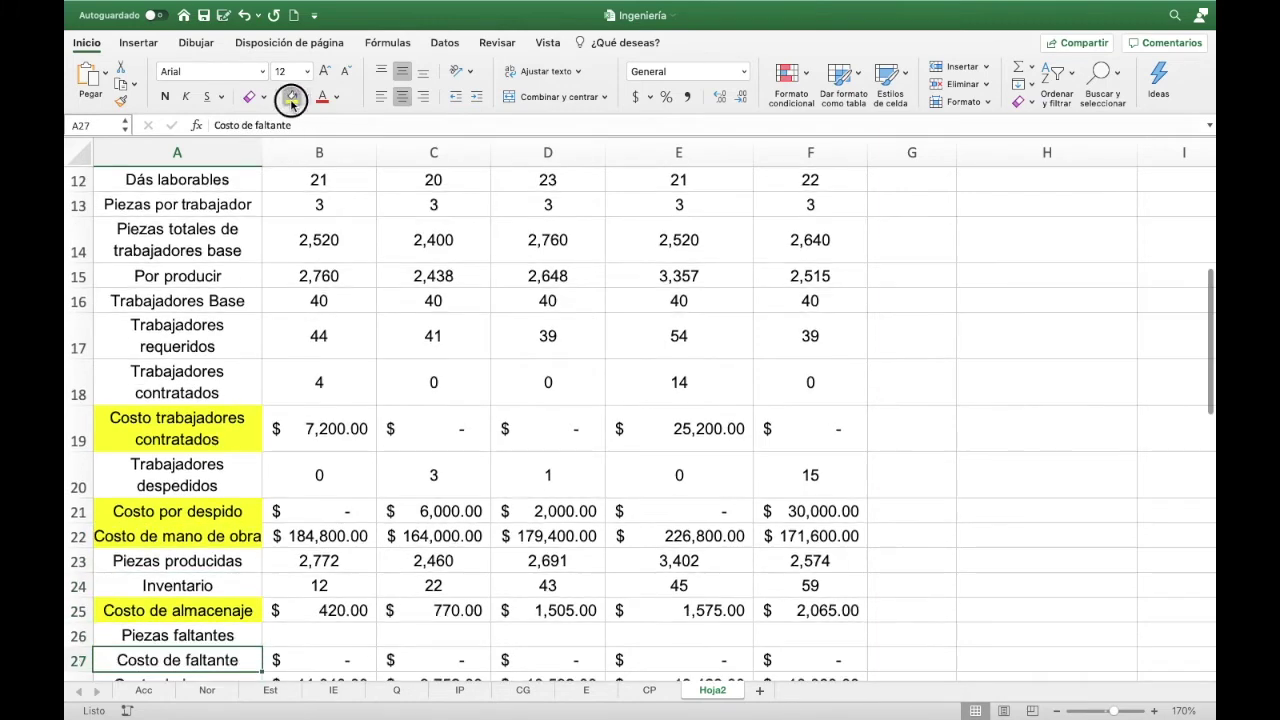
click(292, 98)
key(Down)
click(292, 98)
key(Down)
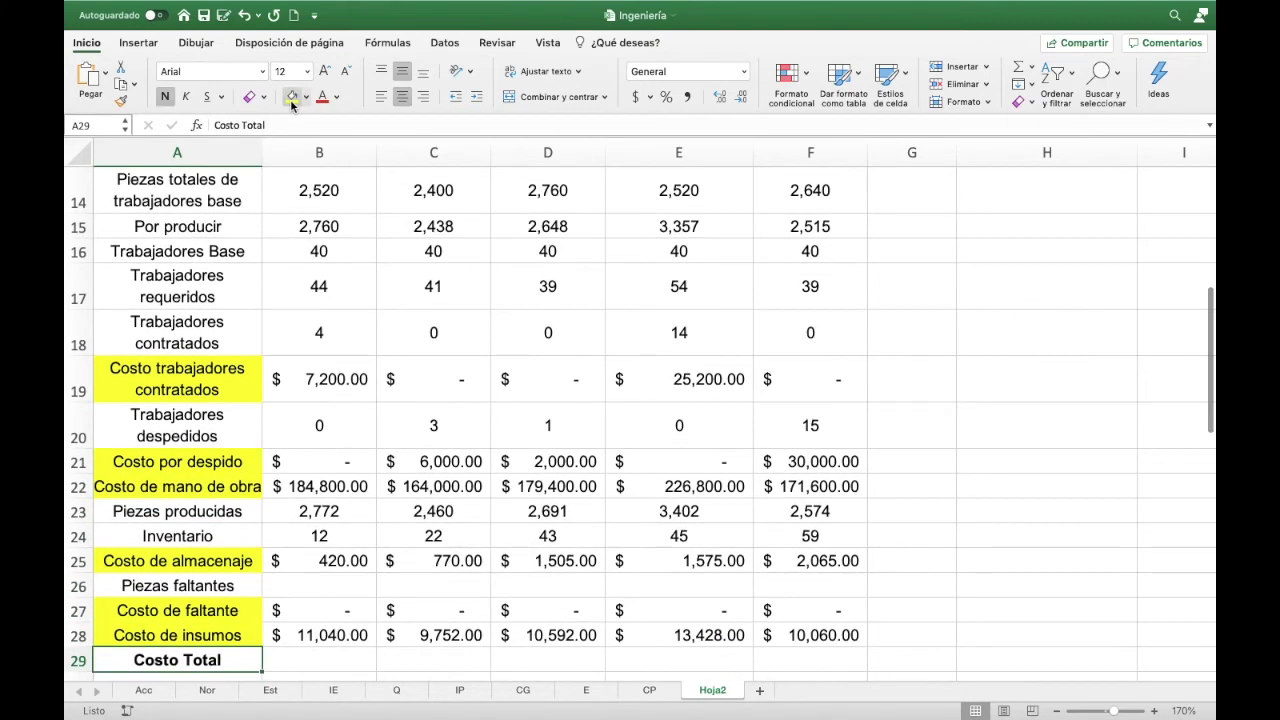
- Enter January's Costo Total in B29 as =+B19+B21+B22+B25+B27+B28
key(Right)
text(+)
click(320, 390)
text(+)
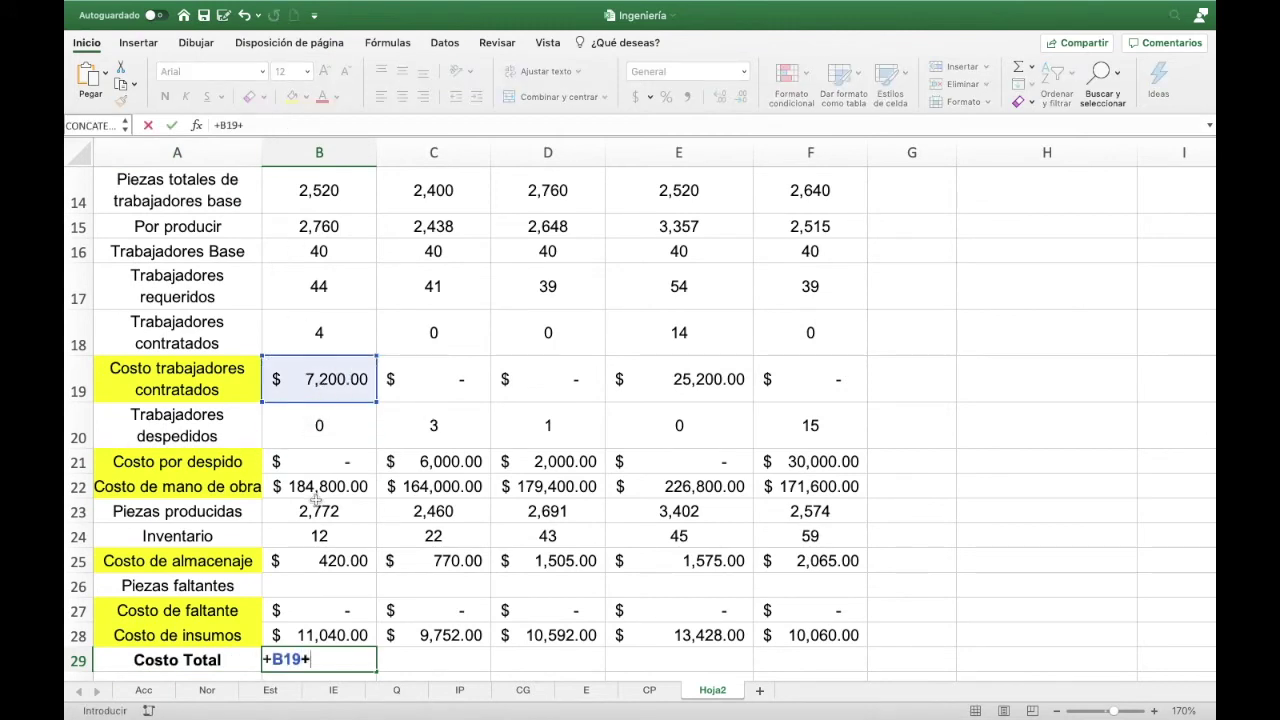
click(312, 468)
text(+)
click(312, 484)
text(+B22+)
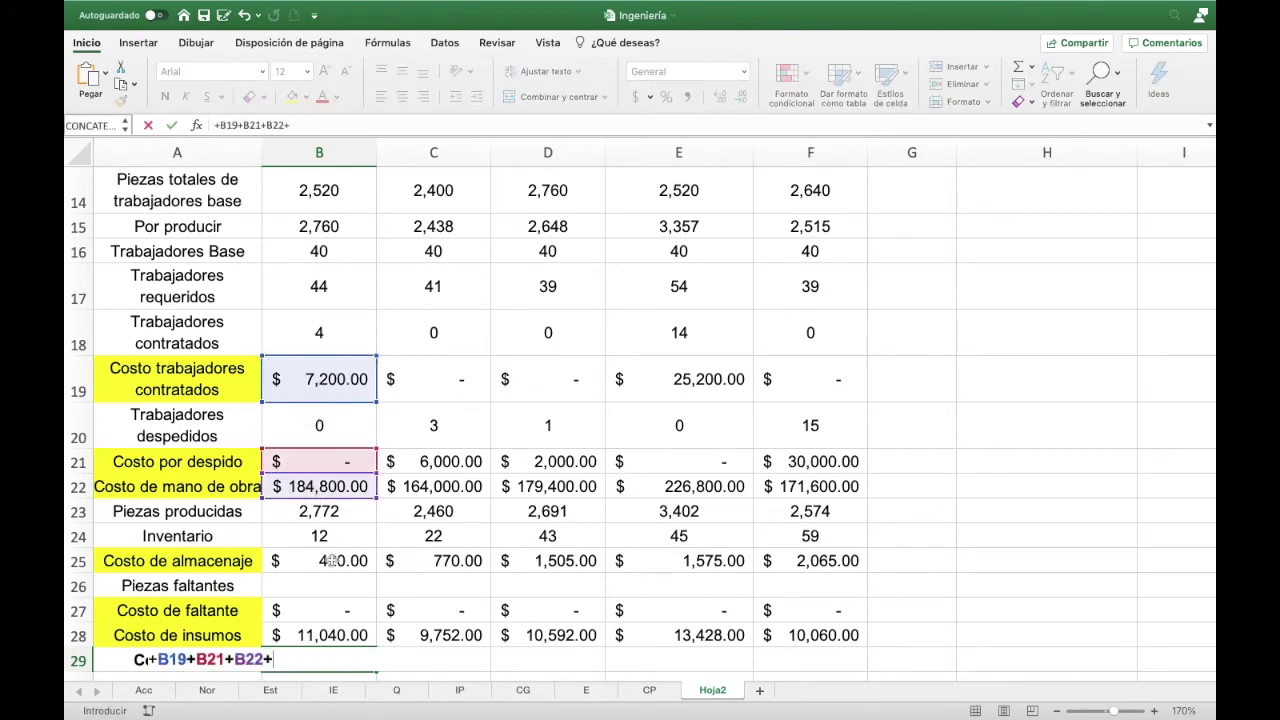
click(330, 561)
text(+)
click(328, 610)
text(+B27)
click(336, 635)
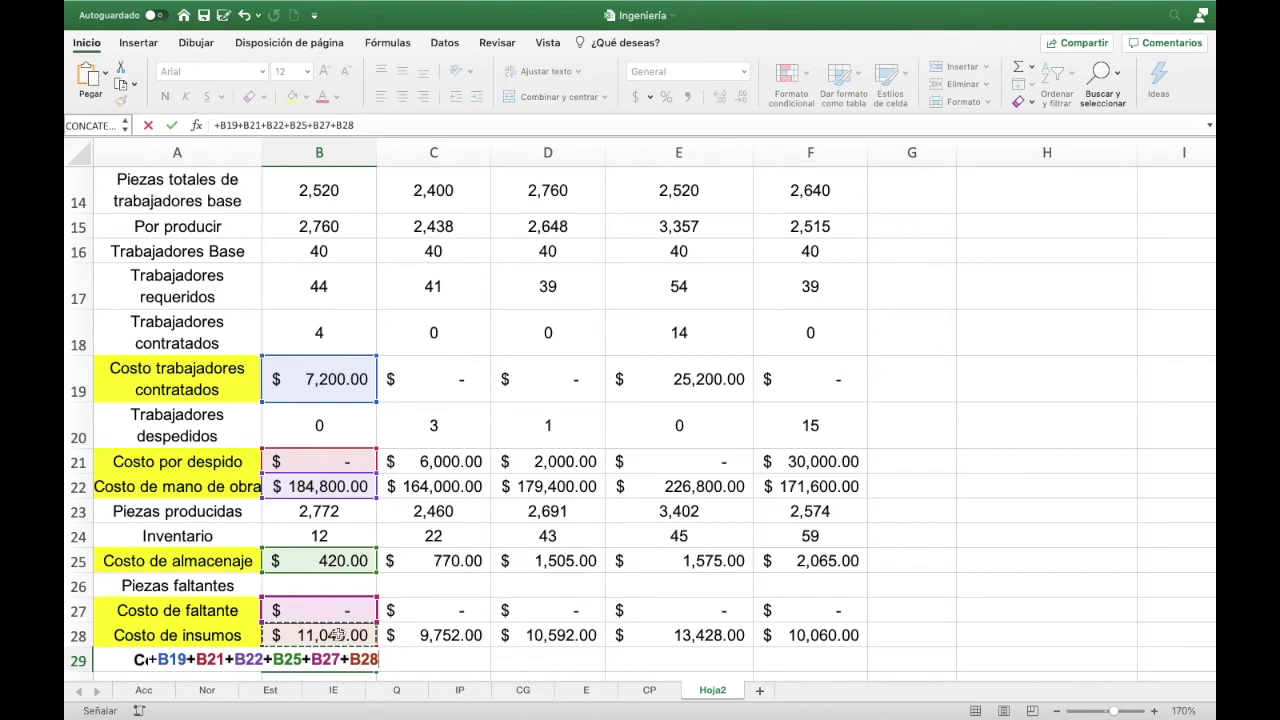
key(Return)
- Copy the Costo Total formula through May, giving $203,460.00 to $213,725.00
click(342, 550)
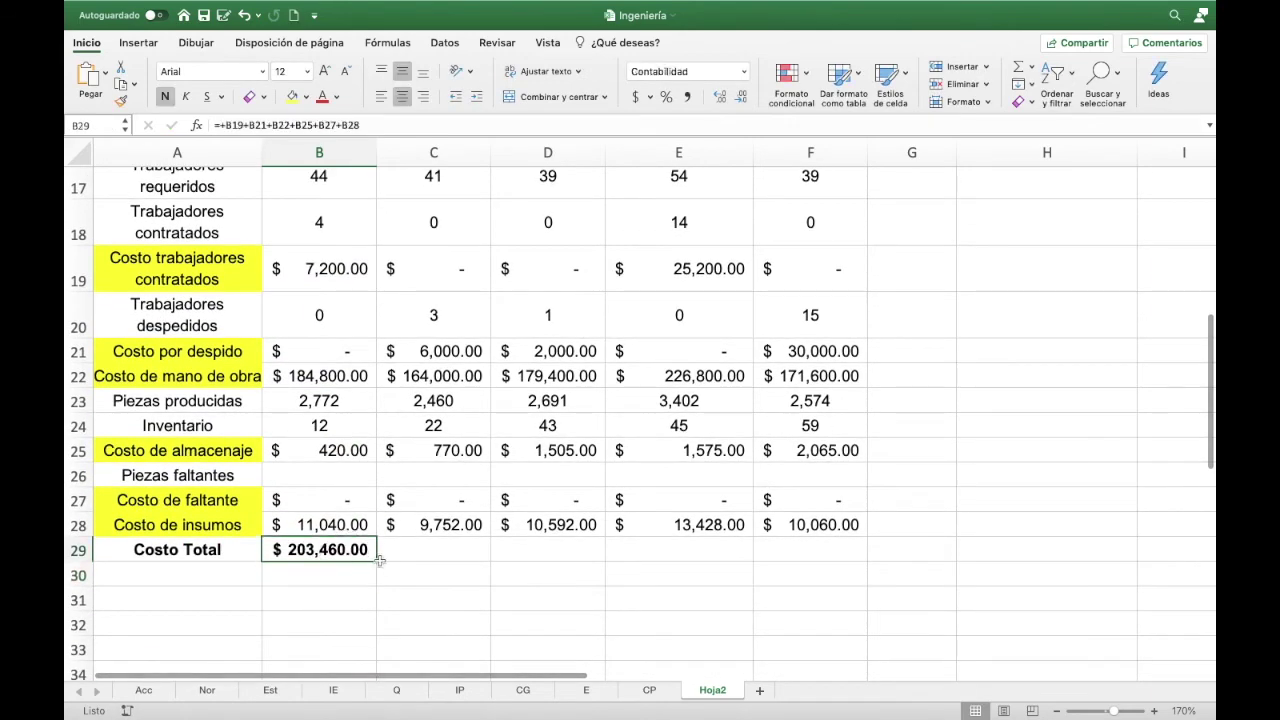
drag(377, 560, 826, 540)
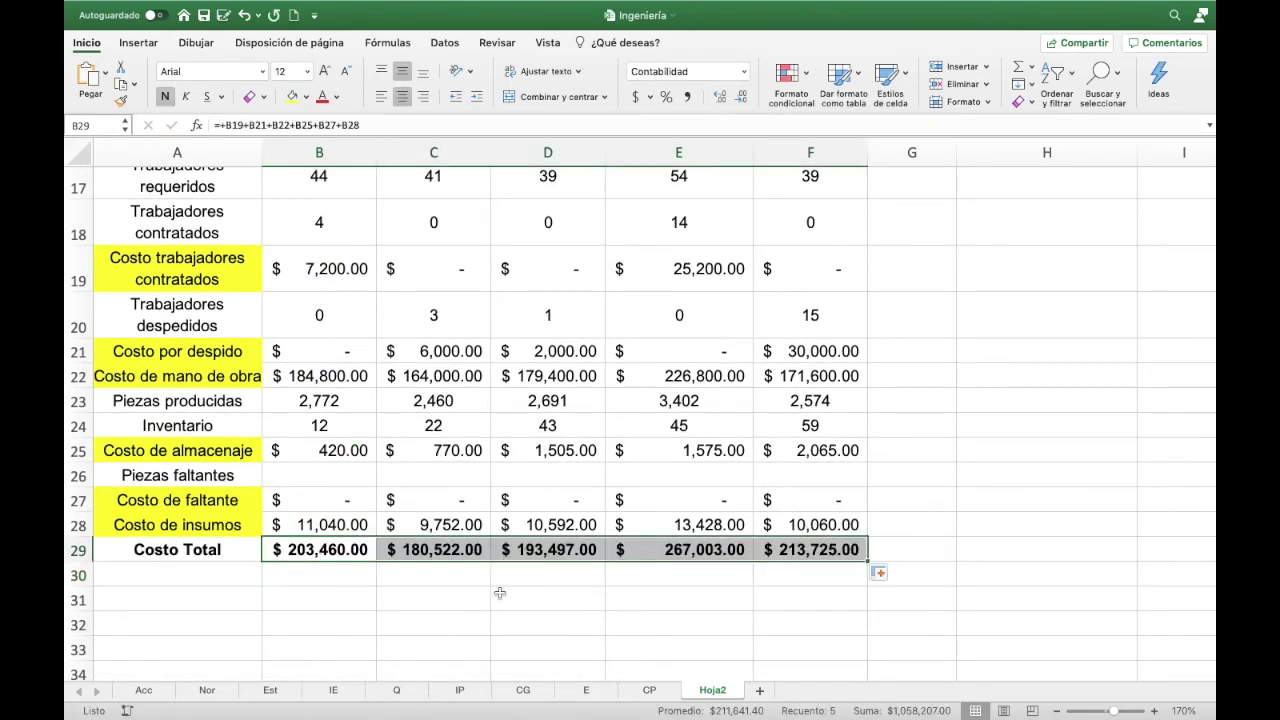
click(322, 584)
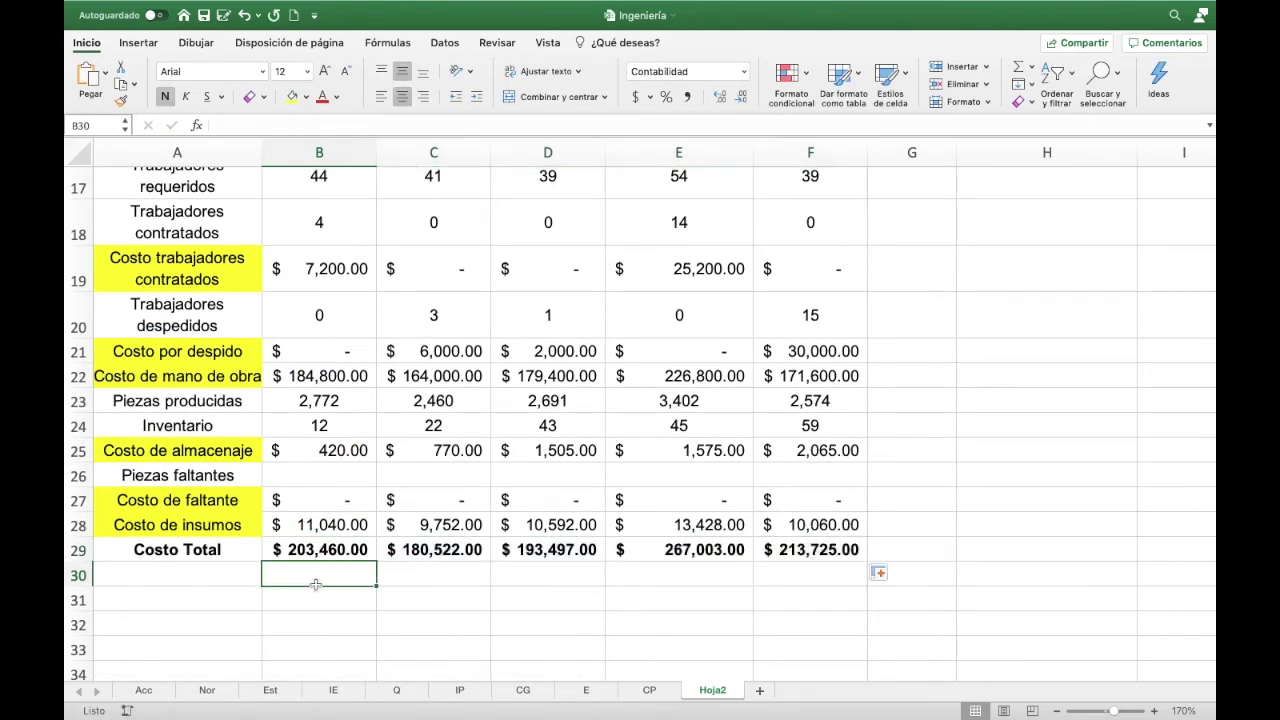
- Type the label 'Costo unitario fabricación' in A30 and wrap its text
click(220, 577)
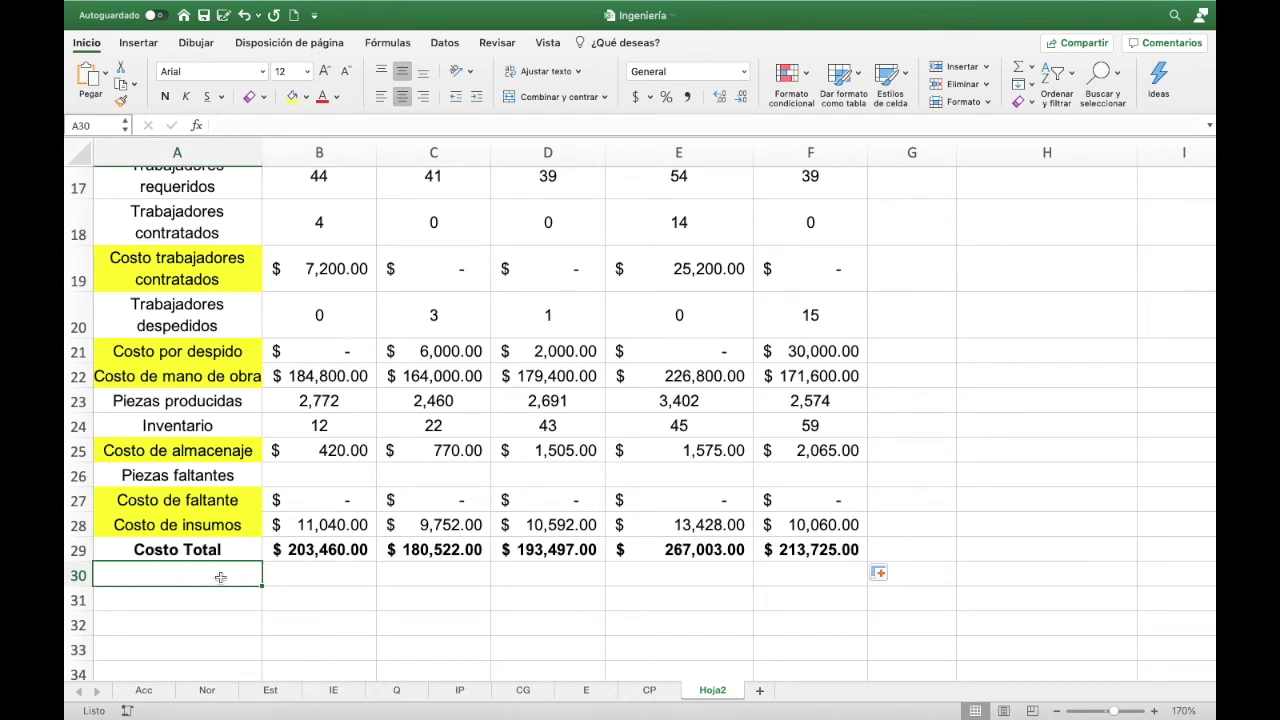
text(Costo un)
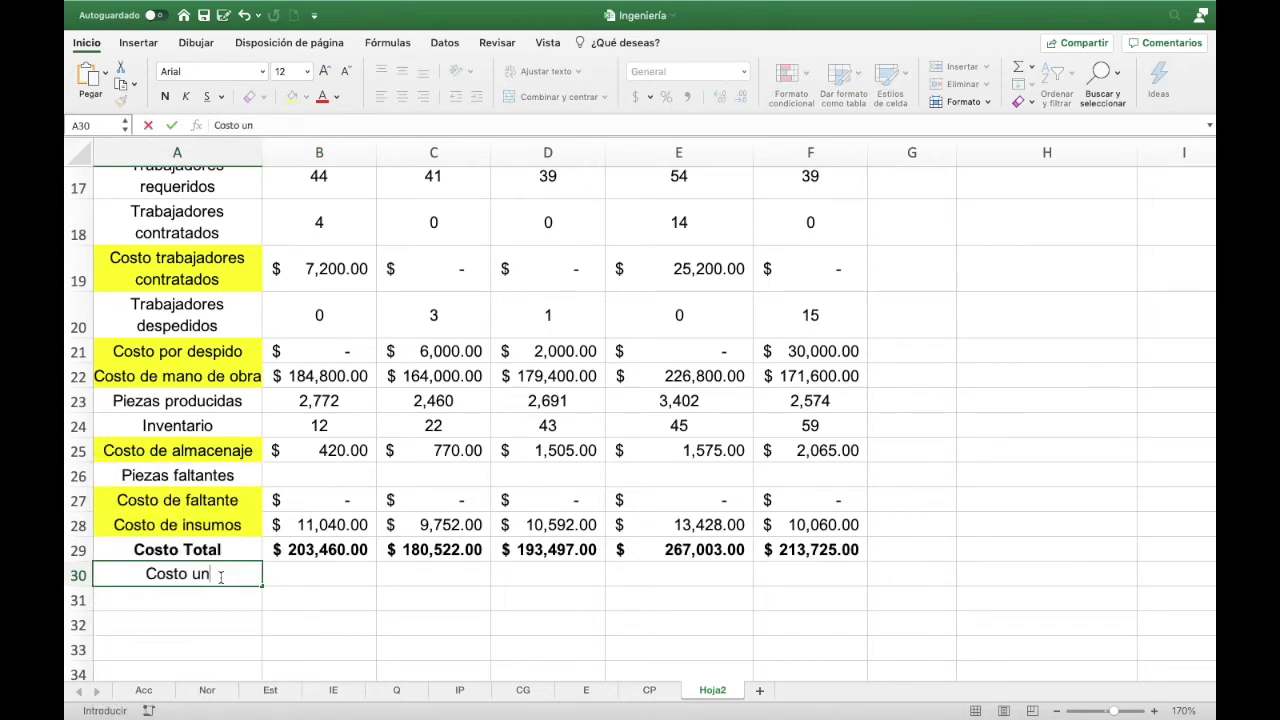
text(ita)
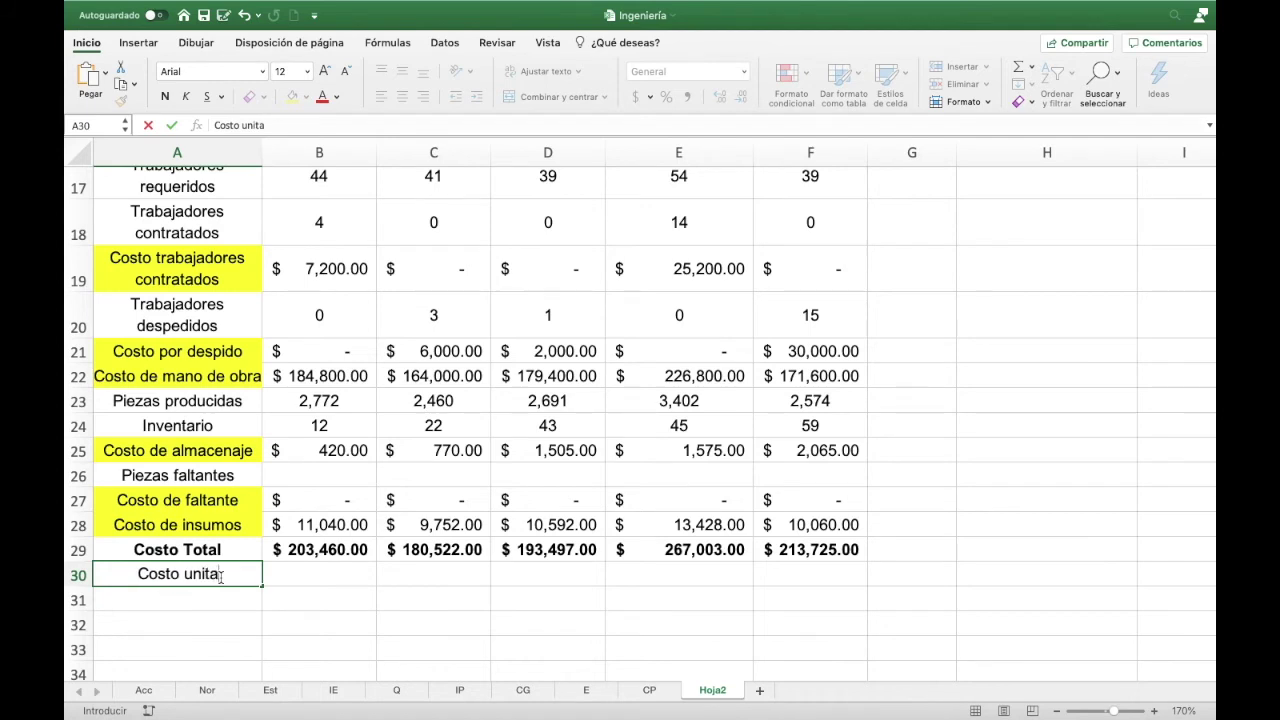
text(rio )
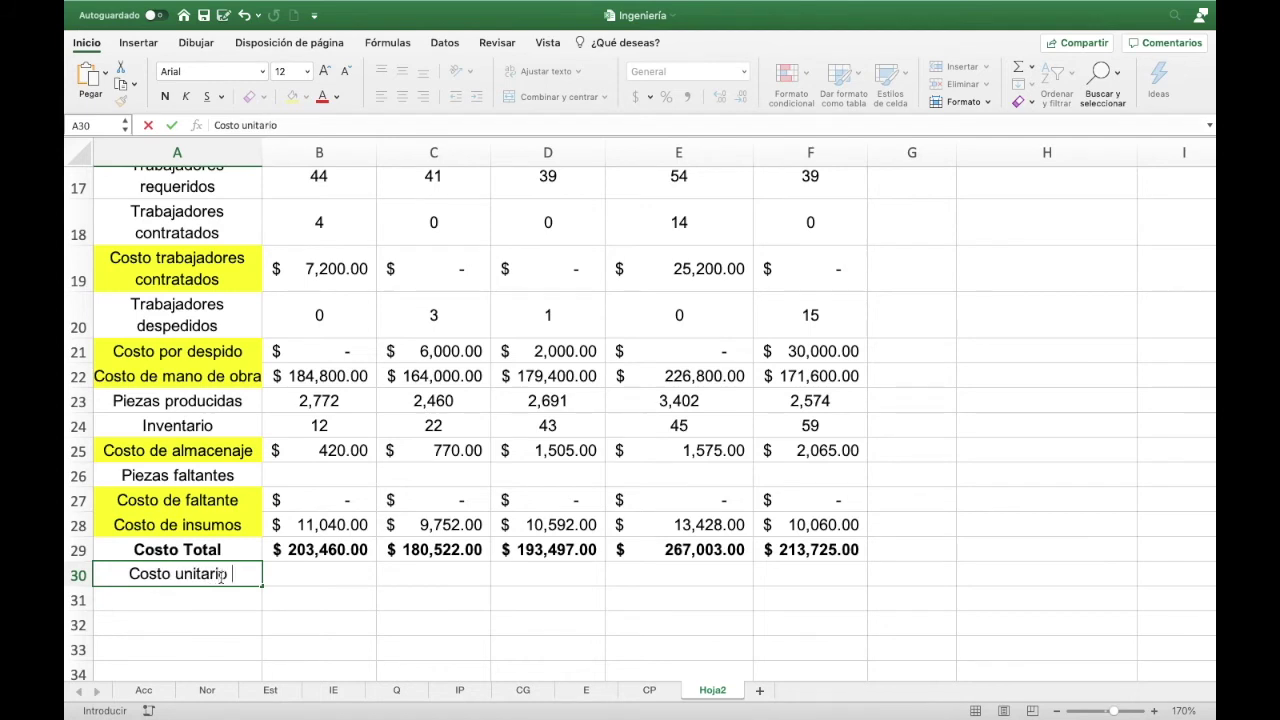
text(fabricaci)
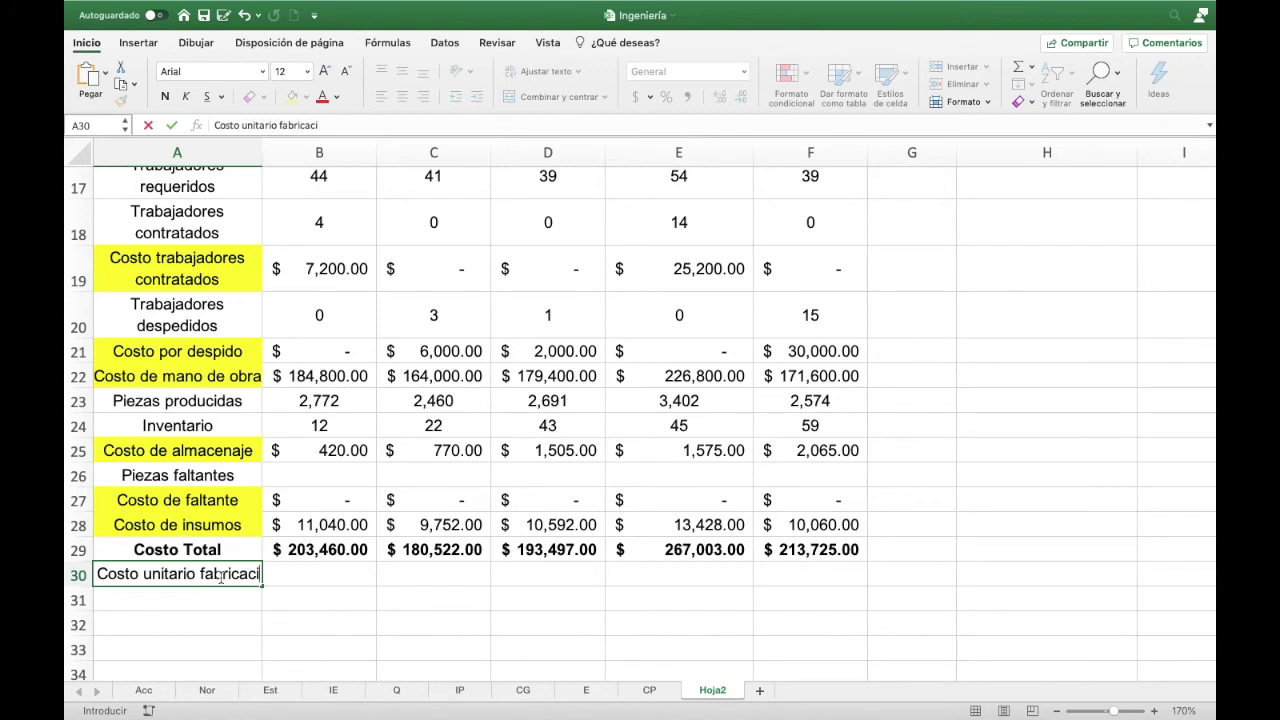
text(ón)
key(Return)
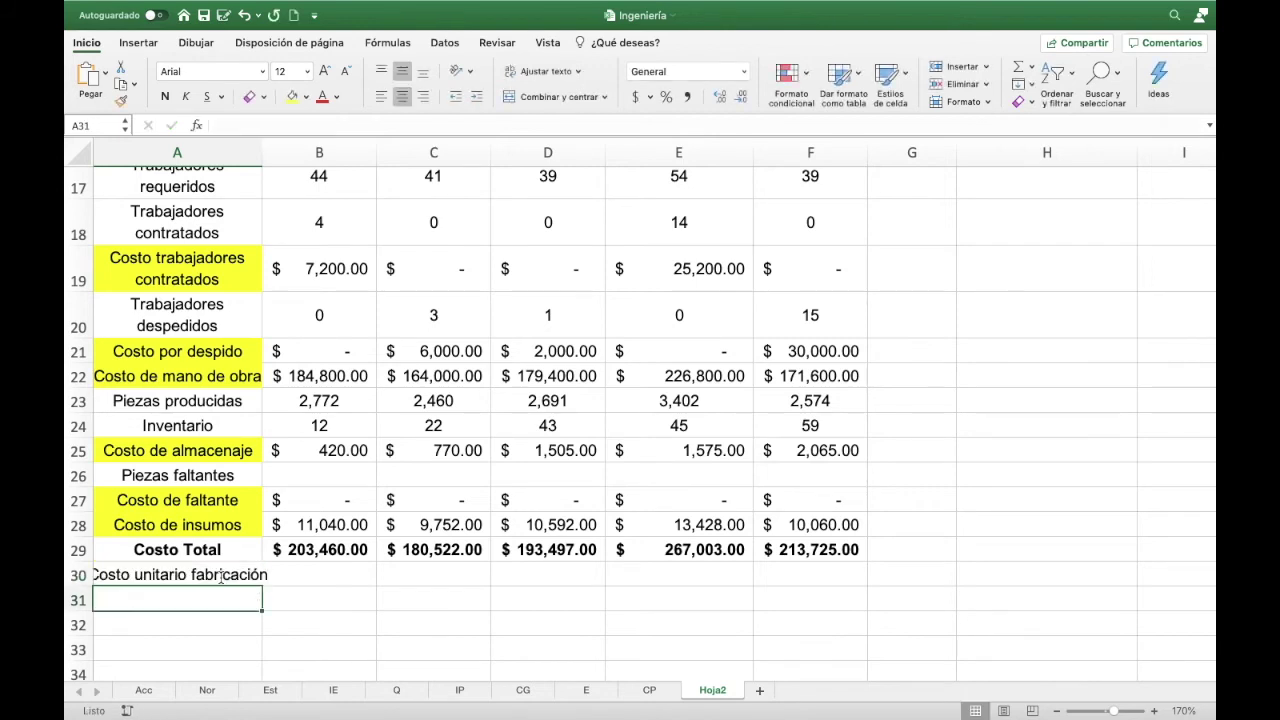
click(220, 577)
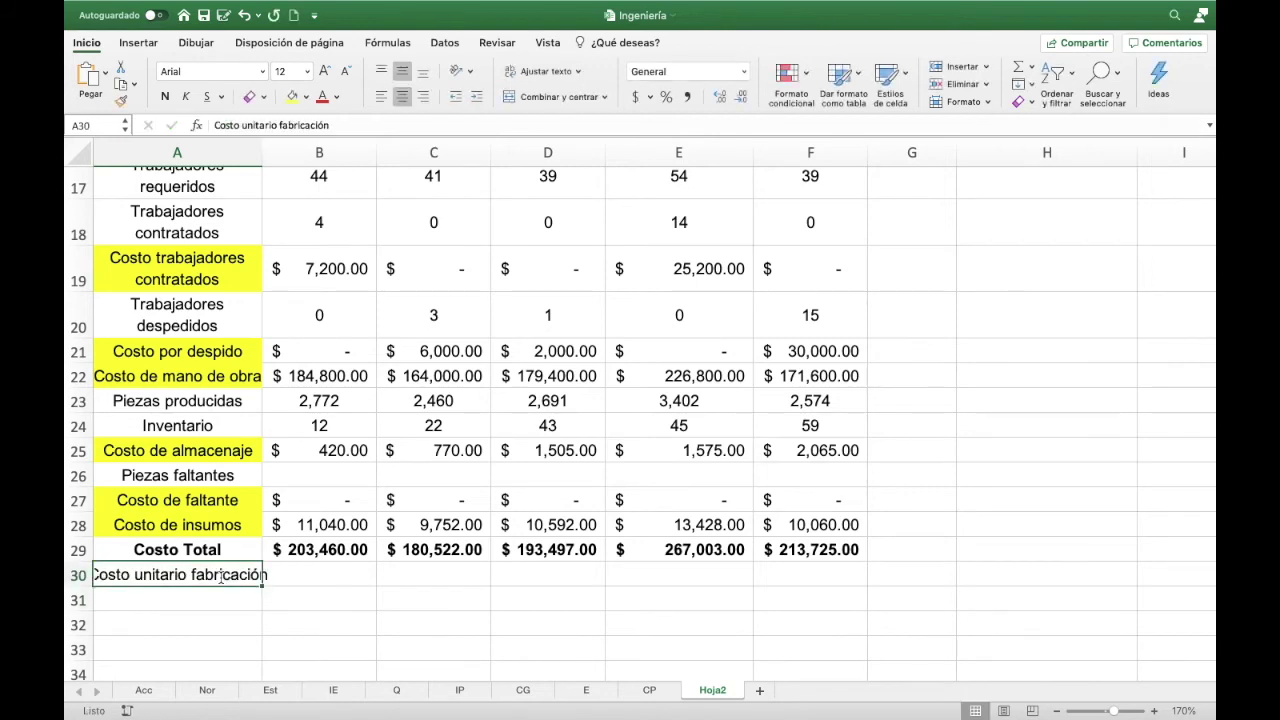
click(540, 74)
- Enter =B29/B15 in B30, giving January's unit cost of $73.72
click(335, 573)
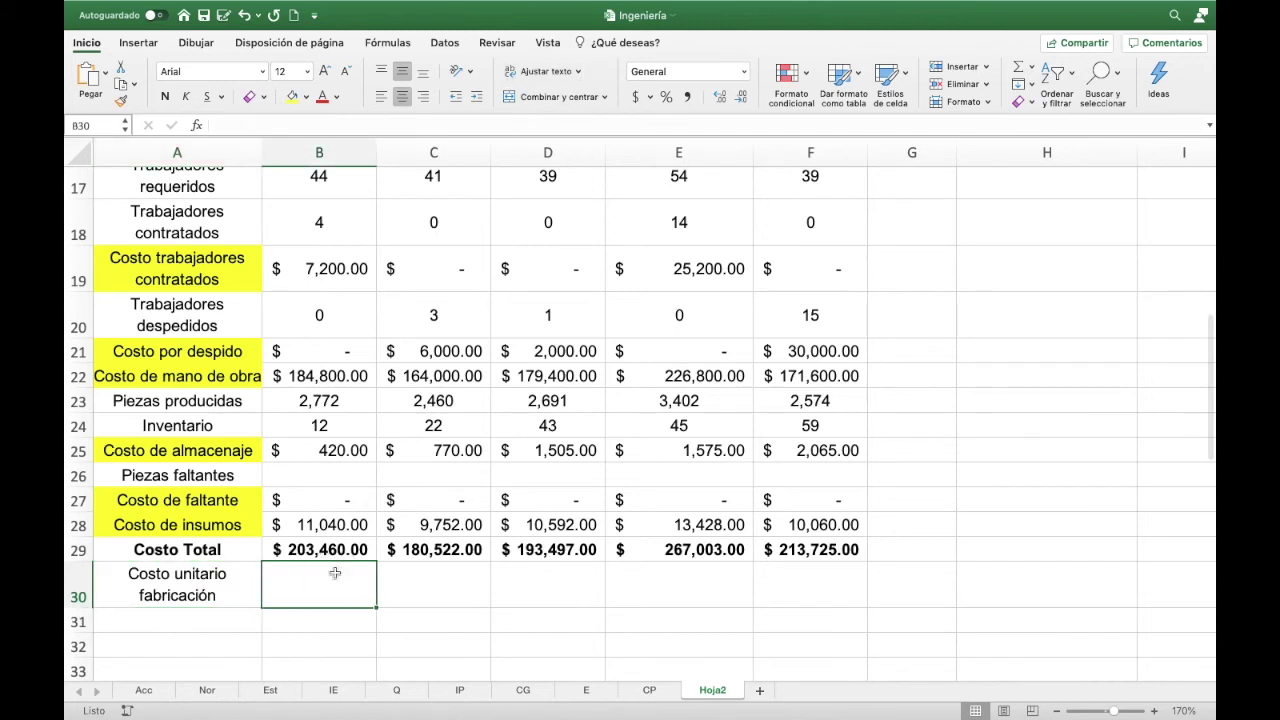
text(=)
key(Up)
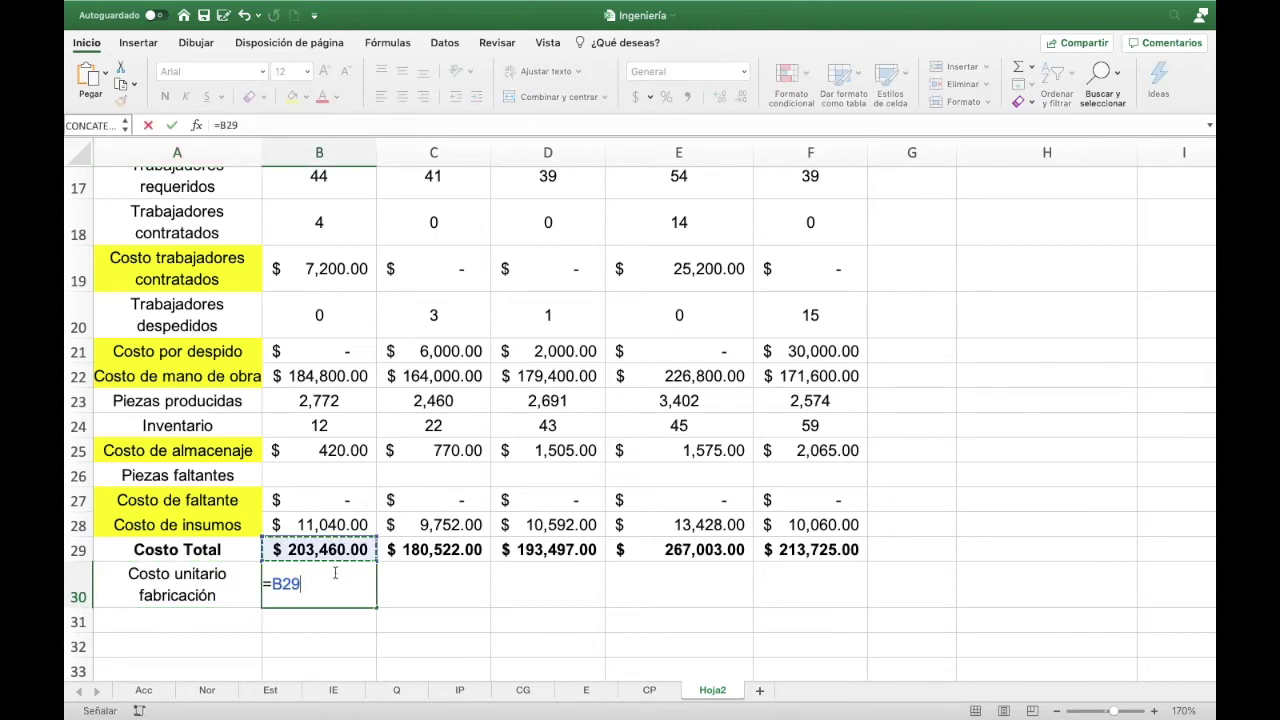
text(/)
scroll(350, 560, up, 5)
scroll(343, 517, up, 4)
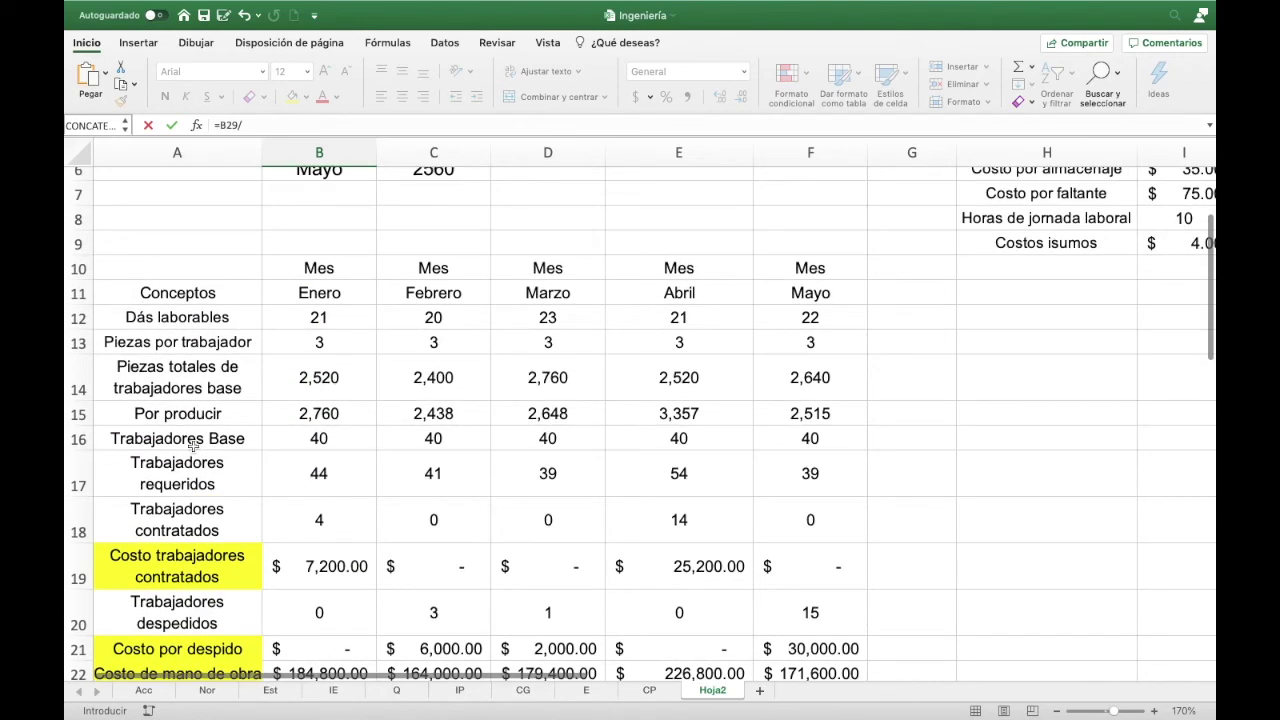
click(316, 413)
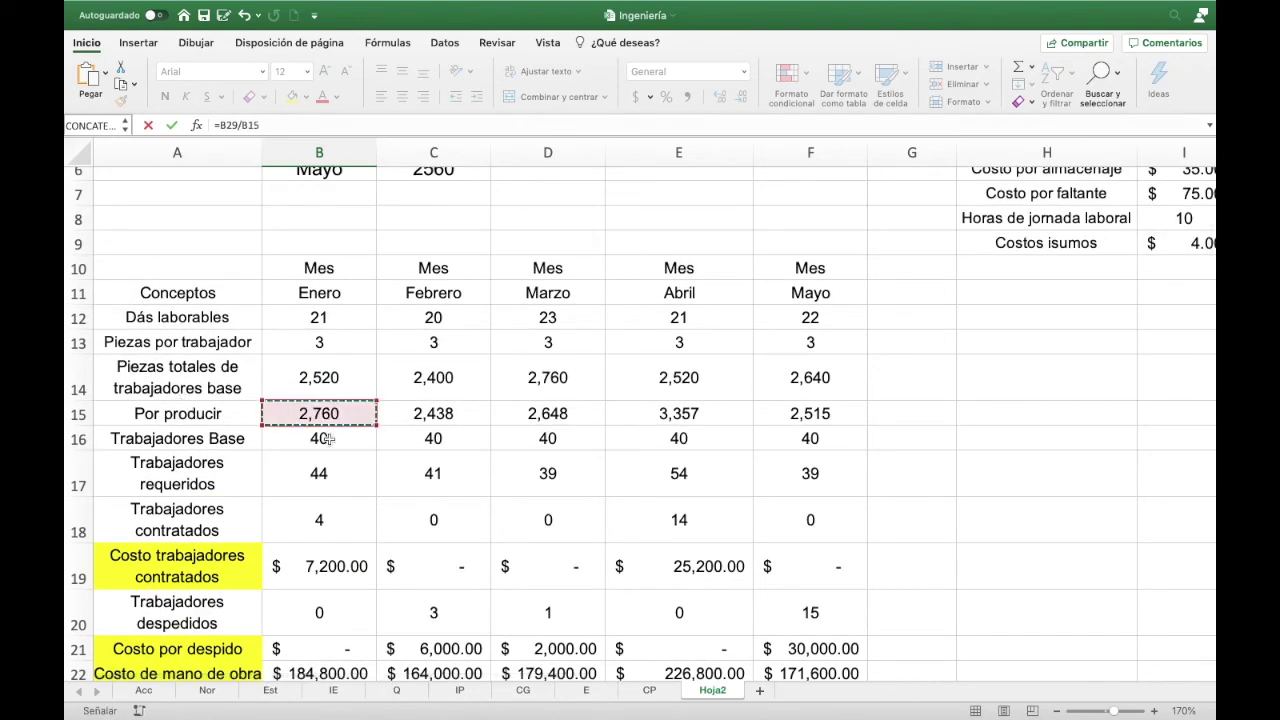
key(Return)
text(ç)
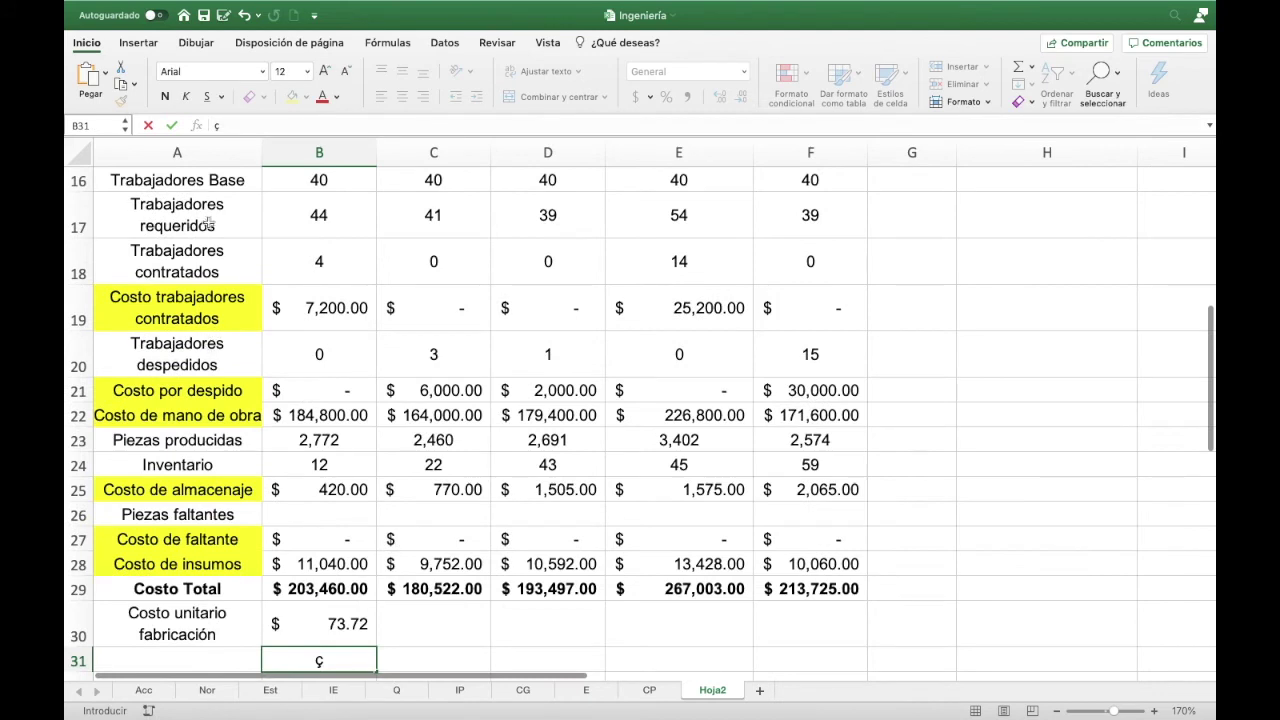
scroll(217, 276, up, 1)
- Give the Por producir label in A15 a blue fill
click(205, 230)
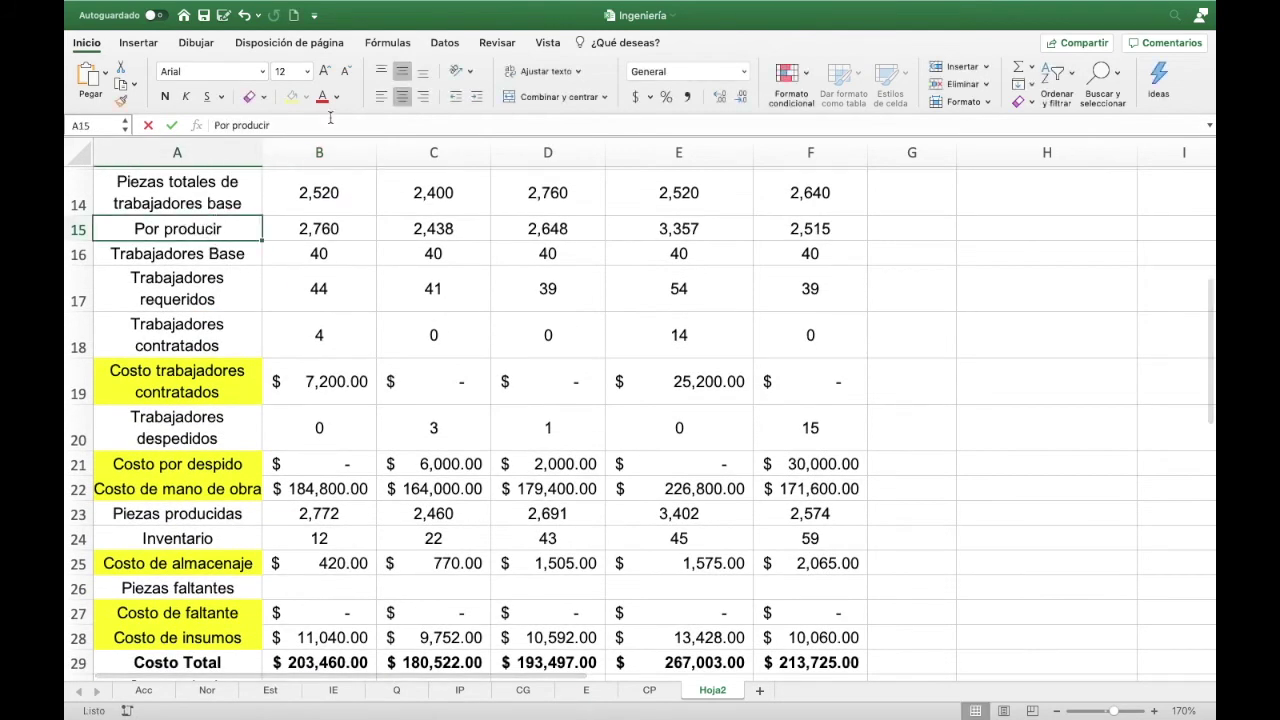
click(310, 106)
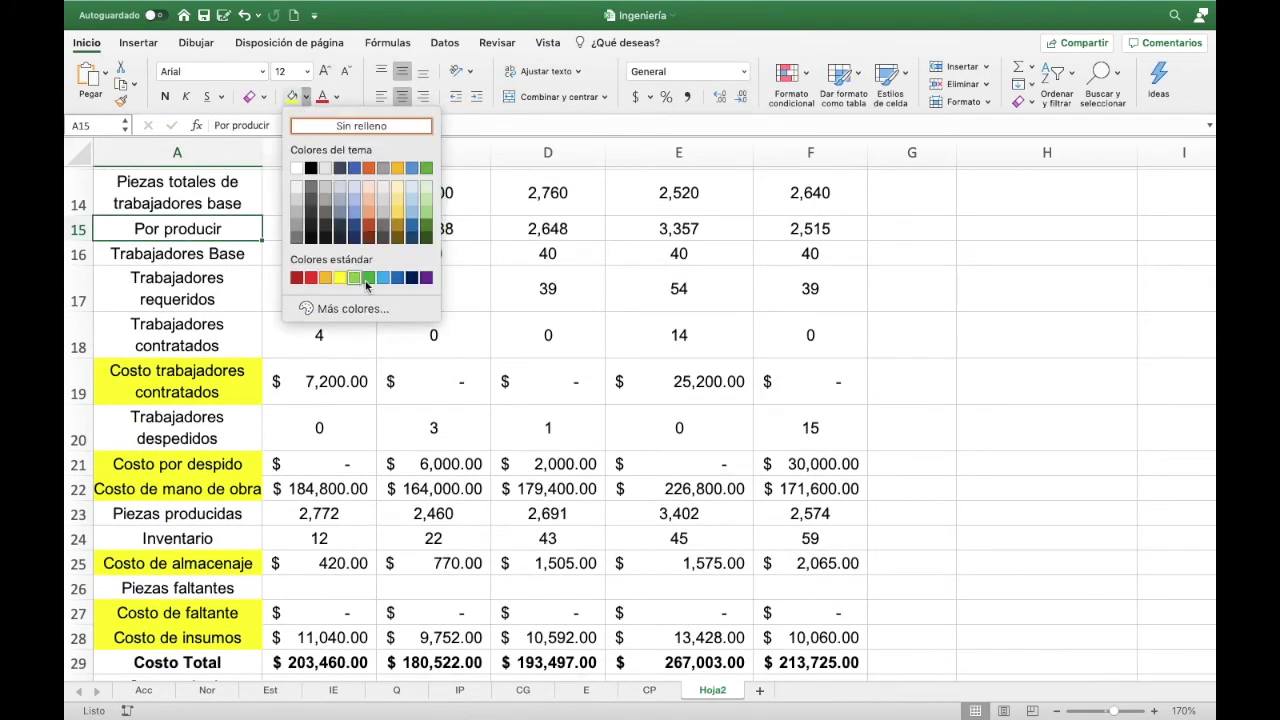
key(Escape)
- Apply All Borders to the production table A10:F31
scroll(280, 290, up, 5)
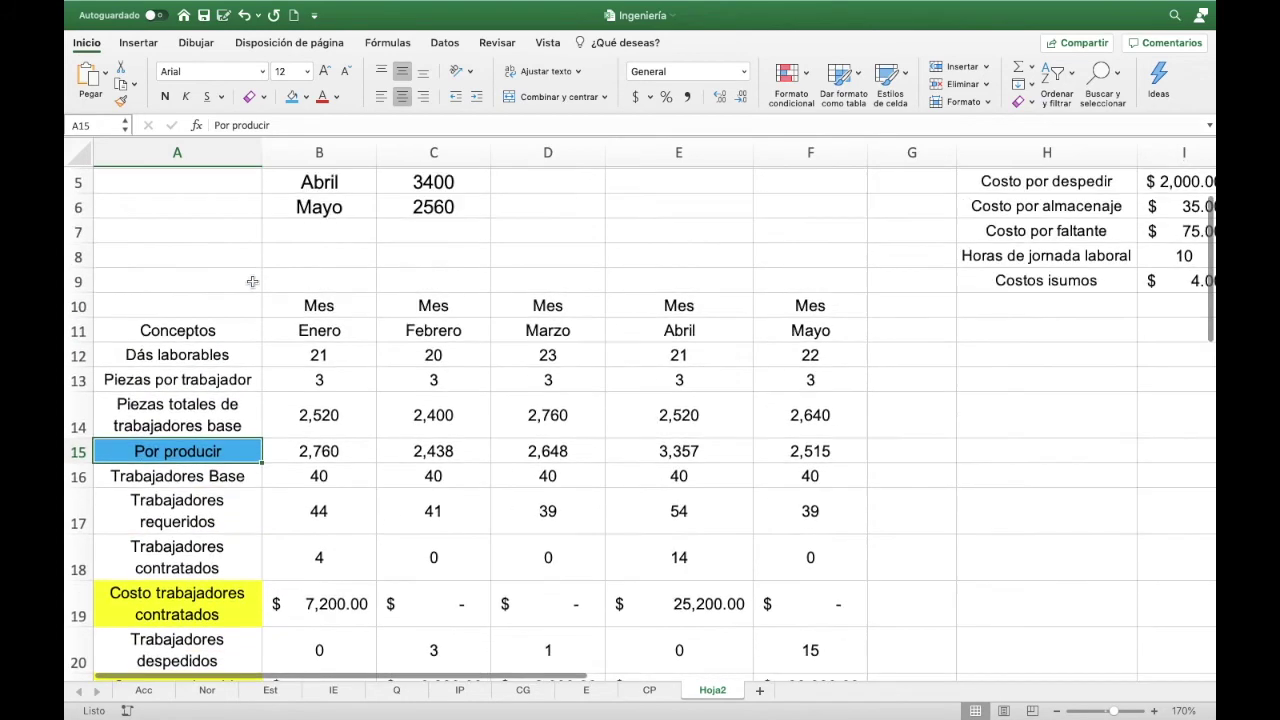
scroll(245, 317, down, 5)
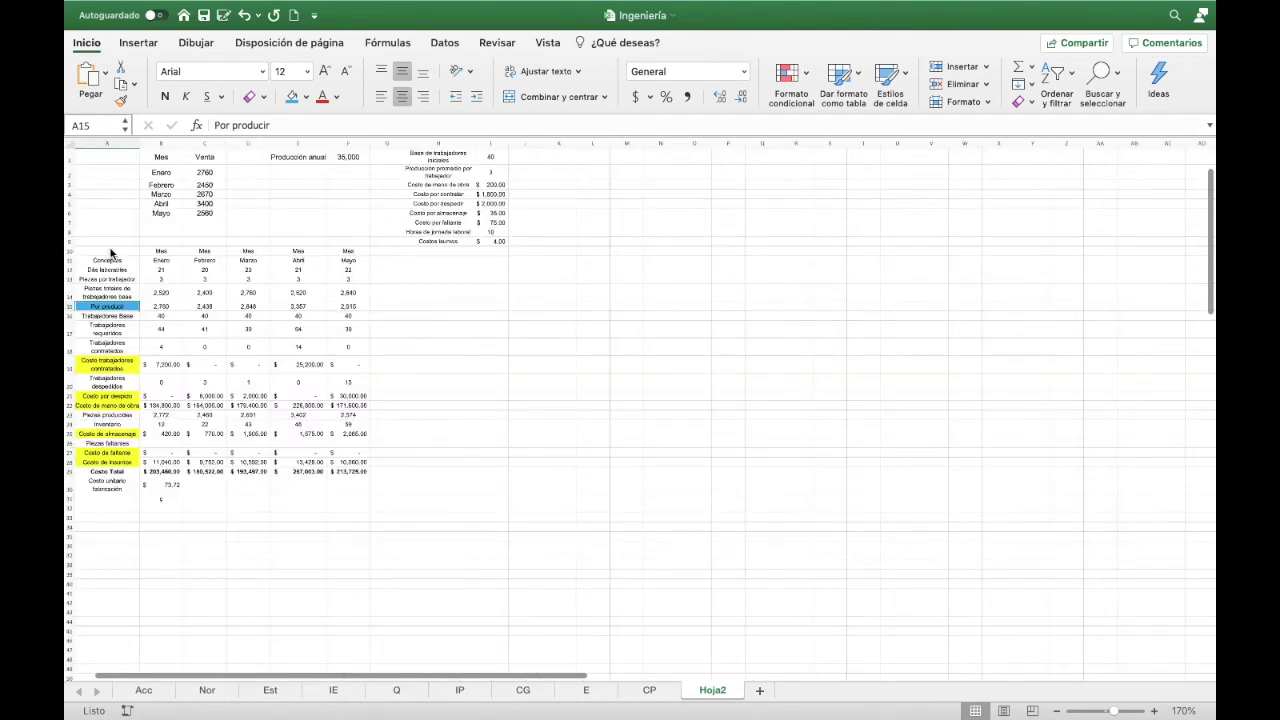
drag(111, 251, 357, 485)
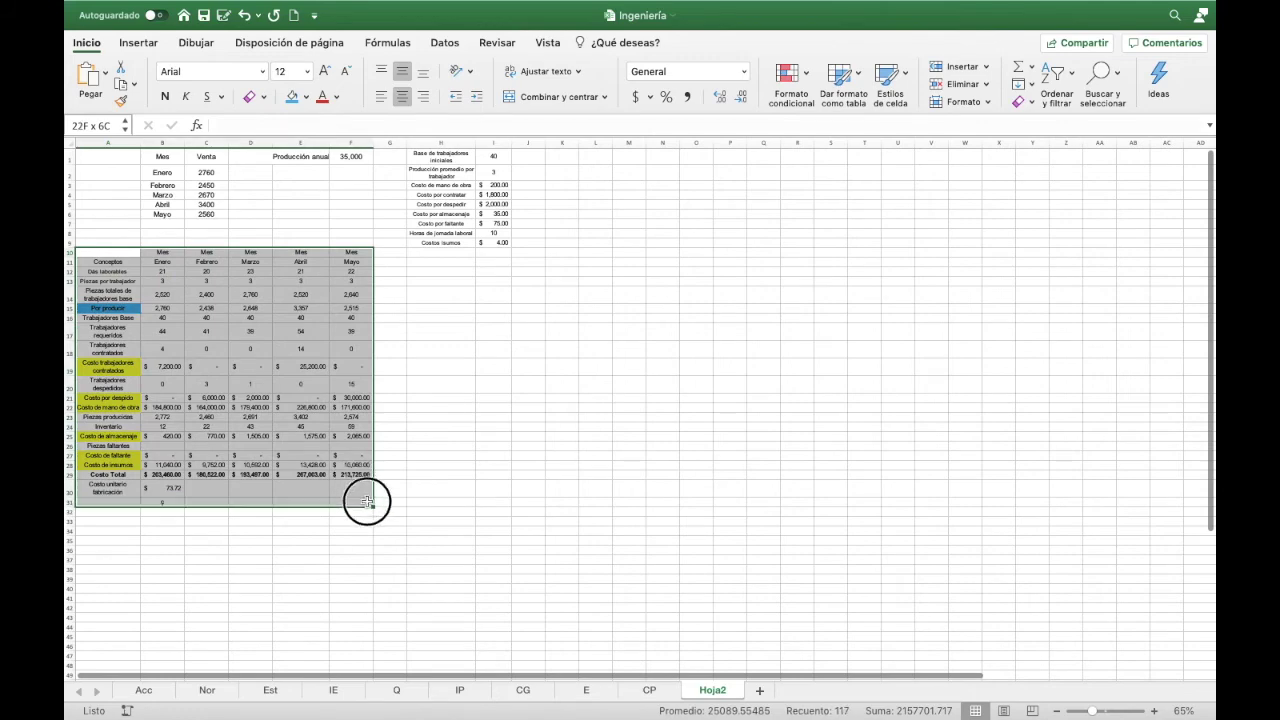
drag(357, 485, 366, 503)
click(263, 97)
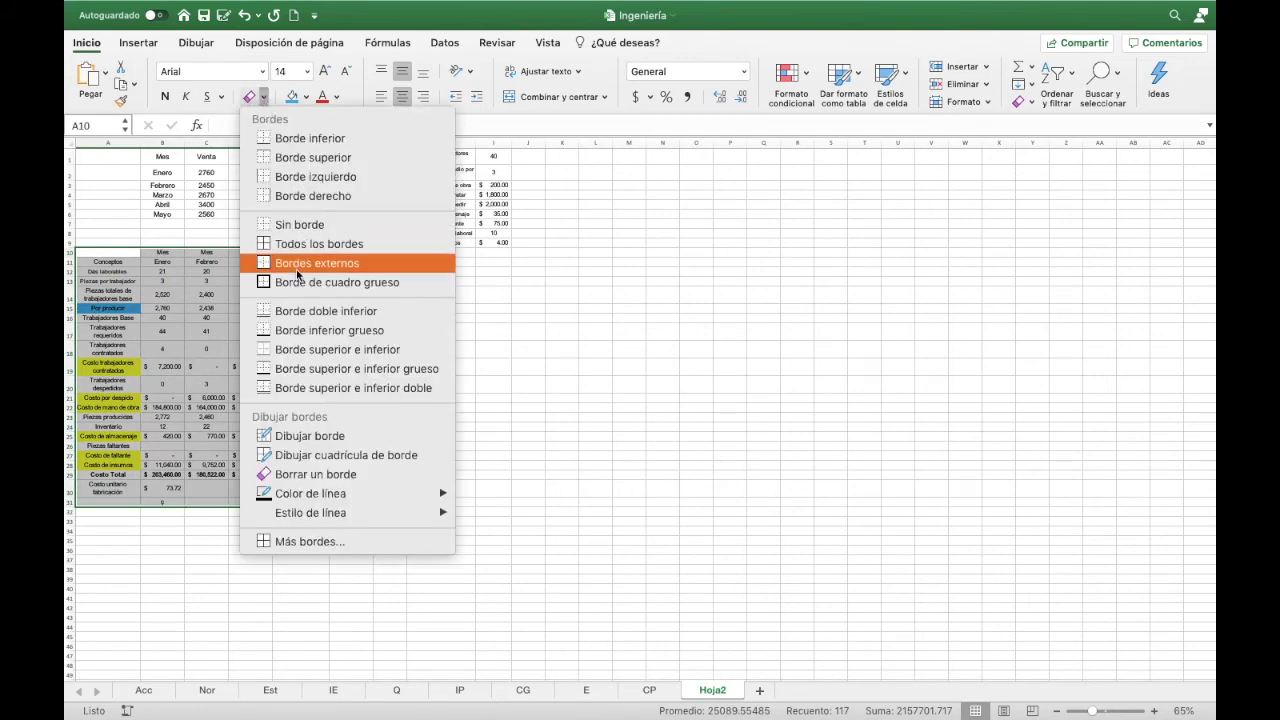
click(289, 246)
scroll(172, 460, up, 3)
scroll(176, 478, up, 2)
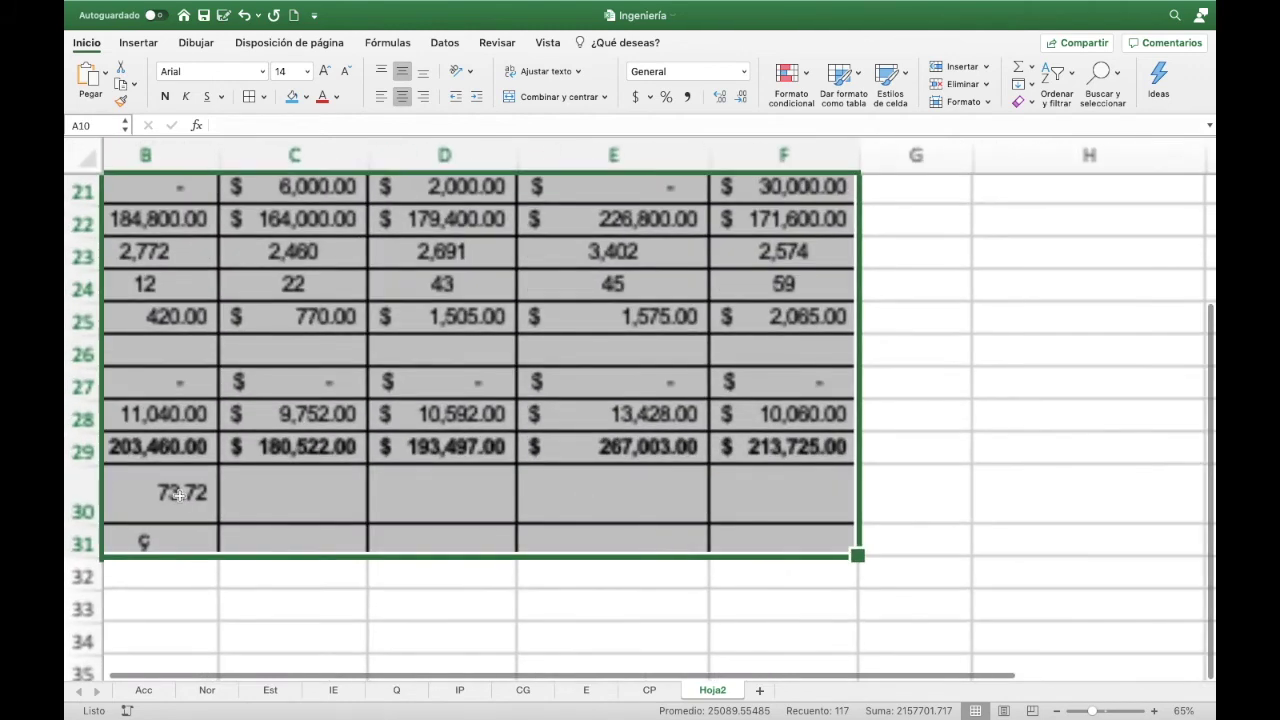
scroll(180, 494, up, 2)
scroll(250, 480, left, 5)
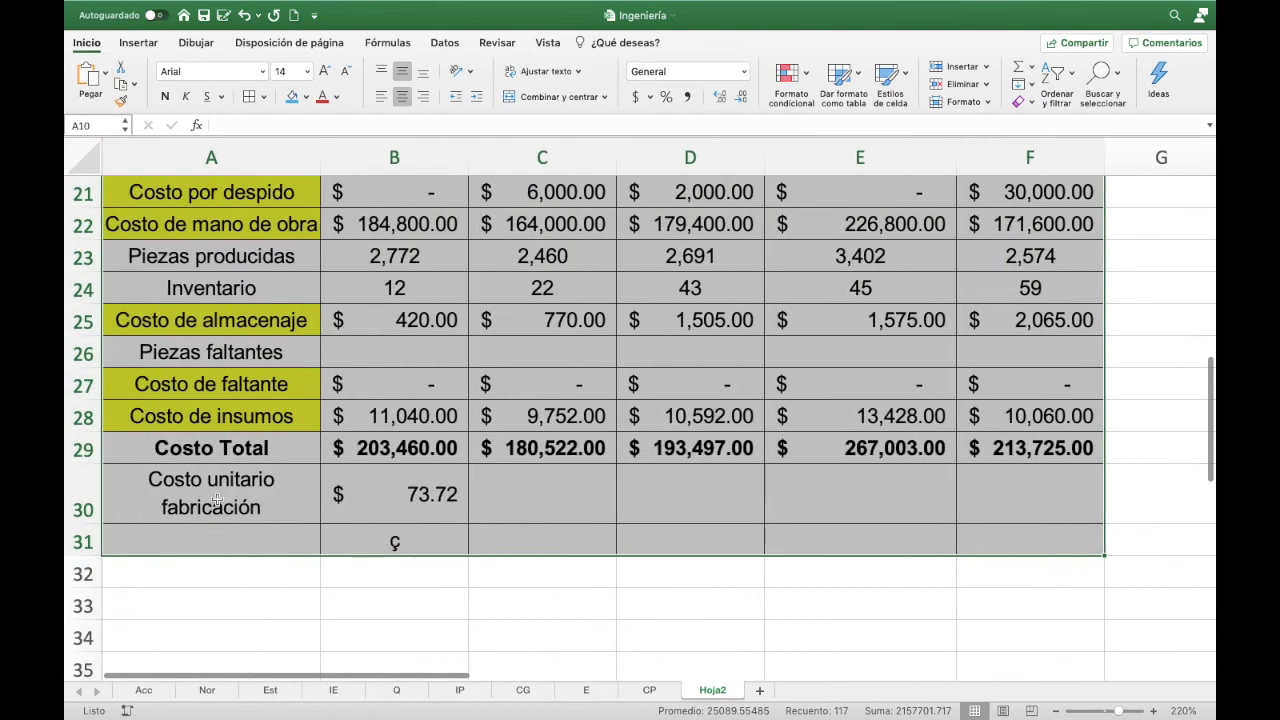
click(382, 541)
click(430, 500)
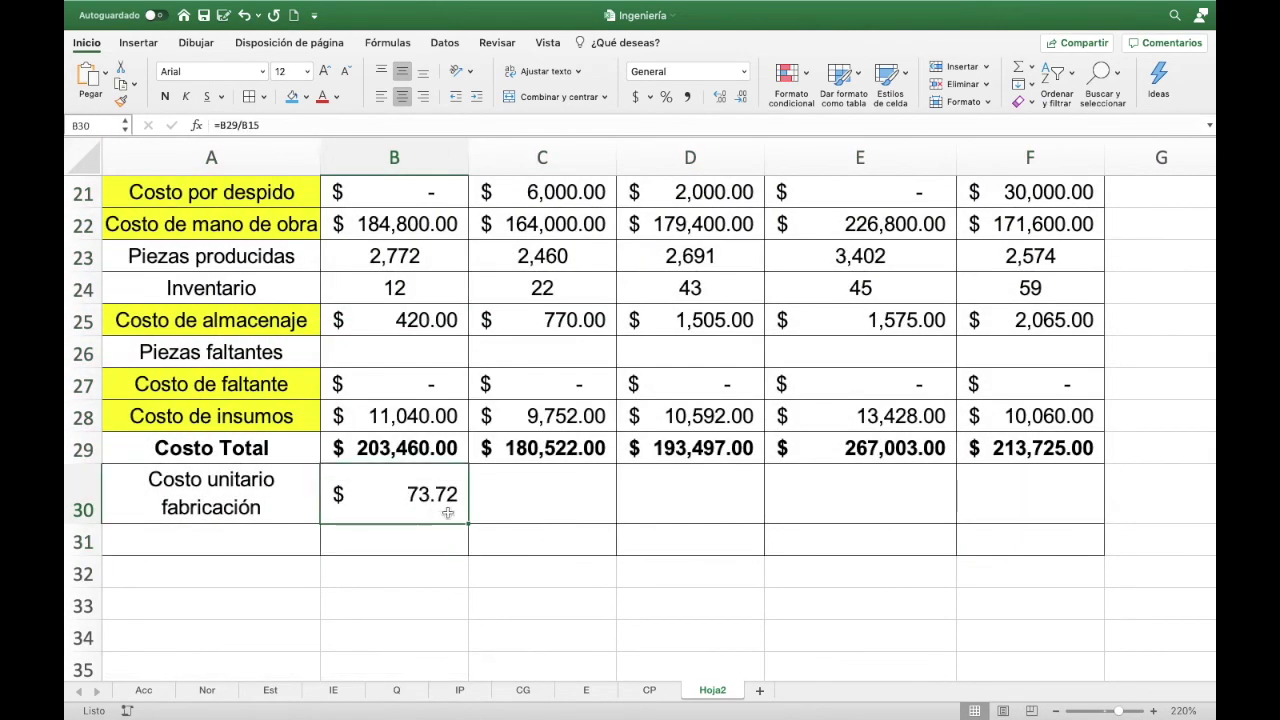
drag(467, 522, 1046, 520)
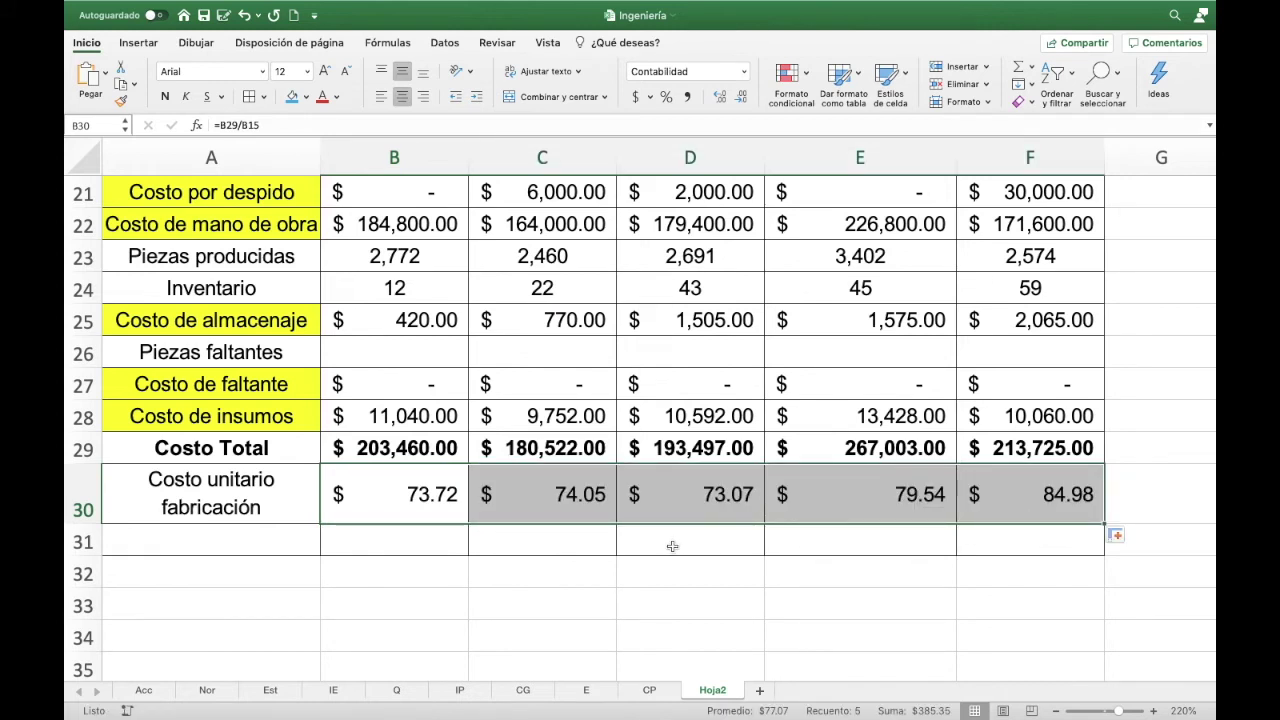
click(406, 484)
scroll(1091, 610, up, 1)
scroll(1091, 610, up, 3)
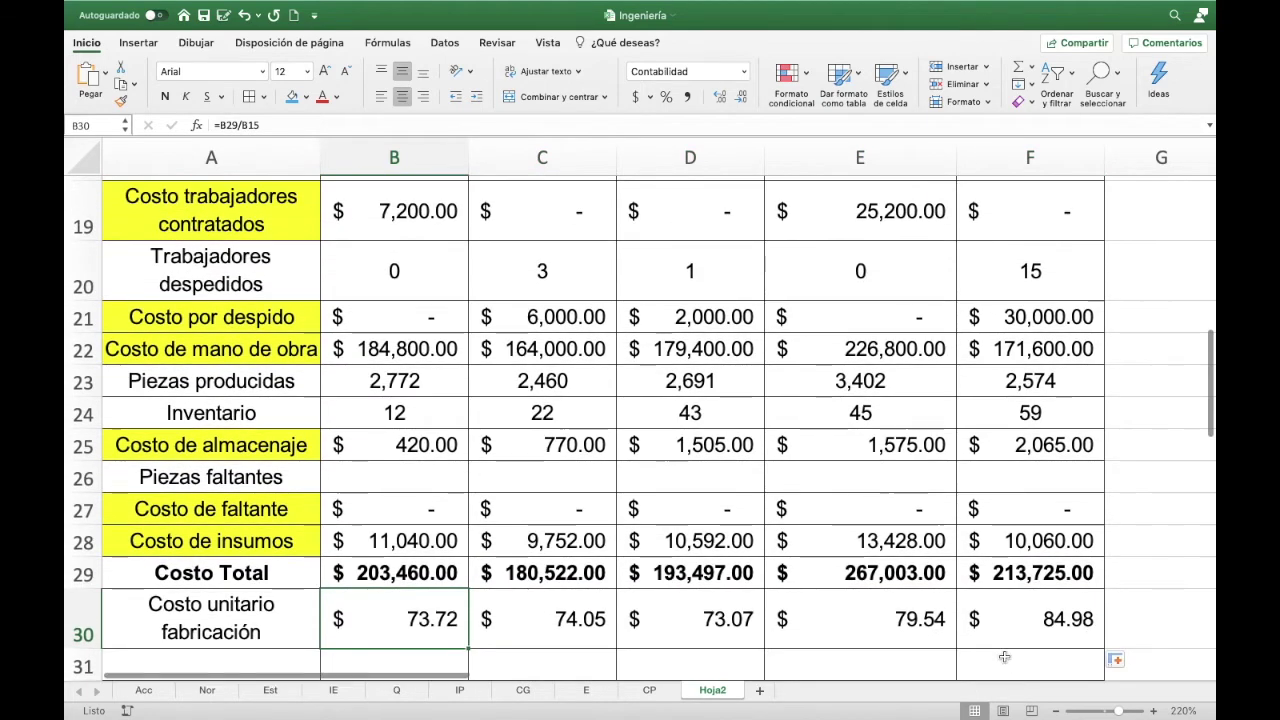
scroll(750, 447, down, 5)
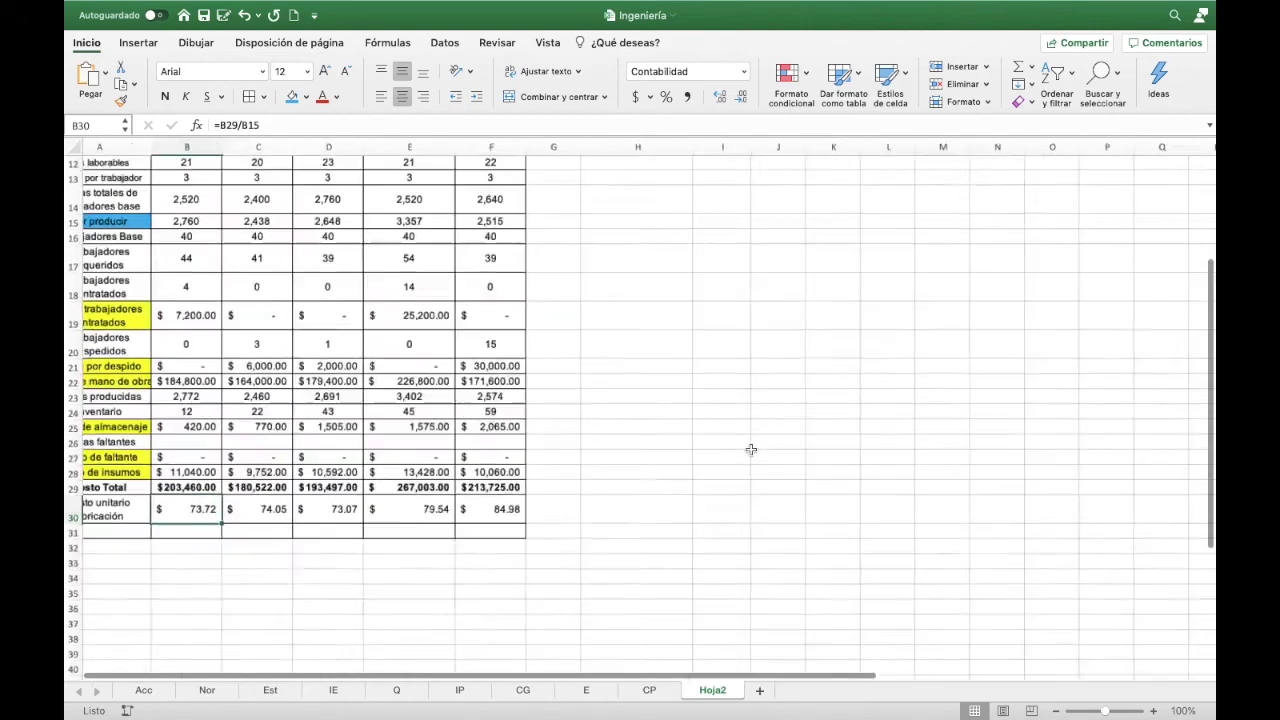
scroll(750, 447, up, 4)
scroll(750, 455, left, 5)
scroll(750, 455, left, 3)
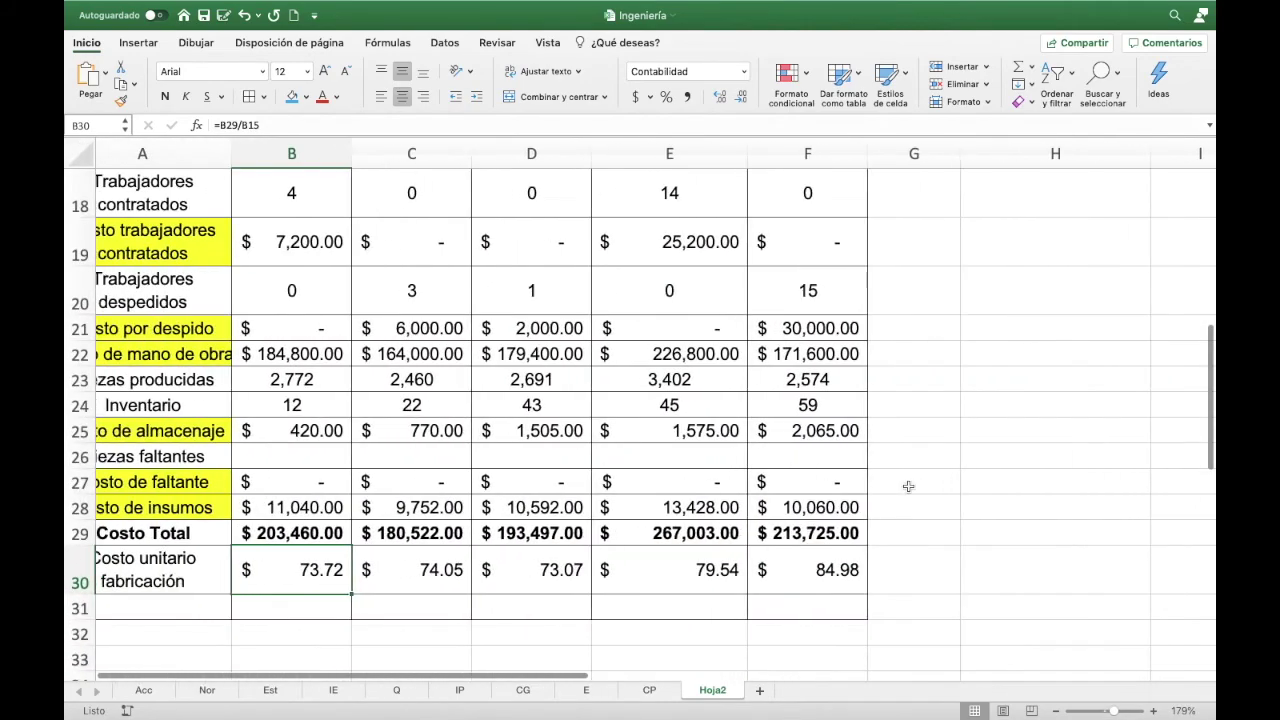
scroll(928, 480, up, 5)
scroll(928, 480, up, 5)
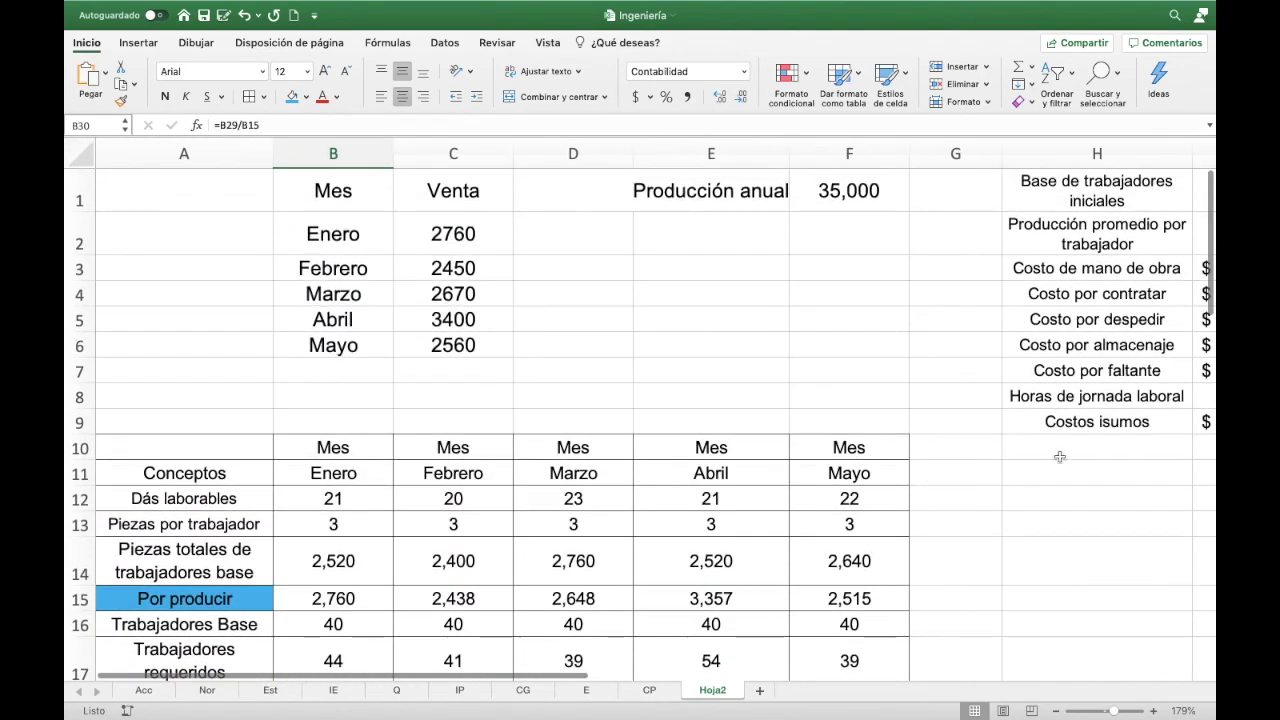
click(1063, 445)
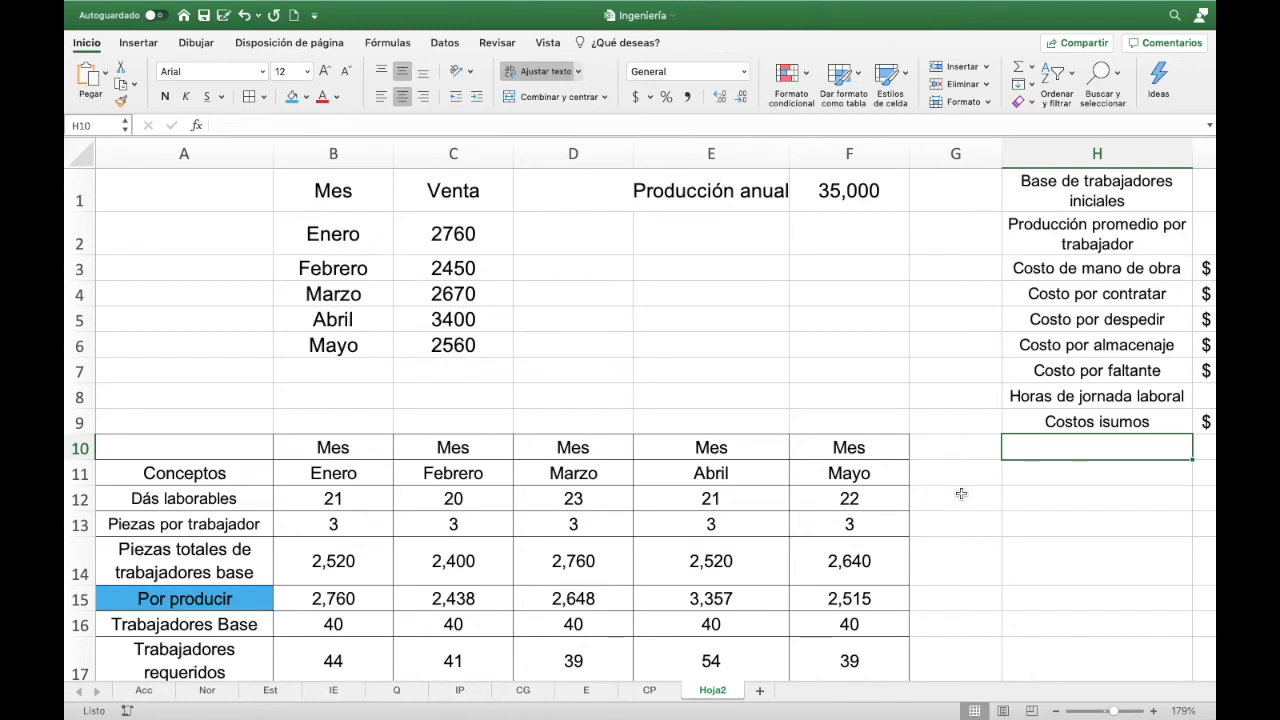
- Enter 'Costo unitario venta' in H10 and 150 in I10, copying I9's currency format onto it
text(Costo)
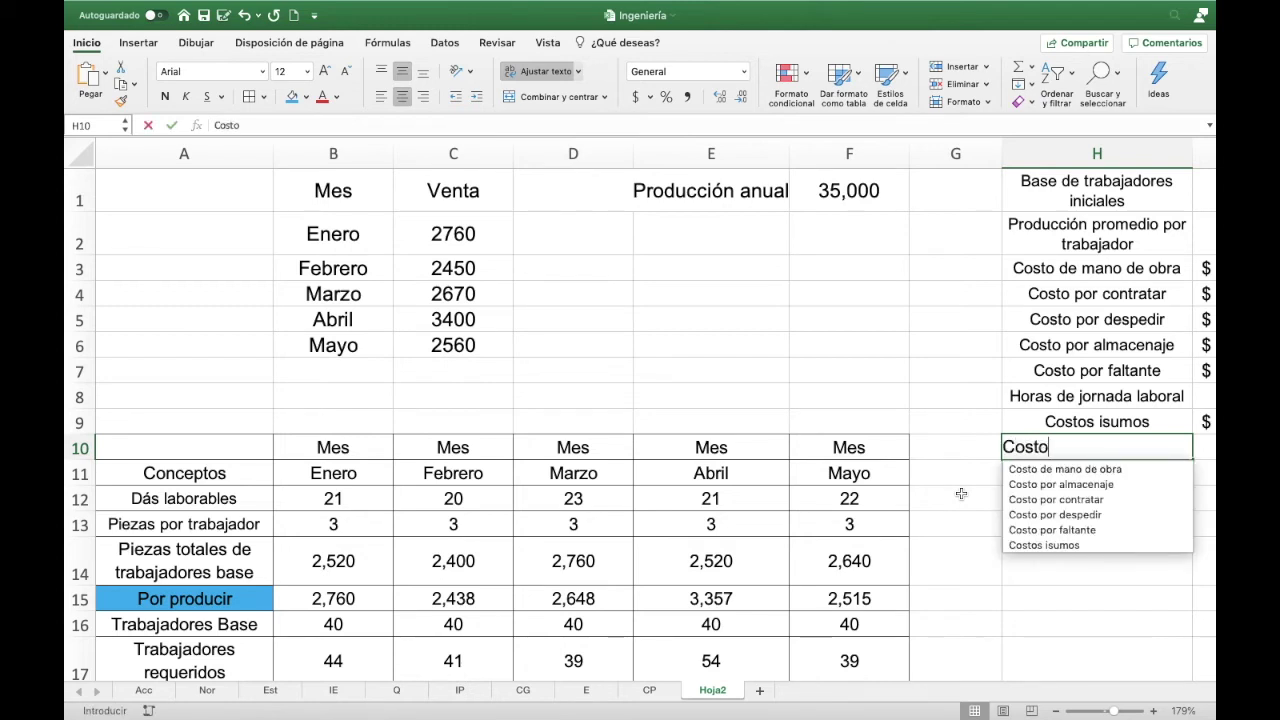
text( unitario v)
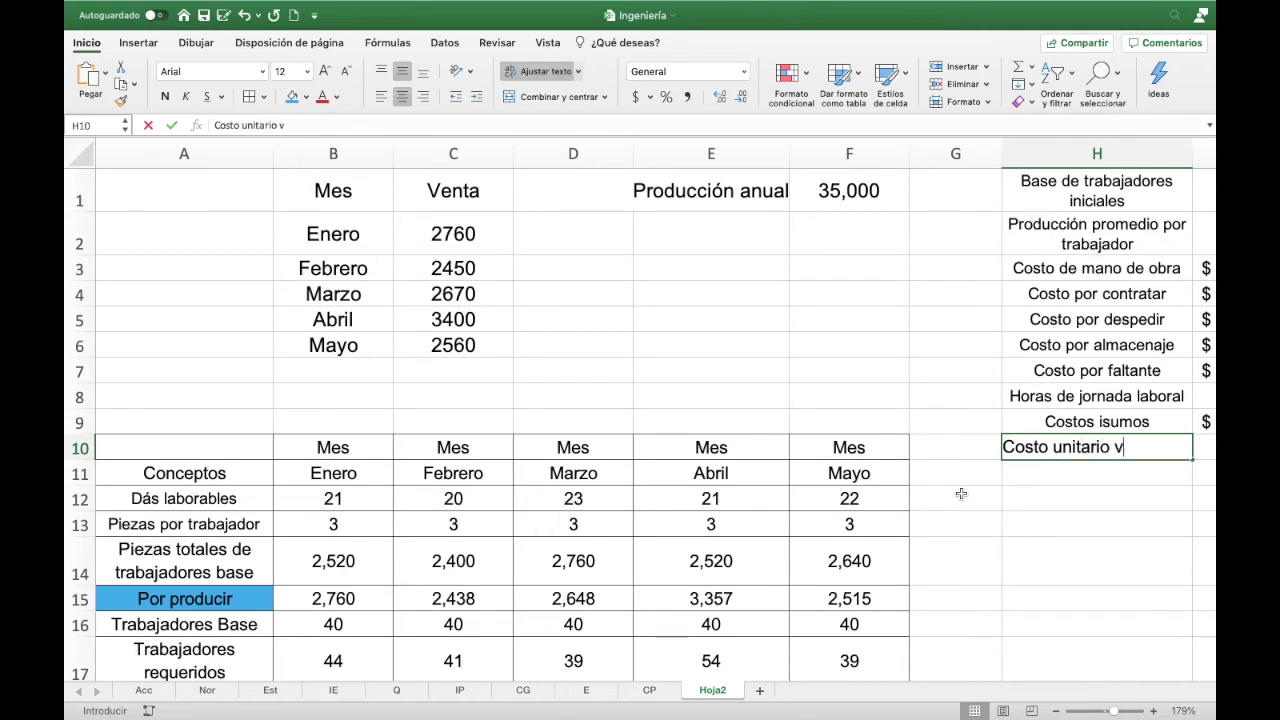
text(enta)
key(Tab)
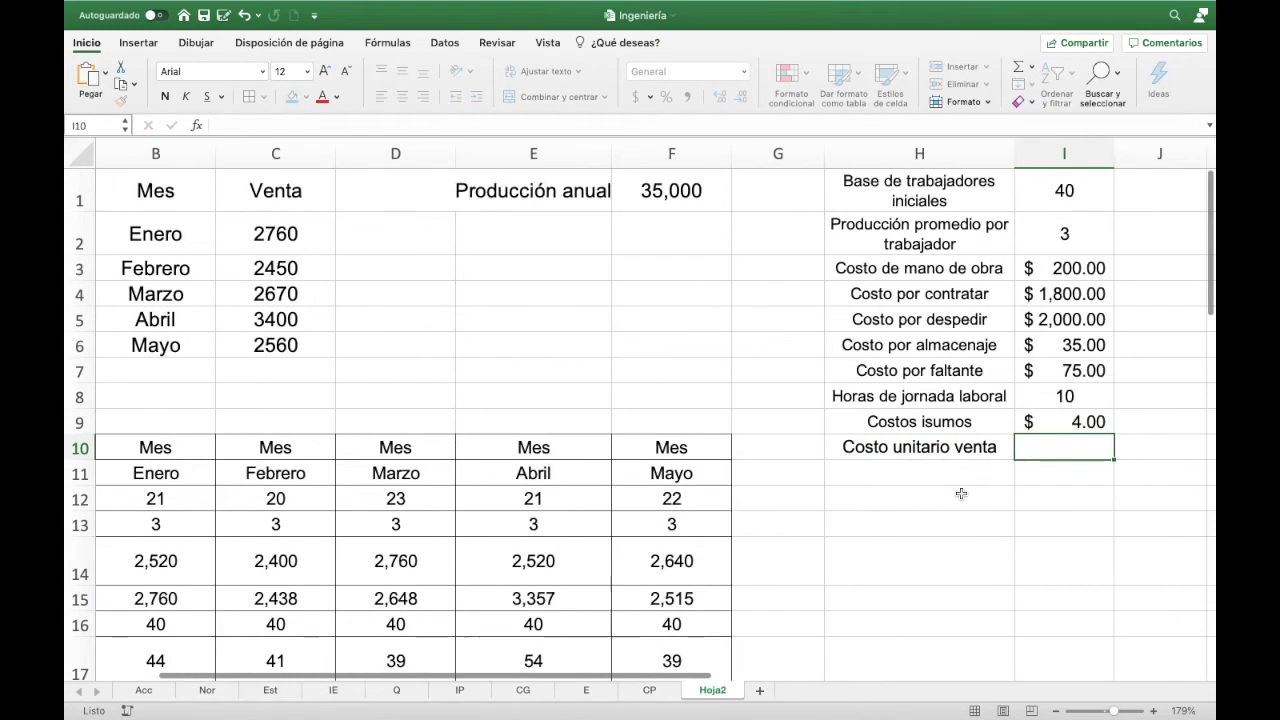
text(1)
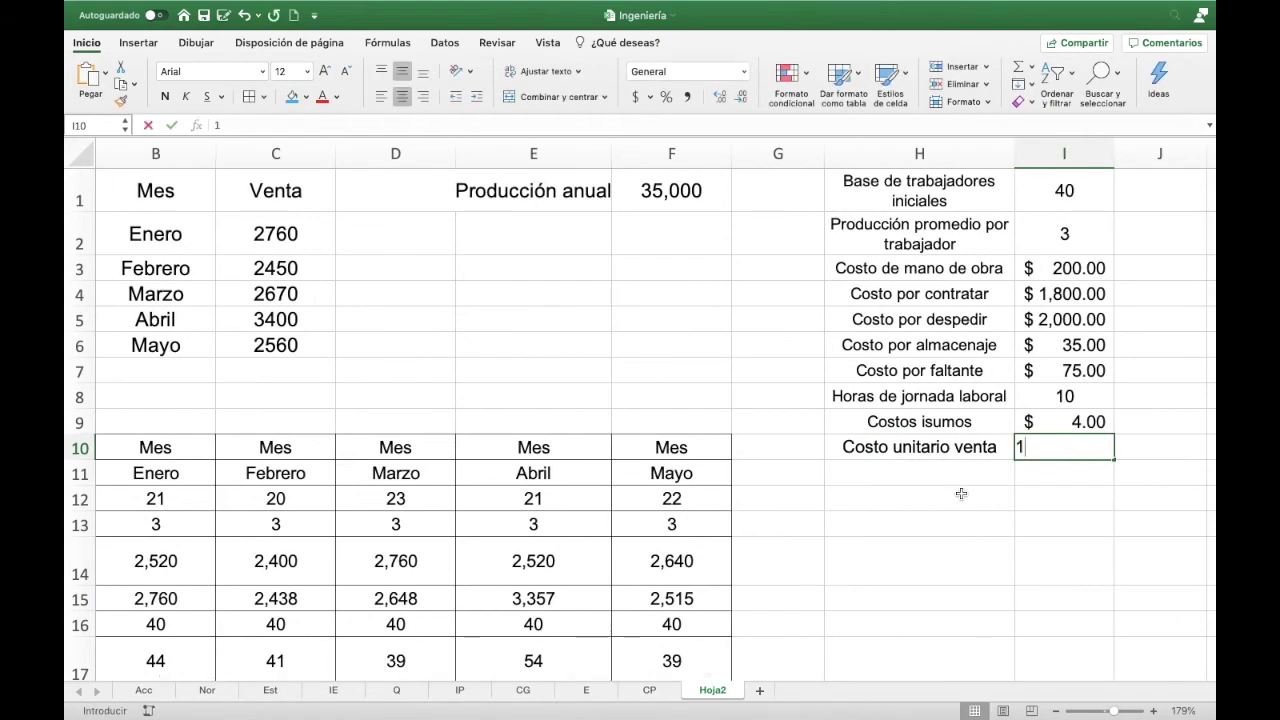
text(50)
key(Return)
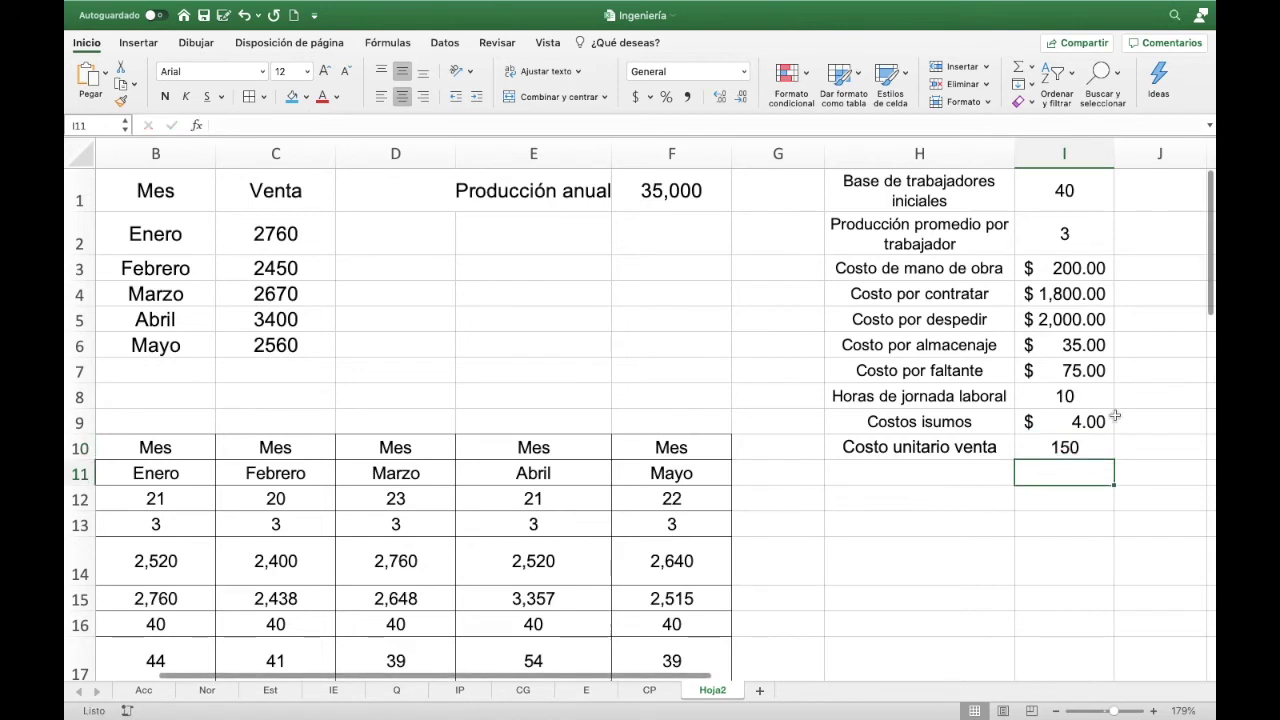
click(1100, 420)
click(120, 100)
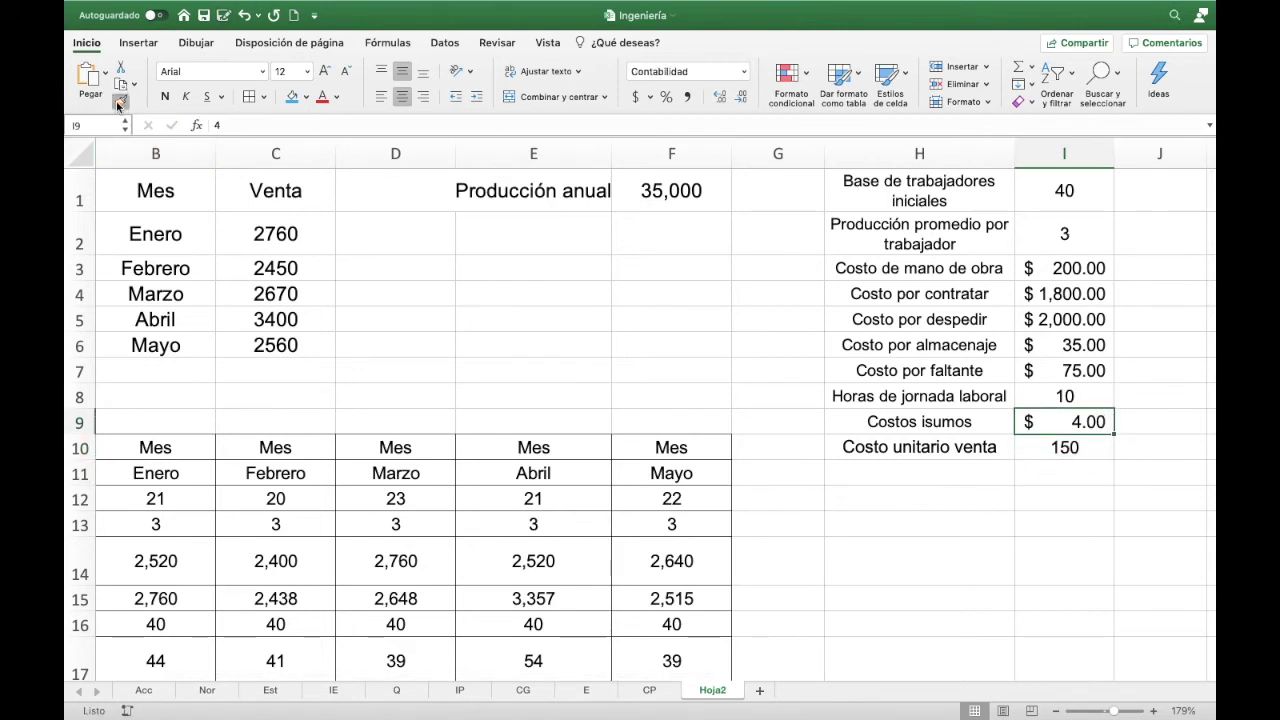
click(1050, 458)
scroll(440, 556, left, 2)
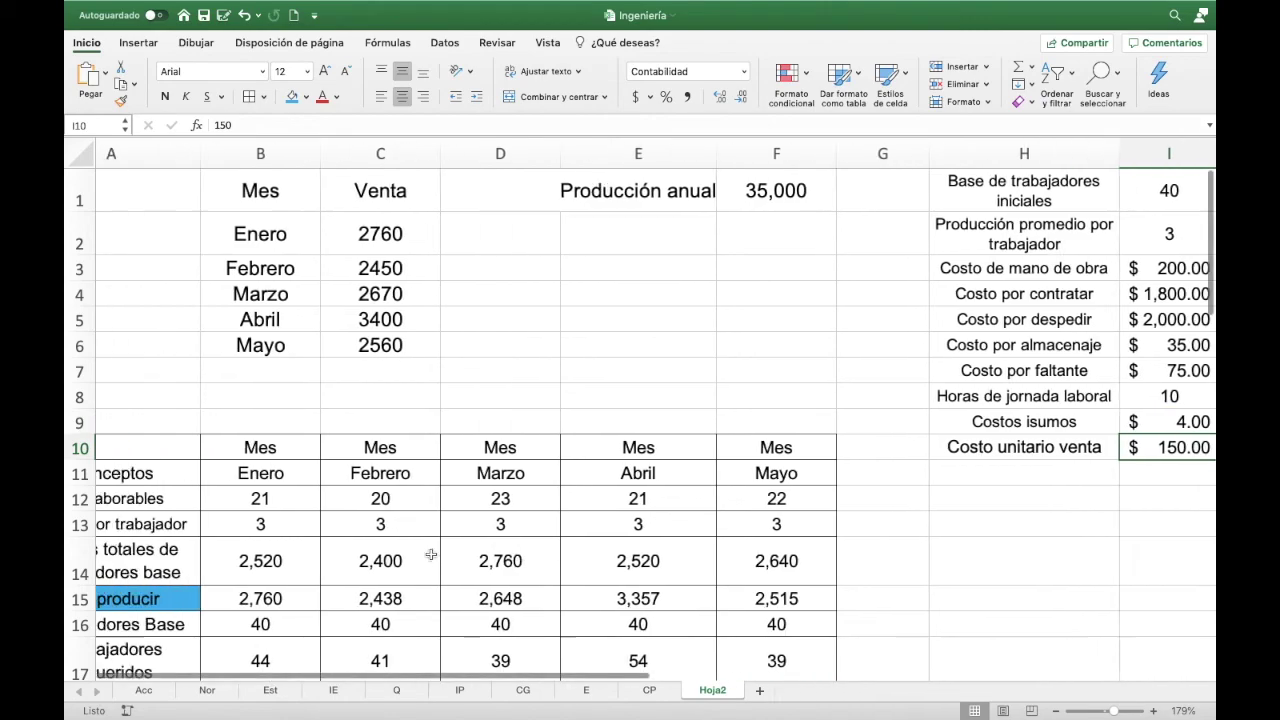
scroll(282, 551, down, 6)
scroll(282, 551, down, 5)
scroll(282, 551, up, 2)
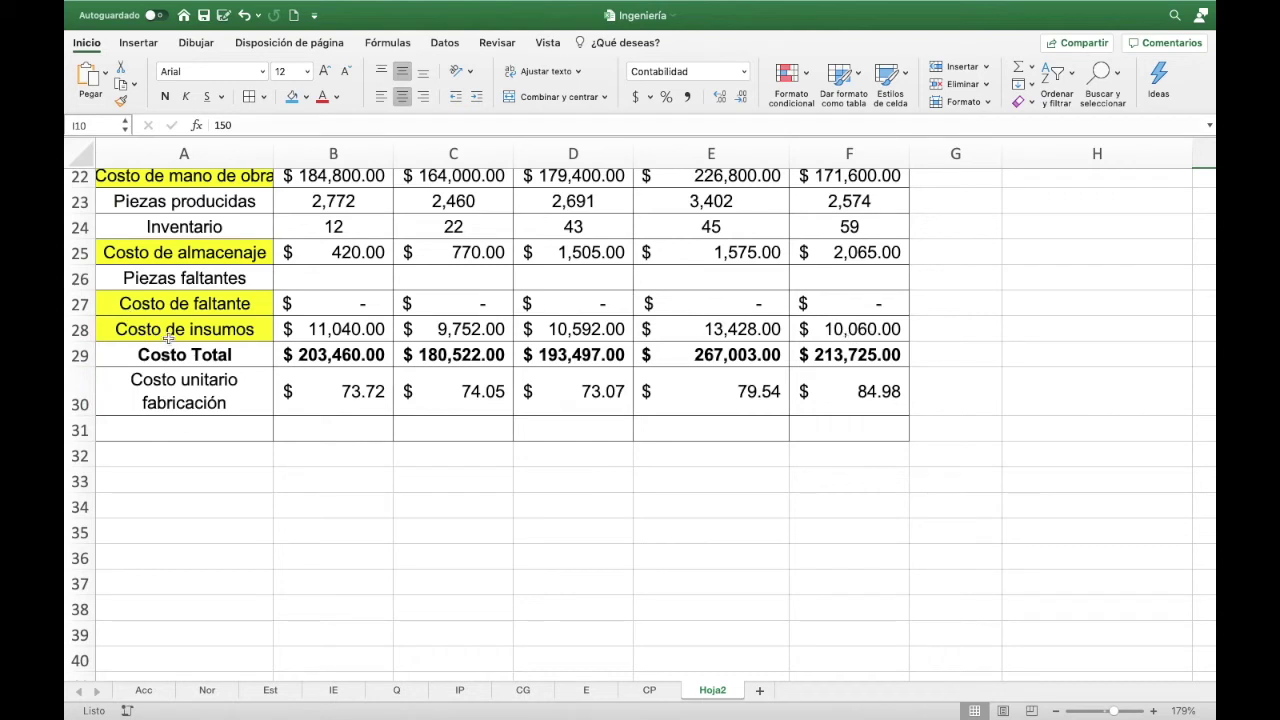
- Label A31 'Utilida despues de producción', fix its typo, and wrap the text
click(241, 432)
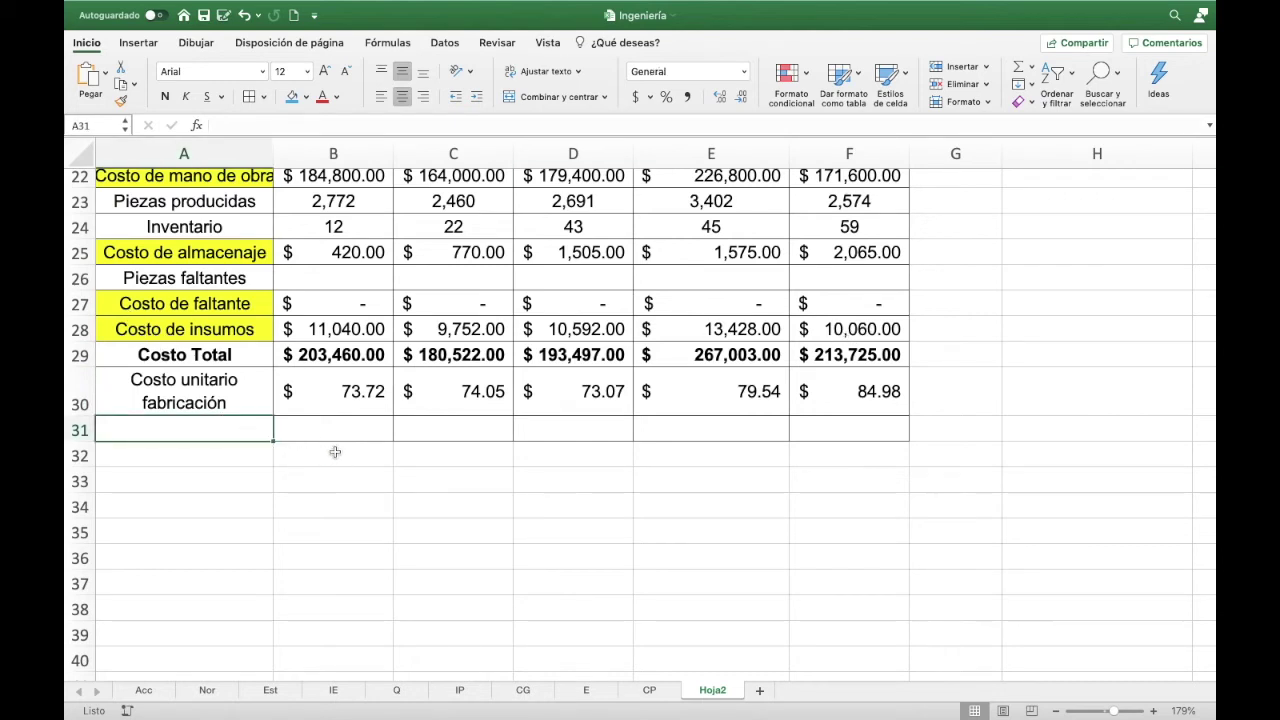
text(Uti)
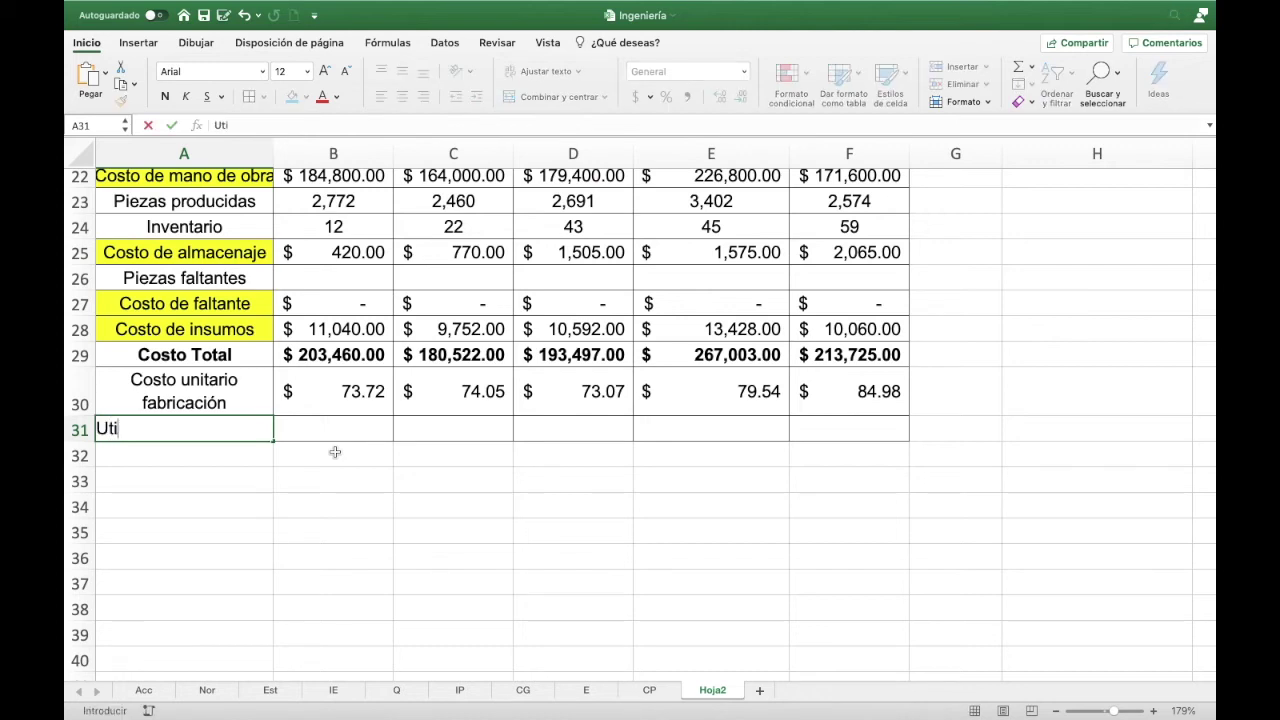
text(lida)
text( des)
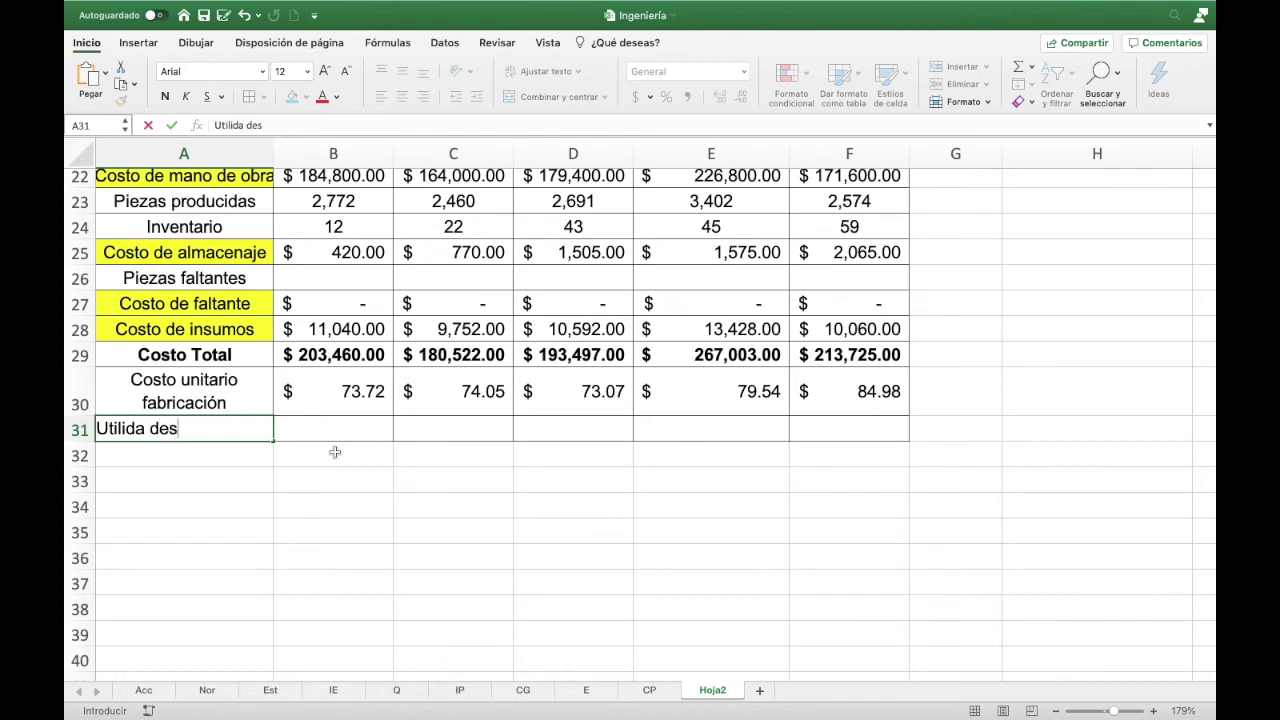
text(pues de pro)
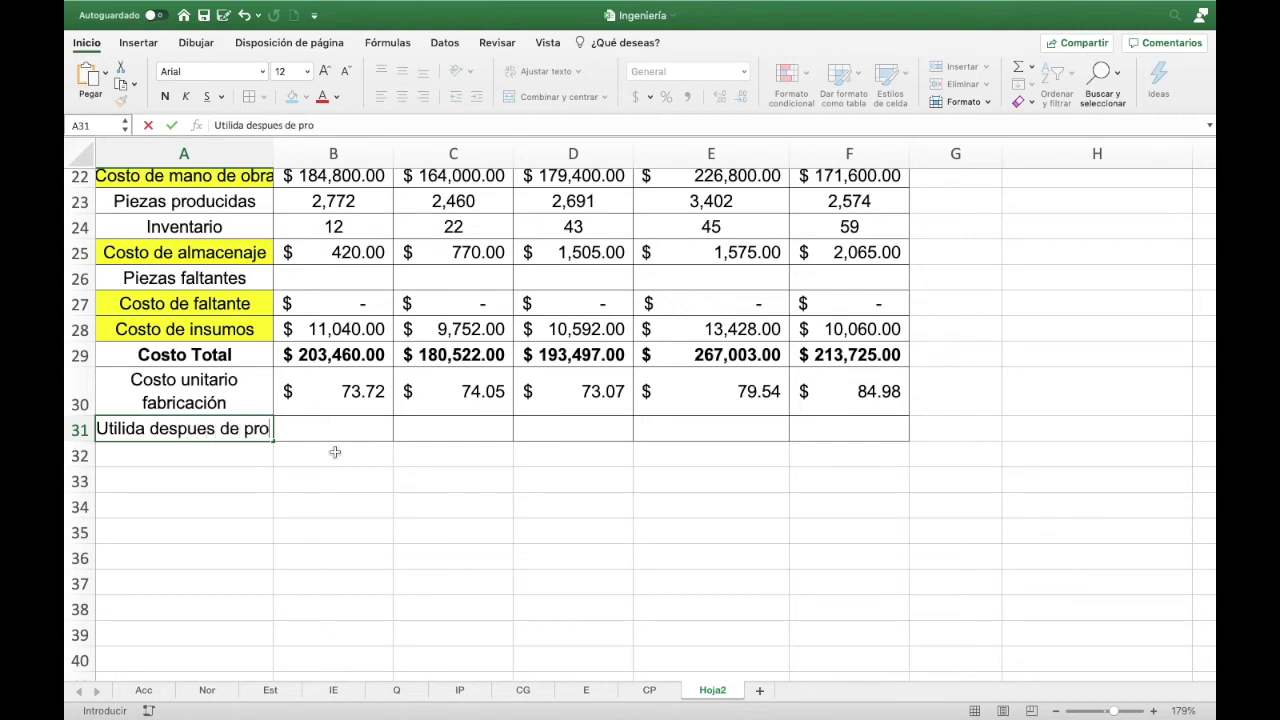
text(ducciu´)
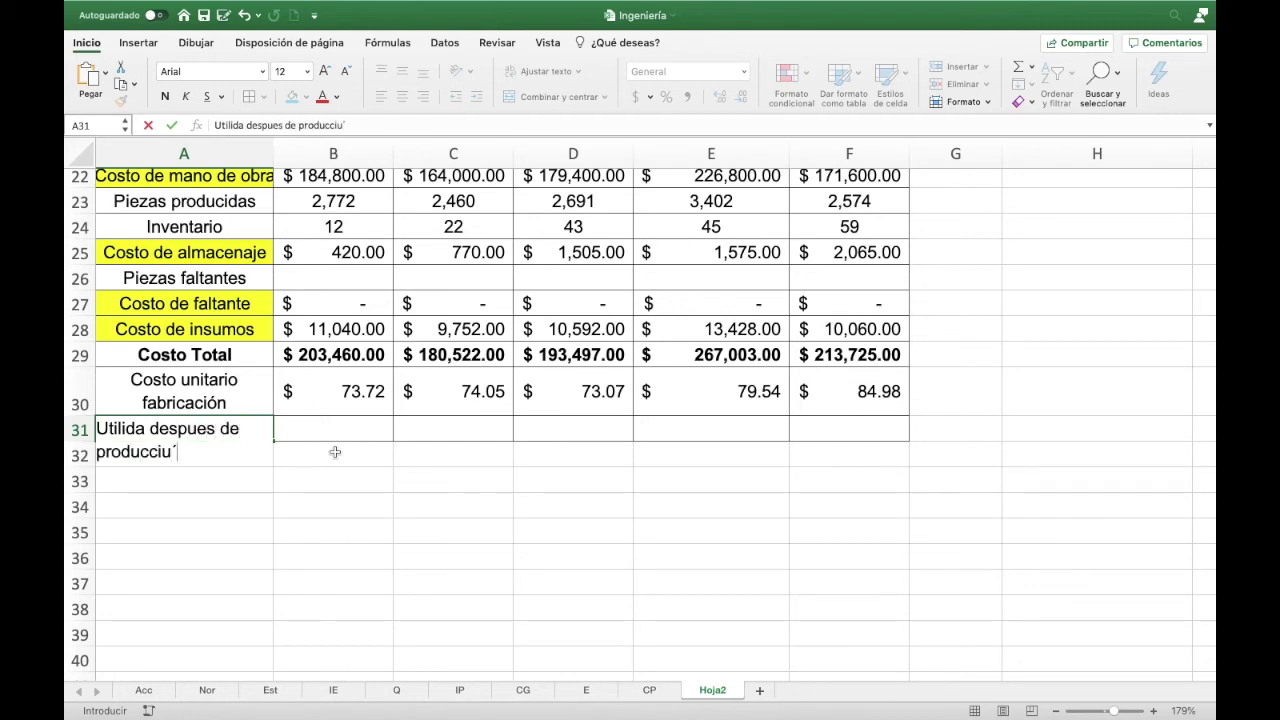
key(BackSpace)
text(ón)
key(ctrl+Return)
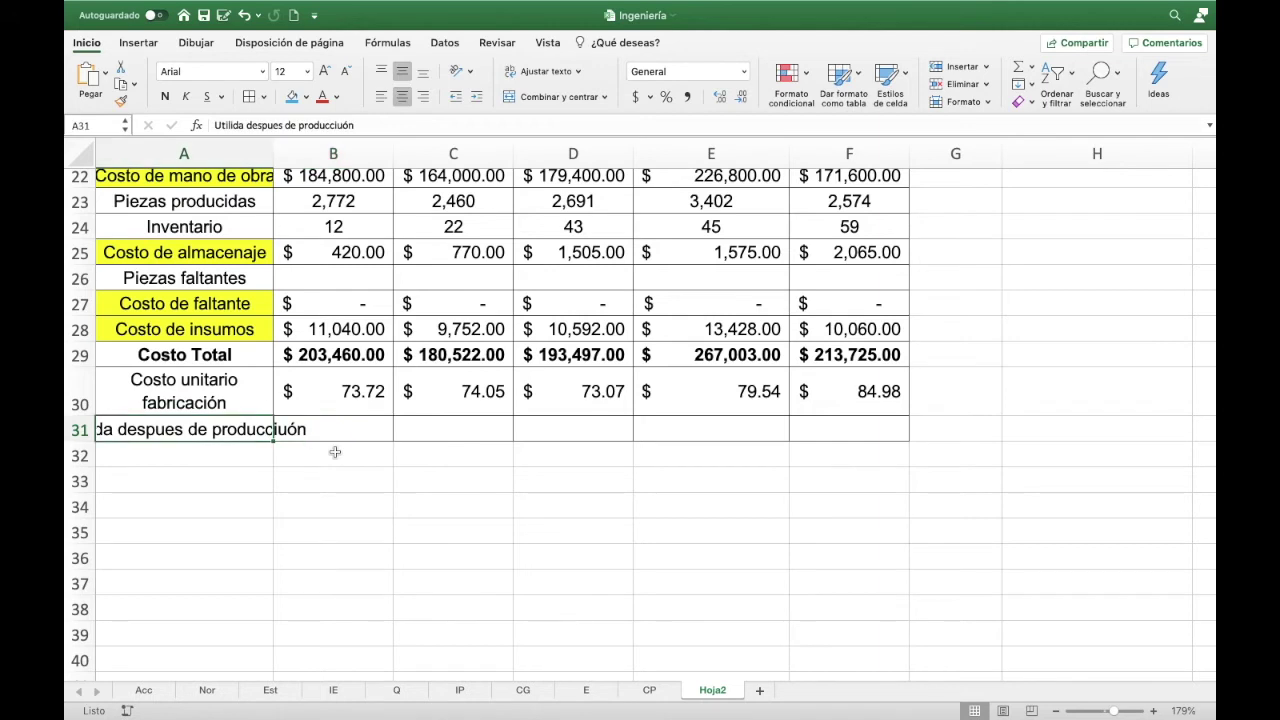
click(341, 125)
key(BackSpace)
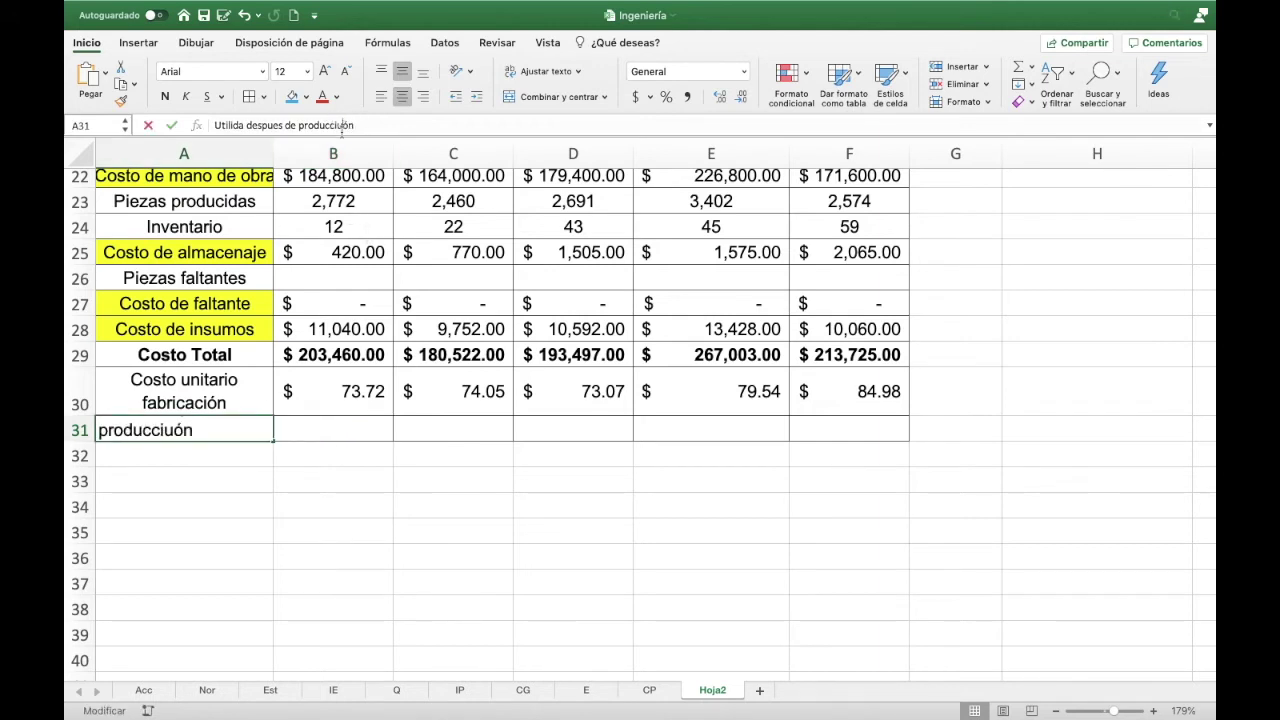
key(Return)
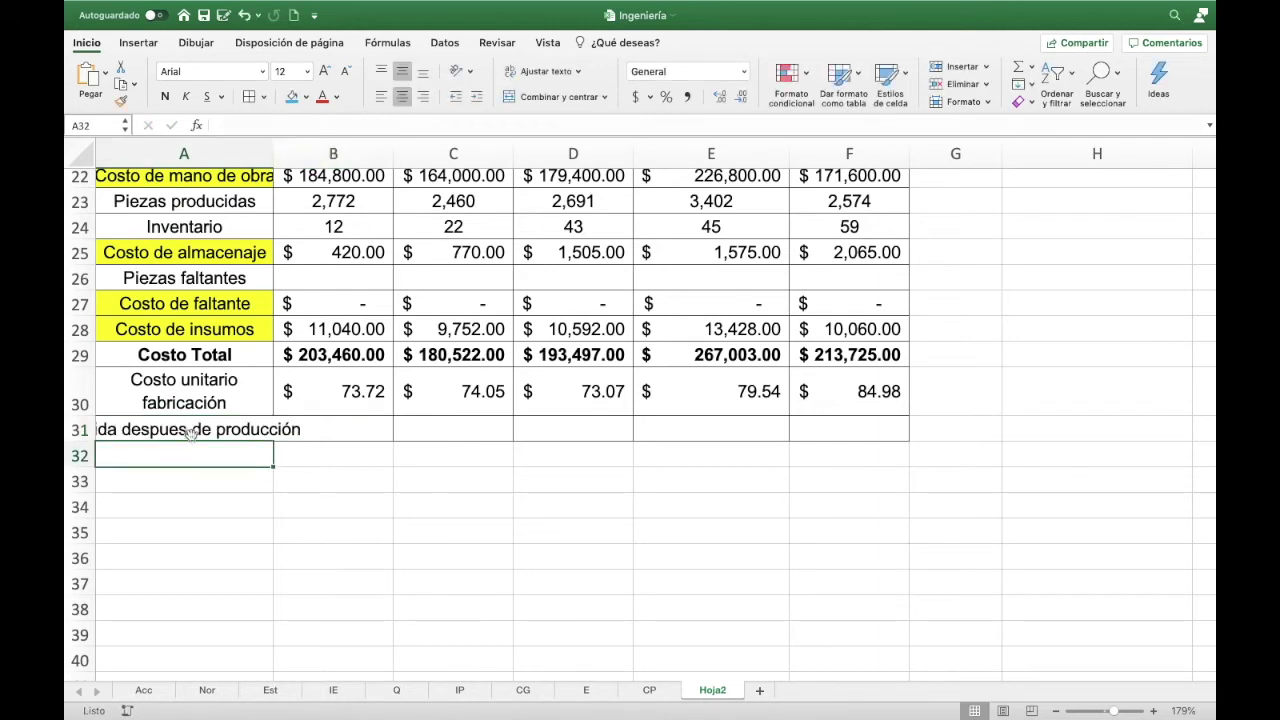
click(192, 434)
click(547, 75)
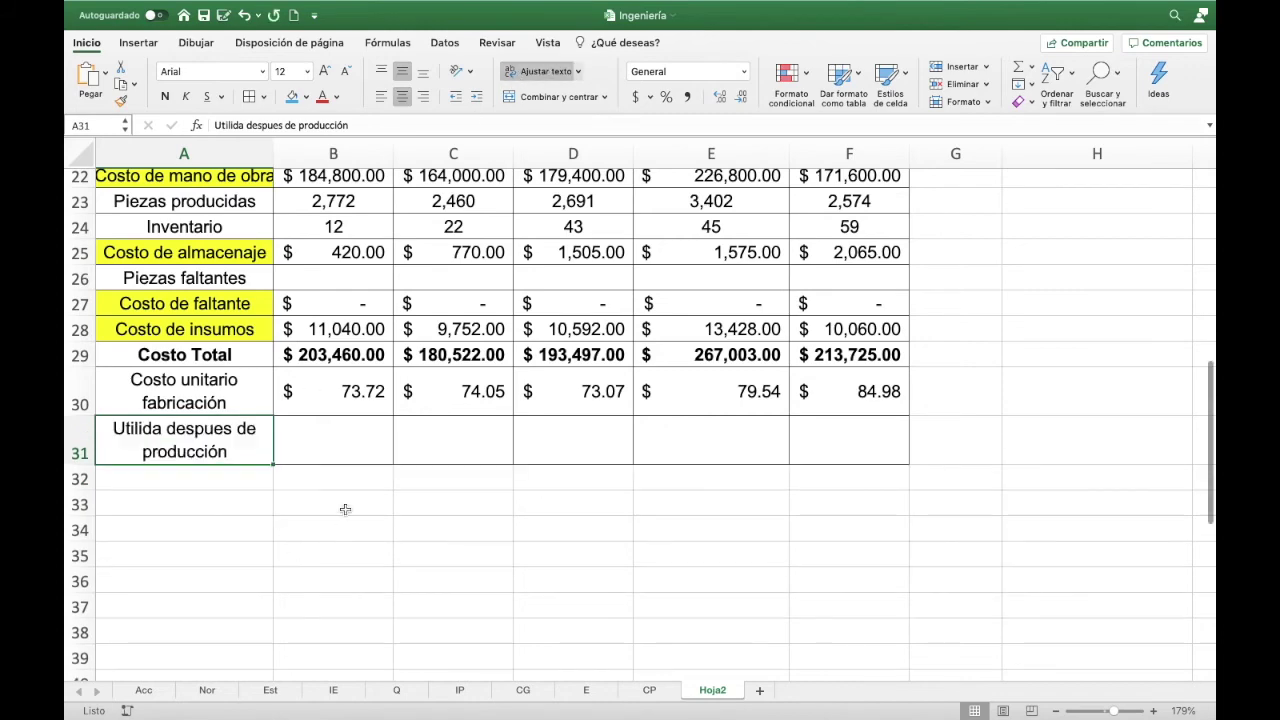
- Enter =$I$10-B30 in B31 and fill it to F31, giving $76.28 to $65.02
click(350, 440)
text(=)
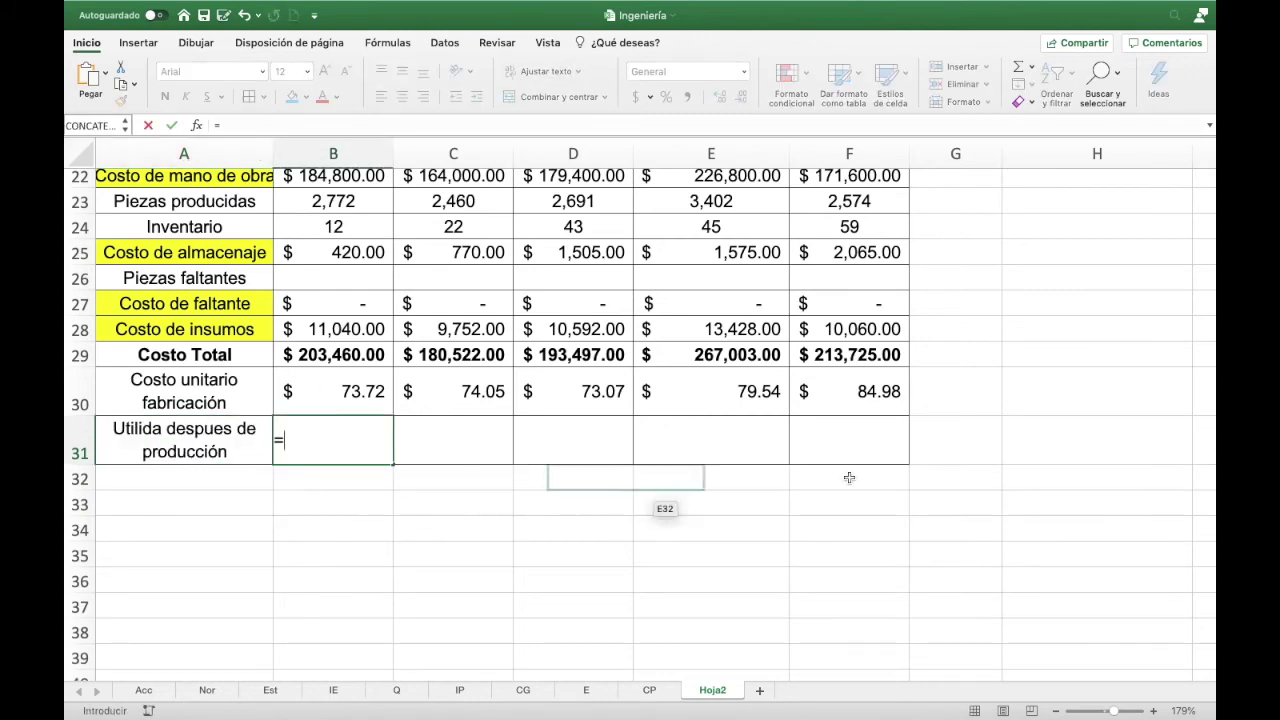
scroll(1135, 444, up, 3)
scroll(1131, 448, up, 7)
scroll(1131, 448, up, 3)
click(1203, 447)
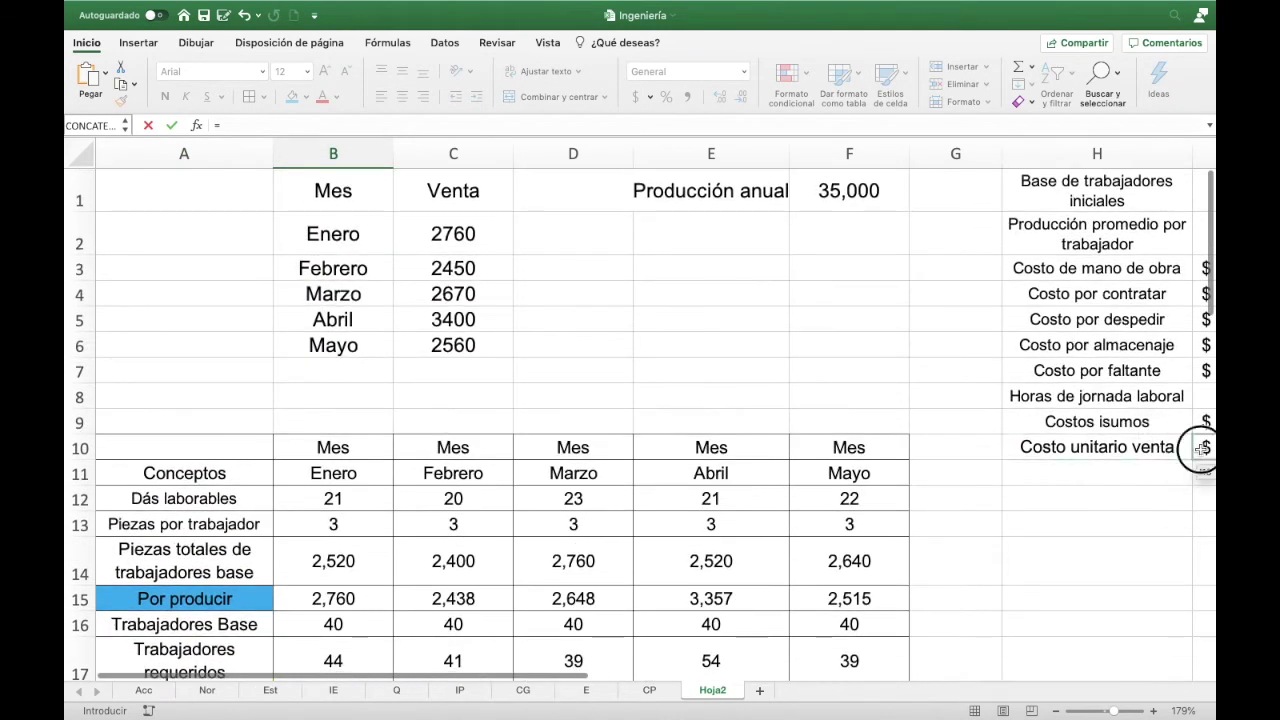
key(F4)
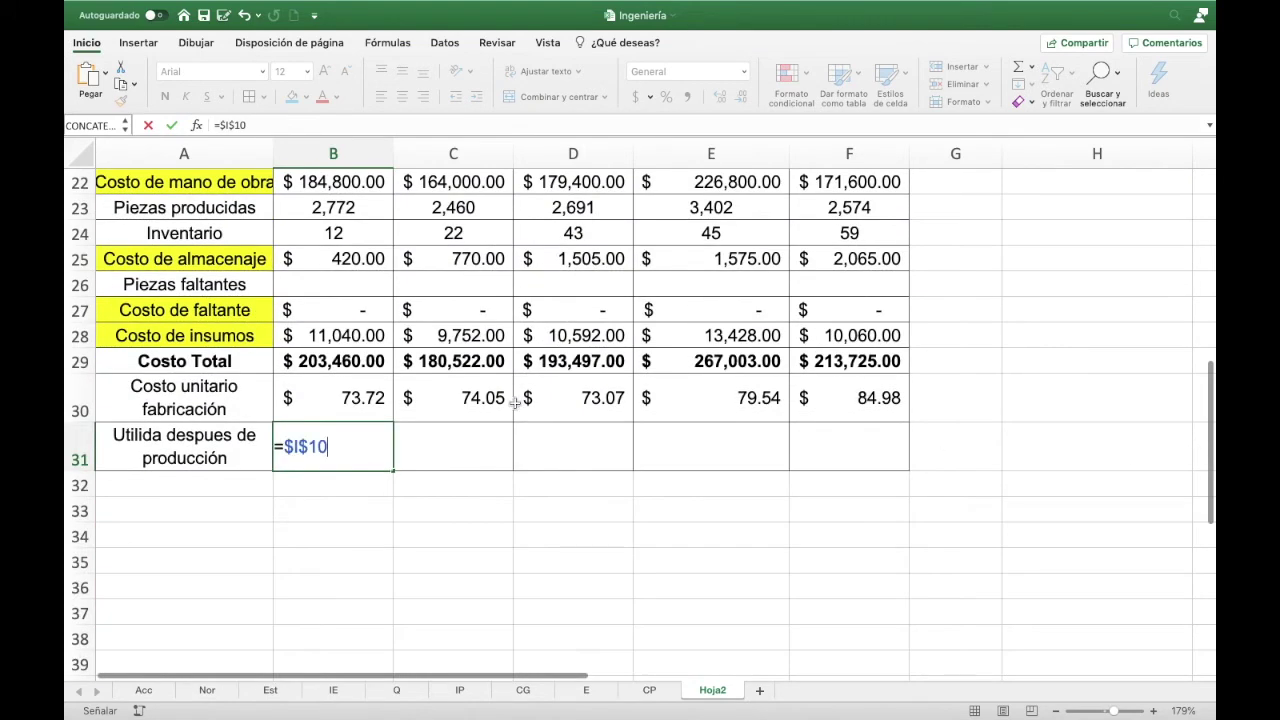
text(-)
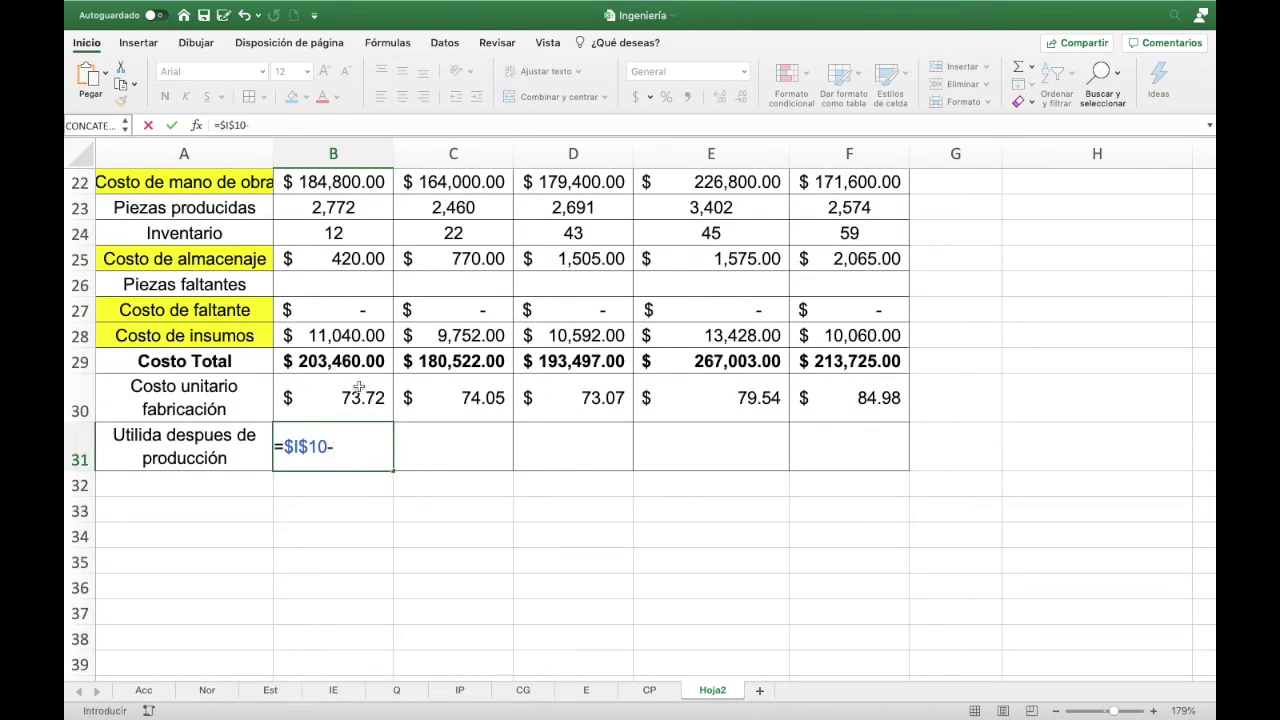
click(357, 385)
key(Return)
click(354, 449)
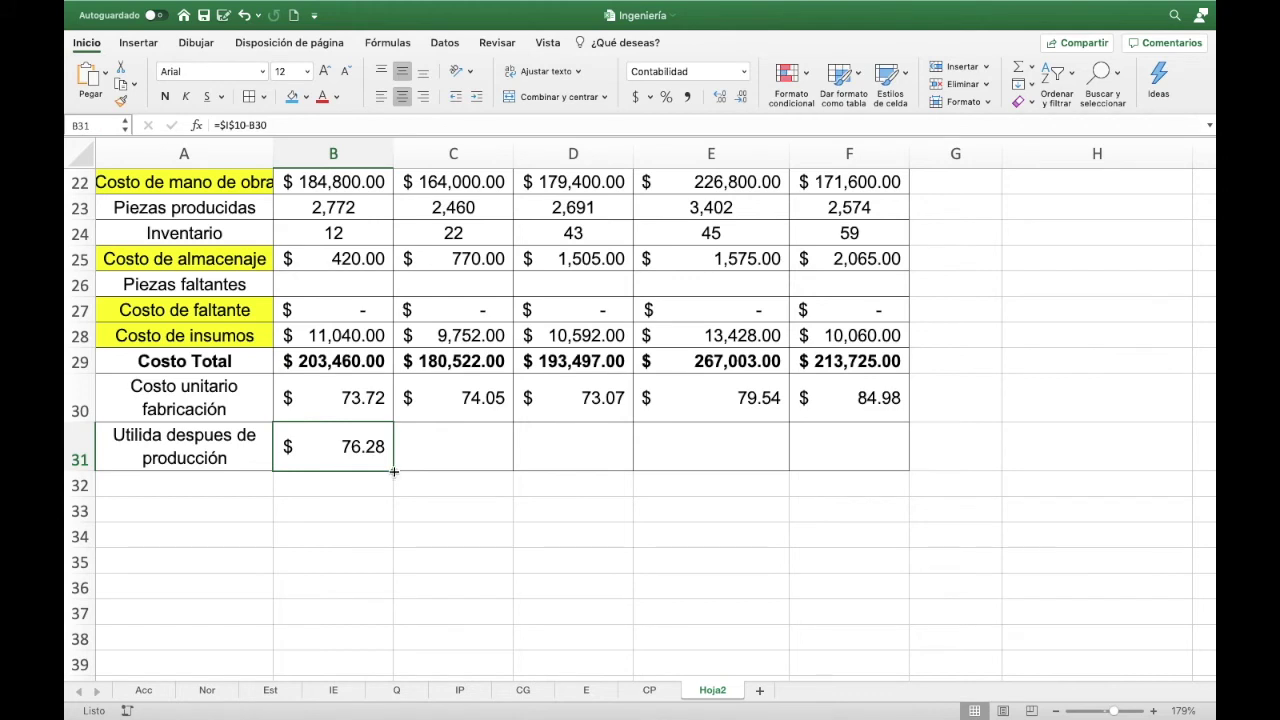
drag(393, 470, 872, 456)
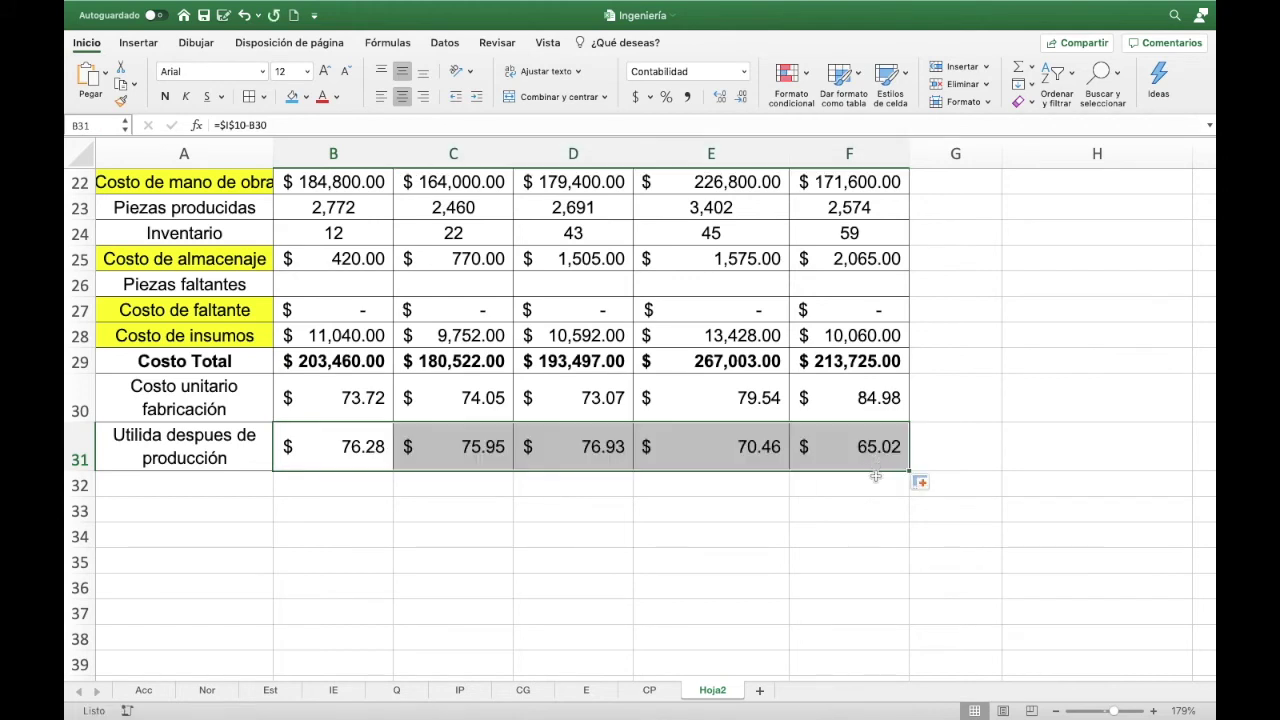
click(177, 494)
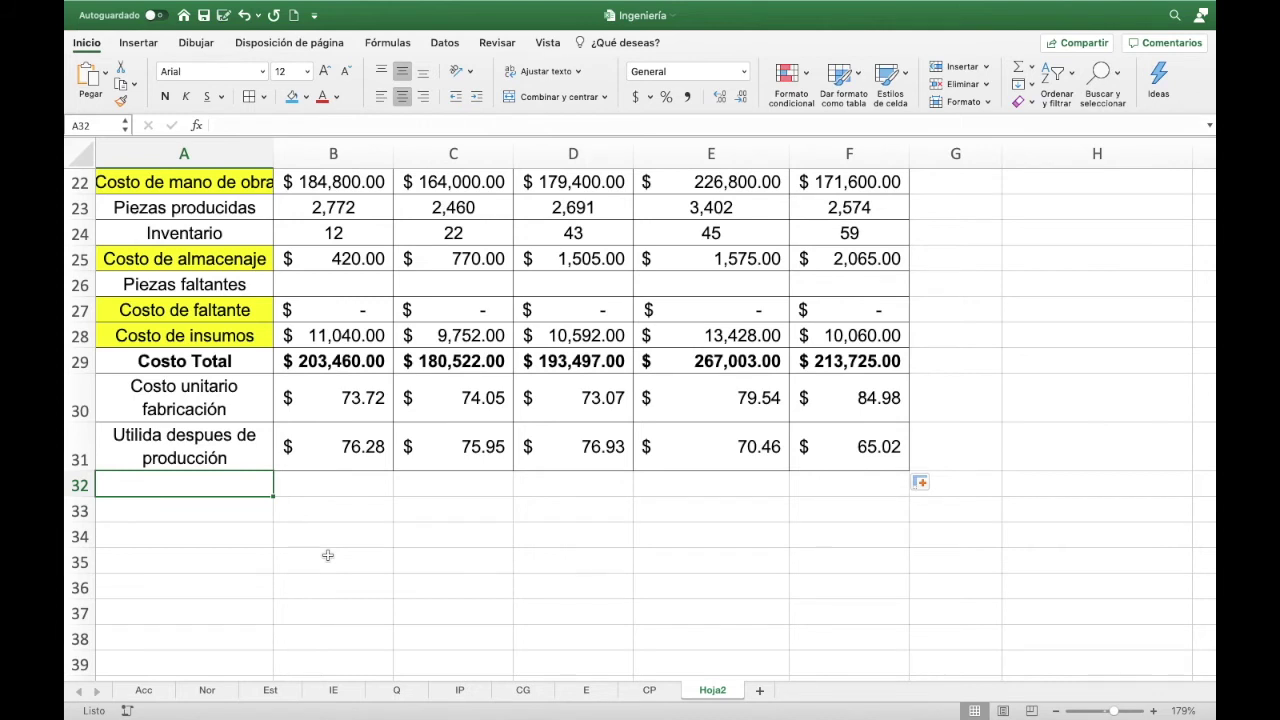
- Type 'Gastos Indurectos' in A32, then correct the label to 'Gastos Indirectos'
text(Gastos )
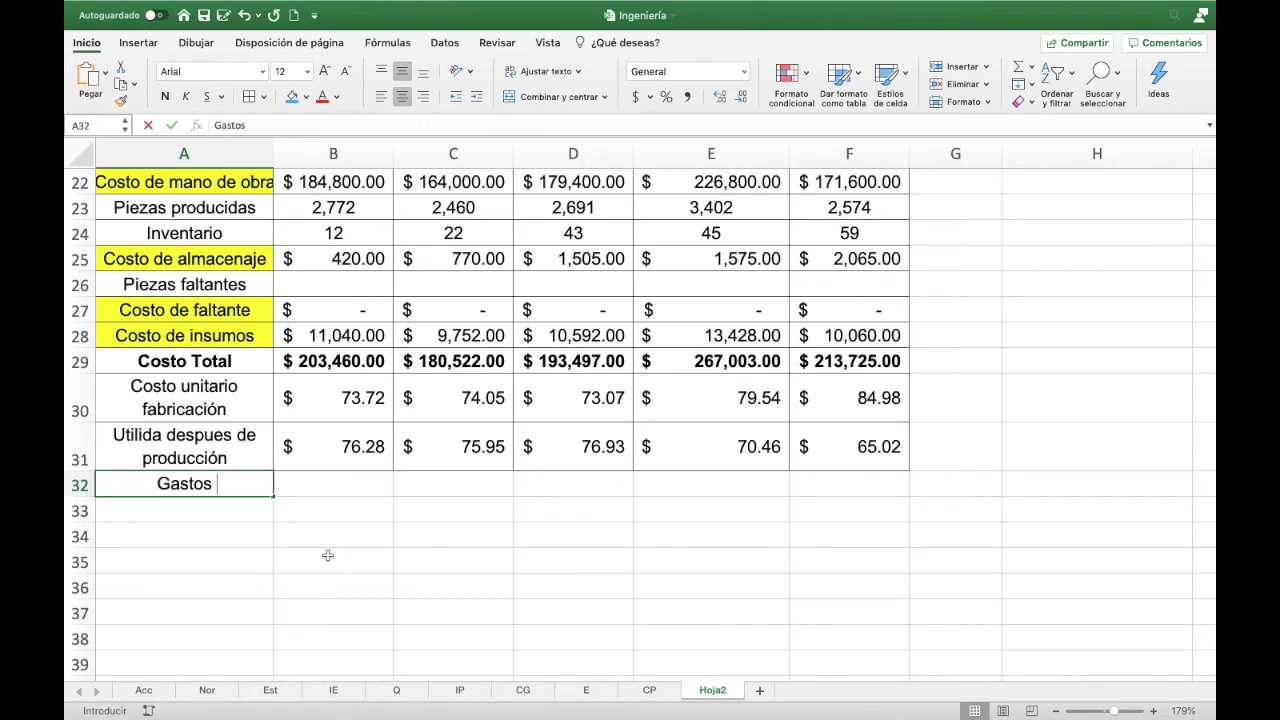
text(I)
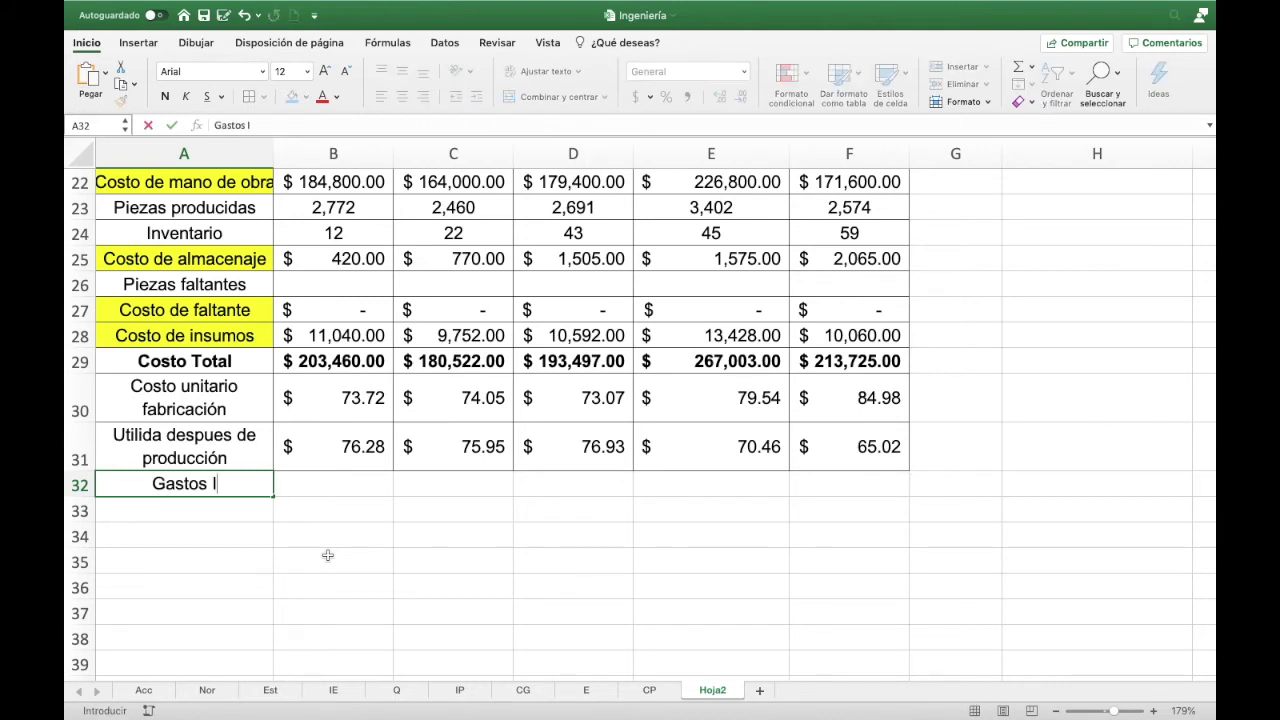
text(ndurect)
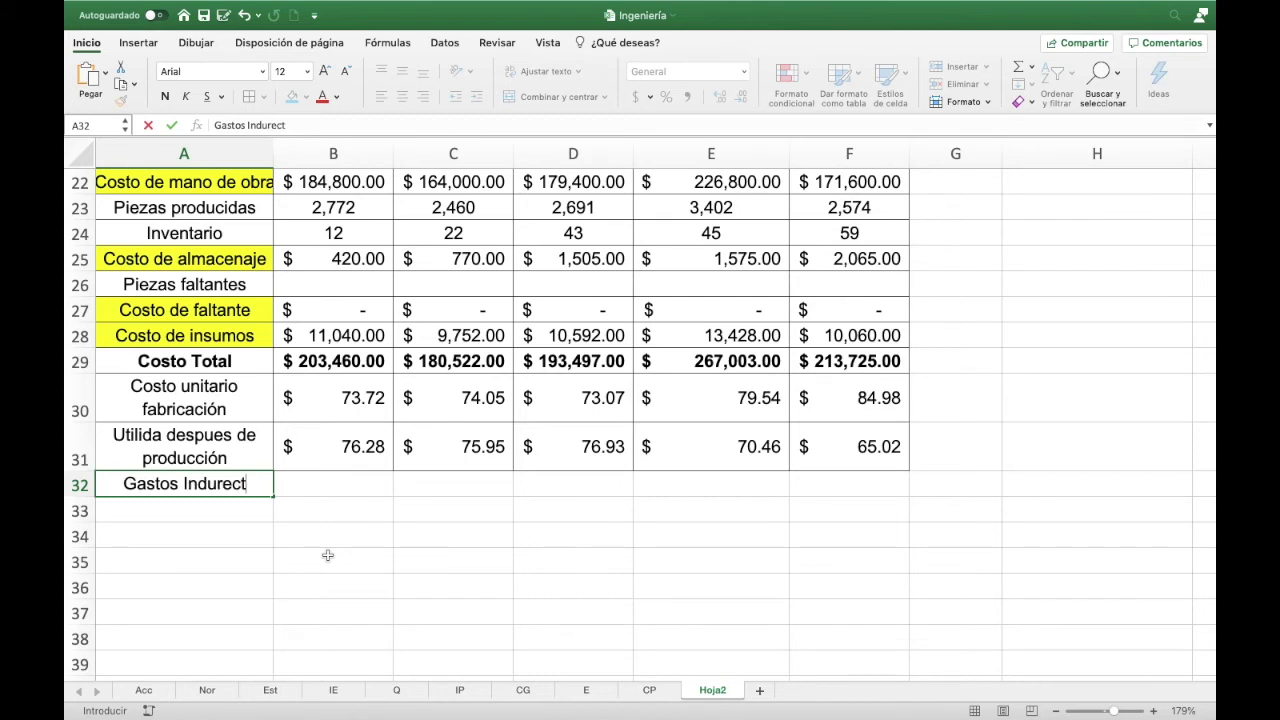
text(os)
key(Tab)
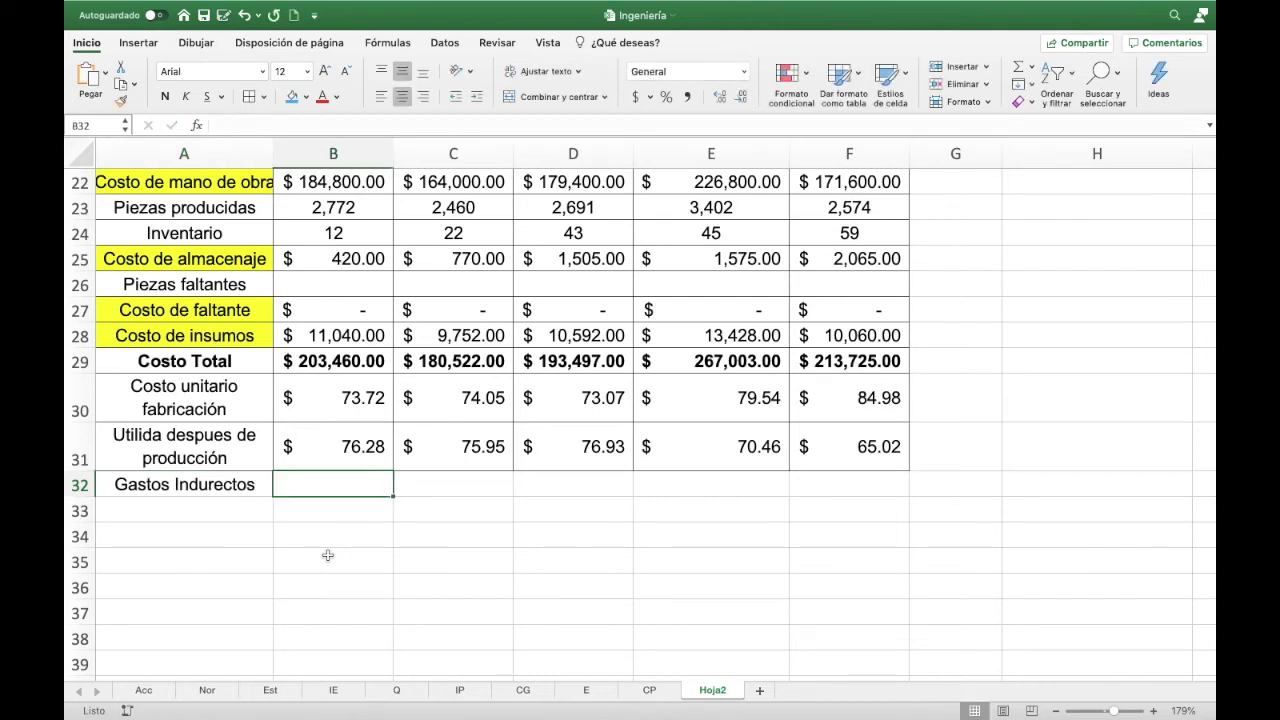
key(Left)
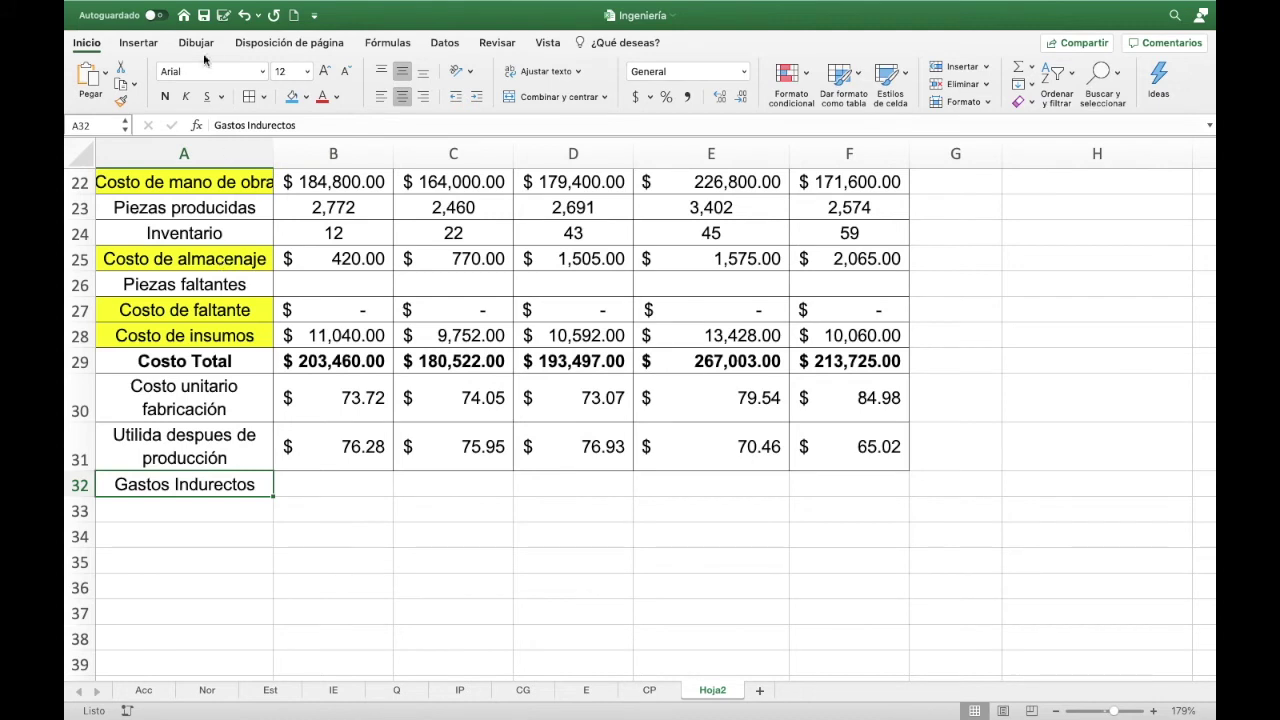
click(263, 124)
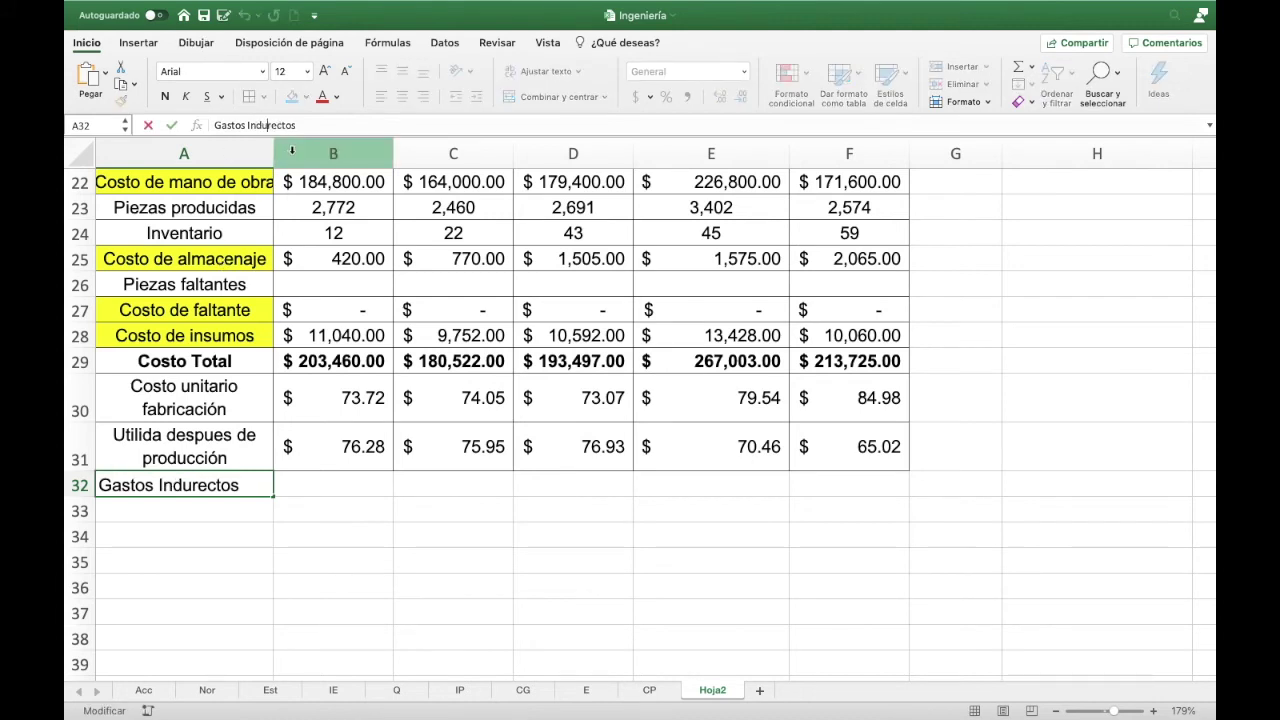
key(BackSpace)
text(i)
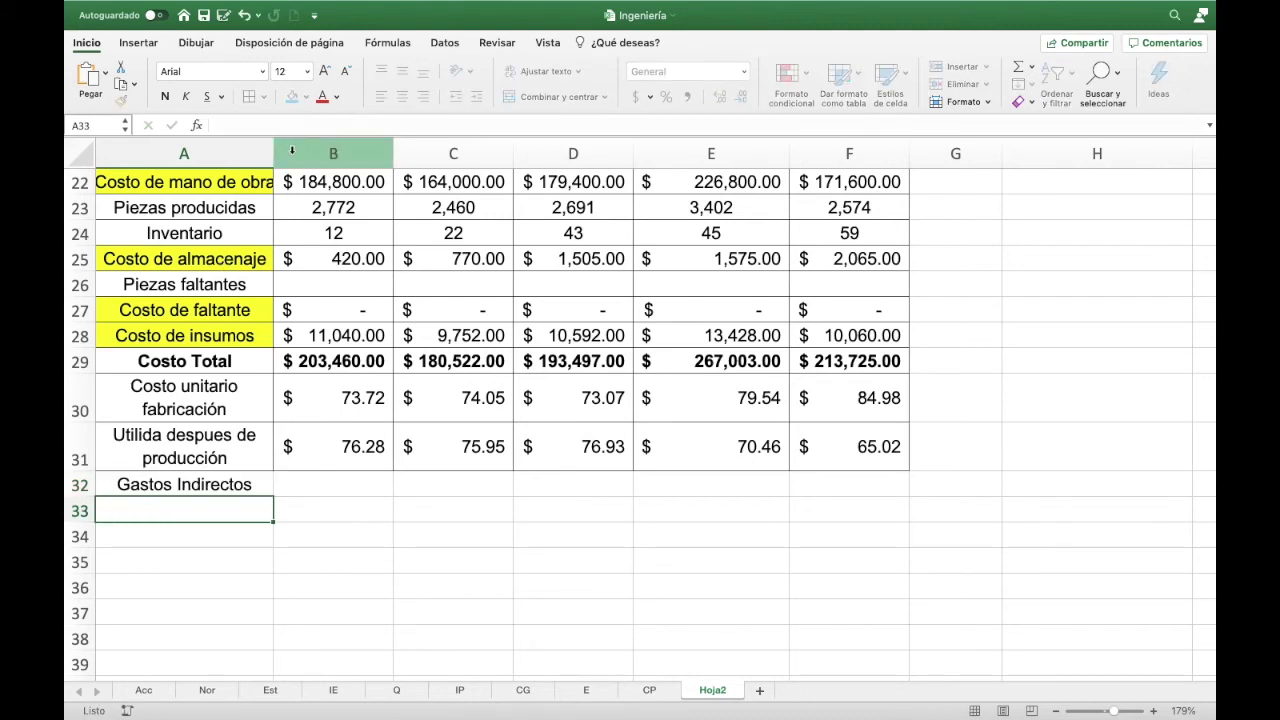
key(Tab)
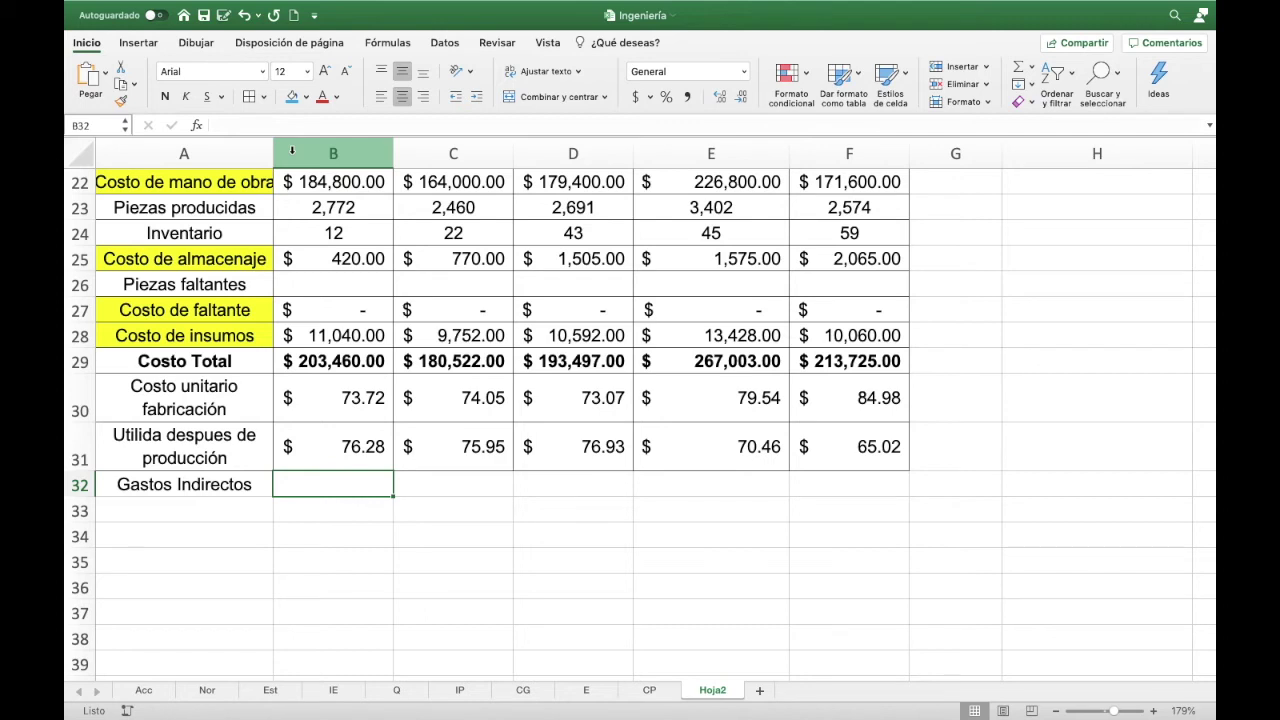
- Enter 50 in B32, copy row 31's currency formatting onto row 32, and fill $50.00 to F32
text(50)
key(Right)
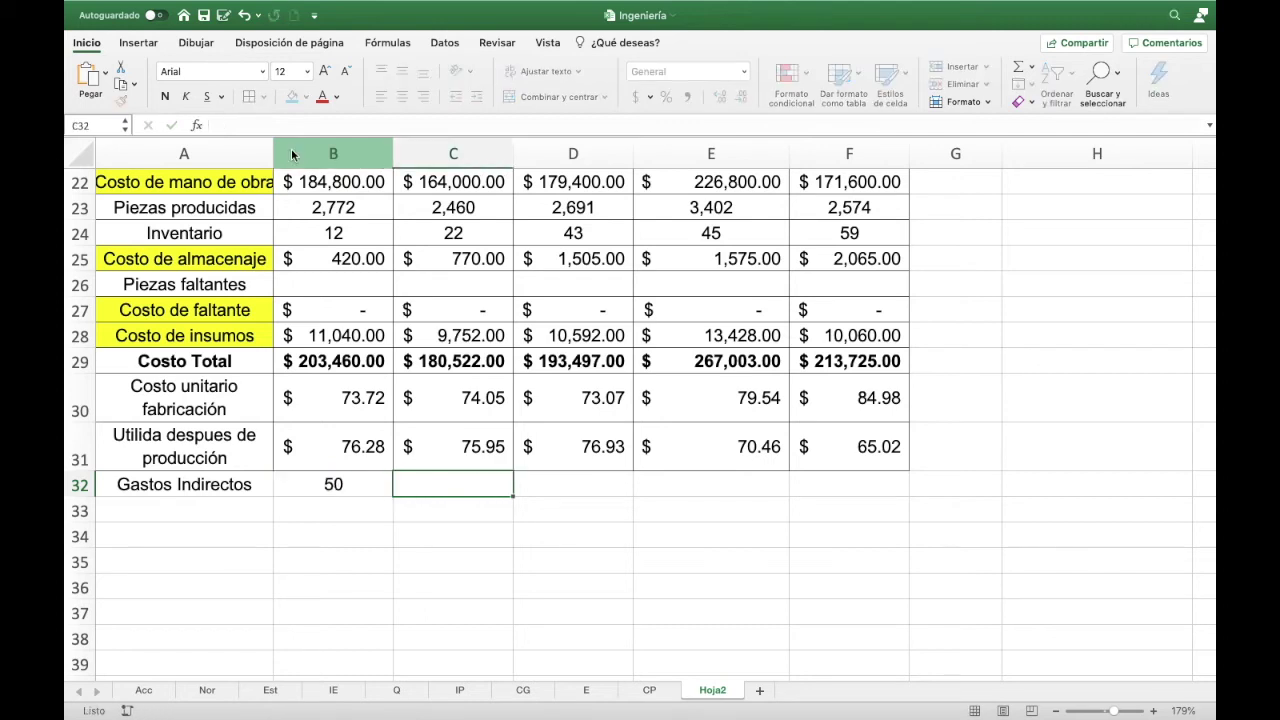
key(Left)
click(334, 452)
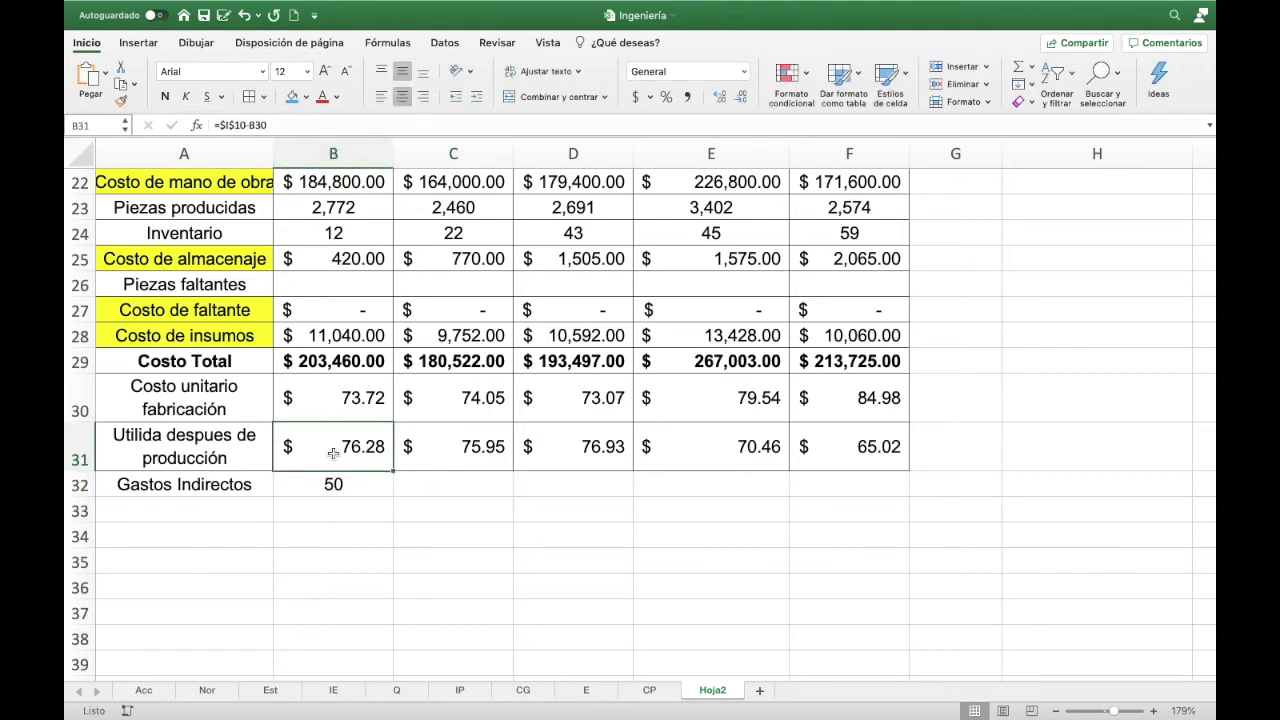
click(121, 100)
click(345, 483)
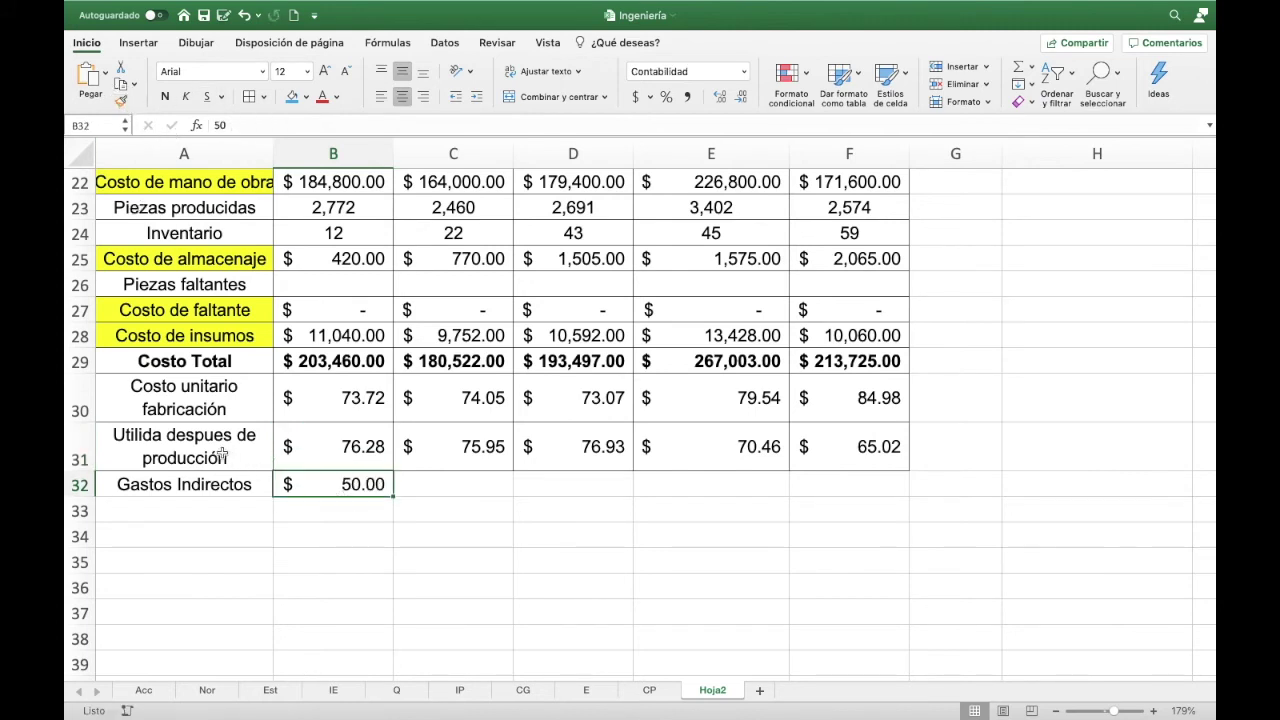
mouse_move(220, 452)
mouse_down()
mouse_move(347, 468)
mouse_move(863, 456)
mouse_up()
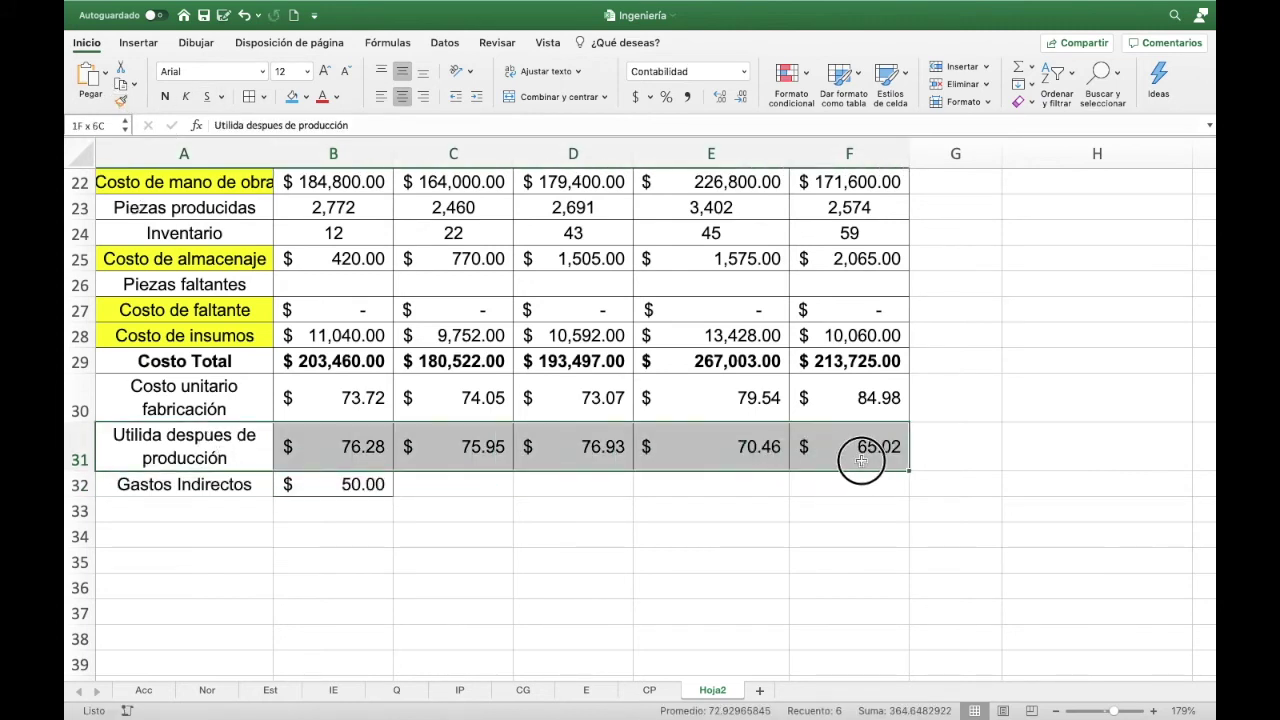
click(121, 100)
click(190, 488)
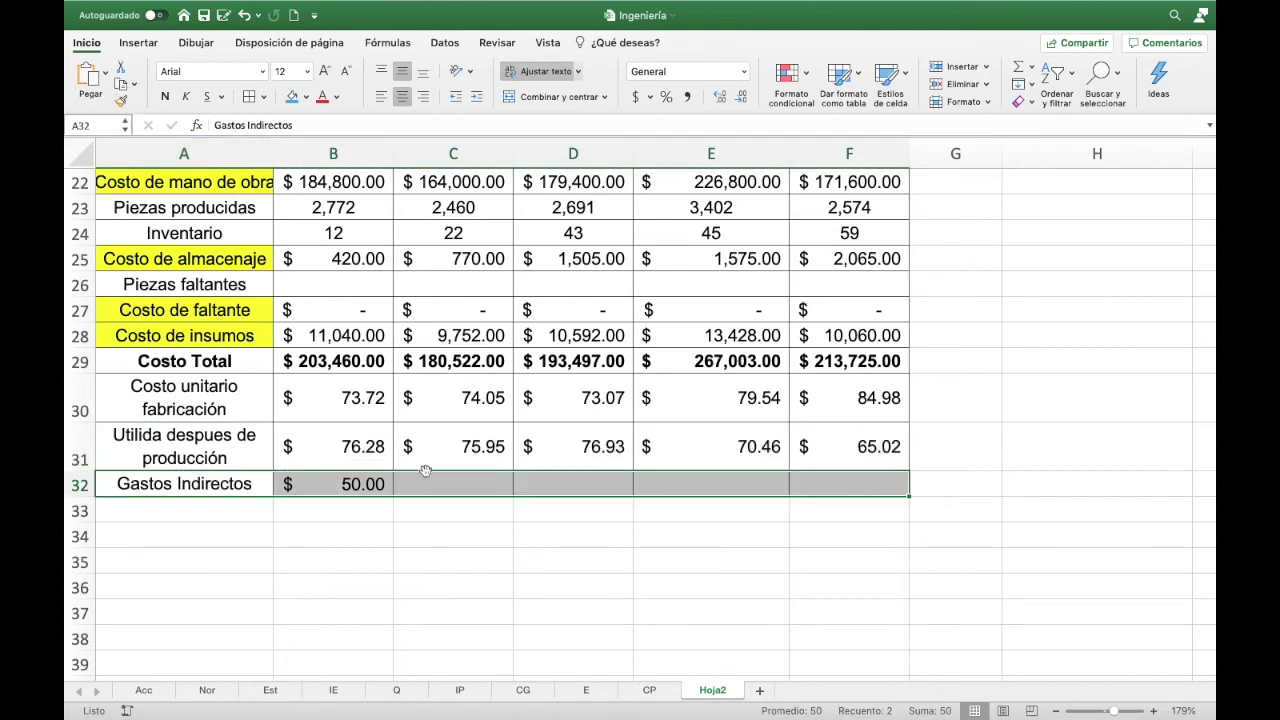
click(390, 483)
drag(393, 495, 845, 480)
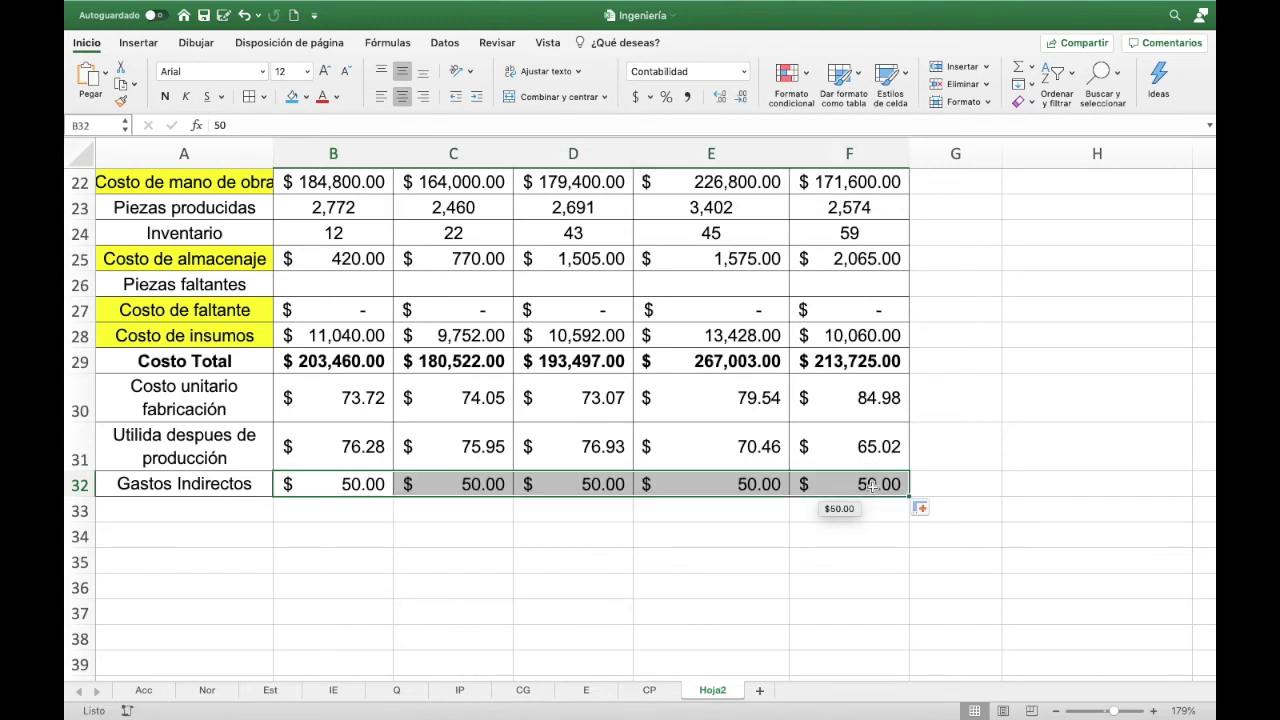
click(189, 512)
- Add 'Utilidad real' in A33 with =B31-B32 filled to F33, then border A33:F33
text(Ut)
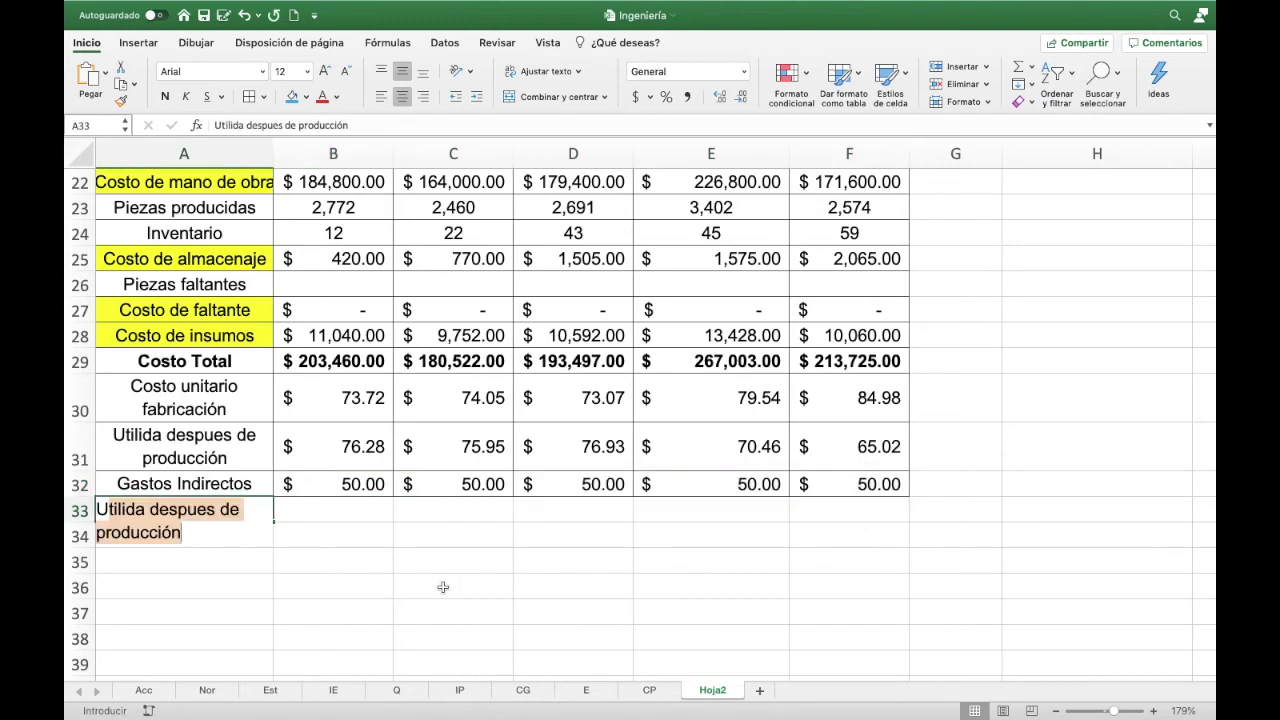
text(ilida)
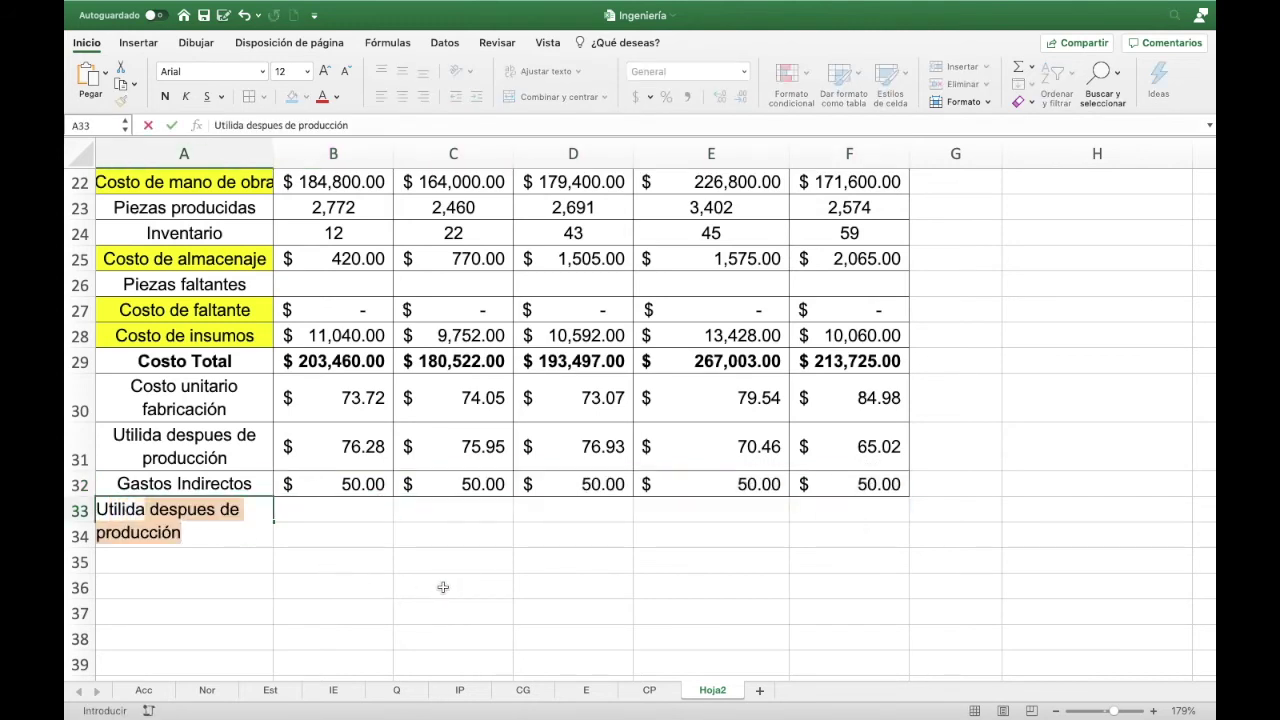
text(d r)
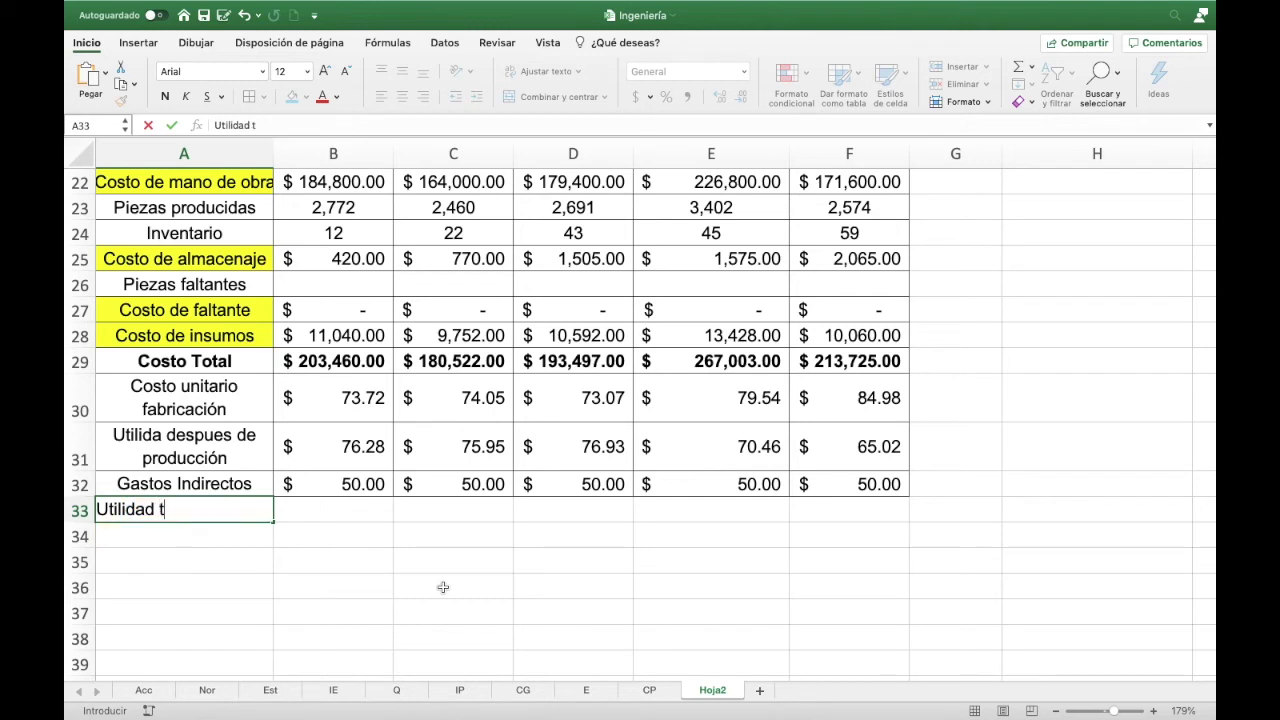
text(eal)
key(Tab)
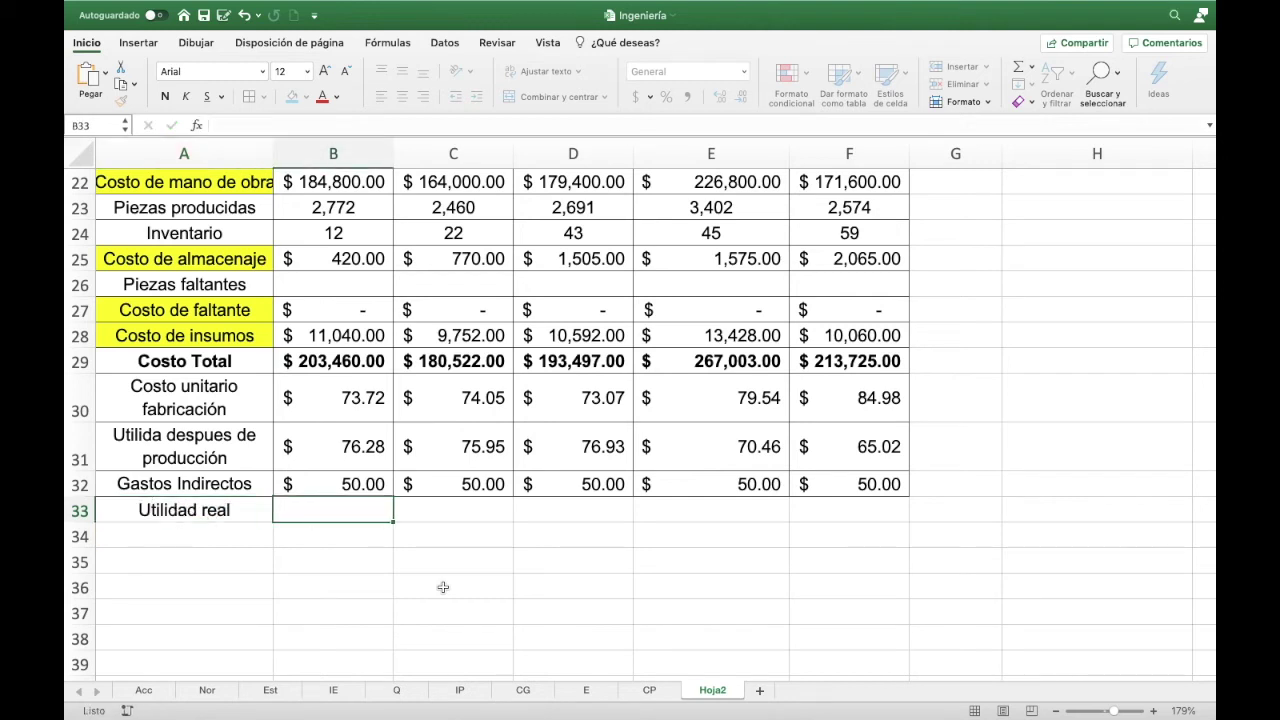
text(=)
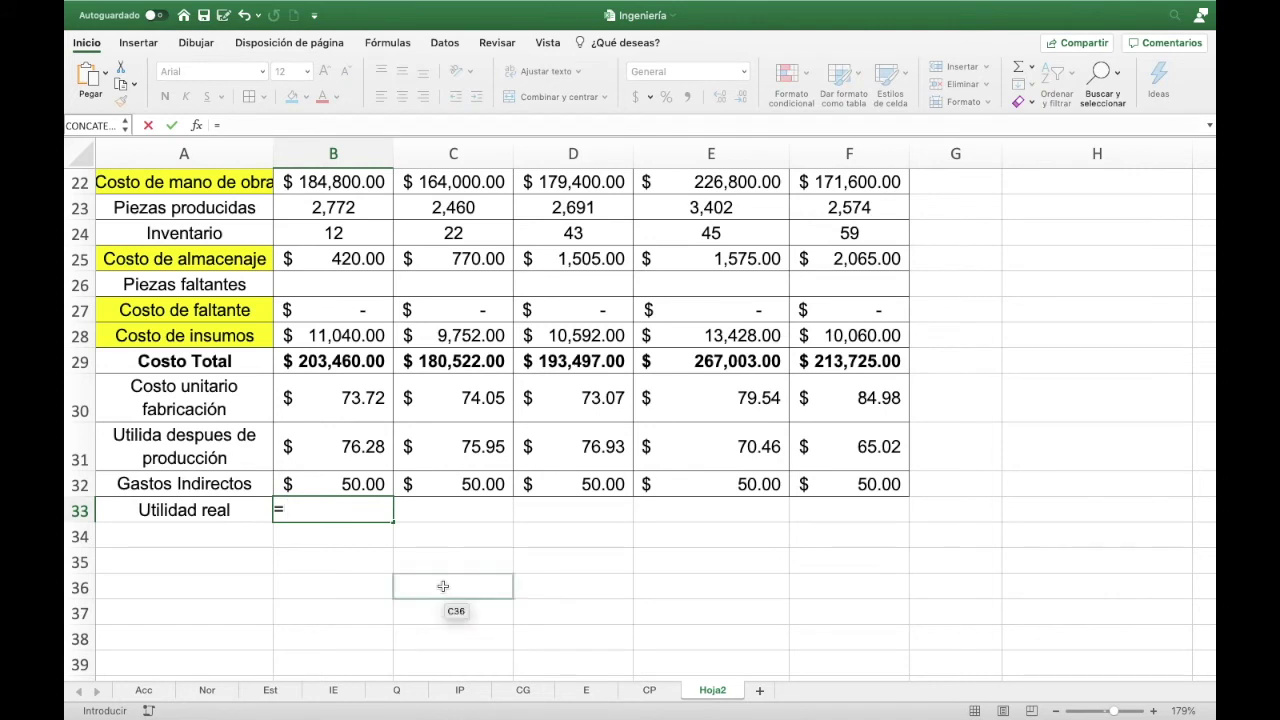
click(355, 448)
text(-)
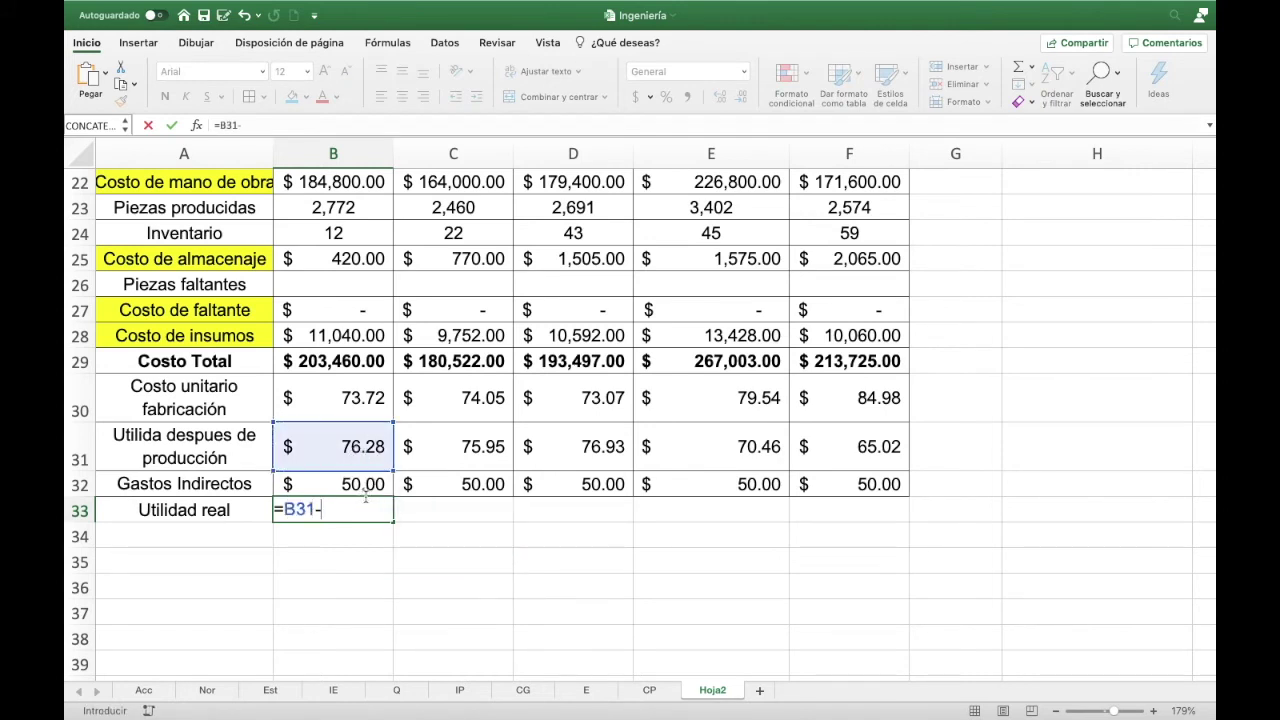
click(362, 486)
key(Return)
click(363, 508)
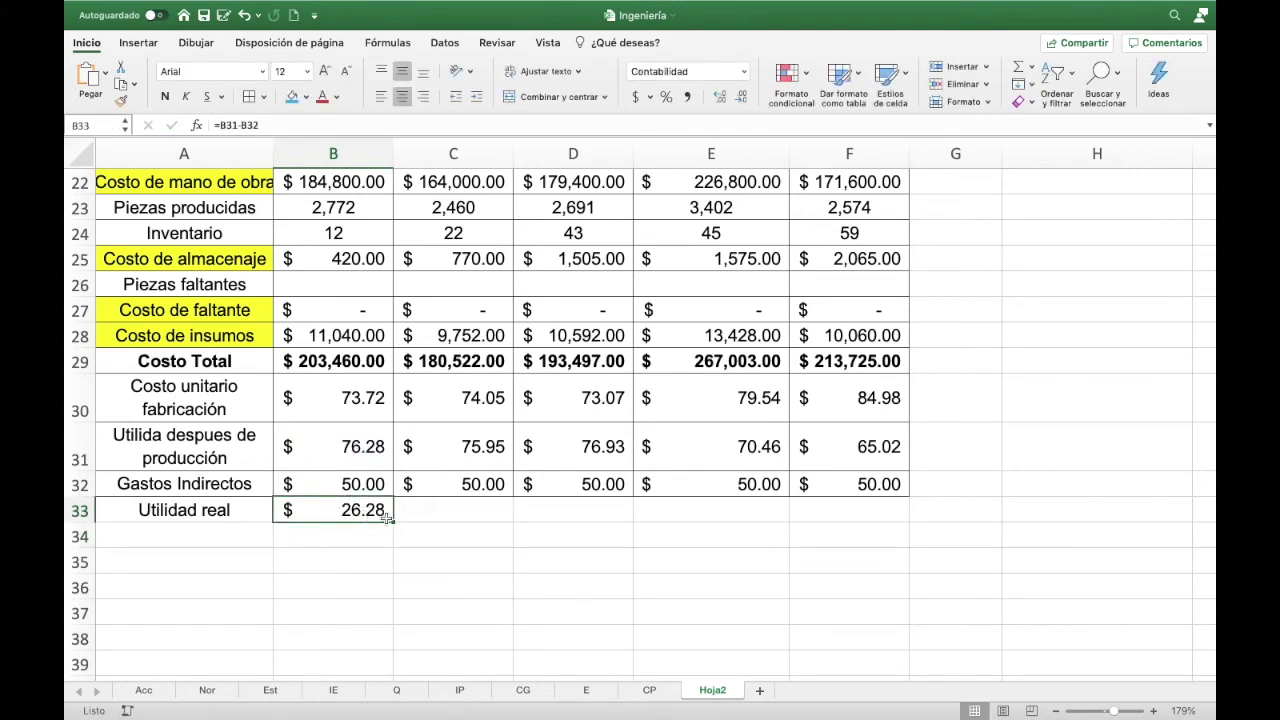
mouse_move(393, 522)
mouse_down()
mouse_move(838, 543)
mouse_move(889, 529)
mouse_up()
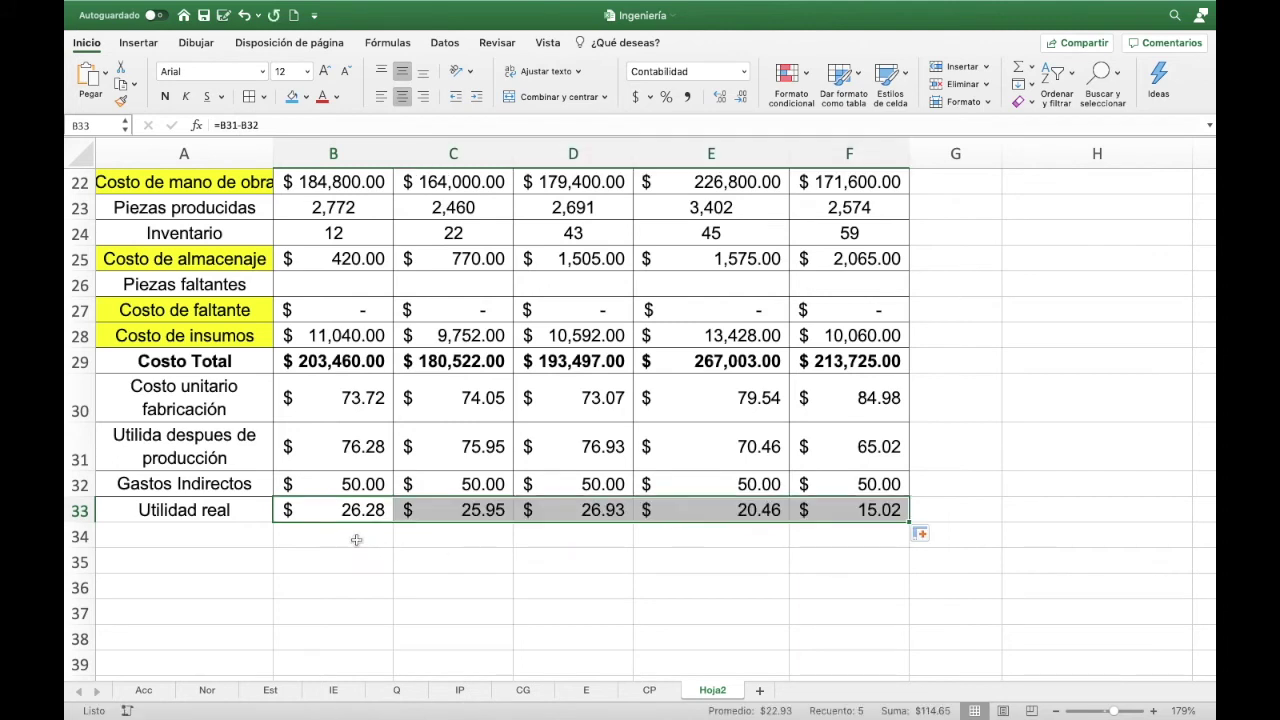
drag(257, 512, 850, 515)
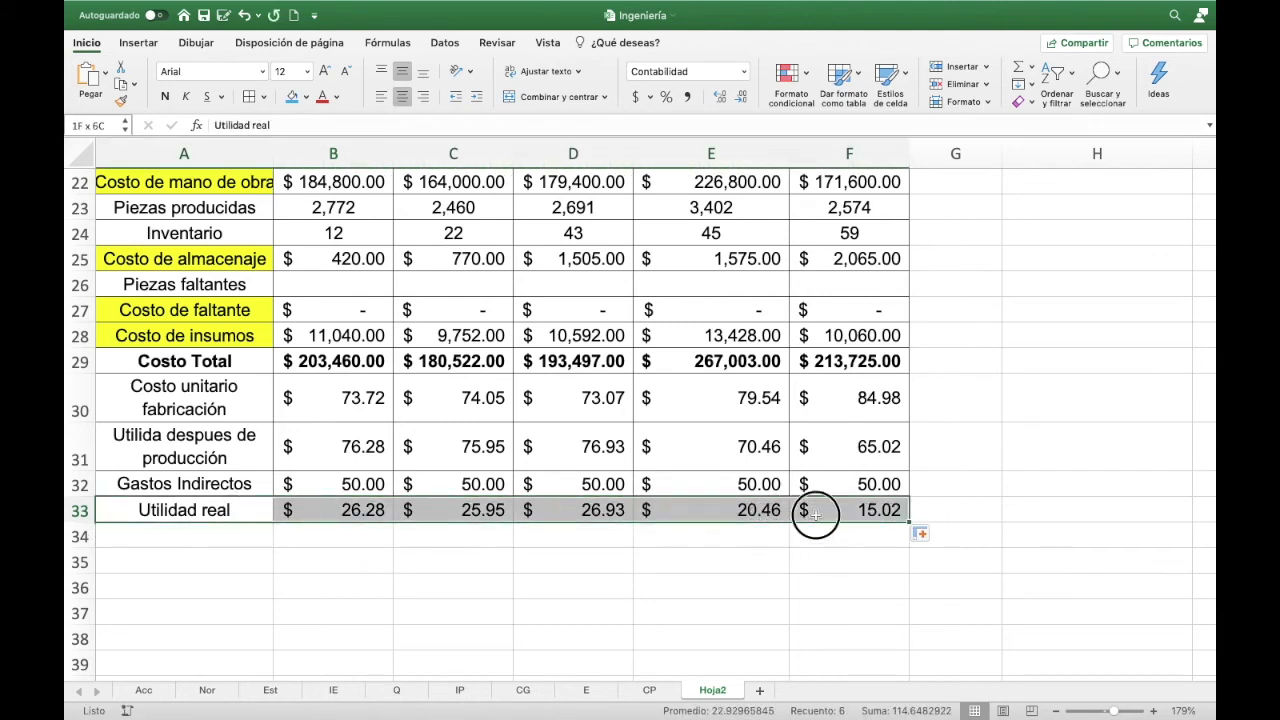
click(249, 96)
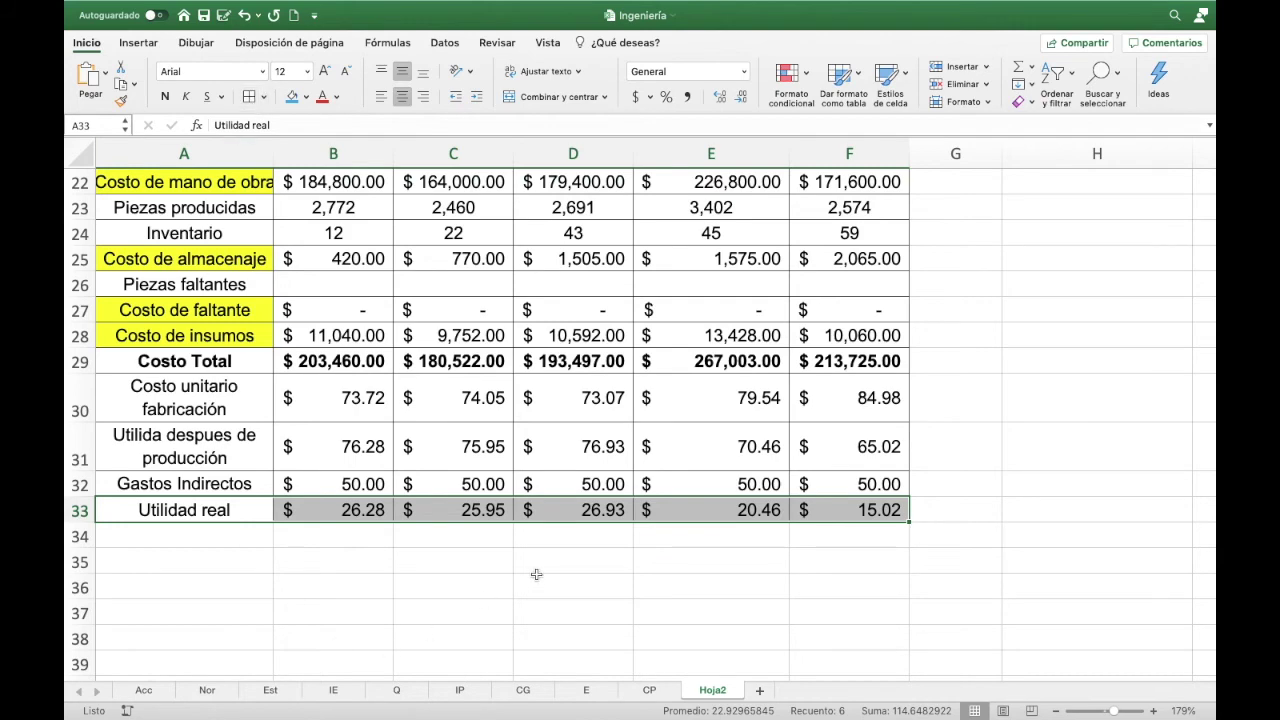
- Check May's real profit formula in F33, then select I11 below Costo unitario venta
scroll(536, 574, up, 2)
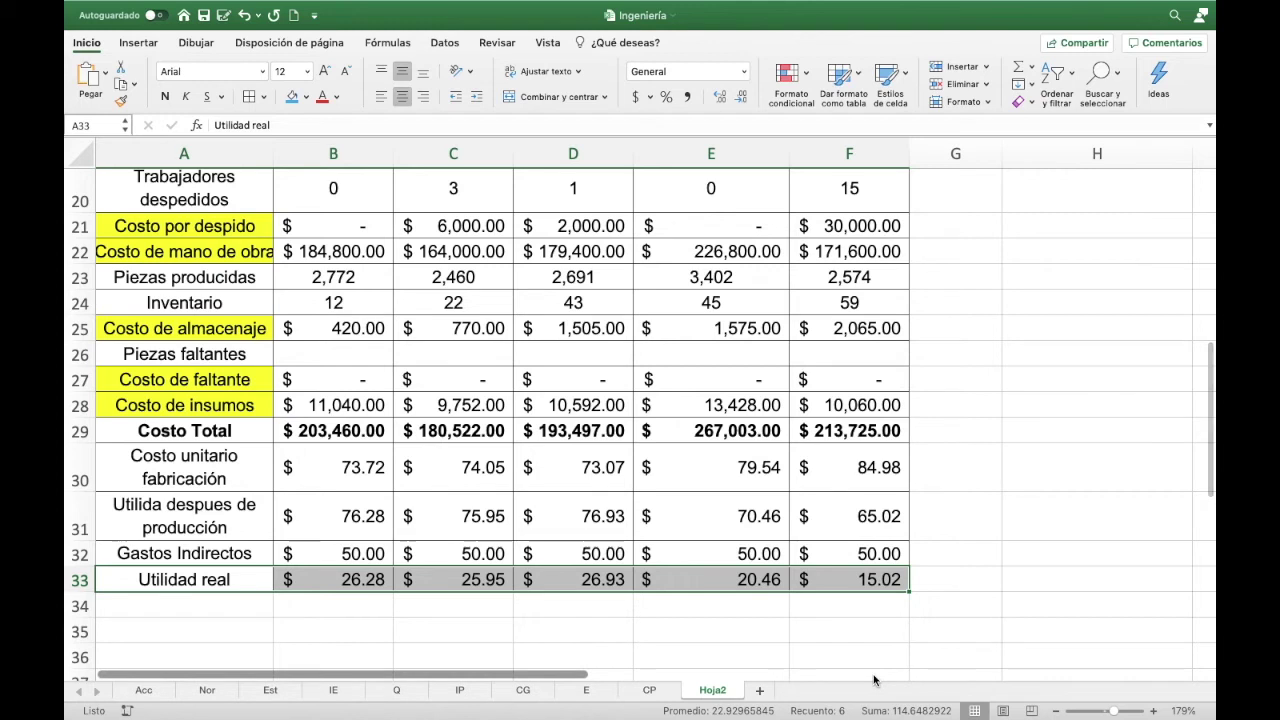
click(840, 576)
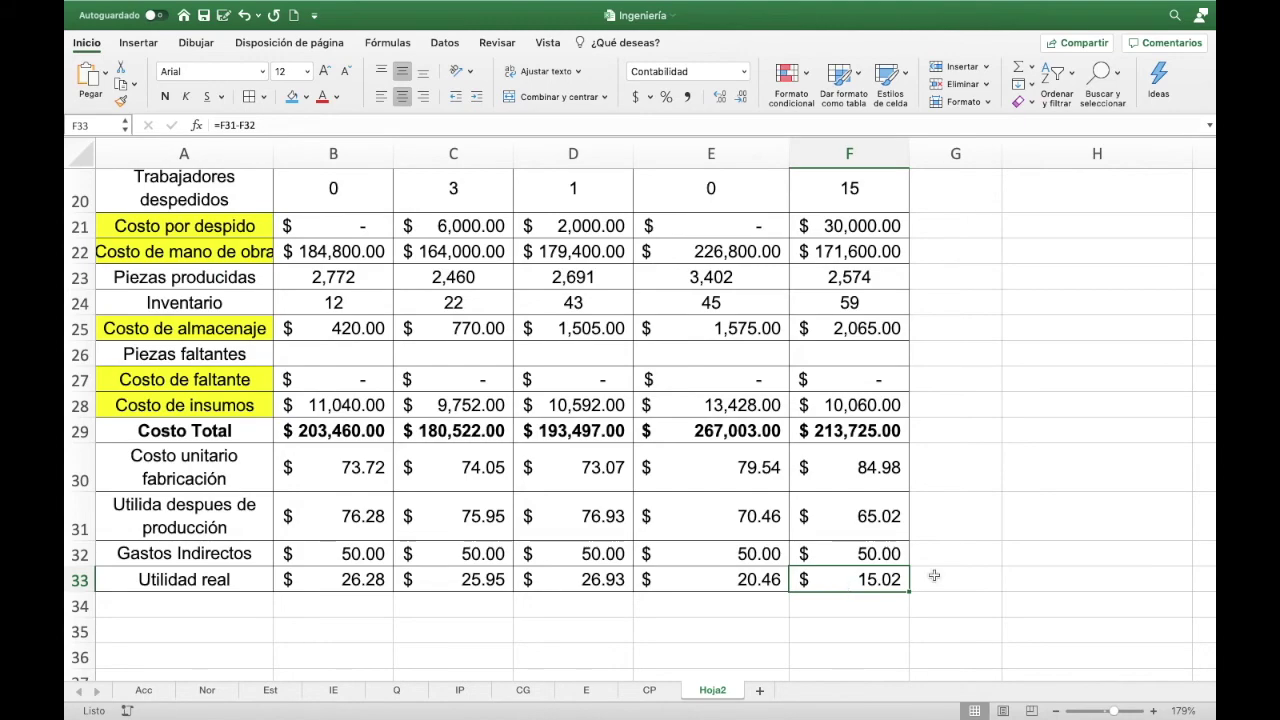
scroll(935, 577, up, 2)
scroll(935, 577, up, 5)
scroll(935, 577, up, 2)
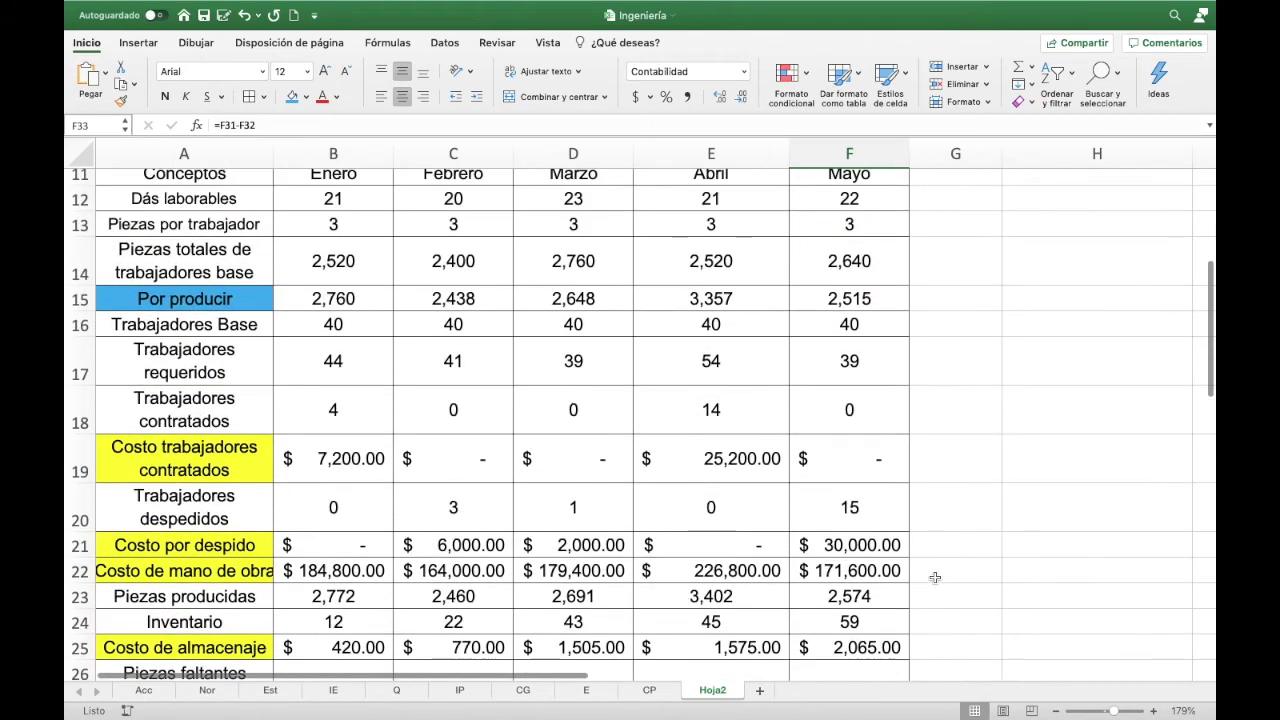
scroll(935, 577, up, 3)
scroll(935, 577, right, 2)
scroll(935, 577, right, 2)
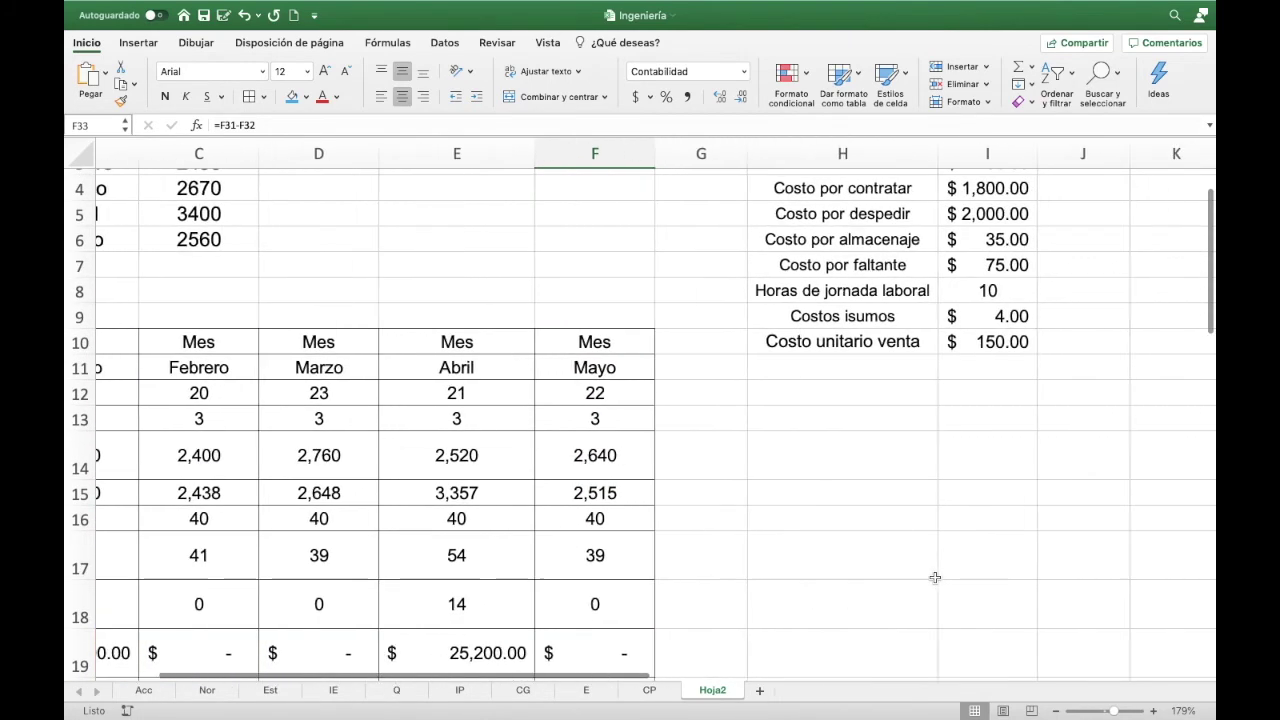
scroll(935, 577, right, 1)
click(971, 367)
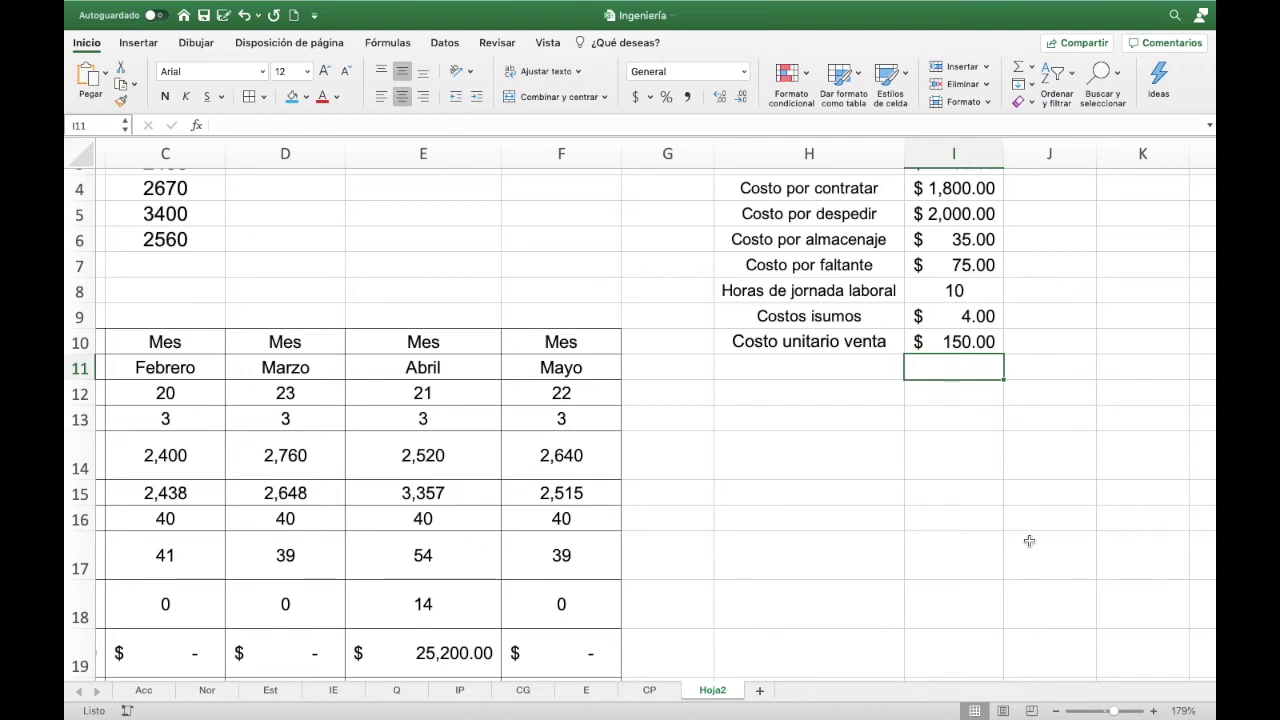
- Add a Utilidad parameter in H11 with value 30 formatted as 30% in I11
key(Left)
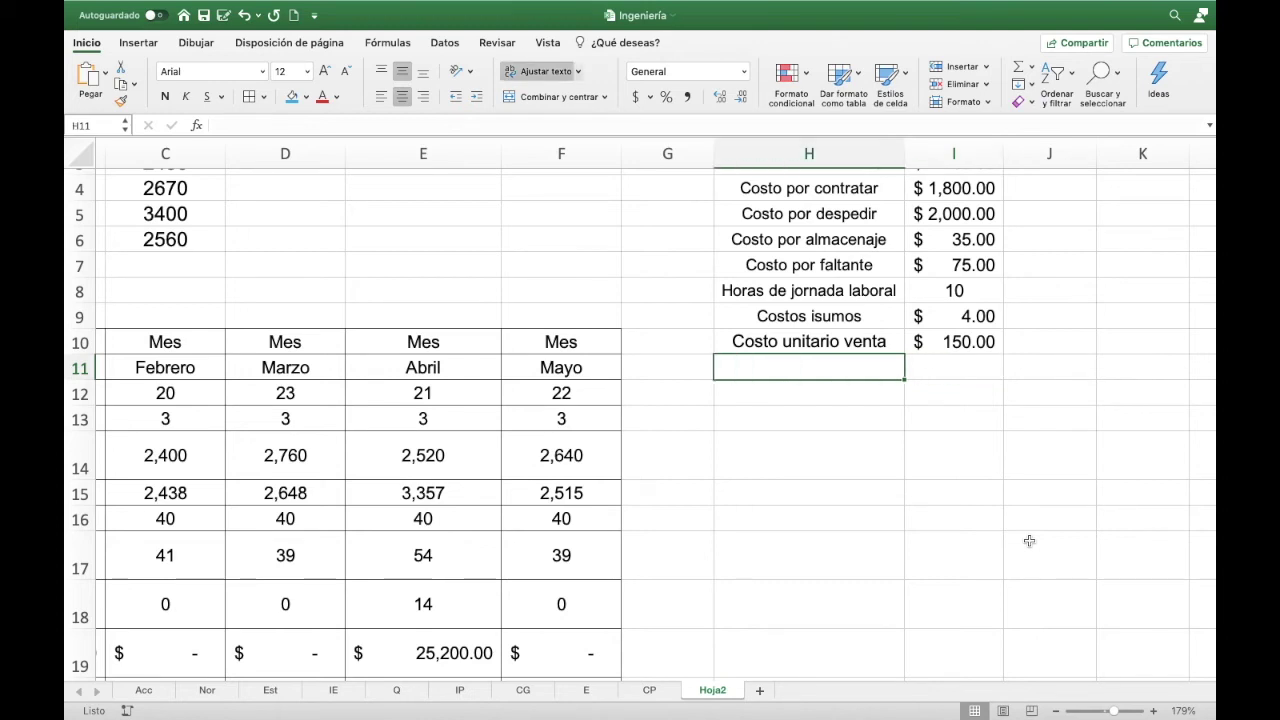
text(Utilida)
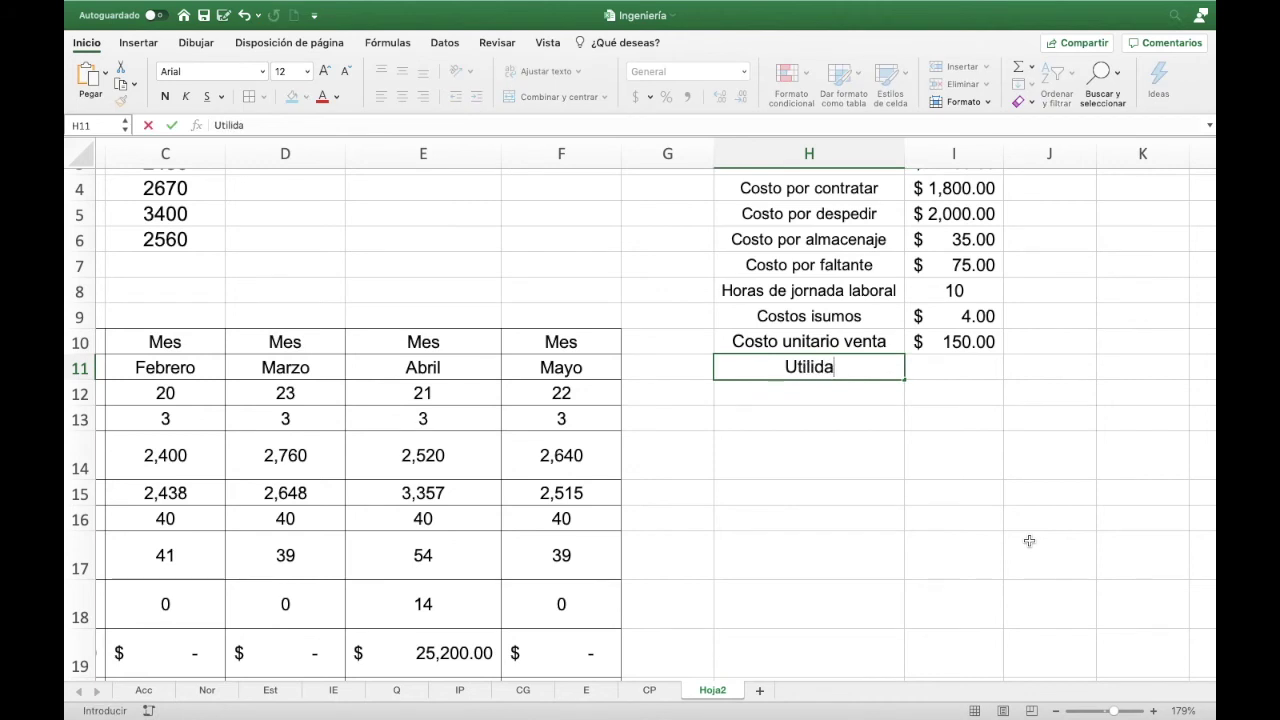
text(d)
key(Tab)
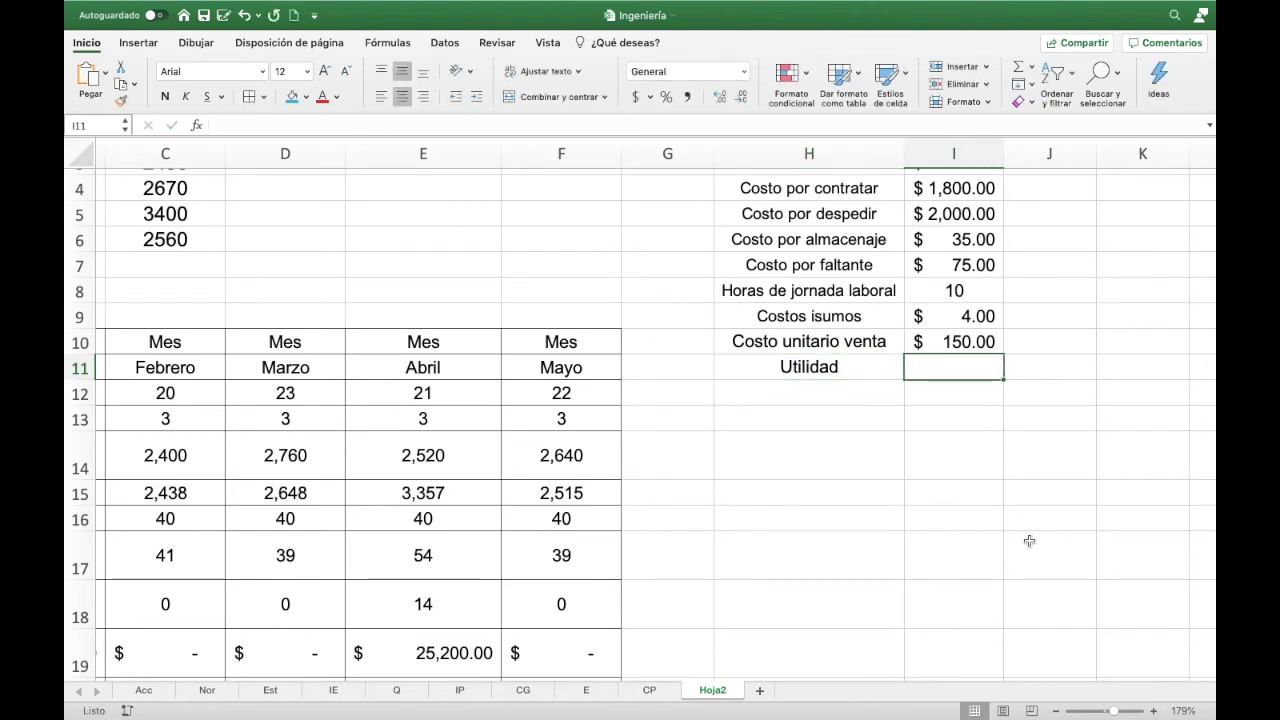
text(30)
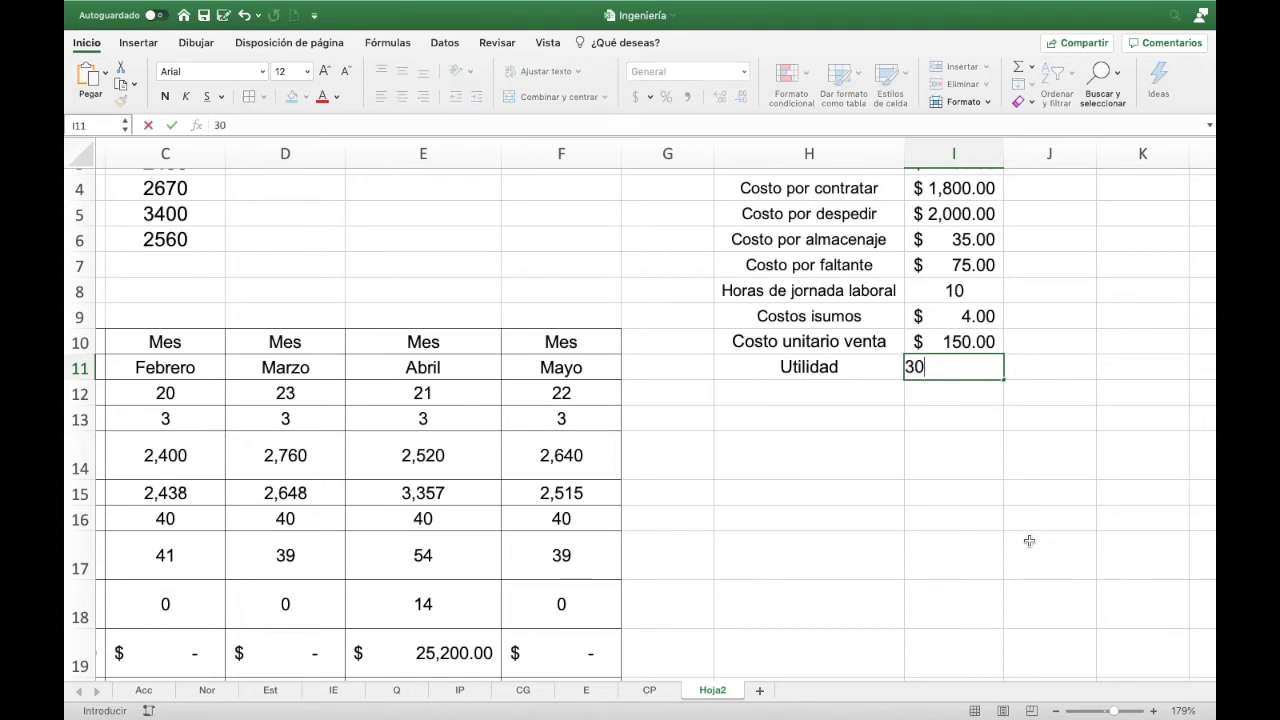
key(Return)
key(Up)
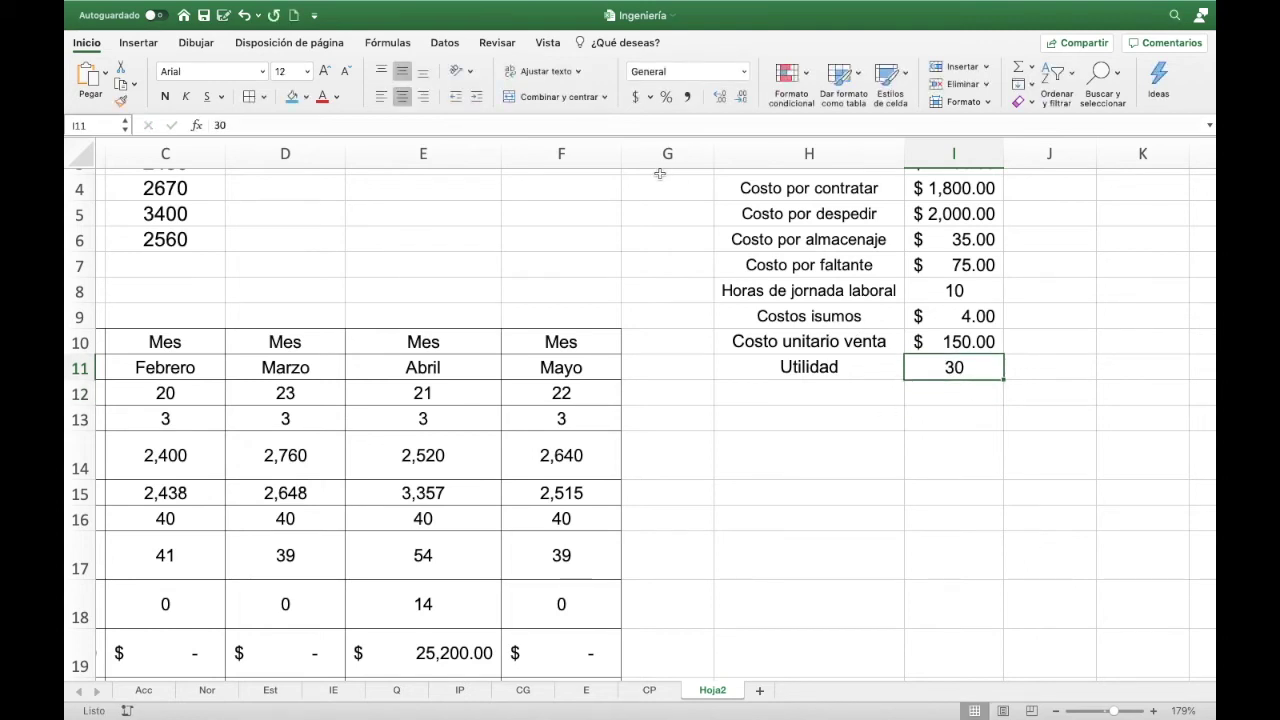
click(666, 97)
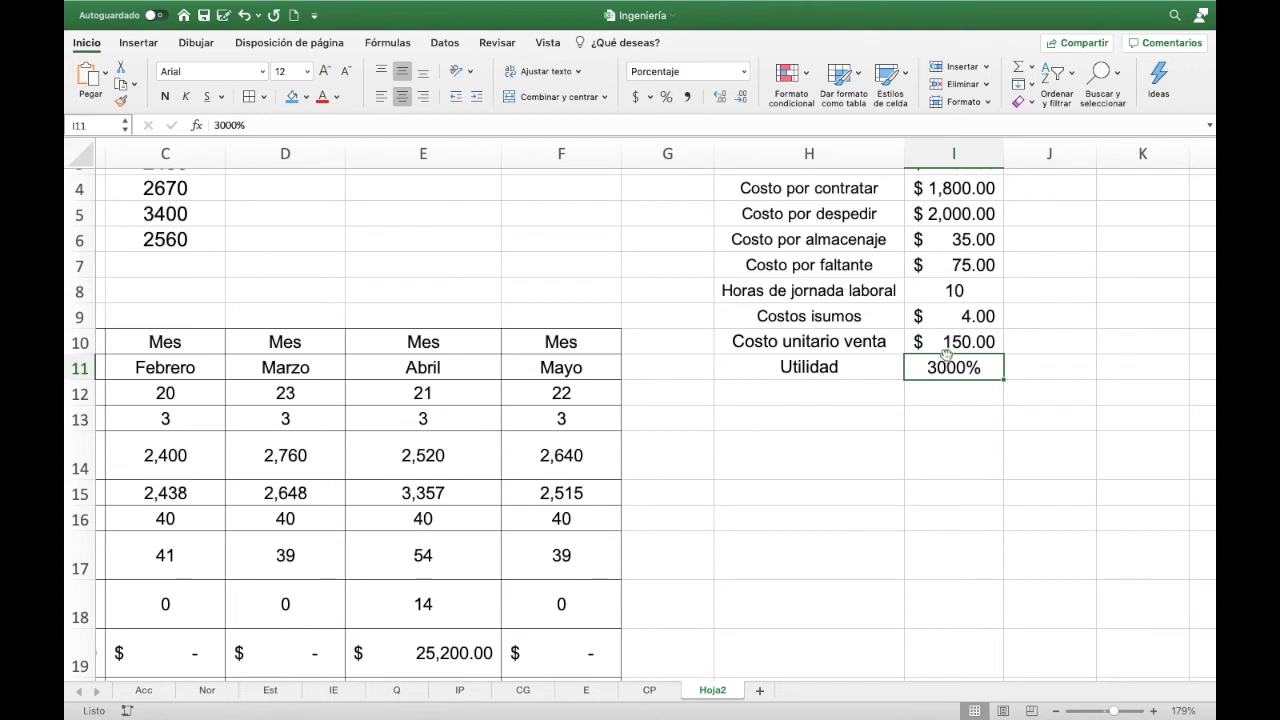
text(30)
key(Return)
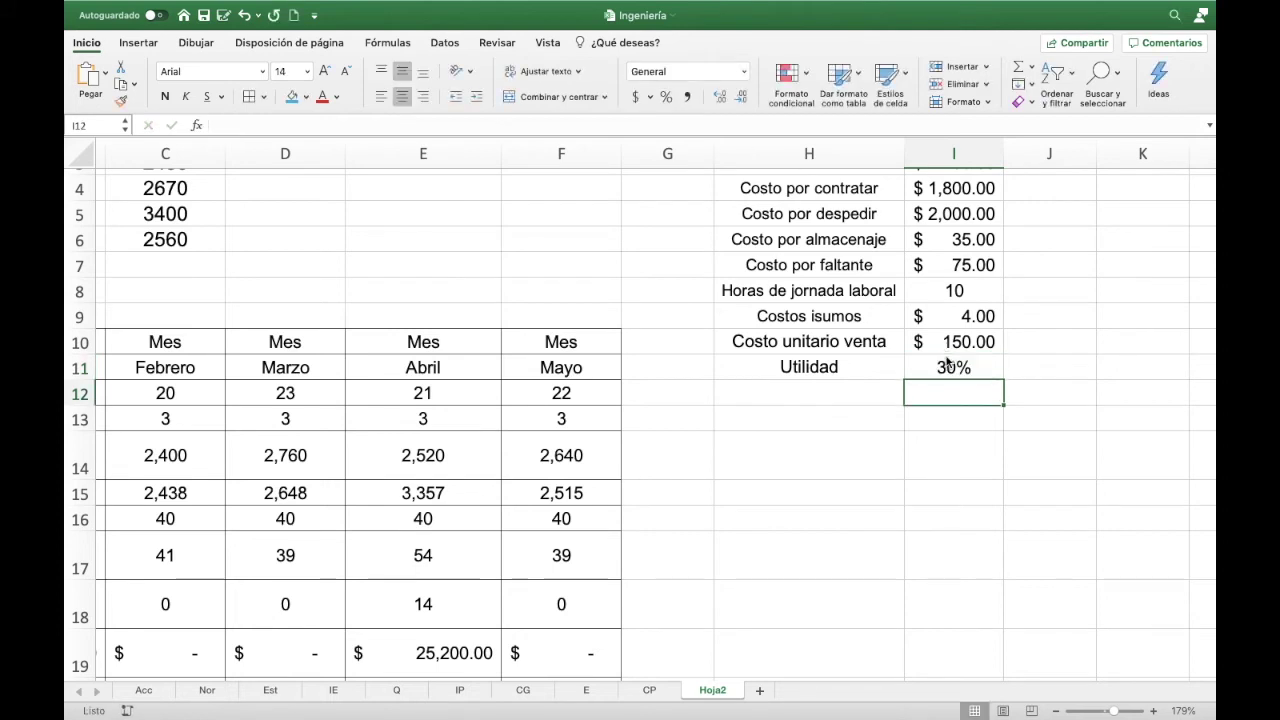
key(Up)
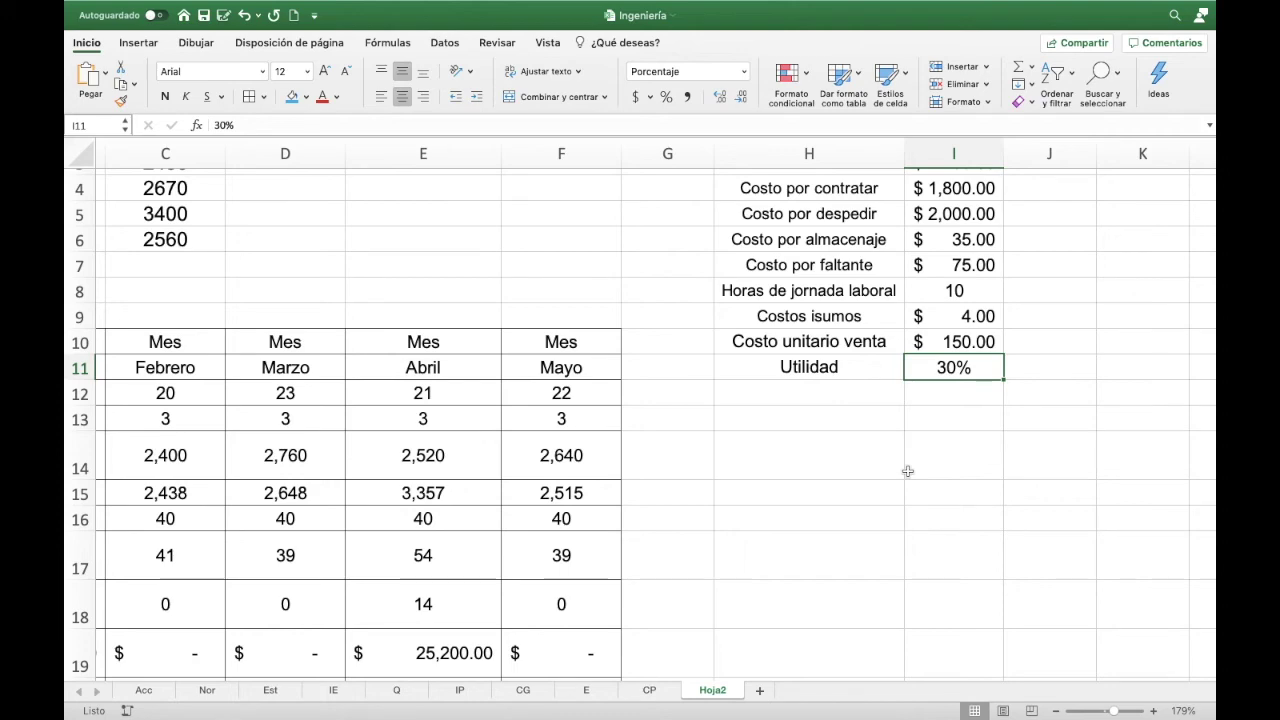
- Review the empty cell below the Utilidad real row, then return to the parameter list
scroll(843, 566, down, 5)
scroll(843, 566, down, 5)
scroll(836, 571, left, 2)
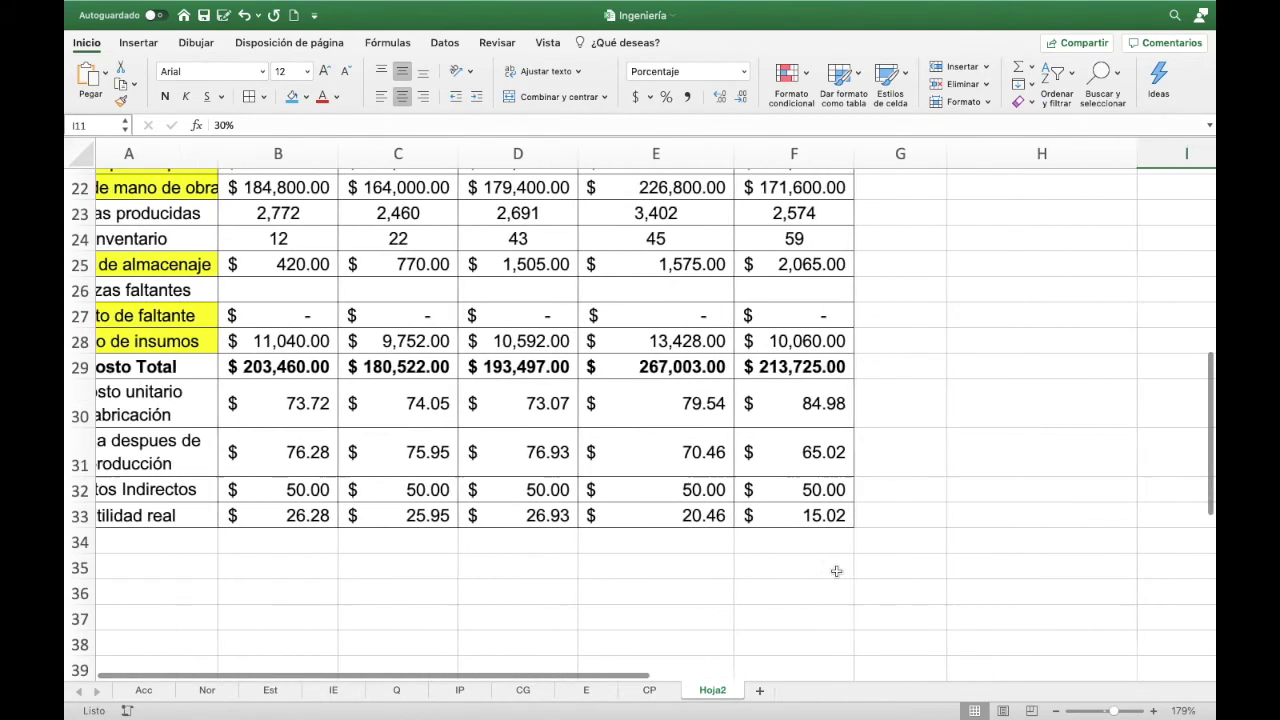
scroll(836, 571, left, 1)
click(306, 540)
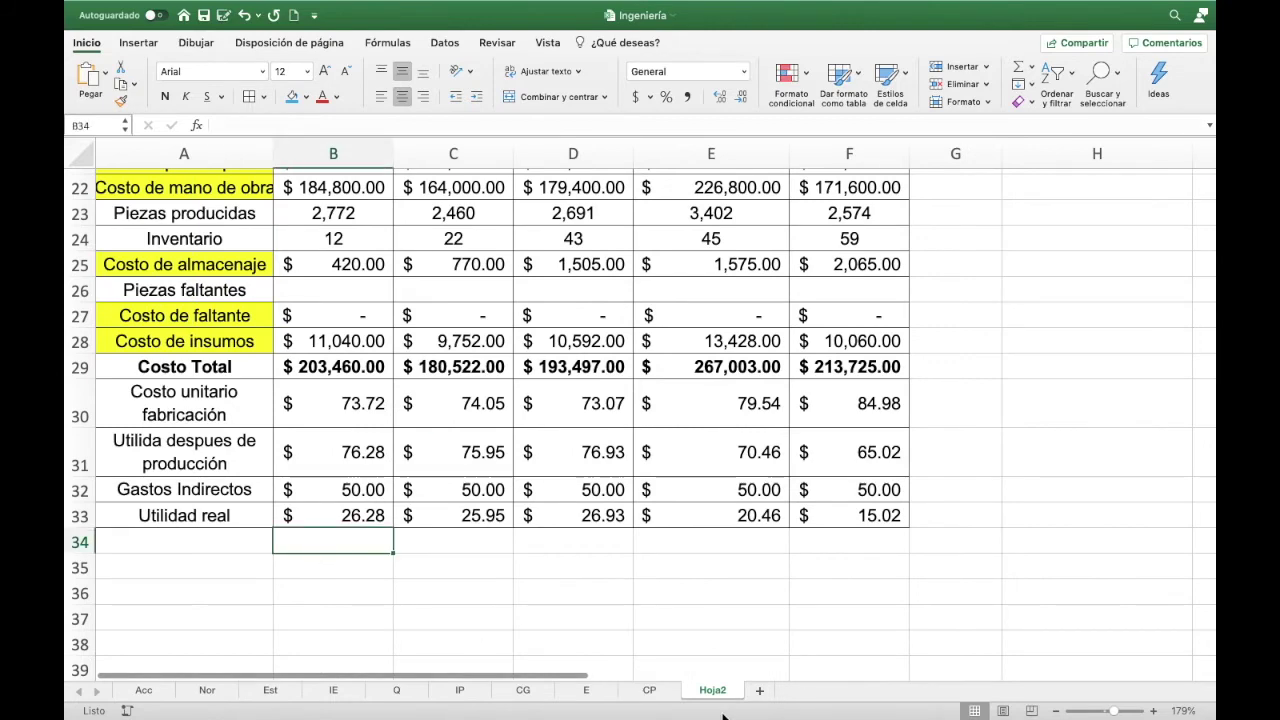
scroll(948, 598, up, 1)
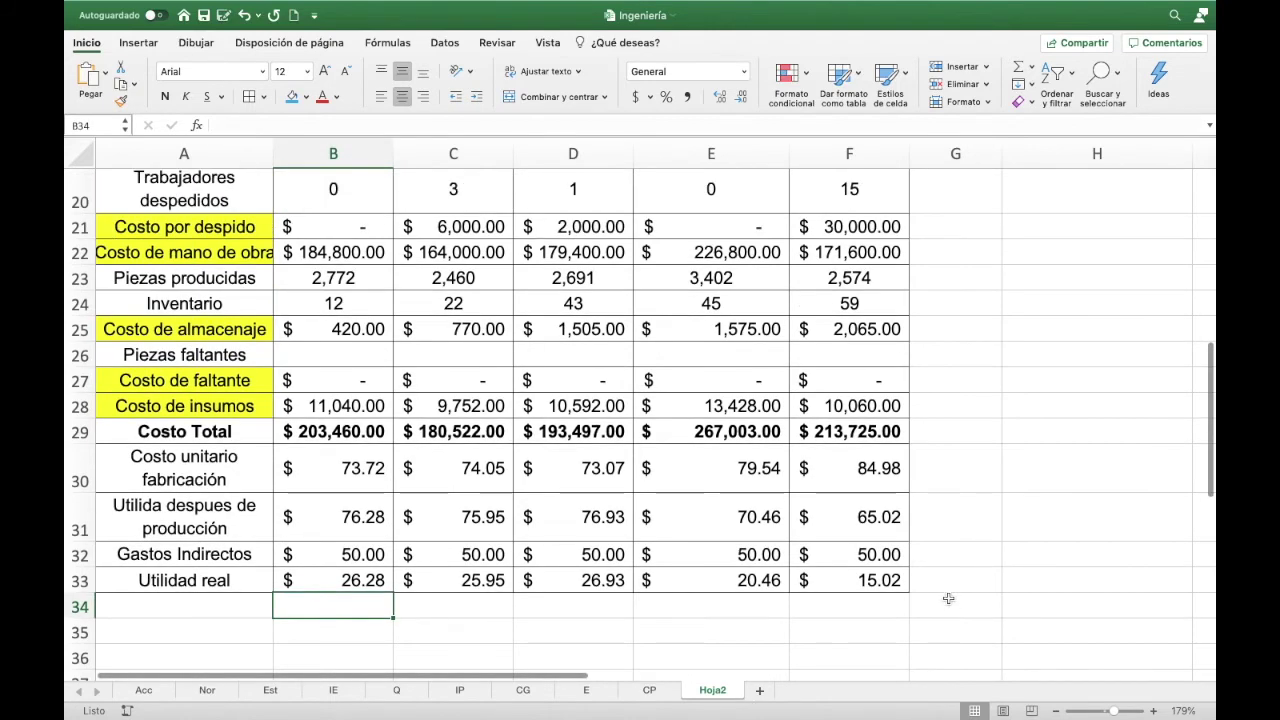
scroll(948, 598, up, 5)
scroll(948, 598, up, 1)
scroll(942, 445, right, 1)
scroll(942, 445, right, 1)
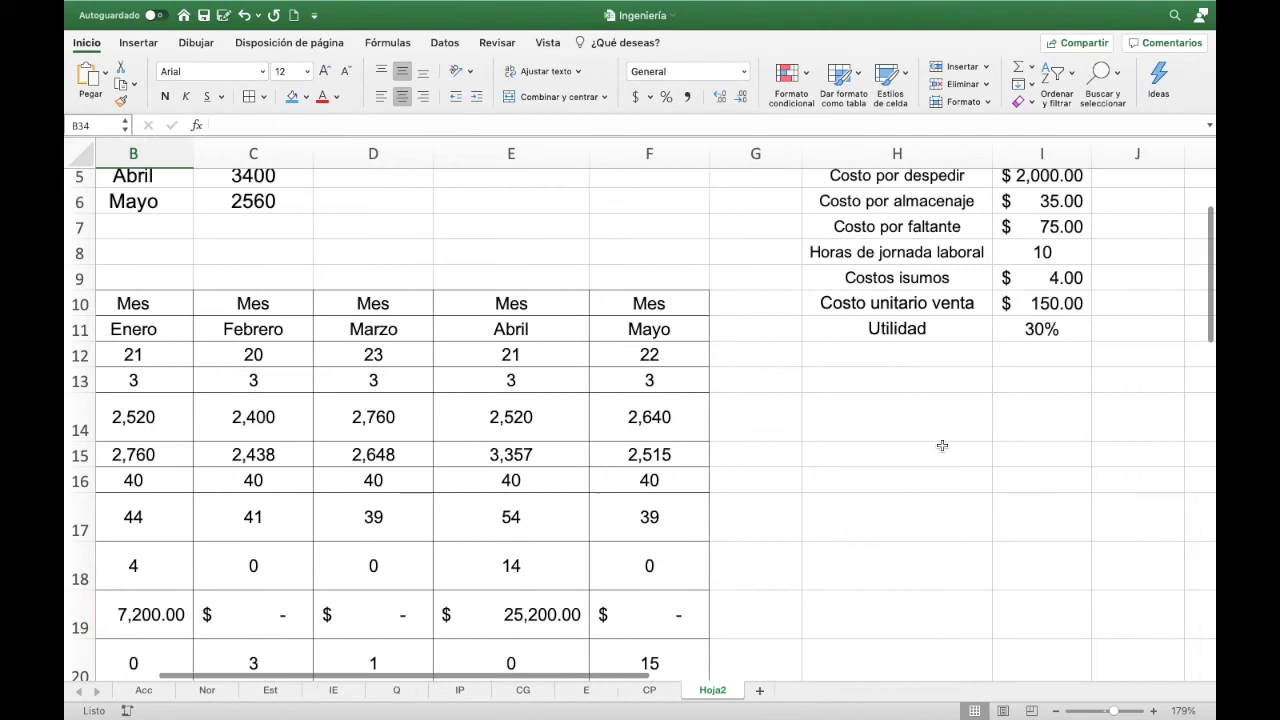
- Enter =I10*I11 in I12 to compute the $45.00 utility per unit
click(933, 346)
click(1033, 357)
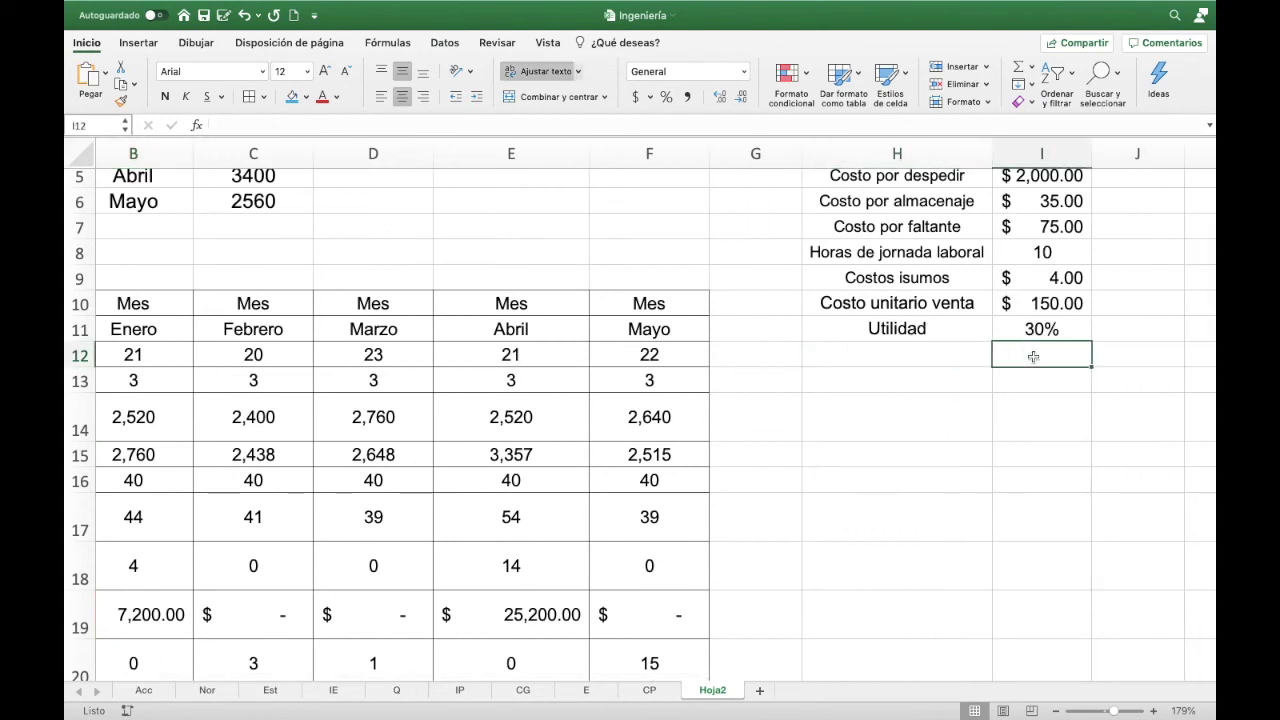
text(=)
key(Up)
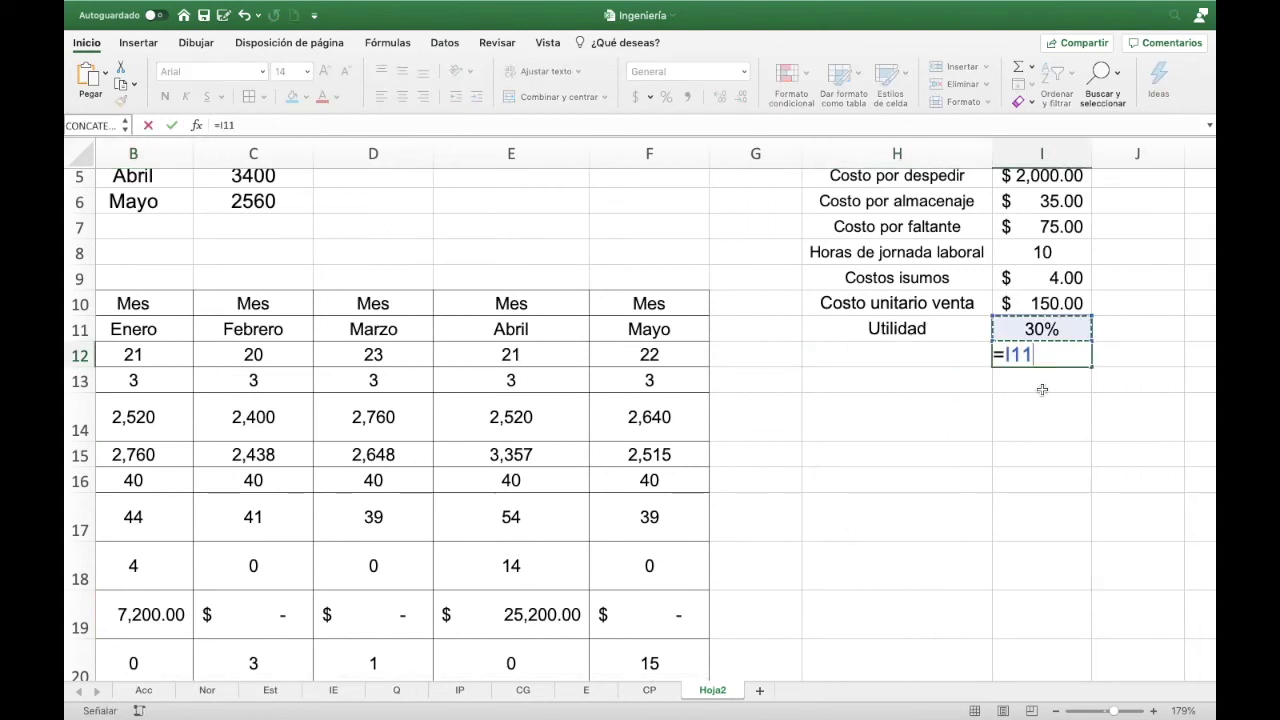
key(Up)
text(*)
key(Up)
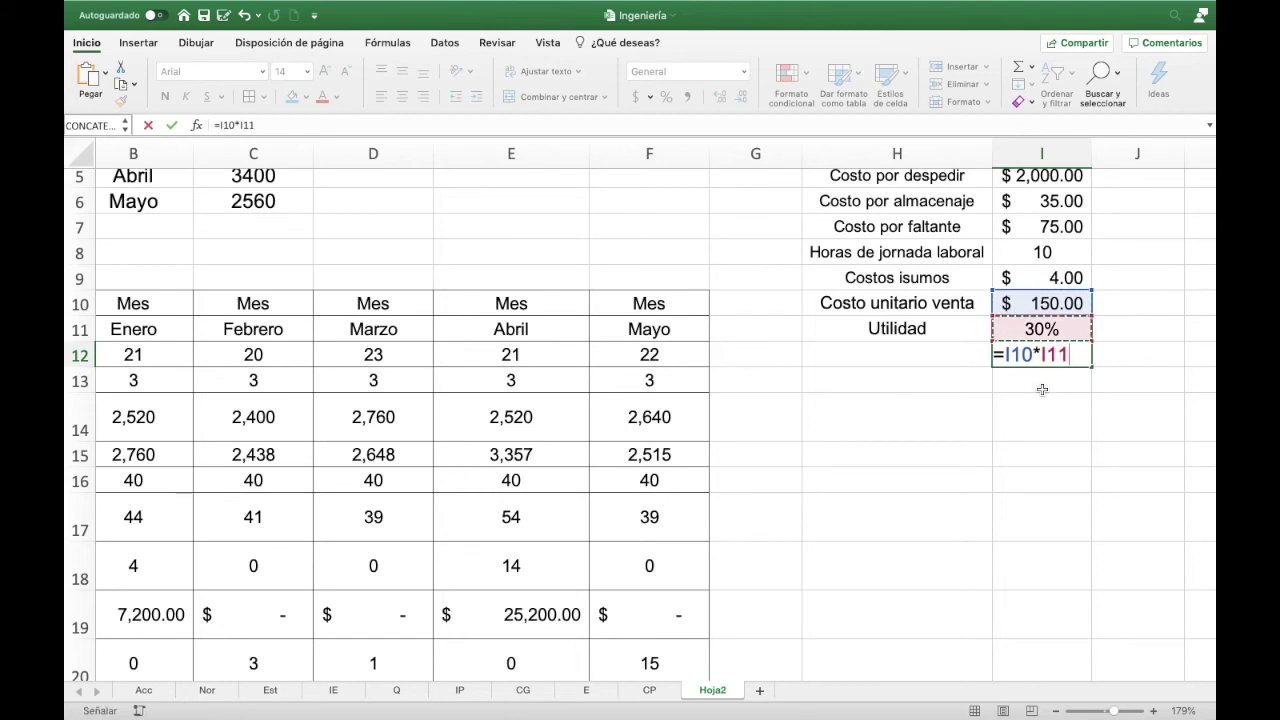
key(Return)
key(Up)
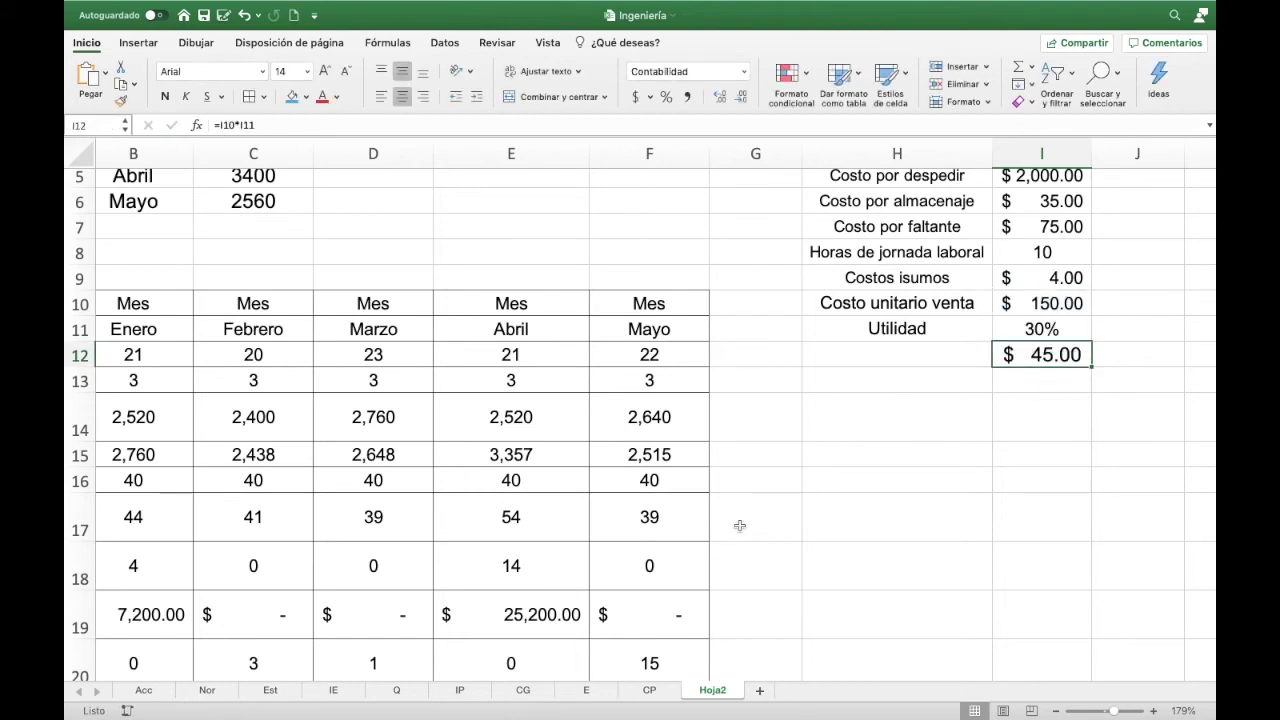
- Check the unit price and formula, then merge and centre Utilidad across H11:H12
scroll(763, 512, right, 1)
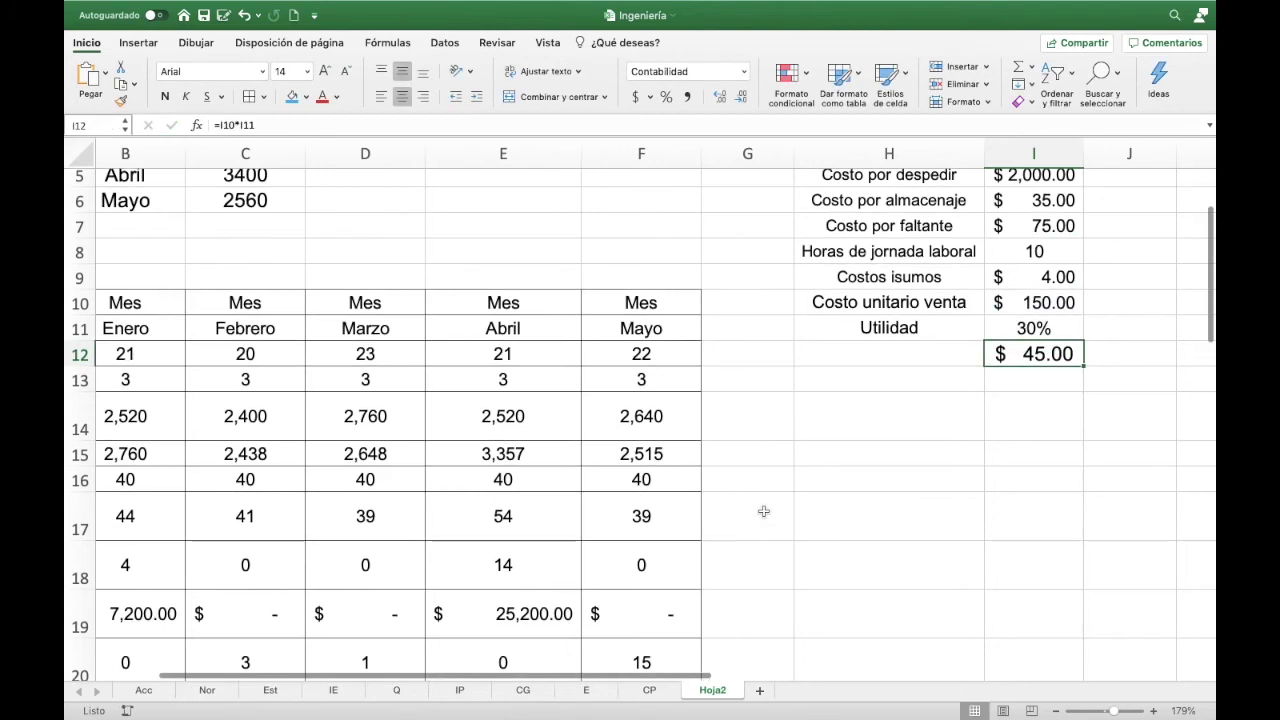
scroll(763, 512, left, 2)
scroll(763, 512, down, 1)
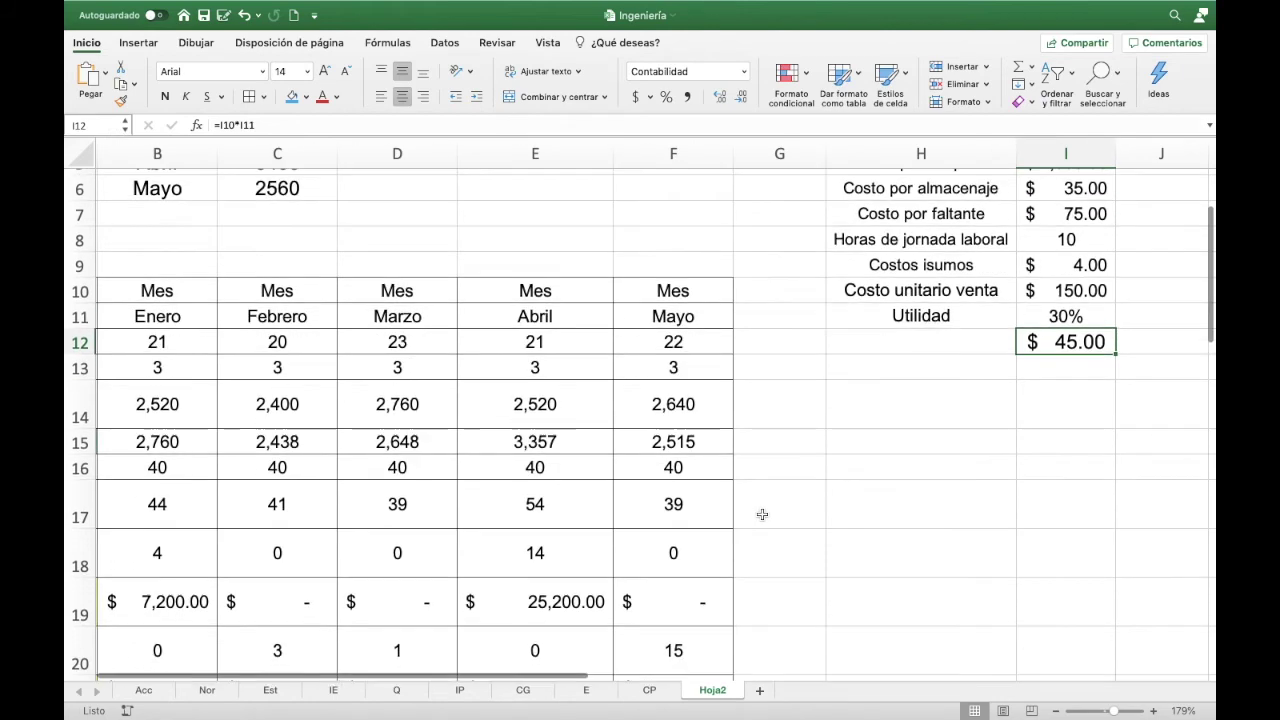
scroll(762, 514, down, 1)
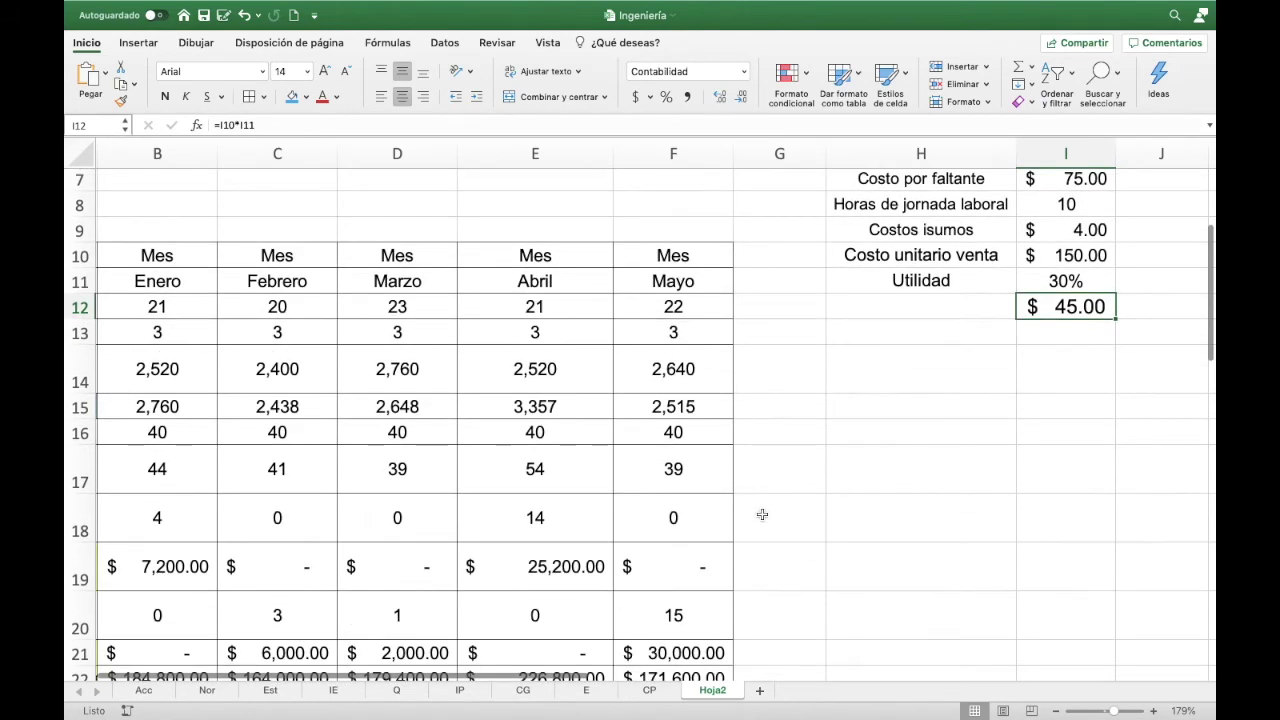
click(1082, 258)
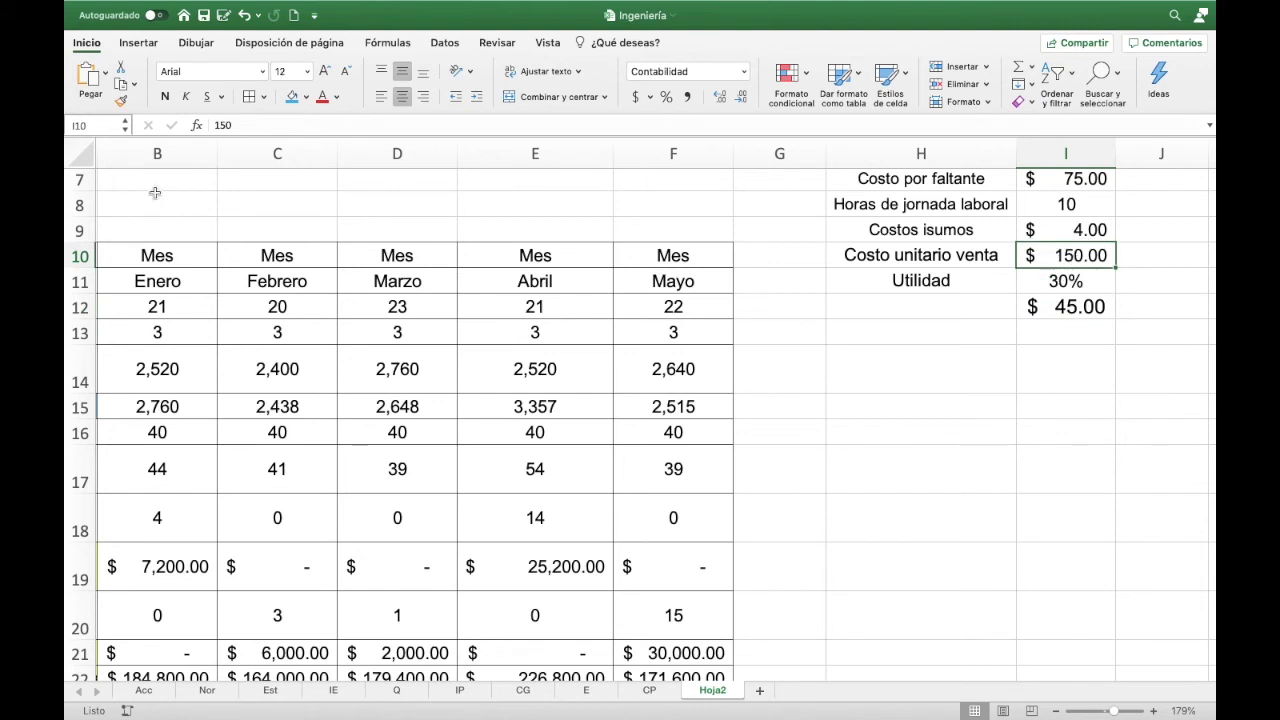
click(1070, 306)
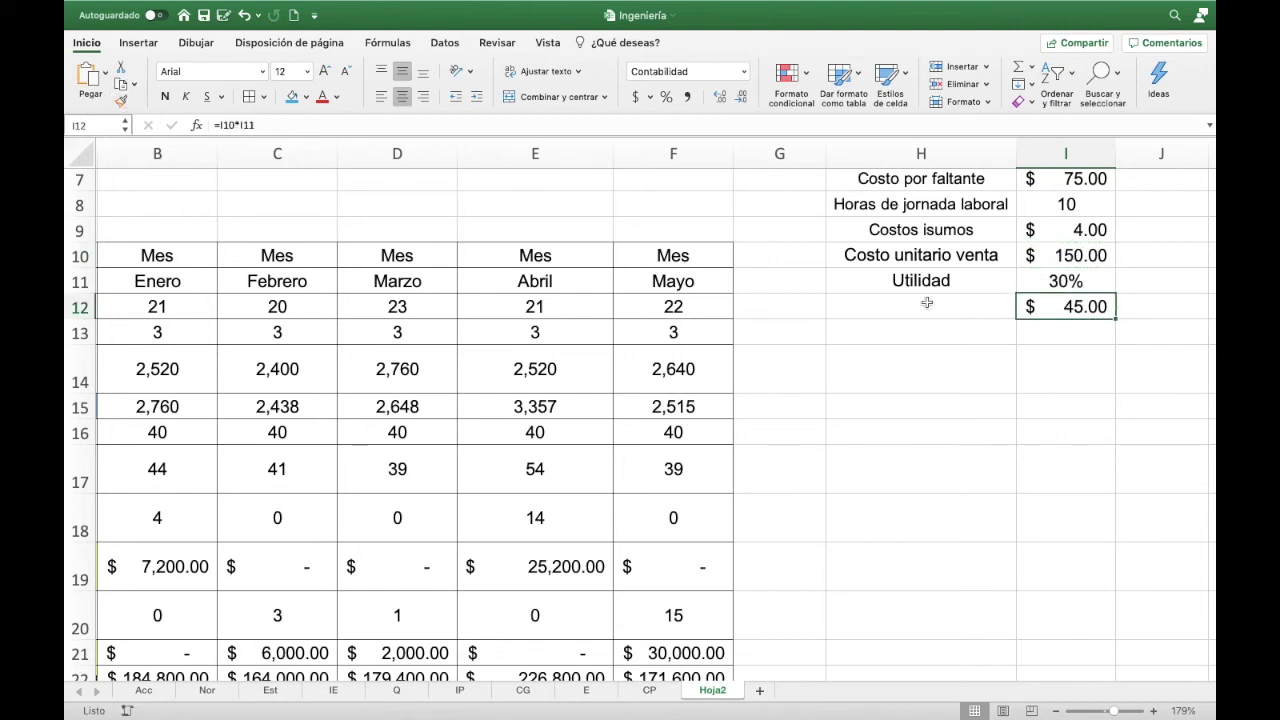
drag(925, 281, 930, 306)
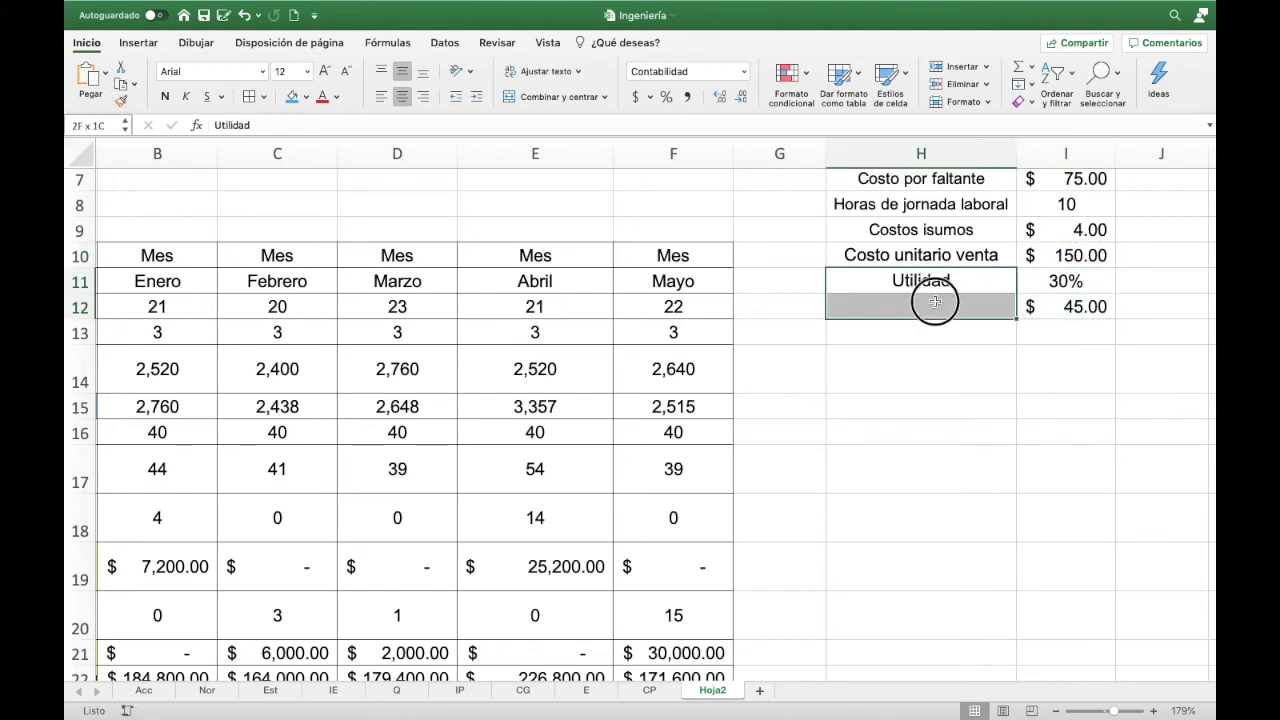
click(545, 97)
- Inspect the Utilidad real formula for Enero in B33
scroll(506, 534, left, 3)
scroll(327, 572, down, 5)
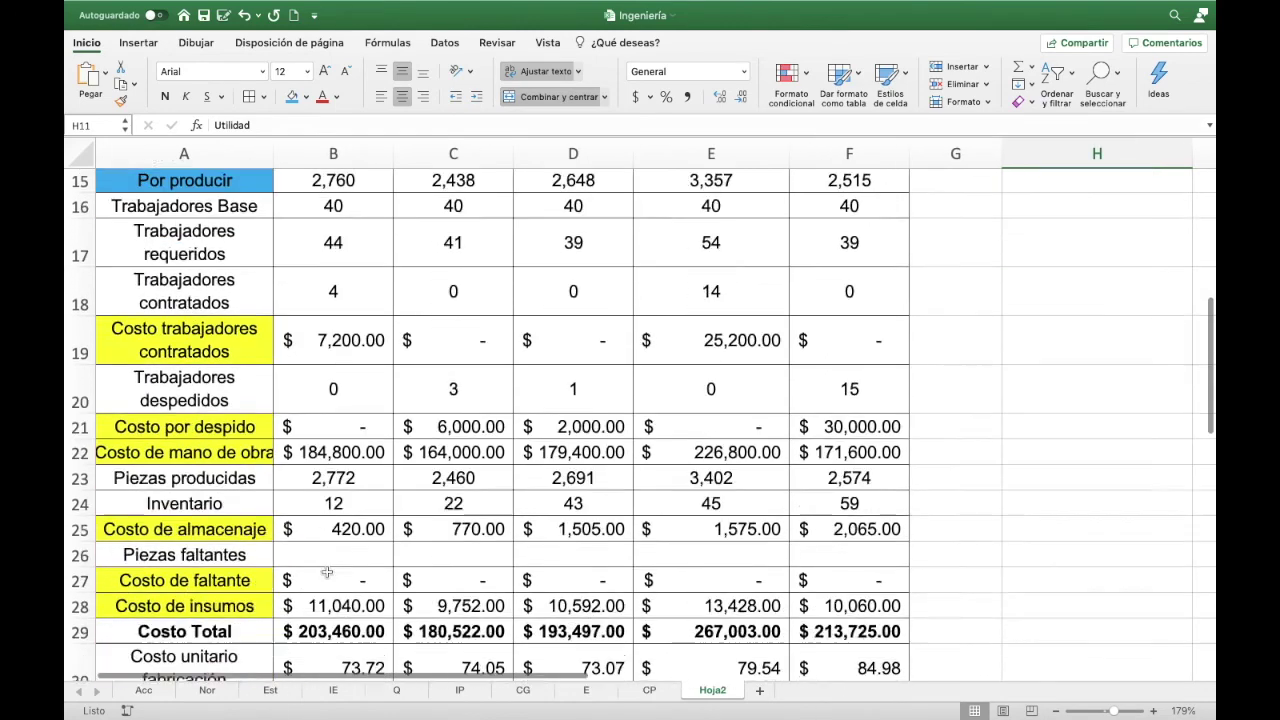
scroll(327, 572, down, 5)
scroll(327, 600, down, 3)
click(358, 410)
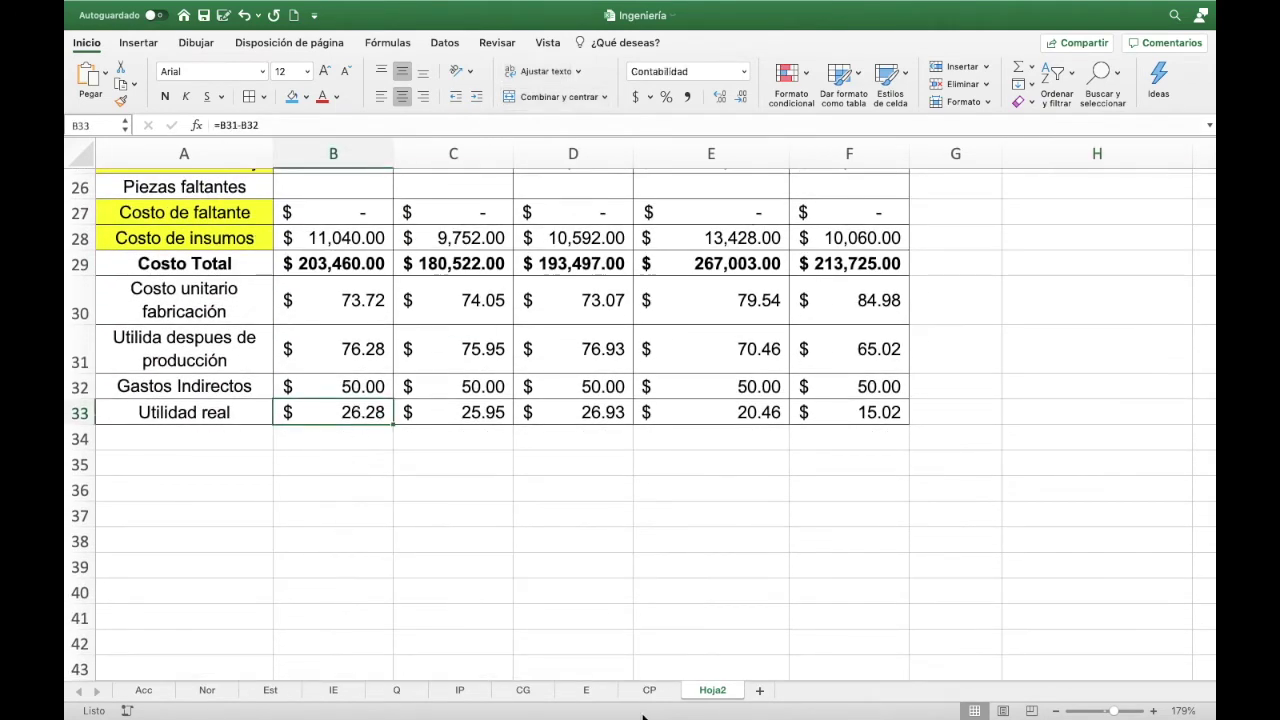
key(Right)
key(Right)
key(Right)
key(Right)
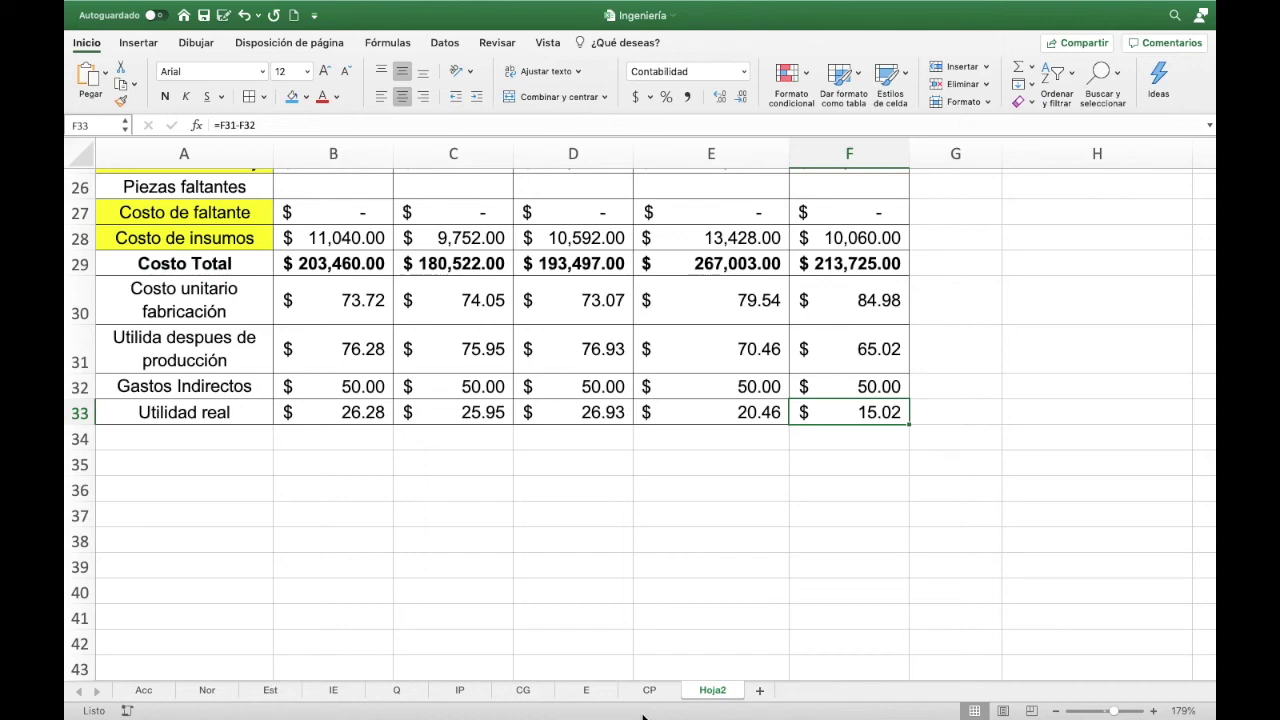
key(Down)
key(Left)
key(Left)
key(Left)
key(Left)
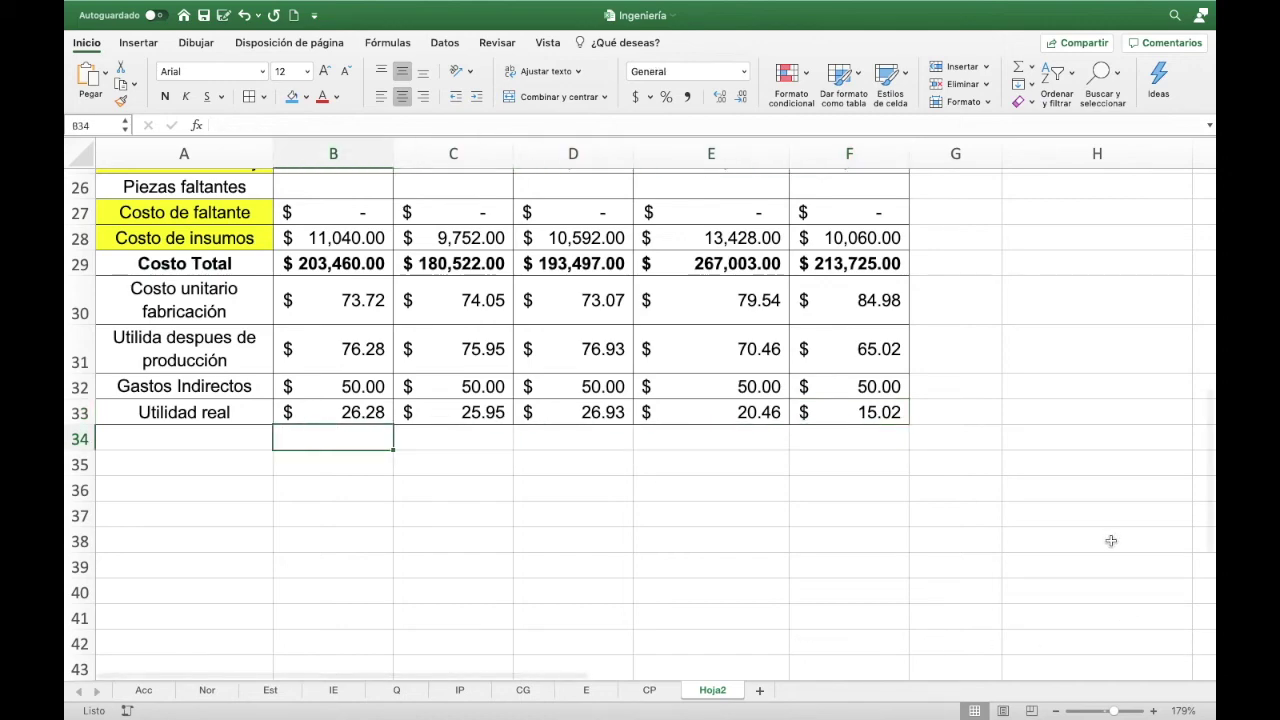
scroll(1078, 548, up, 5)
scroll(1078, 548, up, 5)
scroll(1078, 548, up, 5)
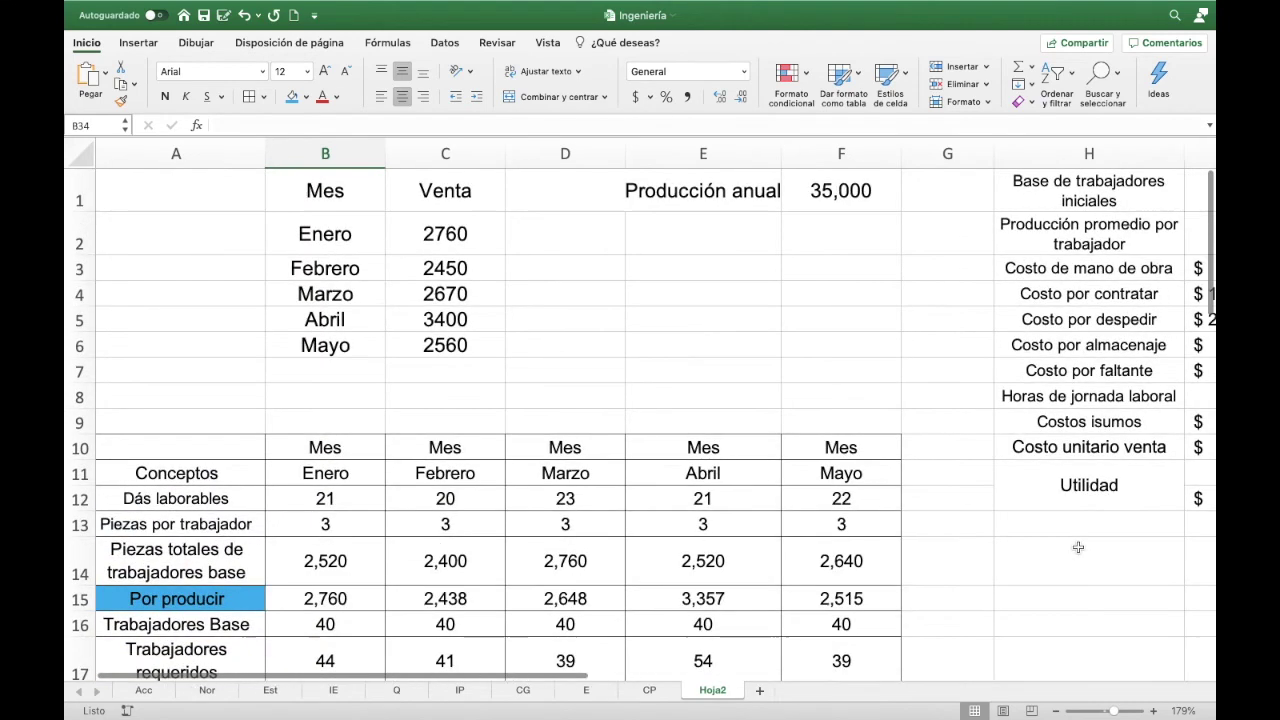
scroll(1078, 548, right, 2)
scroll(1078, 548, right, 3)
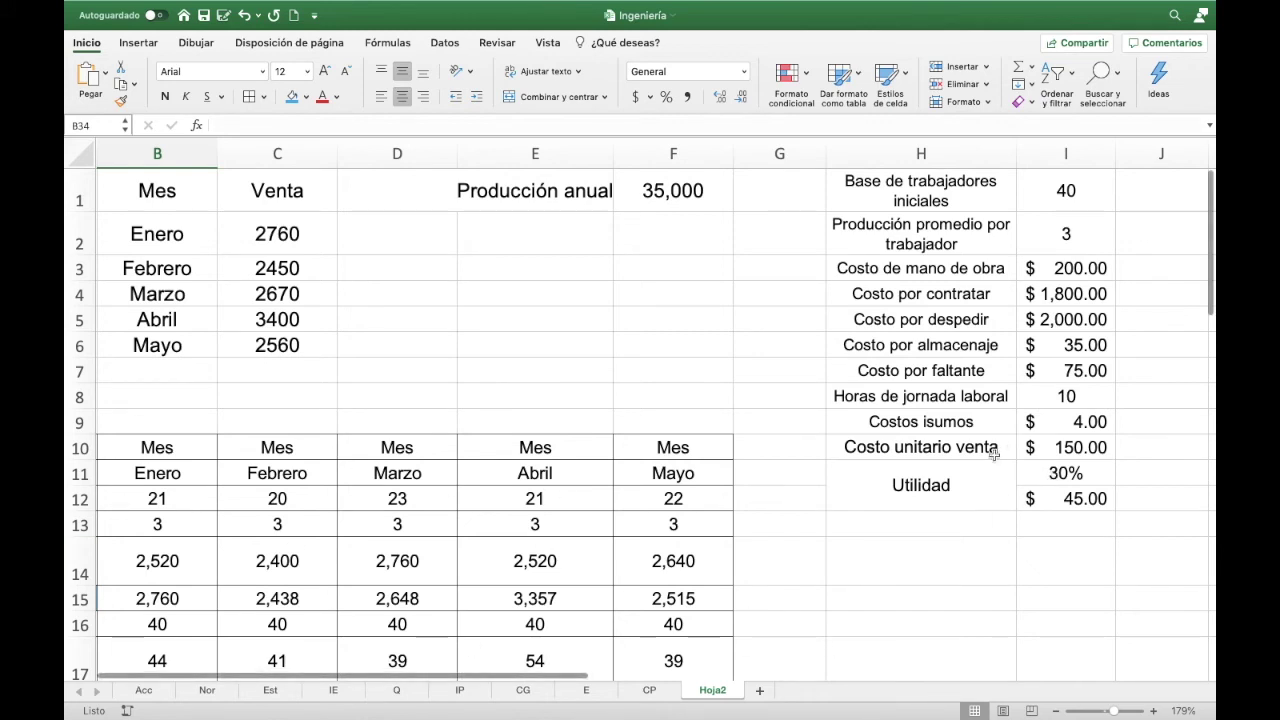
scroll(761, 515, left, 2)
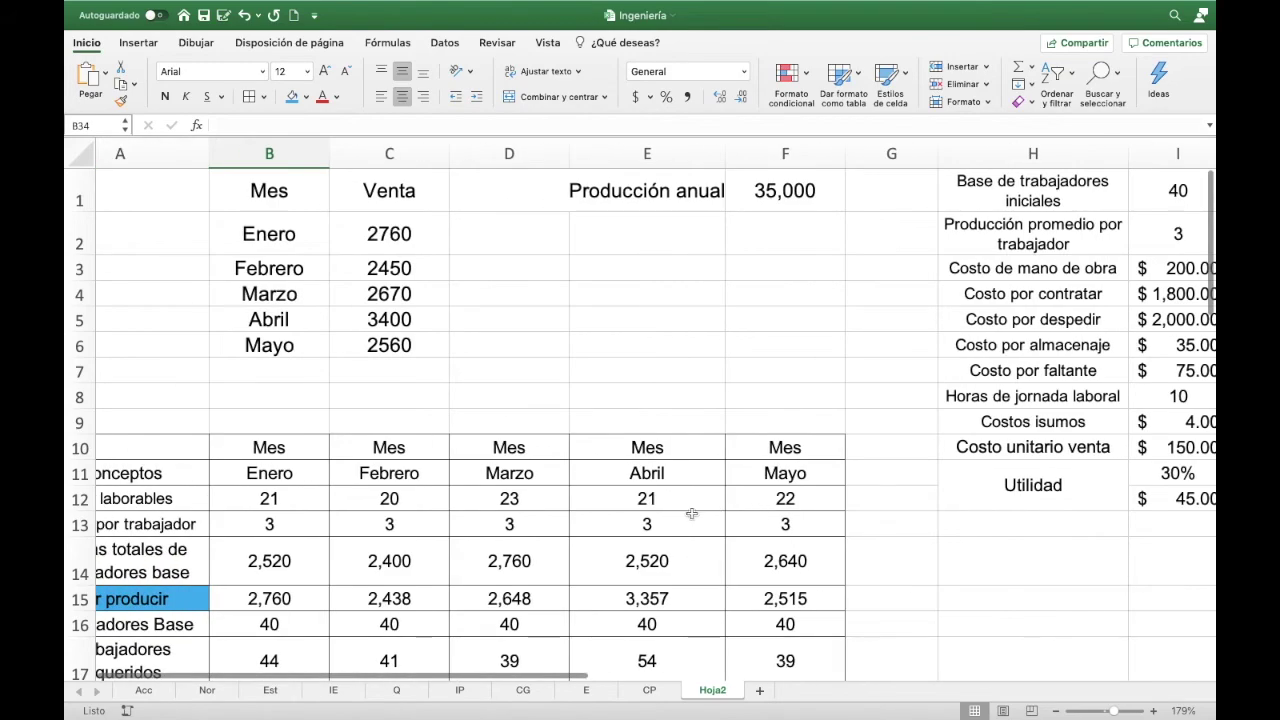
scroll(560, 520, down, 2)
scroll(528, 530, down, 10)
scroll(440, 556, down, 3)
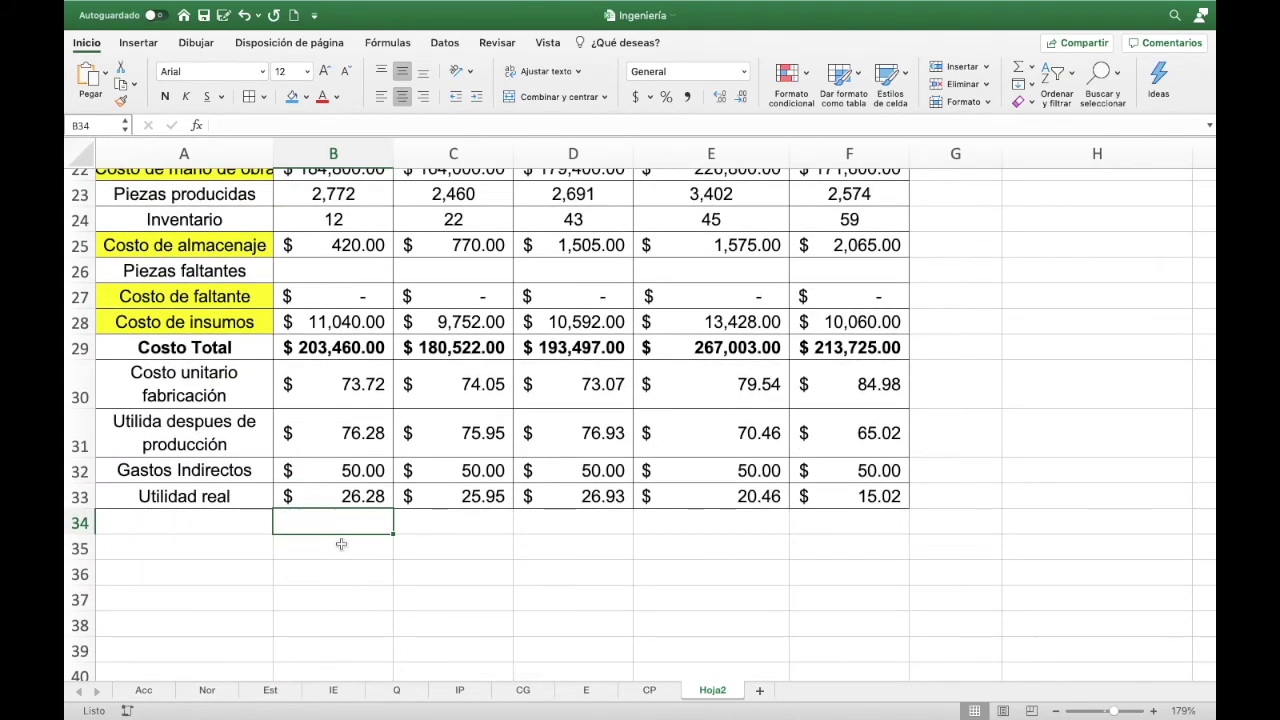
scroll(345, 546, up, 1)
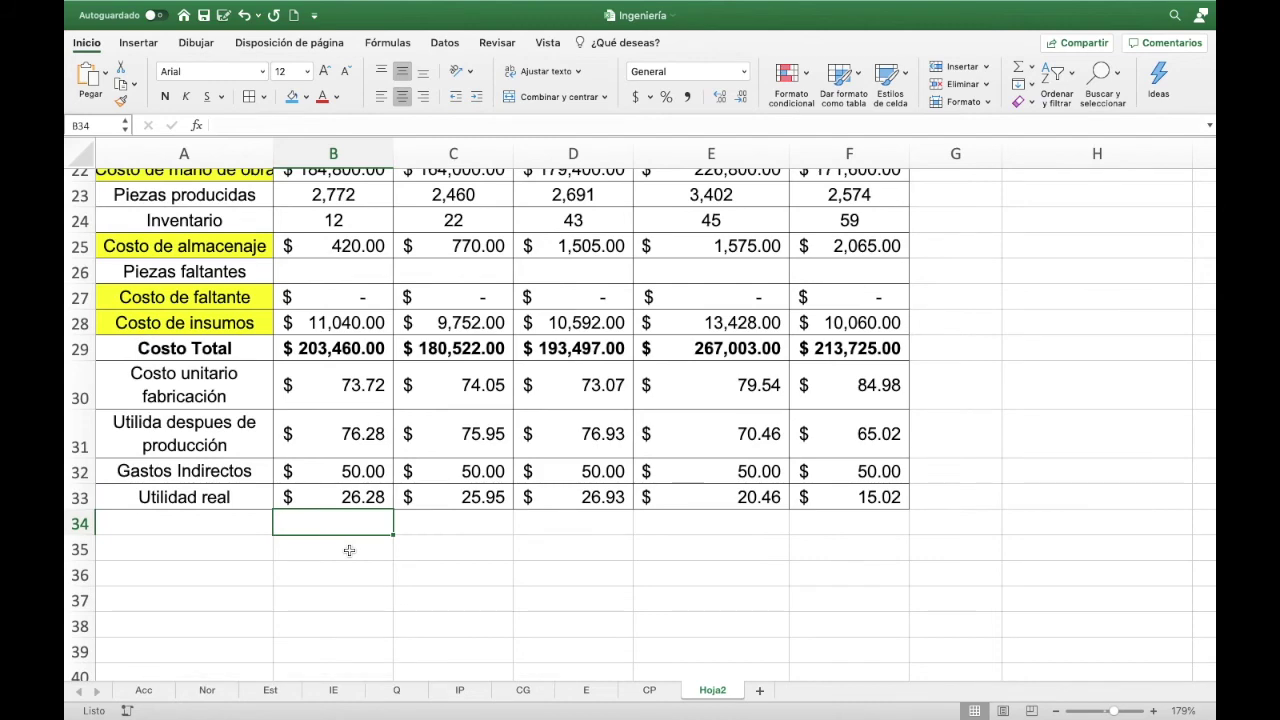
scroll(720, 505, up, 3)
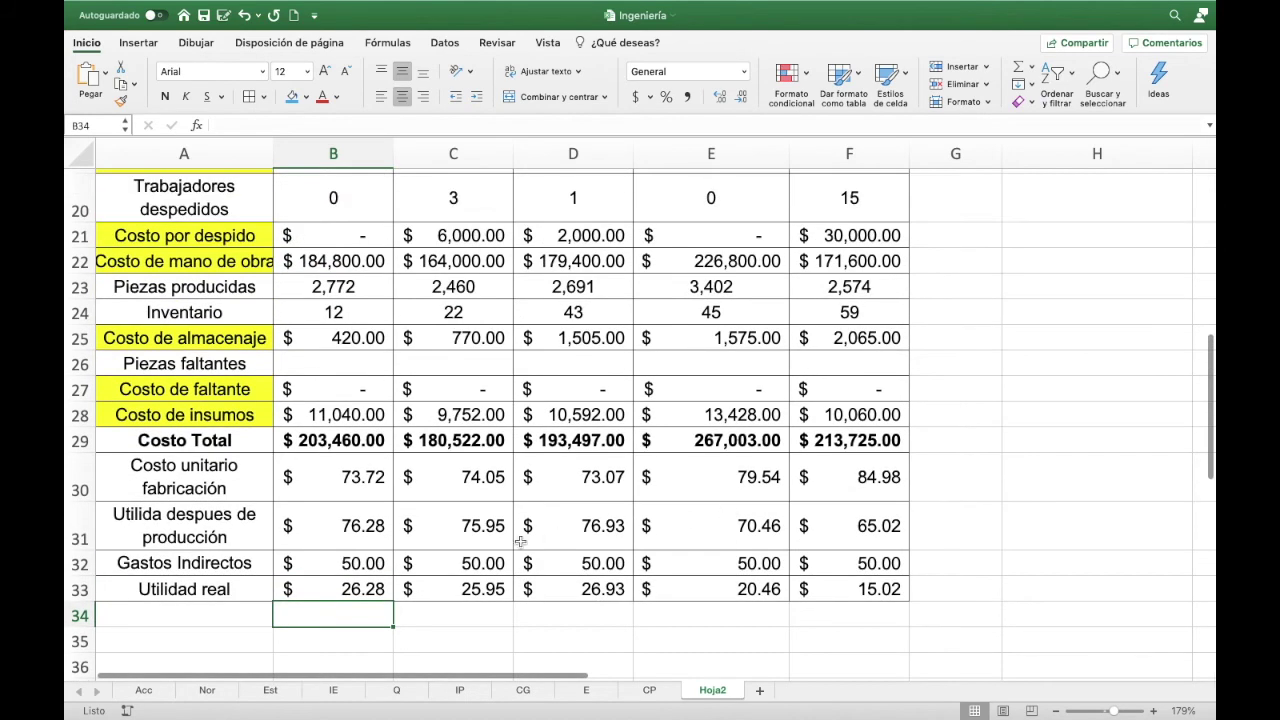
scroll(520, 541, up, 2)
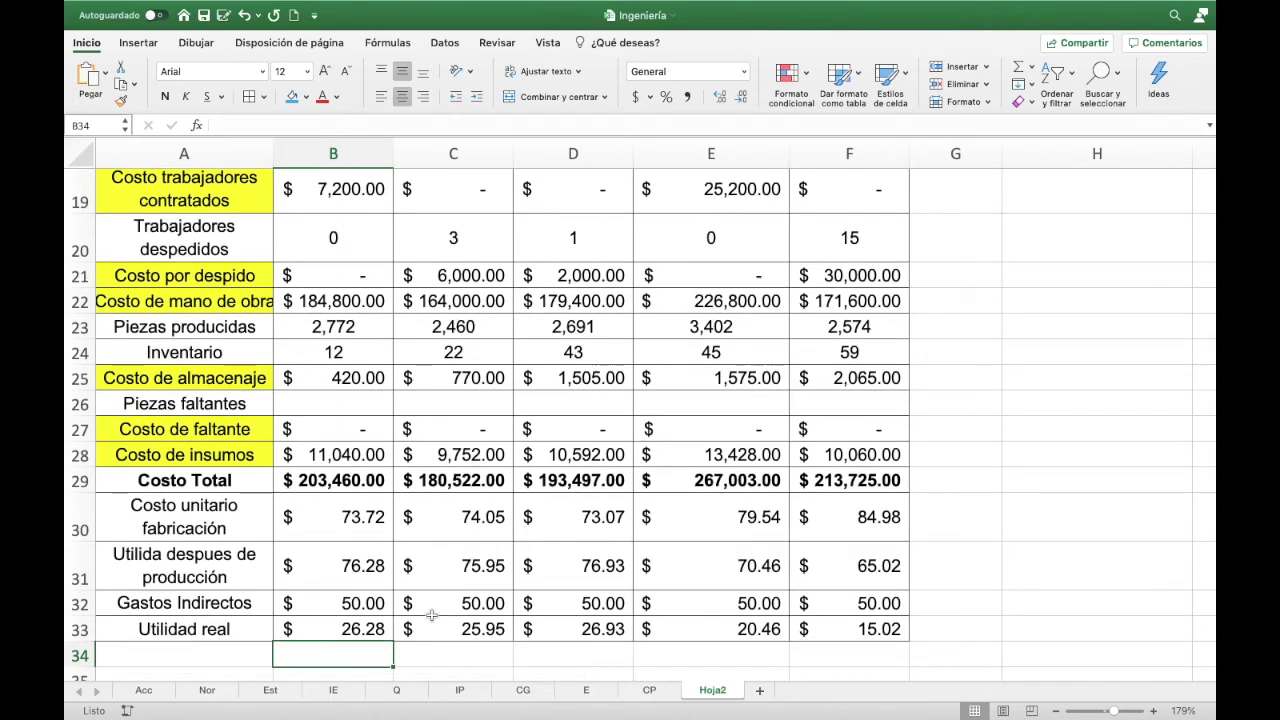
scroll(500, 615, up, 10)
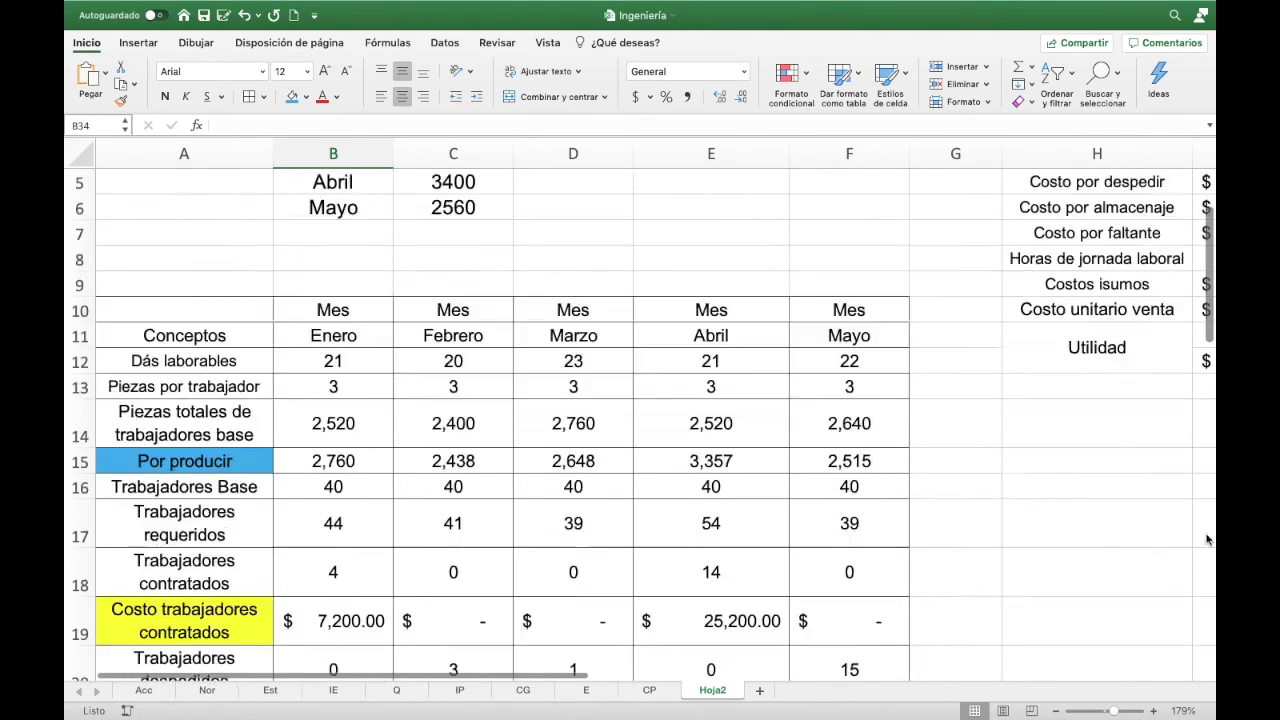
scroll(1207, 540, down, 5)
scroll(1205, 540, up, 2)
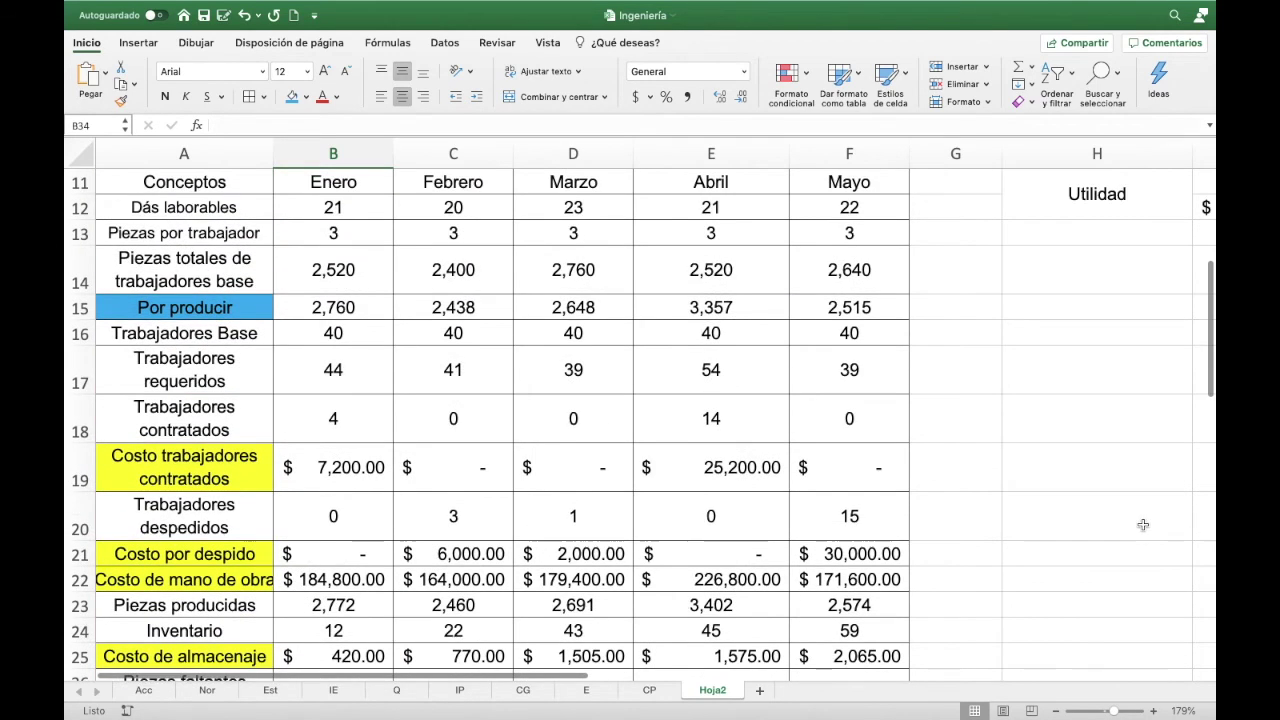
scroll(1143, 523, right, 2)
scroll(1142, 525, up, 3)
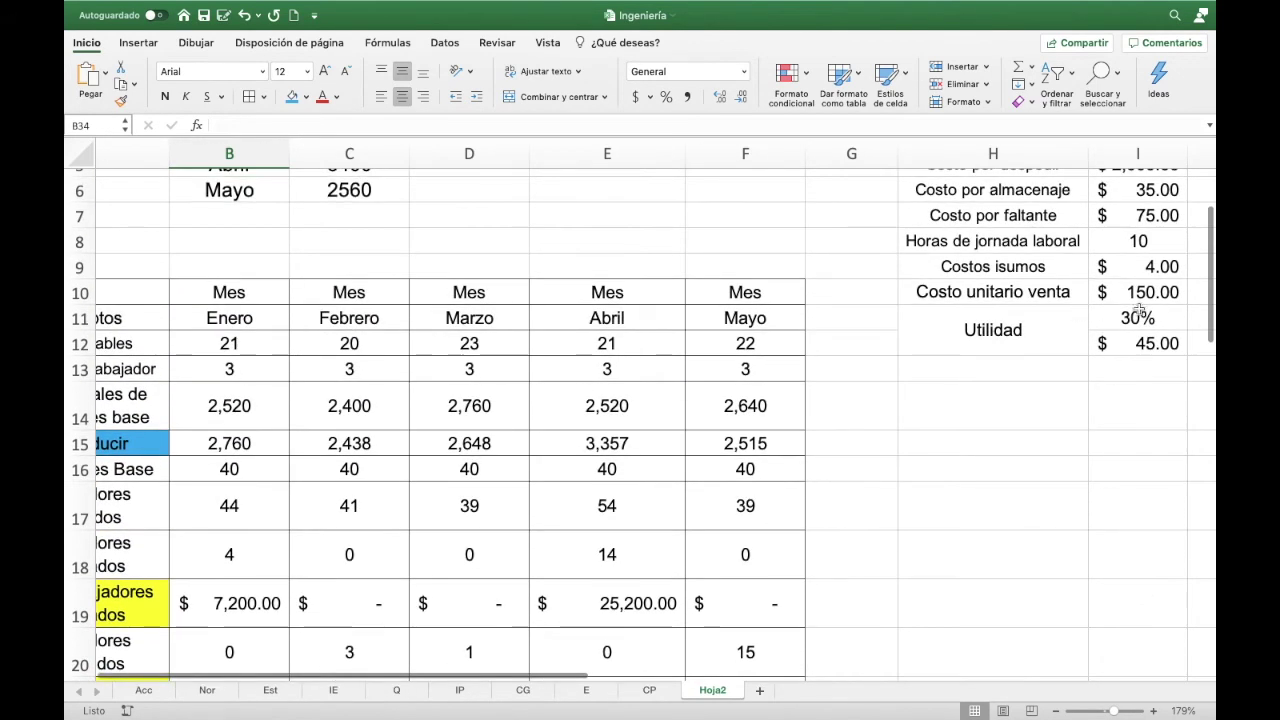
click(1138, 312)
scroll(966, 458, left, 2)
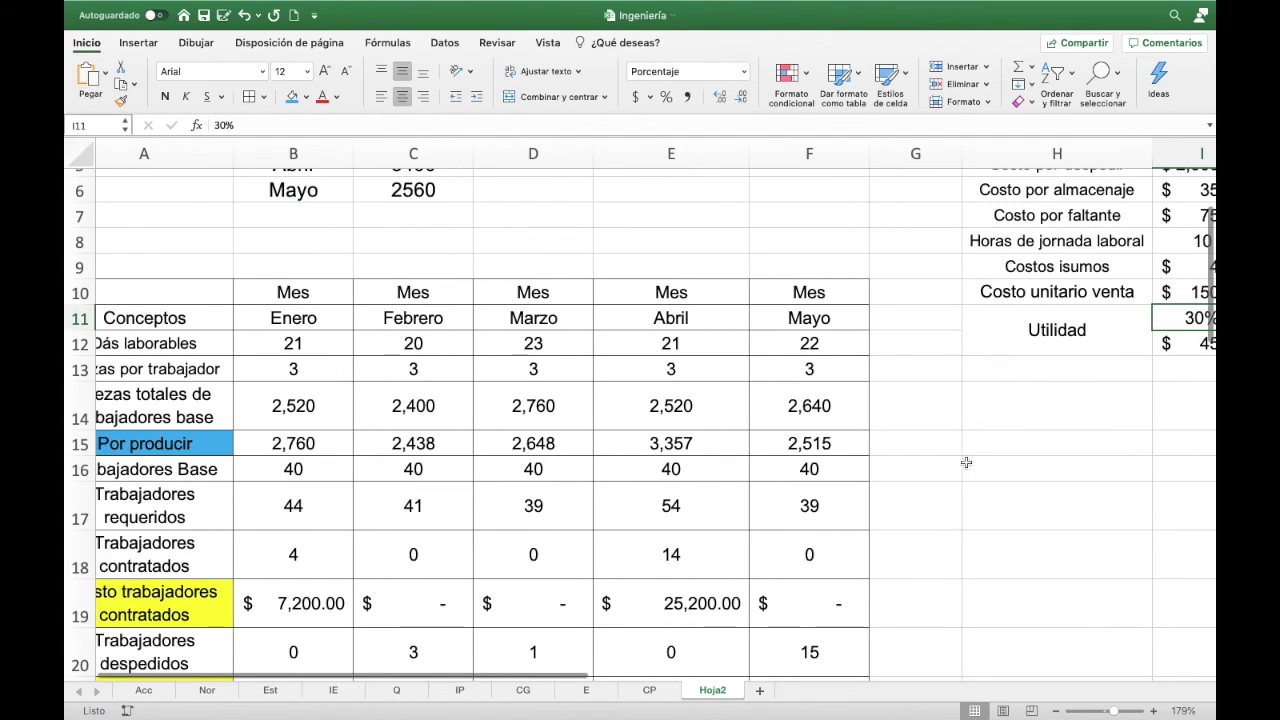
scroll(966, 458, left, 1)
scroll(494, 601, down, 3)
scroll(495, 599, down, 2)
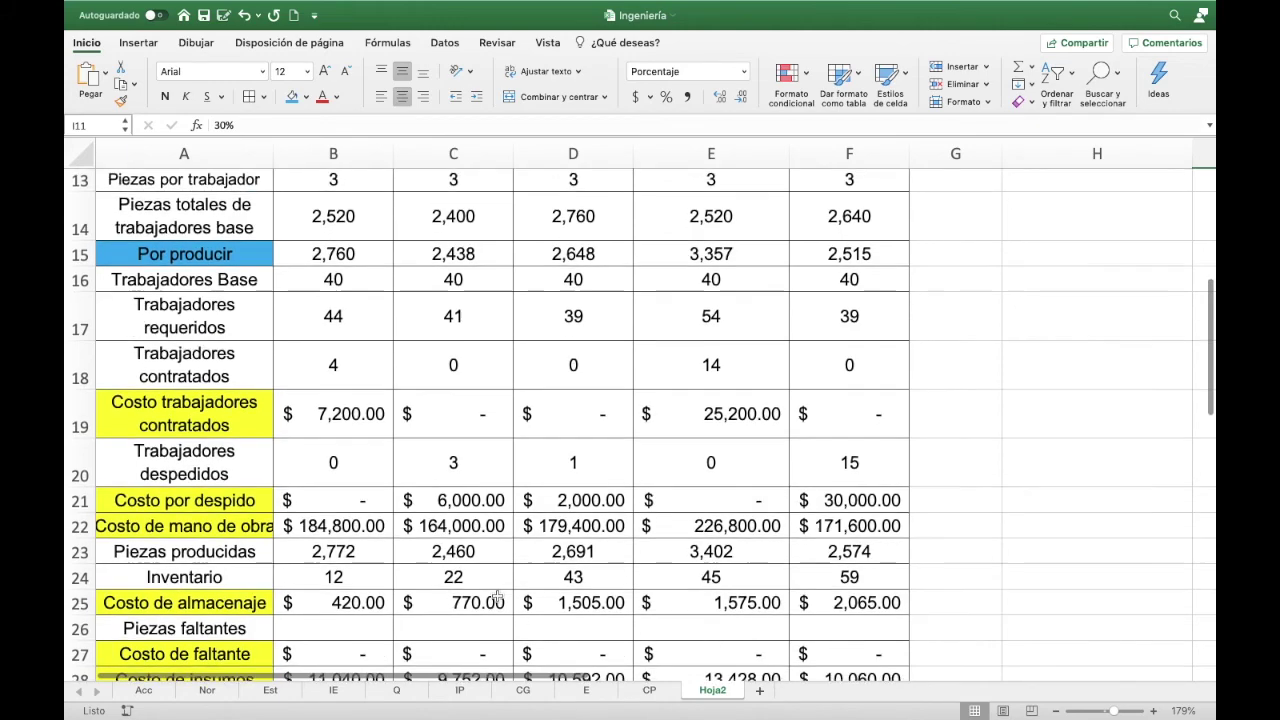
scroll(497, 597, down, 1)
scroll(497, 597, down, 2)
scroll(497, 597, down, 1)
scroll(497, 597, down, 2)
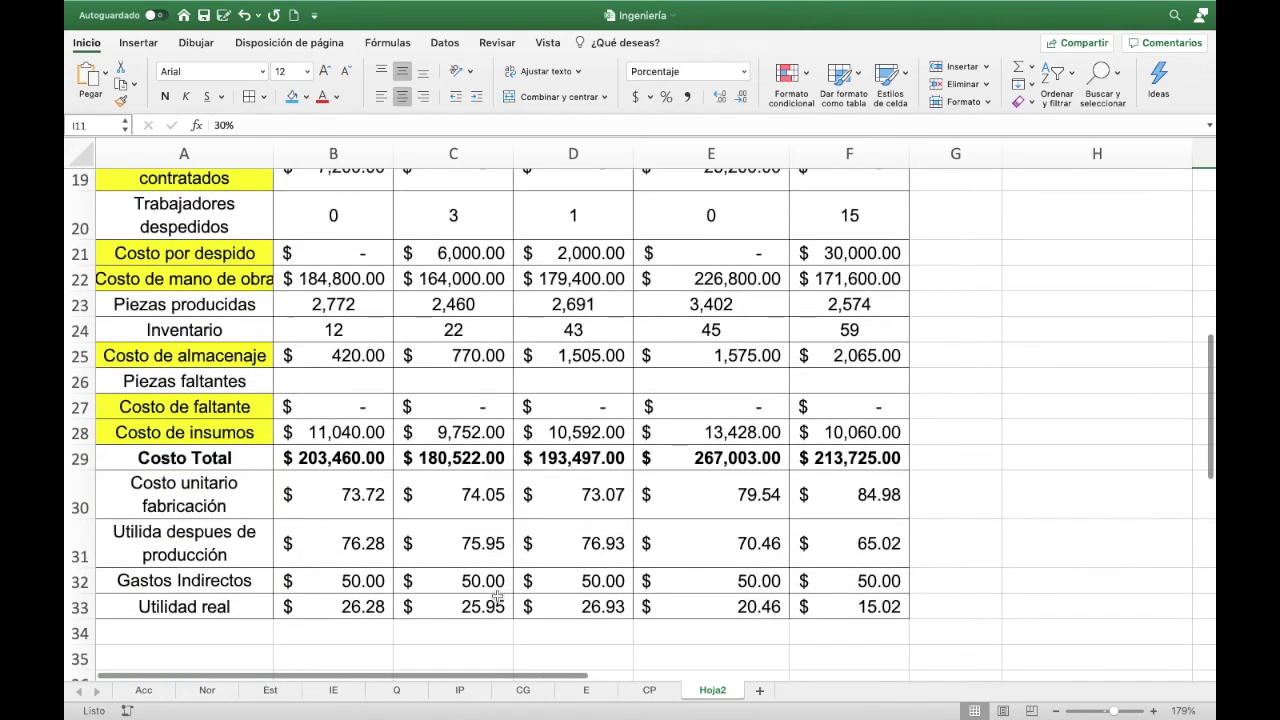
scroll(505, 600, up, 1)
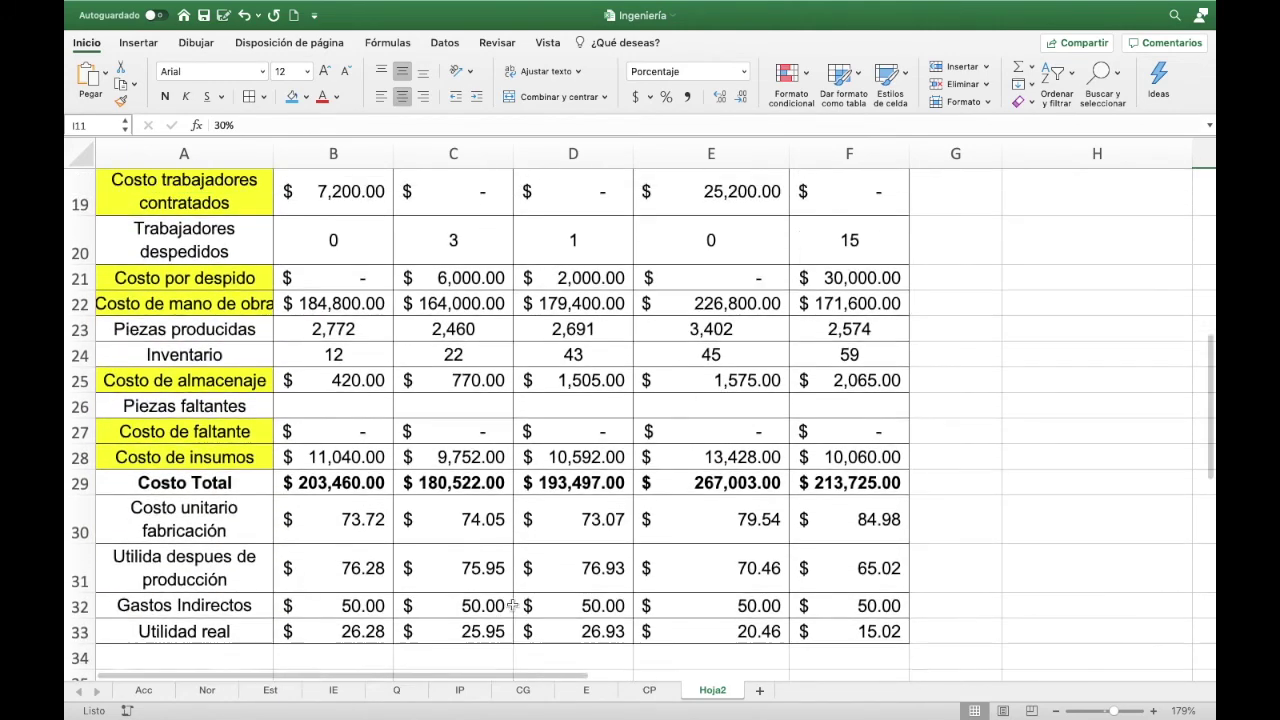
scroll(512, 604, up, 2)
scroll(512, 604, up, 1)
scroll(512, 602, up, 5)
scroll(512, 600, up, 2)
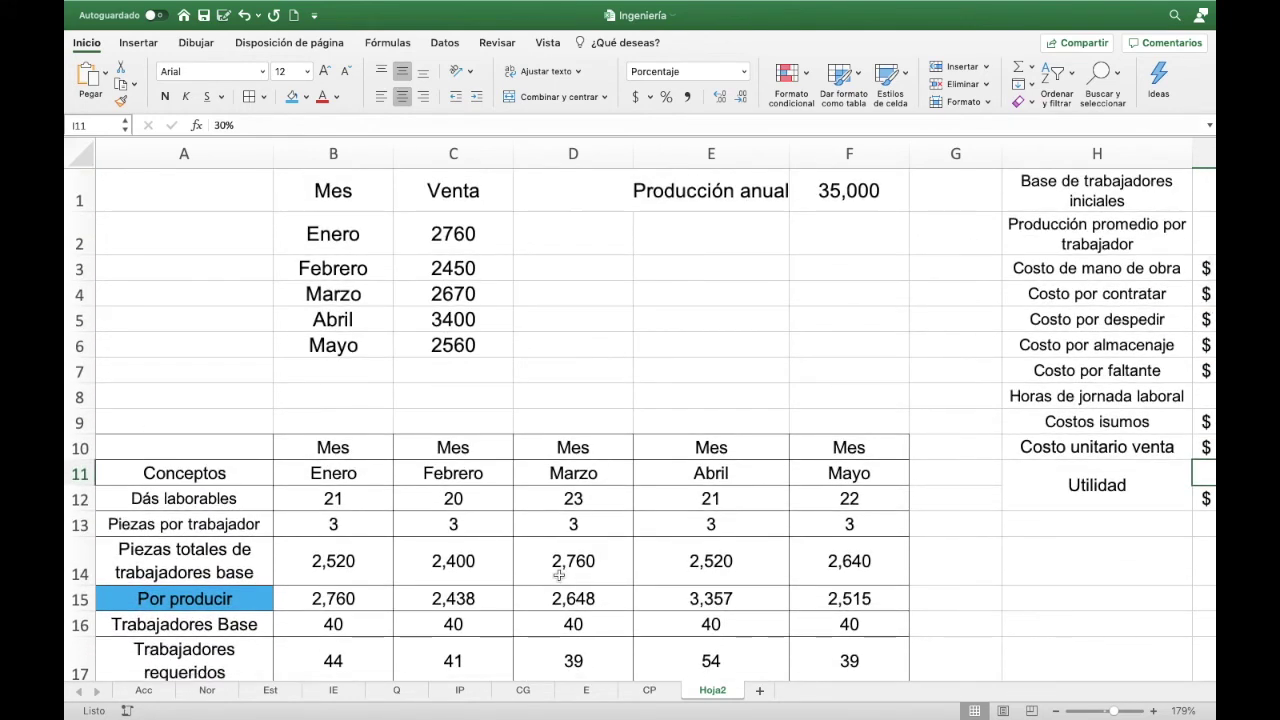
scroll(559, 574, right, 2)
scroll(559, 574, right, 2)
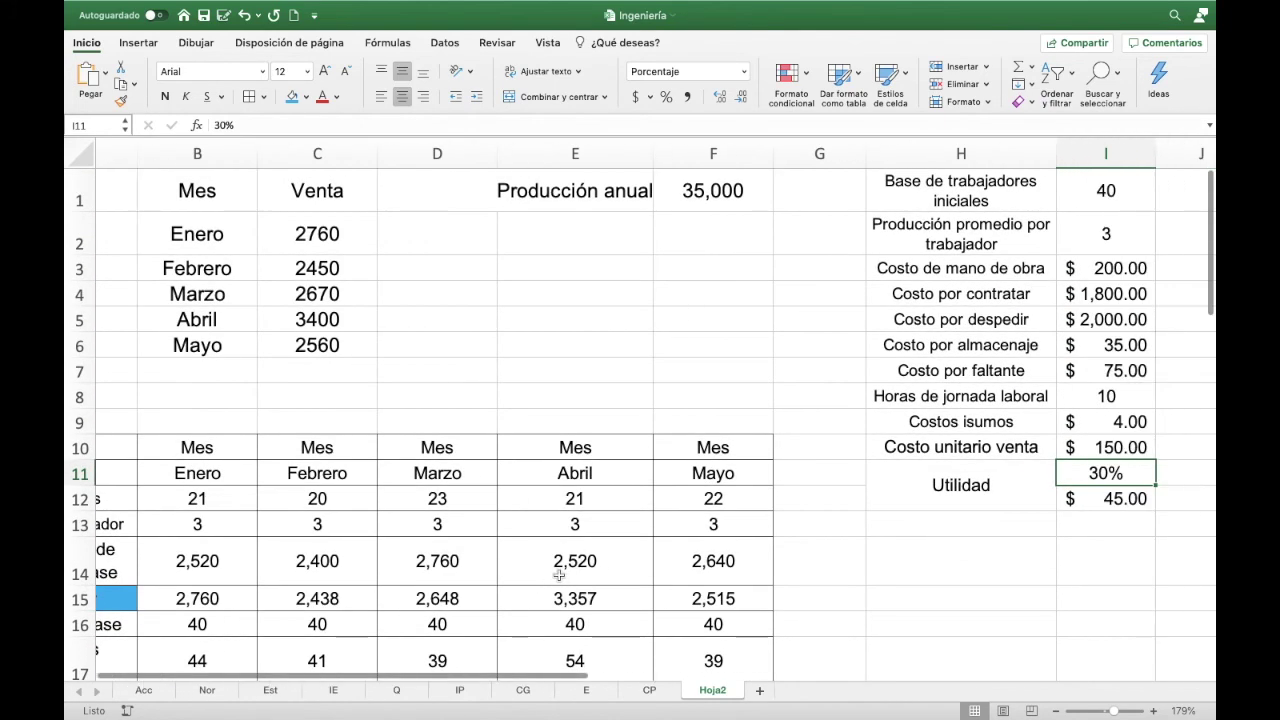
- Set the average production per worker in I2 to 5
click(1122, 246)
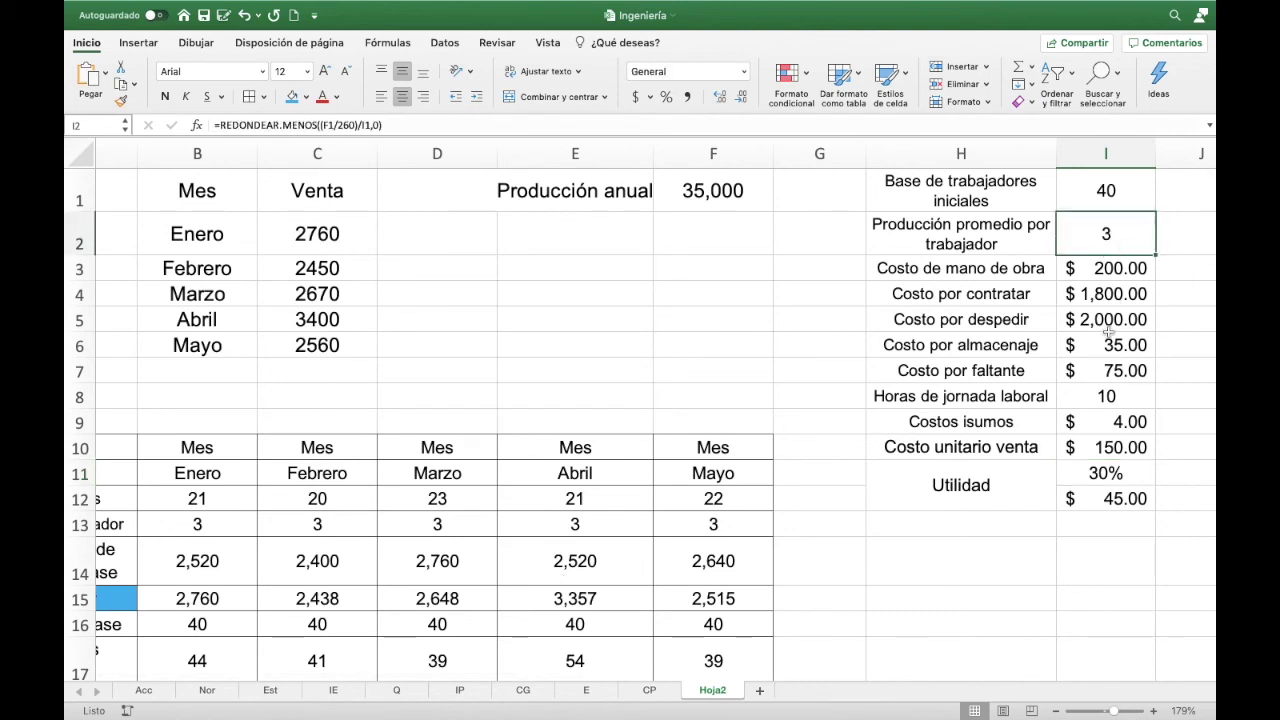
text(5)
key(Return)
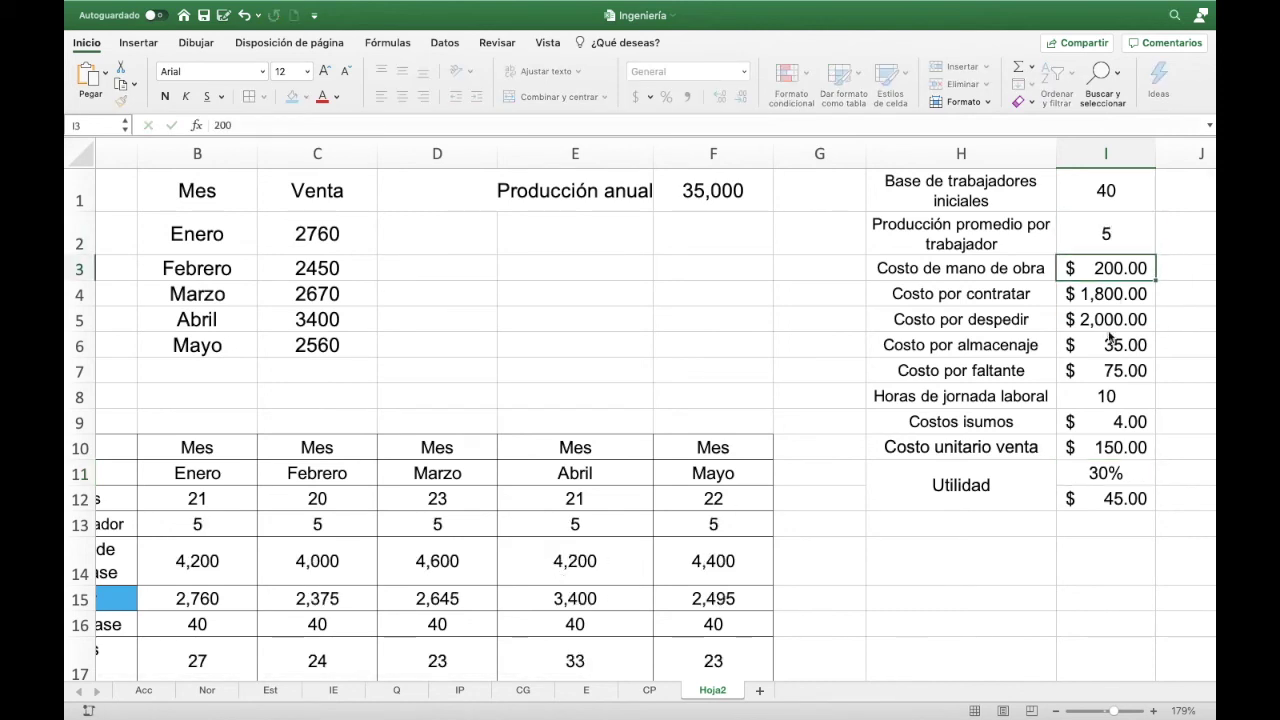
- Review the recalculated table, where Utilidad real now runs $44.54 to $41.32
scroll(228, 552, left, 2)
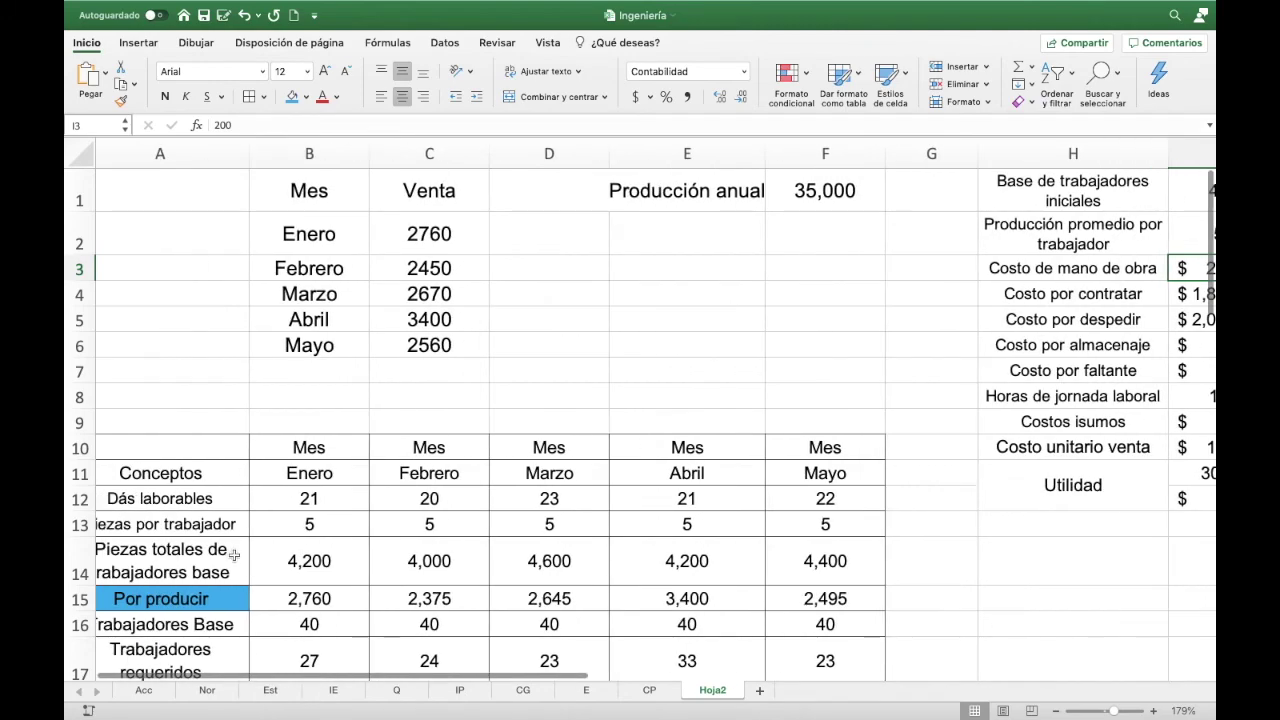
scroll(235, 540, down, 5)
scroll(255, 512, down, 1)
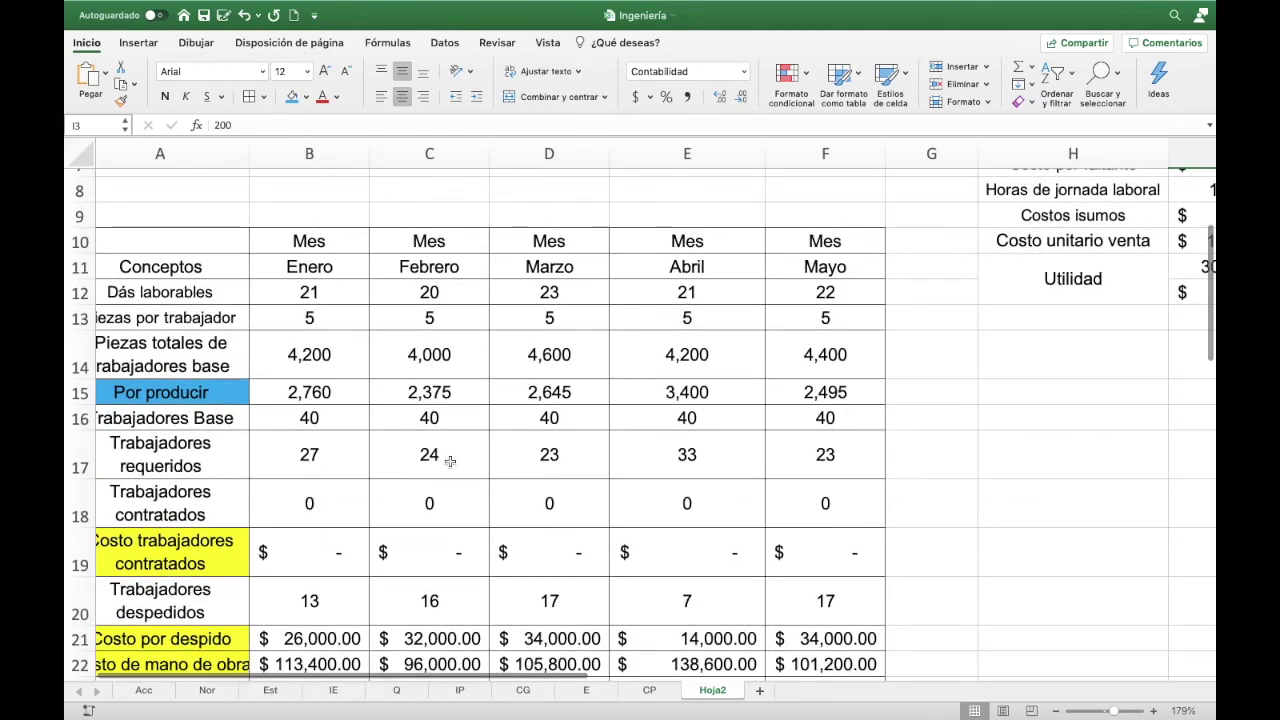
scroll(565, 485, down, 5)
scroll(500, 470, down, 3)
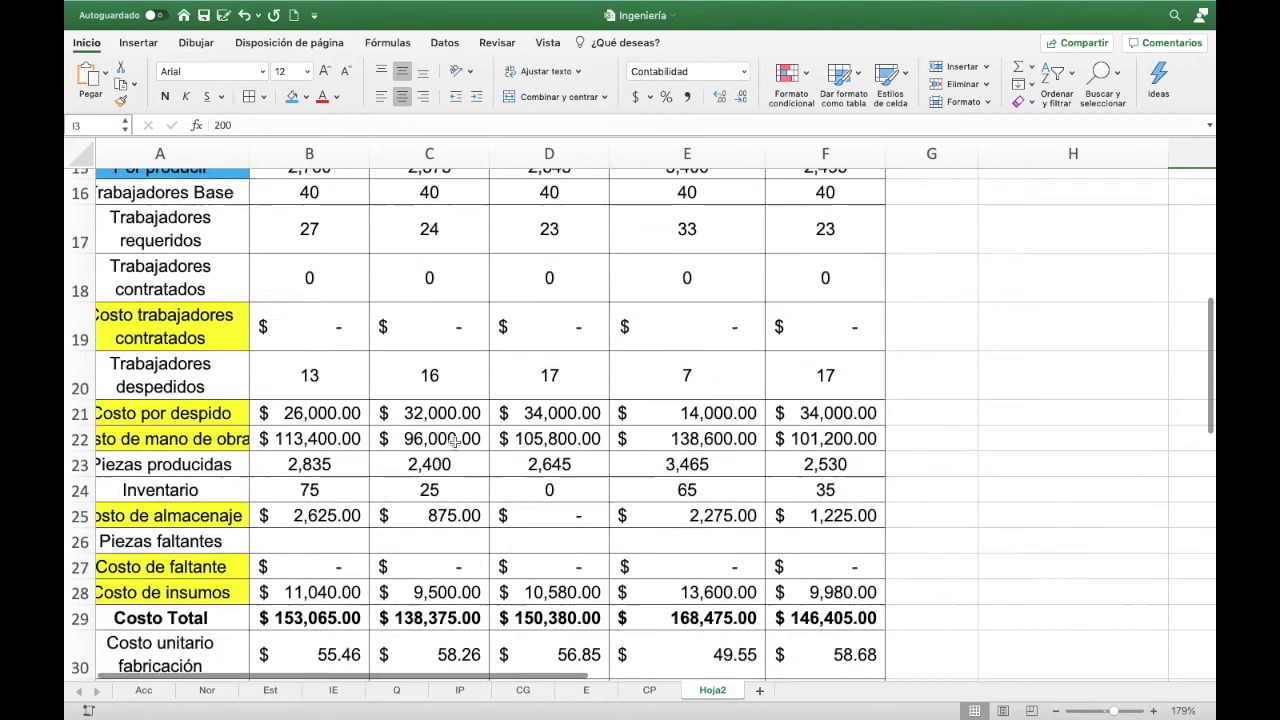
scroll(440, 450, down, 2)
scroll(440, 450, down, 5)
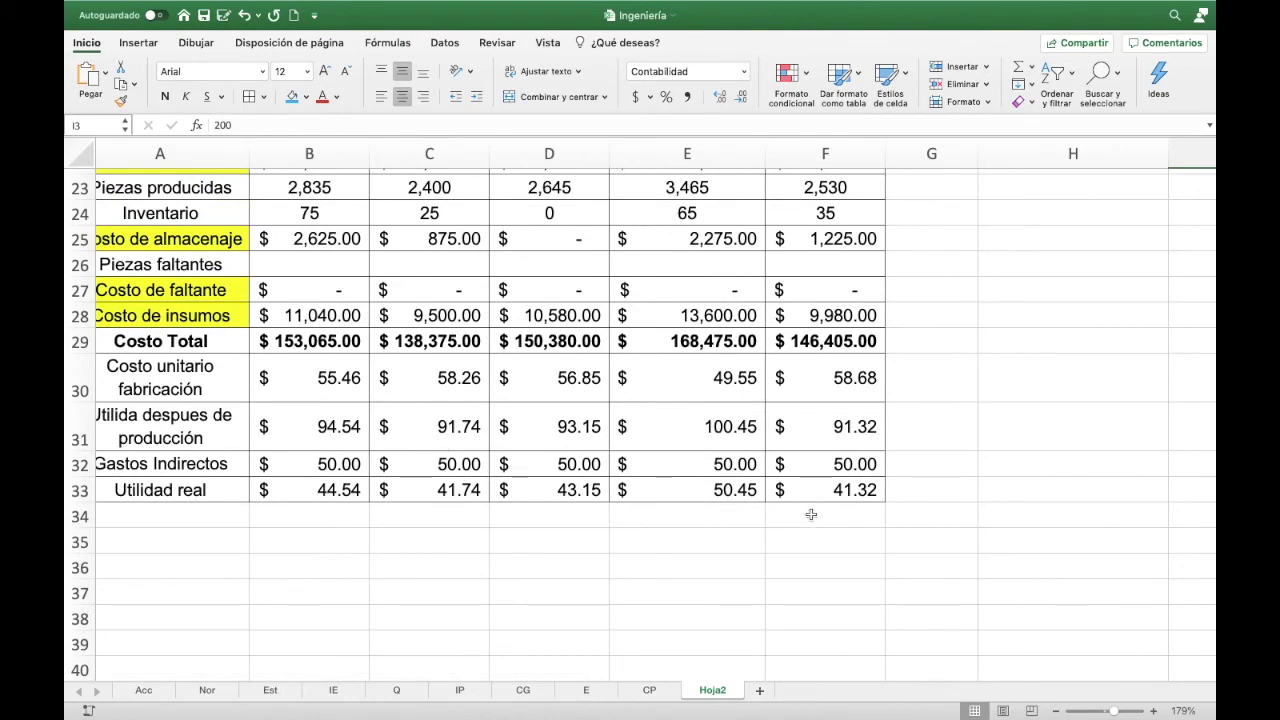
scroll(811, 514, up, 1)
scroll(811, 514, up, 3)
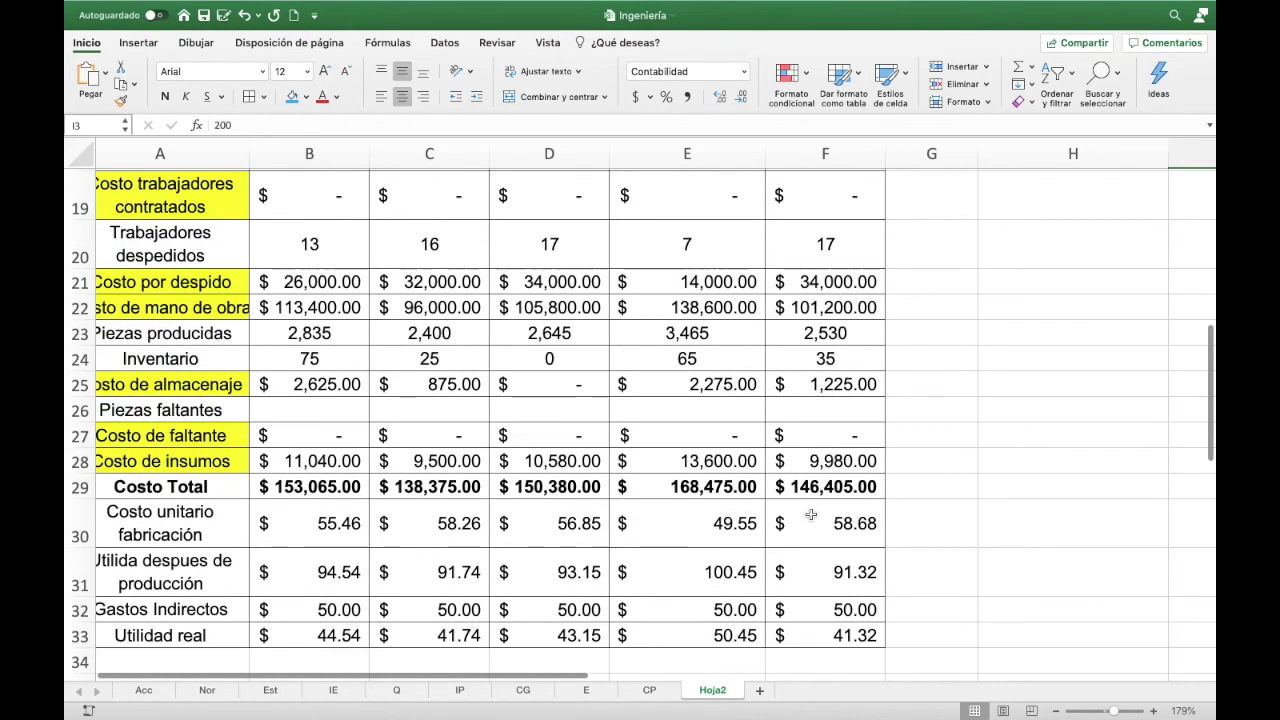
scroll(811, 514, up, 1)
scroll(810, 516, up, 4)
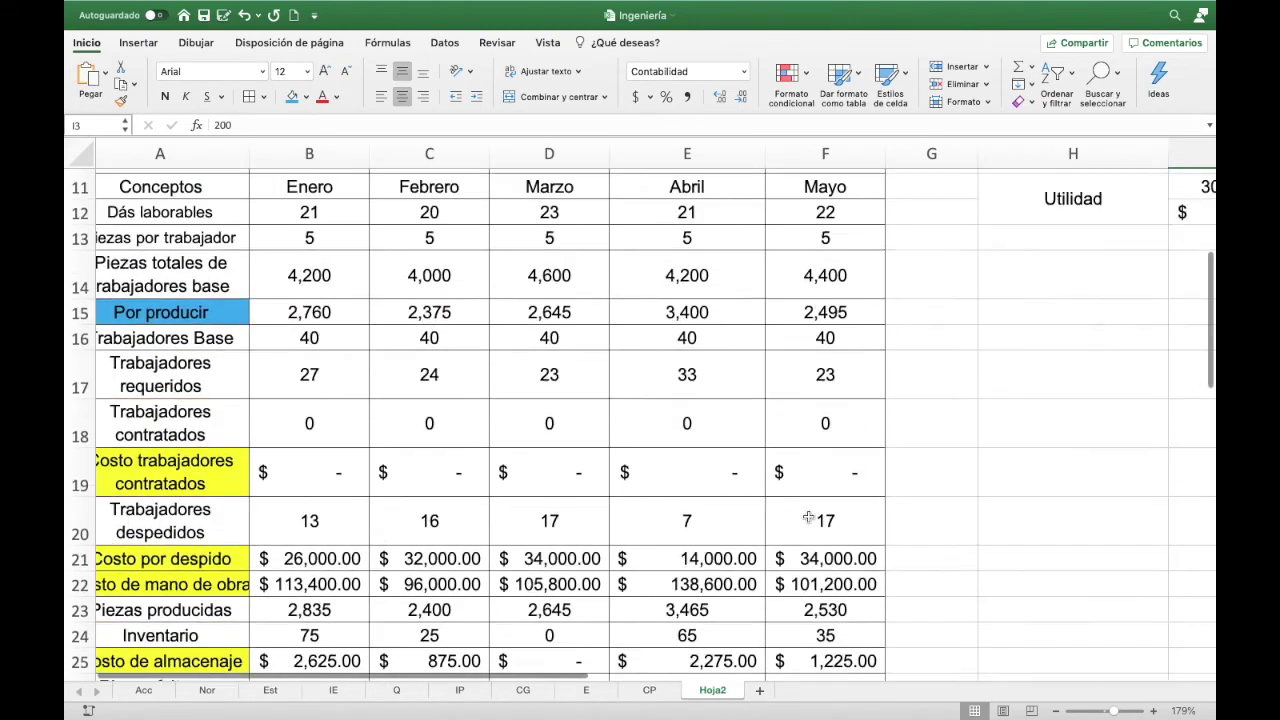
scroll(808, 516, up, 4)
scroll(808, 516, up, 1)
scroll(1118, 335, right, 2)
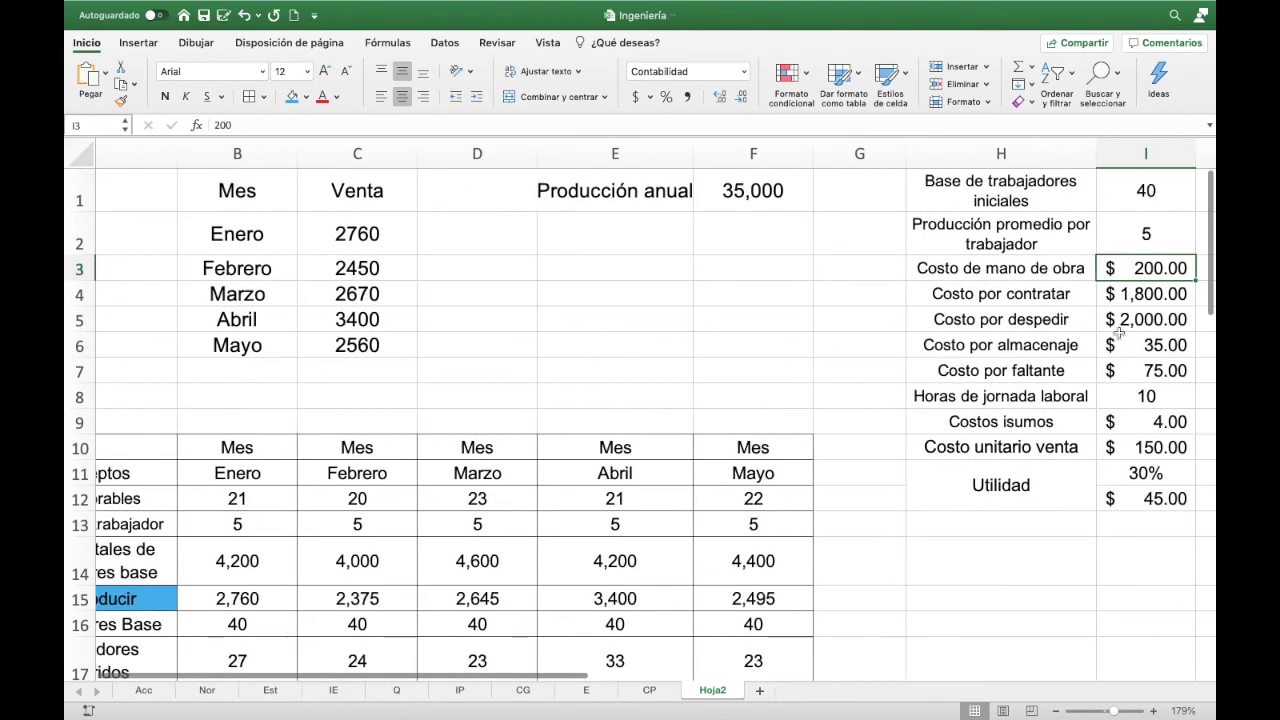
scroll(1118, 335, right, 1)
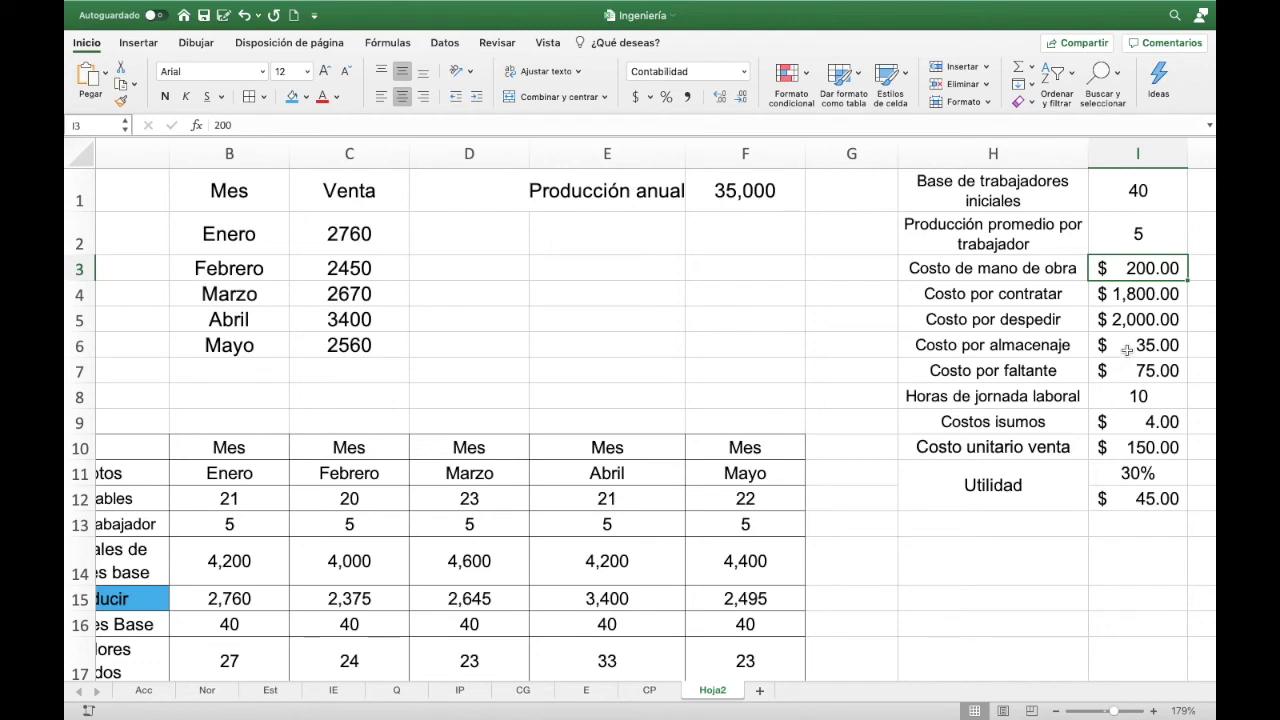
- Change the storage cost in I6 to 30 and review the updated totals below
click(1127, 349)
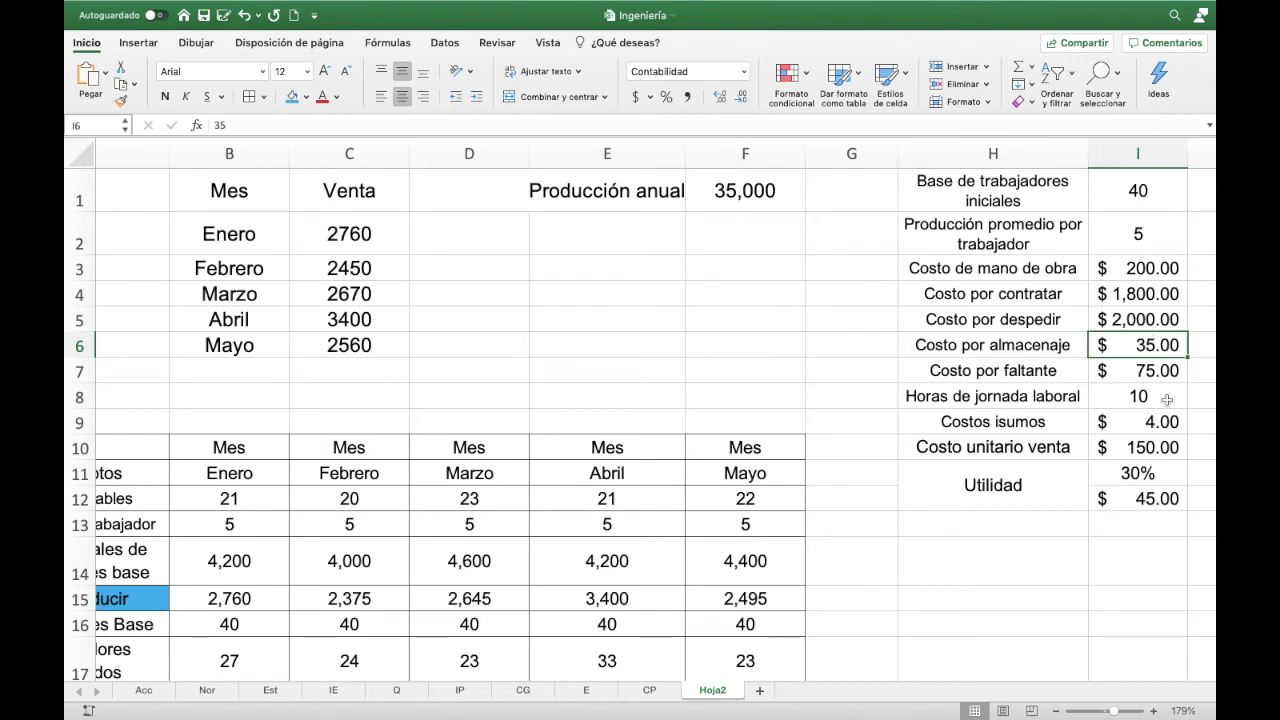
text(30)
key(Return)
scroll(634, 481, down, 3)
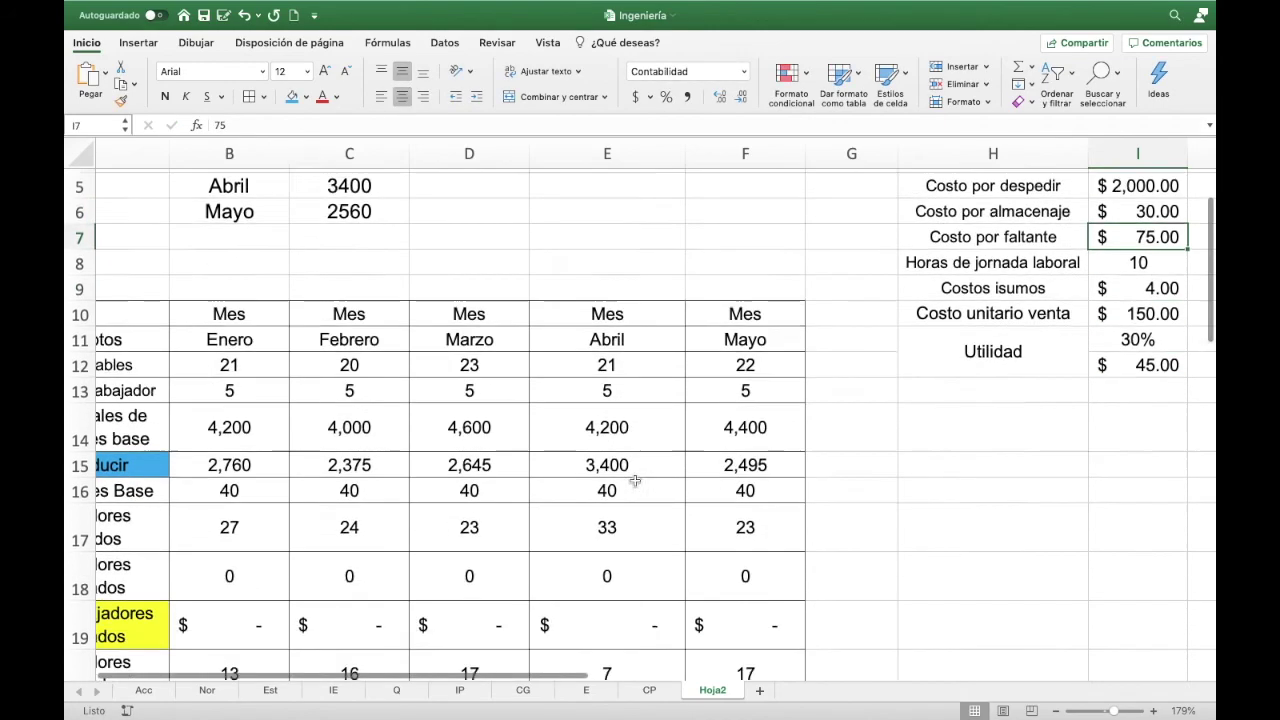
scroll(634, 481, down, 5)
scroll(634, 470, down, 3)
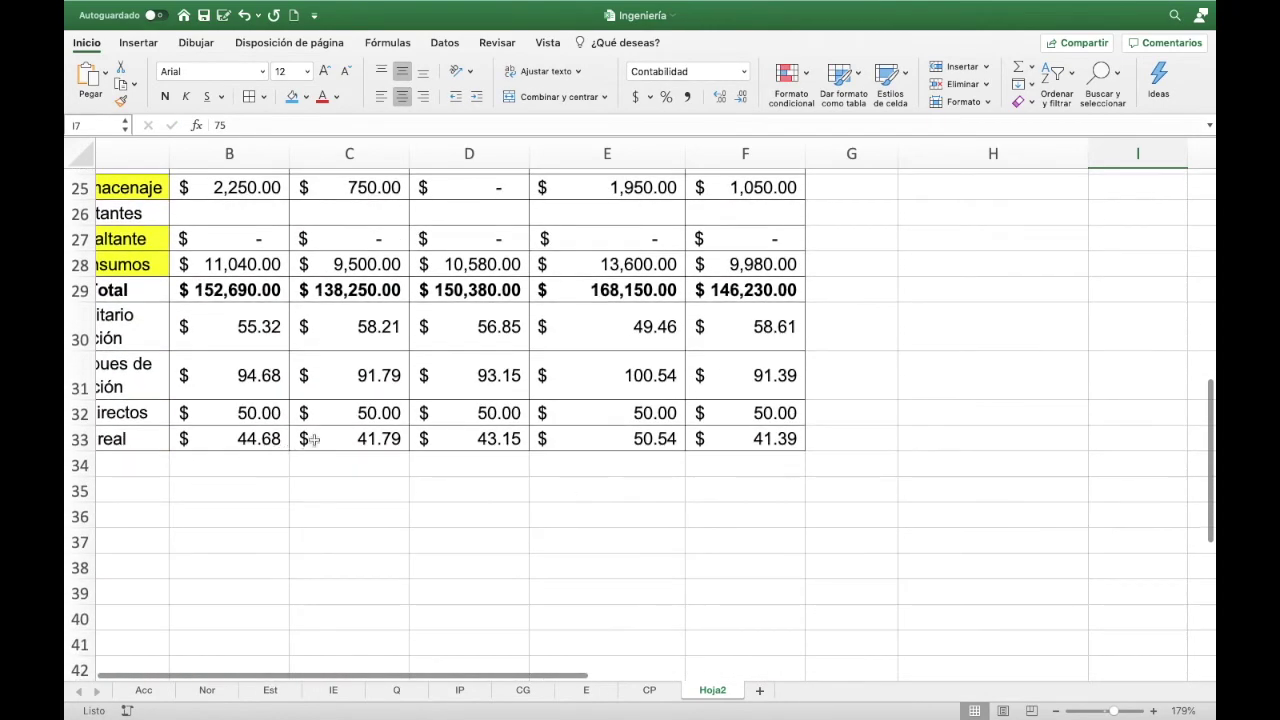
scroll(659, 465, up, 2)
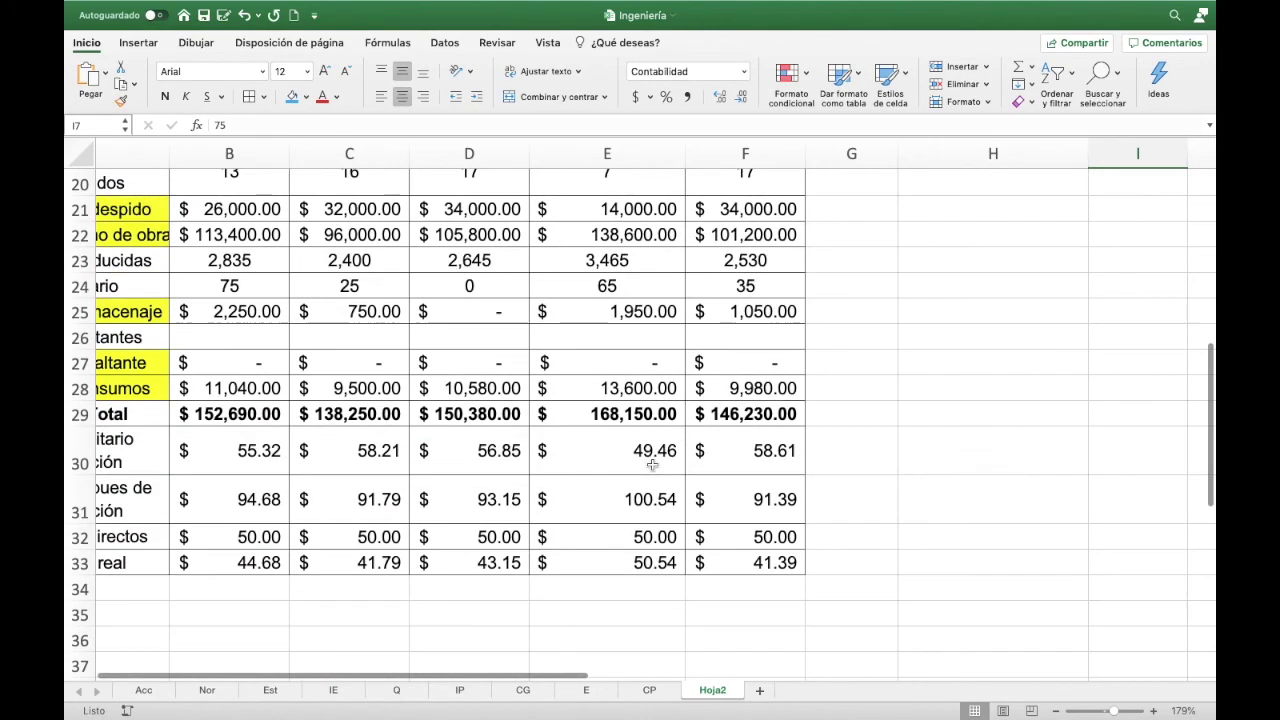
scroll(655, 465, up, 2)
scroll(652, 465, up, 4)
scroll(652, 465, up, 3)
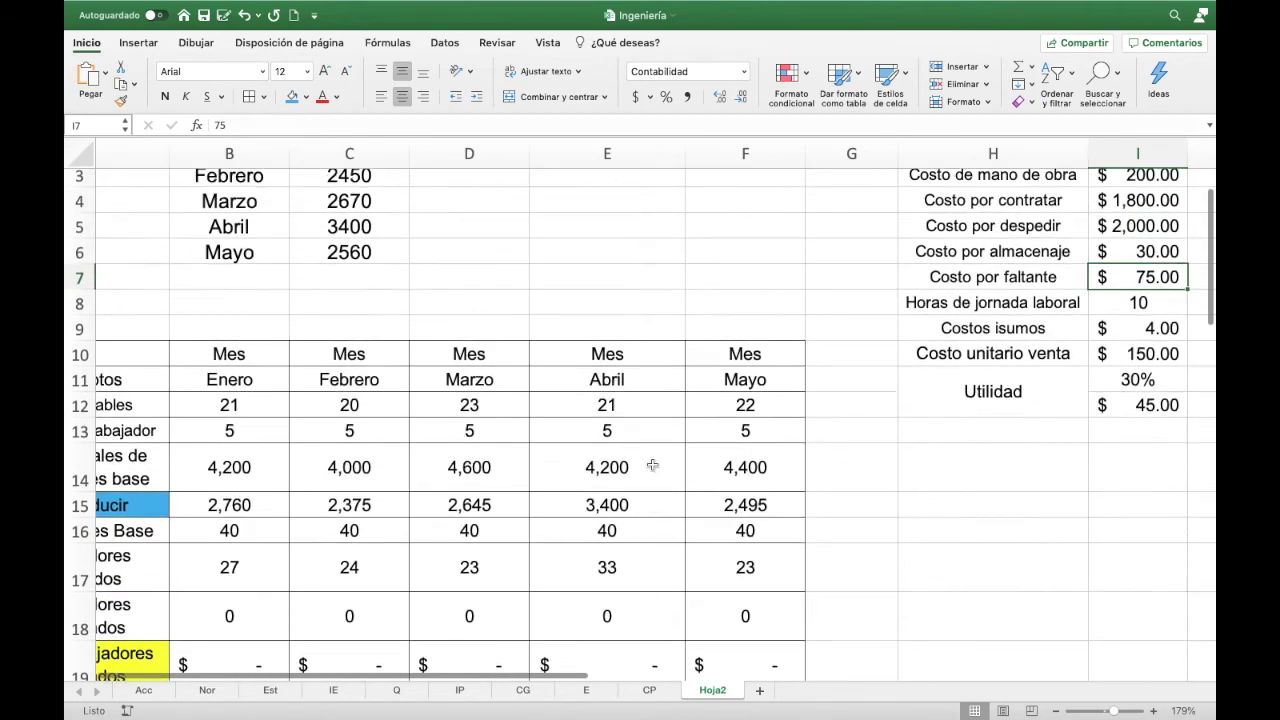
scroll(652, 465, up, 1)
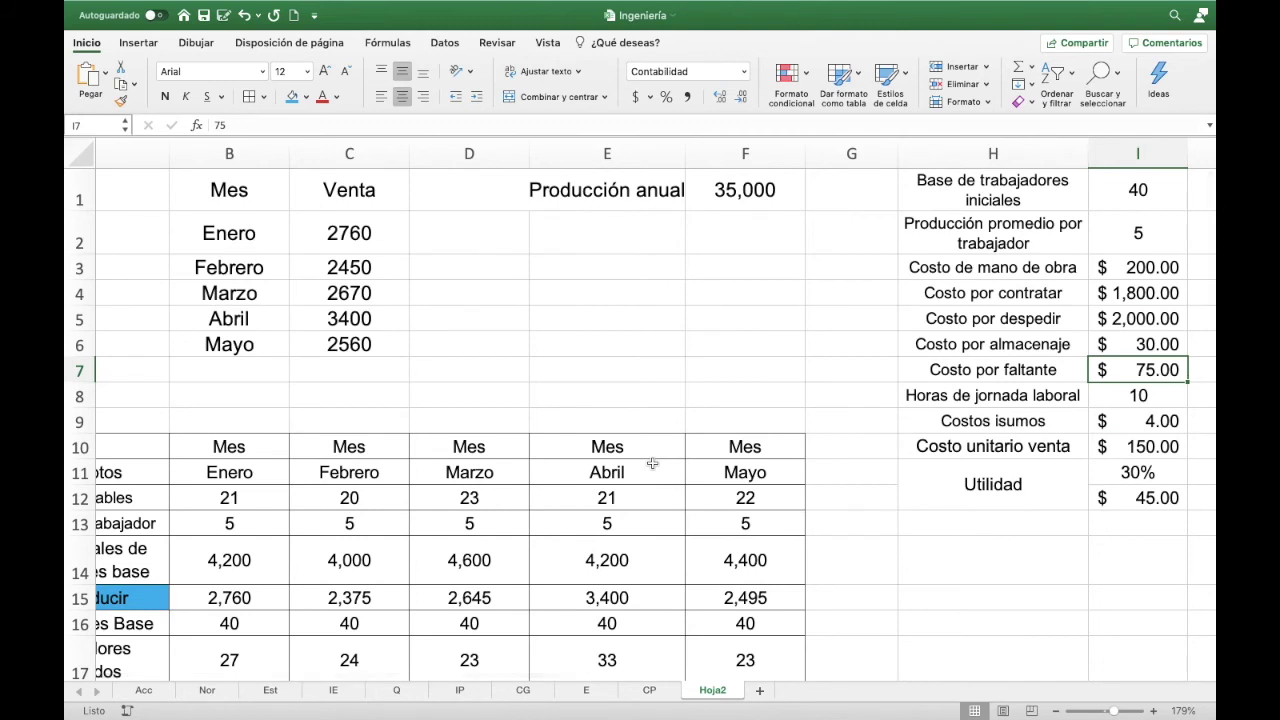
- Lower the supplies cost in I9 to 3.80 and check the resulting totals
click(1140, 421)
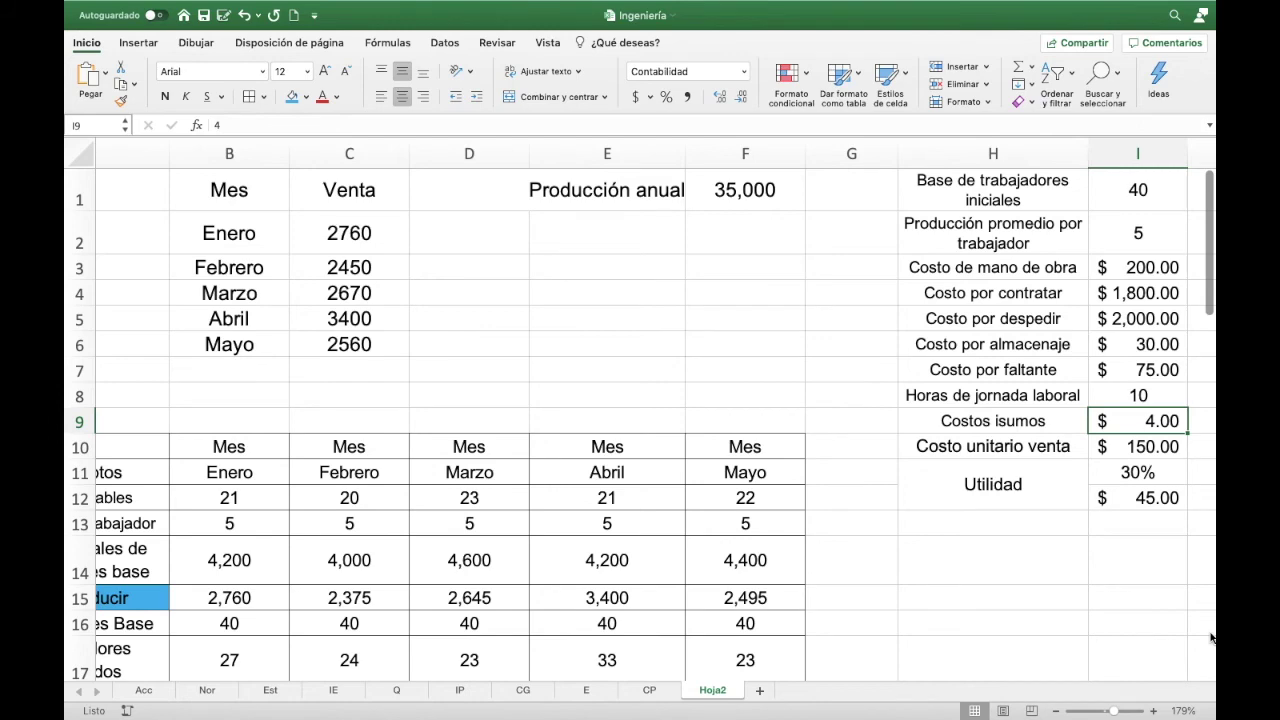
text(3.8)
key(Return)
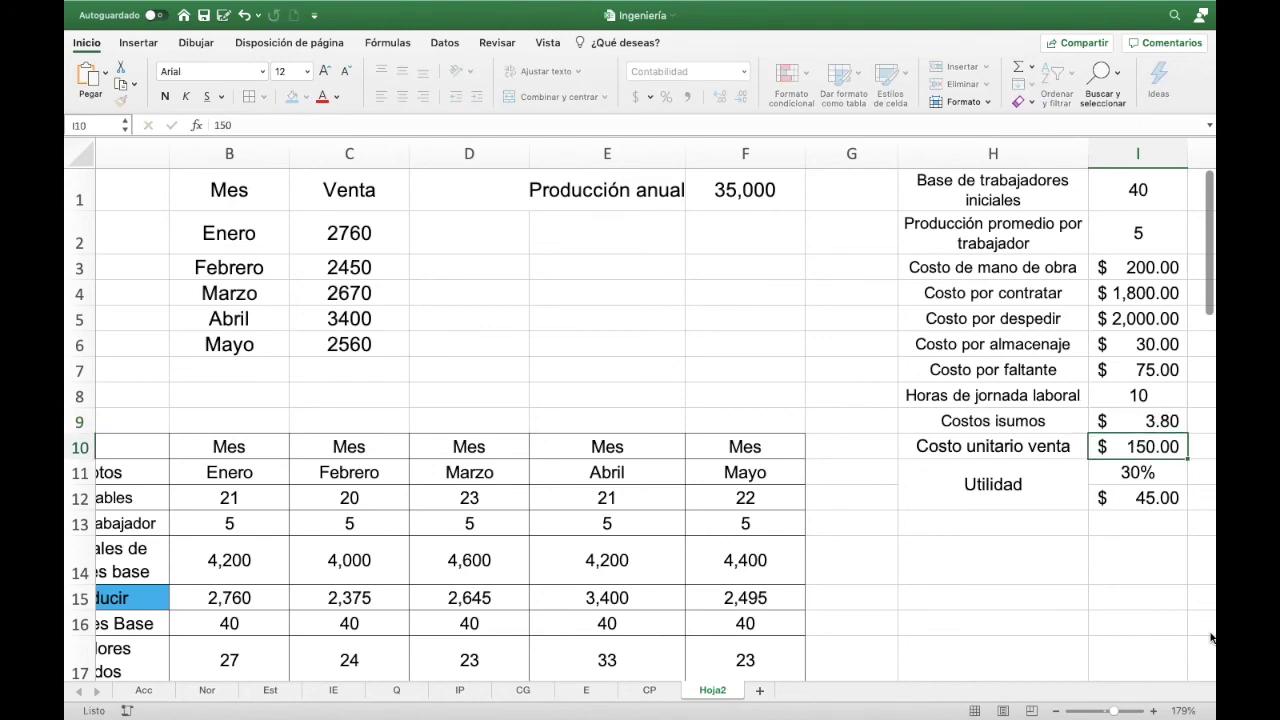
scroll(468, 510, down, 5)
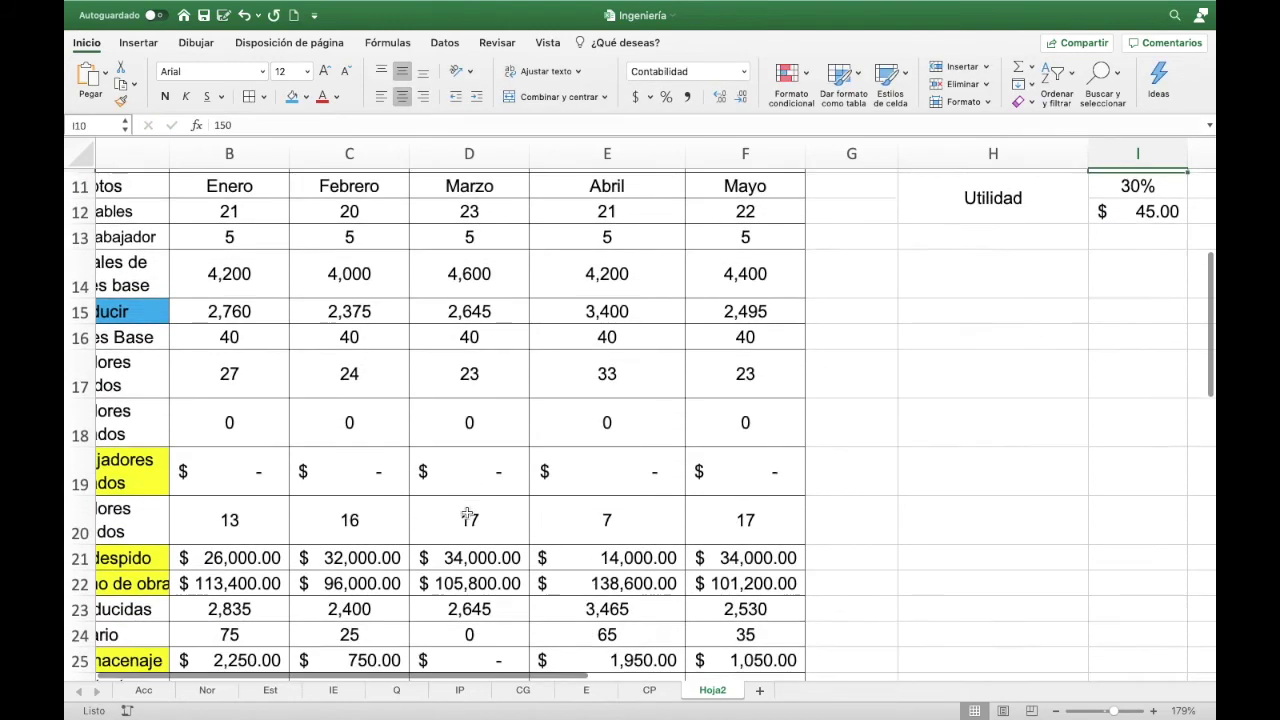
scroll(468, 510, down, 5)
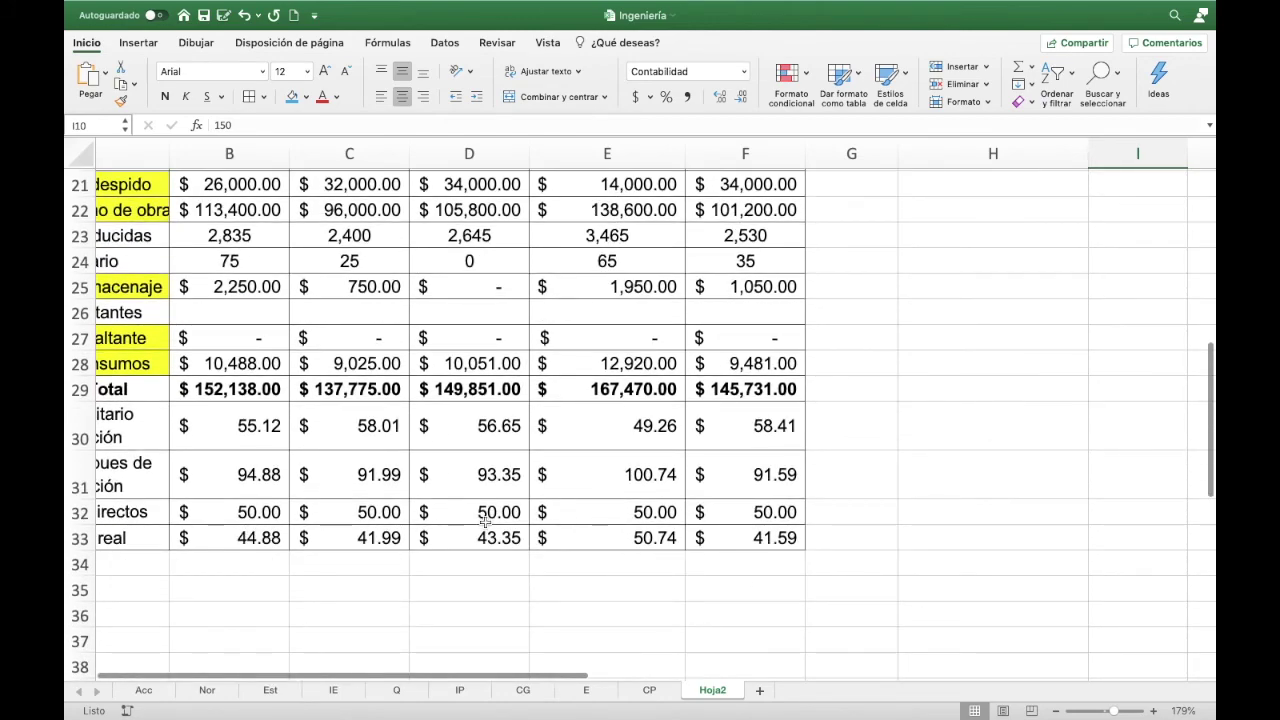
scroll(958, 481, up, 2)
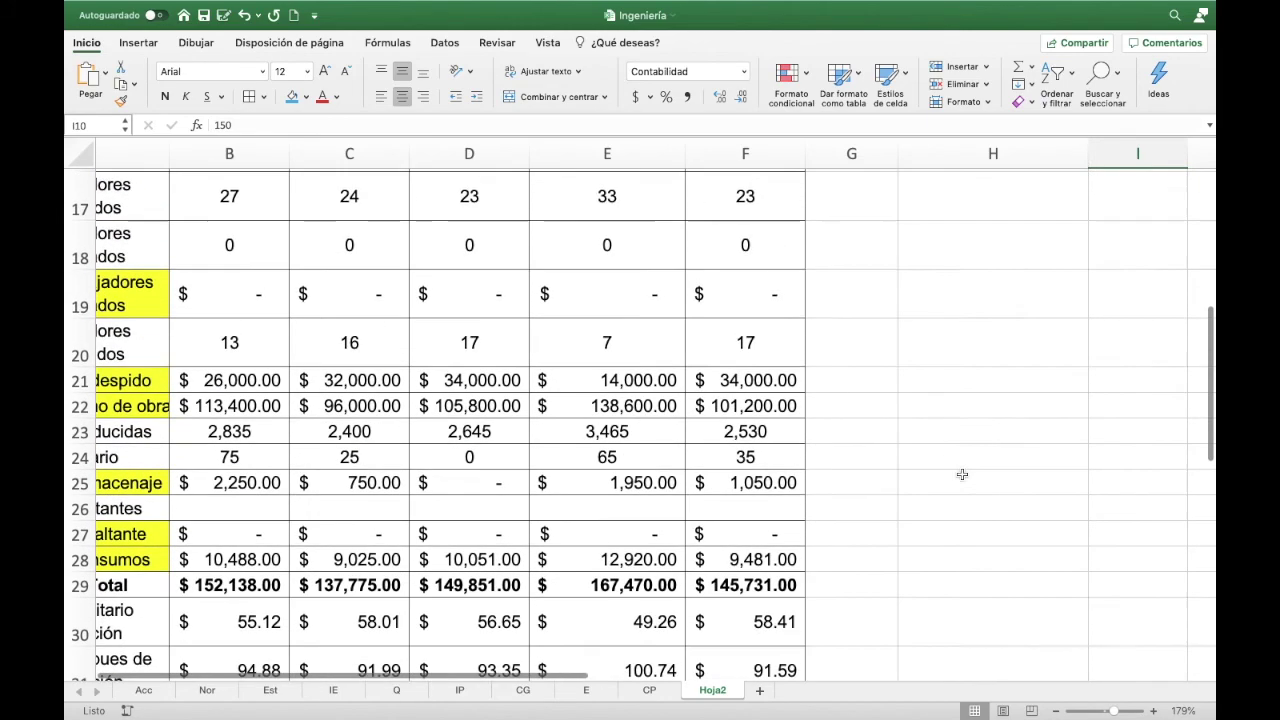
scroll(960, 476, up, 4)
scroll(965, 470, up, 4)
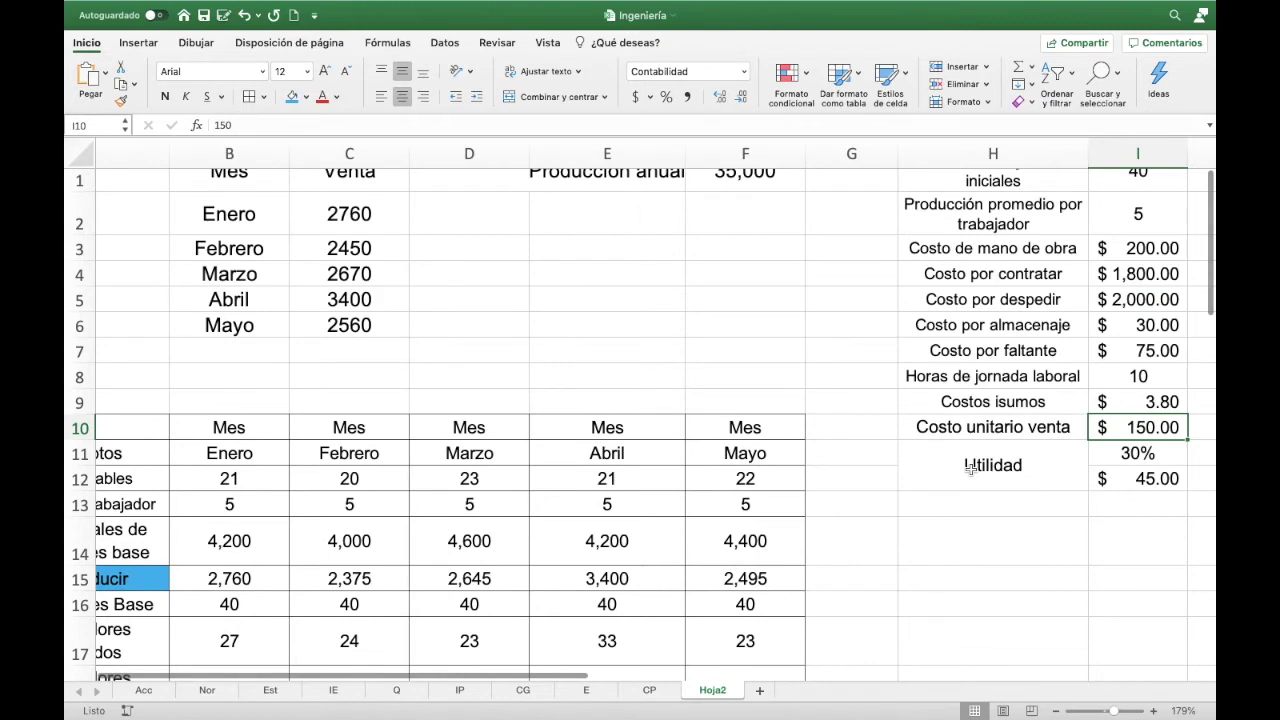
scroll(969, 467, down, 5)
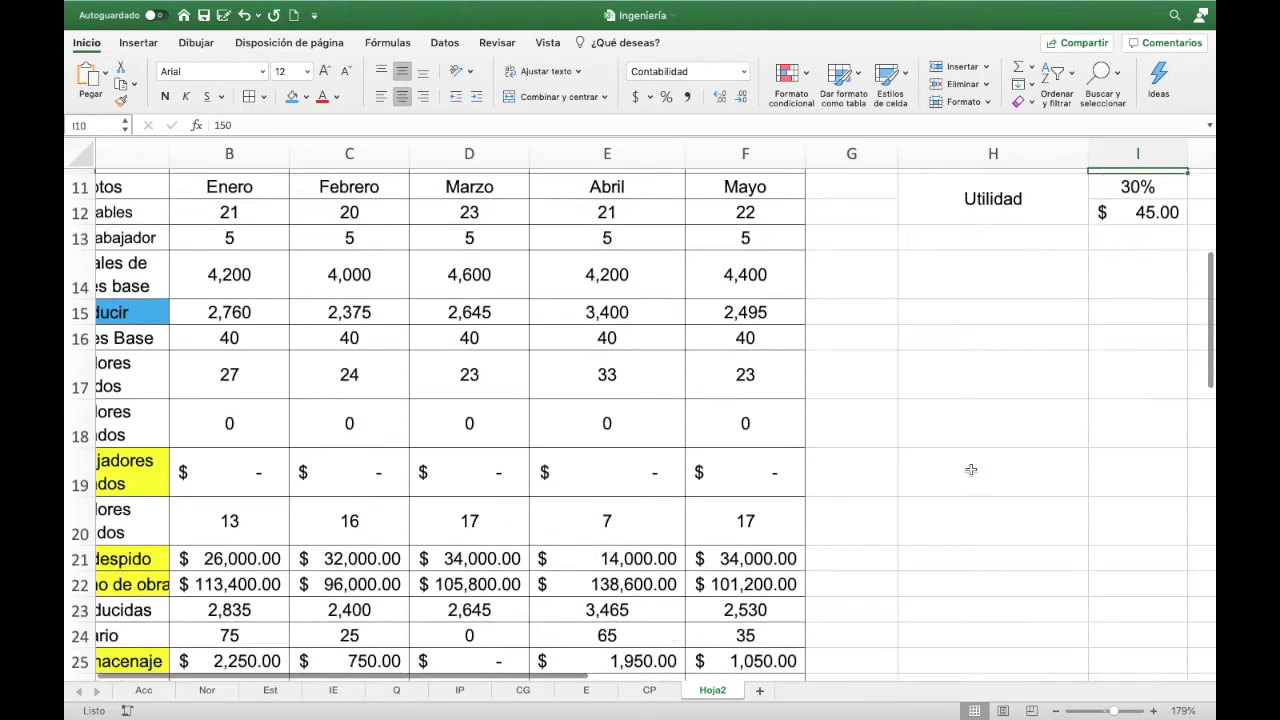
scroll(970, 469, down, 5)
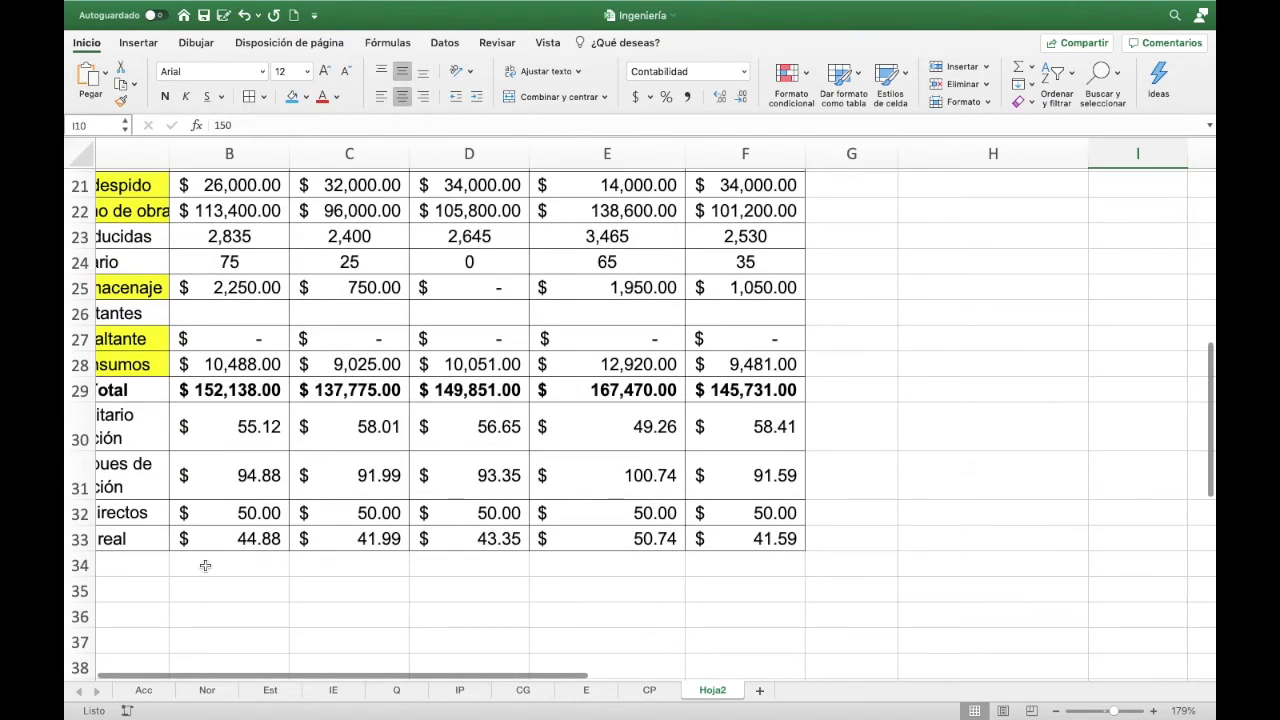
scroll(210, 563, left, 2)
scroll(939, 505, right, 1)
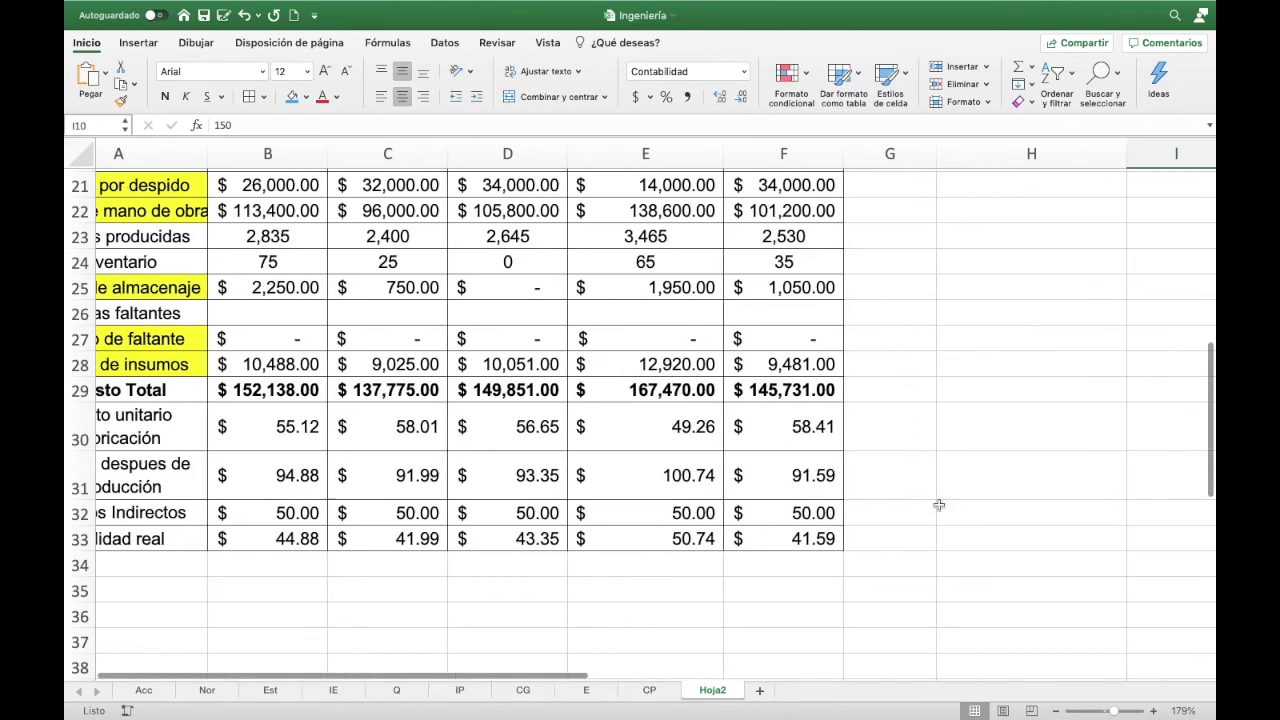
scroll(939, 505, right, 3)
scroll(939, 505, up, 2)
scroll(939, 505, up, 5)
scroll(939, 505, up, 2)
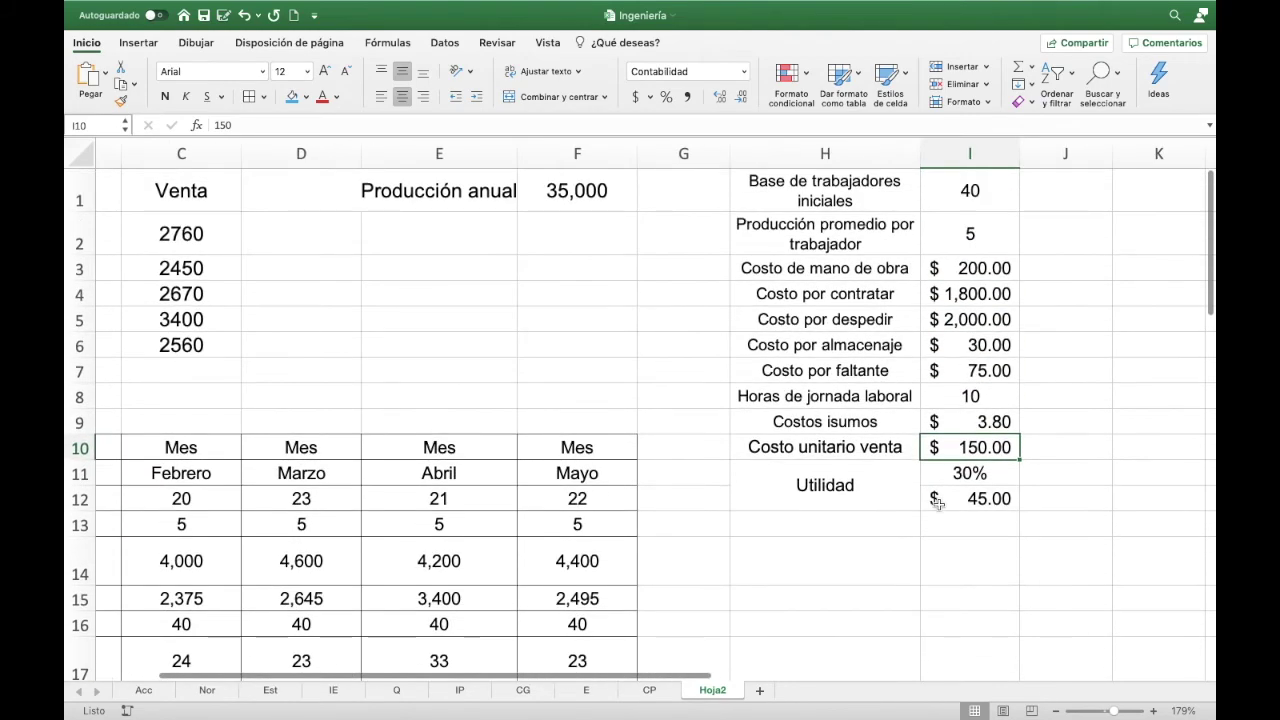
scroll(737, 523, left, 1)
scroll(743, 528, right, 3)
scroll(700, 525, left, 5)
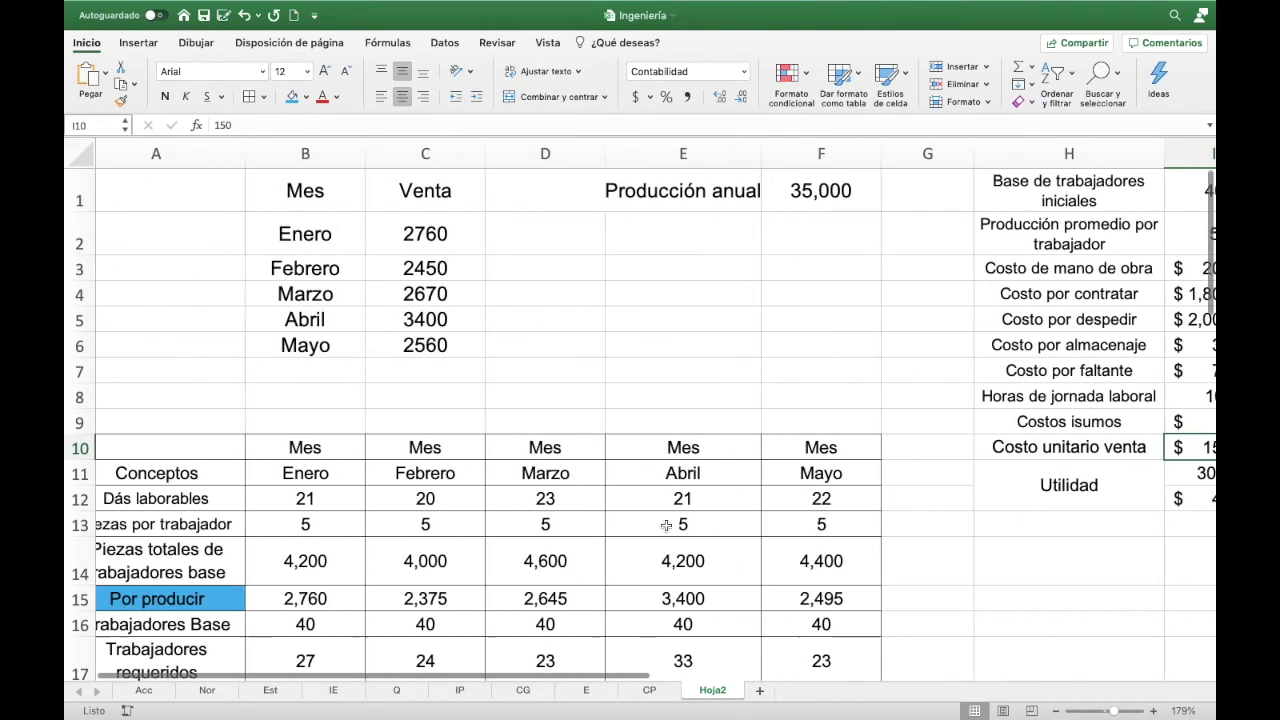
scroll(666, 525, down, 5)
scroll(666, 525, down, 5)
- Open the conditional formatting rules manager for Utilidad real cell B33
click(365, 618)
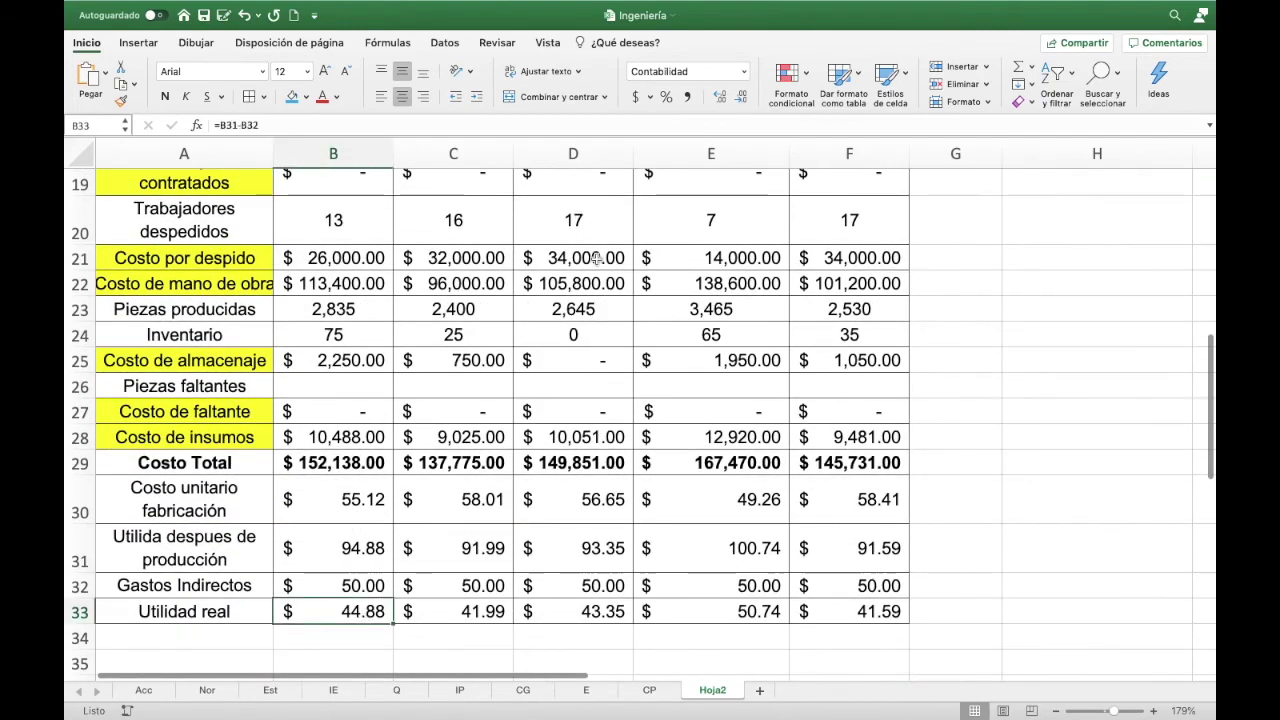
click(790, 75)
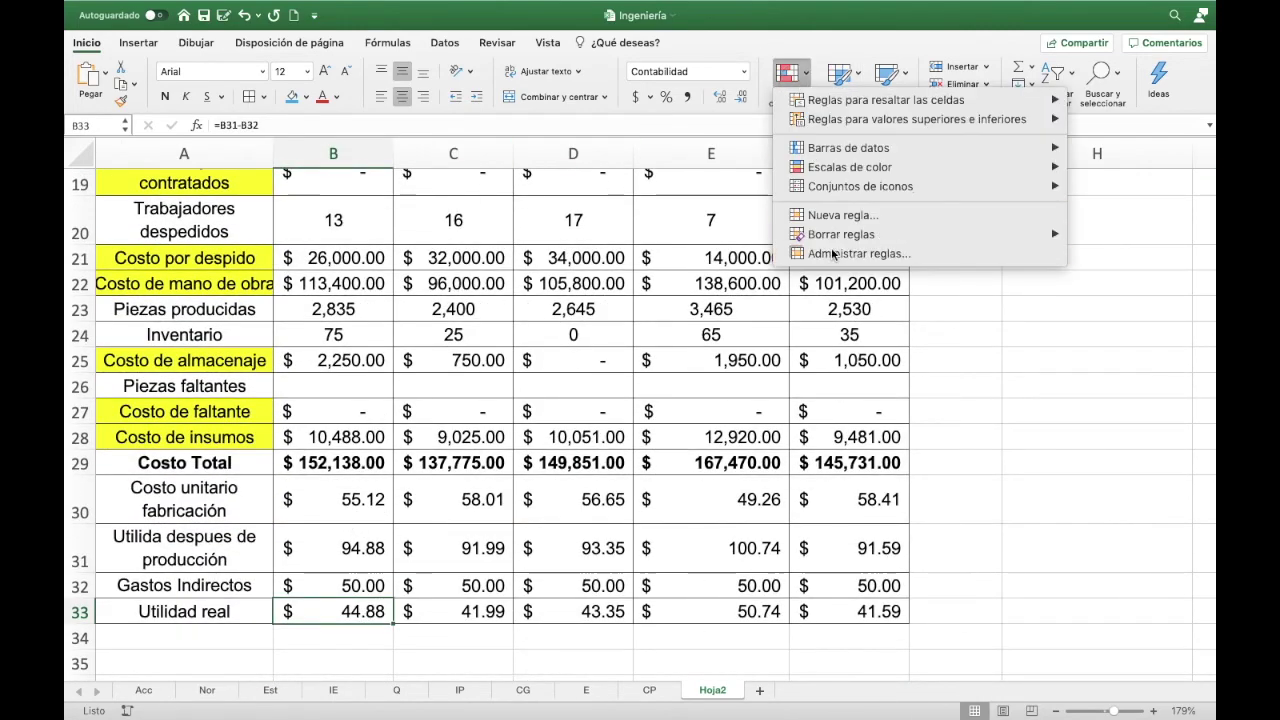
click(833, 255)
click(606, 166)
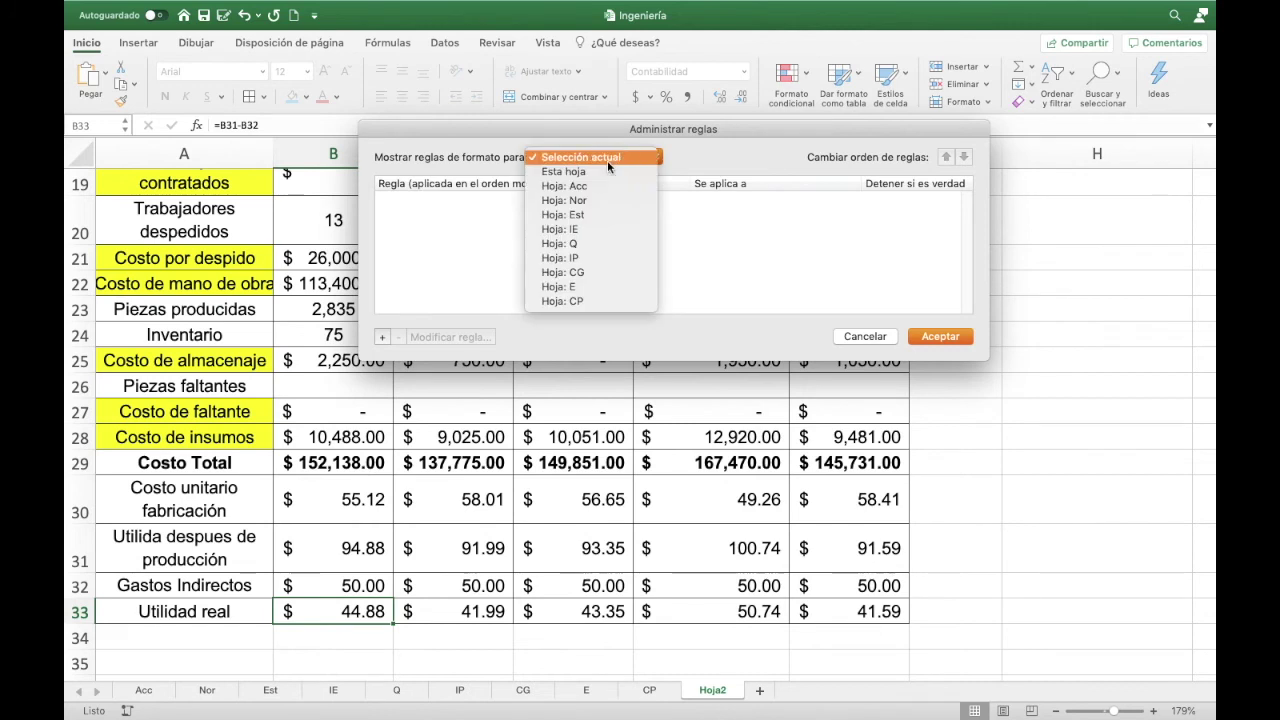
key(Escape)
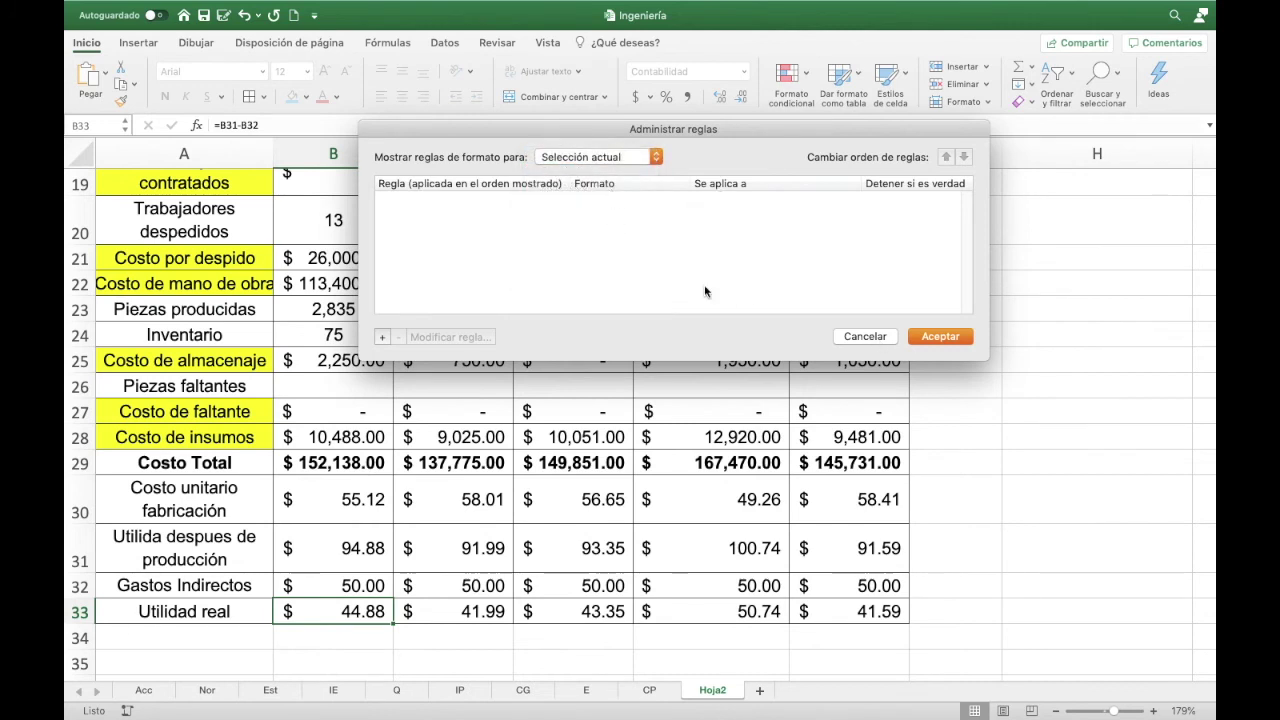
- Add a new rule in the Clásico style using the top-10 ranked values type
click(380, 338)
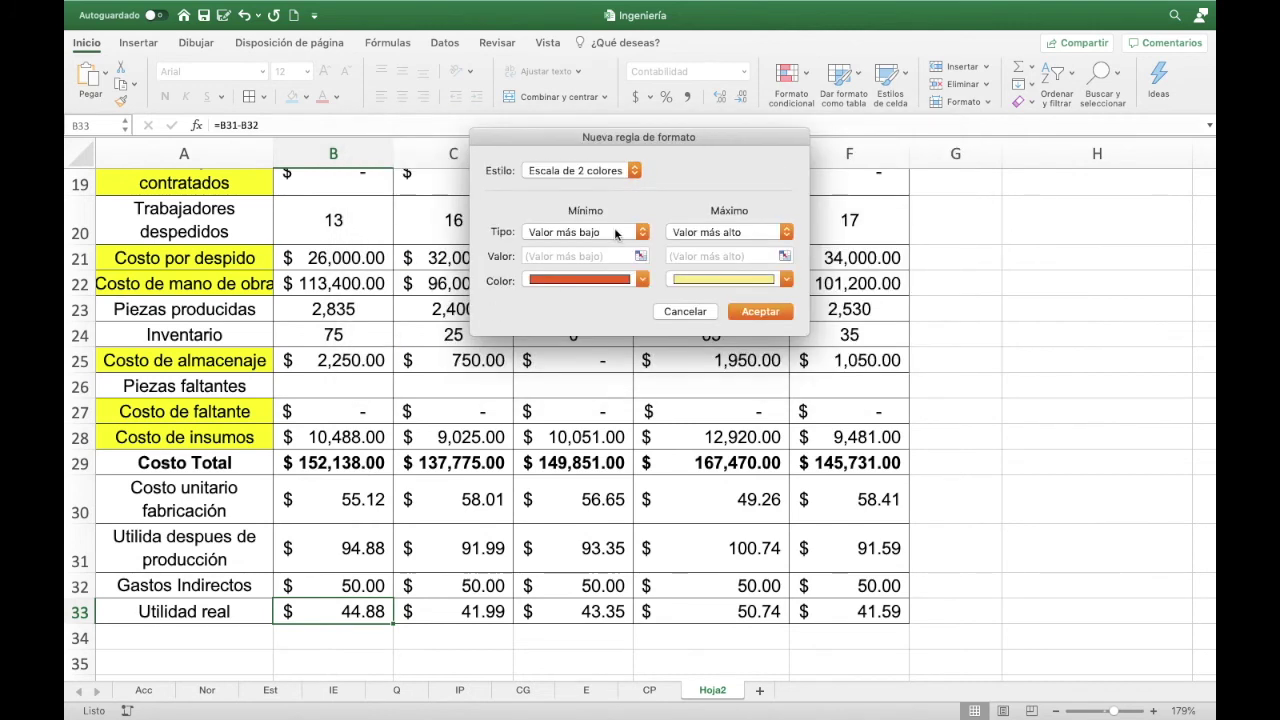
click(636, 171)
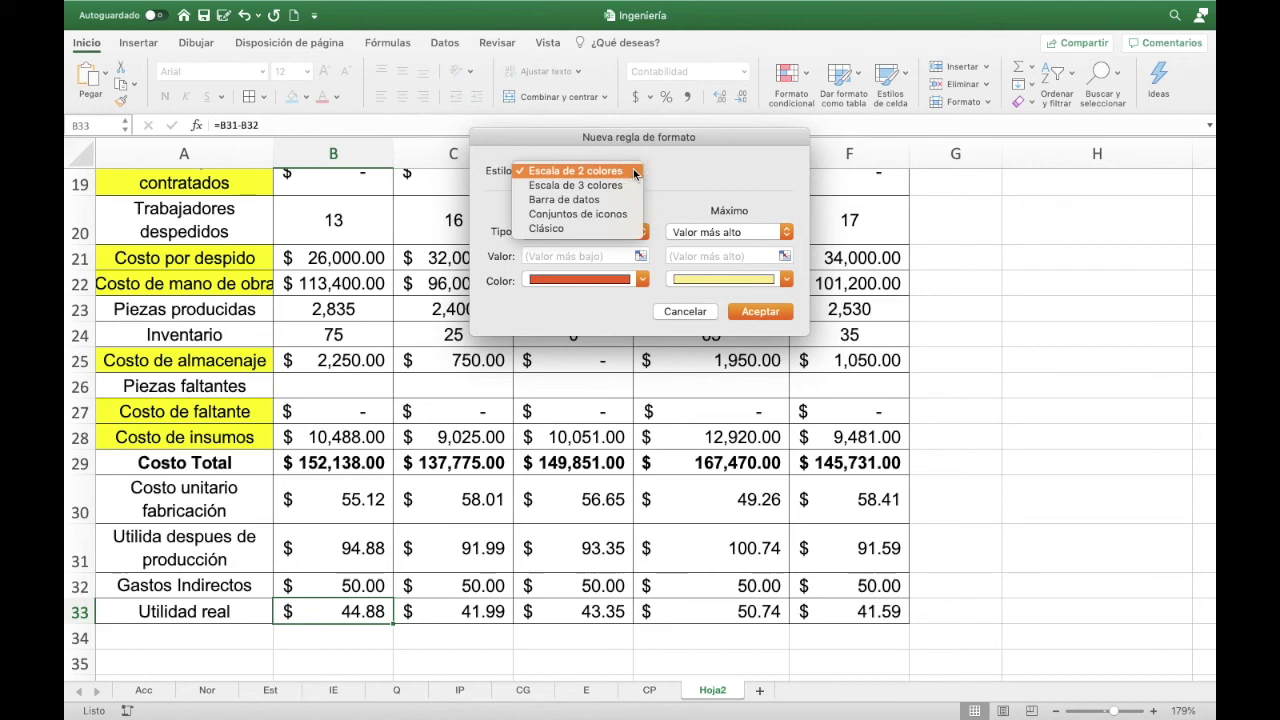
click(590, 228)
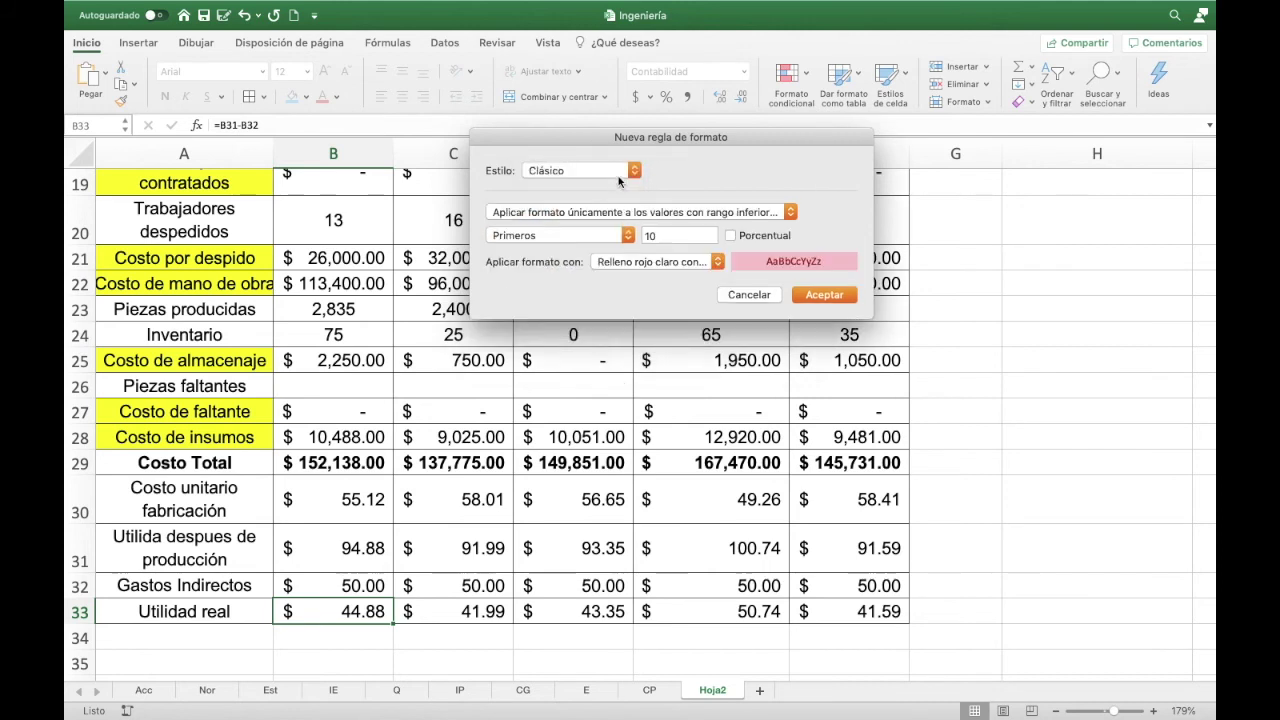
click(625, 214)
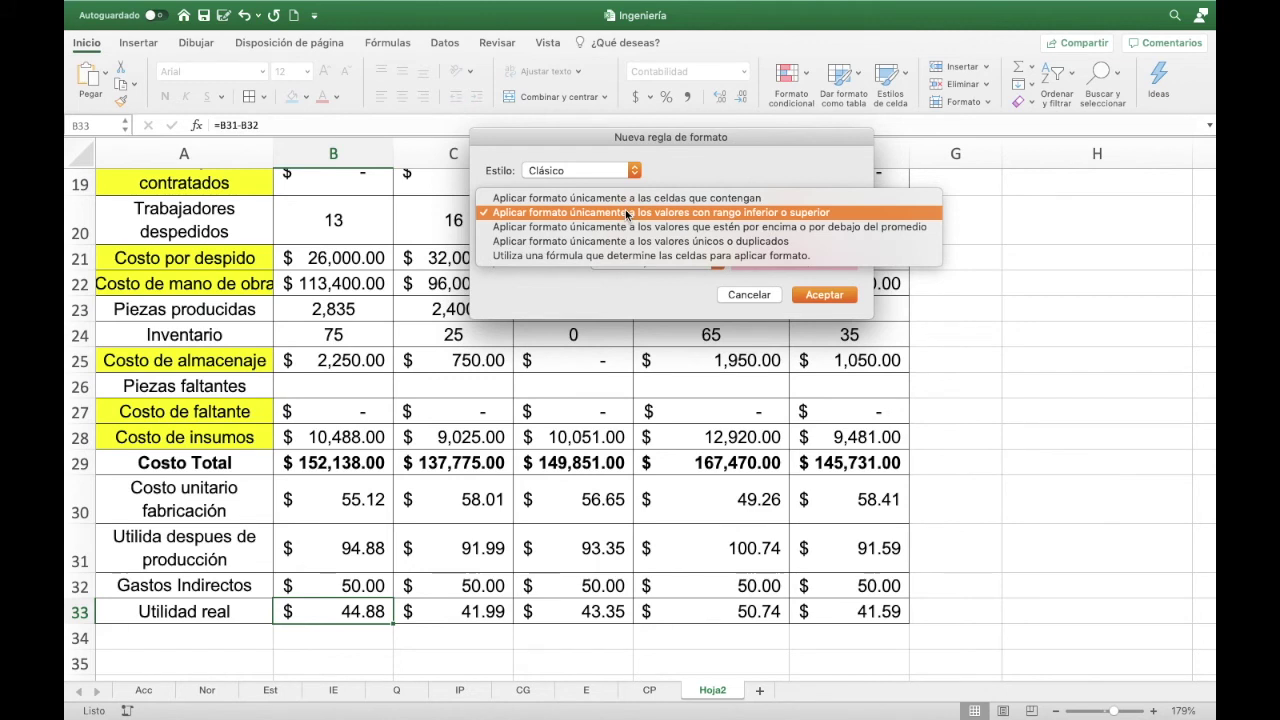
click(627, 213)
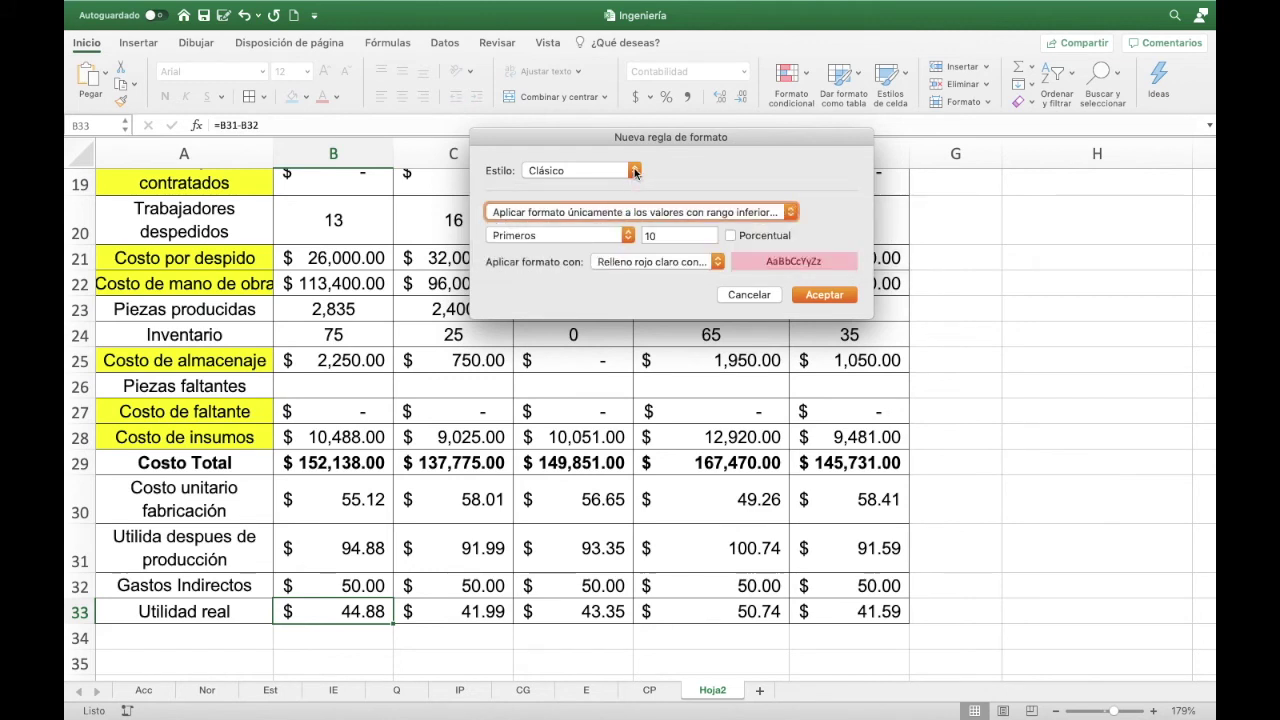
click(634, 172)
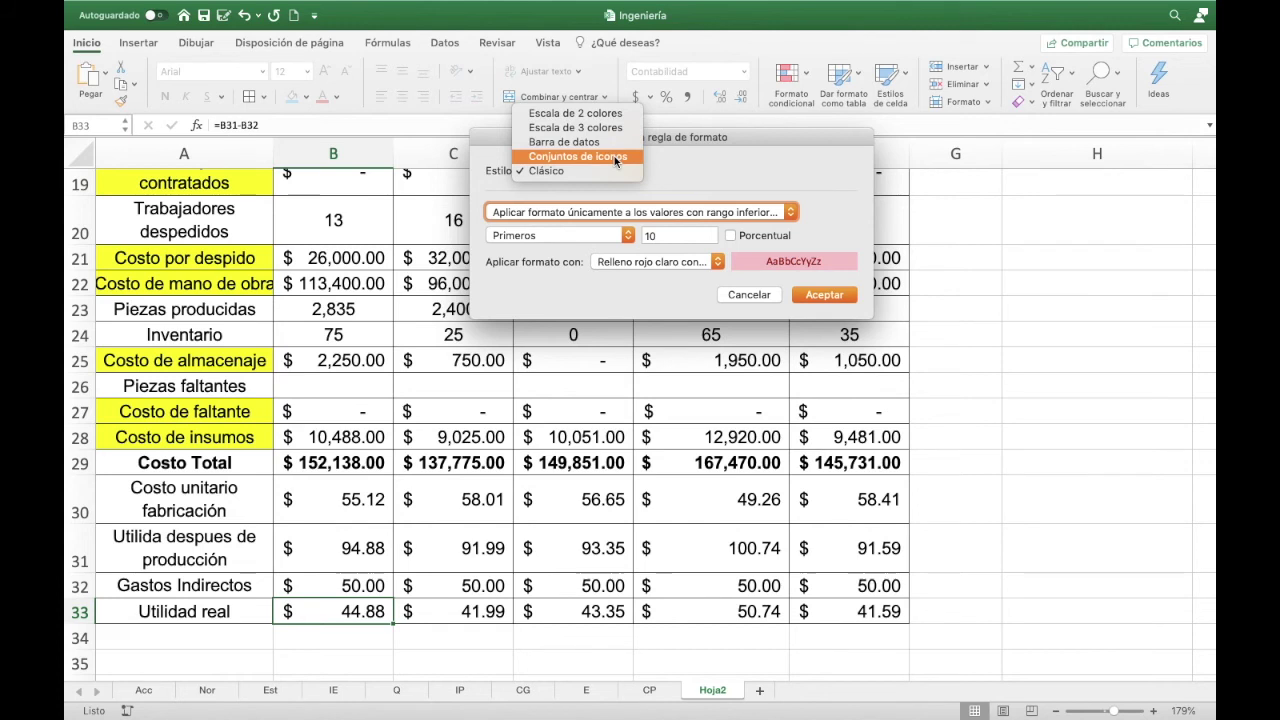
- Try the Clásico rule types, including formula, above/below-average and top/bottom-ranked options
click(615, 188)
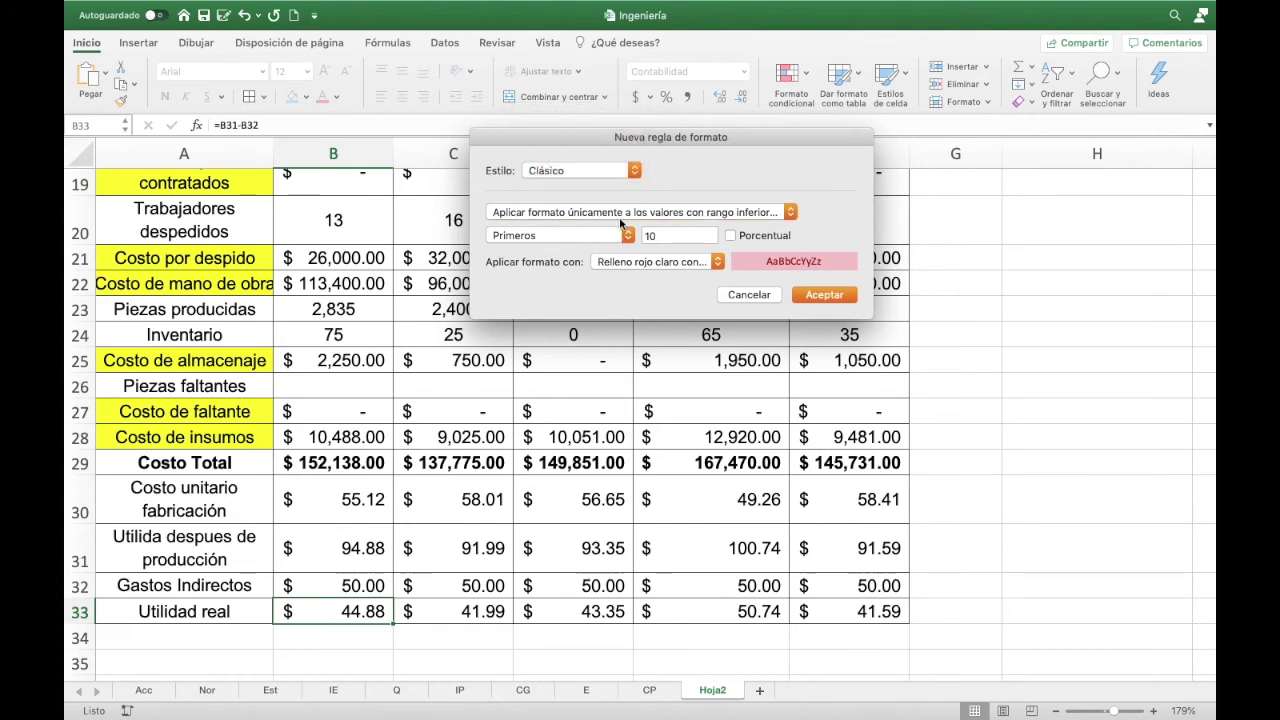
click(618, 212)
click(615, 199)
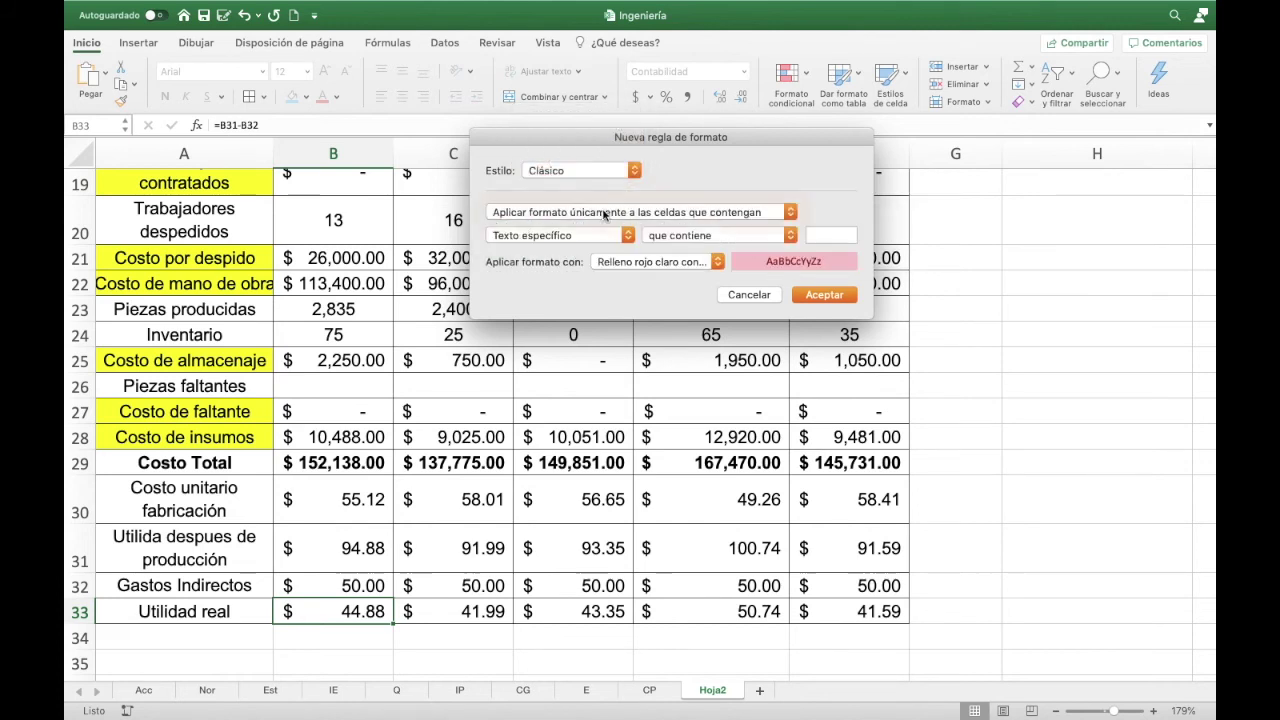
click(619, 240)
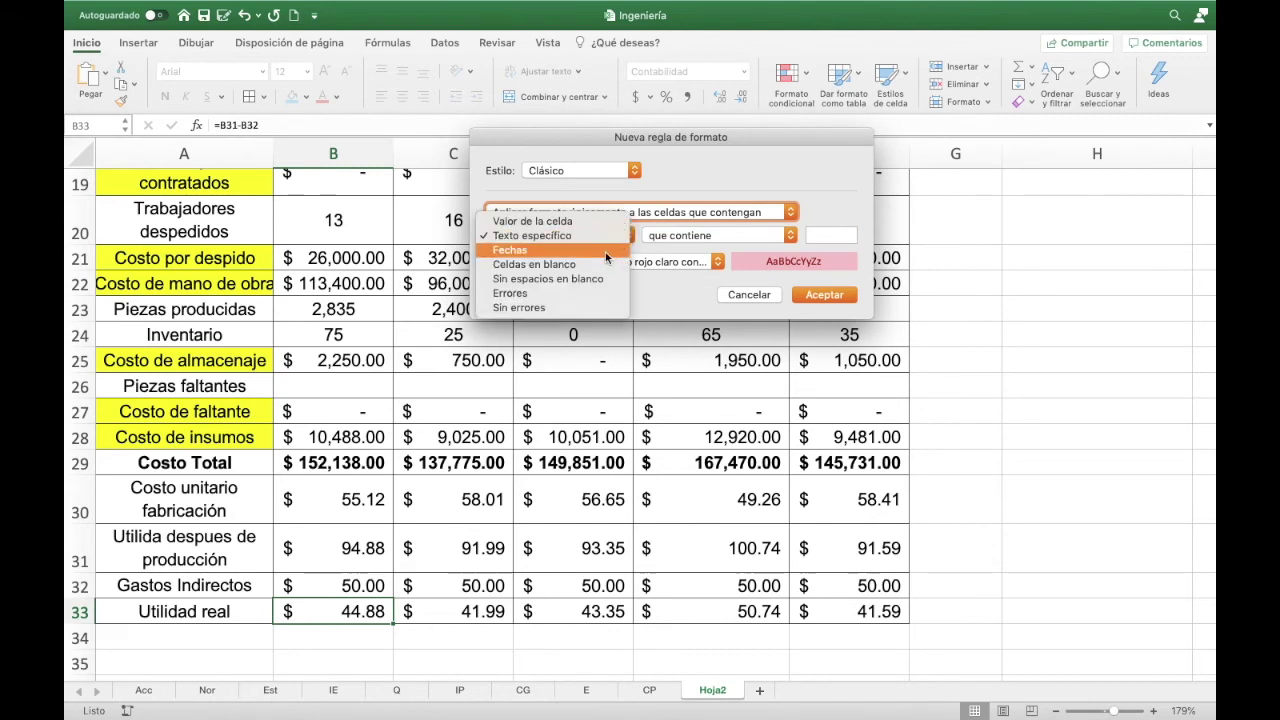
click(669, 209)
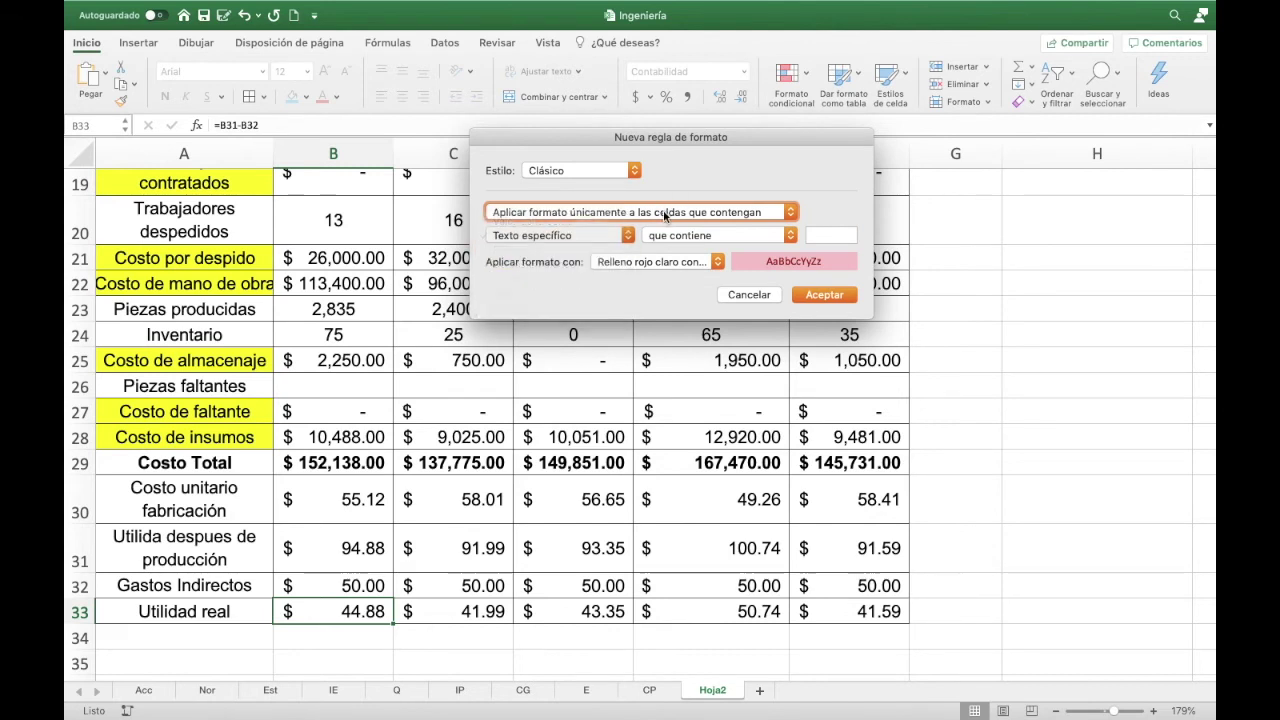
click(670, 215)
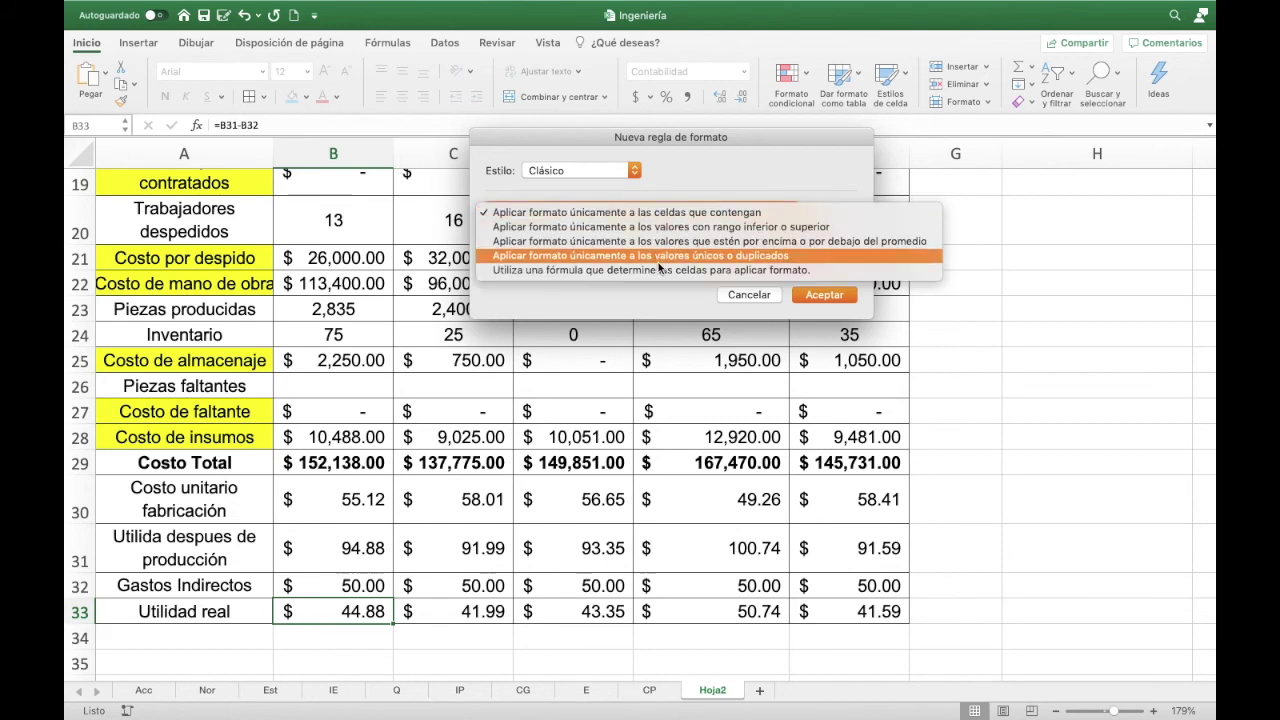
click(660, 270)
click(662, 212)
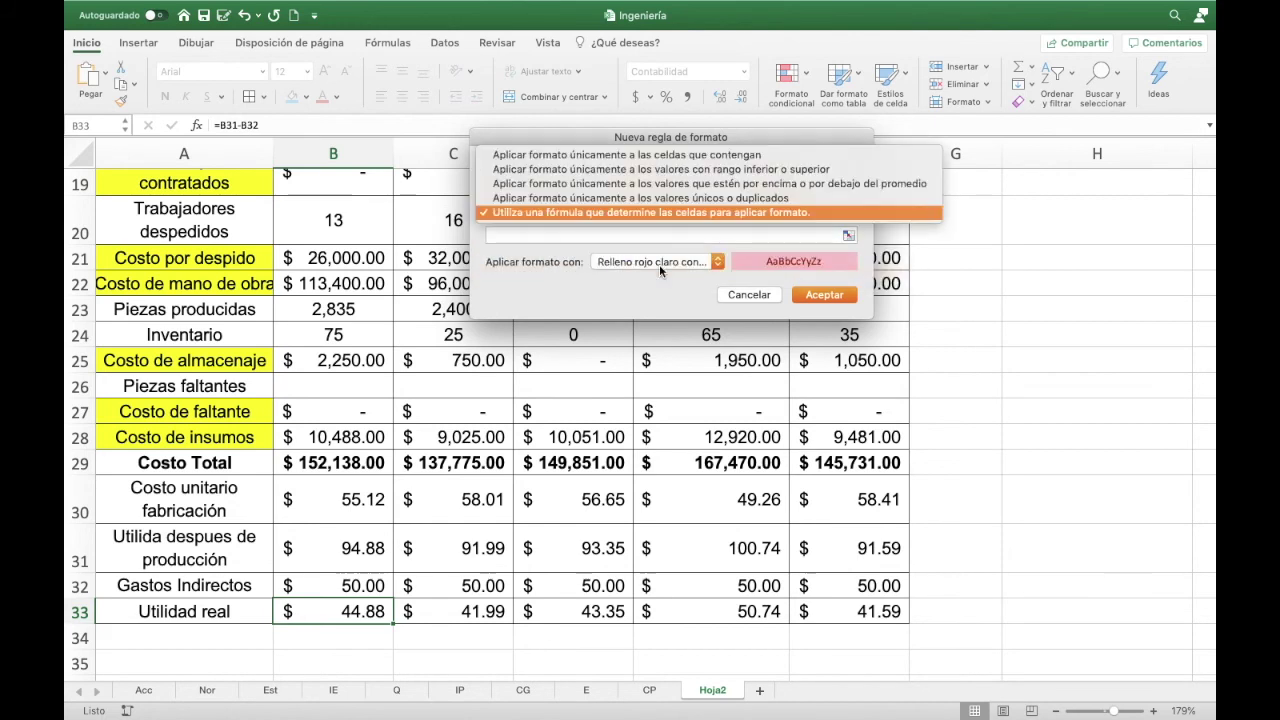
click(704, 187)
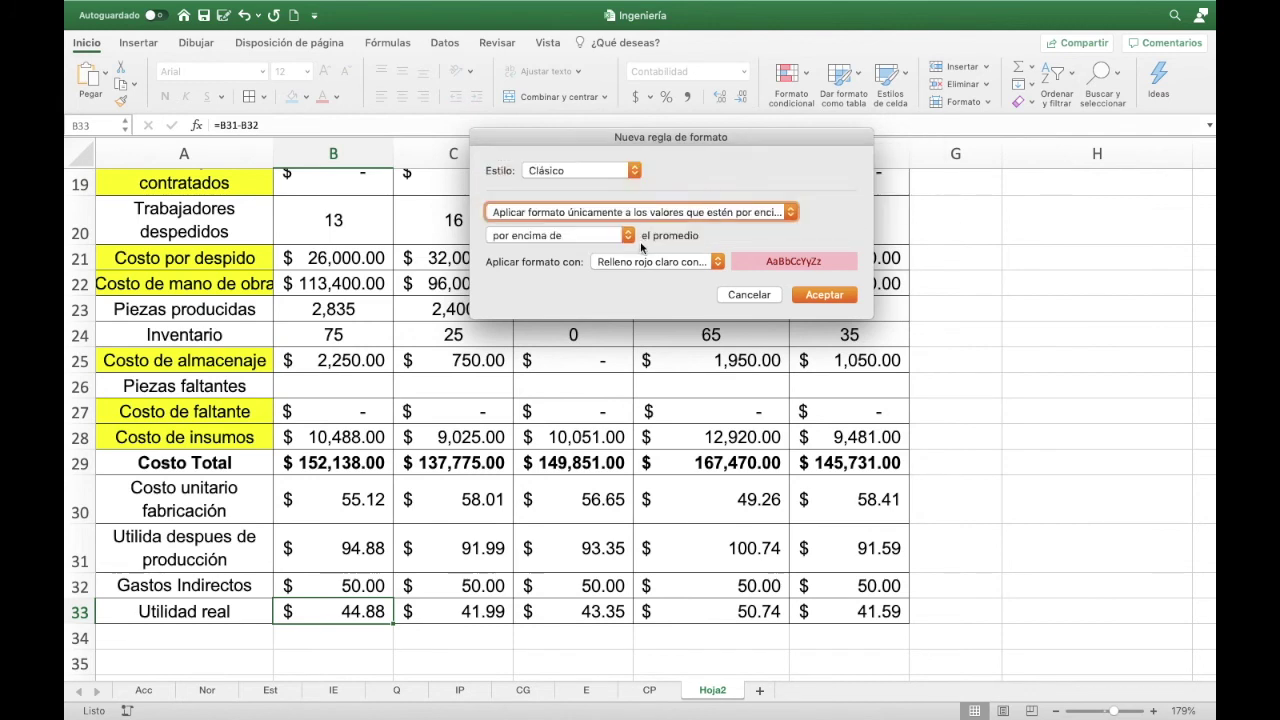
click(628, 236)
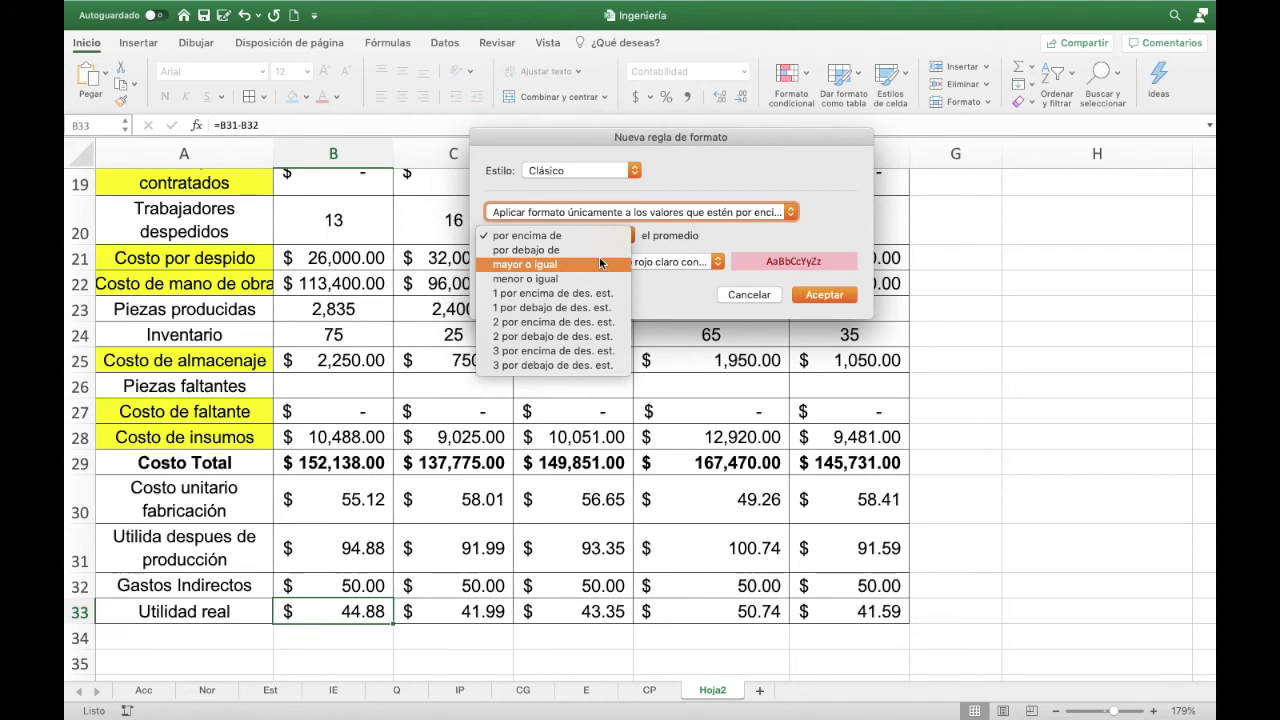
click(600, 263)
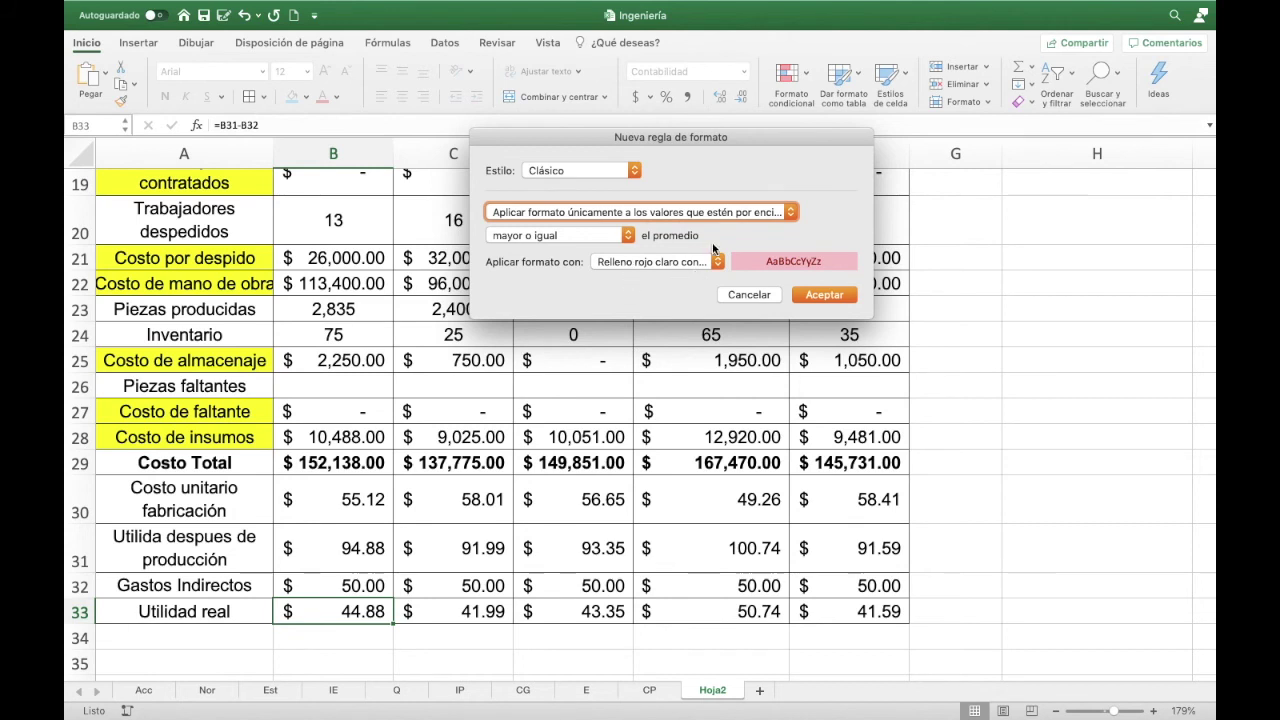
click(628, 236)
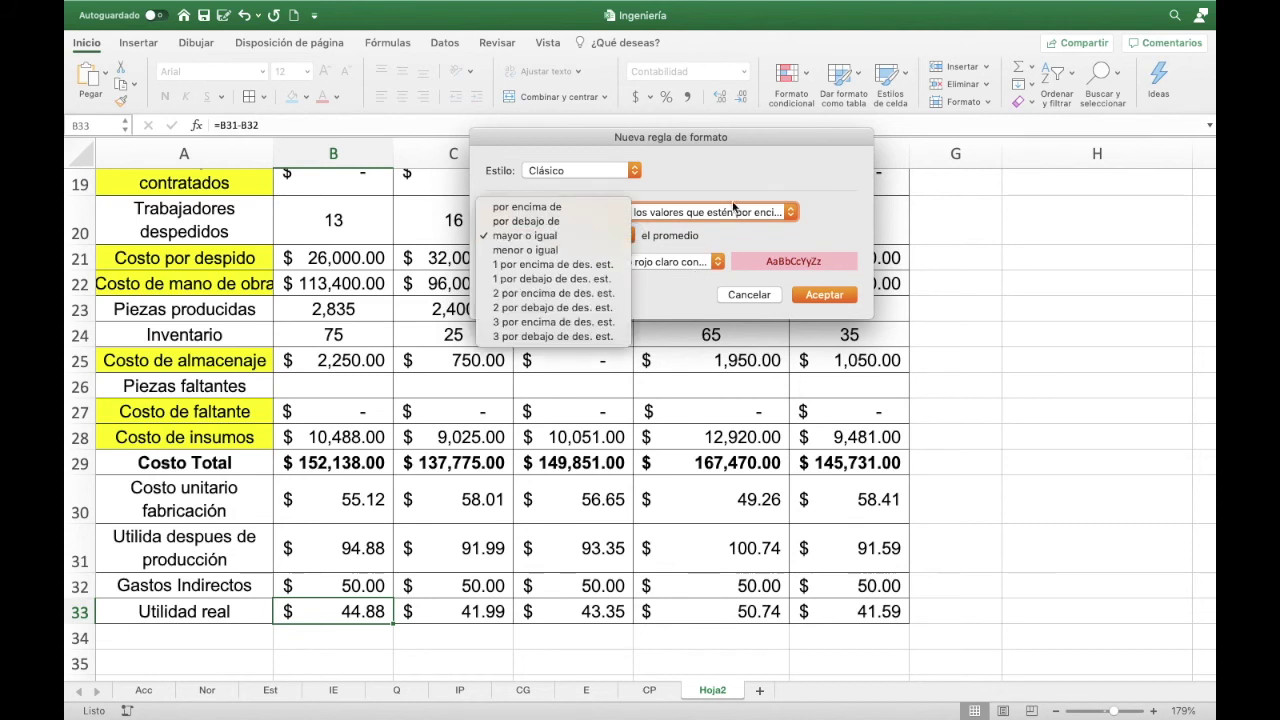
click(740, 213)
click(741, 213)
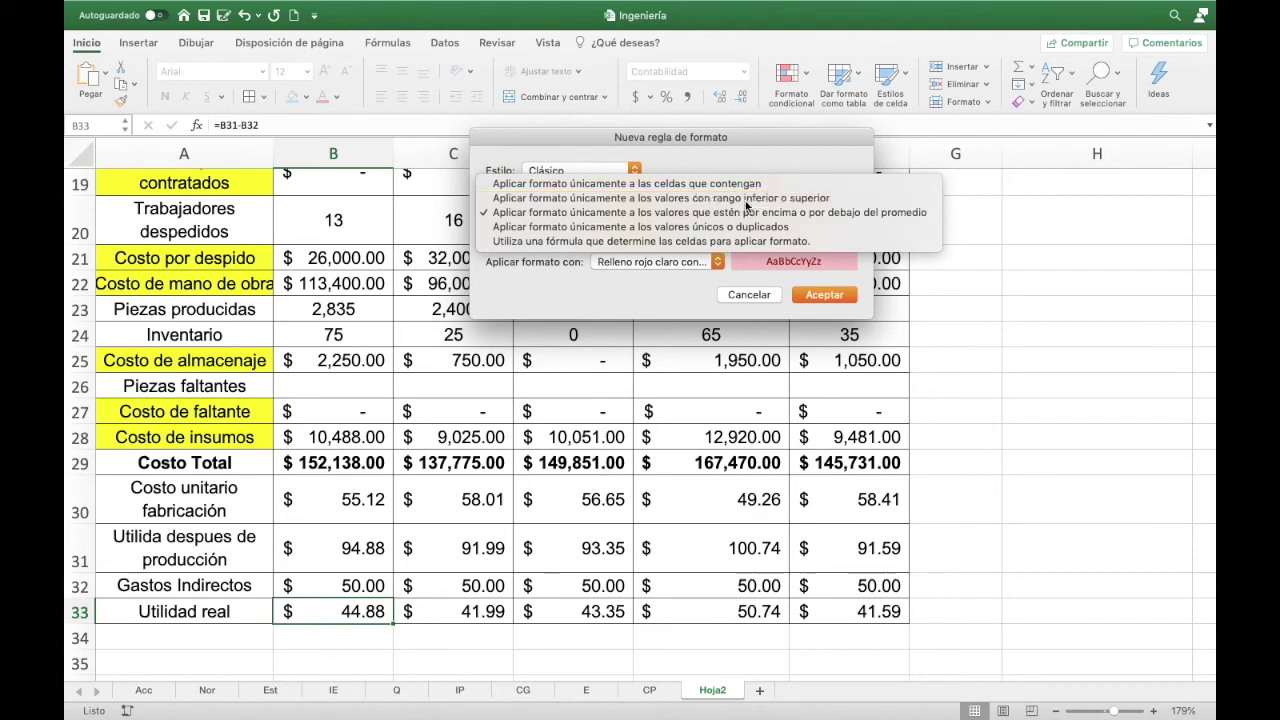
click(745, 198)
- Set the rule to cells whose value is greater than or equal to a threshold
click(694, 212)
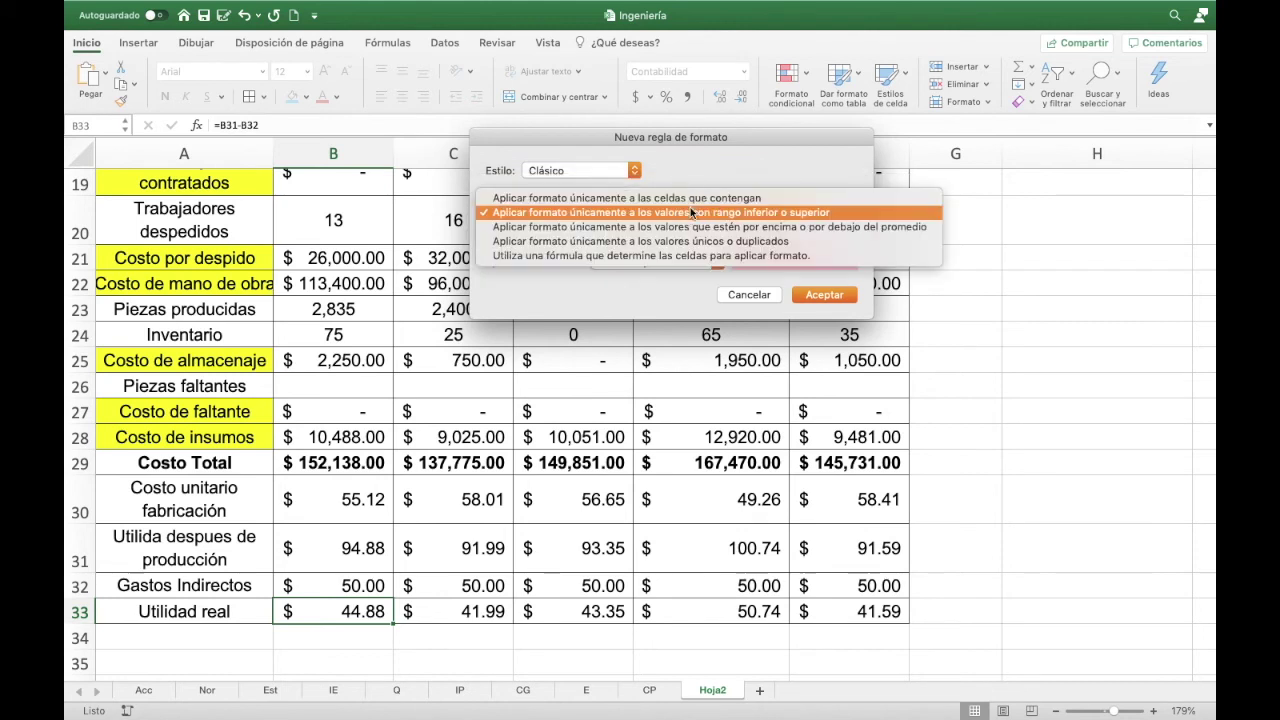
click(694, 193)
click(621, 241)
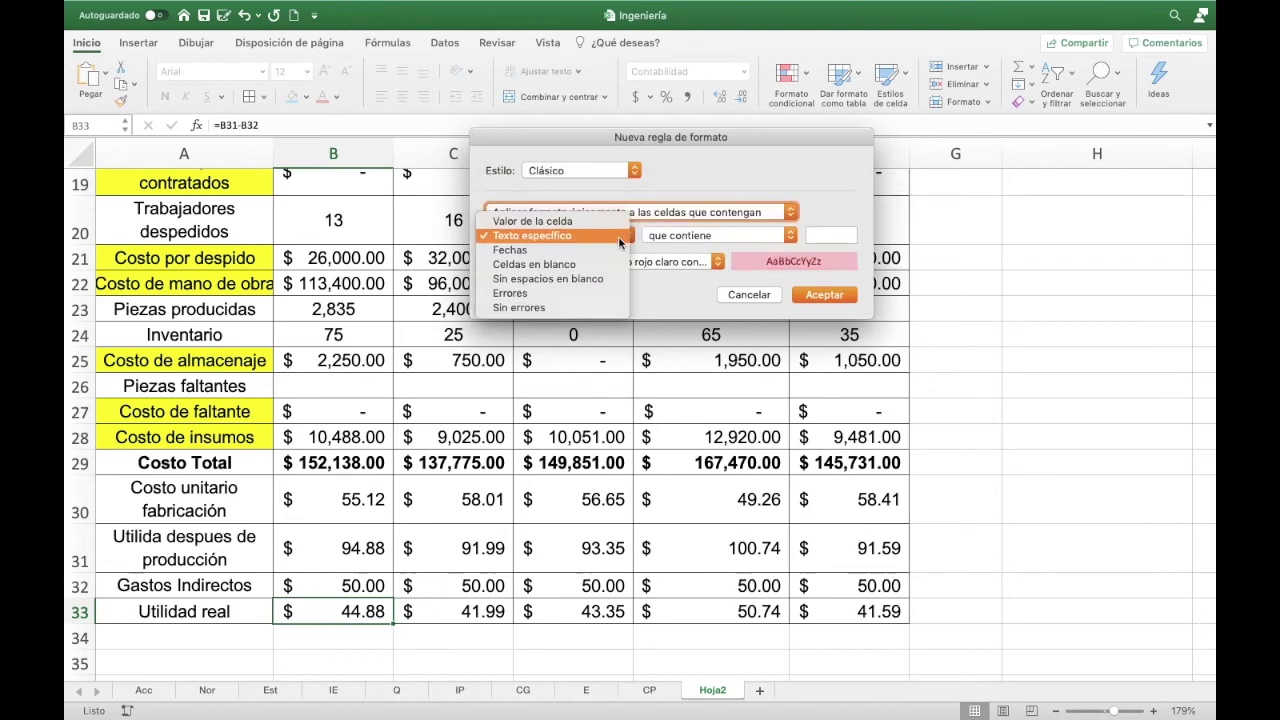
click(620, 221)
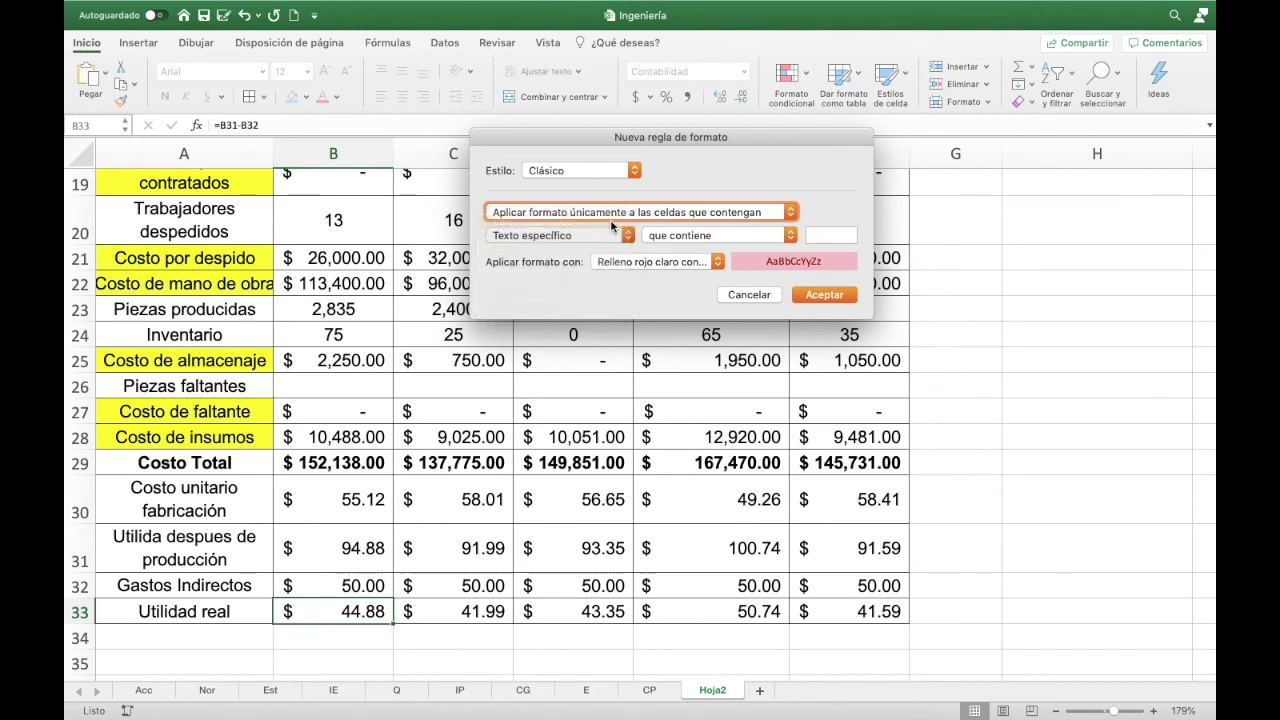
click(628, 236)
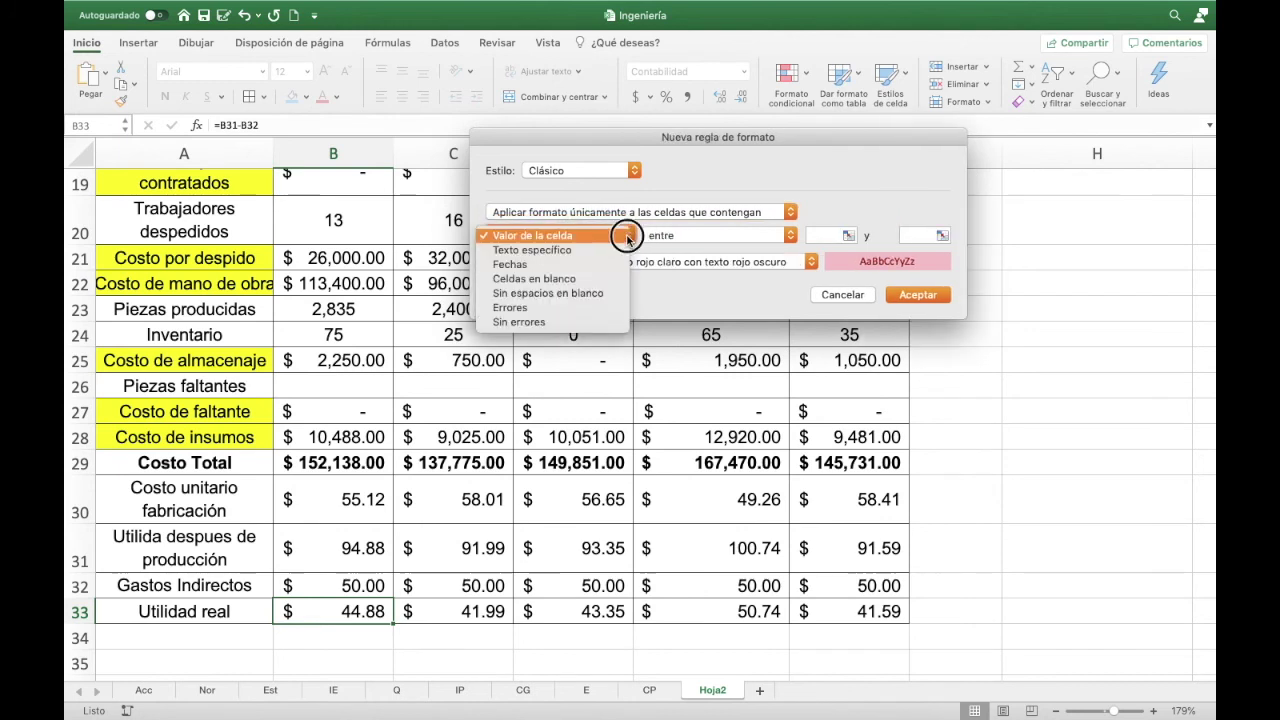
click(612, 236)
click(687, 236)
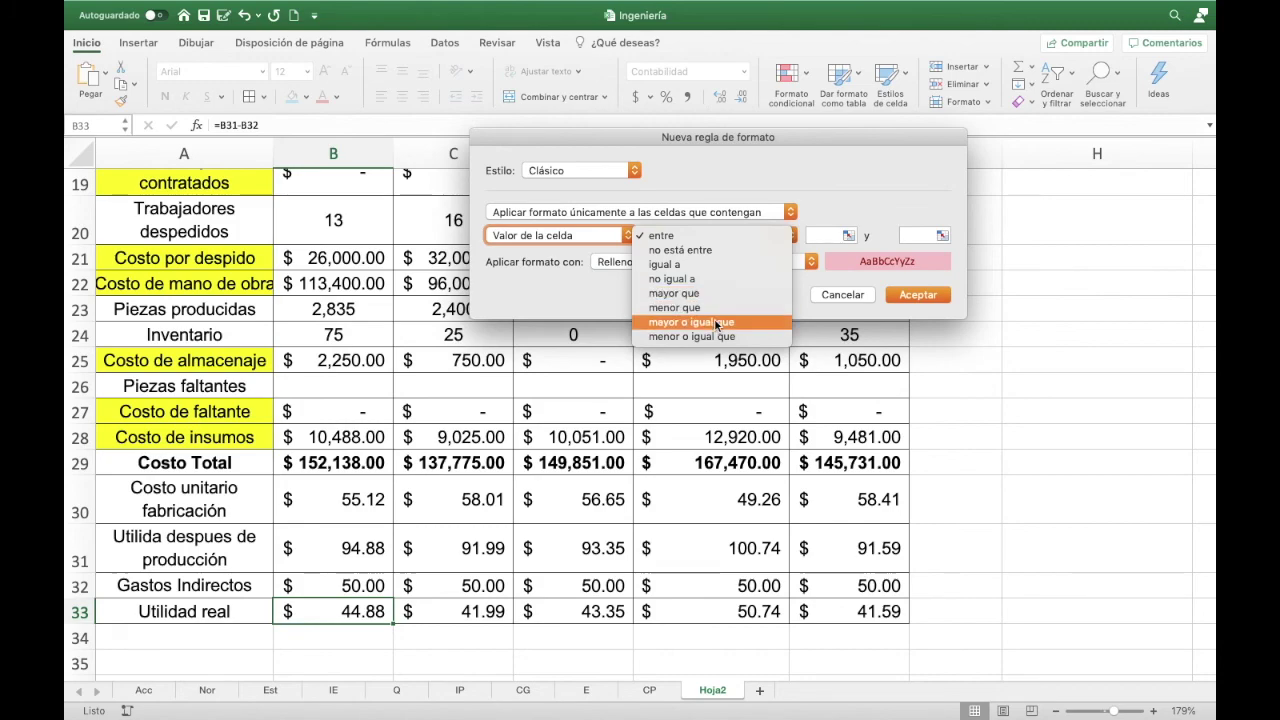
click(690, 322)
- Use cell $I$12 as the rule's threshold value
click(842, 235)
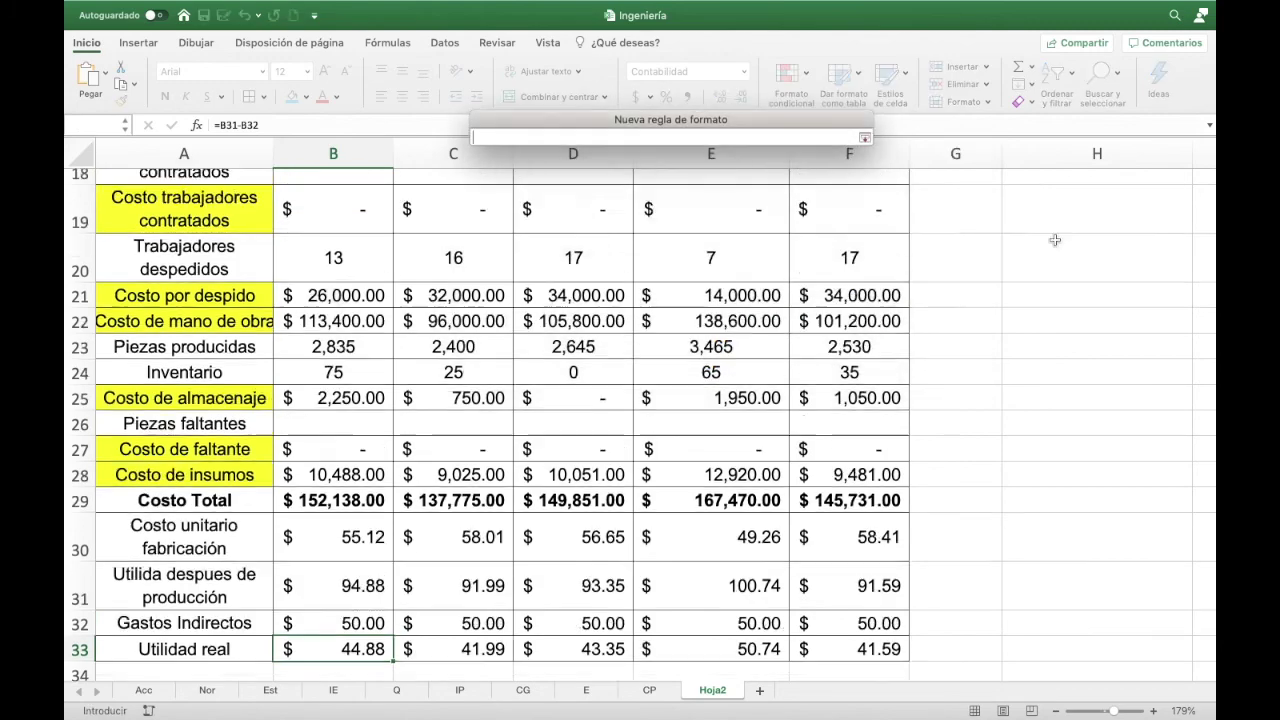
scroll(1010, 245, up, 10)
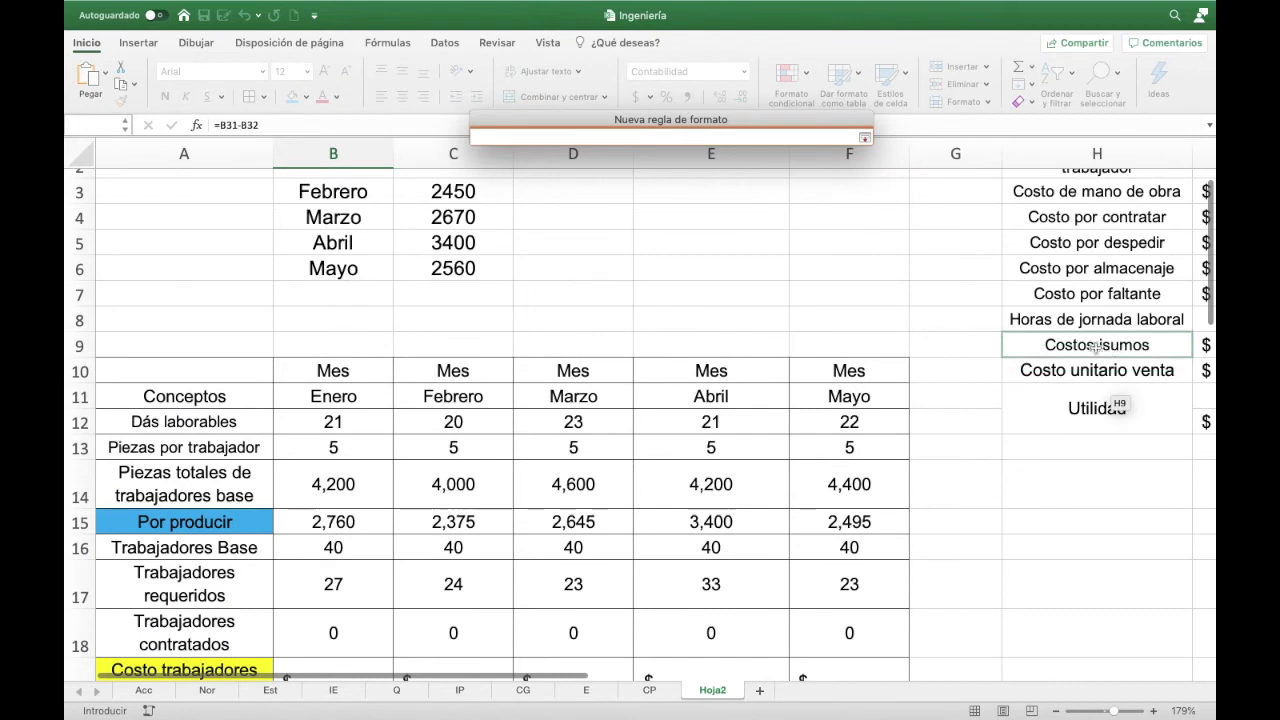
scroll(1120, 348, right, 2)
scroll(1120, 348, right, 1)
click(1168, 422)
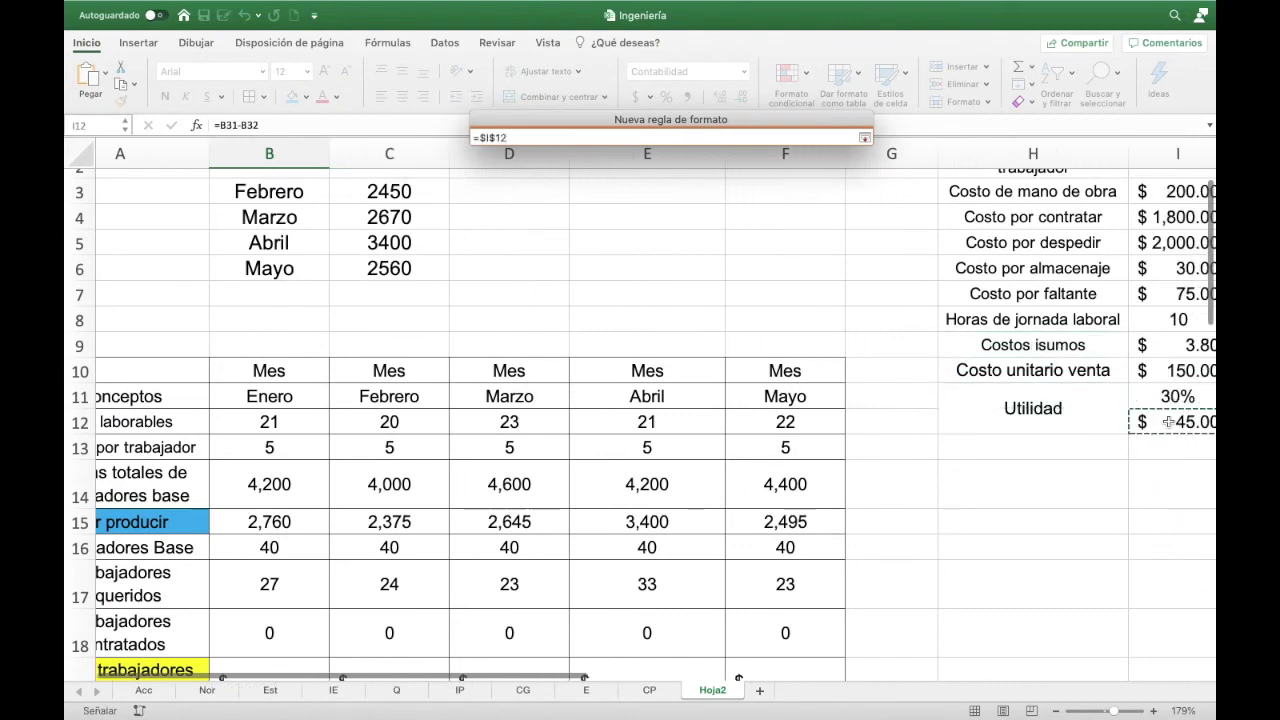
key(Return)
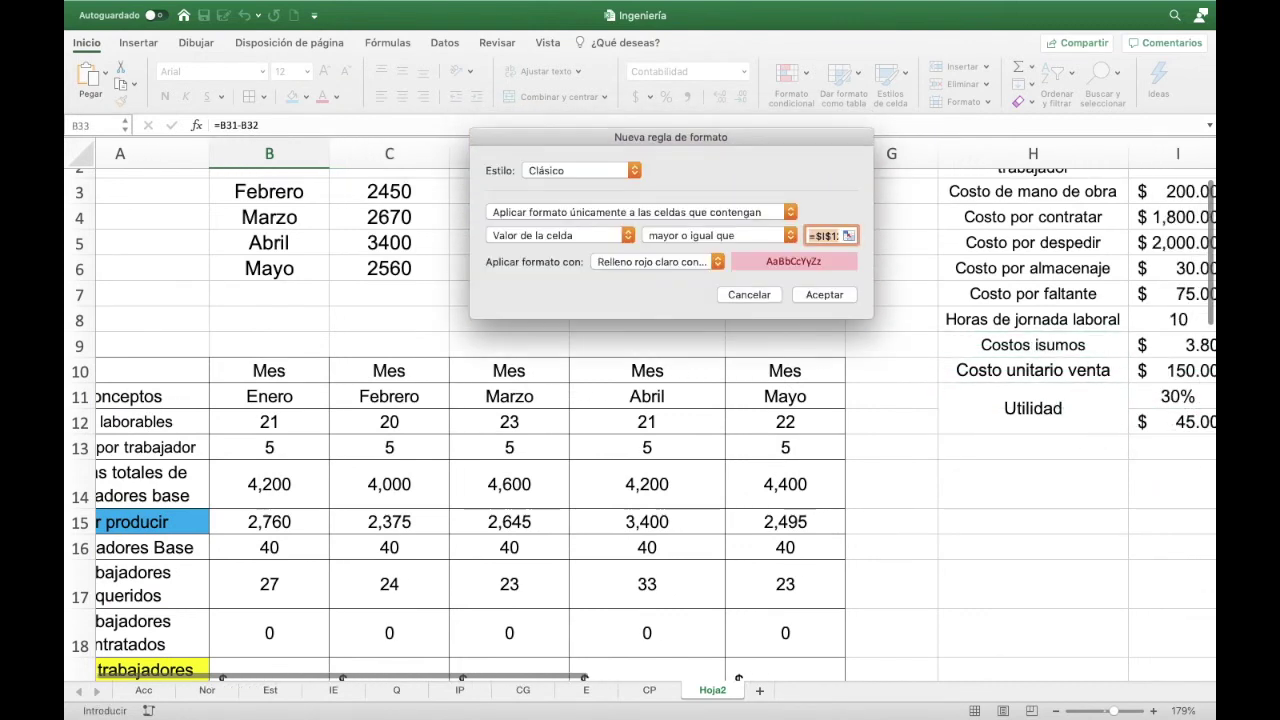
- Give the rule a green fill, confirm it, and extend it from B33 to F33
click(715, 262)
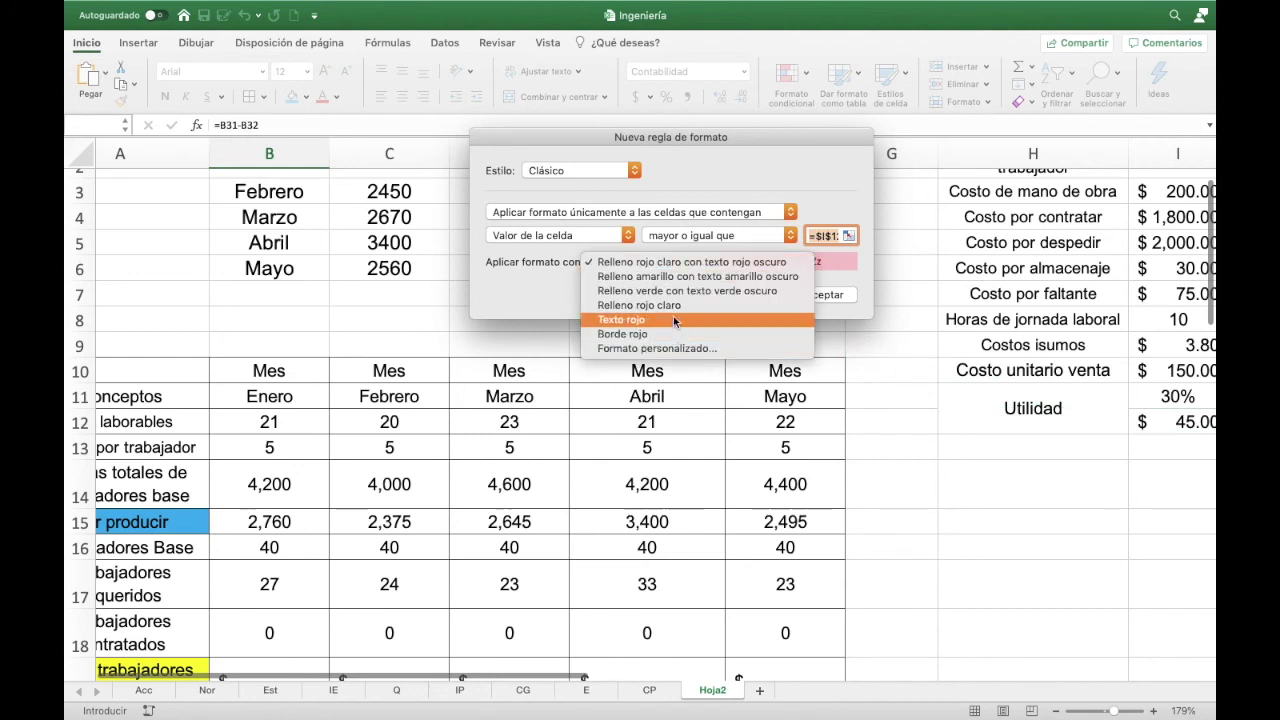
click(680, 290)
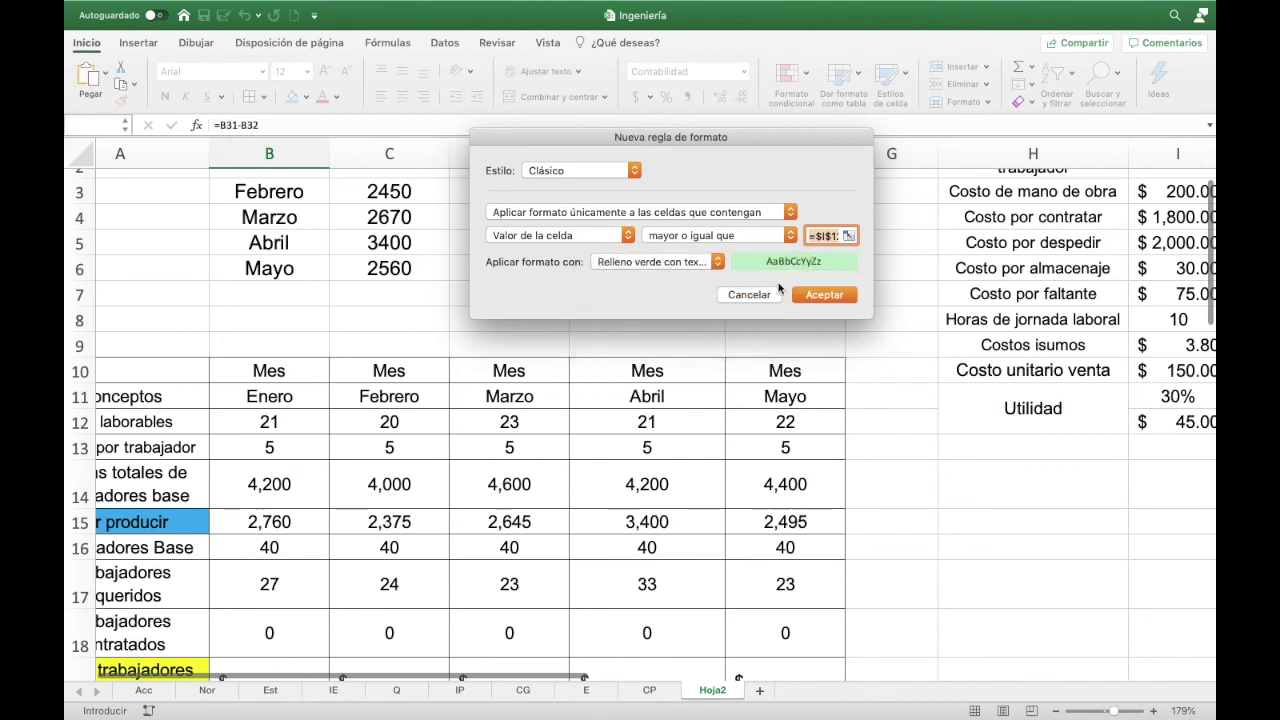
click(826, 294)
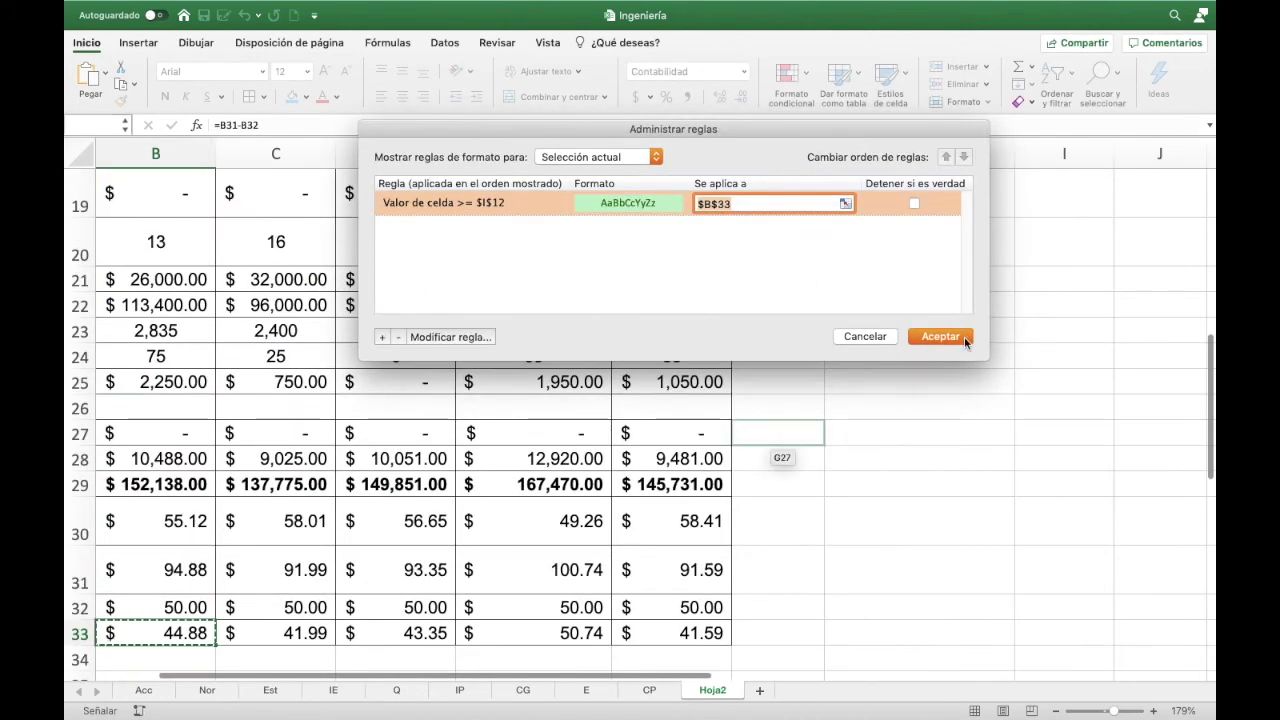
click(965, 340)
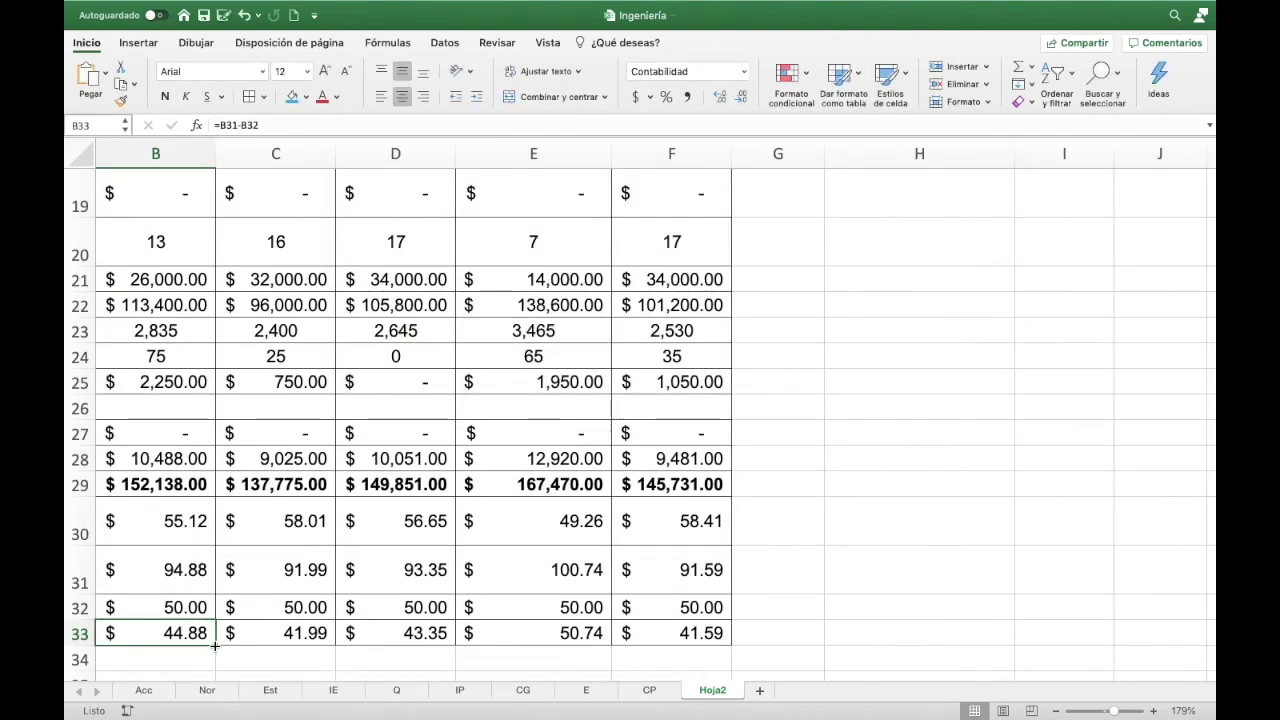
drag(214, 646, 694, 634)
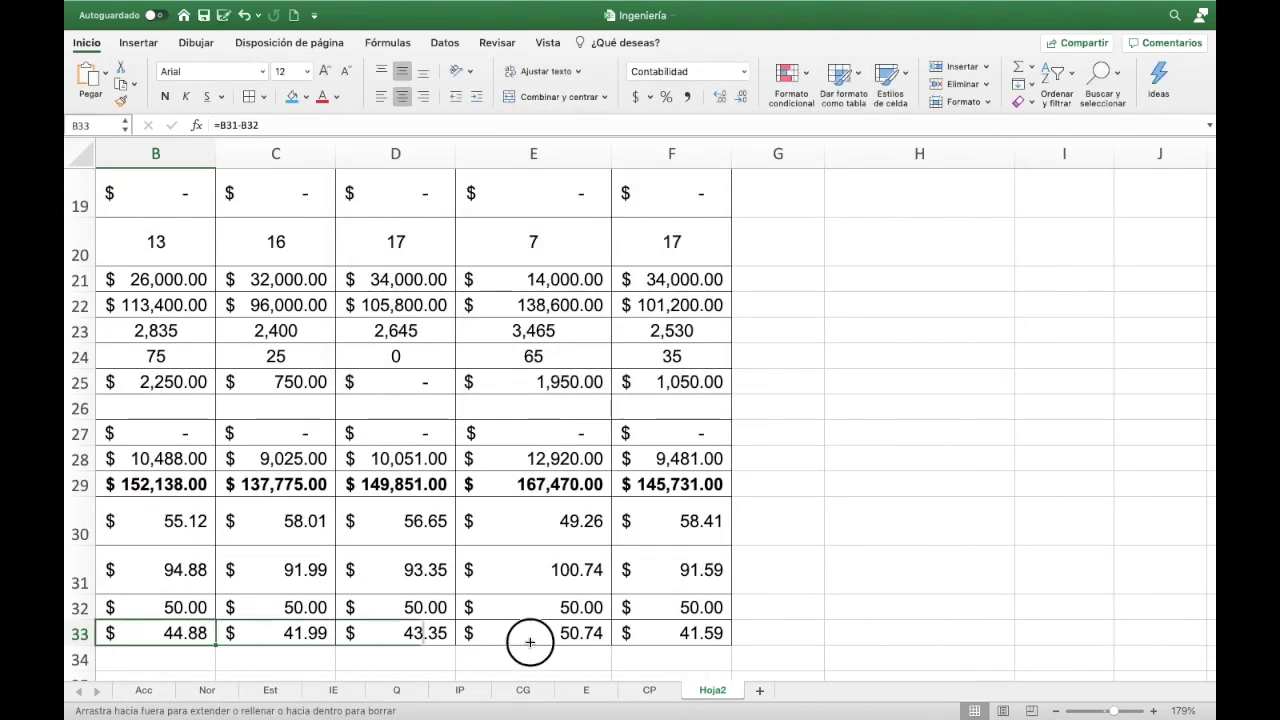
click(186, 641)
- Start a new Clásico rule on B33 based on the cell value
scroll(760, 180, up, 5)
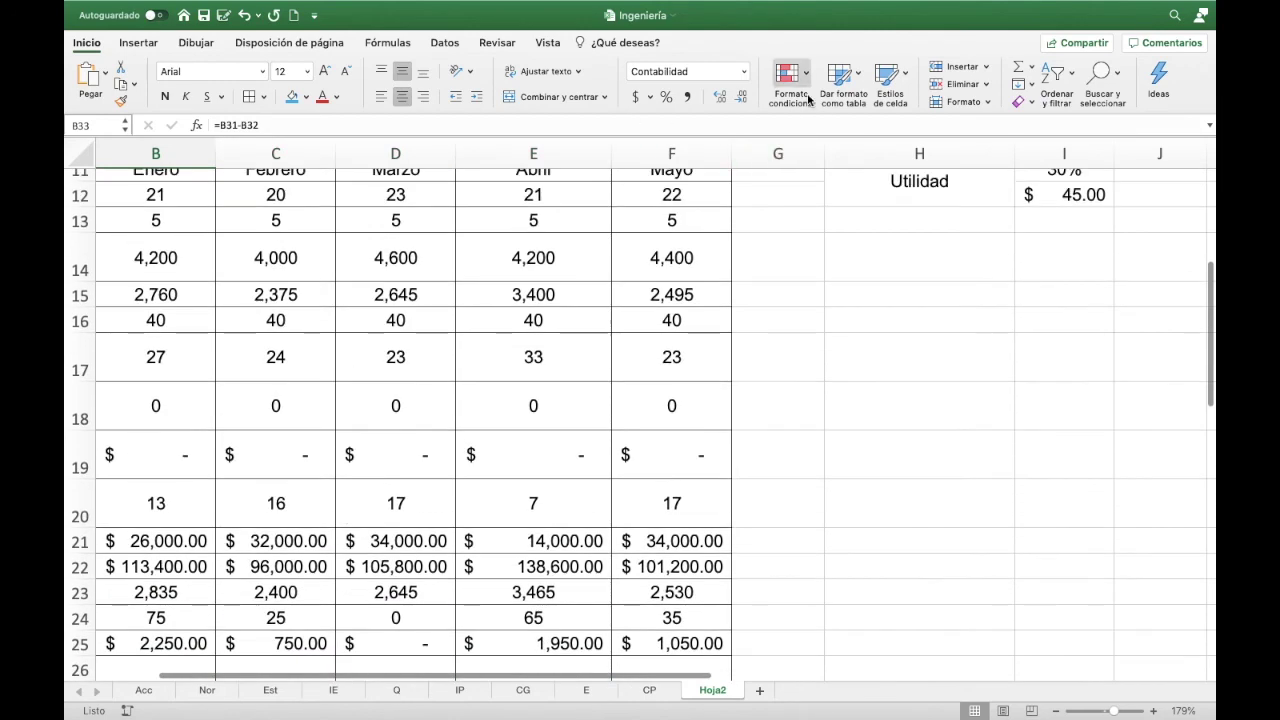
click(810, 100)
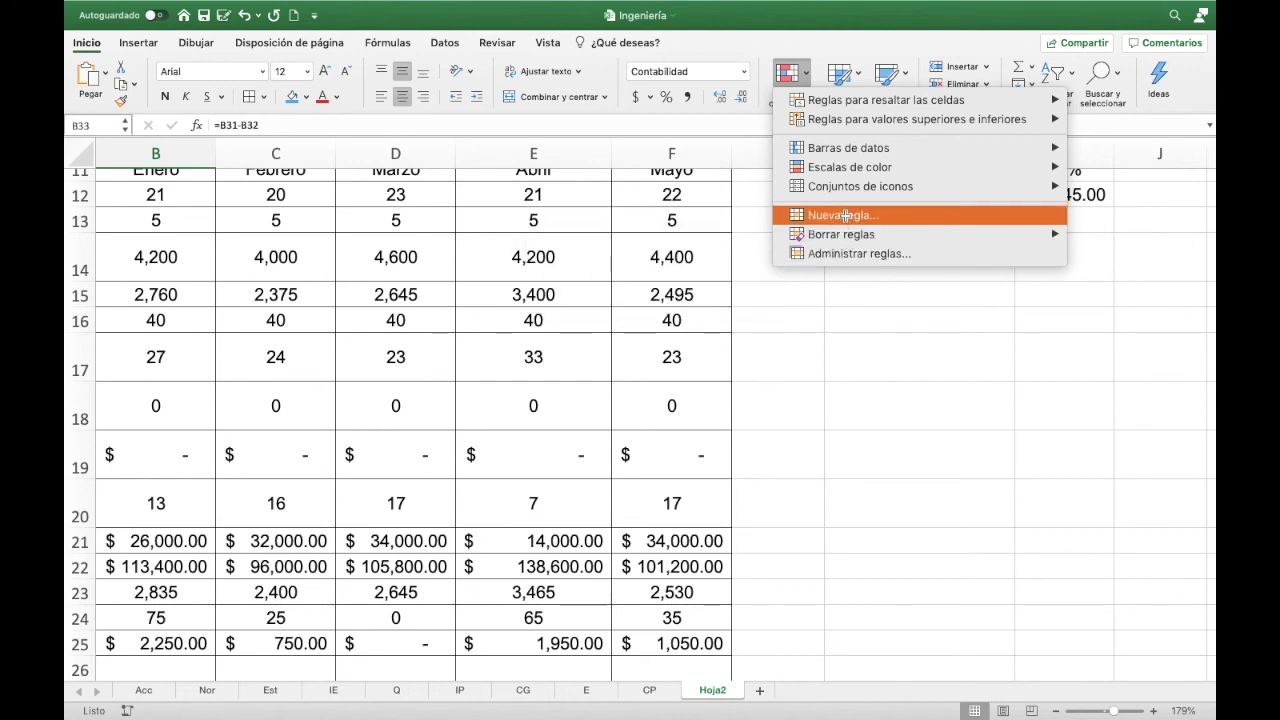
click(614, 216)
click(610, 174)
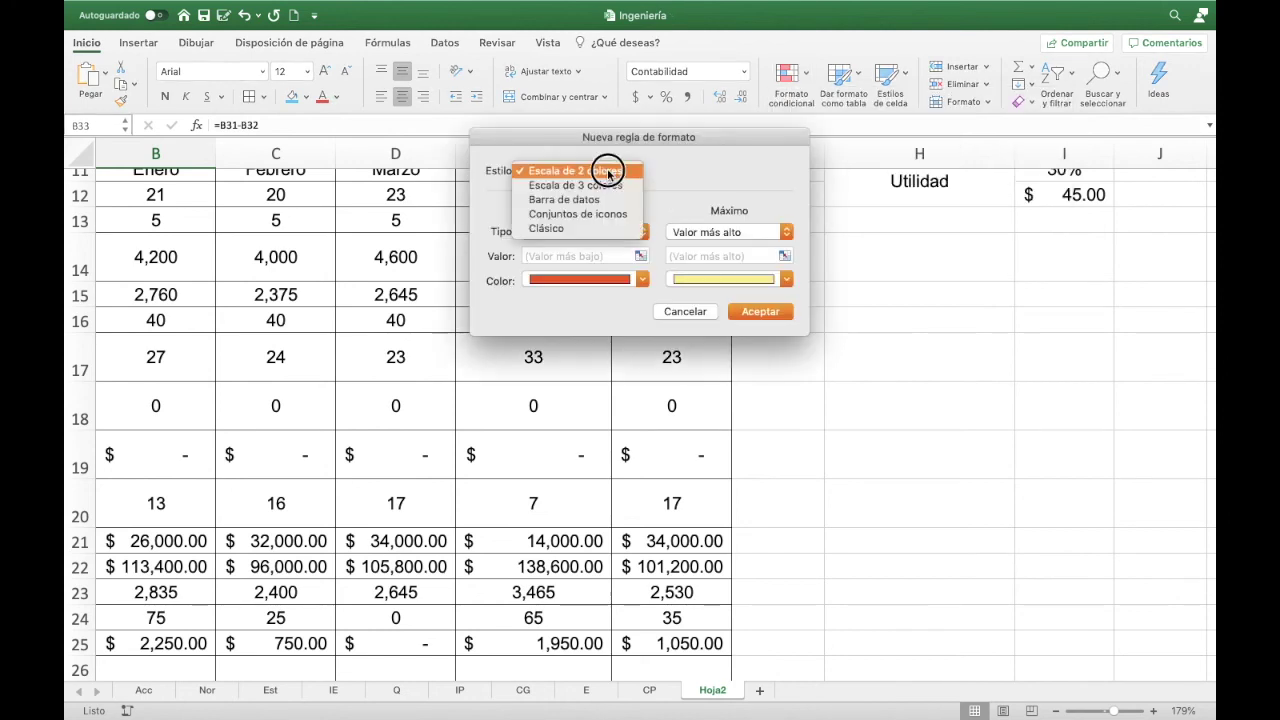
click(590, 232)
click(605, 237)
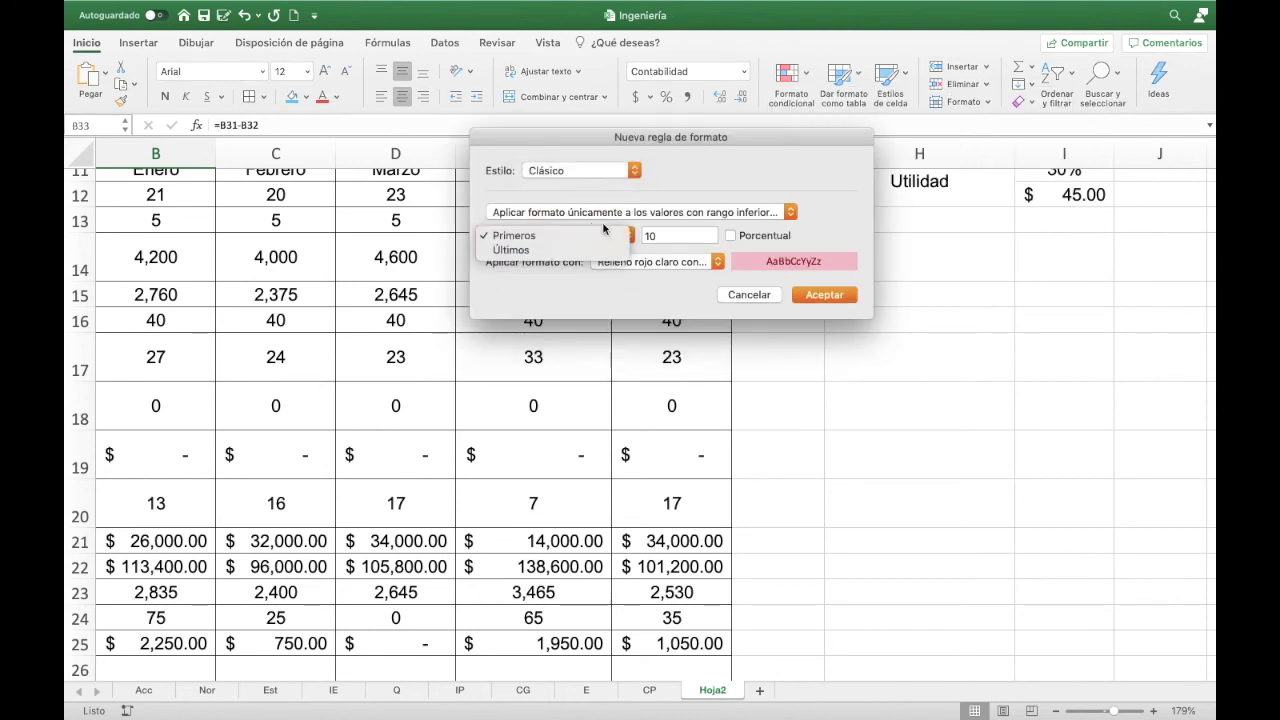
click(632, 214)
click(632, 212)
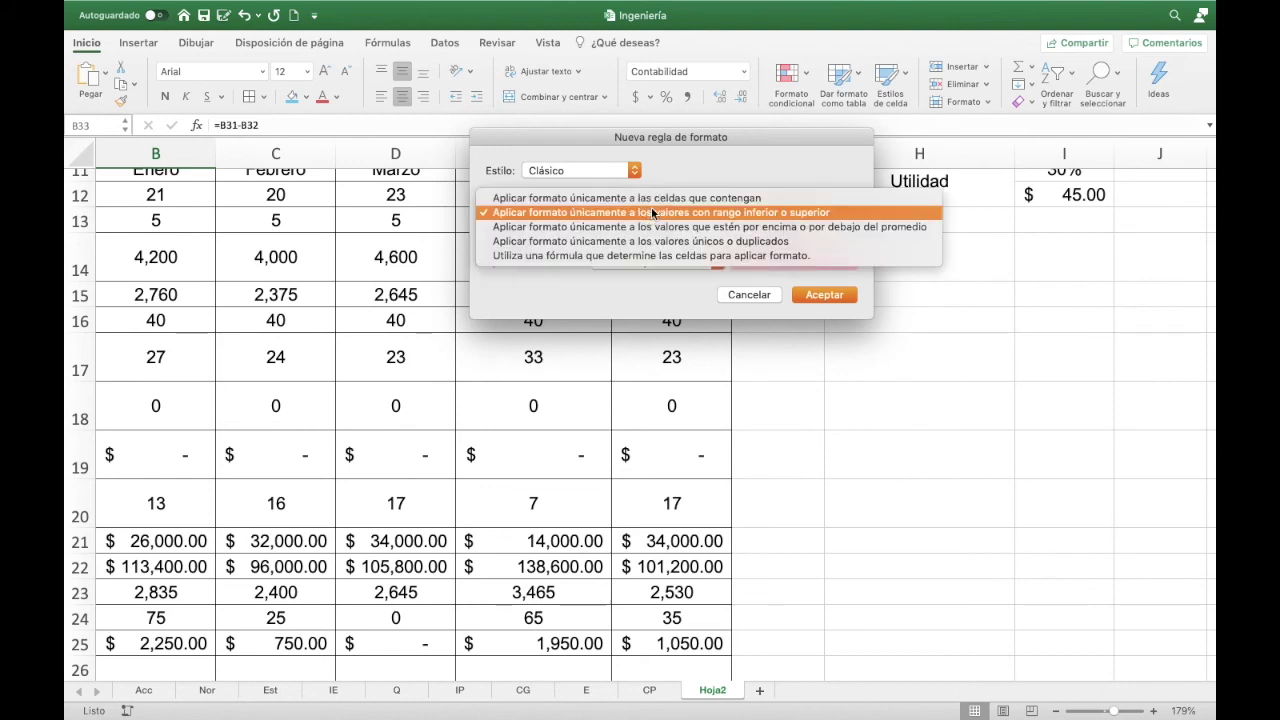
click(654, 201)
click(625, 238)
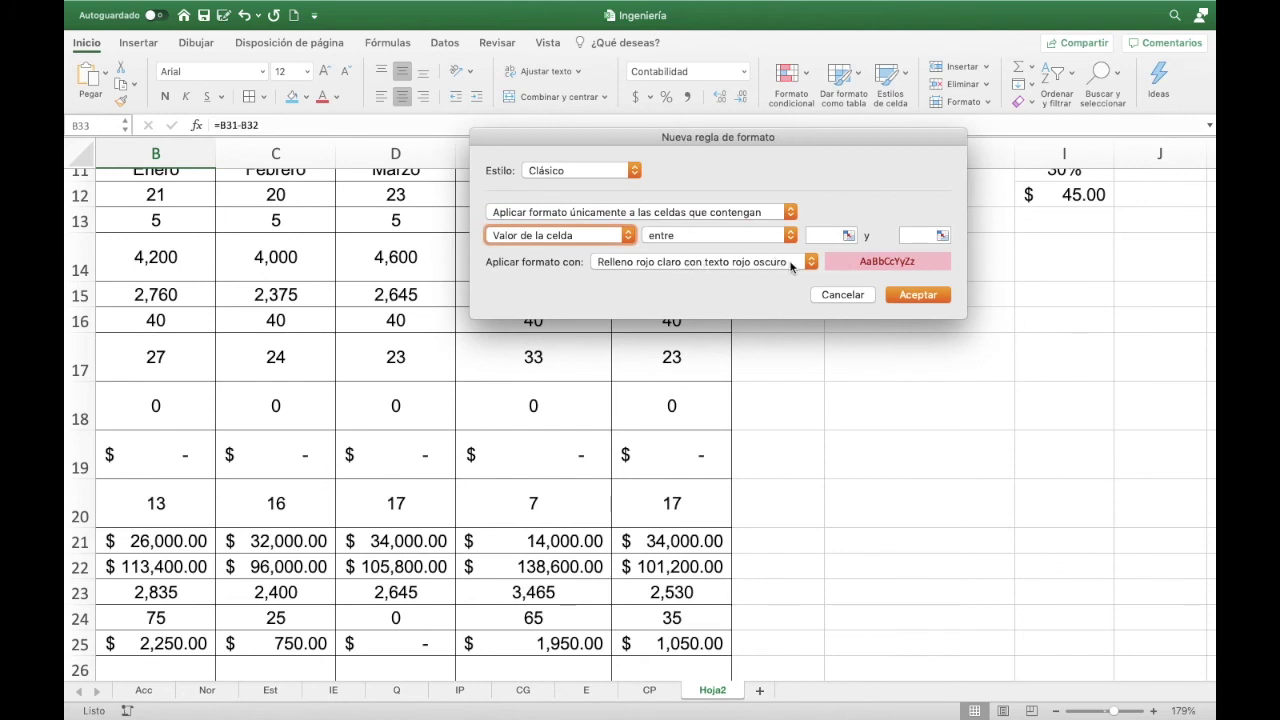
- Shade values less than $I$12 with light red fill and confirm the rule
click(791, 262)
click(789, 252)
click(789, 238)
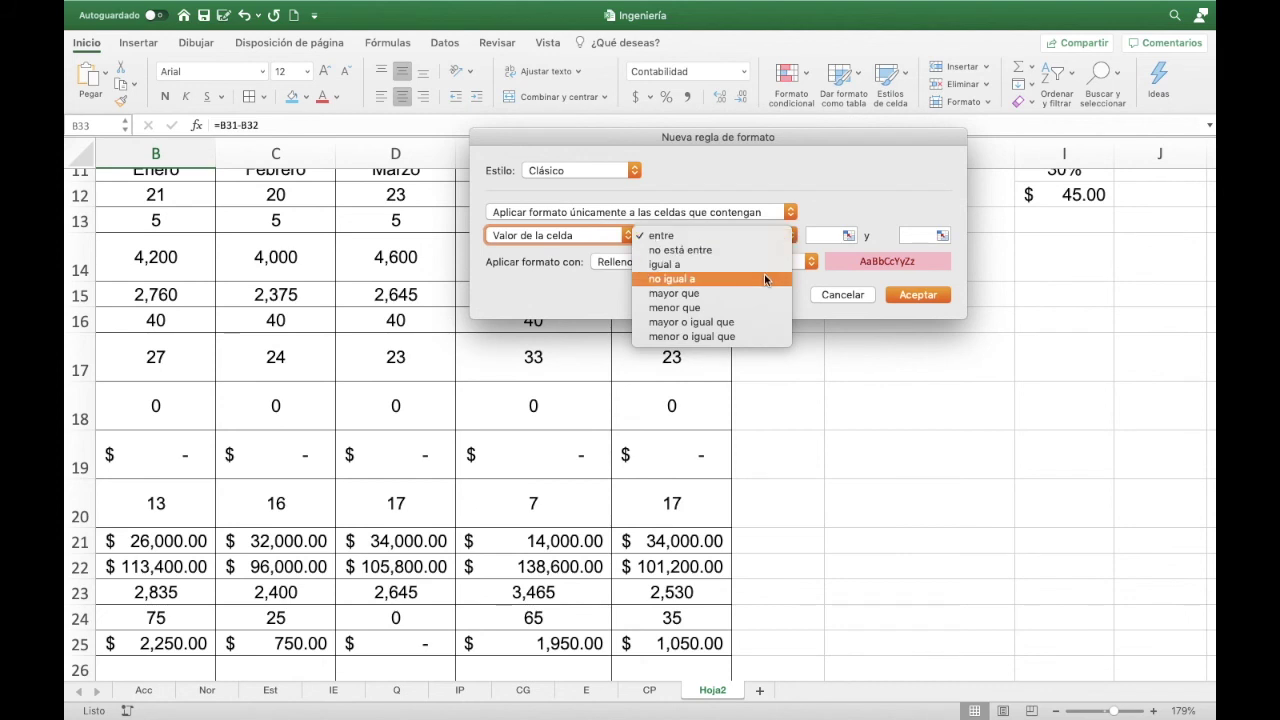
click(765, 307)
click(838, 236)
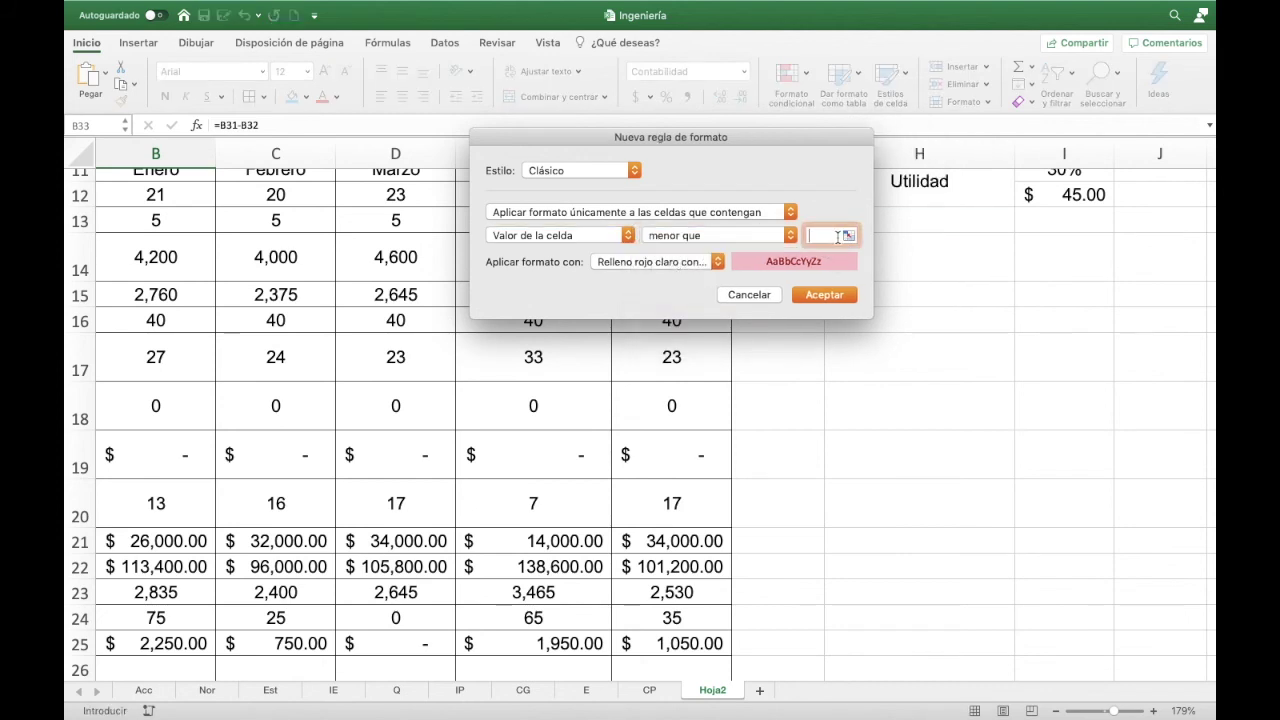
click(1066, 195)
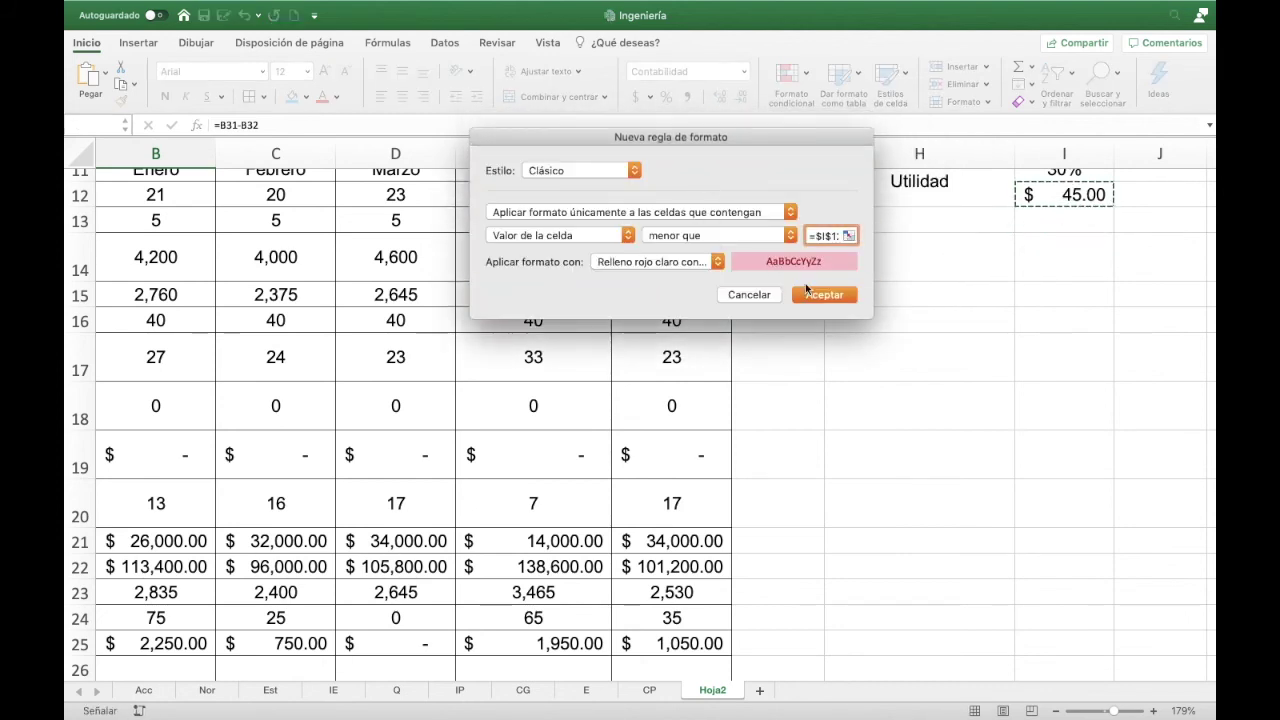
click(806, 291)
- Copy B33's formatting across to F33
scroll(232, 590, down, 10)
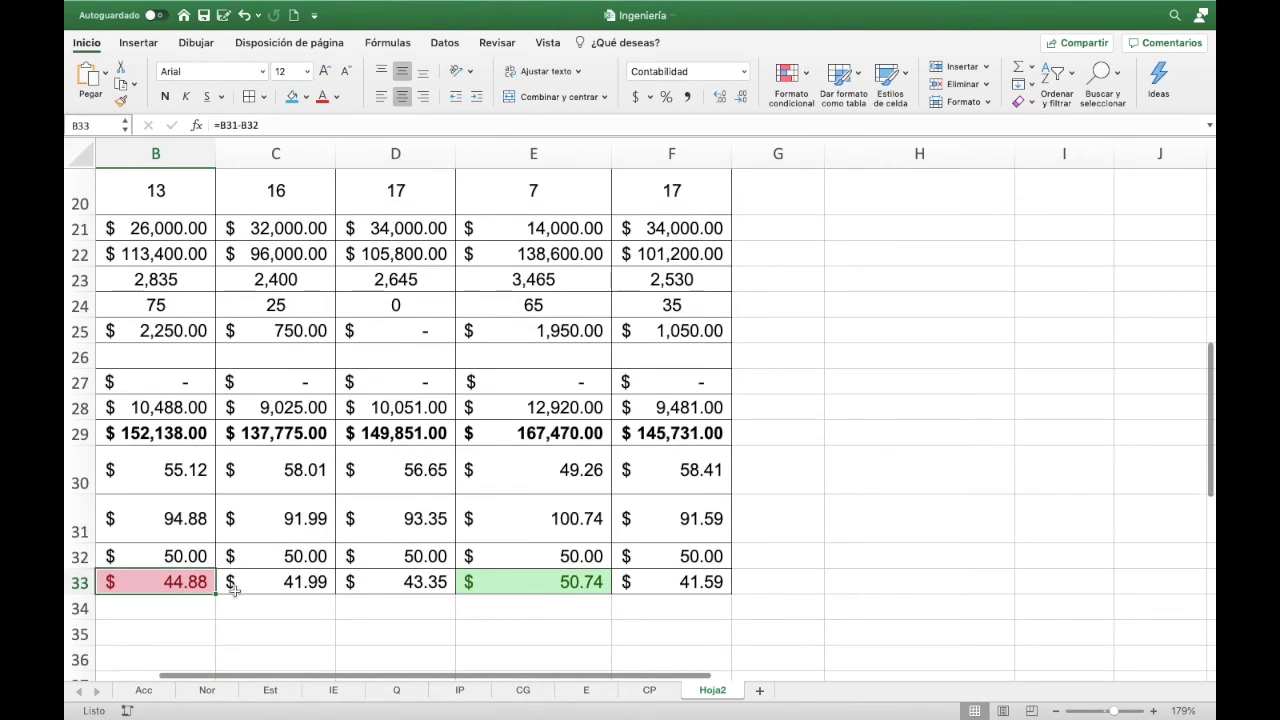
drag(216, 595, 728, 595)
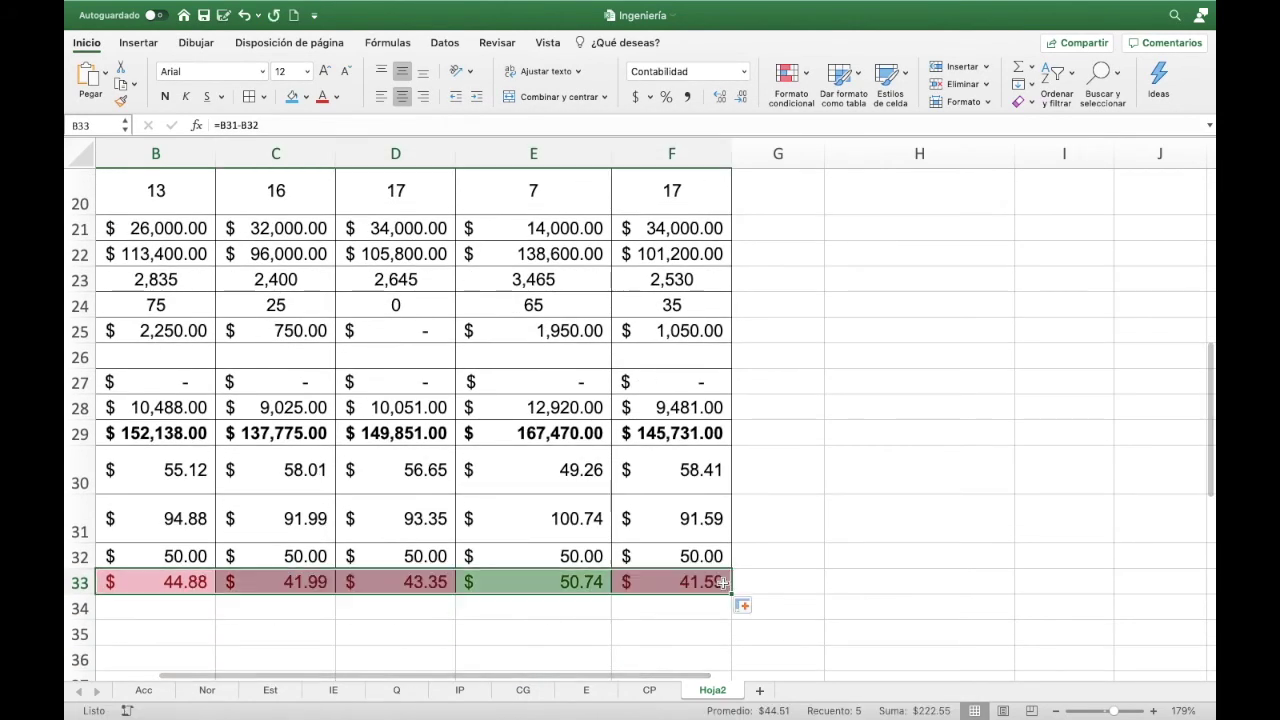
scroll(712, 572, left, 3)
scroll(712, 565, left, 3)
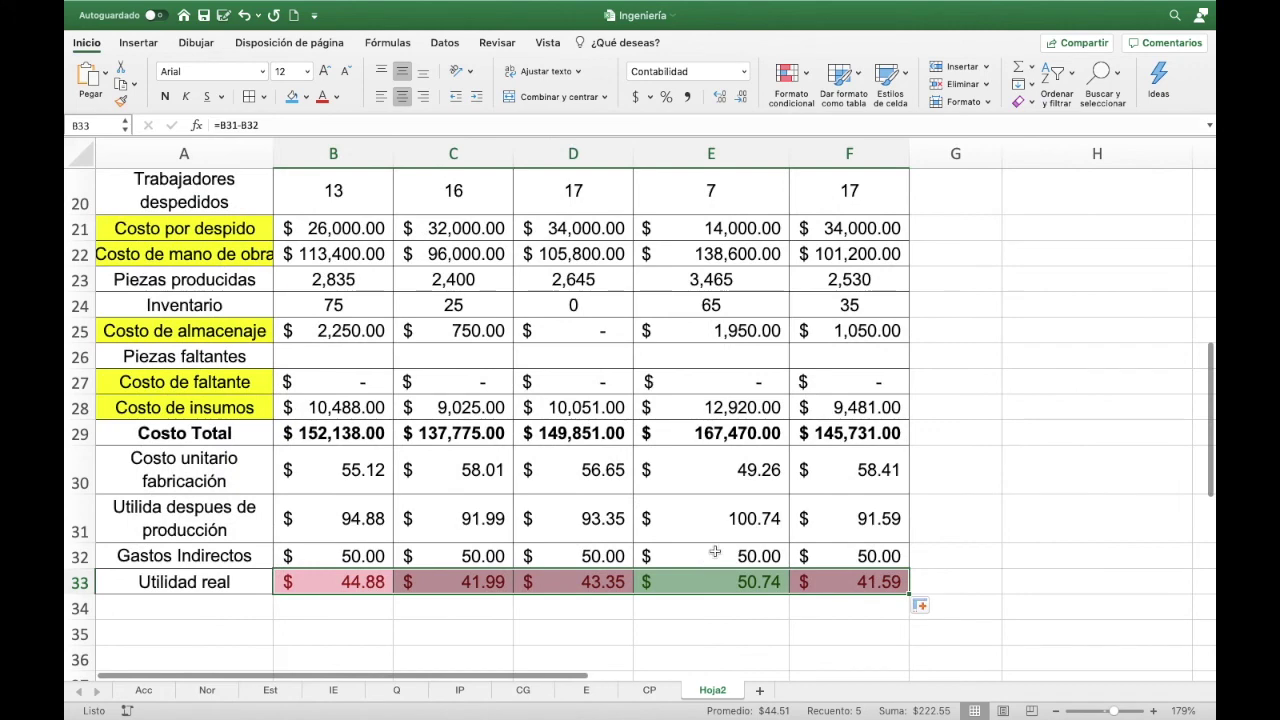
click(204, 15)
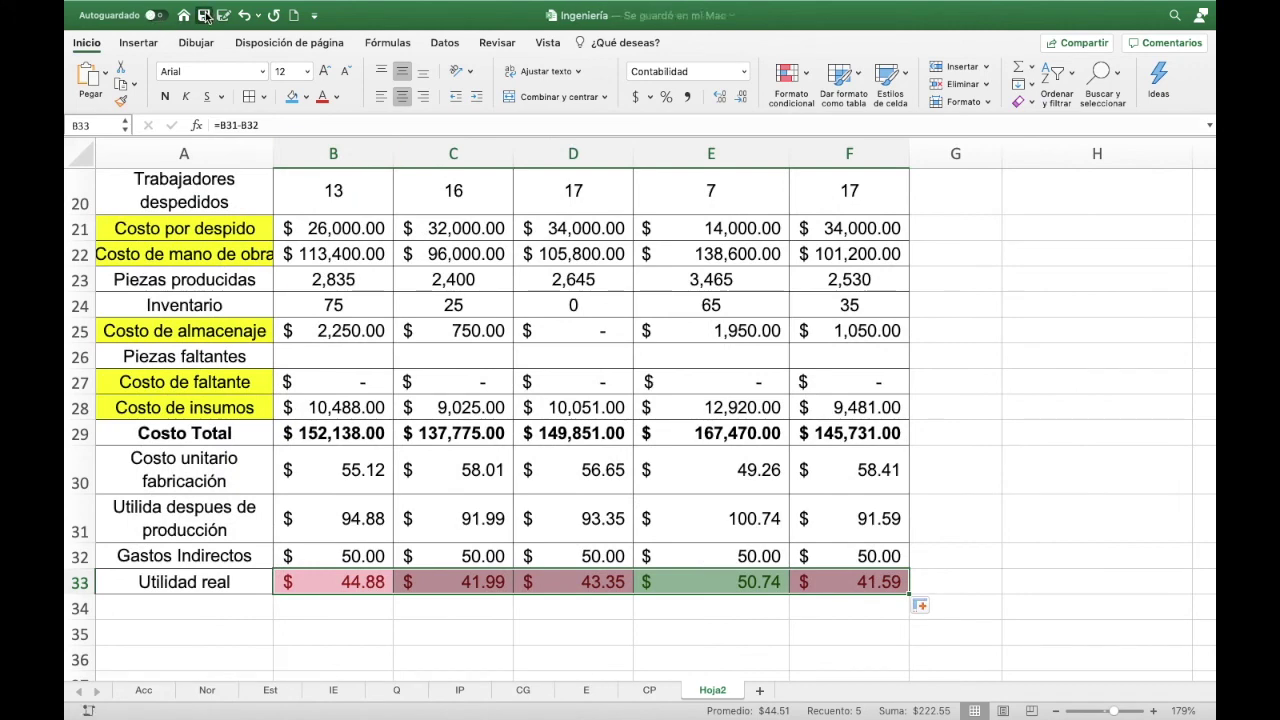
scroll(400, 335, up, 5)
scroll(400, 335, up, 1)
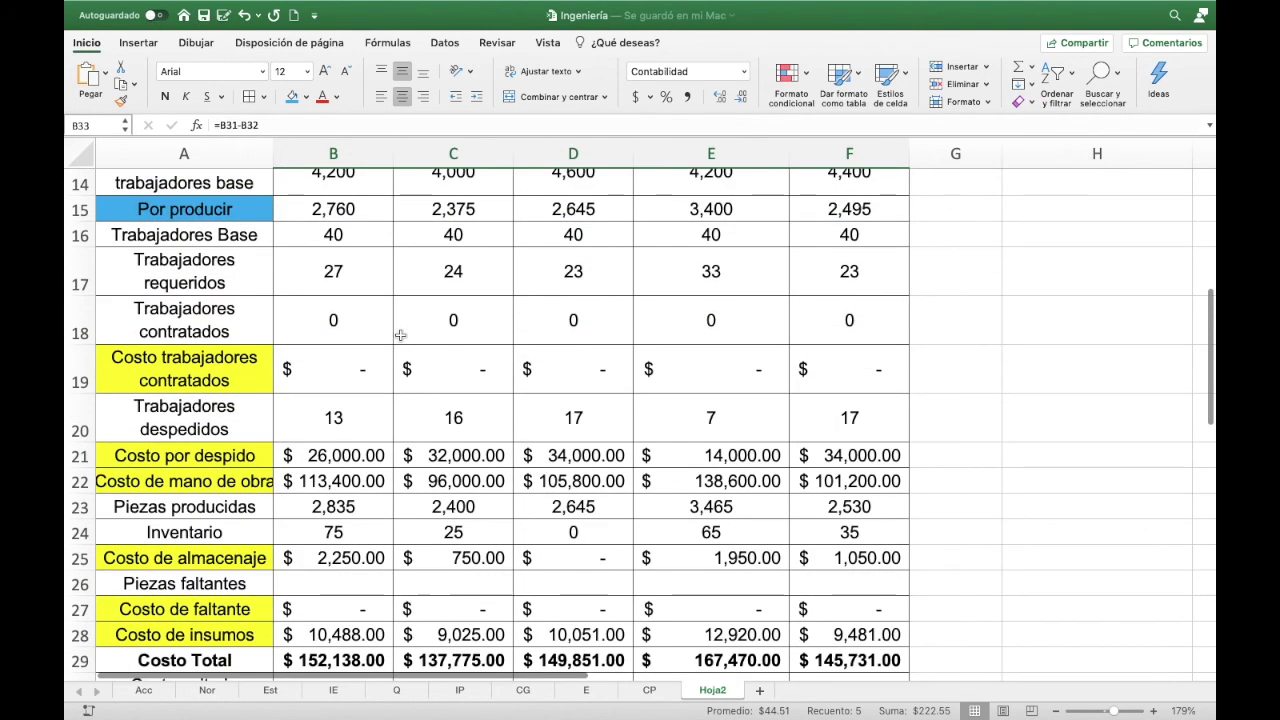
scroll(405, 335, up, 1)
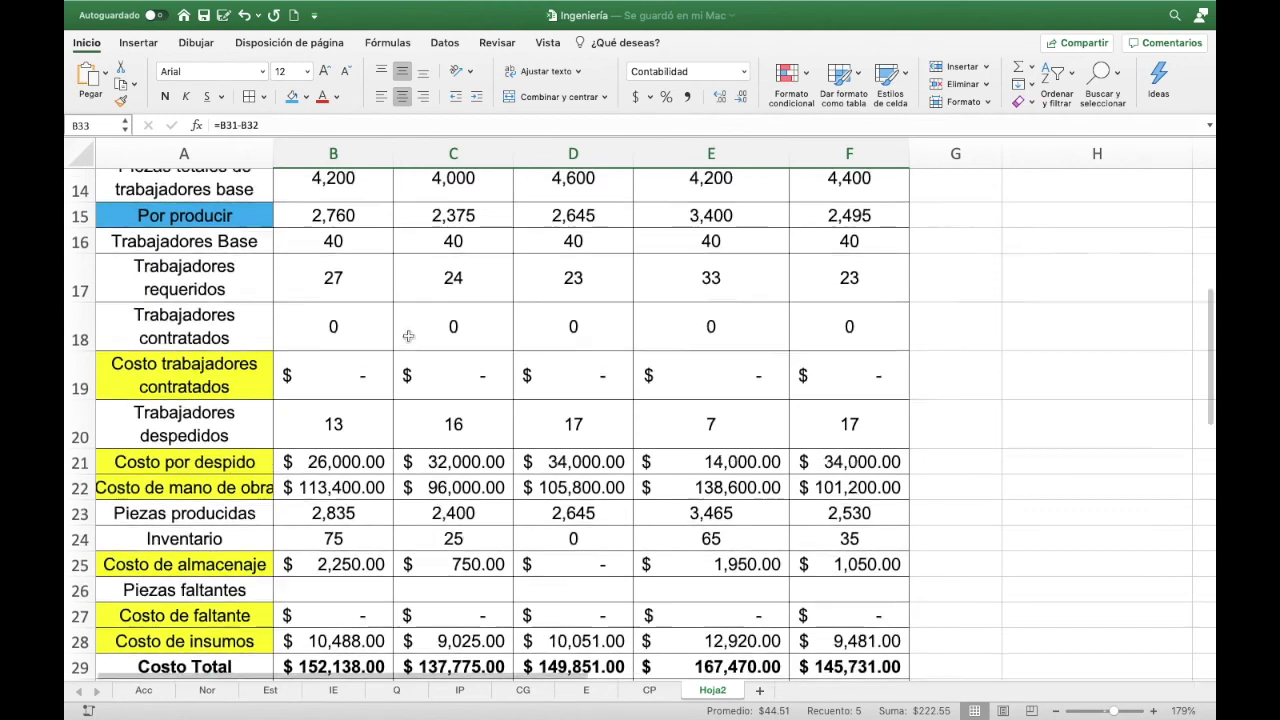
scroll(415, 335, up, 4)
scroll(419, 335, up, 5)
scroll(607, 327, right, 2)
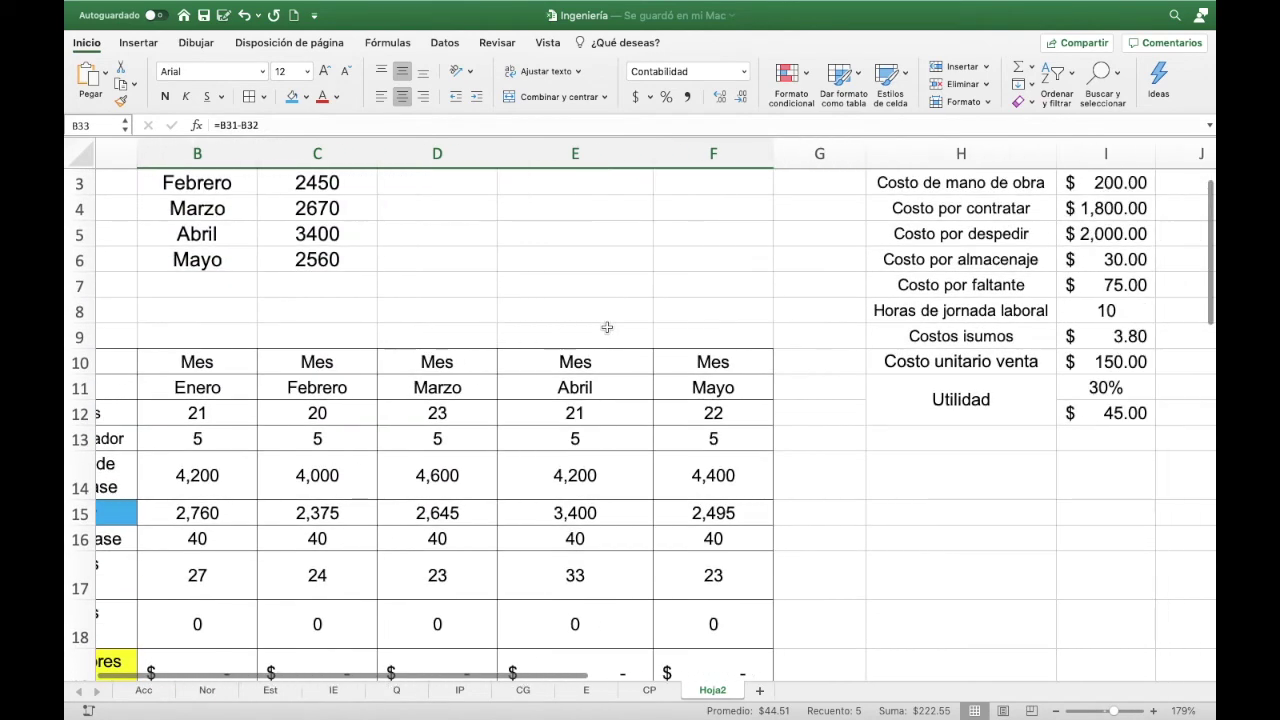
scroll(607, 327, right, 2)
scroll(607, 327, right, 1)
click(995, 311)
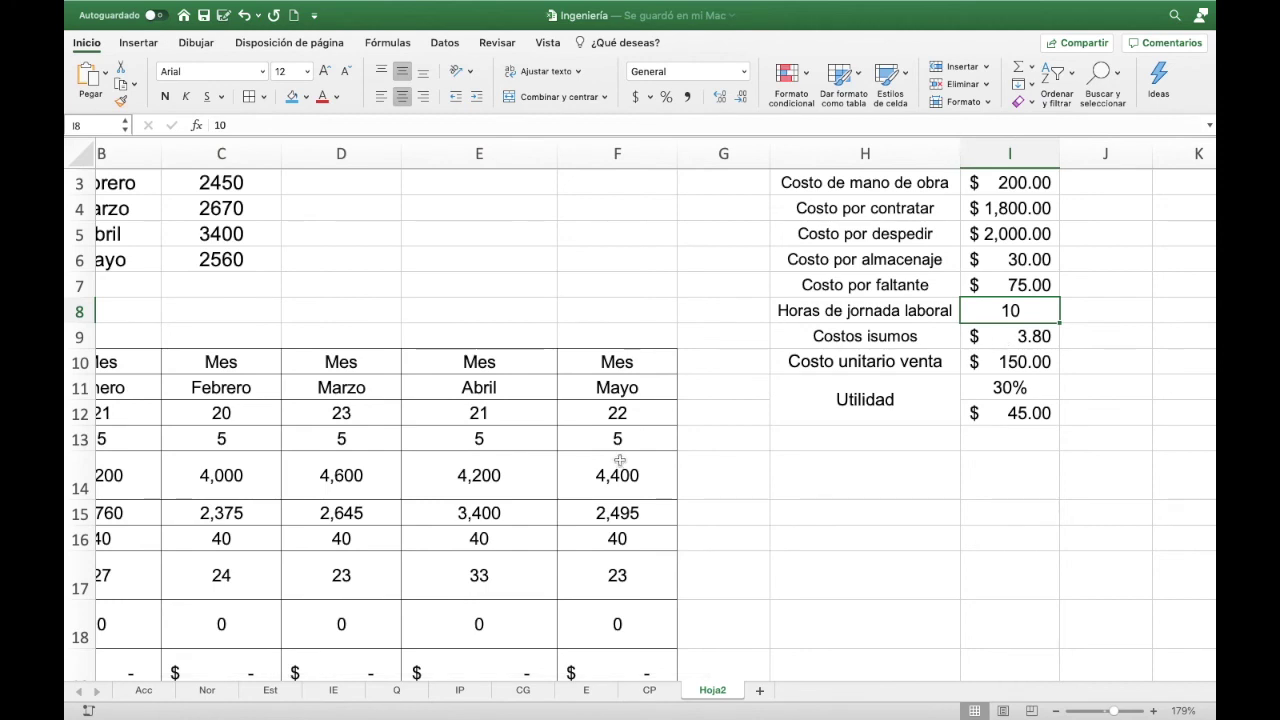
text(9)
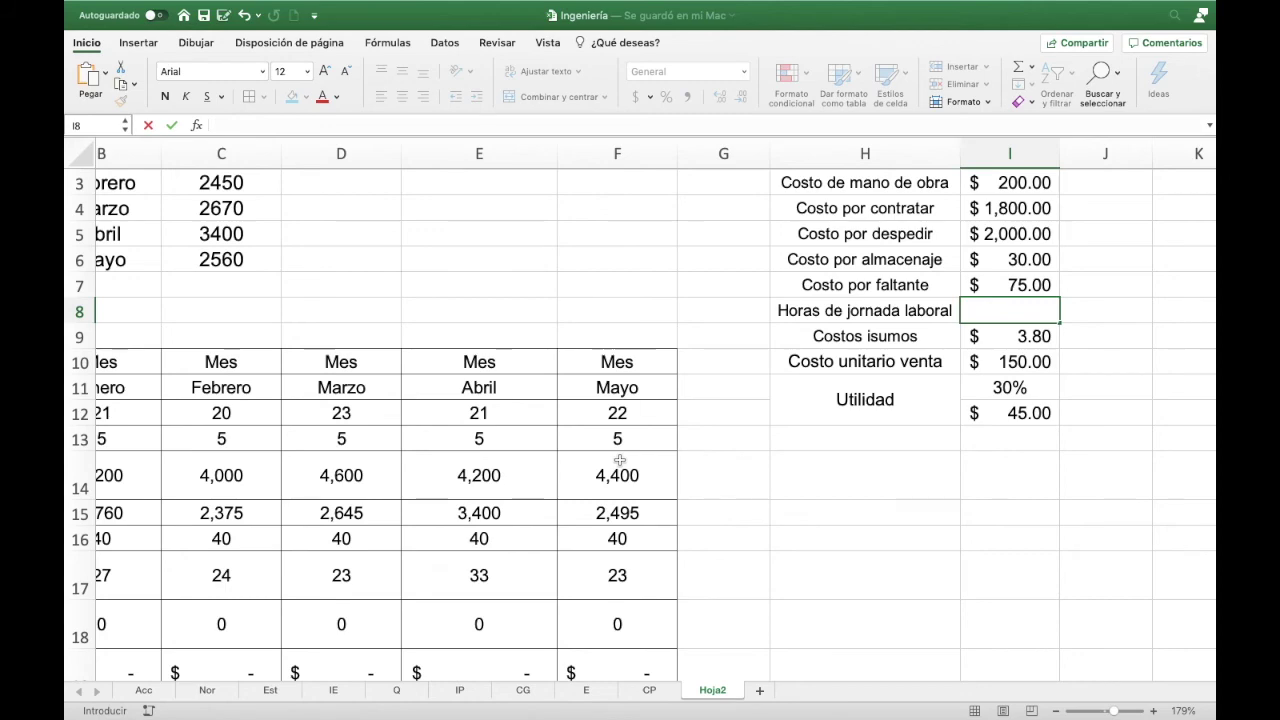
key(Return)
key(Up)
text(1)
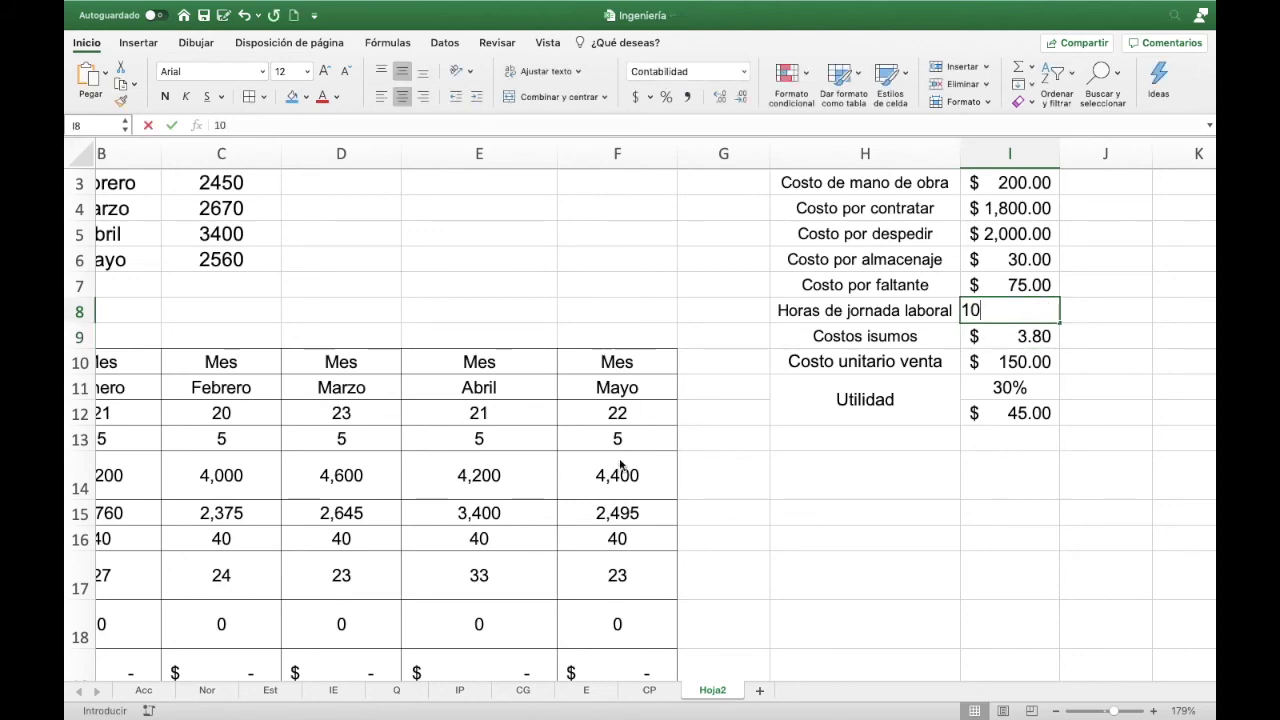
key(Return)
scroll(625, 440, left, 2)
scroll(630, 405, left, 3)
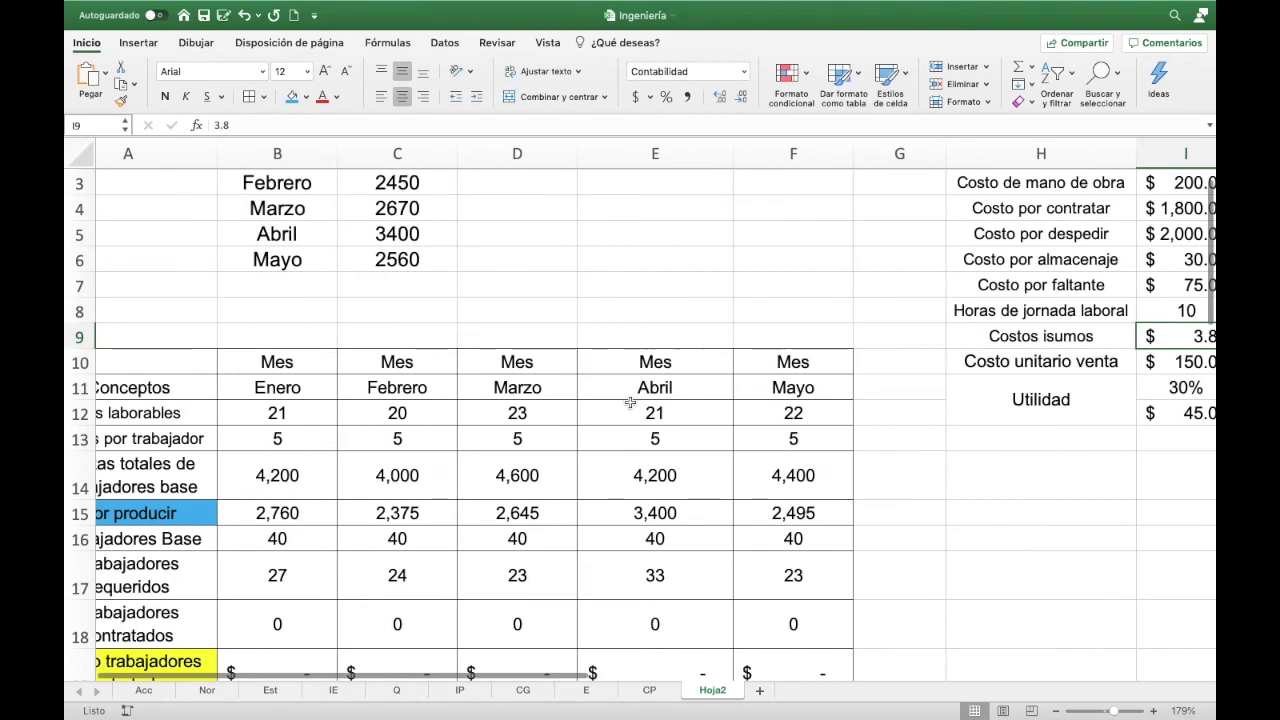
scroll(630, 403, left, 2)
scroll(618, 407, down, 2)
scroll(617, 407, down, 2)
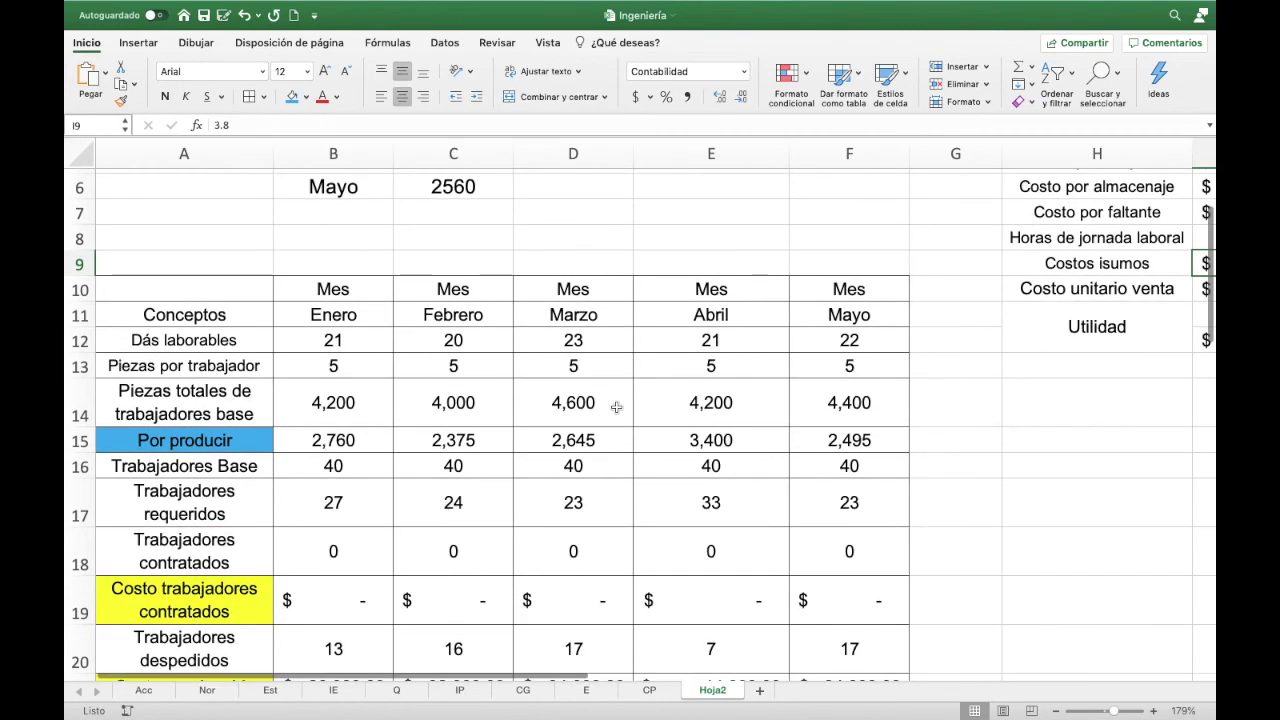
scroll(617, 407, down, 2)
scroll(617, 407, down, 2)
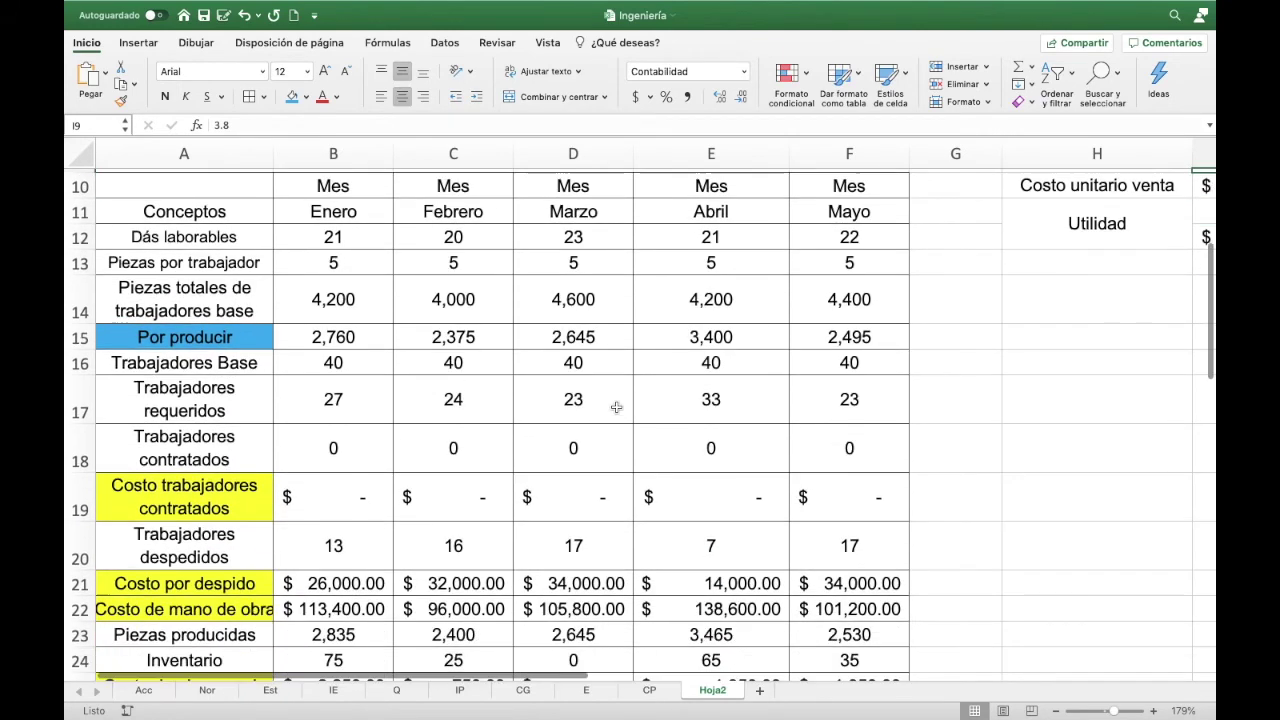
scroll(617, 407, down, 1)
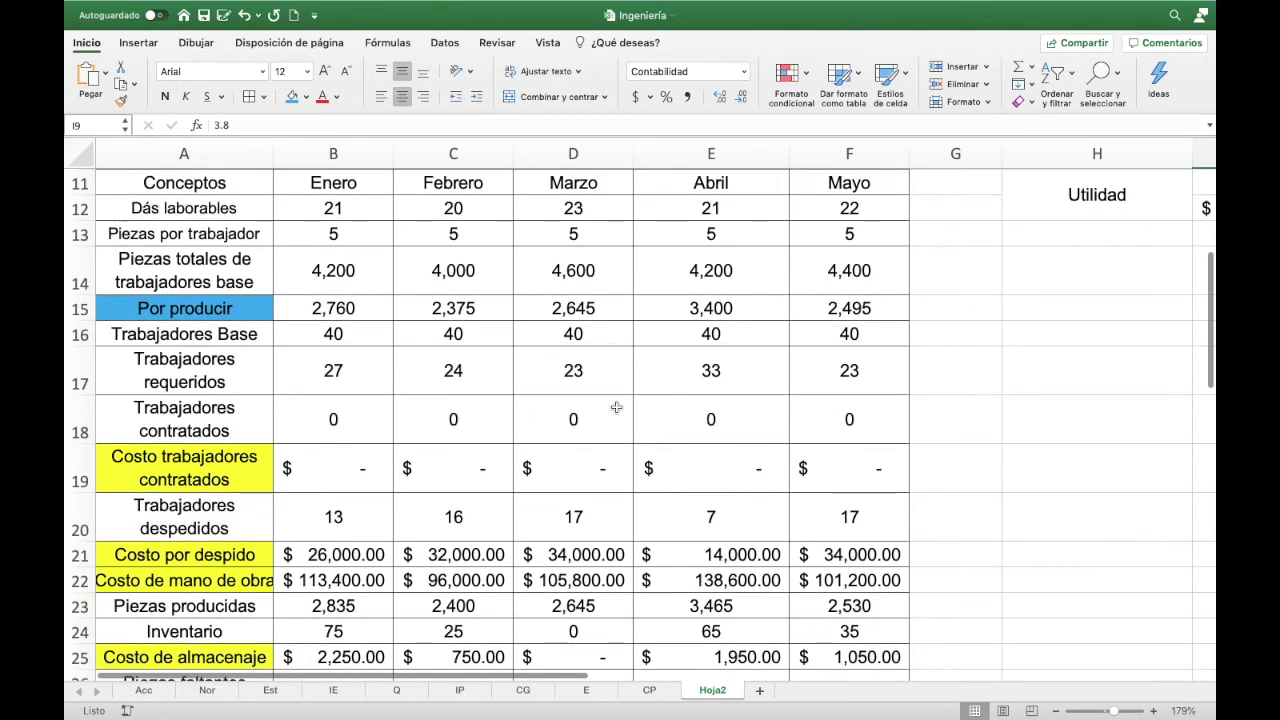
scroll(617, 407, down, 2)
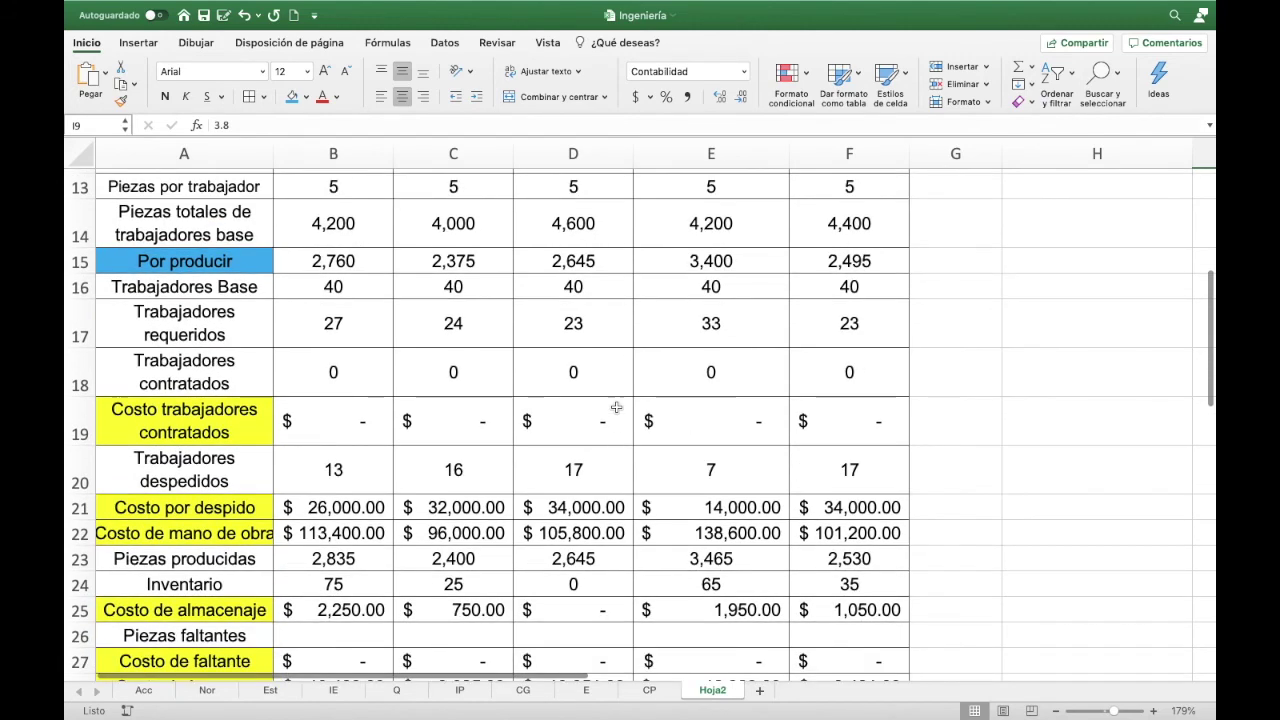
scroll(617, 407, down, 2)
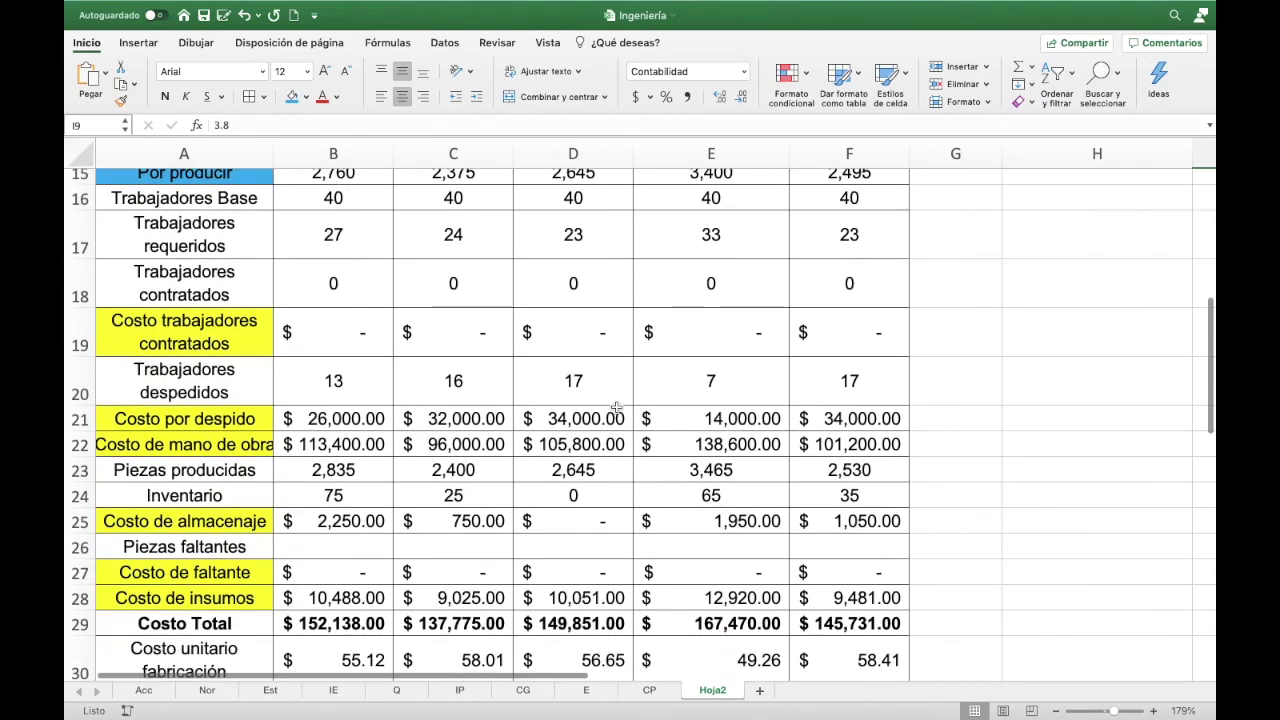
scroll(617, 407, down, 1)
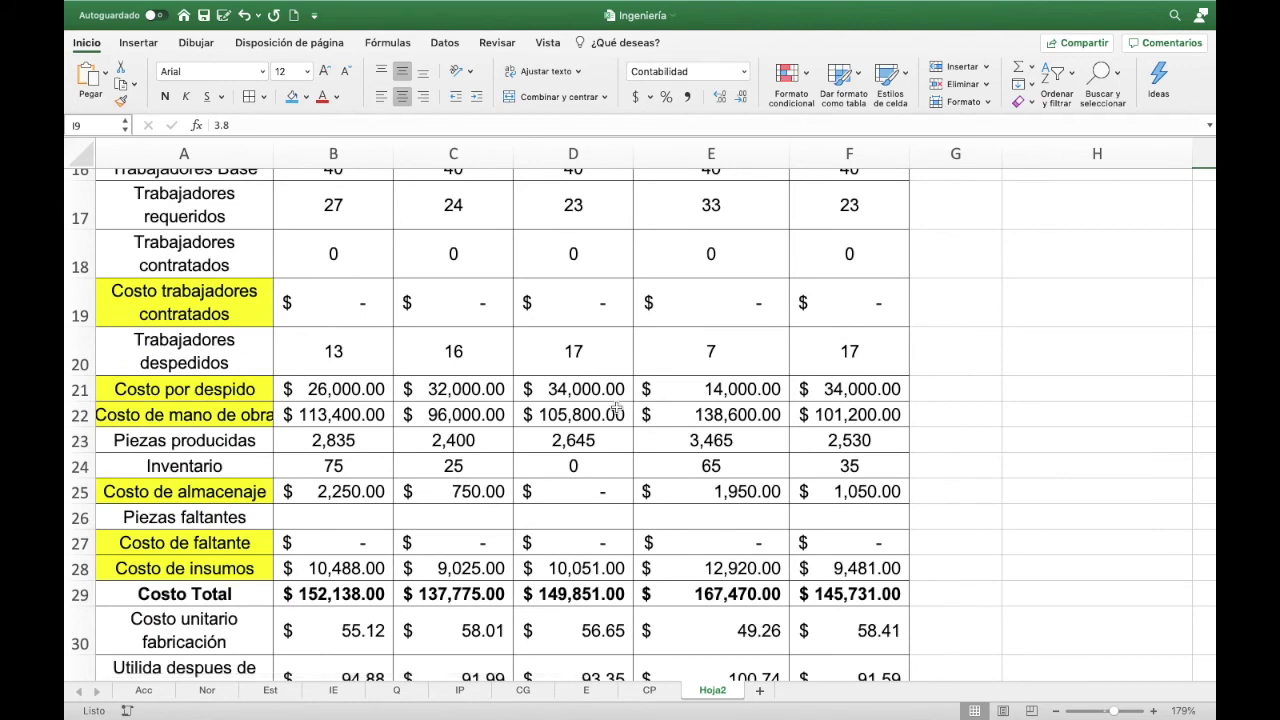
scroll(617, 408, down, 2)
click(323, 440)
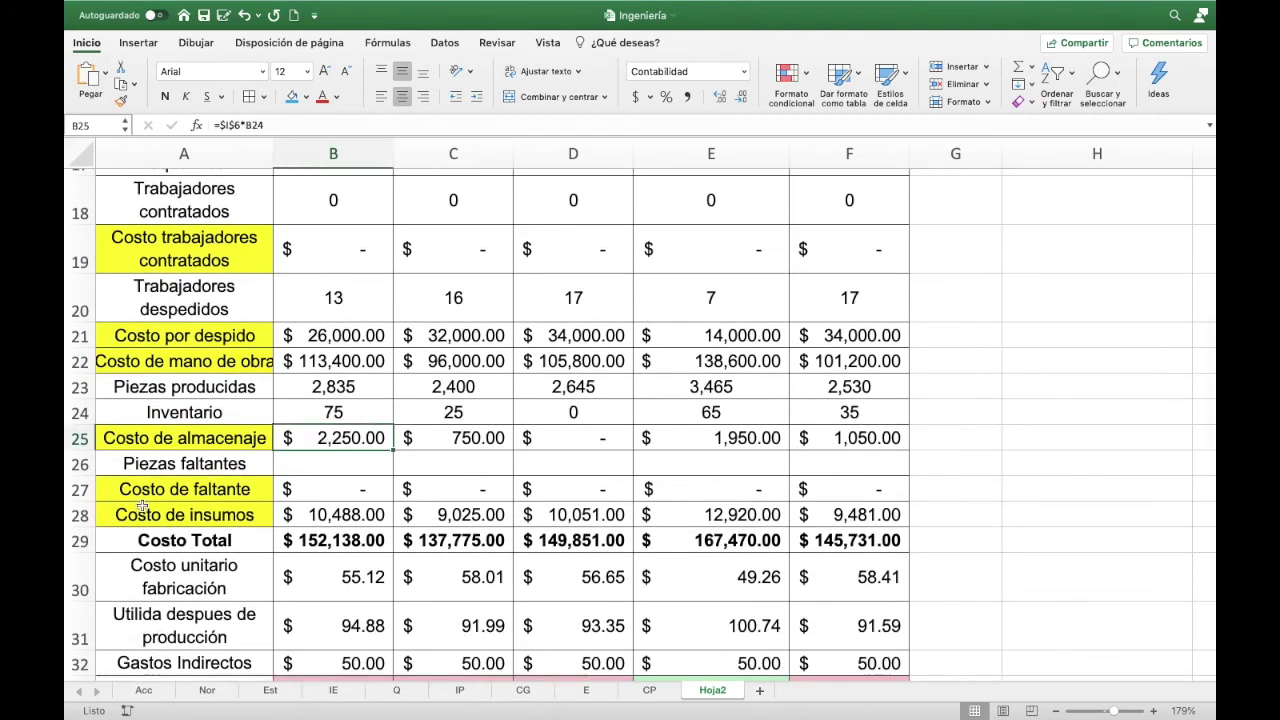
click(219, 492)
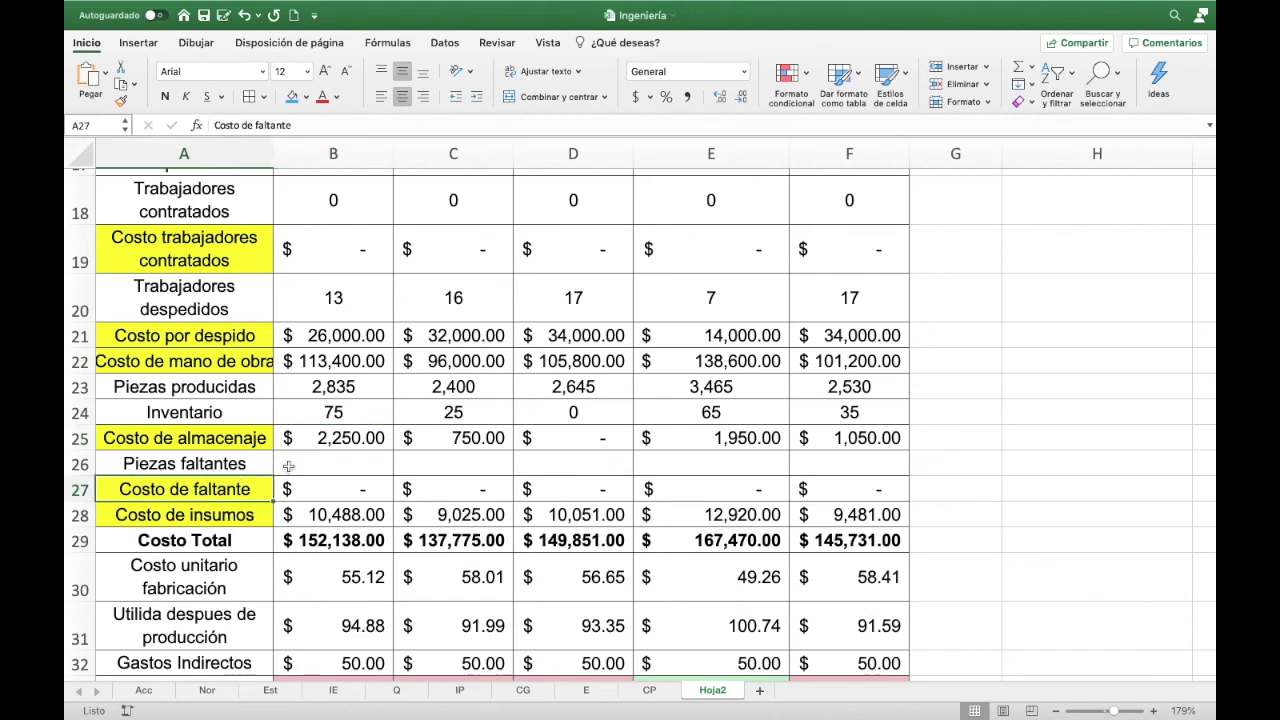
click(230, 467)
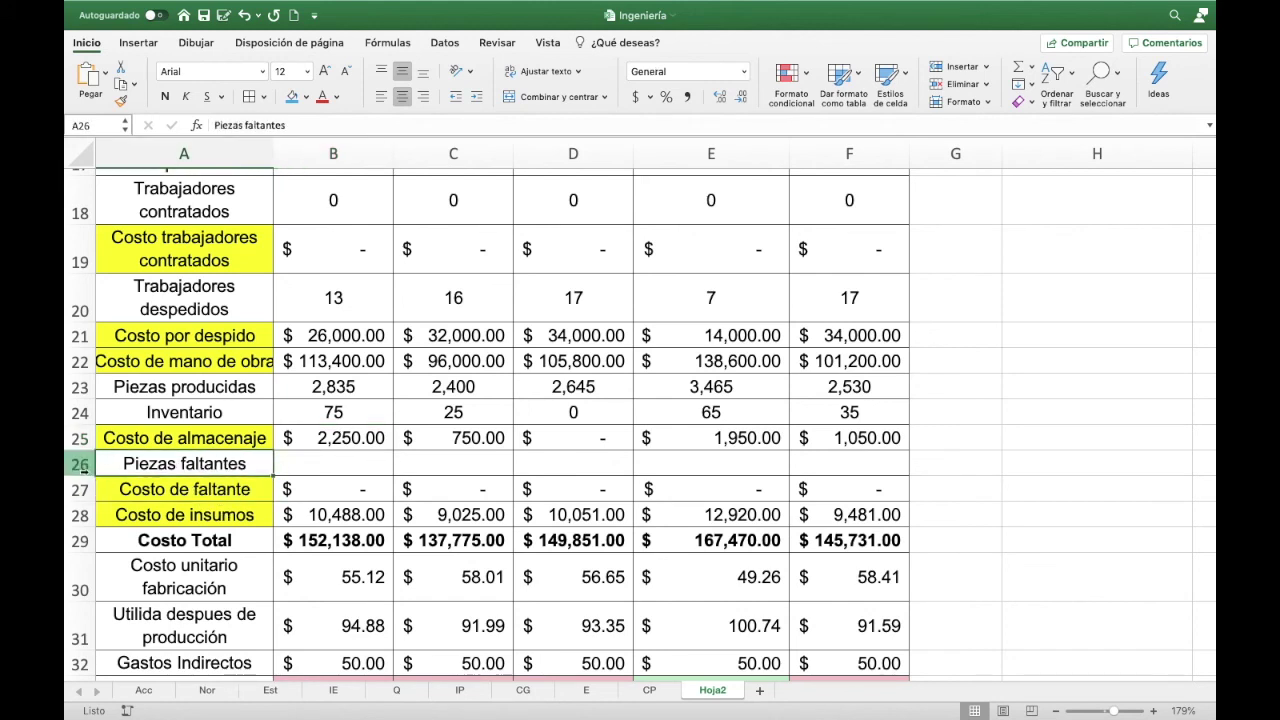
drag(82, 464, 85, 480)
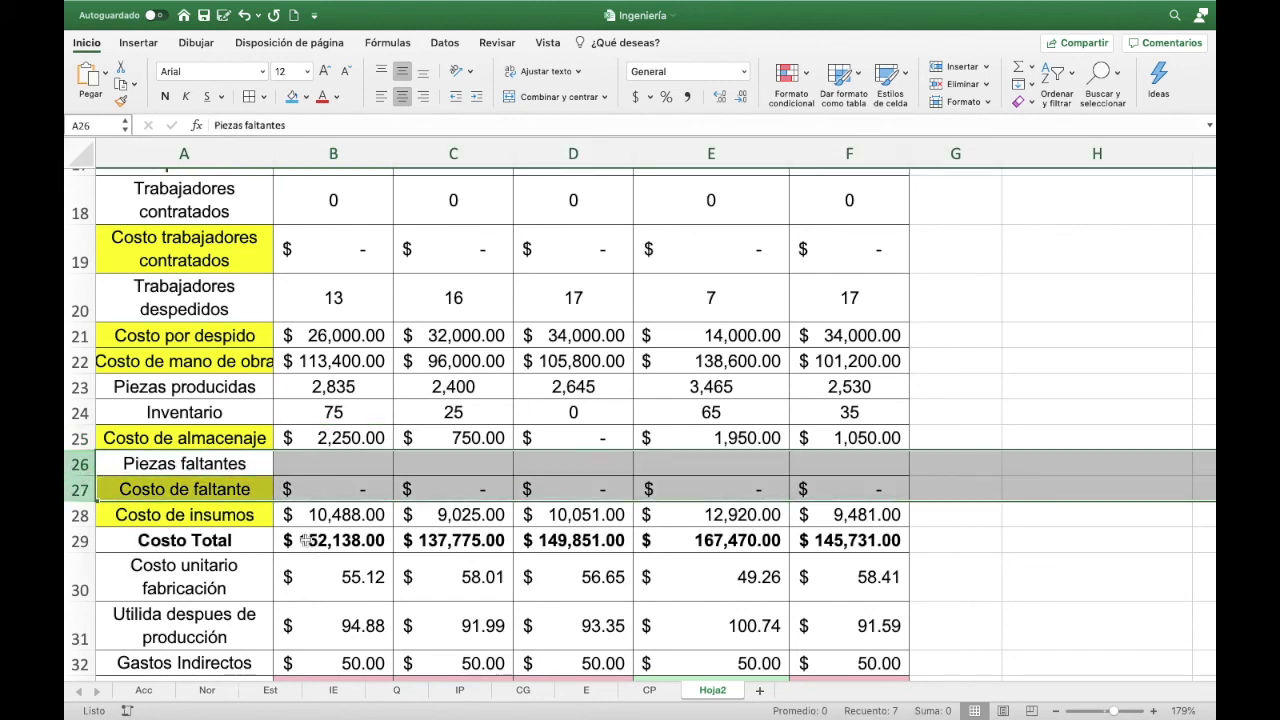
scroll(307, 537, down, 3)
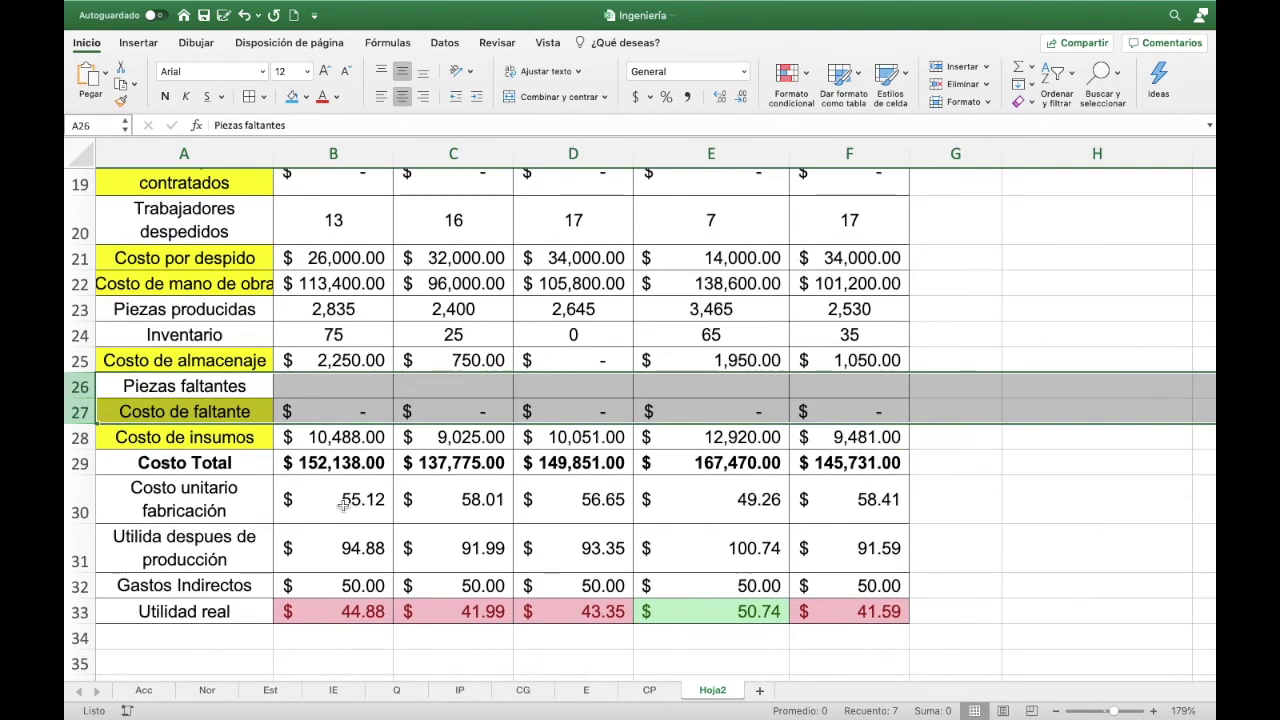
click(342, 506)
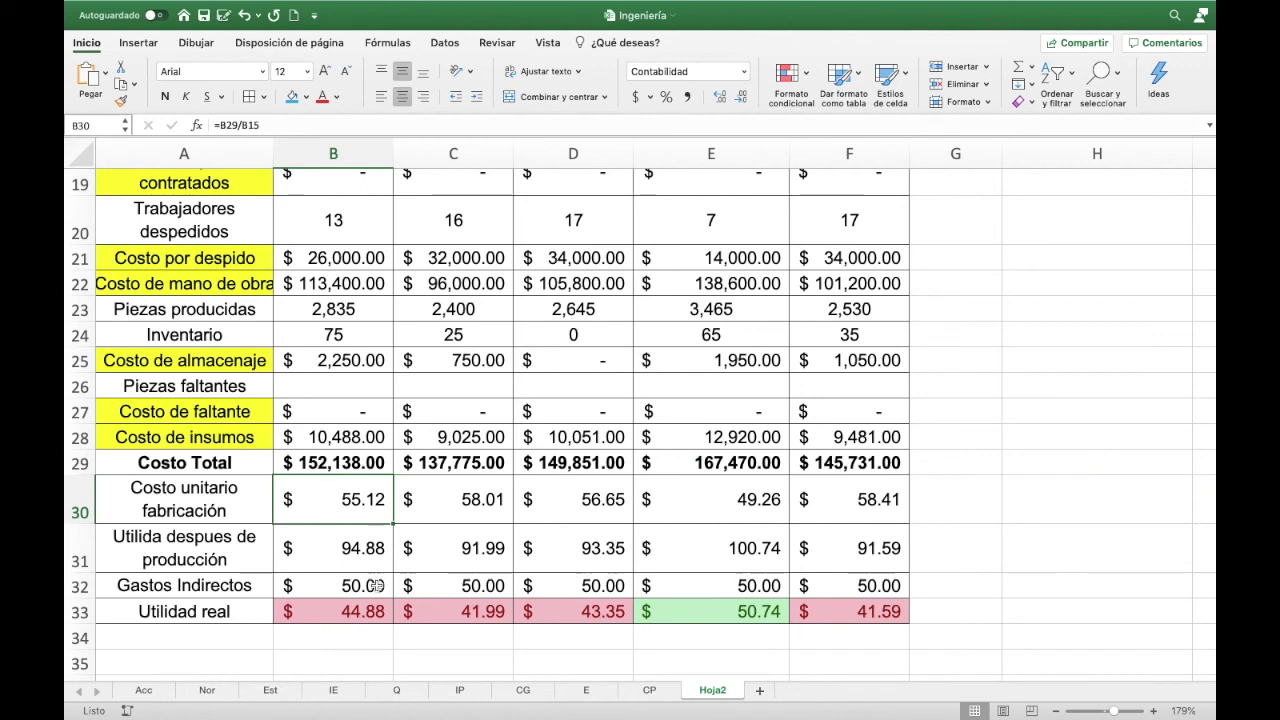
- Set indirect costs in B32 to 45 and fill them through F32 for all five months
click(375, 585)
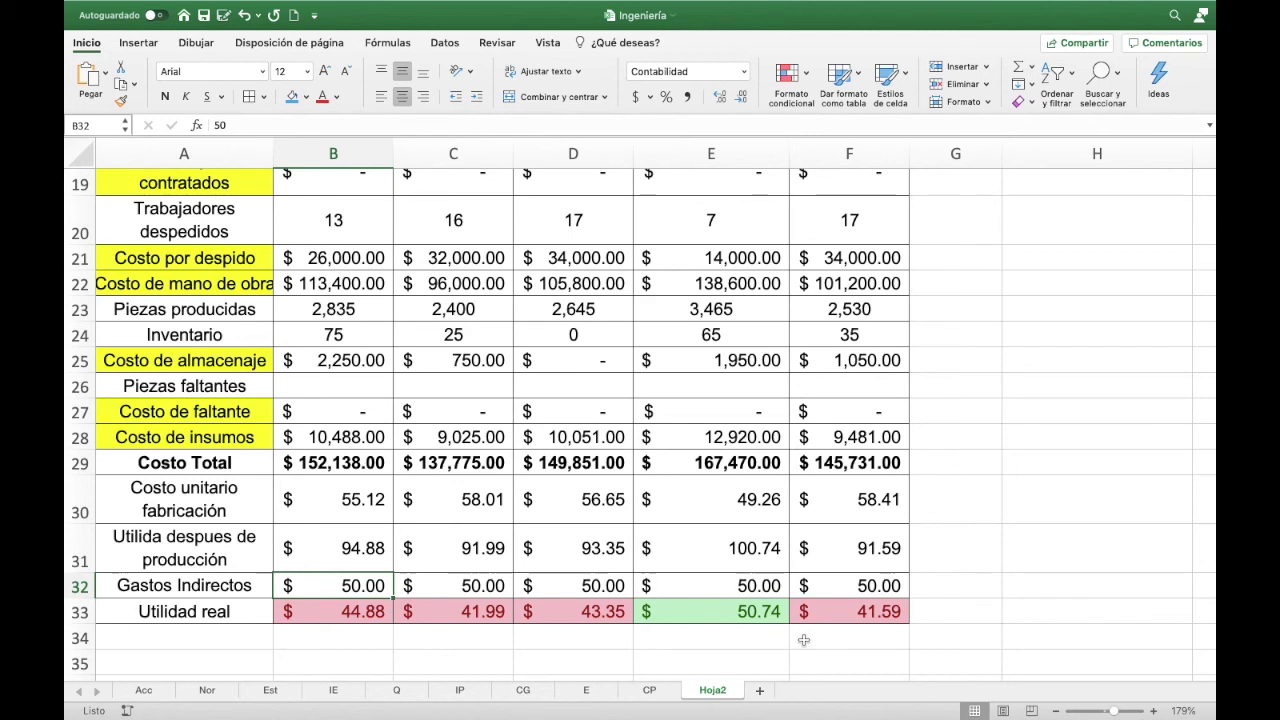
text(45)
key(Return)
key(Up)
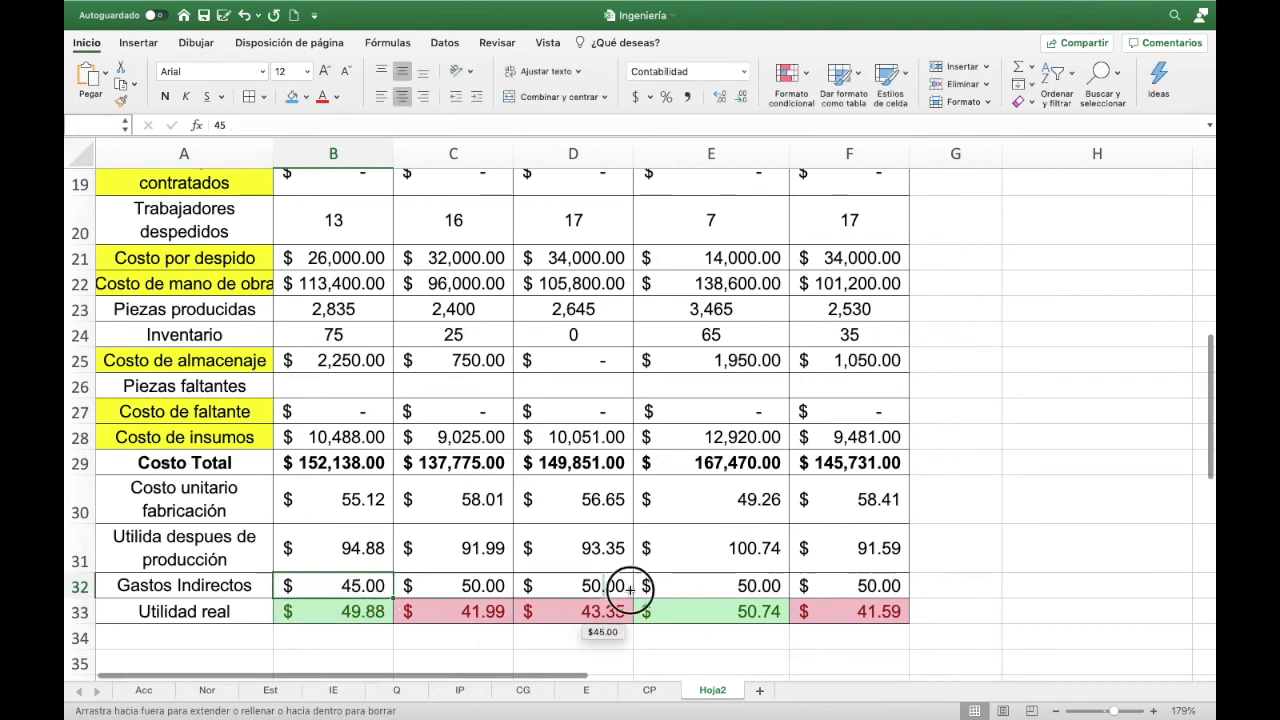
drag(392, 598, 897, 584)
click(955, 585)
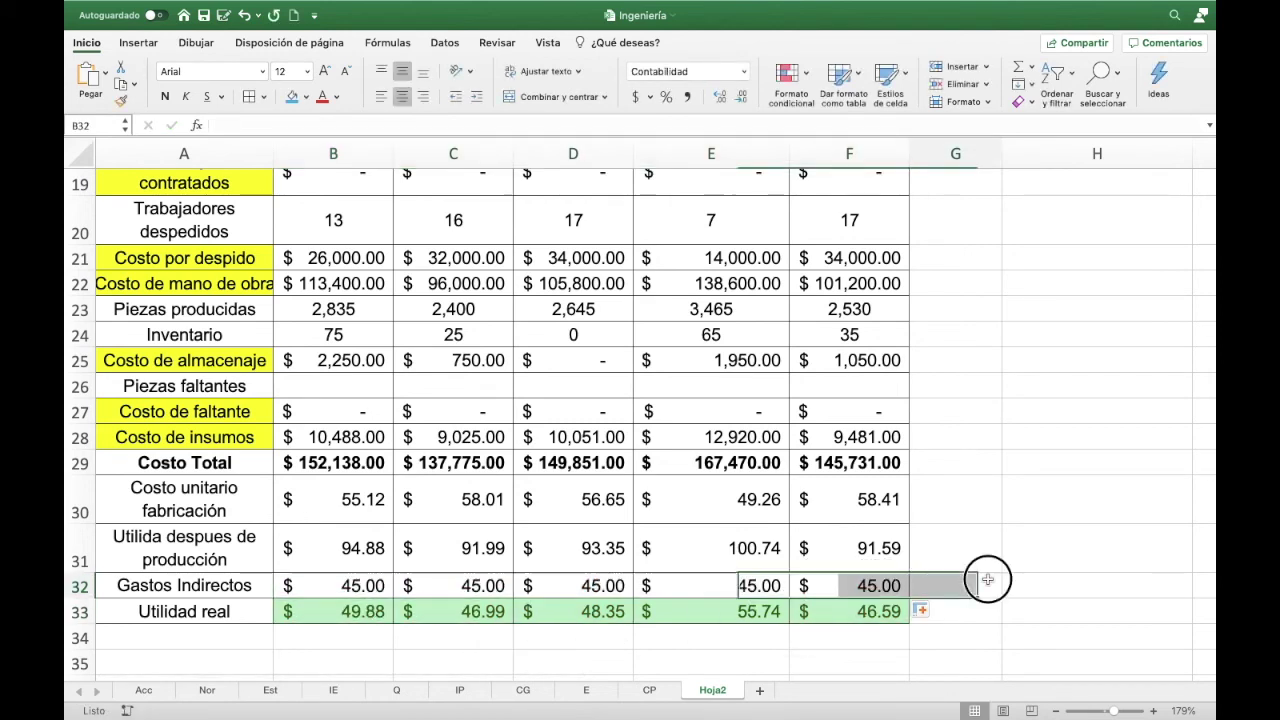
click(80, 611)
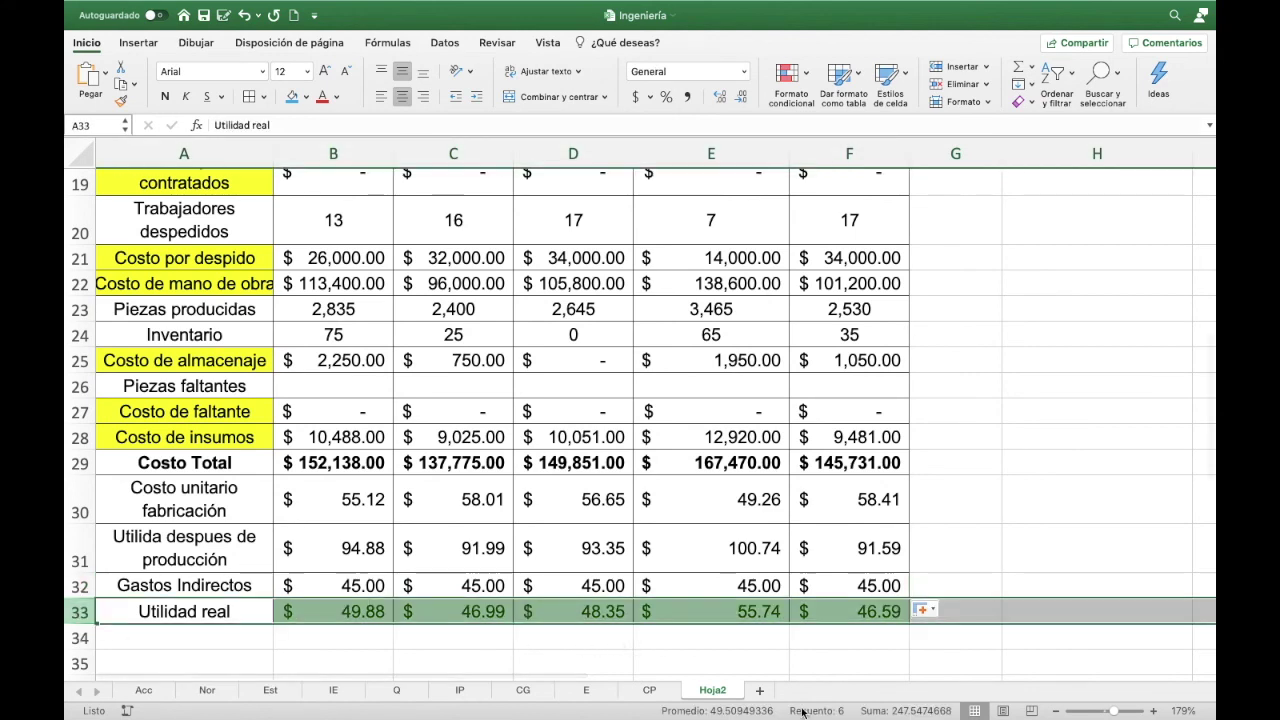
- Widen column A slightly, then select the production-per-worker value in the parameter table
scroll(969, 563, up, 2)
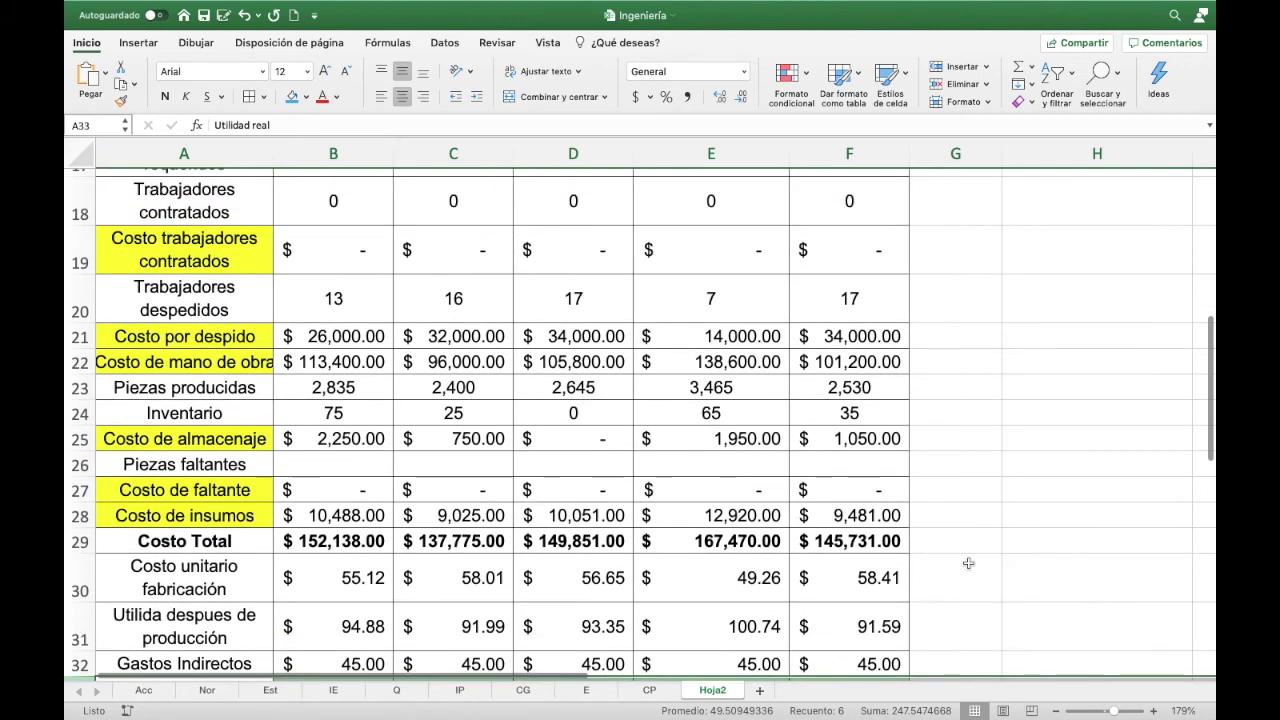
scroll(969, 563, up, 1)
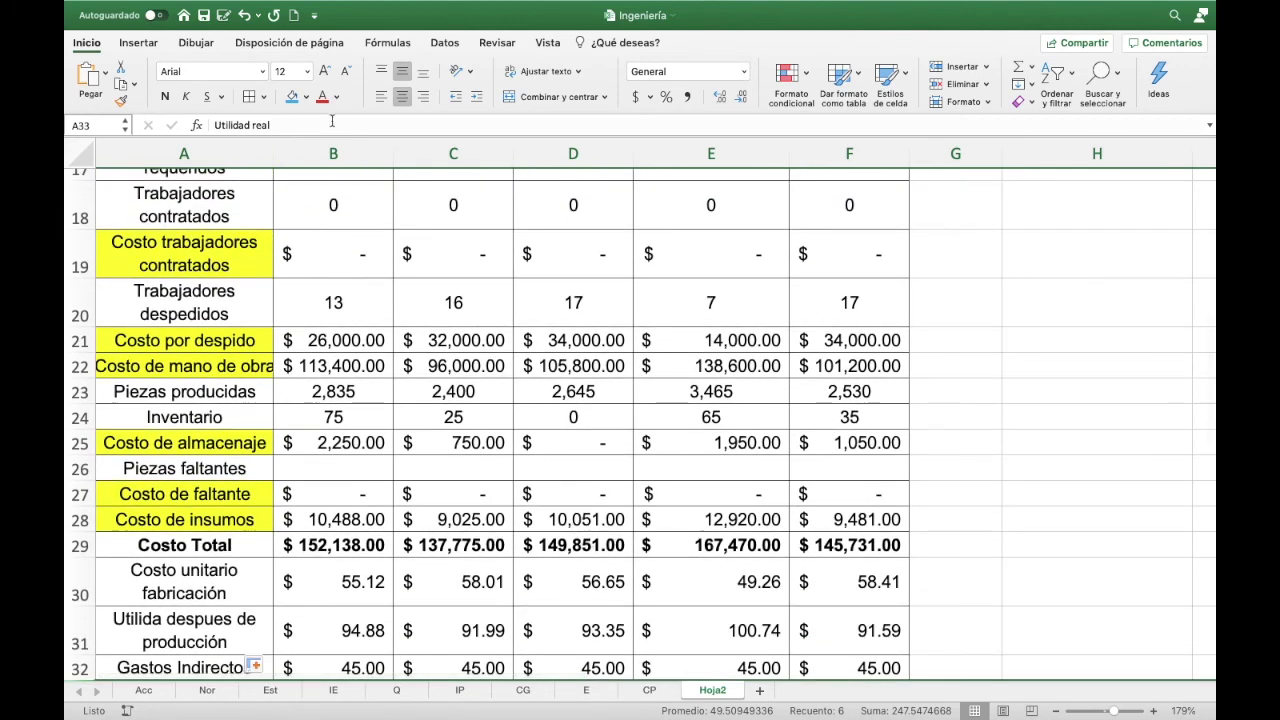
drag(274, 153, 292, 153)
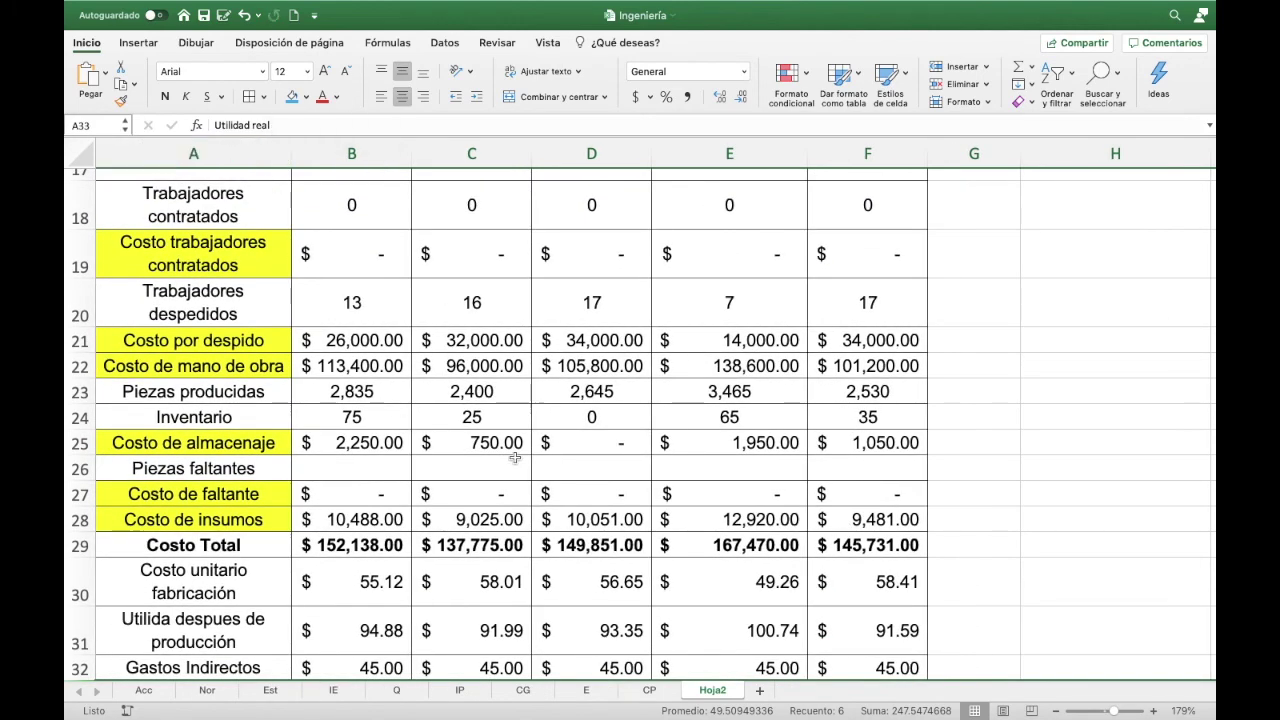
scroll(514, 457, up, 1)
scroll(514, 457, up, 2)
scroll(514, 457, up, 2)
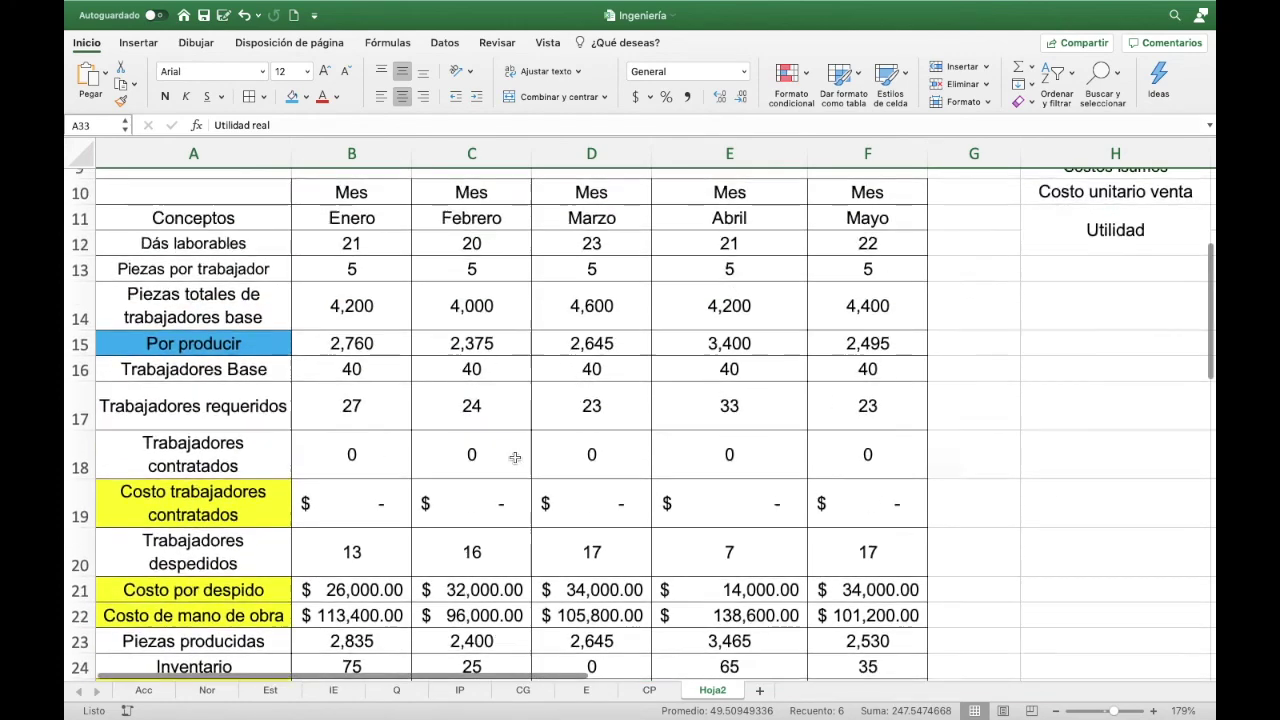
scroll(514, 457, up, 5)
scroll(514, 457, right, 1)
scroll(514, 457, right, 5)
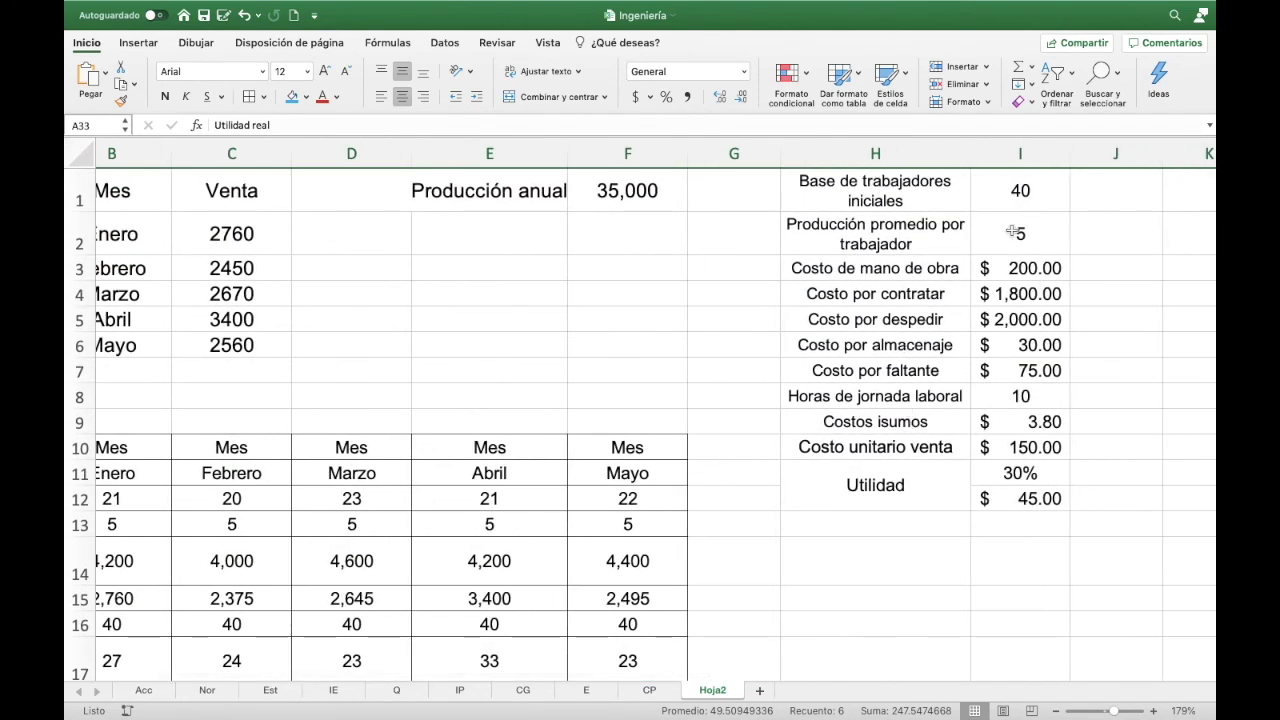
click(1020, 245)
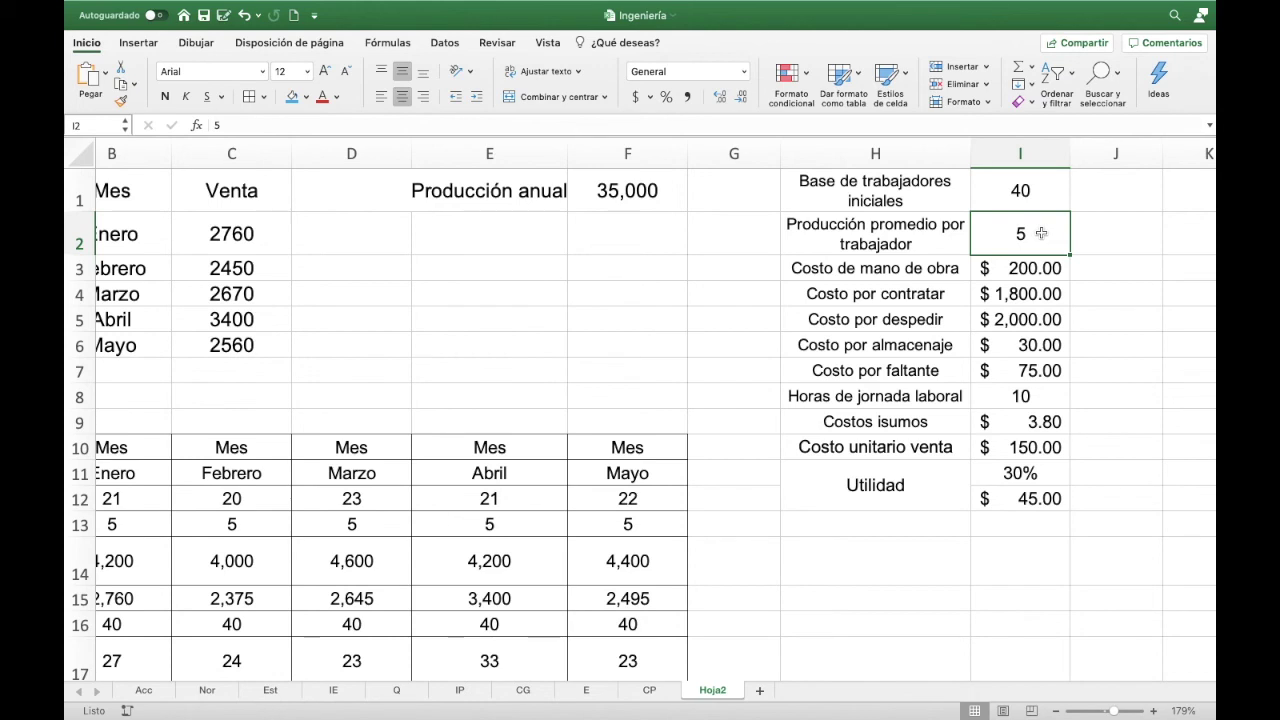
- Try 6 as the production per worker in I2 and review Utilidad real
text(6ç)
key(Return)
click(1041, 233)
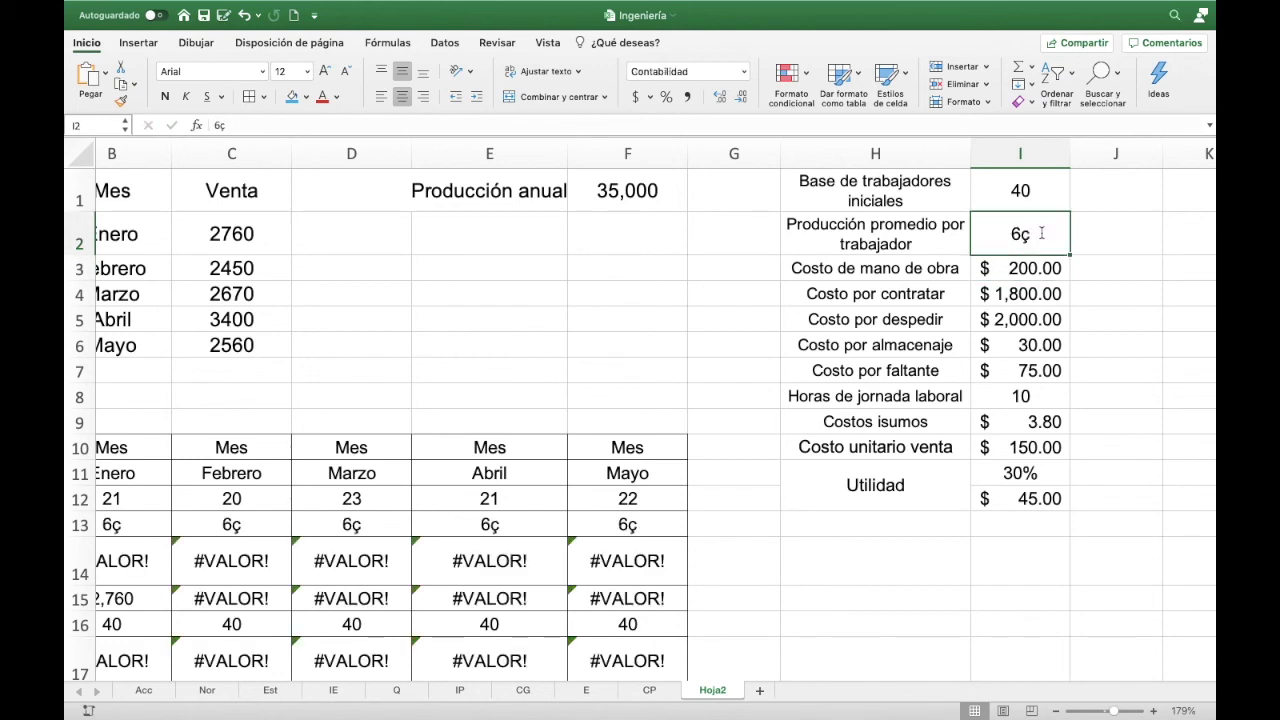
text(6)
key(Return)
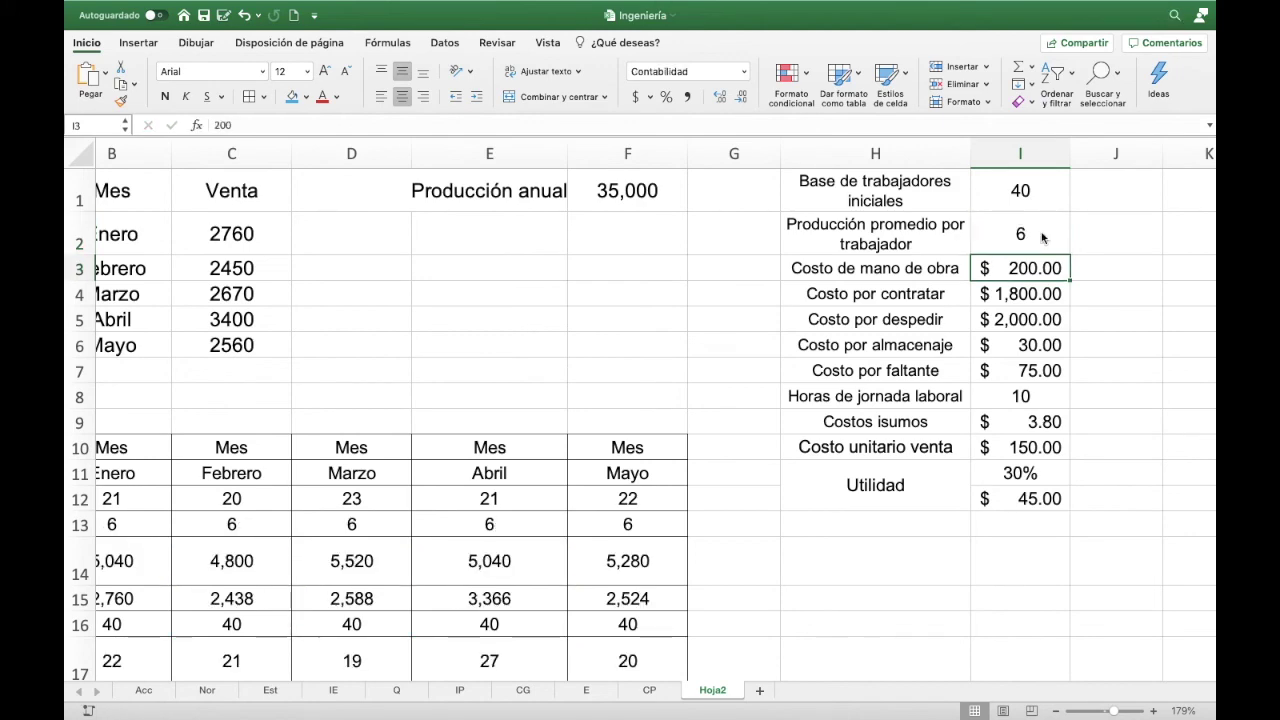
scroll(323, 559, down, 5)
scroll(323, 559, down, 3)
scroll(323, 559, down, 1)
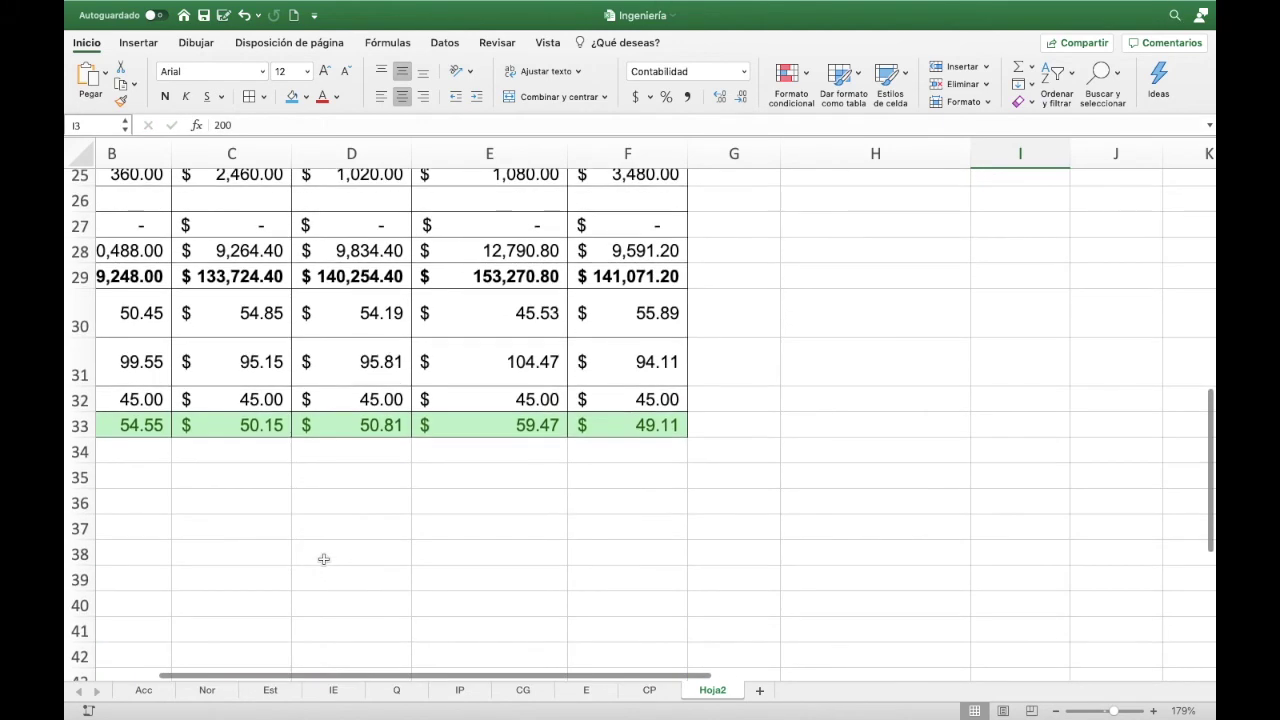
scroll(323, 559, left, 2)
scroll(323, 559, left, 2)
scroll(325, 560, up, 1)
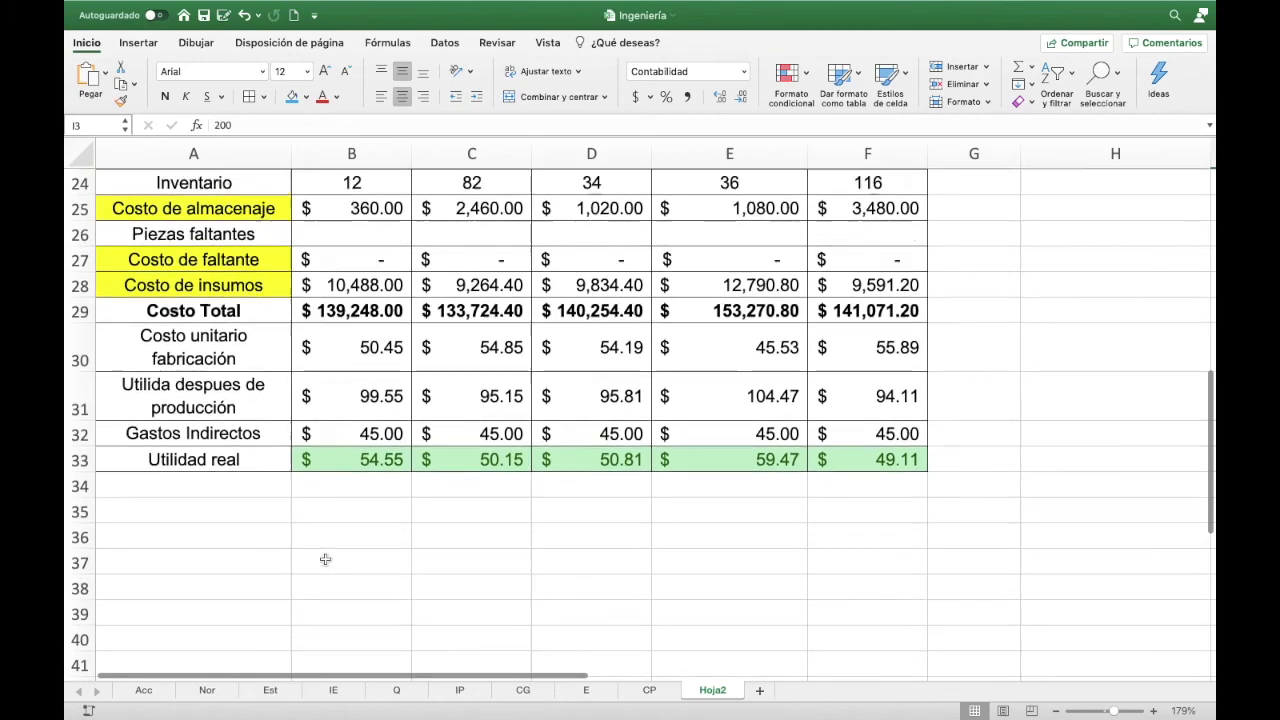
scroll(325, 559, up, 5)
scroll(409, 560, up, 3)
scroll(409, 340, up, 5)
scroll(776, 352, up, 1)
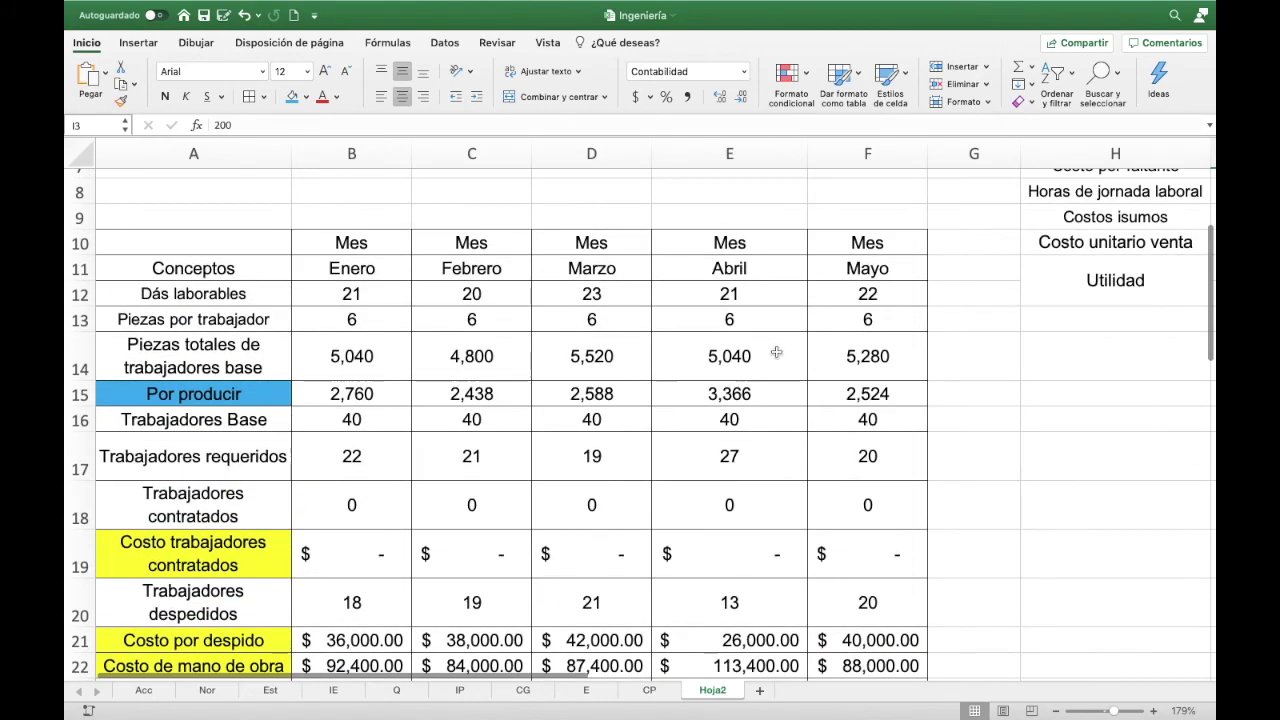
scroll(776, 352, up, 3)
scroll(776, 352, right, 2)
scroll(776, 350, right, 2)
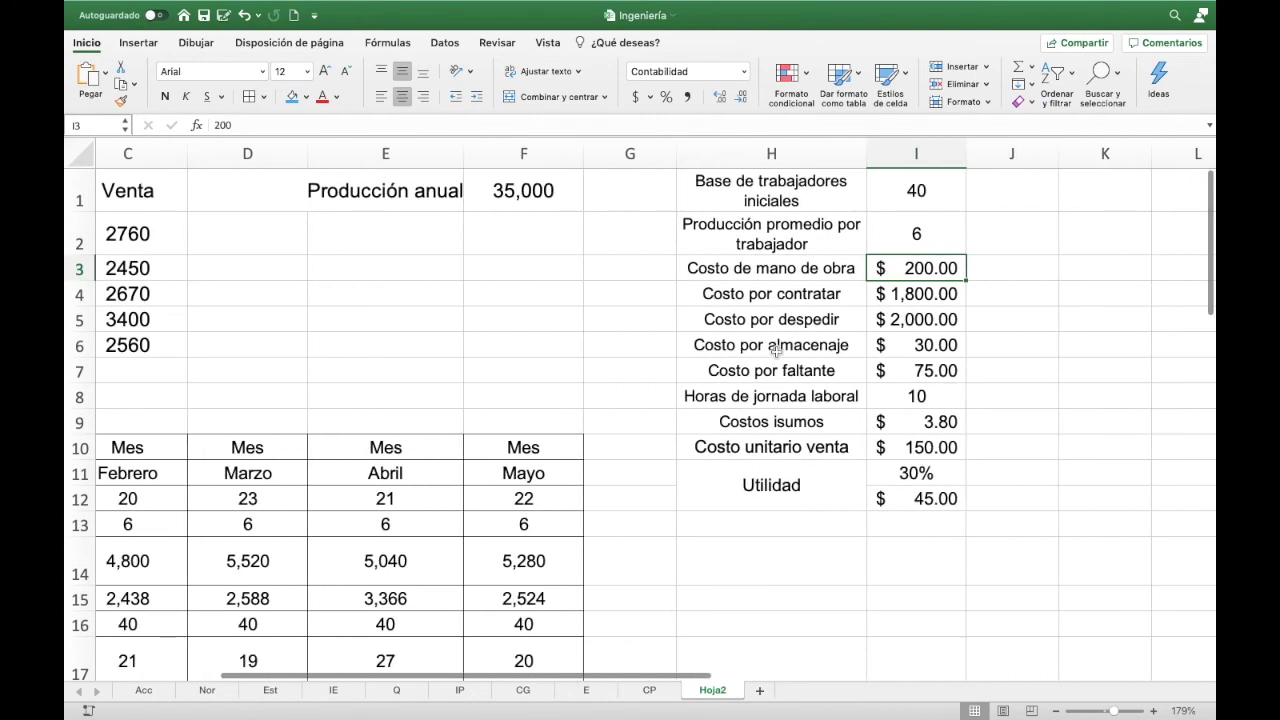
- Settle the production per worker at 3 pieces
click(893, 235)
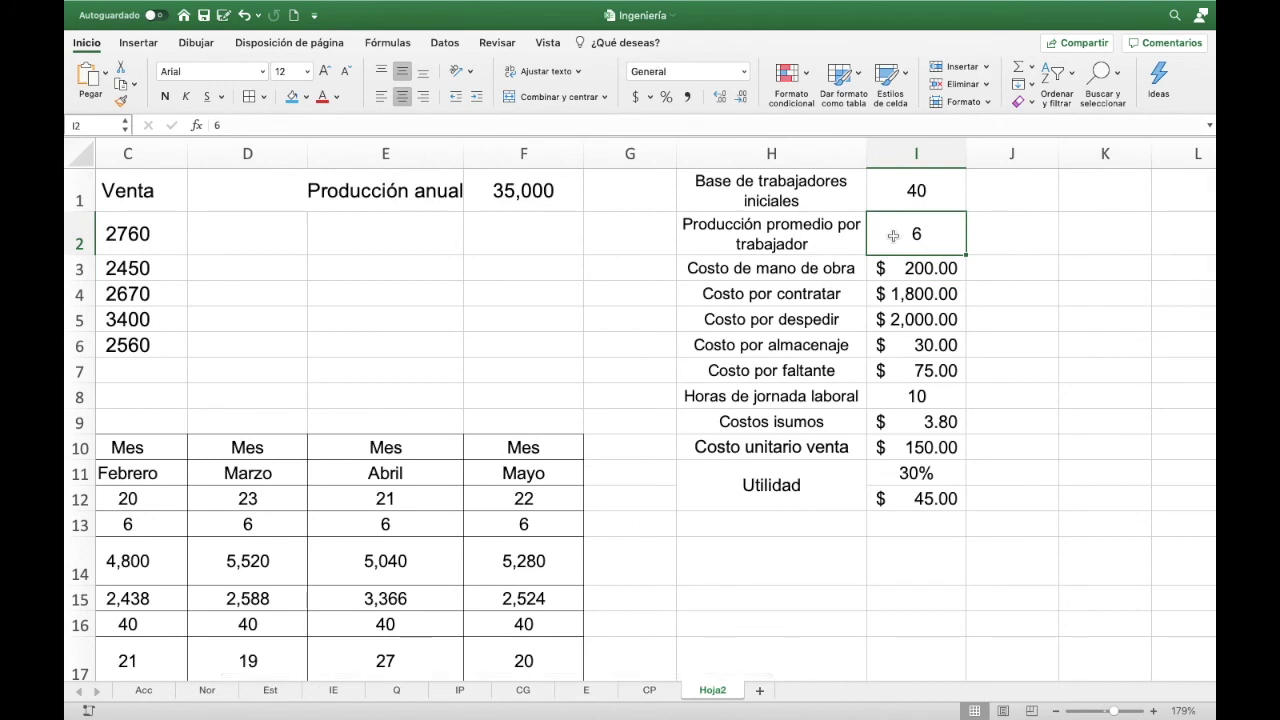
text(3)
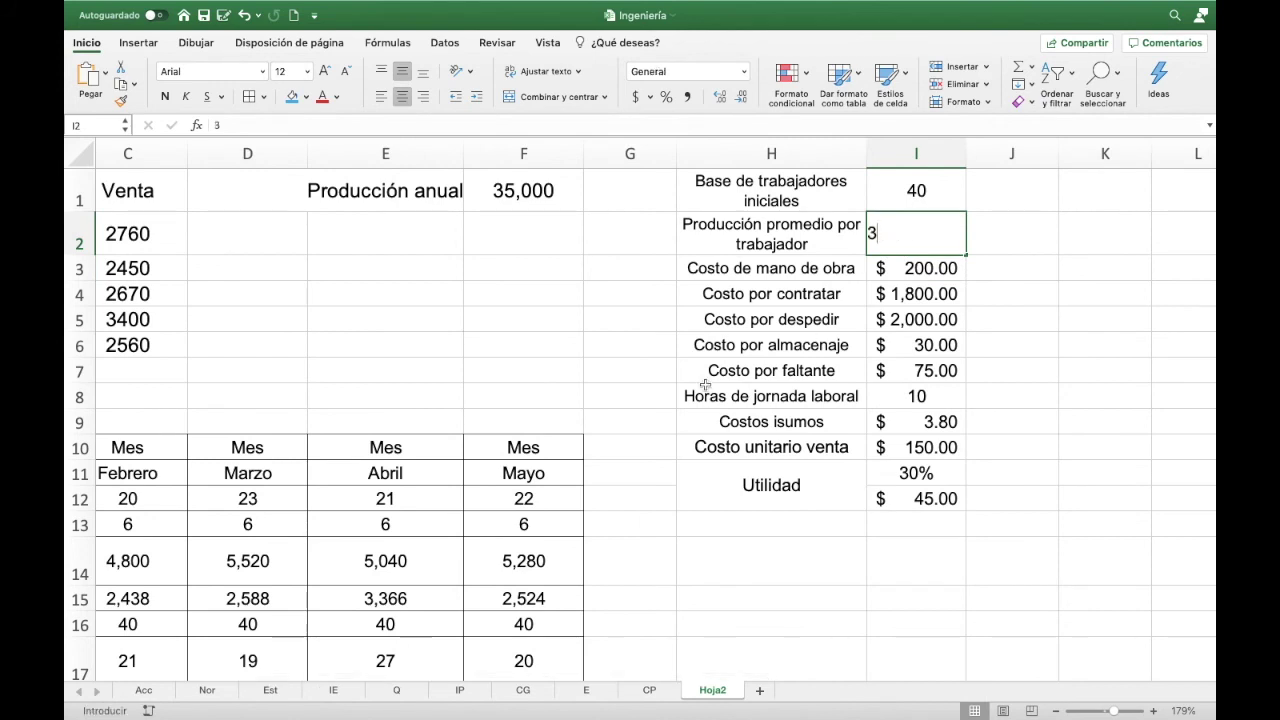
key(Return)
scroll(720, 410, left, 2)
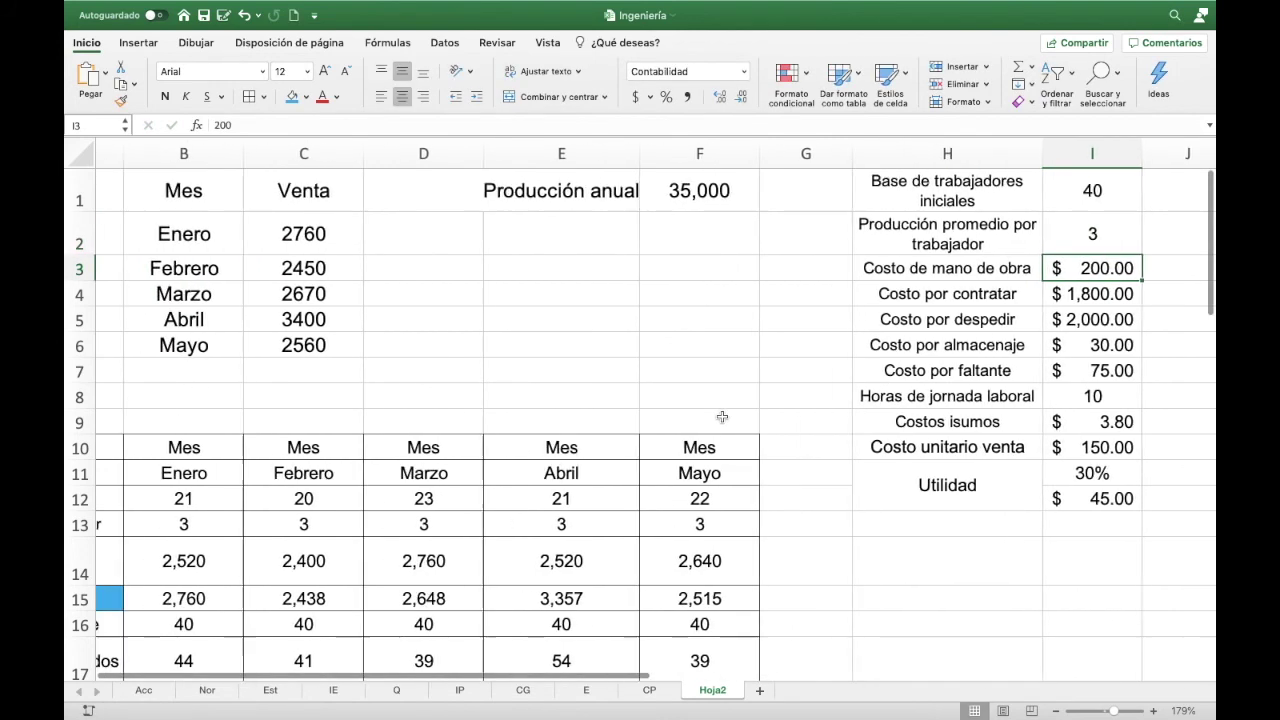
scroll(705, 418, left, 2)
scroll(104, 614, down, 3)
scroll(104, 614, down, 3)
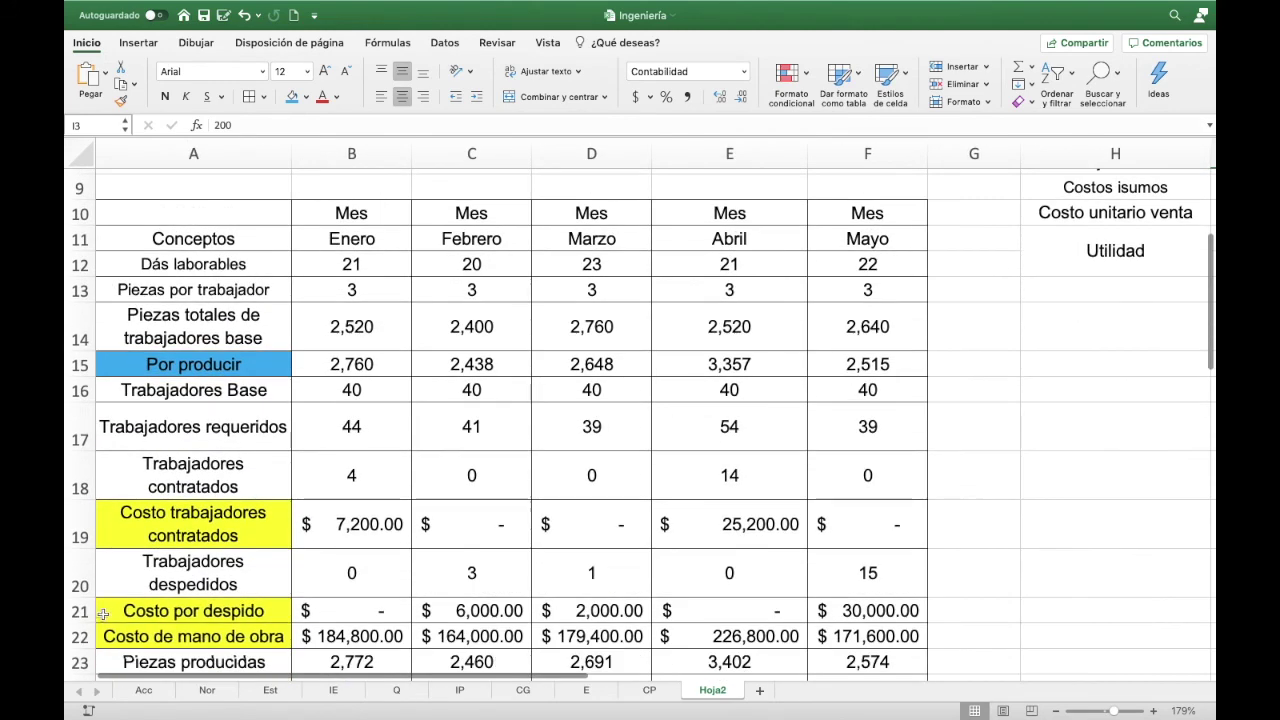
- Insert a blank row 19 and label A19 'Costo de material primas'
click(87, 524)
key(ctrl+shift+plus)
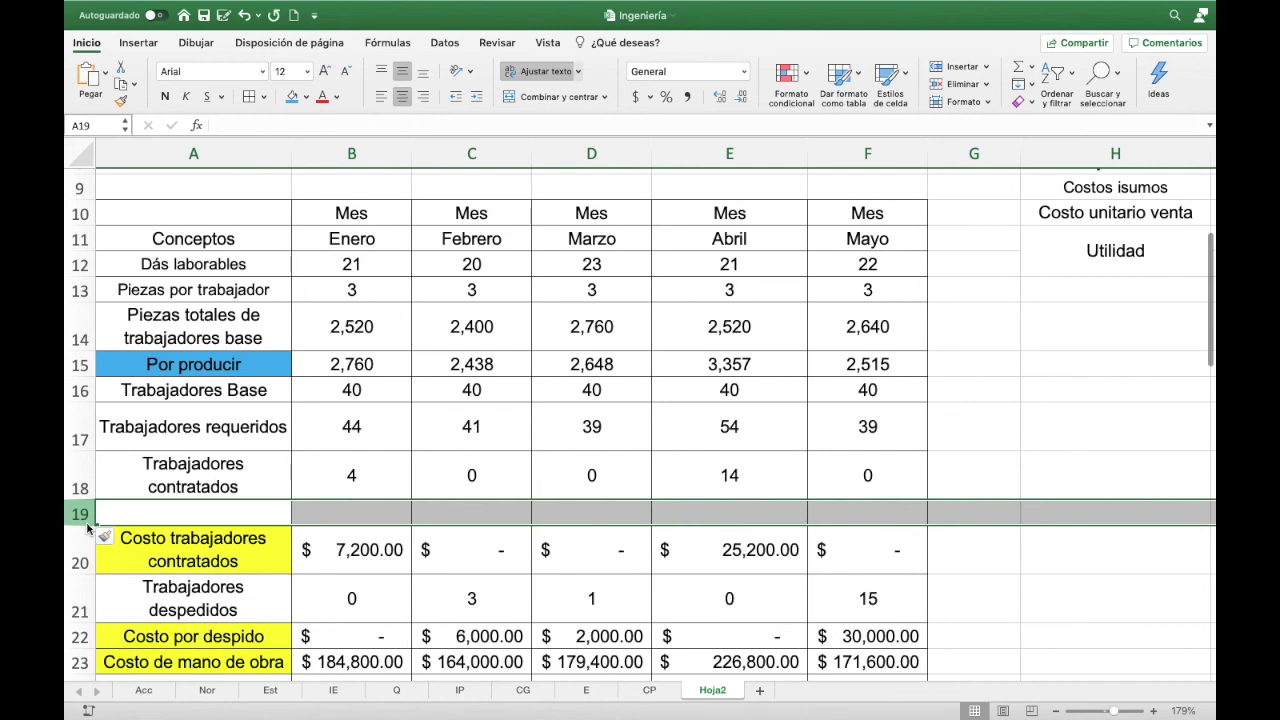
click(140, 513)
text(C)
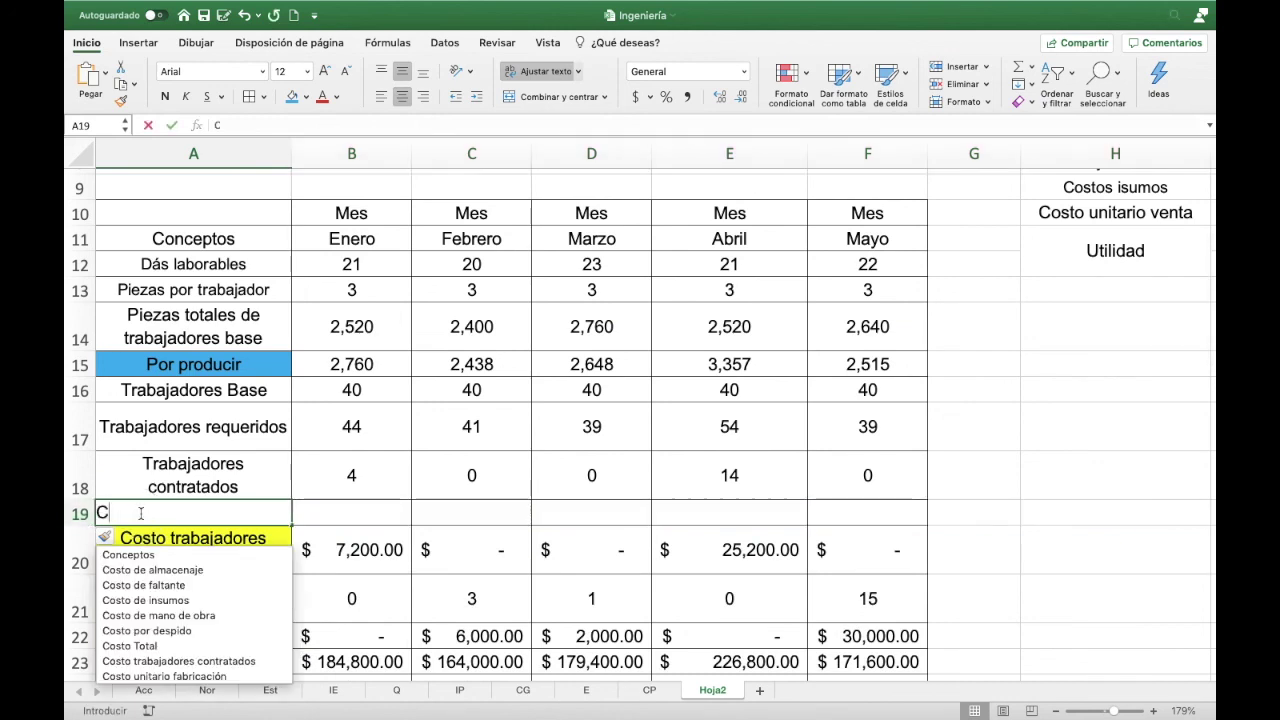
text(osto de m)
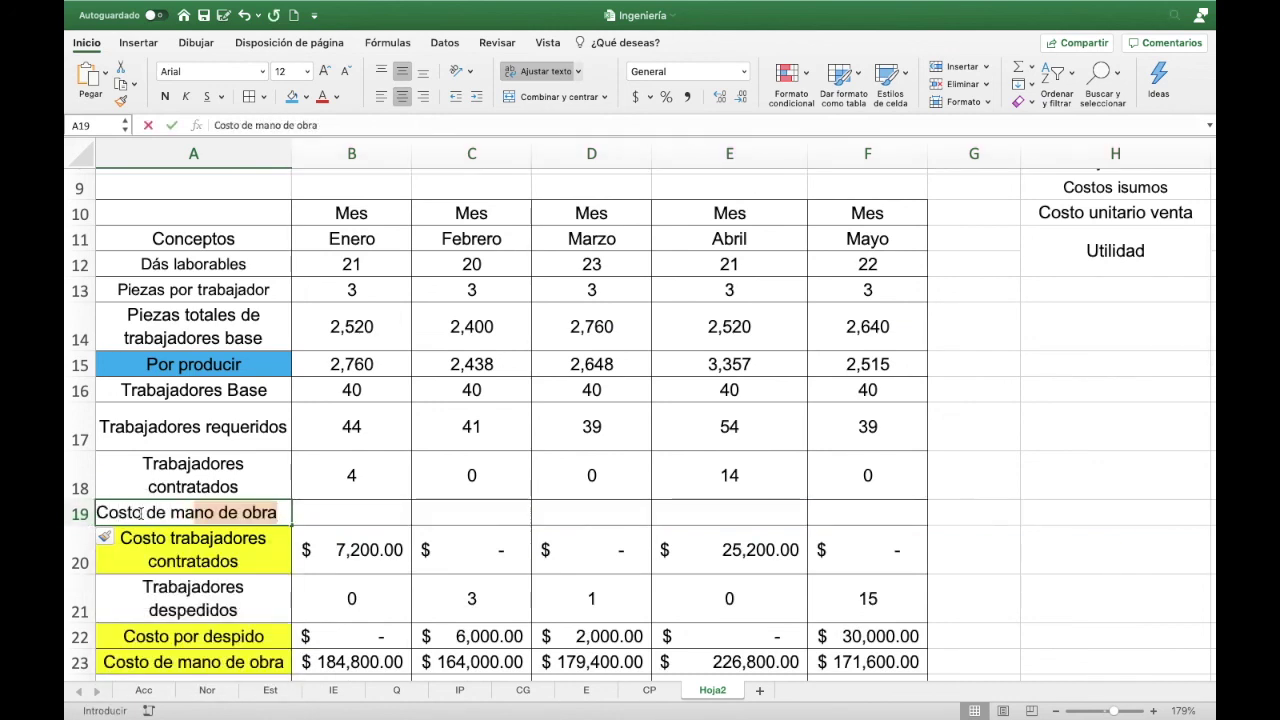
text(atero)
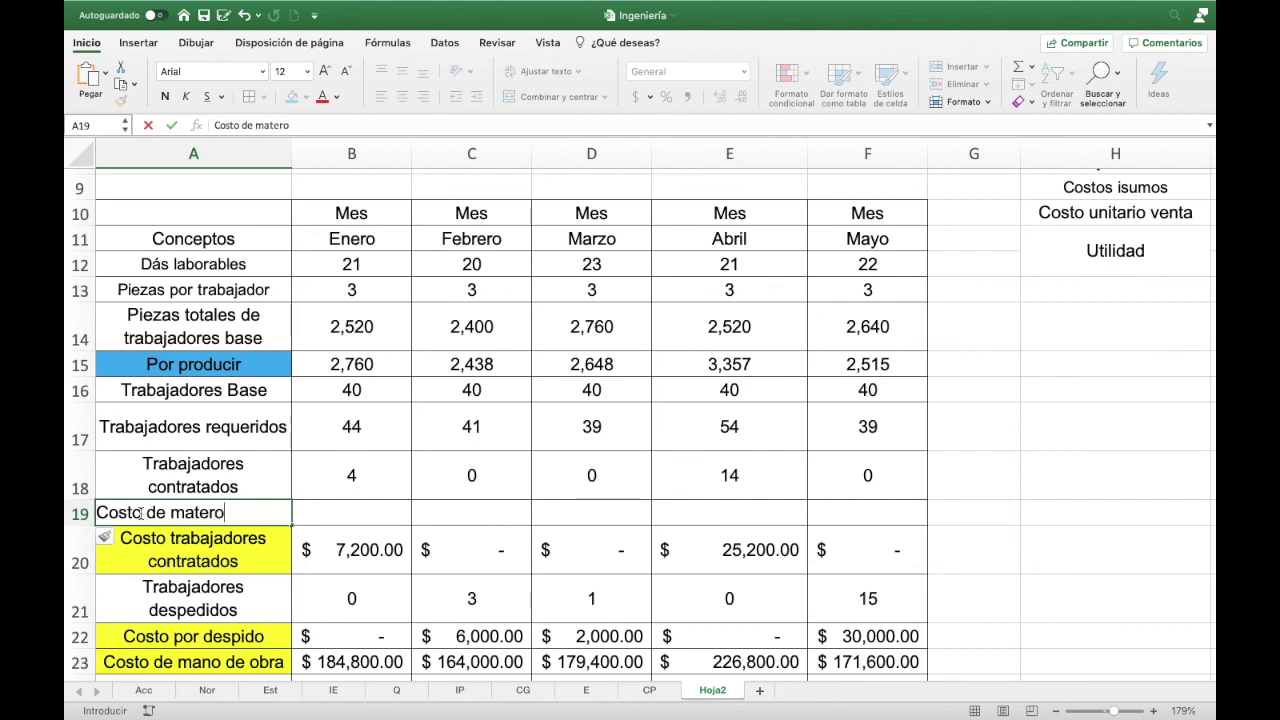
key(BackSpace)
text(ial pr)
text(imas)
key(Tab)
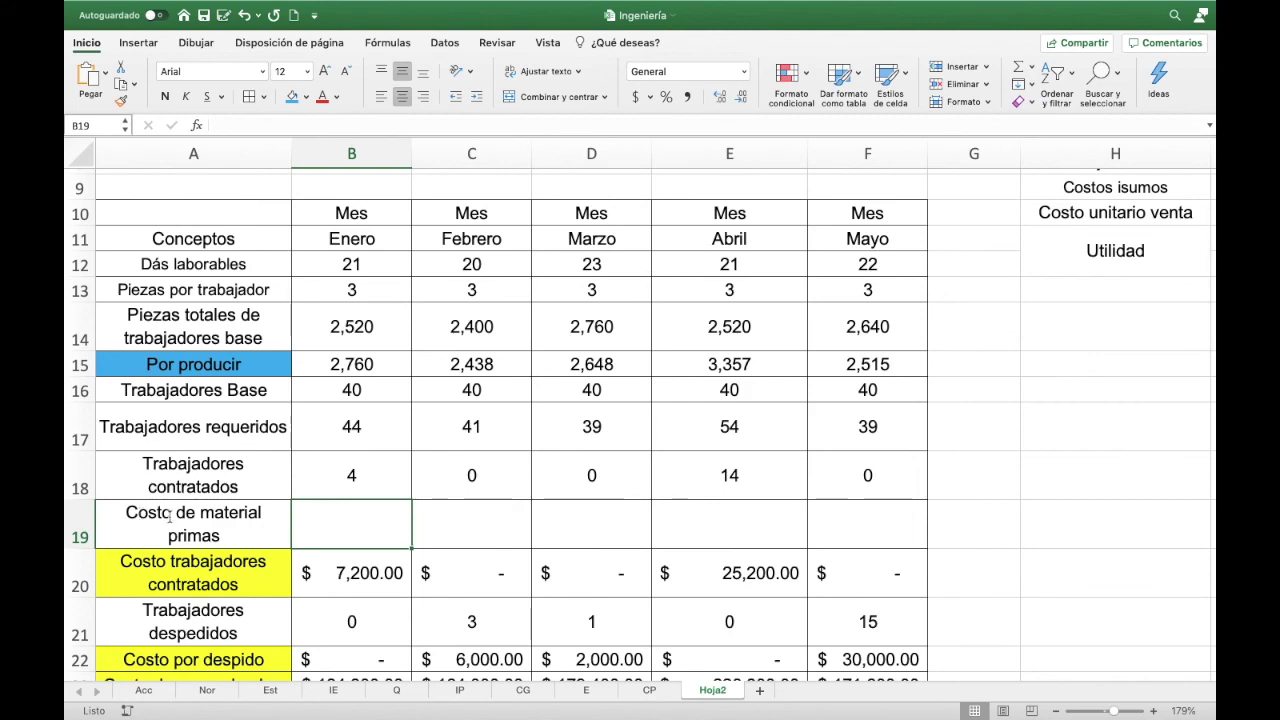
scroll(232, 467, right, 3)
scroll(303, 474, right, 3)
scroll(374, 437, up, 5)
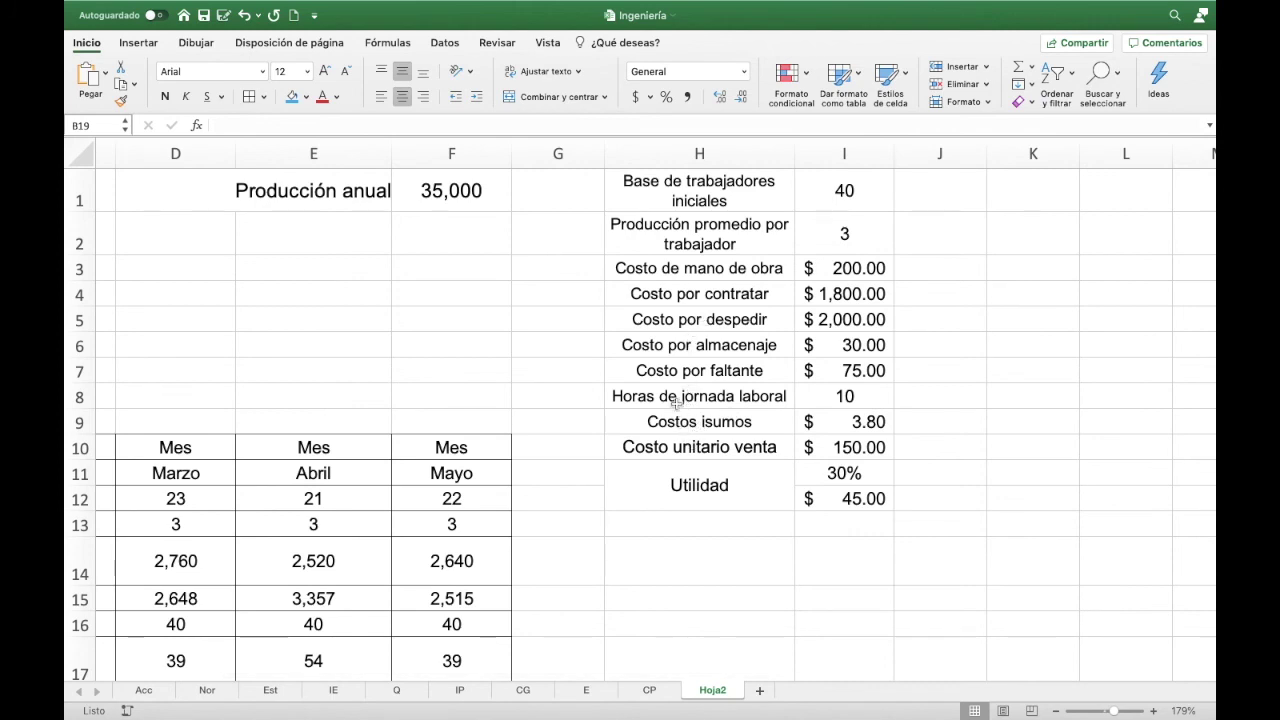
- Move the Costo unitario venta and Utilidad block down to rows 14–16
mouse_move(692, 450)
mouse_down()
mouse_move(841, 487)
mouse_move(821, 537)
mouse_up()
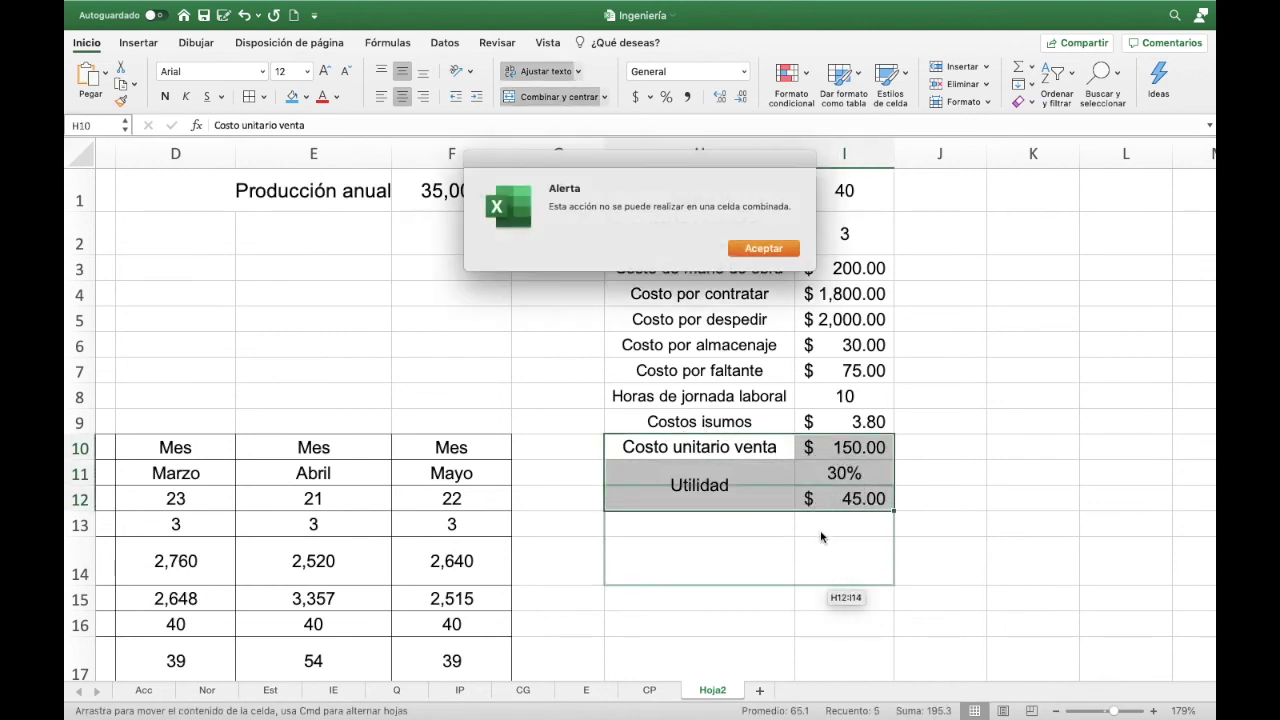
click(764, 248)
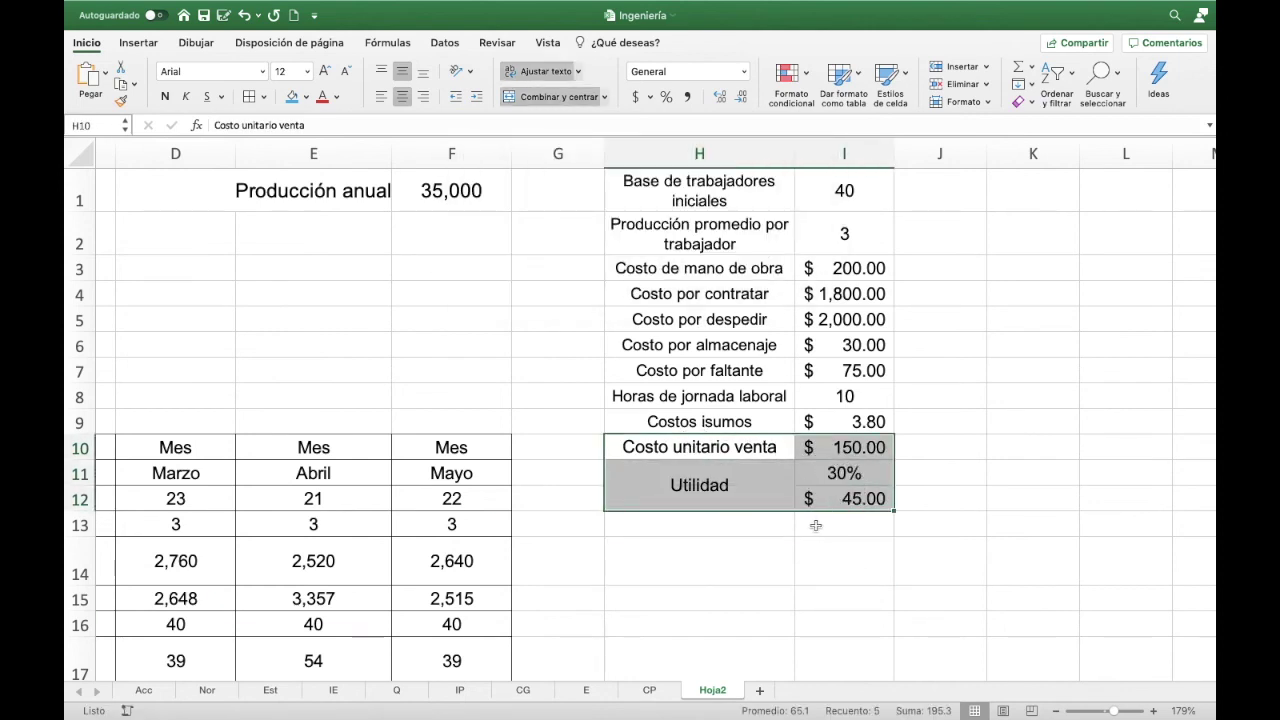
drag(820, 512, 823, 611)
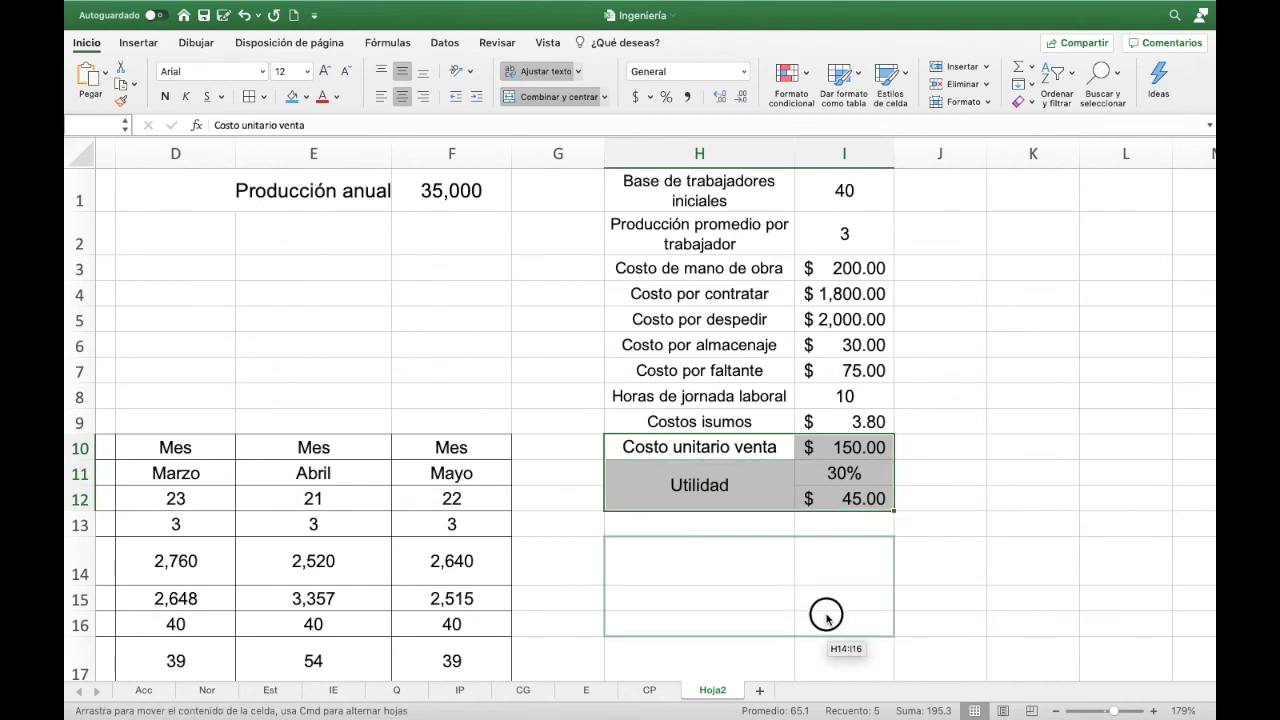
- Add the label 'Costo materias primas' in H10, formatted like Costos isumos
click(735, 446)
text(Co)
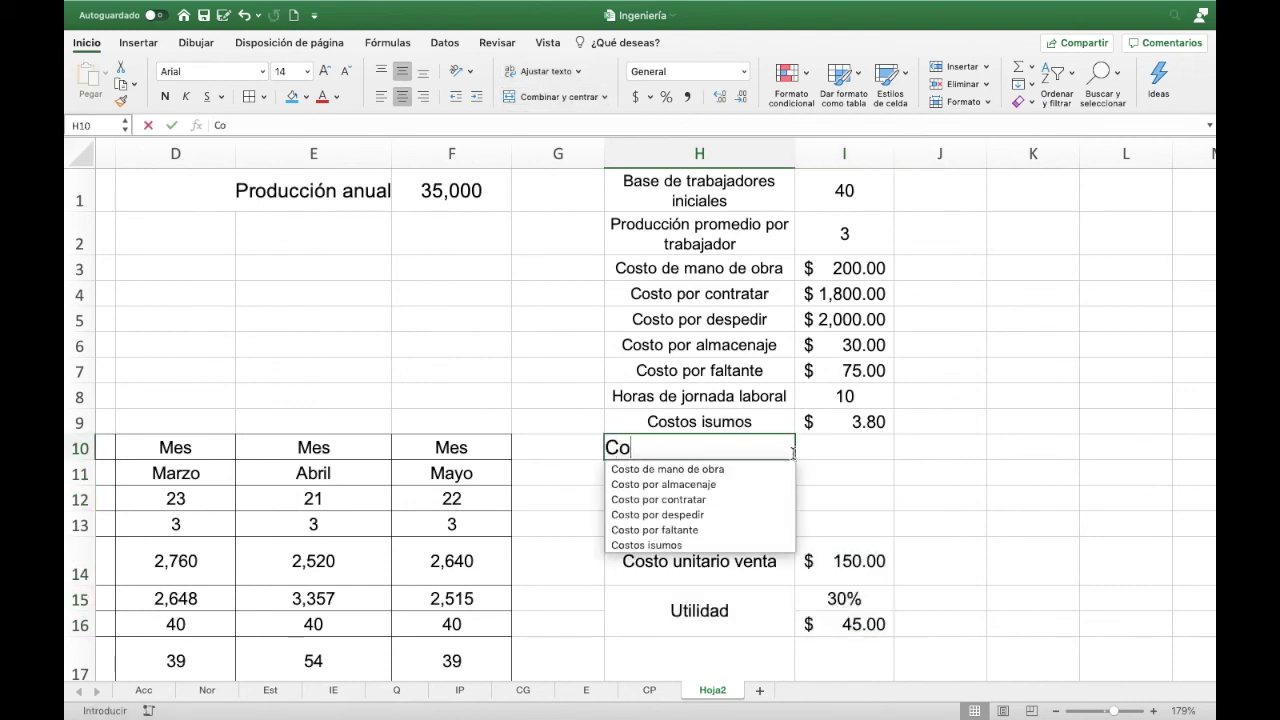
text(sto mater)
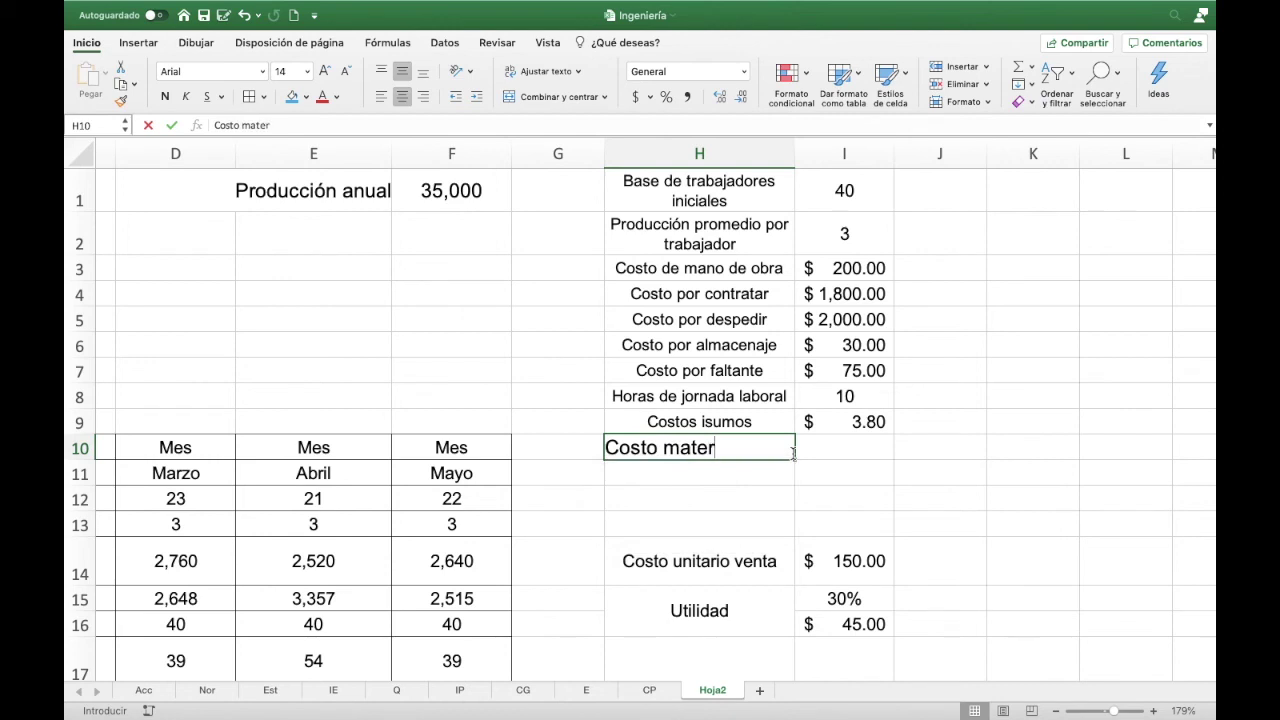
text(ias pr)
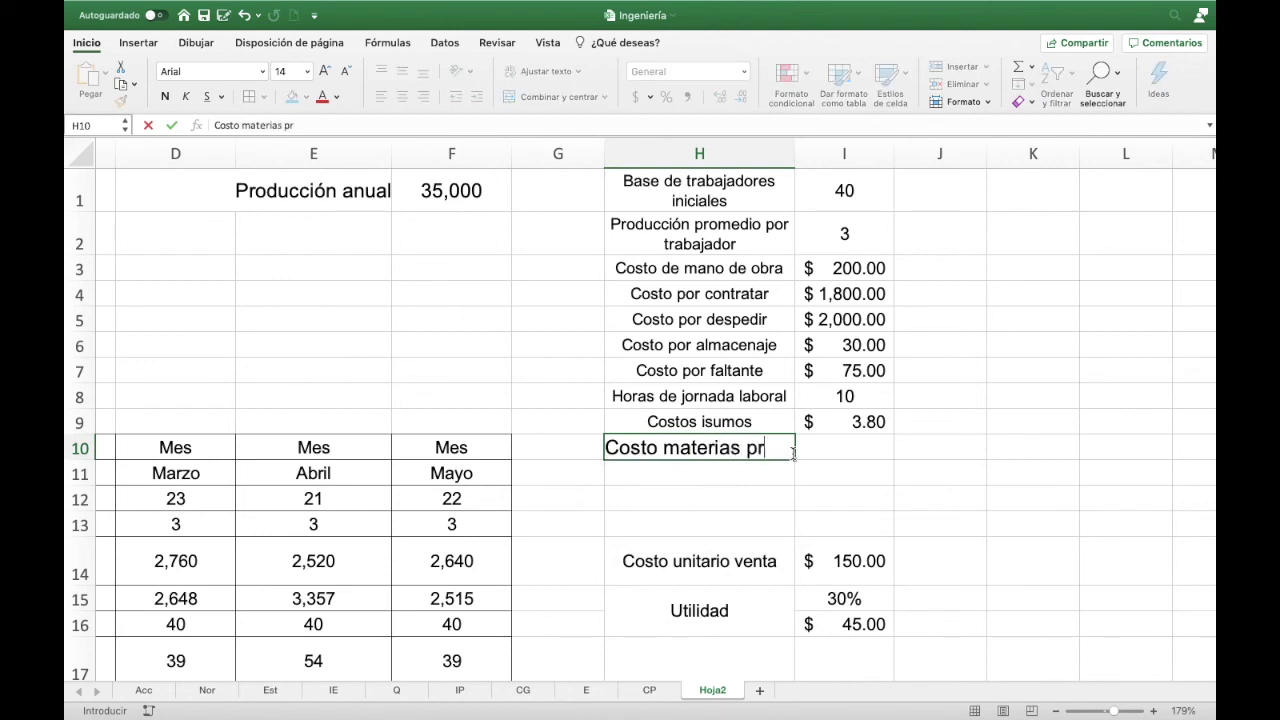
text(imas)
key(Tab)
click(790, 455)
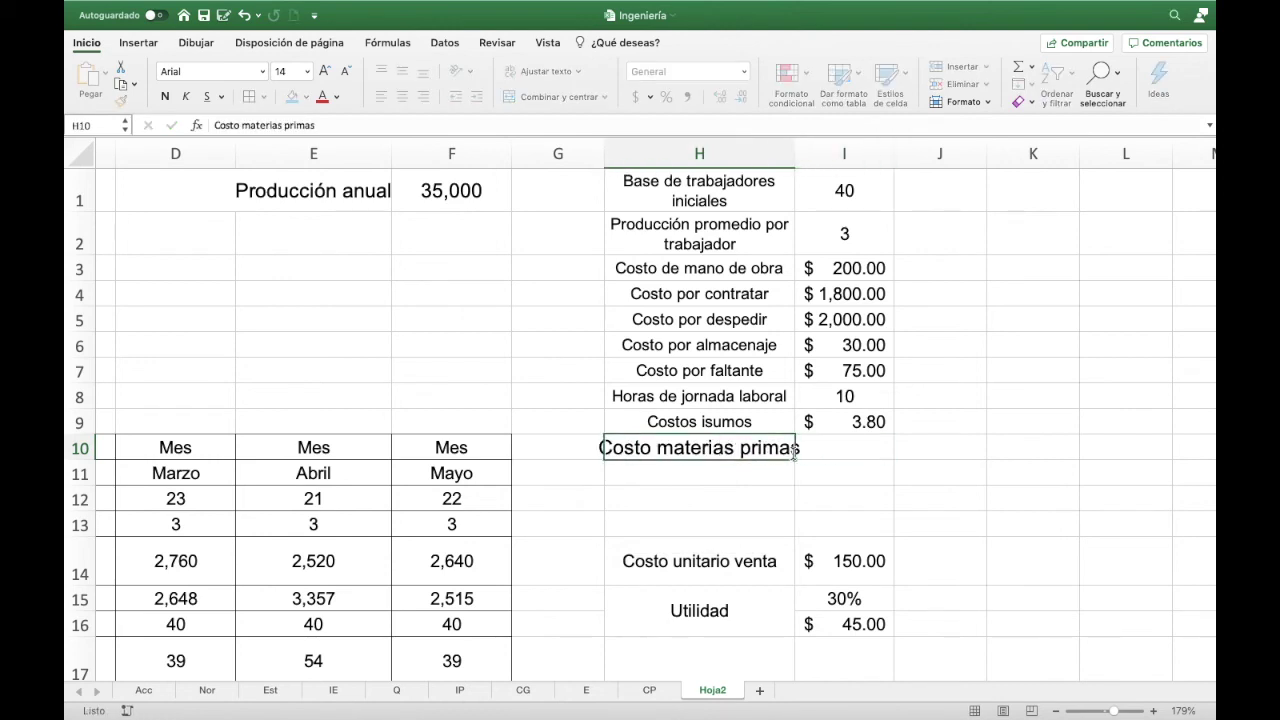
click(776, 424)
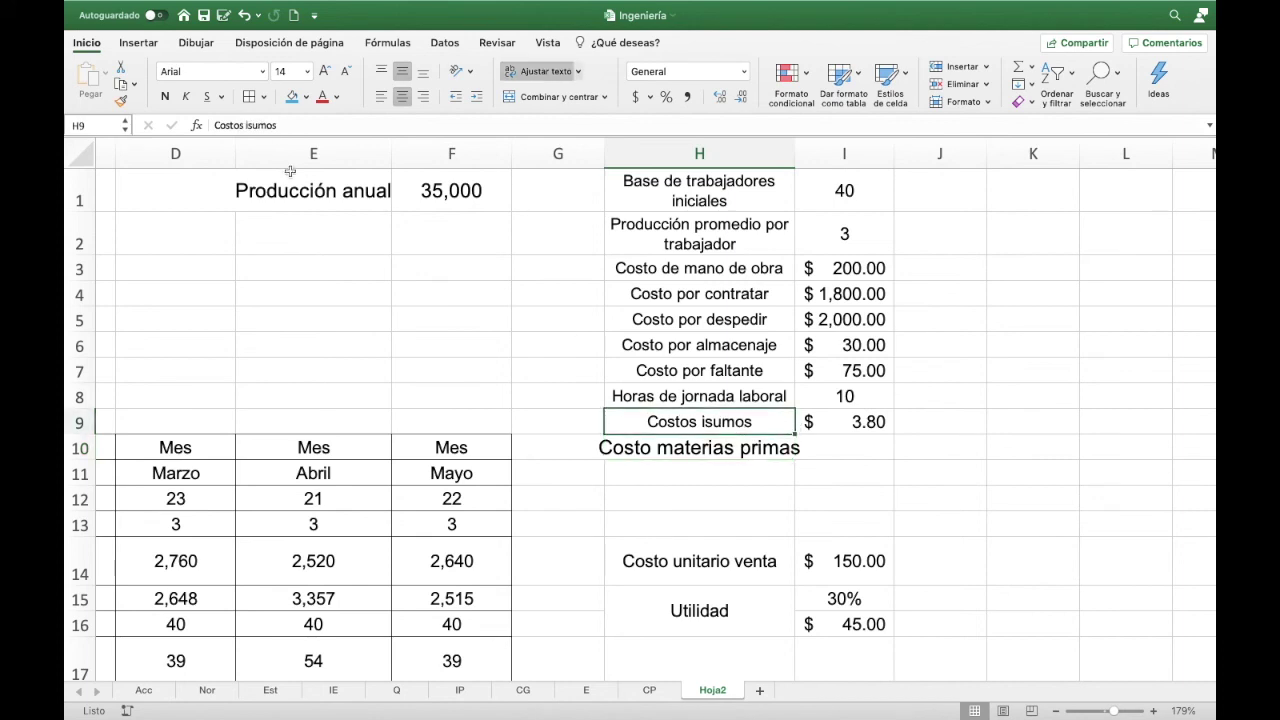
click(121, 101)
click(720, 453)
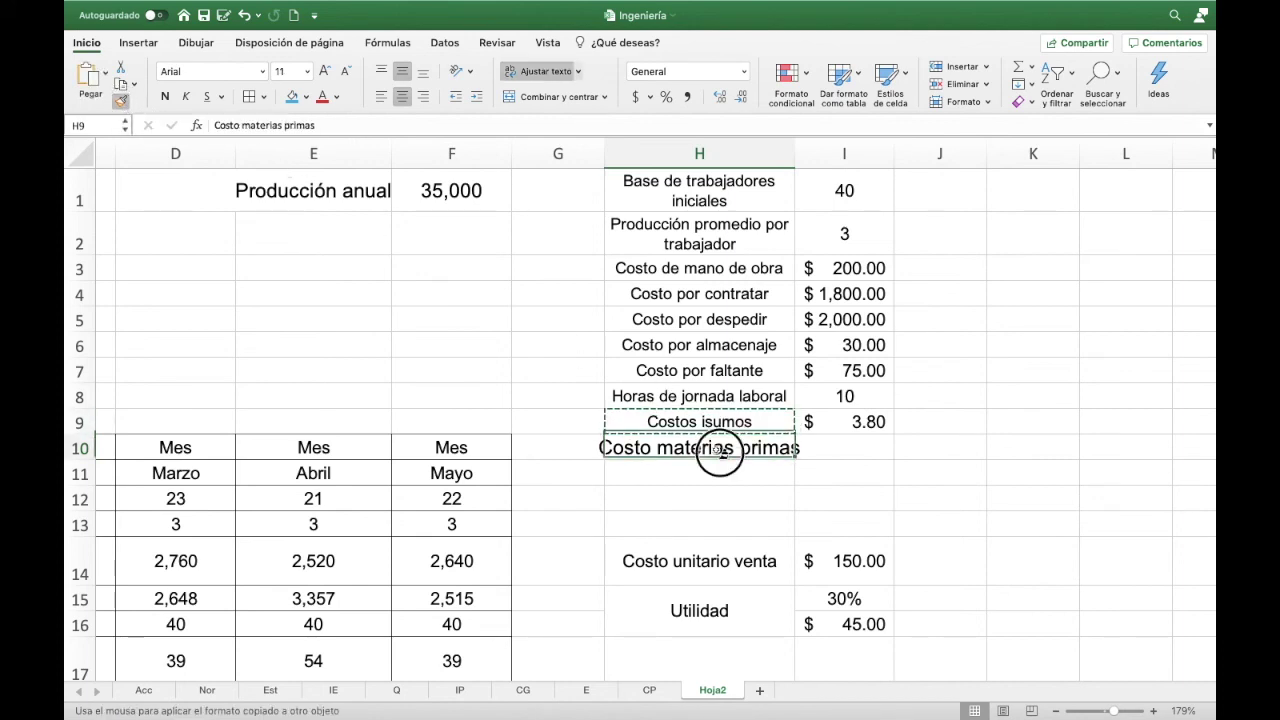
- Enter 38 as the raw-material cost beside the new label
click(864, 450)
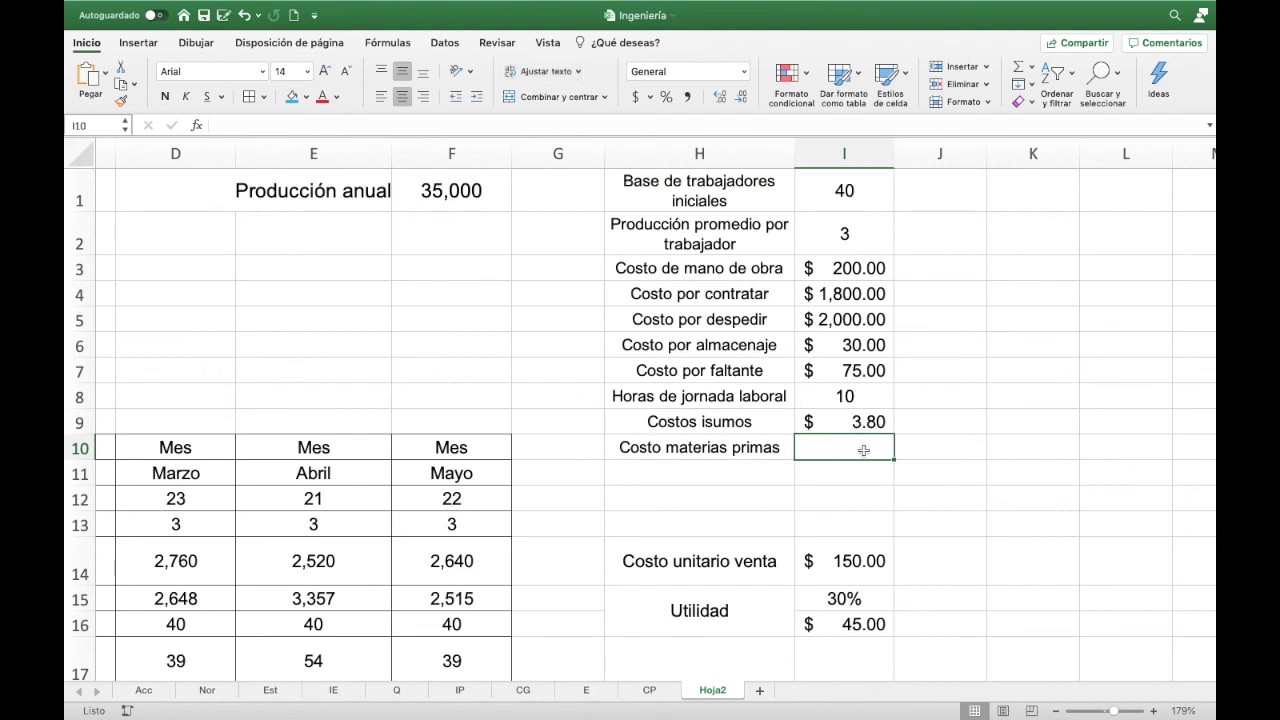
text(3)
text(8)
key(Tab)
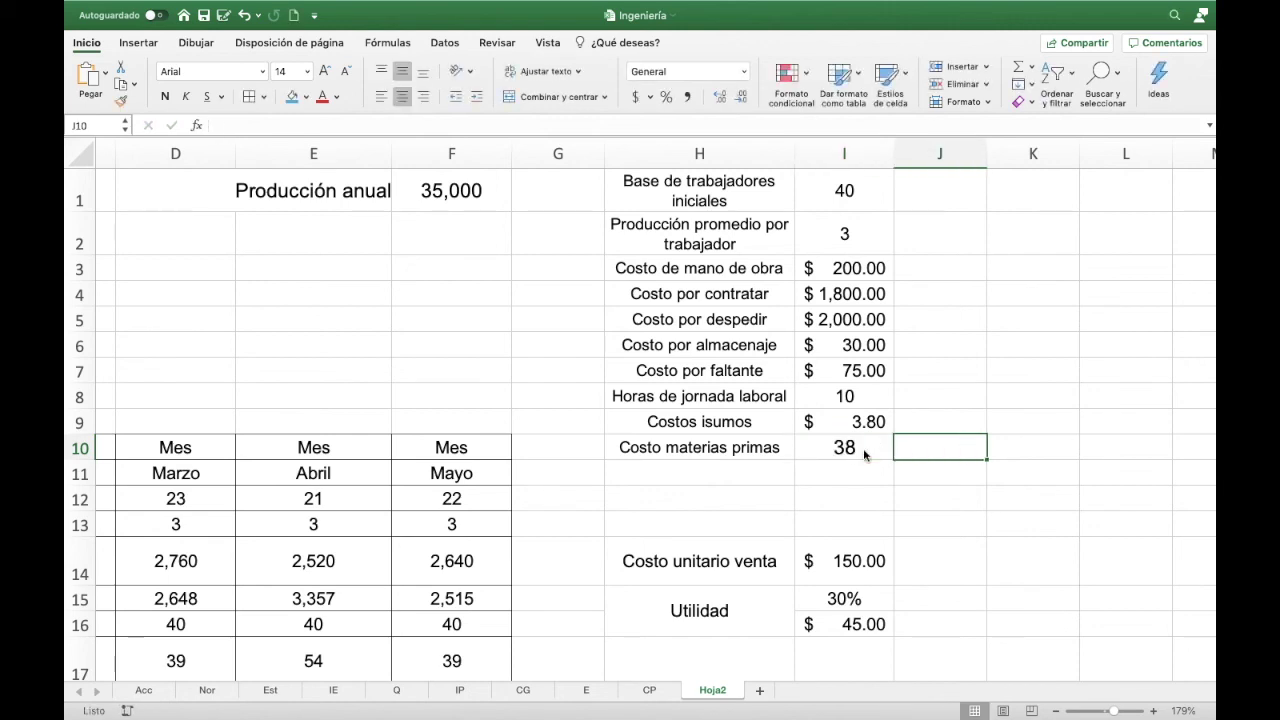
click(870, 421)
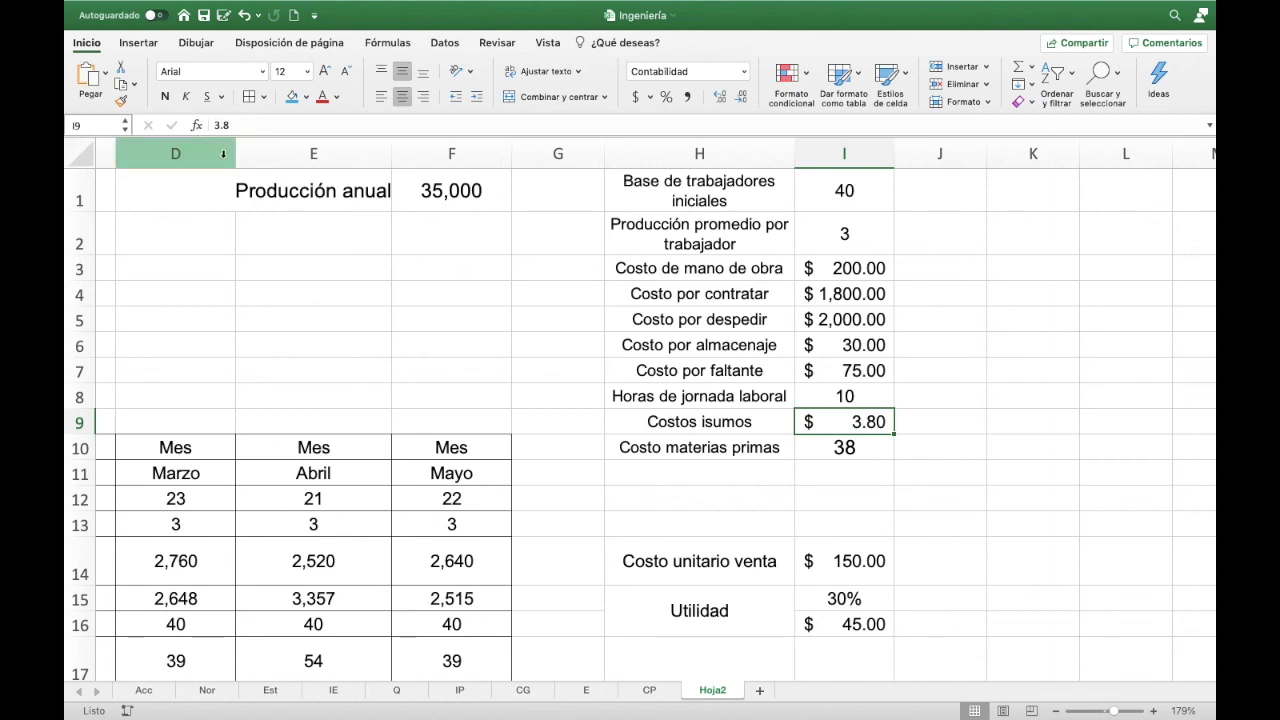
- Format the 38 in I10 as currency and move the sale price block to rows 11–13
click(121, 101)
click(814, 447)
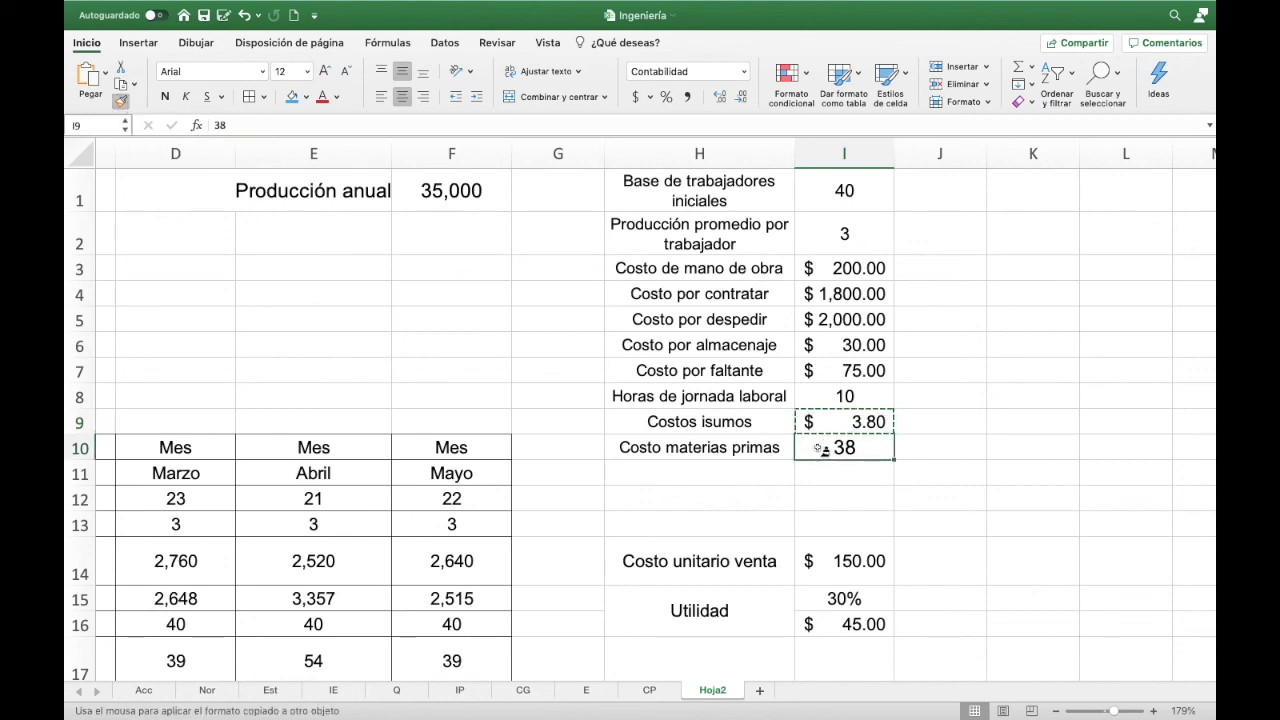
click(738, 552)
shift+click(803, 602)
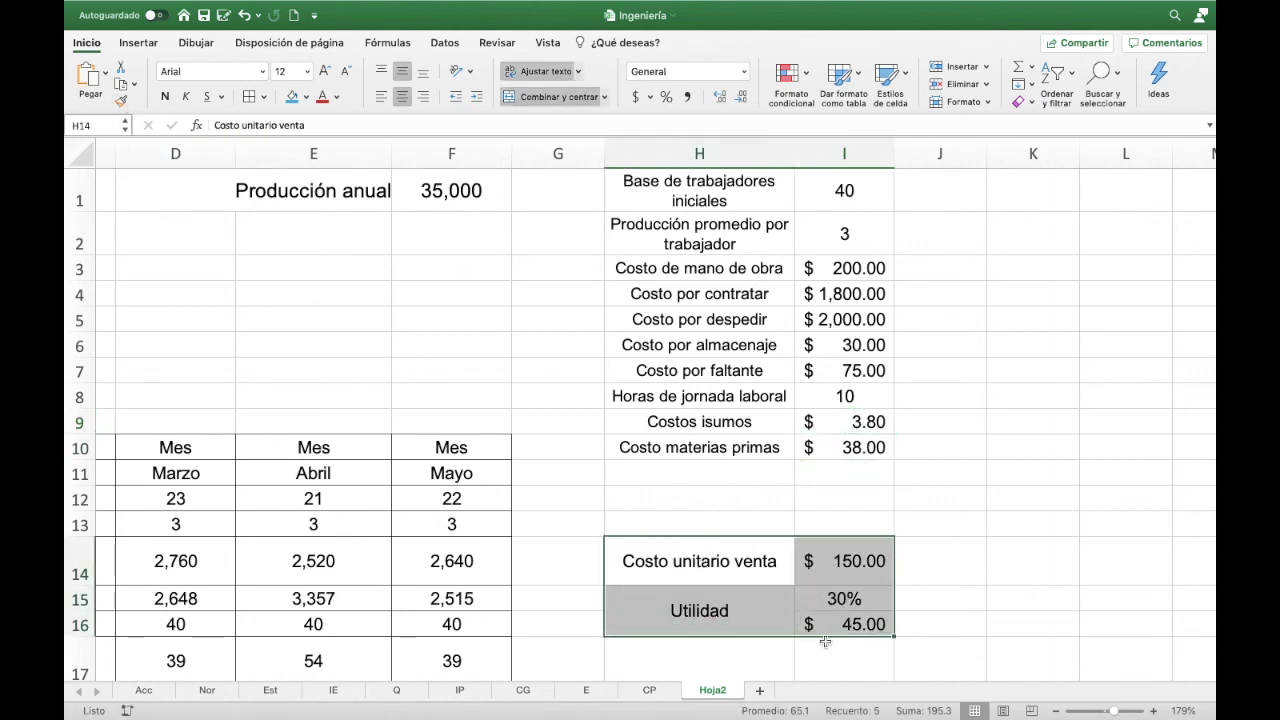
drag(824, 633, 817, 531)
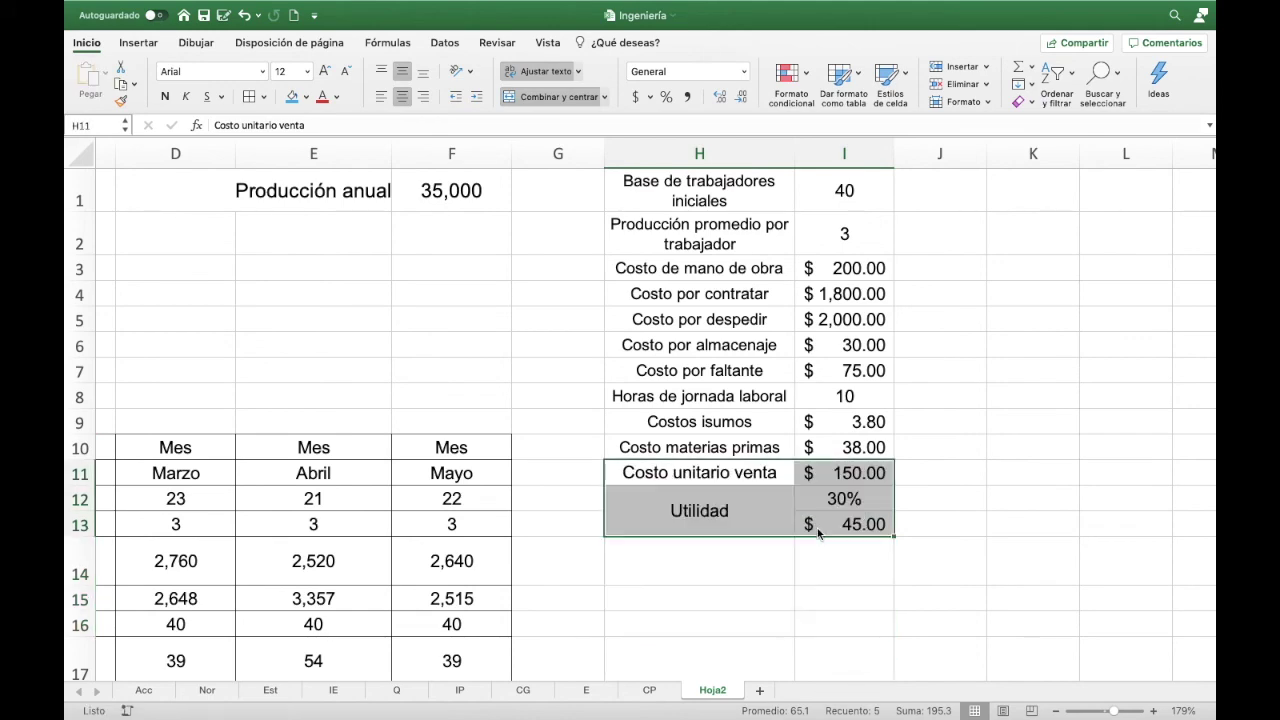
click(738, 580)
scroll(736, 600, left, 3)
scroll(736, 606, left, 2)
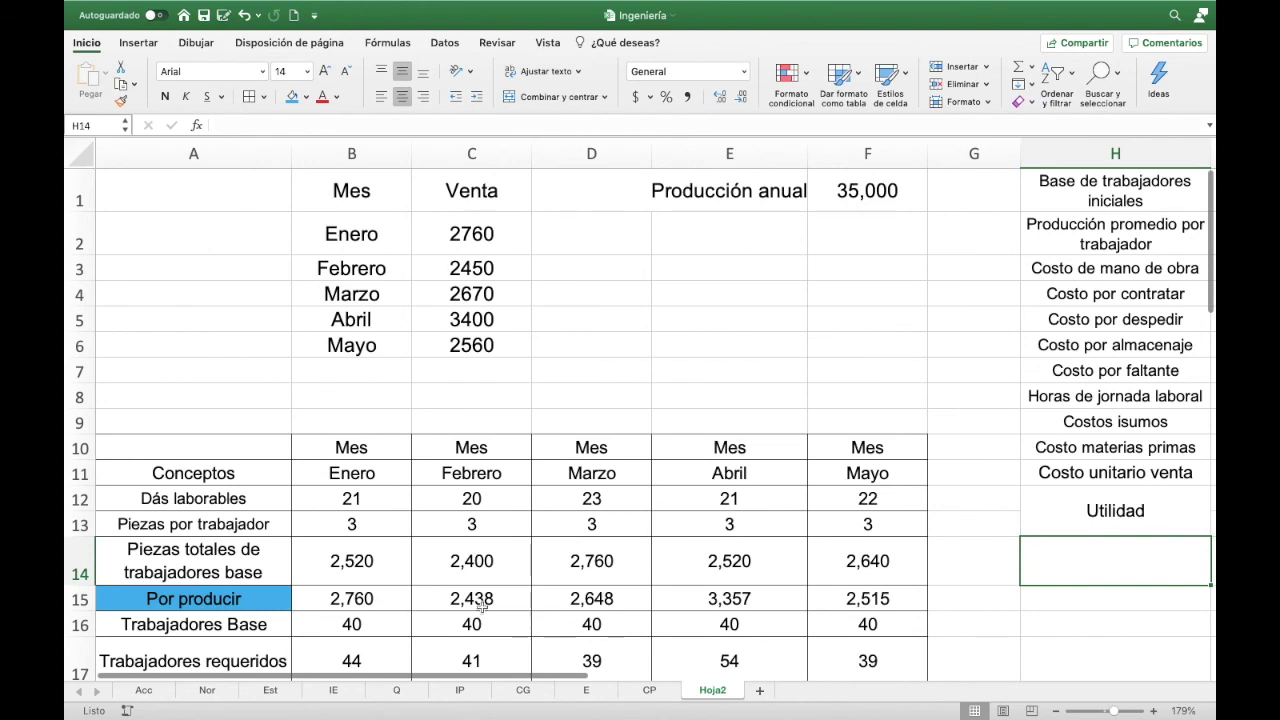
- Enter =$I$10*B15 in B19 and fill it across to May in F19
scroll(480, 608, down, 5)
click(340, 478)
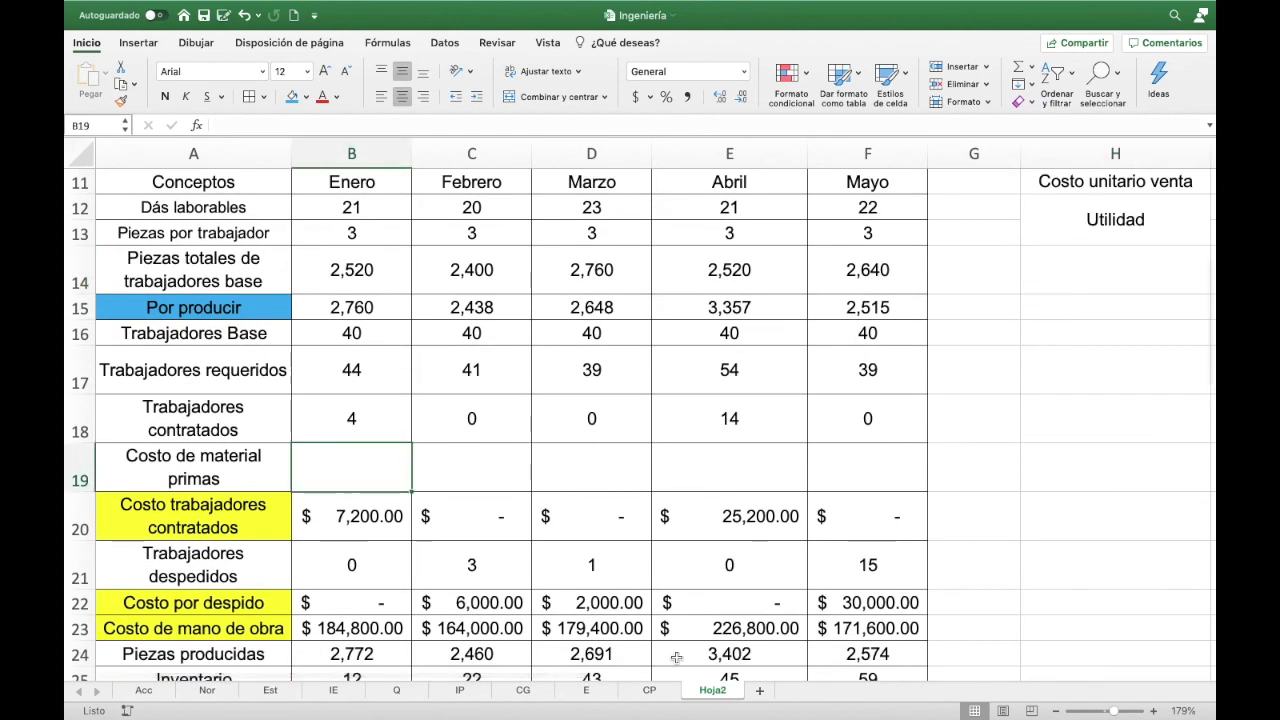
text(=)
scroll(1180, 240, up, 3)
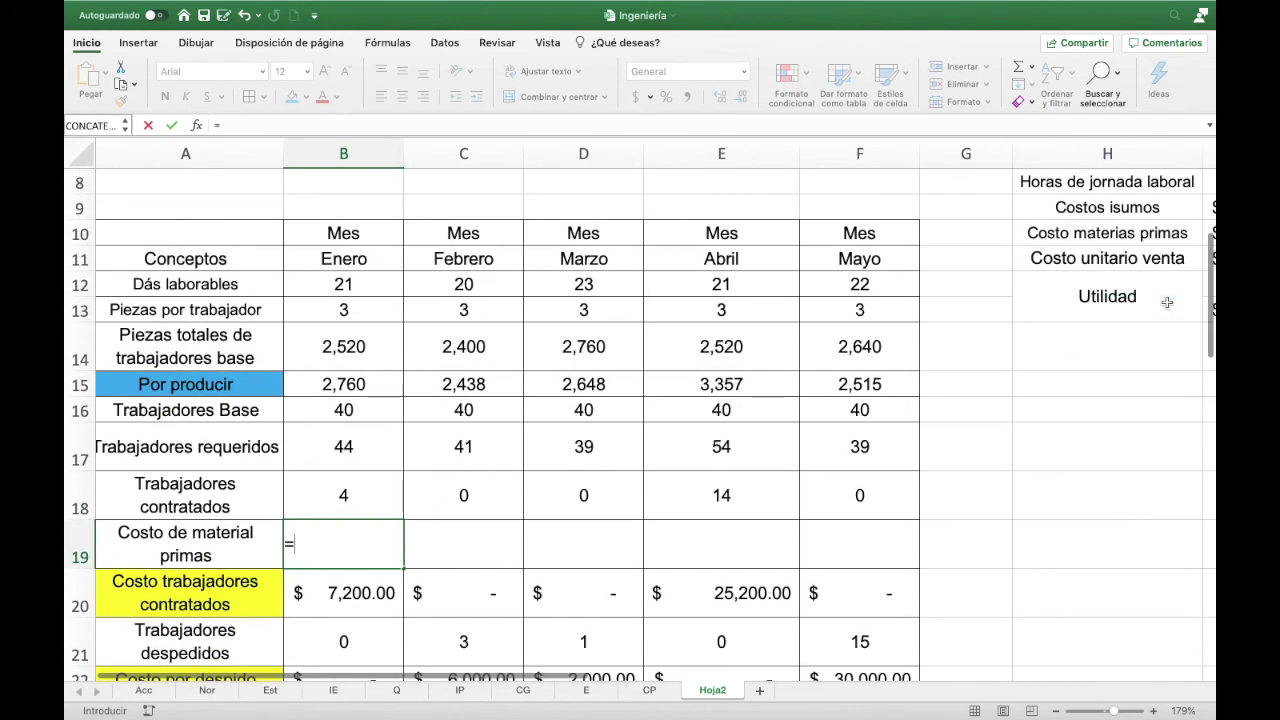
scroll(1161, 295, right, 3)
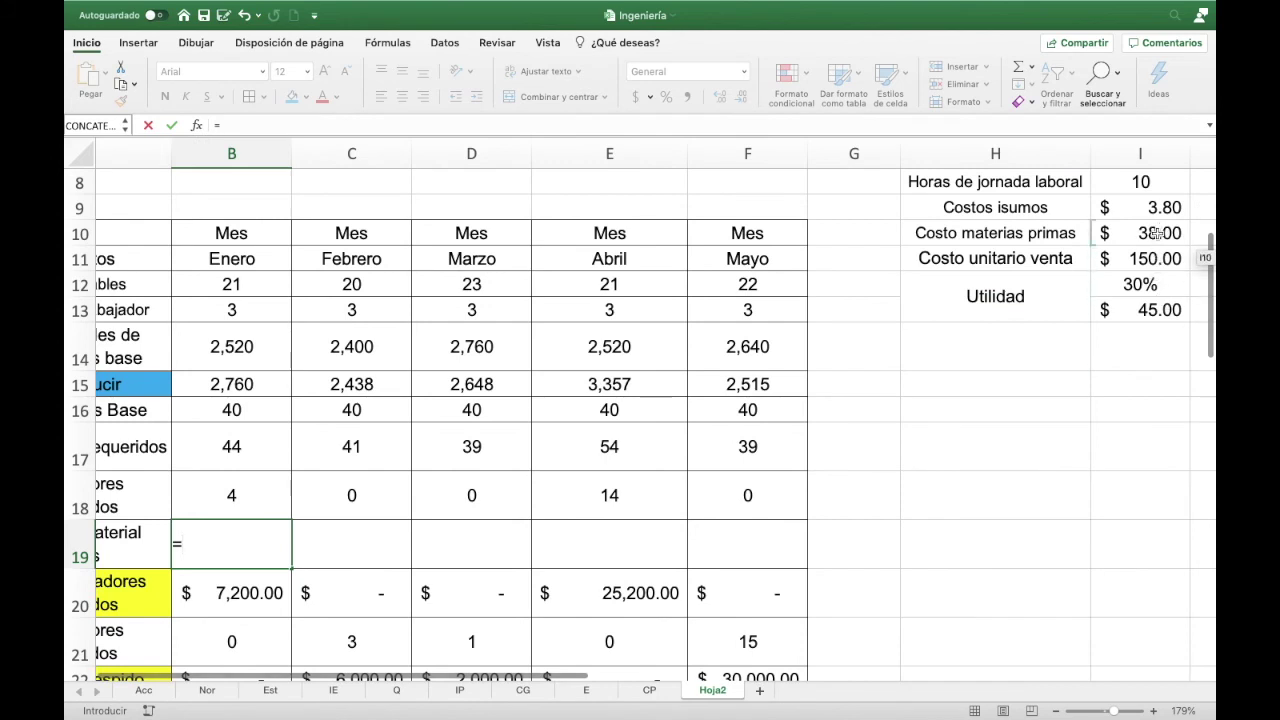
click(1157, 233)
key(F4)
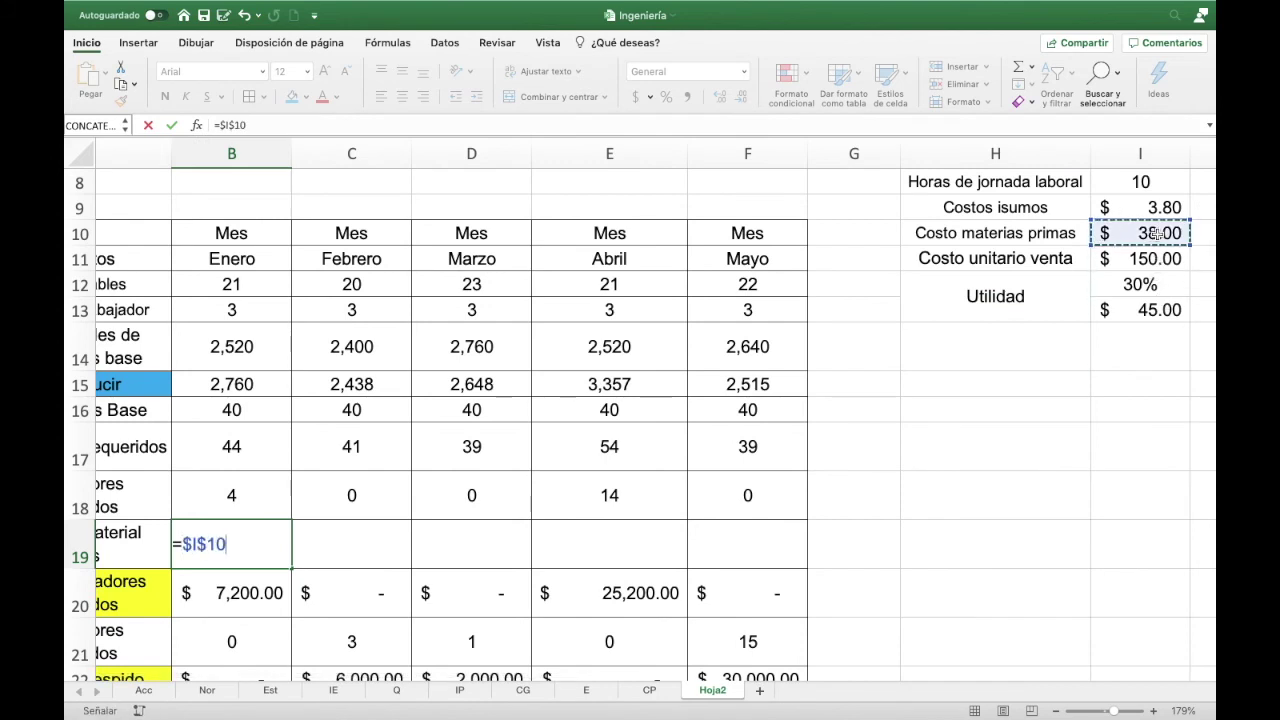
text(*)
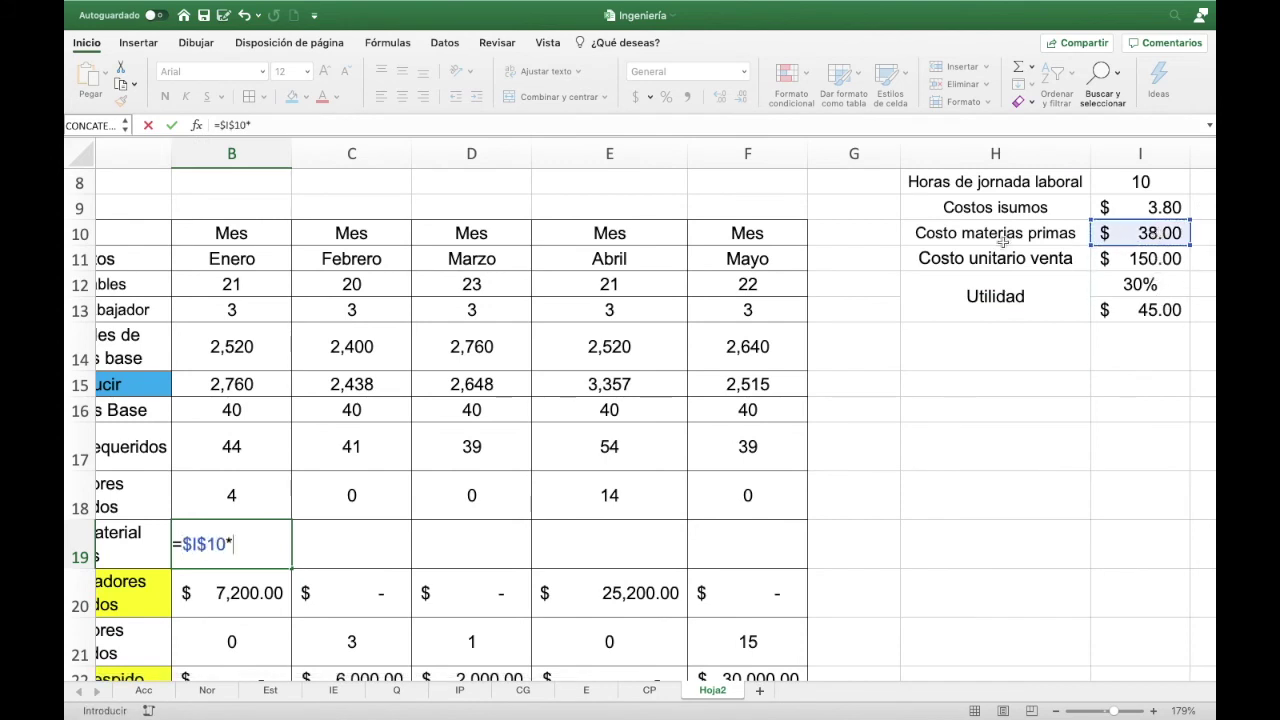
scroll(948, 259, left, 2)
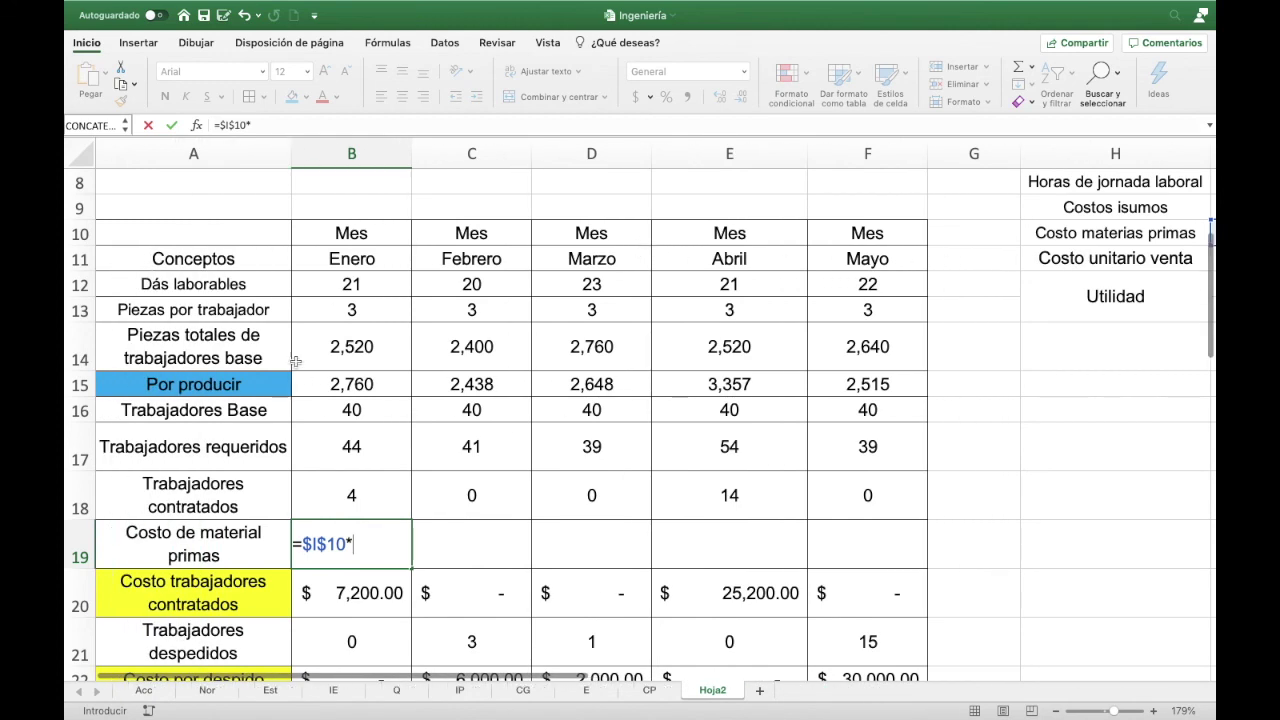
click(373, 385)
key(Return)
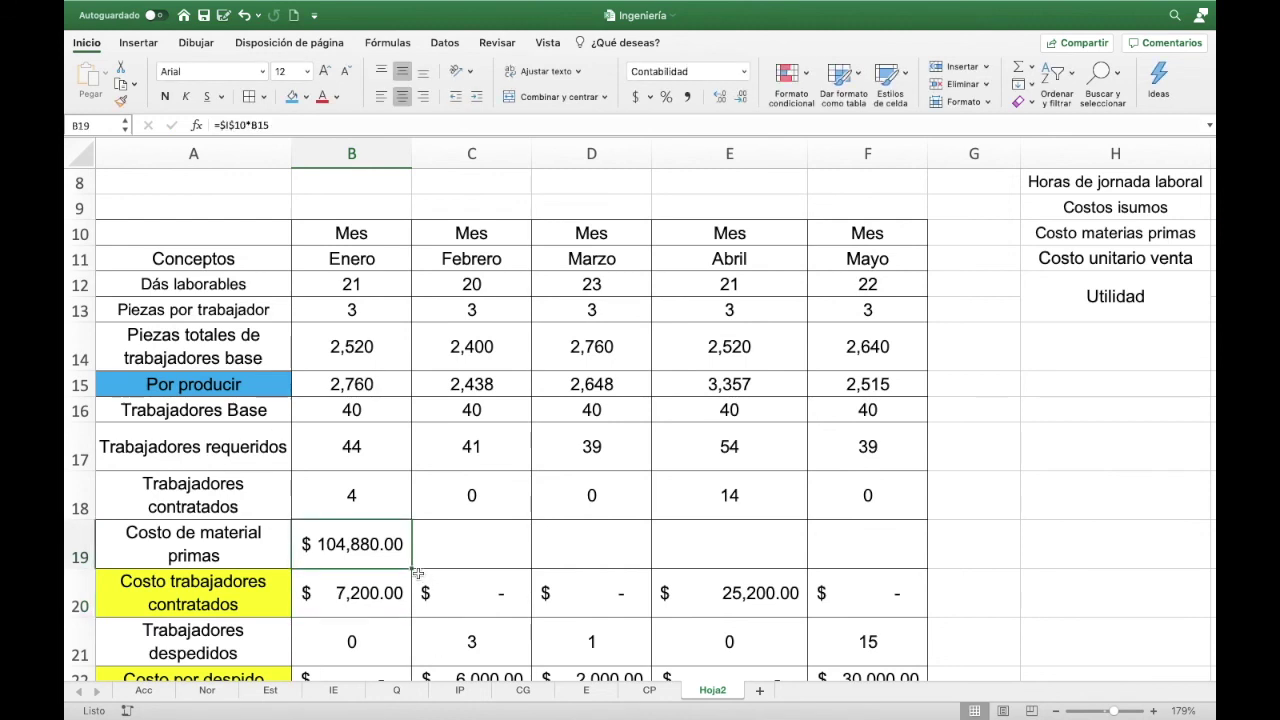
drag(411, 568, 865, 585)
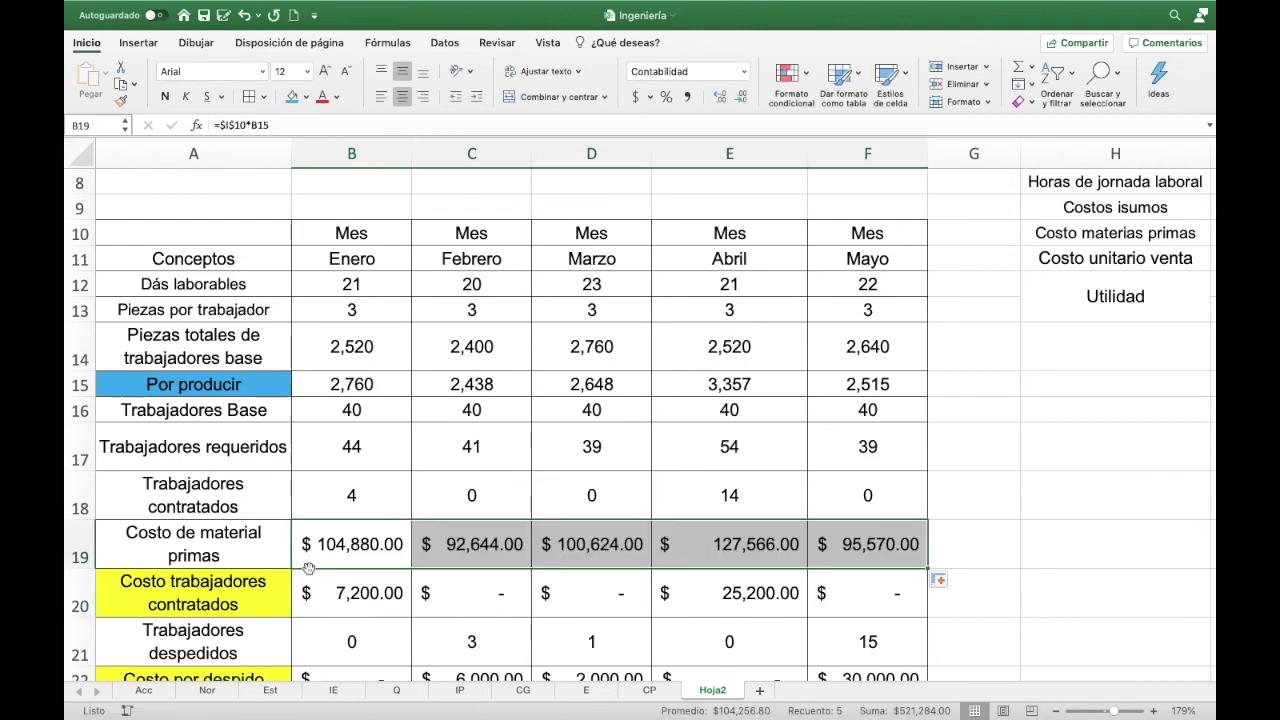
click(232, 536)
- Fill the Costo de material primas label yellow
click(306, 97)
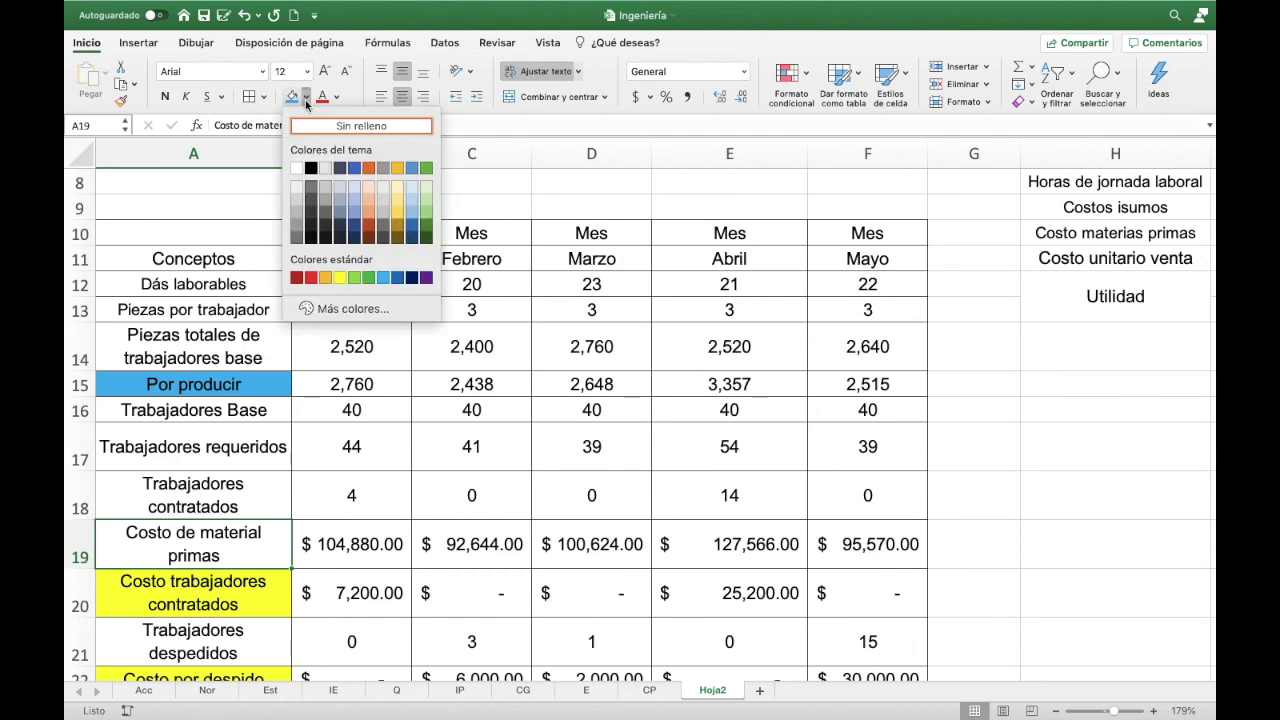
click(338, 277)
scroll(313, 378, down, 5)
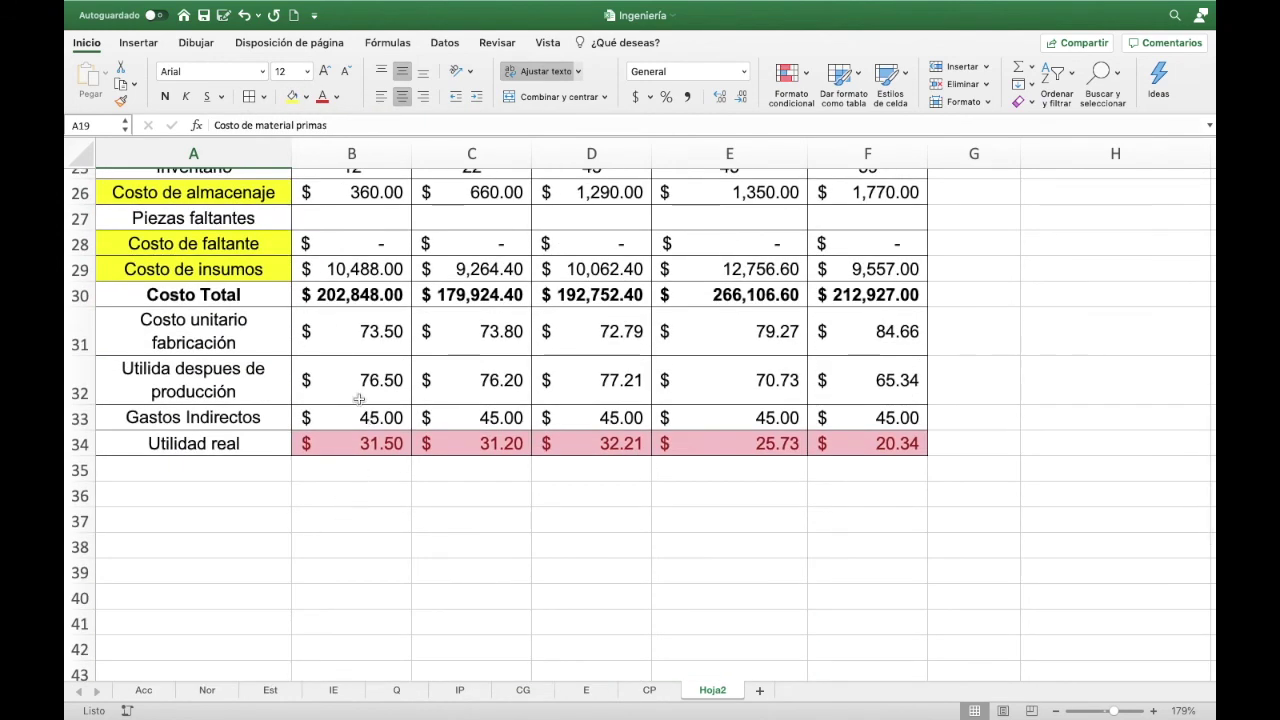
- Add B19 to January's Costo Total formula and fill it across to May
click(349, 297)
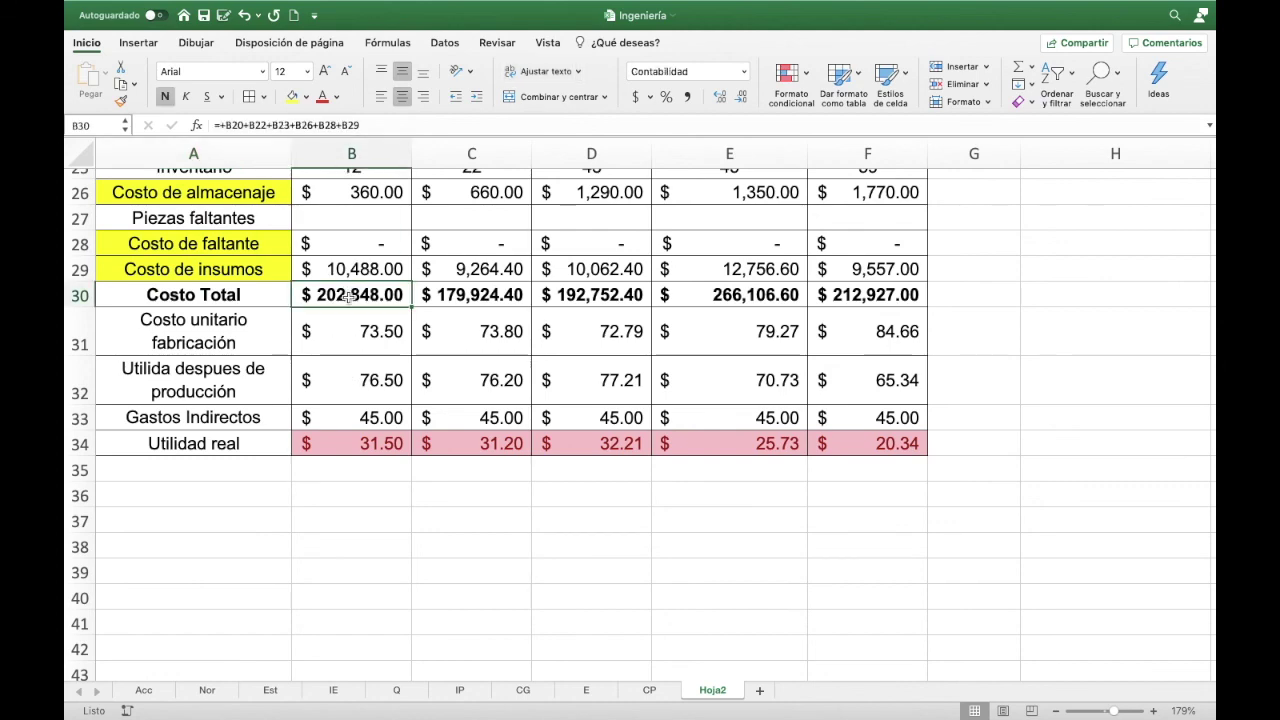
click(222, 127)
text(+)
scroll(262, 236, up, 3)
scroll(262, 236, up, 5)
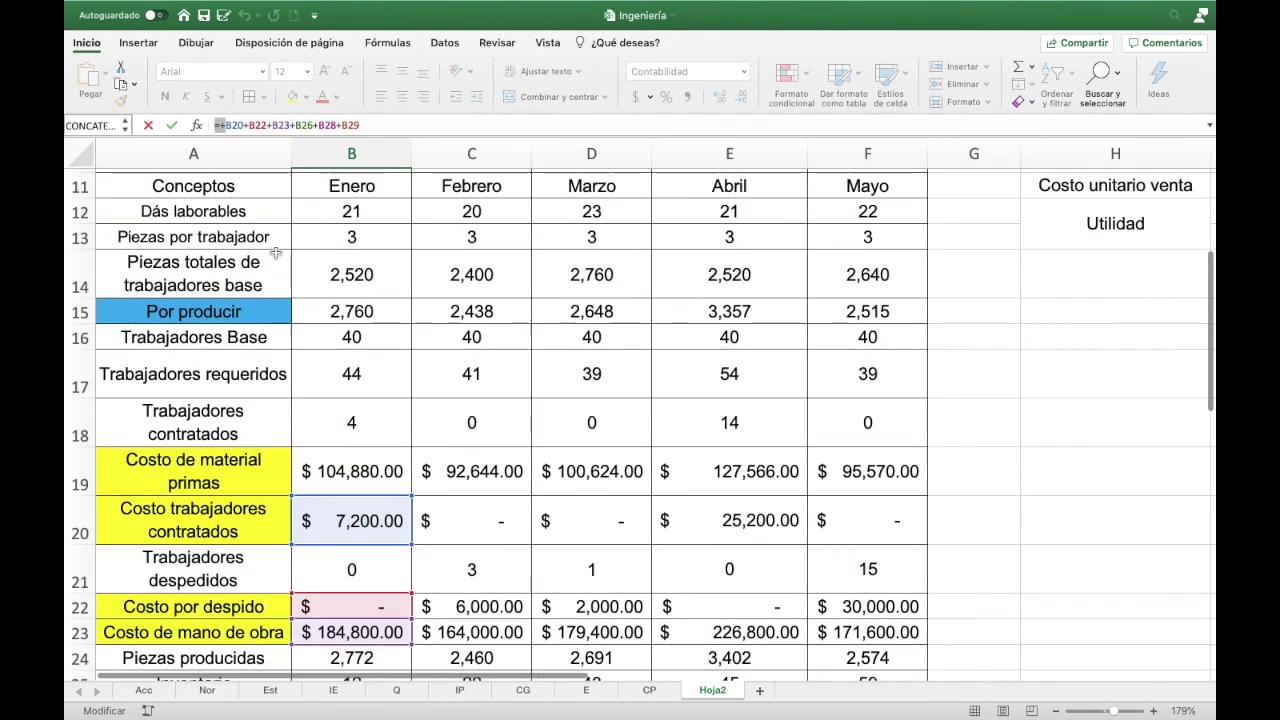
click(383, 476)
text(+B19)
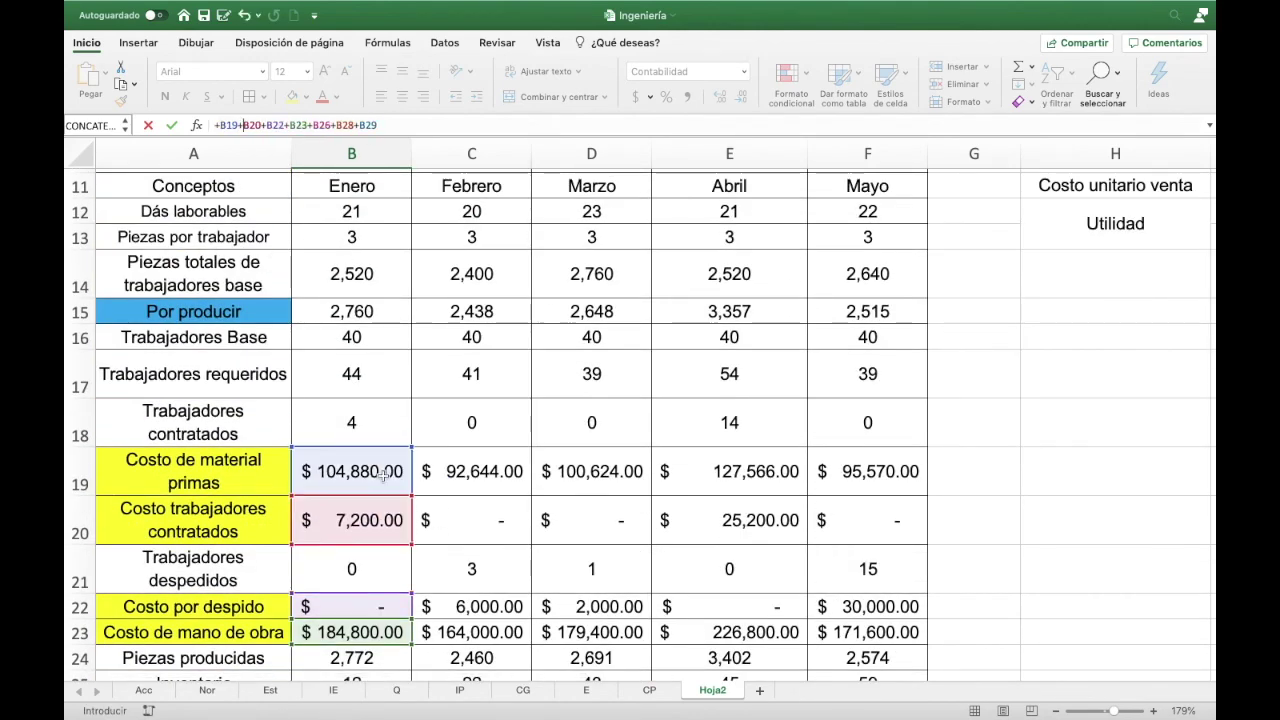
key(Return)
scroll(424, 592, down, 5)
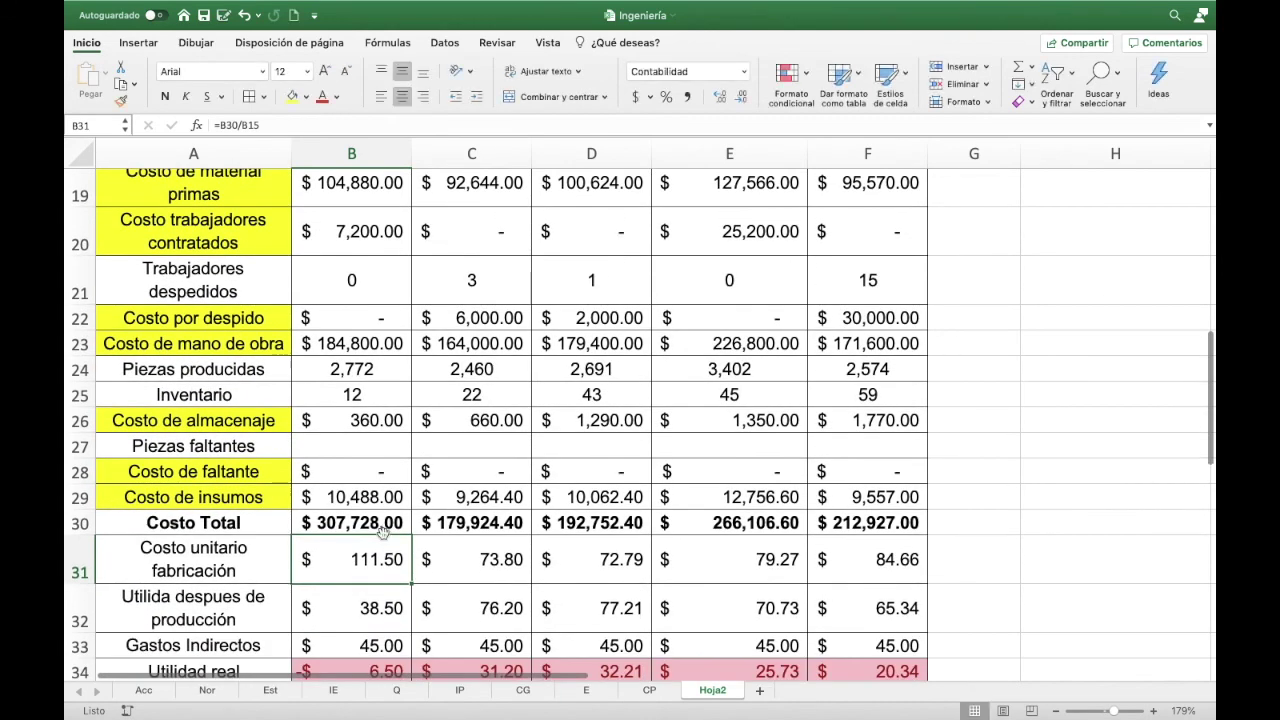
click(385, 524)
drag(411, 535, 872, 539)
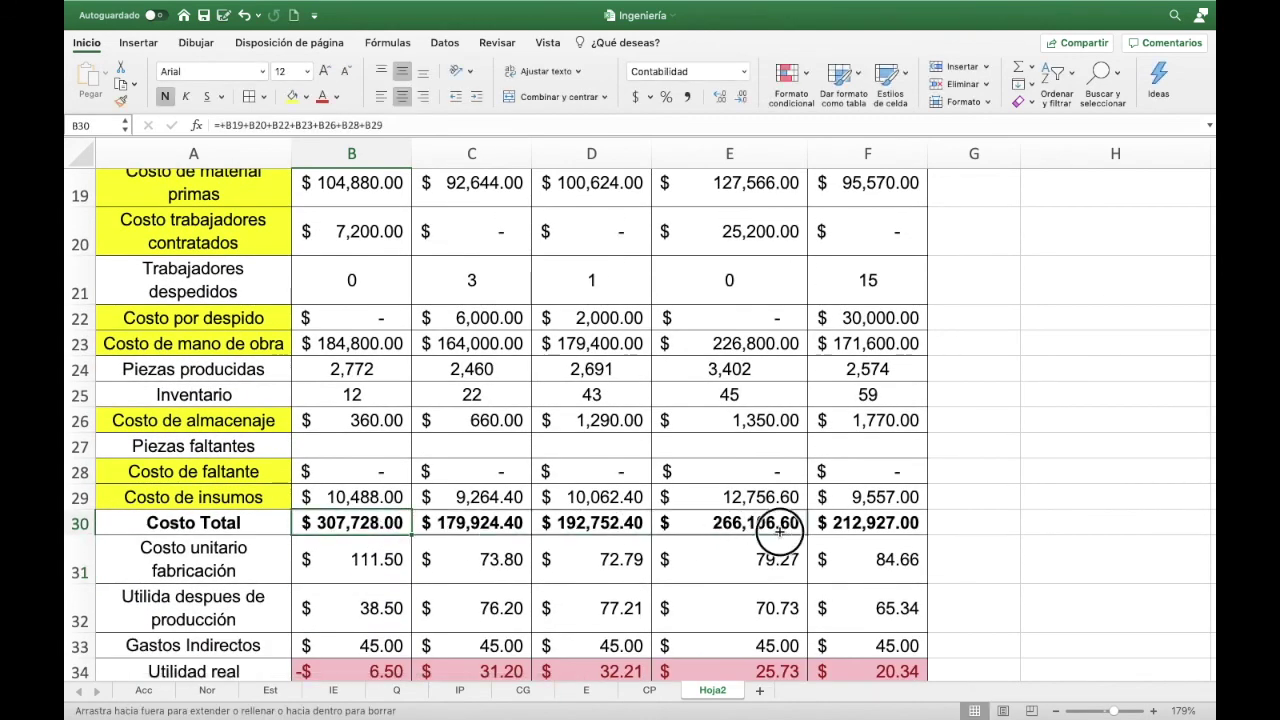
scroll(872, 539, down, 3)
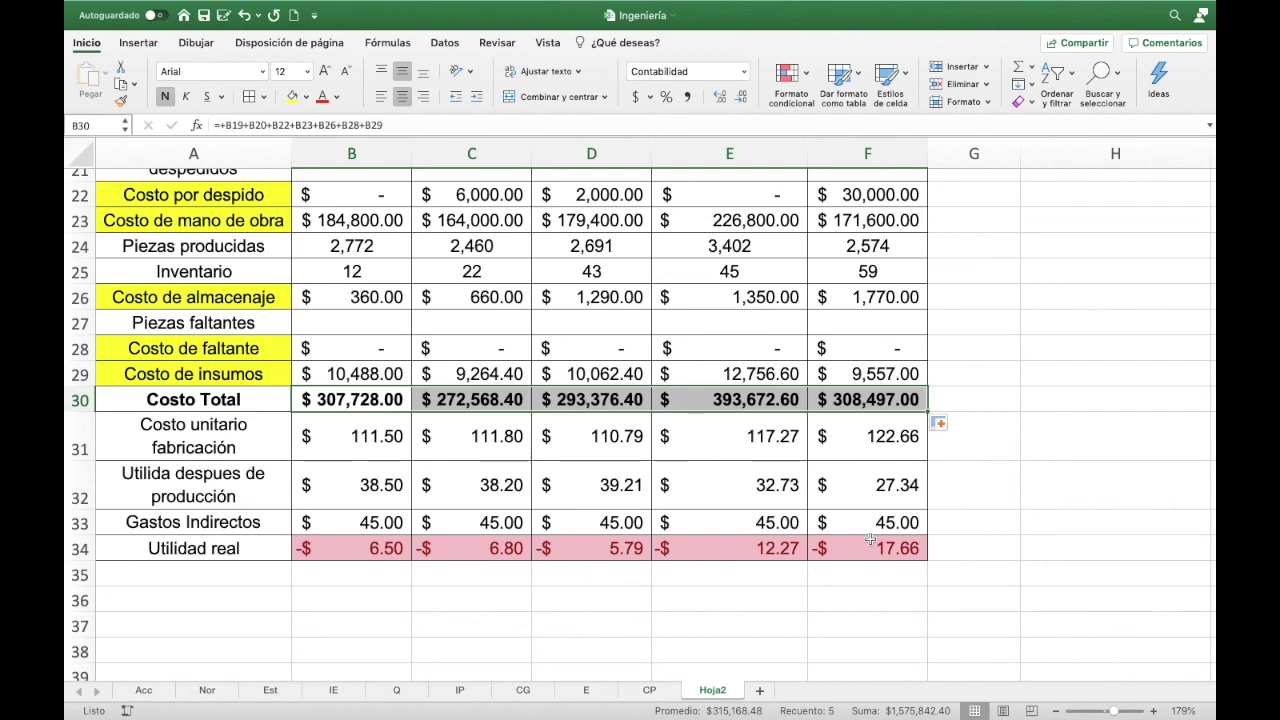
scroll(740, 516, up, 3)
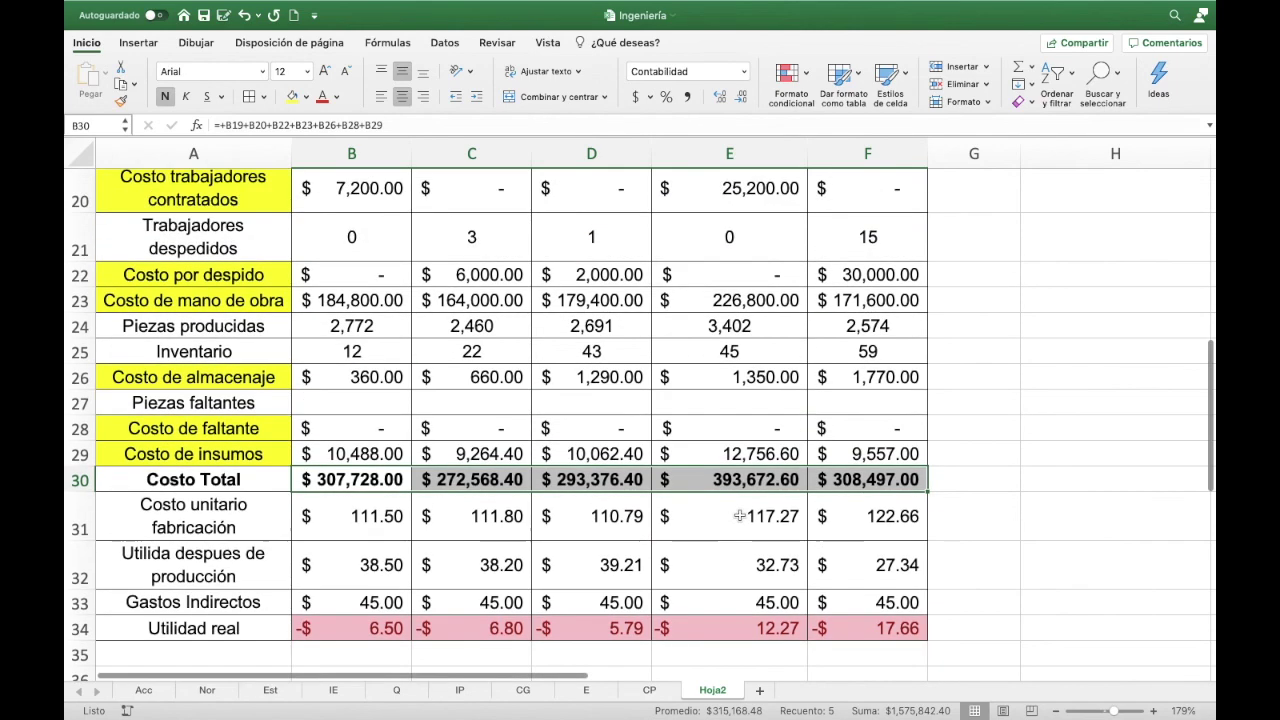
- Change the unit sale price from 150 to 250 and review the monthly results
scroll(800, 490, right, 3)
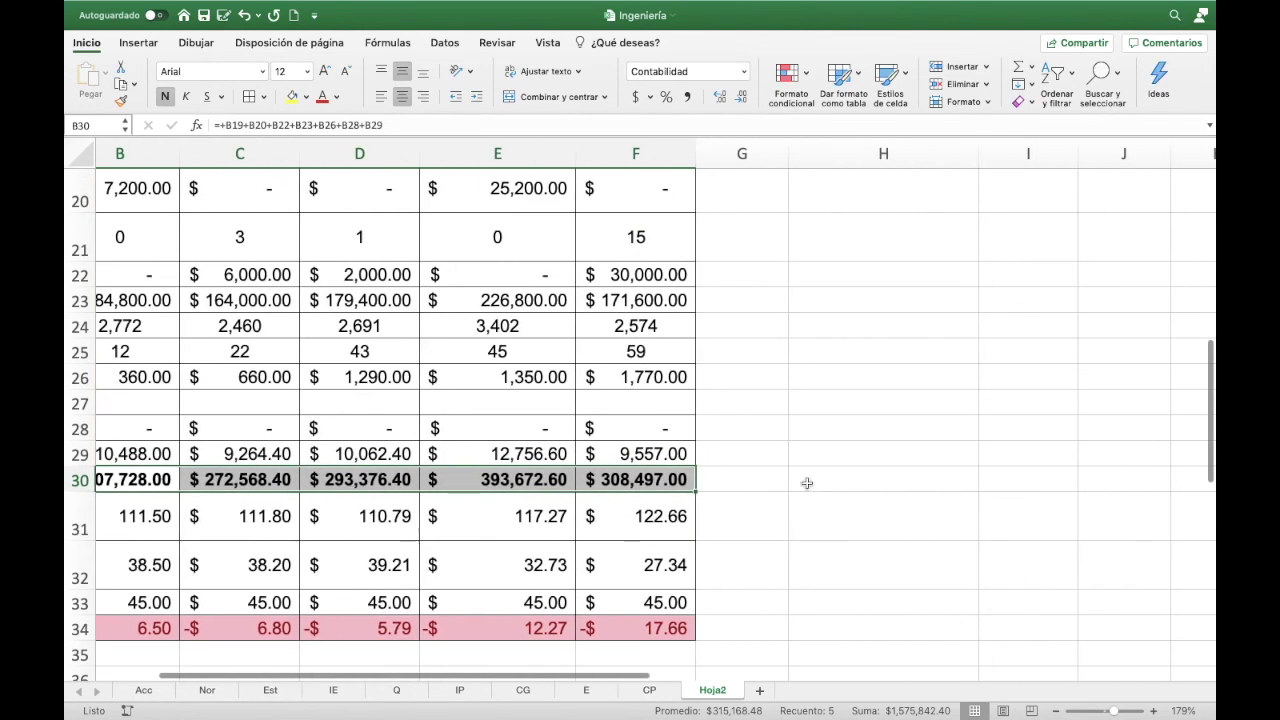
scroll(1054, 449, up, 3)
scroll(1070, 430, up, 5)
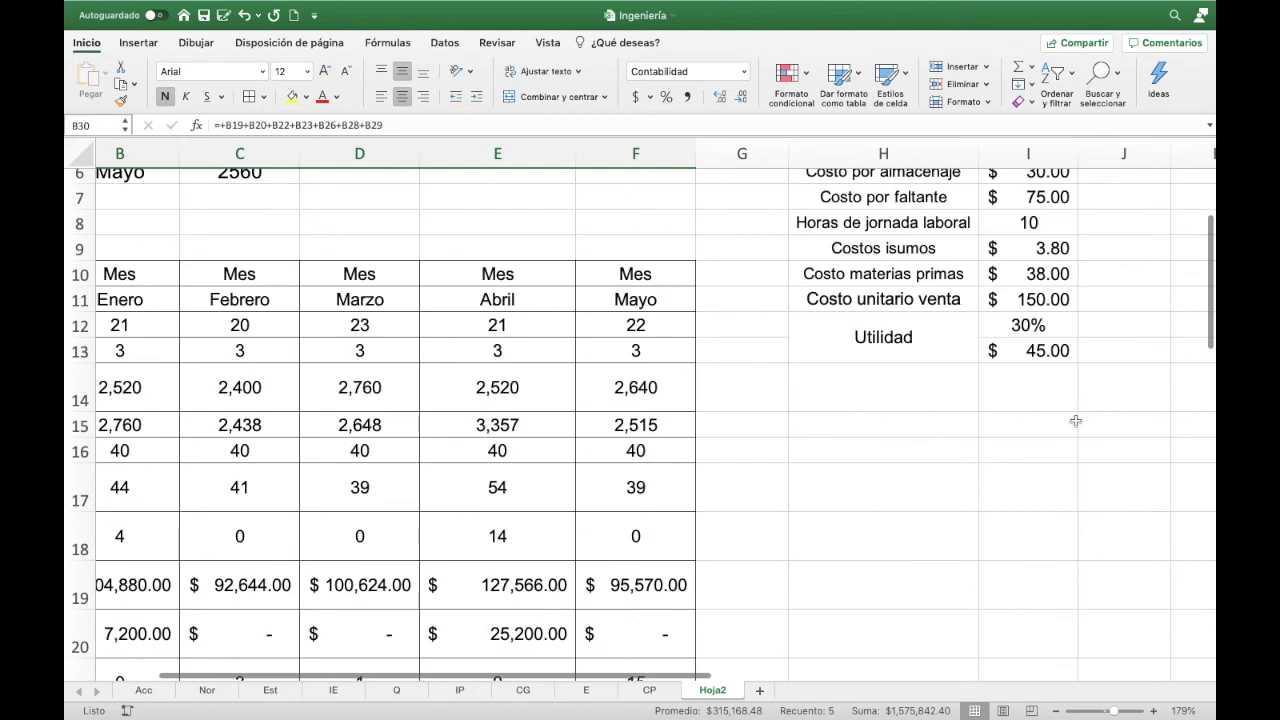
click(1022, 301)
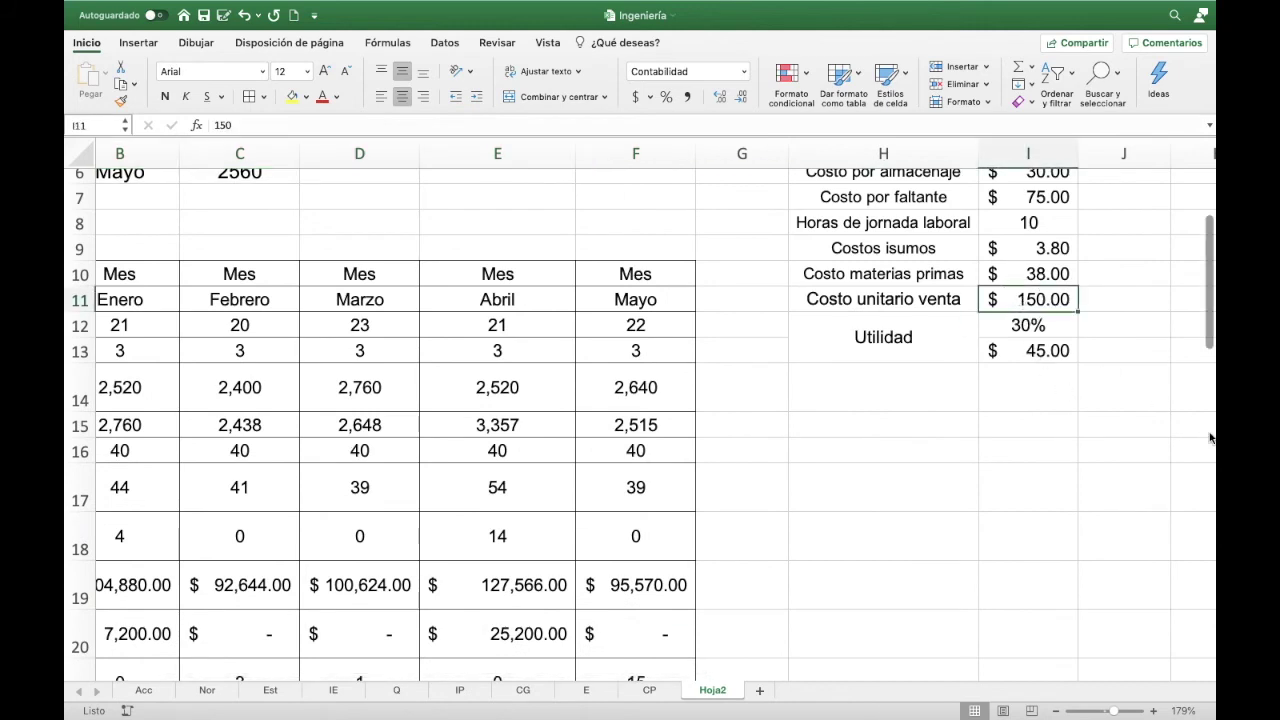
text(250)
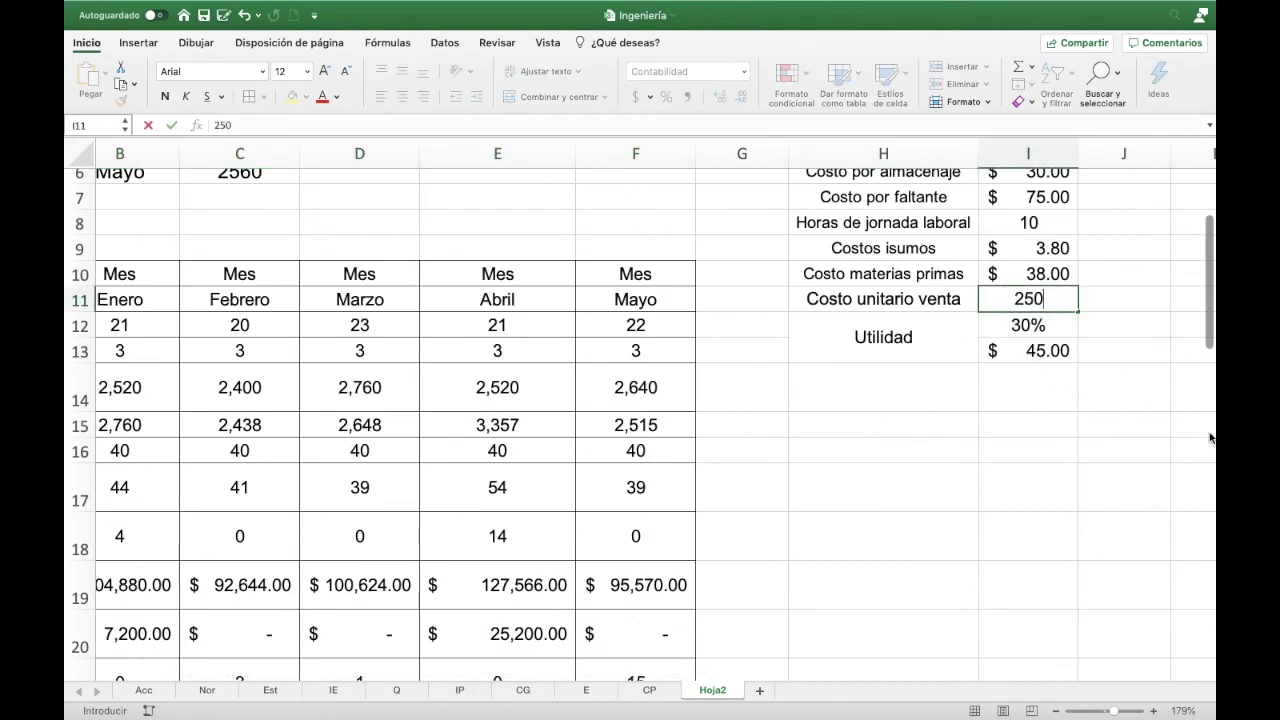
key(Return)
scroll(1083, 579, right, 1)
scroll(900, 578, right, 3)
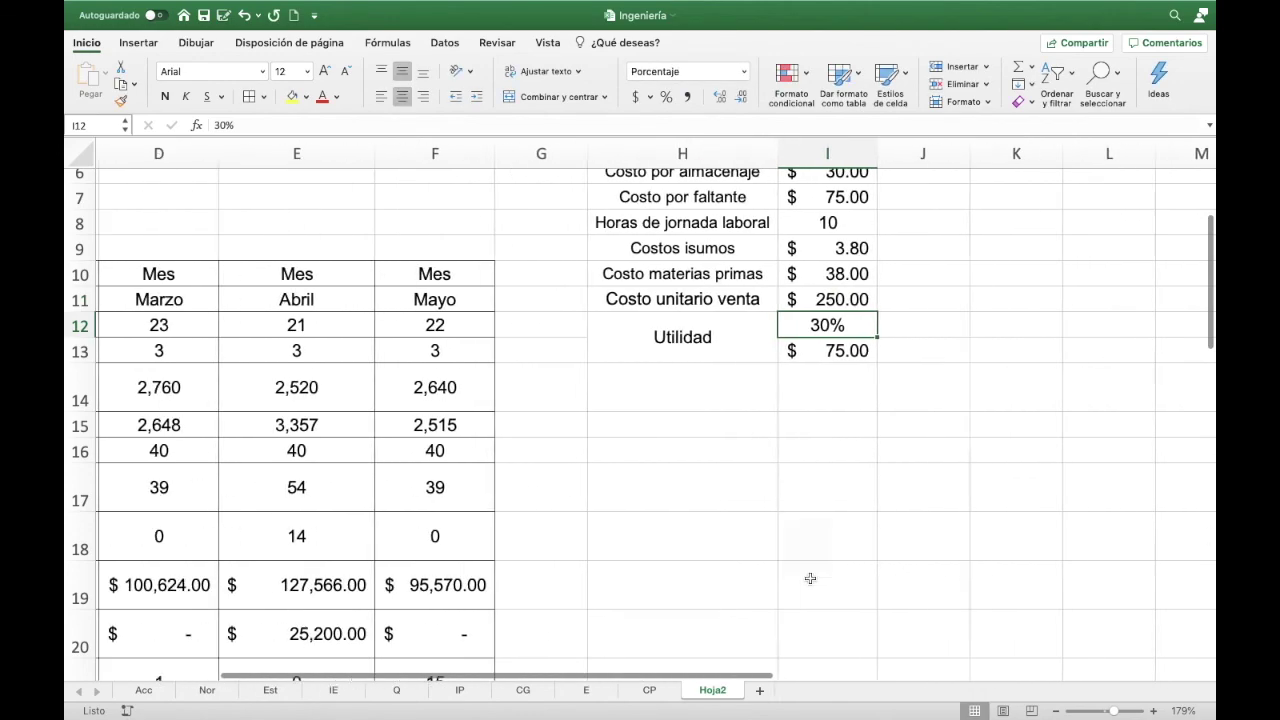
scroll(810, 578, left, 3)
scroll(700, 565, down, 5)
scroll(590, 551, down, 5)
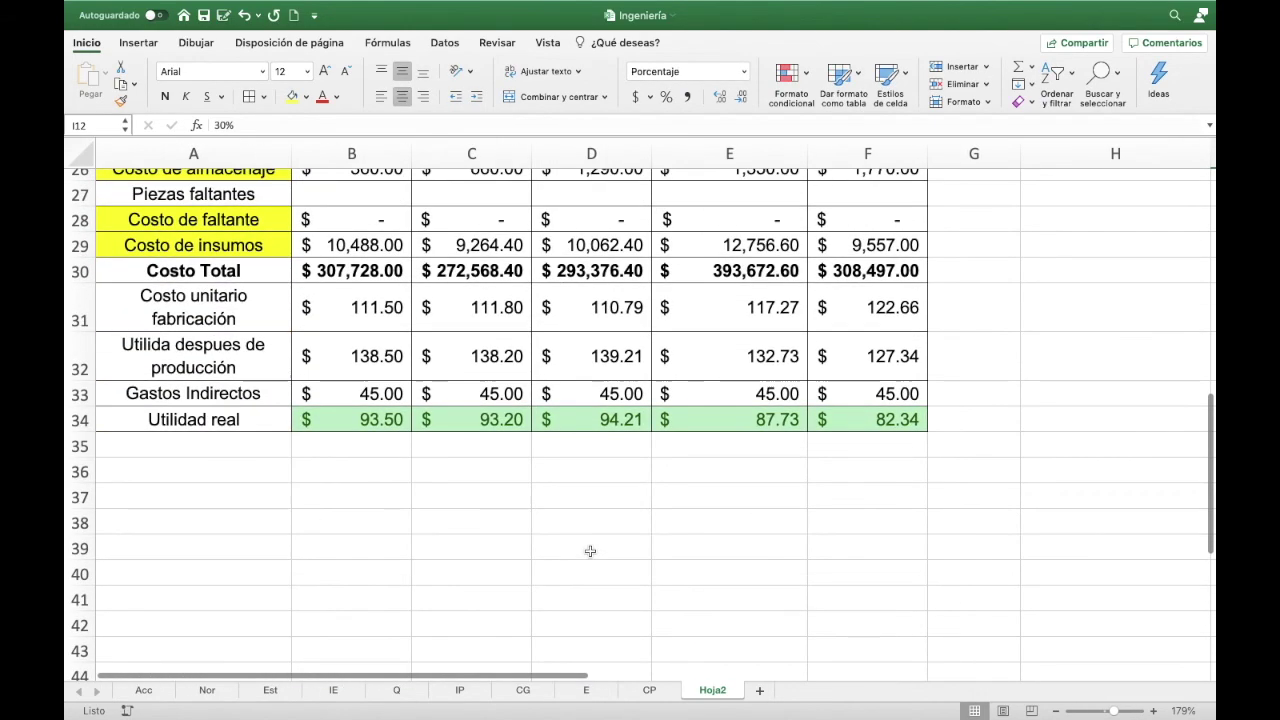
scroll(600, 553, up, 4)
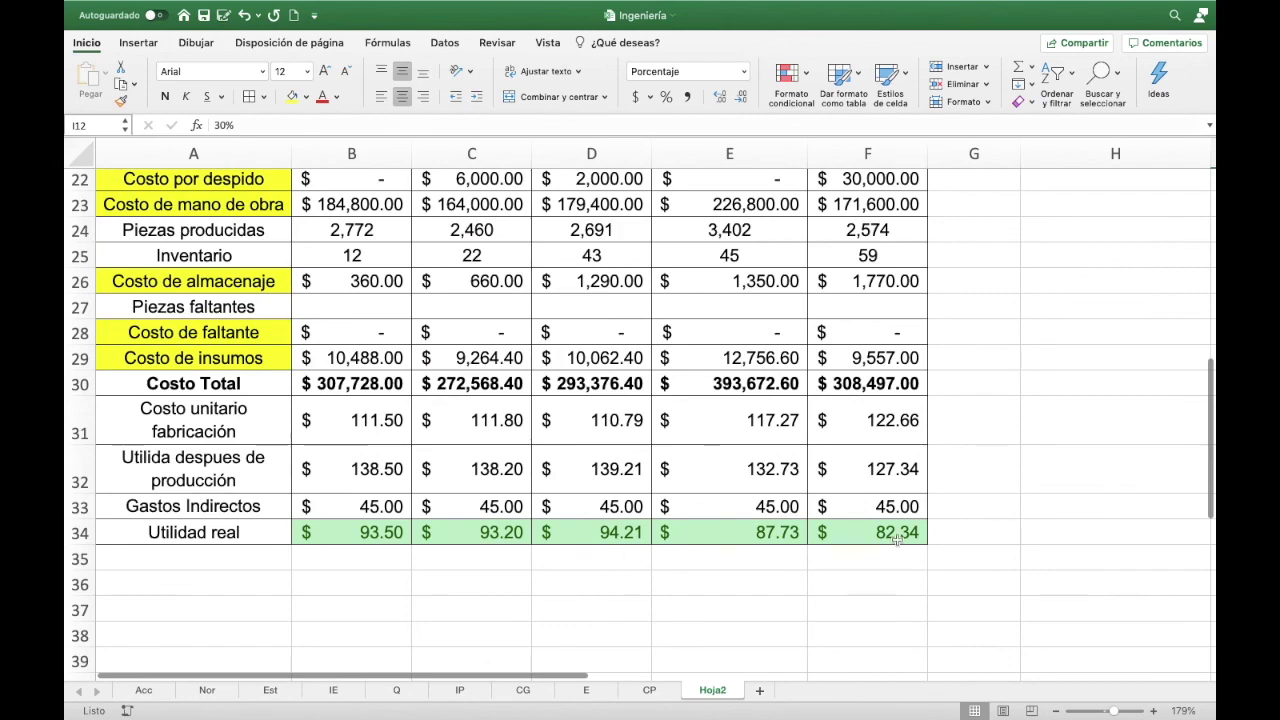
scroll(900, 538, up, 1)
scroll(902, 537, up, 2)
scroll(1020, 450, up, 5)
scroll(1130, 360, up, 4)
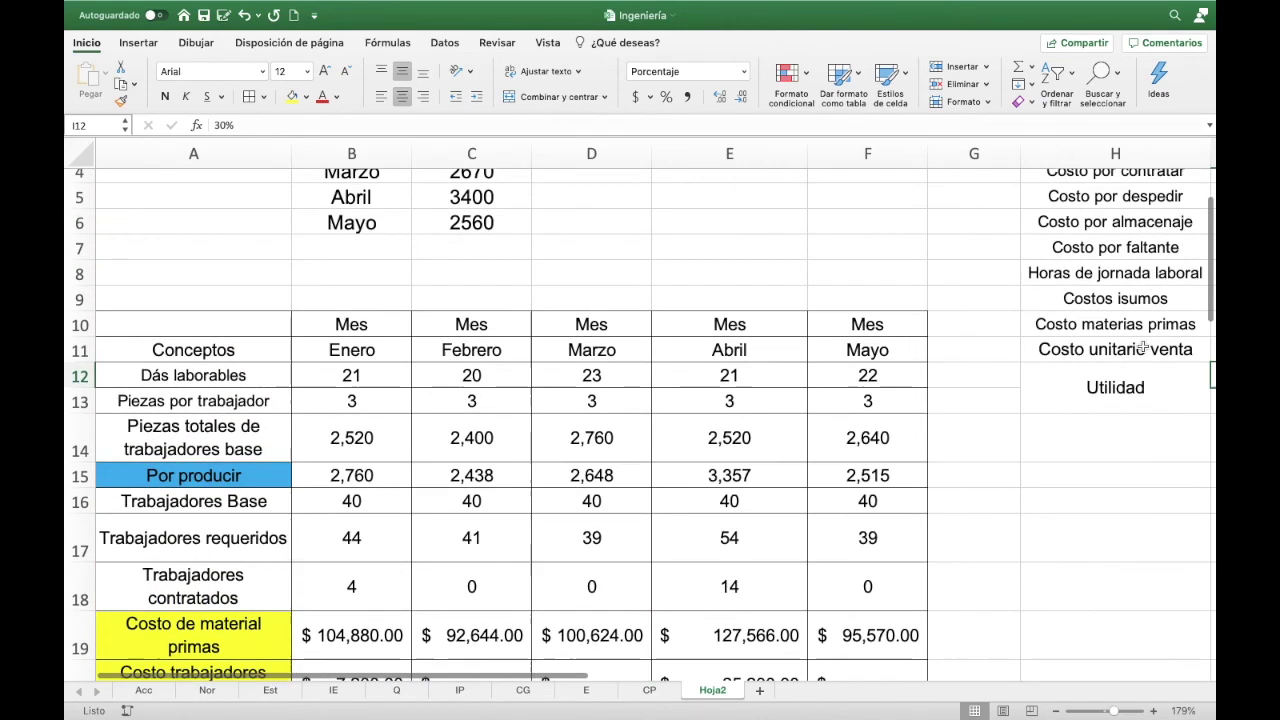
scroll(1127, 378, right, 2)
scroll(1127, 378, right, 2)
- Lower the unit sale price to 200 and check the Utilidad real row
click(1116, 352)
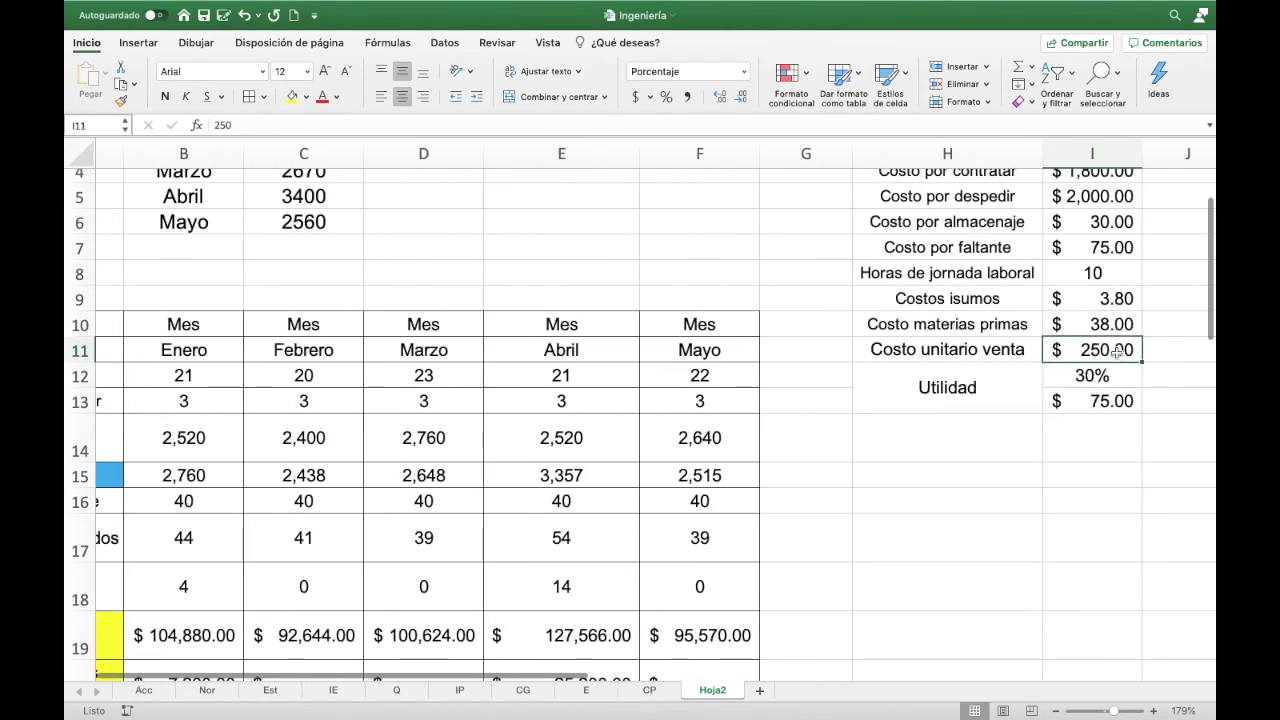
text(20)
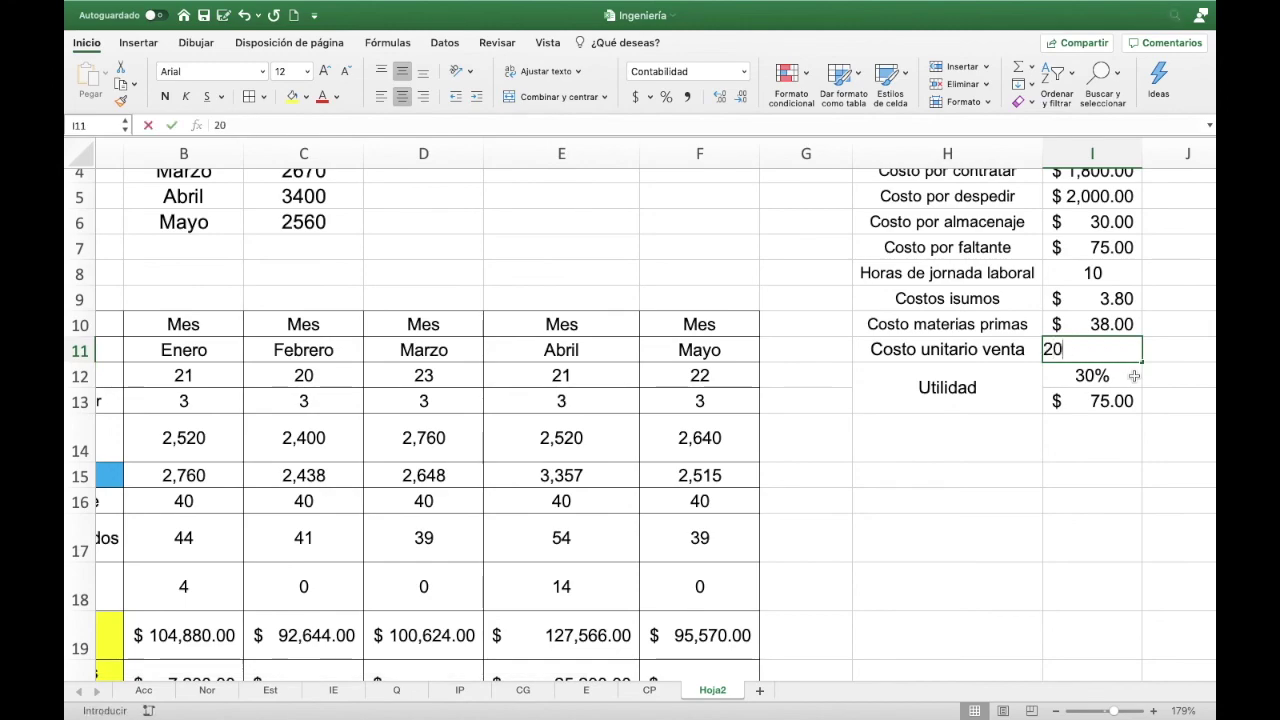
text(0)
key(Return)
scroll(514, 478, left, 3)
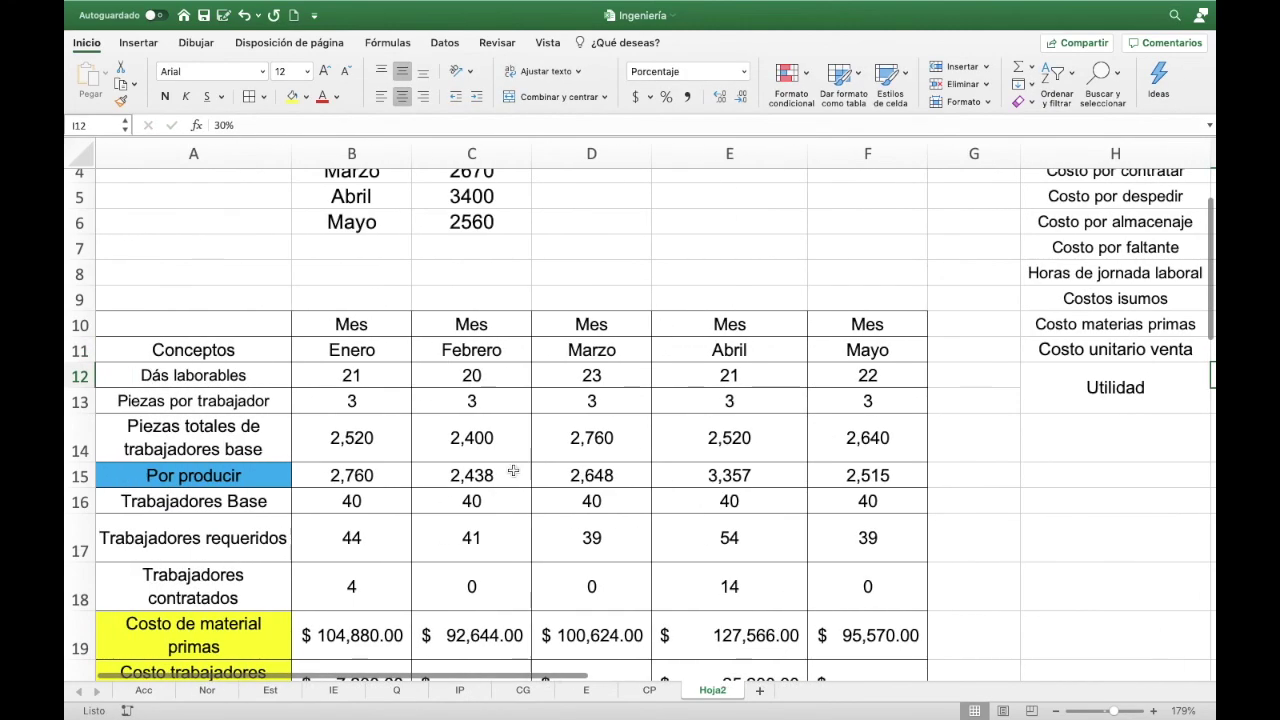
scroll(514, 480, down, 3)
scroll(514, 484, down, 5)
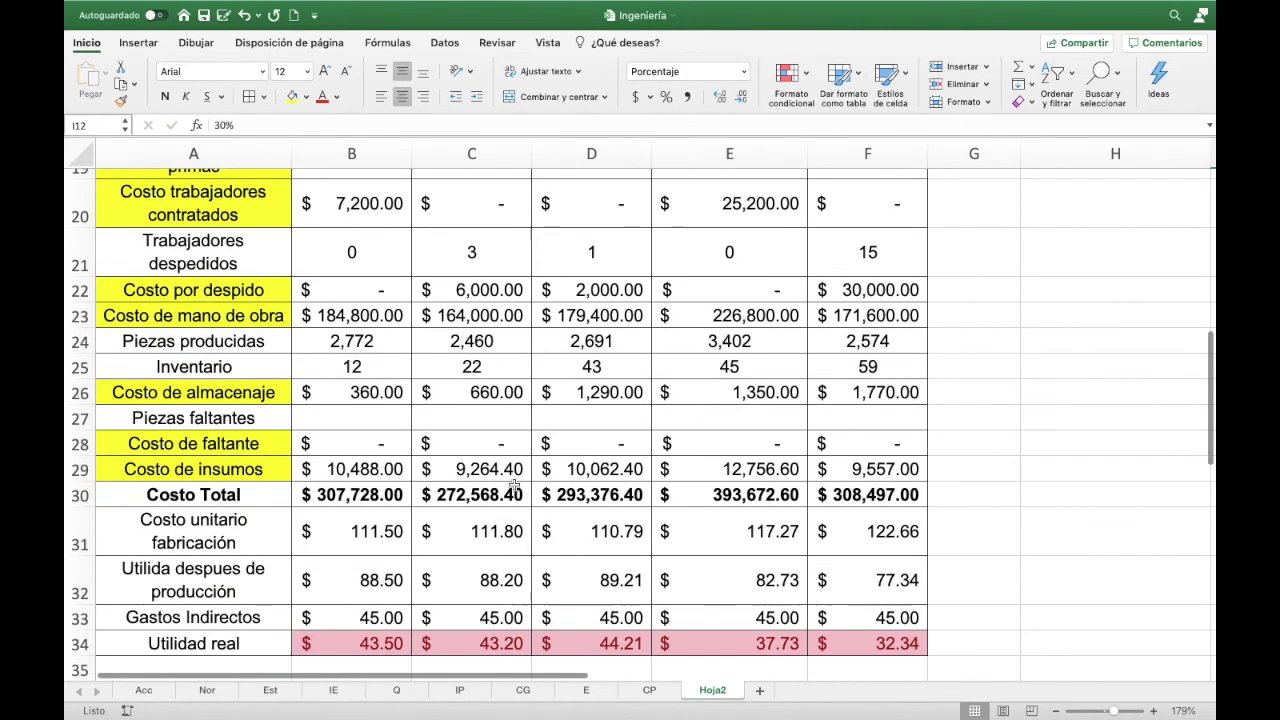
scroll(514, 484, down, 1)
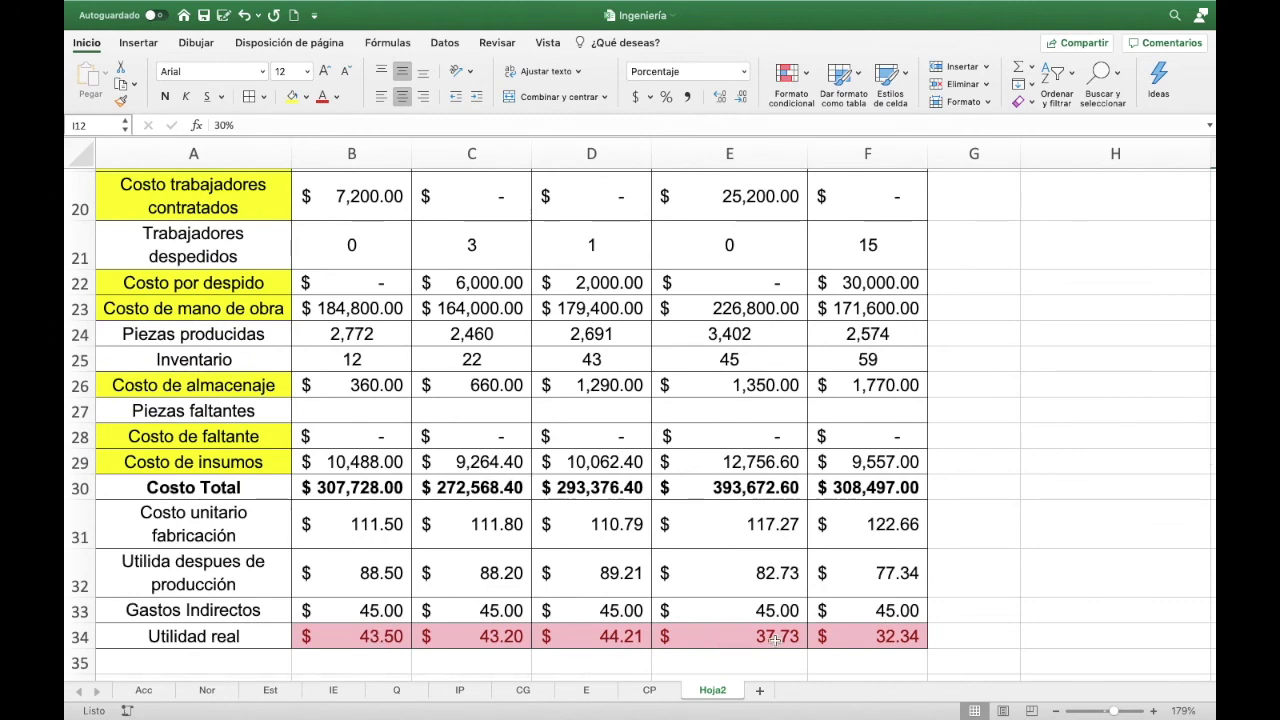
scroll(775, 640, up, 2)
scroll(800, 620, up, 2)
scroll(900, 600, up, 8)
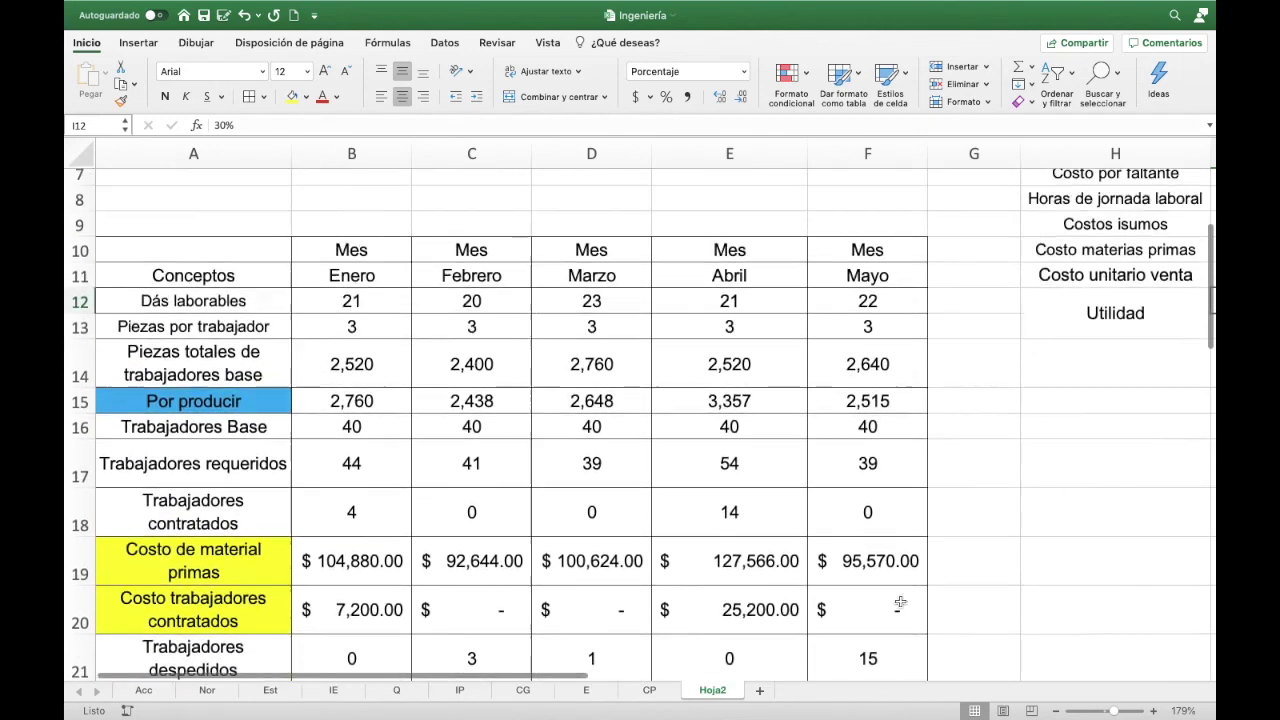
scroll(1076, 445, up, 1)
- Set the raw-material cost in I10 to 37 and review the results
scroll(1058, 458, right, 4)
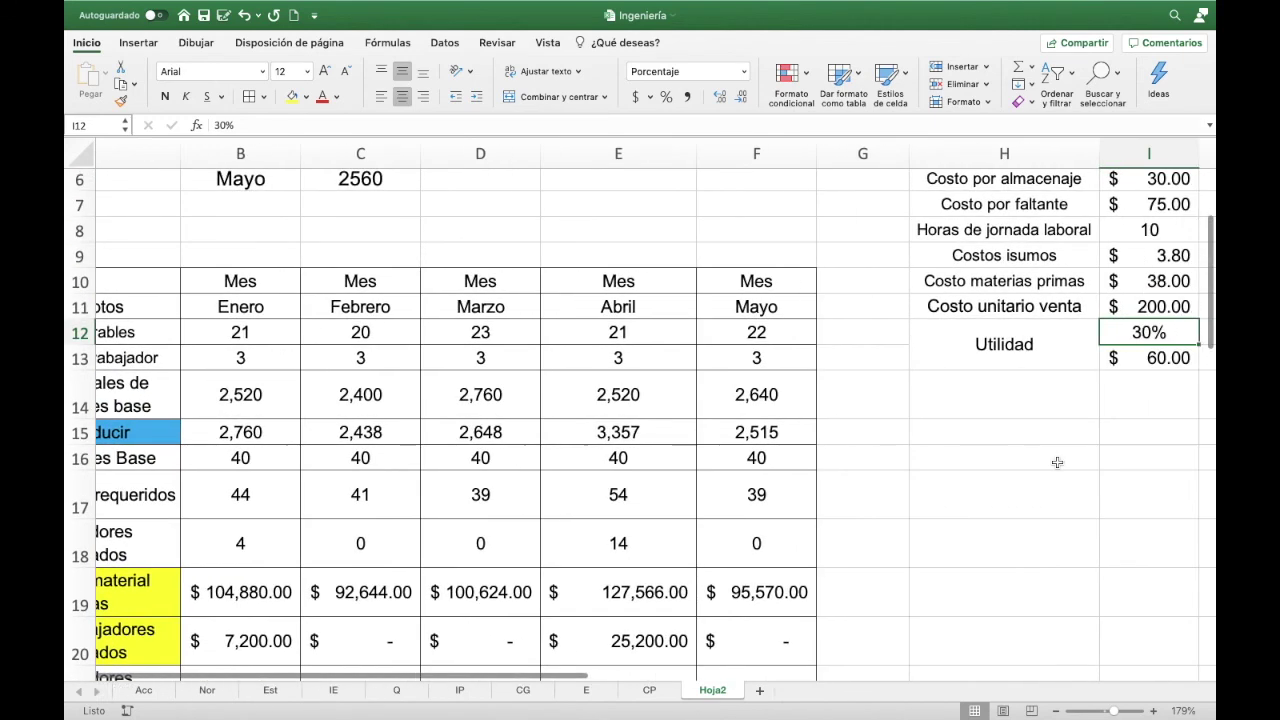
click(1050, 285)
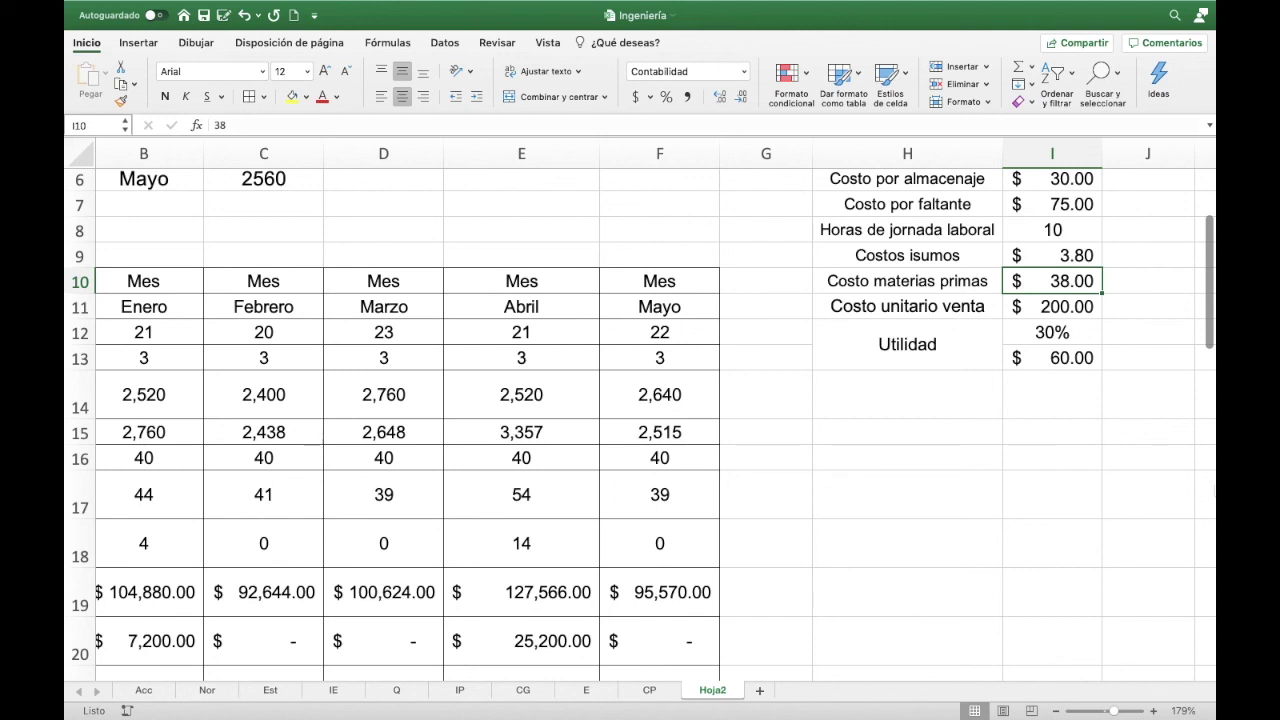
text(37)
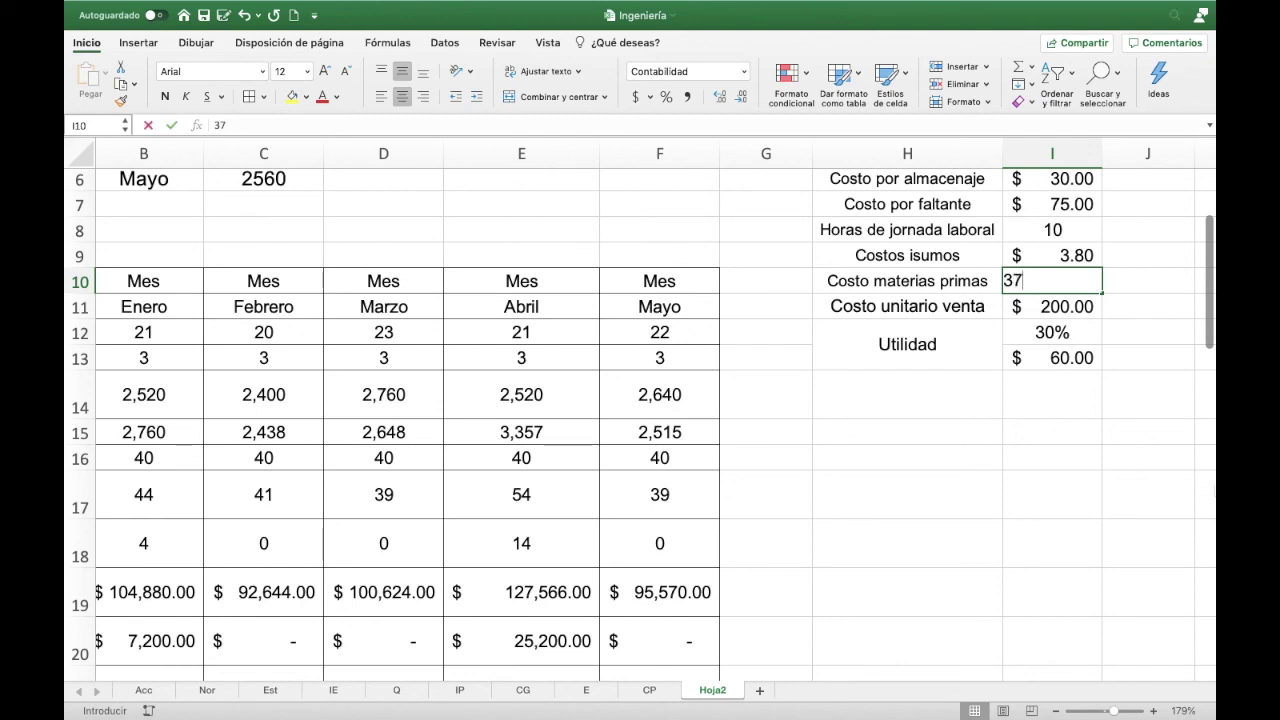
key(Return)
scroll(617, 539, left, 3)
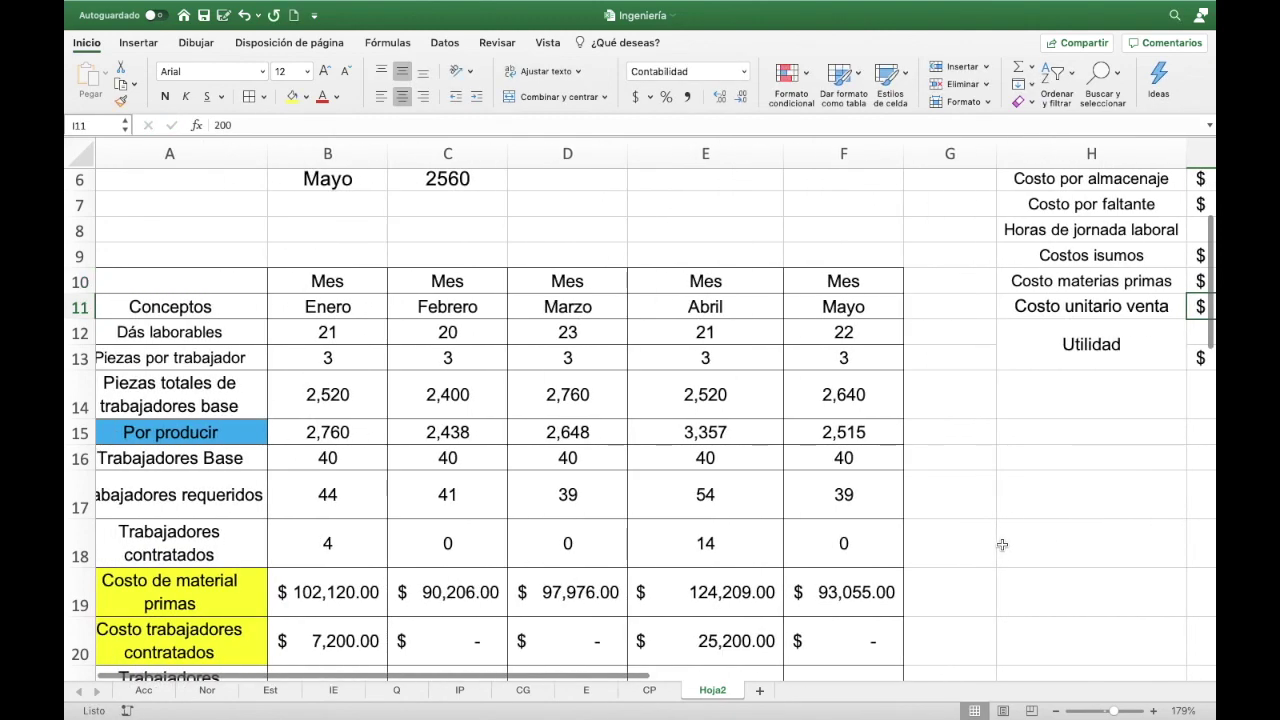
scroll(617, 539, down, 2)
scroll(617, 539, down, 10)
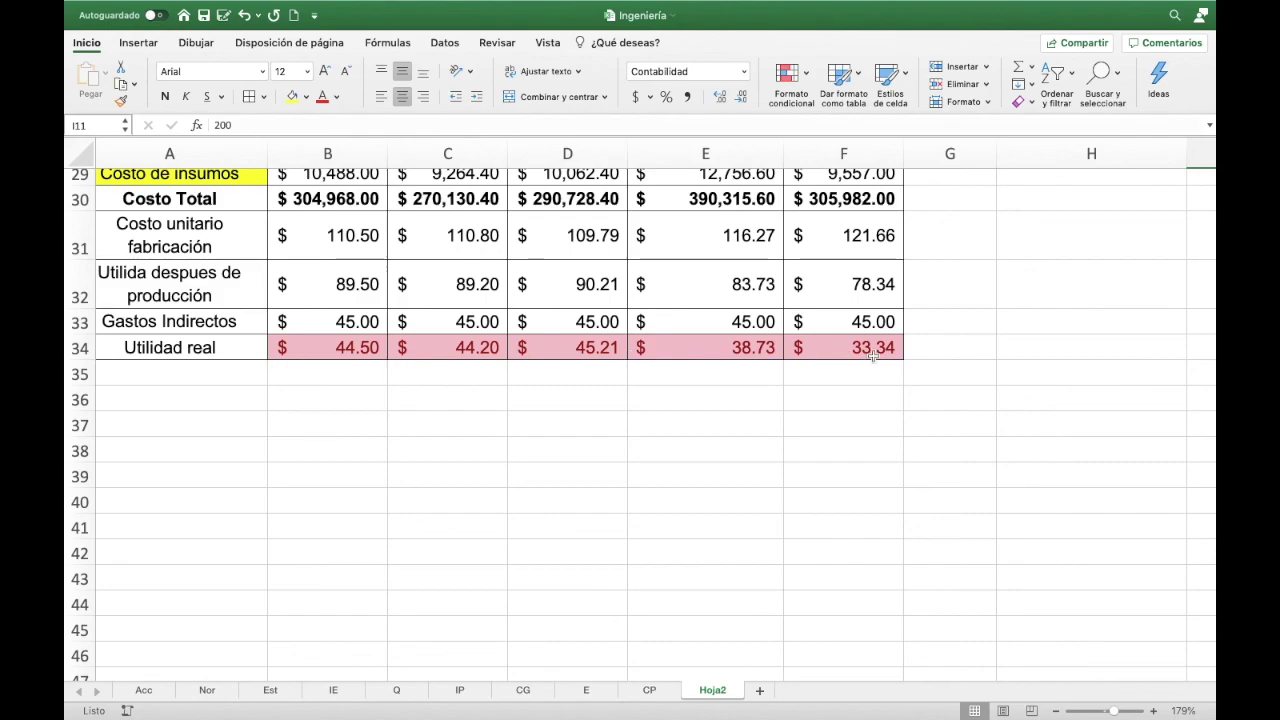
scroll(443, 386, up, 3)
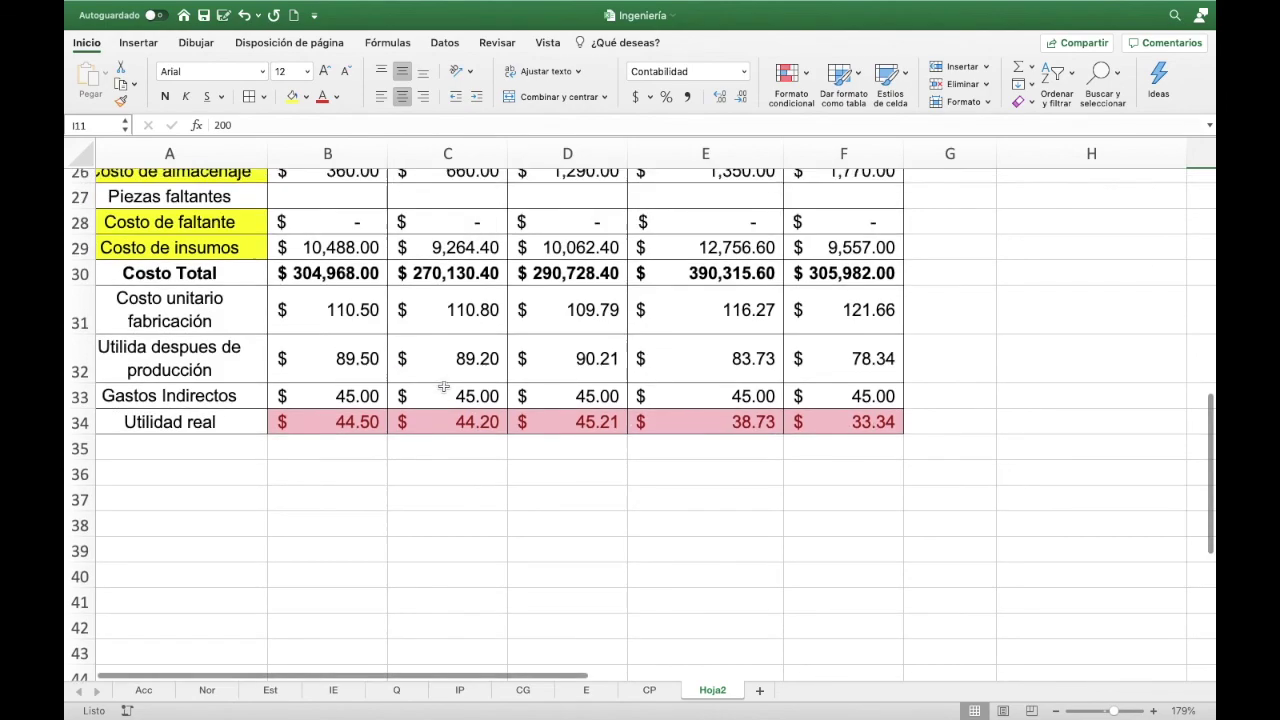
scroll(443, 386, up, 5)
scroll(443, 386, up, 4)
scroll(443, 386, up, 10)
scroll(1058, 403, right, 2)
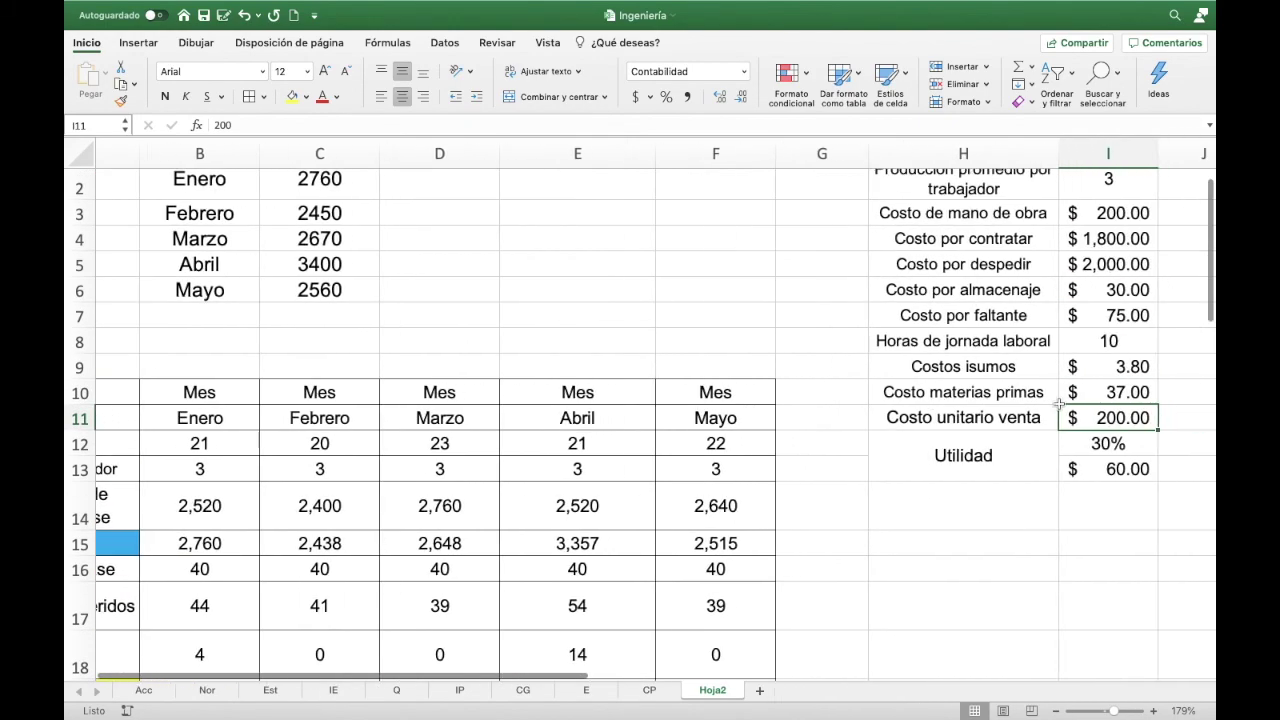
scroll(1058, 403, right, 2)
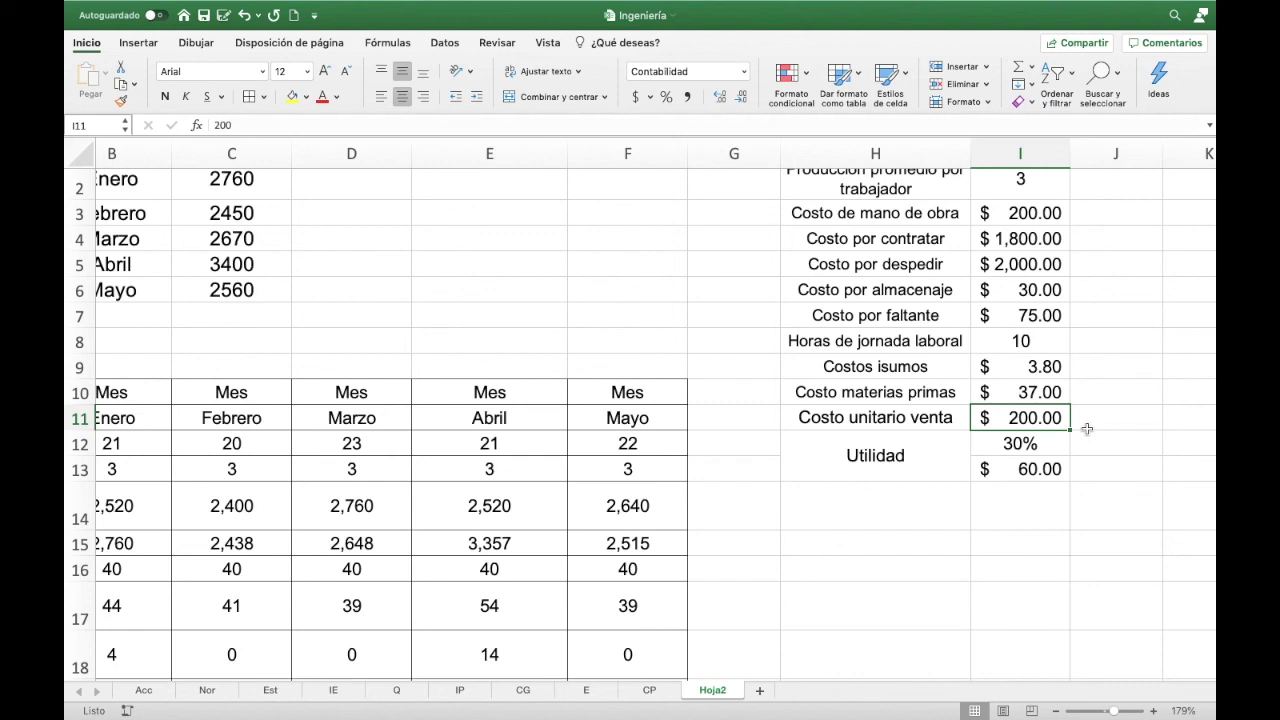
- Set the supplies cost in I9 to 3.70
click(1015, 366)
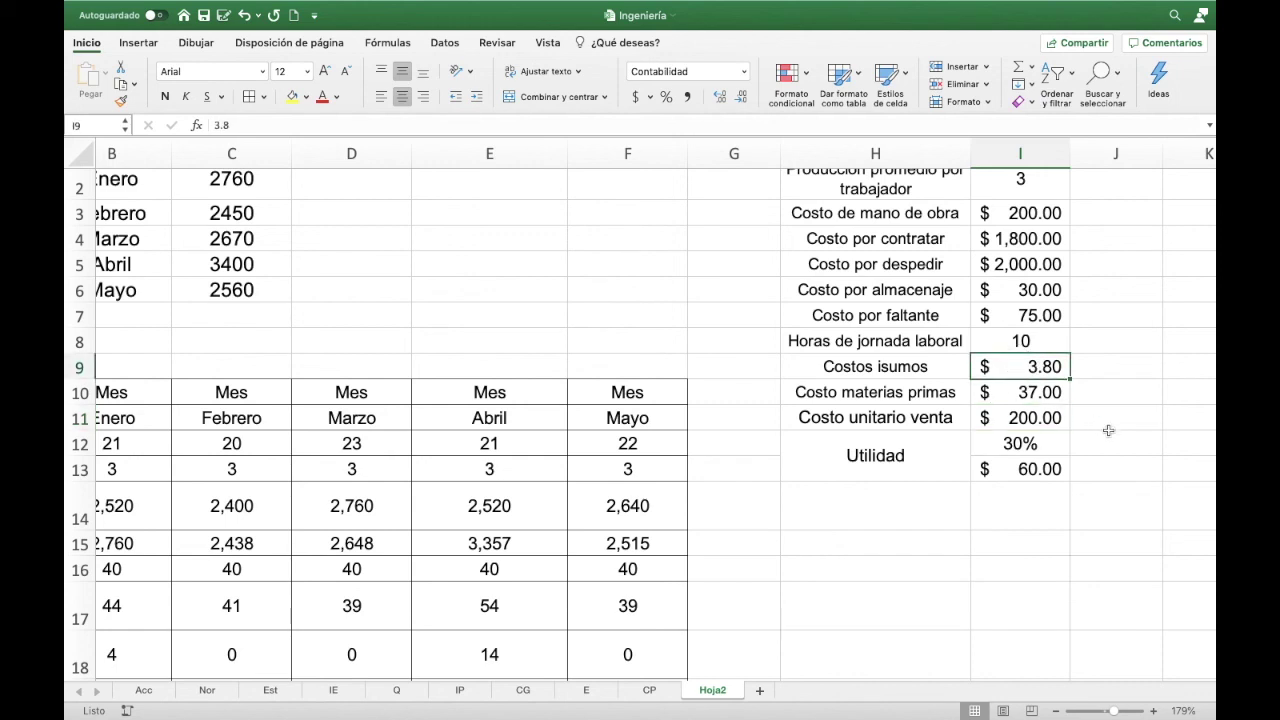
text(3.7)
key(Return)
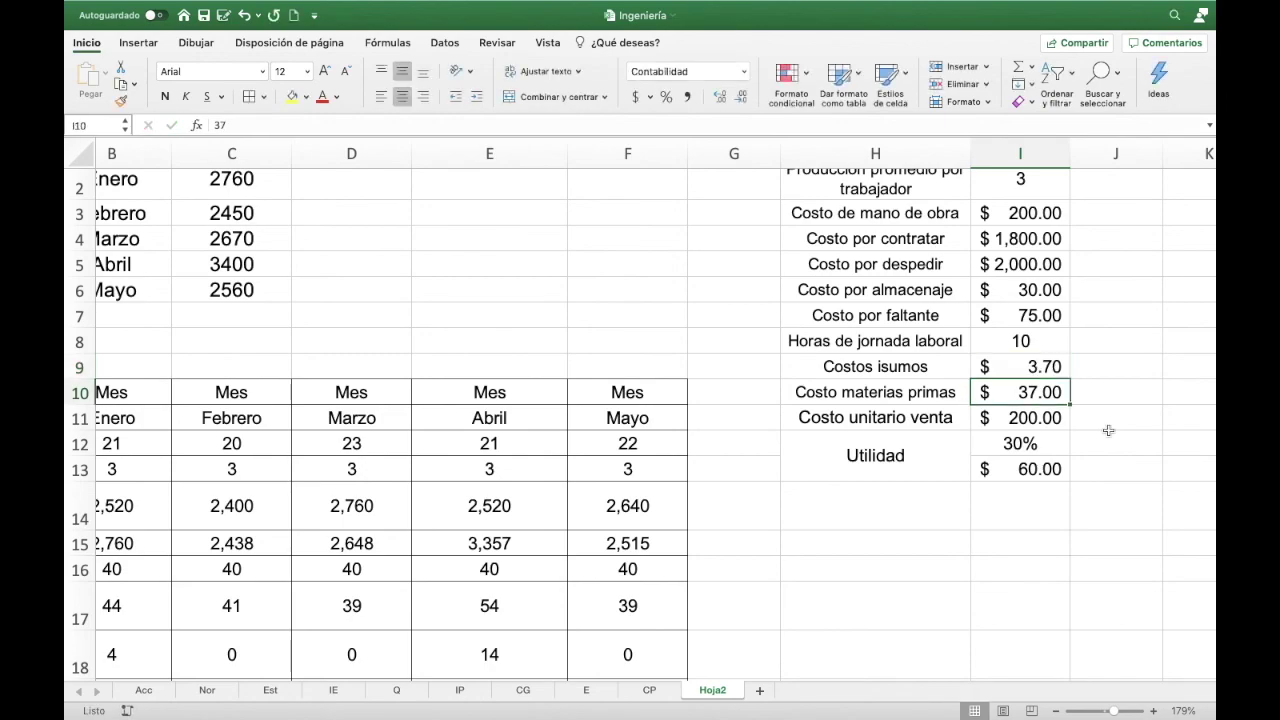
scroll(829, 374, left, 3)
scroll(620, 414, down, 10)
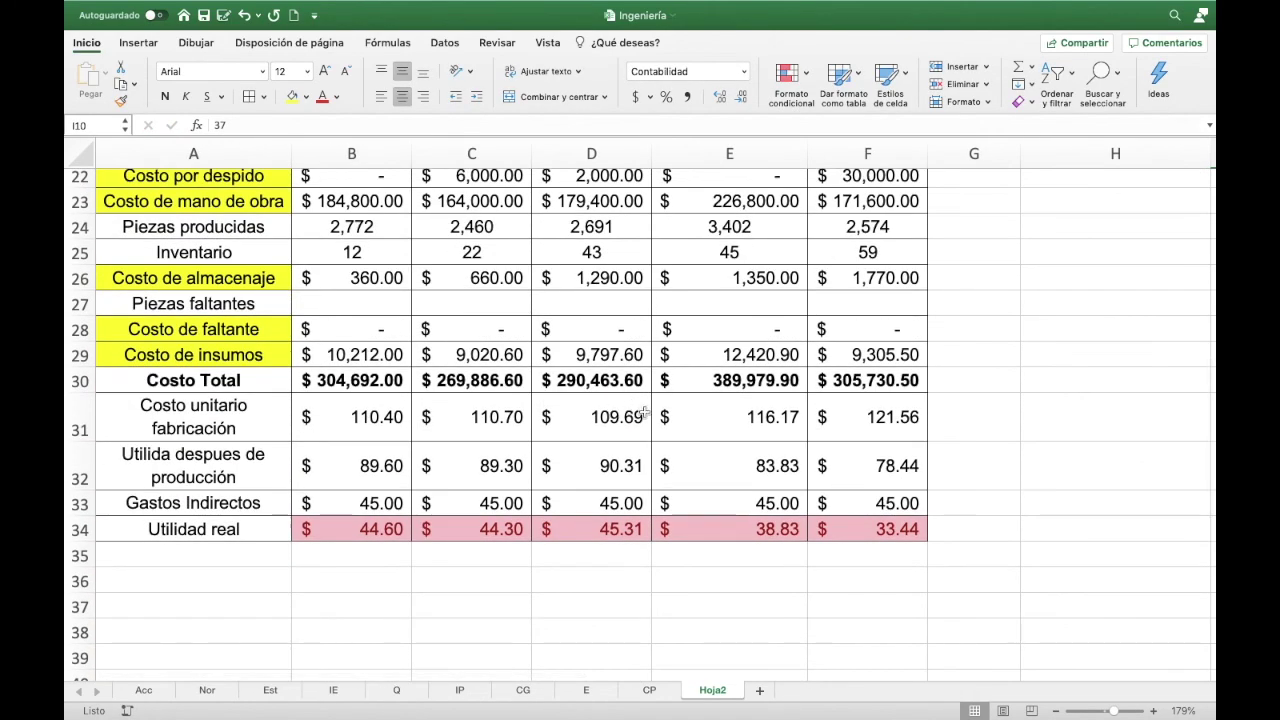
- Set average production per worker in I2 to 5 and check Utilidad real in row 34
scroll(828, 388, up, 5)
scroll(986, 368, up, 8)
scroll(1000, 368, right, 2)
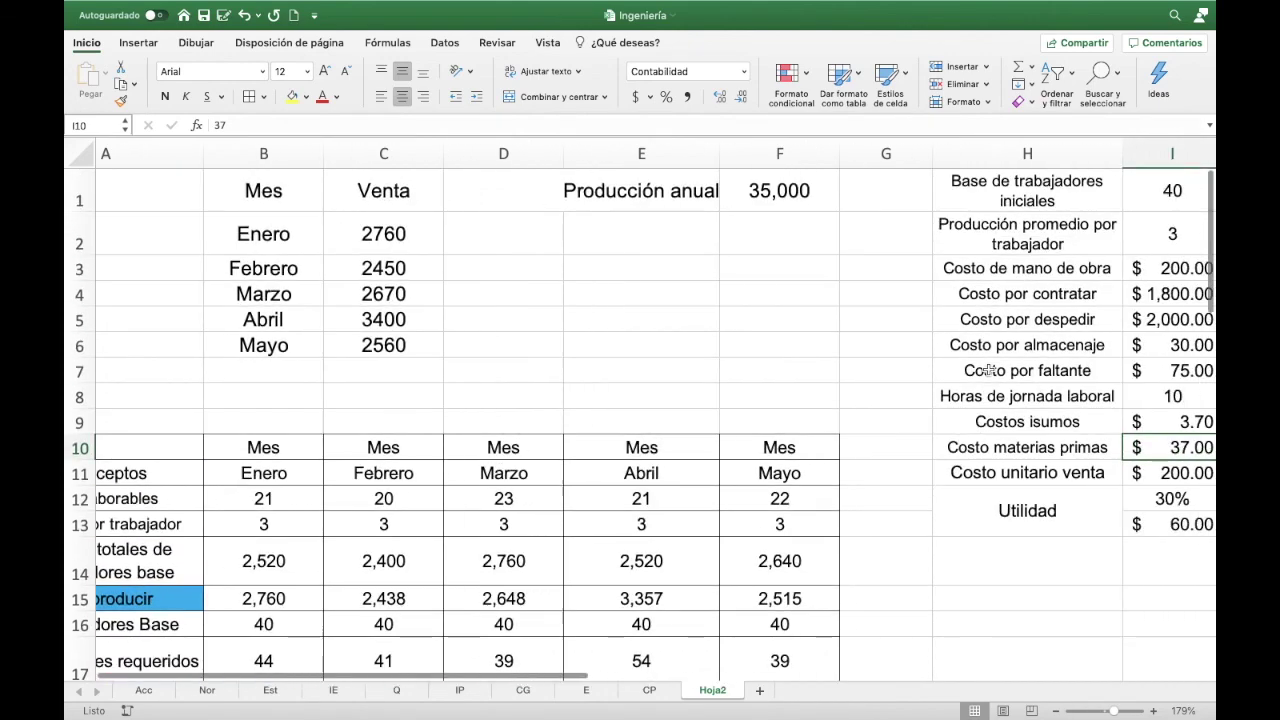
scroll(1040, 283, right, 2)
click(1079, 222)
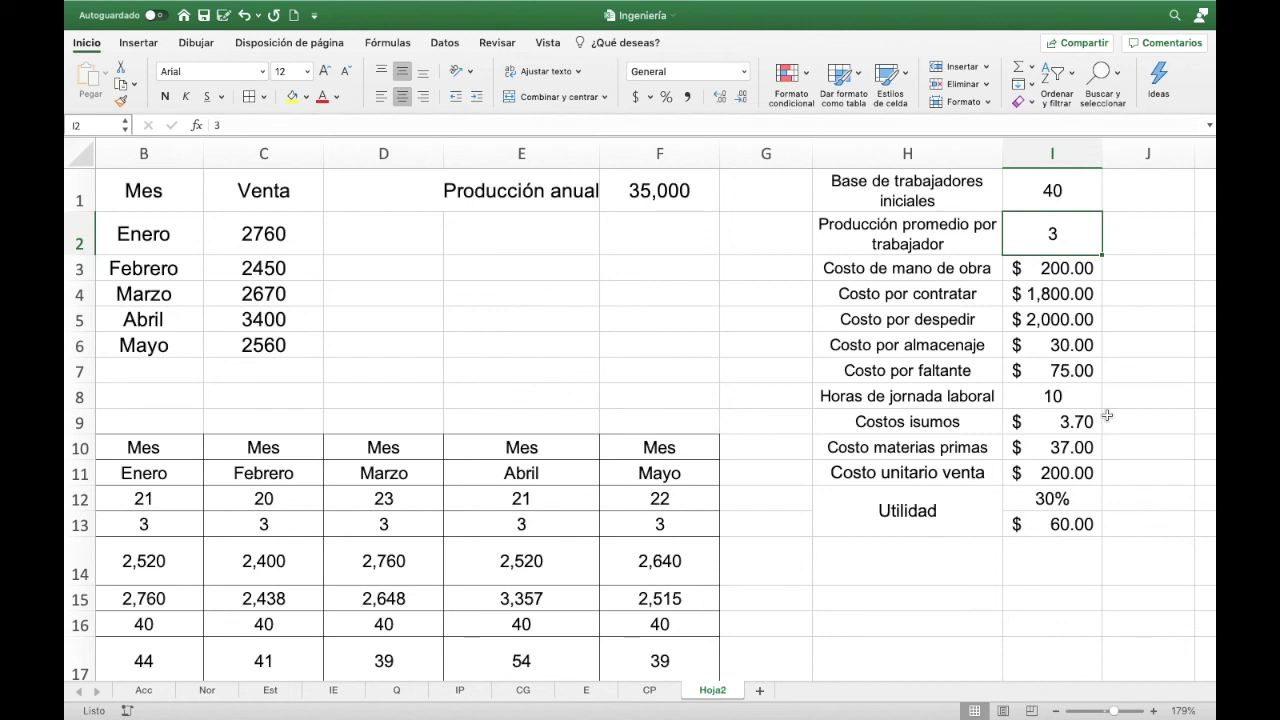
text(5)
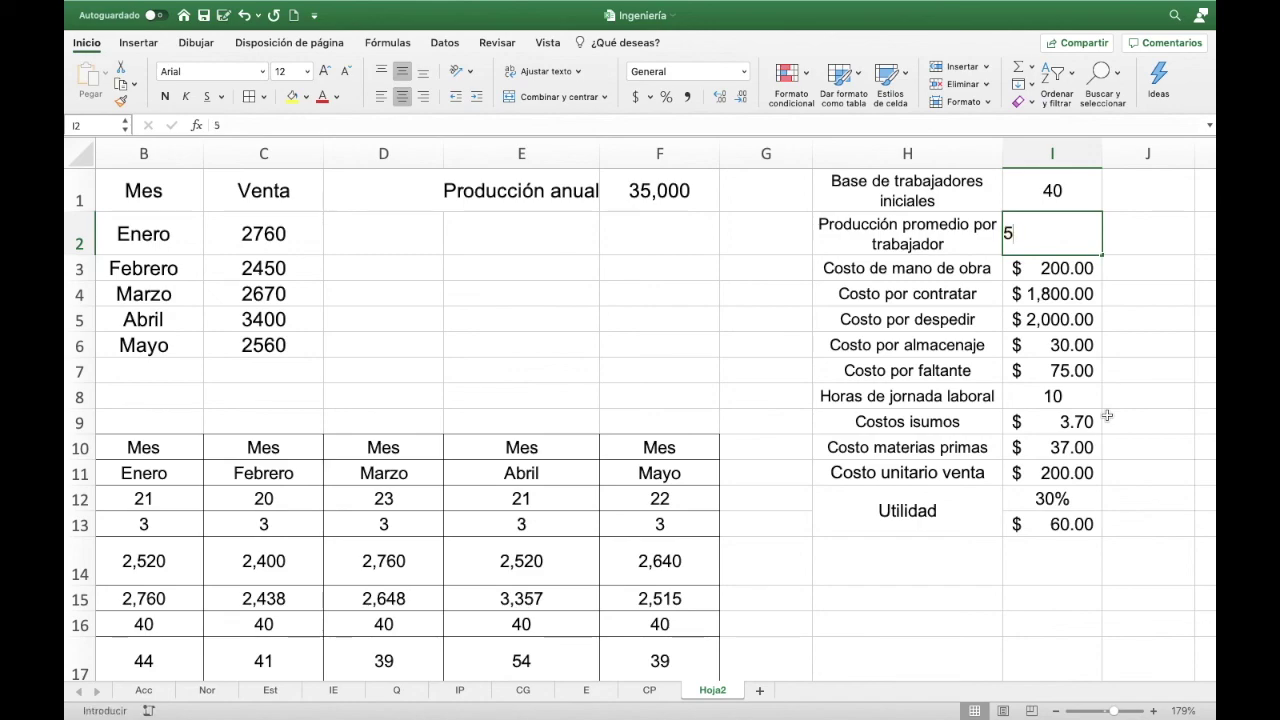
key(Return)
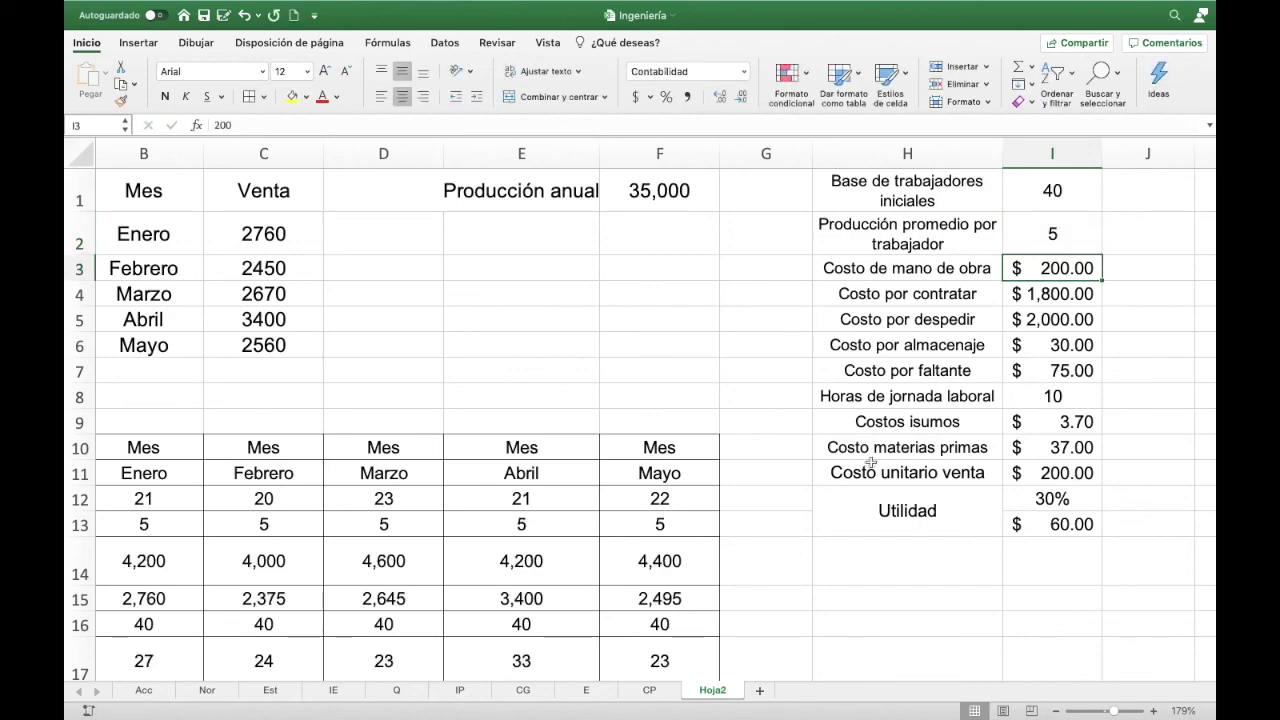
scroll(361, 558, left, 3)
scroll(361, 558, down, 10)
scroll(361, 558, down, 3)
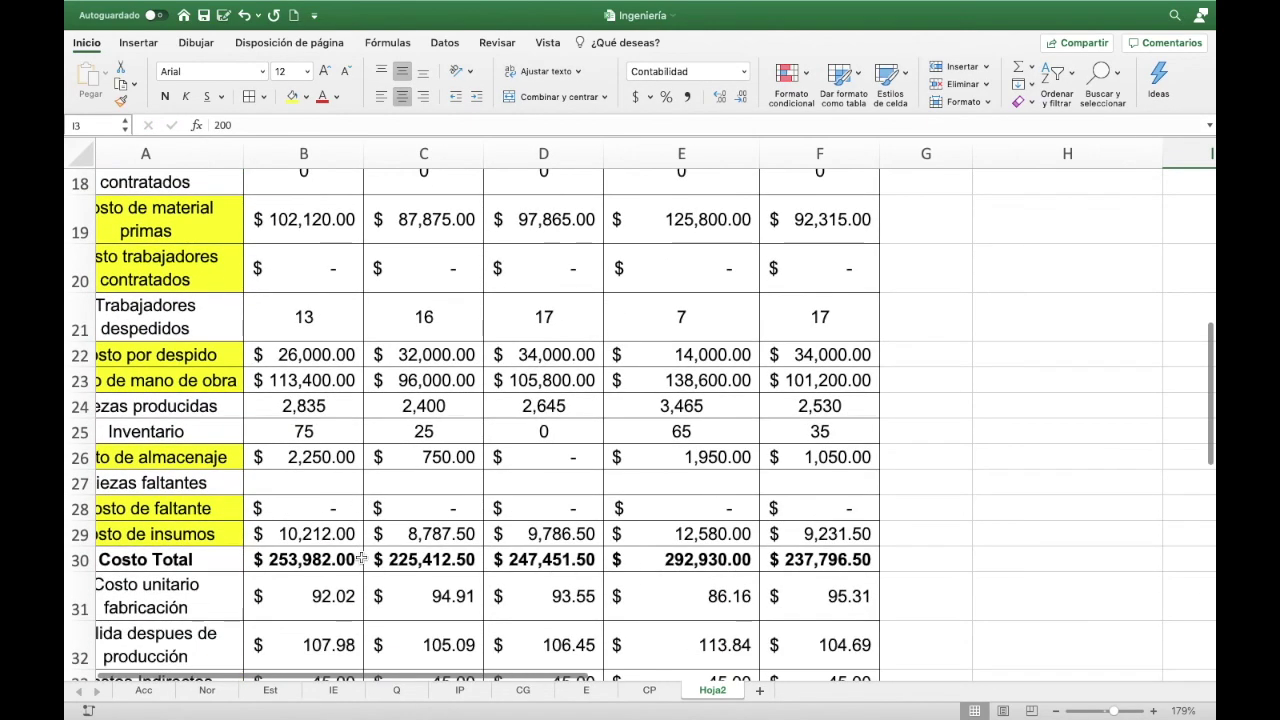
scroll(361, 558, down, 5)
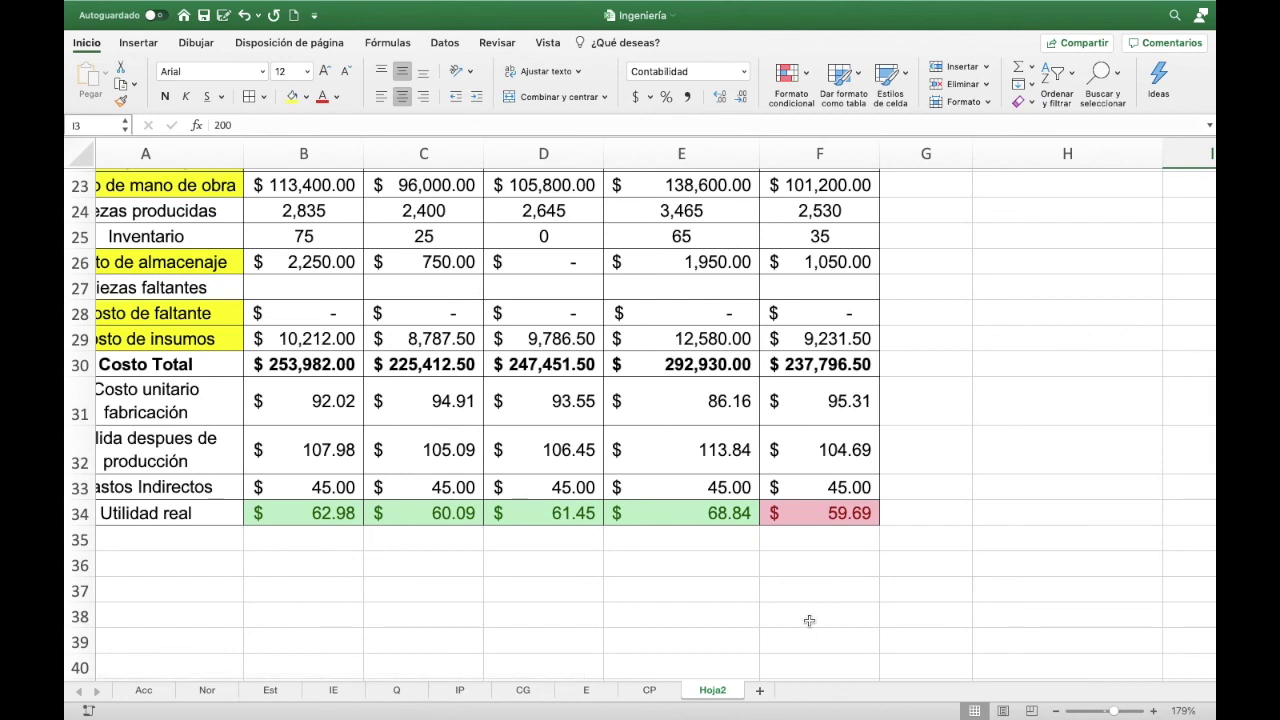
- Re-commit F34's formula and fill B34's real profit formula across to F34
click(795, 515)
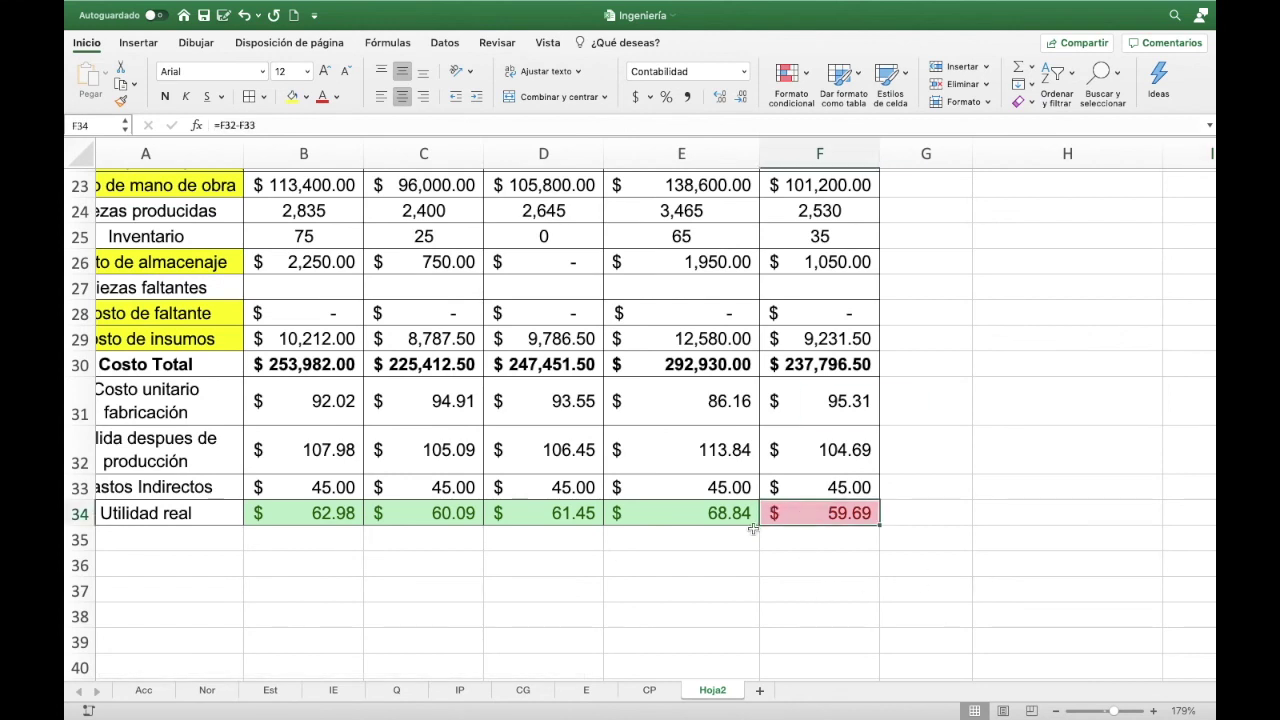
click(293, 124)
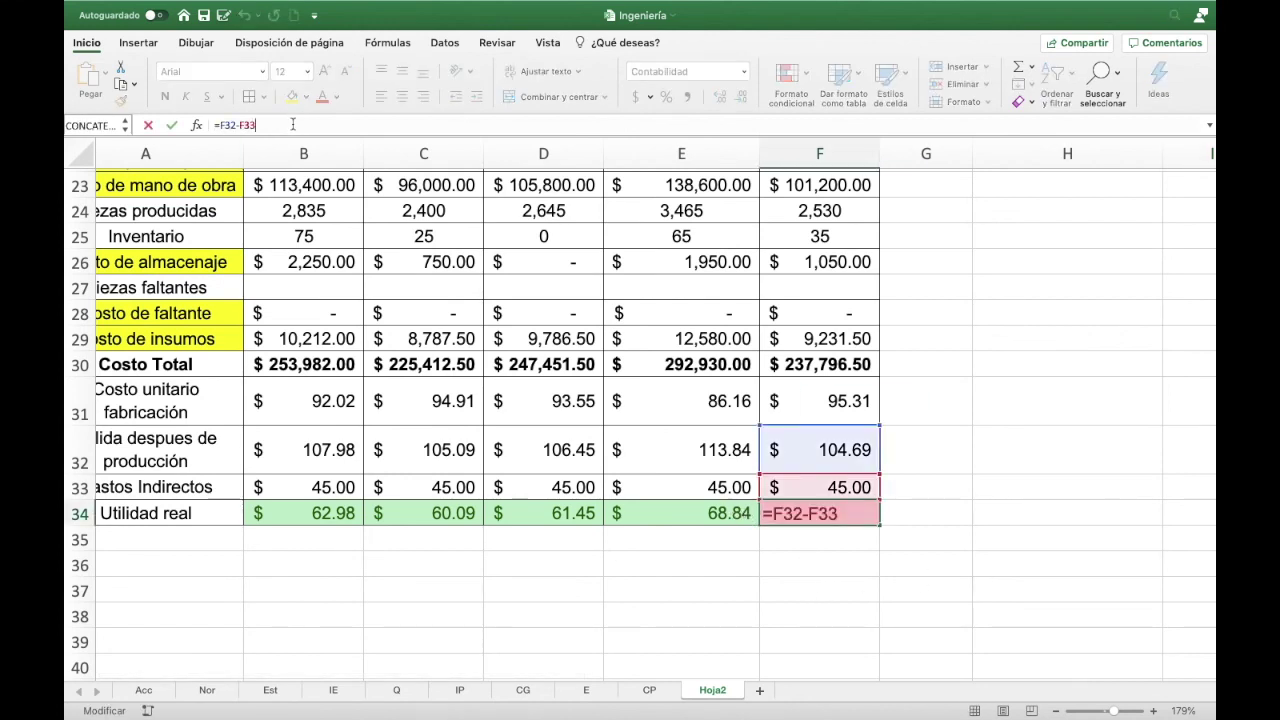
key(Return)
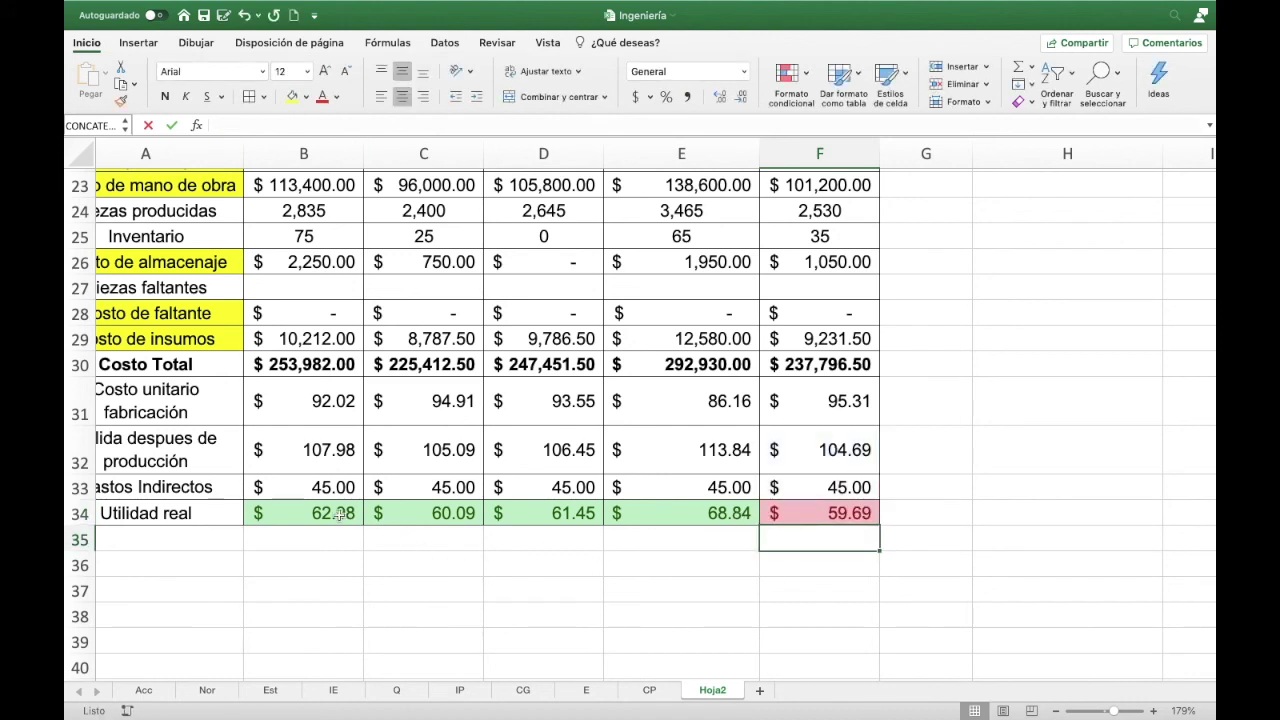
click(339, 516)
drag(362, 527, 847, 528)
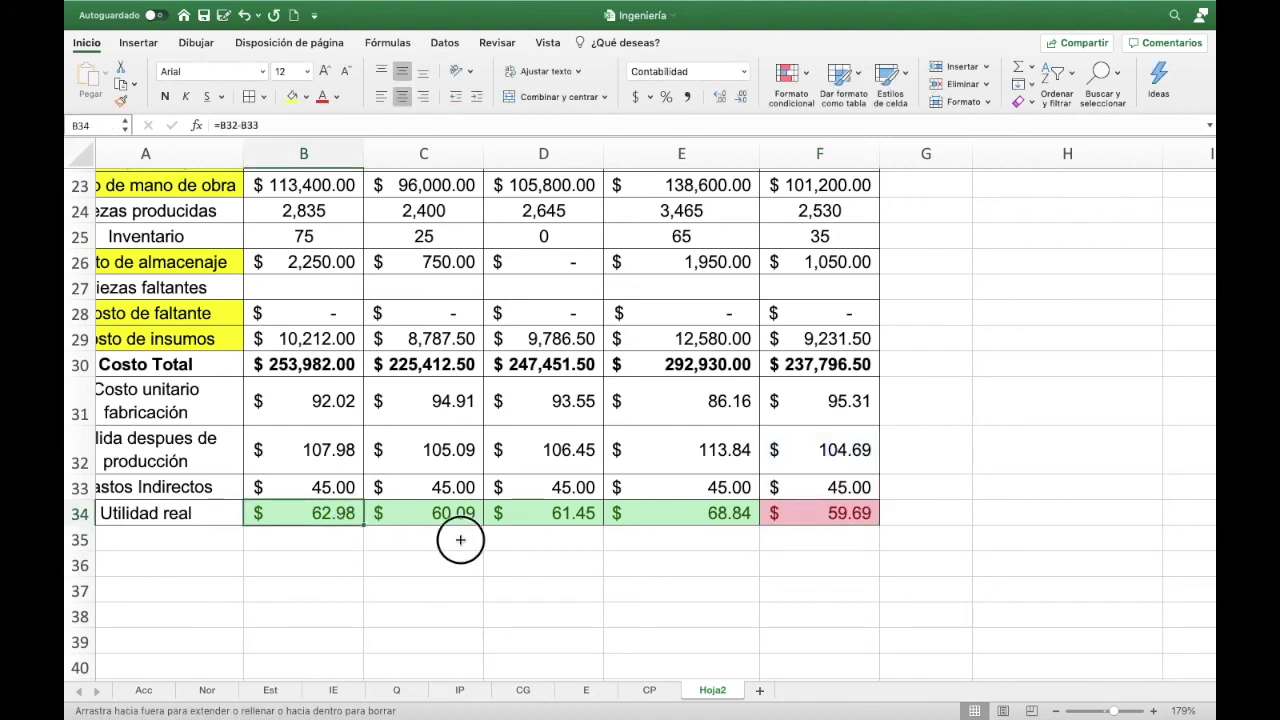
click(847, 528)
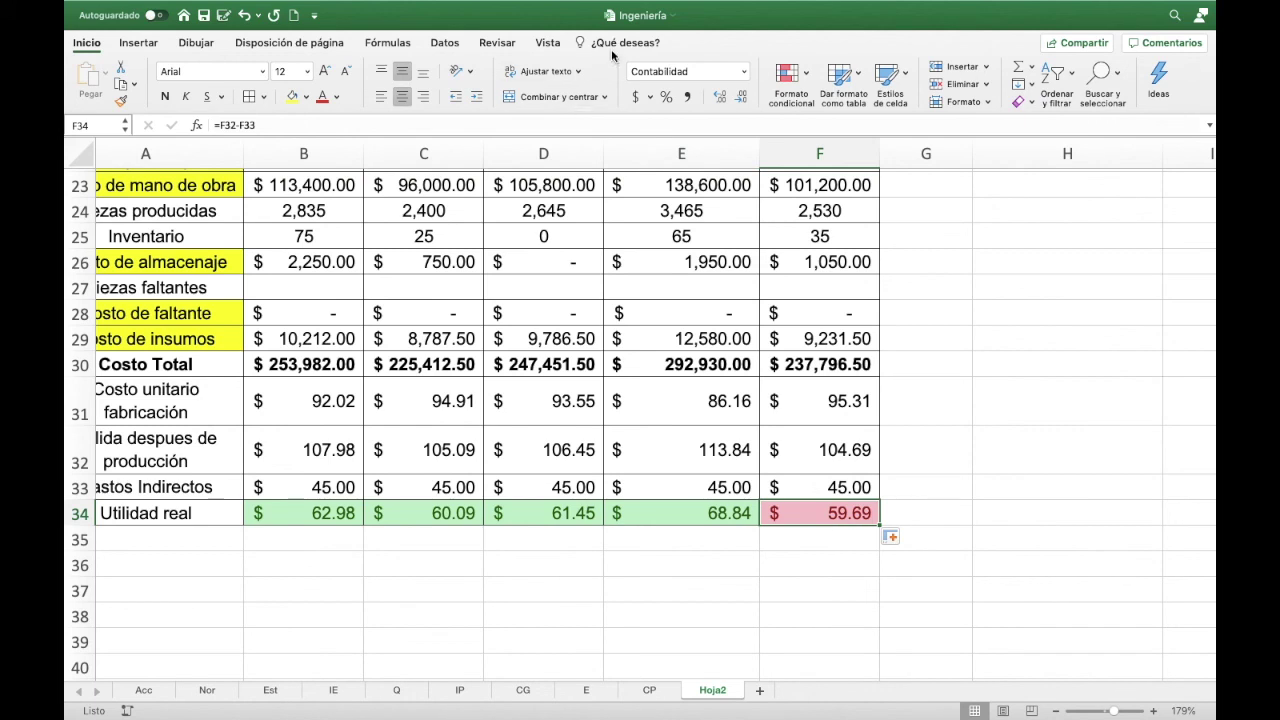
- Inspect the red below-$I$13 conditional formatting rule, leaving both rules unchanged
click(804, 88)
click(840, 253)
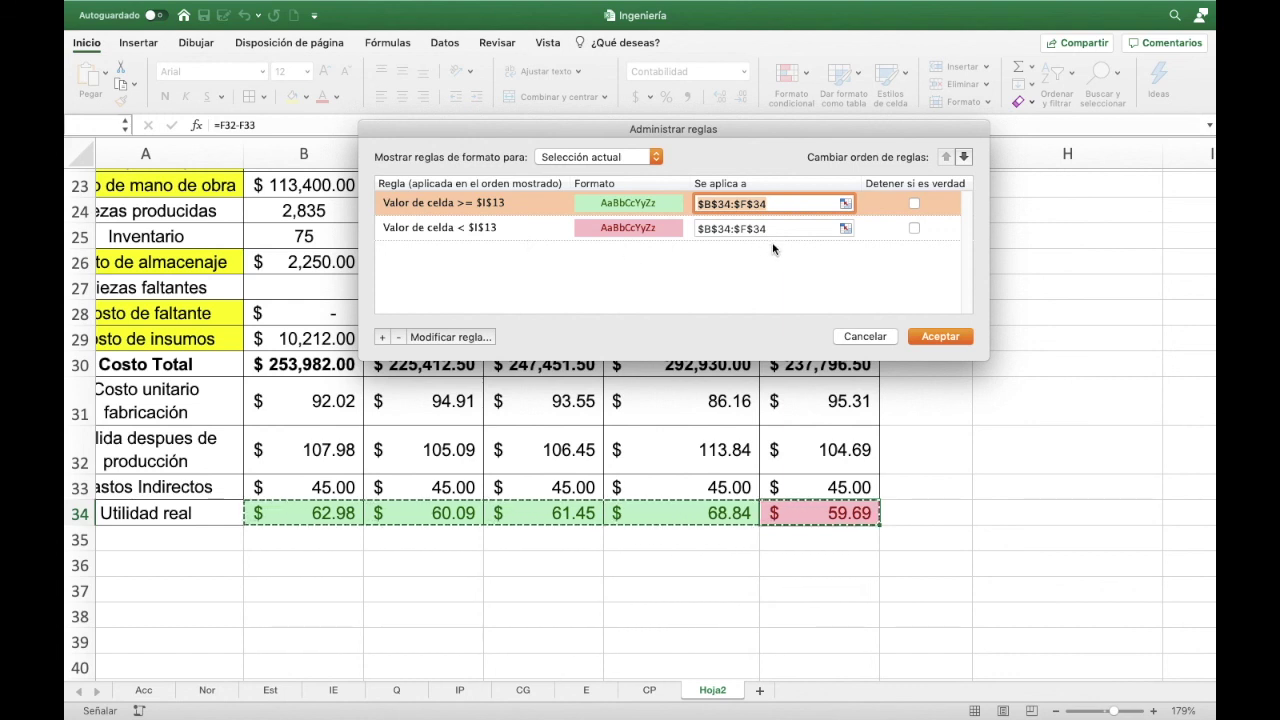
double_click(525, 232)
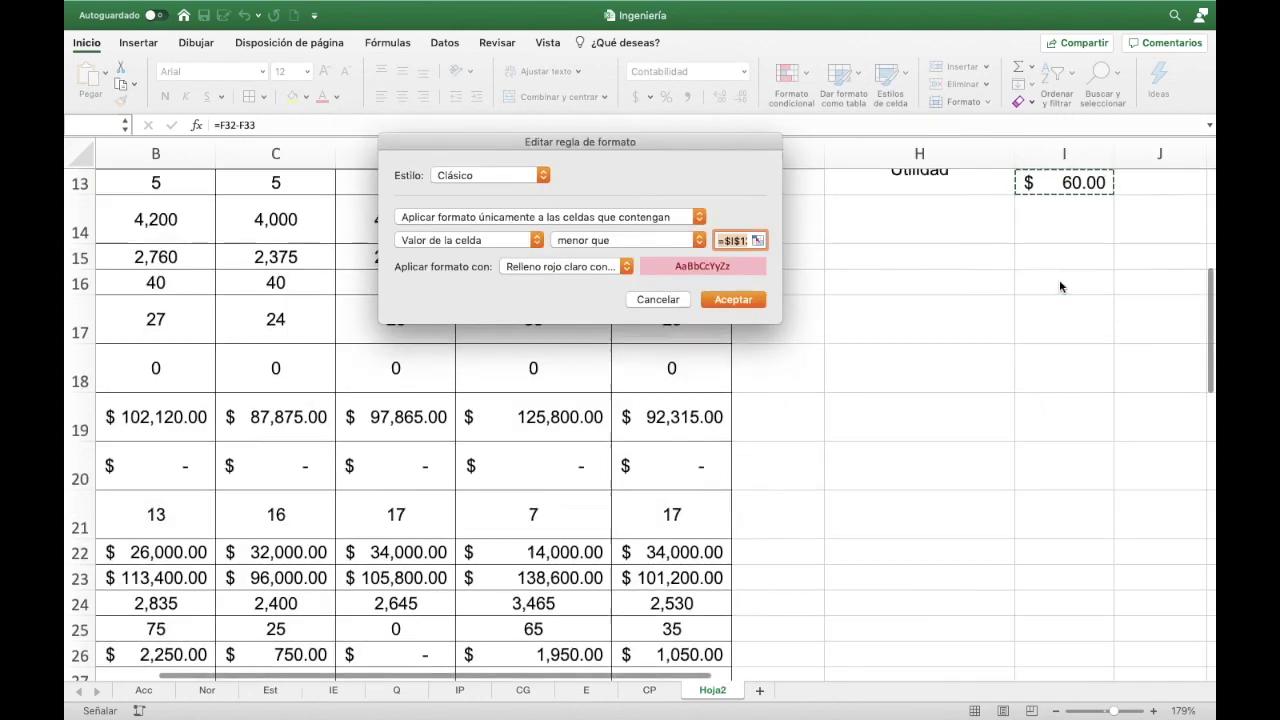
scroll(1060, 283, up, 2)
key(Return)
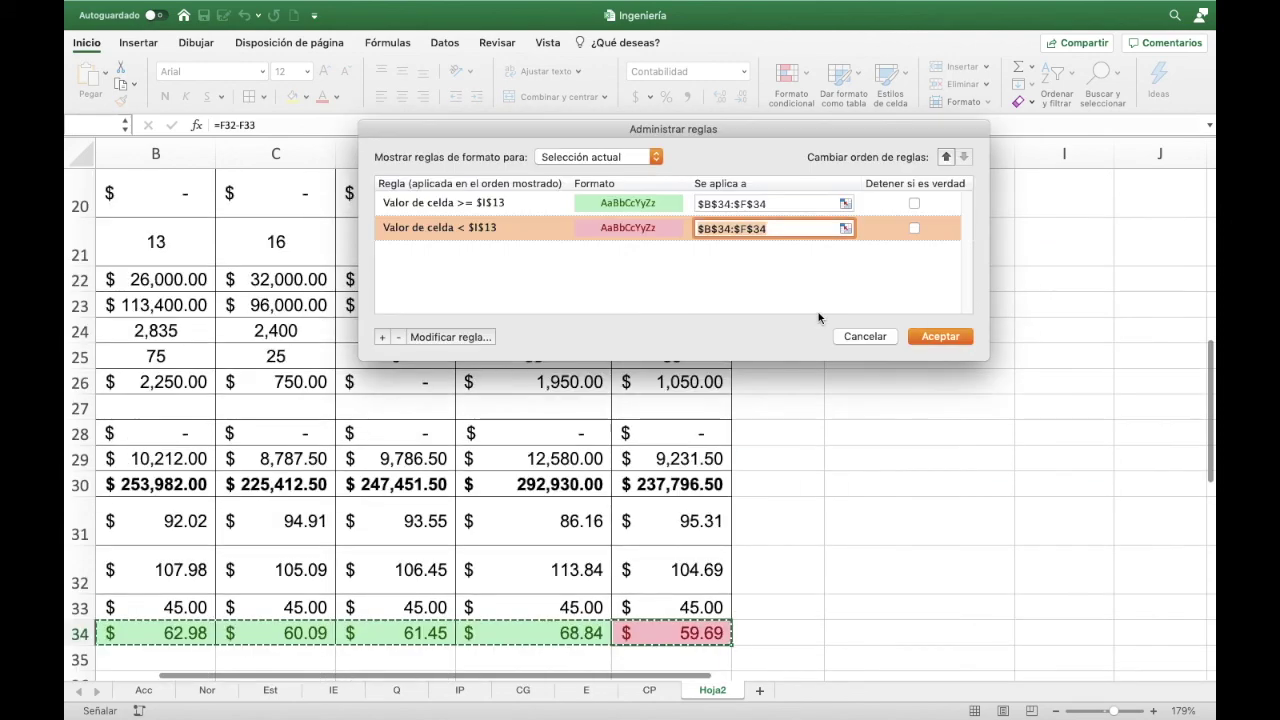
key(Return)
scroll(996, 303, up, 3)
scroll(1134, 303, up, 3)
scroll(1086, 257, up, 1)
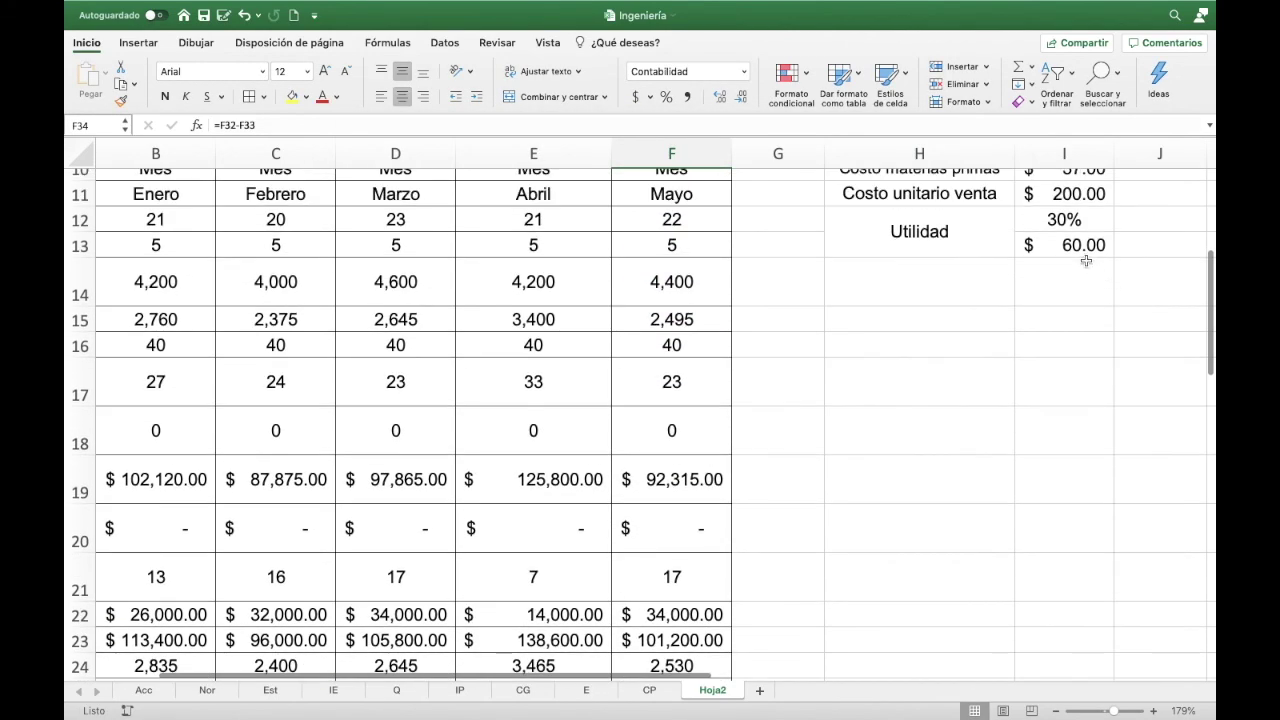
scroll(791, 400, down, 5)
scroll(735, 413, down, 3)
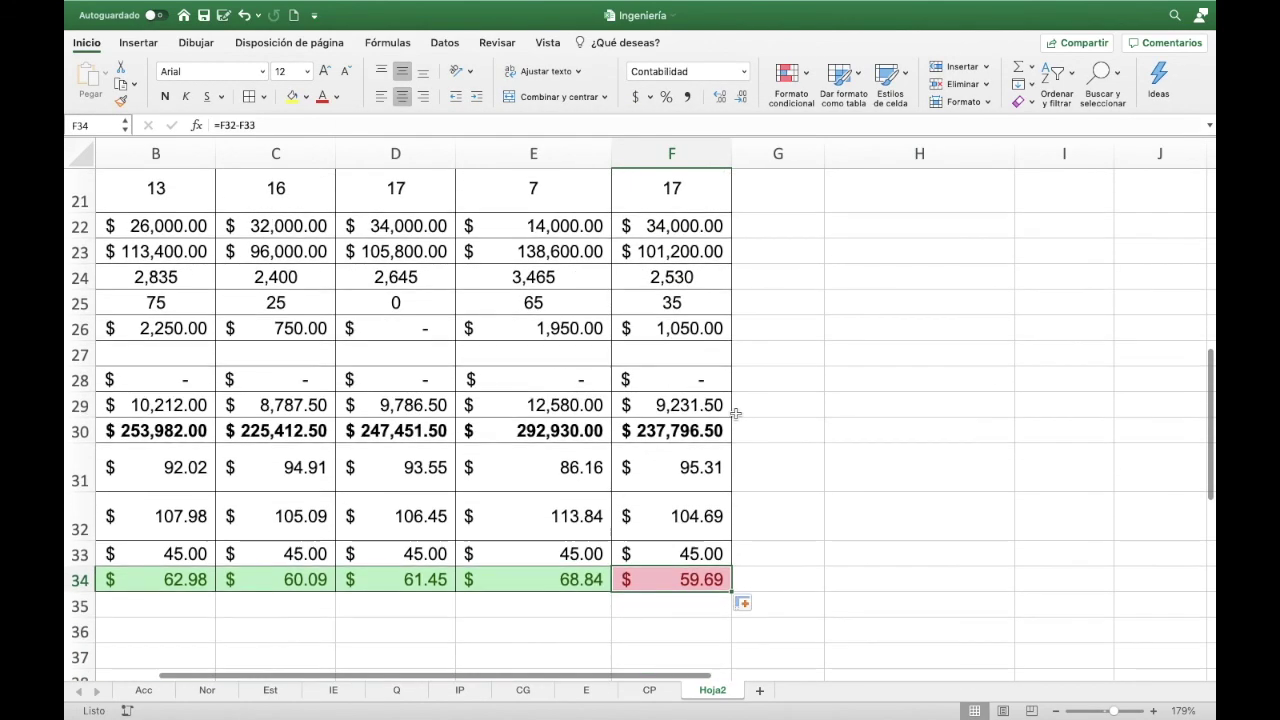
scroll(735, 413, left, 3)
scroll(737, 410, up, 3)
scroll(737, 410, up, 5)
scroll(737, 410, up, 3)
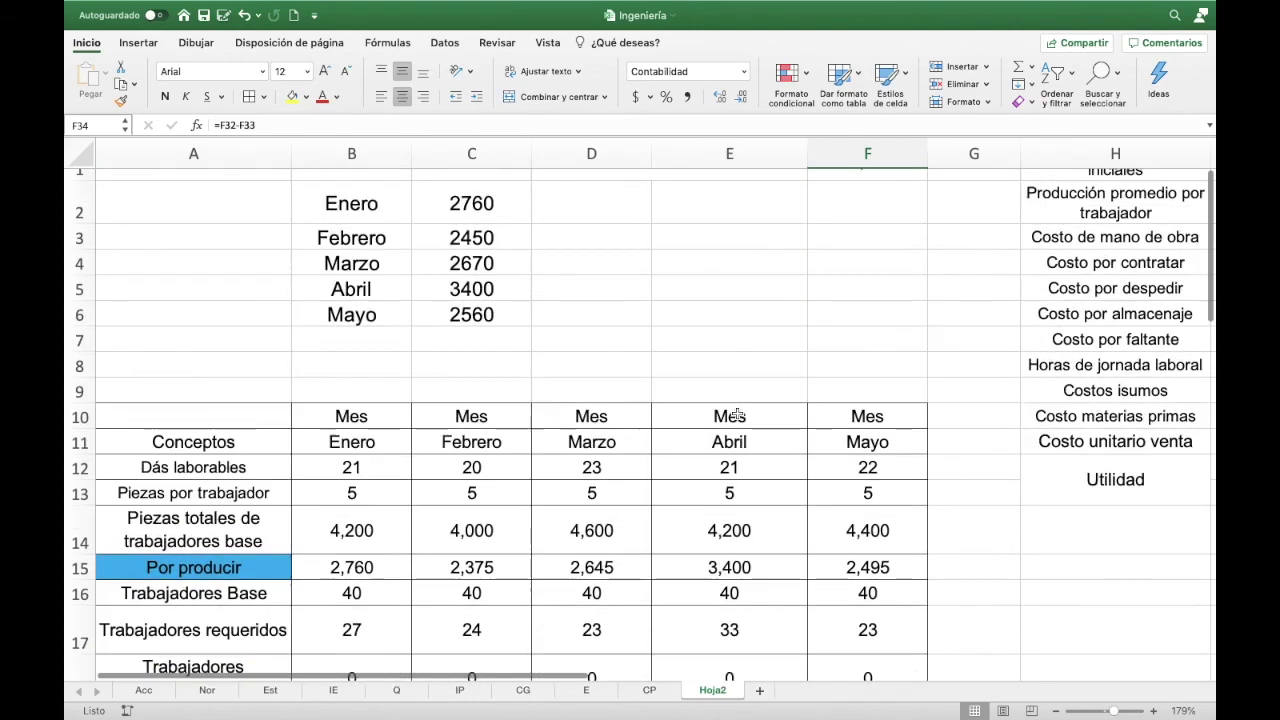
ctrl+scroll(737, 413, down, 5)
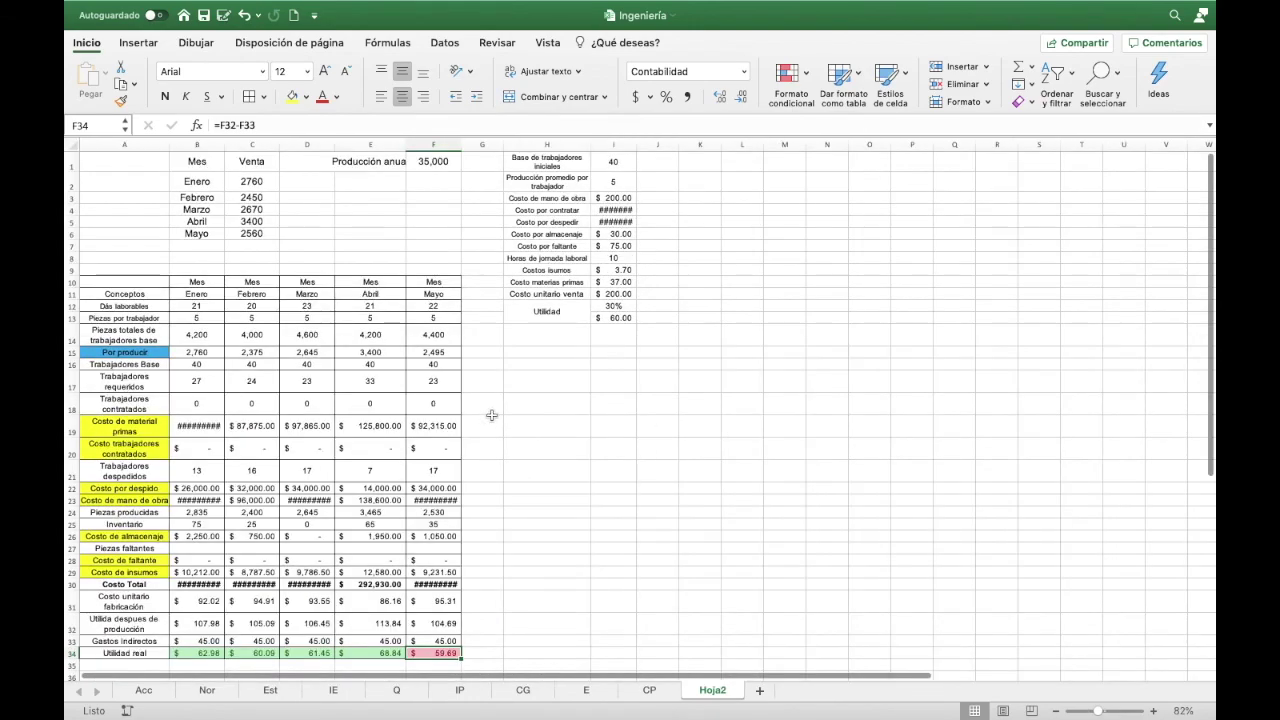
scroll(497, 418, down, 2)
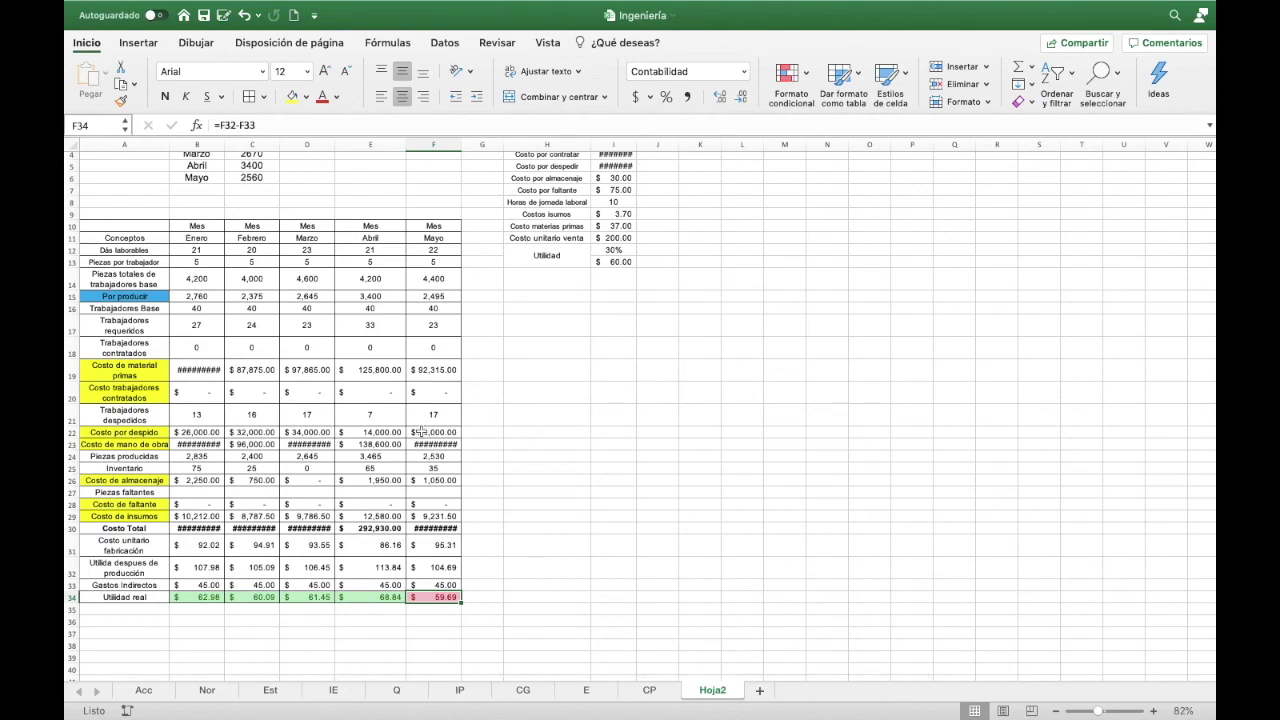
scroll(421, 432, up, 3)
scroll(421, 432, up, 3)
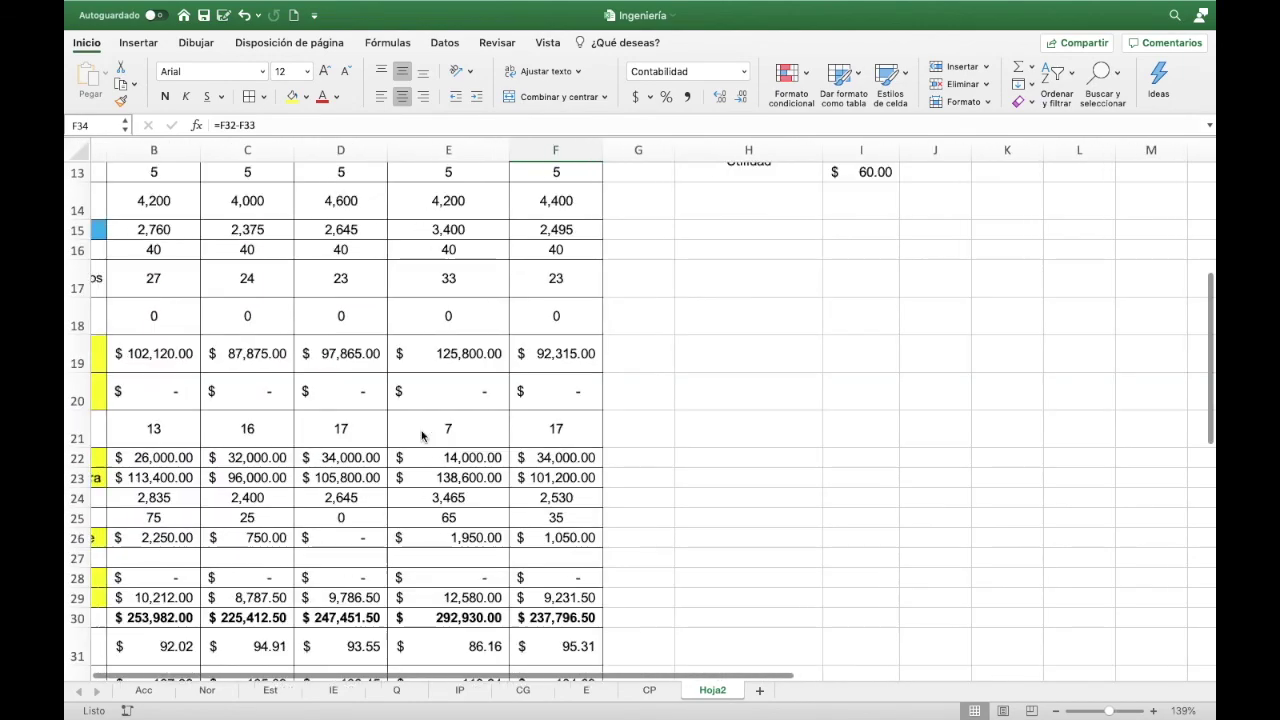
scroll(421, 435, left, 2)
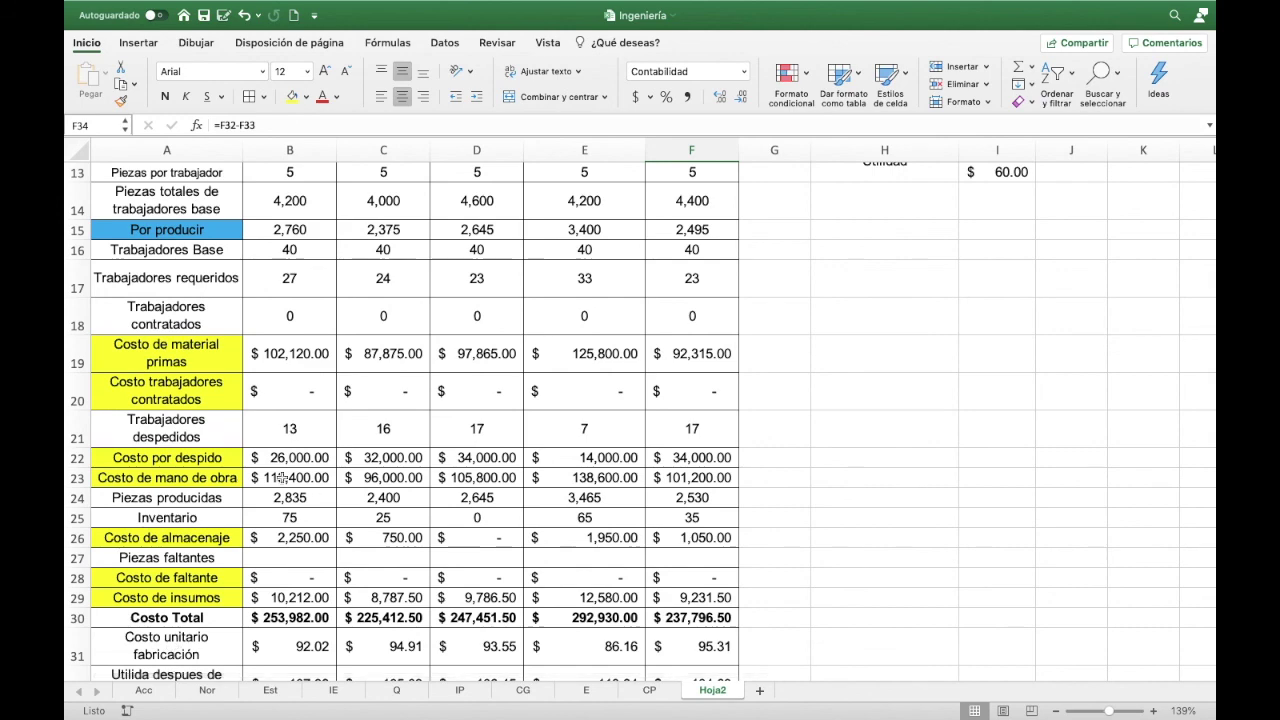
scroll(297, 584, down, 1)
scroll(297, 584, down, 2)
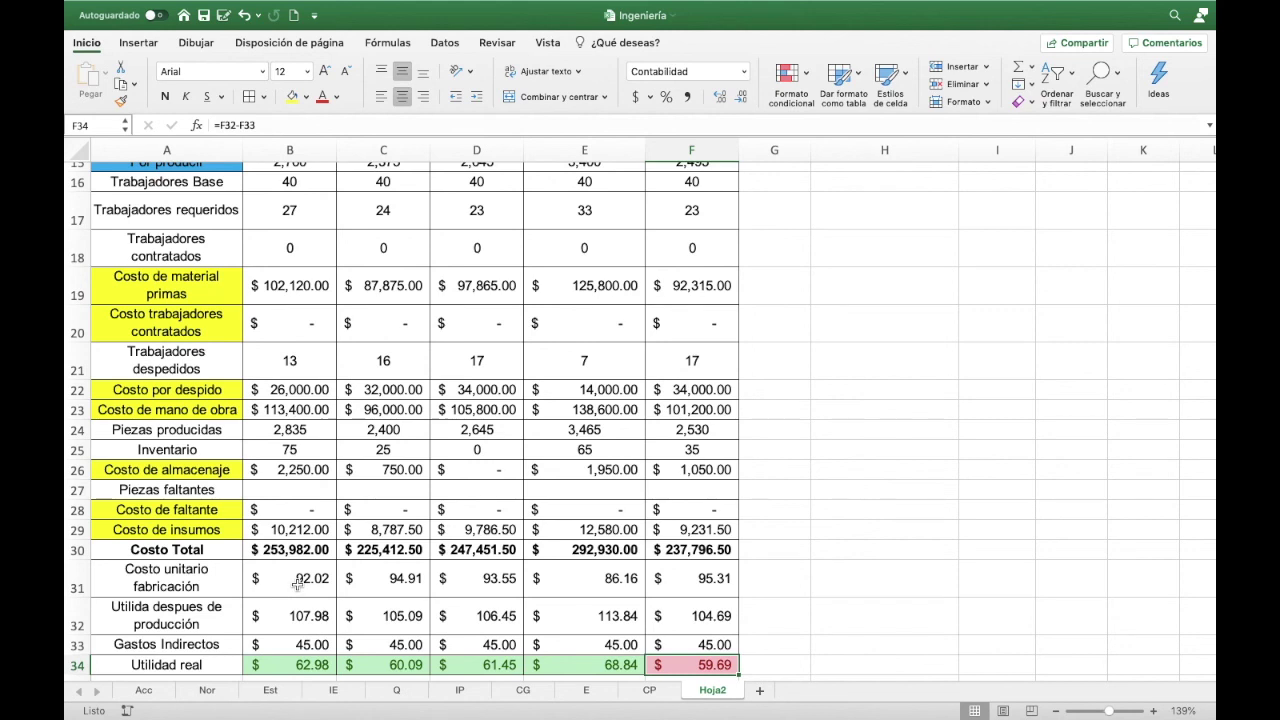
scroll(424, 551, down, 3)
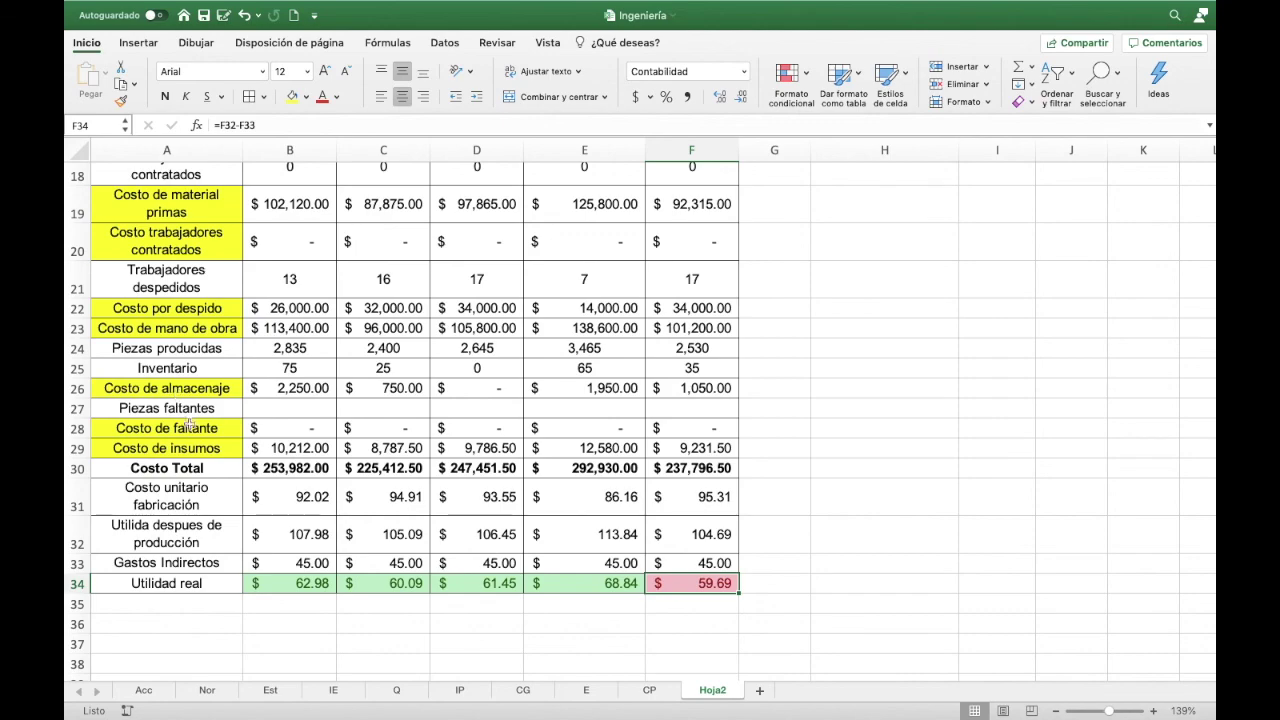
scroll(185, 420, up, 3)
scroll(190, 428, up, 2)
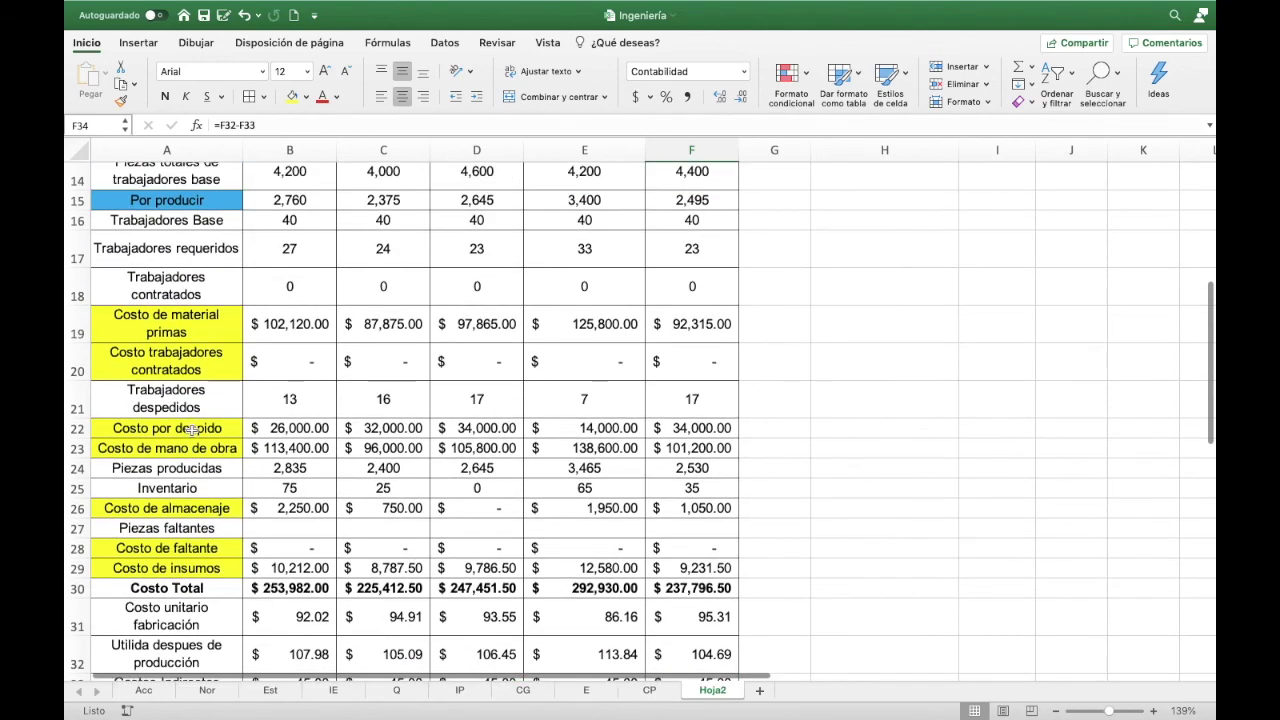
scroll(190, 428, up, 2)
scroll(180, 340, up, 2)
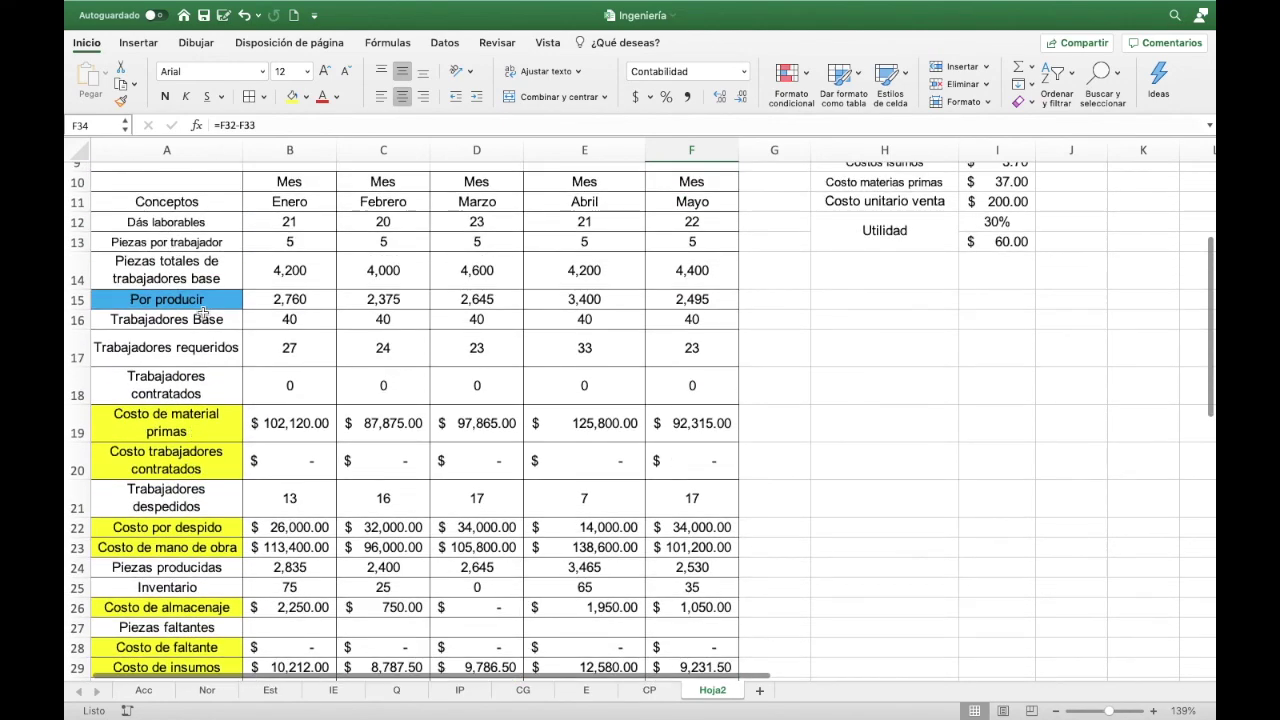
scroll(215, 350, down, 4)
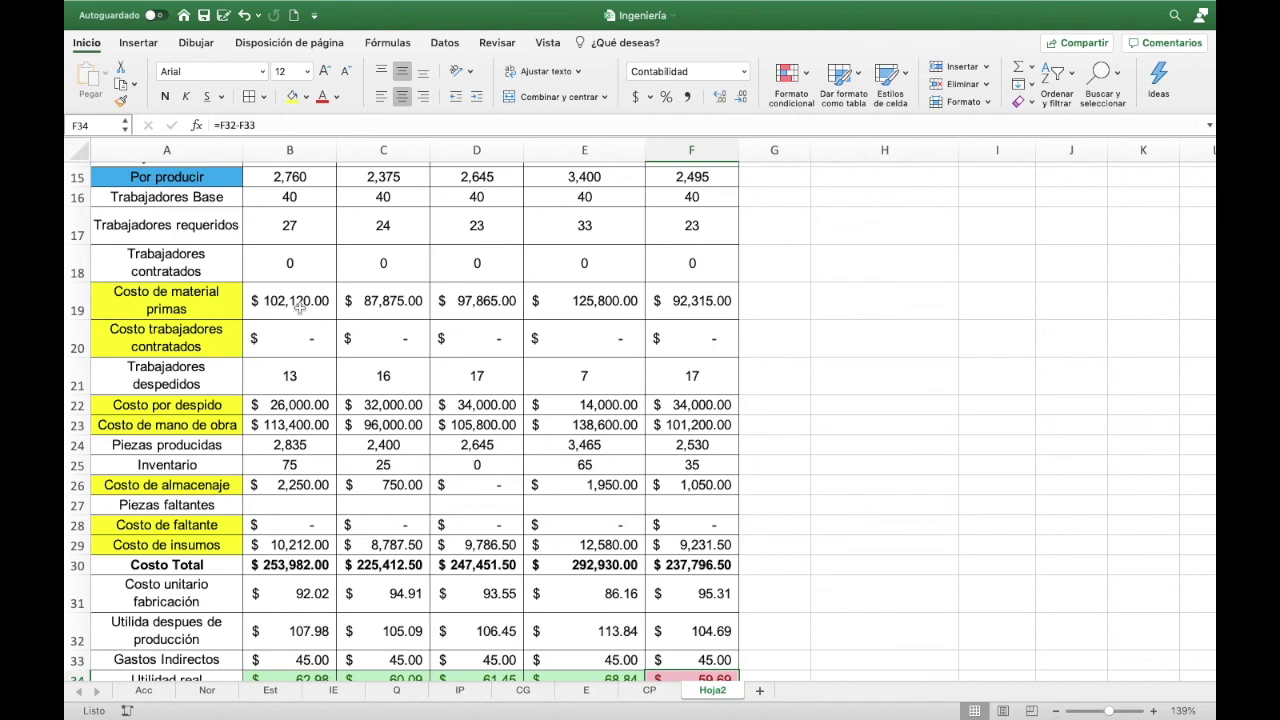
click(224, 550)
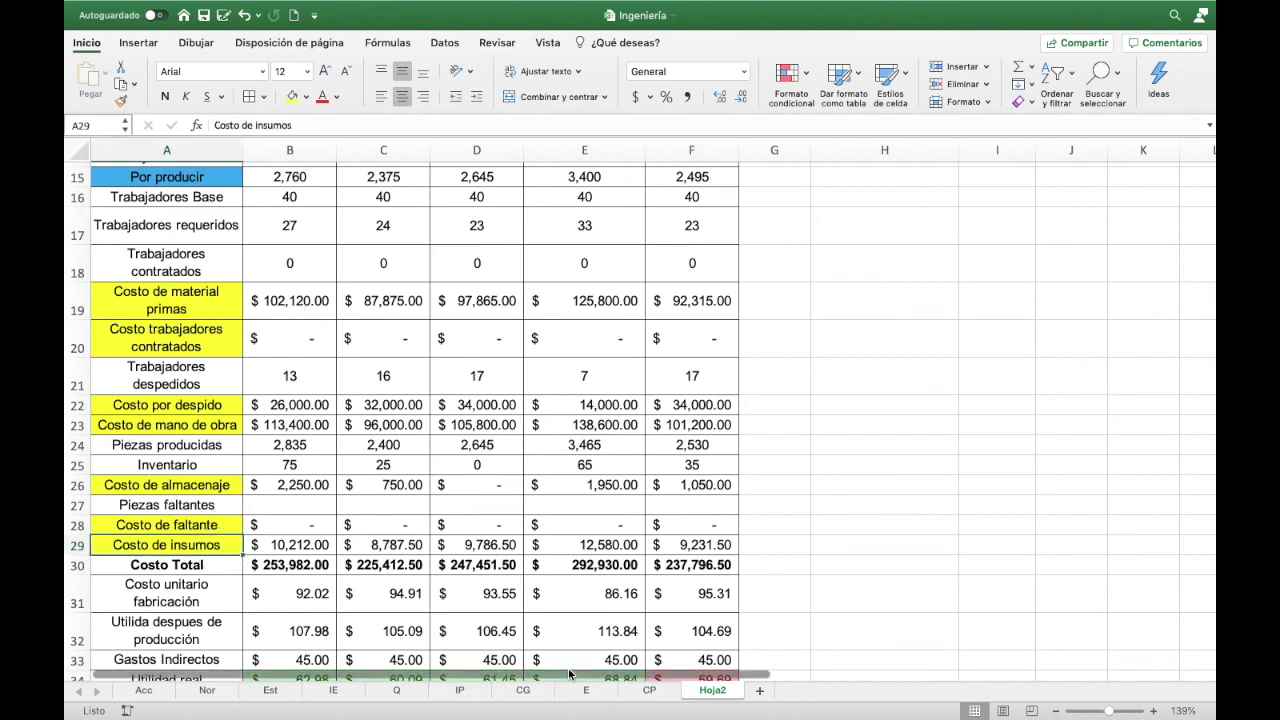
key(Up)
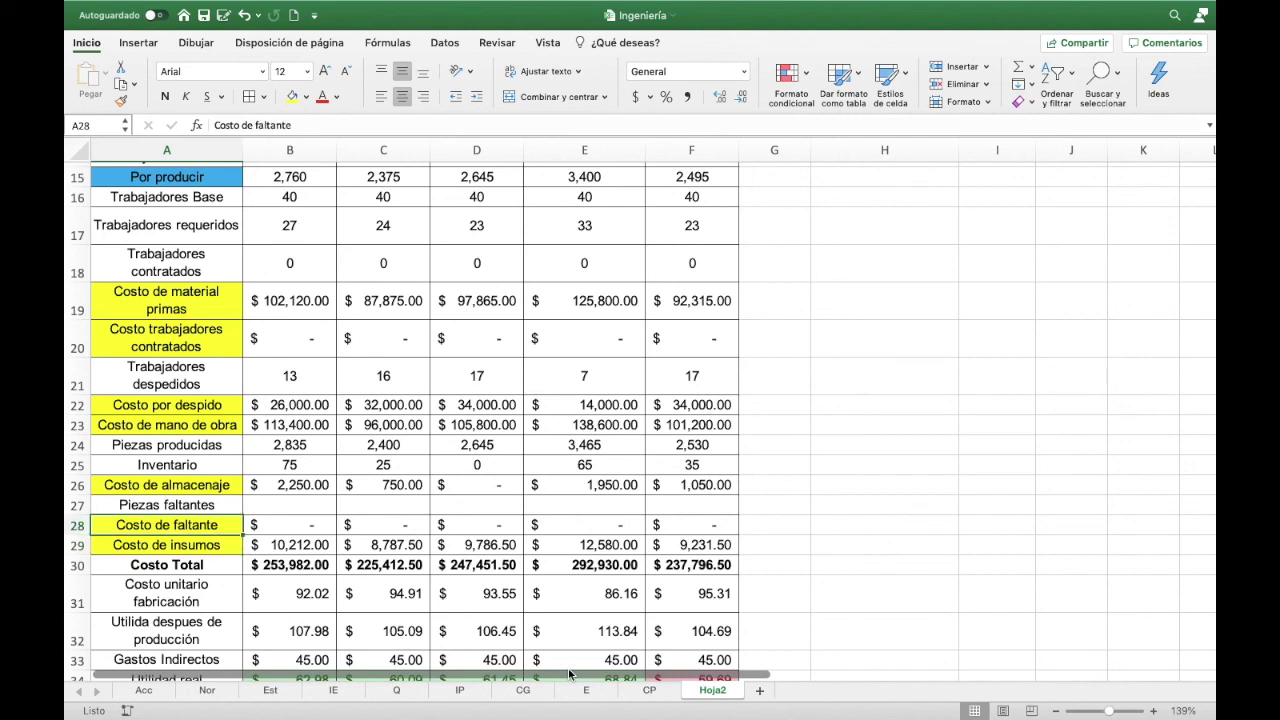
key(Right)
key(Left)
key(Right)
key(Right)
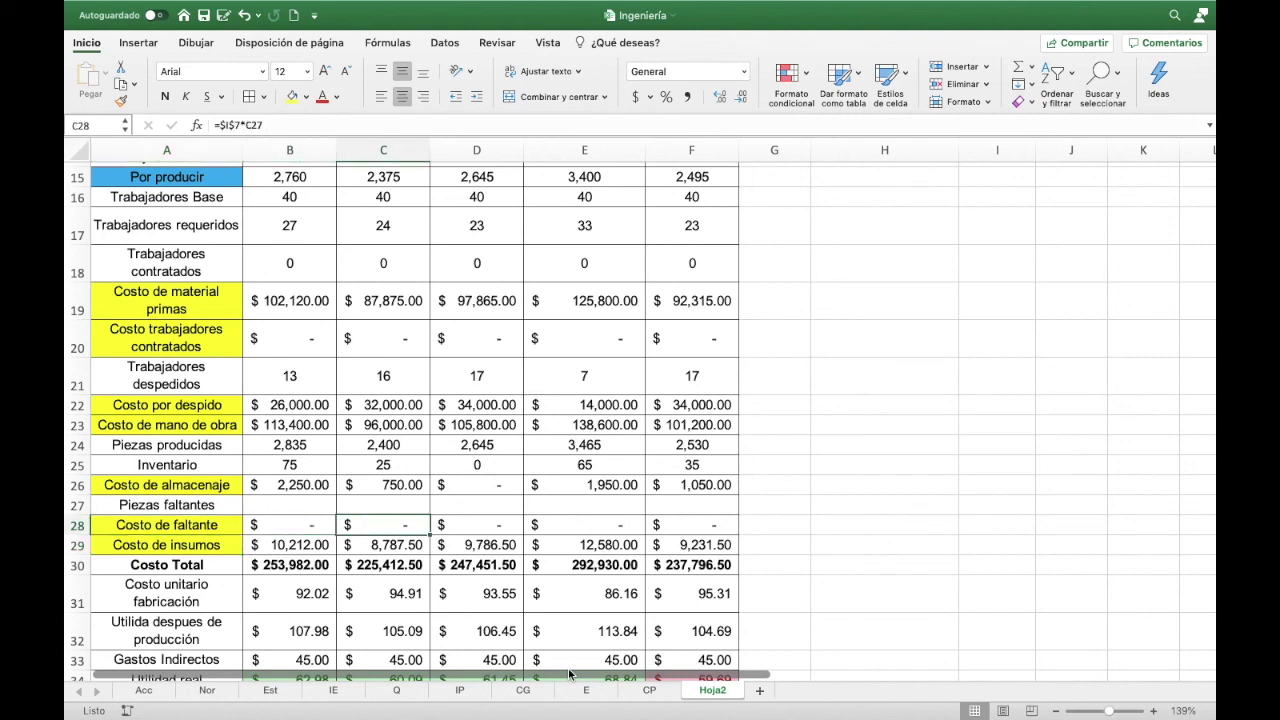
key(Left)
key(Left)
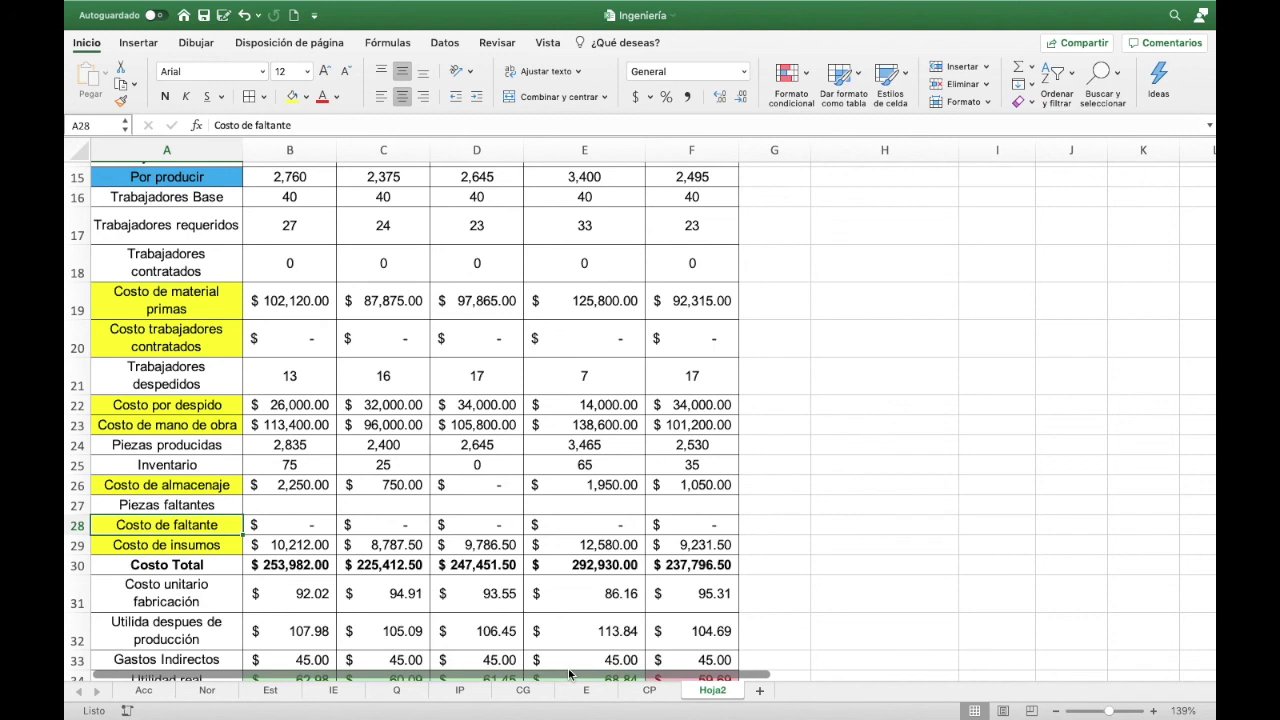
key(Up)
key(Up)
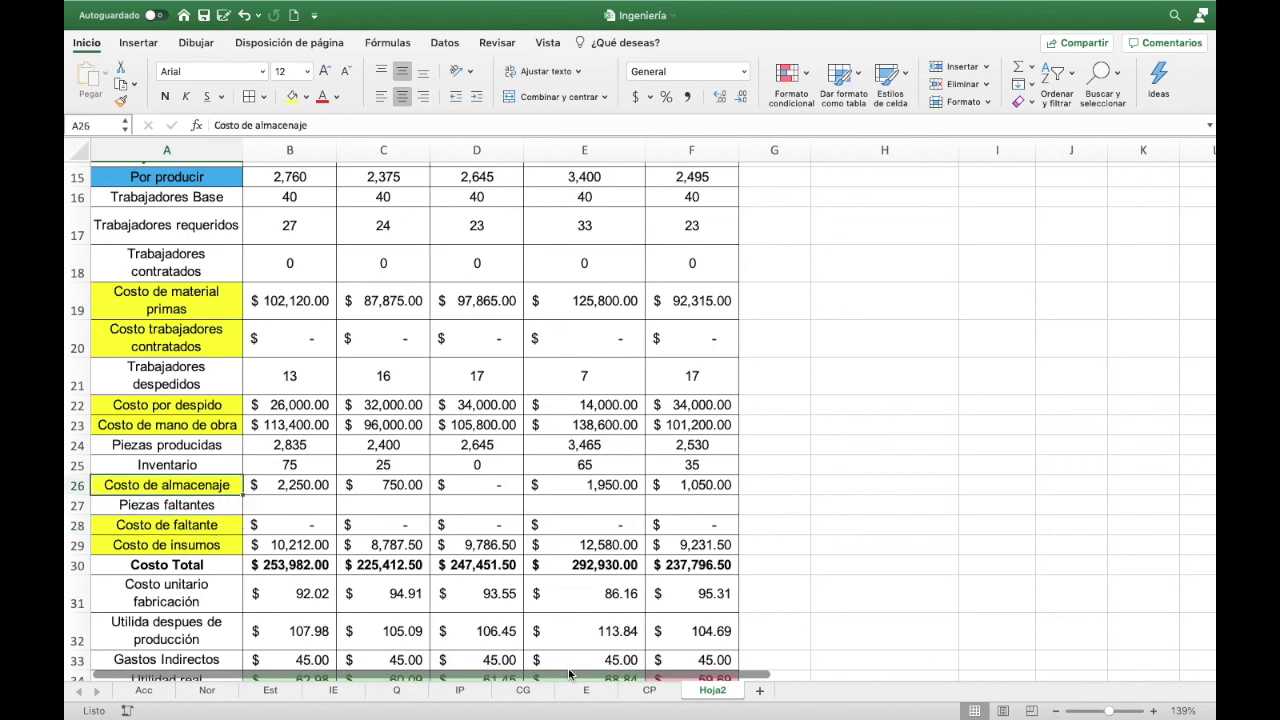
key(Up)
key(Up)
key(Up)
key(Right)
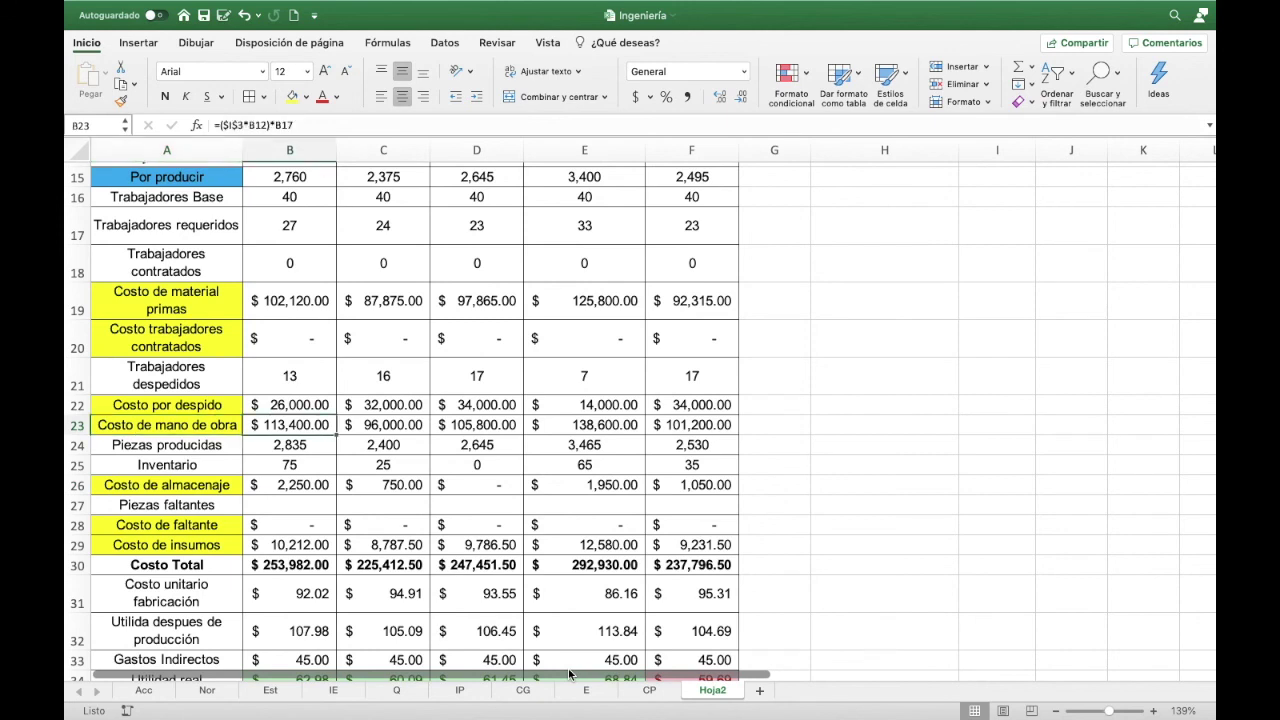
key(Right)
key(Right)
key(Right)
key(Right)
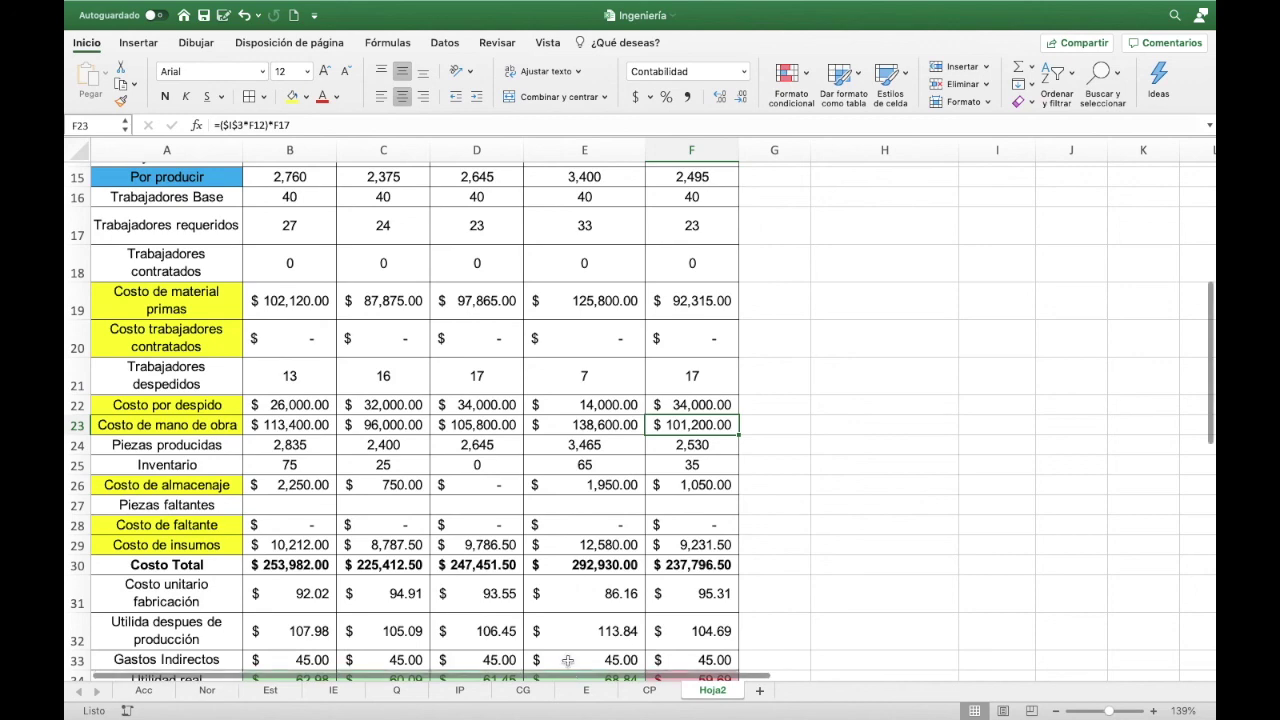
scroll(568, 665, down, 3)
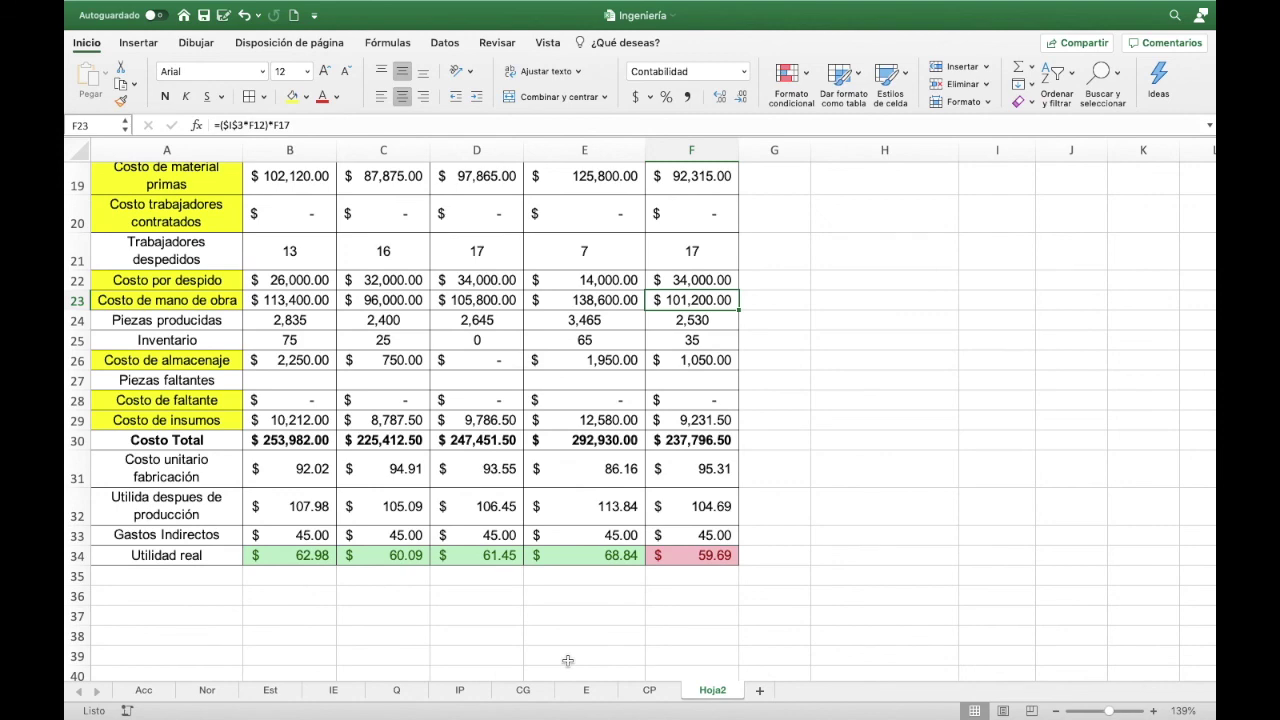
scroll(567, 661, up, 1)
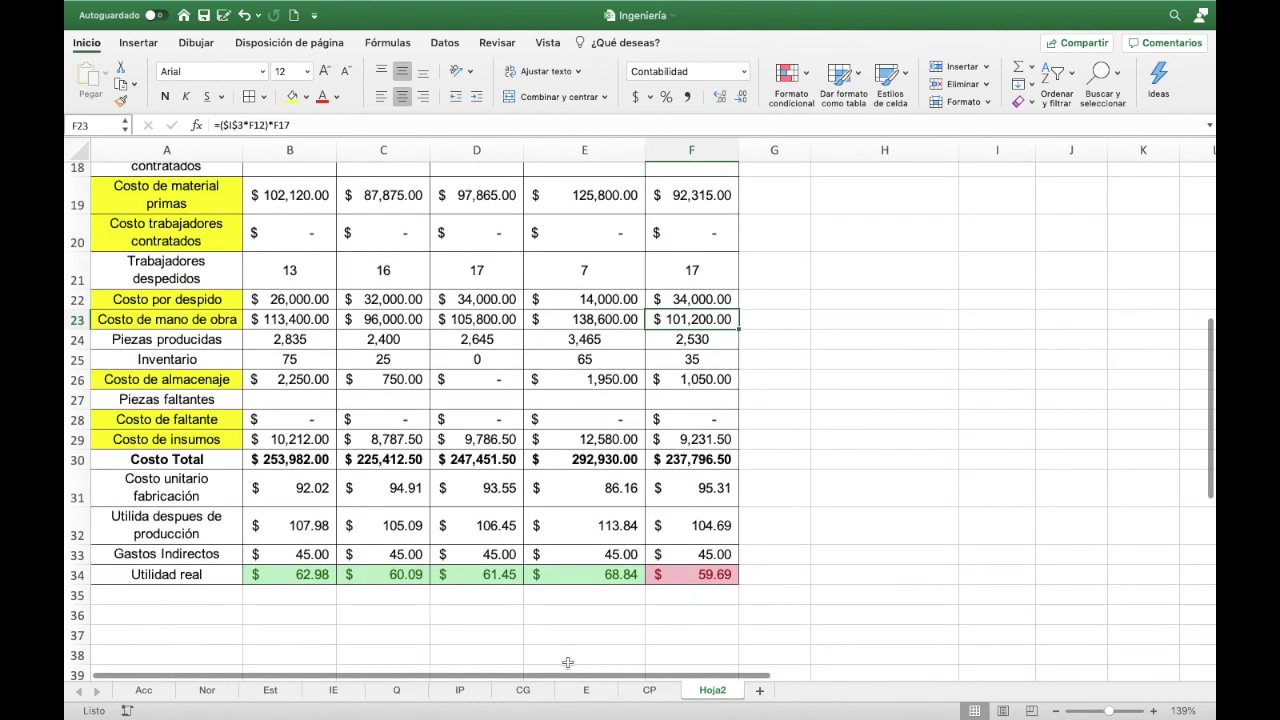
scroll(567, 662, up, 1)
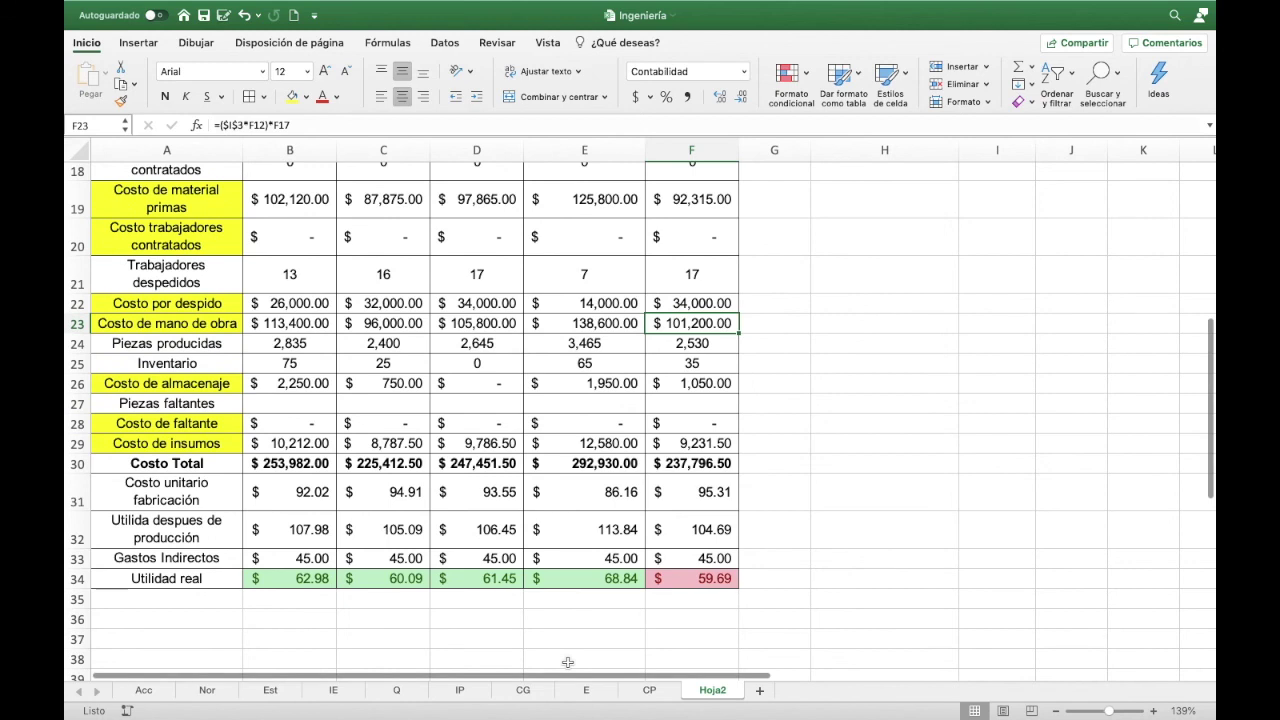
scroll(567, 662, up, 1)
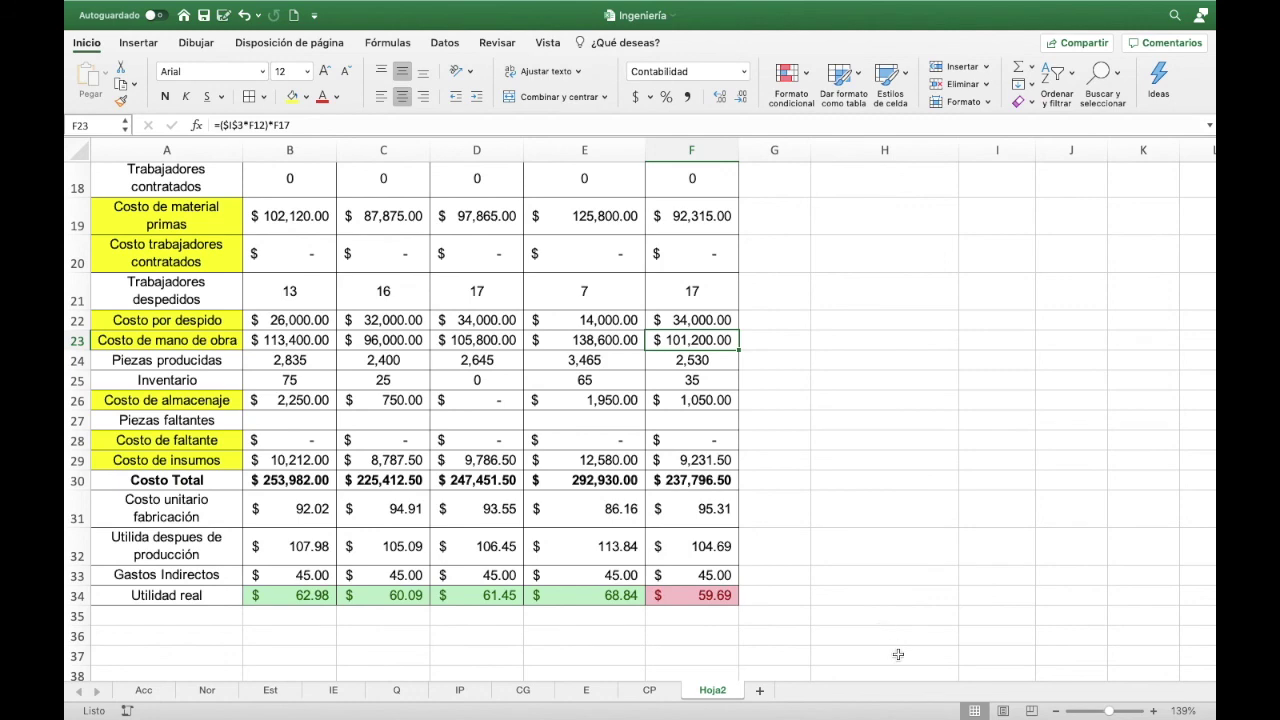
scroll(898, 654, up, 4)
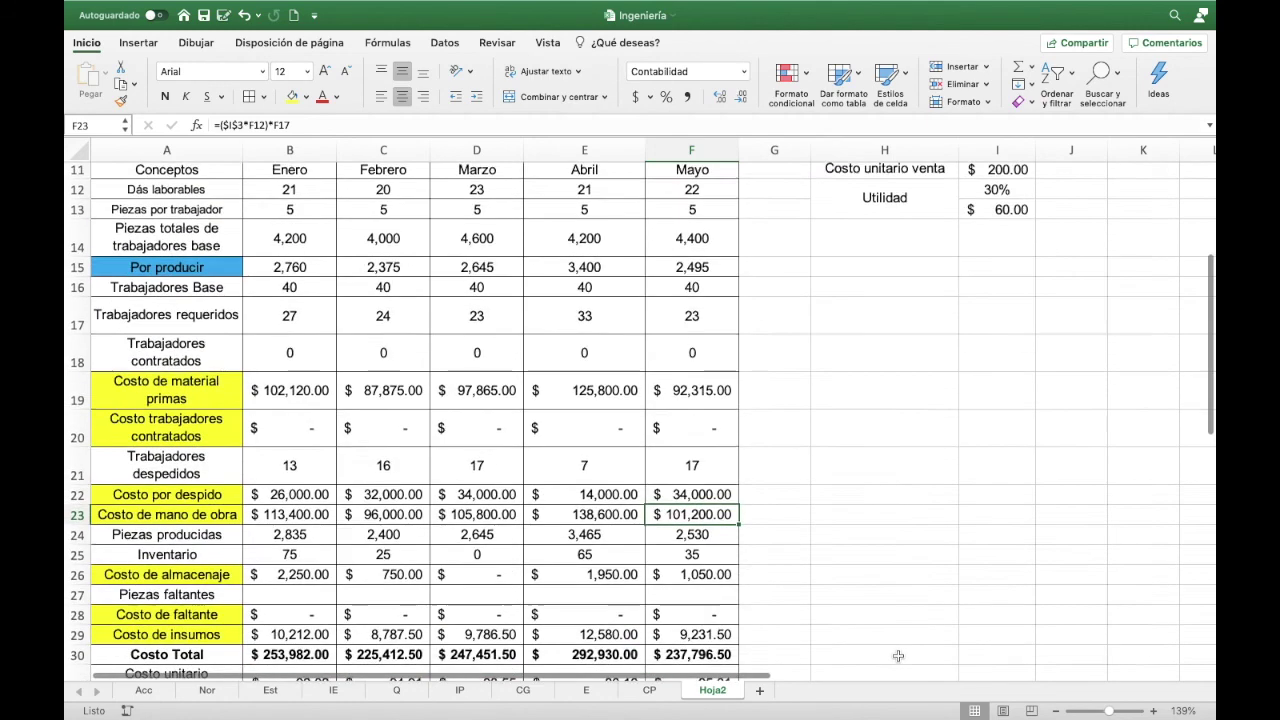
scroll(898, 654, up, 4)
scroll(898, 654, up, 2)
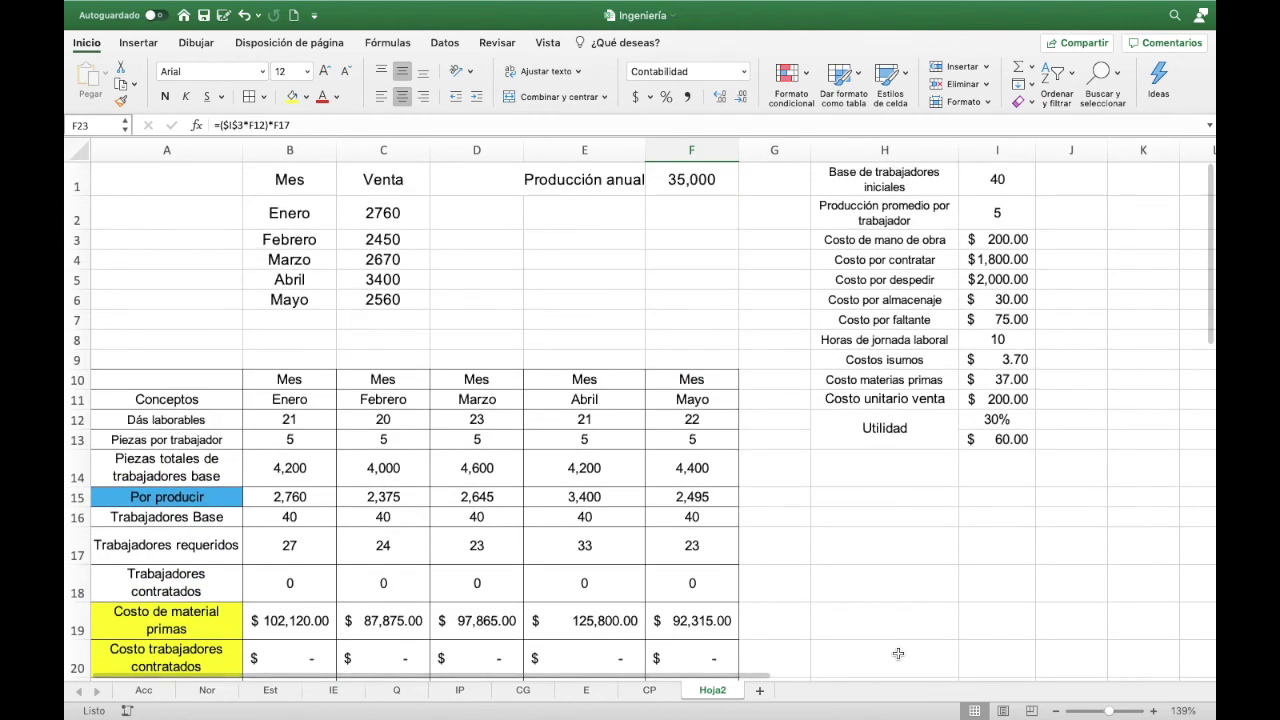